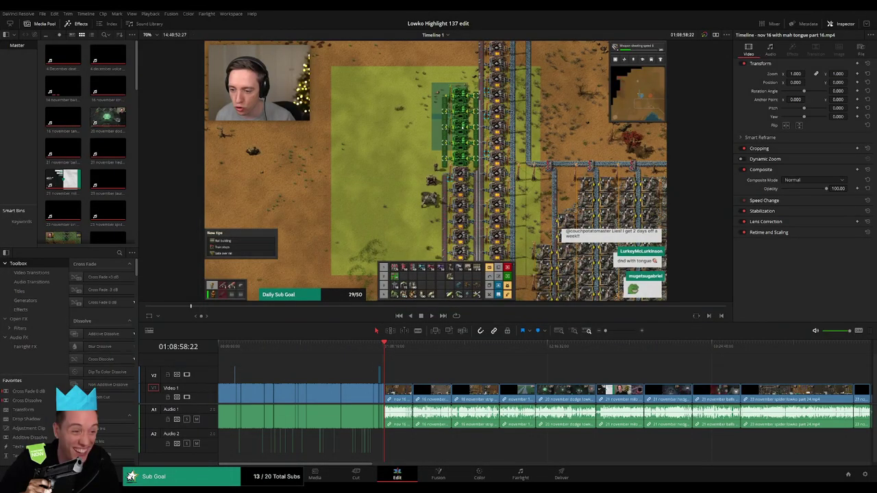
- Split "nov 16 with mah tongue part 16.mp4" at about 01:09:00:55 and 01:09:02:48, then ripple delete the section in between
key("space")
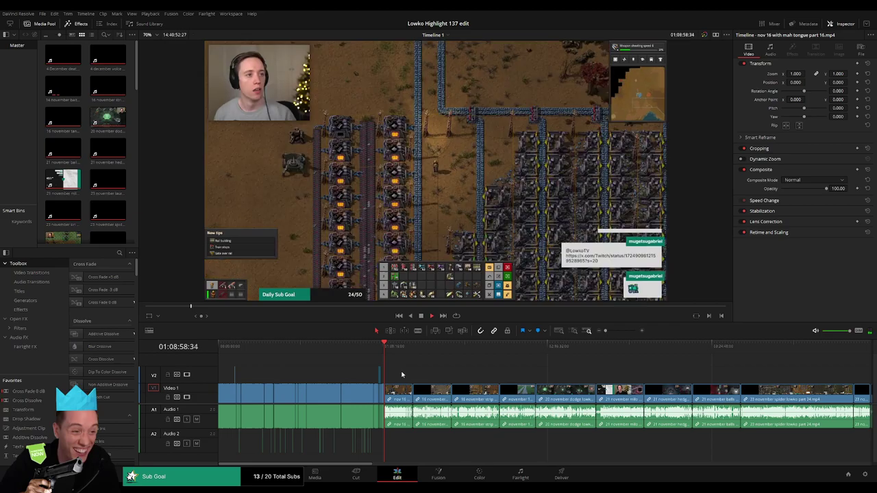
left_click_drag(606, 330, 623, 330)
left_click(513, 348)
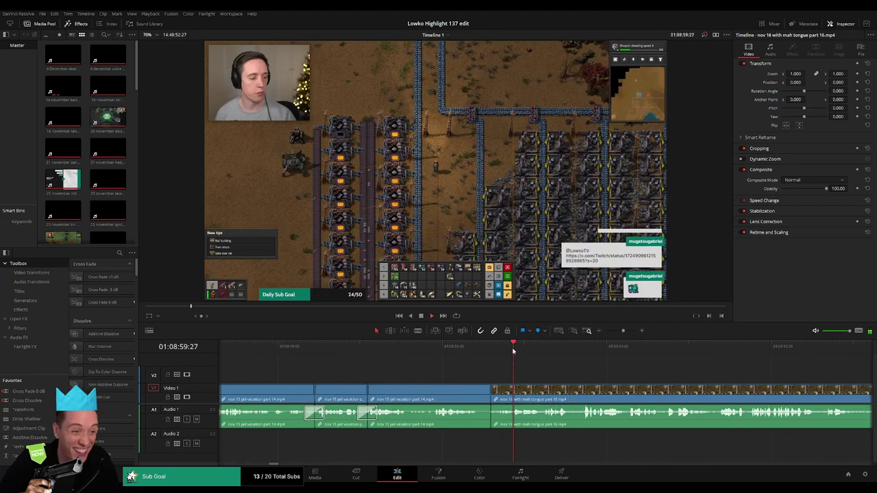
left_click_drag(514, 354, 403, 365)
key("space")
key("b")
left_click(433, 394)
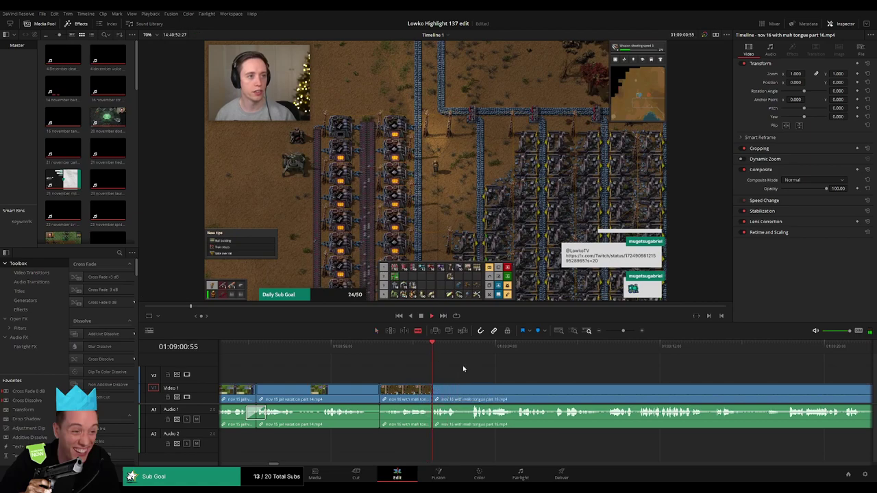
left_click(472, 388)
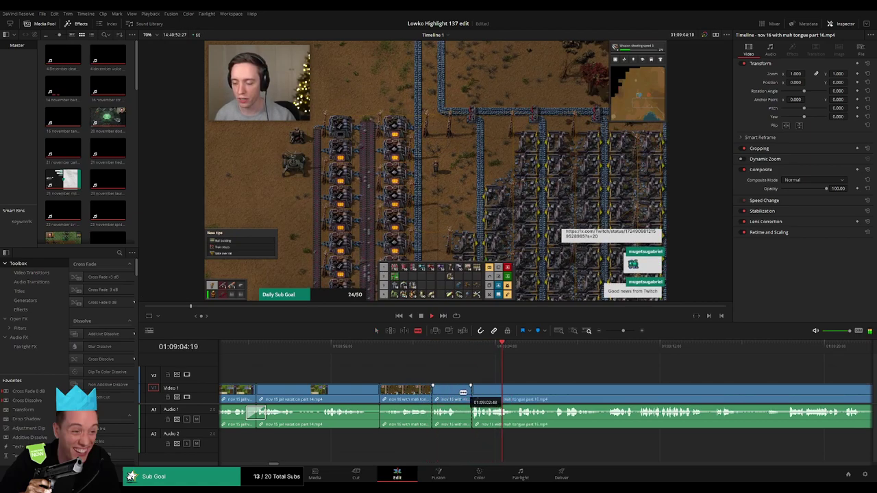
key("a")
left_click(464, 393)
key("Delete")
- Play back the edited clip from about 01:09:00 into the Twitch post section and look through the media pool
left_click(413, 349)
key("space")
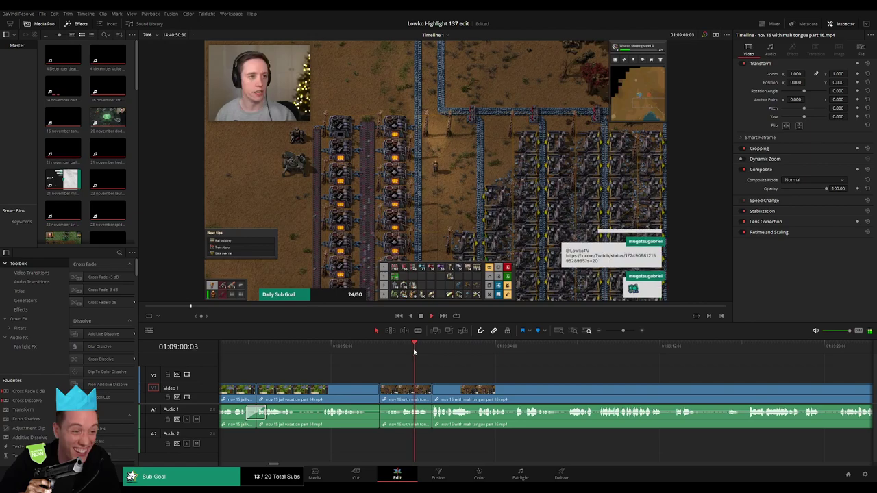
key("space")
scroll(502, 368, "right", 3)
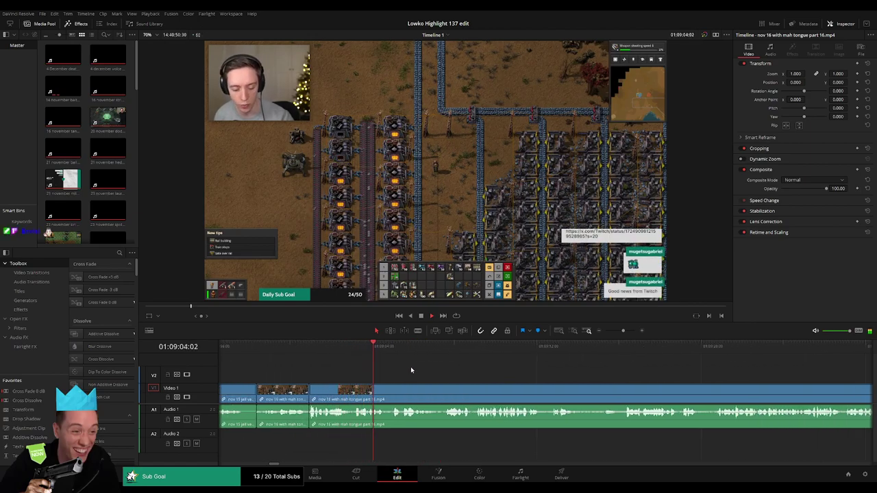
scroll(410, 368, "right", 1)
scroll(444, 377, "right", 1)
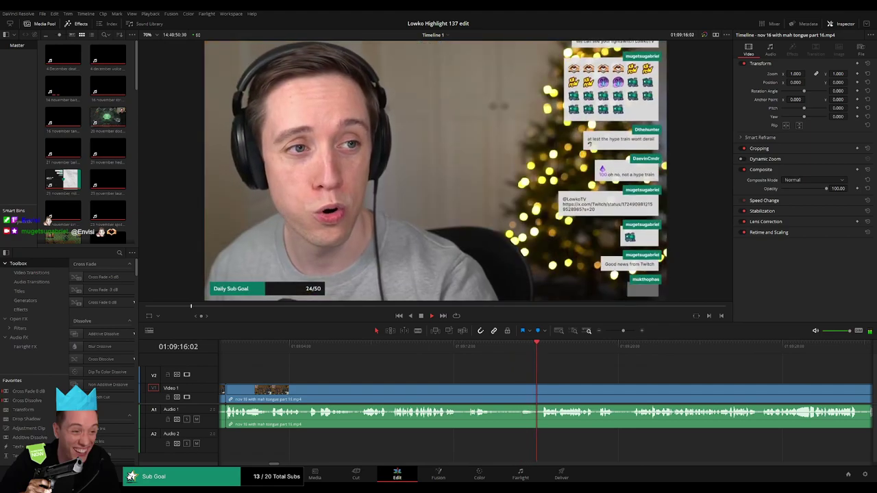
scroll(425, 380, "right", 5)
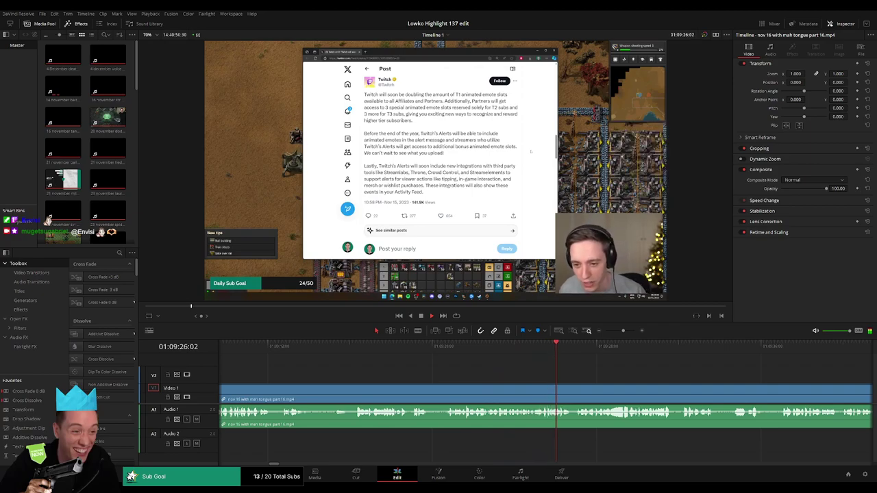
scroll(514, 377, "right", 5)
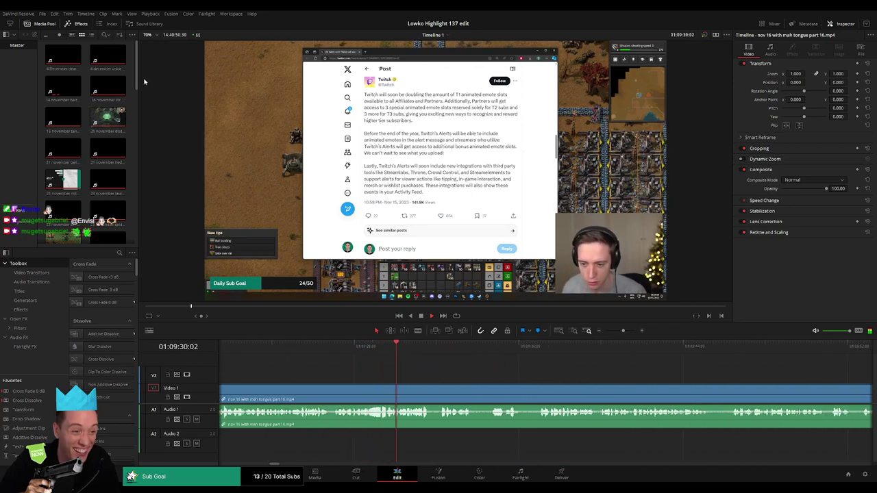
left_click_drag(136, 79, 134, 237)
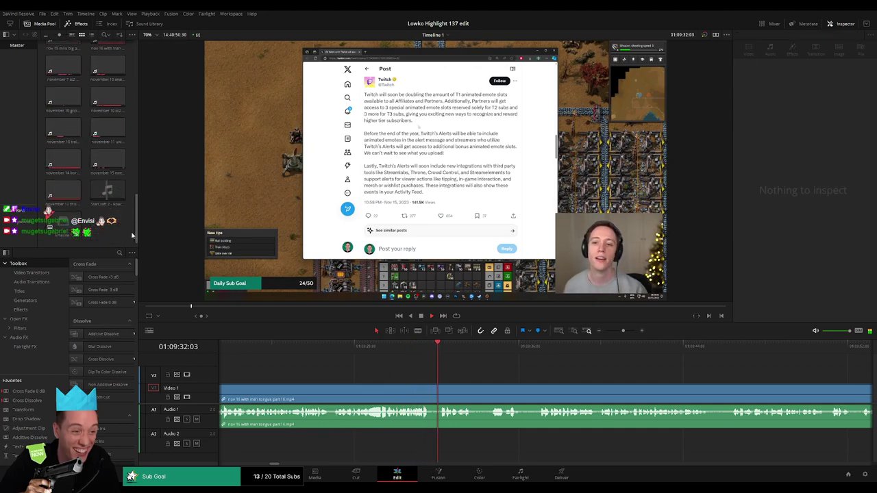
- Cut out the short pause at about 01:09:34, close the gap, and add a Cross Fade 0 dB to the audio at the cut
scroll(425, 361, "right", 6)
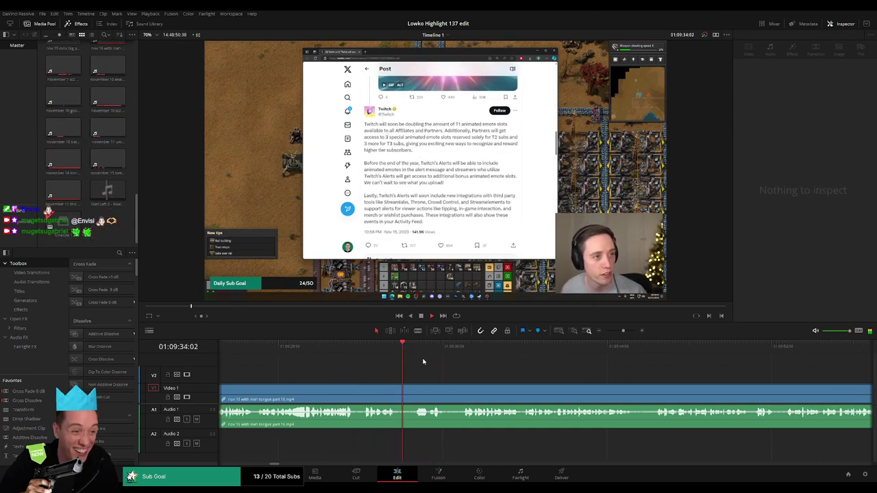
left_click(418, 366)
key("b")
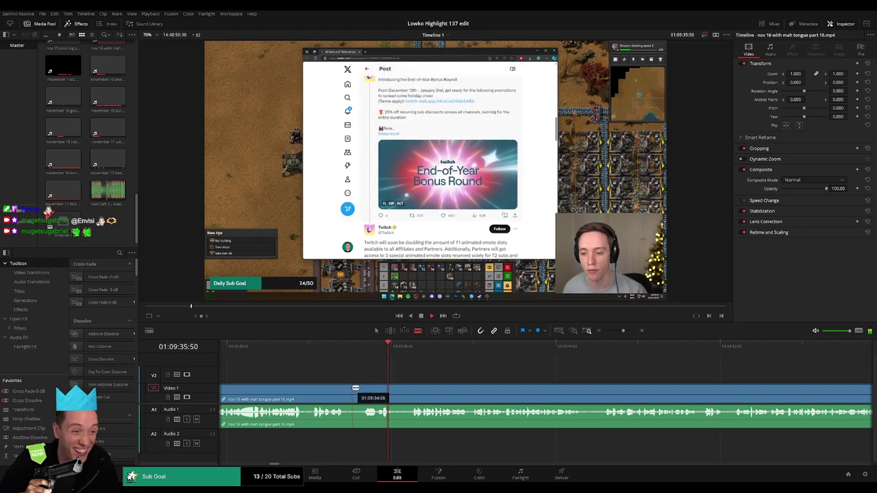
left_click(346, 389)
left_click(361, 388)
key("a")
left_click(353, 392)
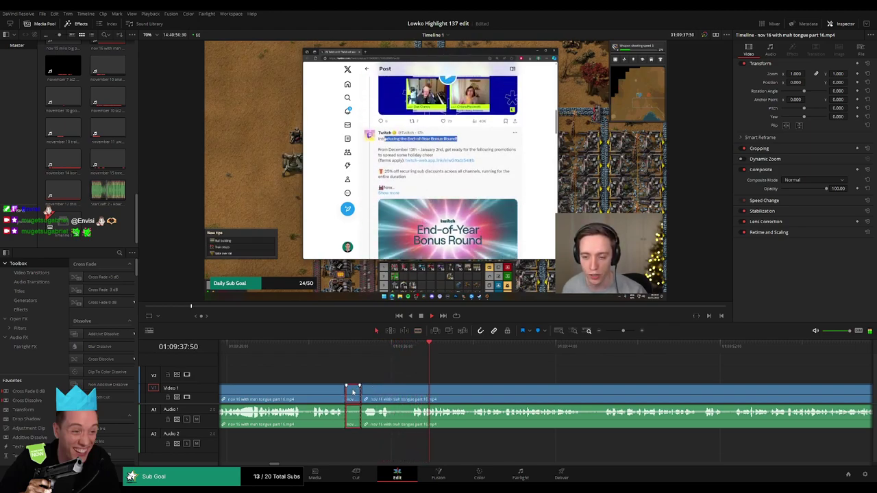
key("Delete")
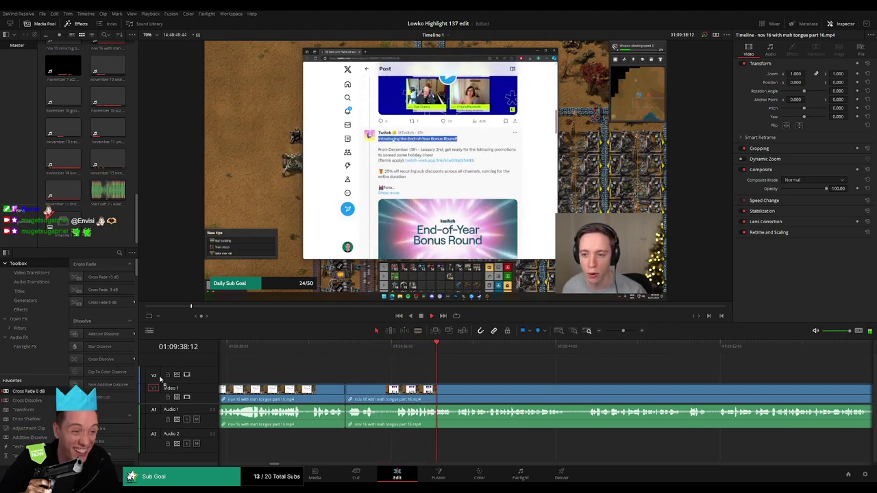
left_click(330, 348)
- Ripple delete the pause starting at about 01:09:35:13 and smooth its audio cut with a Cross Fade 0 dB
key("b")
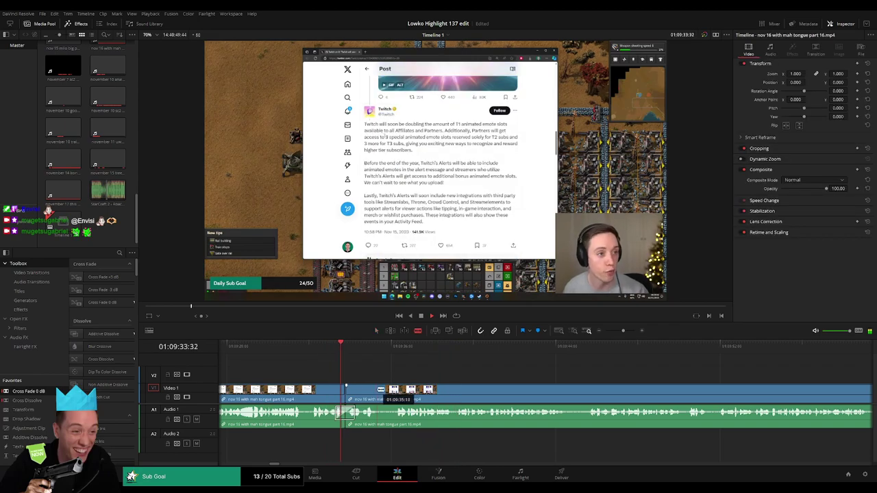
left_click(396, 389)
key("a")
left_click(386, 393)
key("Delete")
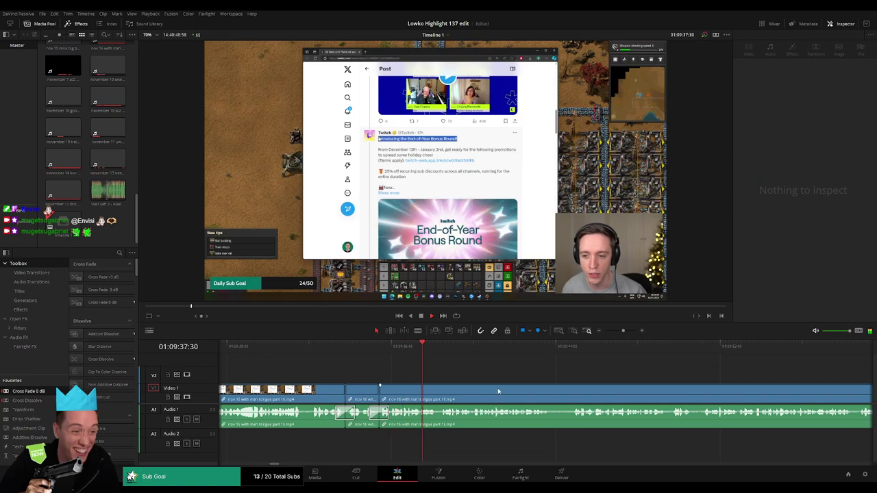
- Replay the Bonus Round section, ripple delete the roughly one-second pause starting at about 01:09:43:43, and put a Cross Fade 0 dB on its audio cut
scroll(389, 381, "right", 3)
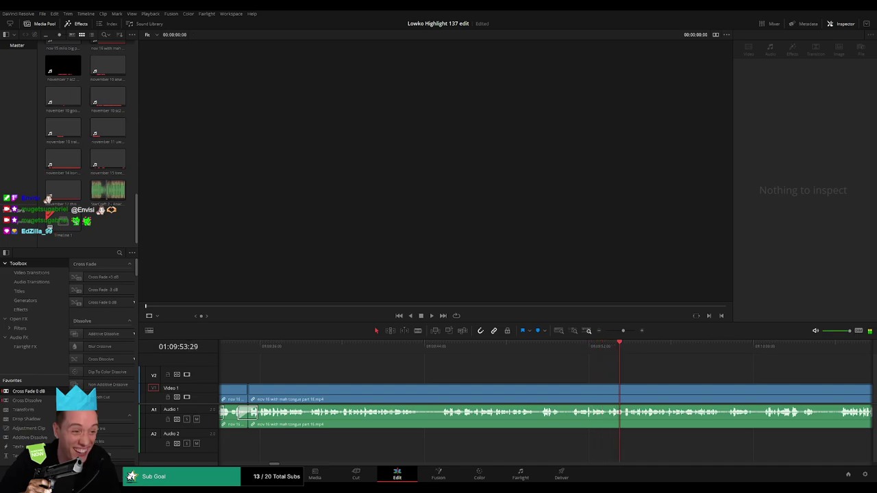
key("space")
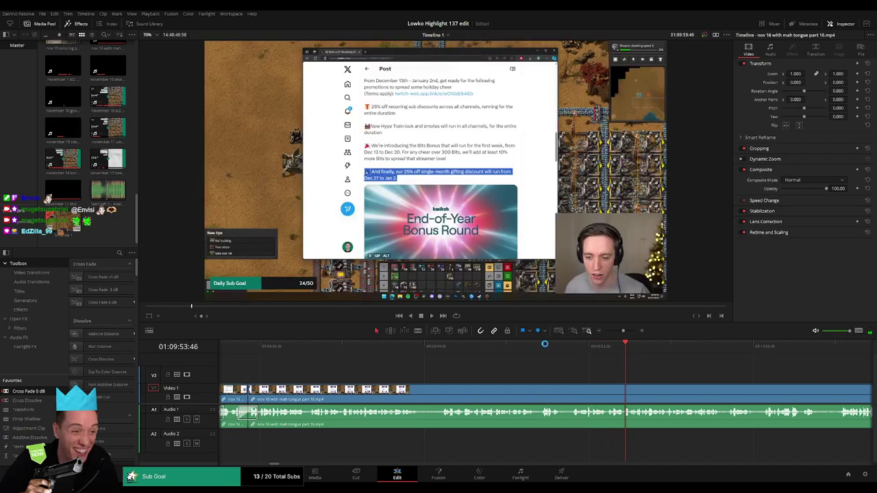
left_click(543, 345)
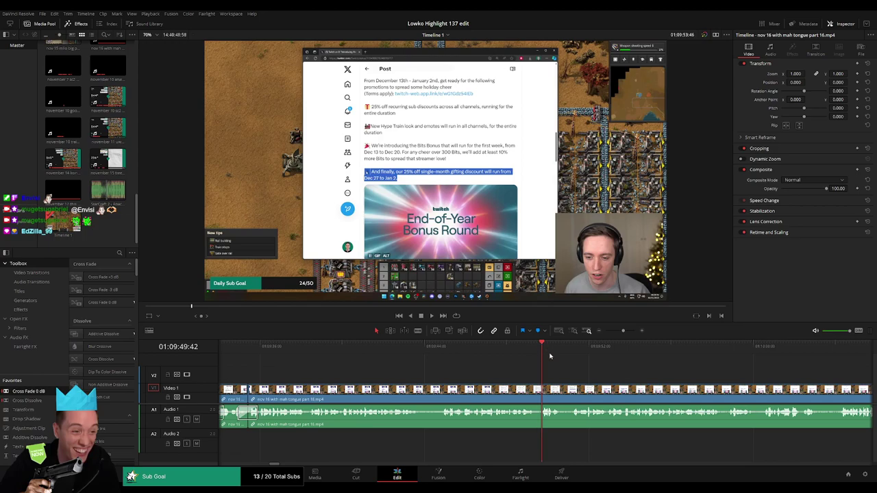
key("space")
left_click(399, 347)
key("space")
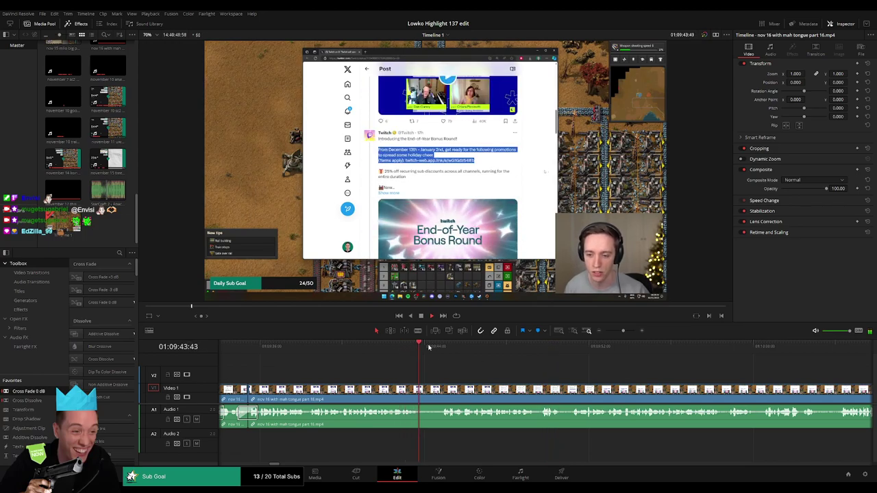
left_click(421, 387)
left_click(444, 387)
key("a")
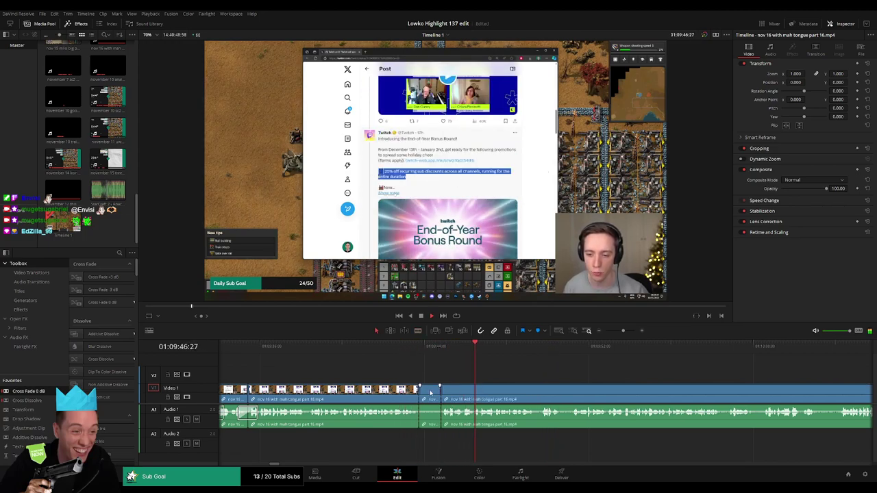
left_click(431, 393)
key("Delete")
left_click(422, 391)
key("BackSpace")
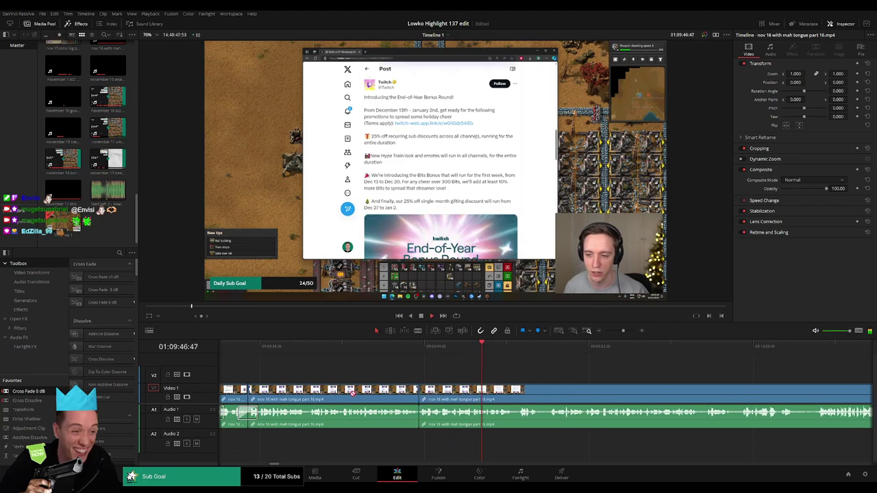
left_click_drag(426, 422, 423, 418)
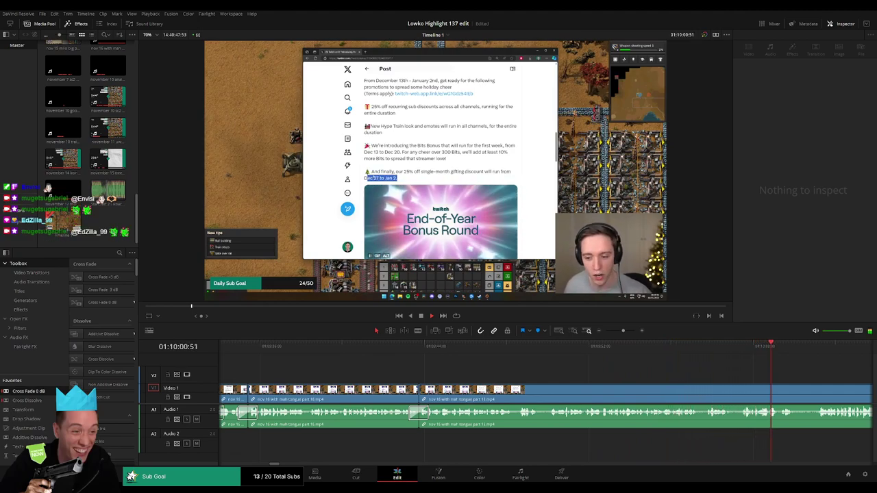
- Ripple delete the roughly one-second pause starting at about 01:10:02 and add a Cross Fade 0 dB to the audio at the cut
left_click_drag(702, 376, 396, 367)
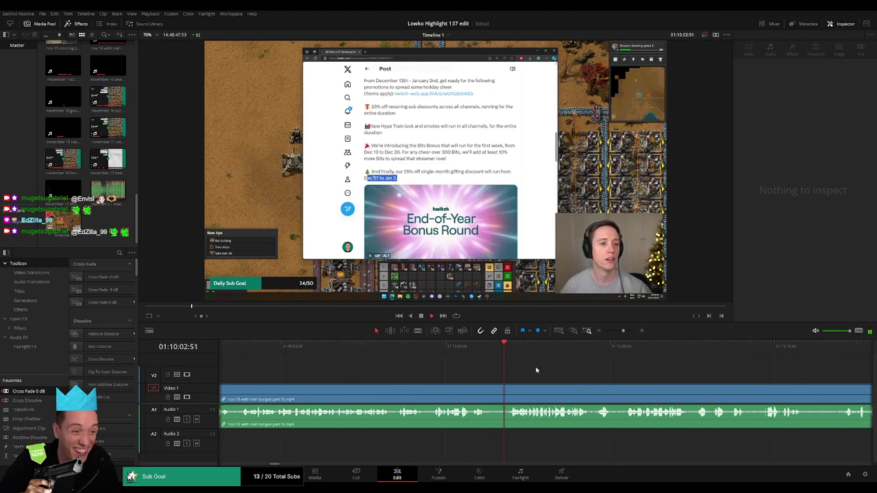
left_click_drag(570, 376, 505, 374)
key("b")
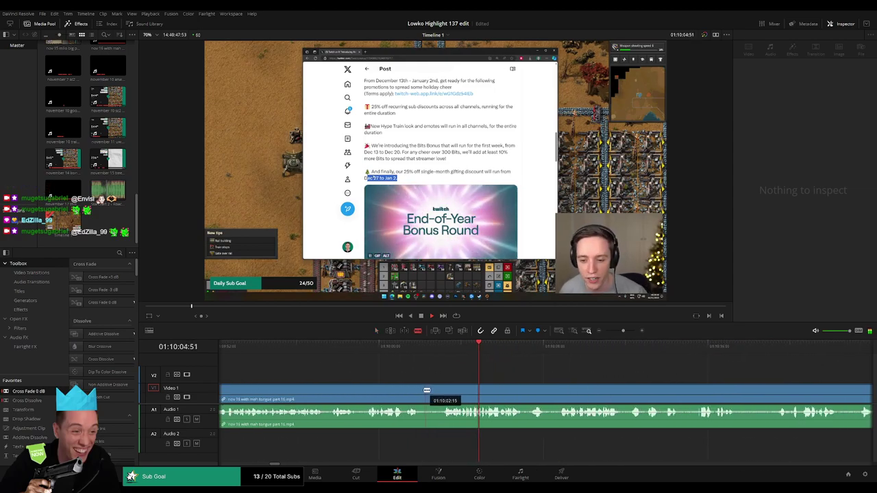
left_click(421, 391)
left_click(441, 391)
key("a")
left_click(433, 394)
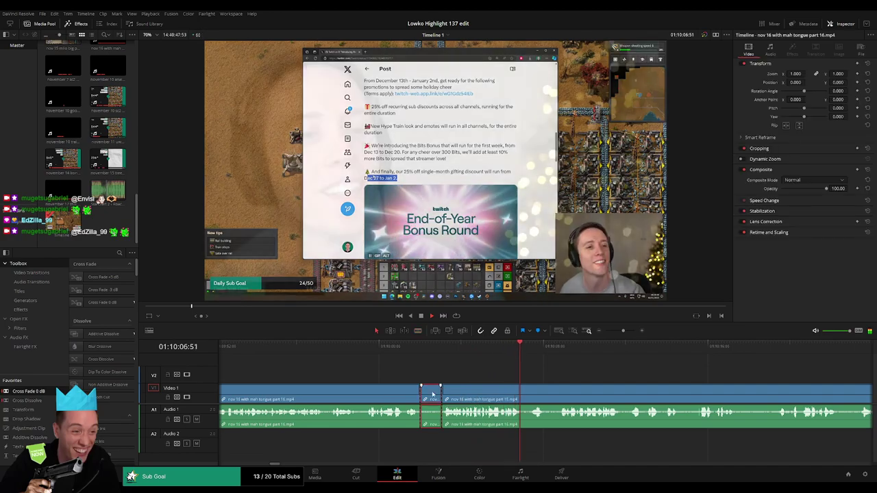
key("Delete")
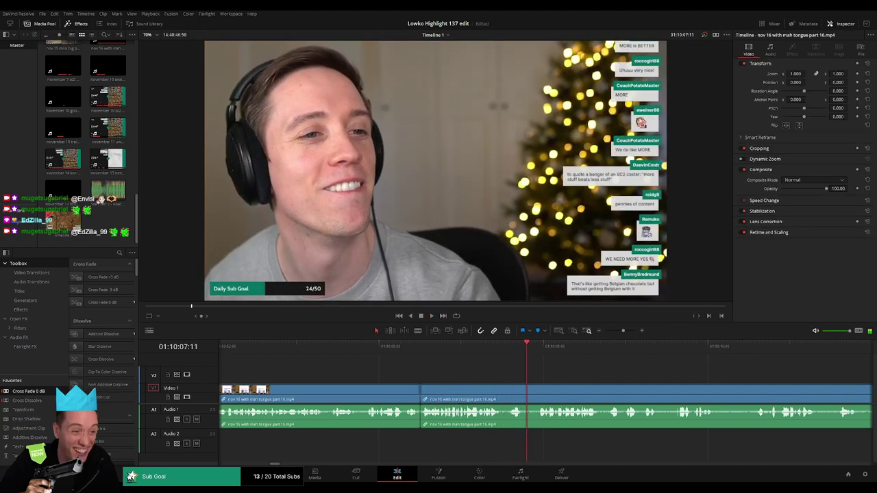
key("space")
- Cut the brief pause at about 01:10:07 out of the clip, closing the gap, and apply a Cross Fade 0 dB to its audio cut
scroll(531, 374, "right", 3)
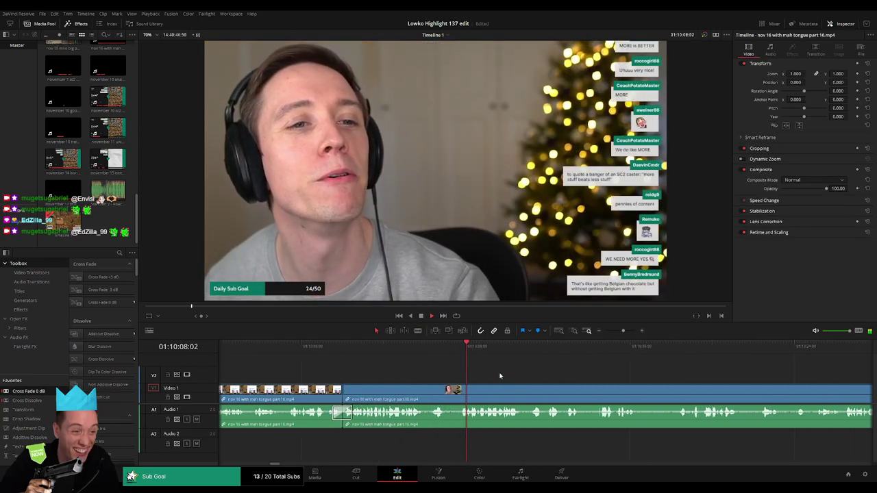
key("b")
left_click(439, 389)
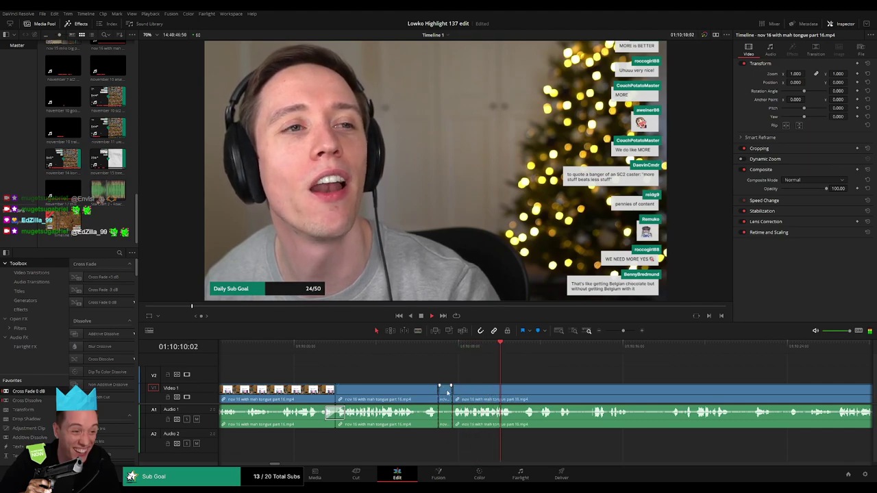
key("a")
key("Delete")
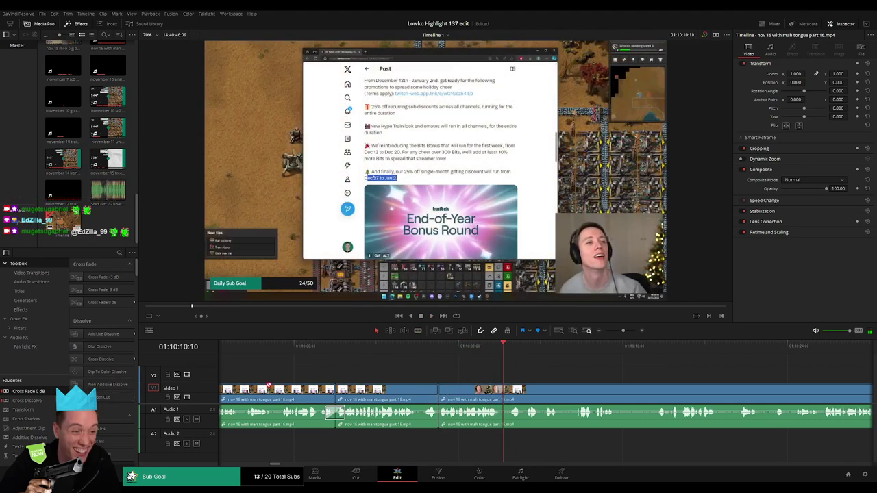
- Split the clip at about 01:10:13, then ripple delete the pause between about 01:10:15 and 01:10:17 and cross-fade the audio there
scroll(589, 388, "right", 6)
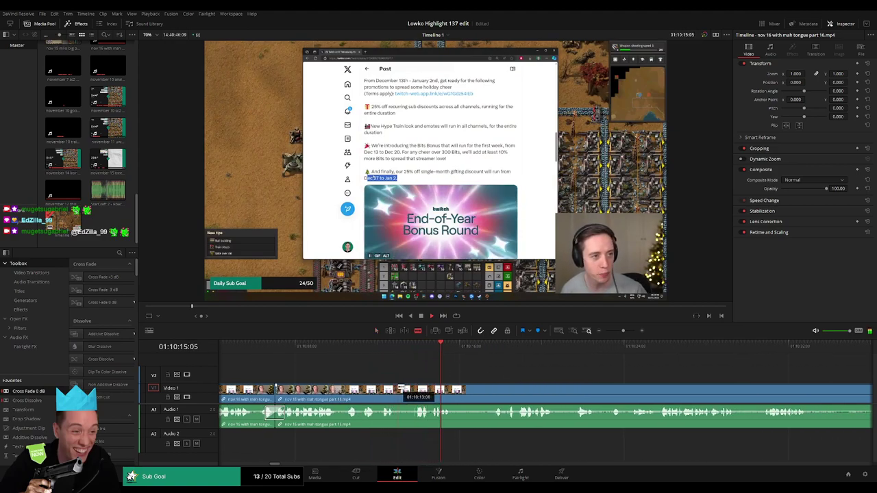
mouse_move(402, 388)
left_mouse_down()
mouse_move(416, 389)
mouse_move(407, 394)
left_mouse_up()
left_click(434, 392)
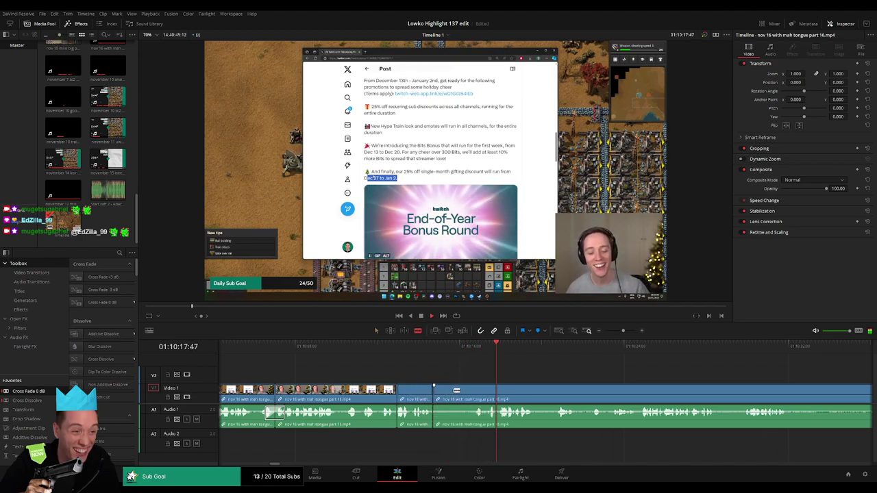
left_click_drag(476, 391, 471, 390)
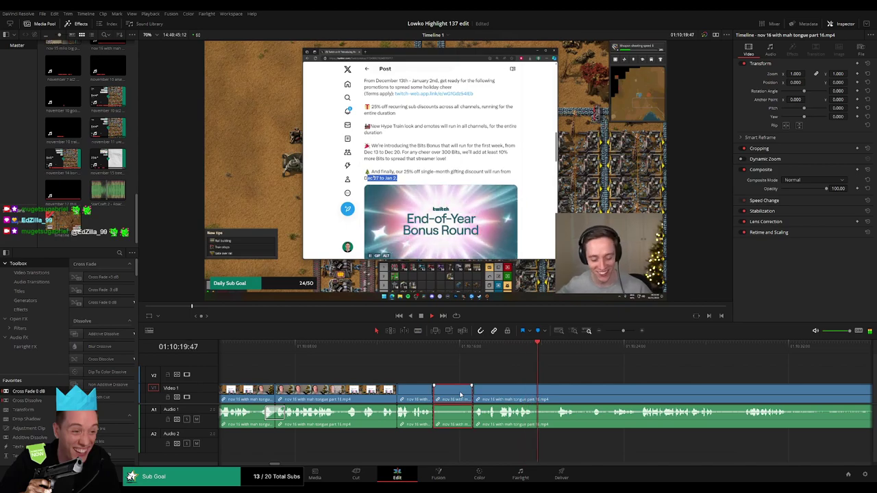
key("Delete")
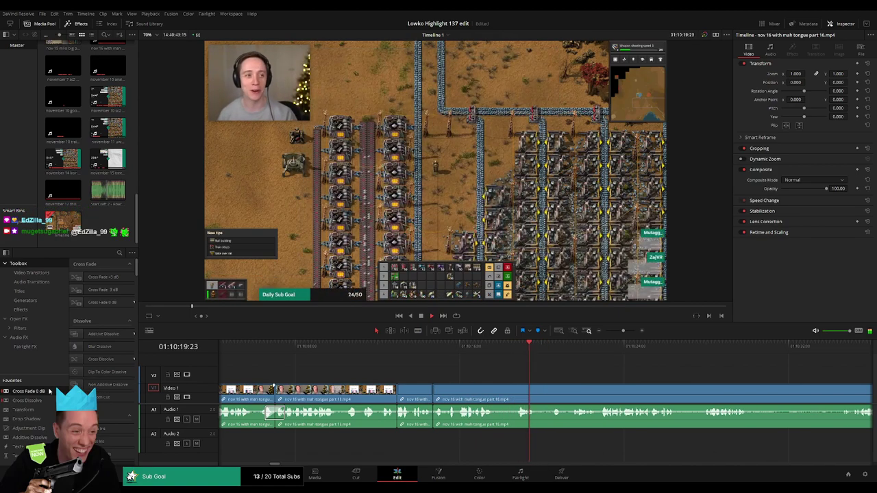
left_click_drag(589, 384, 436, 372)
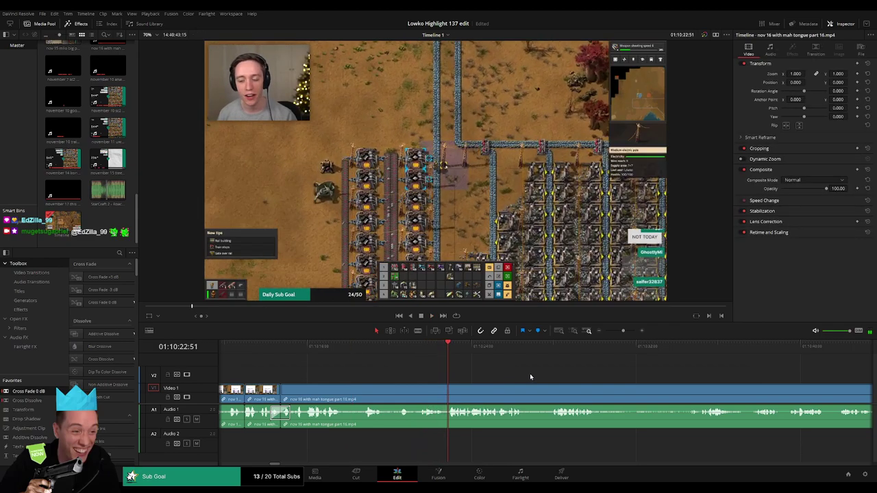
- Ripple delete the roughly one-second pause starting at about 01:10:26 and add a Cross Fade 0 dB to the audio at the cut
left_click_drag(539, 374, 413, 368)
scroll(390, 368, "right", 2)
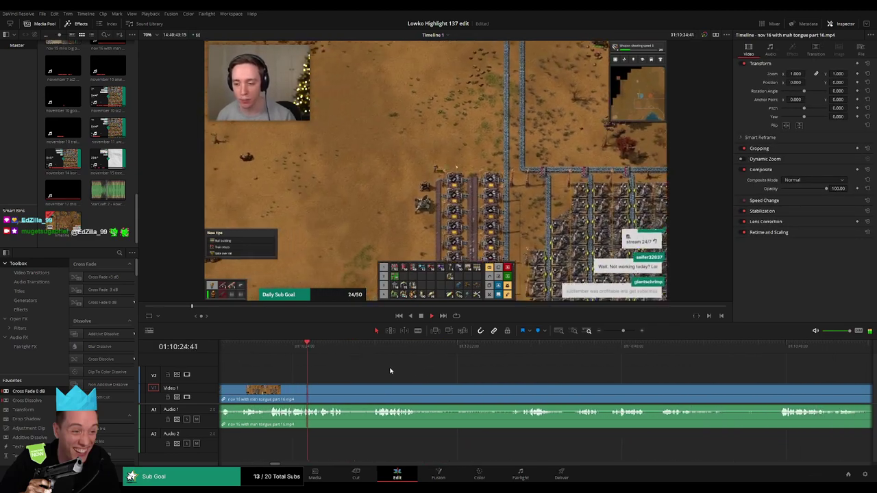
scroll(378, 375, "right", 1)
left_click(341, 348)
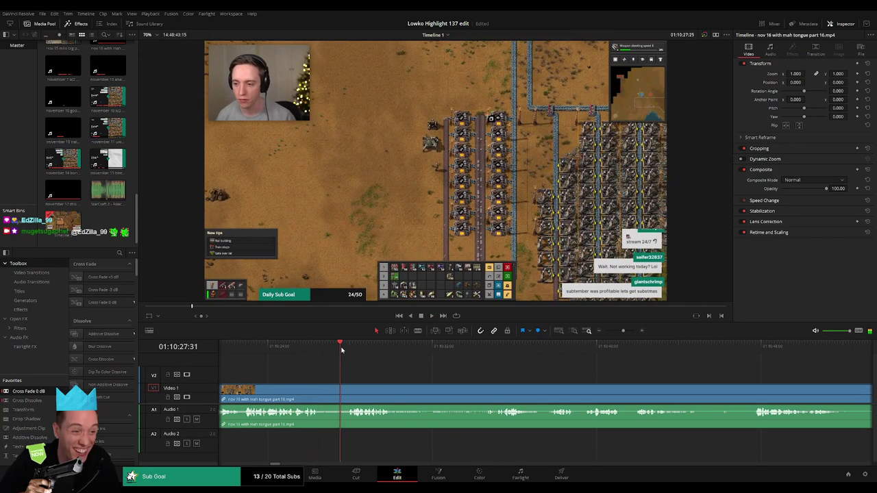
left_click(322, 390)
key("a")
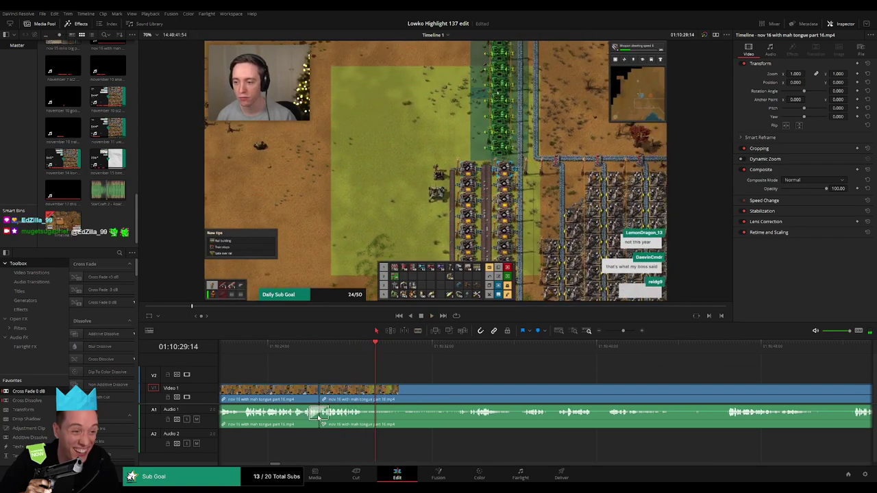
- Split the clip at about 01:10:29, ripple delete the following section of about 23 seconds, and cross-fade the audio at the cut
key("b")
left_click(369, 392)
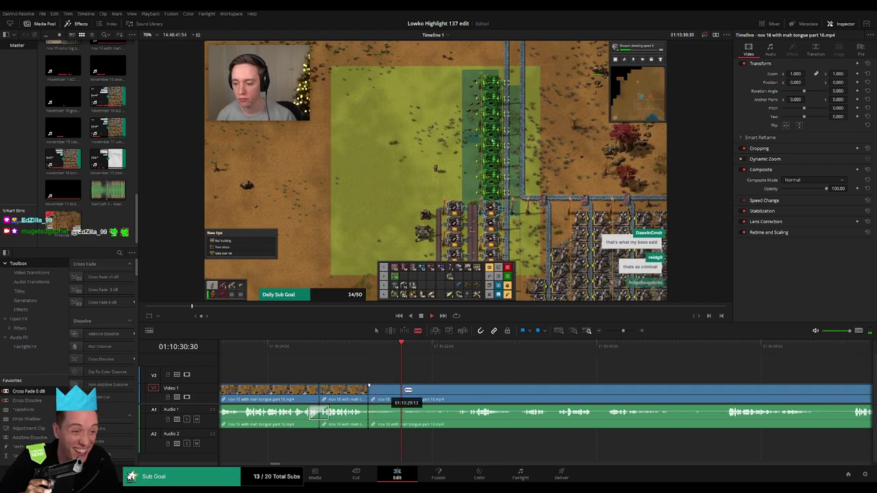
left_click(461, 347)
left_click_drag(504, 375, 468, 373)
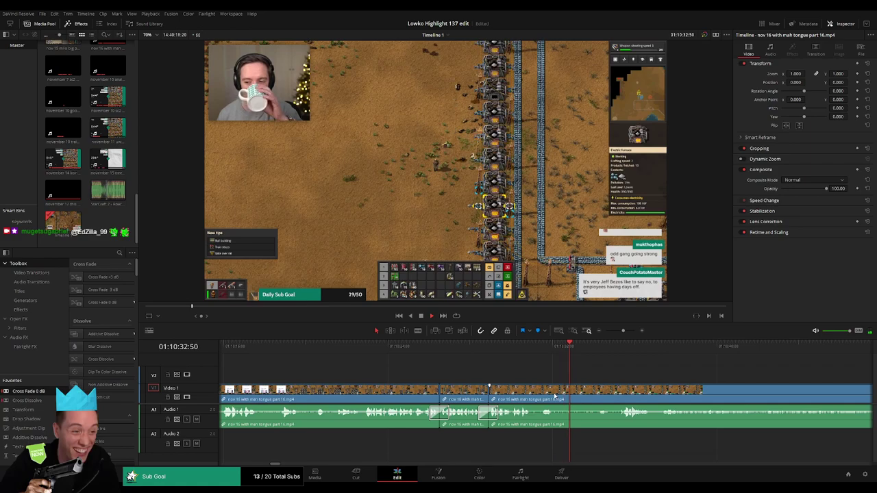
- Ripple delete the section between about 01:10:32 and 01:10:35 and put a 0.6-second Cross Fade 0 dB on its audio cut
left_click(542, 352)
scroll(466, 373, "right", 3)
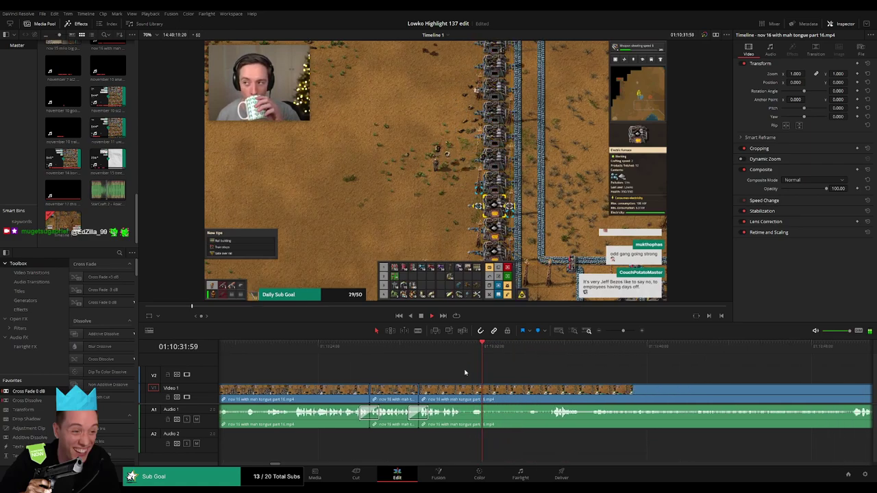
left_click(483, 348)
key("space")
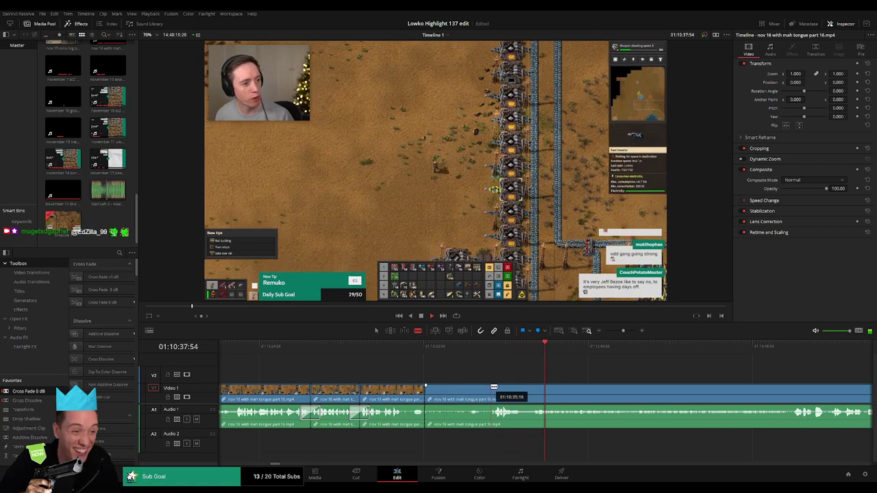
left_click(491, 387)
key("a")
left_click(471, 395)
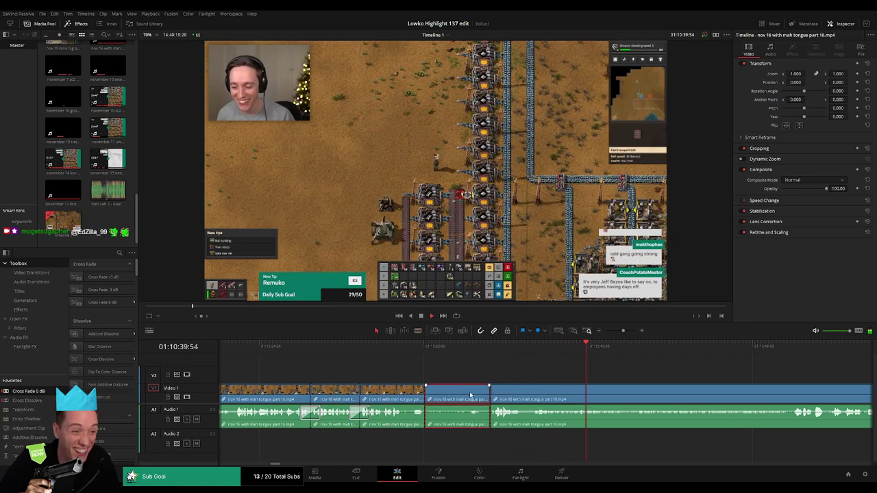
key("Delete")
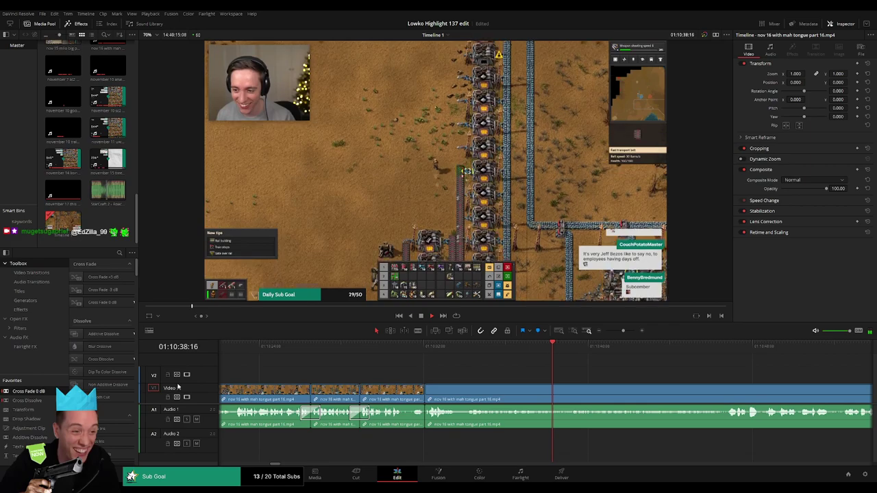
left_click(416, 364)
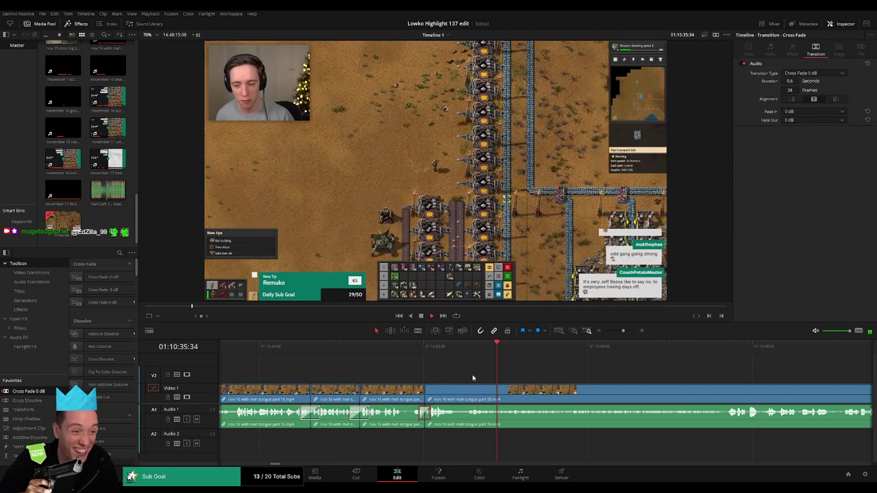
- Play the footage between about 01:10:35 and 01:10:49 to check the pacing and locate the next section worth trimming
left_click(546, 381)
left_click_drag(552, 380, 479, 376)
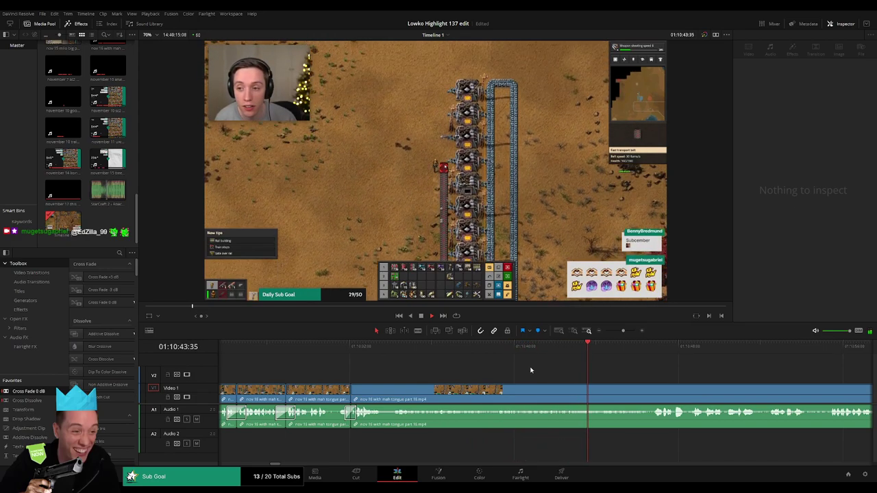
scroll(526, 379, "right", 2)
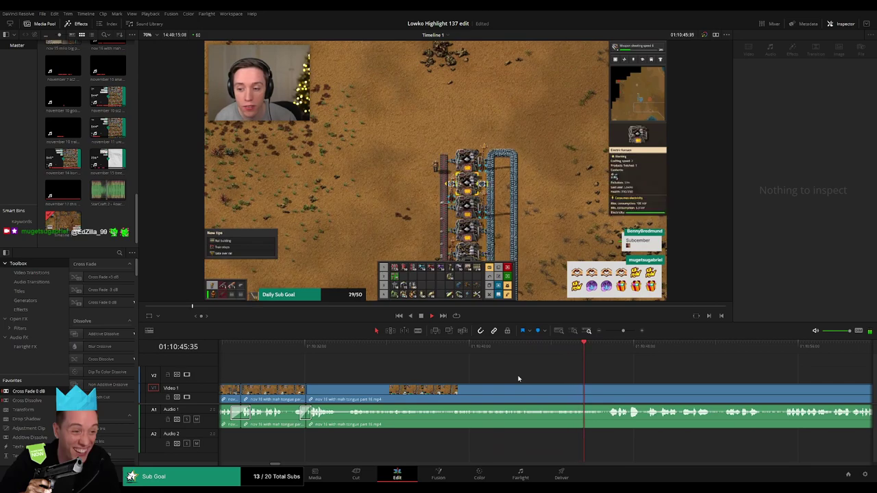
key("space")
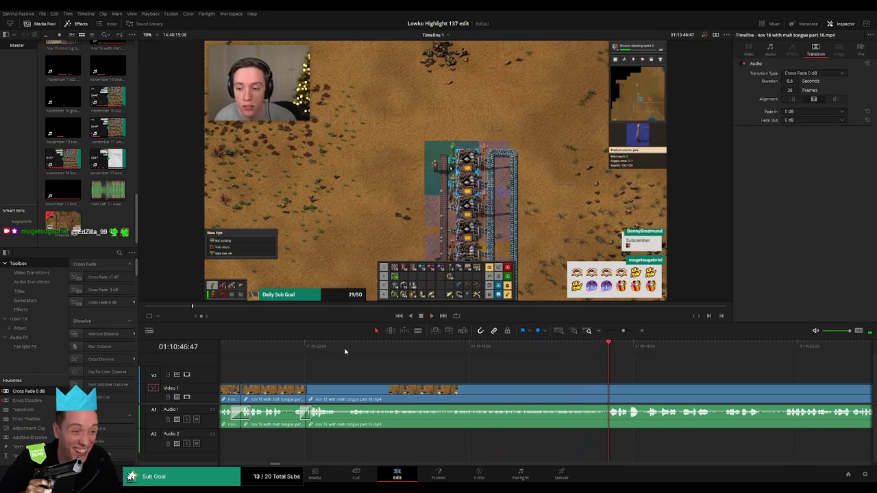
left_click(344, 351)
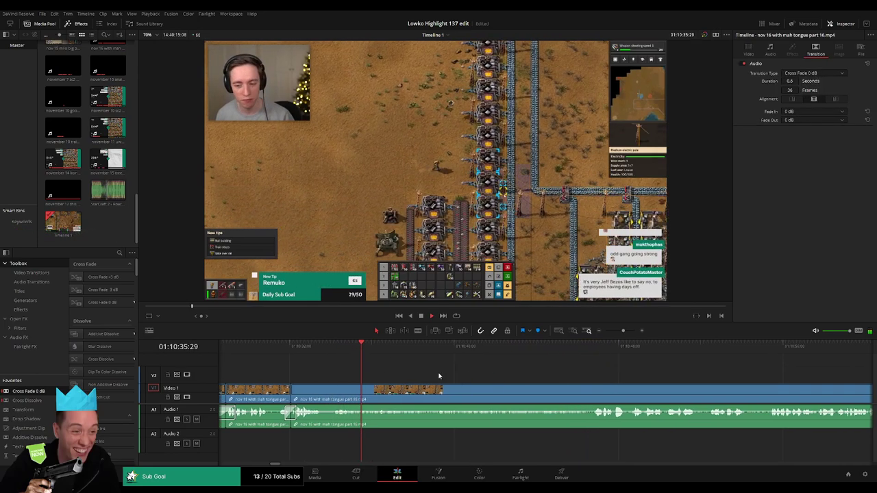
scroll(439, 377, "right", 1)
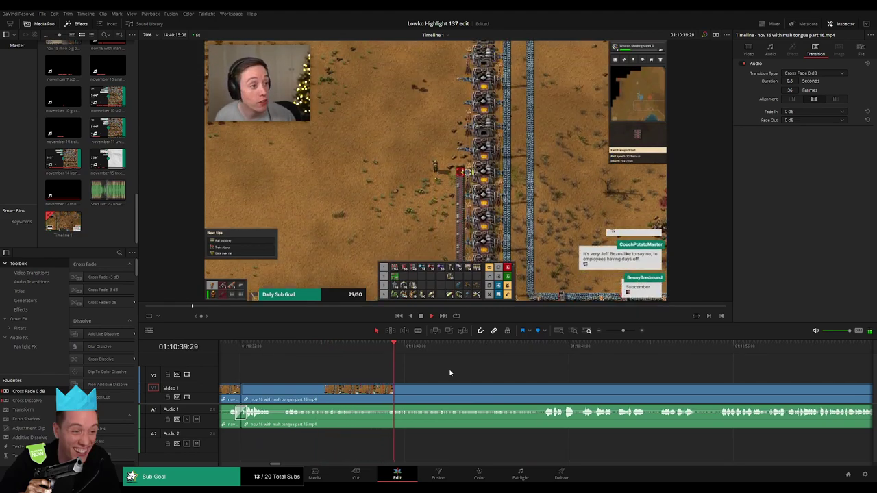
scroll(409, 368, "right", 3)
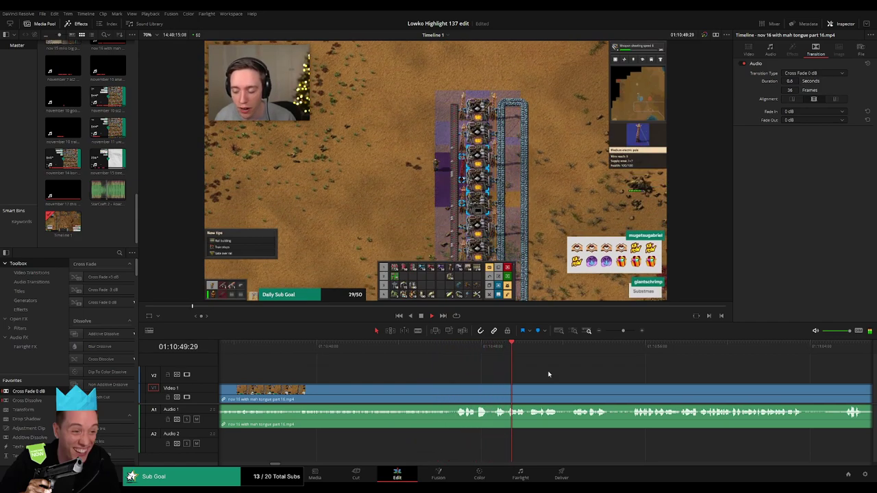
- Split the clip at about 01:10:47:50 and 01:10:48:40 and ripple delete the short segment between the two cuts
left_click(460, 349)
scroll(466, 363, "right", 1)
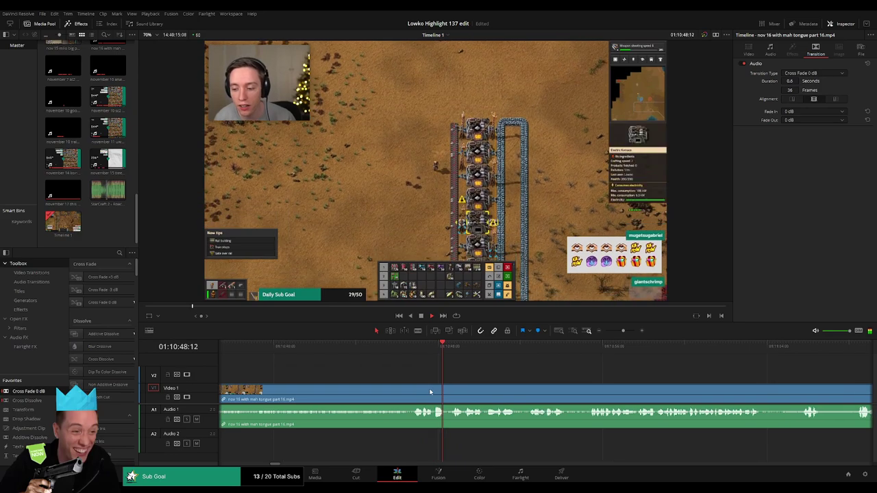
key("b")
left_click(434, 392)
left_click(447, 392)
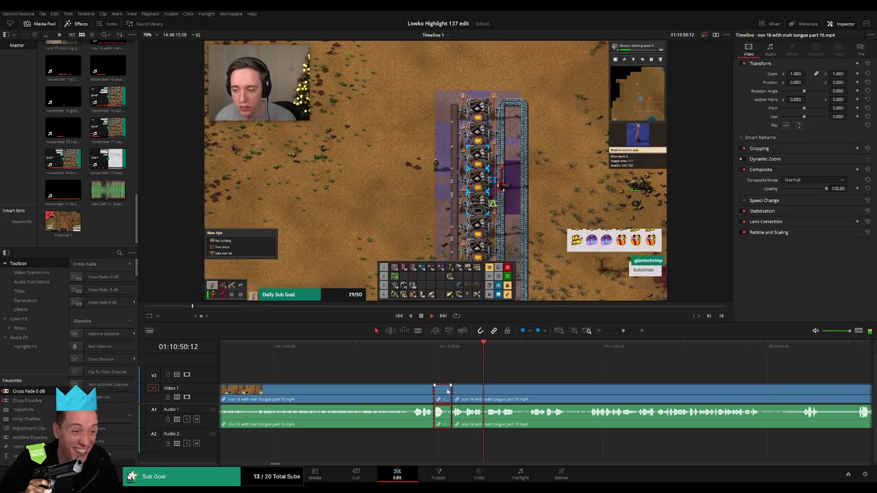
key("Delete")
- Replay across the cut from about 01:10:47 and ripple delete the roughly one-second pause between about 01:10:53 and 01:10:54
left_click(426, 348)
key("space")
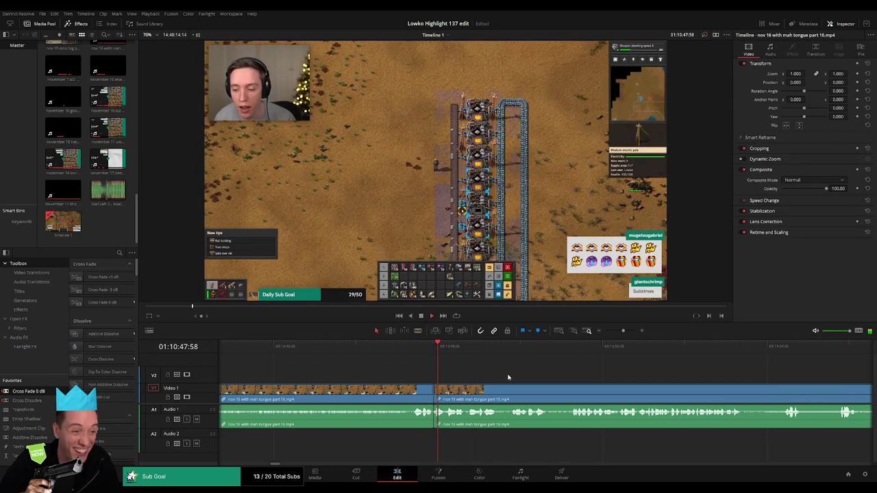
left_click(415, 350)
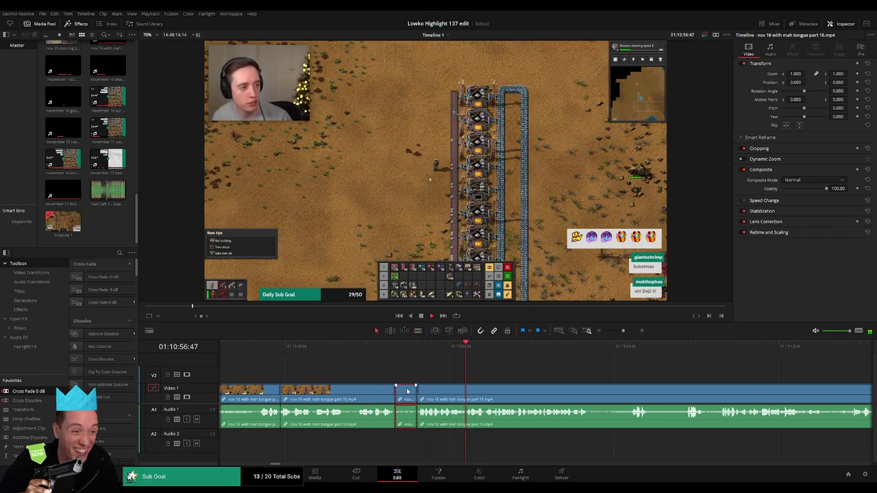
key("Delete")
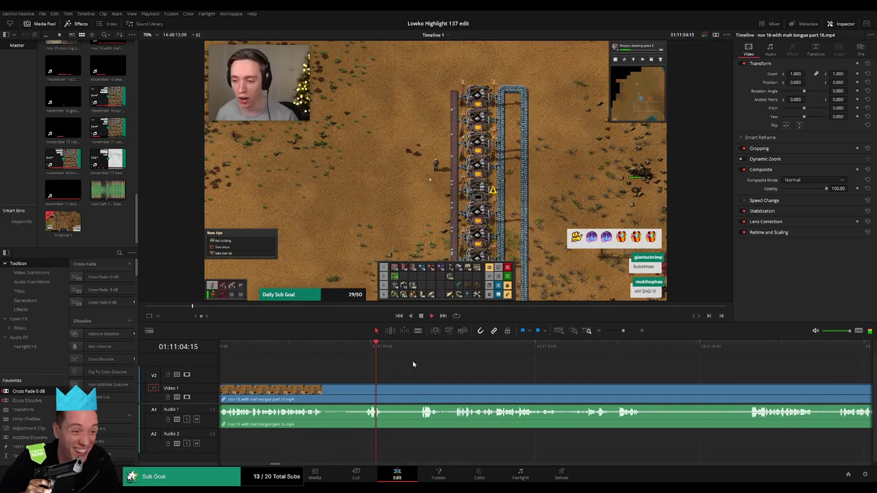
- Ripple delete the pause between about 01:11:04:45 and 01:11:06:20 and add a Cross Fade 0 dB to the audio at the cut
left_click(387, 388)
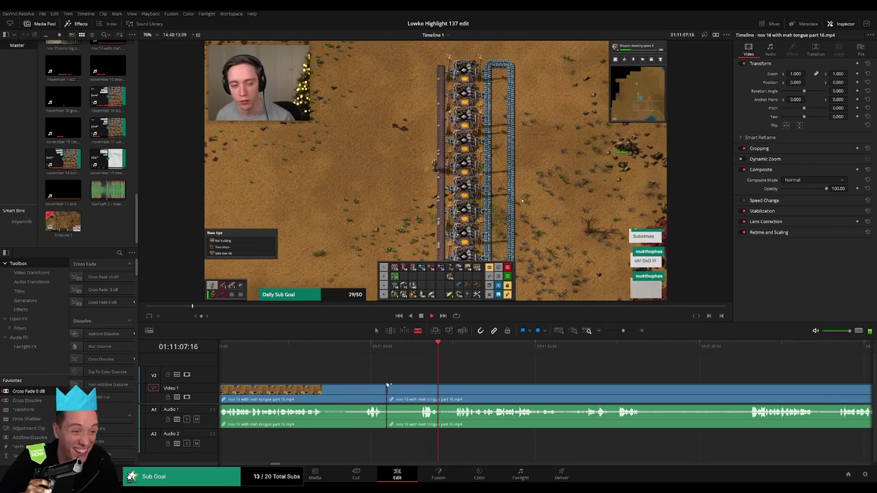
left_click(419, 387)
key("a")
left_click(403, 391)
key("Delete")
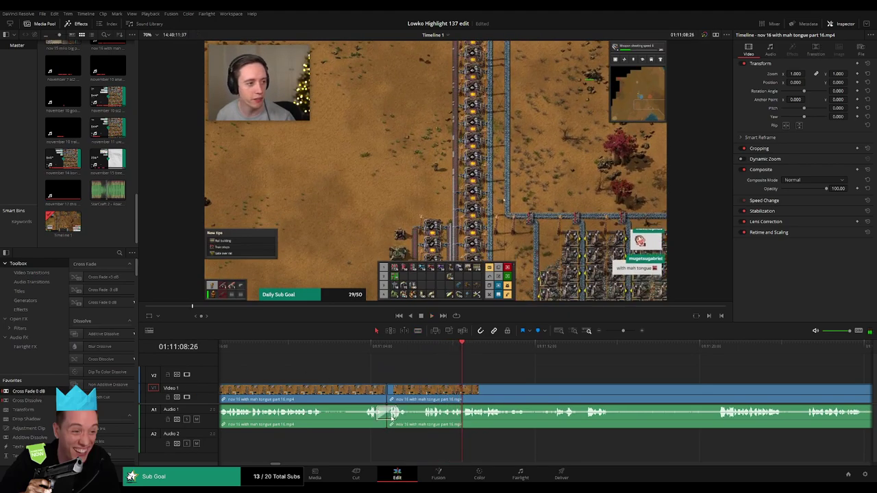
- Split the clip where the pause starts at about 01:11:15:40 and check the footage from about 01:11:20 onward
left_click_drag(564, 372, 408, 366)
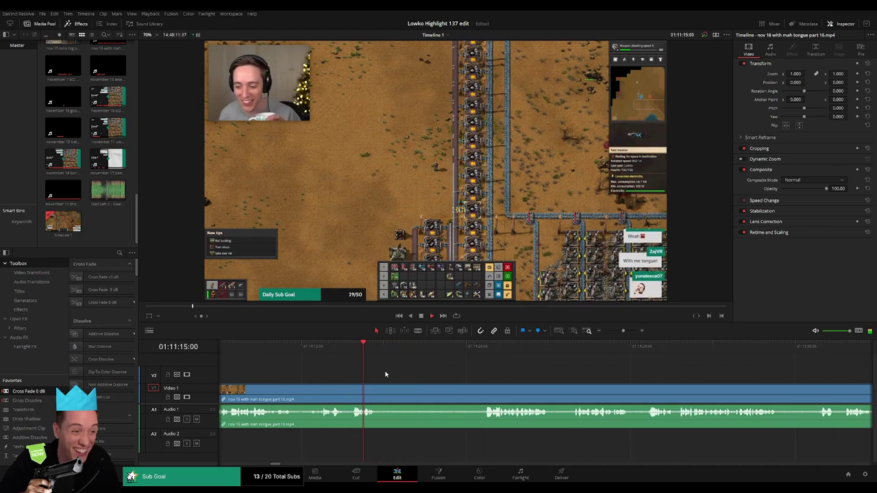
left_click(477, 348)
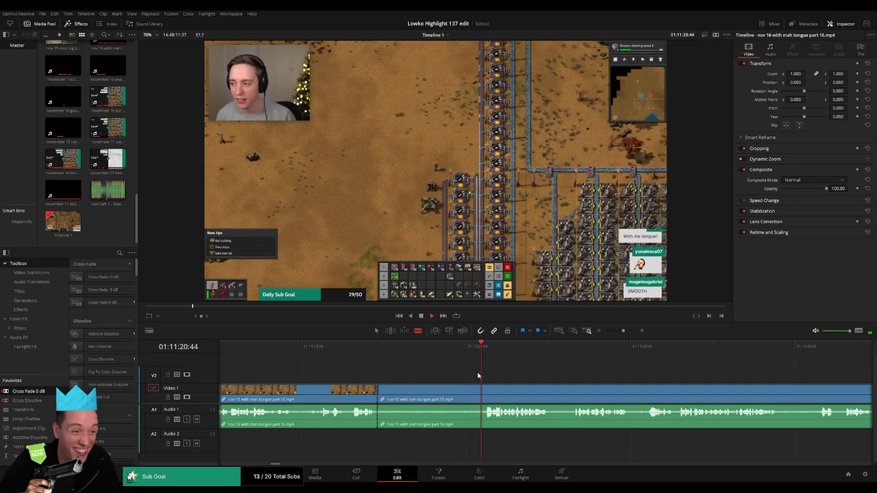
left_click(571, 350)
- Review the rest of the nov 16 part 16 clip from about 01:11:20 to 01:12:16 for content worth keeping
left_click_drag(590, 377, 444, 375)
left_click(535, 350)
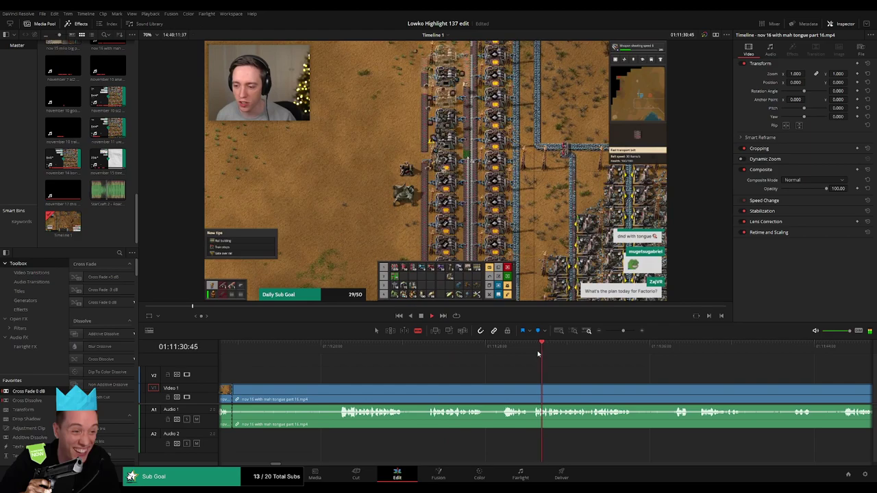
mouse_move(623, 331)
left_mouse_down()
mouse_move(608, 333)
mouse_move(618, 333)
left_mouse_up()
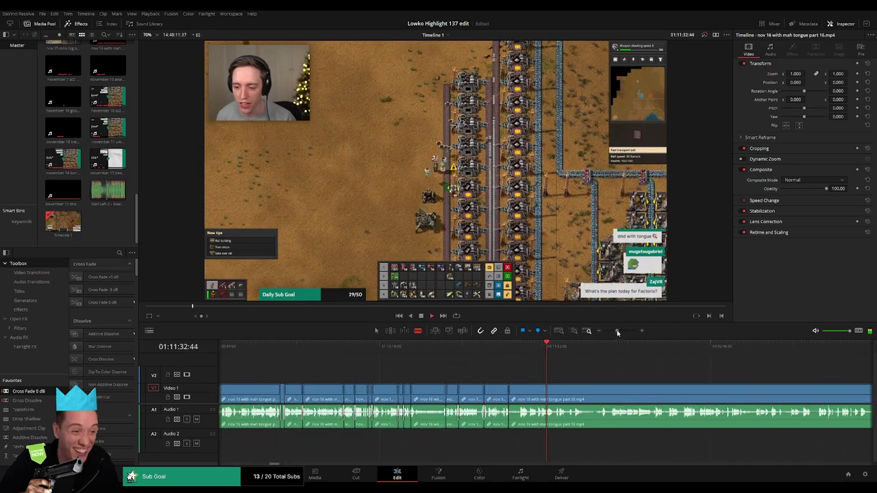
left_click(557, 347)
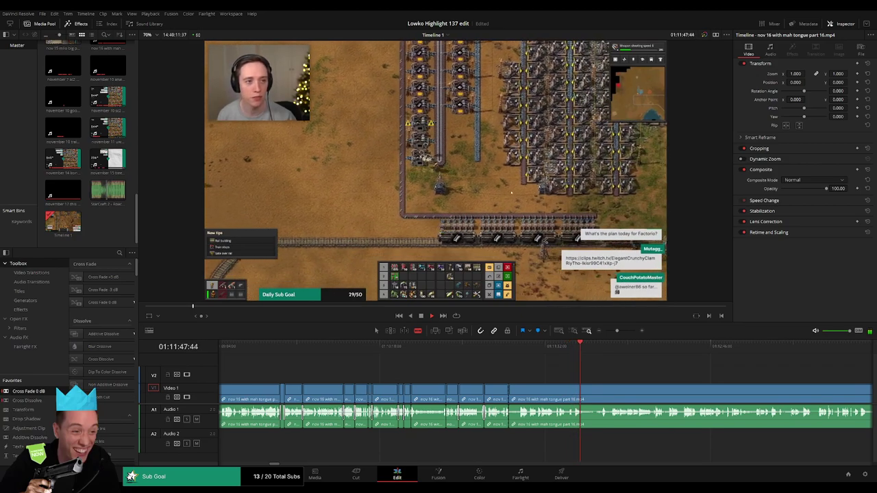
left_click_drag(597, 376, 488, 376)
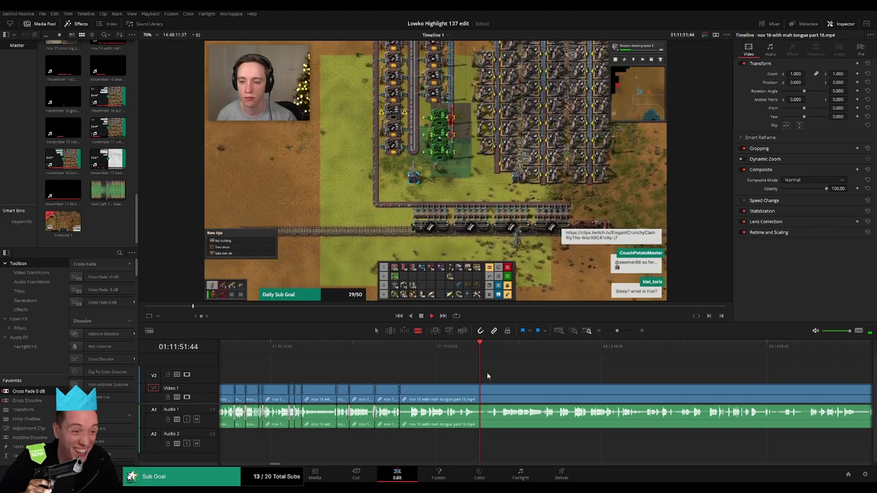
left_click(493, 347)
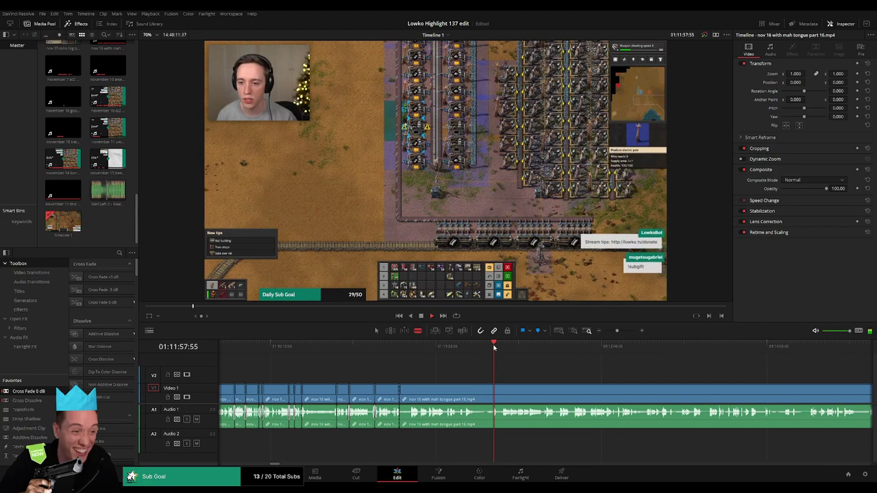
scroll(516, 379, "right", 4)
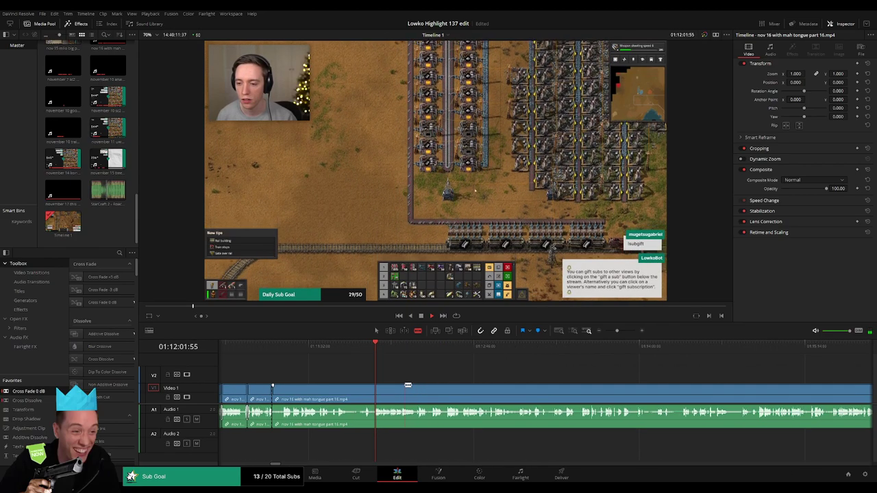
scroll(383, 381, "right", 2)
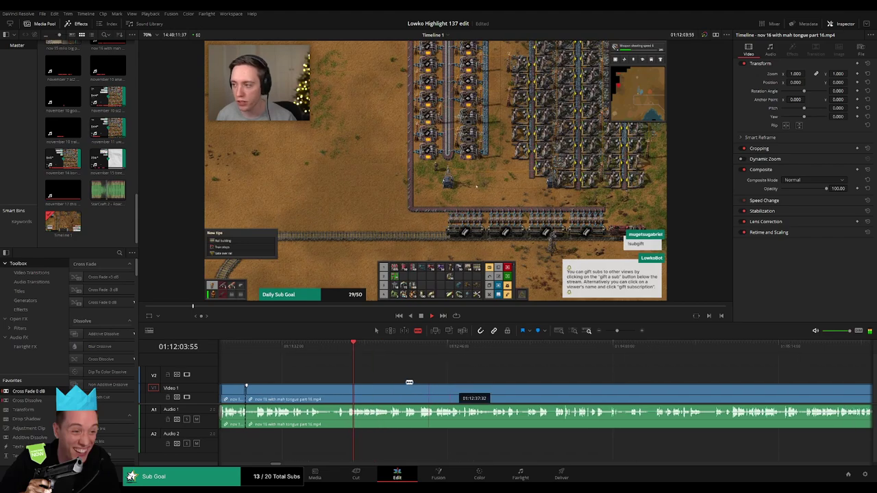
scroll(459, 372, "left", 4)
left_click(461, 347)
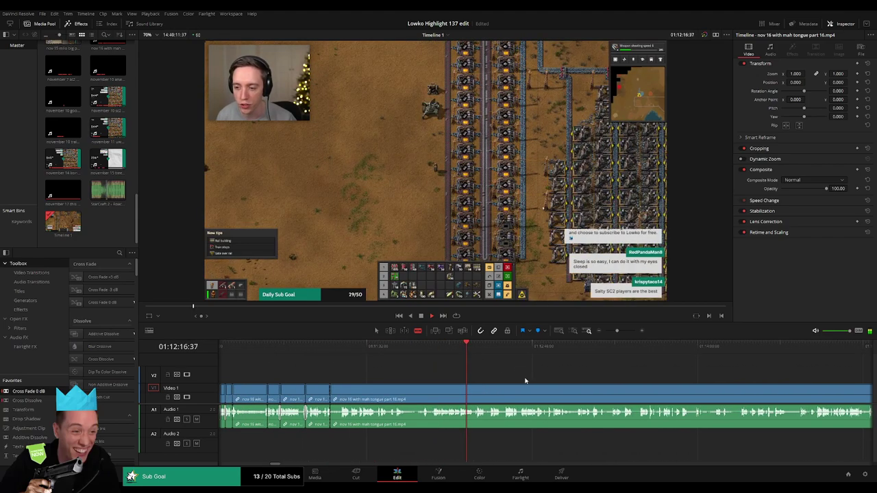
- Skim the part 16 clip up to about 01:16:52 and ripple delete its whole remainder after the 01:11:15:40 split
mouse_move(617, 331)
left_mouse_down()
mouse_move(607, 331)
mouse_move(615, 331)
left_mouse_up()
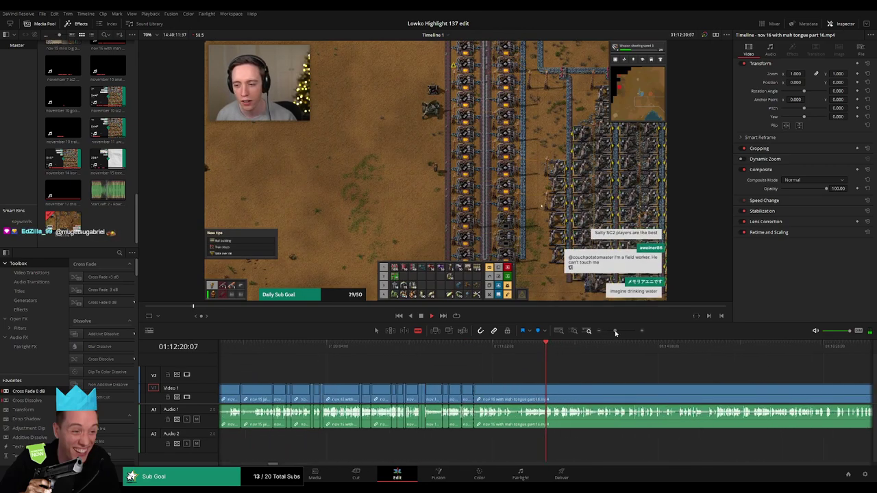
left_click(566, 350)
scroll(475, 374, "right", 5)
left_click(503, 351)
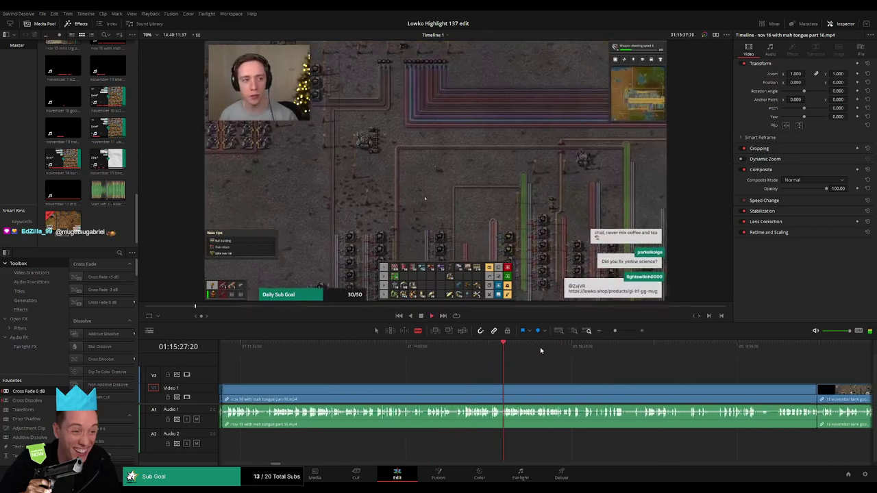
left_click(599, 353)
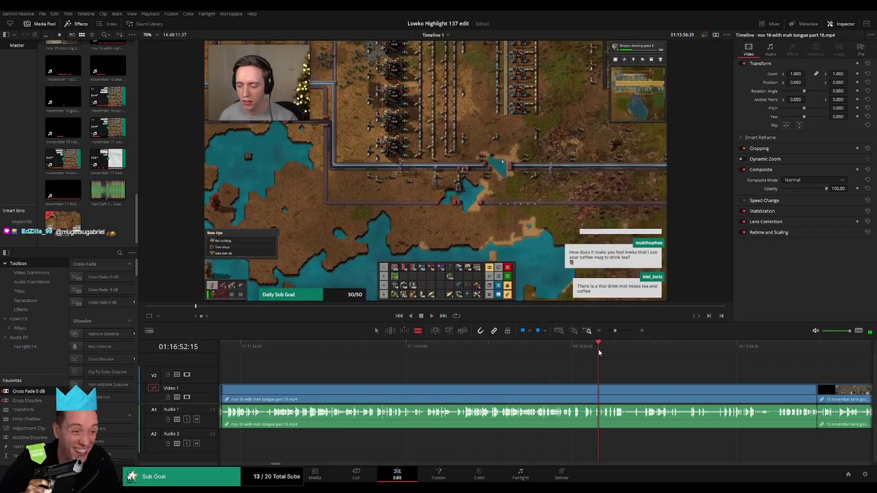
left_click(617, 391)
key("Delete")
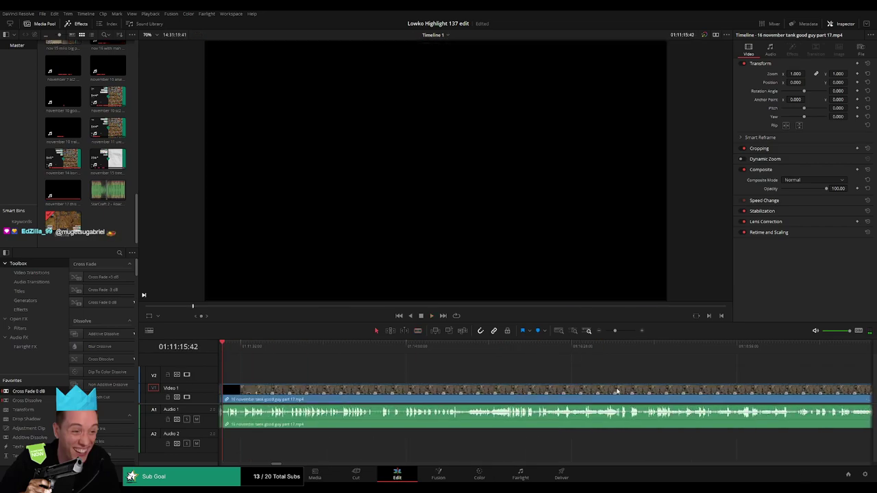
- Skim the 16 november part 17 clip from its start to about 01:15:00 to find where the usable section begins
left_click_drag(277, 375, 317, 376)
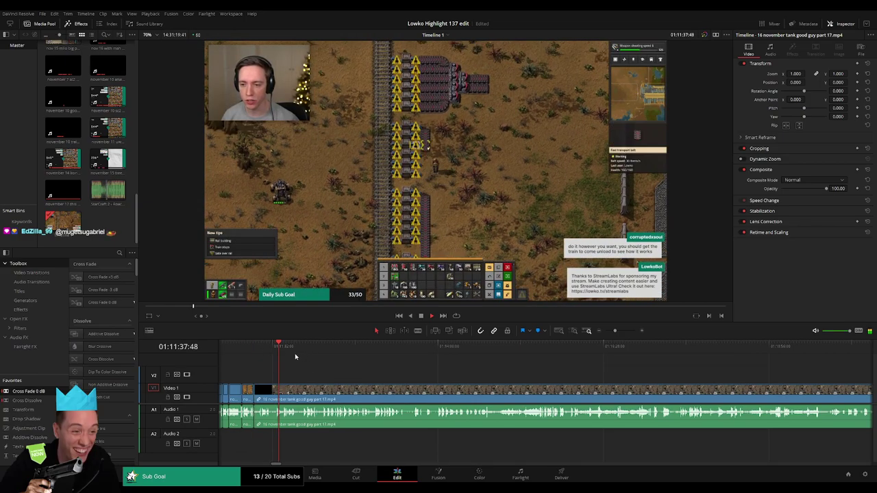
left_click(304, 350)
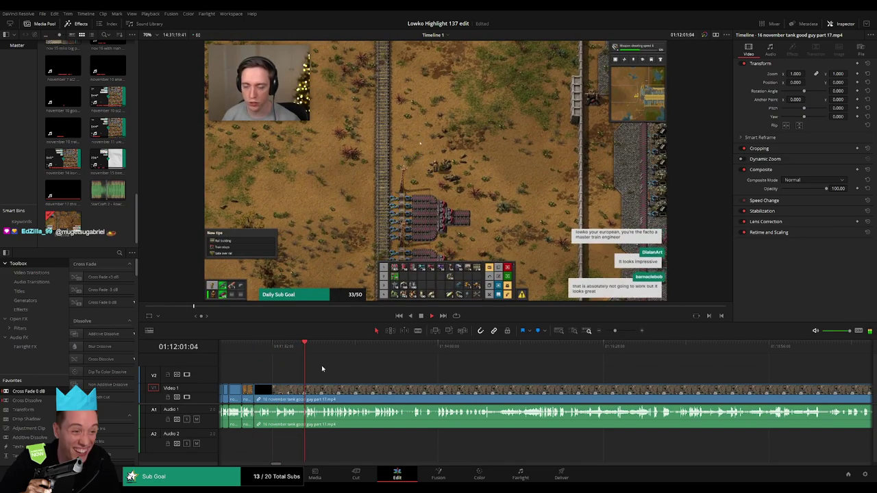
left_click_drag(339, 350, 379, 351)
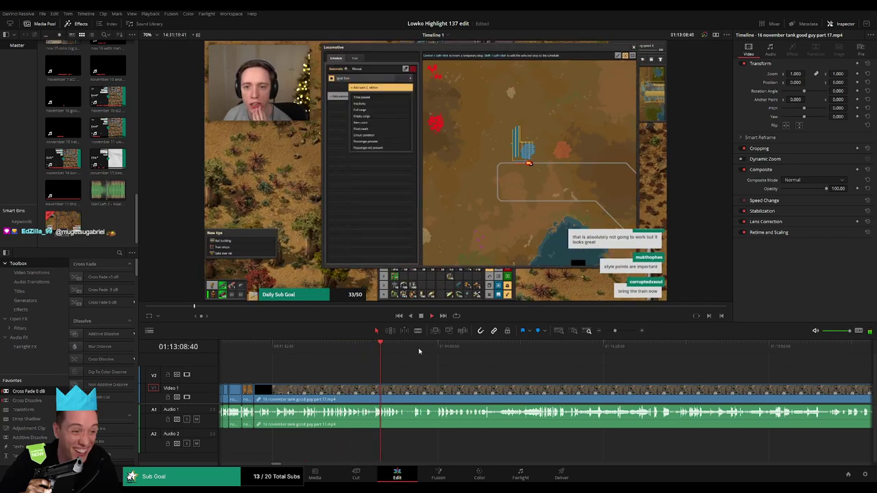
left_click(443, 350)
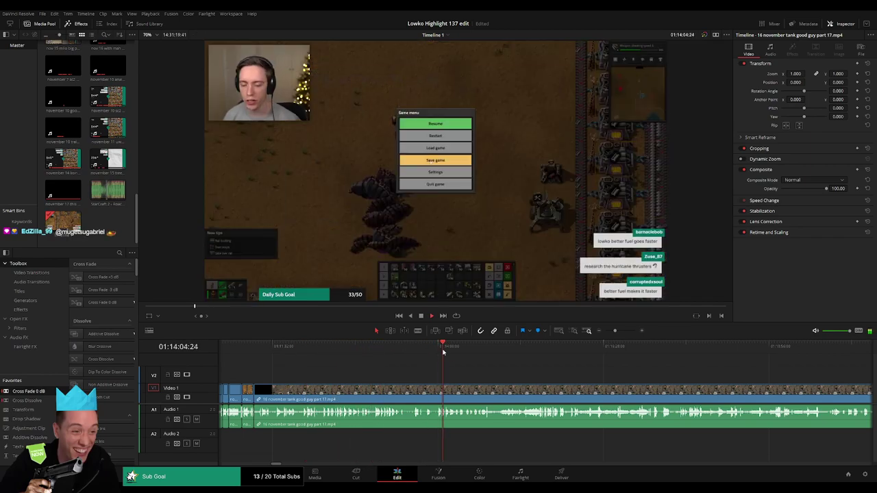
left_click(481, 357)
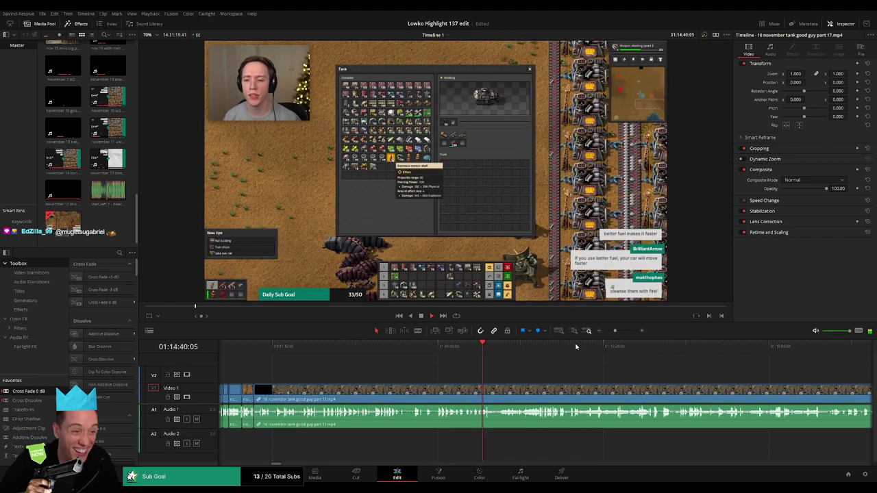
left_click_drag(615, 331, 618, 333)
left_click(613, 354)
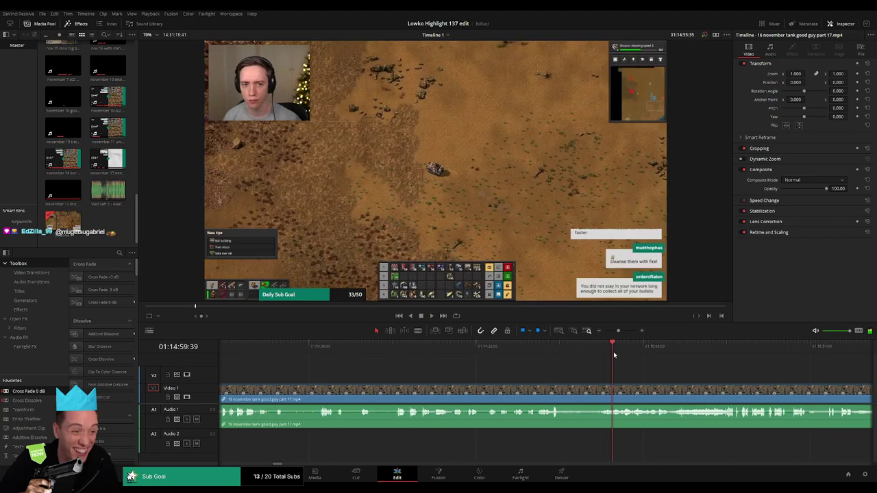
left_click(545, 353)
left_click(492, 353)
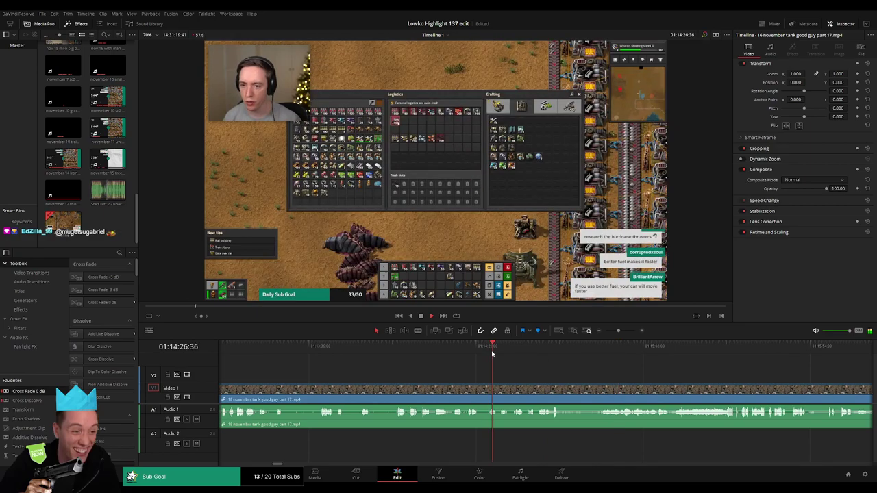
- Split the part 17 clip at about 01:14:00 and ripple delete everything in it before the cut
left_click_drag(409, 351, 399, 348)
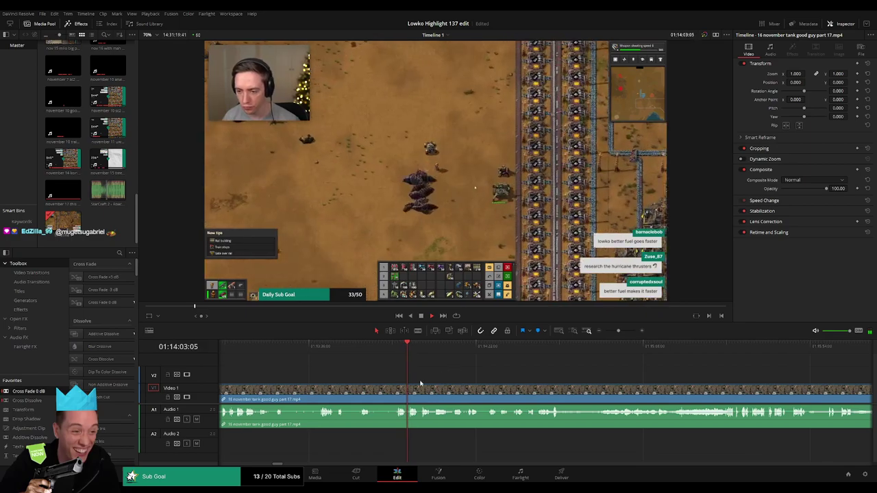
key("b")
left_click(395, 396)
key("a")
left_click(372, 395)
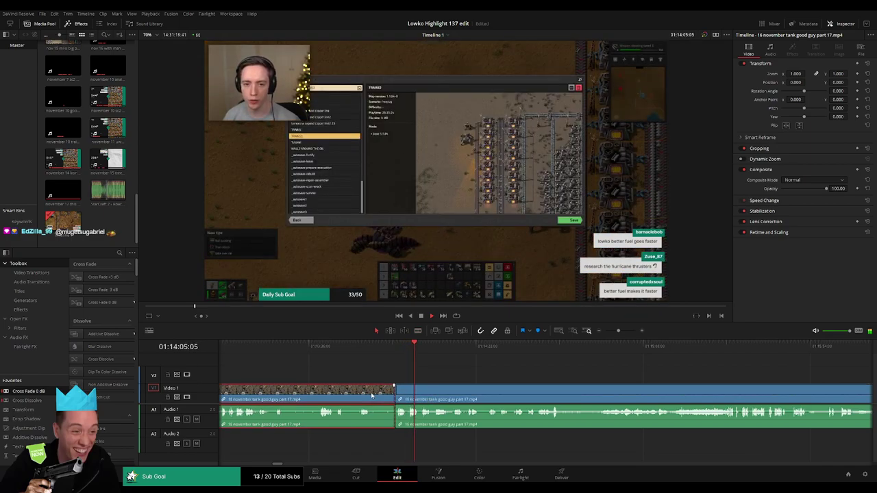
key("Delete")
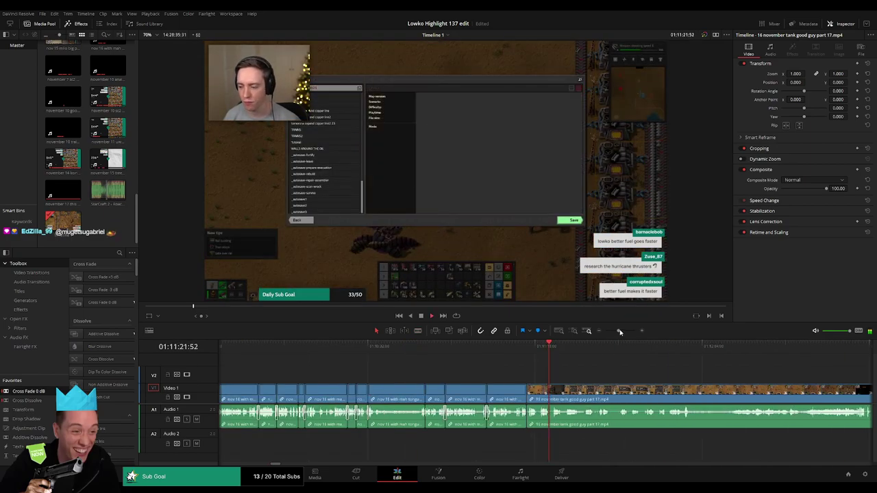
- Ripple delete the part 17 pause between about 01:11:21:35 and 01:11:23:10 and add a Cross Fade 0 dB to the audio at the cut
left_click_drag(620, 332, 625, 331)
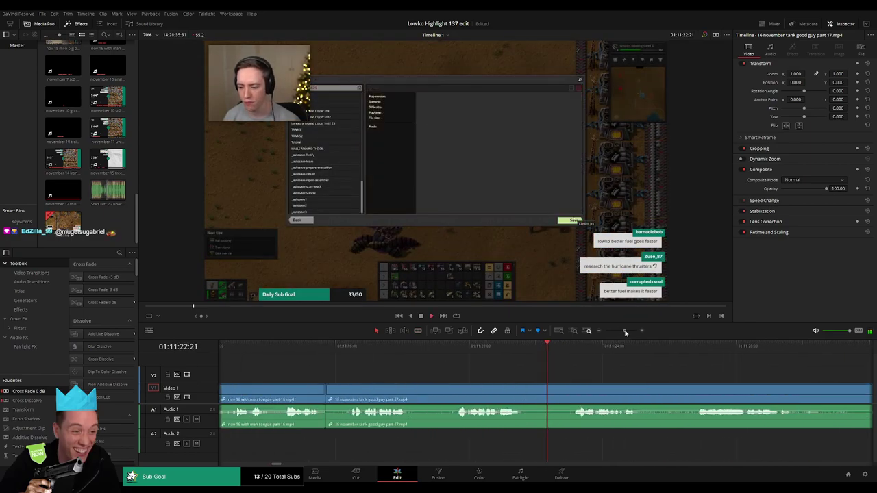
left_click(389, 346)
left_click(442, 347)
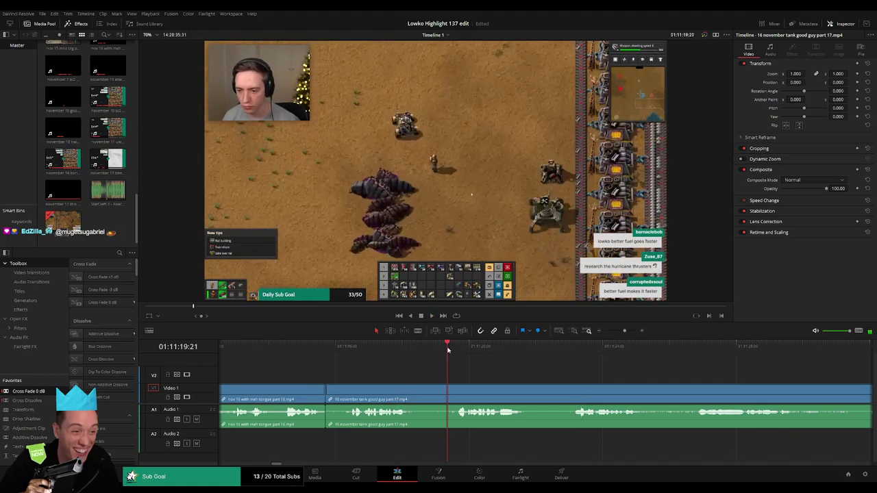
left_click_drag(533, 378, 476, 380)
key("b")
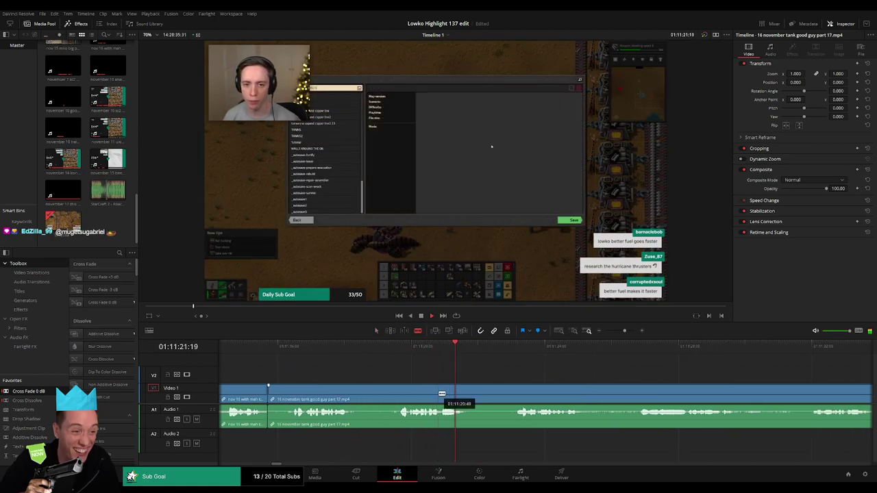
left_click(464, 394)
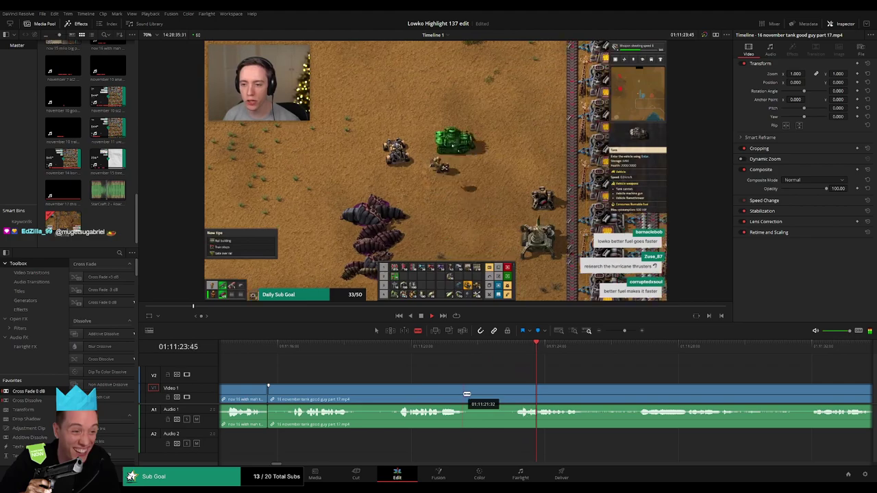
left_click(517, 395)
key("a")
left_click(498, 395)
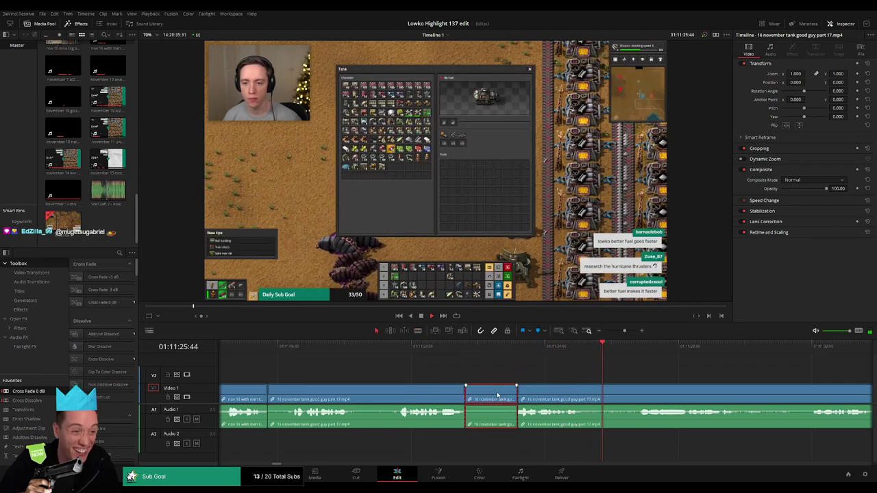
key("Delete")
left_click(464, 420)
key("shift+t")
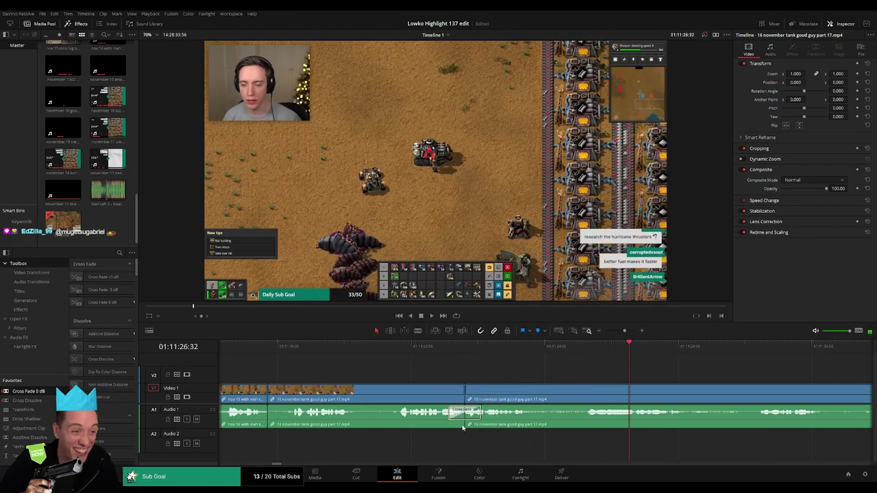
- Split the part 17 clip at about 01:11:24 and 01:11:57 and ripple delete the tank-loading section in between
key("b")
left_click(541, 394)
left_click(747, 351)
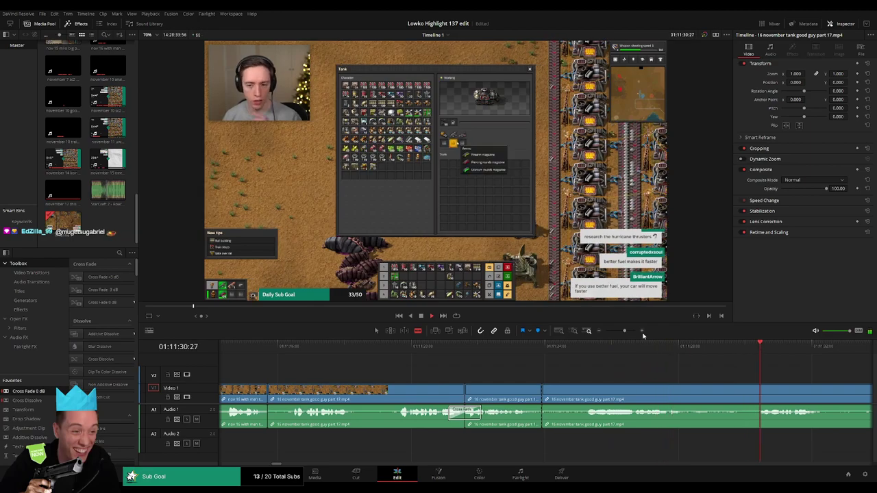
left_click_drag(625, 331, 619, 331)
left_click_drag(577, 351, 518, 350)
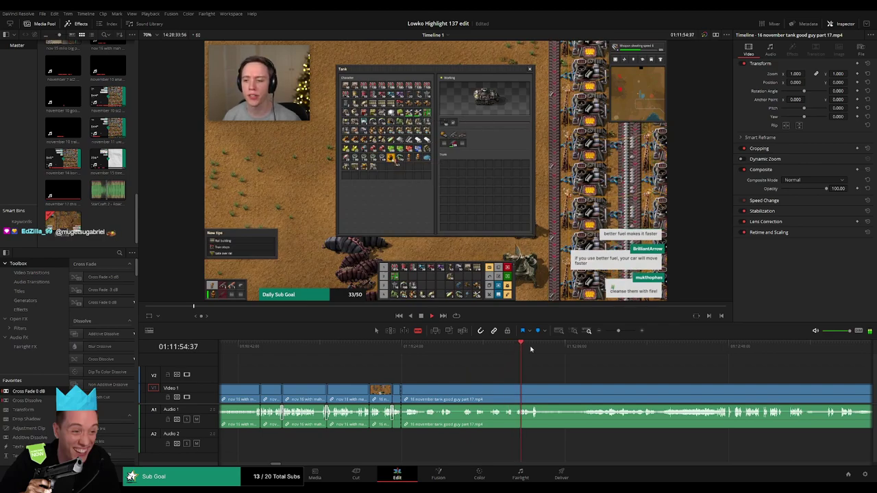
left_click(532, 350)
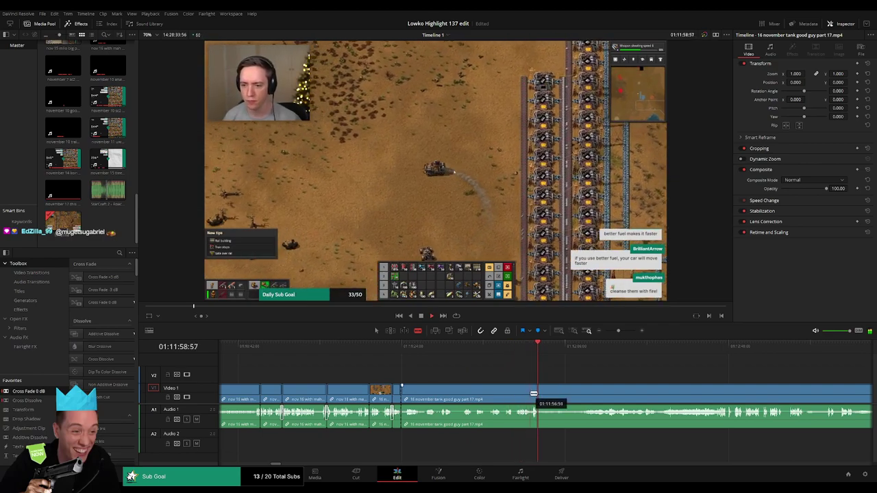
left_click(534, 394)
key("a")
left_click(518, 396)
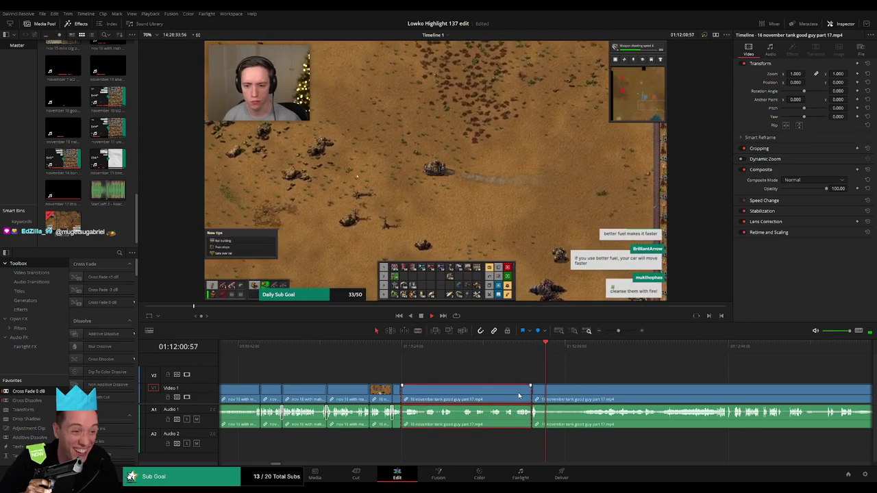
key("Delete")
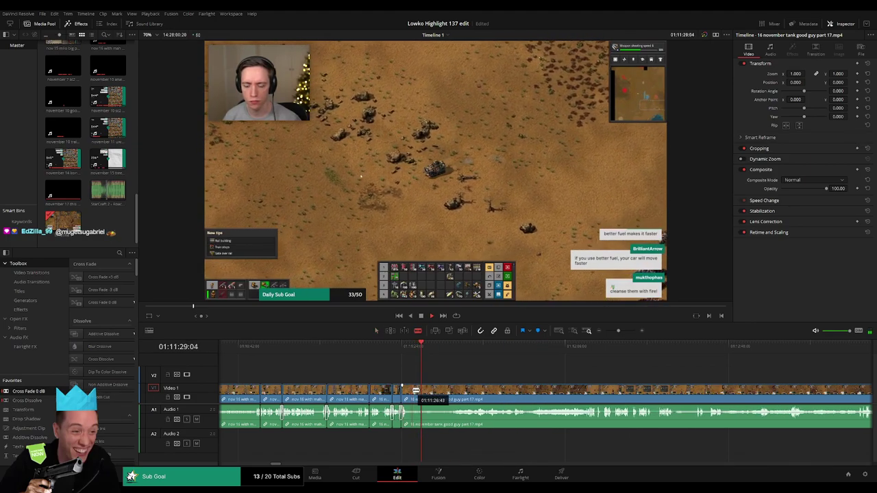
- Split the part 17 clip at about 01:11:27 and 01:11:36 and ripple delete the driving section between the cuts
key("b")
left_click(452, 347)
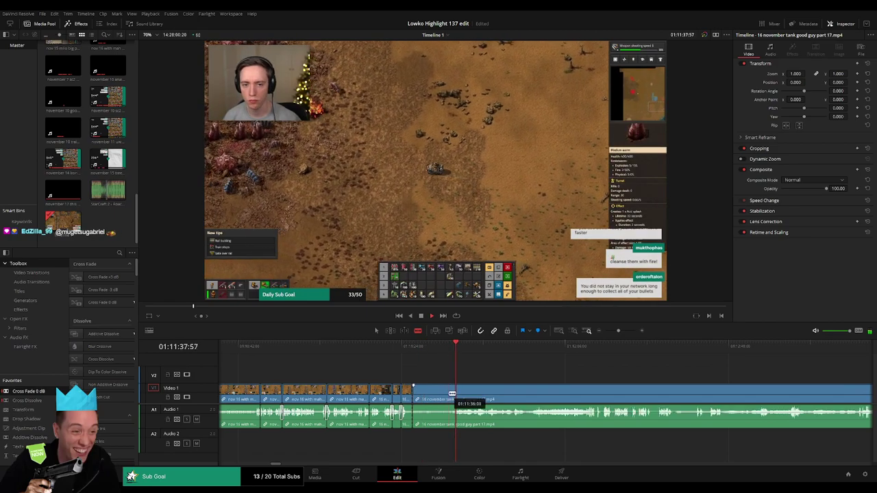
left_click(449, 394)
key("a")
left_click(441, 398)
key("Delete")
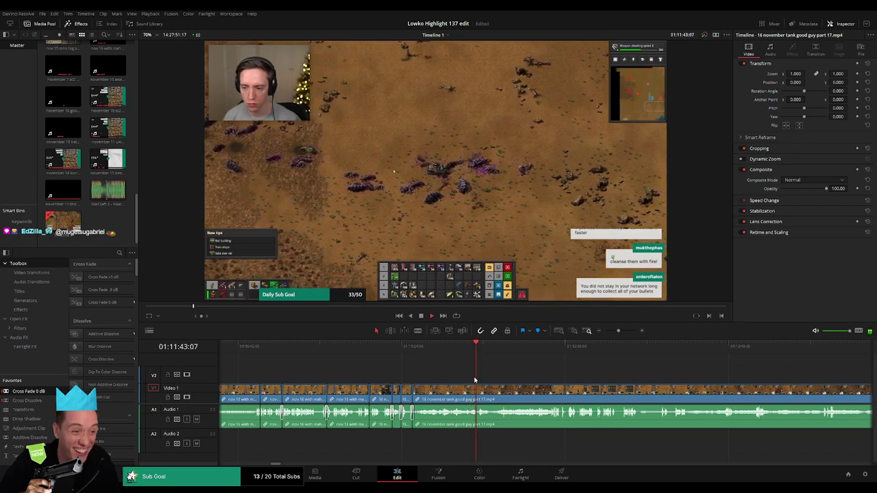
- Isolate the part 17 piece from 01:12:02:11 to about 01:12:02:39 with two cuts and silence its audio
left_click_drag(510, 380, 413, 376)
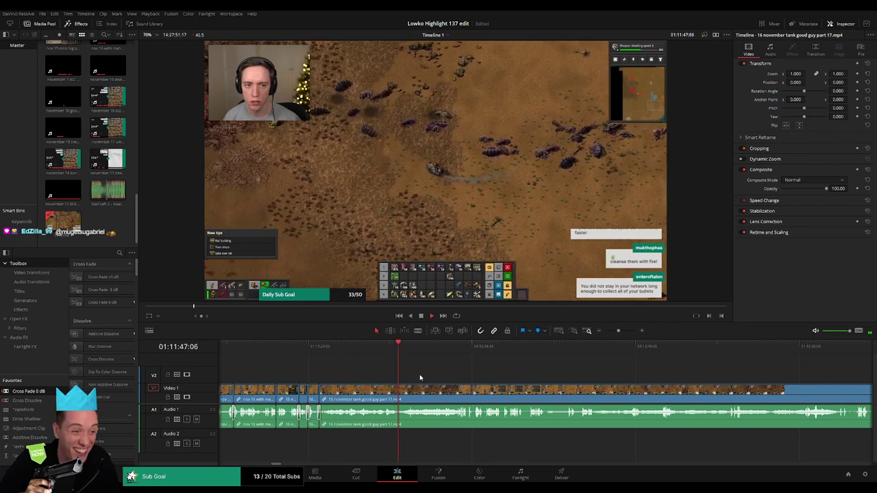
scroll(425, 377, "right", 1)
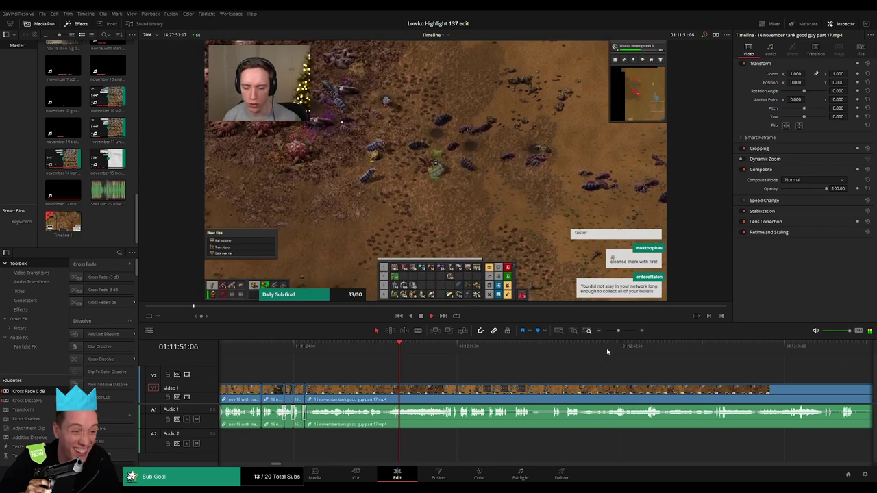
left_click_drag(617, 331, 624, 332)
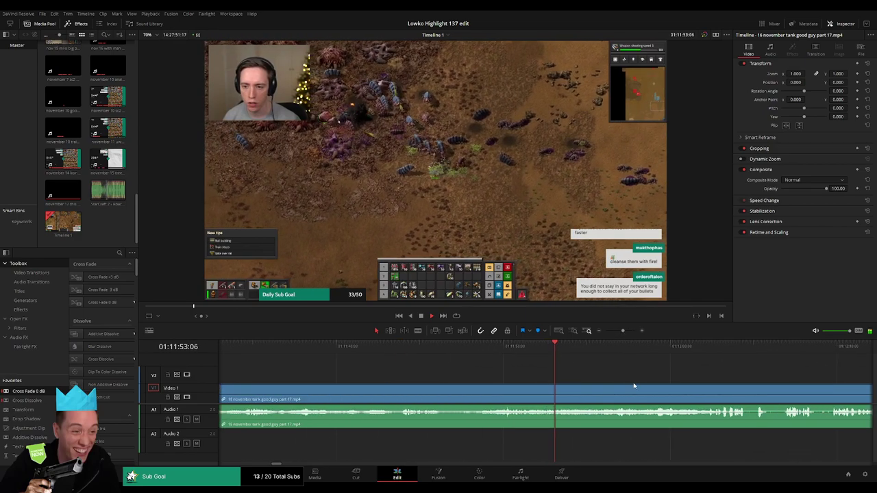
scroll(466, 372, "right", 5)
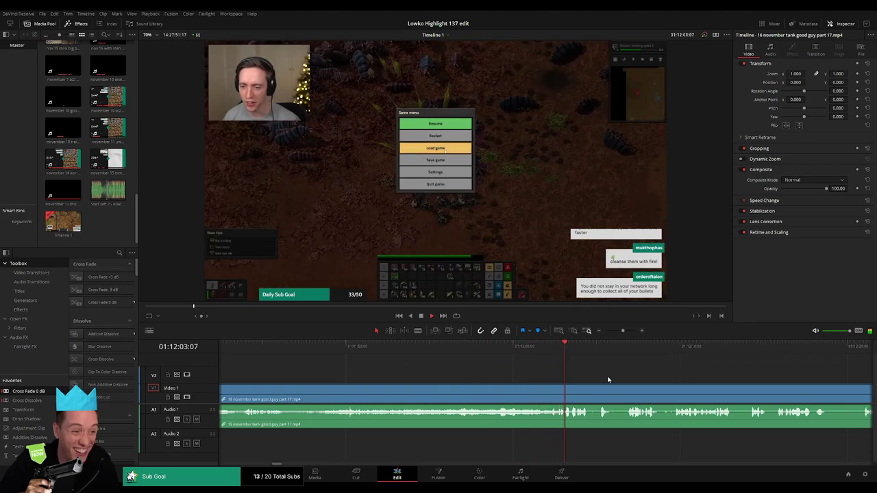
left_click(548, 352)
left_click_drag(550, 353, 549, 353)
key("ctrl+b")
left_click_drag(551, 390, 559, 392)
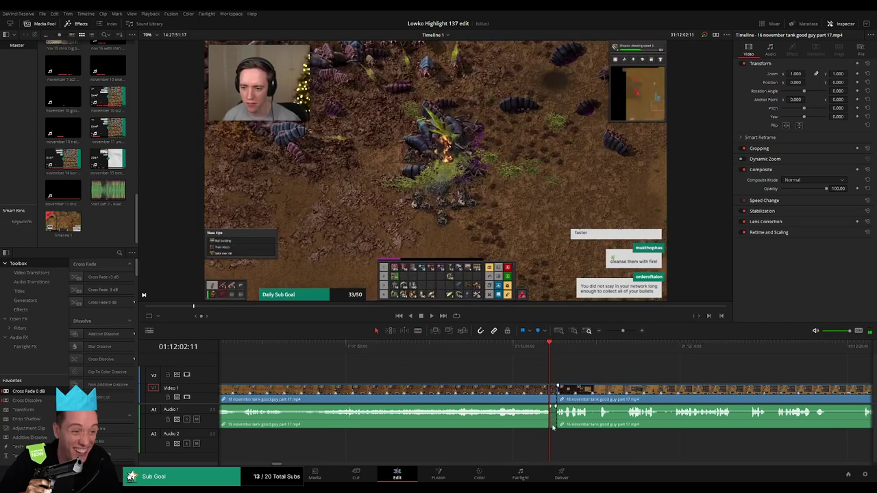
- Place the StarCraft 2 - Roach Quotes audio on Audio 2, starting at 01:12:02:11 beneath the silenced piece
left_click_drag(106, 196, 644, 371)
left_click_drag(551, 444, 556, 444)
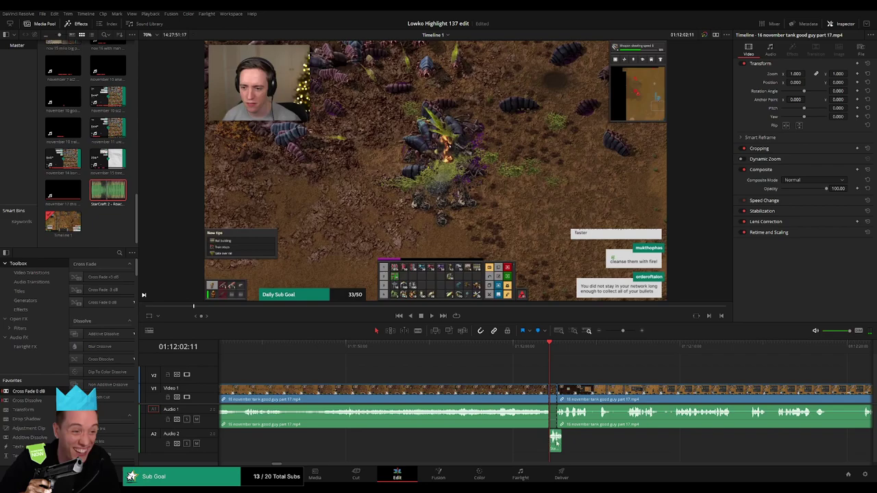
left_click(626, 334)
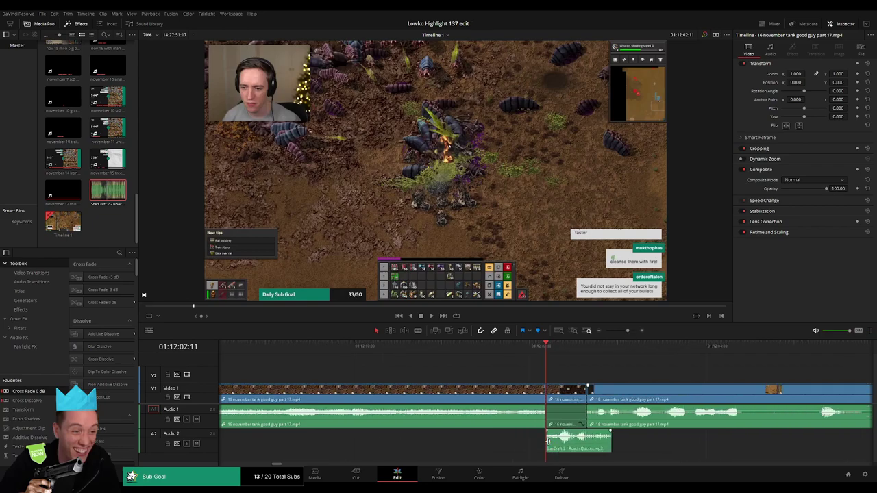
- Trim the end of the Roach Quotes clip to match the silenced piece and set its volume to -23
left_click(549, 442)
left_click_drag(611, 442, 586, 443)
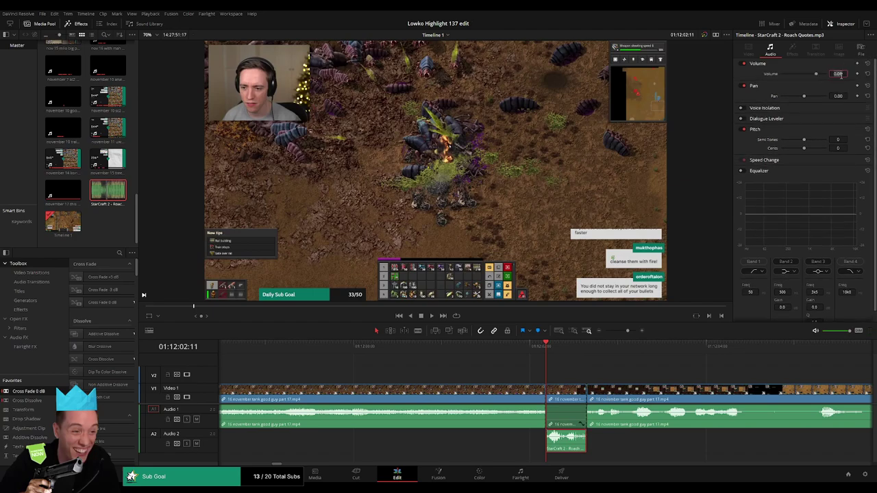
left_click_drag(840, 73, 826, 74)
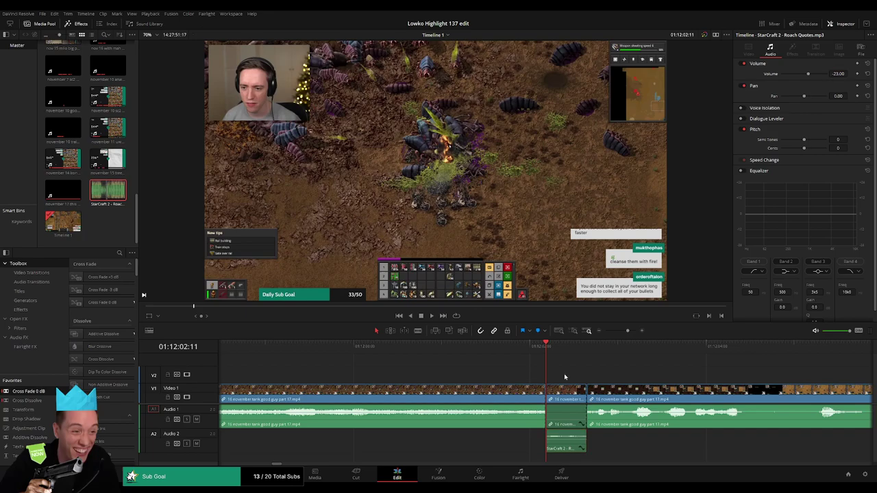
key("space")
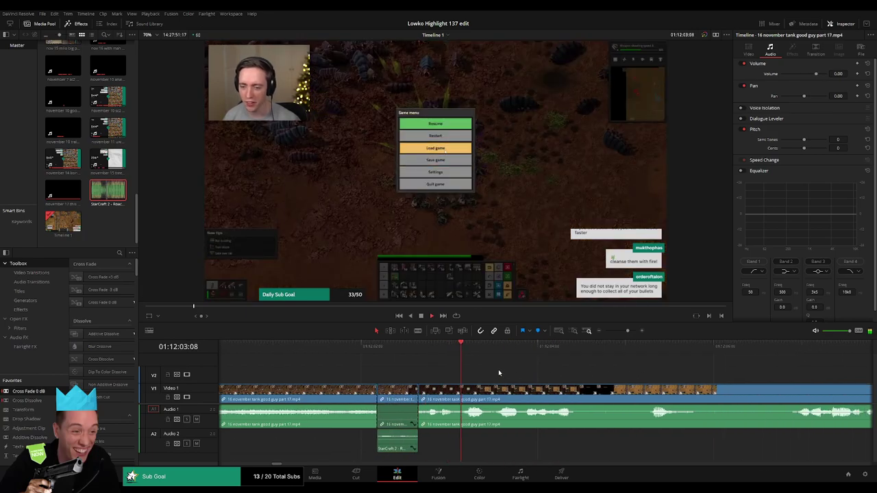
- Ripple delete the part 17 pause of about one second starting near 01:12:05:55 and add a Cross Fade 0 dB at the cut
left_click(623, 331)
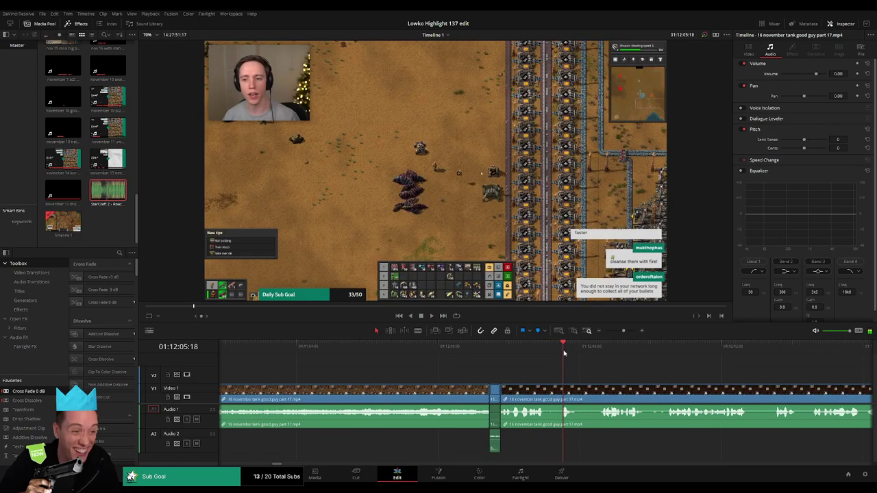
scroll(566, 387, "right", 1)
key("b")
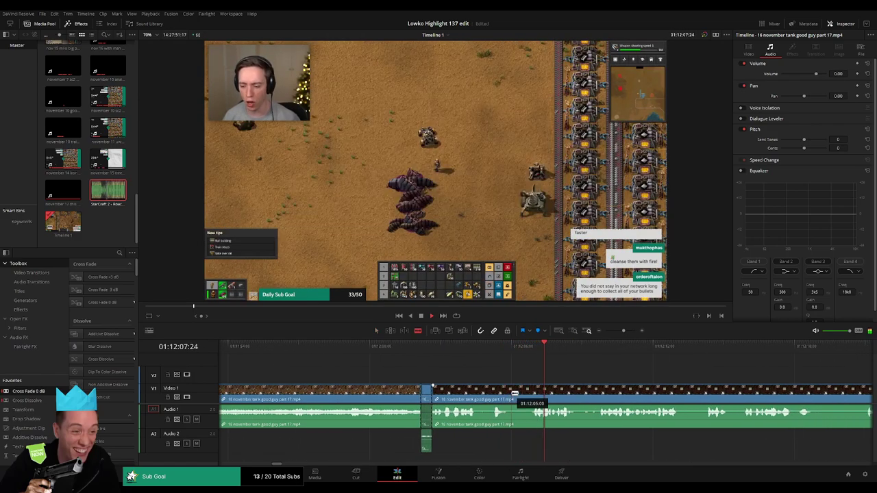
left_click(510, 392)
key("a")
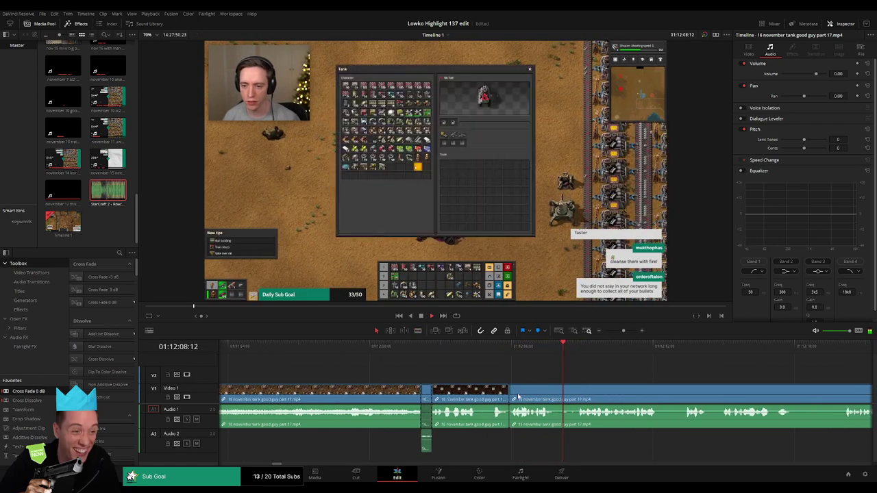
left_click_drag(537, 427, 512, 414)
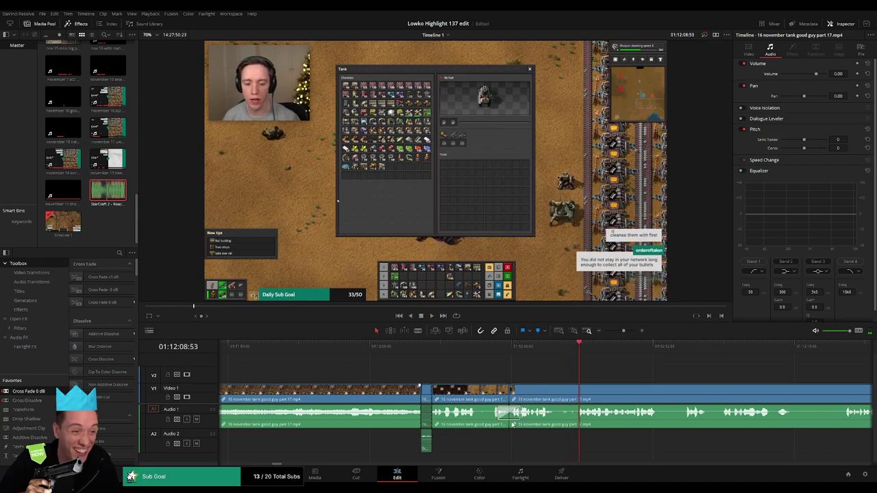
- Ripple delete the part 17 section between about 01:12:07:54 and 01:12:08:51 and add a Cross Fade 0 dB at the cut
key("space")
scroll(596, 393, "right", 1)
key("b")
left_click(502, 392)
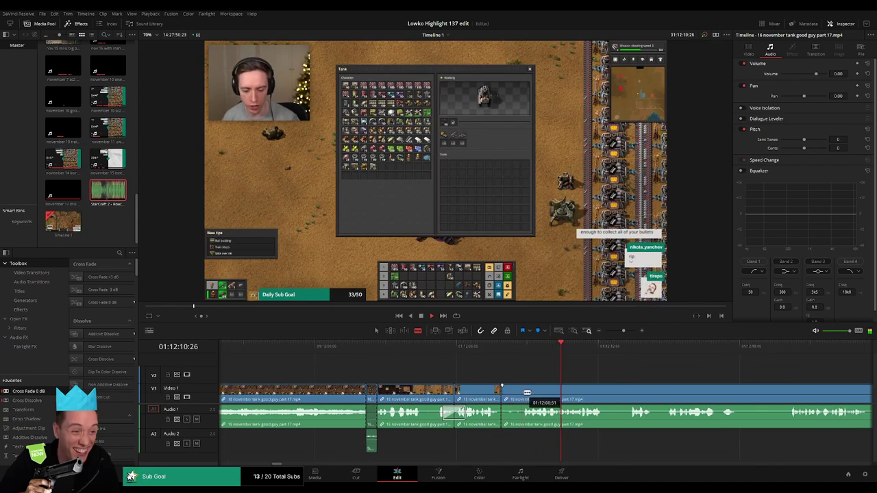
left_click(524, 393)
key("a")
left_click(516, 394)
key("Delete")
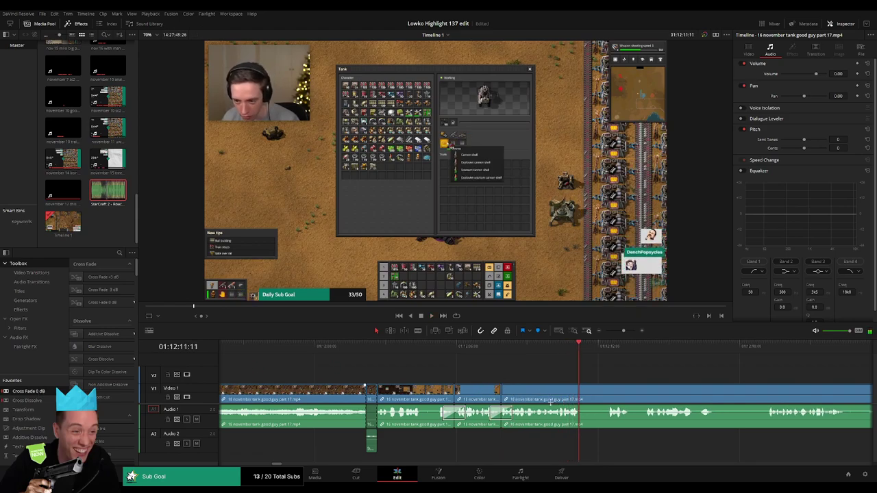
- Ripple delete the pause of about one second starting near 01:12:11:18 and cross-fade the audio at the cut
scroll(550, 403, "right", 5)
key("b")
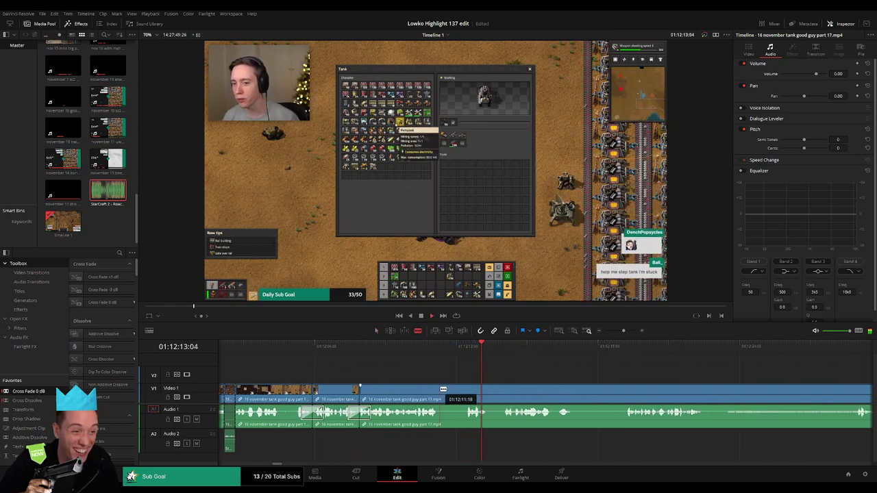
left_click(439, 392)
key("a")
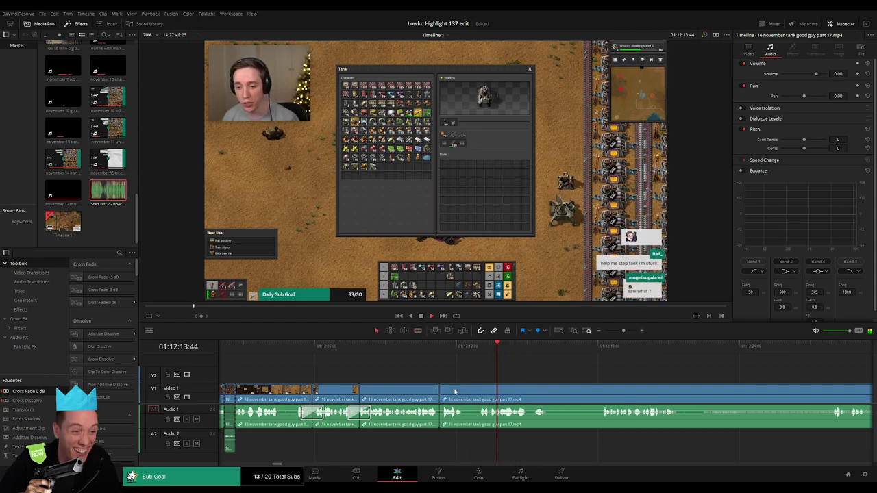
left_click_drag(444, 423, 442, 419)
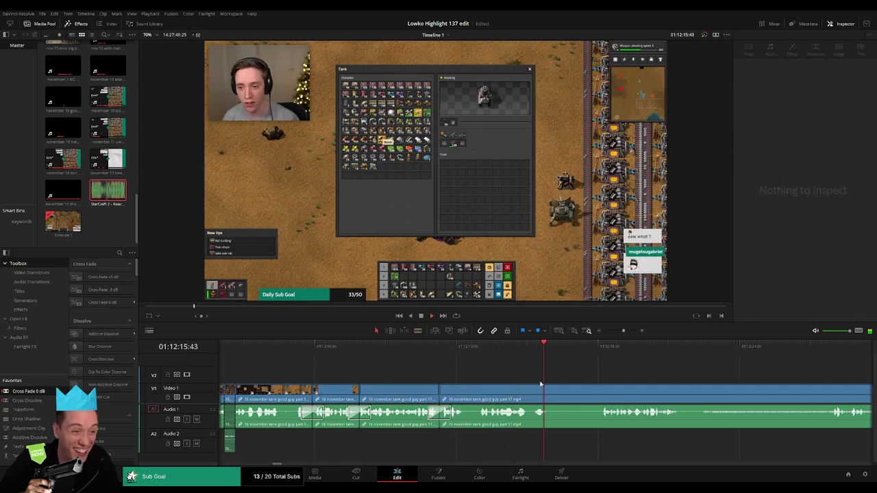
- Ripple delete the part 17 pause between about 01:12:16:08 and 01:12:18:00 and add a Cross Fade 0 dB at the cut
scroll(539, 385, "right", 1)
left_click(504, 347)
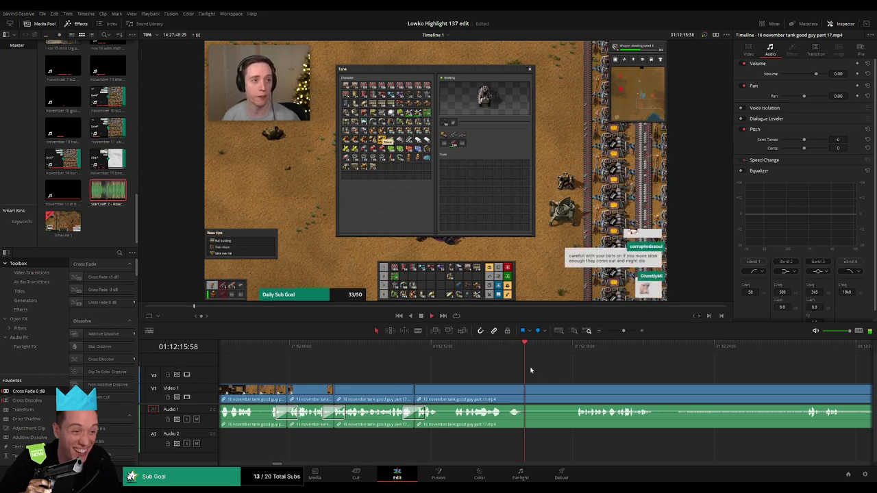
key("space")
key("b")
left_click(529, 392)
left_click(572, 393)
key("a")
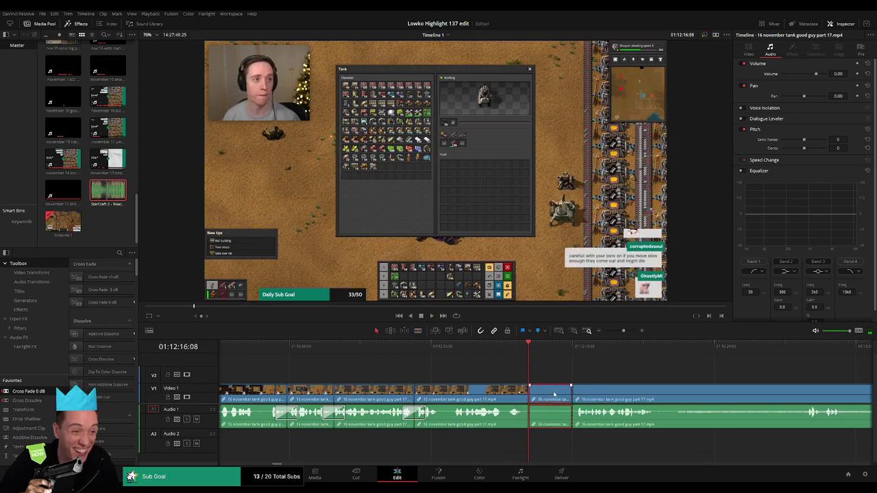
key("Delete")
left_click_drag(420, 387, 528, 416)
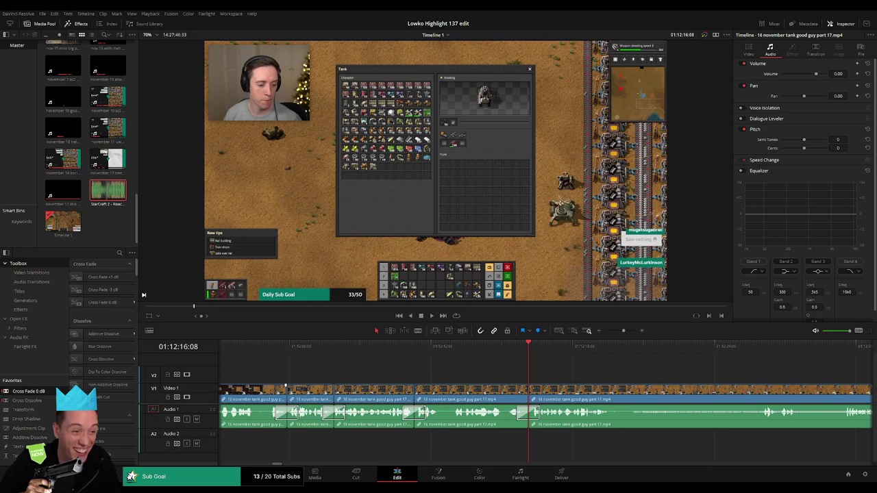
- Ripple delete the quiet driving section between about 01:12:19:38 and 01:12:25:57 and add a Cross Fade 0 dB at the cut
key("space")
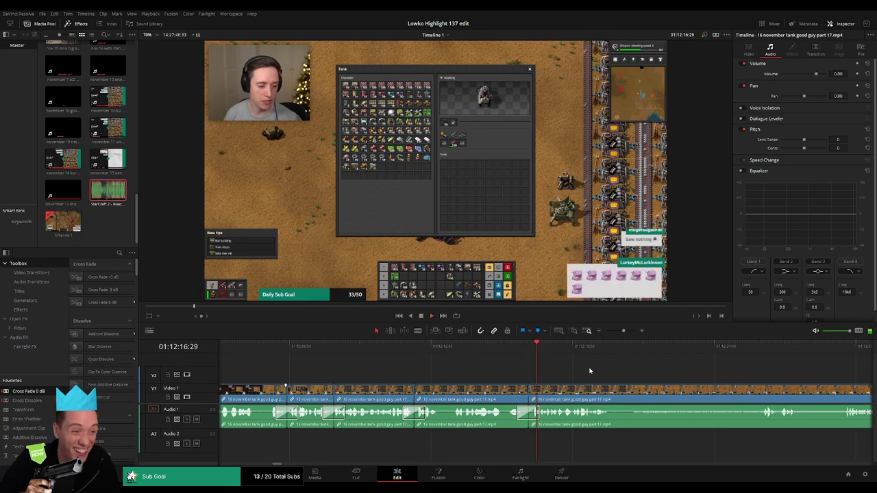
left_click_drag(591, 371, 403, 362)
left_click_drag(461, 386, 410, 380)
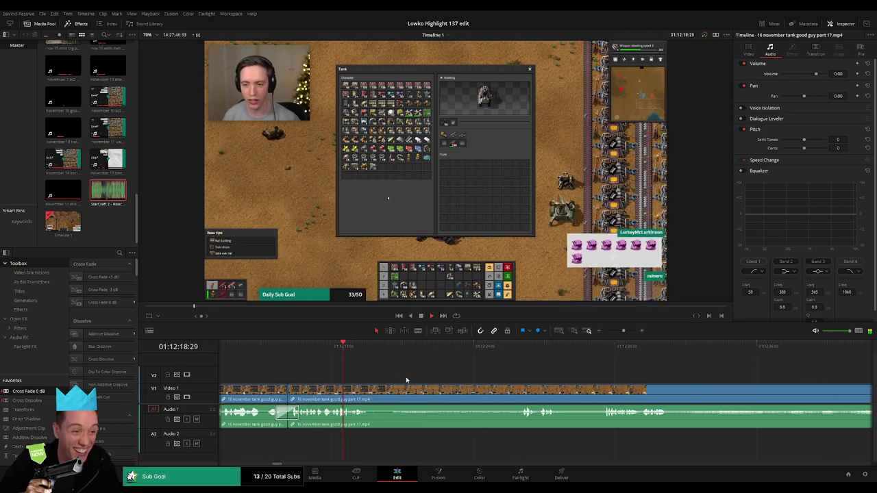
left_click(388, 355)
key("b")
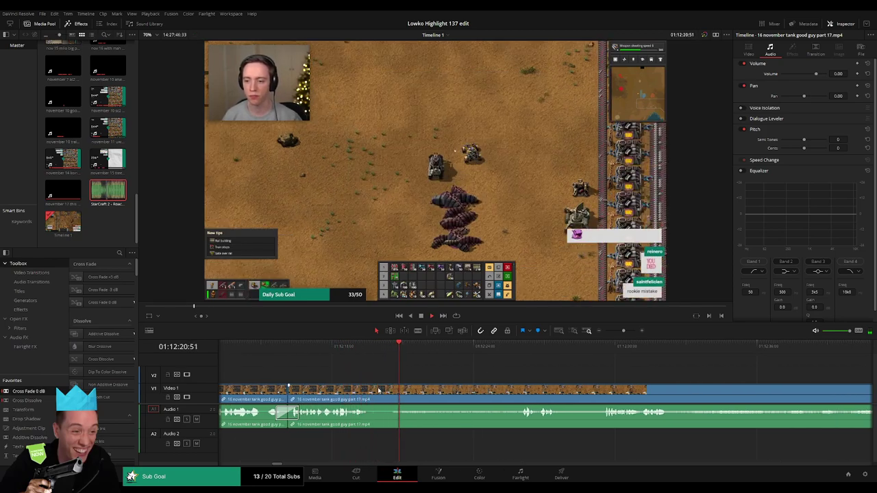
left_click(371, 396)
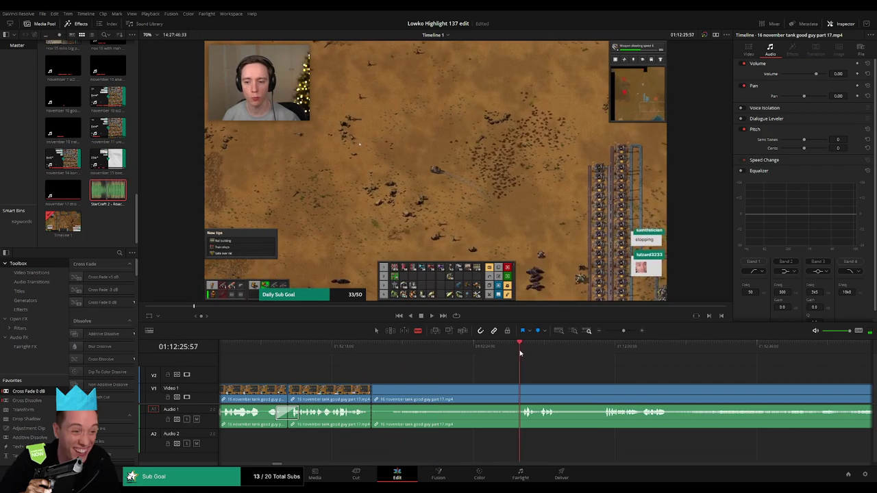
left_click(520, 392)
key("a")
left_click(487, 394)
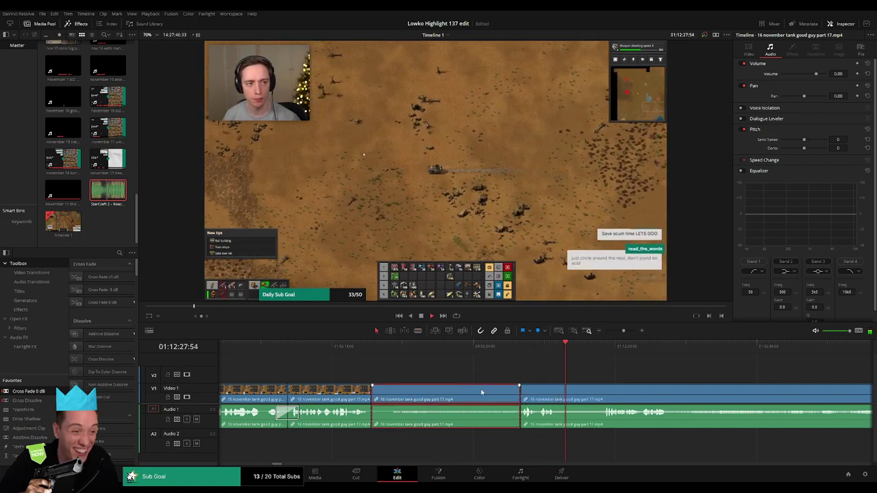
key("Delete")
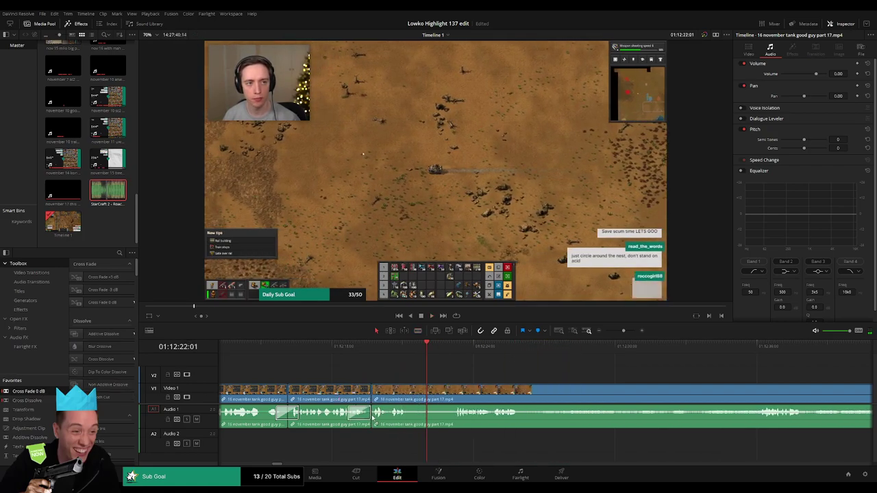
- Ripple delete the pause between about 01:12:21:20 and 01:12:23:00 and add a Cross Fade 0 dB to the audio at the cut
key("b")
left_click(411, 390)
left_click(450, 390)
key("a")
left_click(434, 394)
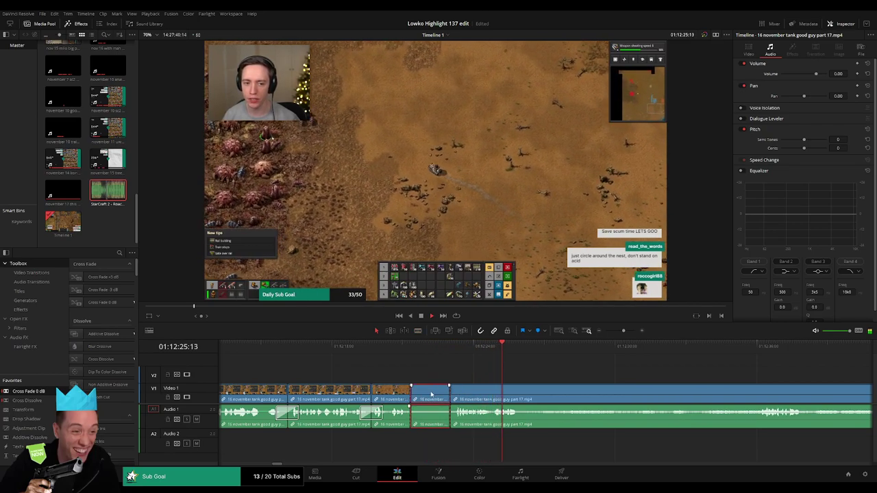
key("Delete")
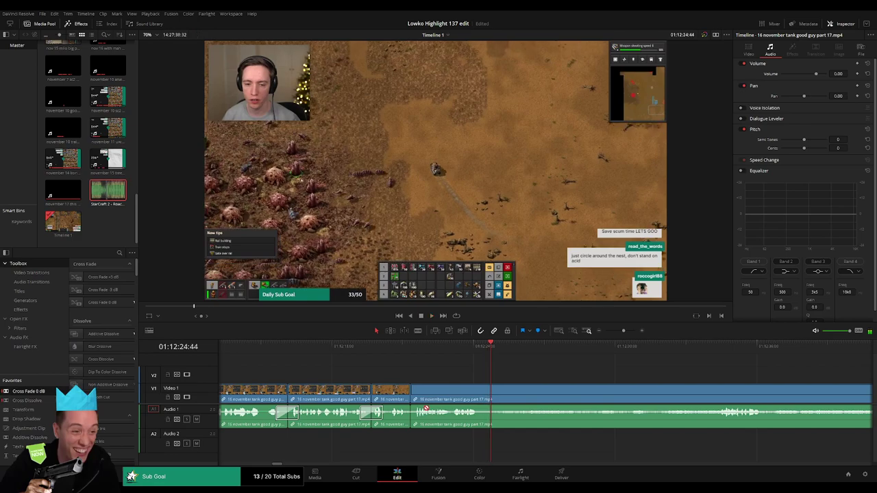
left_click_drag(40, 393, 433, 414)
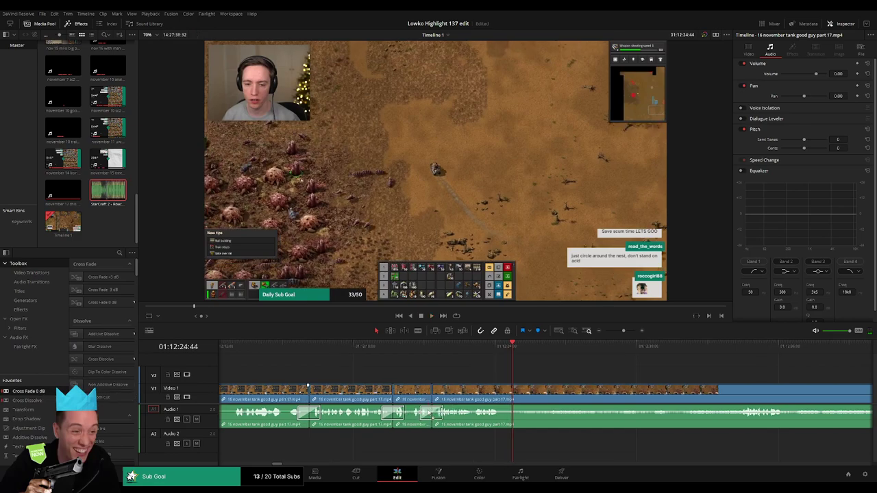
- Review the part 17 tank fight from about 01:12:24:44 through the reload screen near 01:13:29:13 for sections to cut
key("space")
left_click_drag(549, 352, 601, 354)
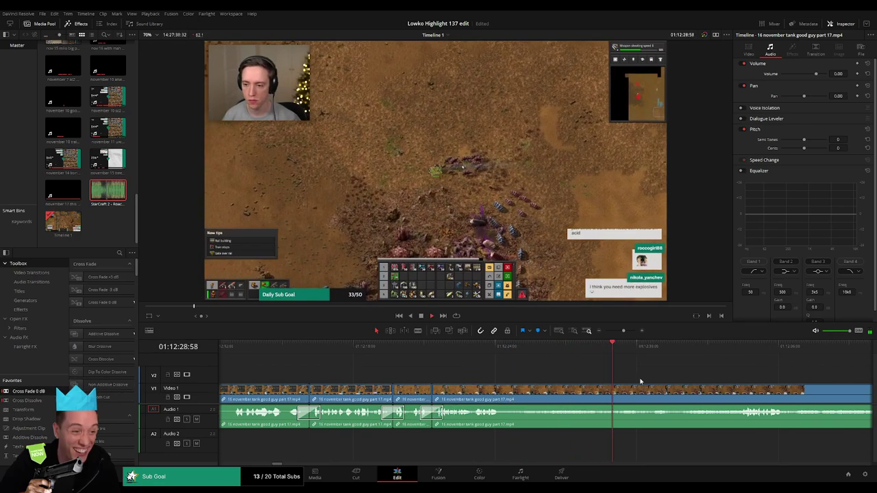
left_click_drag(641, 378, 525, 373)
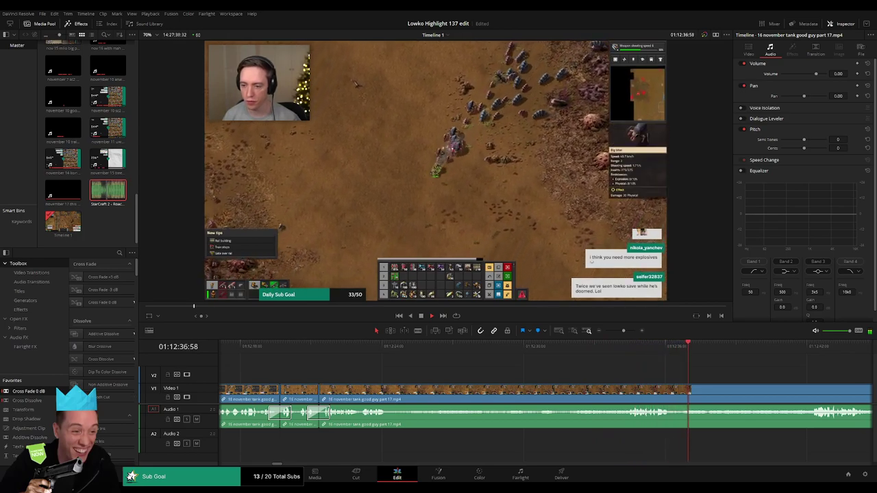
scroll(517, 374, "right", 10)
scroll(445, 374, "right", 3)
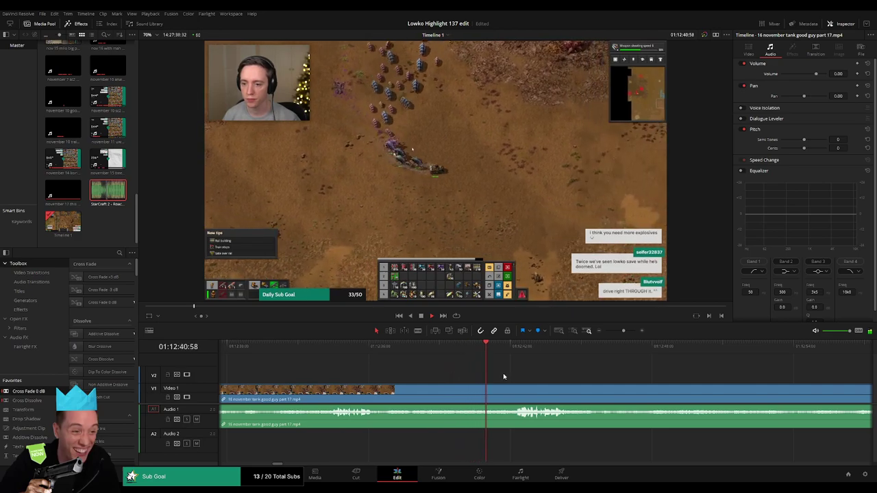
scroll(493, 377, "right", 2)
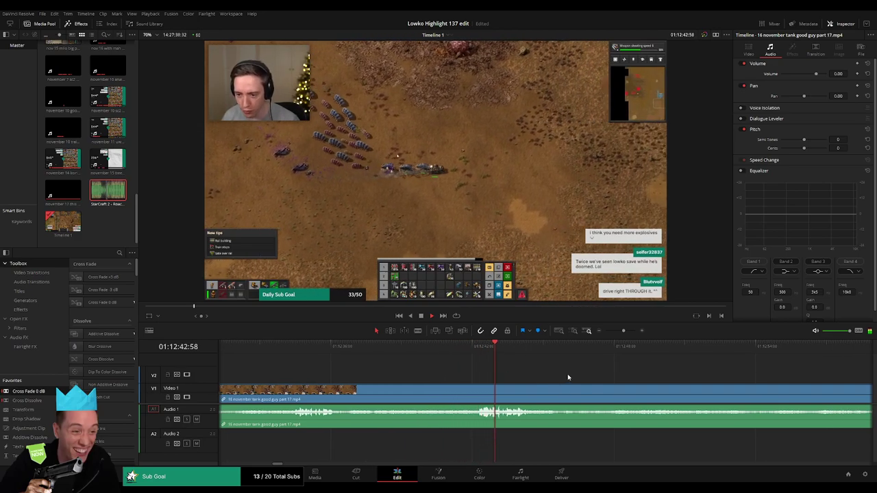
scroll(460, 369, "right", 5)
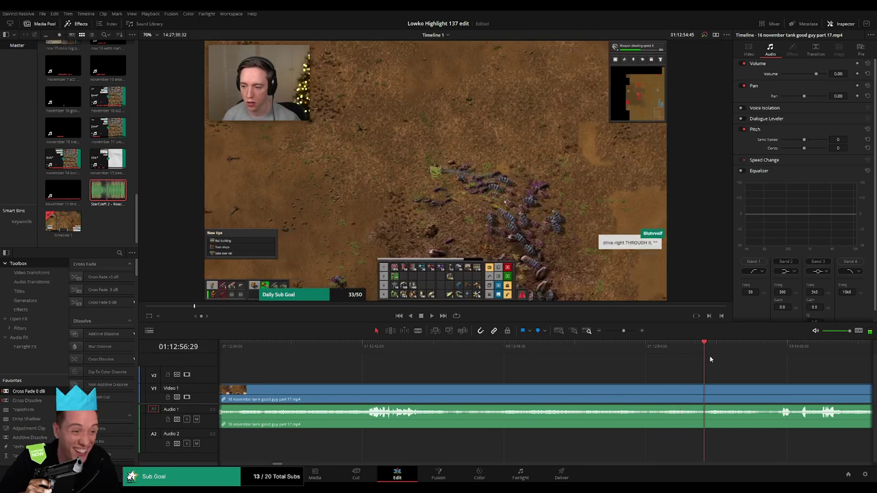
scroll(686, 377, "right", 20)
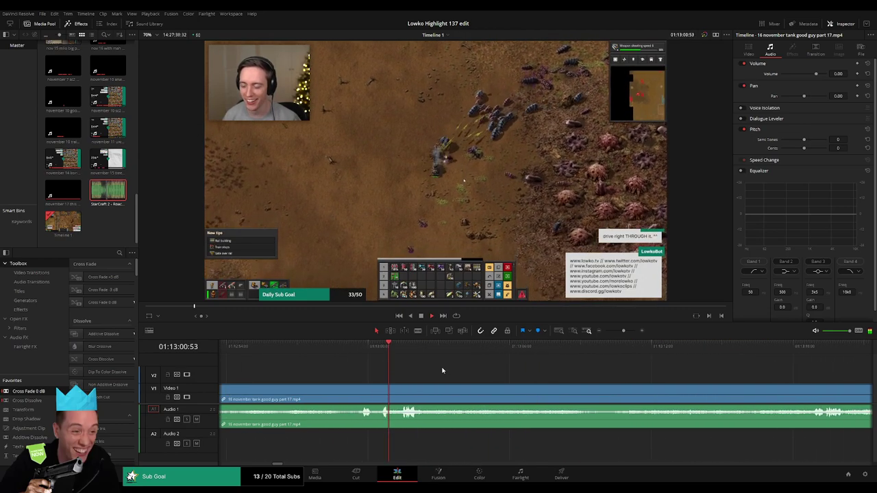
scroll(425, 374, "right", 3)
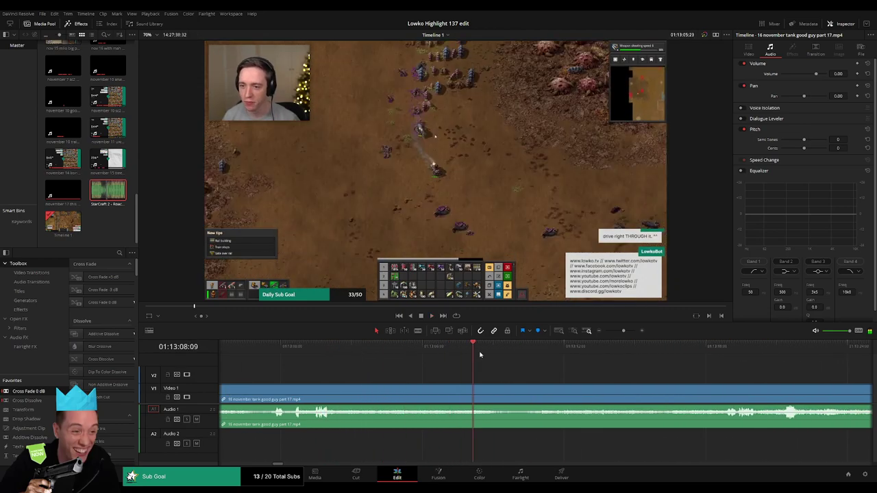
left_click_drag(480, 355, 716, 355)
scroll(756, 386, "right", 13)
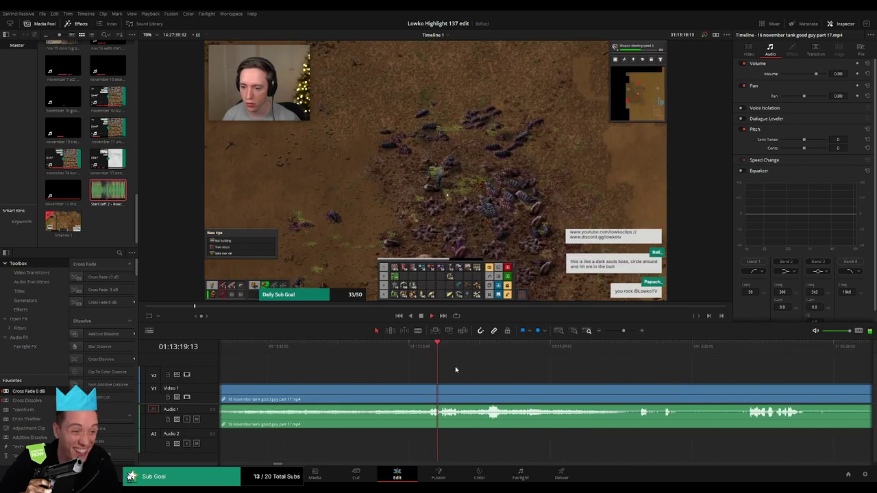
scroll(418, 377, "right", 5)
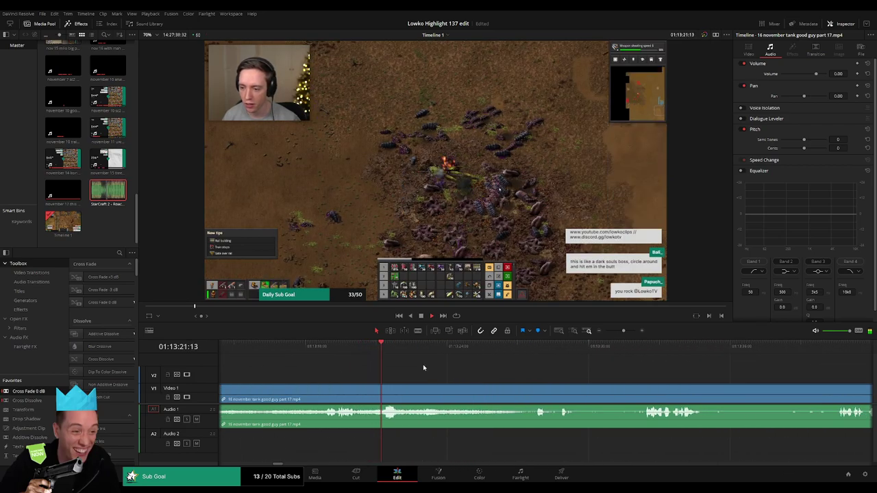
scroll(425, 374, "right", 3)
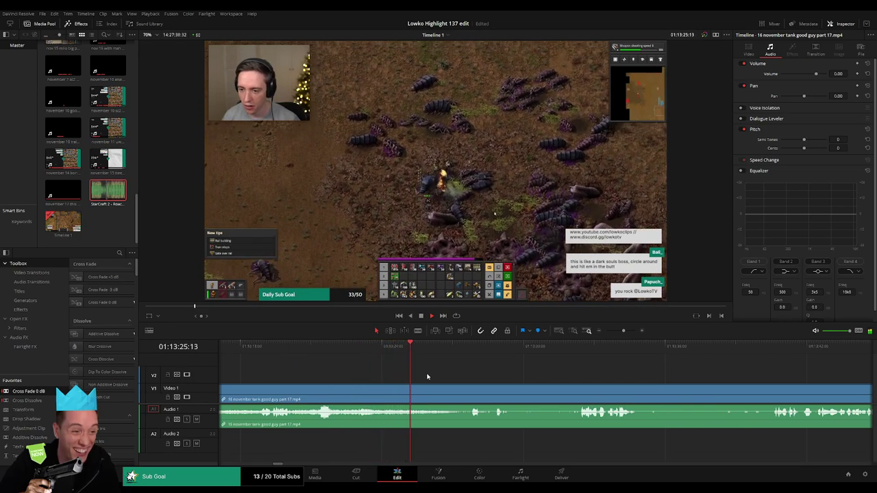
scroll(412, 374, "right", 3)
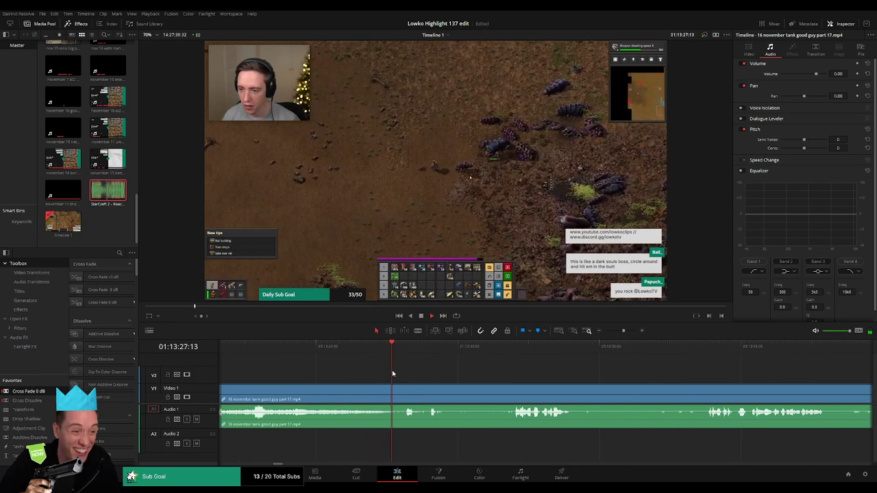
scroll(405, 373, "right", 2)
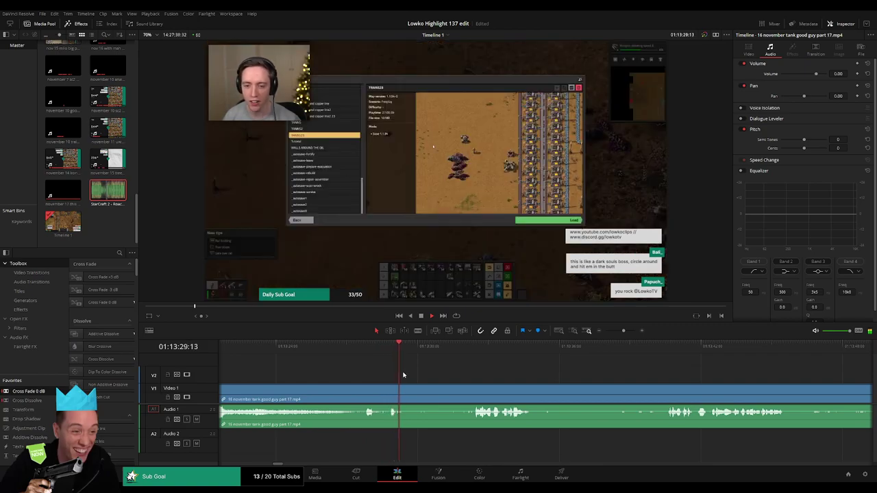
- Split the part 17 clip at about 01:13:28:46 and 01:13:29:25 and silence the short audio piece between the cuts
key("space")
left_click(388, 350)
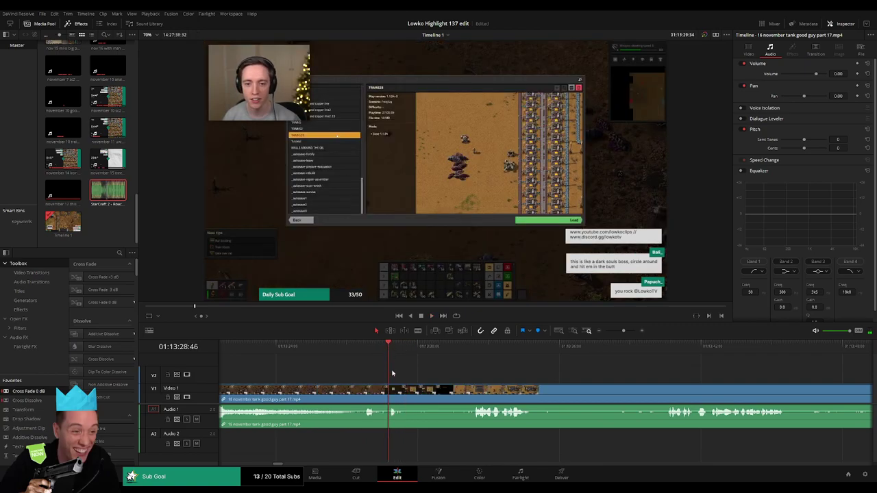
key("b")
left_click(390, 391)
key("space")
left_click(405, 408)
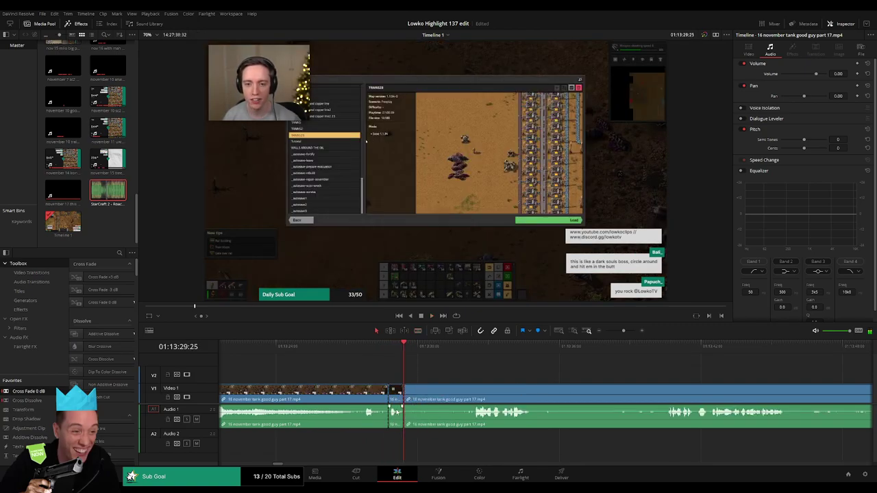
- Place a short StarCraft 2 - Roach Quotes.mp3 sound on Audio 2 beneath the silenced piece, lower its volume and play it back
double_click(107, 195)
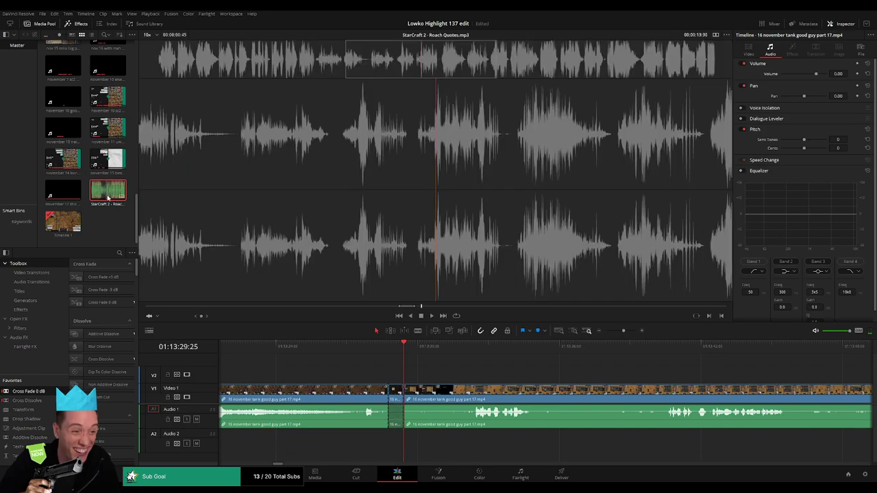
left_click_drag(108, 197, 393, 442)
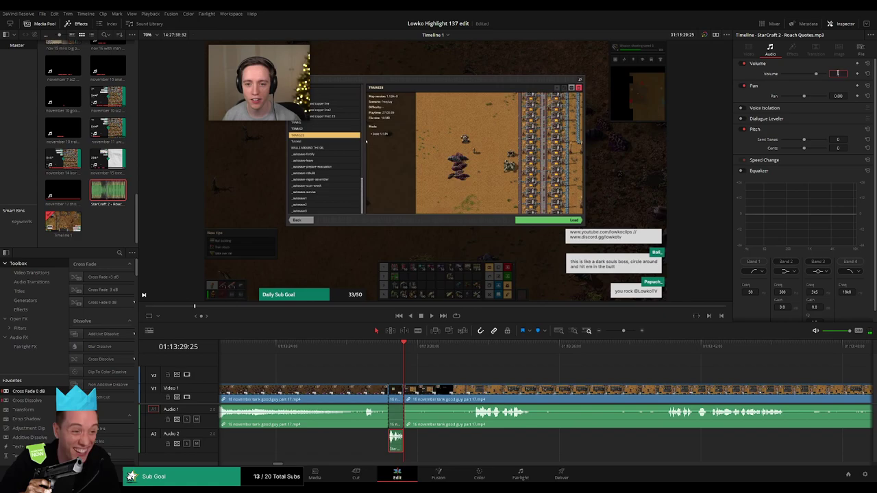
left_click(366, 348)
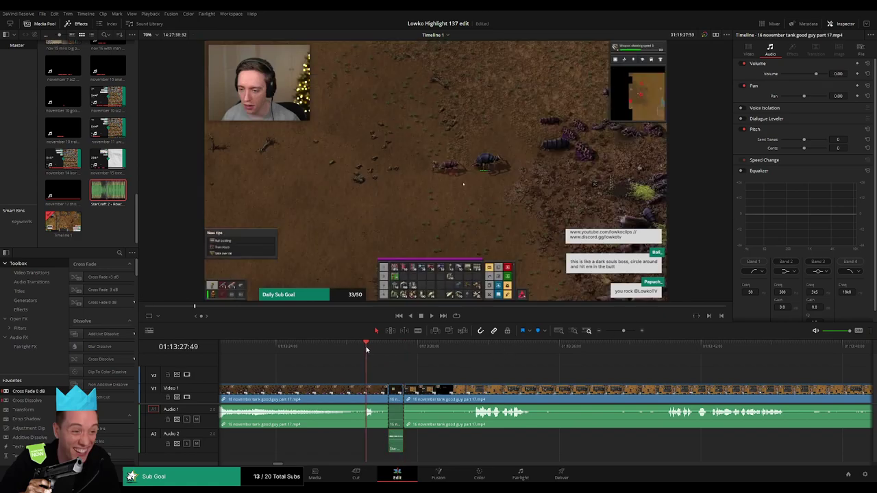
key("space")
scroll(401, 373, "right", 1)
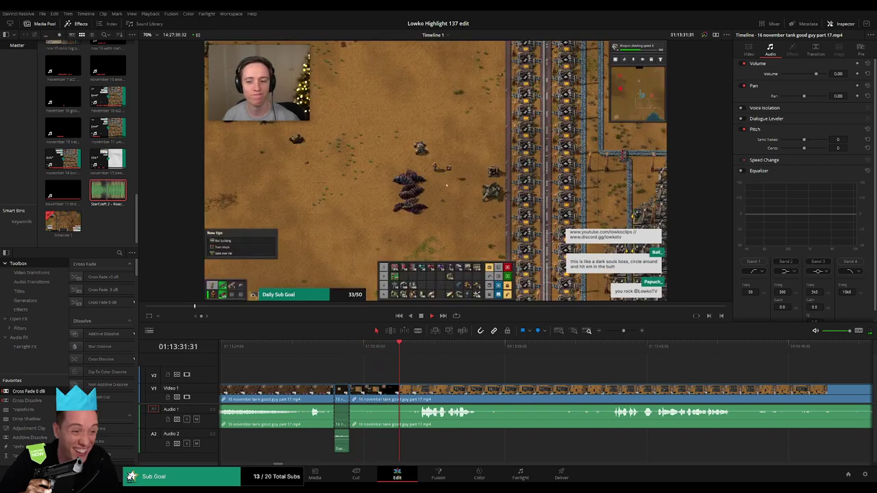
- Ripple delete the pause of about 1.5 seconds starting at 01:13:30:56 in the part 17 clip
key("b")
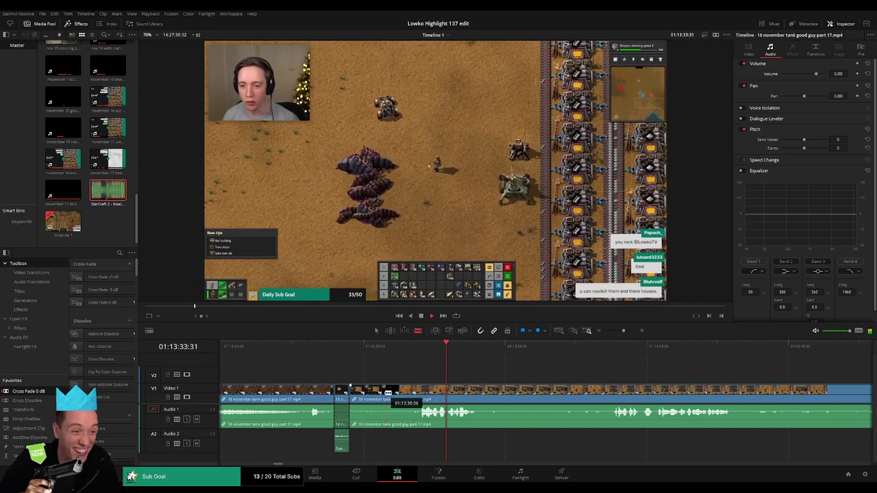
left_click(386, 393)
left_click(418, 396)
key("a")
left_click(404, 398)
key("Delete")
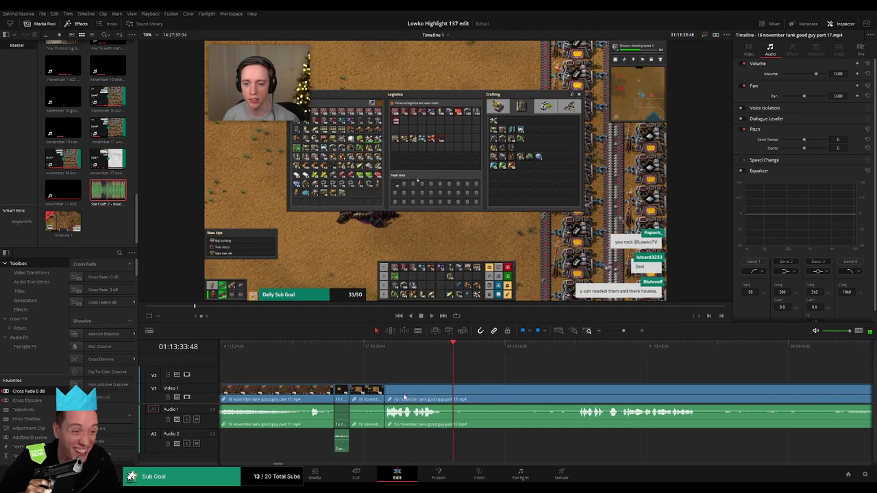
- Ripple delete the pause between about 01:13:33:25 and 01:13:39:00 and add a Cross Fade 0 dB to the audio at the cut
key("b")
left_click(445, 394)
left_click(576, 350)
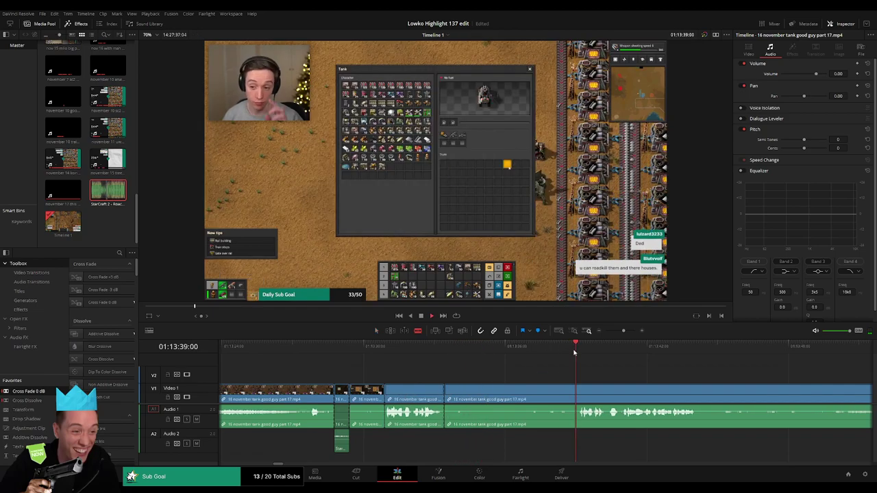
key("space")
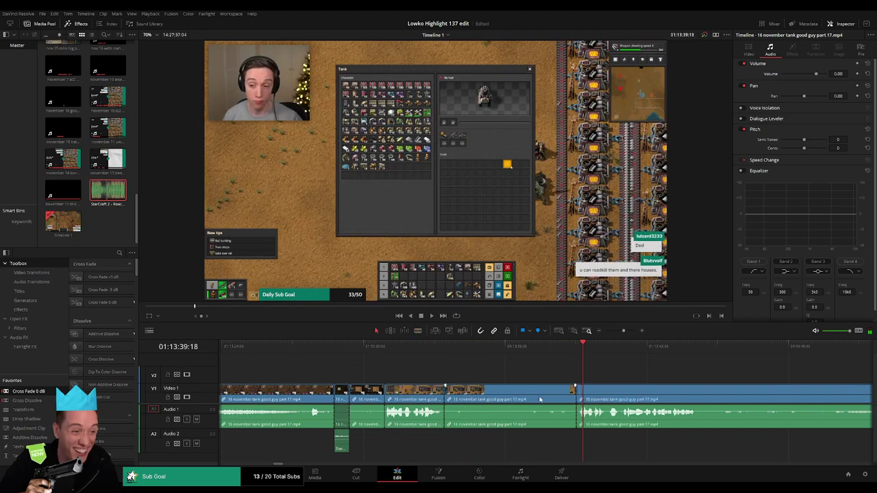
left_click(539, 399)
key("Delete")
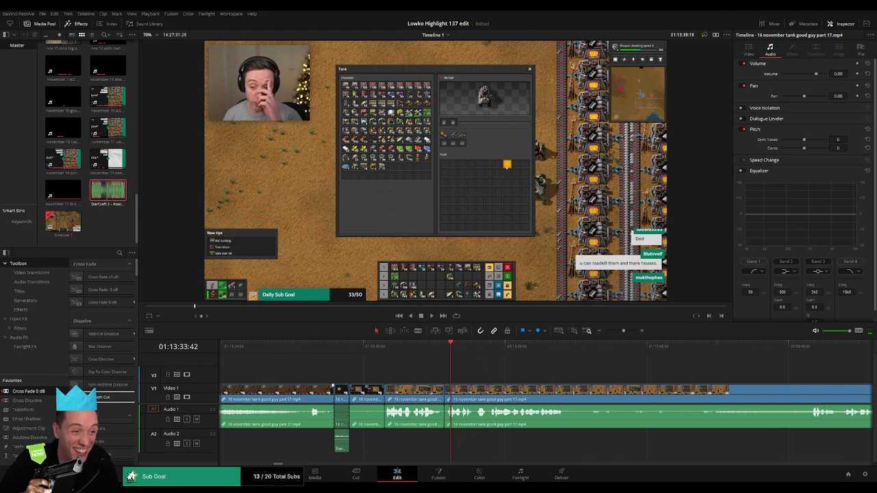
left_click(422, 345)
key("space")
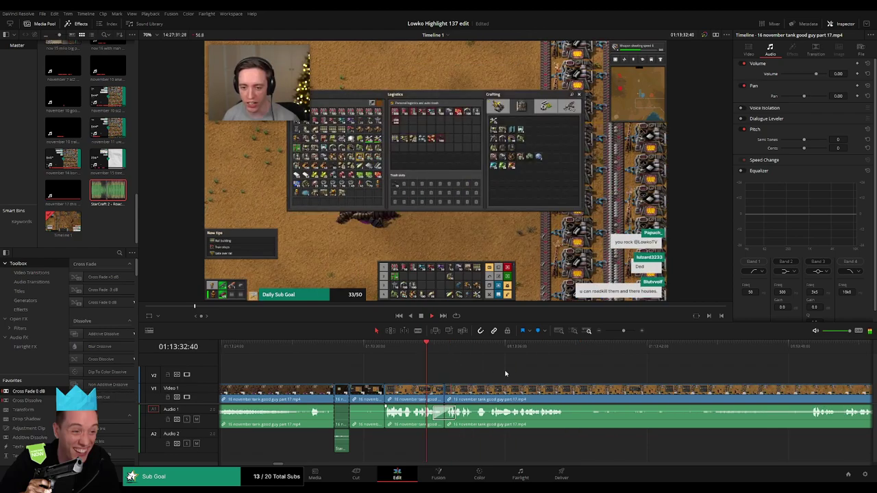
- Ripple delete the quiet section between about 01:13:38:40 and 01:13:48:56 and add a Cross Fade 0 dB to the audio at the cut
scroll(505, 373, "right", 3)
scroll(384, 374, "right", 1)
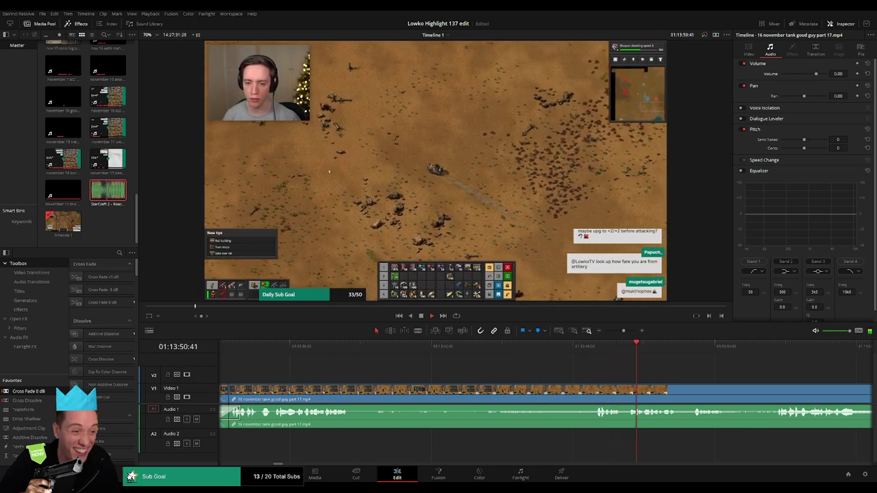
left_click(337, 350)
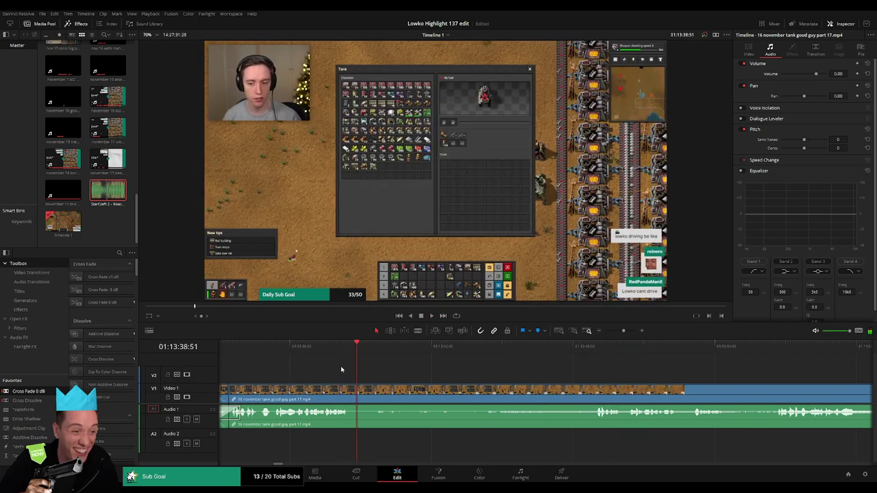
left_click(333, 349)
key("space")
key("b")
left_click(355, 392)
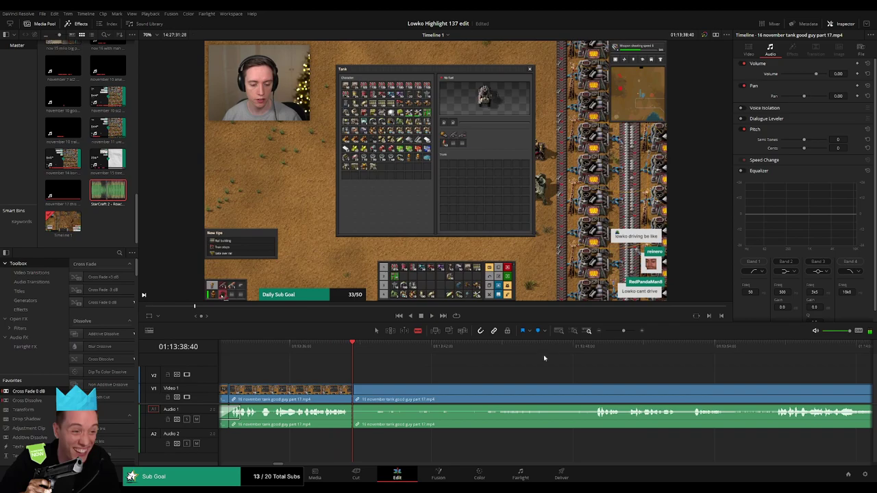
left_click_drag(590, 353, 594, 353)
left_click(595, 389)
key("space")
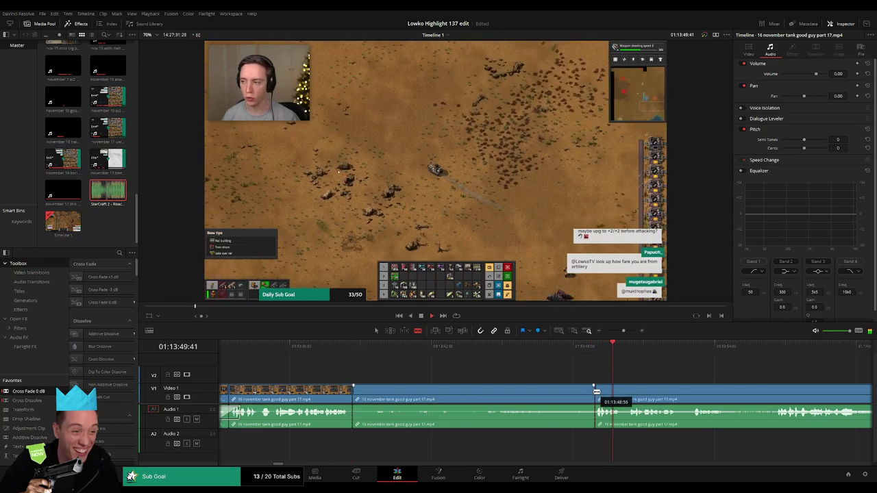
key("a")
left_click(551, 392)
key("Delete")
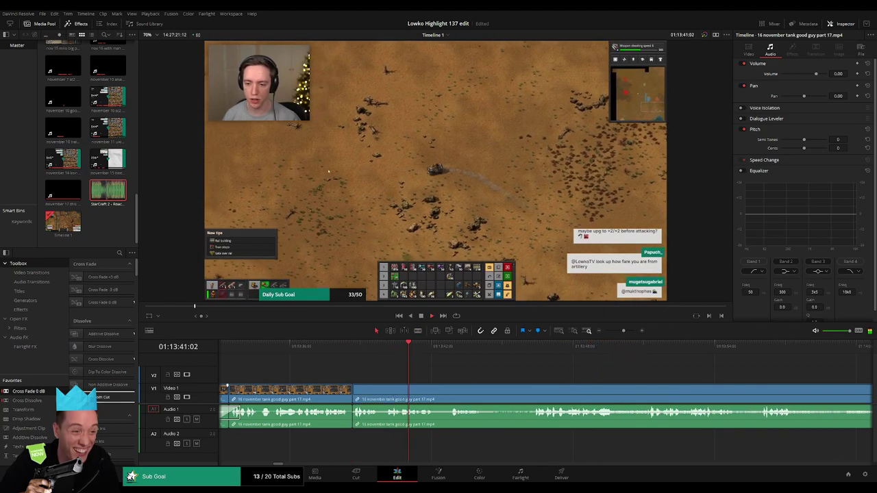
left_click_drag(358, 423, 353, 419)
key("space")
- Review the part 17 footage of the renewed nest attack up to about 01:14:14:38 for further cuts
left_click_drag(489, 388, 396, 386)
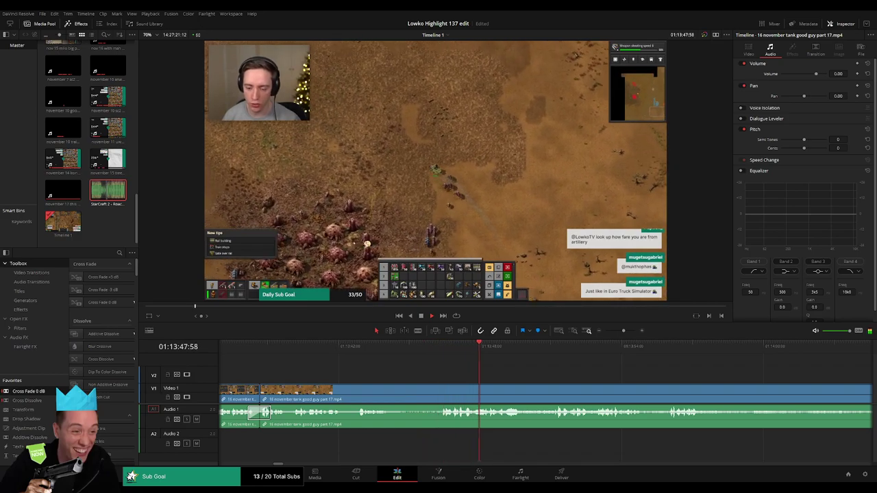
left_click_drag(552, 378, 369, 374)
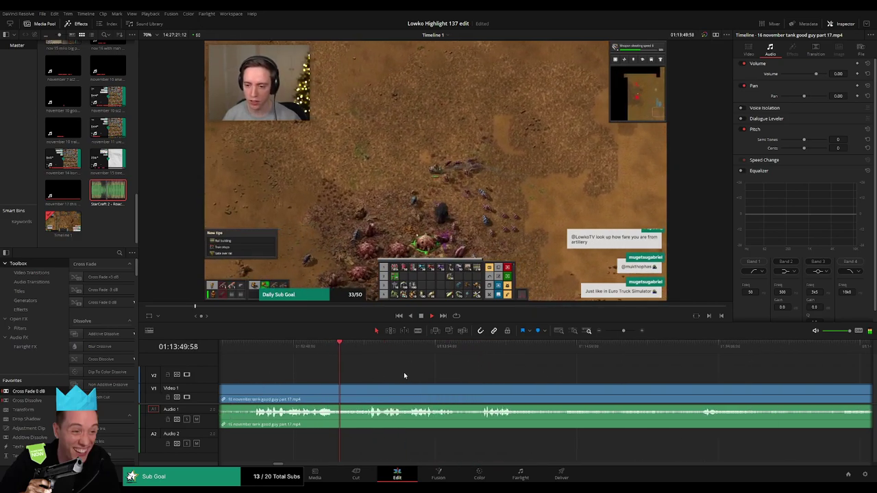
left_click_drag(431, 377, 347, 380)
scroll(353, 379, "right", 2)
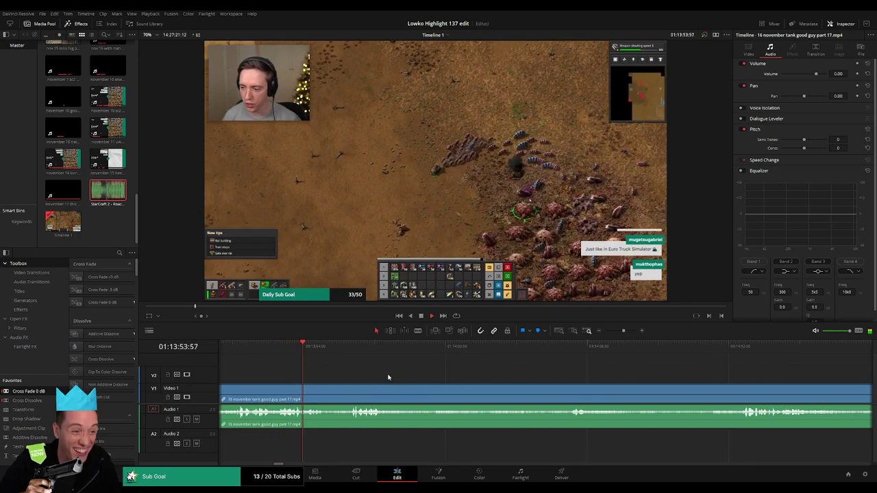
left_click_drag(364, 377, 358, 375)
scroll(411, 377, "right", 2)
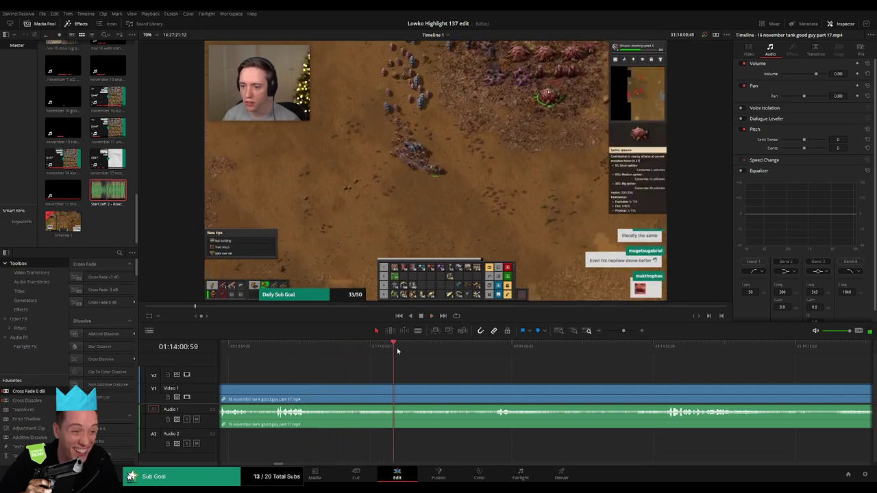
scroll(534, 374, "right", 3)
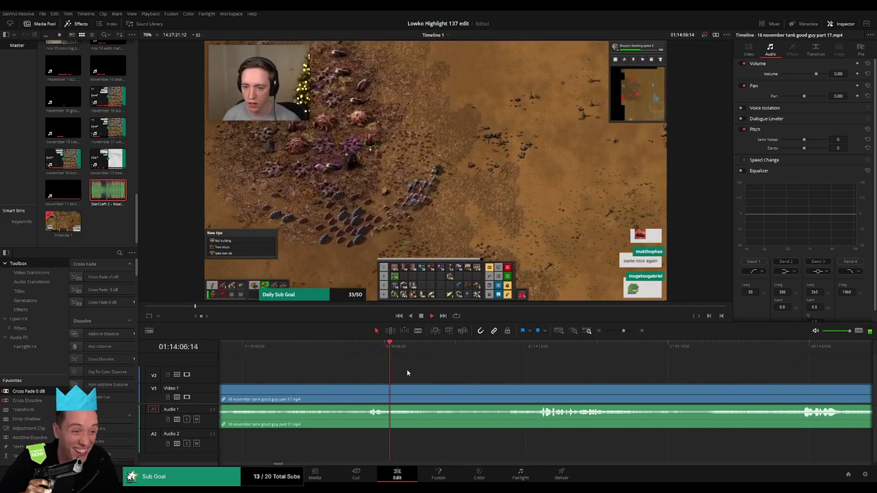
scroll(437, 366, "right", 5)
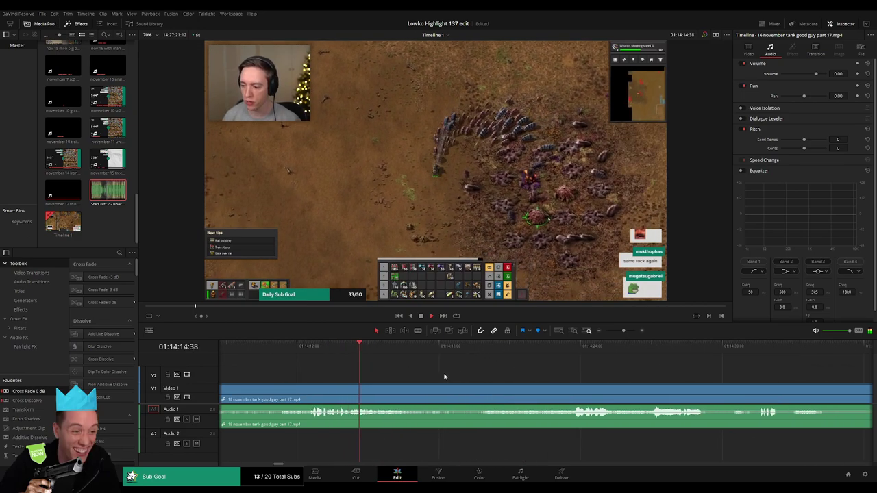
- Ripple delete the quiet section between about 01:14:34:38 and 01:14:40:05 and add a Cross Fade 0 dB to the audio at the cut
scroll(424, 373, "right", 1)
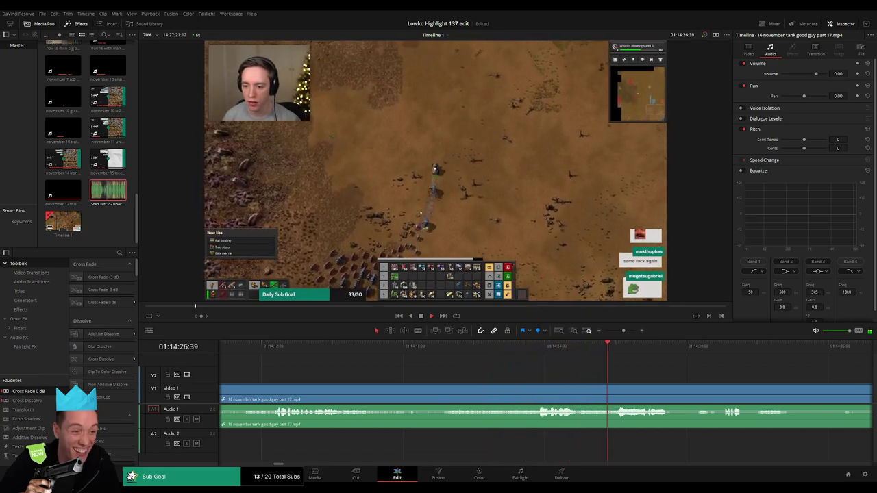
left_click_drag(707, 374, 424, 366)
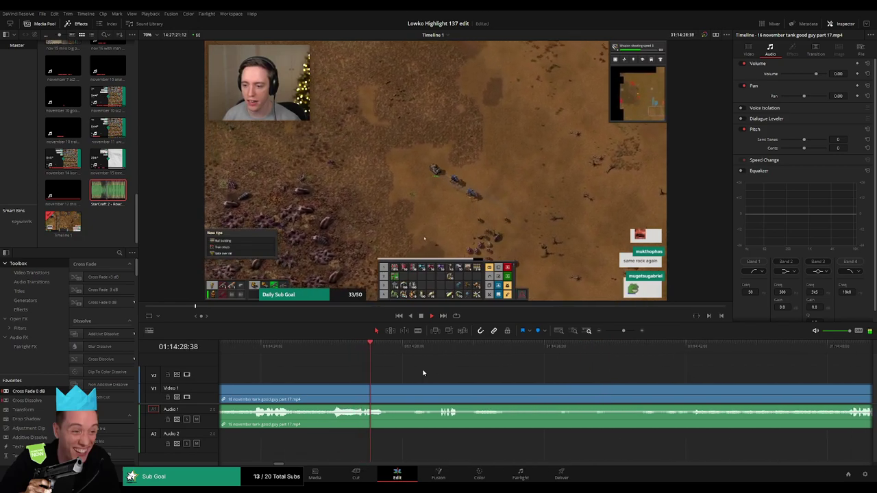
scroll(423, 372, "right", 2)
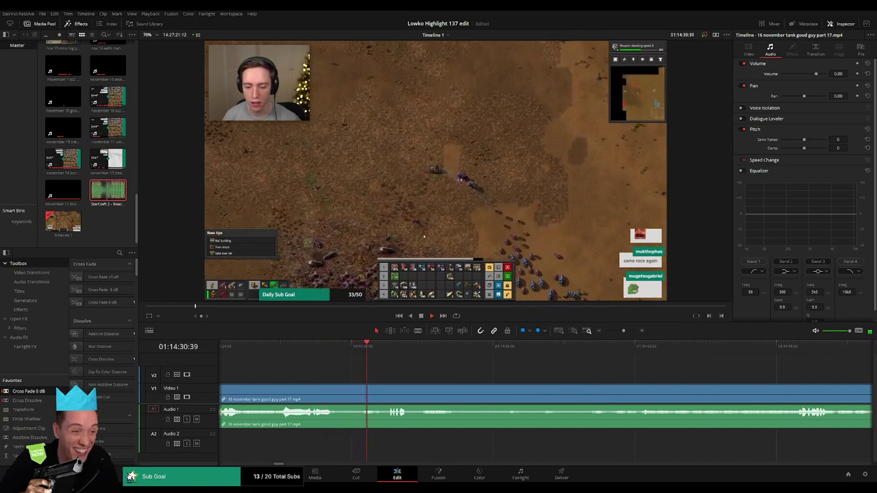
left_click_drag(413, 372, 381, 367)
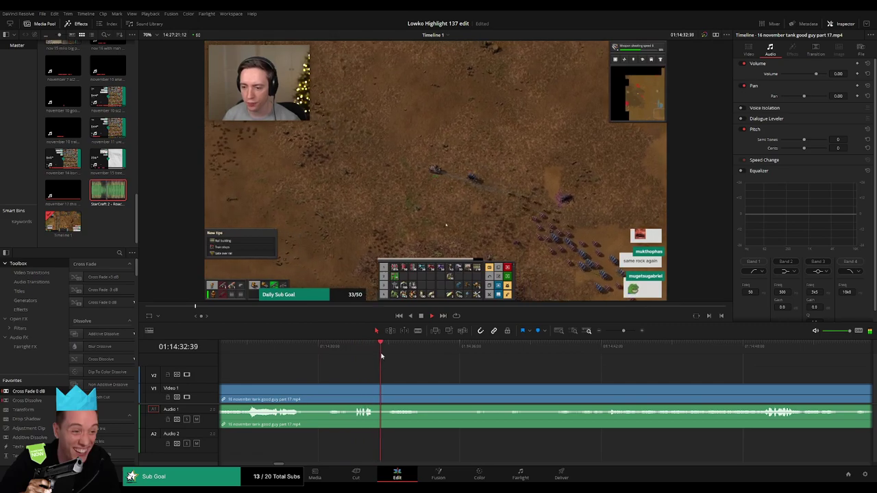
scroll(411, 366, "right", 2)
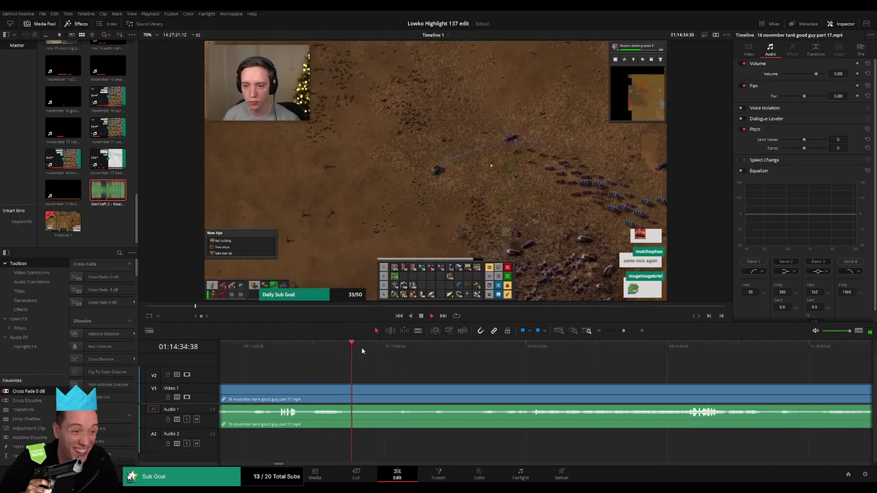
left_click(351, 398)
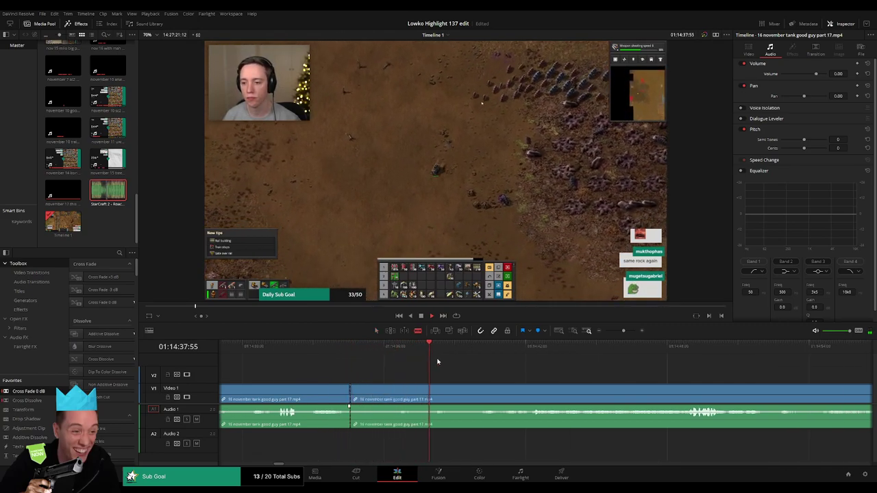
left_click(481, 393)
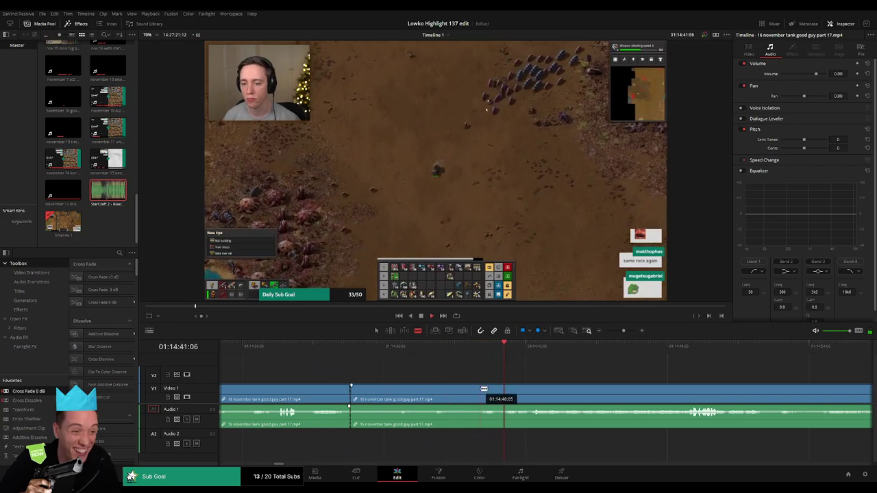
key("a")
left_click(450, 389)
key("Delete")
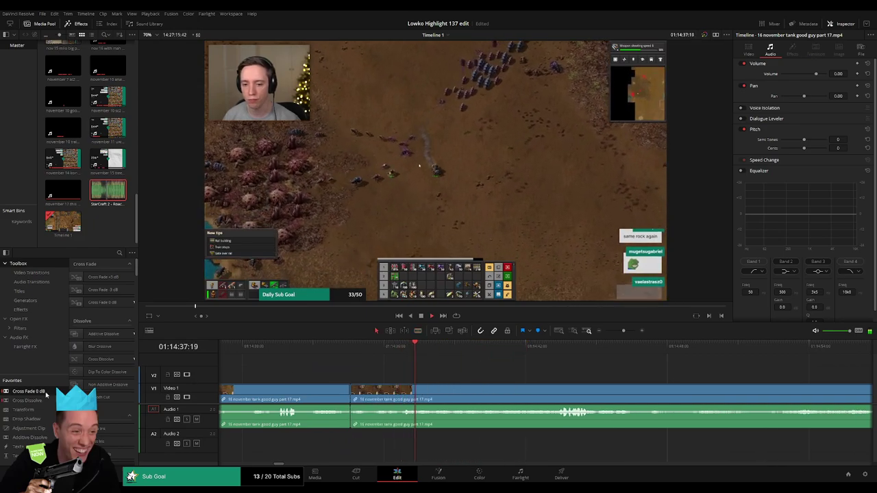
left_click_drag(42, 392, 352, 417)
- Split out the short part 17 section between about 01:14:36:42 and 01:14:37:14 and silence its audio
left_click(392, 349)
key("space")
key("b")
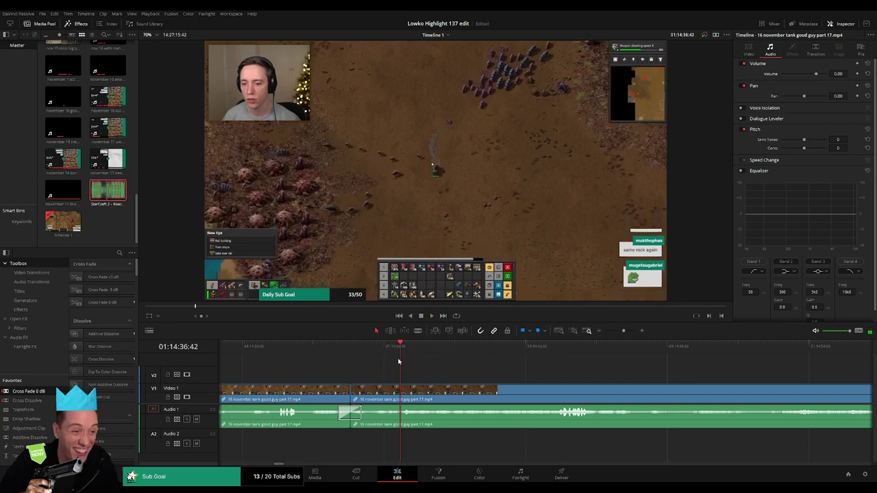
left_click(401, 394)
key("space")
key("space")
left_click(413, 396)
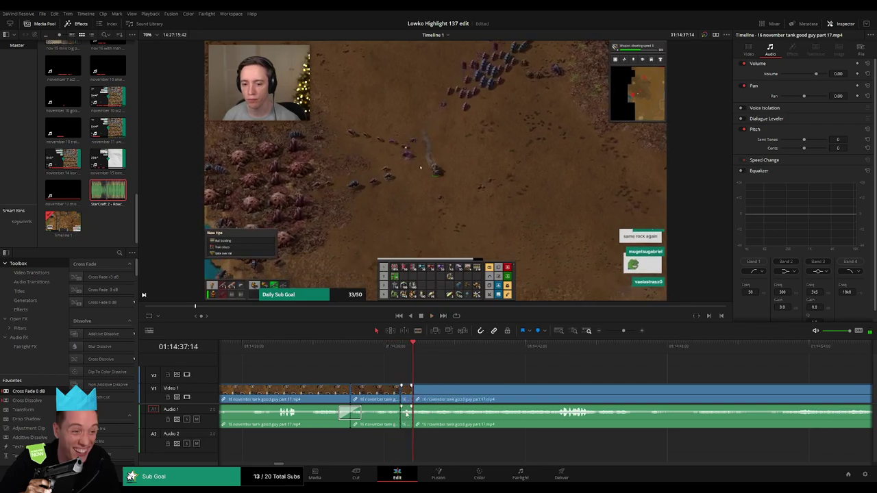
left_click_drag(405, 412, 407, 433)
- Cover the silenced section with the StarCraft 2 Roach Quotes sound on Audio 2 at volume -23 and play it back
left_click_drag(108, 191, 402, 444)
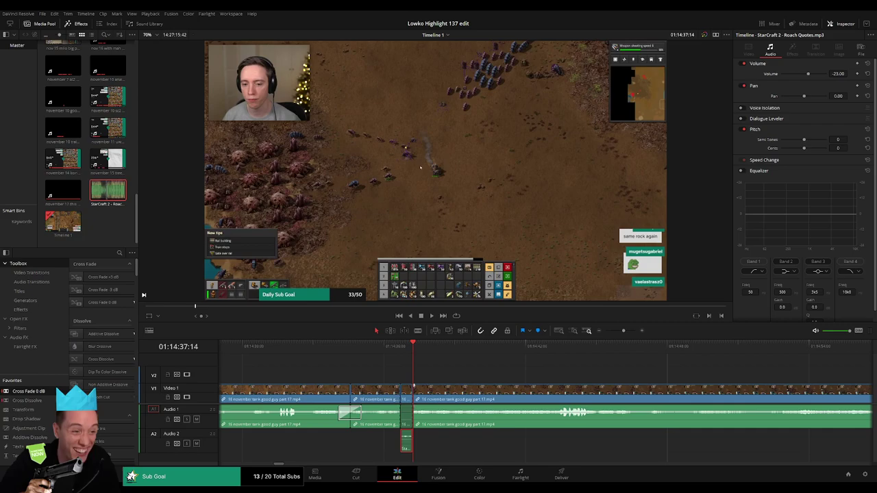
left_click(393, 347)
key("space")
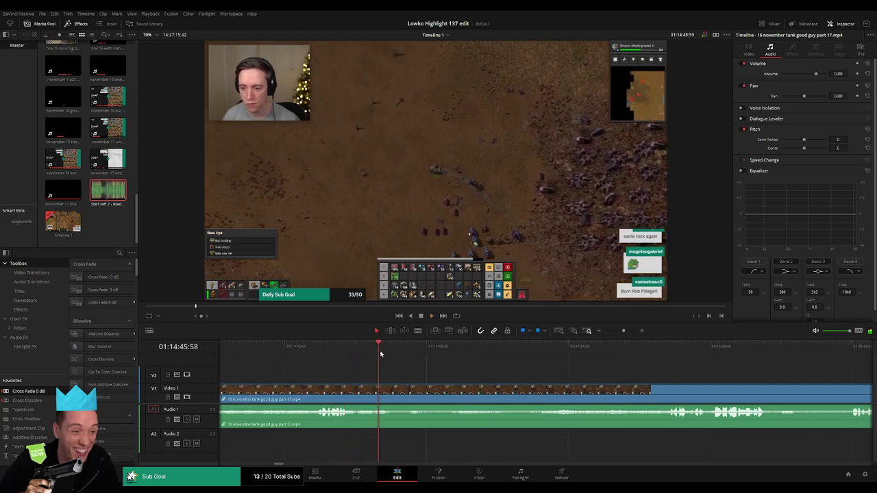
- Ripple delete the quiet section of about 6 seconds starting at about 01:14:46:40 in the part 17 clip
key("b")
left_click(396, 395)
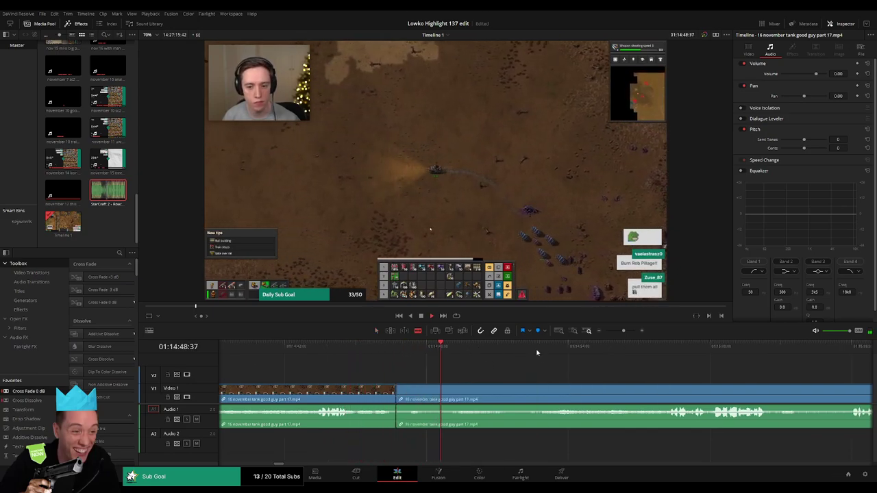
left_click(542, 389)
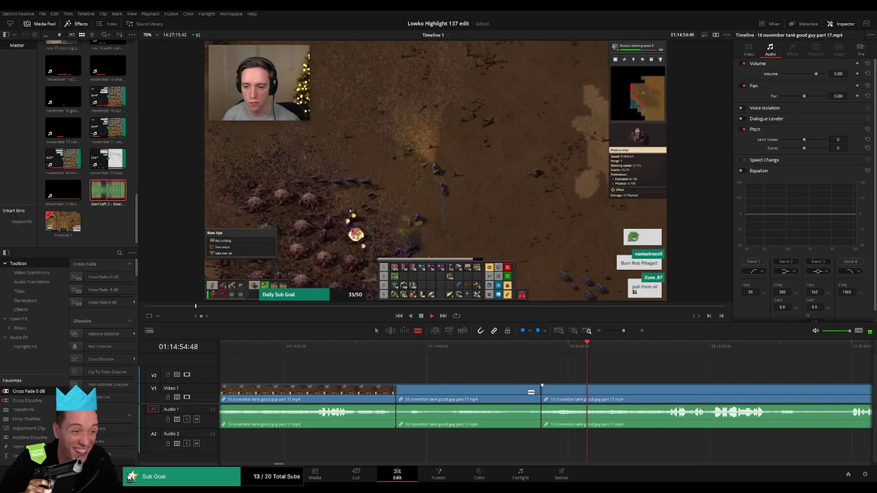
key("a")
left_click(519, 393)
key("Delete")
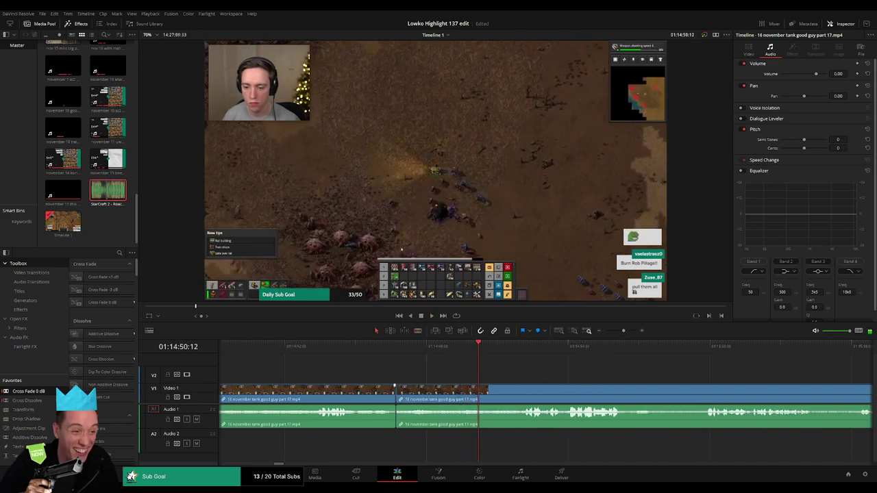
- Review the part 17 footage from about 01:14:50 to 01:15:04 for the next section to cut
scroll(404, 385, "right", 4)
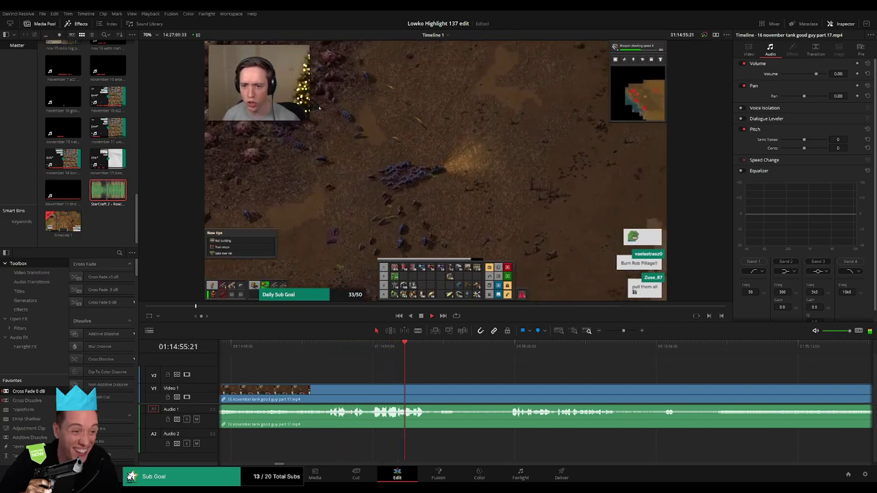
scroll(439, 370, "right", 3)
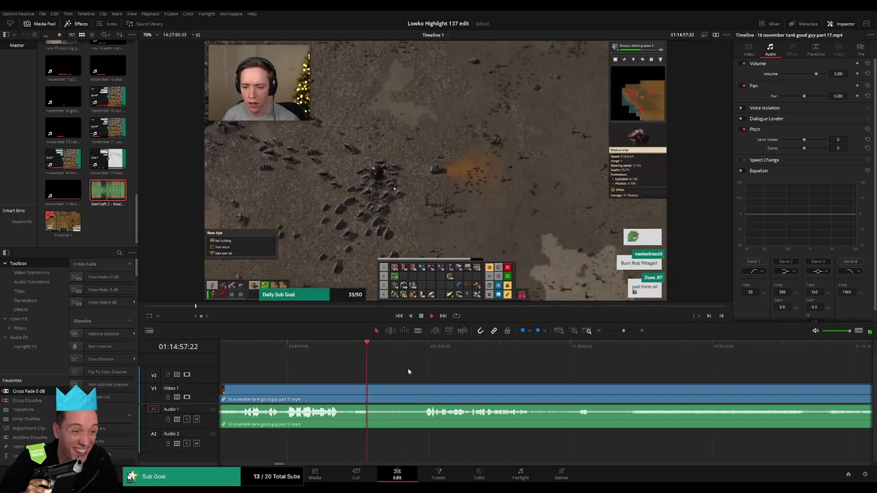
scroll(439, 372, "right", 2)
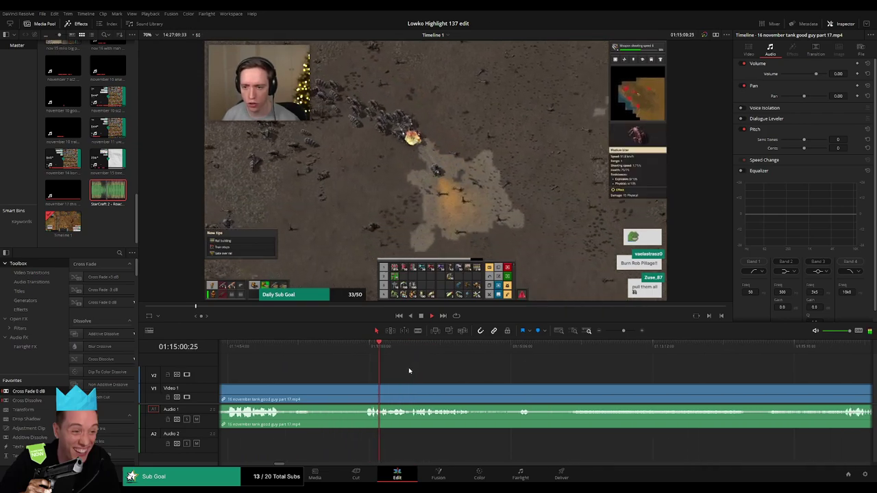
scroll(419, 375, "right", 2)
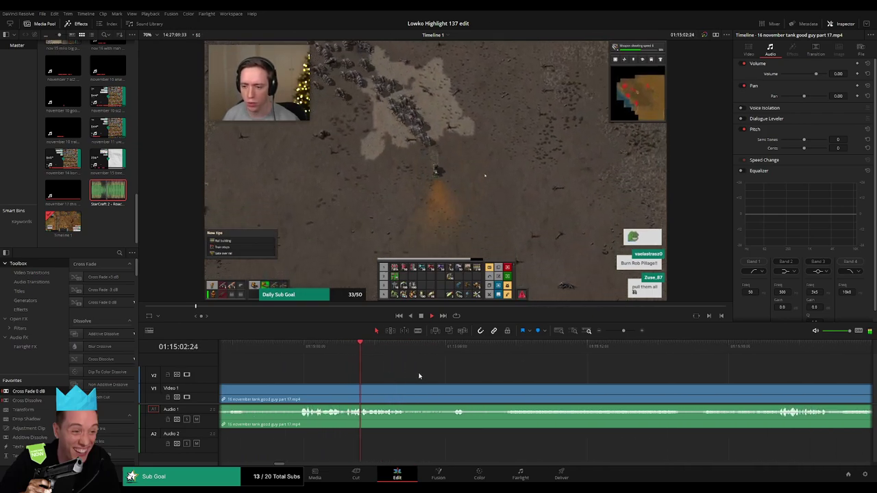
scroll(425, 374, "right", 2)
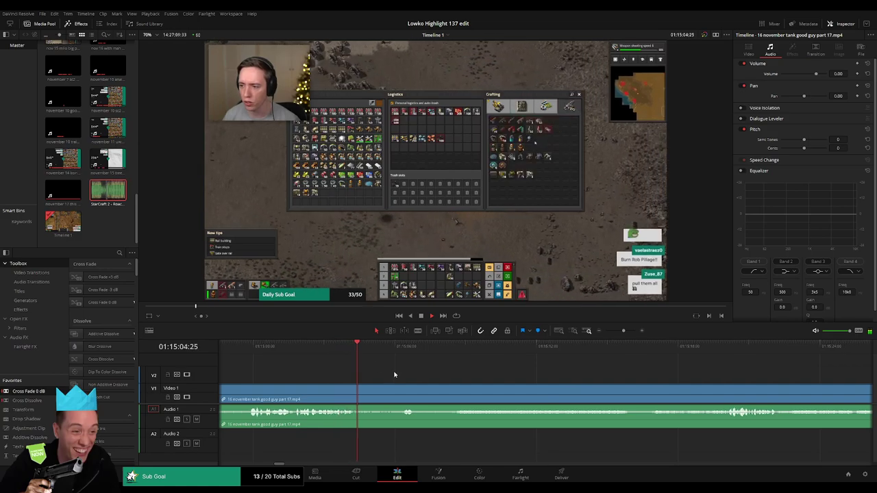
left_click_drag(384, 354, 389, 356)
key("b")
left_click(357, 388)
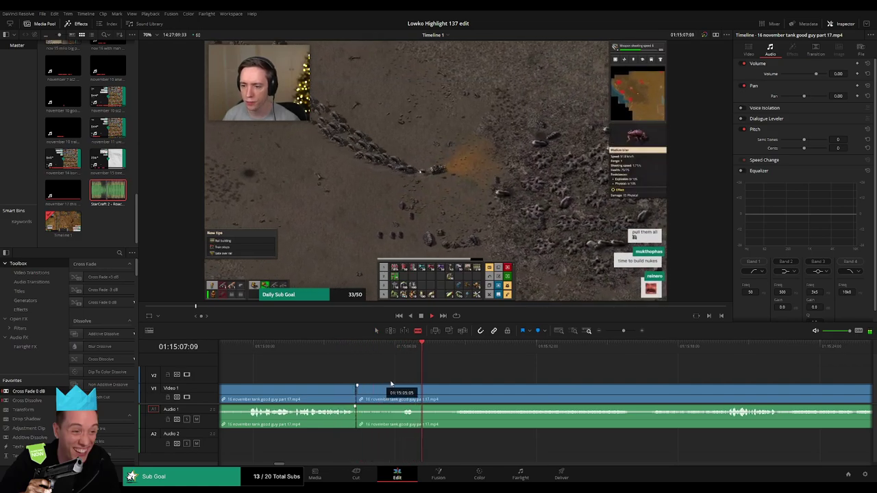
key("ctrl+z")
- Ripple delete the part 17 section between about 01:15:07:10 and 01:15:16:59
scroll(452, 378, "right", 2)
left_click(372, 388)
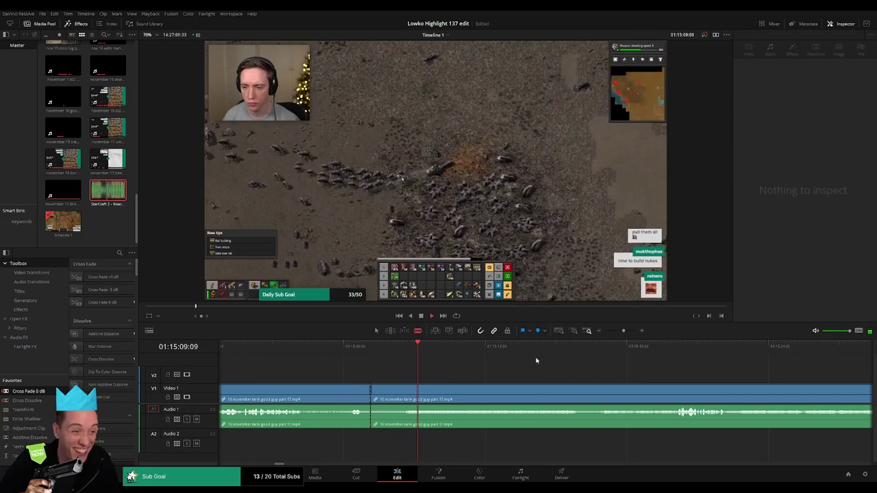
left_click_drag(588, 353, 609, 353)
scroll(589, 391, "right", 3)
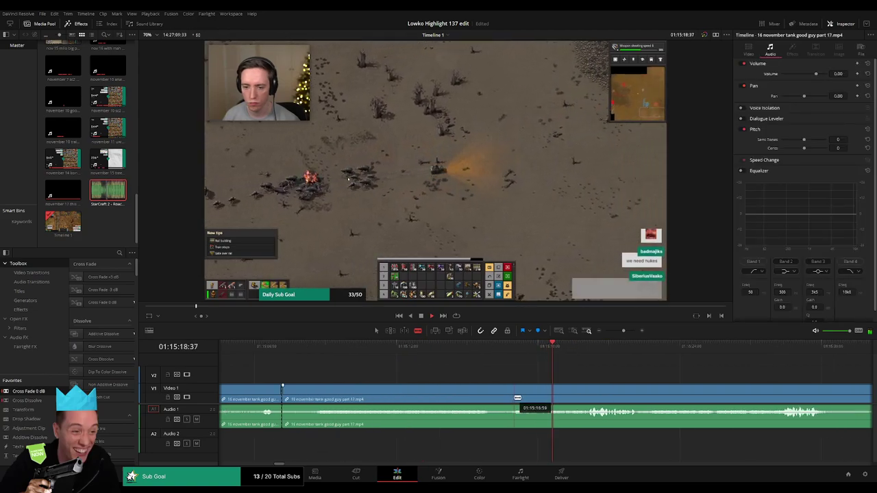
left_click(514, 399)
key("a")
left_click(477, 398)
key("Delete")
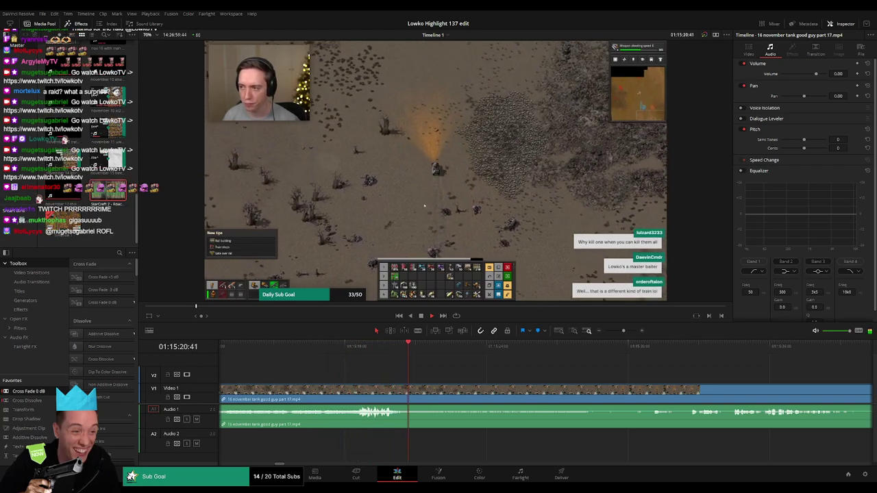
- Split the part 17 clip at about 01:15:20:41
key("b")
left_click(408, 395)
scroll(523, 370, "right", 1)
left_click(609, 351)
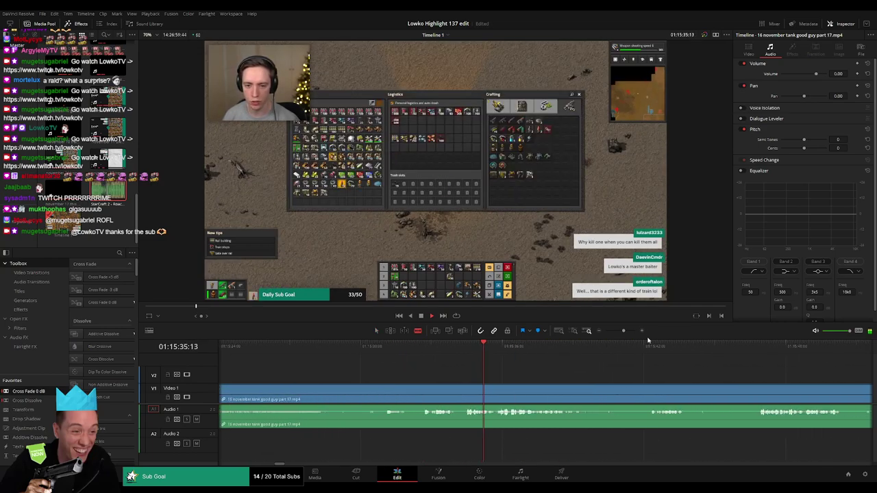
- Review the part 17 footage from about 01:15:35 to 01:16:13 to find where the unneeded section ends
mouse_move(623, 331)
left_mouse_down()
mouse_move(602, 331)
mouse_move(624, 331)
left_mouse_up()
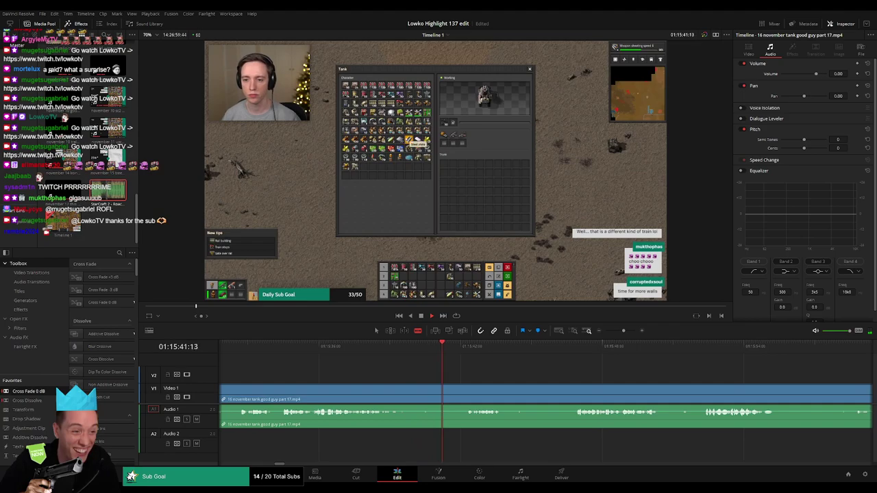
left_click(575, 346)
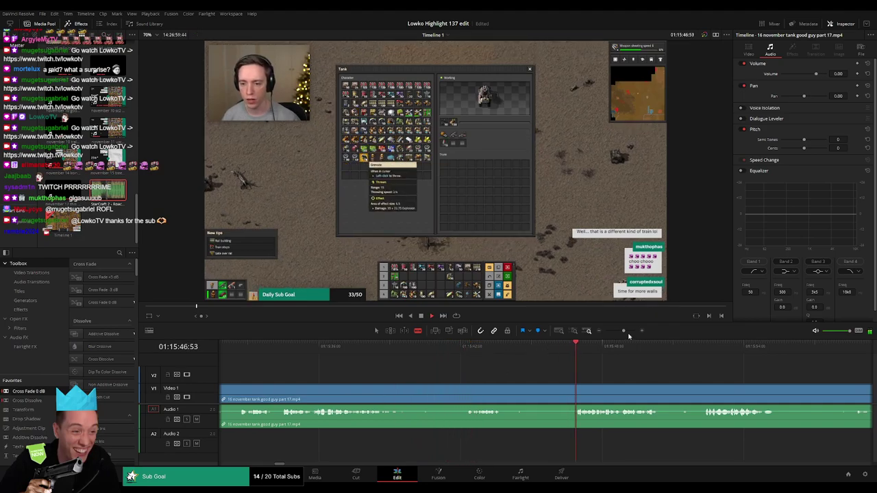
left_click_drag(623, 331, 616, 331)
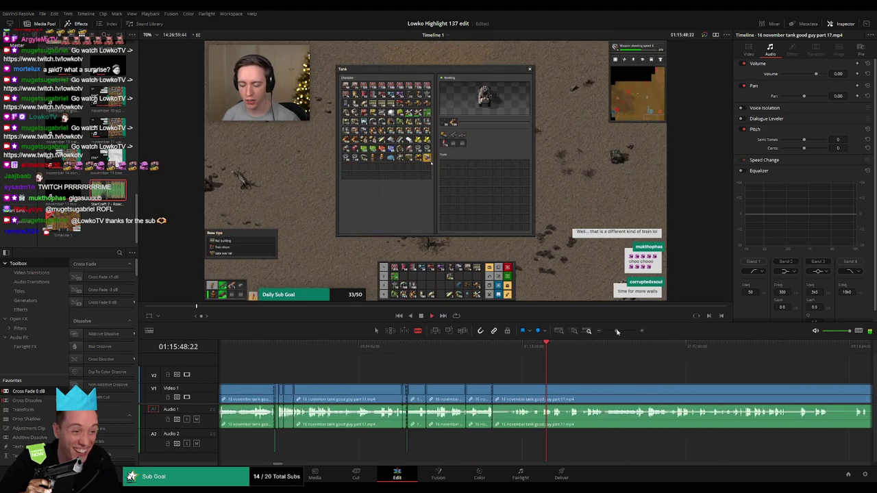
left_click(574, 353)
left_click_drag(600, 386, 449, 379)
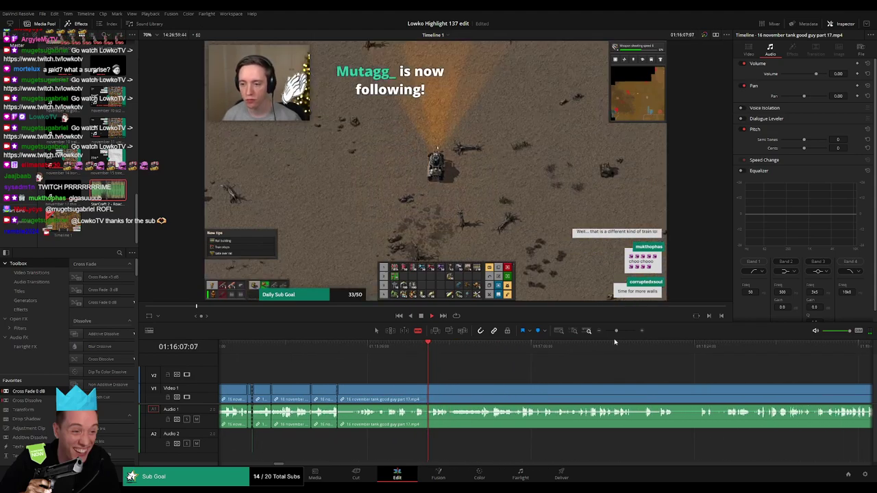
left_click_drag(616, 331, 620, 332)
left_click_drag(568, 380, 499, 379)
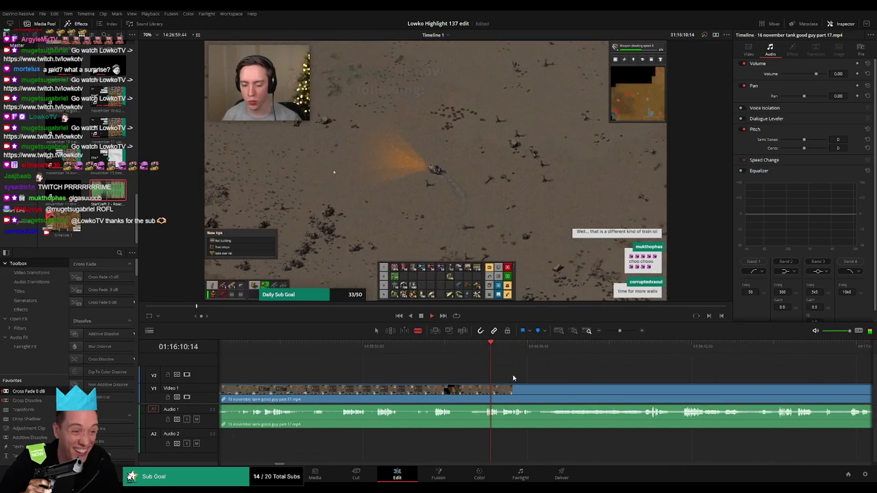
left_click_drag(513, 378, 456, 371)
left_click(450, 356)
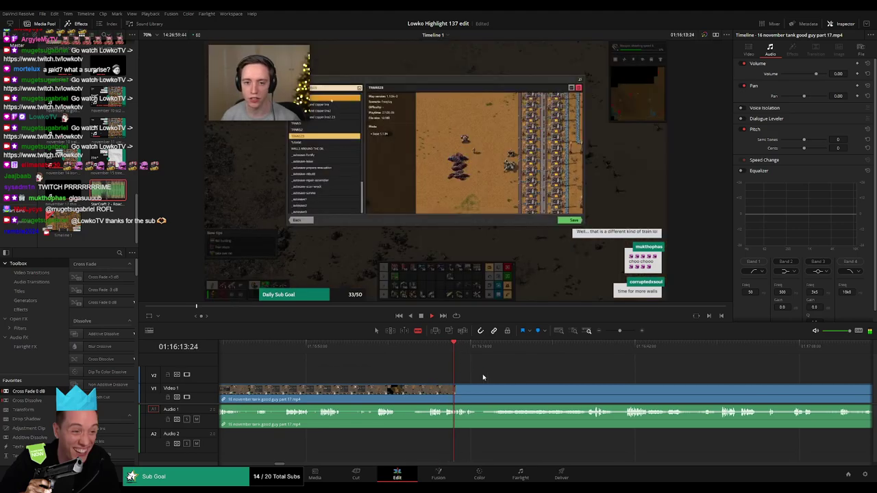
- Review the remaining part 17 footage from about 01:16:13 to 01:16:56 to judge whether any of it is worth keeping
scroll(482, 377, "down", 2)
key("space")
left_click_drag(619, 331, 614, 331)
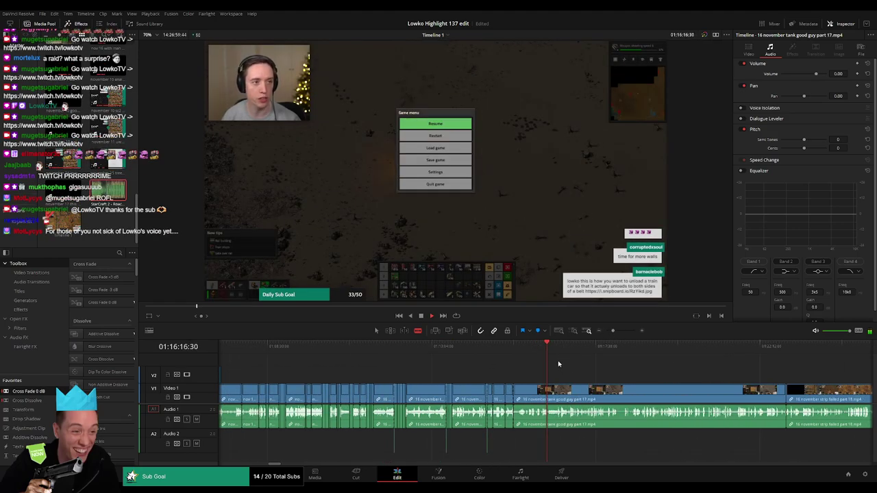
scroll(554, 365, "down", 3)
left_click_drag(615, 331, 619, 331)
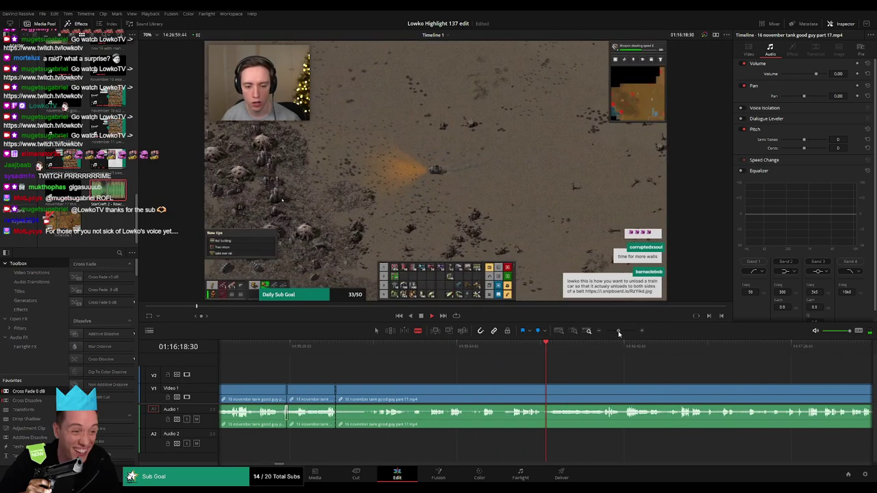
left_click_drag(462, 352, 488, 354)
left_click_drag(548, 386, 455, 384)
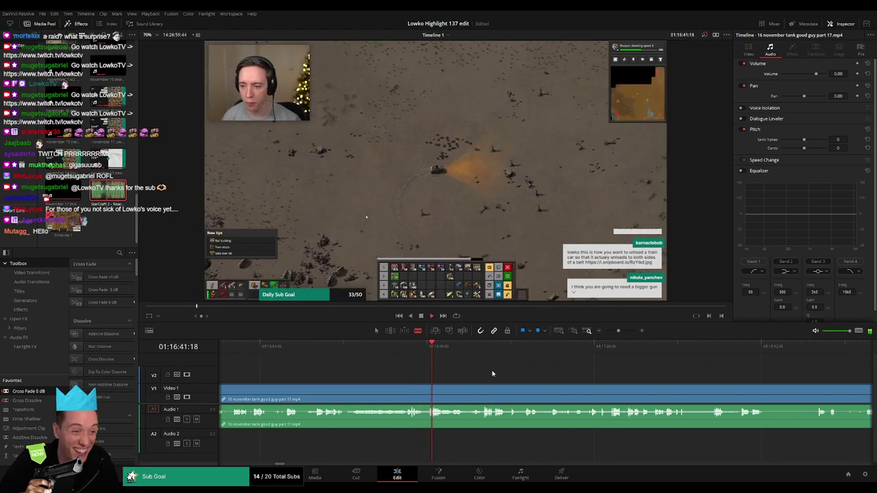
scroll(492, 373, "down", 2)
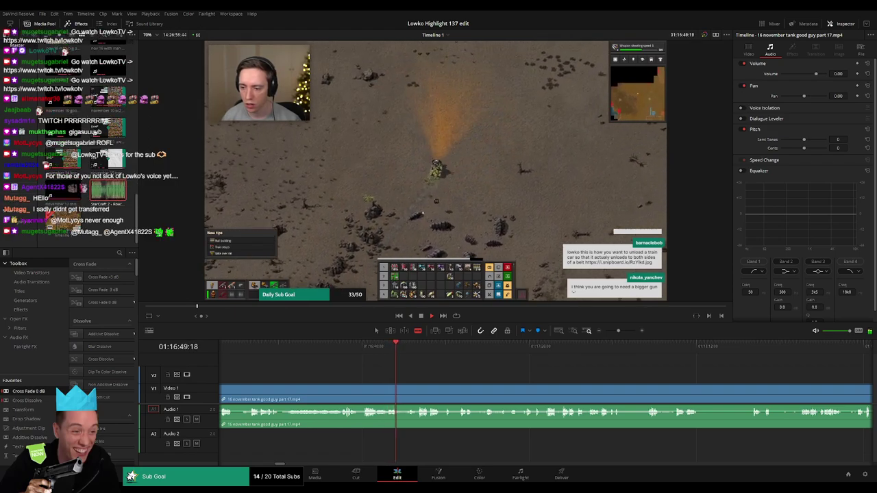
scroll(409, 370, "right", 1)
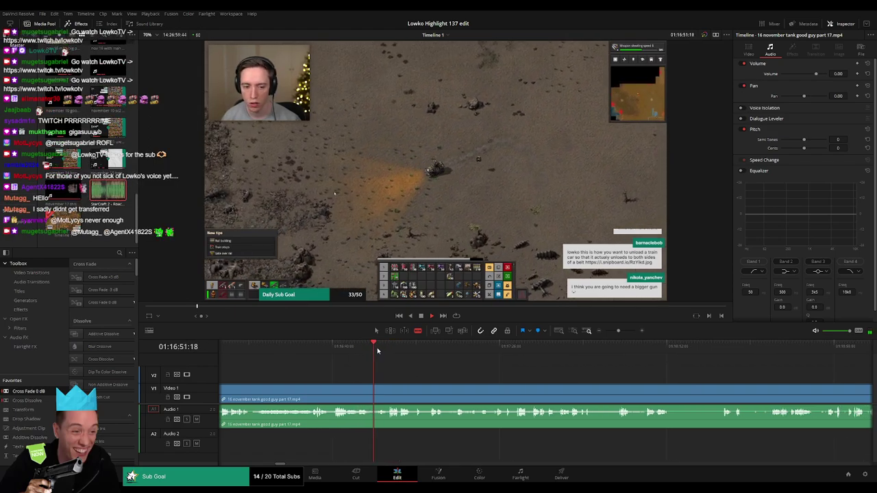
left_click(386, 348)
- Ripple delete the remaining part 17 clip that follows the split at about 01:15:20:41
left_click_drag(618, 331, 608, 332)
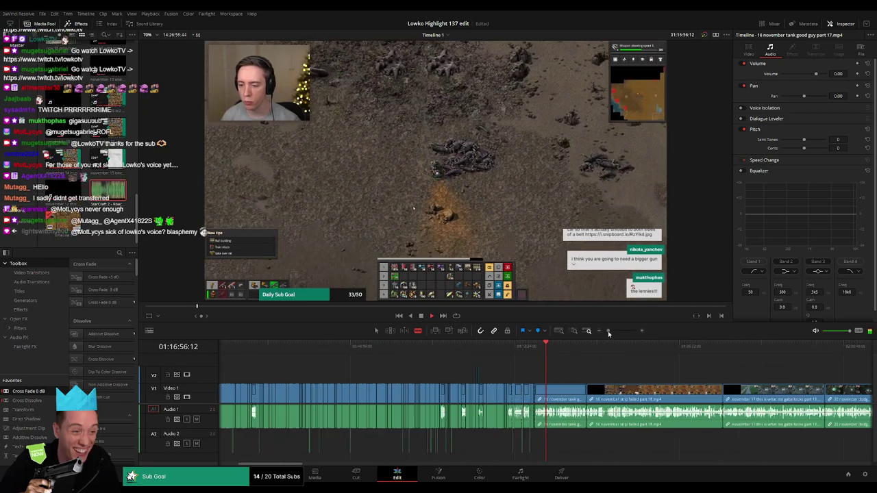
left_click(563, 393)
key("a")
left_click(574, 395)
left_click(553, 394, "shift")
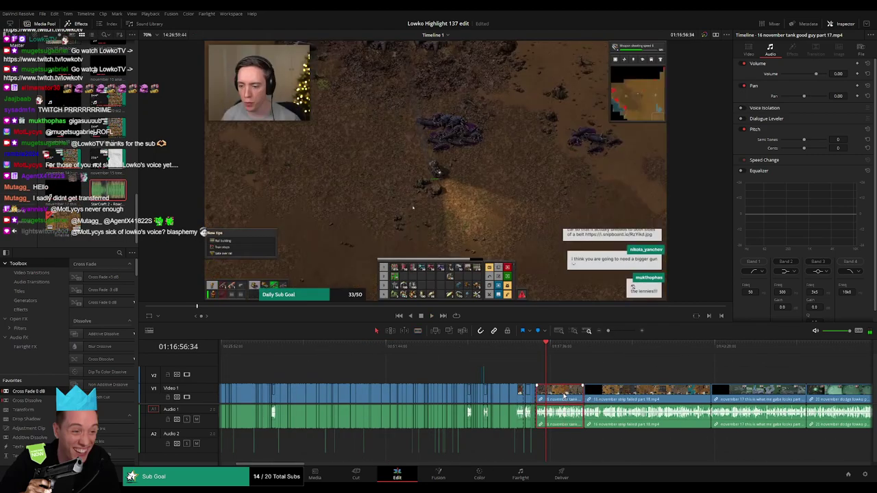
key("Delete")
key("space")
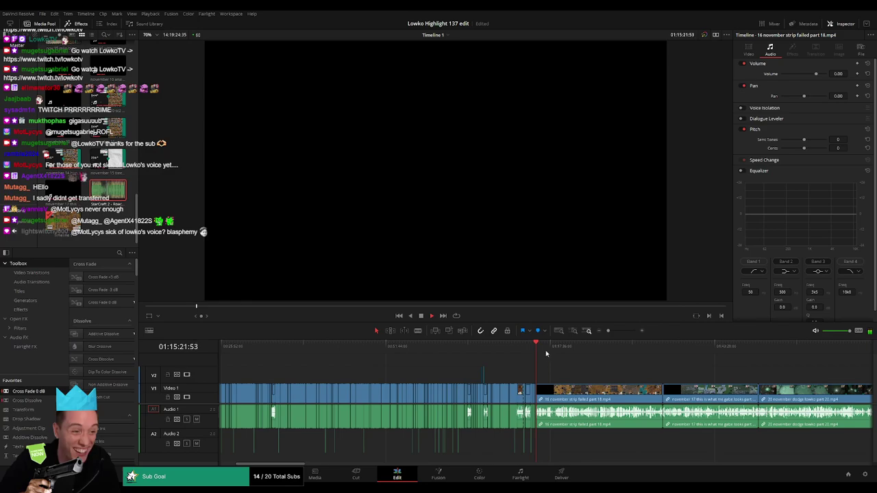
- Split the part 18 clip at about 01:16:52 and ripple delete everything in it before that point
left_click(548, 356)
scroll(493, 377, "up", 4)
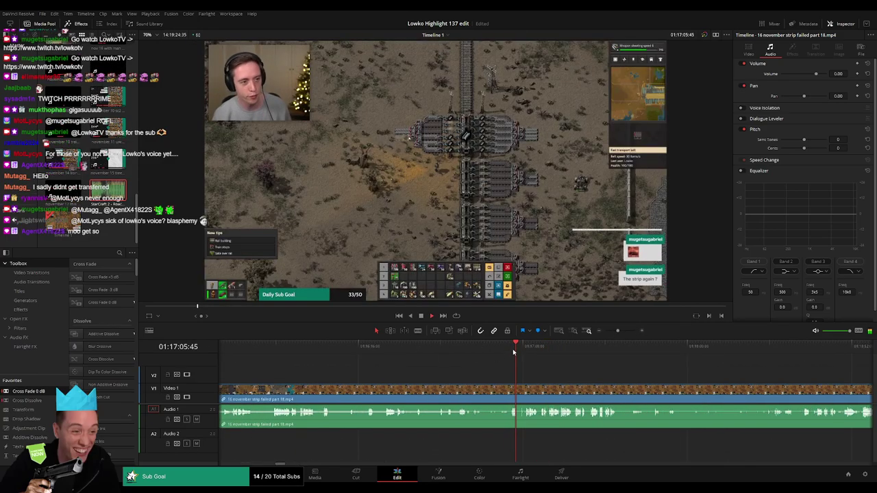
left_click_drag(617, 332, 621, 332)
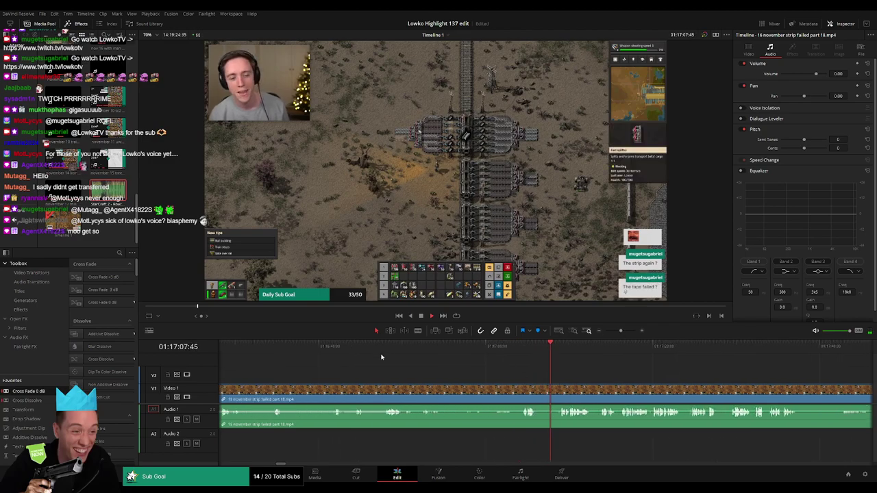
left_click(382, 356)
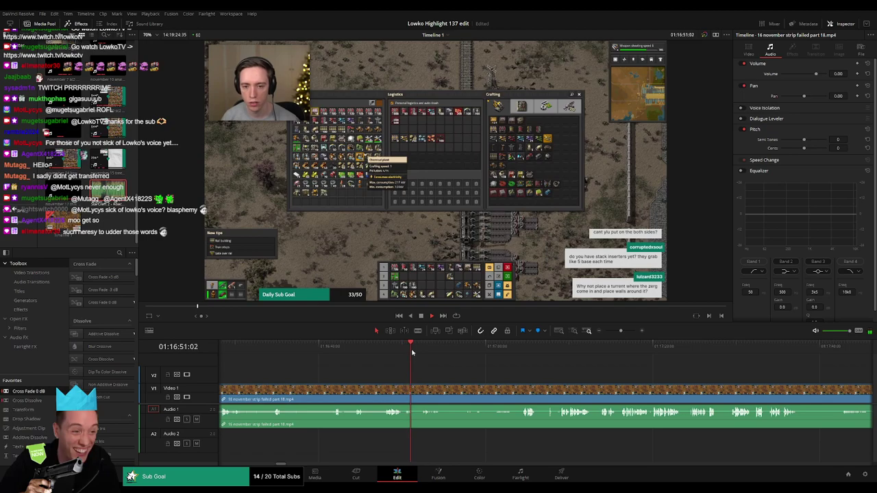
left_click_drag(412, 349, 420, 351)
key("b")
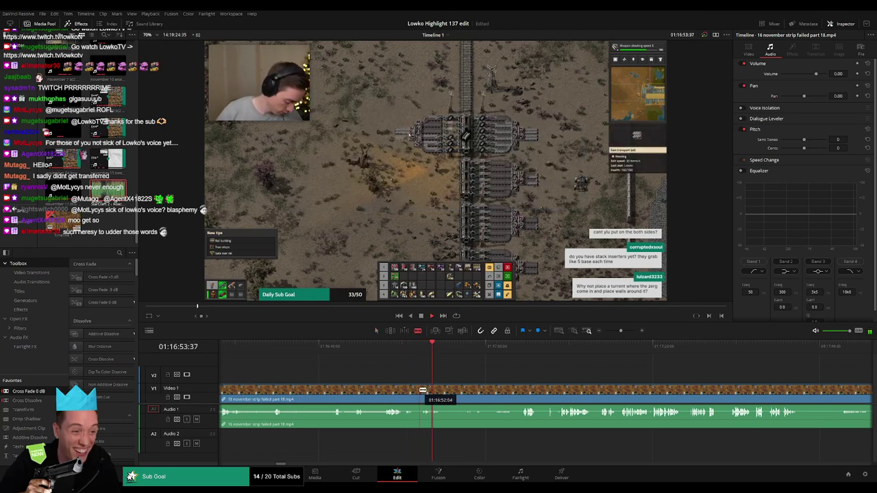
left_click(420, 390)
key("a")
left_click(388, 391)
key("Delete")
left_click(388, 391)
key("Delete")
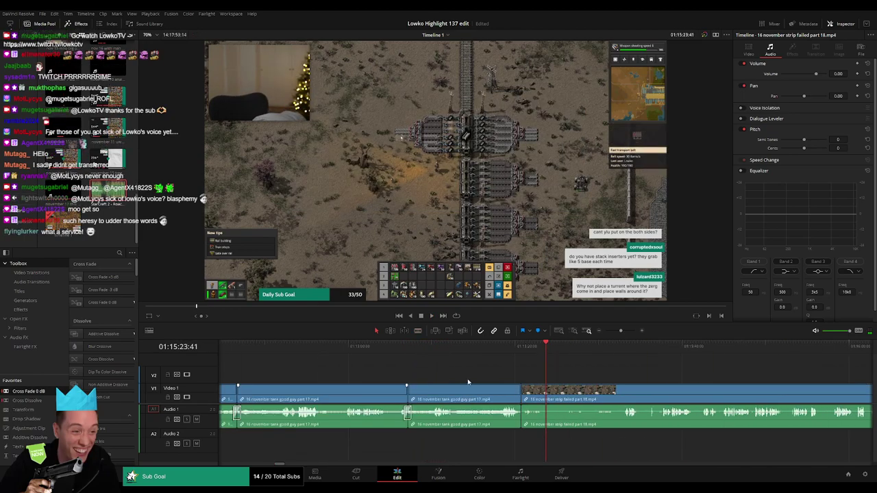
- Split the part 18 clip at about 01:15:22:42 and 01:15:23:03 to isolate a short piece
left_click(522, 350)
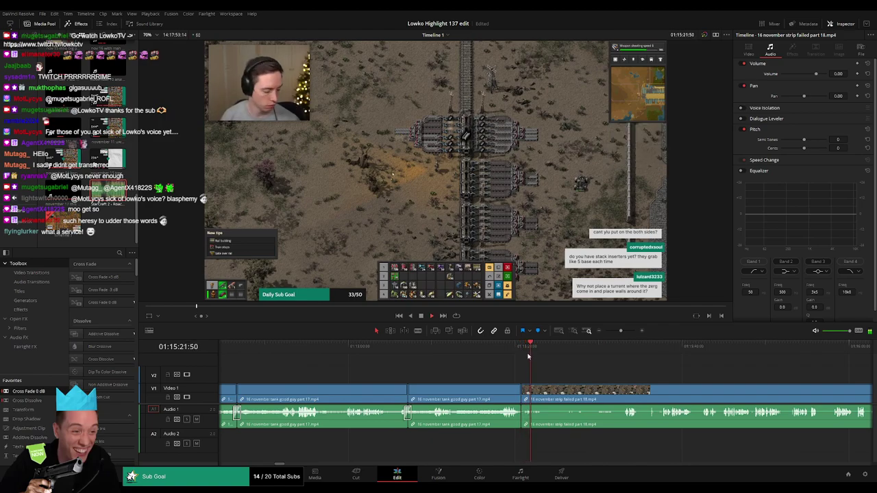
left_click_drag(621, 331, 628, 332)
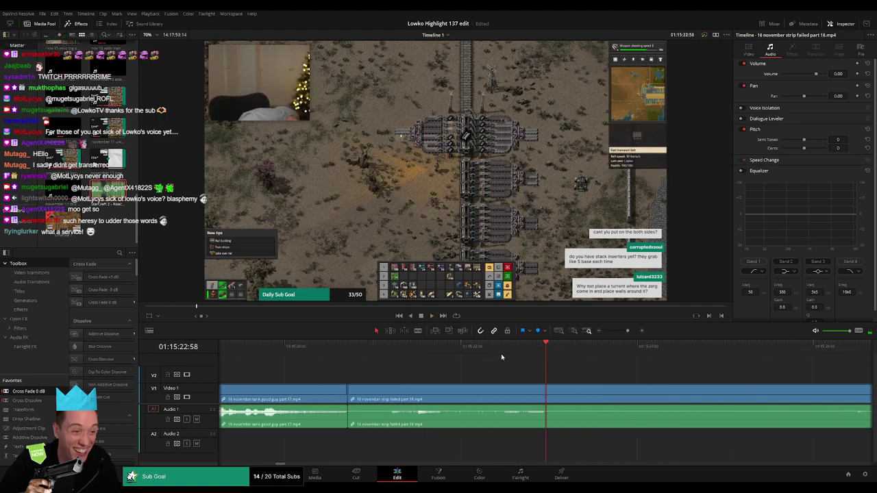
key("space")
key("b")
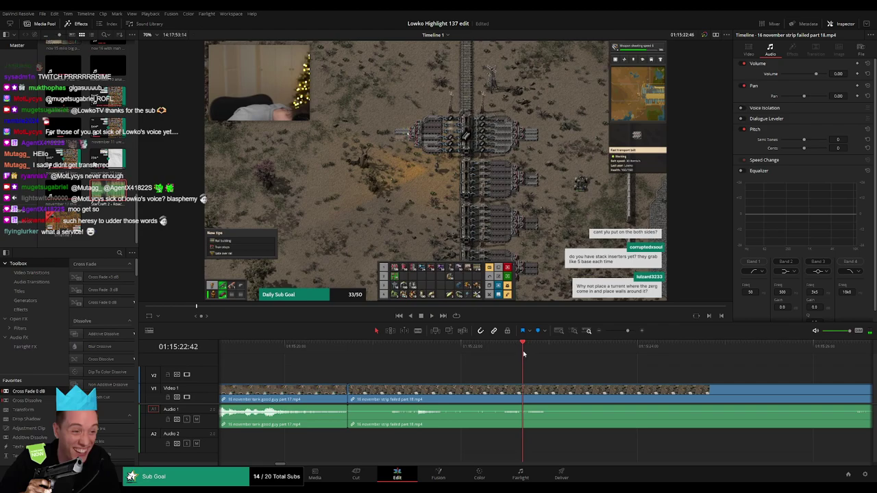
left_click(527, 390)
key("space")
key("space")
left_click(558, 395)
key("a")
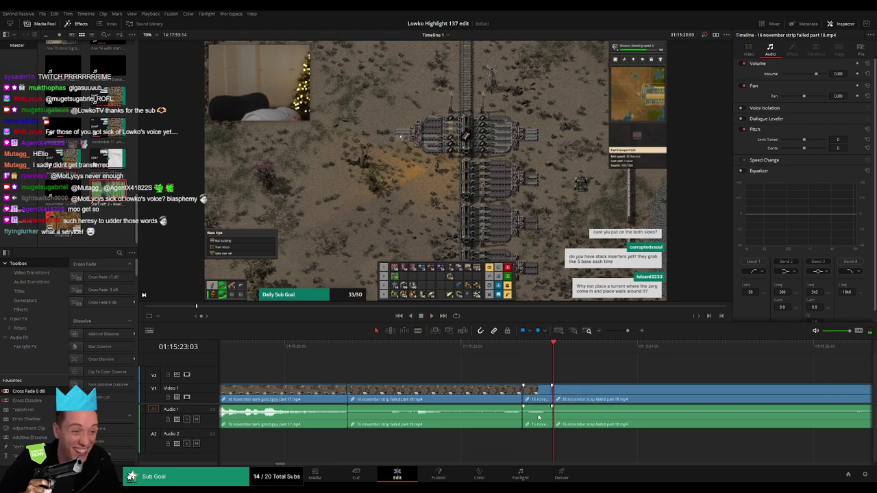
- Silence the isolated piece's audio and place StarCraft 2 - Roach Quotes.mp3 beneath it on Audio 2, trimmed to the piece's length
left_click_drag(539, 413, 539, 433)
left_click_drag(108, 190, 525, 447)
left_click_drag(524, 442, 524, 442)
left_click_drag(587, 442, 552, 444)
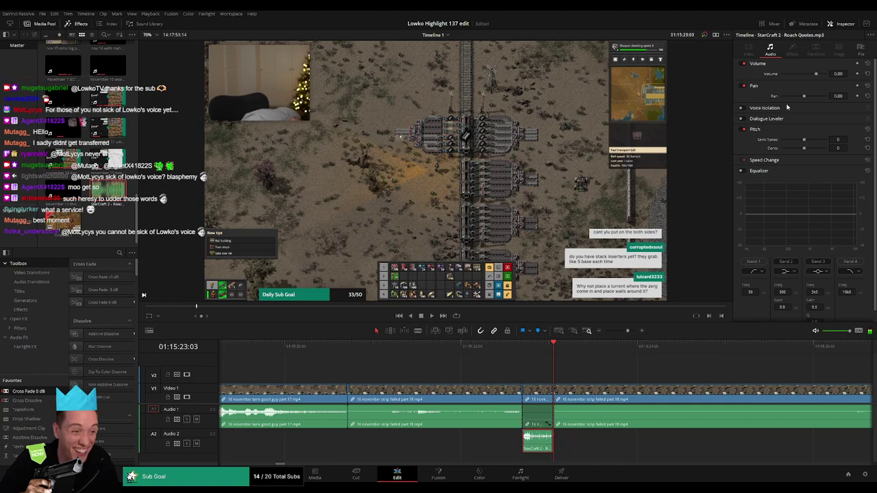
- Set the Roach Quotes sound effect's volume to -23 and play back the covered piece
left_click(836, 75)
type("-23")
key("Return")
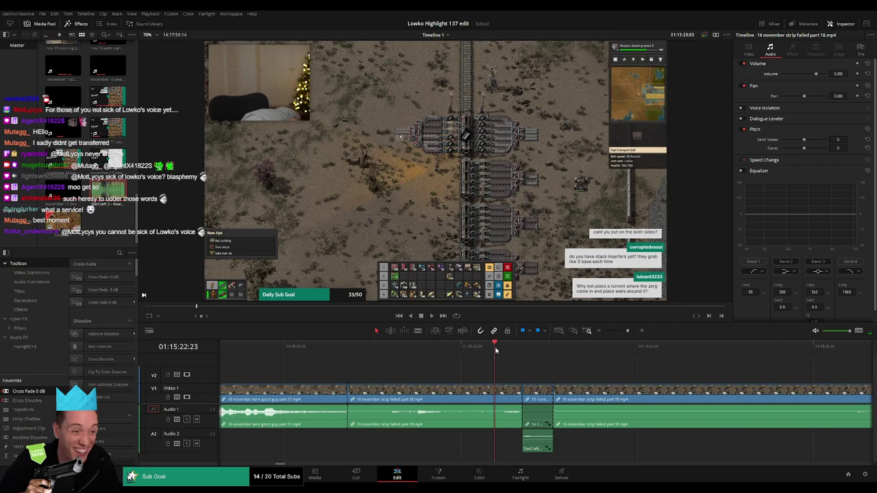
key("space")
- Ripple delete the part 18 section between about 01:15:35:04 and 01:15:38
left_click_drag(627, 331, 623, 331)
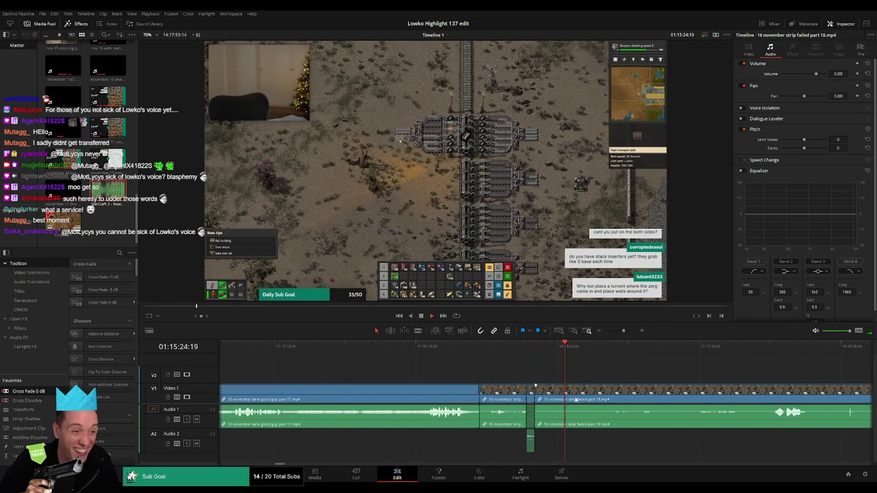
left_click_drag(574, 379, 534, 353)
scroll(548, 370, "right", 3)
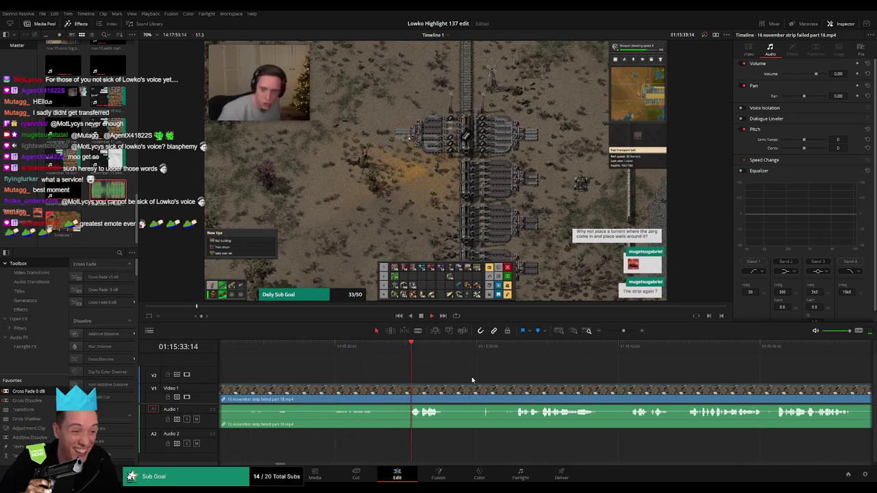
scroll(394, 371, "right", 2)
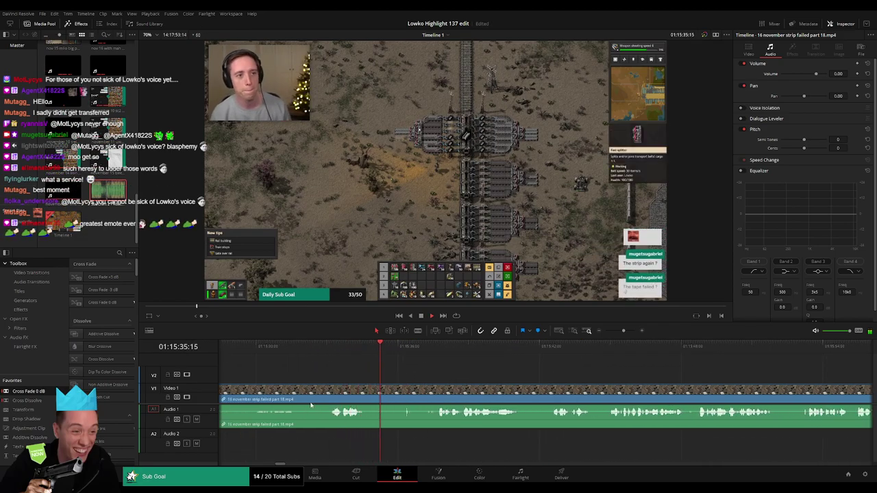
scroll(416, 374, "right", 1)
key("b")
left_click(356, 397)
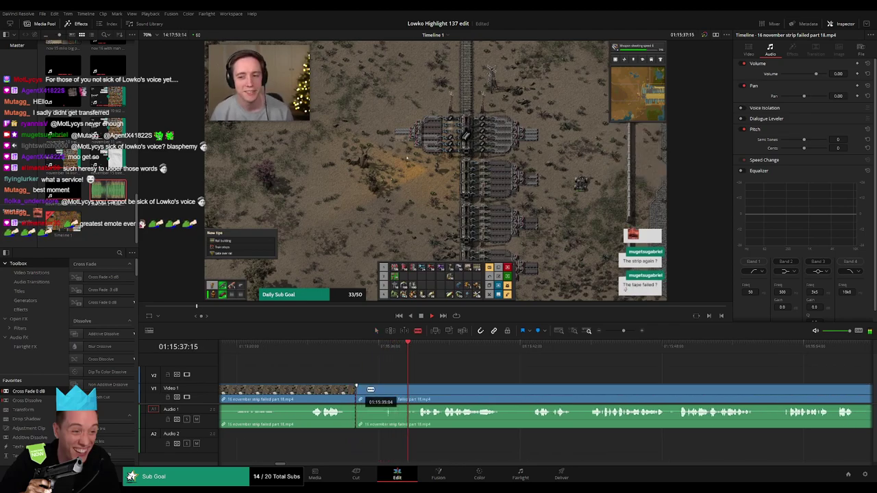
left_click(421, 391)
key("a")
left_click(400, 394)
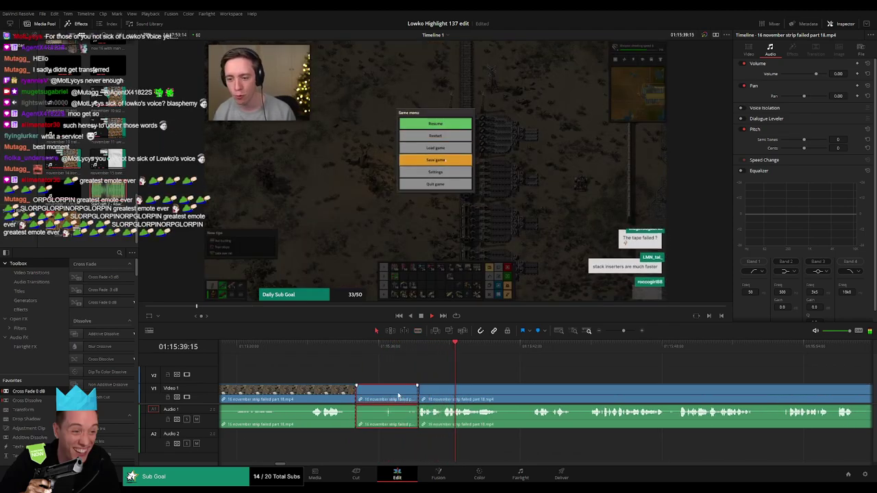
key("Delete")
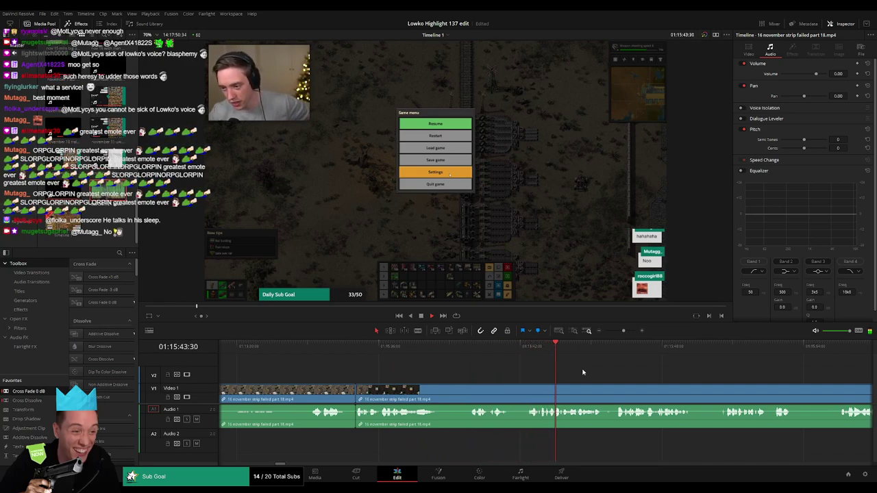
- Ripple delete the short pause in part 18 from about 01:15:41:30 to 01:15:42:15
scroll(583, 373, "right", 2)
key("b")
left_click(416, 389)
left_click(433, 390)
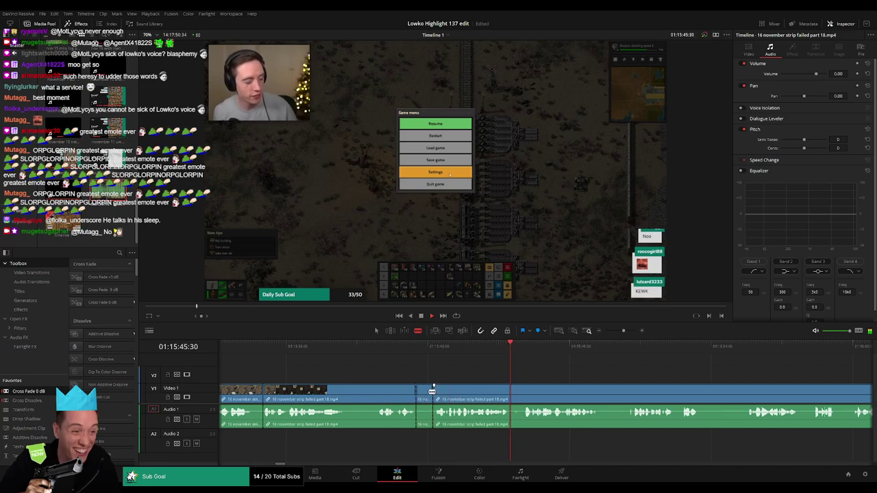
key("a")
left_click(426, 391)
key("Delete")
- Ripple delete the pause in part 18 between about 01:15:38:33 and 01:15:40, and resume playback
key("b")
left_click(347, 399)
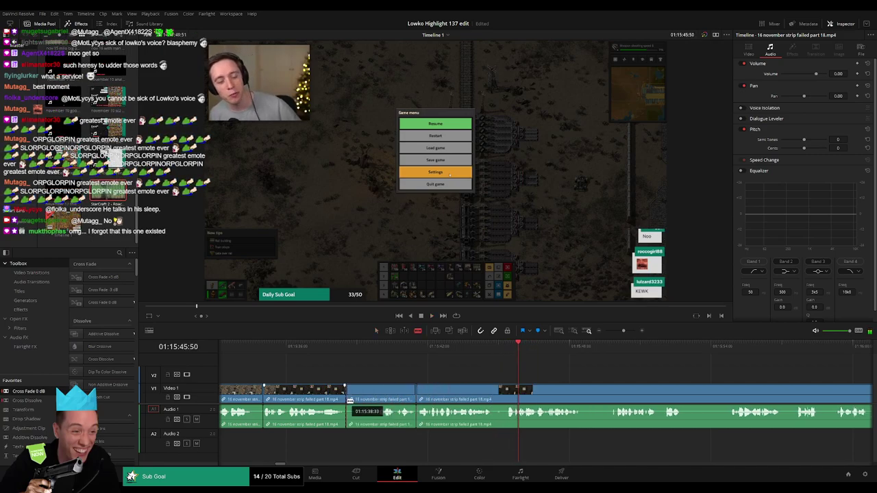
left_click(376, 397)
key("a")
left_click(365, 397)
key("Delete")
key("space")
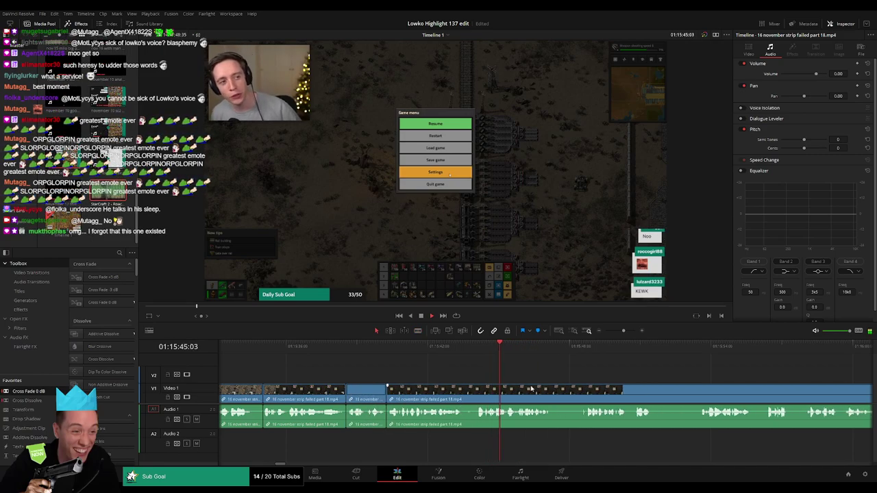
- Ripple delete the pause in part 18 between about 01:15:47:30 and 01:15:48:43
scroll(531, 388, "right", 3)
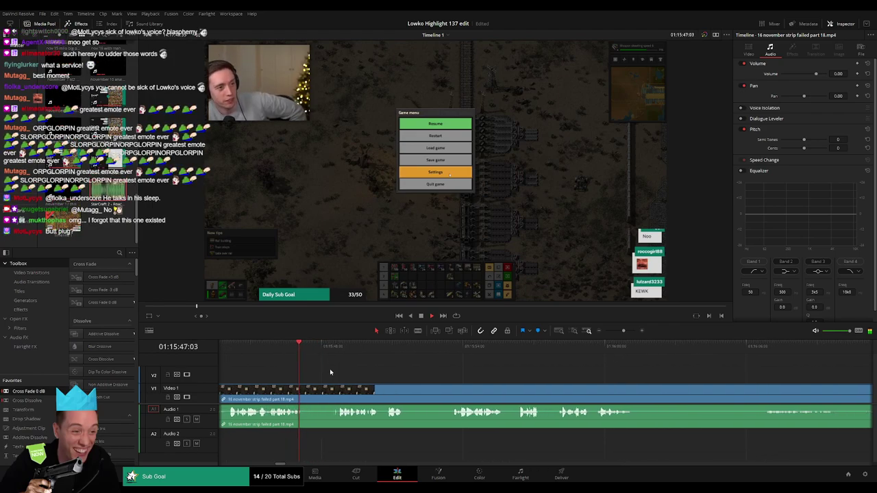
scroll(329, 374, "left", 2)
left_click(299, 348)
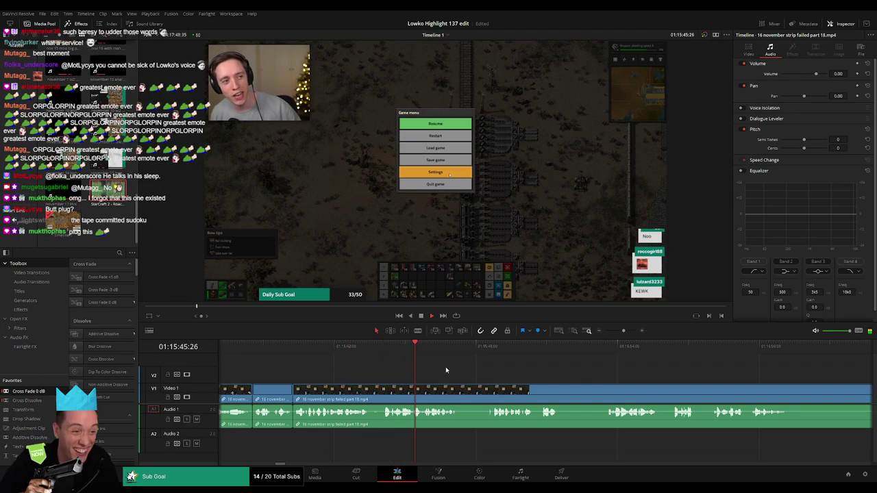
left_click_drag(472, 372, 416, 373)
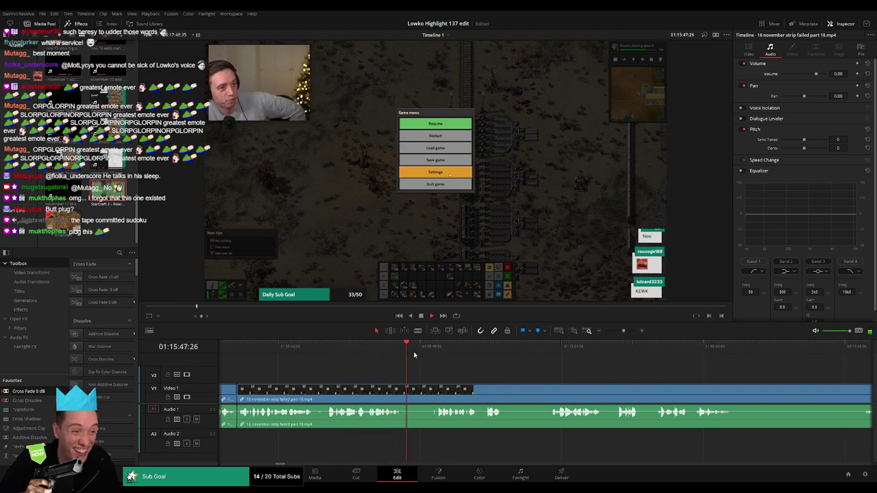
left_click(409, 388)
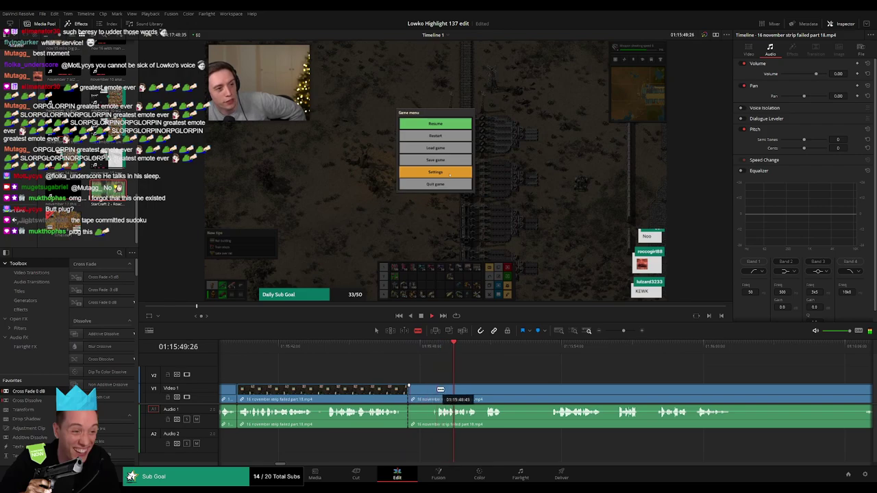
left_click(437, 389)
key("a")
left_click(420, 394)
key("Delete")
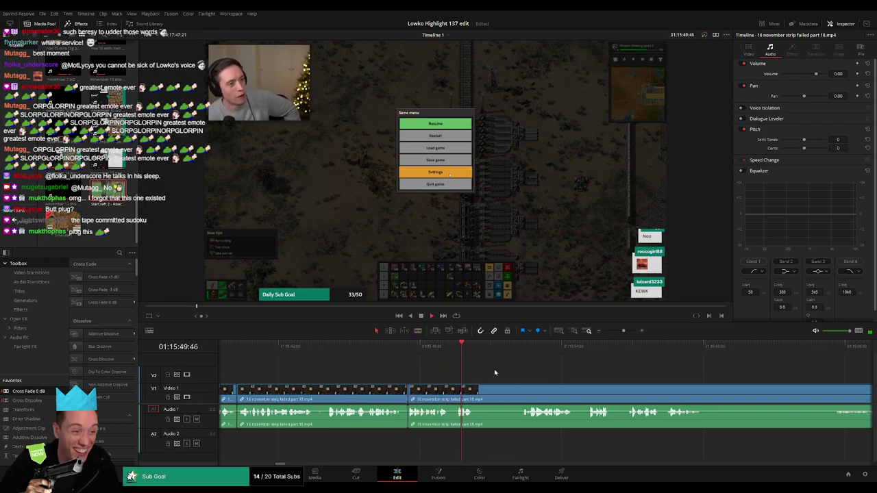
- Ripple delete the silent part 18 section from about 01:16:00 to 01:16:05:30
left_click_drag(497, 372, 400, 374)
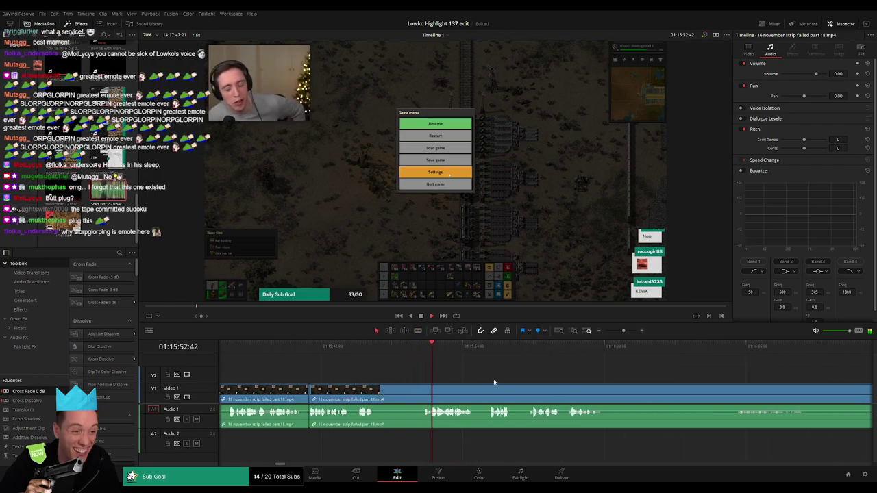
scroll(434, 372, "right", 2)
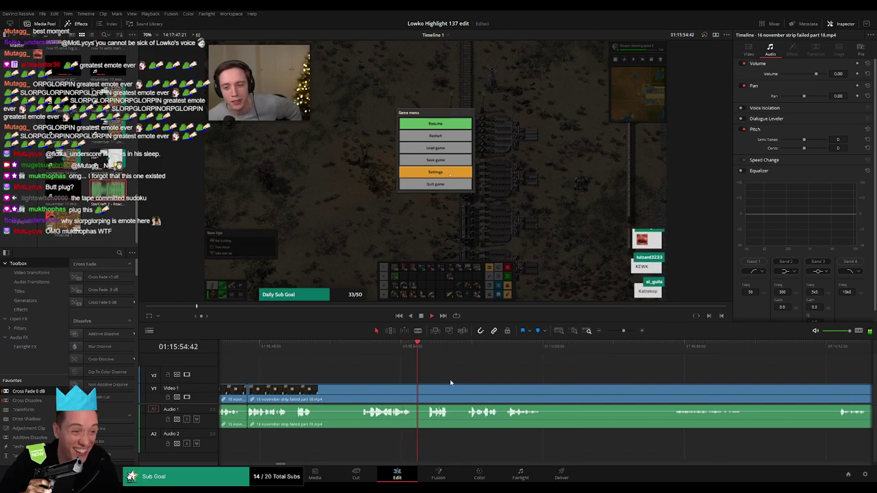
left_click_drag(451, 383, 405, 380)
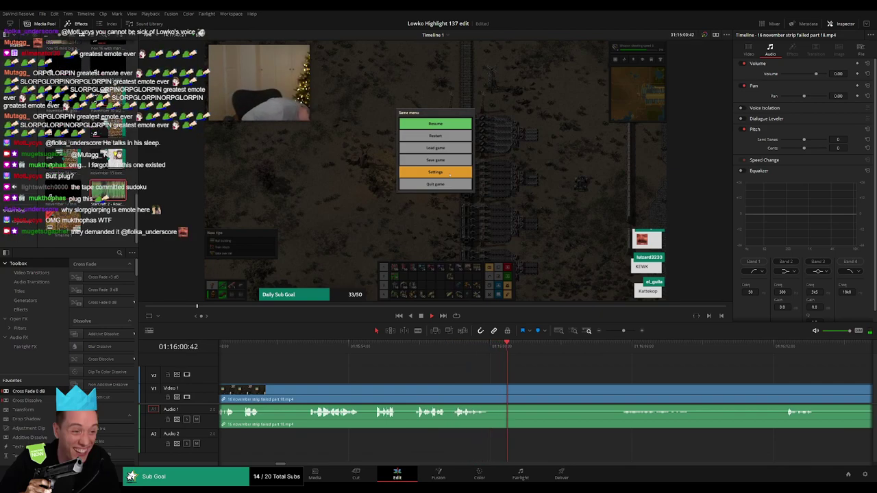
key("b")
left_click(494, 395)
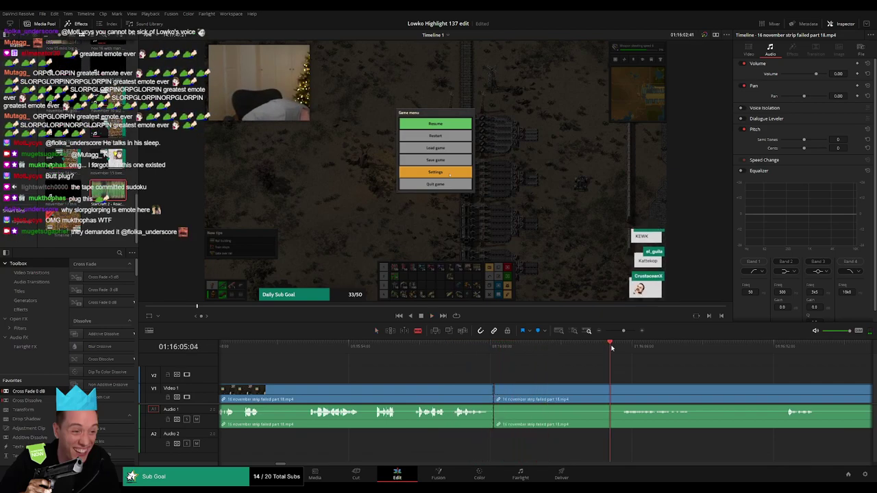
left_click(622, 394)
key("a")
left_click(584, 394)
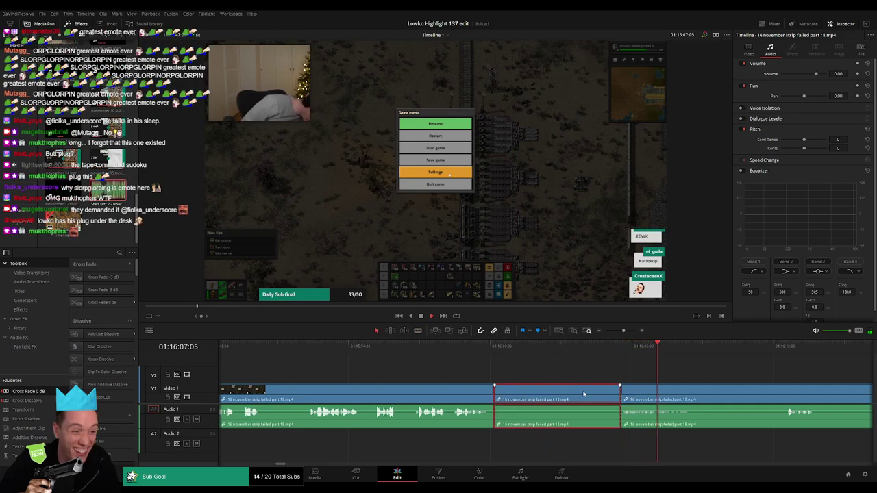
key("Delete")
- Ripple delete the pause in part 18 between about 01:16:03:20 and 01:16:07
scroll(432, 357, "right", 3)
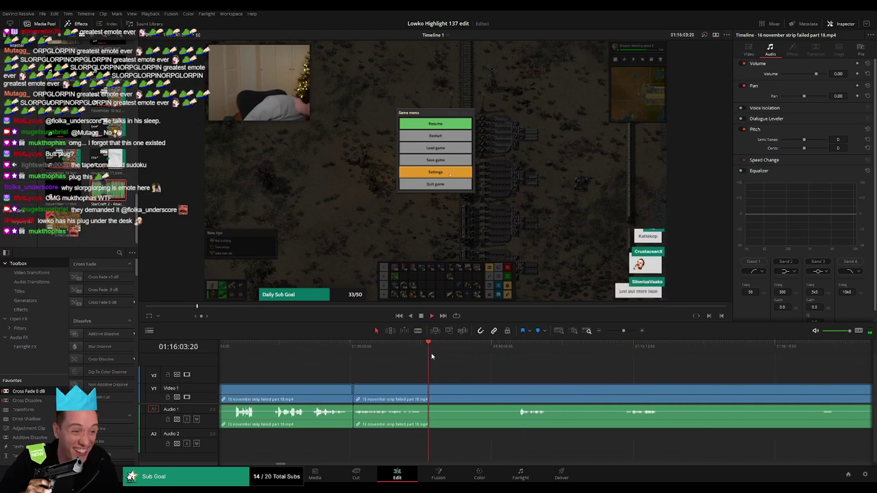
key("b")
left_click(429, 396)
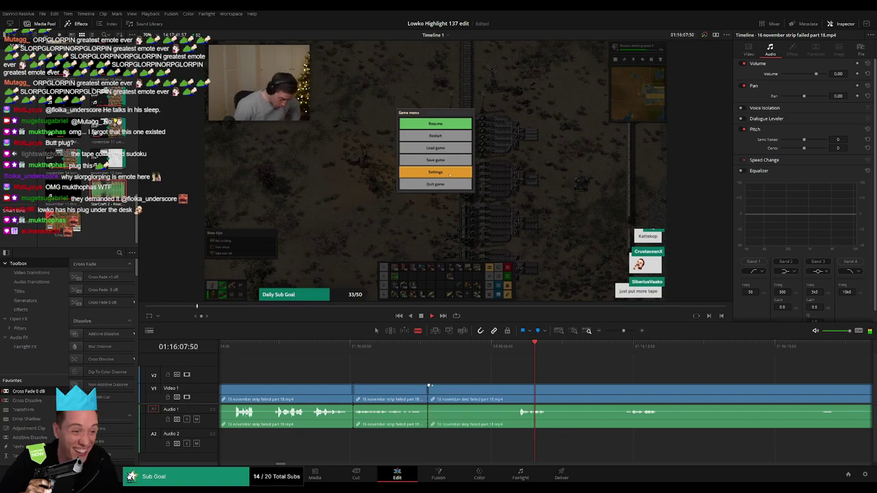
left_click(514, 390)
key("a")
left_click(499, 389)
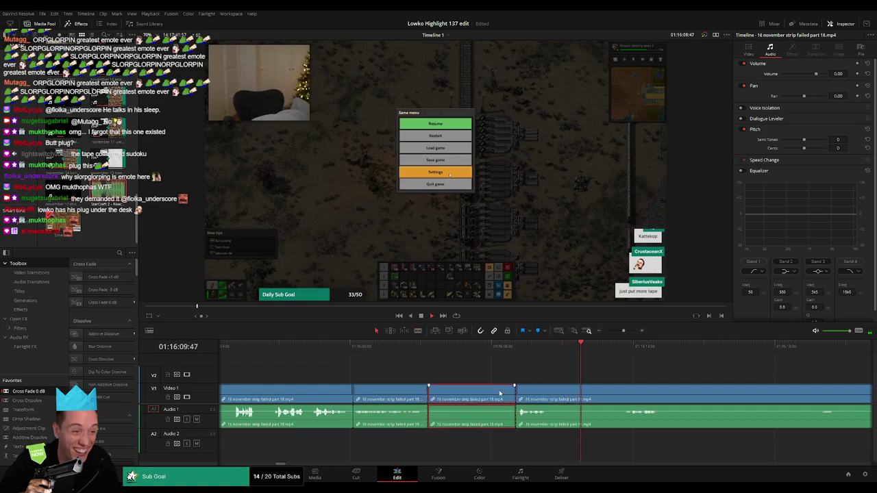
key("Delete")
- Ripple delete the quiet part 18 section from about 01:16:04:45 to 01:16:07:45
key("b")
left_click(463, 390)
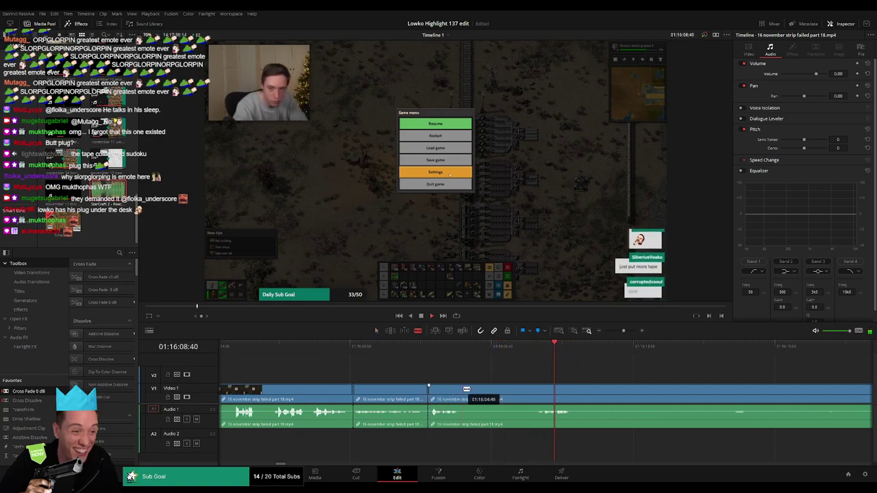
left_click(539, 390)
key("a")
left_click(507, 390)
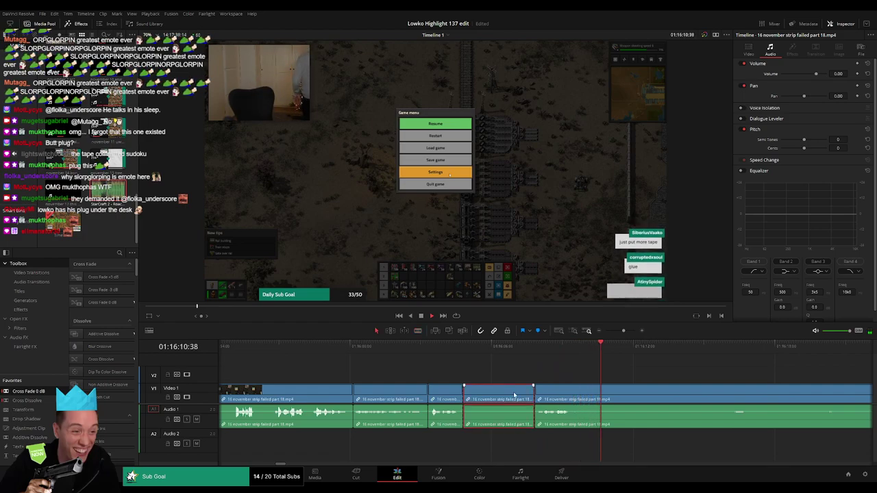
key("Delete")
- Ripple delete the long quiet stretch of part 18 between about 01:16:07 and 01:16:38
left_click_drag(566, 388, 433, 380)
left_click(384, 391)
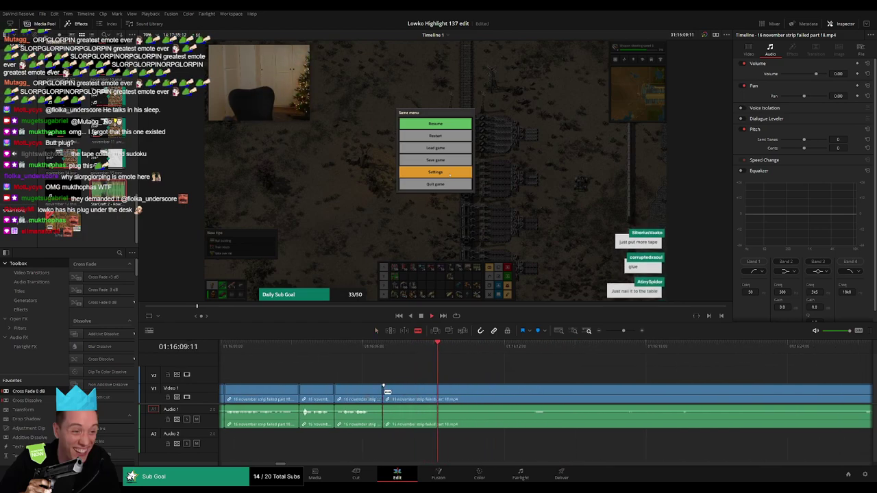
key("a")
left_click_drag(624, 331, 618, 332)
left_click_drag(593, 362, 656, 358)
left_click_drag(619, 331, 621, 332)
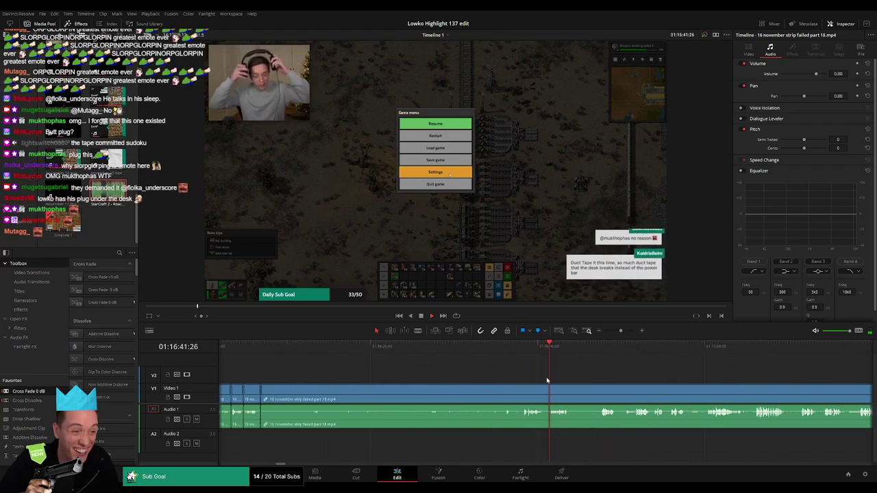
key("b")
left_click(523, 390)
key("a")
left_click(480, 391)
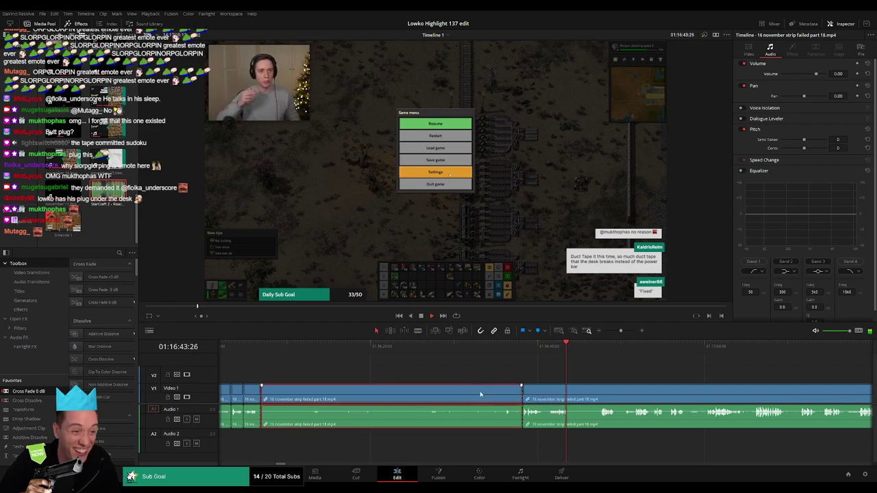
key("Delete")
- Ripple delete the very short pause in part 18 just after about 01:16:09:20
key("b")
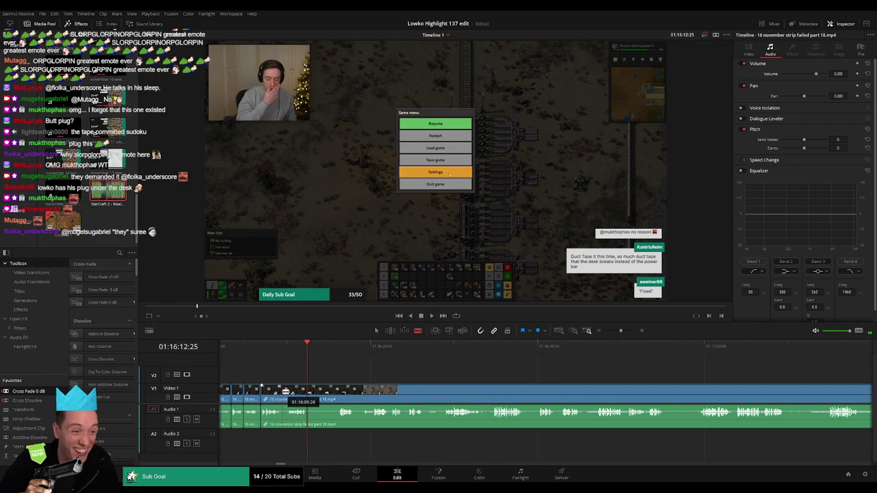
left_click(282, 391)
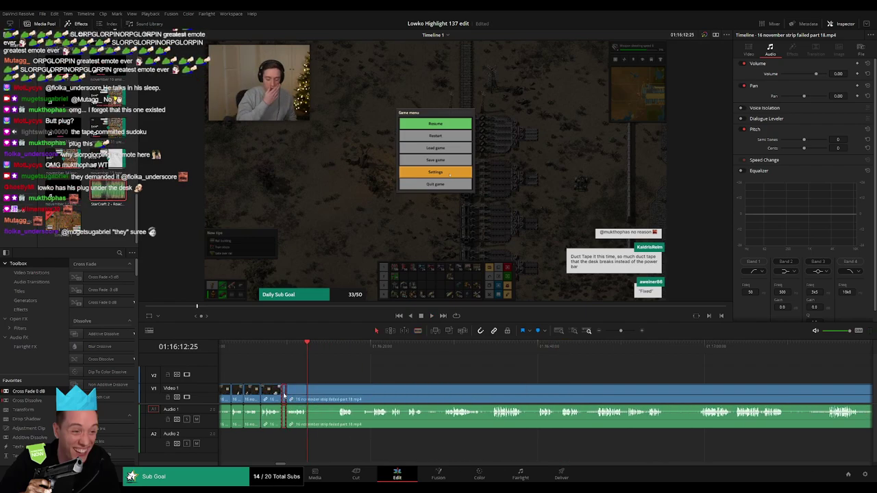
key("Delete")
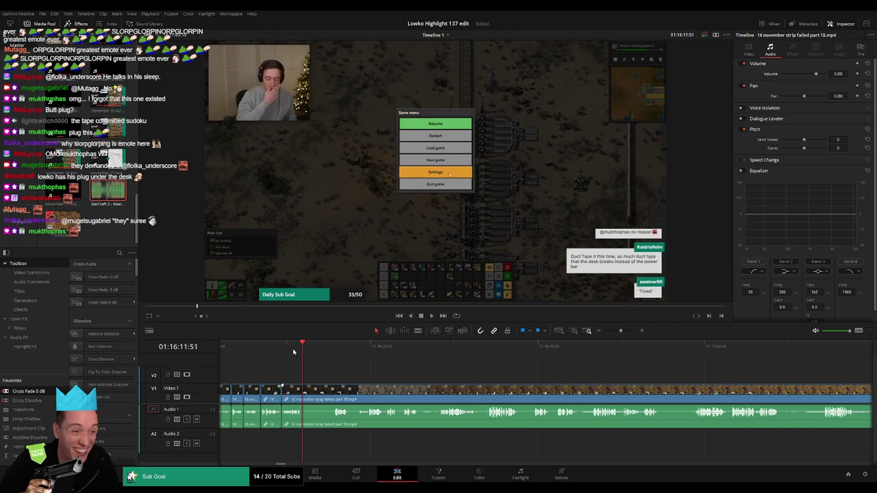
- Ripple delete the pause in part 18 from about 01:16:12 to 01:16:15:20
left_click(330, 350)
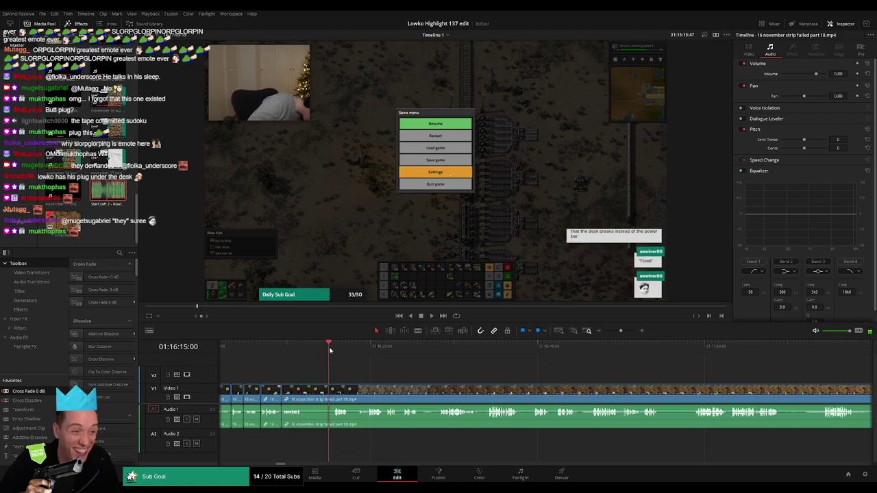
key("b")
left_click(303, 391)
left_click_drag(332, 392, 333, 394)
key("Delete")
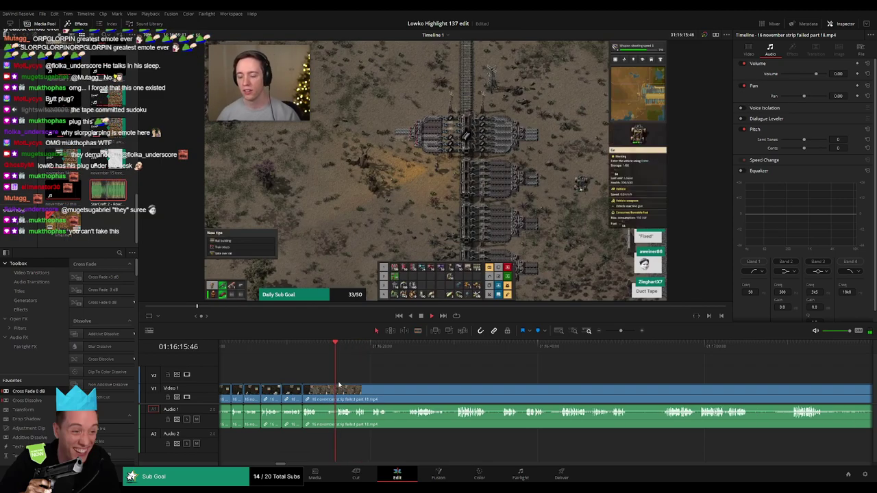
- Ripple delete the short part 18 section starting at about 01:16:14
key("b")
left_click_drag(320, 393, 332, 376)
key("Delete")
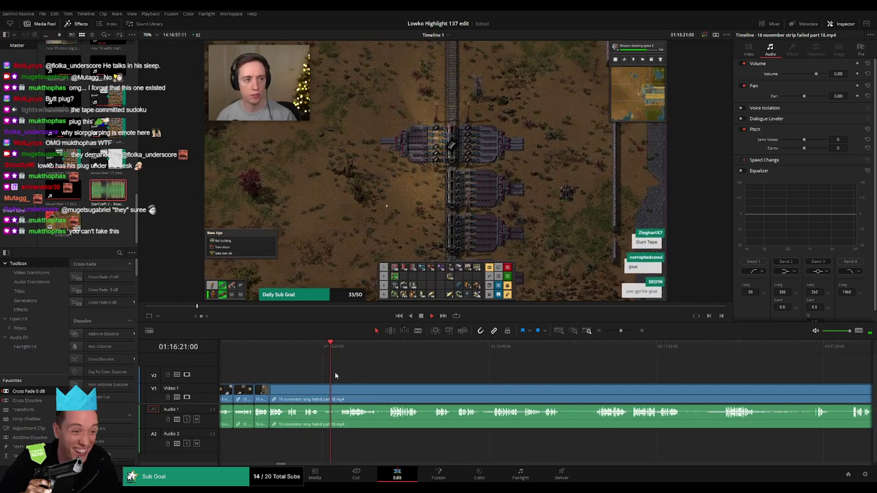
- Ripple delete the part 18 section from about 01:16:20 to 01:16:22 and add a Cross Fade 0 dB at the audio cut
key("b")
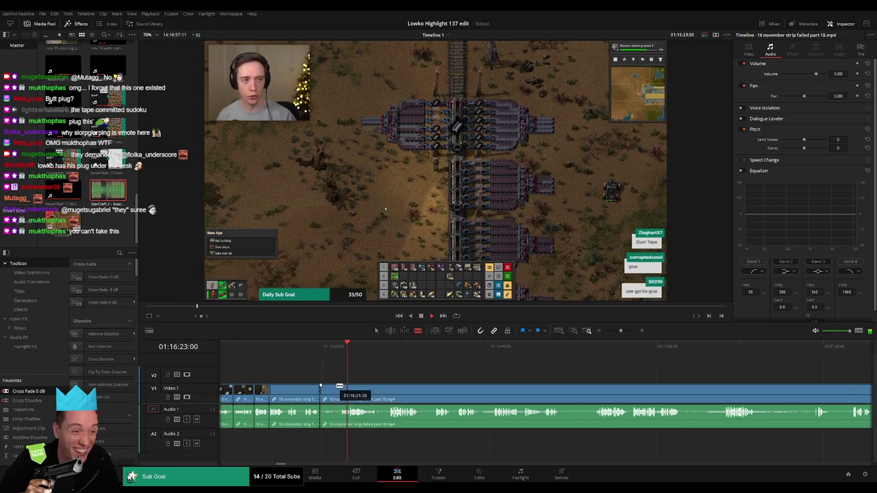
left_click_drag(344, 388, 336, 390)
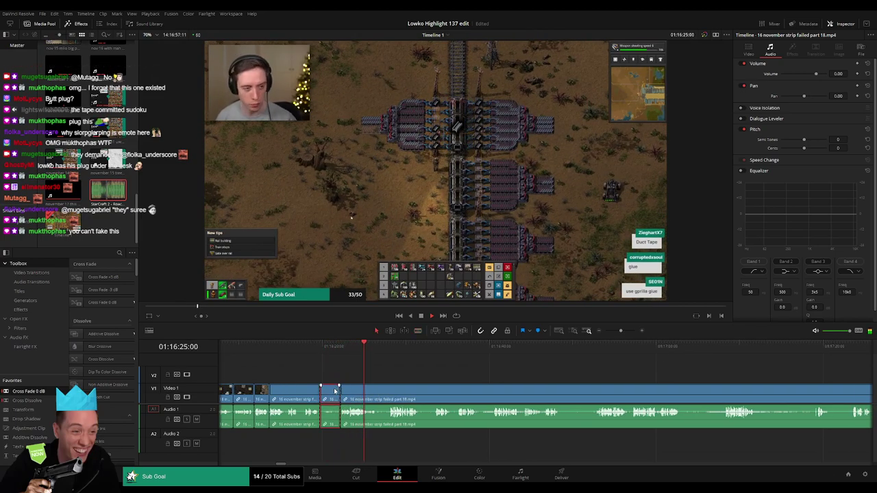
key("Delete")
key("space")
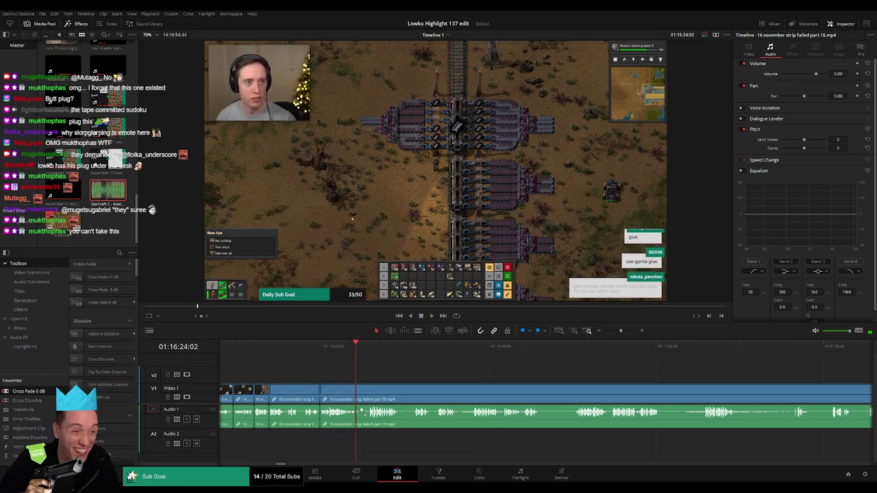
left_click(320, 423)
key("space")
- Ripple delete the pause between about 01:16:24 and 01:16:25:20, cross-fading the audio at the resulting cut
key("b")
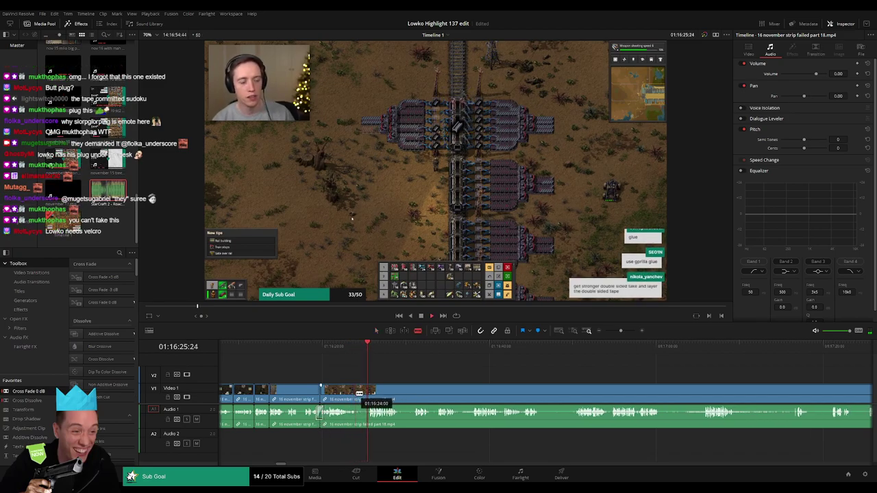
mouse_move(359, 394)
left_mouse_down()
mouse_move(371, 392)
mouse_move(364, 396)
left_mouse_up()
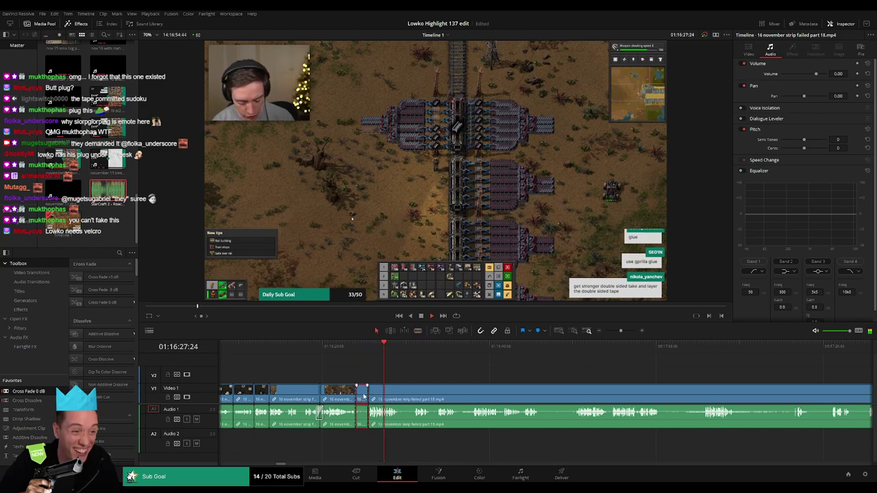
key("Delete")
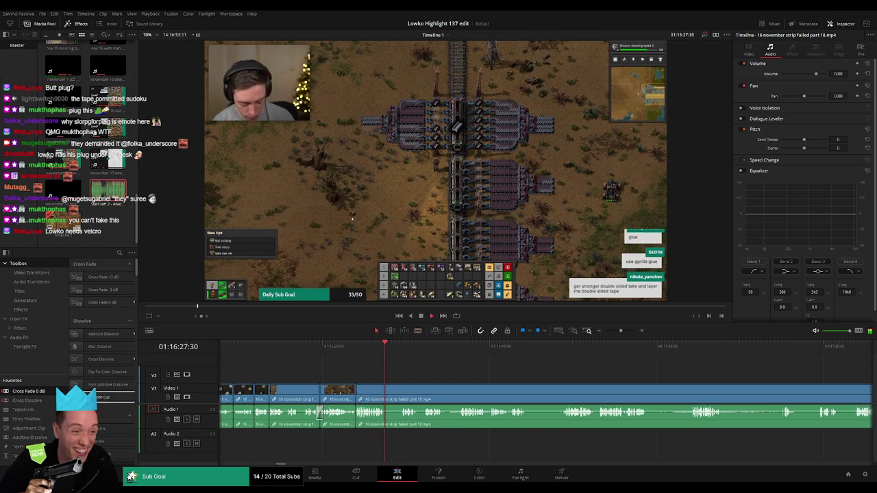
key("space")
left_click_drag(132, 390, 394, 398)
key("space")
- Ripple delete two short pauses in part 18, from about 01:16:27:40 to 01:16:29:20 and from about 01:16:29:35 to 01:16:30:20
left_click(402, 351)
key("b")
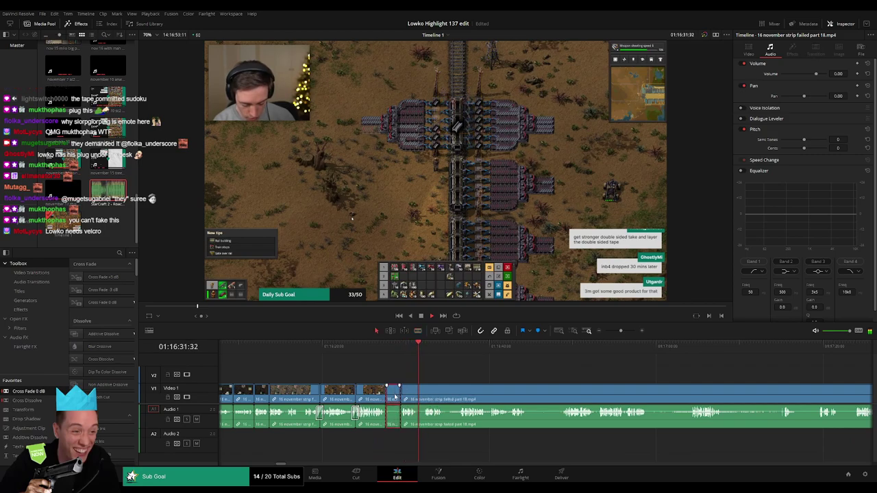
key("Delete")
key("b")
left_click(402, 392)
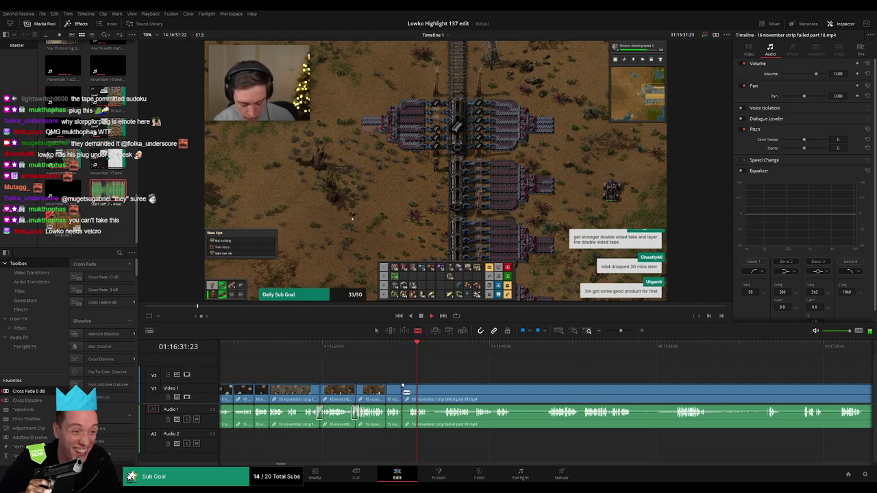
left_click_drag(412, 392, 404, 392)
key("Delete")
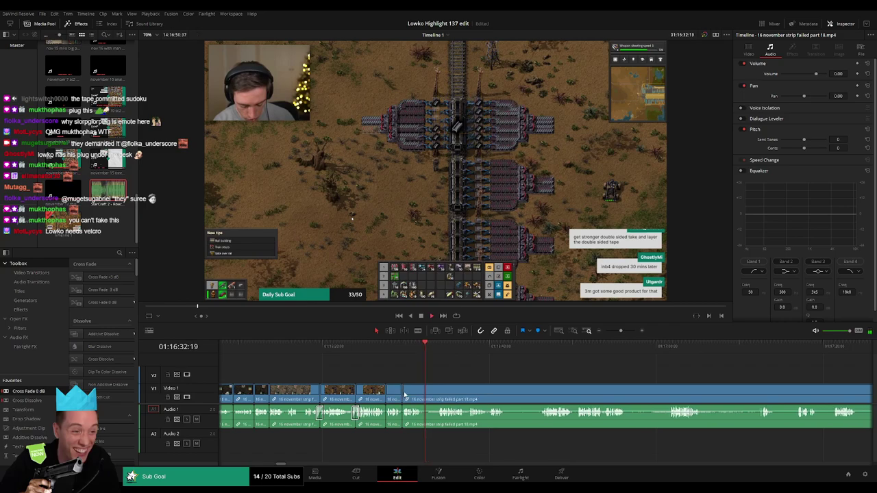
- Add Cross Fade 0 dB transitions to the audio cuts at about 01:16:27:40 and 01:16:29:35
left_click(386, 417)
key("shift+t")
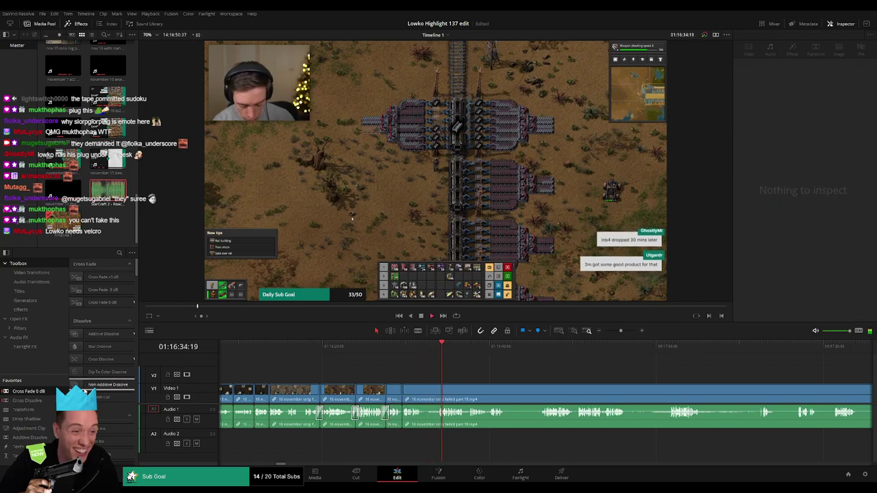
scroll(495, 382, "right", 3)
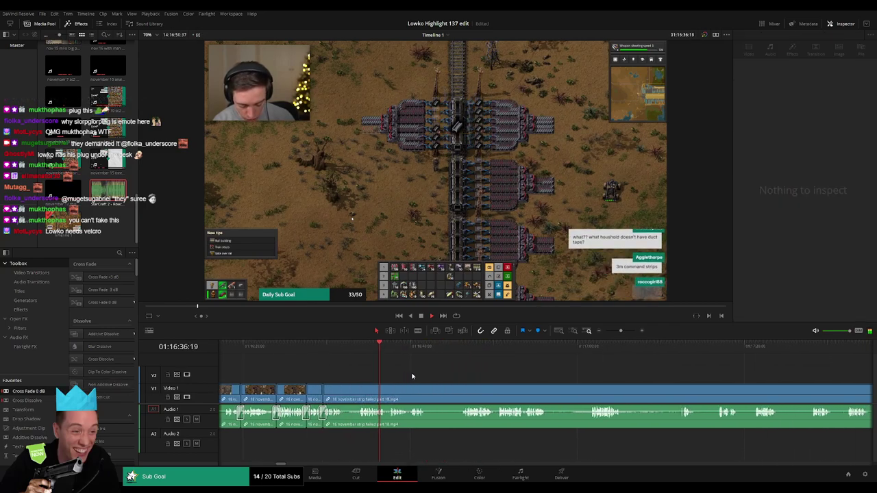
- Ripple delete the pause from about 01:16:32:15 to 01:16:33:40 and cross-fade the audio cut it leaves
key("b")
left_click(342, 392)
left_click(356, 391)
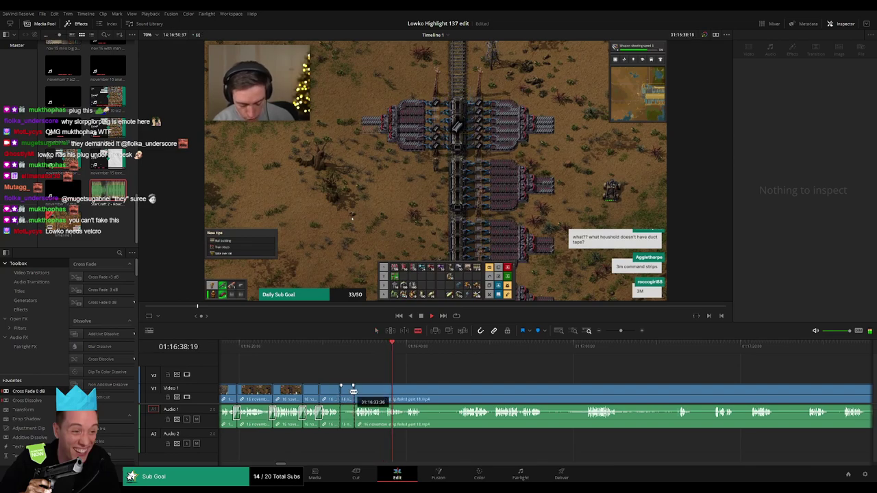
key("a")
left_click(349, 390)
key("Delete")
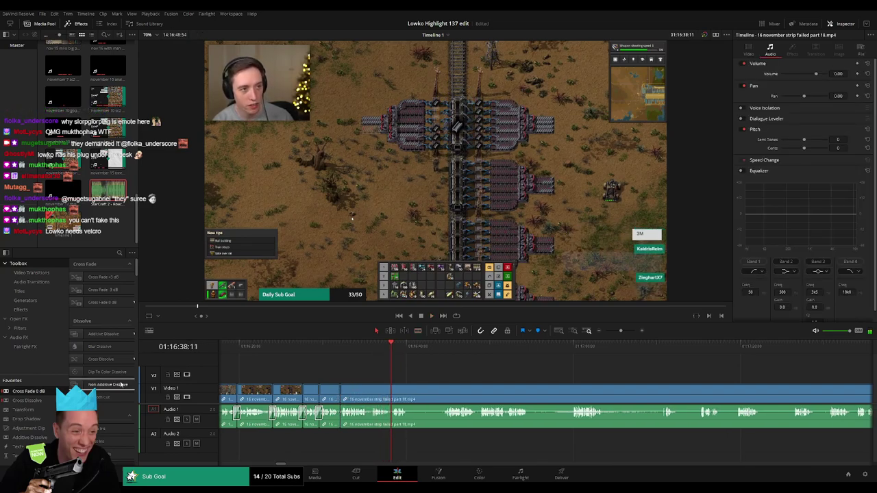
left_click_drag(341, 418, 341, 419)
- Ripple delete the pause in part 18 between about 01:16:40:10 and 01:16:44:30
scroll(425, 381, "right", 2)
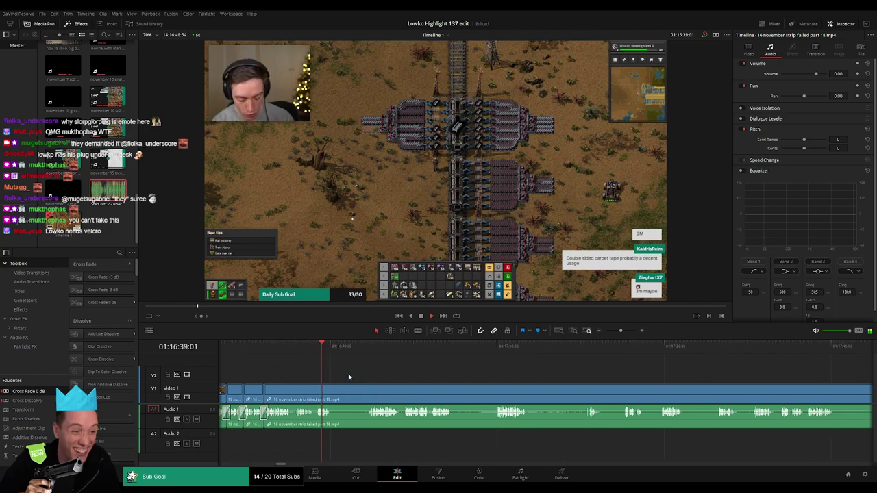
key("b")
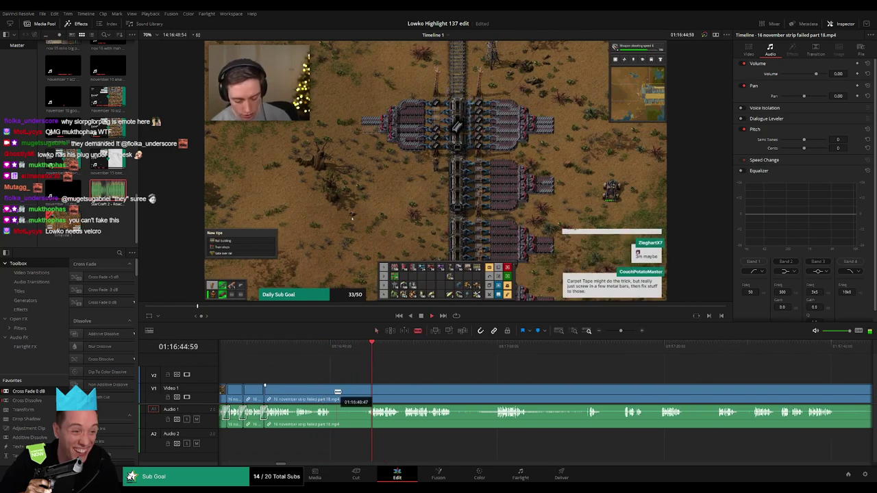
left_click(333, 391)
left_click_drag(371, 390, 356, 398)
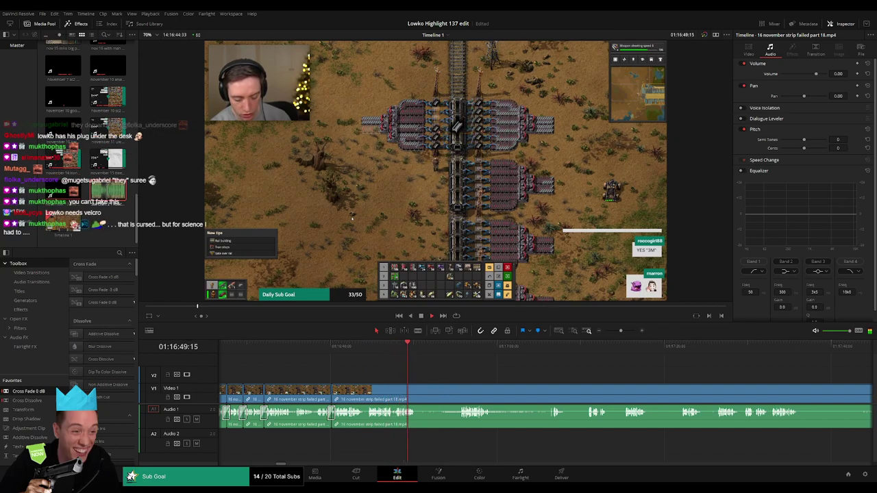
- Ripple delete the pause in part 18 from about 01:16:50:20 to 01:16:55:45 and cross-fade the audio cut it leaves
left_click_drag(450, 379, 350, 377)
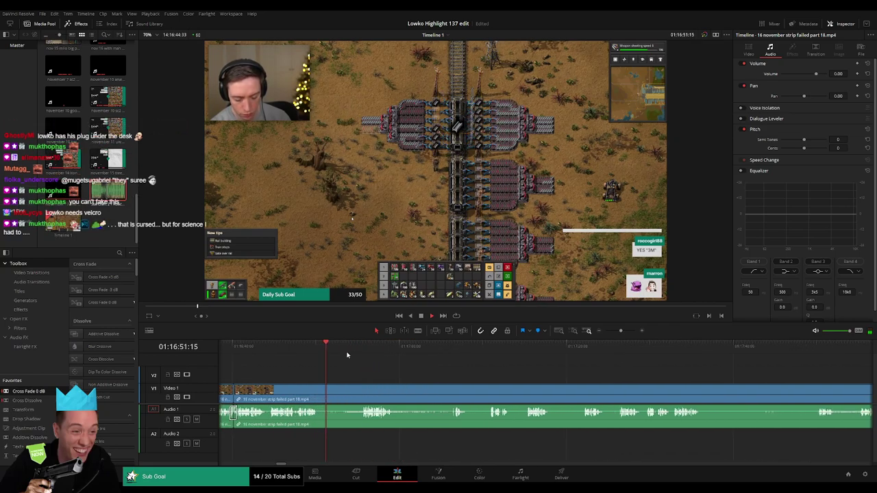
left_click(360, 349)
key("b")
left_click(318, 391)
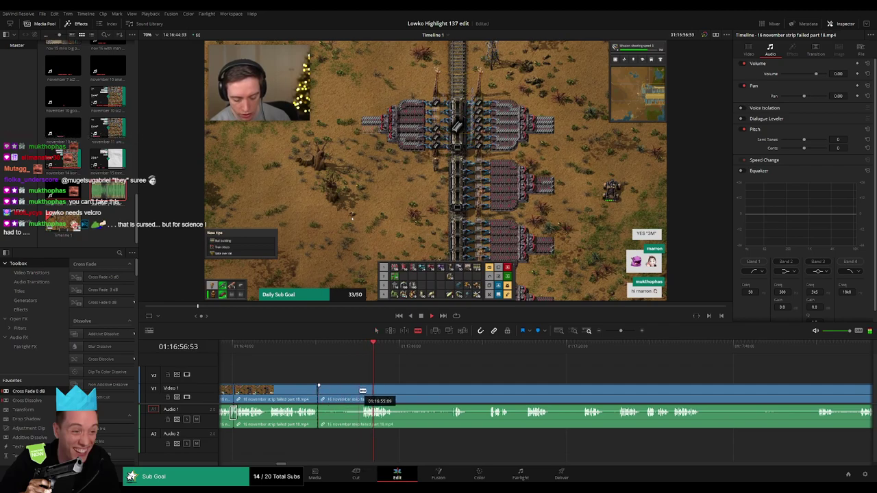
left_click(363, 390)
left_click(351, 392)
key("Delete")
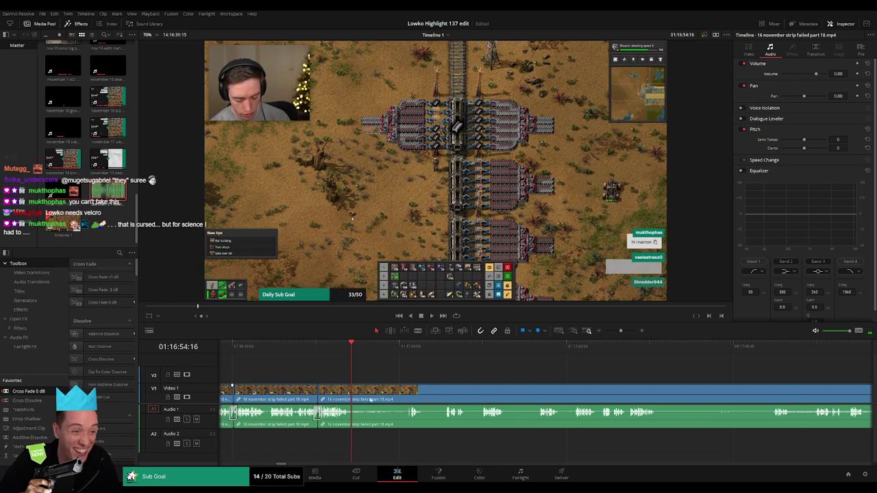
left_click(332, 348)
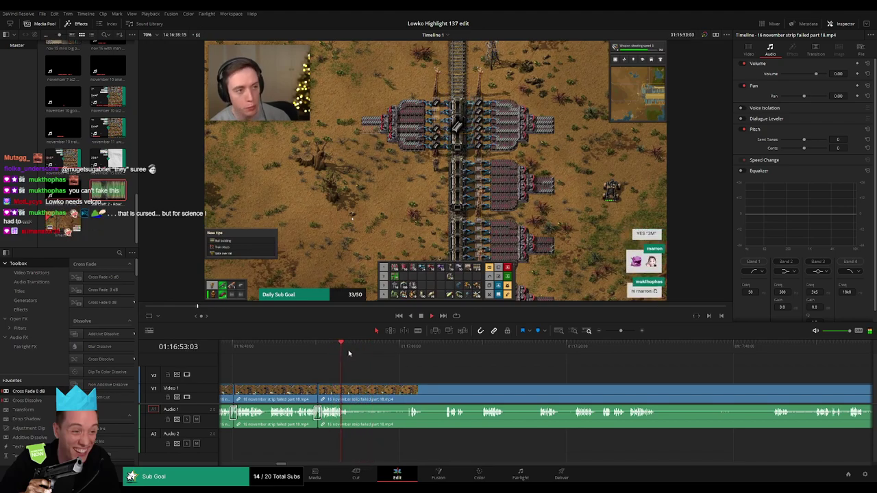
- Ripple delete the unneeded section from about 01:16:54:00 to 01:17:09:50 and add a Cross Fade 0 dB to its audio cut
left_click_drag(388, 353, 407, 352)
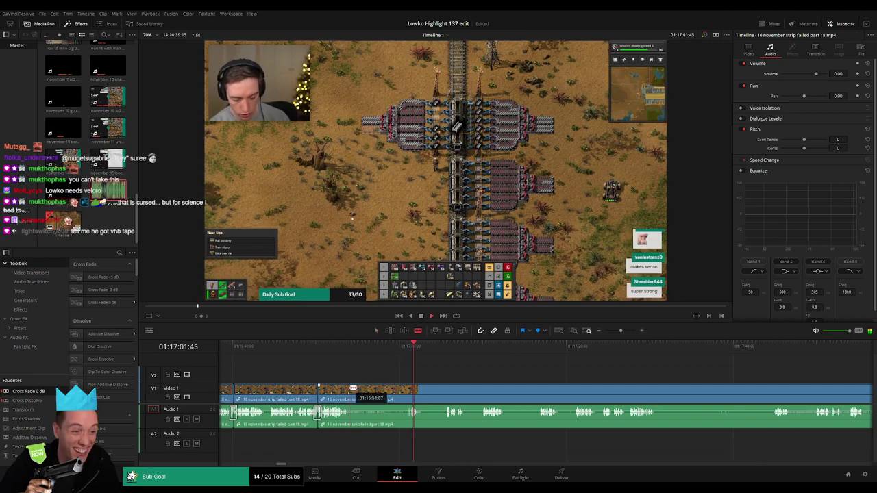
left_click_drag(354, 389, 402, 387)
left_click_drag(441, 351, 443, 348)
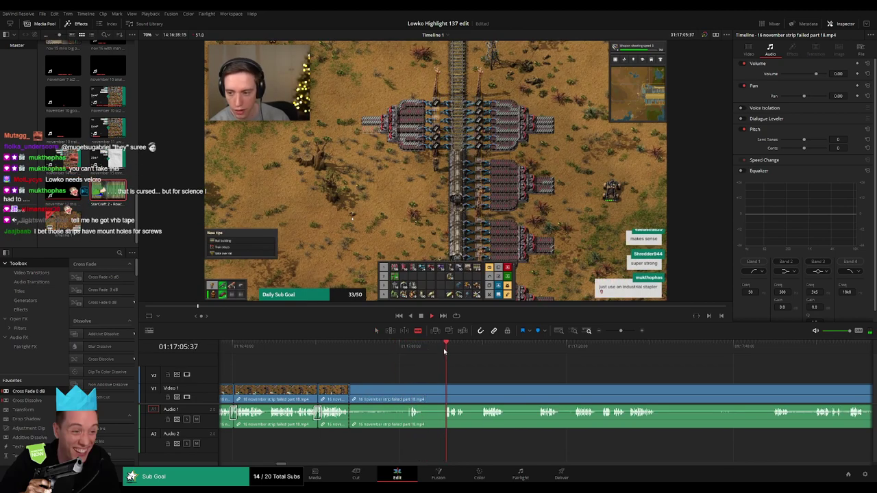
scroll(418, 375, "right", 3)
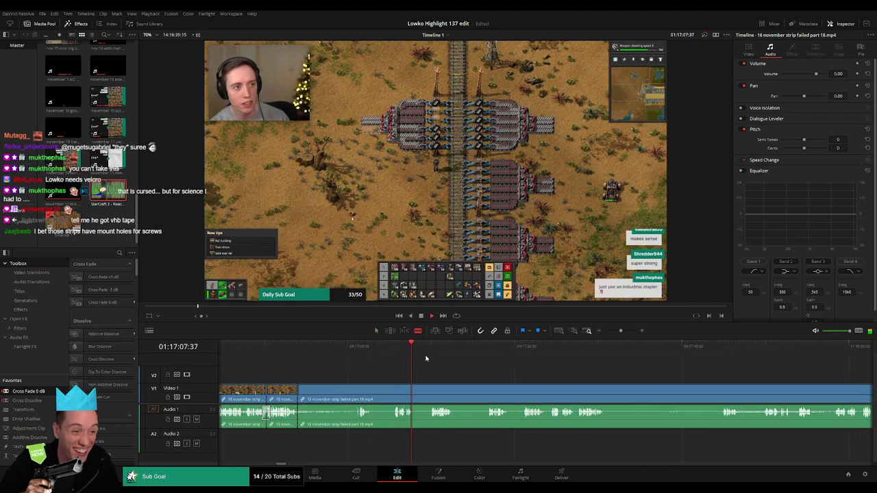
left_click_drag(431, 351, 434, 349)
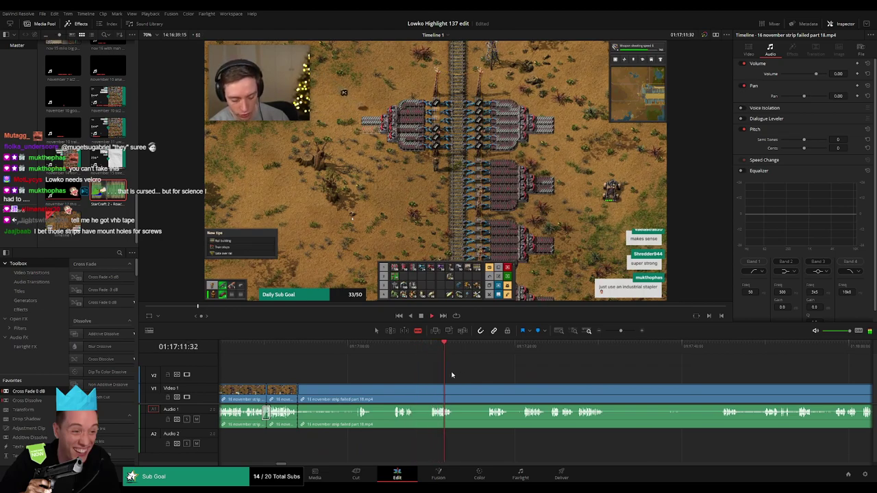
left_click(432, 389)
key("a")
left_click(402, 391)
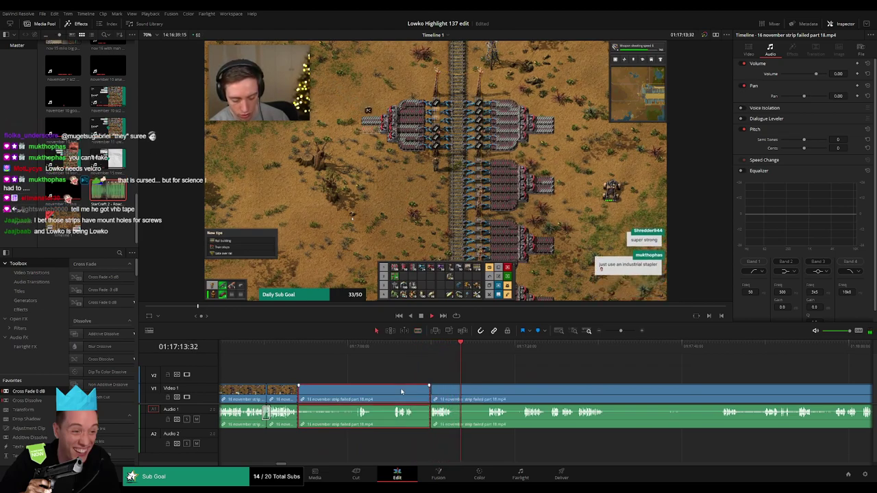
key("Delete")
left_click_drag(402, 391, 389, 385)
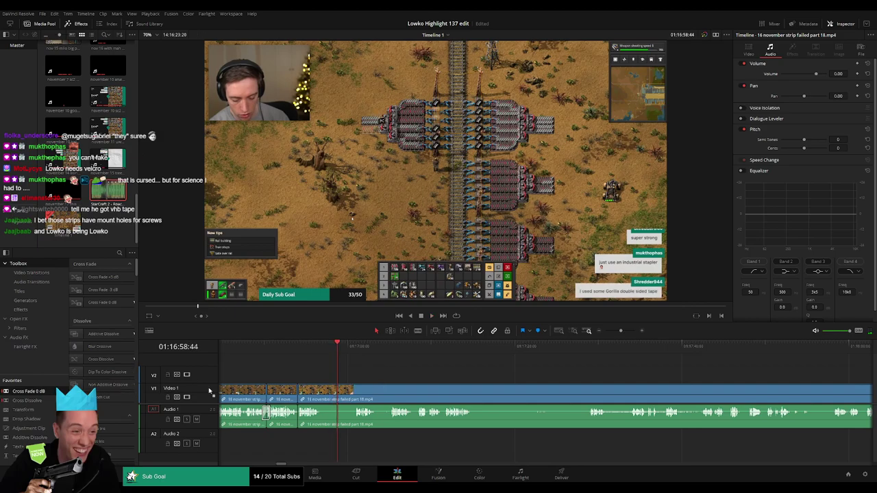
- Ripple delete the pause from about 01:16:56:40 to 01:17:00:50, cross-fade the audio cut and play it back
left_click(323, 393)
left_click(355, 348)
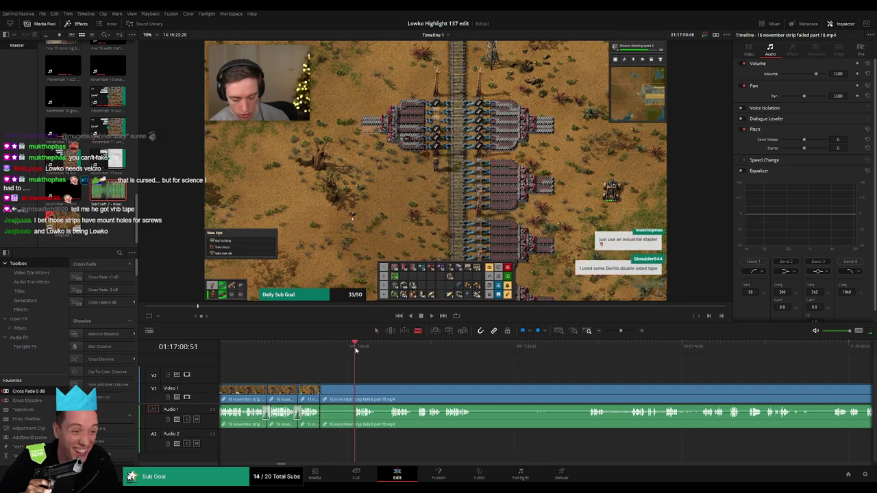
left_click(356, 389)
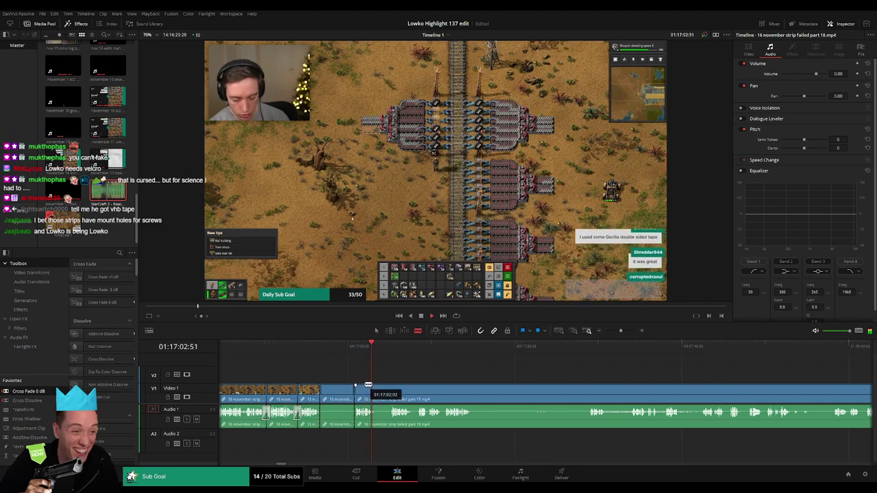
key("a")
left_click(342, 396)
key("Delete")
left_click_drag(341, 395, 333, 395)
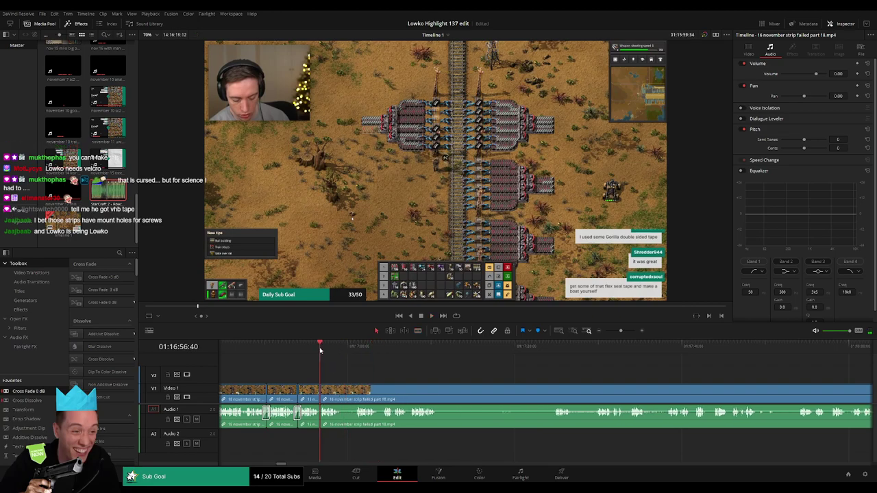
key("space")
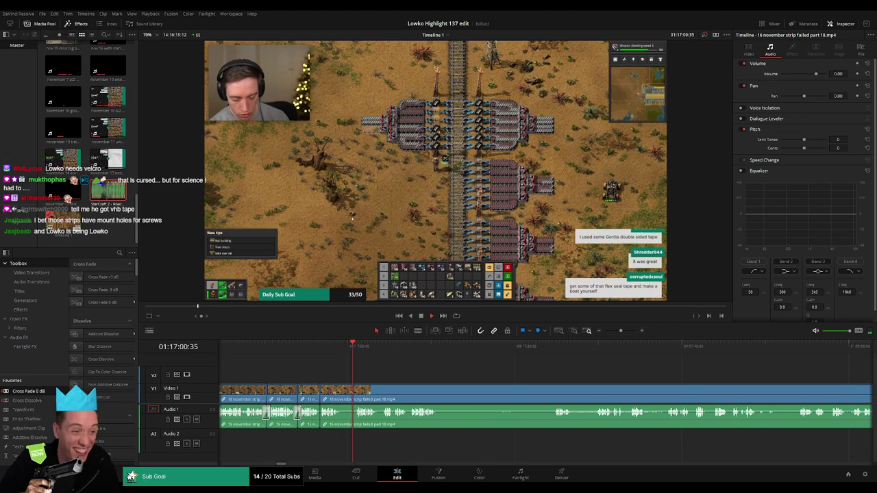
left_click(321, 346)
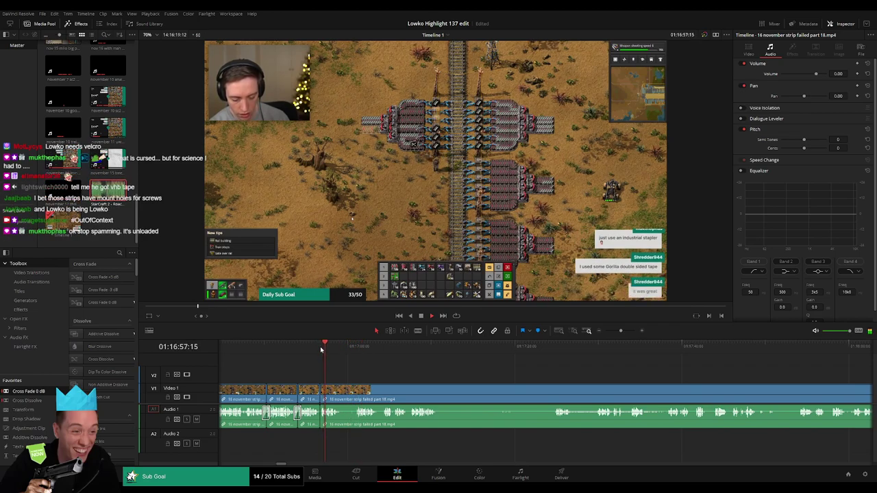
left_click(320, 346)
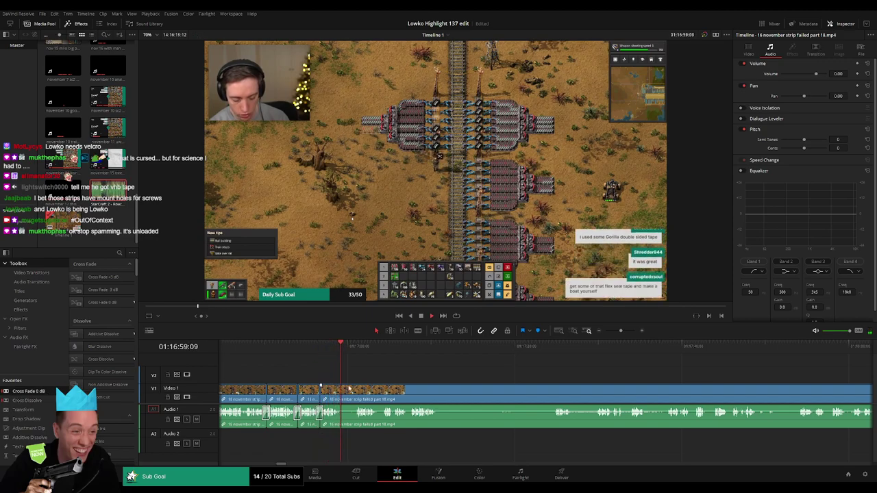
- Ripple delete the short pause from about 01:16:59:10 to 01:17:00:55 and cross-fade the audio cut there
left_click_drag(344, 396, 355, 394)
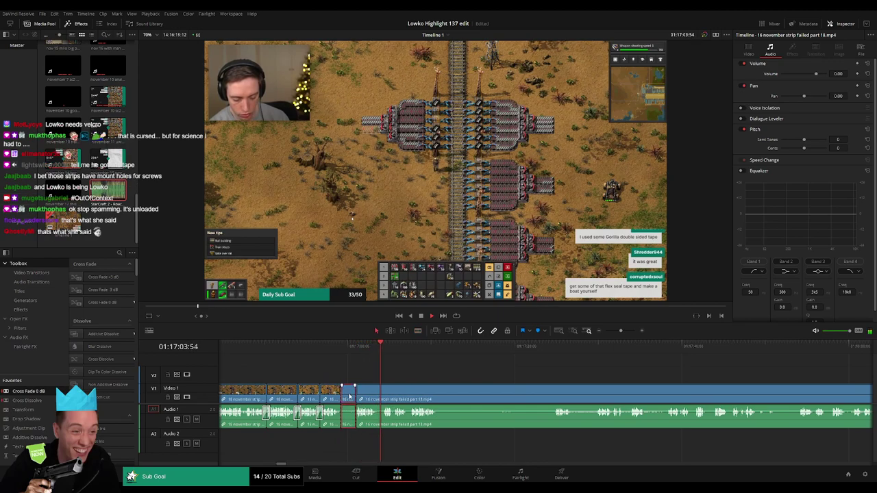
key("Delete")
left_click(341, 348)
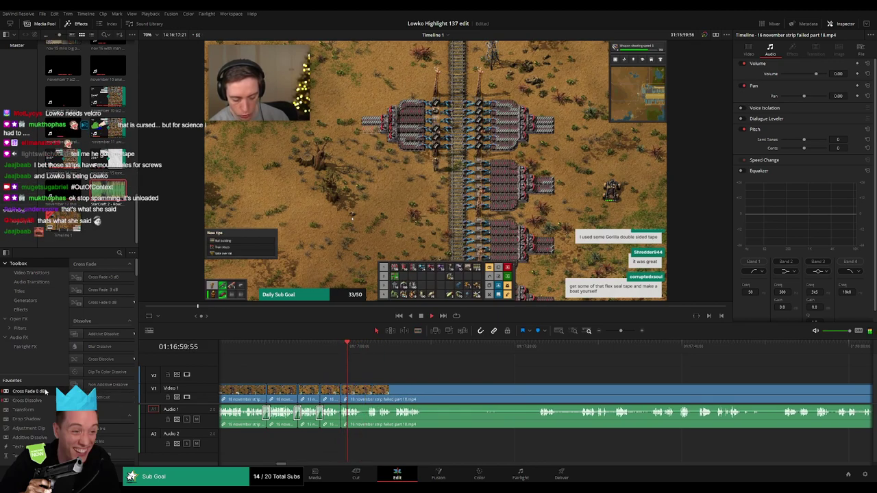
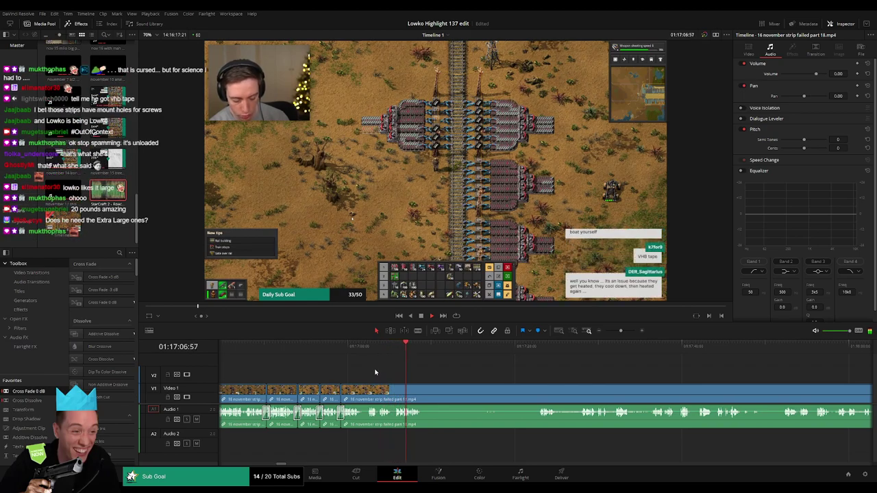
- Ripple delete the brief gap in speech from about 01:17:01:45 to 01:17:02:25 and cross-fade its audio cut
key("b")
left_click(362, 389)
left_click(368, 388)
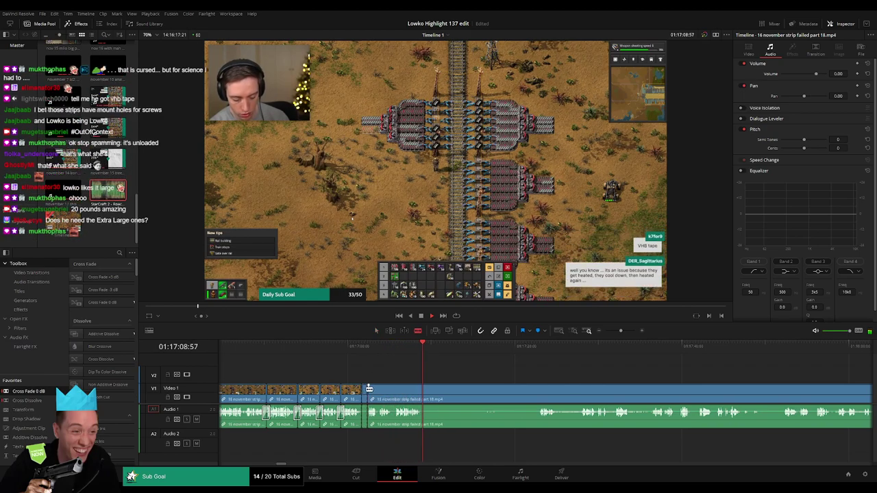
key("a")
left_click(365, 392)
left_click_drag(364, 389, 364, 391)
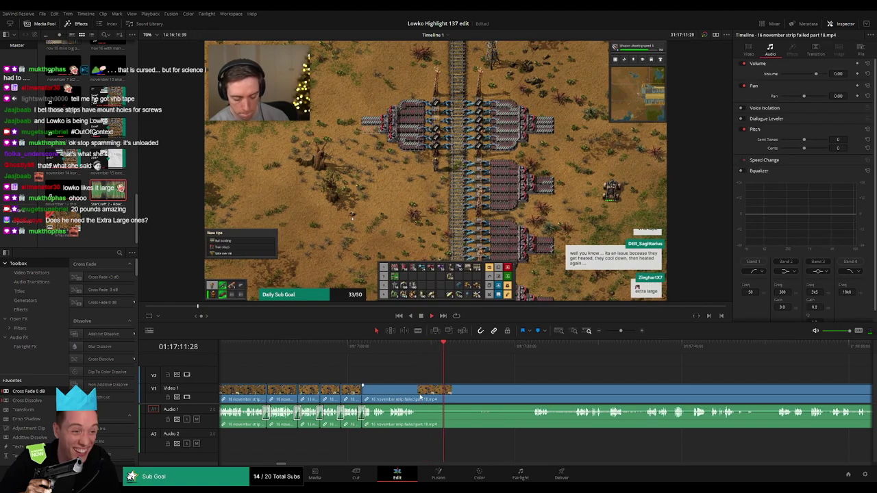
- Ripple delete two part 18 sections, from about 01:17:08:25 to 01:17:22:10 and from about 01:17:24:15 to 01:17:27:25
left_click(418, 395)
left_click(530, 348)
left_click_drag(559, 370, 423, 376)
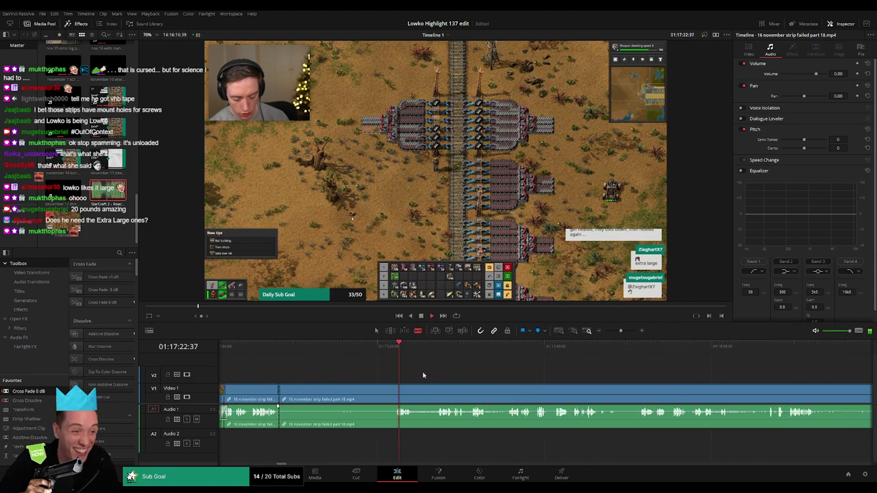
left_click(397, 393)
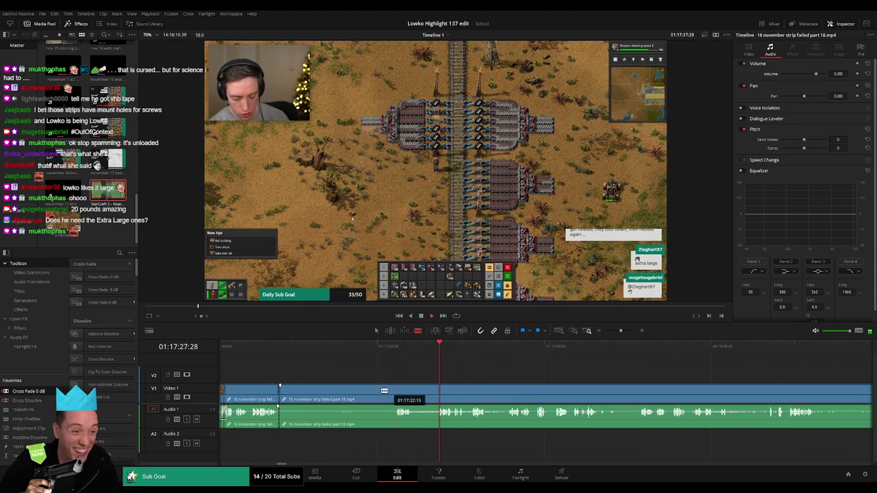
left_click_drag(398, 389, 428, 392)
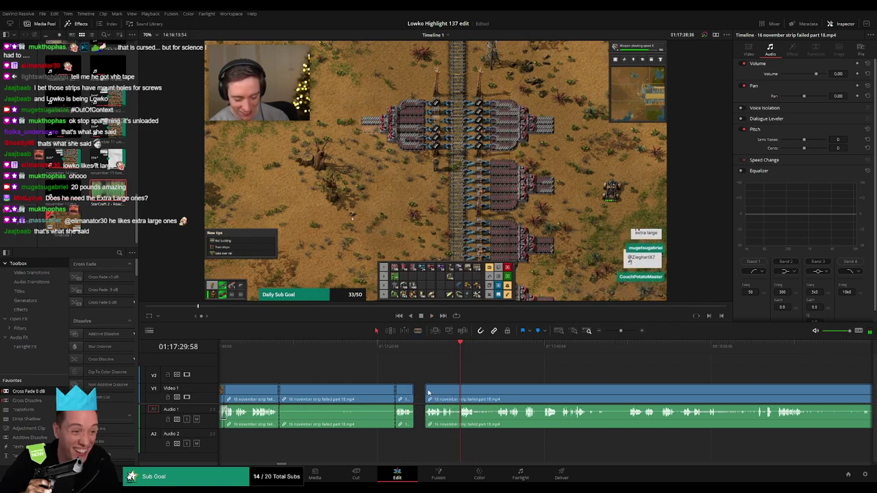
left_click(349, 393)
key("Delete")
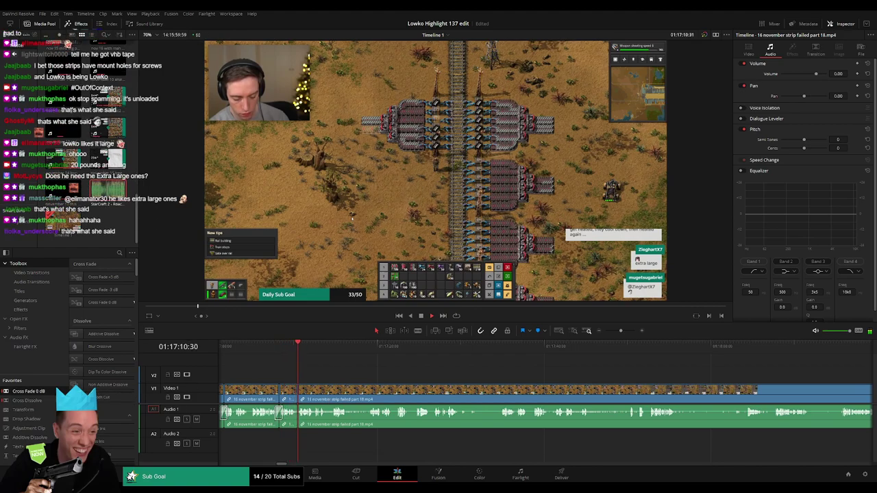
- Cross-fade the audio cuts at about 01:17:08:25 and 01:17:10:30 and replay the second one
left_click(297, 415)
key("shift+t")
scroll(342, 379, "right", 2)
left_click(280, 351)
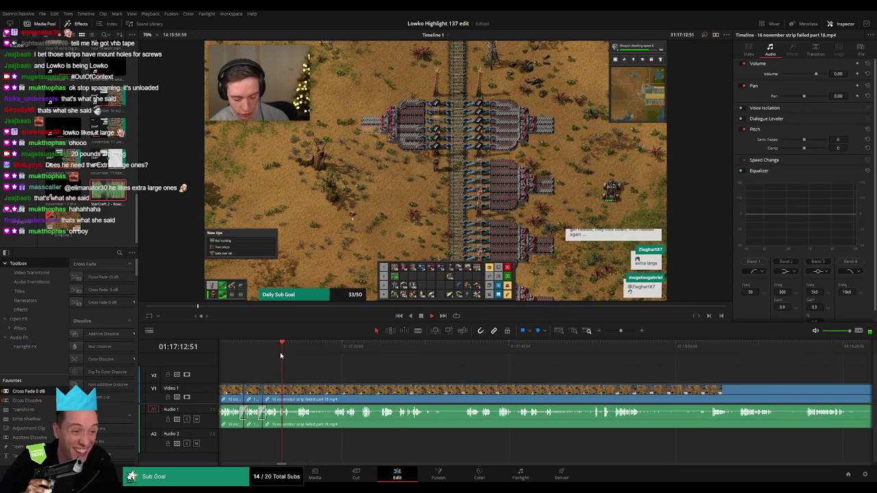
left_click(263, 350)
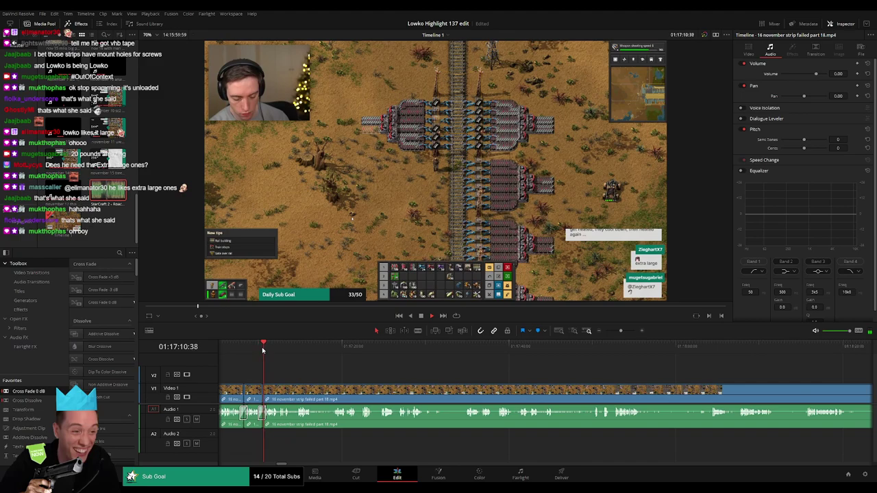
- Ripple delete the pause from about 01:17:16:20 to 01:17:19:05 and add a cross fade to the audio cut it leaves
left_click_drag(621, 331, 624, 332)
scroll(613, 395, "right", 5)
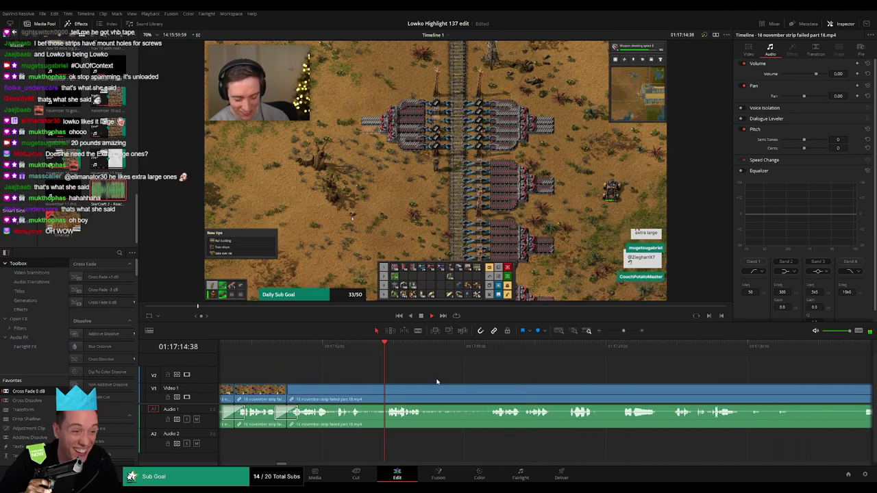
key("b")
left_click(373, 390)
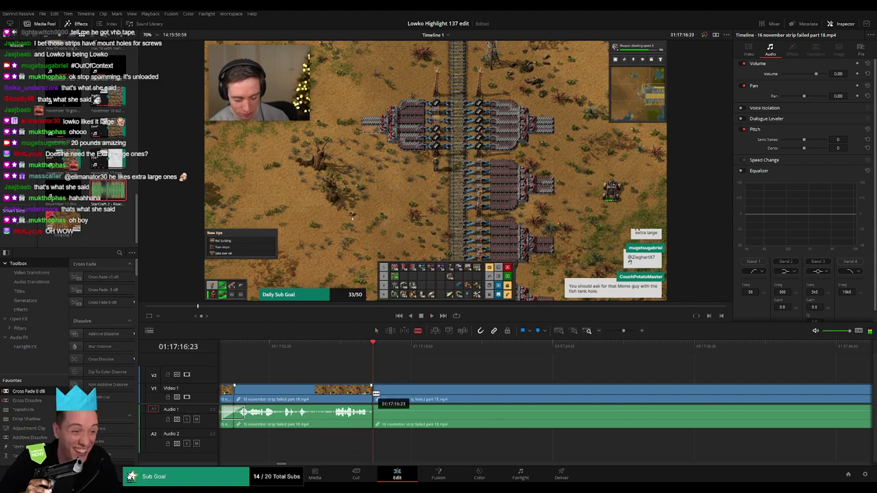
left_click(438, 390)
key("a")
left_click(398, 392)
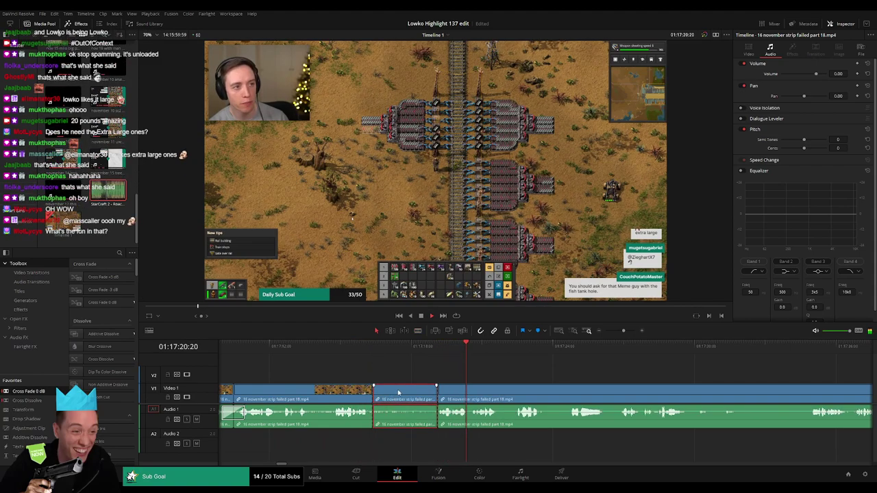
key("Delete")
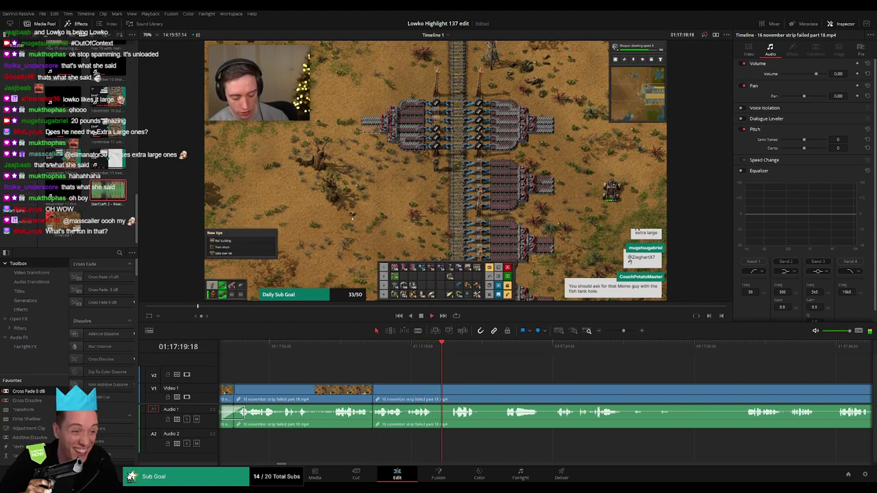
left_click_drag(376, 427, 374, 423)
key("space")
- Play on through the part 18 clip and split it at about 01:17:27, at the end of the talking
left_click_drag(509, 386, 409, 379)
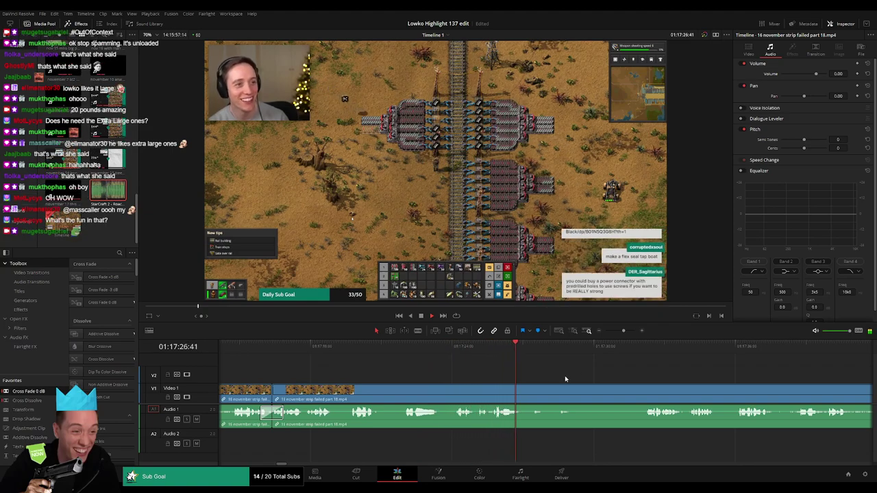
left_click(631, 361)
left_click(526, 394)
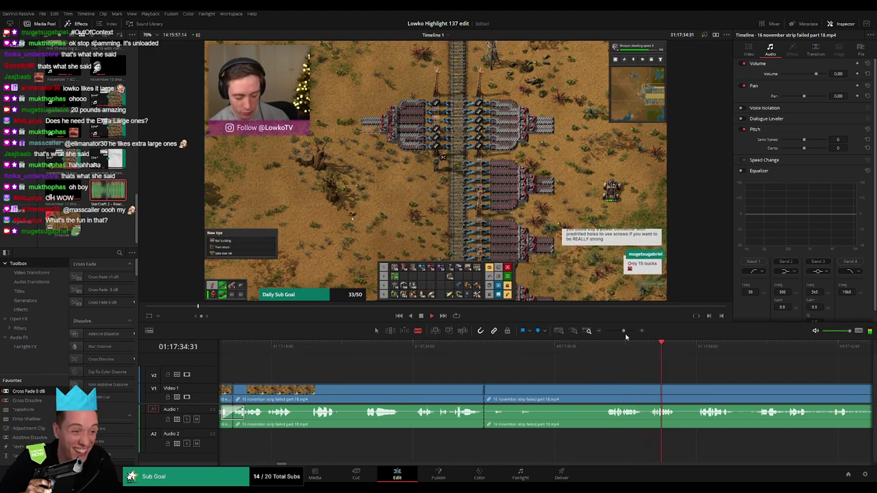
- Skim the part 18 footage from about 01:17:34 to 01:22:00 for the next section worth keeping
left_click_drag(624, 331, 621, 332)
left_click_drag(581, 378, 490, 371)
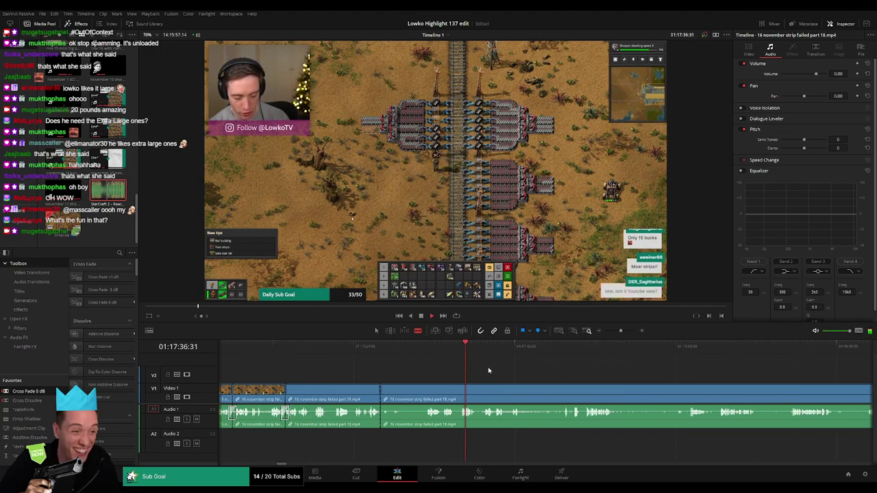
left_click(485, 354)
left_click(562, 352)
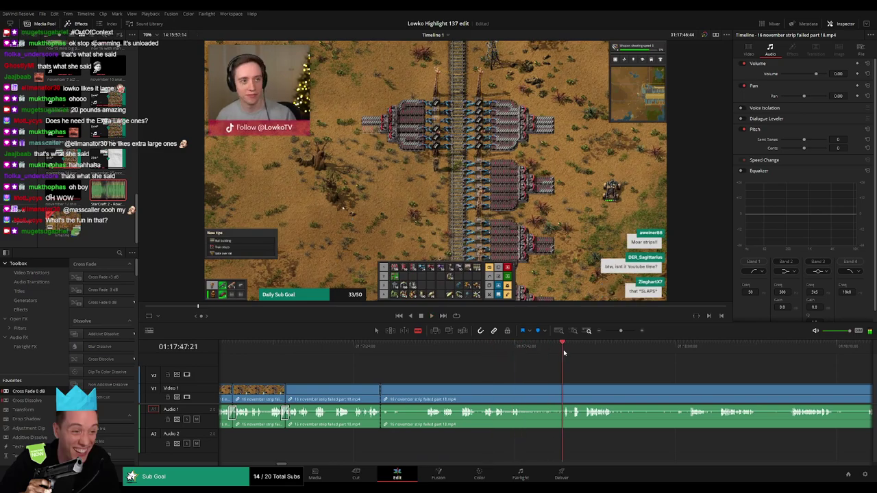
left_click_drag(590, 378, 478, 368)
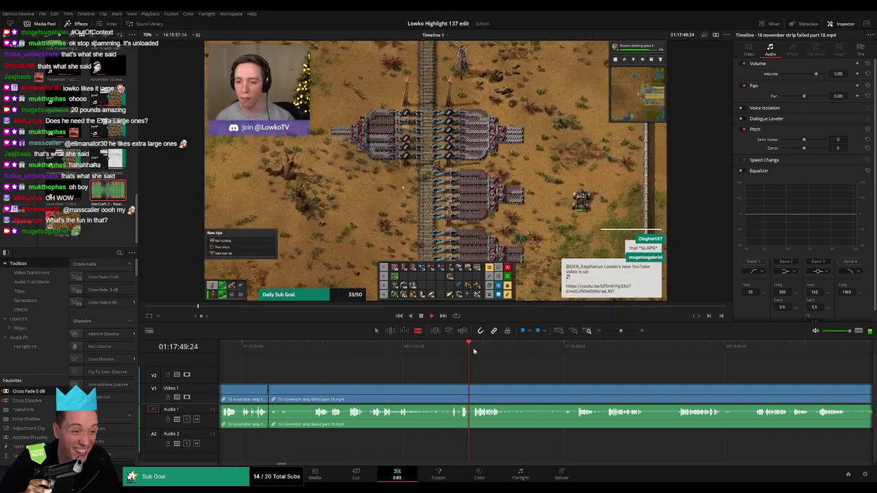
mouse_move(620, 332)
left_mouse_down()
mouse_move(605, 333)
mouse_move(620, 333)
left_mouse_up()
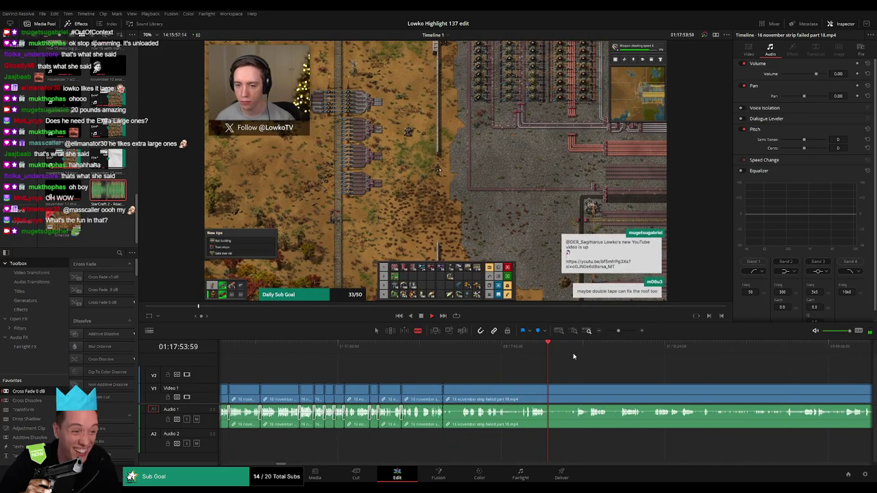
left_click(575, 354)
left_click_drag(612, 392, 440, 385)
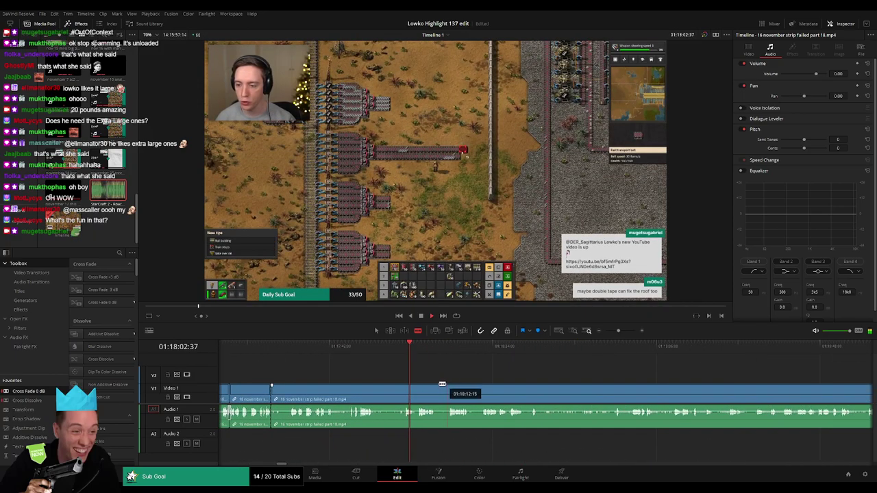
left_click_drag(422, 354, 377, 364)
left_click(408, 348)
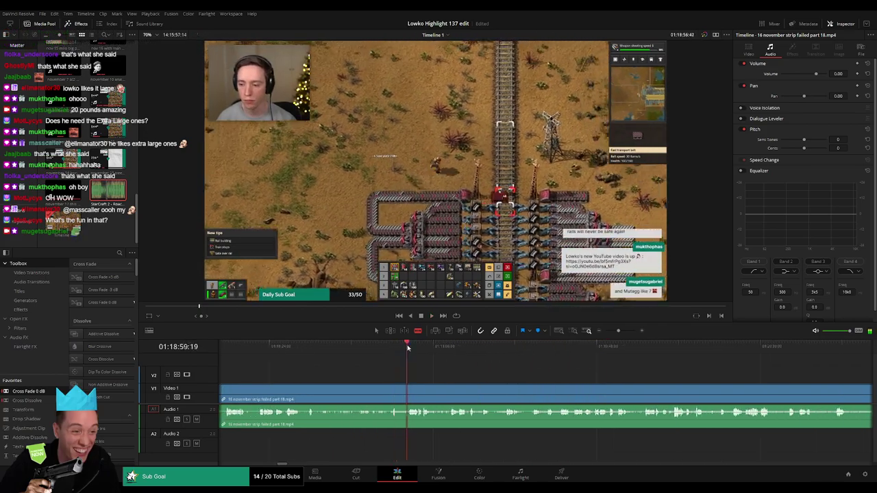
key("space")
left_click_drag(620, 331, 617, 332)
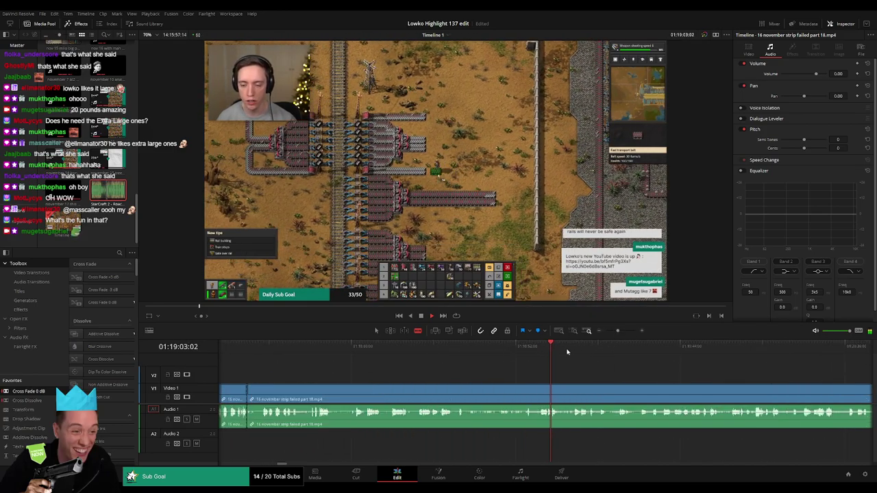
left_click(572, 348)
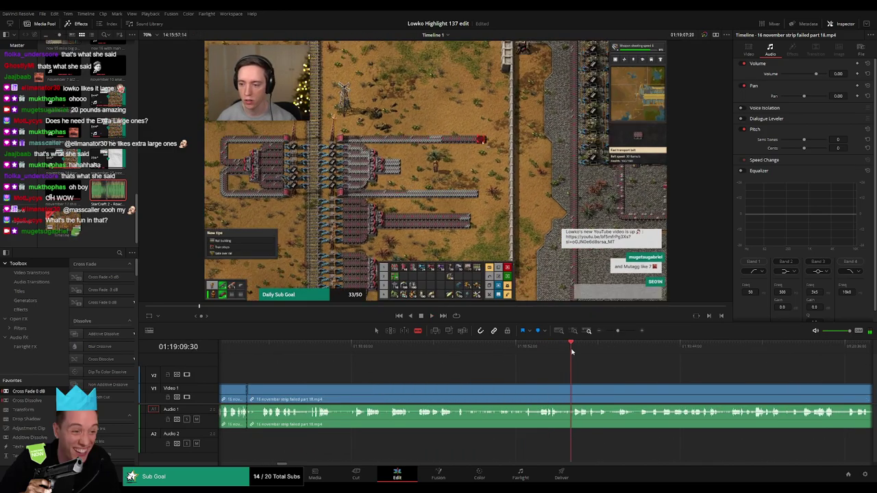
left_click_drag(583, 350, 766, 351)
left_click_drag(808, 371, 461, 368)
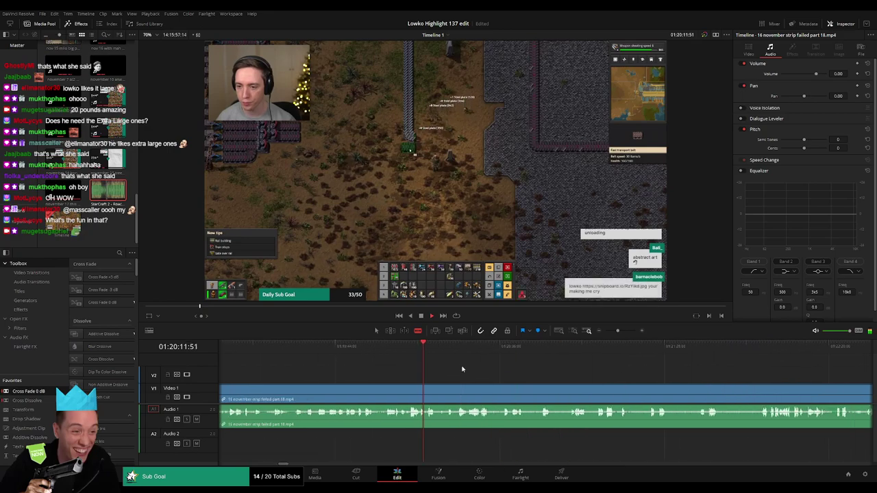
left_click_drag(645, 360, 409, 356)
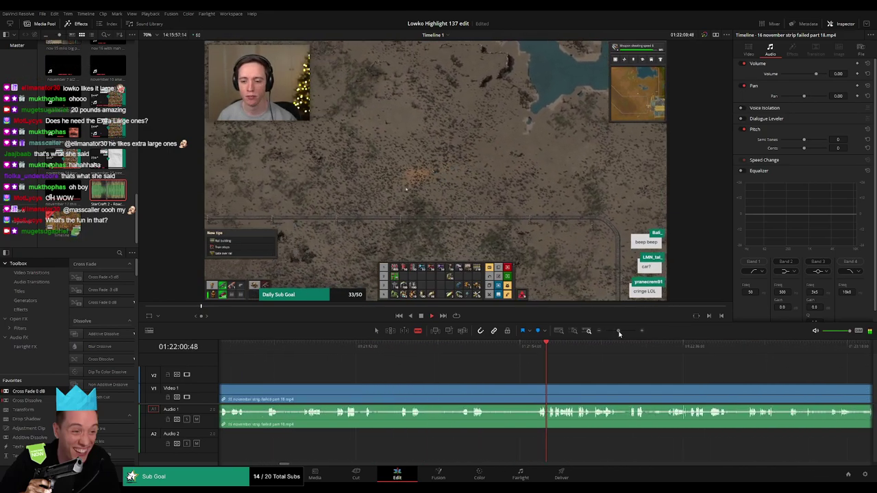
- Replay the speech around 01:21:43 to 01:22:12, split part 18 at 01:21:58:41 and ripple delete the section back to about 01:17:27
left_click(470, 349)
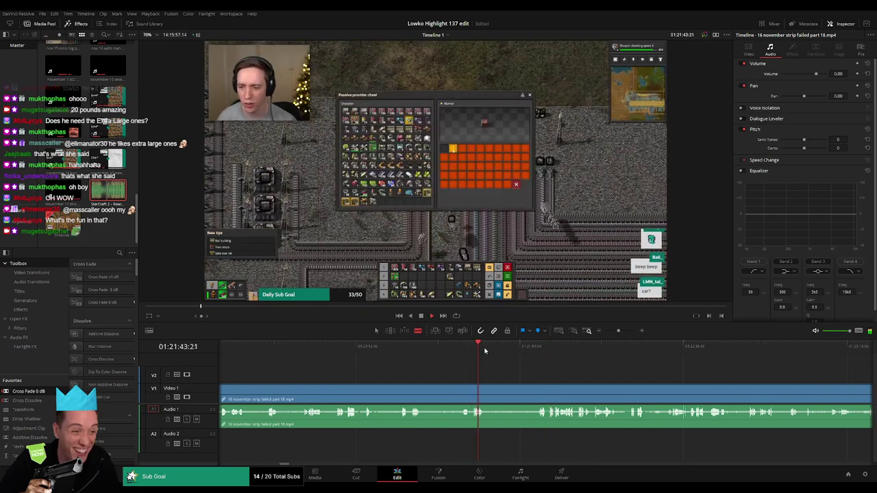
left_click_drag(536, 350, 377, 371)
left_click(381, 350)
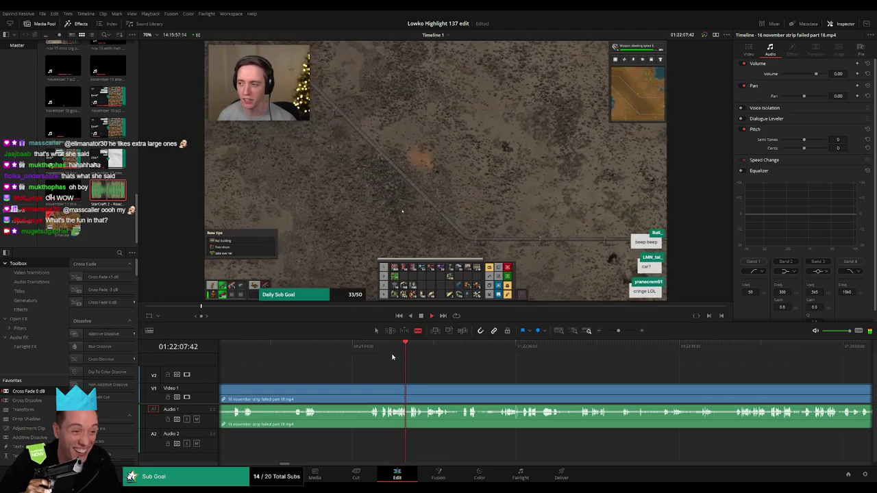
left_click(410, 347)
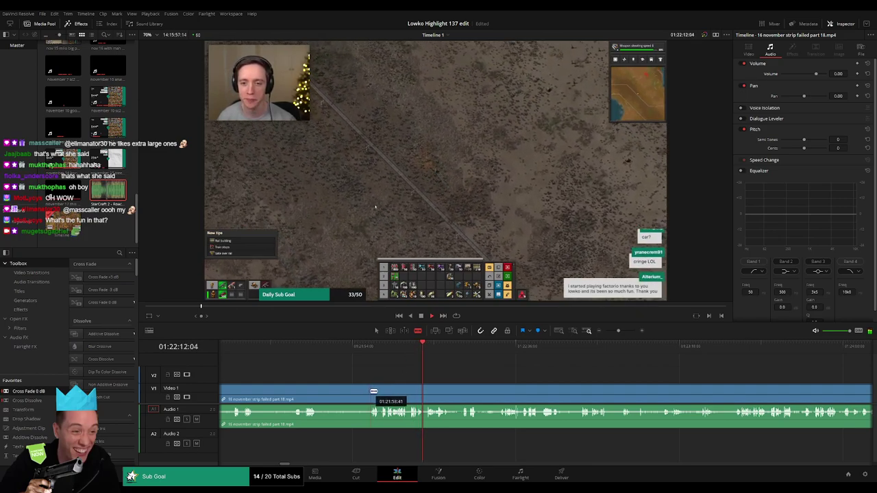
left_click(370, 389)
key("a")
left_click(351, 395)
key("Delete")
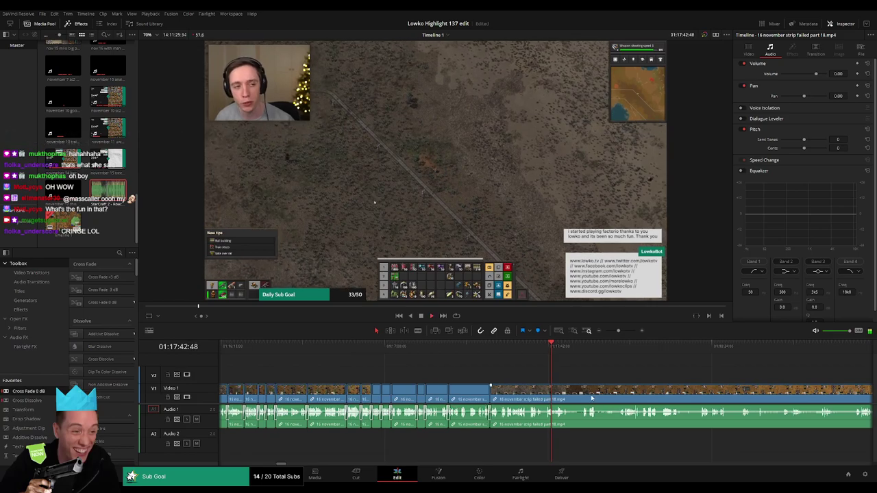
- Play the retained part 18 section and split it at 01:17:48:07, where the useful talk ends
left_click_drag(592, 398, 432, 385)
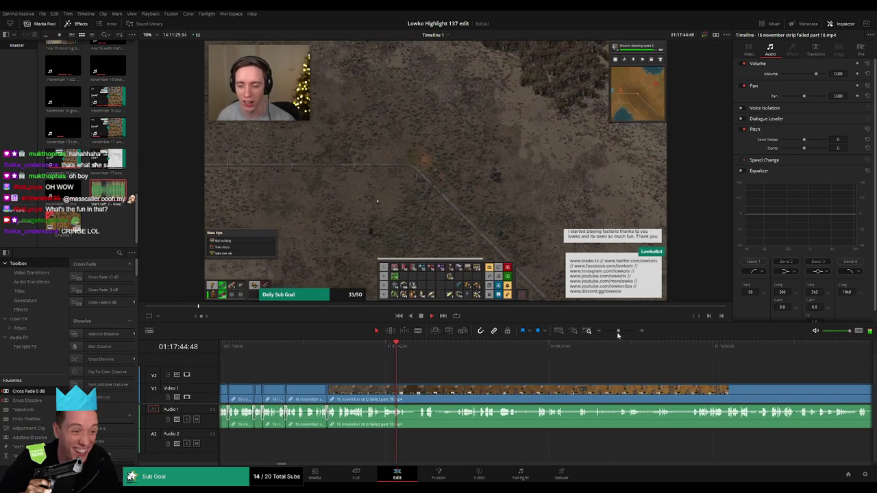
left_click_drag(618, 333, 621, 333)
left_click_drag(532, 391, 426, 385)
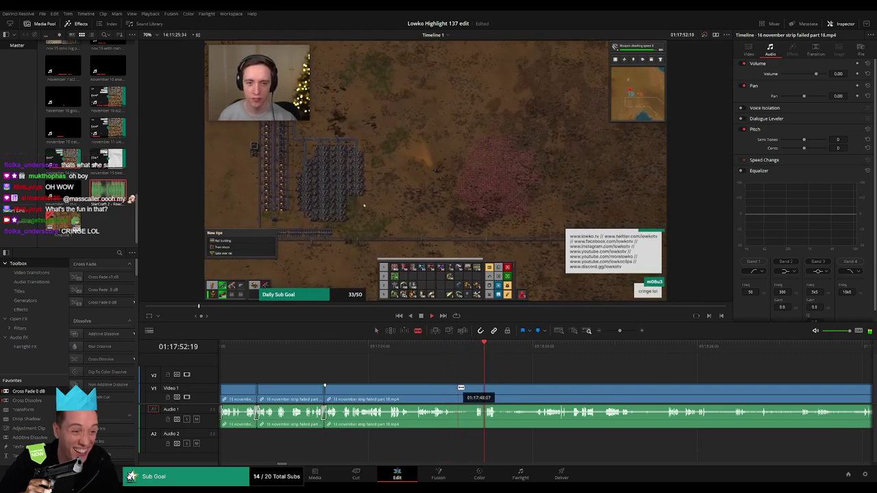
left_click(458, 387)
key("a")
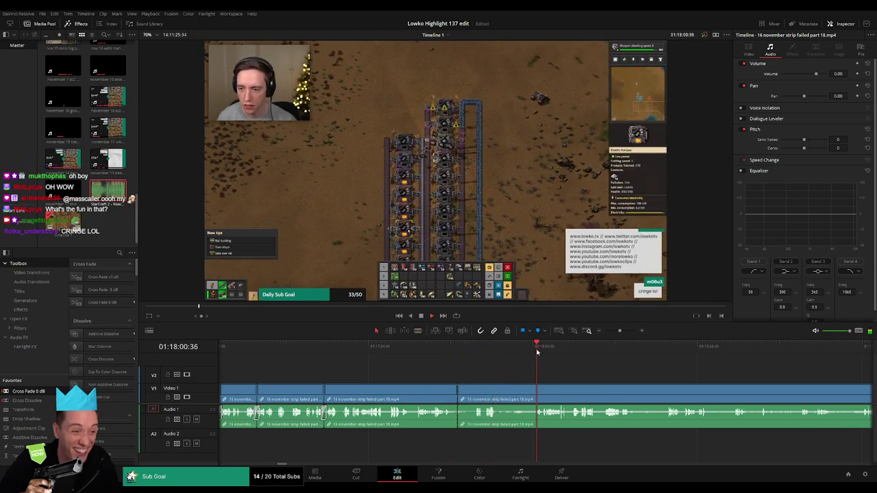
- Skim the remaining part 18 footage and ripple delete it from 01:17:48:07 to the start of the part 19 clip
scroll(480, 370, "right", 4)
left_click(438, 347)
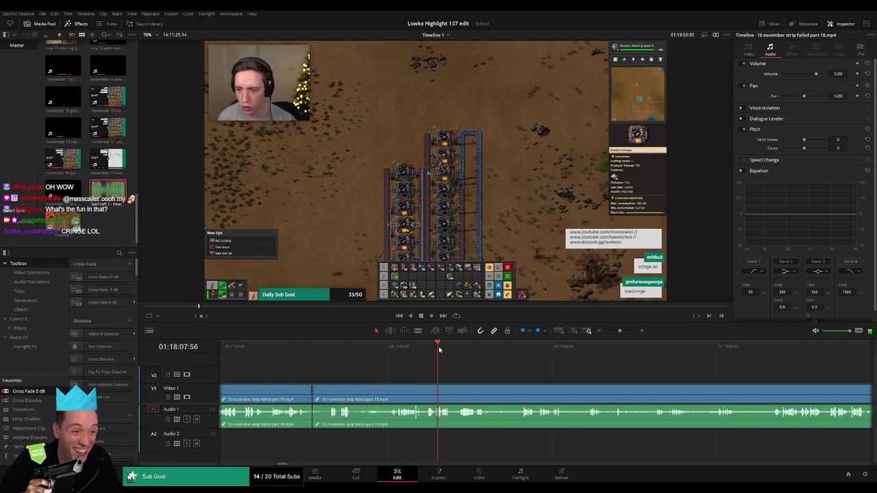
left_click_drag(439, 350, 459, 348)
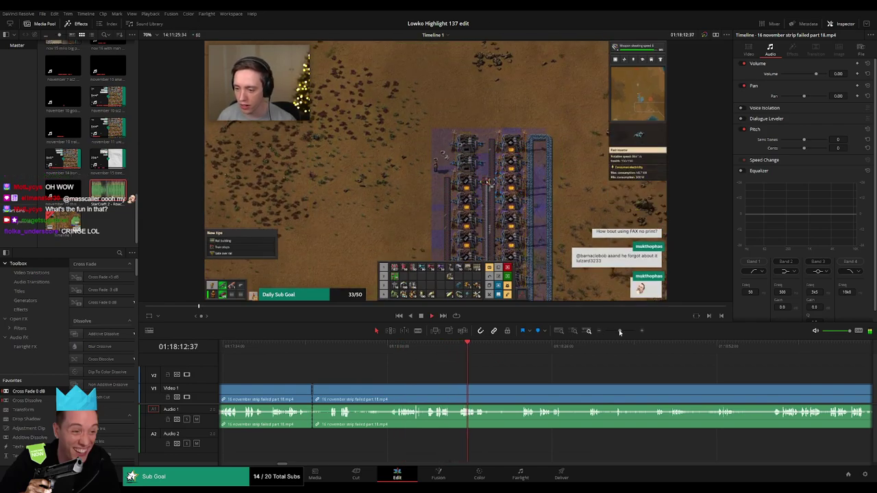
left_click_drag(620, 331, 439, 350)
left_click(464, 353)
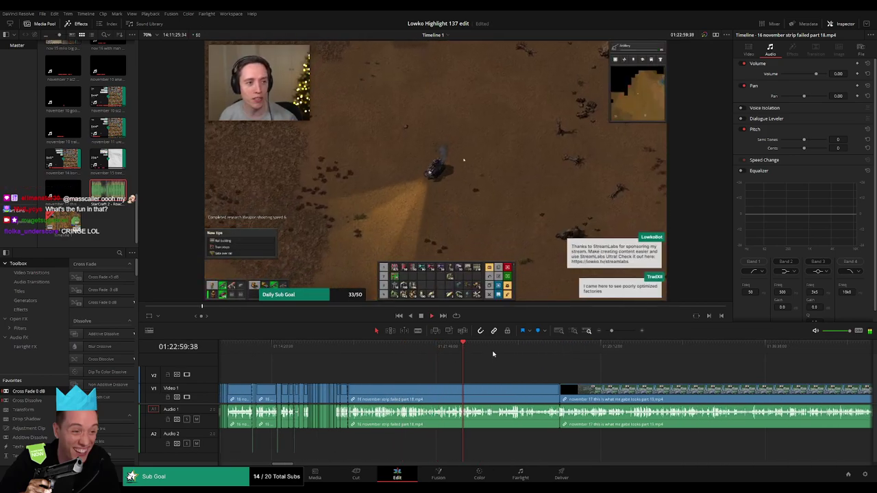
left_click(490, 350)
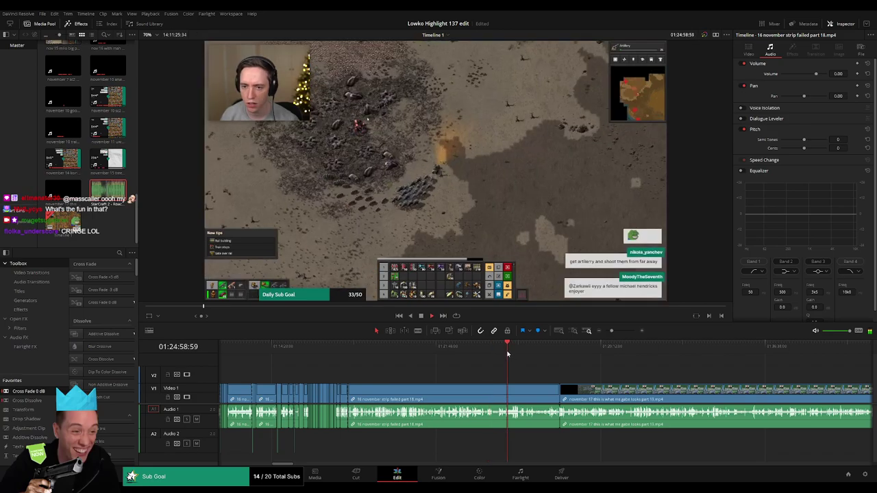
left_click(513, 354)
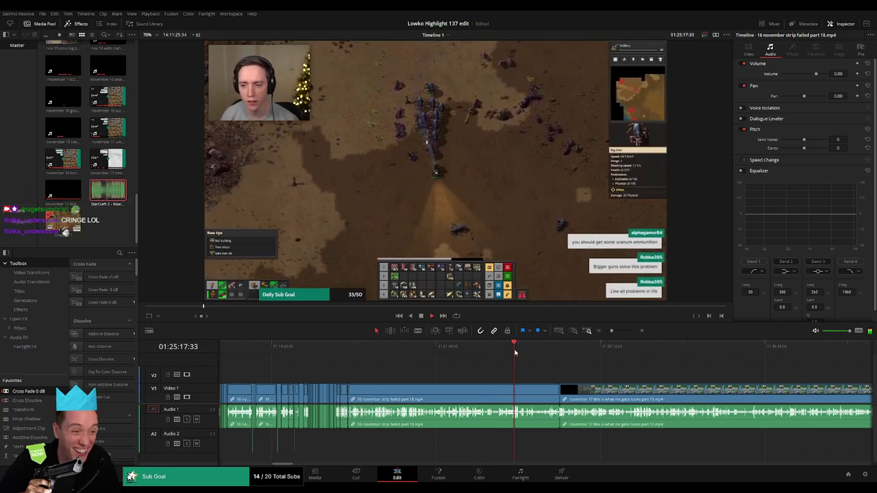
left_click(526, 392)
key("Delete")
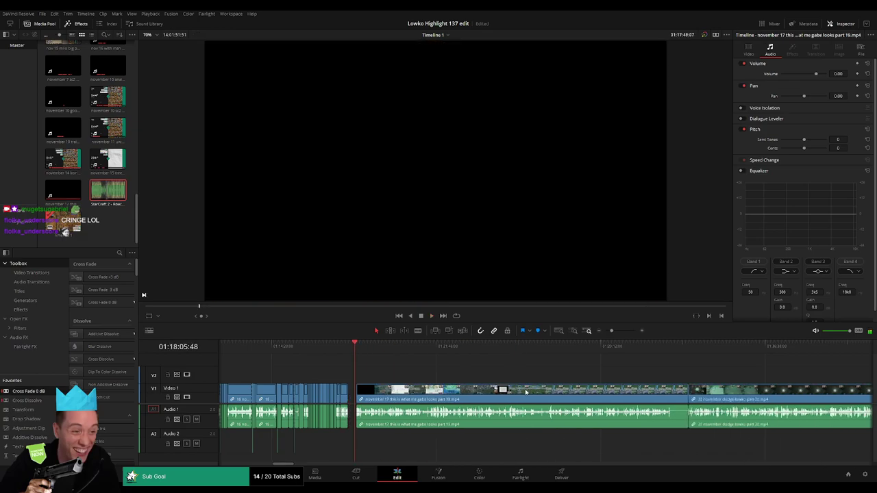
- Skim the start of the november 17 part 19 clip from about 01:18:34 to 01:20:59 for usable moments
left_click(365, 348)
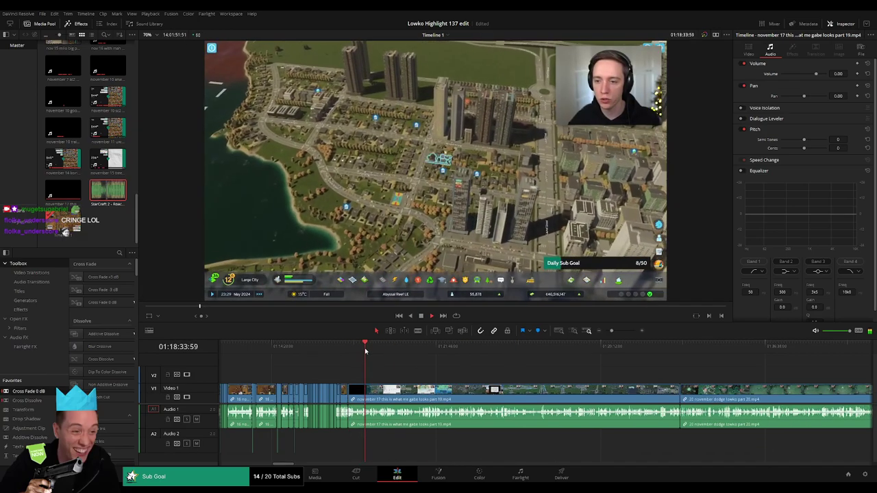
left_click(374, 353)
left_click(390, 353)
left_click(402, 353)
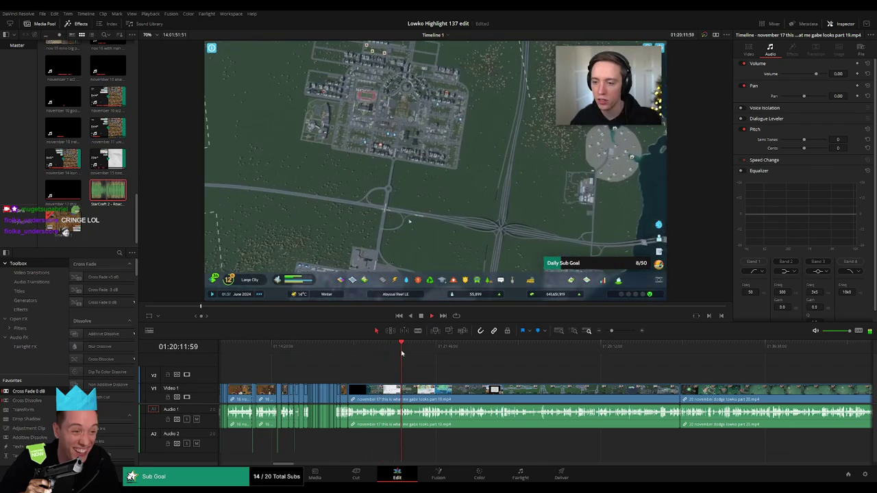
left_click_drag(612, 332, 617, 333)
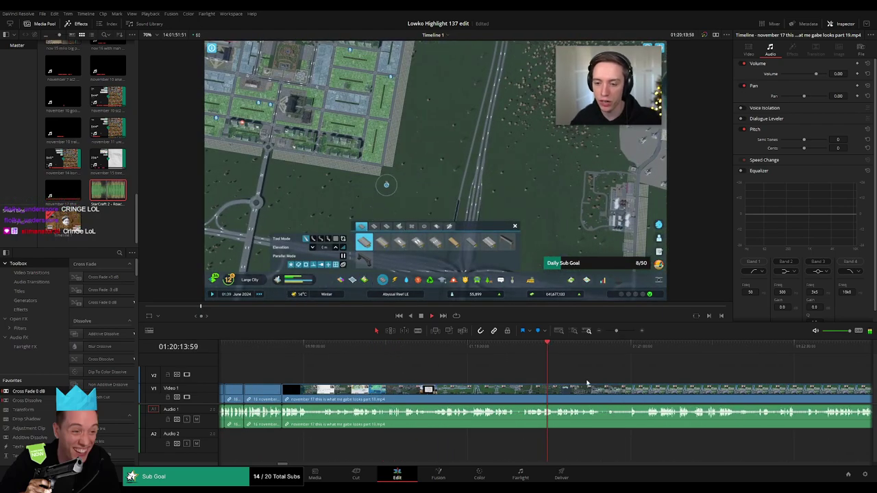
left_click_drag(539, 380, 415, 371)
left_click_drag(501, 349, 505, 349)
key("space")
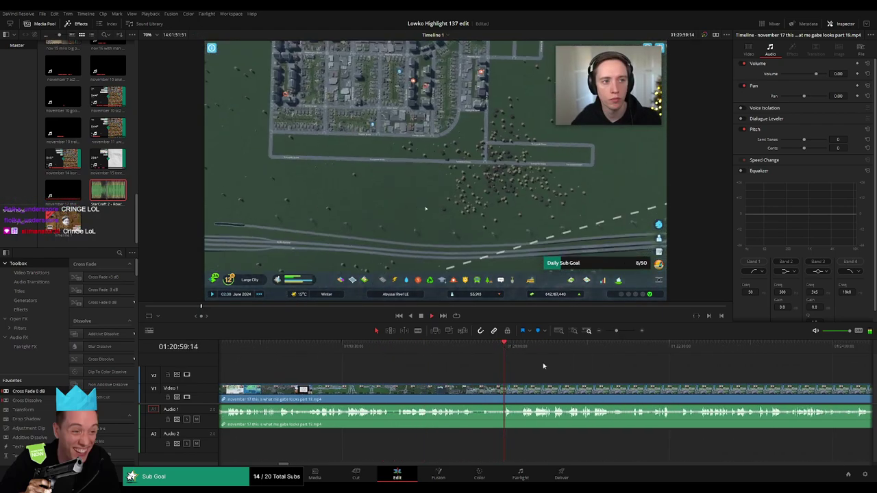
- Skim the november 17 part 19 clip from about 01:20:59 to 01:23:03 for usable moments
left_click_drag(572, 366, 453, 368)
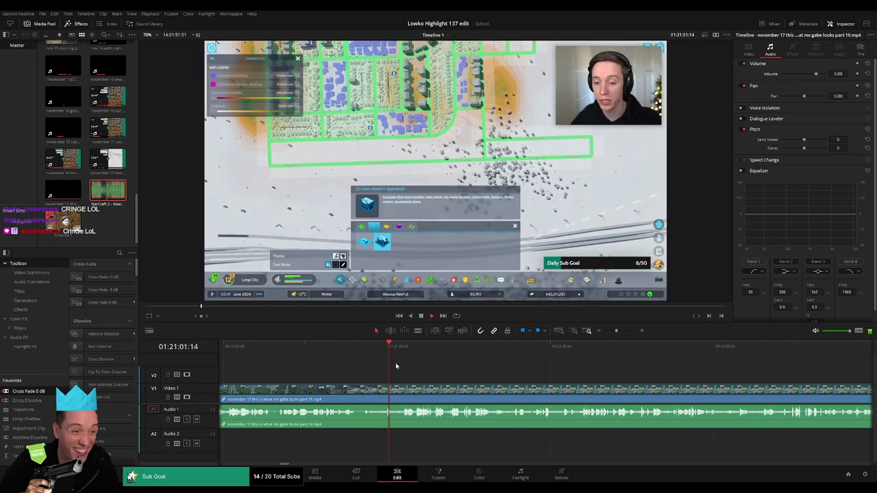
left_click(404, 350)
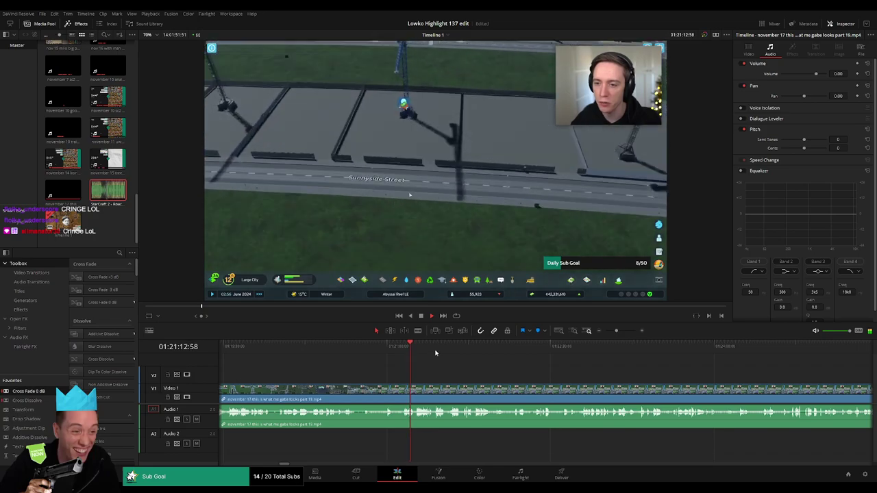
left_click(601, 351)
left_click_drag(667, 382, 443, 373)
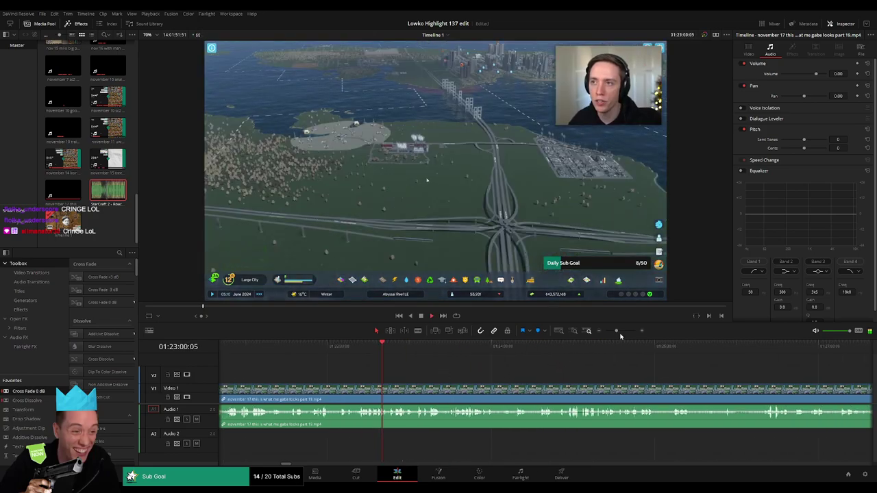
left_click_drag(617, 331, 618, 333)
left_click(531, 353)
left_click(504, 353)
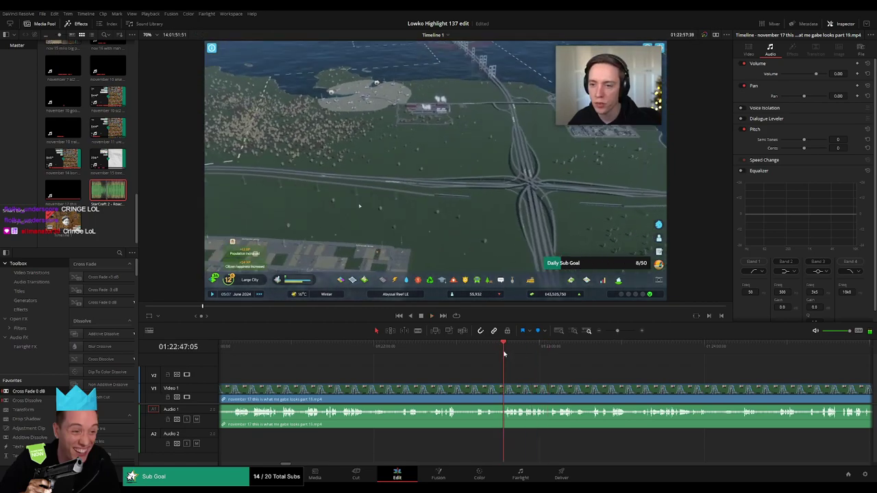
left_click_drag(506, 355, 377, 374)
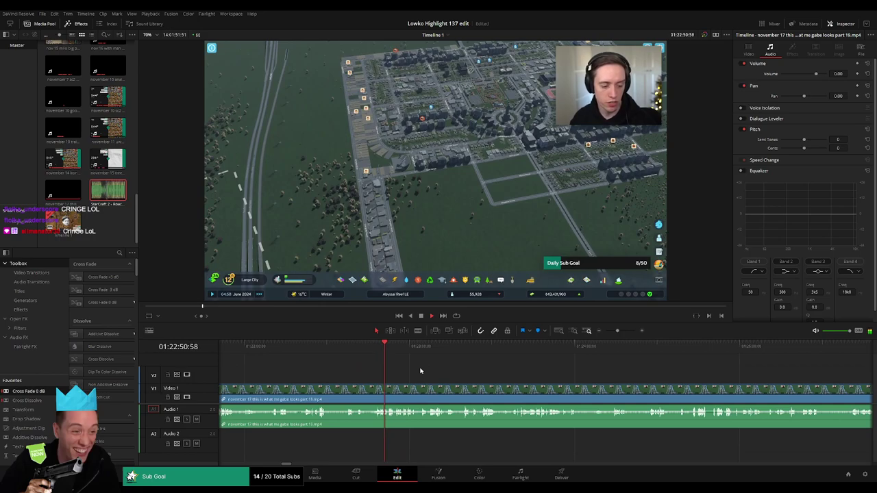
scroll(420, 370, "right", 1)
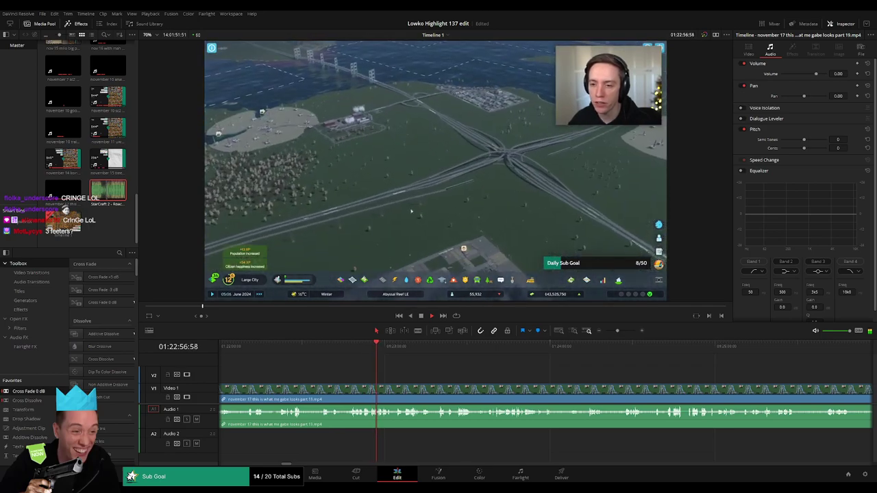
scroll(386, 371, "right", 1)
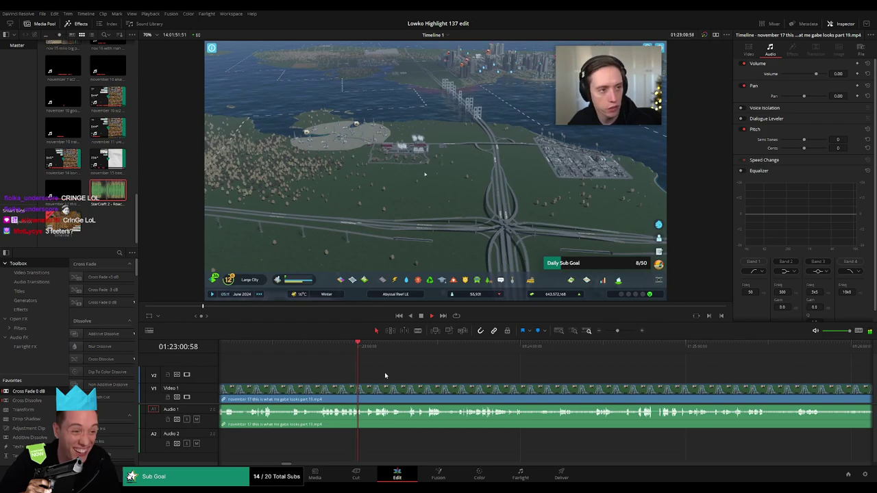
scroll(366, 381, "right", 1)
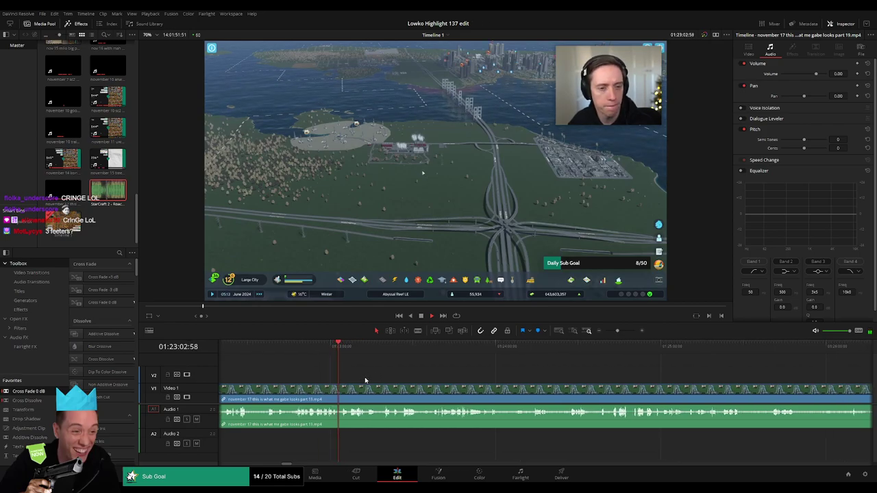
- Play on from 01:23:04, split part 19 at about 01:23:20 and ripple delete its section before the split
left_click(621, 331)
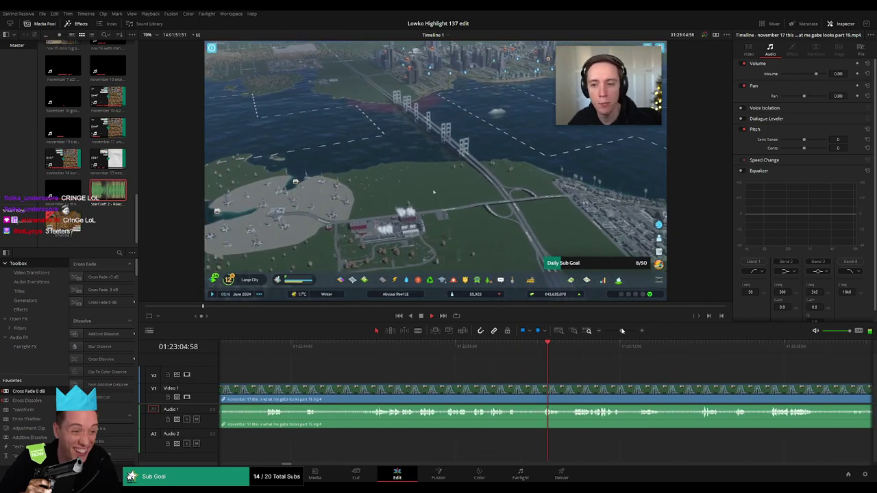
scroll(534, 375, "right", 5)
left_click(467, 348)
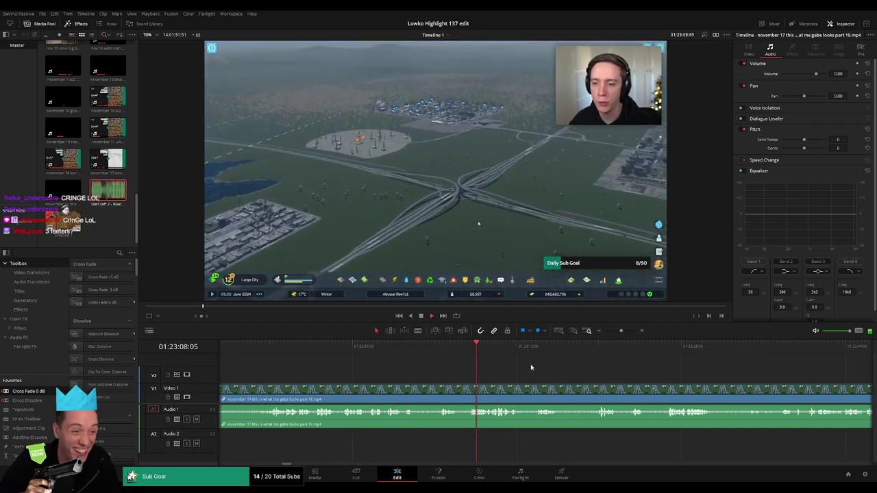
scroll(475, 366, "right", 4)
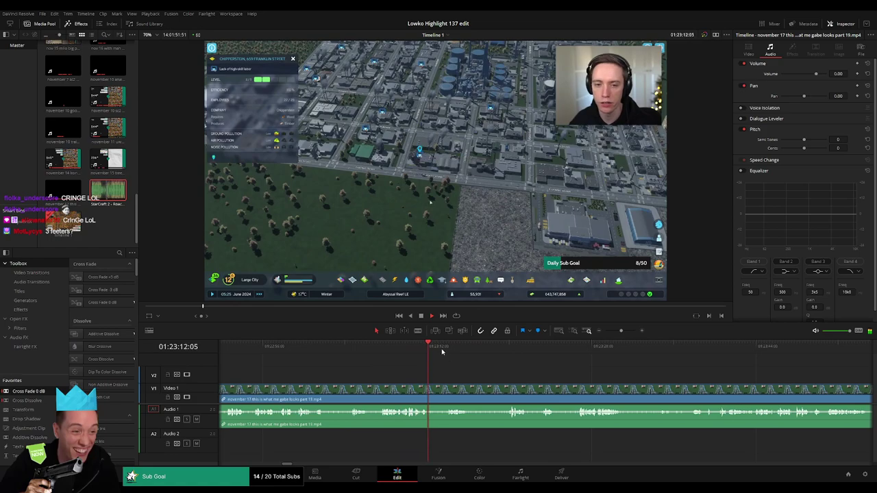
left_click(447, 349)
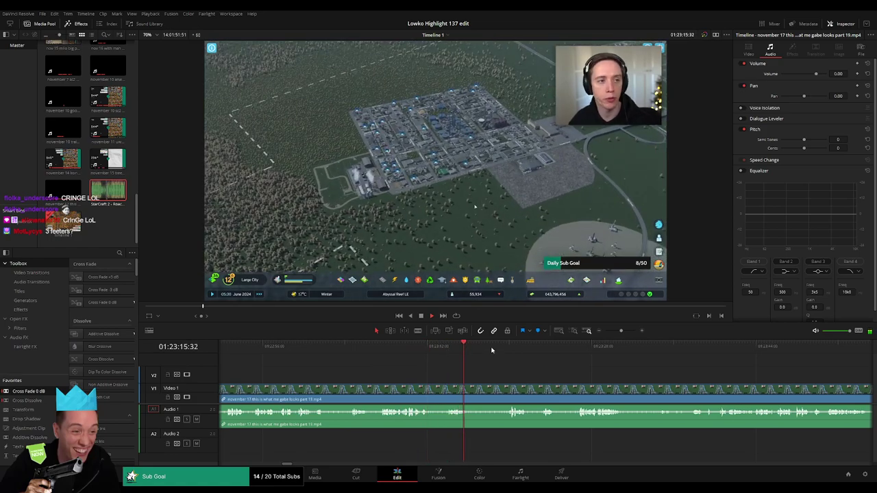
scroll(474, 368, "right", 4)
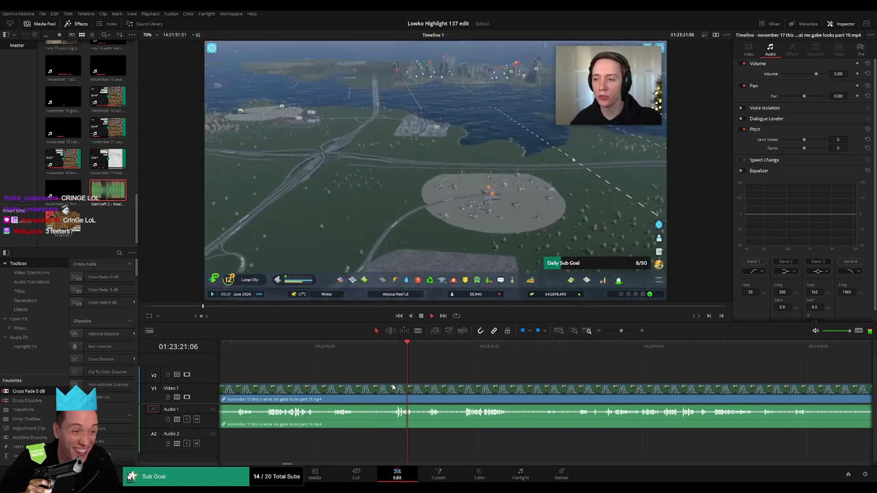
key("b")
left_click(394, 389)
key("a")
left_click(375, 392)
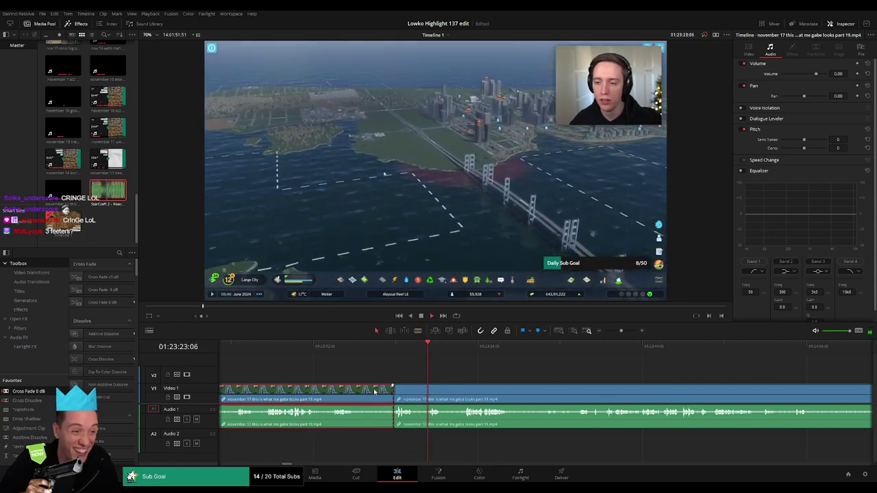
key("Delete")
- Play the retained part 19 start and ripple delete the section between about 01:17:59 and 01:18:06
scroll(429, 371, "right", 5)
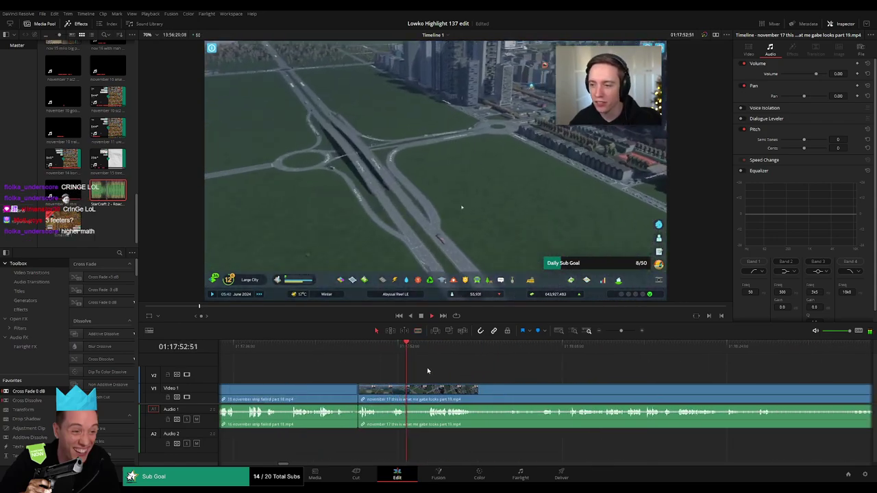
scroll(405, 374, "right", 2)
scroll(394, 375, "right", 1)
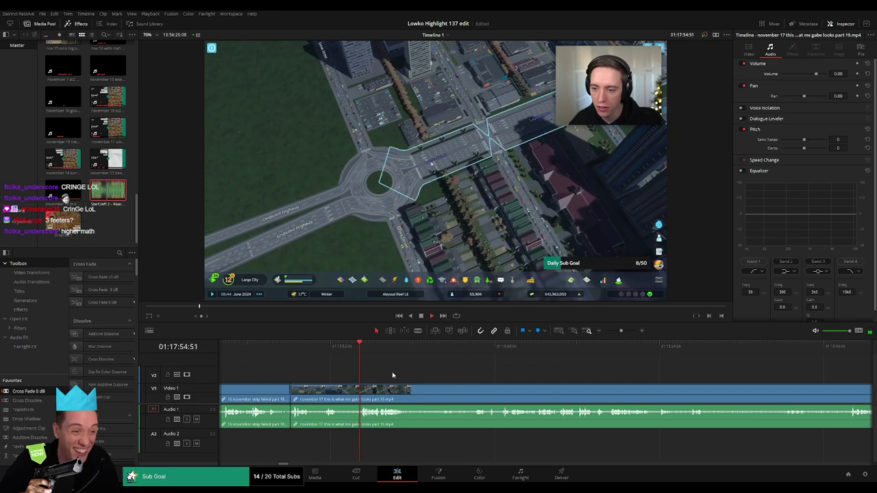
scroll(411, 374, "right", 2)
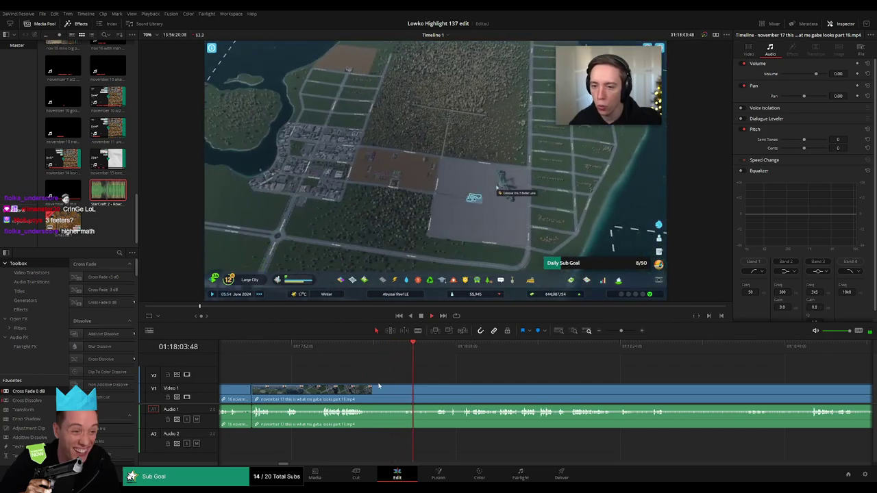
left_click(370, 387)
left_click(437, 349)
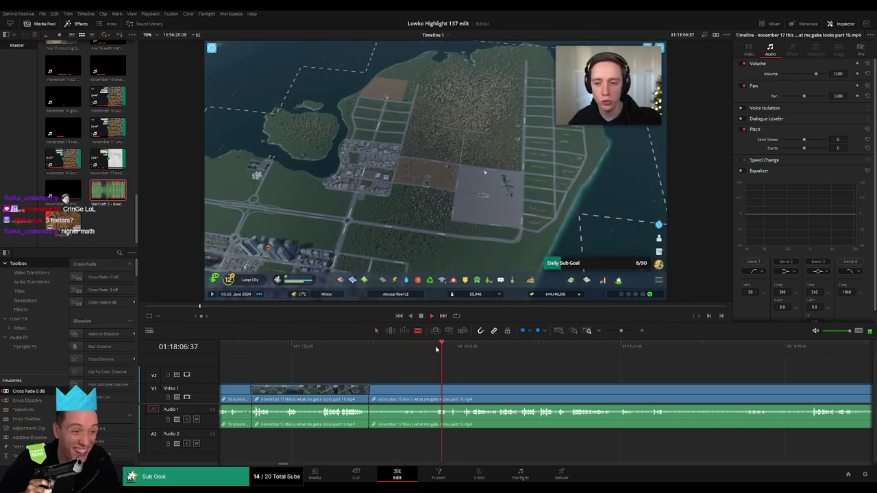
left_click(436, 395)
key("a")
left_click(414, 392)
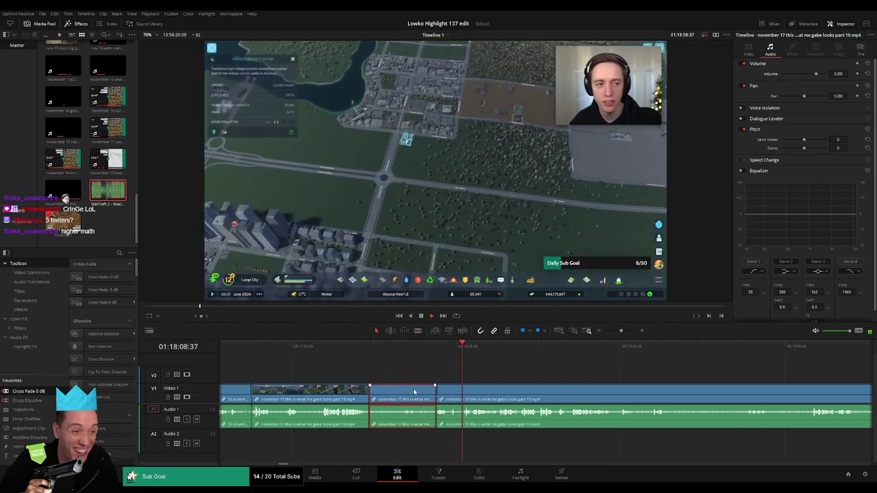
key("Delete")
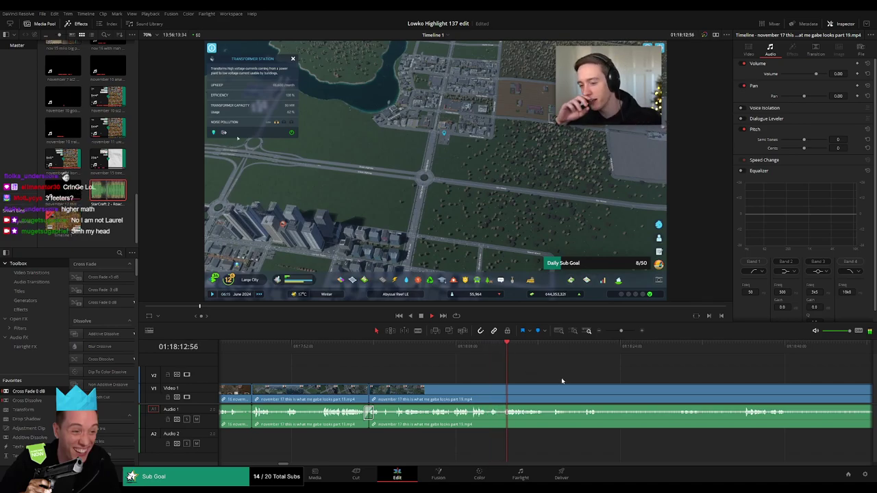
- Review part 19 from about 01:18:13 and ripple delete the section between about 01:18:22 and 01:18:36
left_click_drag(562, 381, 416, 377)
scroll(405, 379, "right", 1)
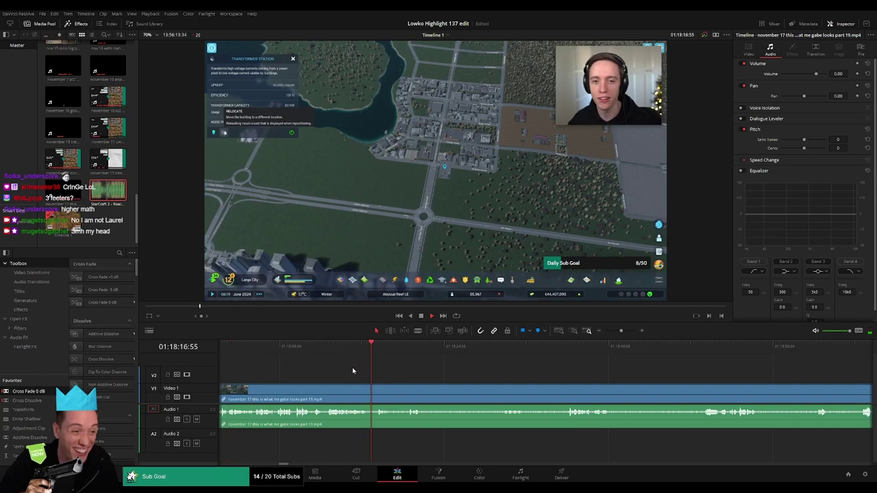
left_click(351, 349)
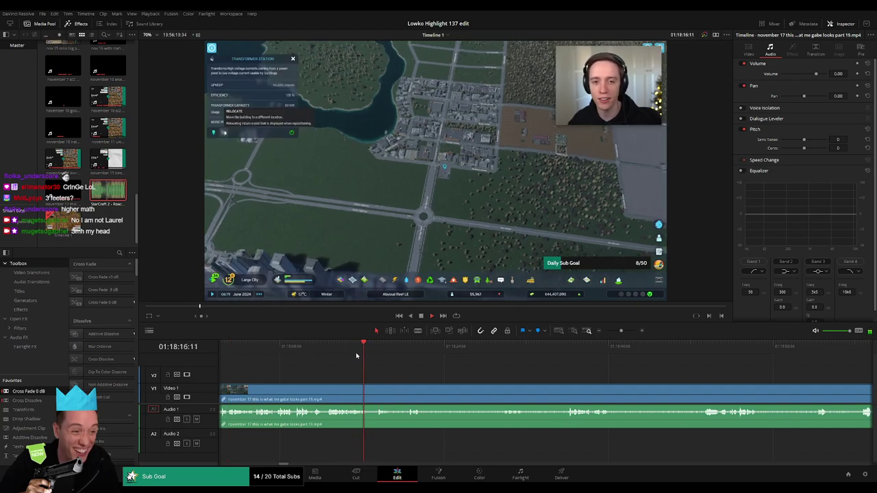
left_click(374, 352)
left_click_drag(412, 372, 392, 381)
left_click(381, 352)
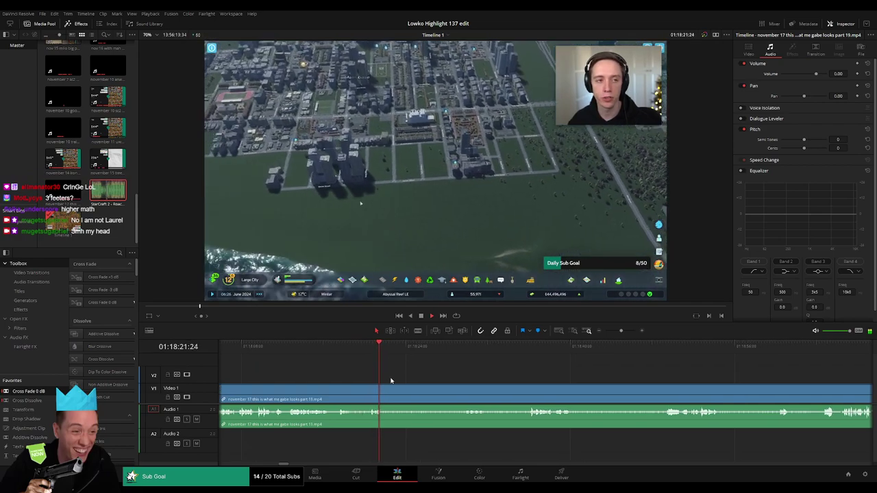
key("space")
key("b")
left_click(384, 396)
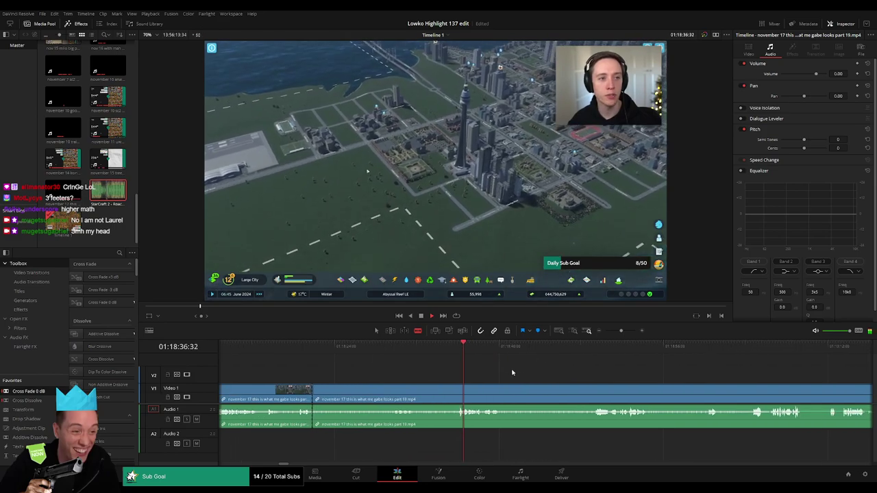
left_click(457, 388)
key("a")
left_click(434, 392)
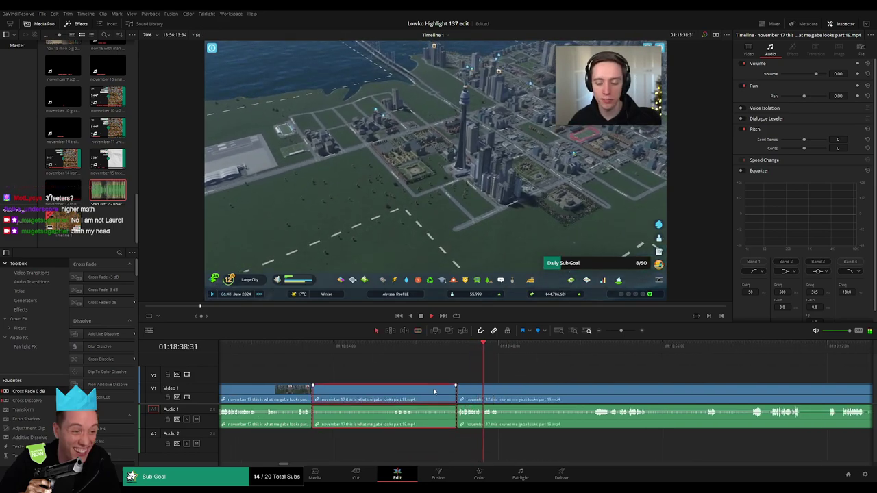
key("Delete")
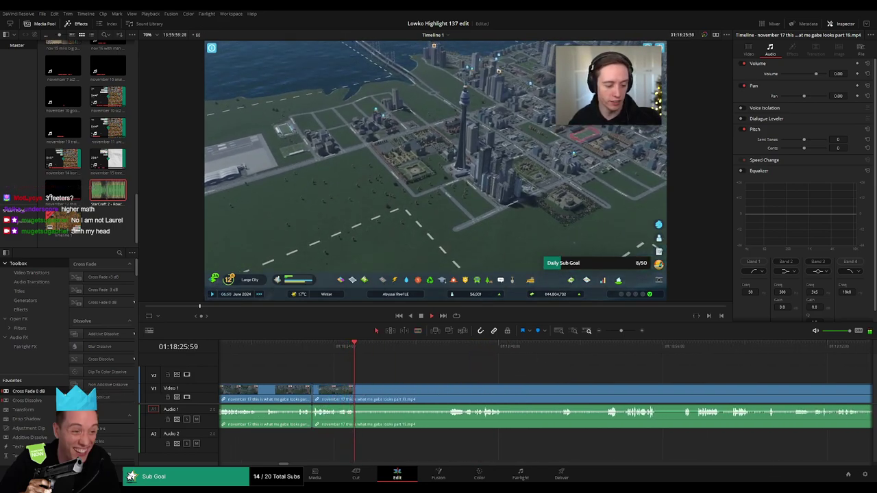
- Split part 19 at about 01:18:26 and 01:18:35 and ripple delete the section between the cuts
left_click(360, 398)
left_click(447, 399)
key("a")
left_click(426, 392)
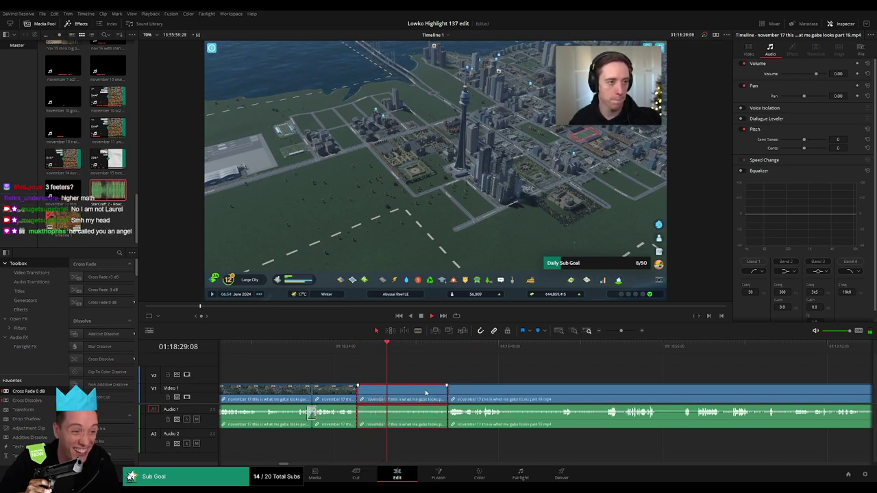
key("Delete")
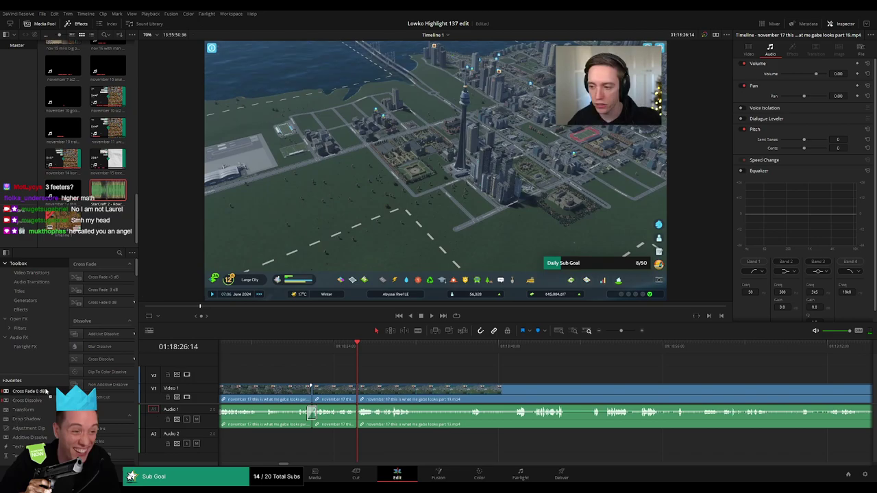
- Play on through part 19 and ripple delete the section between about 01:18:31 and 01:18:37
scroll(413, 394, "right", 3)
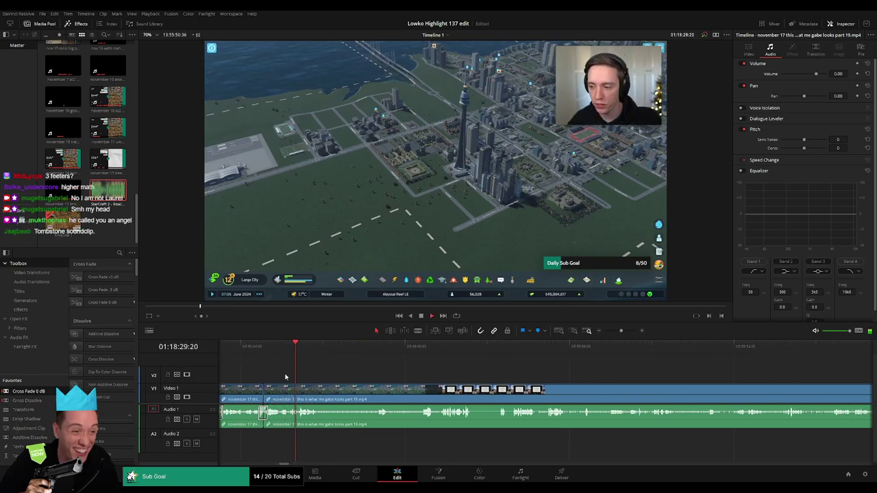
scroll(295, 375, "right", 1)
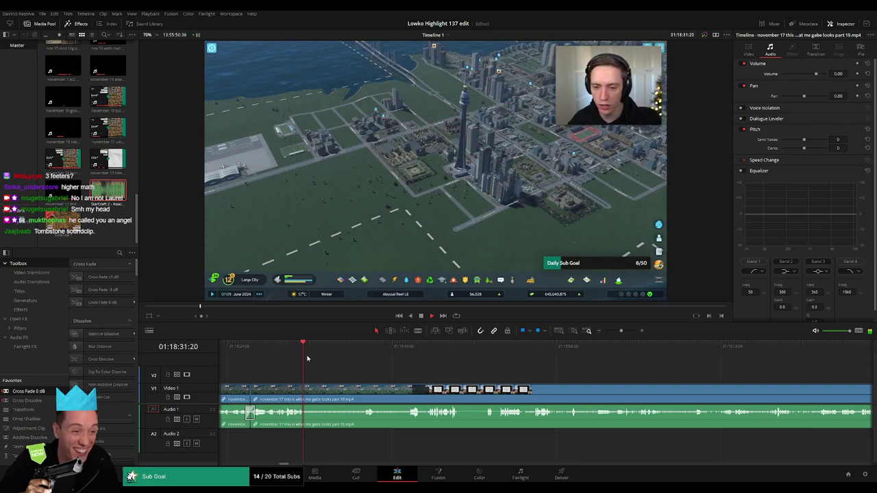
left_click(360, 351)
key("b")
left_click(305, 388)
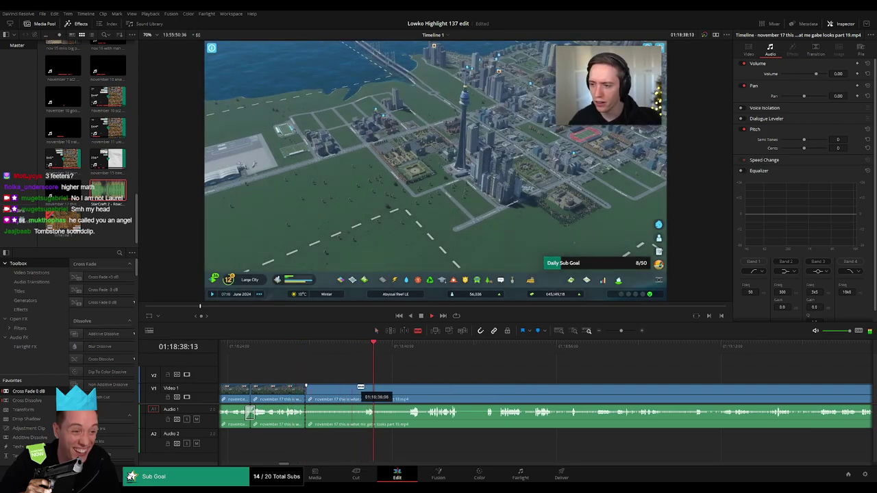
left_click(363, 394)
key("a")
left_click(334, 394)
key("Delete")
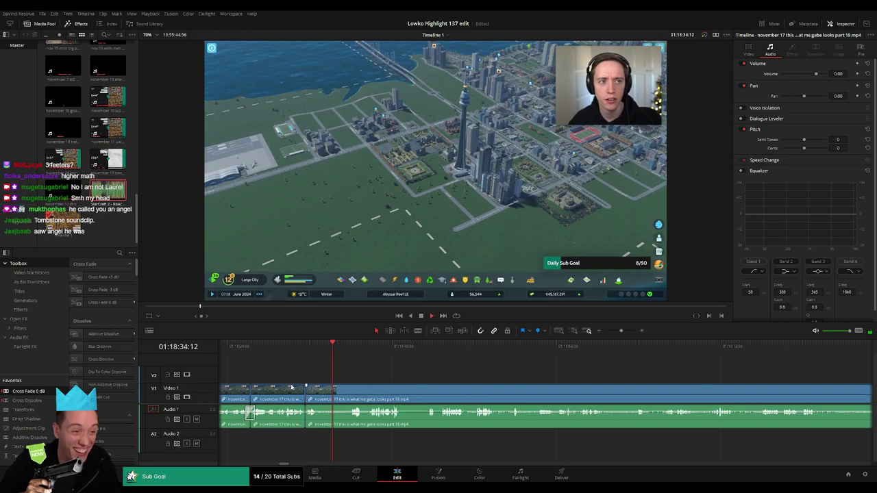
- Split the november 17 gameplay clip on both sides of the quiet stretch after about 01:18:32 and ripple delete that segment
key("b")
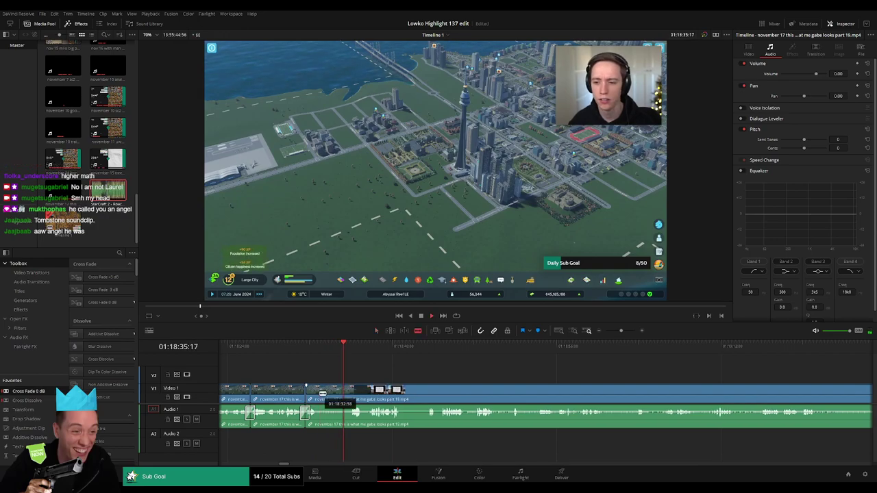
left_click(320, 393)
left_click(351, 393)
key("a")
left_click(341, 395)
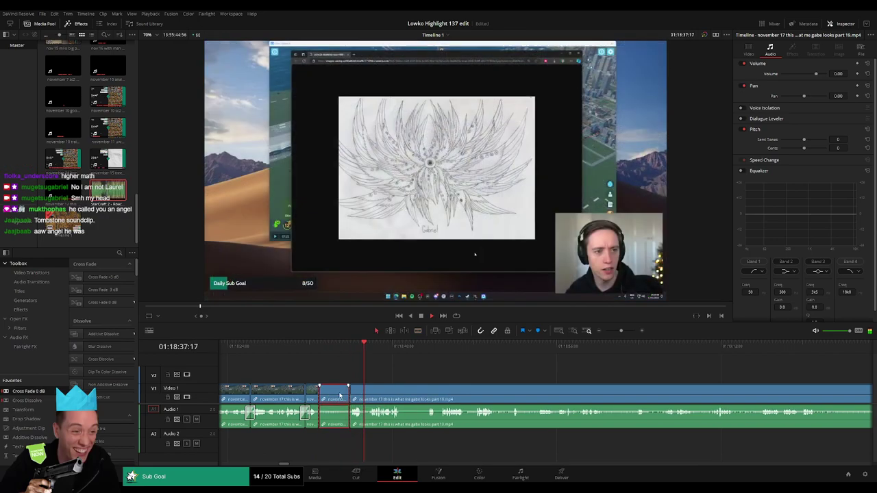
key("Delete")
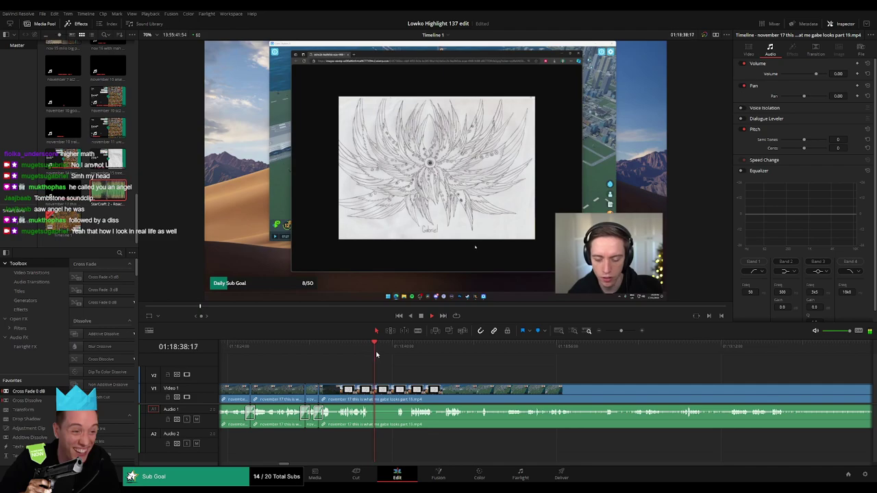
- Cut the pause after about 01:18:38 in the drawing scene, ripple delete it, and replay the join
left_click(372, 389)
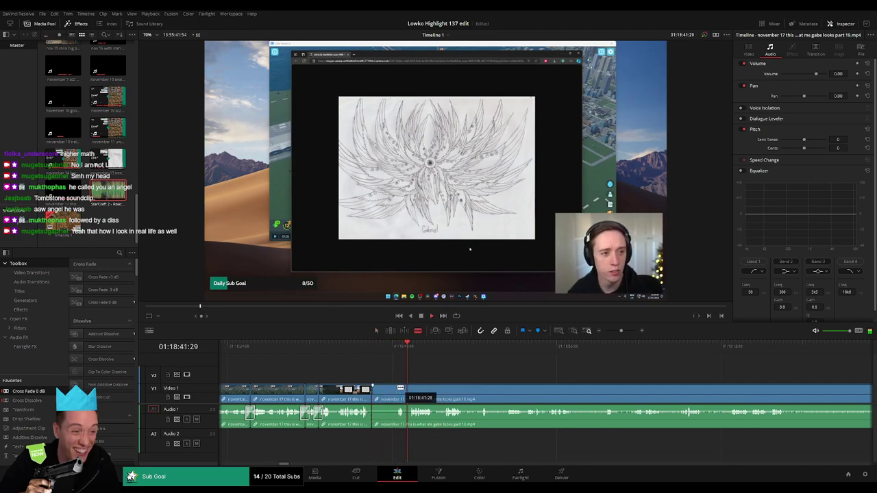
left_click_drag(398, 389, 394, 389)
key("Delete")
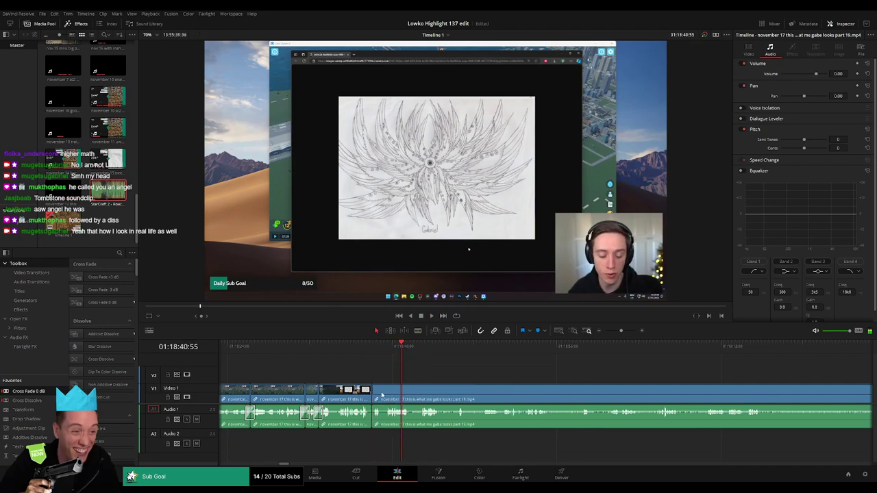
scroll(407, 383, "right", 3)
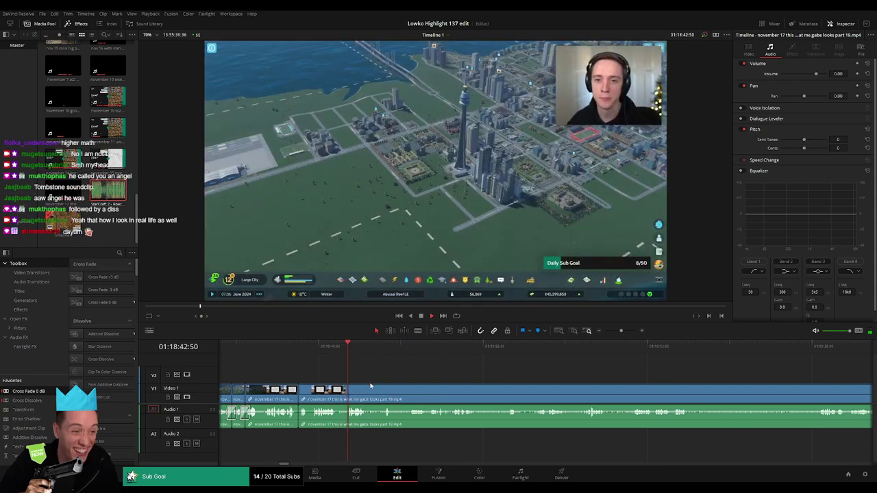
left_click(281, 346)
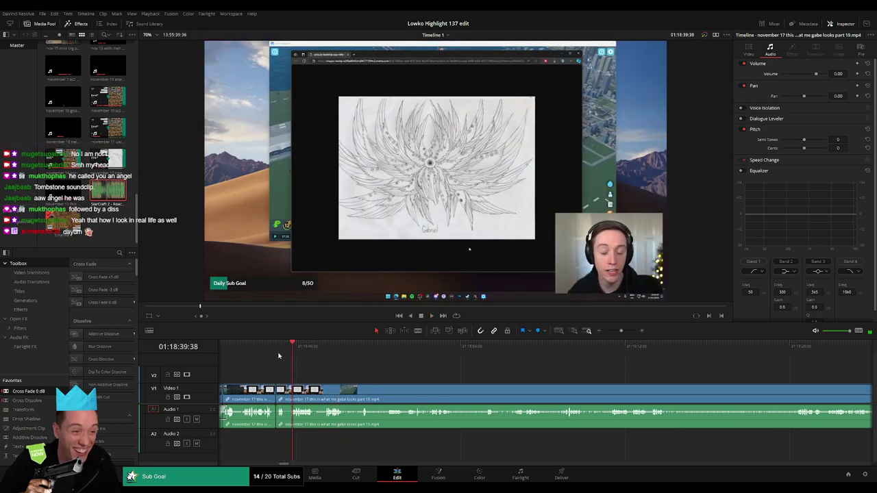
left_click(278, 355)
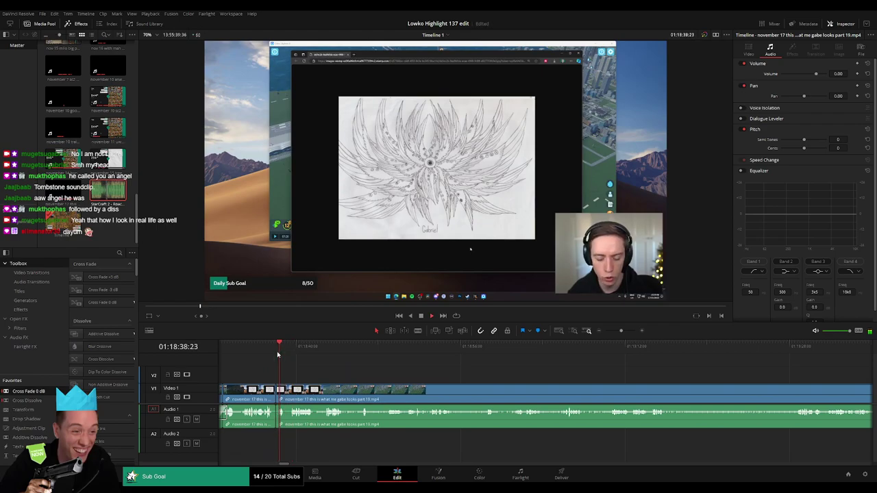
left_click(277, 356)
key("space")
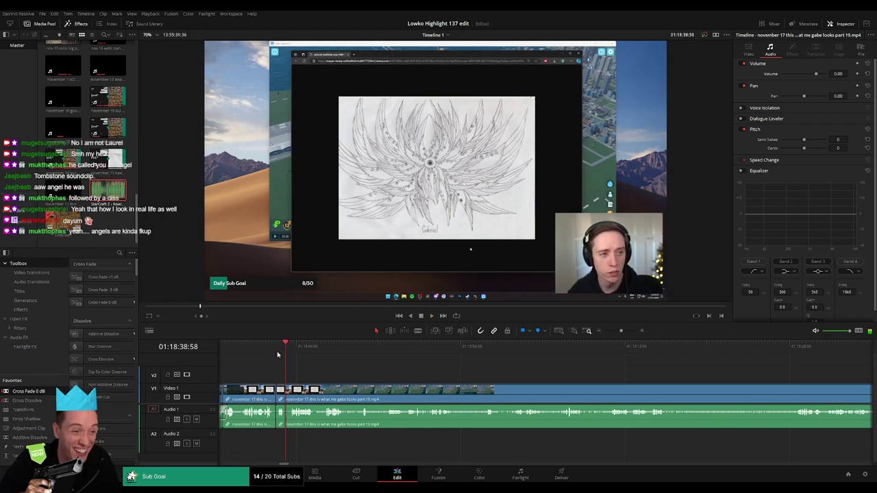
left_click(278, 355)
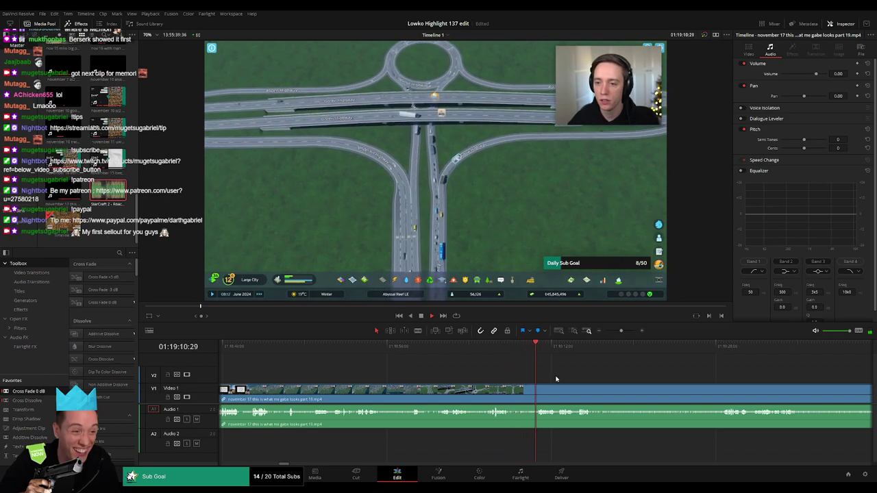
- Find the end of the usable november 17 footage and split the clip at 01:18:55:44
left_click_drag(556, 379, 500, 377)
left_click(358, 351)
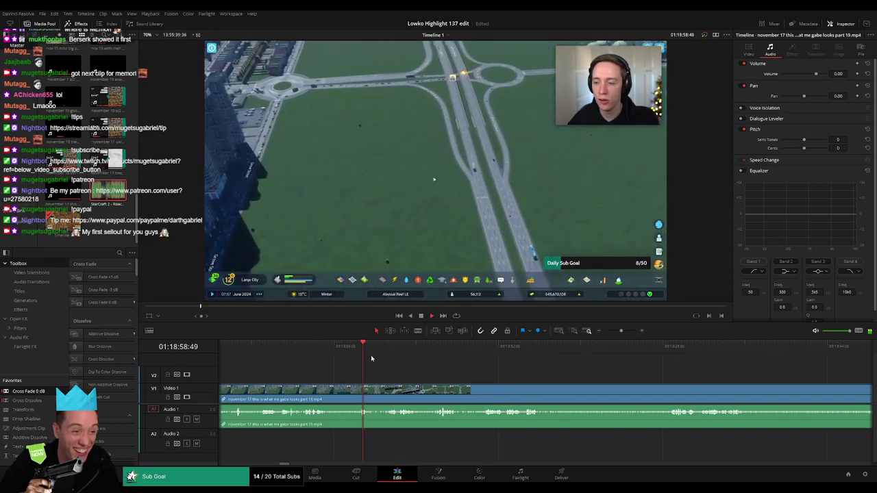
left_click(302, 354)
scroll(329, 370, "left", 2)
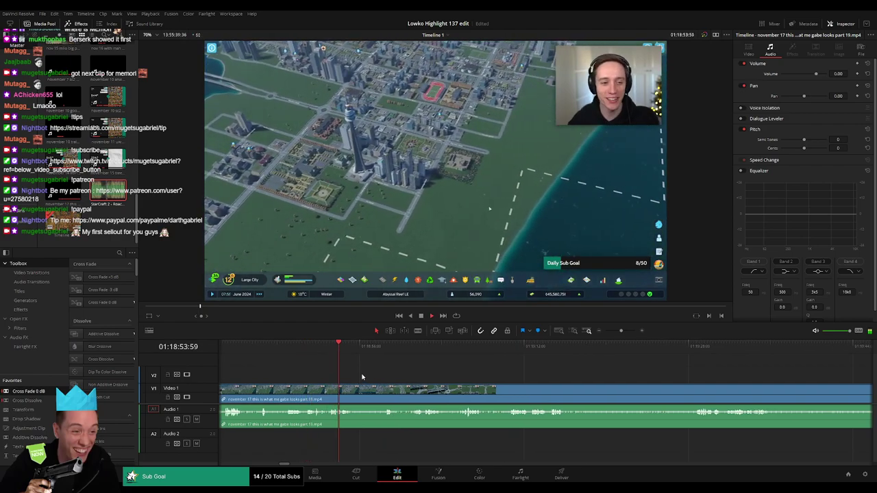
key("space")
key("b")
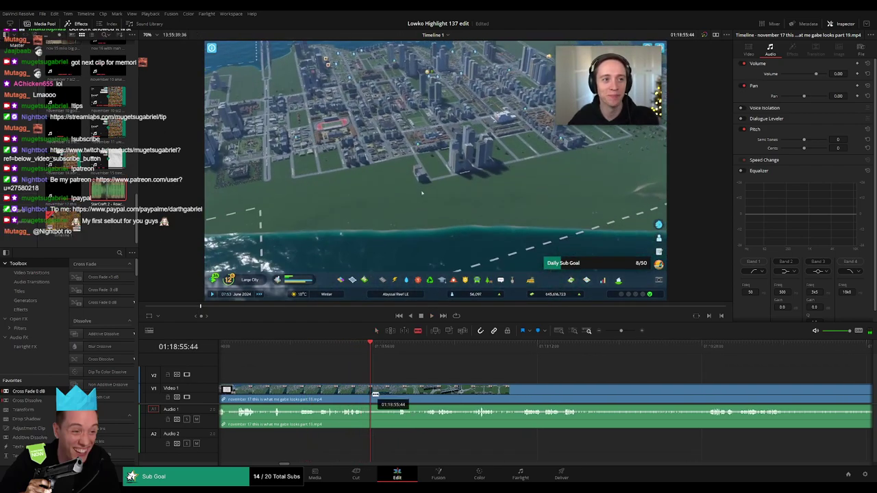
left_click(374, 397)
key("space")
- Review the november 17 footage after the split up to about 01:20:20, and recheck the join near 01:18:38
left_click_drag(441, 382, 399, 379)
left_click(478, 353)
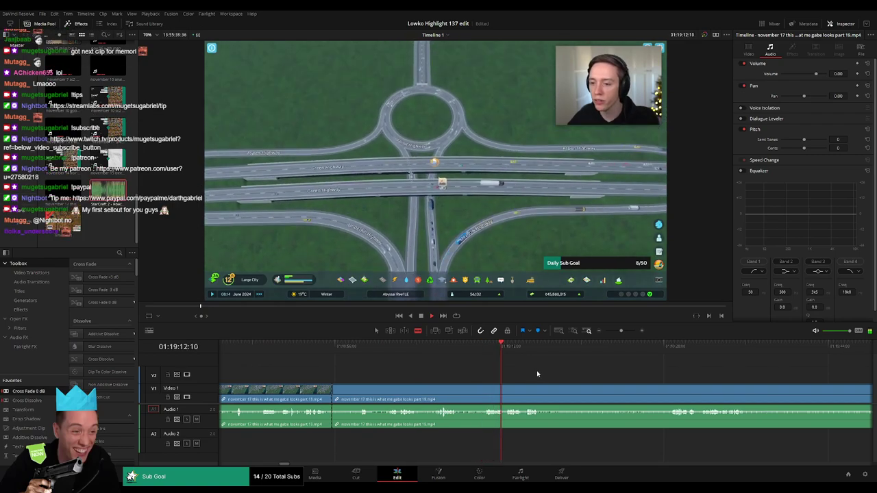
scroll(526, 370, "right", 2)
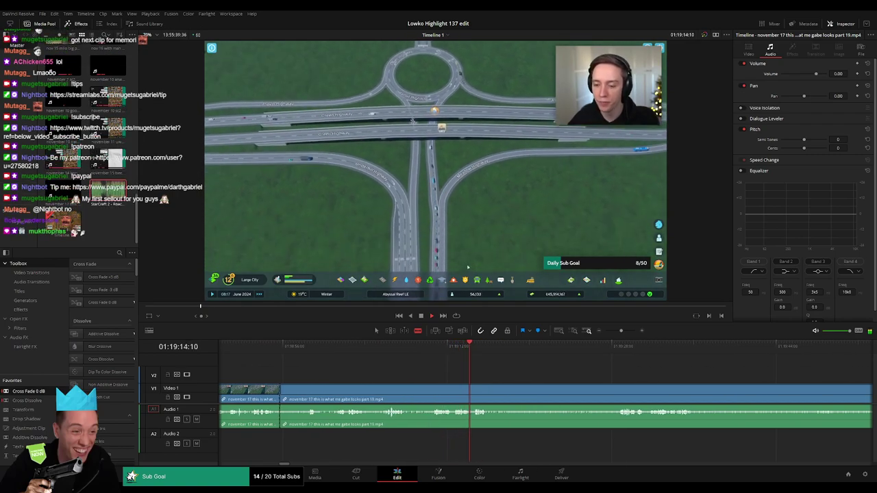
scroll(312, 365, "left", 6)
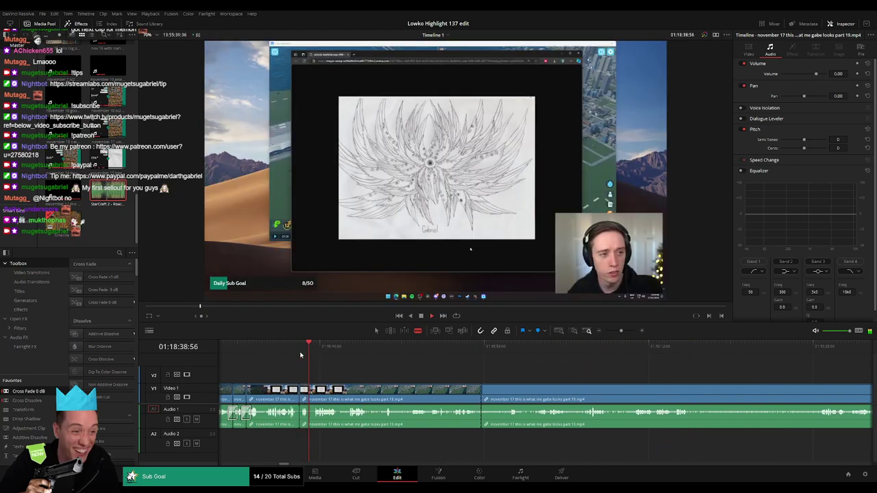
left_click(300, 355)
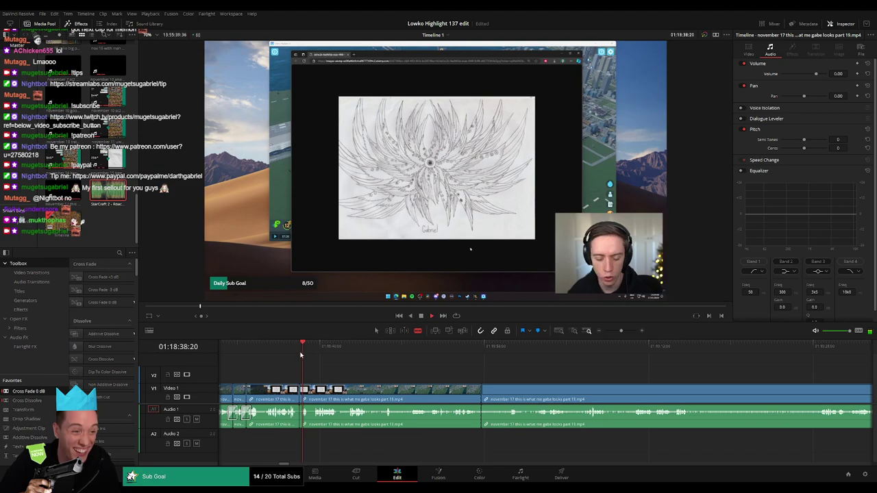
left_click(300, 355)
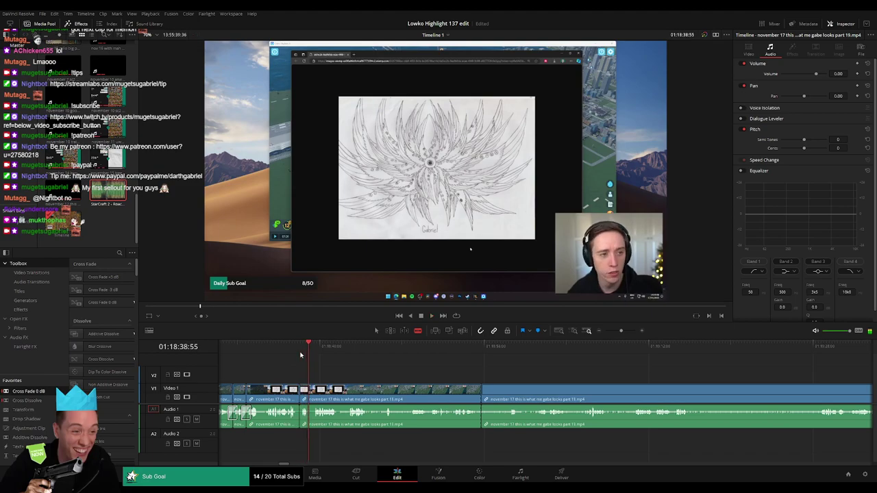
left_click(300, 355)
left_click(639, 348)
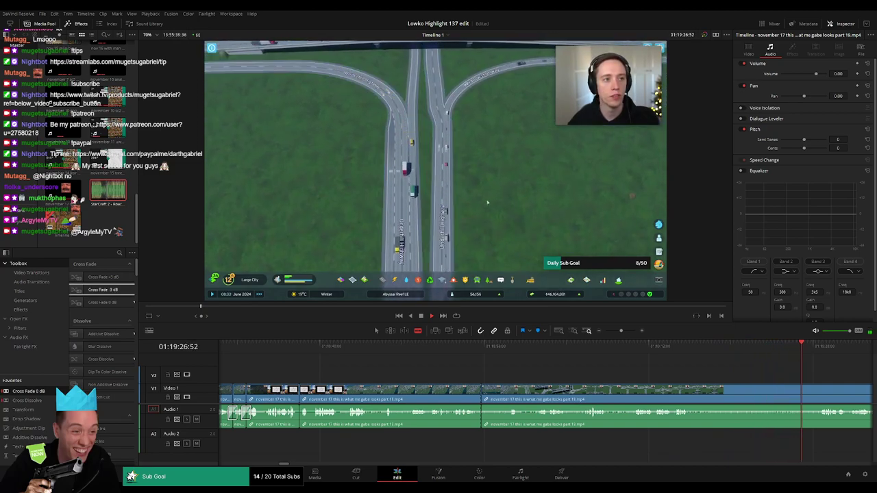
scroll(720, 377, "right", 5)
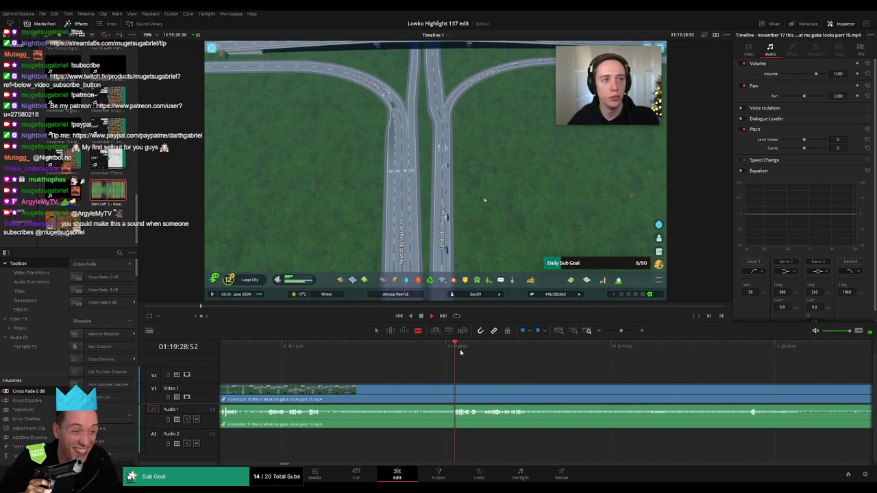
scroll(496, 374, "right", 1)
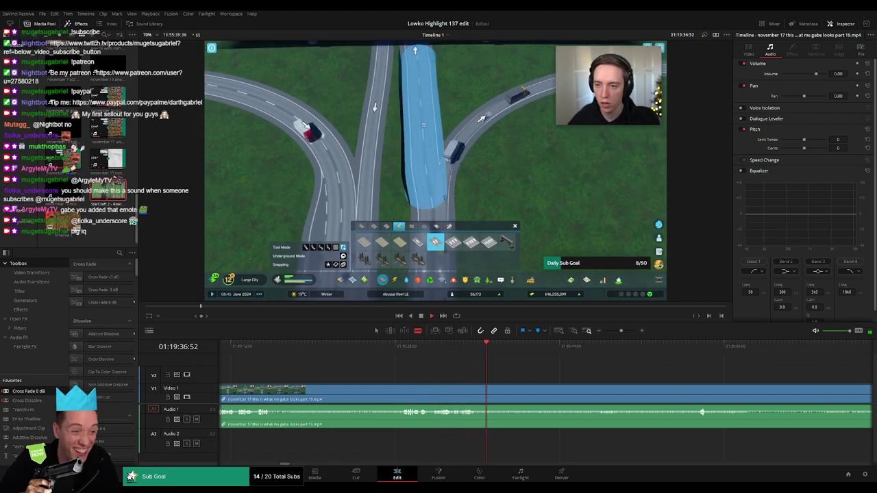
left_click_drag(548, 394, 394, 394)
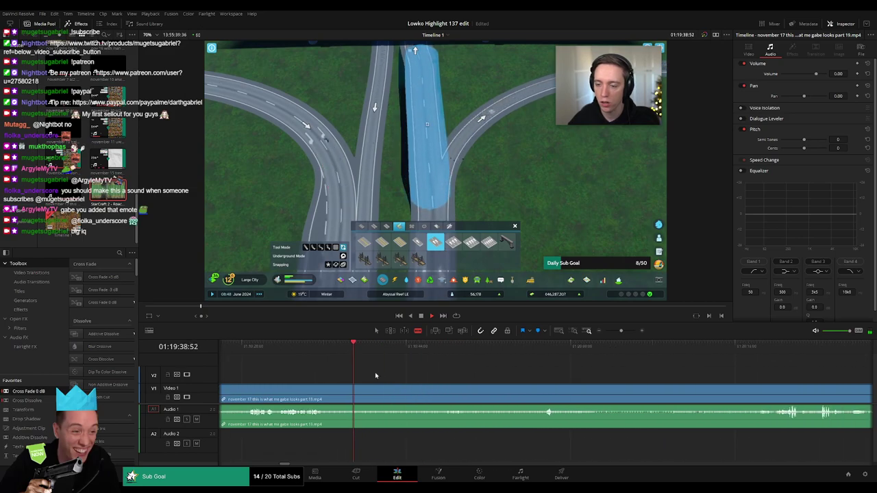
left_click(539, 346)
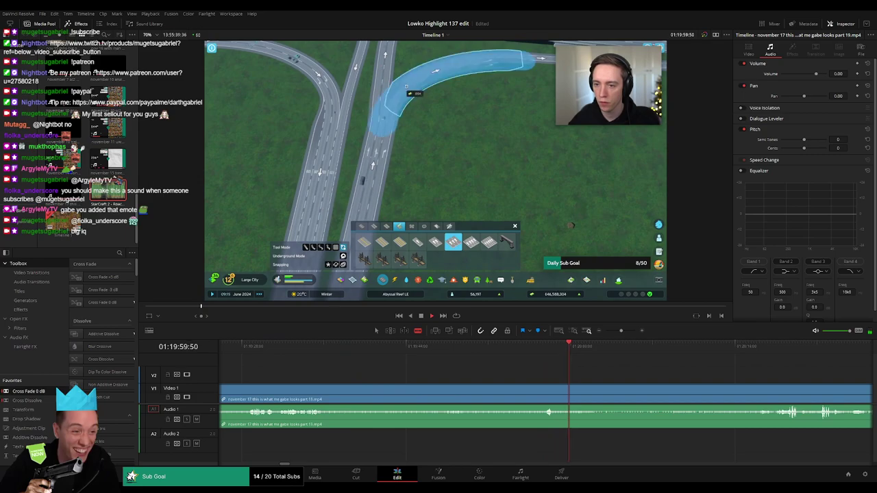
left_click_drag(738, 349, 784, 355)
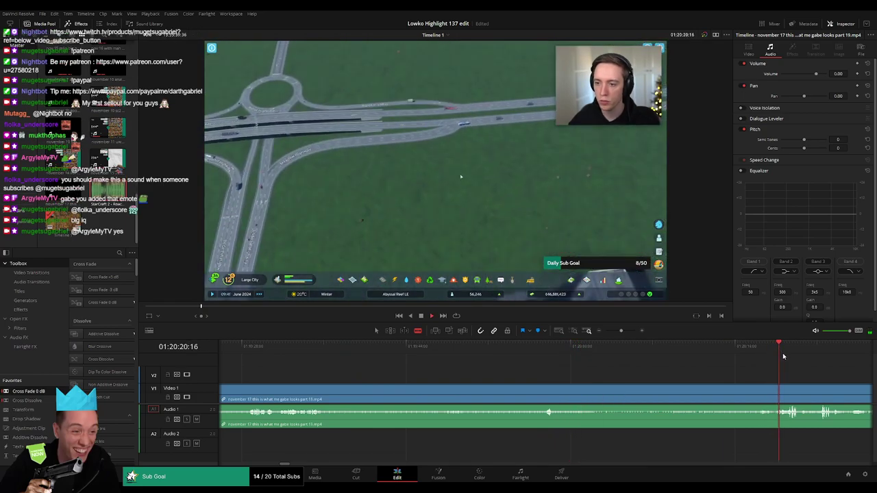
- Ripple delete the remainder of the november 17 clip after the split so the 20 november dodge clip follows directly
left_click_drag(621, 331, 610, 334)
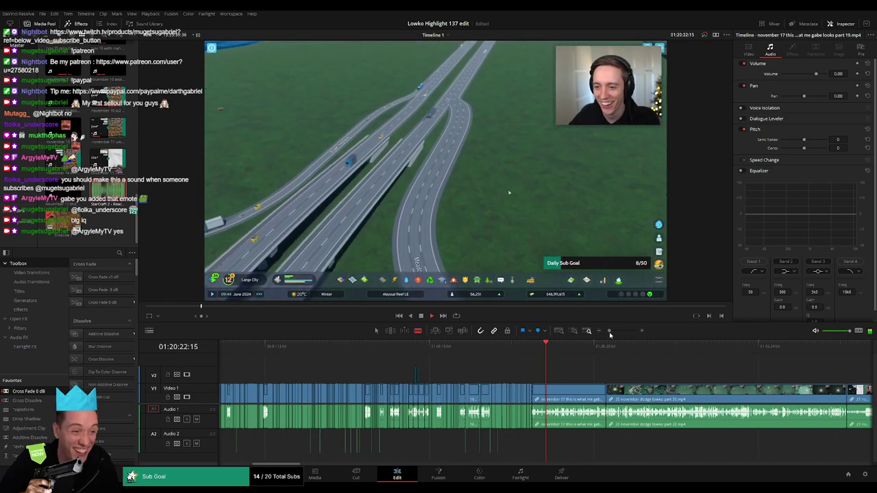
left_click(578, 395)
key("Delete")
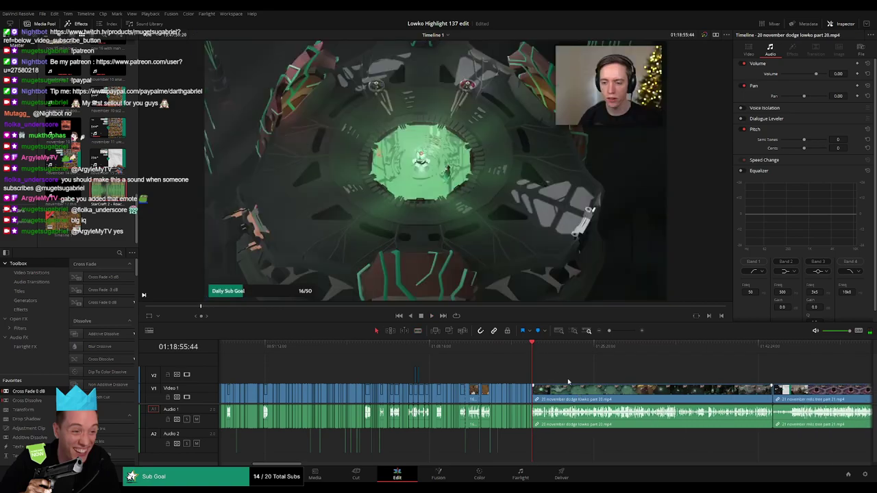
- Review the 20 november dodge clip by playing and skimming from its opening to about 01:20:45
left_click_drag(609, 331, 620, 331)
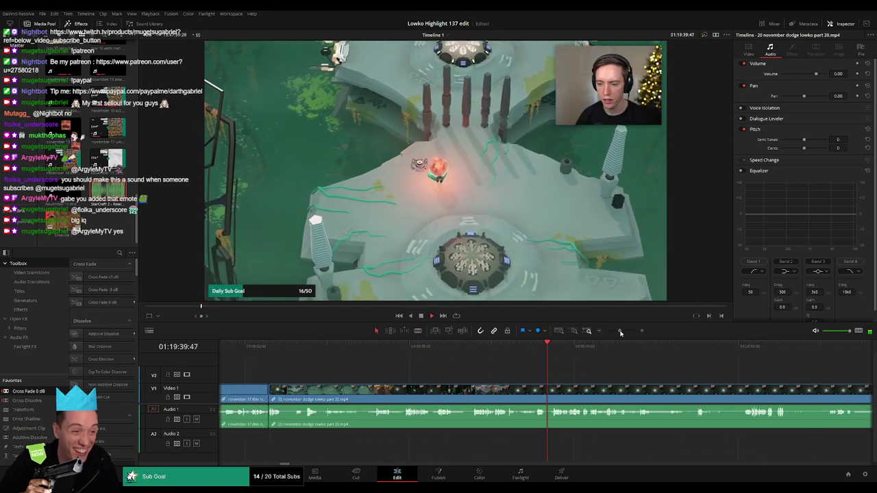
left_click(365, 346)
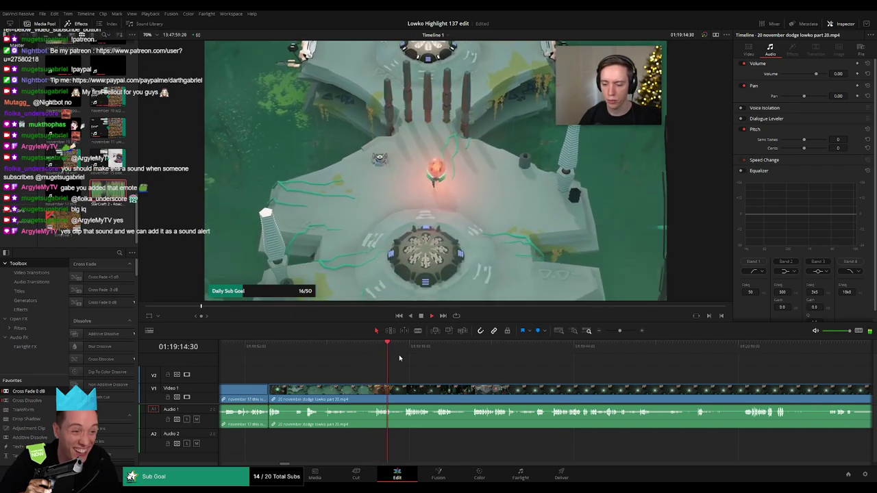
left_click(403, 355)
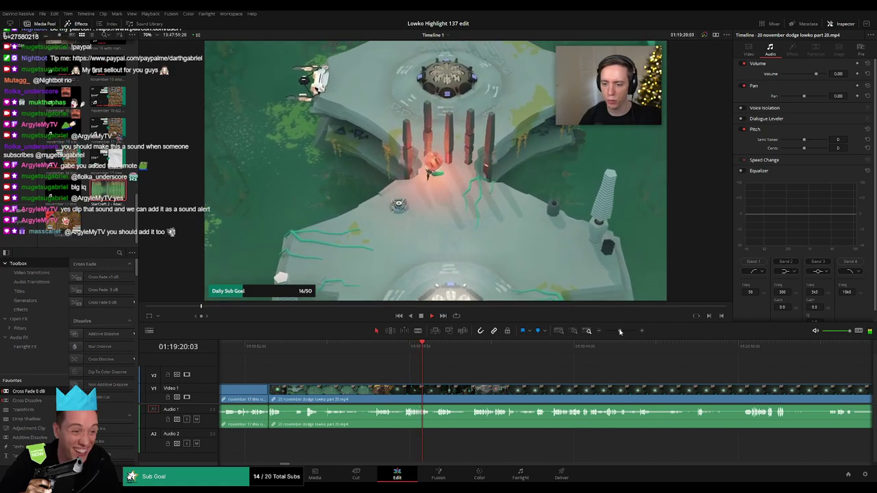
scroll(490, 376, "right", 4)
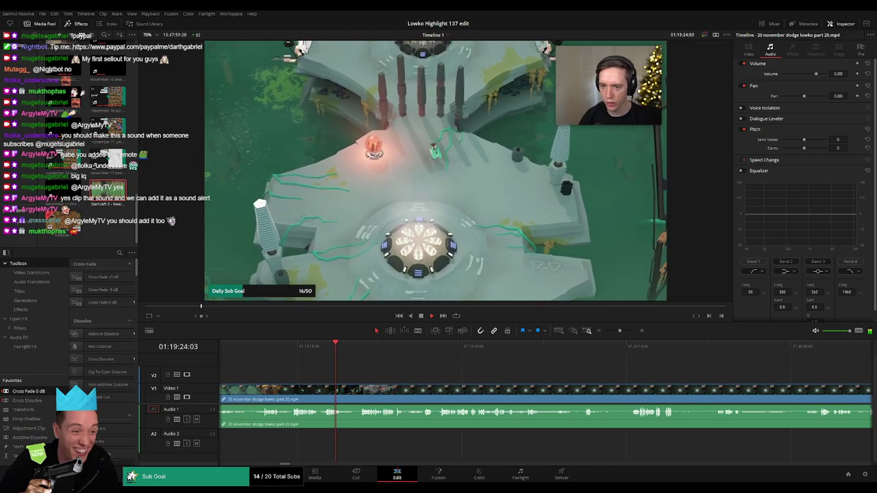
scroll(376, 377, "right", 1)
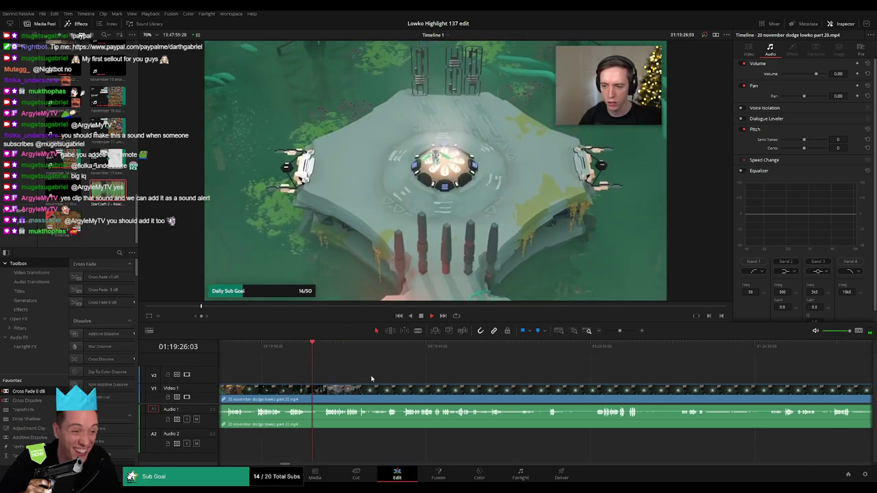
left_click_drag(318, 350, 601, 353)
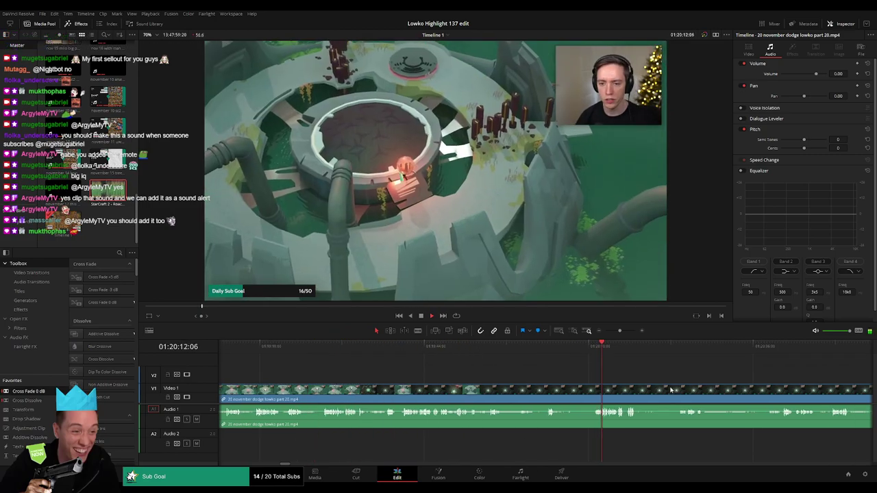
scroll(451, 371, "right", 6)
left_click_drag(533, 356, 577, 364)
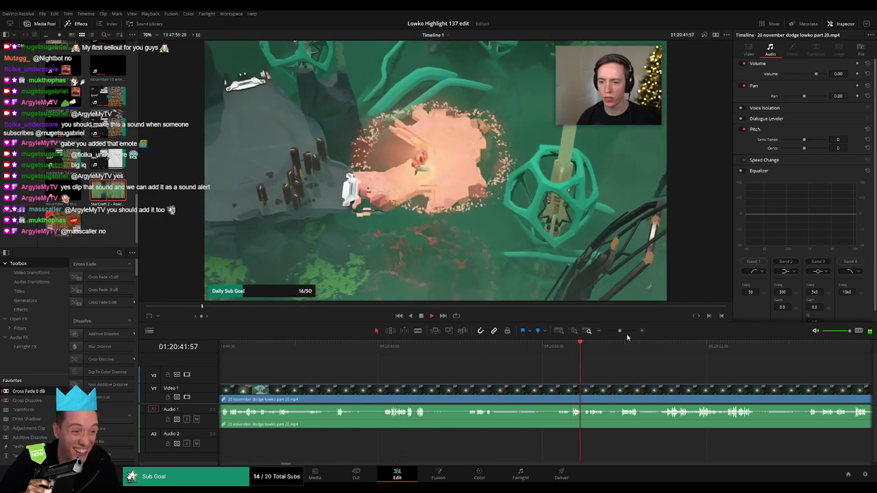
mouse_move(621, 332)
left_mouse_down()
mouse_move(610, 334)
mouse_move(618, 333)
left_mouse_up()
left_click(527, 353)
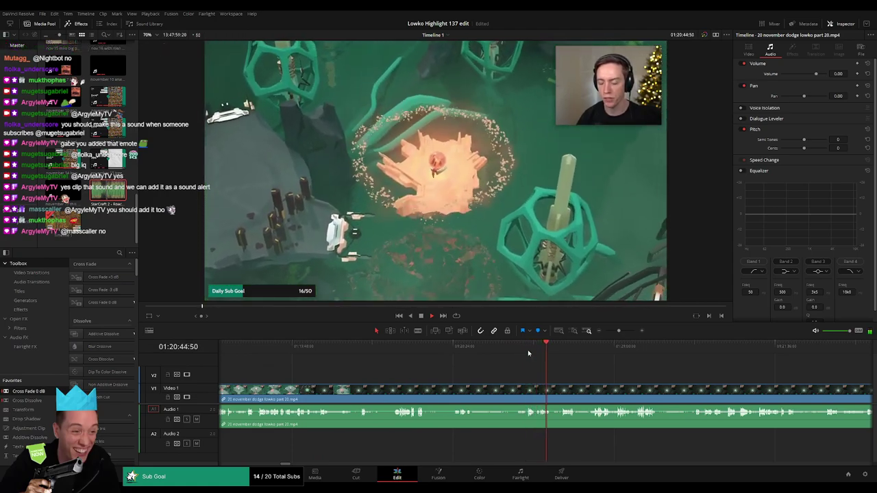
left_click(528, 353)
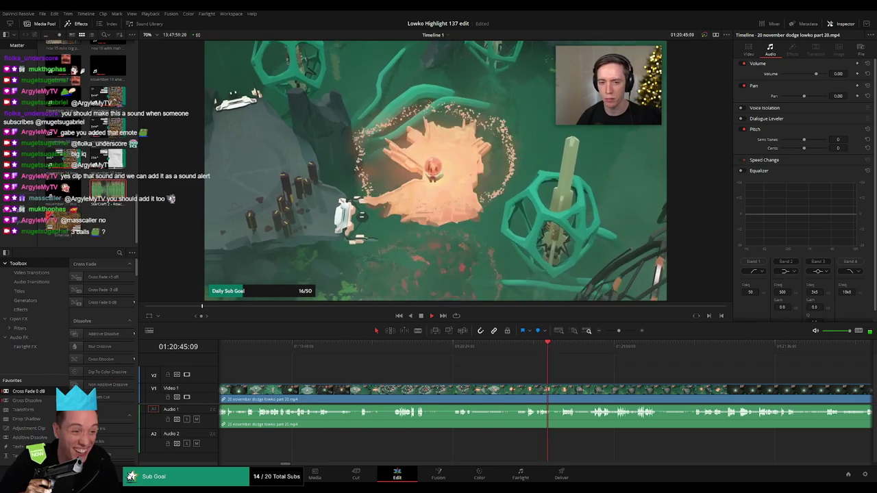
- Skim the 20 november dodge clip for its first usable moment, split it at about 01:20:40, and ripple delete everything before the split
left_click_drag(577, 378, 436, 372)
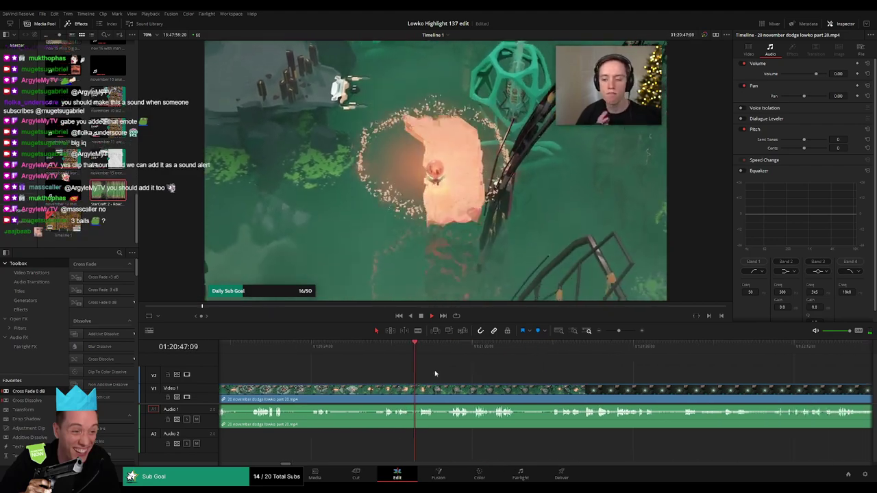
left_click(394, 350)
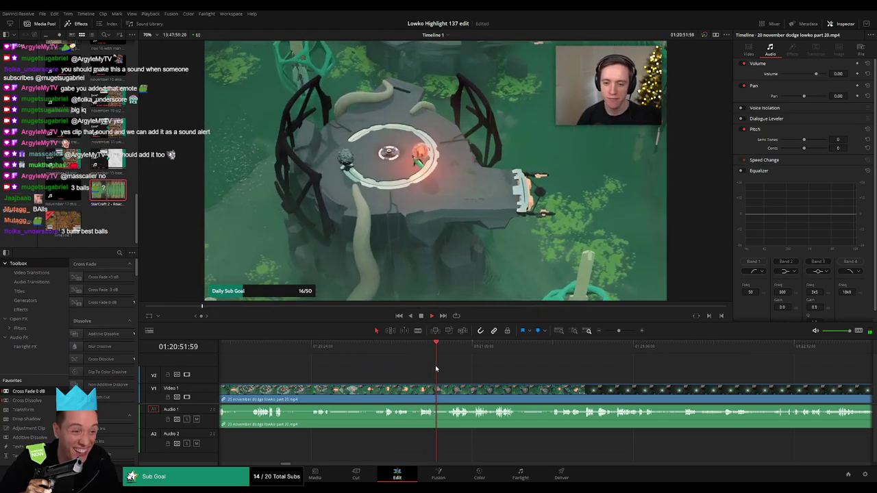
left_click_drag(482, 380, 418, 377)
key("shift+Left")
left_click(326, 355)
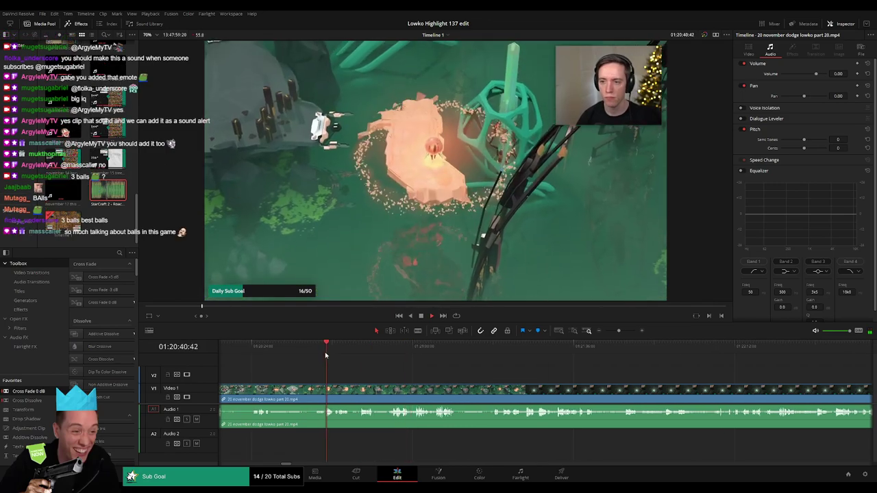
left_click(328, 396)
key("a")
key("Delete")
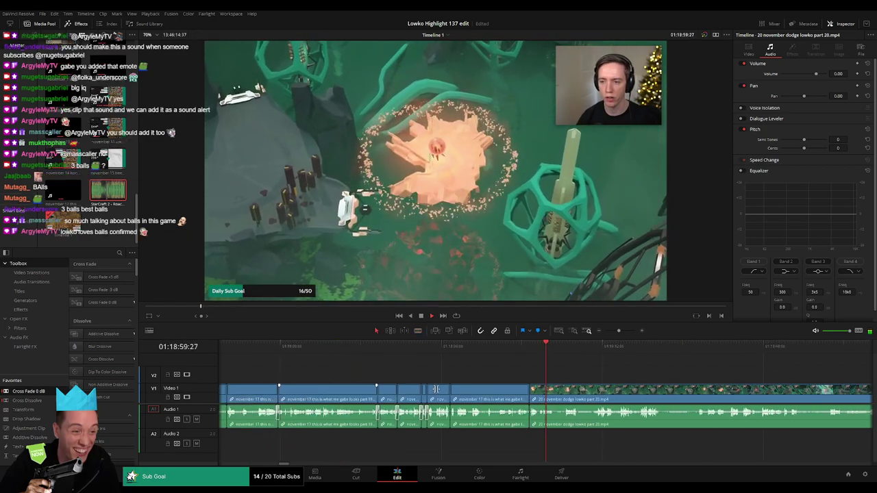
- Split the dodge clip at about 01:19:01 and 01:19:03, and ripple delete the short section between the splits
left_click_drag(569, 373, 368, 393)
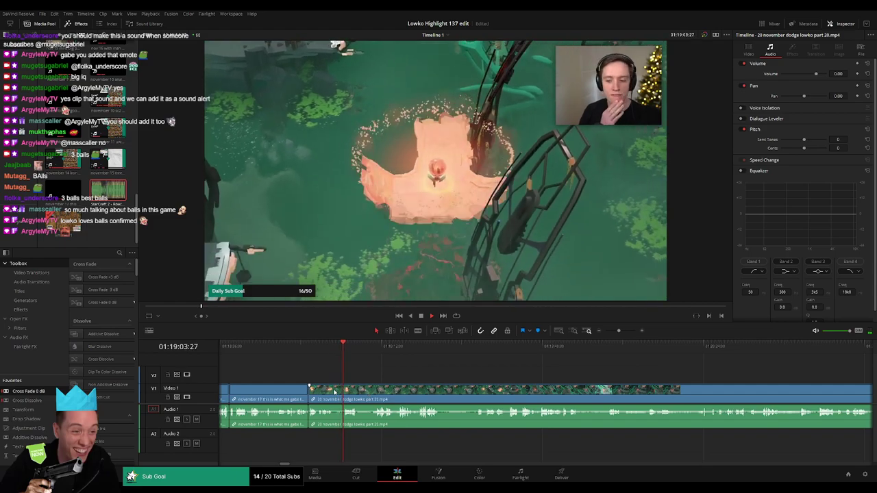
key("b")
left_click(334, 394)
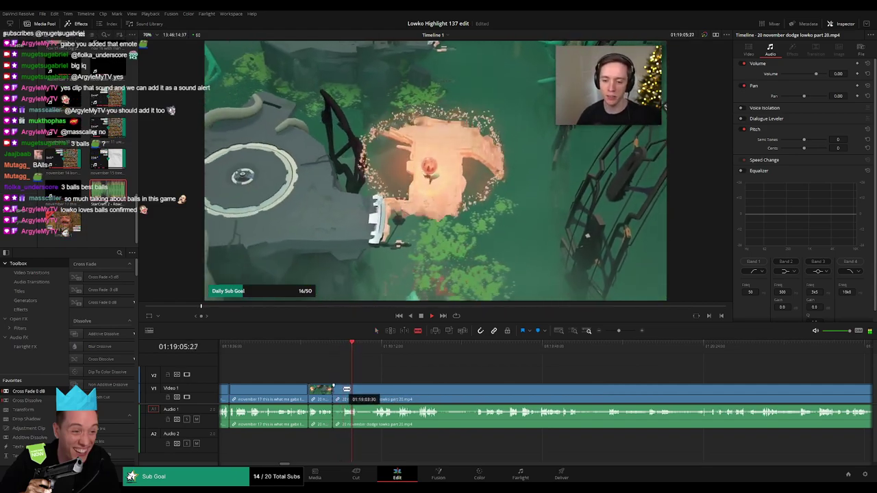
left_click(343, 391)
key("a")
key("Delete")
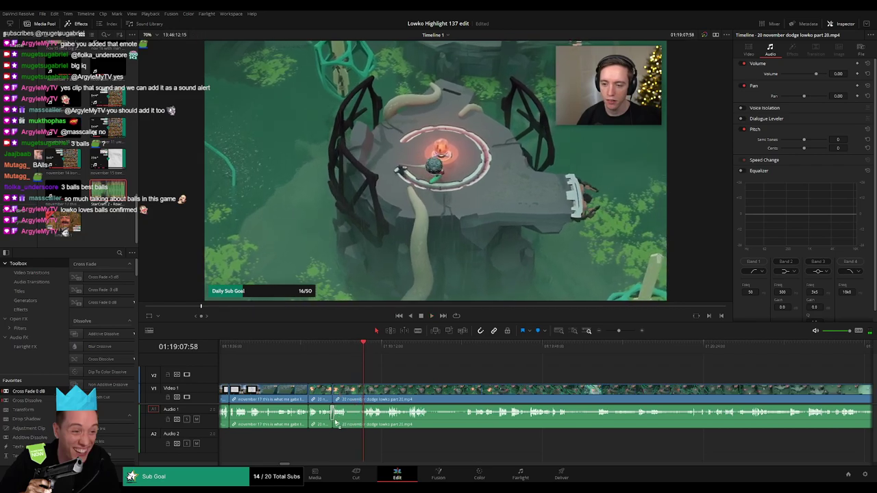
- Split the dodge clip at about 01:19:22 and 01:19:30, and ripple delete the quiet section between the splits
scroll(413, 390, "right", 2)
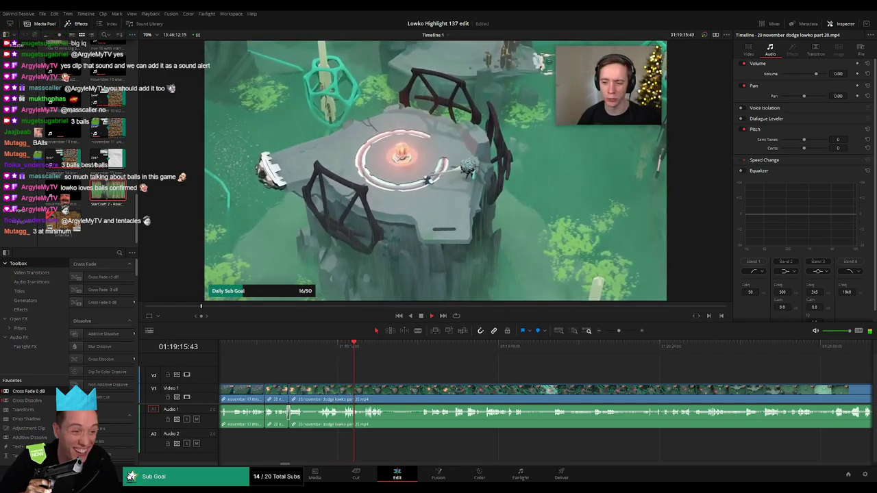
scroll(358, 366, "right", 2)
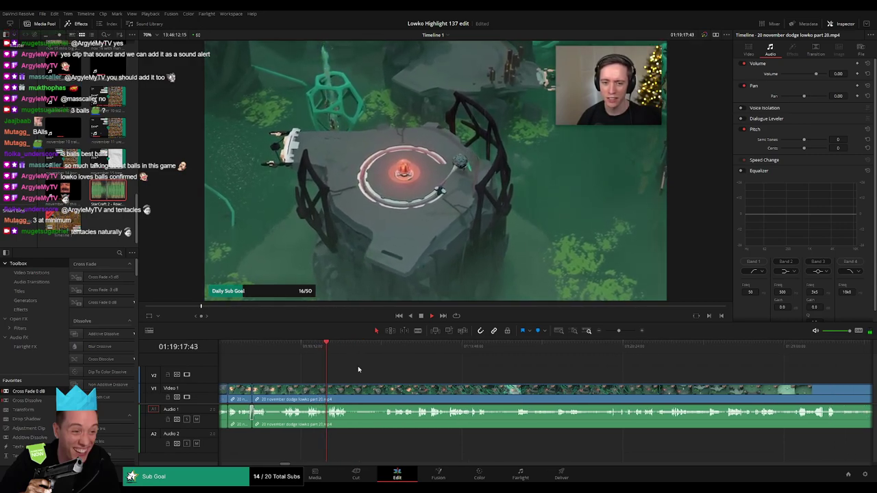
scroll(357, 369, "right", 1)
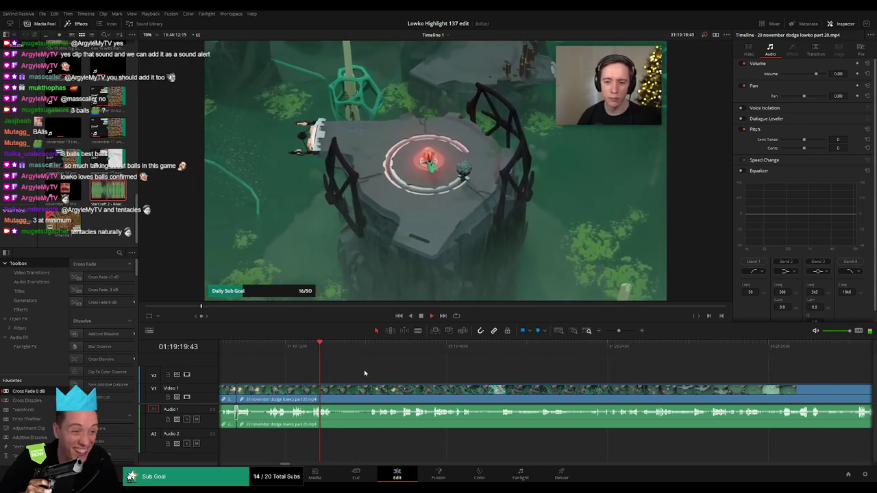
scroll(356, 371, "right", 1)
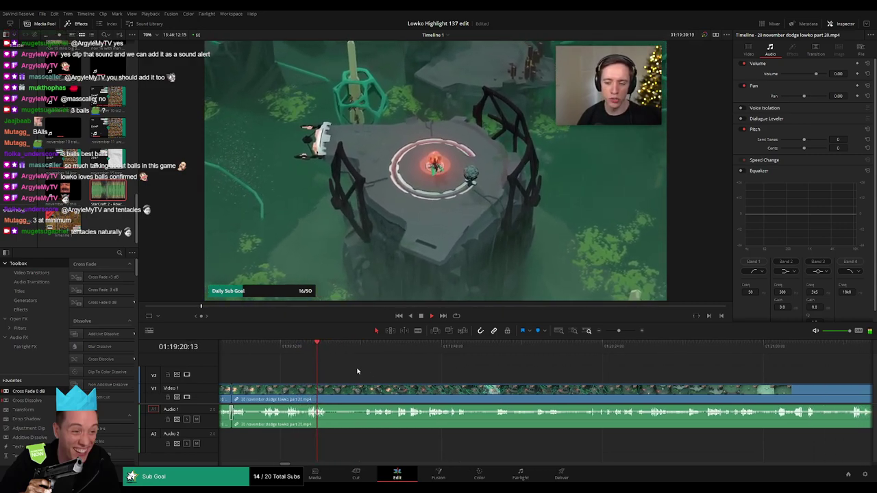
key("b")
left_click(319, 390)
left_click_drag(349, 348, 355, 350)
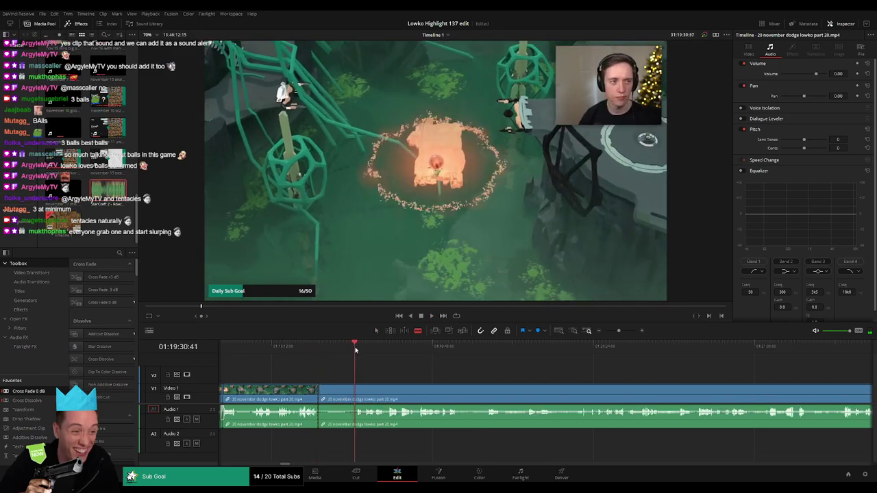
left_click(356, 392)
key("a")
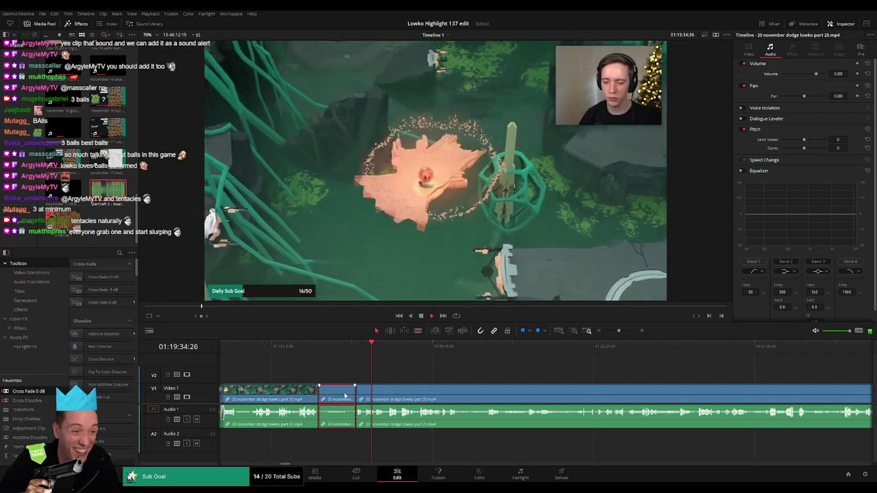
key("Delete")
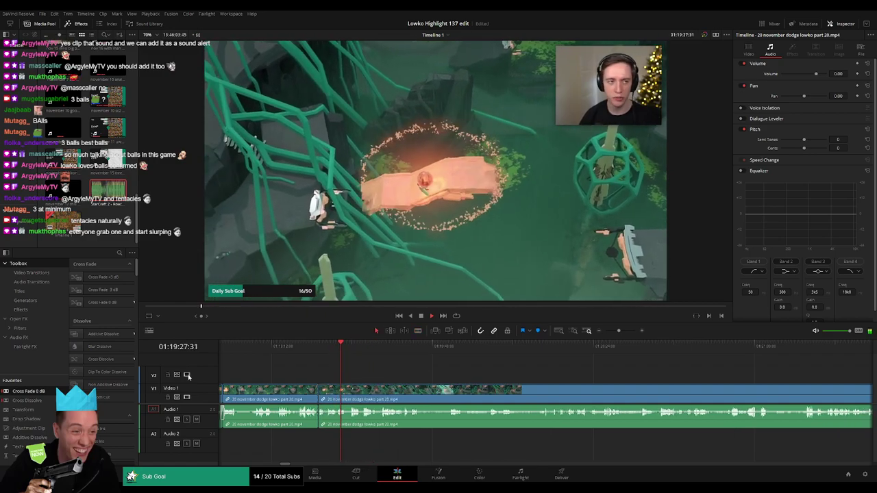
- Play on to about 01:19:44, split the dodge clip at about 01:19:45 and 01:19:52, and ripple delete the section between
key("space")
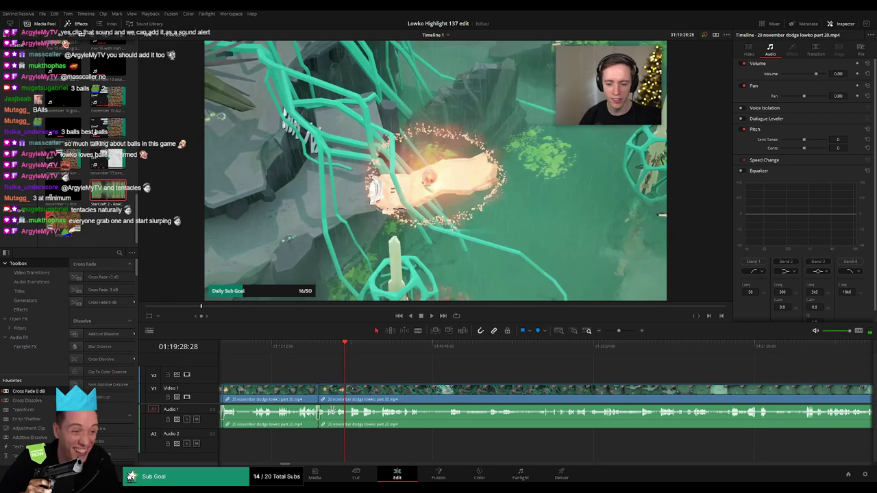
key("space")
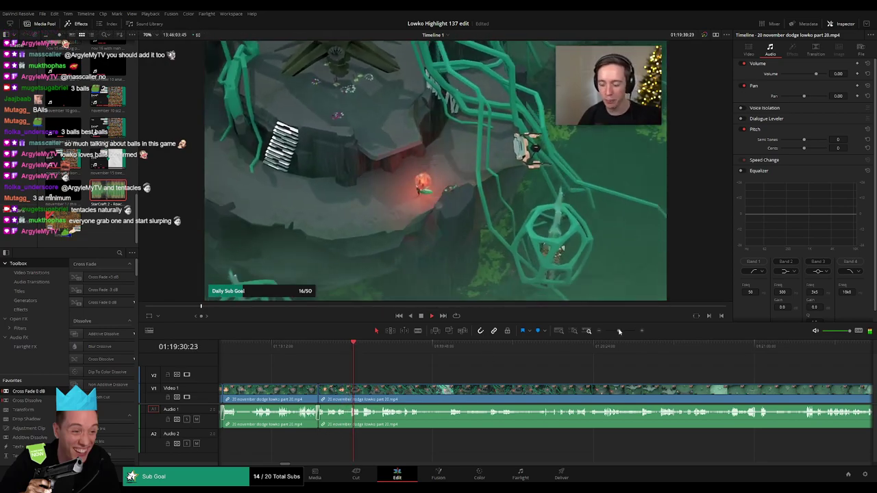
left_click_drag(620, 332, 621, 332)
left_click_drag(607, 372, 406, 372)
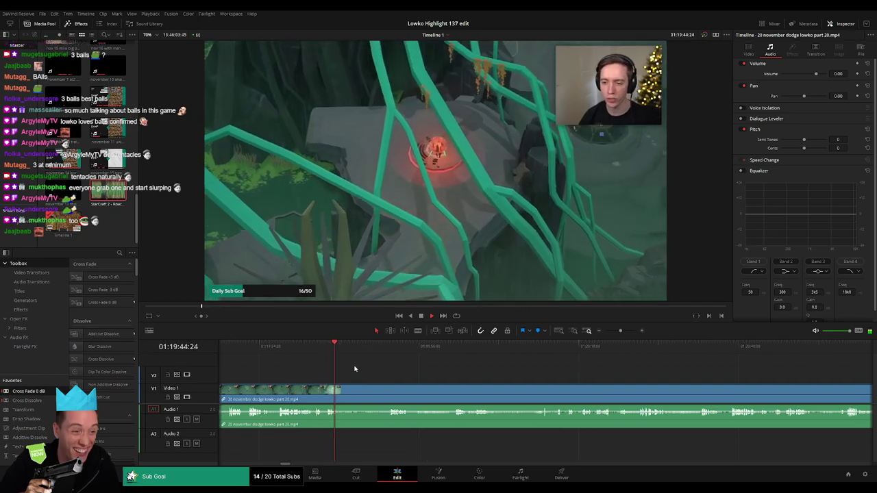
key("b")
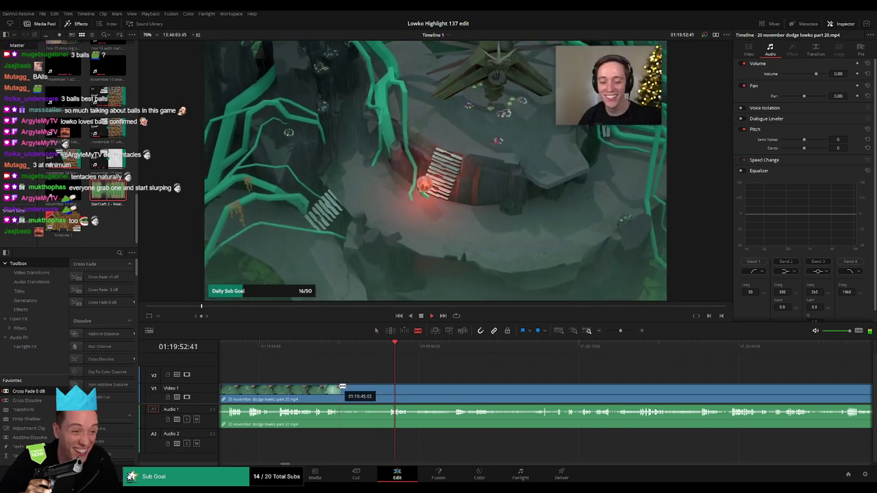
left_click(340, 387)
left_click(388, 385)
key("a")
left_click(370, 388)
key("Delete")
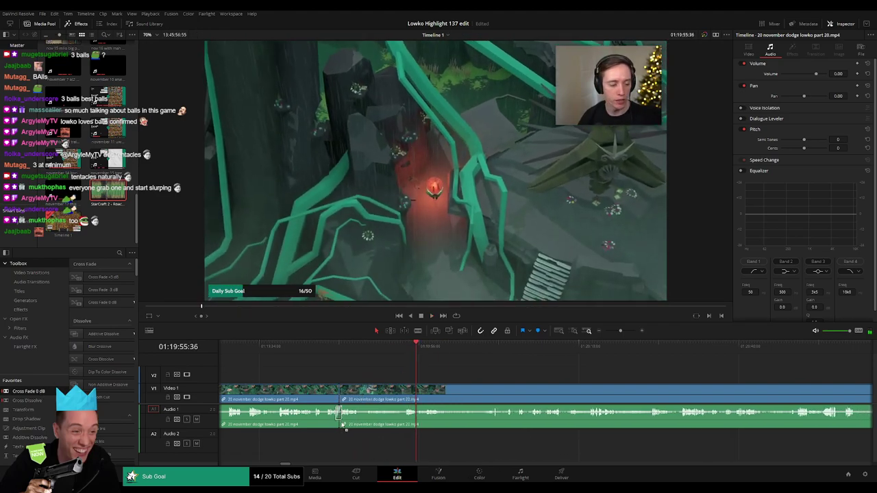
- Split the dodge clip at about 01:19:48 and skim the following footage up to about 01:20:38 for the point to resume
key("b")
left_click(360, 393)
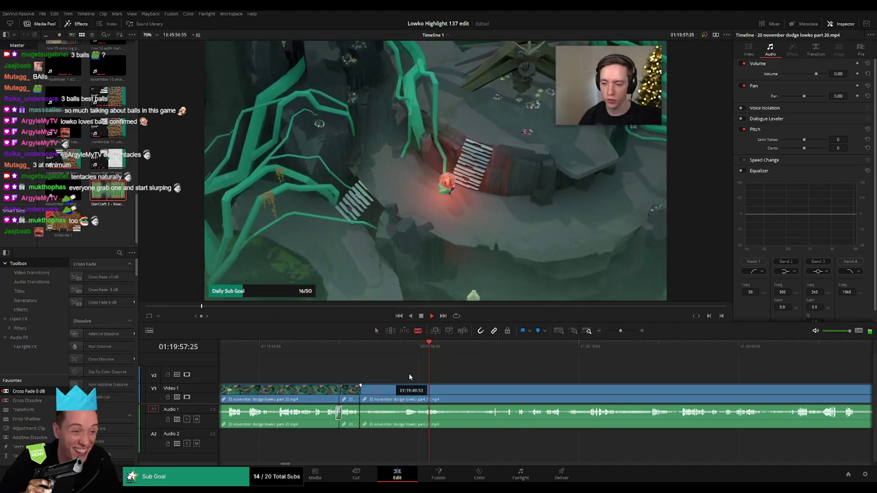
scroll(412, 367, "right", 2)
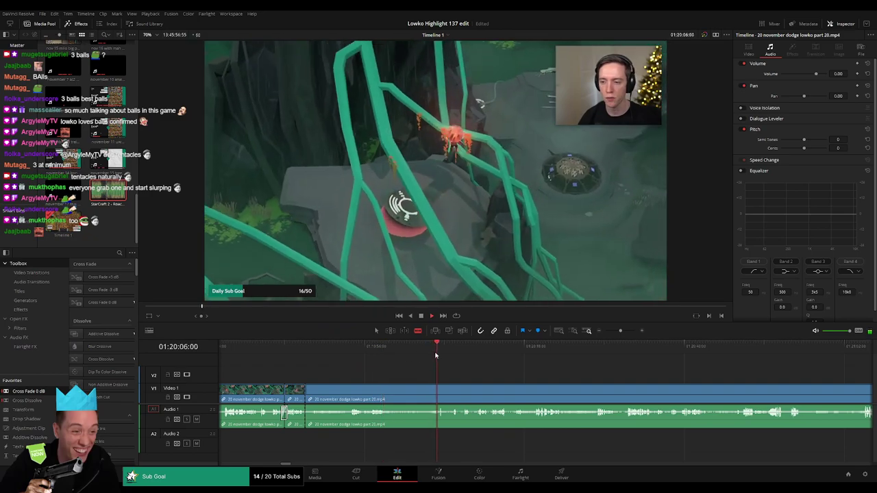
left_click(456, 354)
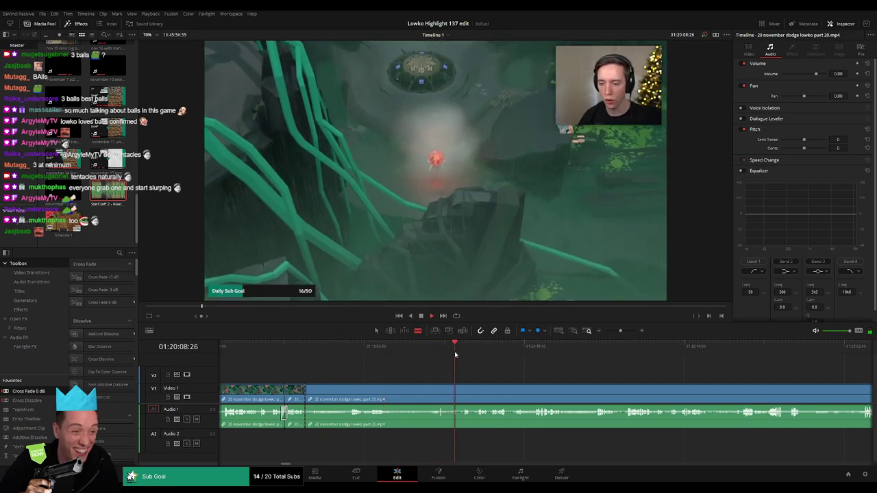
scroll(411, 374, "right", 4)
left_click(378, 355)
key("space")
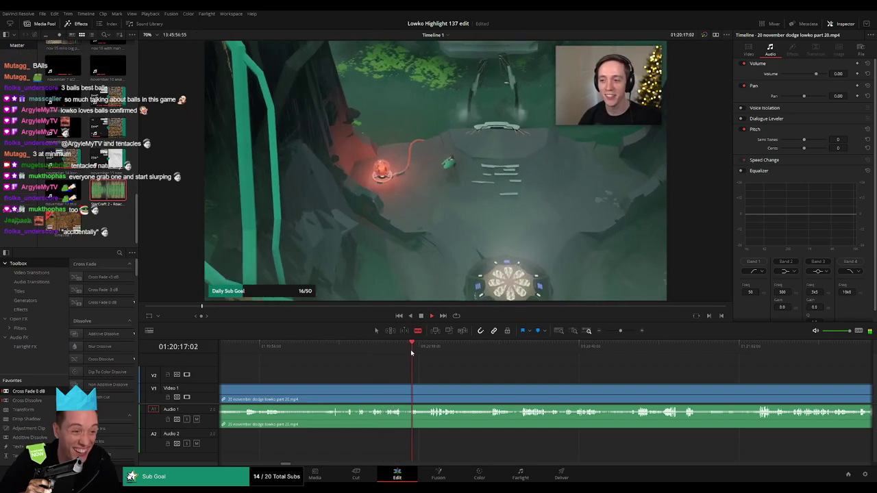
scroll(438, 364, "right", 3)
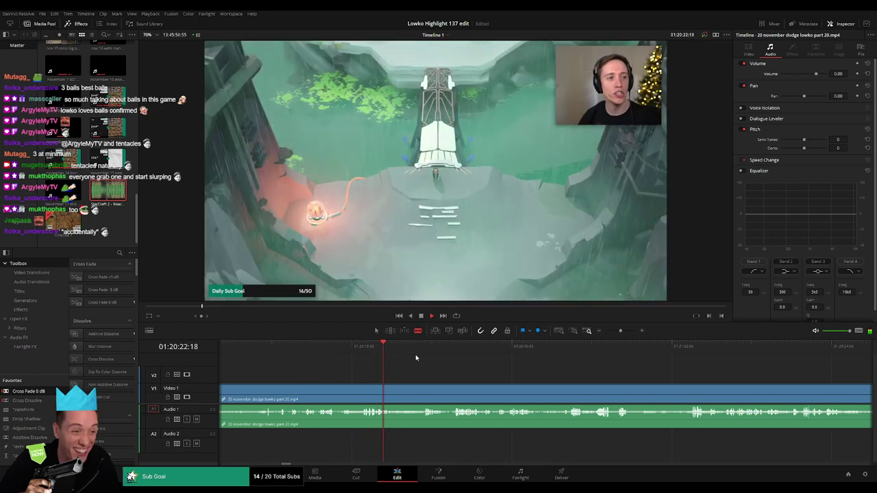
left_click(425, 355)
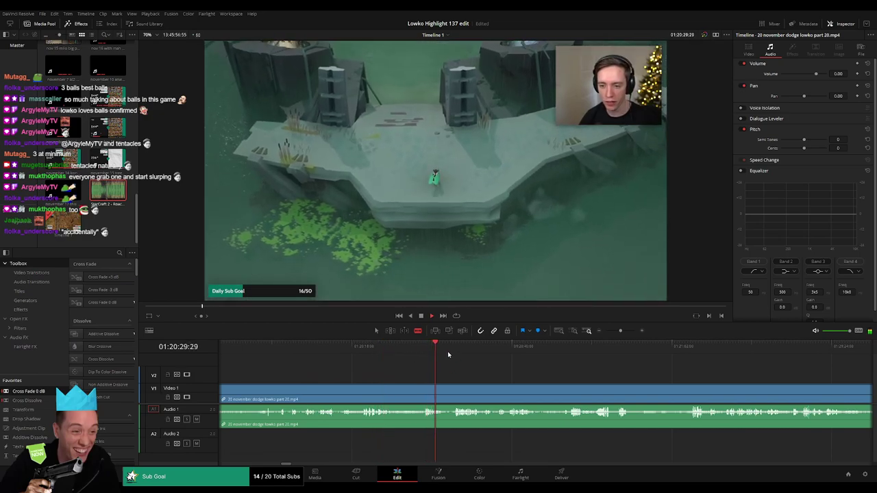
scroll(413, 370, "right", 3)
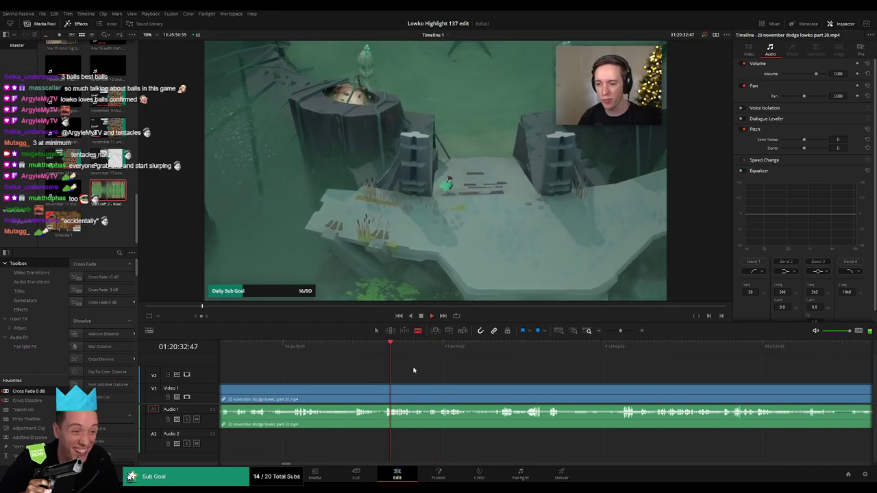
scroll(413, 370, "right", 1)
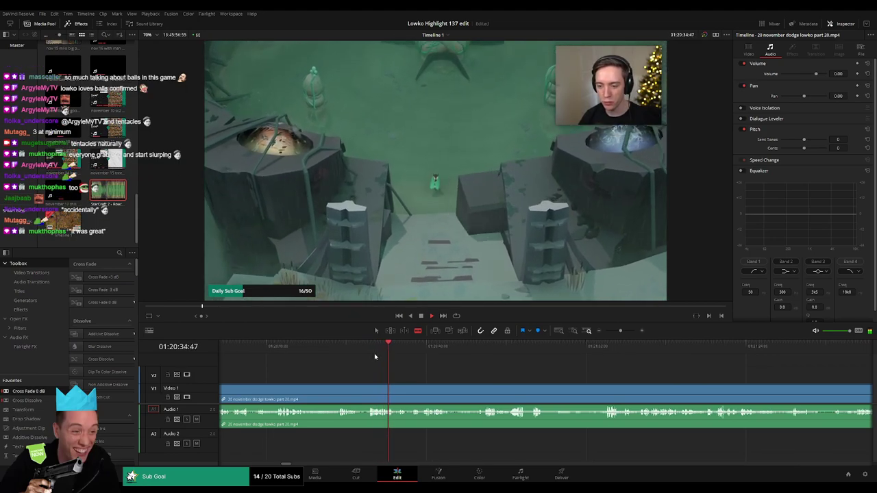
left_click(375, 355)
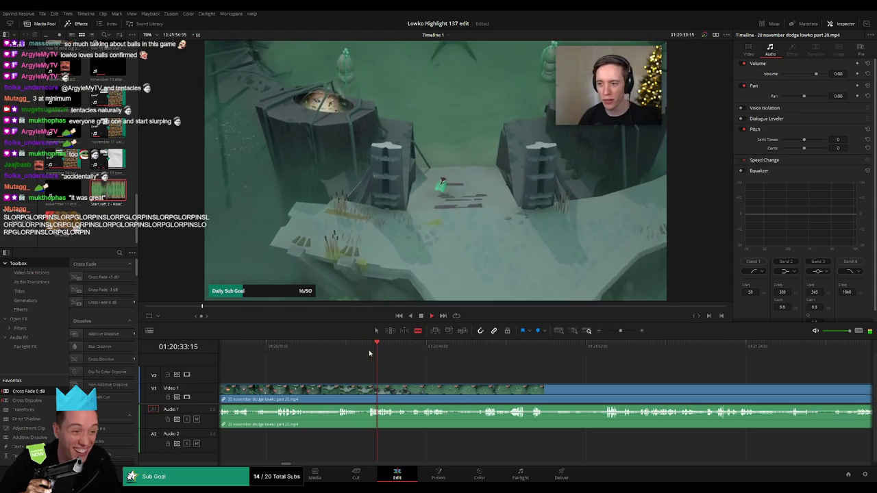
scroll(368, 363, "right", 3)
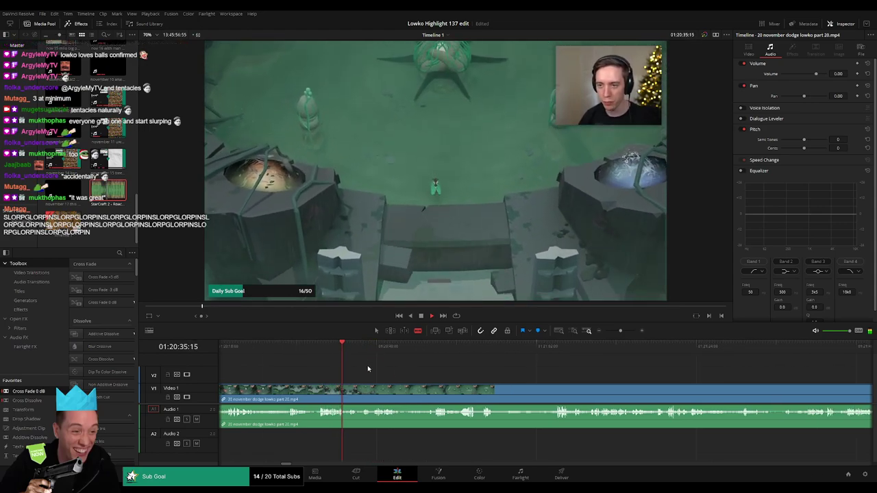
left_click(362, 352)
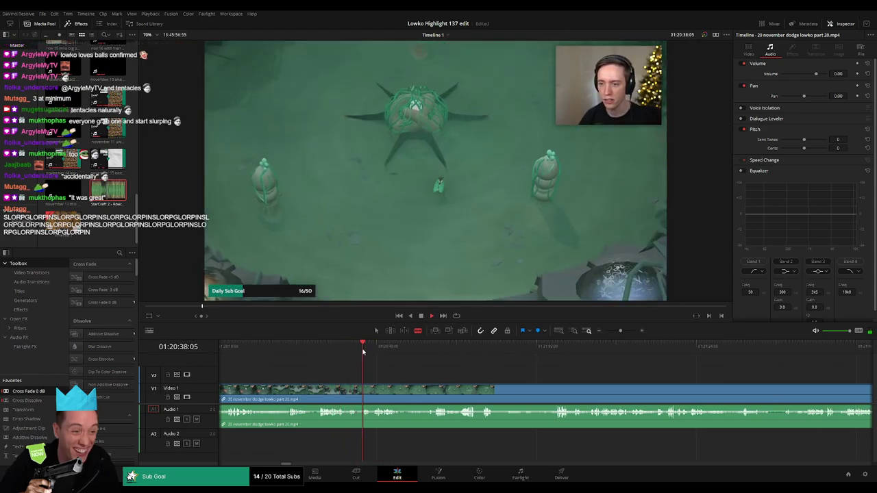
- Split the dodge clip at about 01:20:32 and ripple delete the section between this split and the one at about 01:19:48
left_click(322, 388)
key("a")
scroll(325, 377, "left", 4)
left_click(373, 391)
key("Delete")
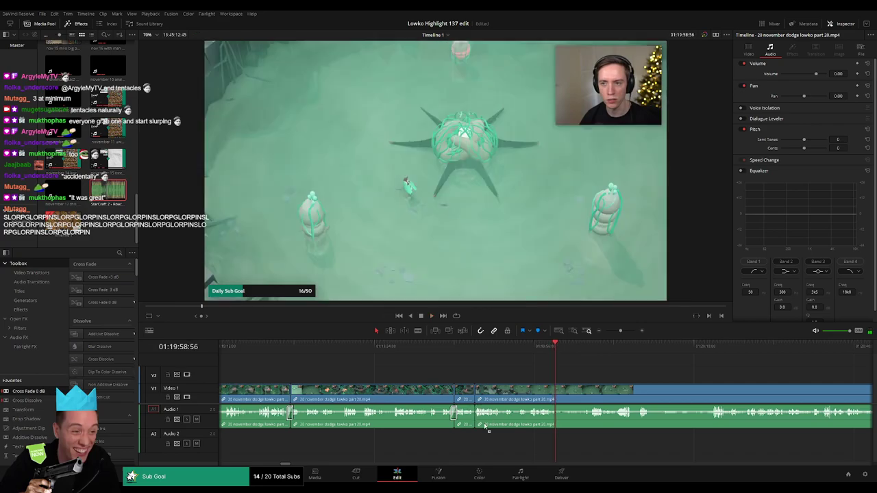
- Review the dodge clip's footage from about 01:19:58 to 01:21:01 for the next section to cut
scroll(511, 396, "right", 5)
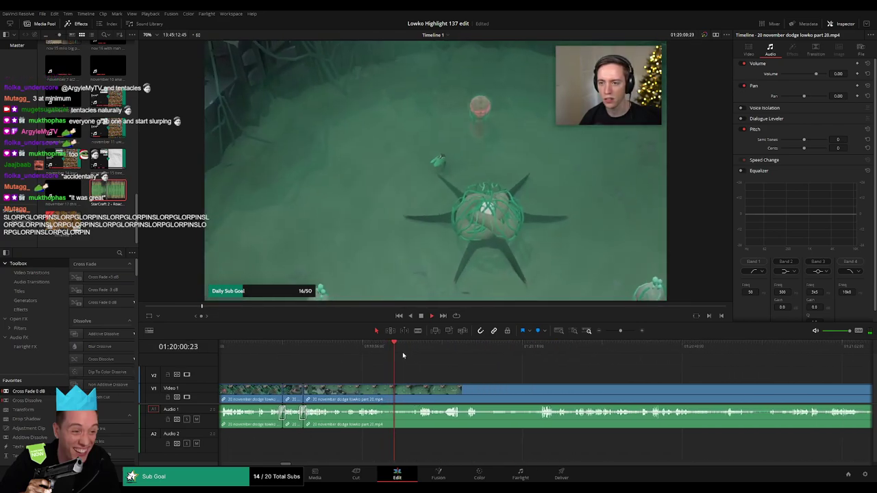
left_click(405, 351)
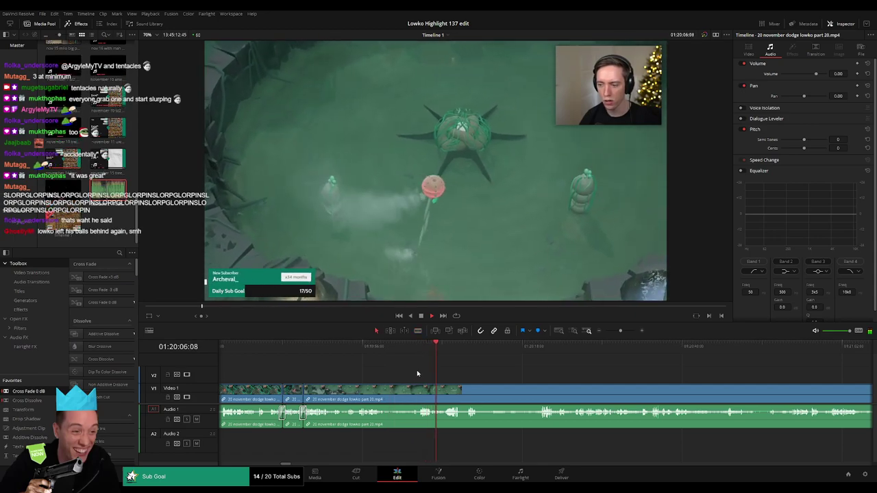
key("a")
scroll(414, 376, "right", 1)
scroll(387, 376, "down", 2)
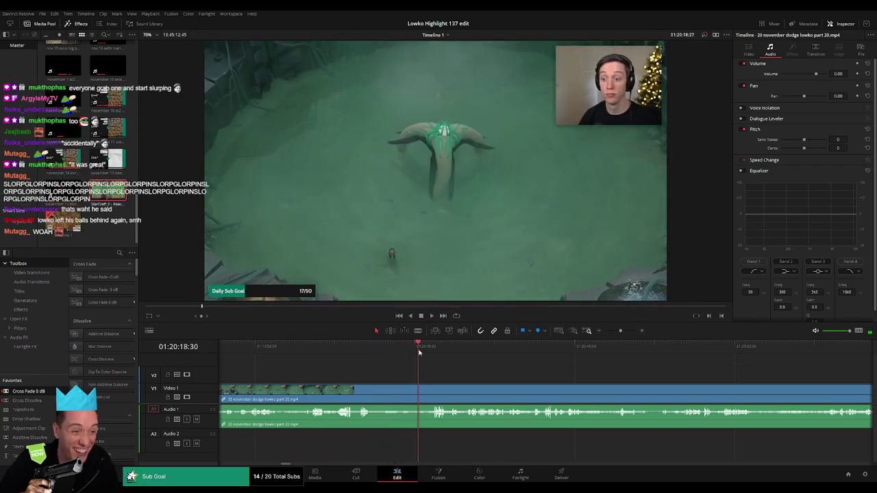
left_click_drag(486, 379, 405, 375)
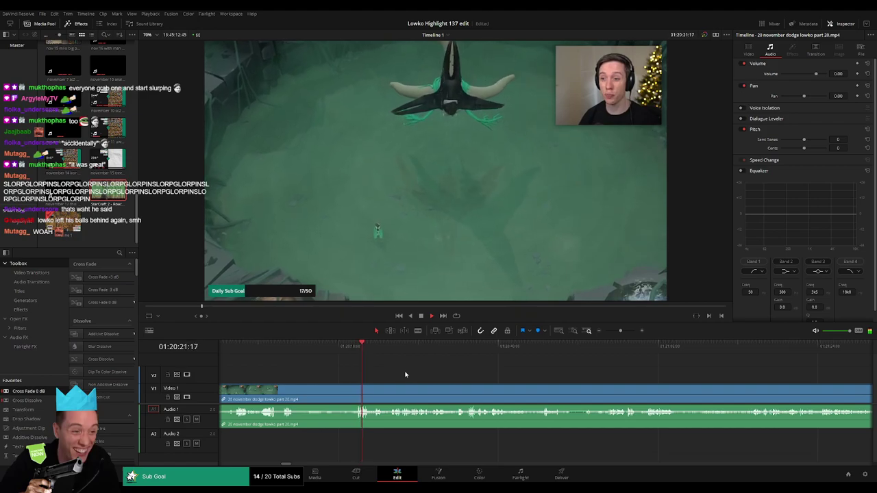
scroll(372, 369, "right", 3)
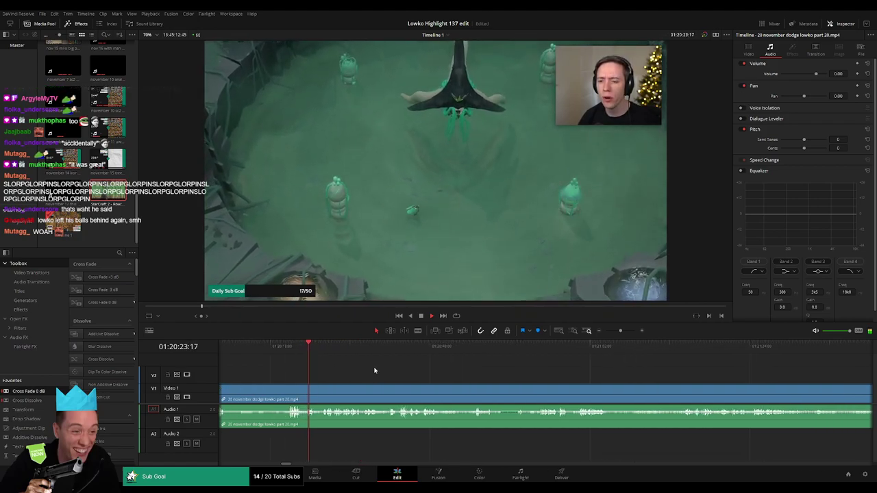
left_click_drag(375, 370, 365, 370)
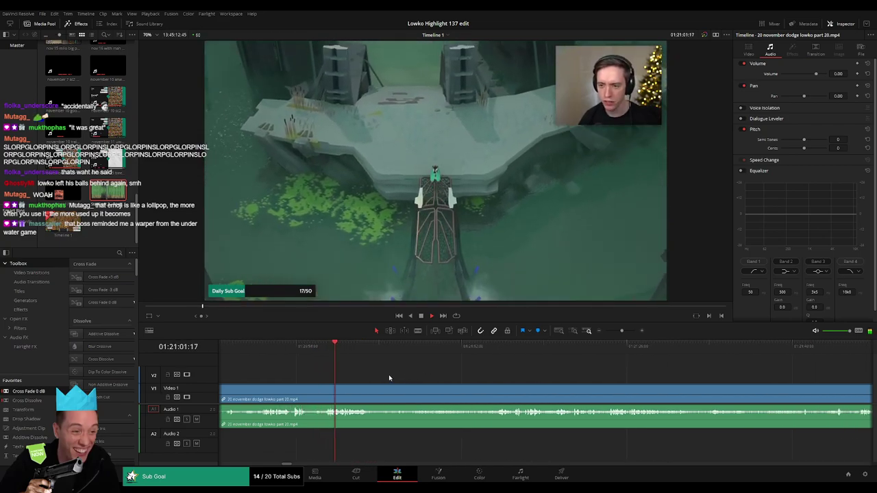
- Split the dodge clip at about 01:21:05 and 01:21:14, roll the second cut back to about 01:21:12, and ripple delete the section between
key("b")
left_click(379, 399)
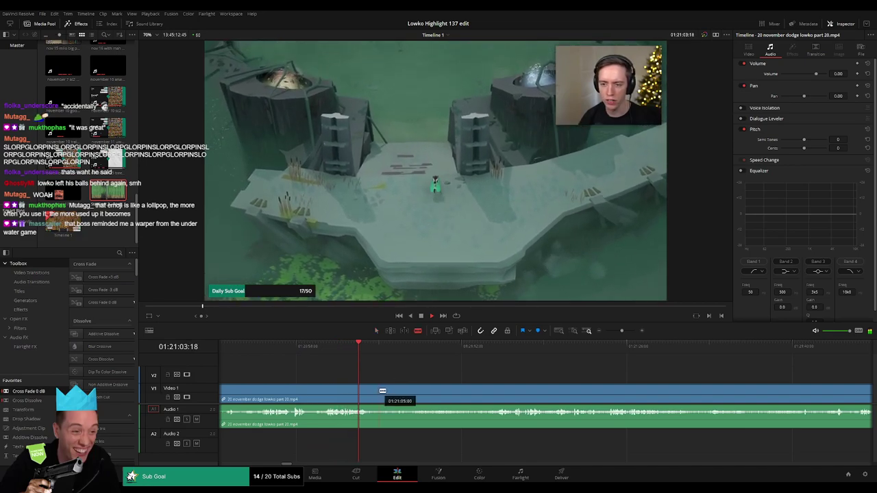
left_click(487, 348)
key("space")
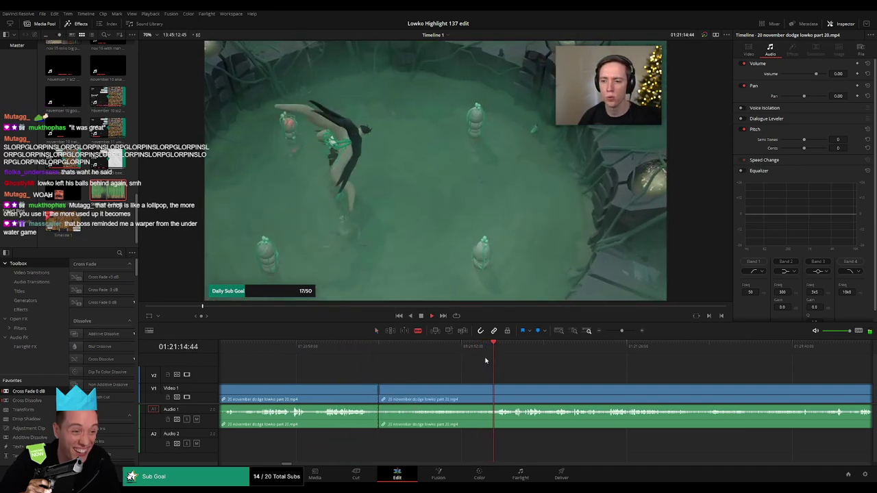
left_click(493, 396)
key("a")
left_click(468, 395)
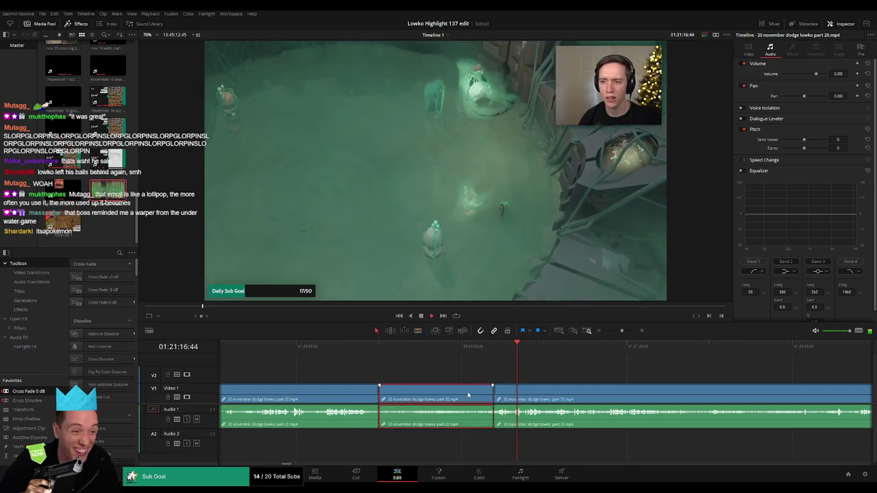
left_click_drag(492, 396, 452, 390)
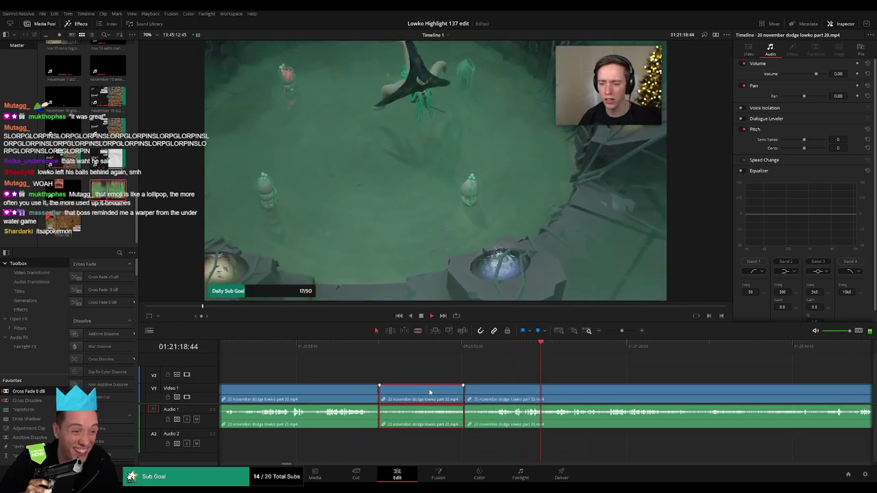
key("Delete")
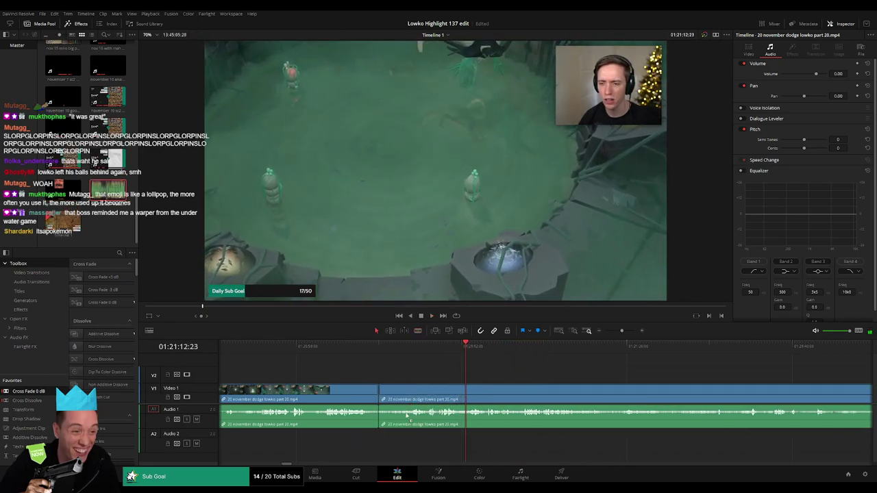
- Review the dodge clip's footage from about 01:21:12 to 01:21:41 for the next uninteresting section
left_click_drag(530, 394, 414, 386)
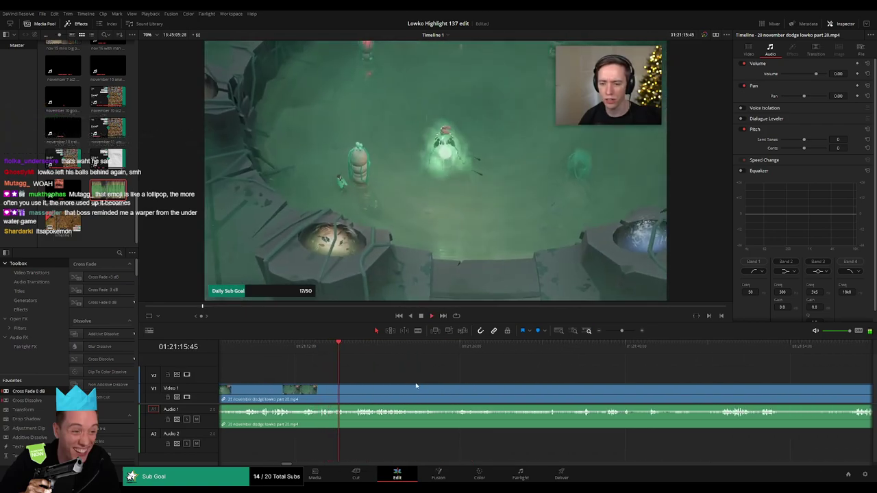
scroll(429, 385, "right", 2)
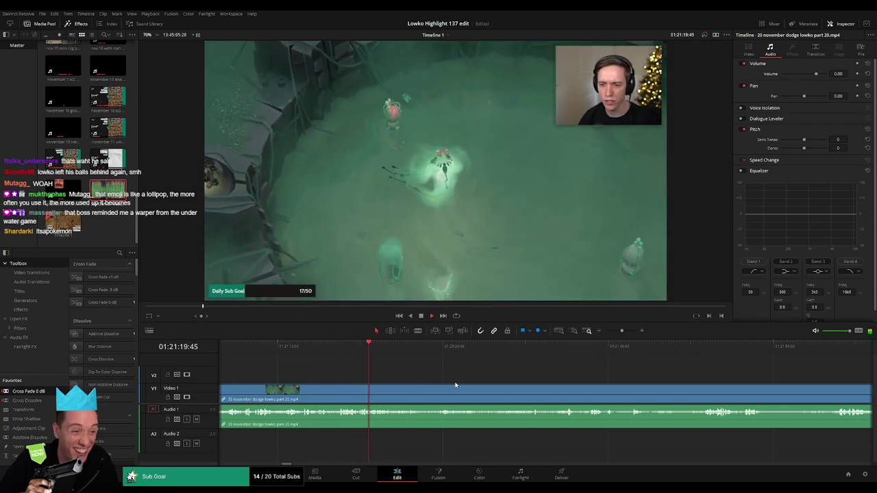
scroll(427, 384, "right", 3)
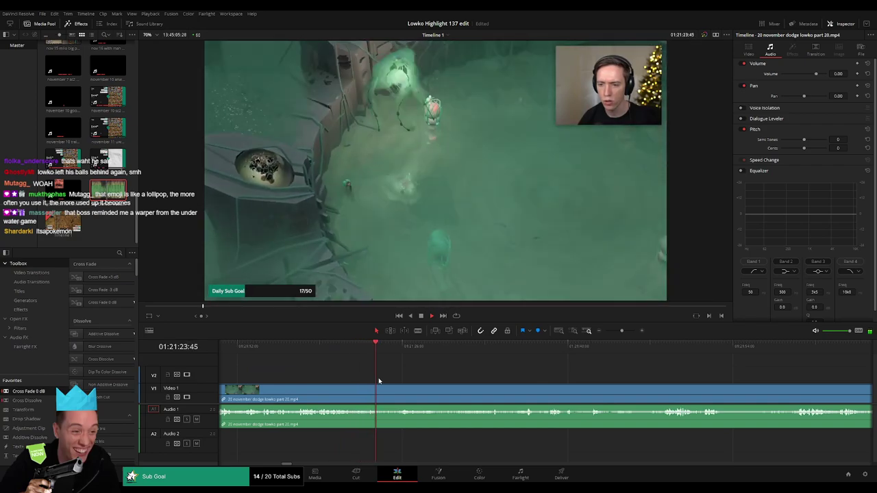
scroll(445, 385, "right", 3)
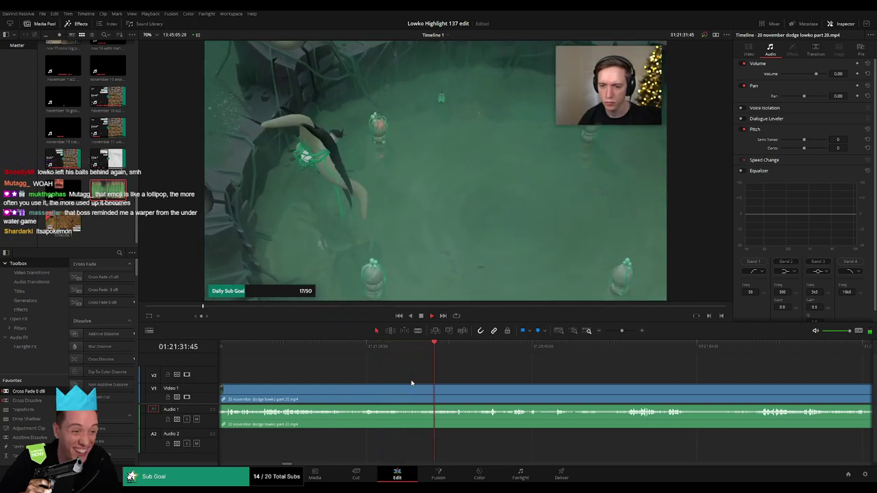
scroll(428, 383, "right", 2)
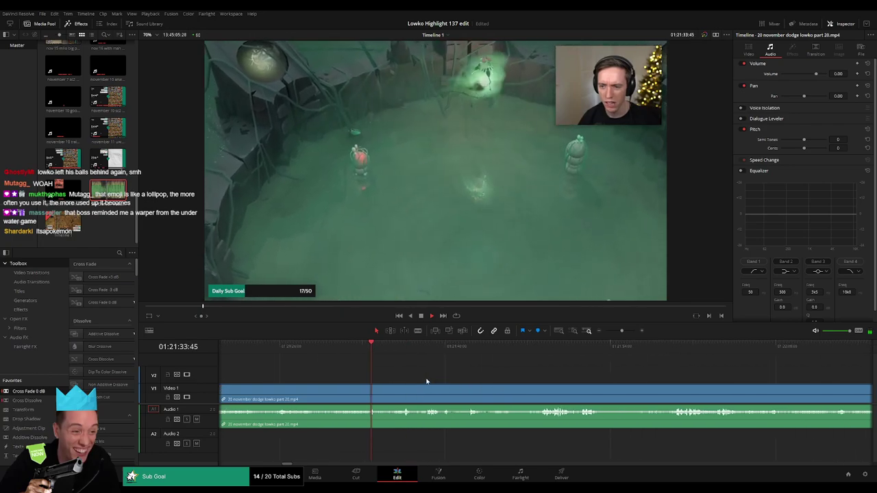
left_click(390, 350)
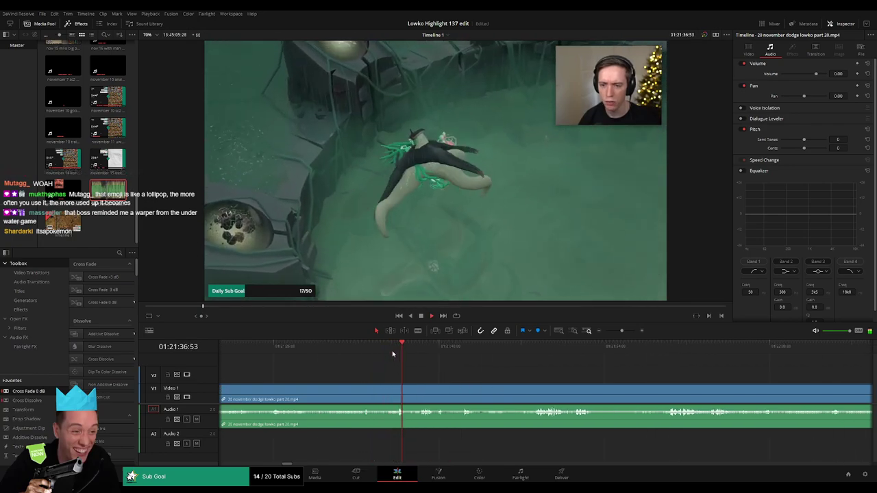
scroll(426, 363, "right", 1)
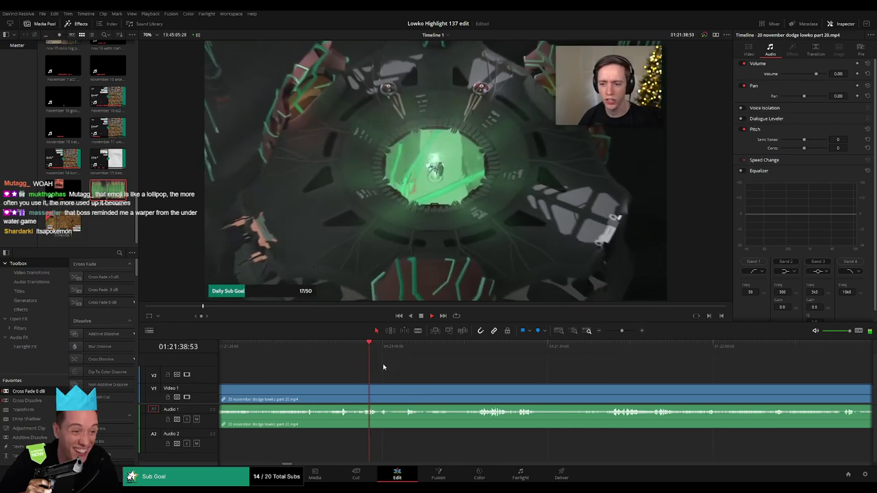
scroll(383, 367, "right", 1)
left_click(391, 352)
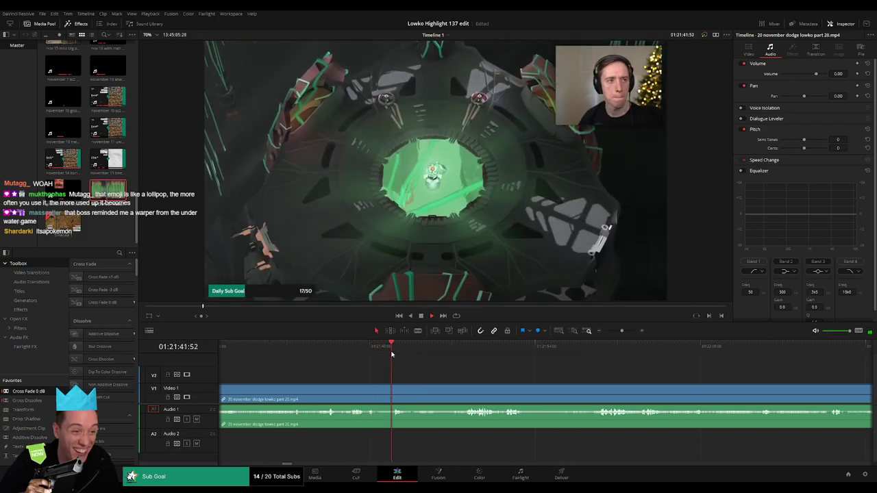
- Split the dodge clip at about 01:21:40 and 01:21:59, and ripple delete the section between the splits
key("b")
left_click(376, 394)
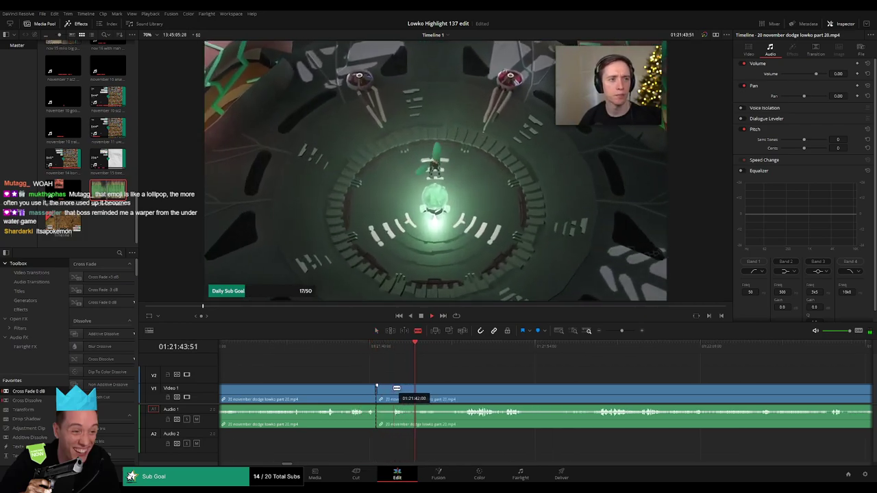
left_click(462, 354)
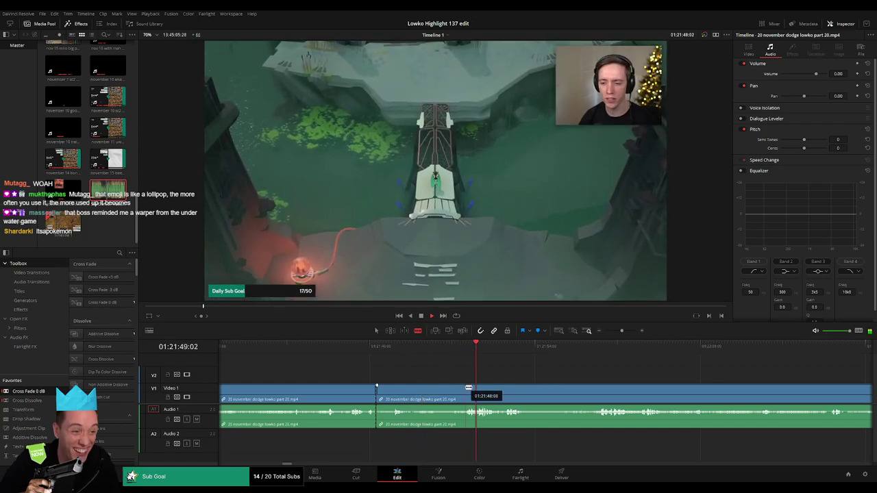
scroll(470, 379, "right", 5)
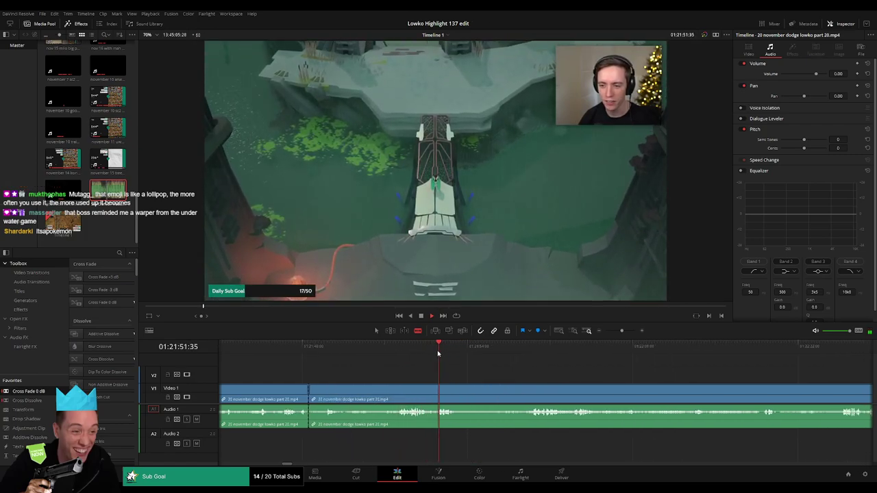
left_click(525, 350)
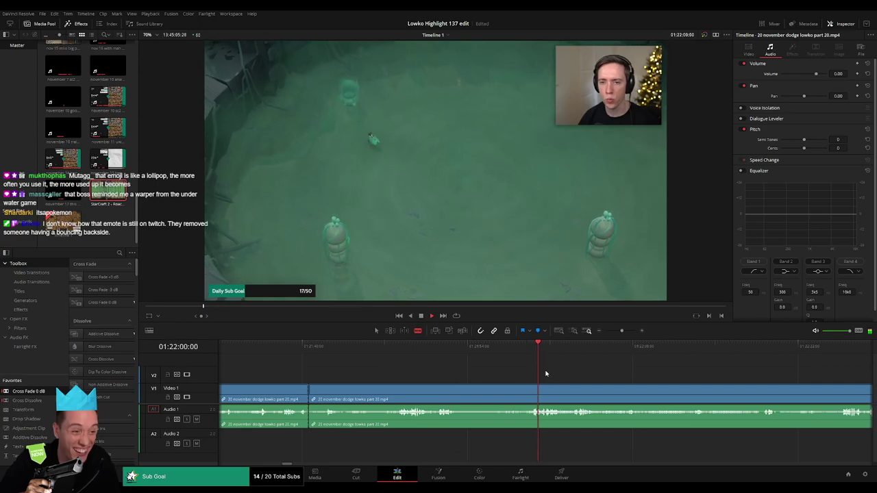
scroll(439, 372, "right", 3)
left_click(428, 388)
scroll(466, 380, "left", 2)
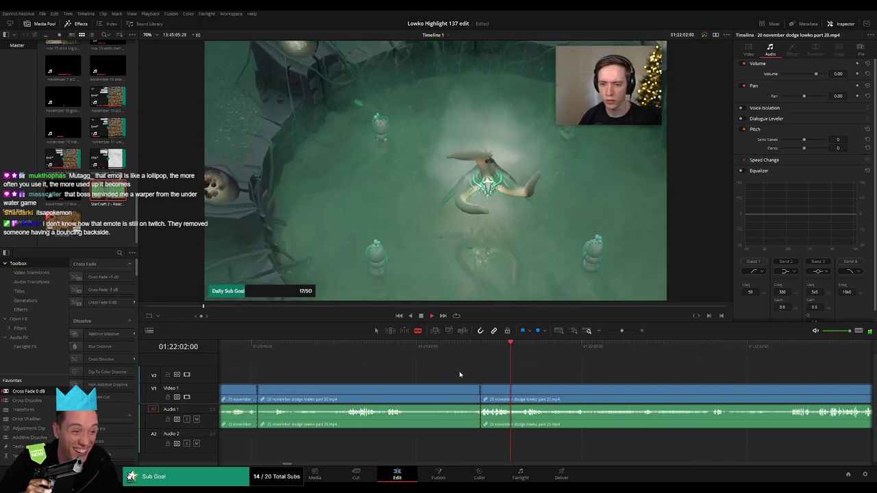
key("a")
left_click(456, 392)
key("Delete")
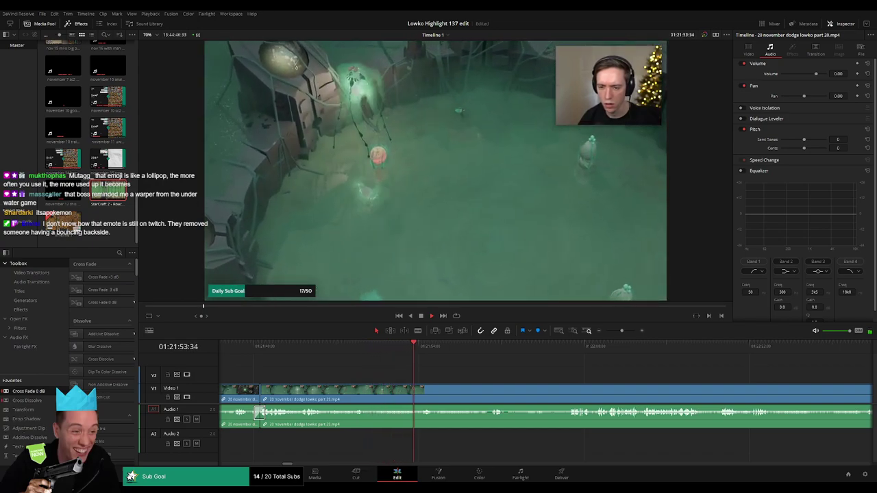
- Skim on to about 01:22:06, split the dodge clip at about 01:22:01 and 01:22:06, and ripple delete the quiet section between
left_click_drag(480, 375, 403, 360)
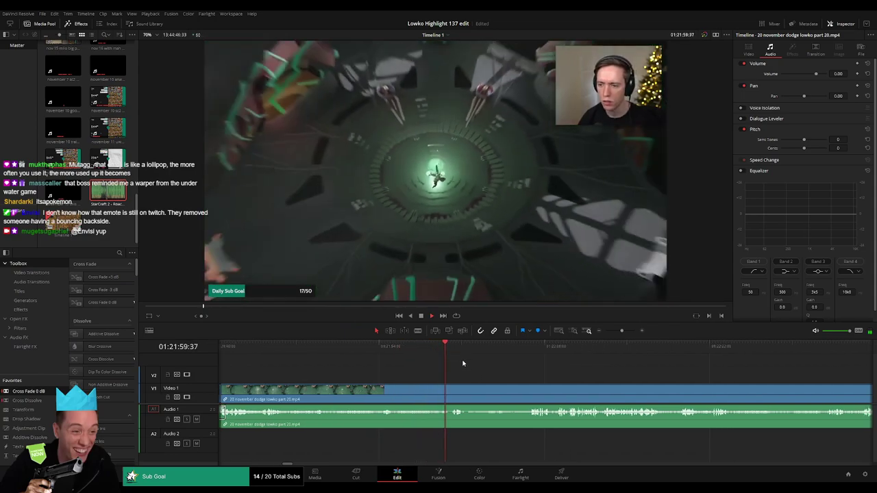
scroll(429, 364, "right", 2)
left_click_drag(417, 351, 479, 353)
key("b")
left_click(417, 389)
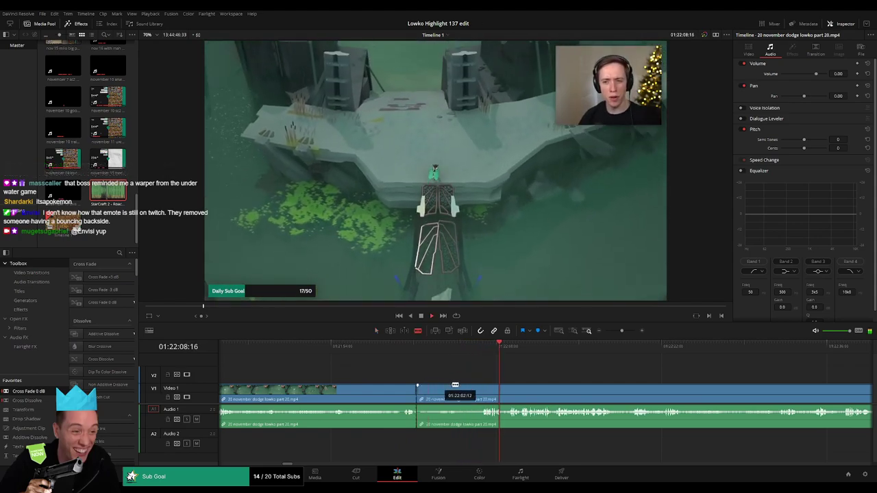
left_click(481, 389)
key("a")
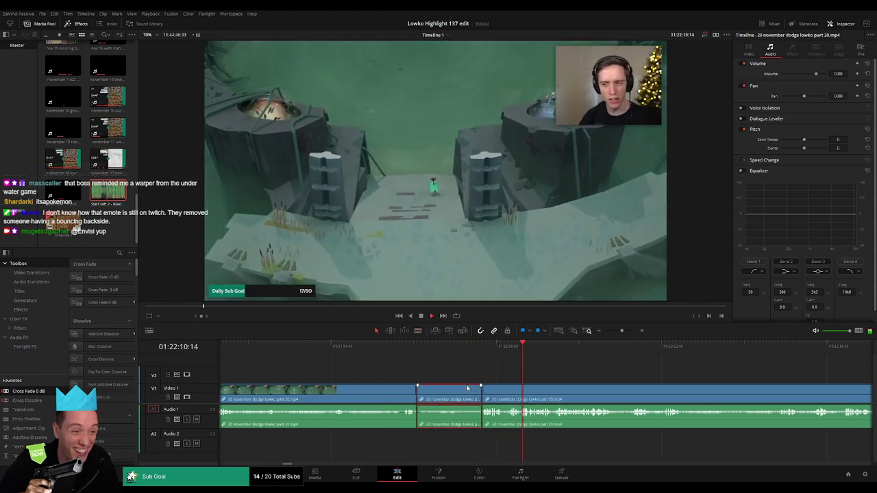
left_click(468, 389)
key("BackSpace")
- Add an audio cross fade on the cut at about 01:22:01 and resume playback just after it
left_click(439, 348)
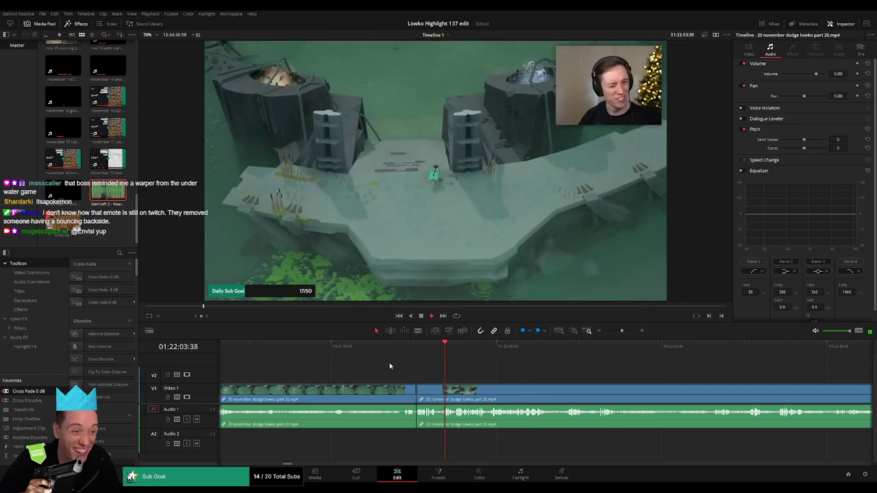
left_click_drag(418, 424, 419, 423)
key("space")
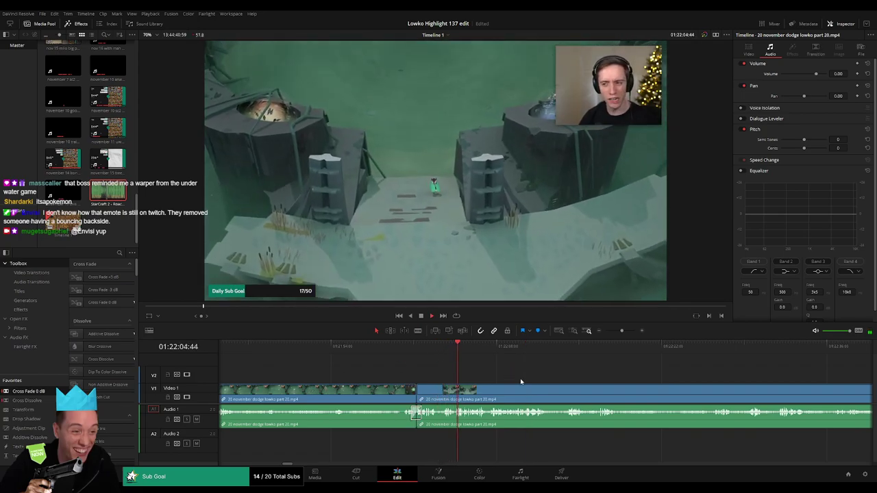
- Review the dodge clip's footage from about 01:22:04 to 01:23:04 for the next section to cut
left_click_drag(535, 378, 418, 379)
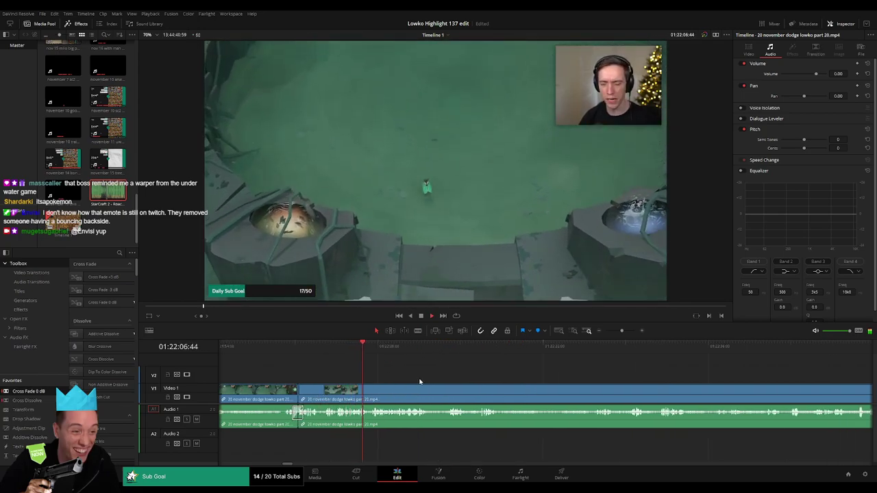
scroll(454, 389, "right", 1)
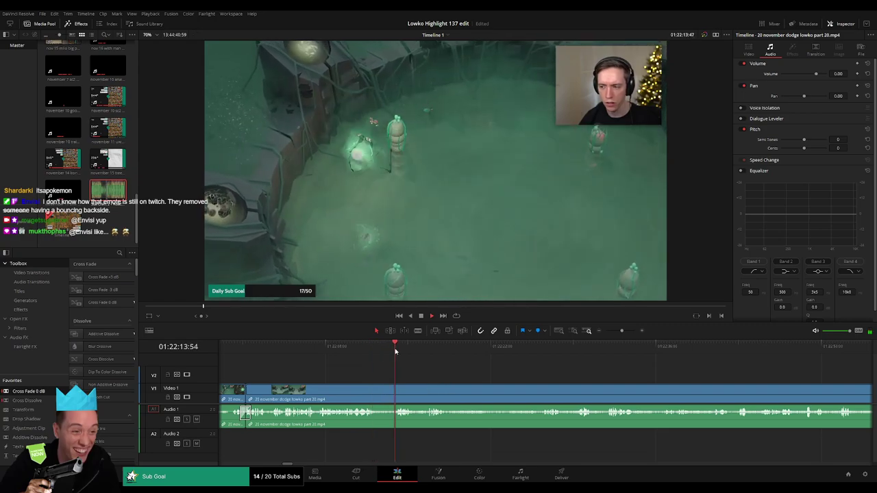
scroll(422, 378, "right", 1)
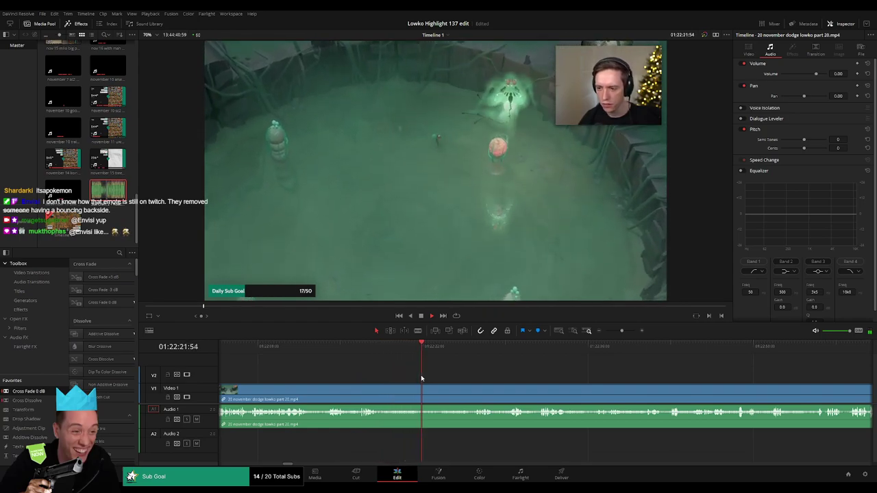
left_click_drag(561, 390, 443, 380)
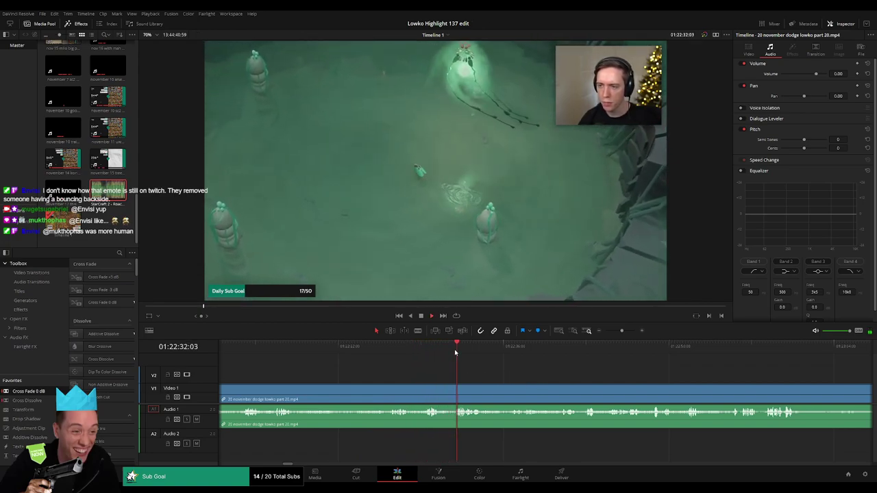
left_click_drag(518, 368, 402, 351)
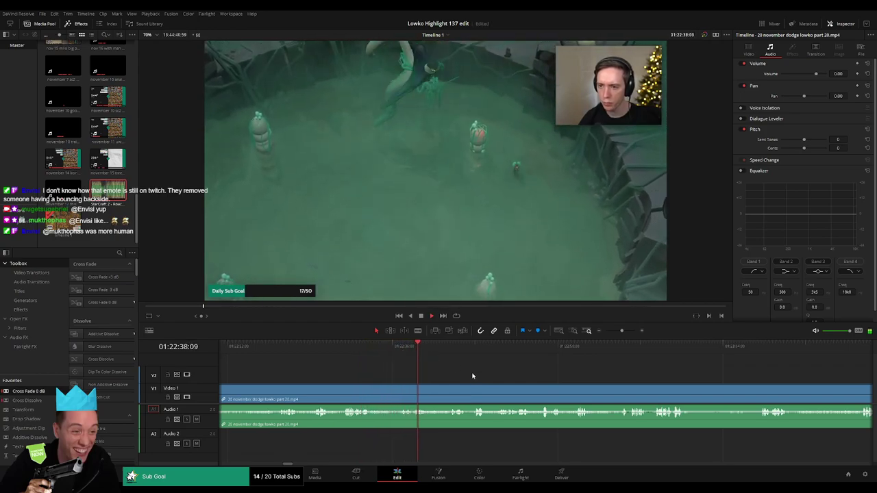
scroll(472, 376, "right", 2)
left_click(364, 352)
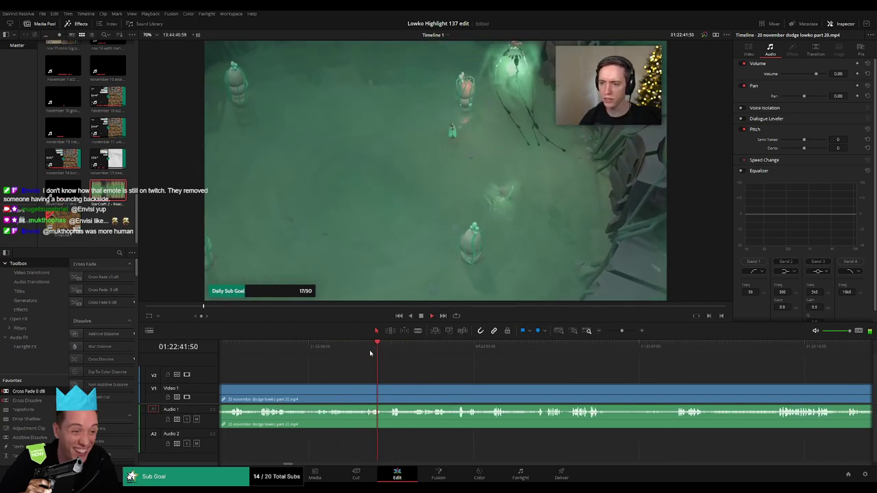
scroll(405, 363, "right", 2)
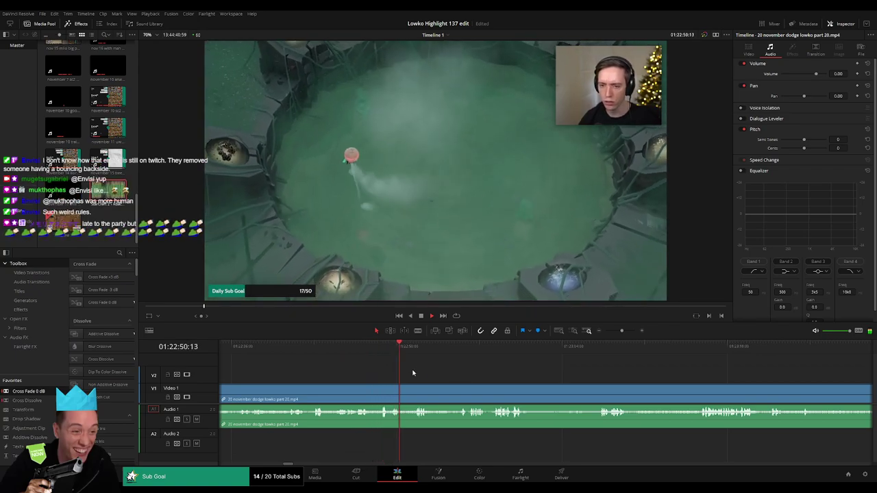
left_click_drag(480, 378, 408, 370)
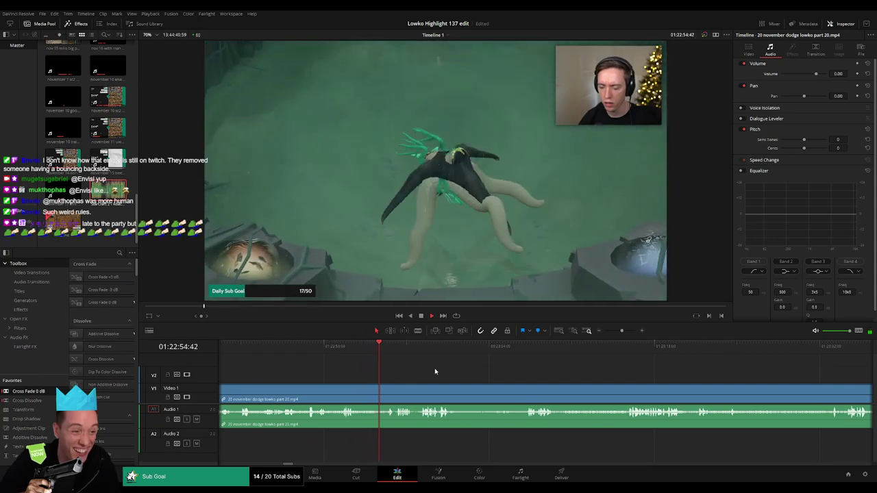
scroll(412, 372, "right", 3)
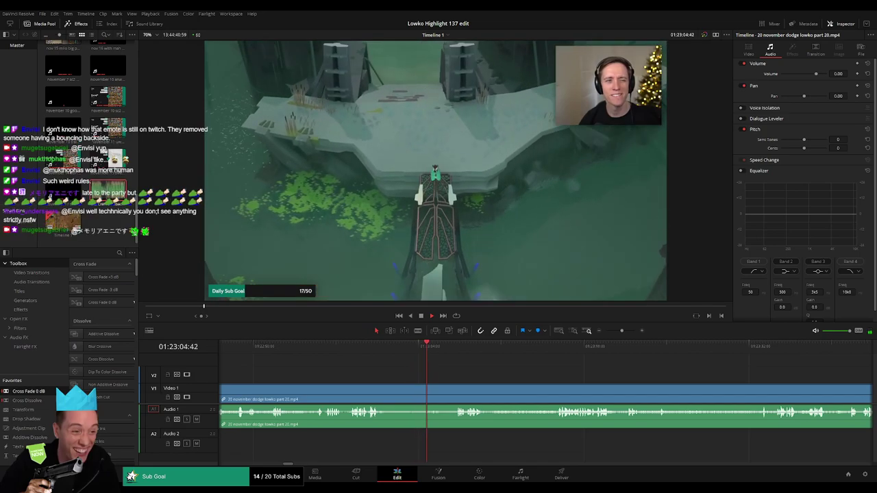
- Pause playback and split the dodge clip at about 01:23:01, where the quiet stretch begins
key("space")
key("b")
left_click(390, 388)
key("a")
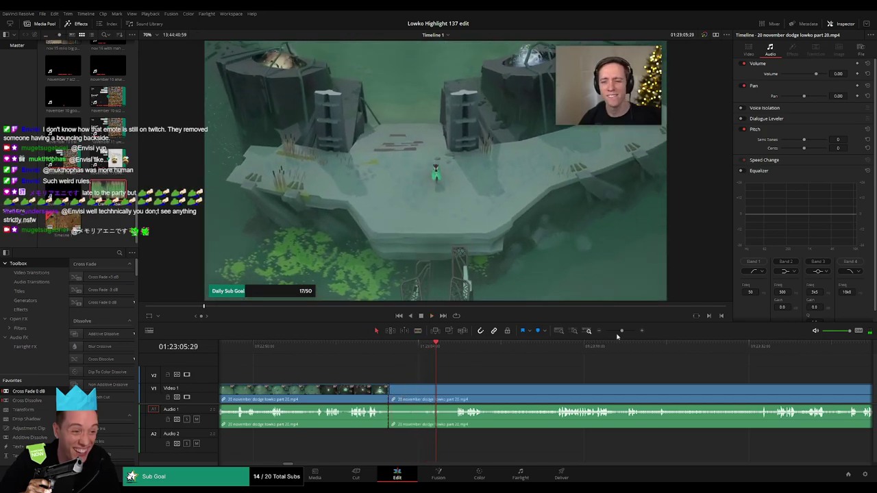
- Go back through the timeline to the november 17 clip and show the drawing at about 01:18:38
left_click_drag(621, 331, 621, 331)
scroll(471, 381, "left", 10)
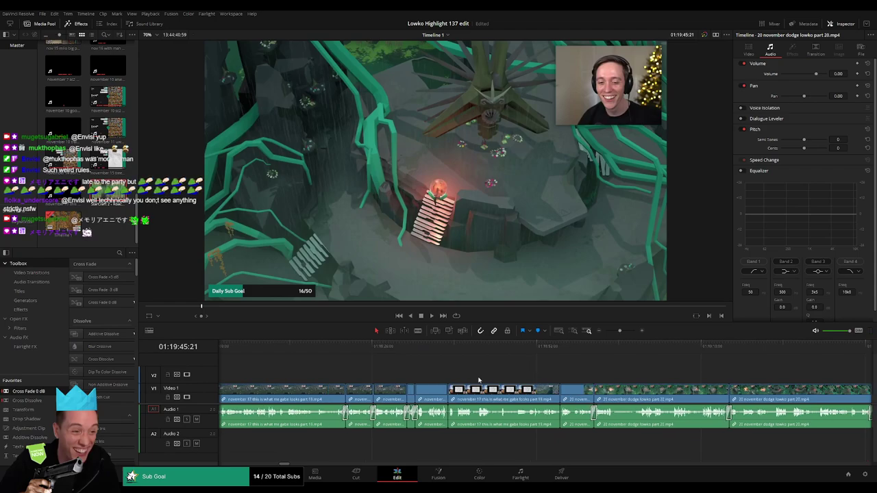
scroll(419, 382, "left", 3)
left_click(426, 348)
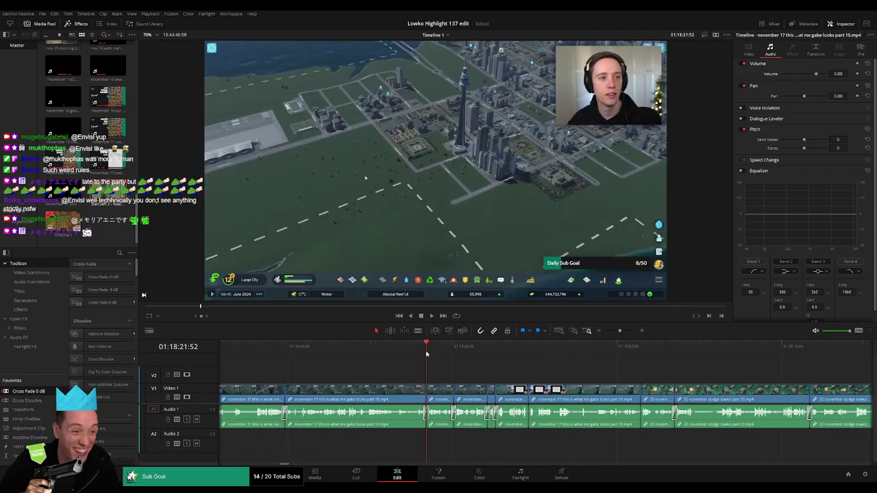
left_click(306, 353)
left_click(289, 352)
scroll(478, 372, "left", 6)
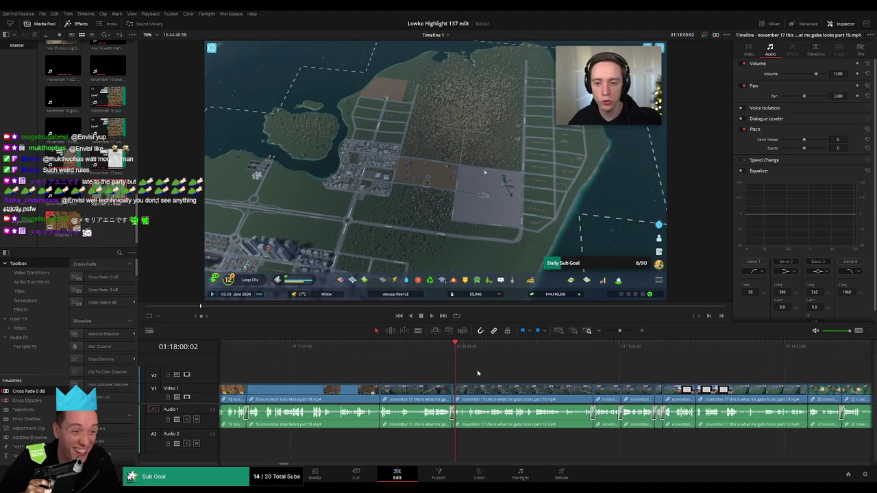
left_click(385, 353)
left_click_drag(350, 374, 458, 368)
key("space")
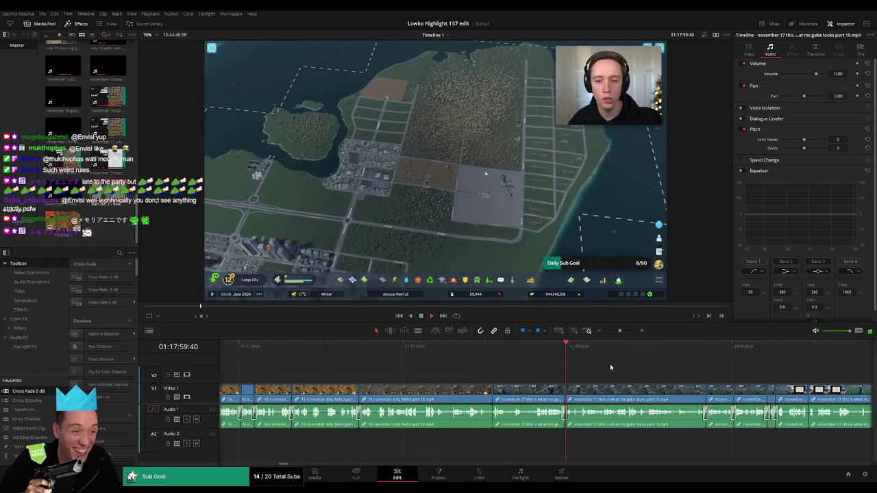
scroll(453, 364, "right", 3)
left_click(523, 347)
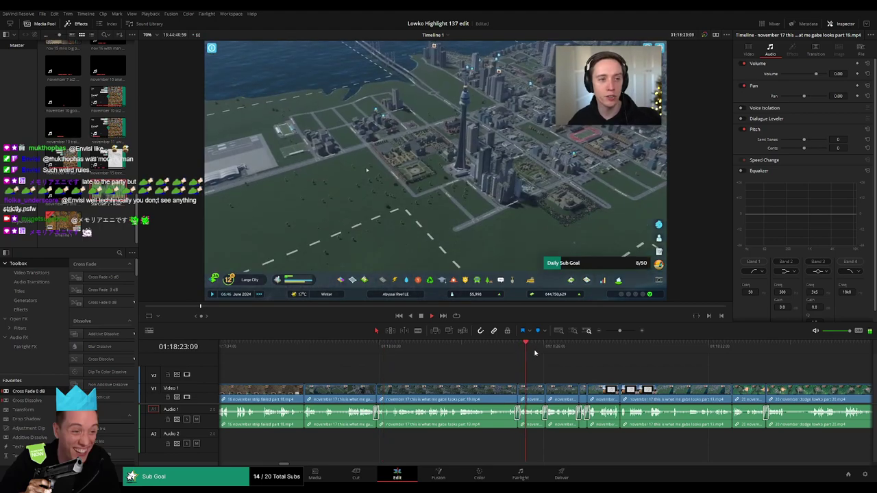
left_click(568, 348)
left_click(621, 348)
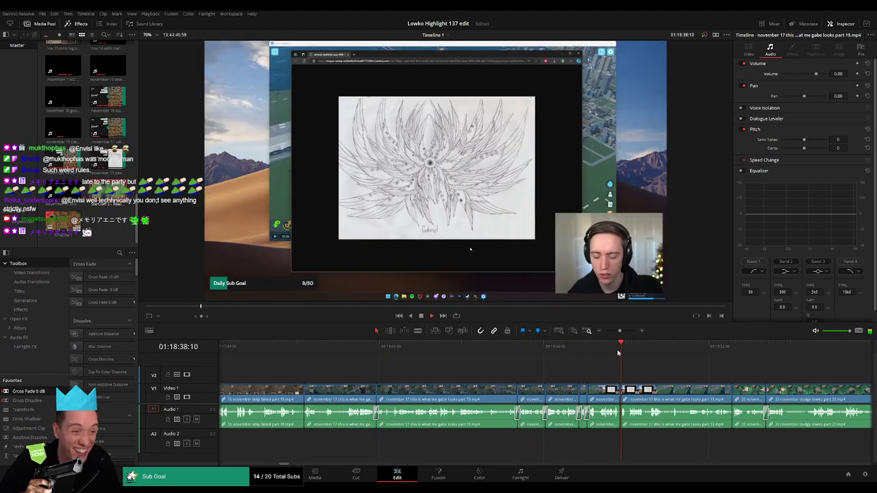
left_click_drag(640, 361, 456, 358)
left_click(436, 349)
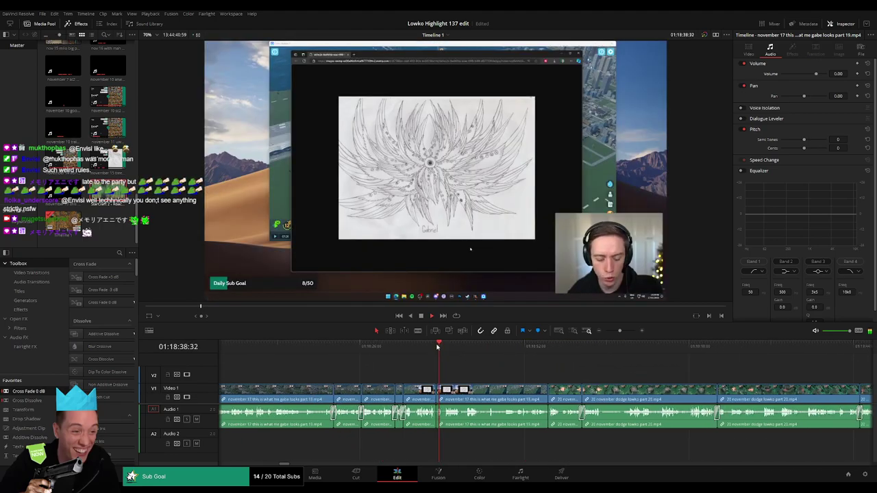
key("space")
left_click(436, 349)
key("space")
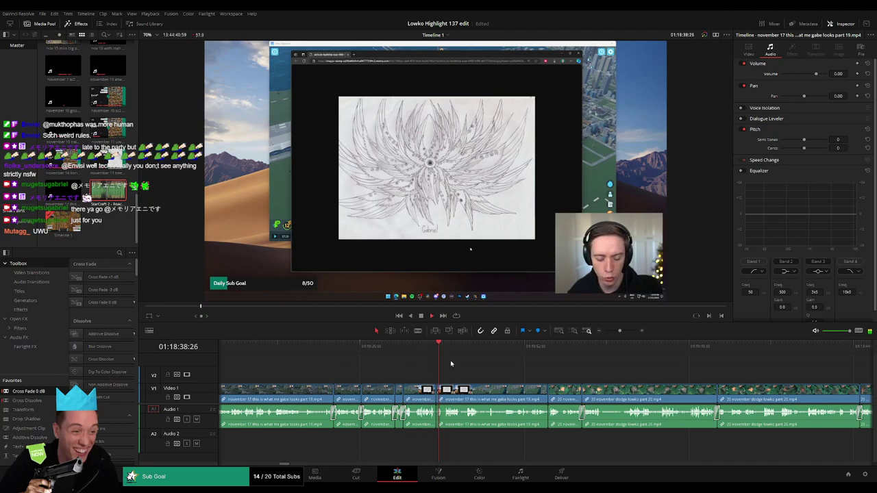
- Return to the dodge clip, split it at about 01:23:07, and ripple delete the section after the 01:23:01 cut
left_click_drag(612, 332, 461, 366)
left_click(586, 346)
left_click(533, 348)
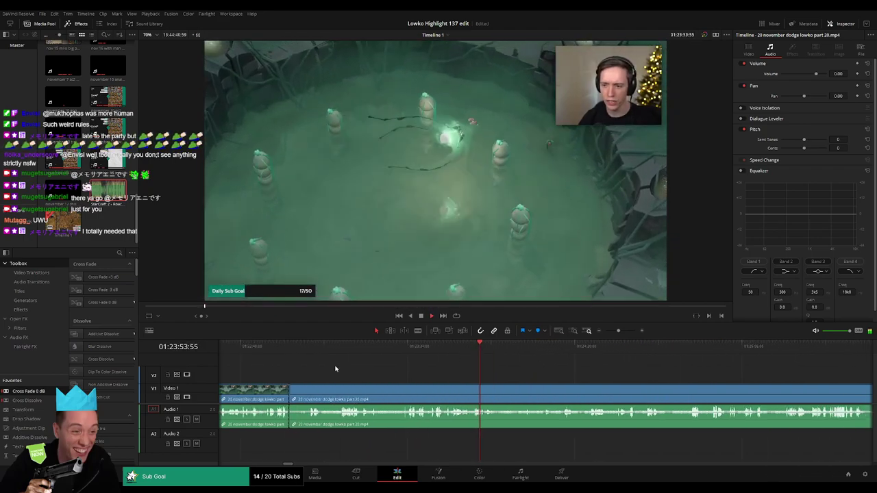
left_click_drag(314, 360, 478, 368)
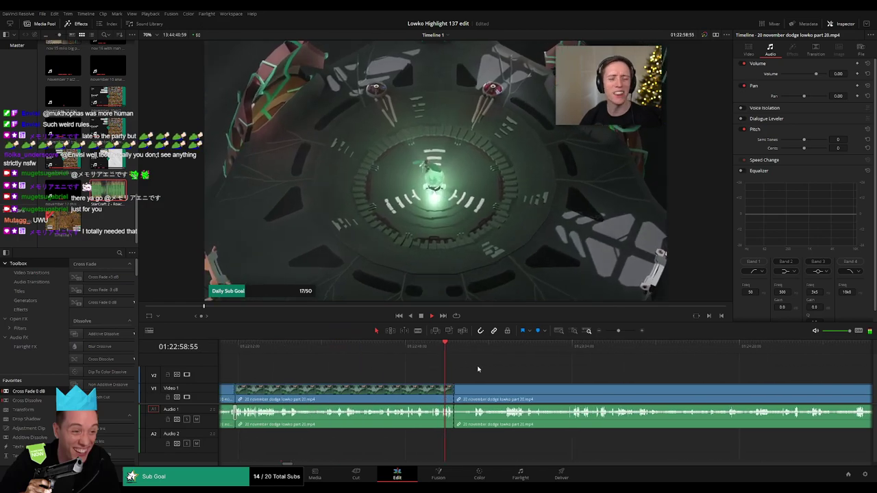
left_click(416, 347)
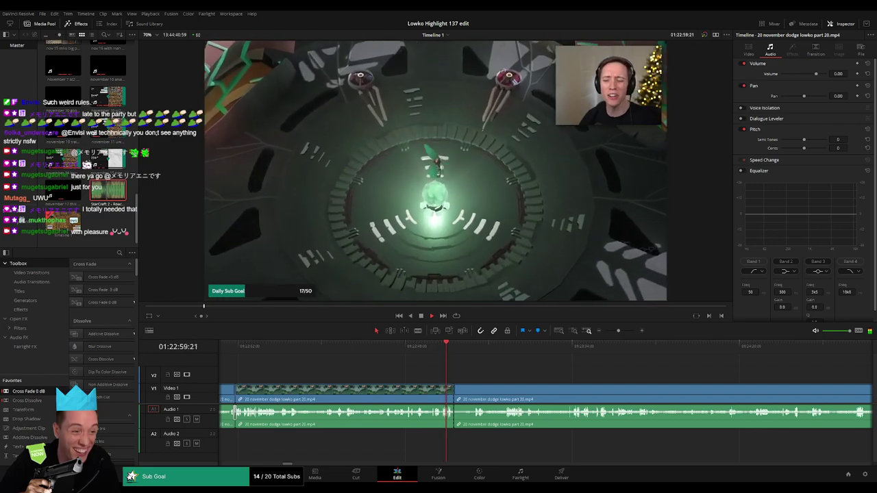
left_click_drag(458, 350, 472, 353)
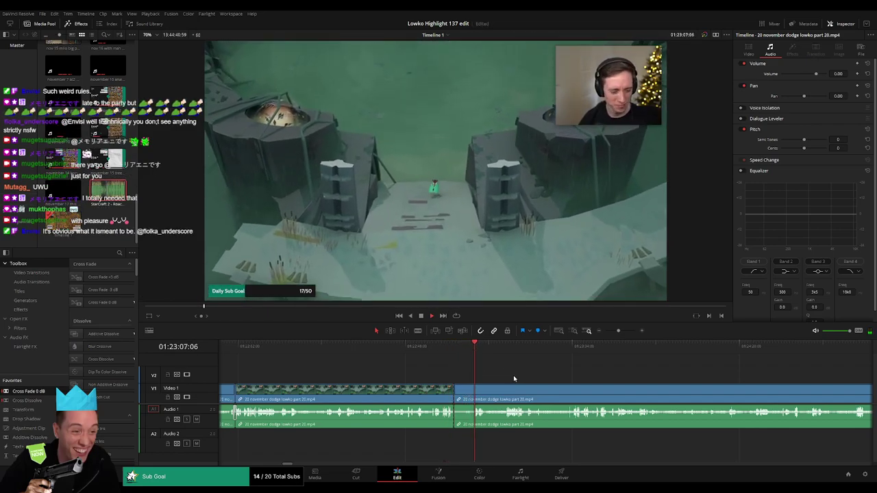
scroll(514, 378, "right", 2)
key("b")
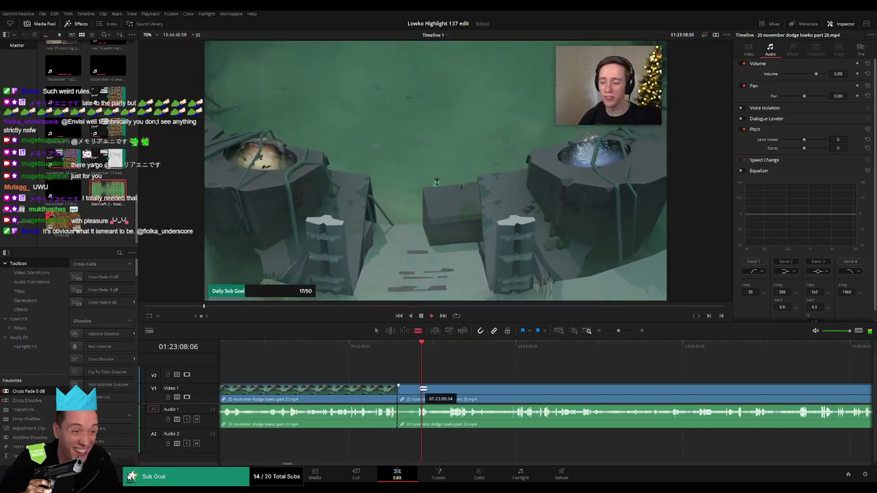
left_click(416, 389)
key("a")
left_click(406, 391)
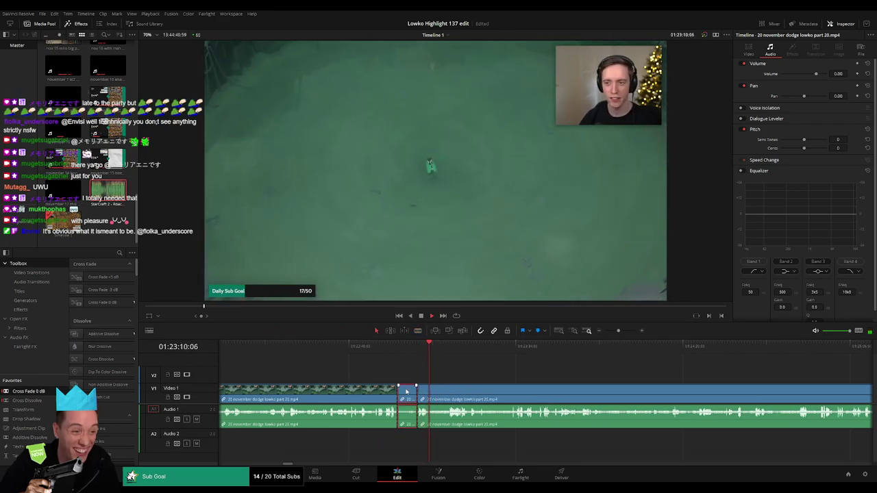
key("Delete")
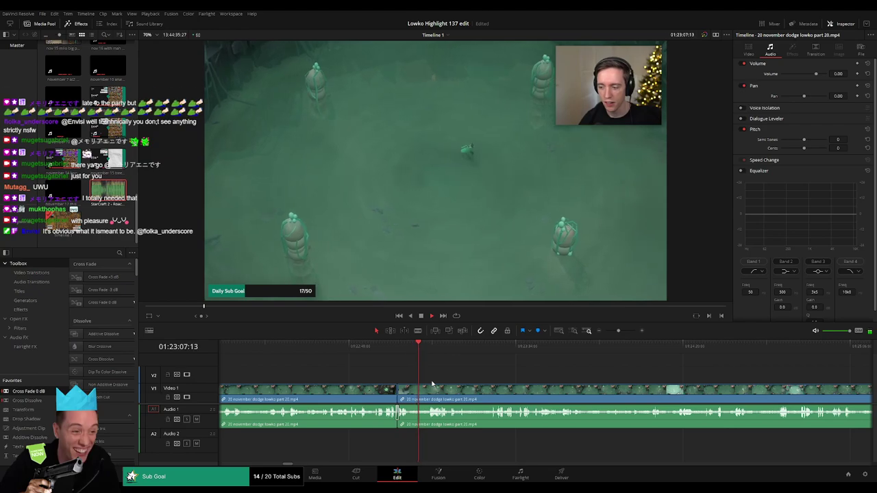
- Split the dodge clip at about 01:23:05 and 01:23:09, and ripple delete the section between the splits
scroll(430, 383, "right", 1)
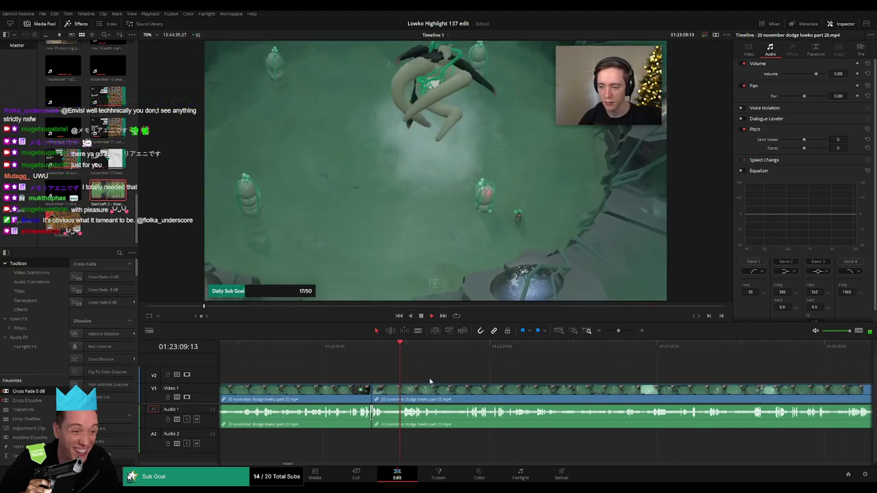
scroll(430, 383, "right", 1)
left_click_drag(377, 389, 396, 386)
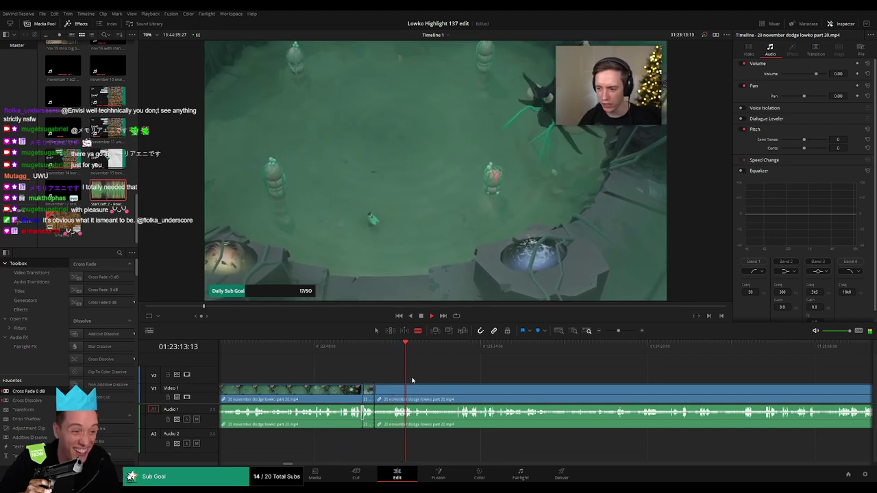
left_click(392, 390)
key("a")
left_click(384, 395)
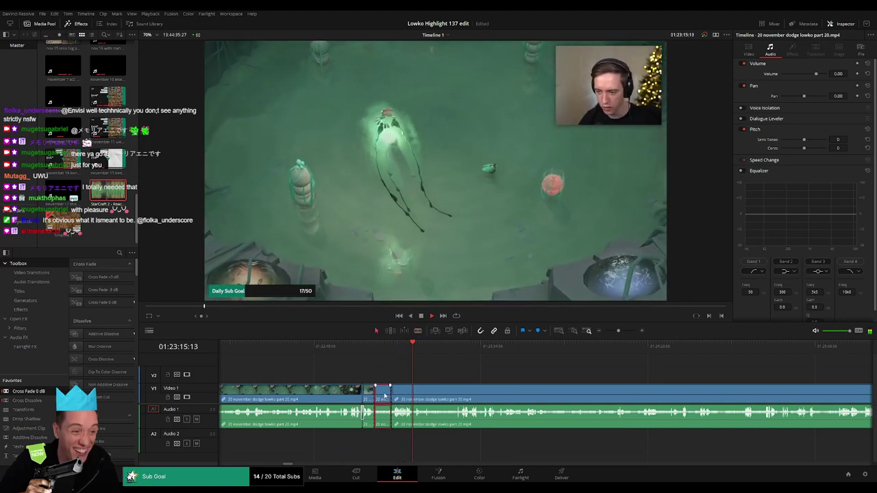
key("BackSpace")
left_click(385, 395)
key("BackSpace")
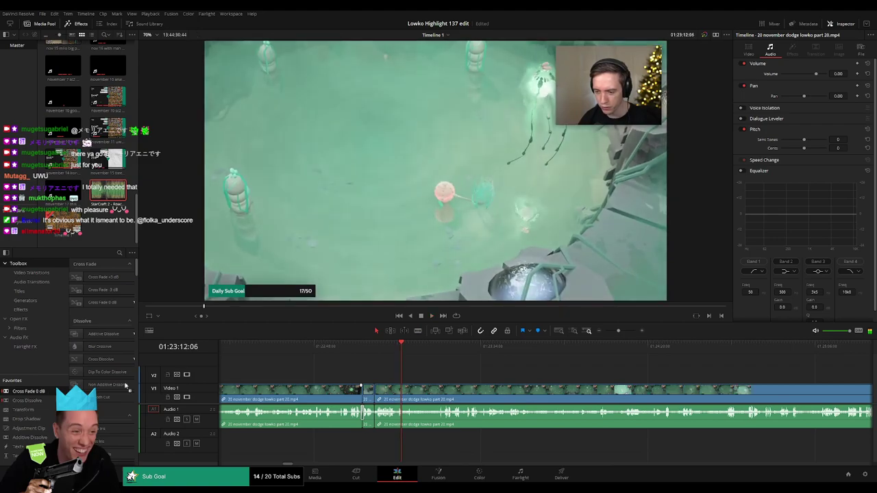
- Review the dodge clip from about 01:23:12 to 01:24:25 for quiet or uninteresting sections
left_click(420, 349)
left_click_drag(420, 349, 431, 349)
key("space")
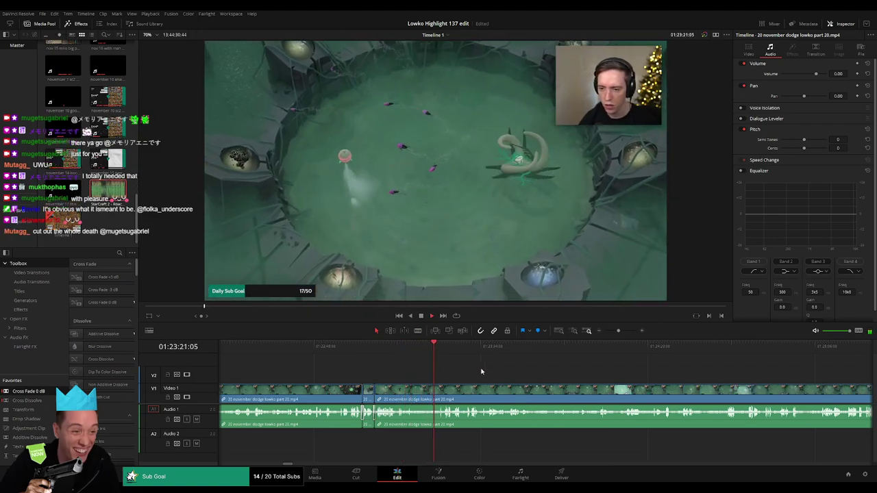
left_click_drag(486, 373, 431, 375)
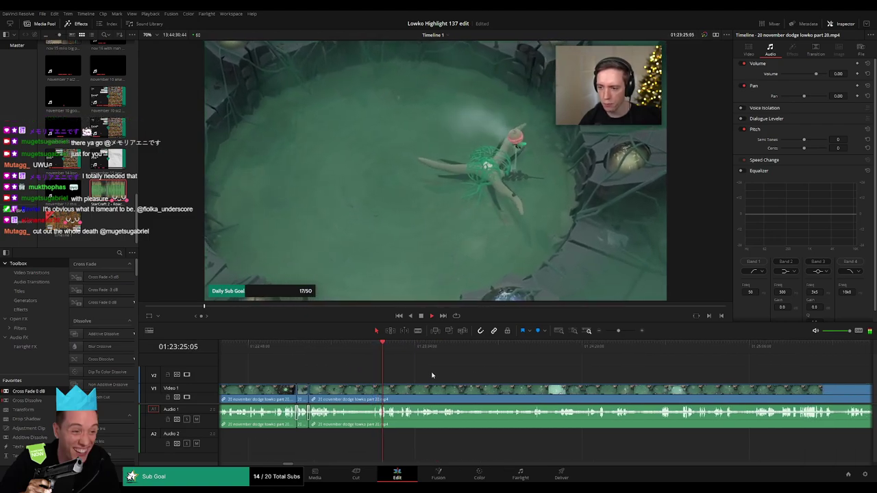
left_click_drag(444, 376, 406, 375)
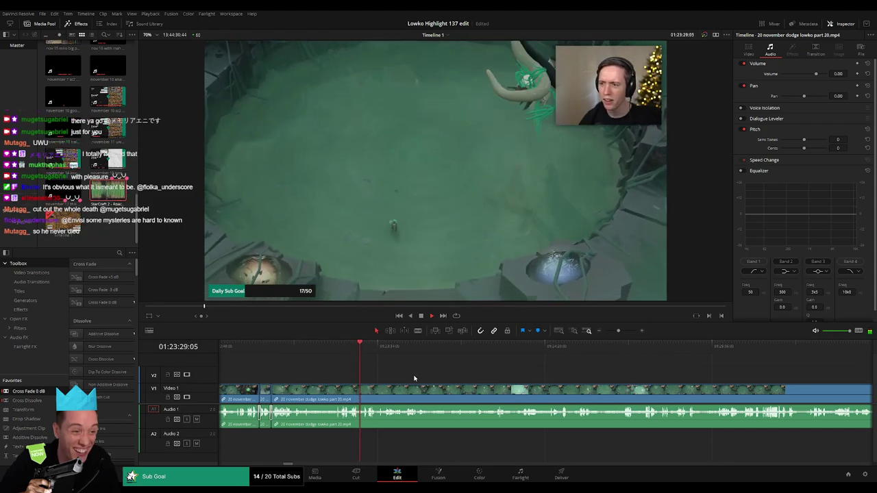
scroll(384, 378, "right", 3)
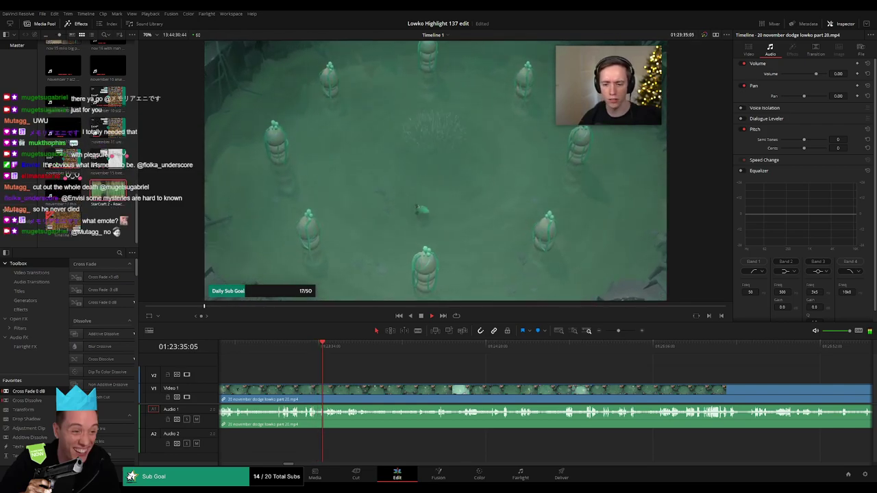
left_click_drag(364, 375, 328, 375)
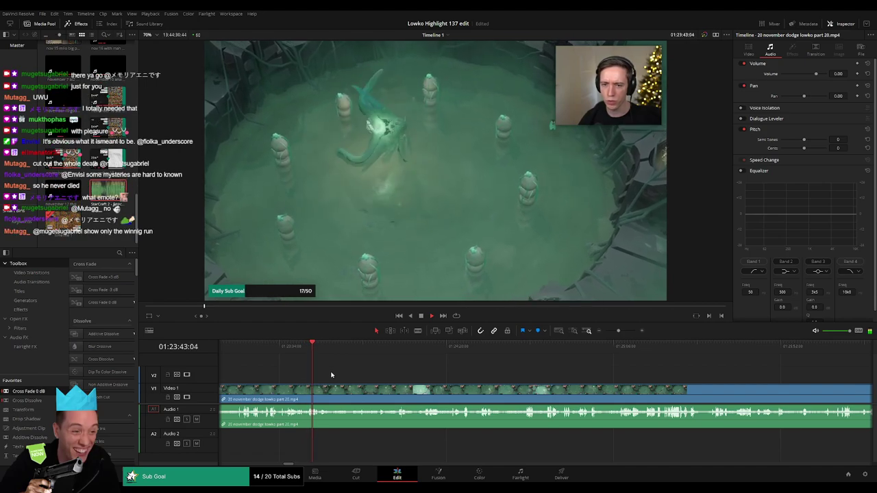
scroll(327, 374, "right", 1)
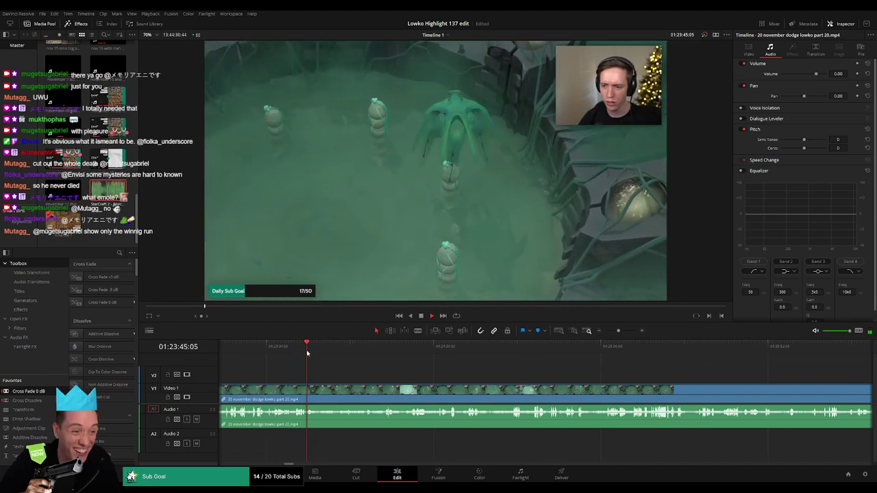
scroll(327, 372, "right", 1)
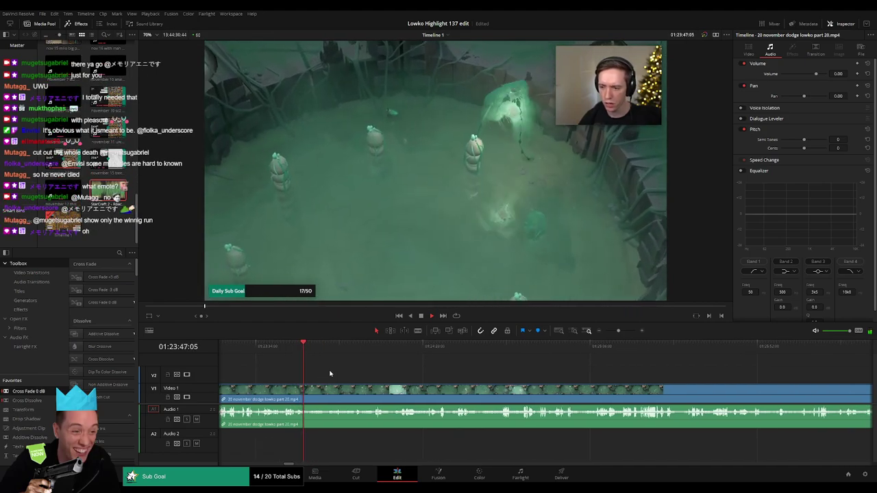
left_click(316, 346)
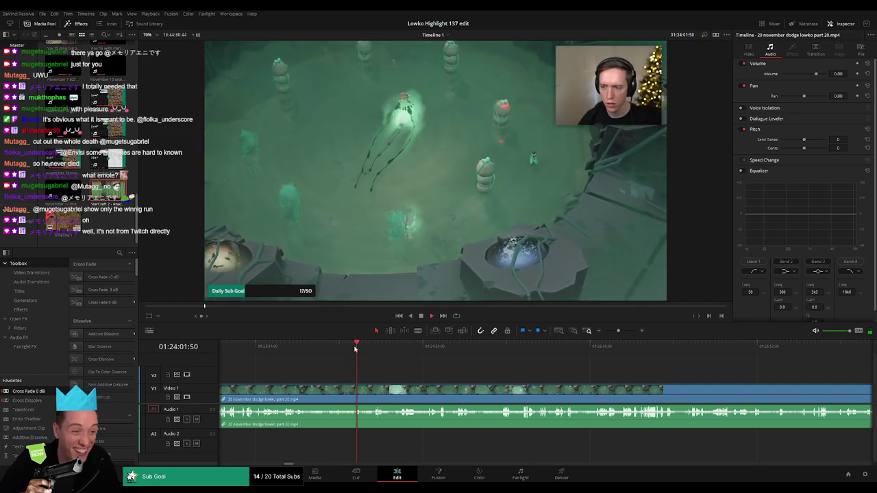
scroll(404, 366, "right", 5)
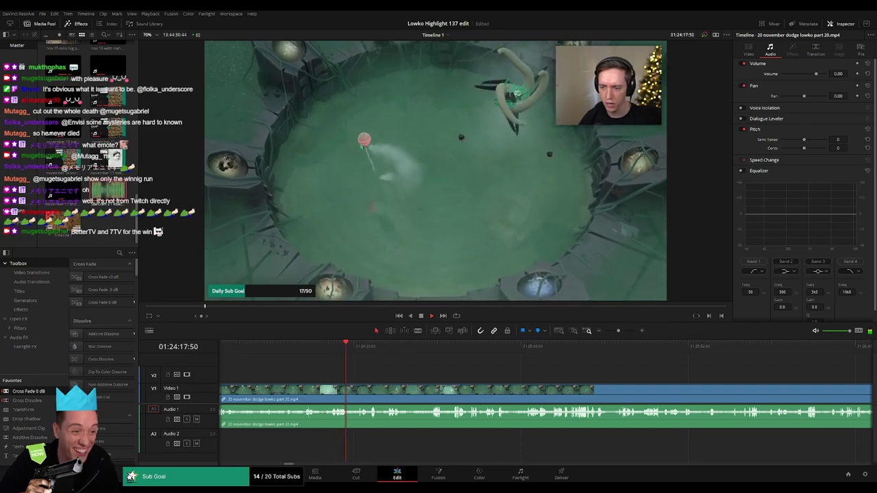
left_click(358, 348)
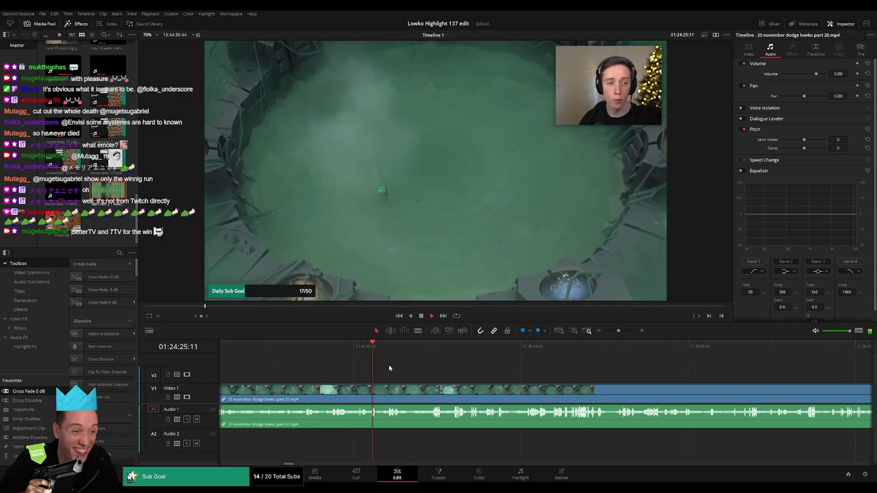
- Split the dodge clip at about 01:24:27 and 01:24:38, and ripple delete the section between the splits
key("b")
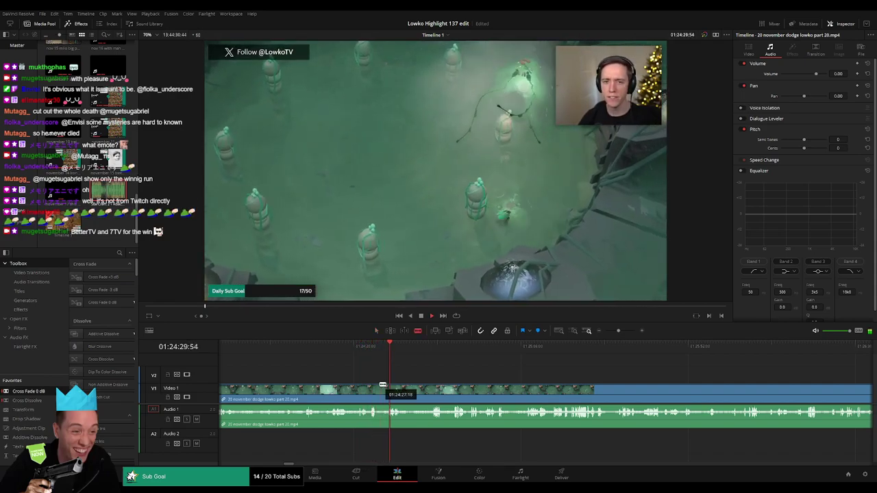
left_click(380, 388)
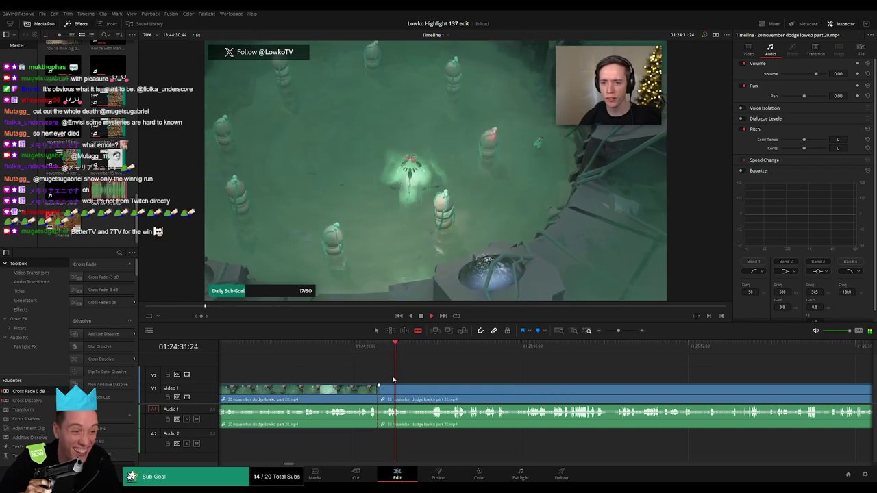
left_click(431, 350)
scroll(438, 372, "right", 1)
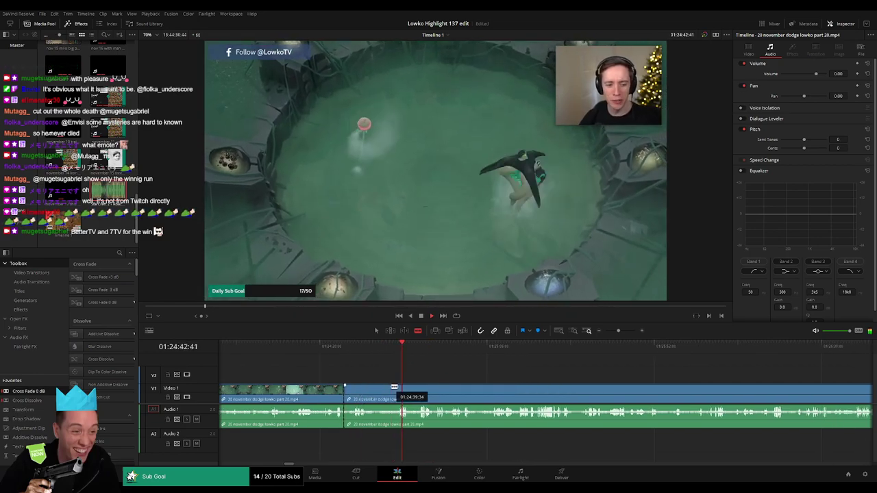
left_click(381, 347)
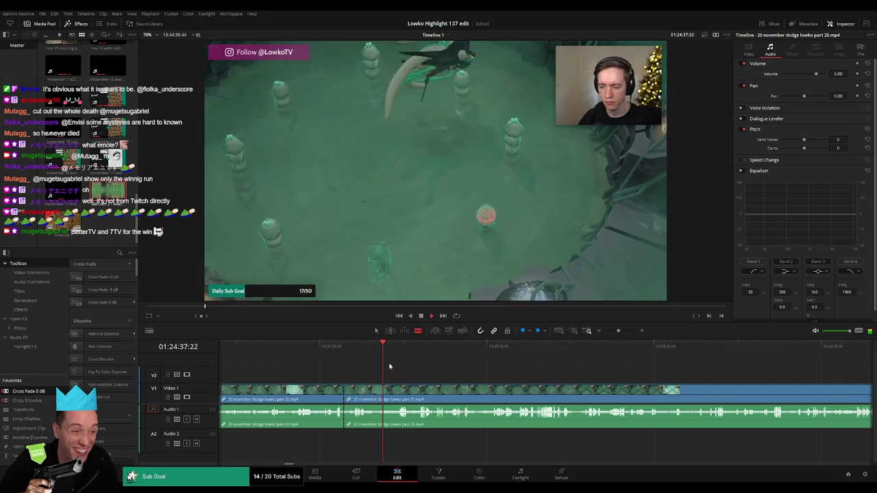
key("space")
left_click(387, 388)
key("a")
left_click(373, 392)
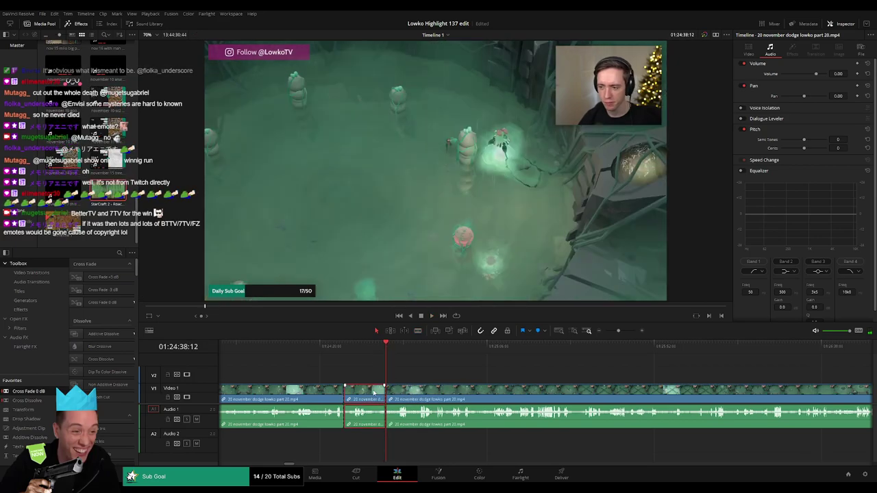
key("BackSpace")
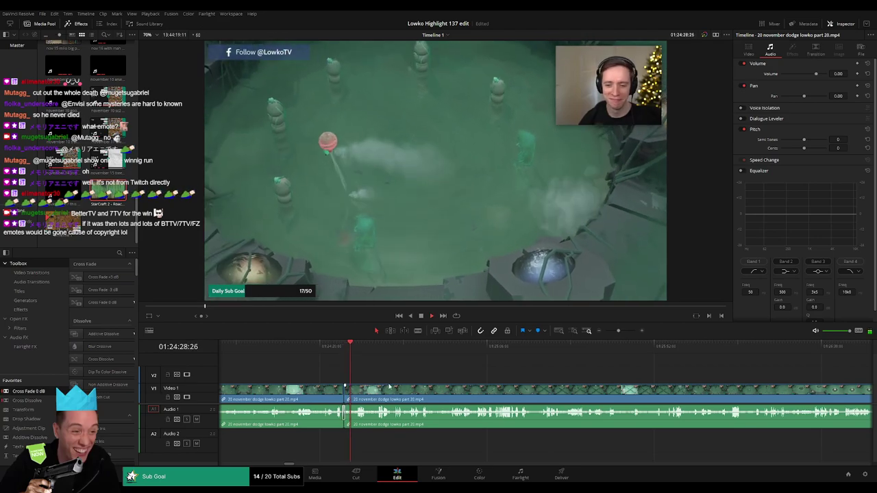
- Isolate a short piece of the dodge clip by splitting it at about 01:24:36:52 and 01:24:37:18
left_click_drag(403, 381, 365, 382)
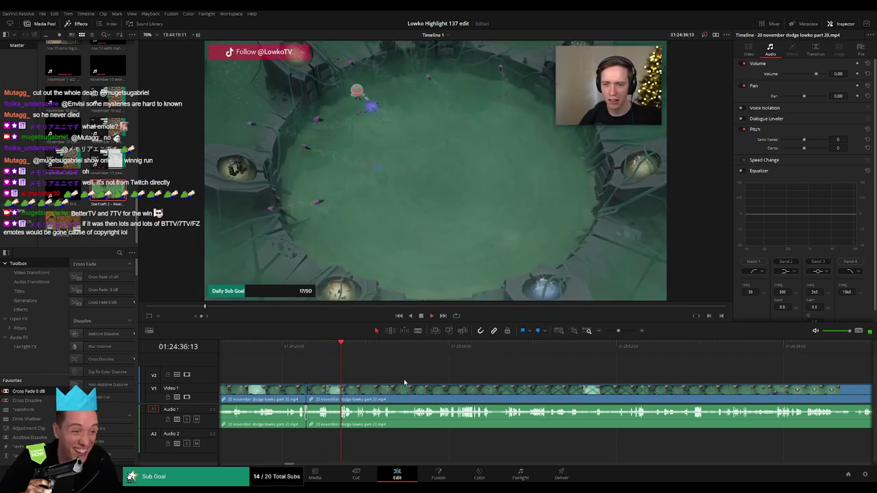
key("space")
left_click_drag(618, 331, 626, 332)
key("space")
left_click(479, 346)
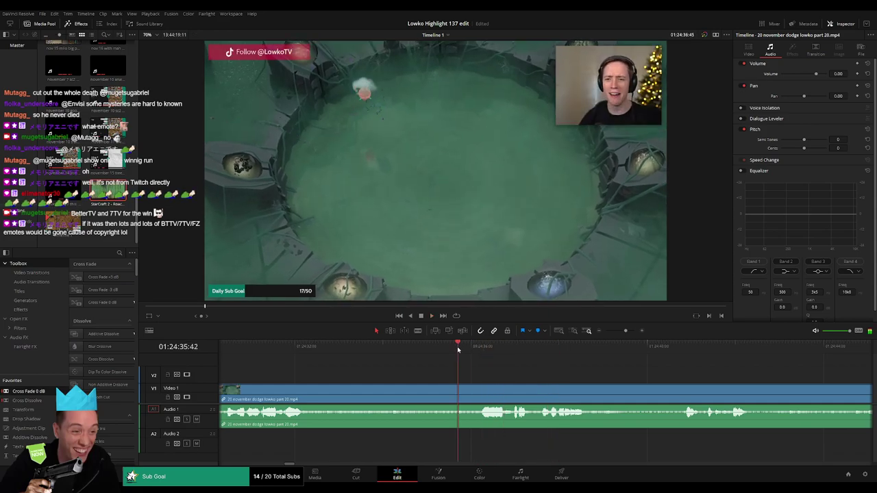
key("b")
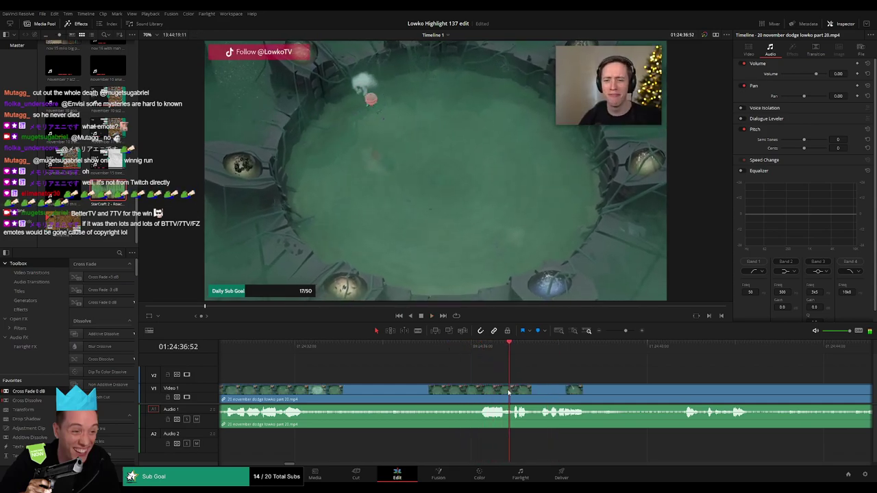
left_click(510, 394)
key("space")
left_click(528, 391)
key("a")
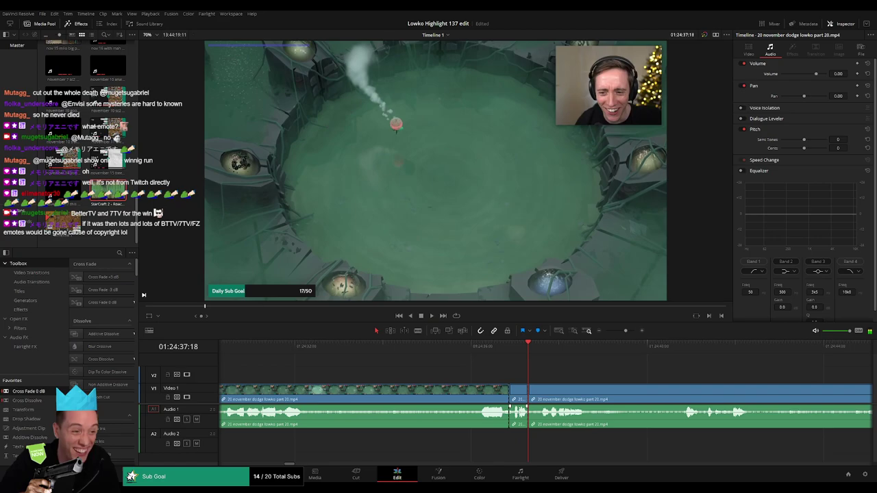
- Lower the isolated piece's audio and cover it with StarCraft 2 Roach Quotes on Audio 2, trimmed to its length at volume -23.00
left_click_drag(519, 412, 518, 426)
left_click_drag(109, 191, 528, 444)
left_click_drag(536, 443, 527, 442)
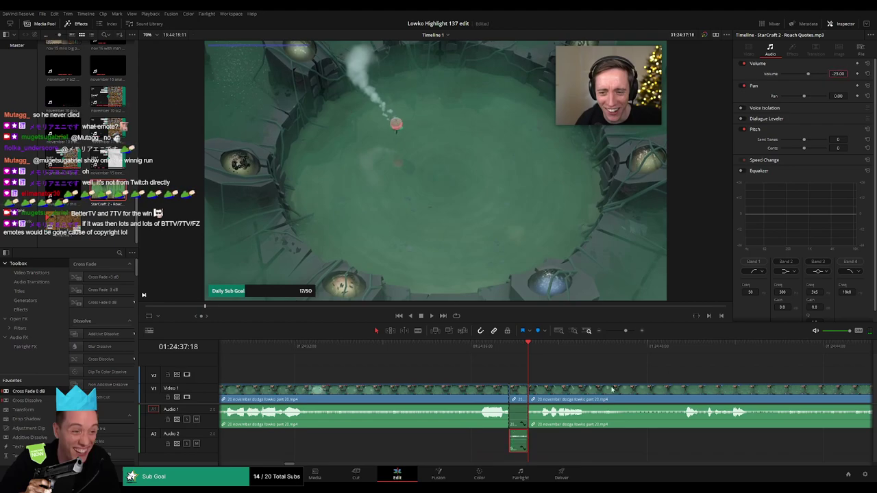
key("space")
left_click(592, 378)
scroll(489, 375, "right", 8)
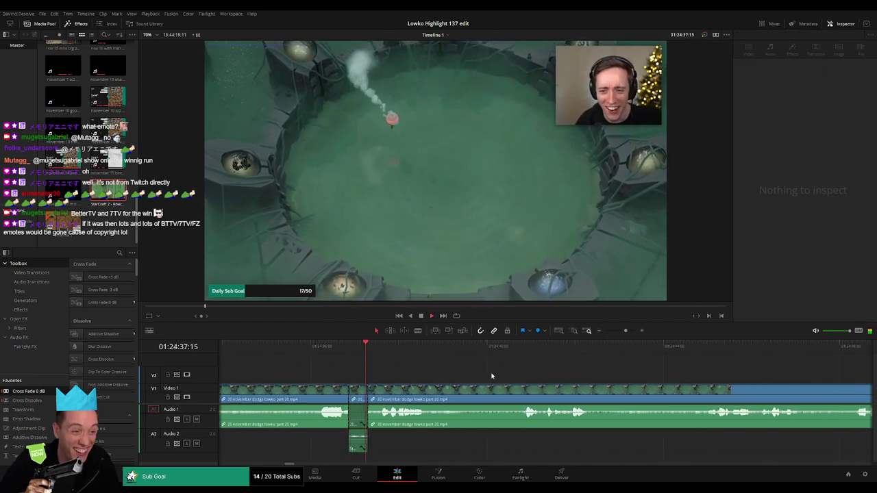
- Ripple delete the dodge clip section between about 01:24:50 and 01:24:56, and put a Cross Fade 0 dB on the audio at the cut
left_click(626, 332)
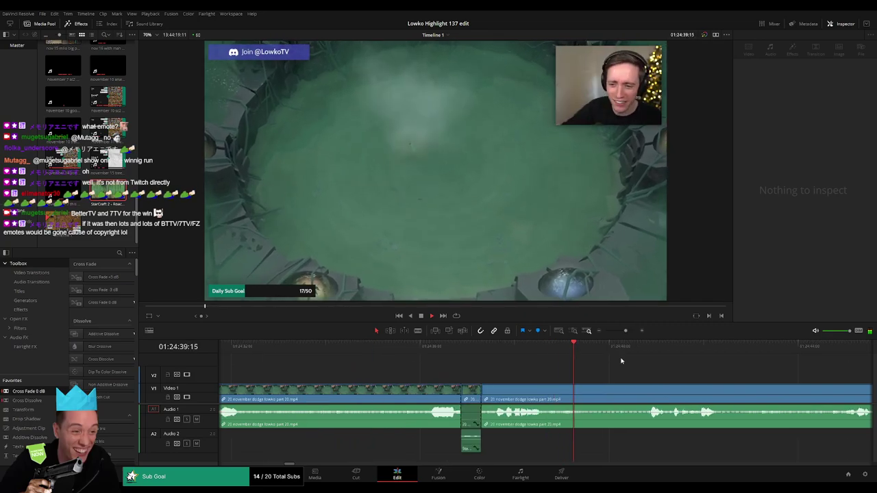
left_click_drag(626, 348, 622, 332)
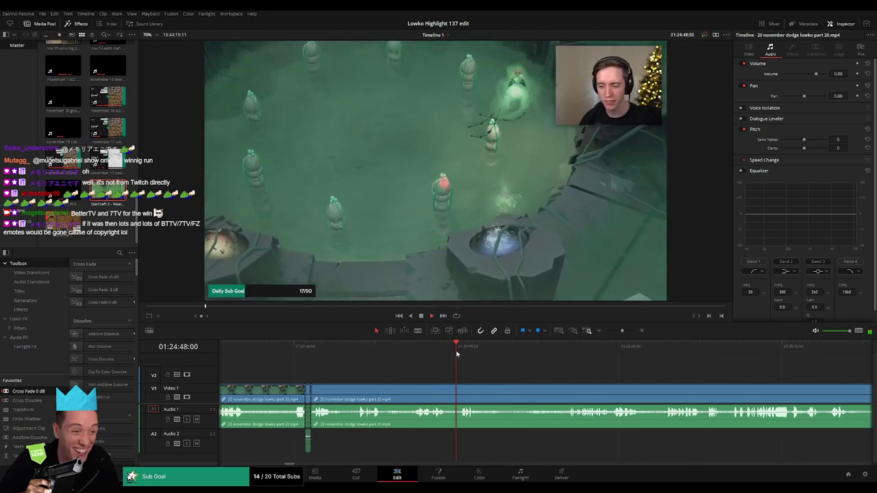
left_click_drag(462, 350, 525, 351)
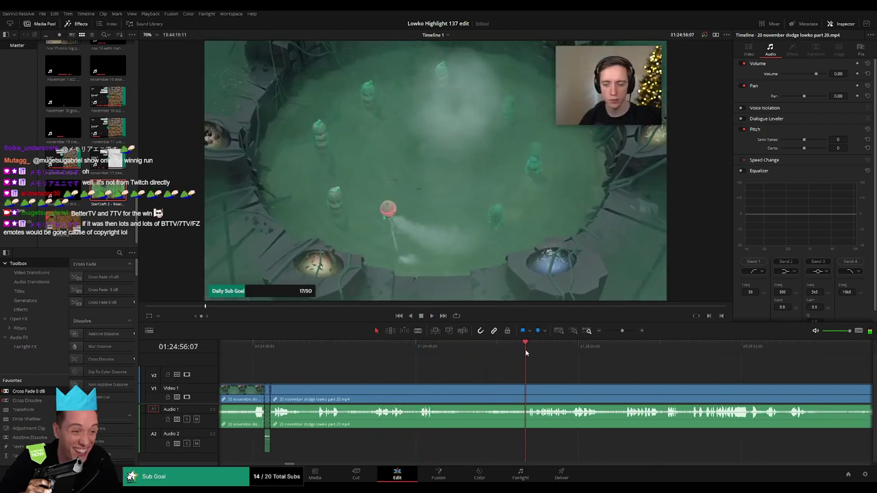
key("b")
left_click(439, 391)
left_click(526, 391)
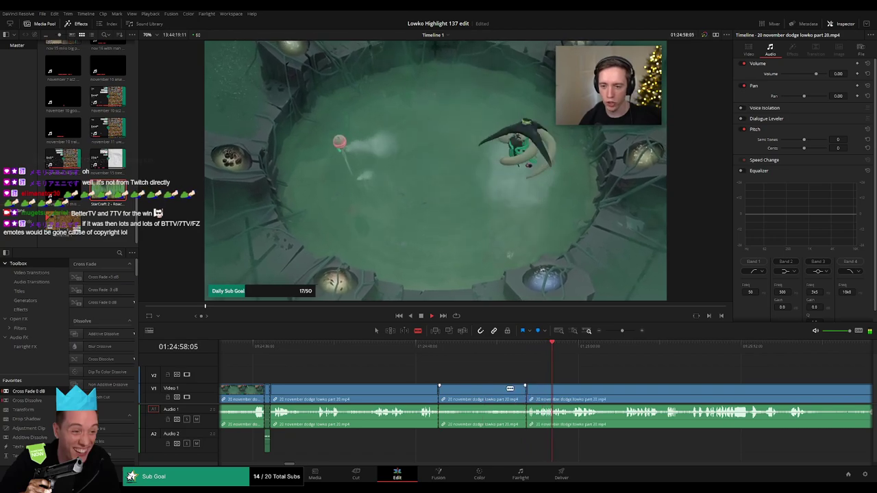
key("a")
left_click(506, 390)
key("Delete")
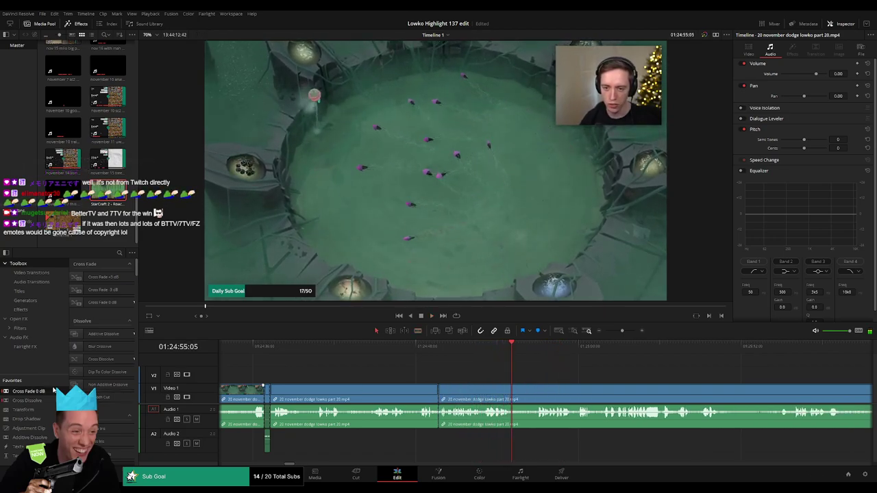
left_click_drag(442, 424, 441, 419)
- Review the dodge clip from about 01:24:55 to 01:25:24 for more sections to cut
key("space")
scroll(497, 377, "right", 3)
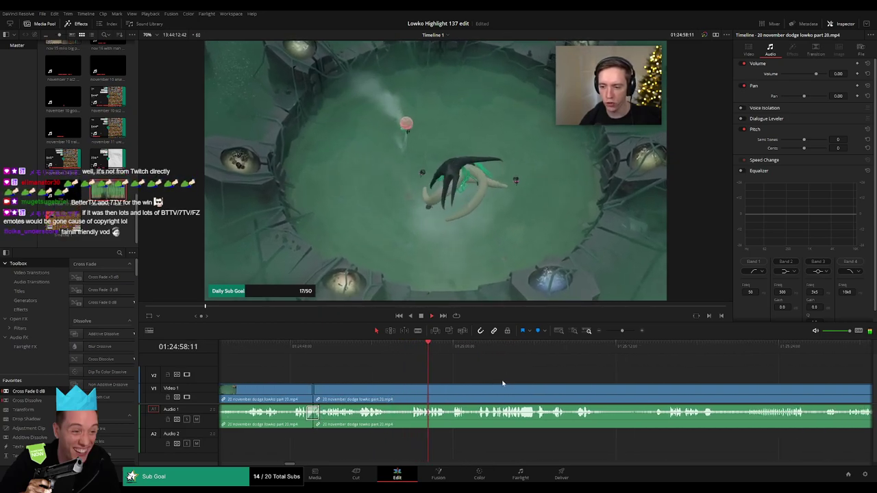
scroll(473, 382, "right", 1)
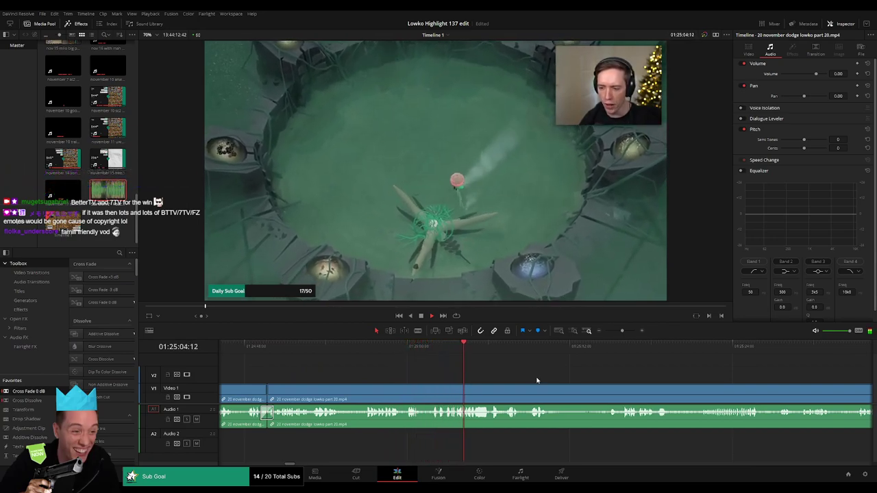
scroll(453, 377, "right", 2)
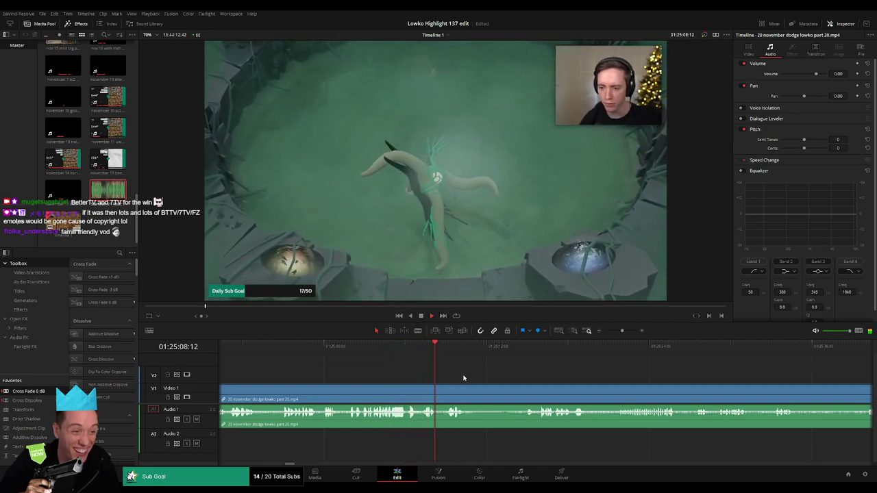
scroll(443, 380, "right", 1)
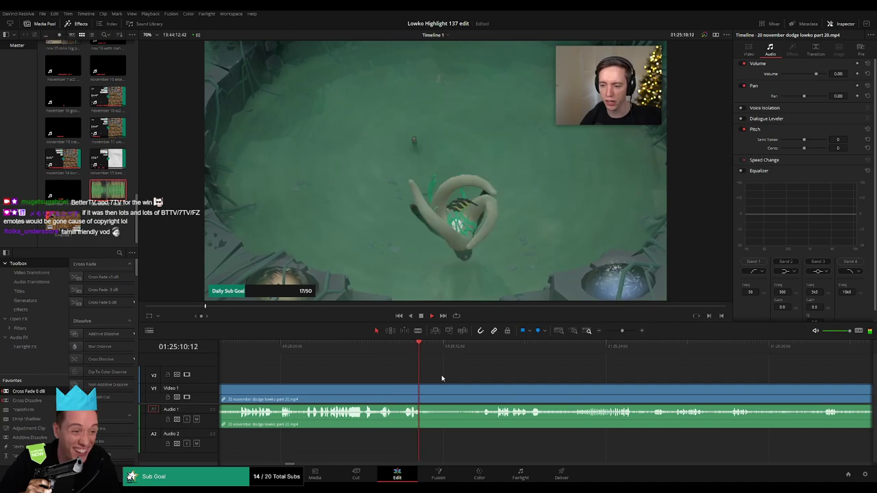
left_click(455, 347)
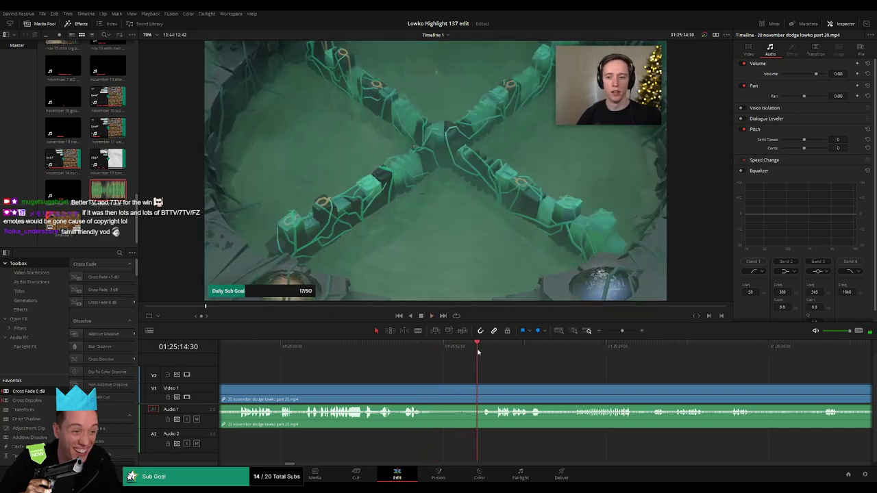
scroll(438, 372, "right", 3)
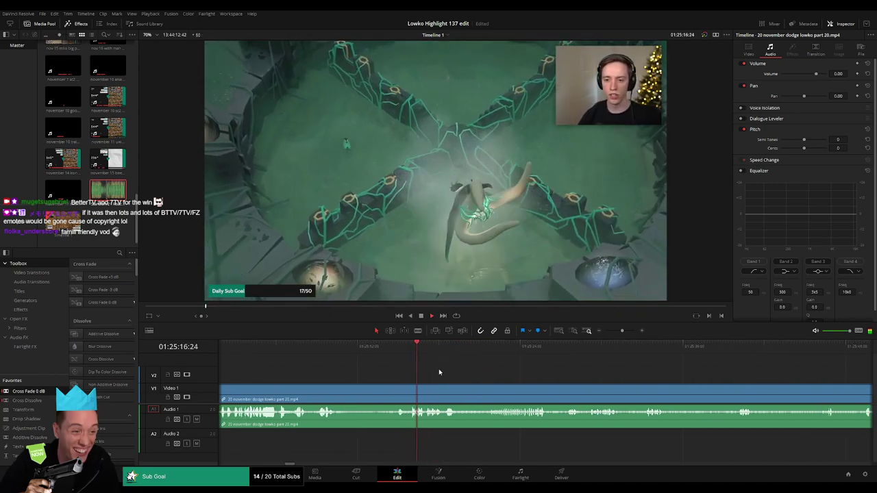
scroll(466, 377, "right", 2)
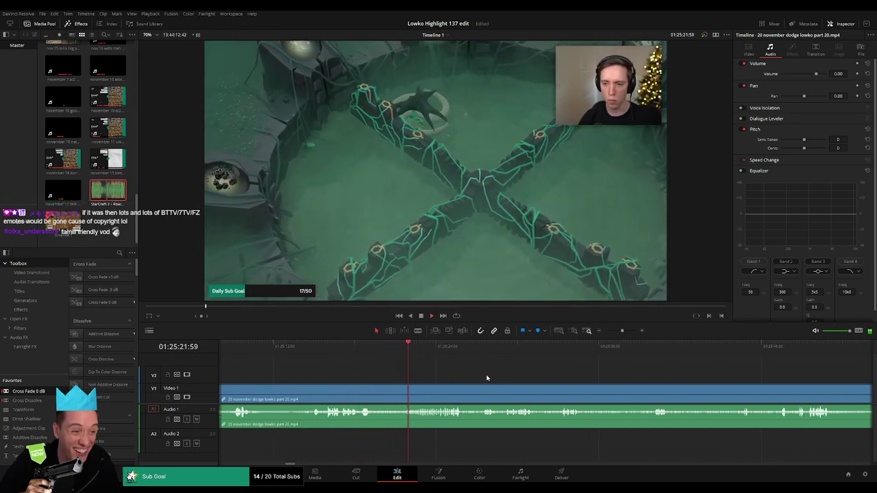
scroll(453, 376, "right", 2)
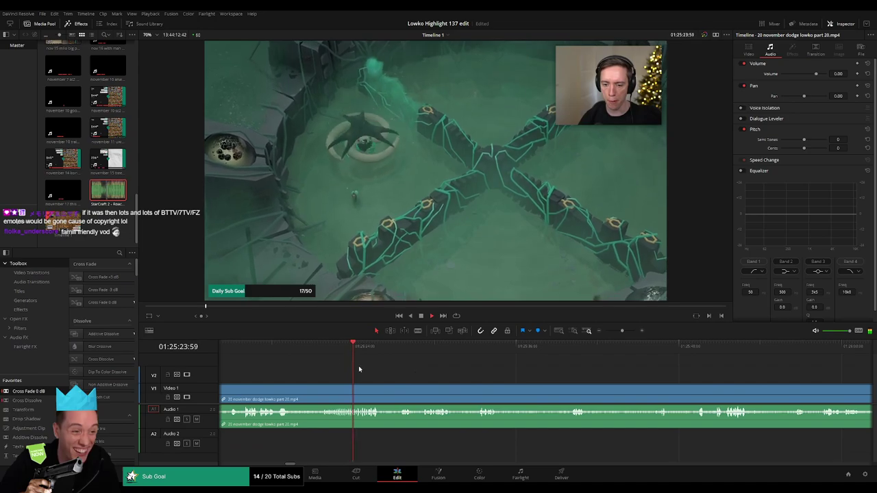
- Replay the dodge clip from about 01:25:22 several times and listen to the vocal sound there, checking the footage that follows
left_click(321, 348)
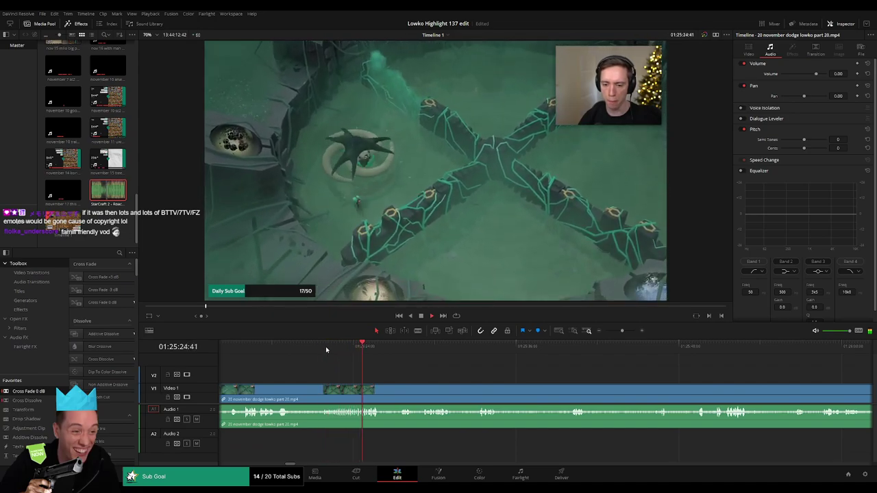
left_click(325, 349)
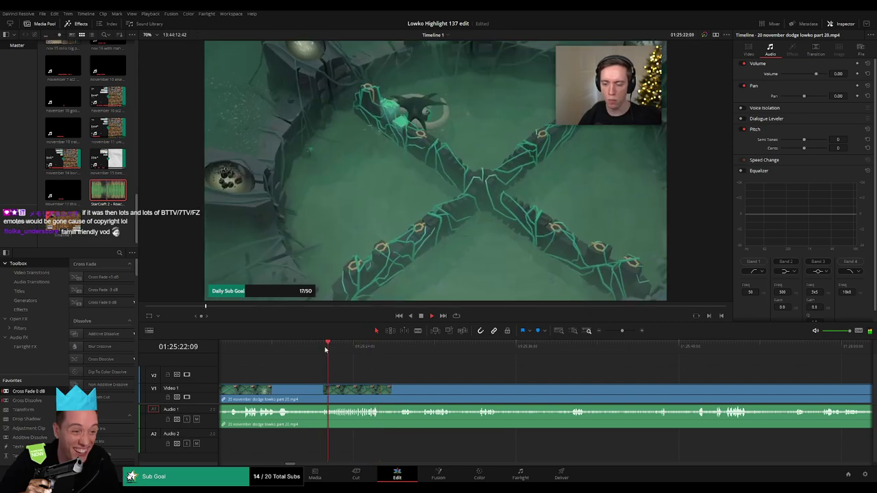
left_click(325, 350)
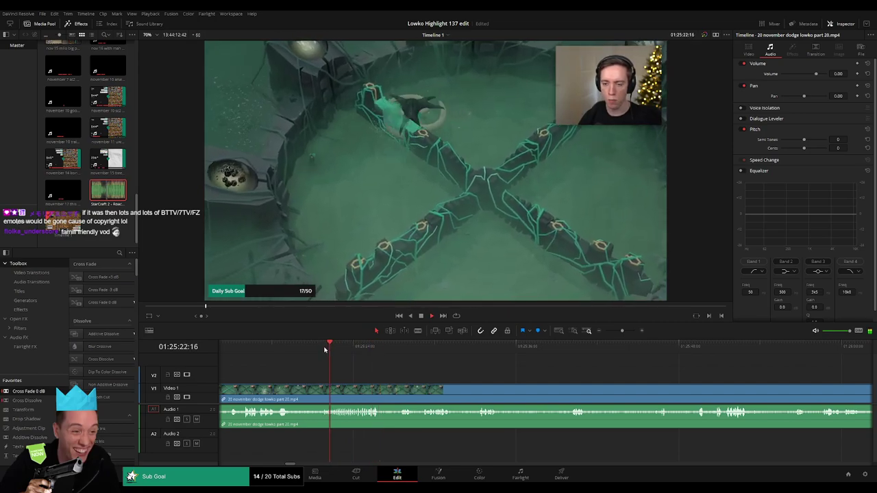
left_click(322, 350)
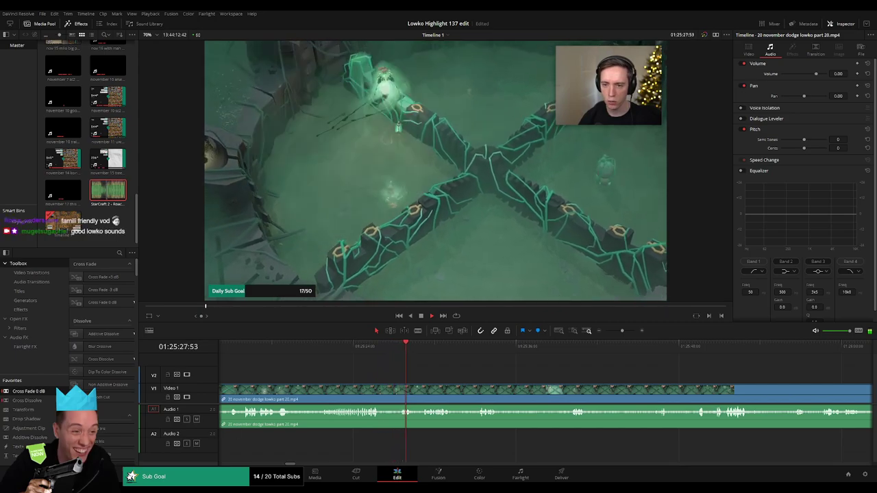
left_click(323, 352)
left_click(322, 351)
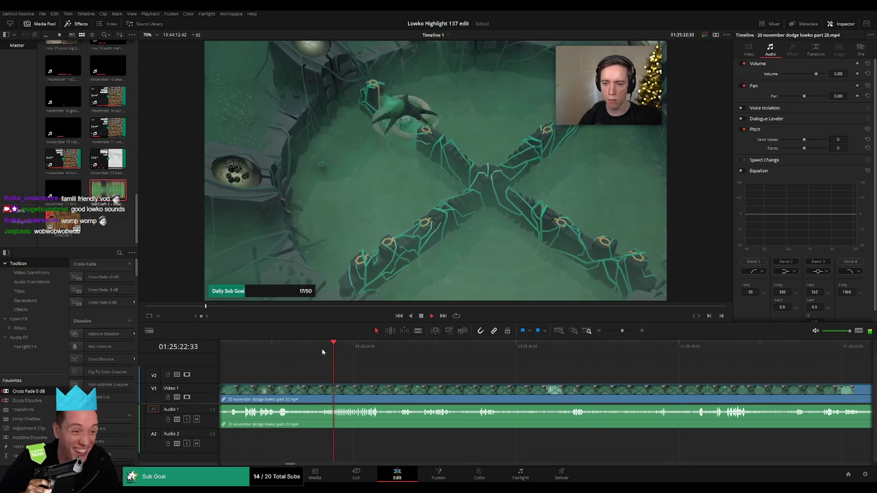
left_click(323, 352)
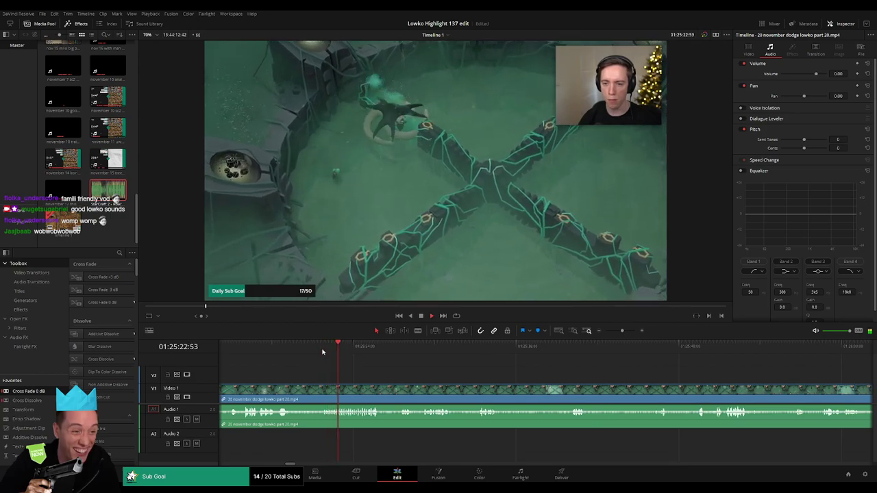
left_click_drag(413, 380, 349, 372)
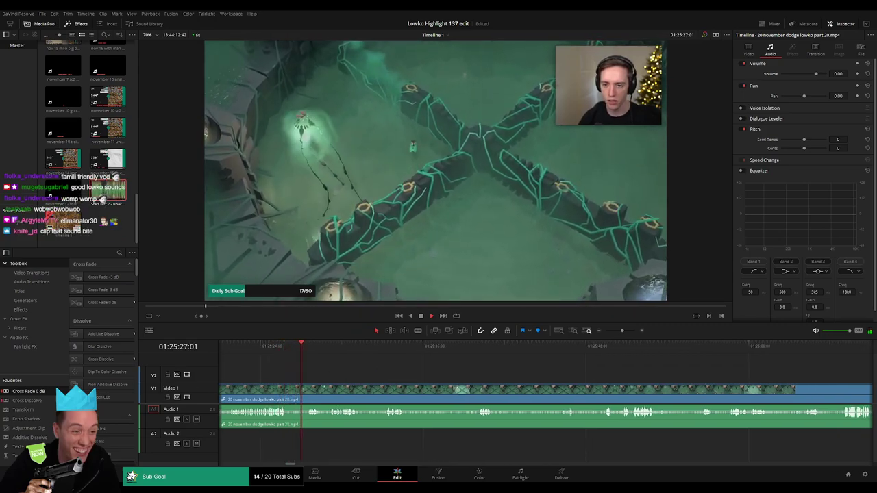
left_click_drag(274, 373, 360, 372)
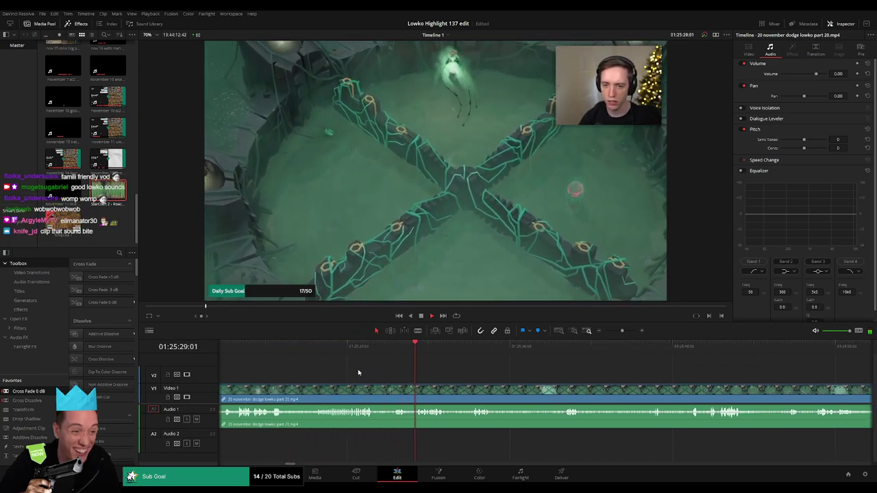
left_click(316, 347)
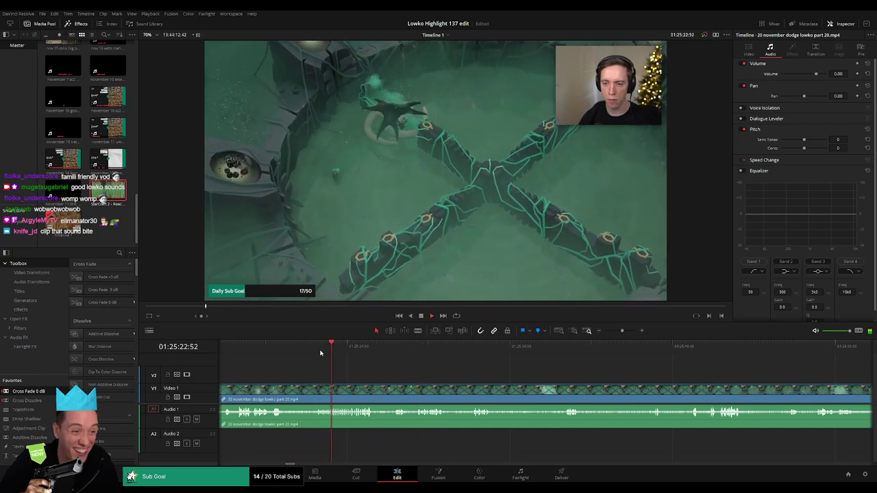
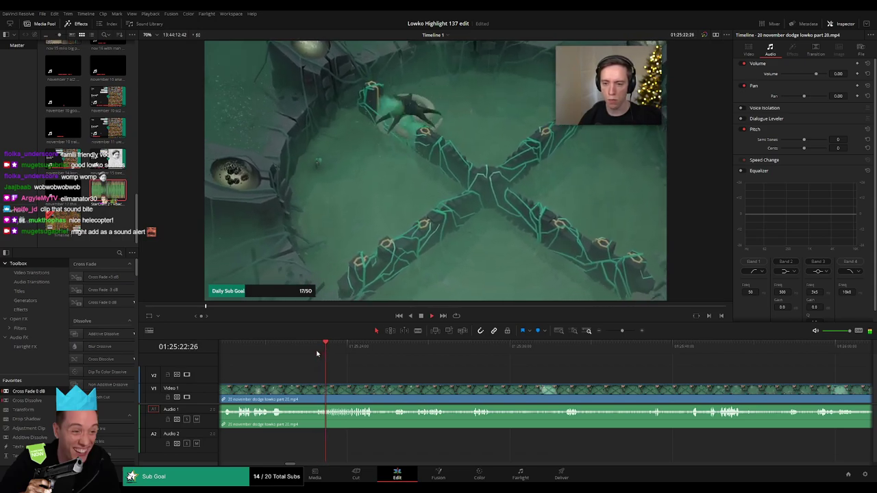
left_click(317, 353)
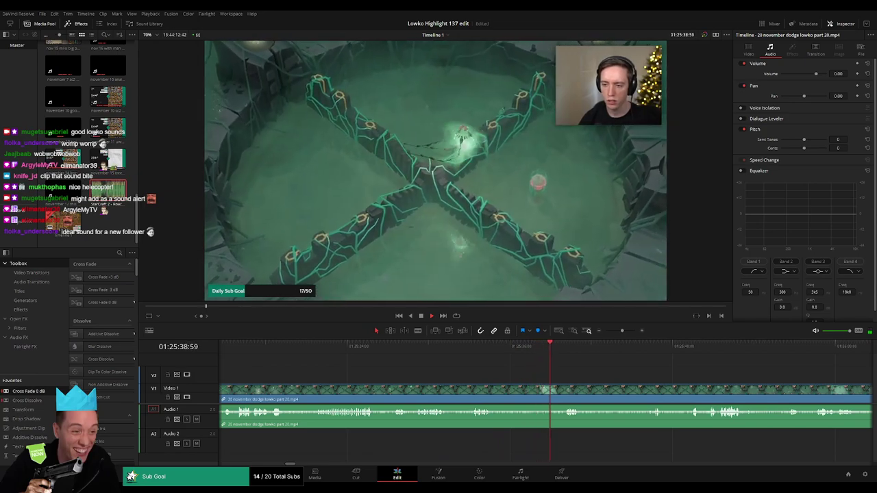
- Ripple delete the dodge clip section between about 01:25:35 and 01:25:40, with a Cross Fade 0 dB on the audio at the cut
key("b")
left_click(385, 391)
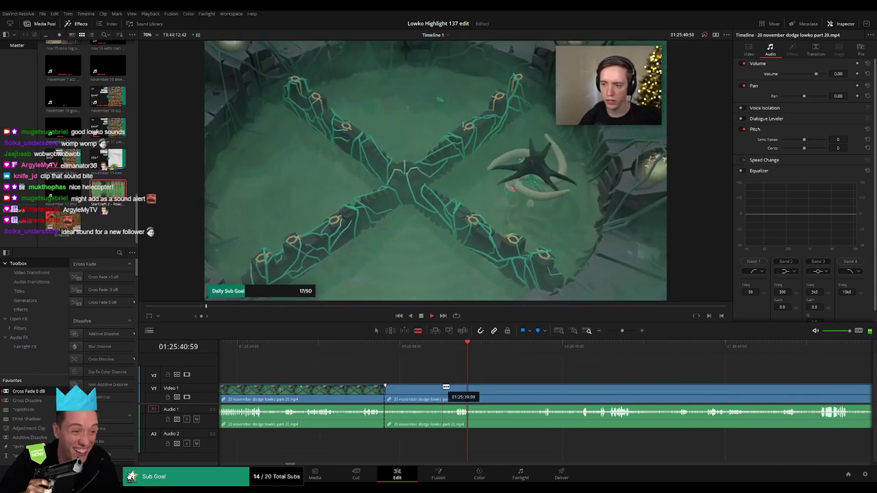
left_click(456, 389)
key("a")
left_click(431, 390)
key("Delete")
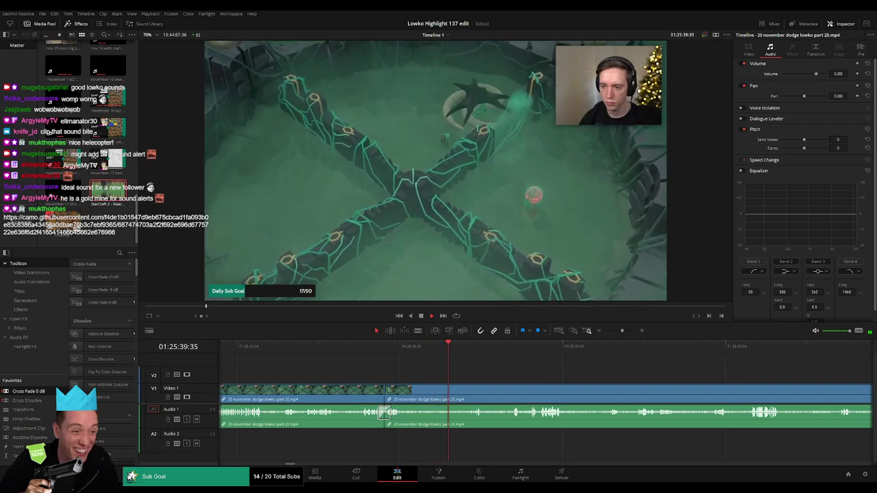
- Review the dodge clip from about 01:25:47 onward and split it at about 01:26:32
left_click_drag(490, 374, 375, 379)
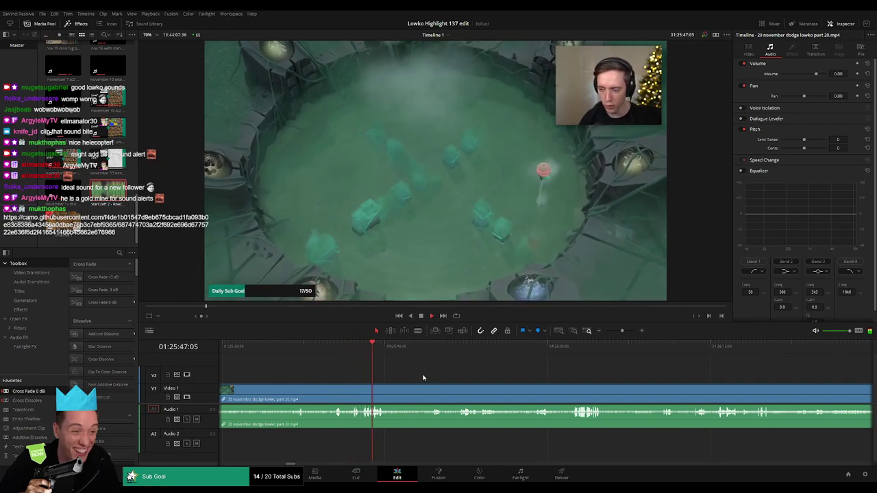
left_click(388, 348)
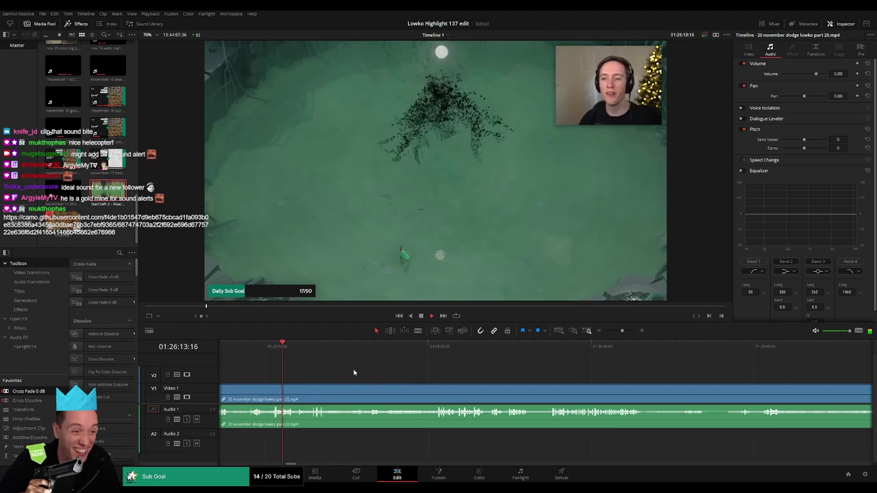
mouse_move(622, 332)
left_mouse_down()
mouse_move(606, 332)
mouse_move(616, 332)
left_mouse_up()
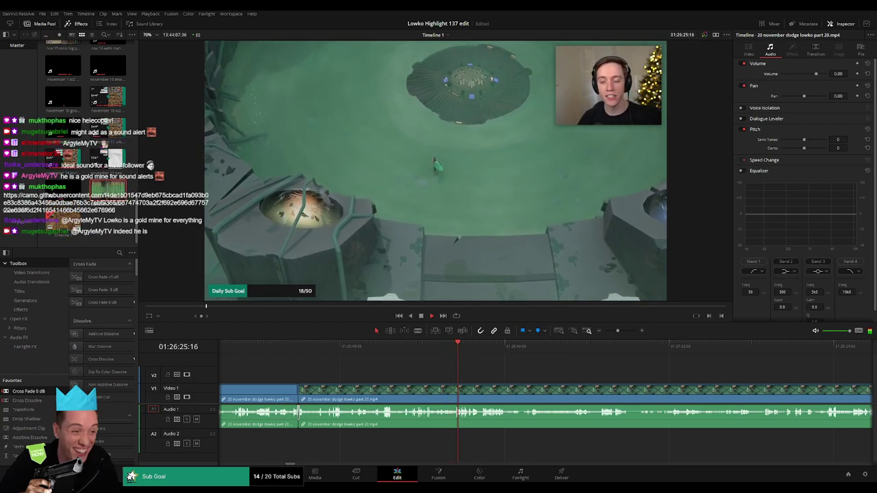
scroll(440, 363, "right", 3)
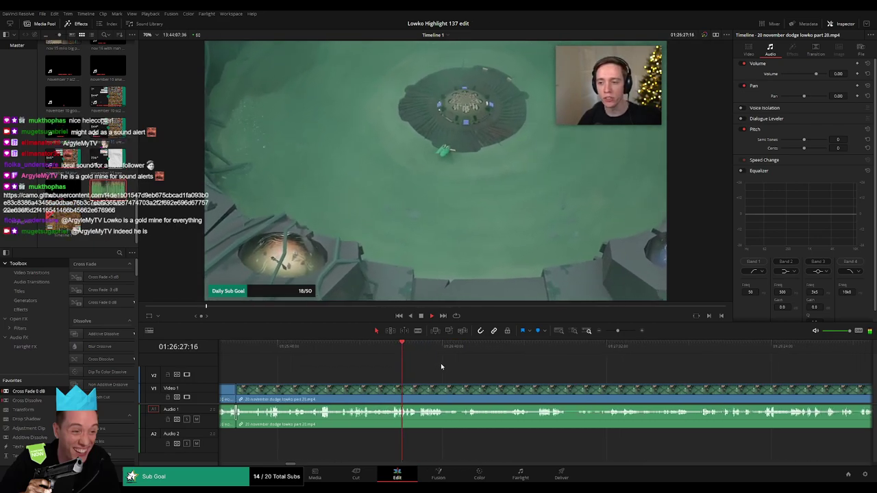
left_click_drag(615, 332, 602, 334)
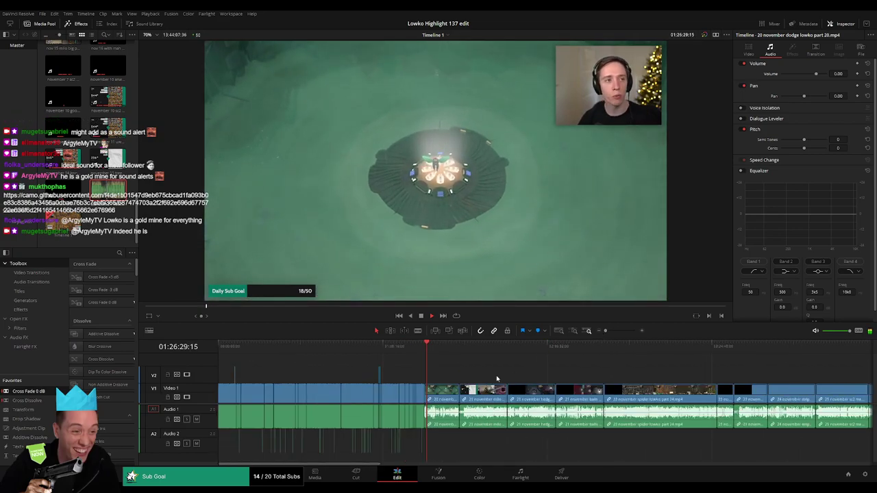
scroll(609, 346, "up", 5)
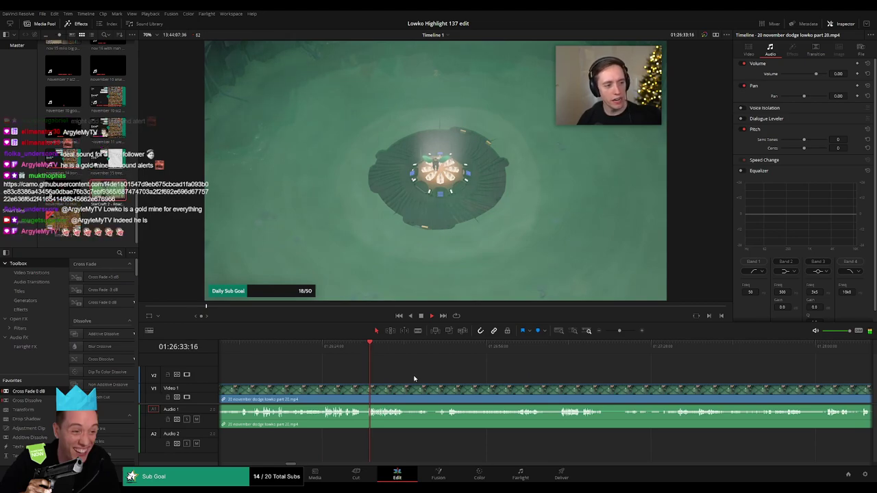
scroll(403, 376, "right", 2)
key("b")
left_click(322, 391)
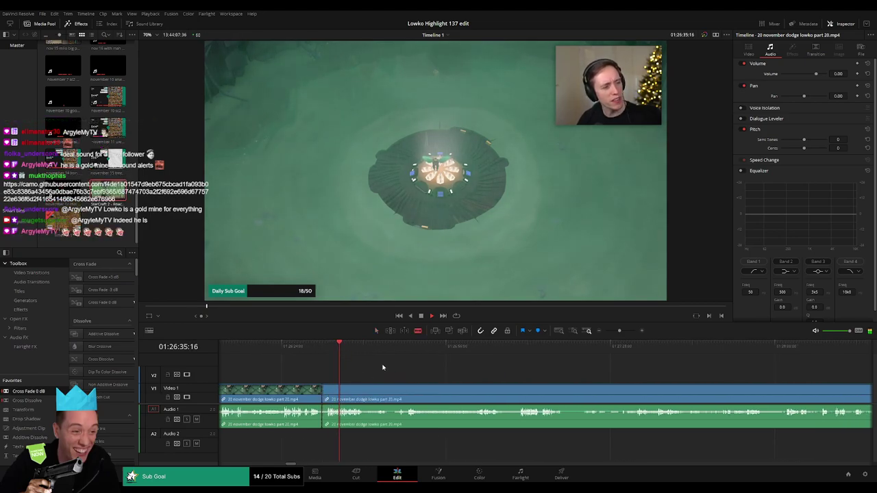
- Ripple delete the dodge clip from the 01:26:32 split to about 01:26:46, with a Cross Fade 0 dB on the audio at the cut
mouse_move(408, 351)
left_mouse_down()
mouse_move(417, 348)
mouse_move(400, 348)
left_mouse_up()
key("space")
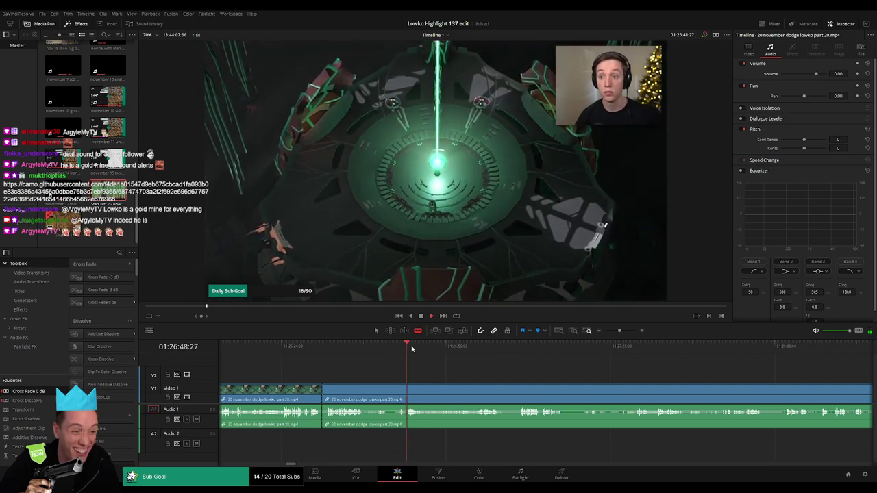
left_click(410, 349)
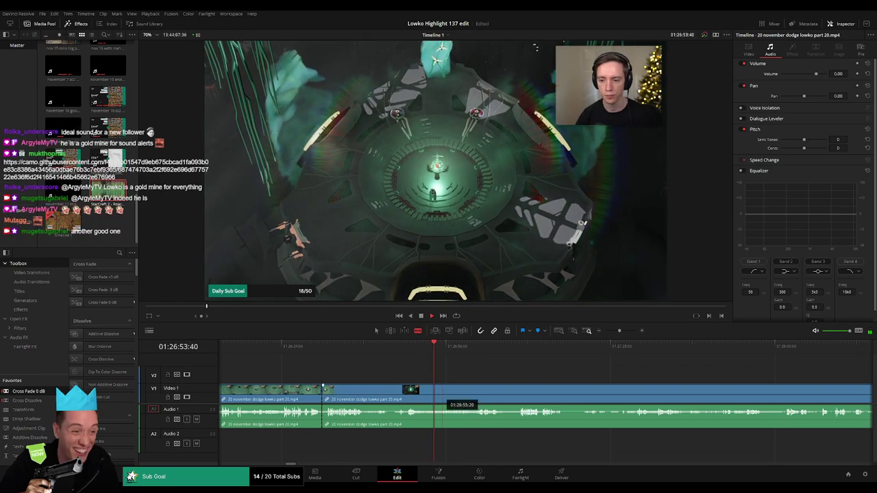
left_click(405, 349)
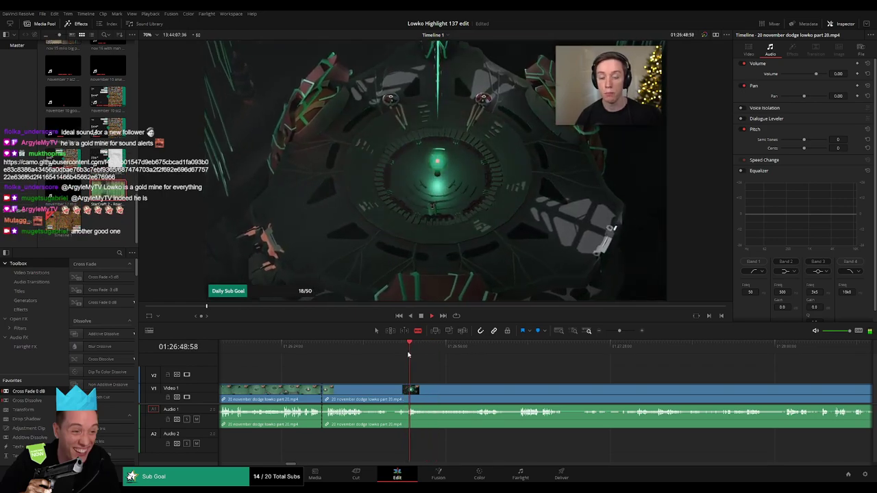
left_click(408, 354)
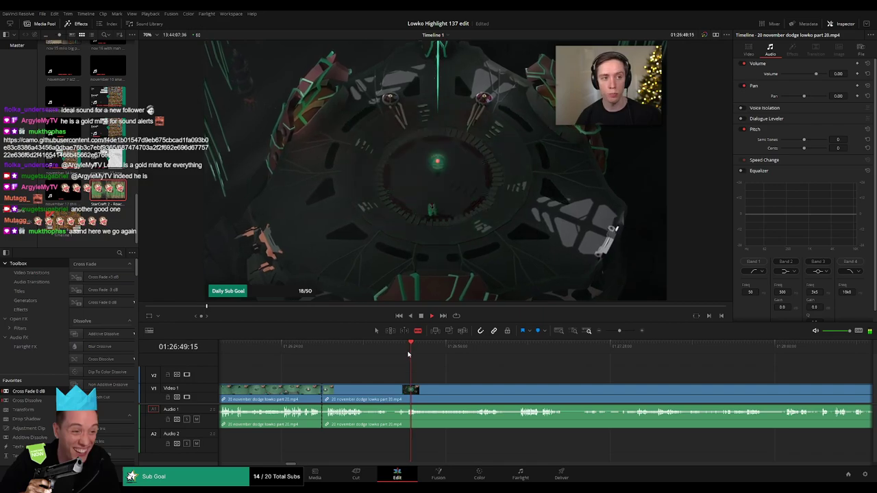
left_click(409, 354)
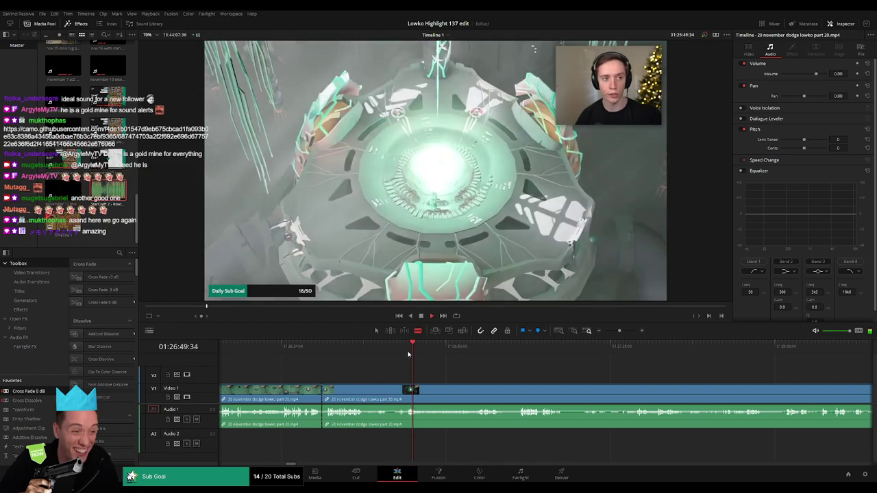
left_click(399, 349)
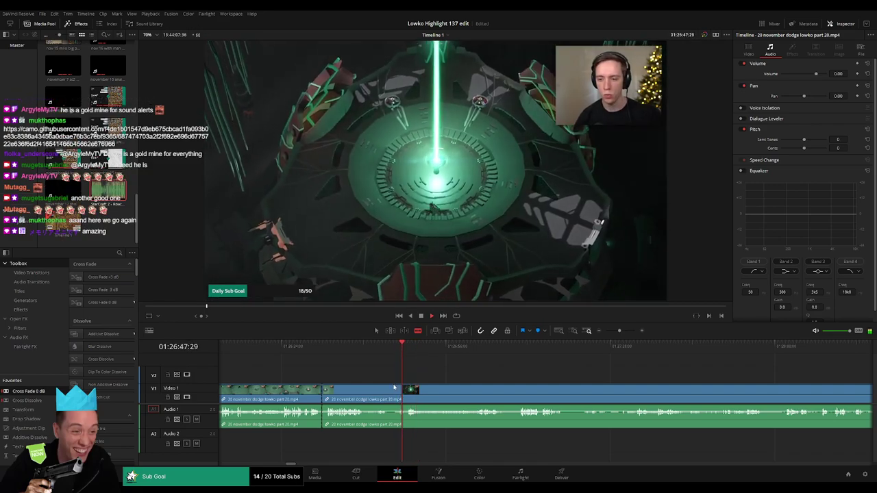
left_click(394, 390)
key("a")
left_click(377, 392)
key("Delete")
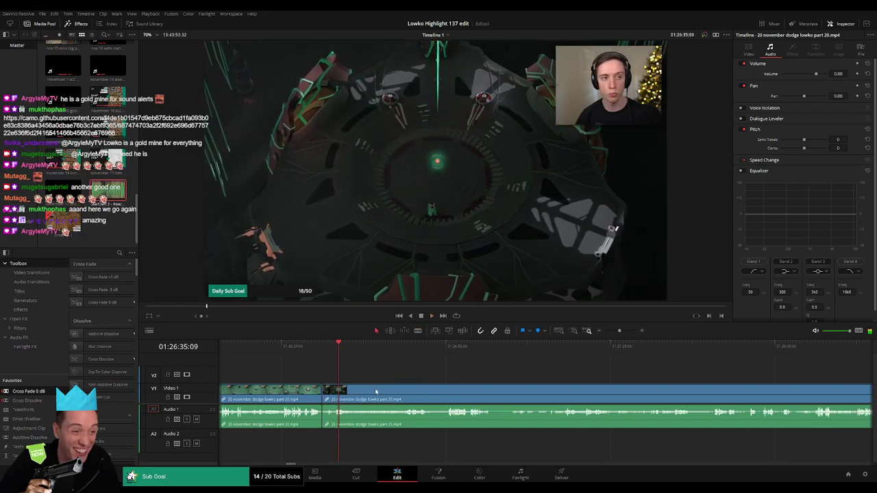
key("space")
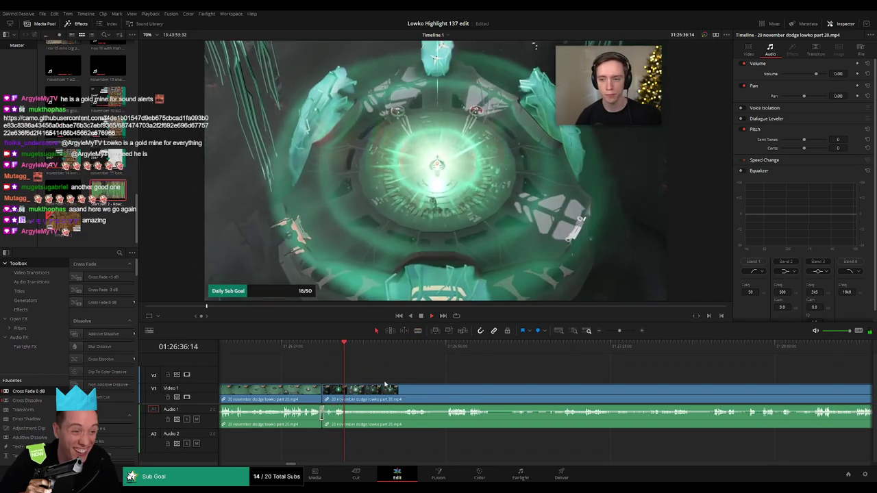
- Split the dodge clip at about 01:26:53, redoing the first split slightly further along
left_click_drag(355, 350, 403, 352)
key("space")
left_click_drag(442, 382, 366, 376)
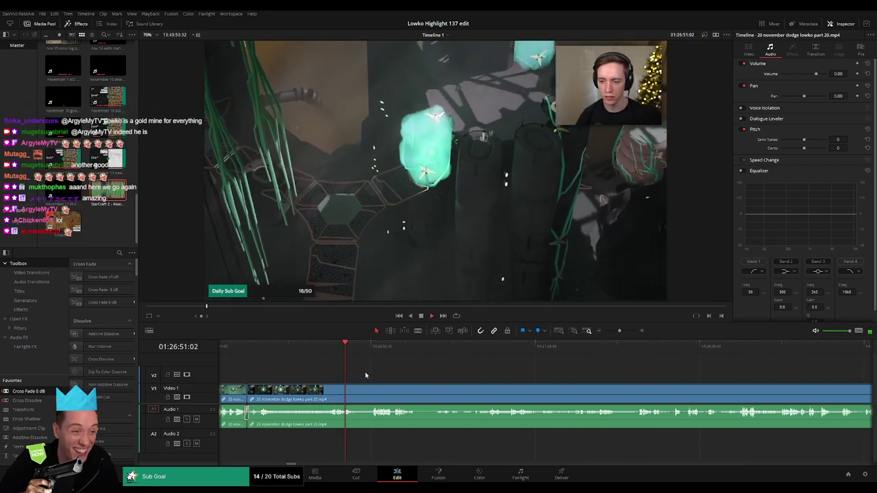
left_click(371, 351)
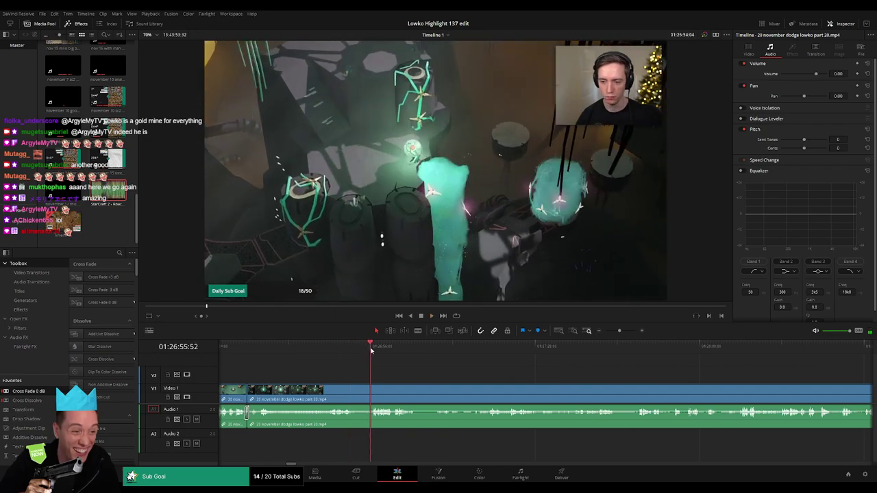
key("b")
left_click(355, 392)
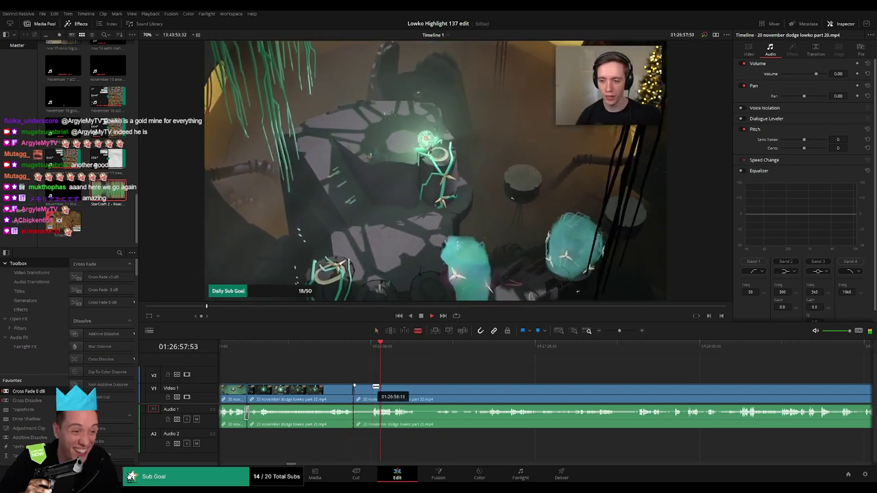
key("ctrl+z")
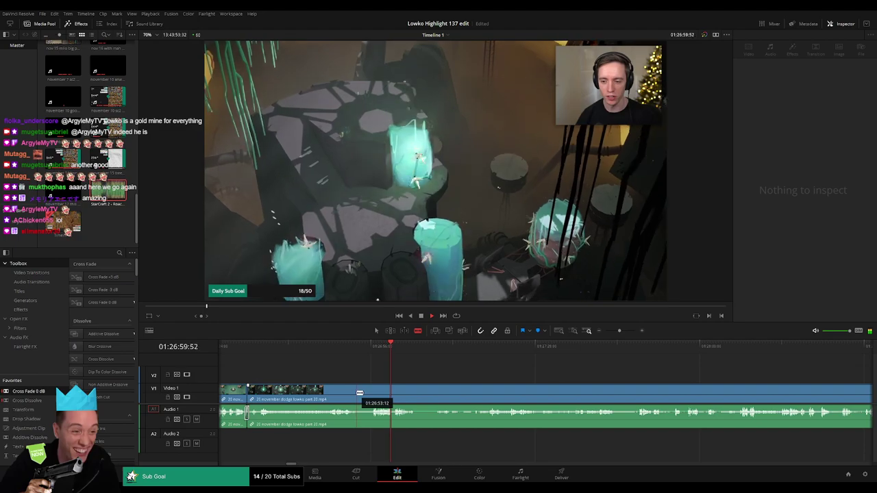
left_click(359, 391)
- Skim the dodge clip from about 01:27:00 to about 01:28:08, looking for the next section worth keeping
left_click_drag(424, 371, 349, 373)
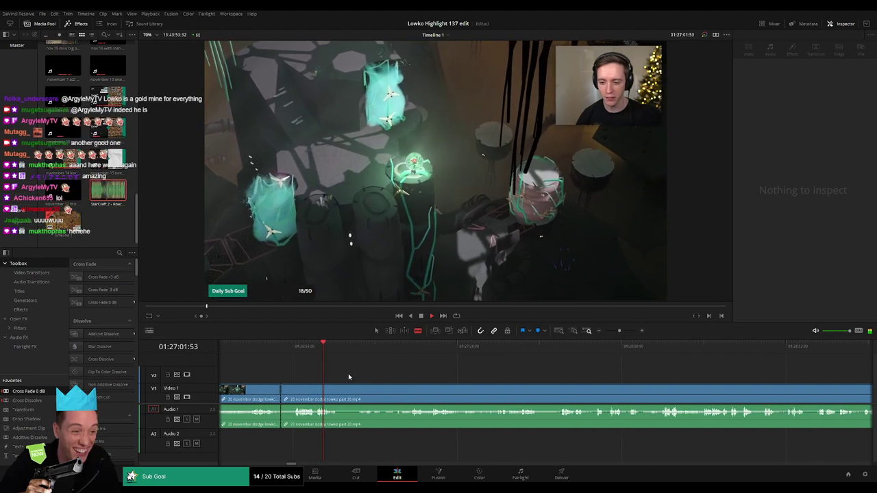
left_click(410, 348)
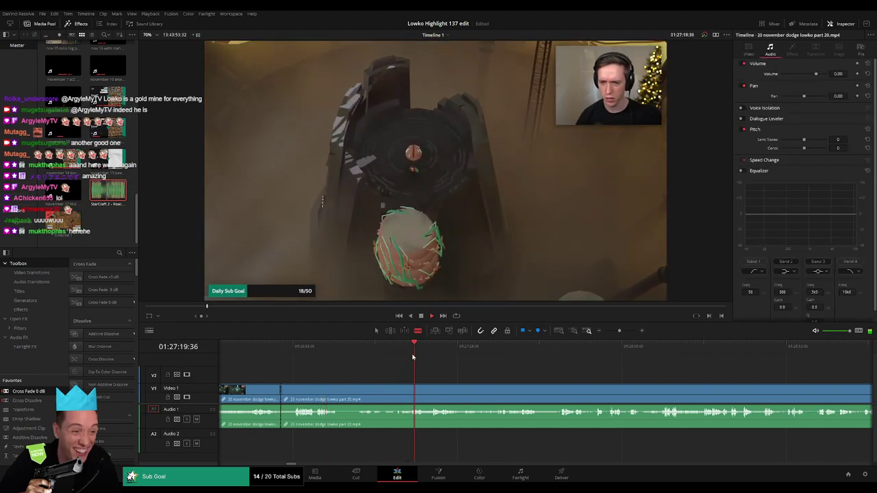
left_click(437, 347)
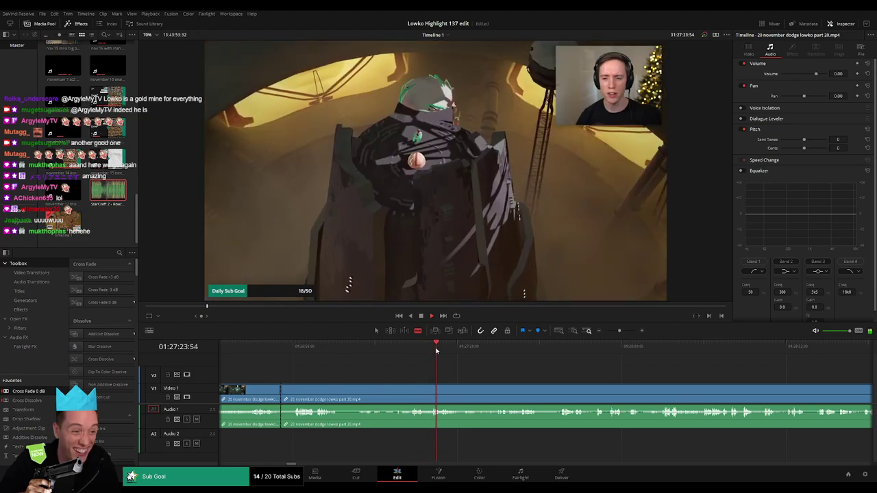
left_click(553, 347)
left_click(524, 348)
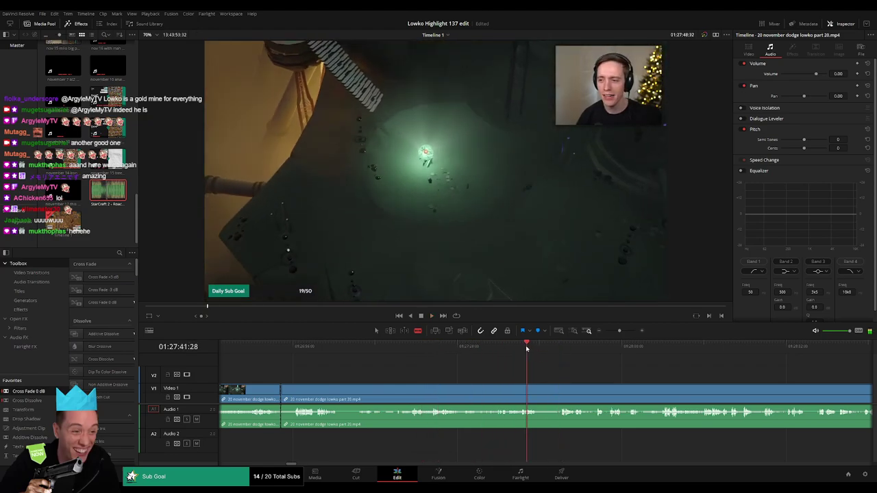
left_click(501, 347)
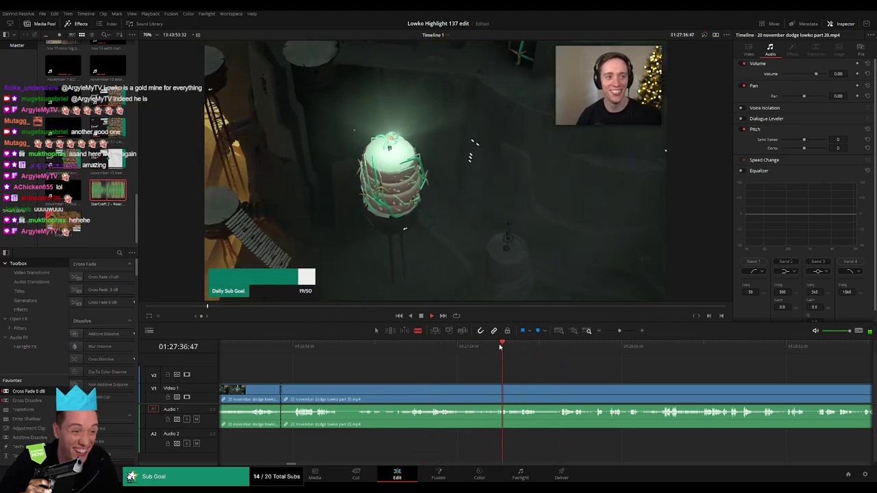
left_click_drag(523, 368, 445, 364)
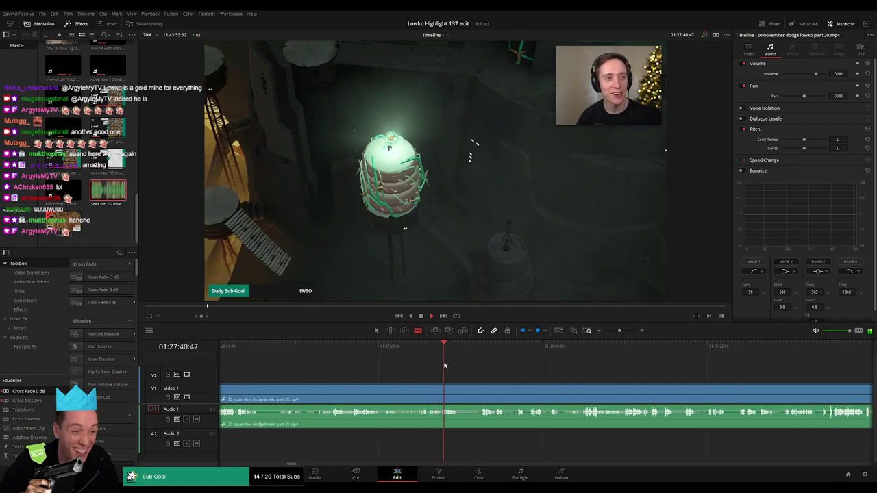
left_click_drag(452, 368, 379, 368)
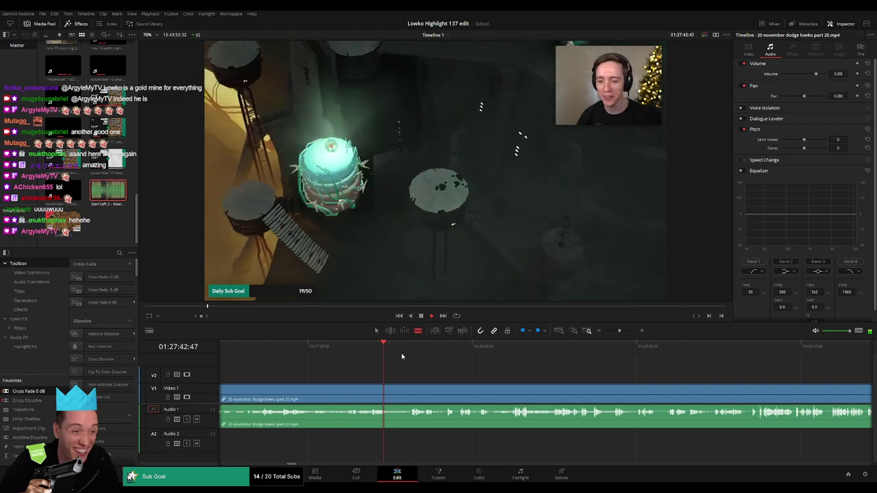
left_click(410, 349)
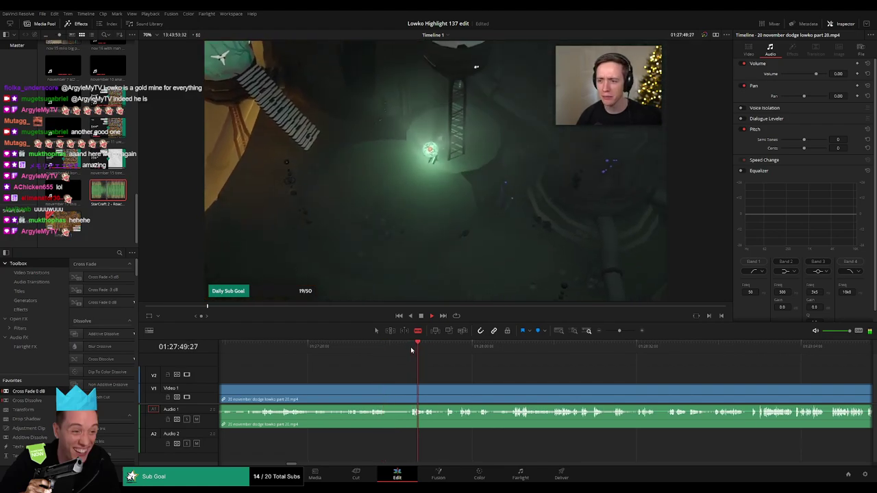
left_click_drag(451, 377, 362, 369)
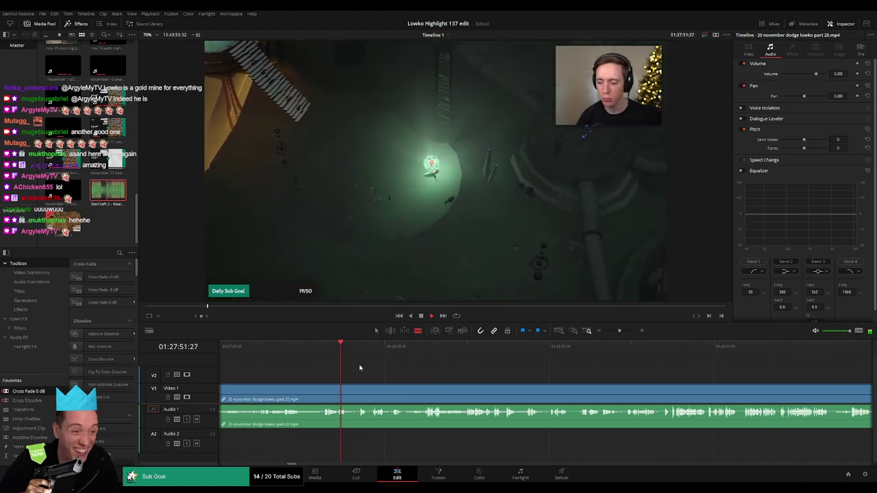
left_click(358, 349)
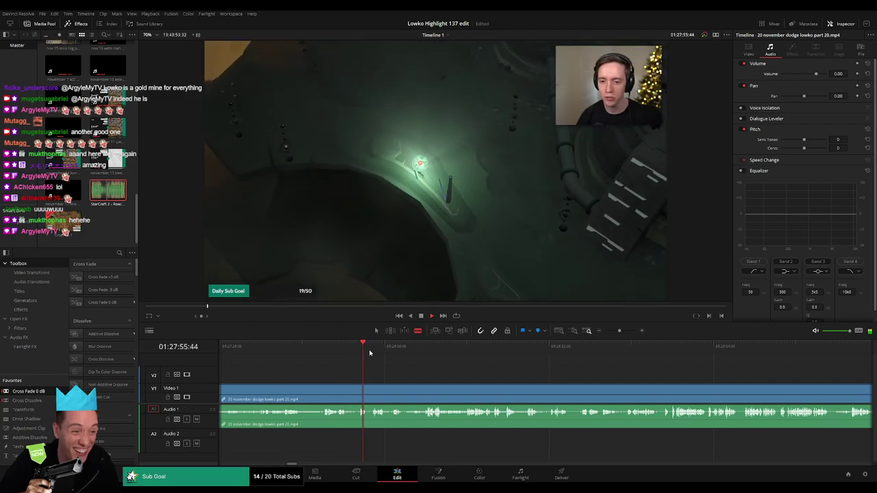
left_click(371, 350)
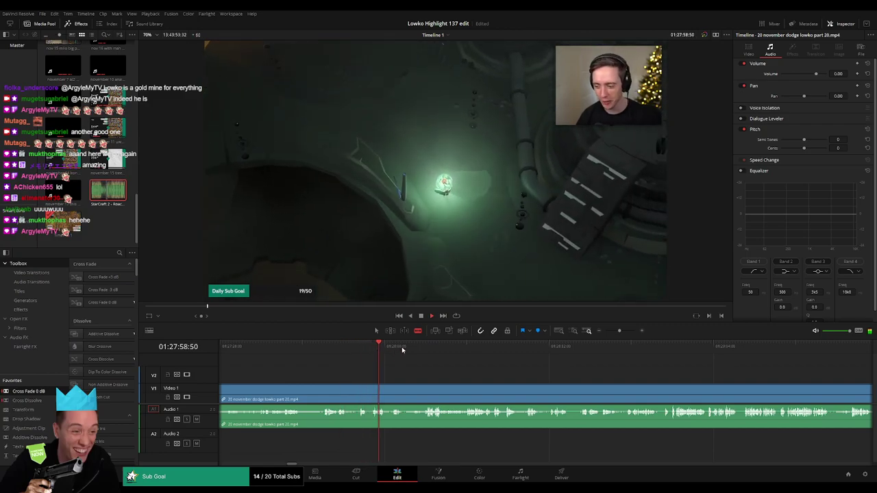
left_click(397, 347)
left_click(426, 348)
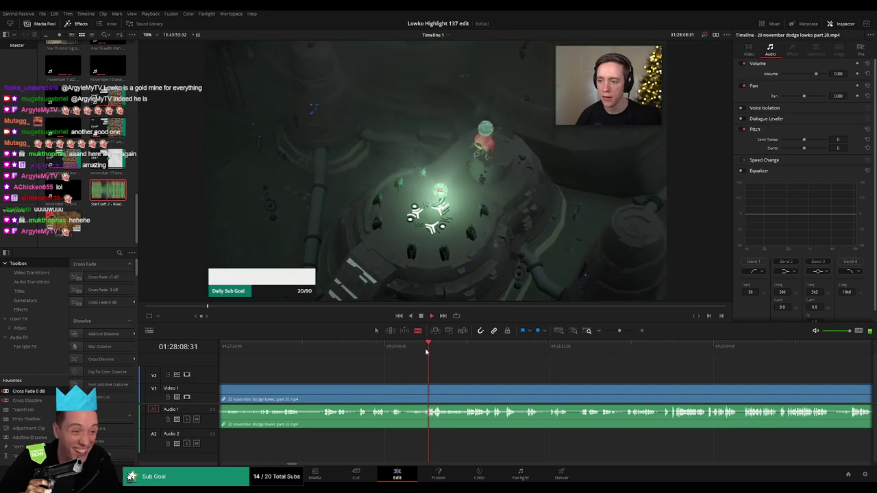
- Review the dodge clip from about 01:28:08 to about 01:28:47 to judge whether the scene is worth keeping
left_click_drag(483, 375, 411, 370)
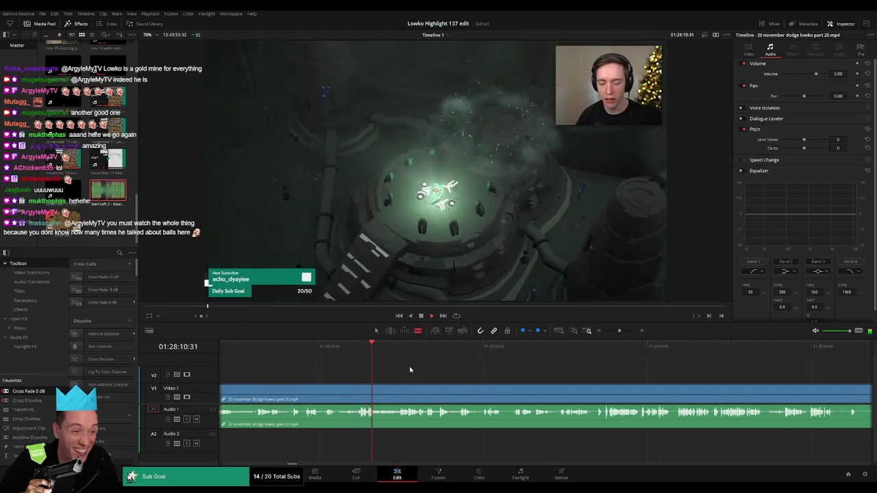
scroll(421, 379, "right", 2)
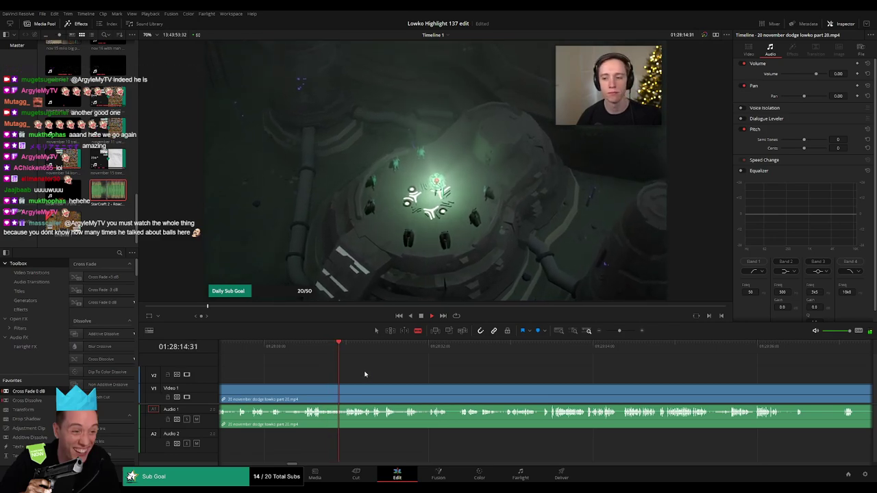
scroll(364, 374, "right", 1)
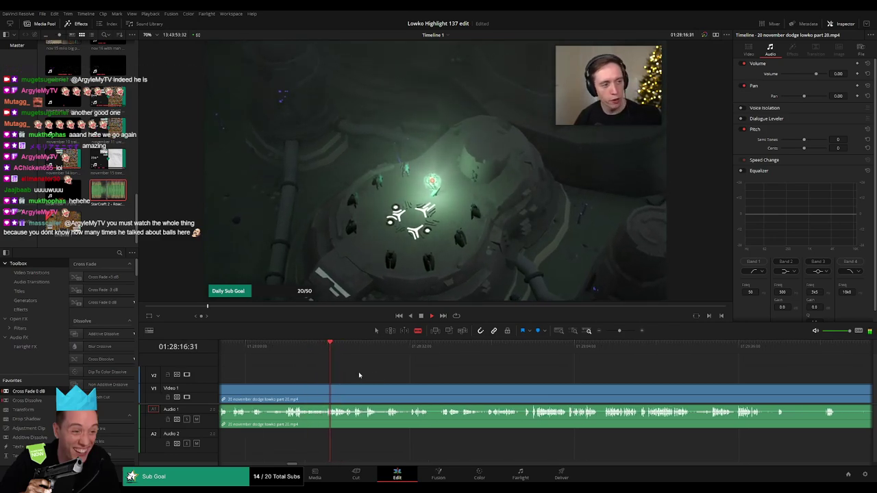
scroll(358, 373, "right", 1)
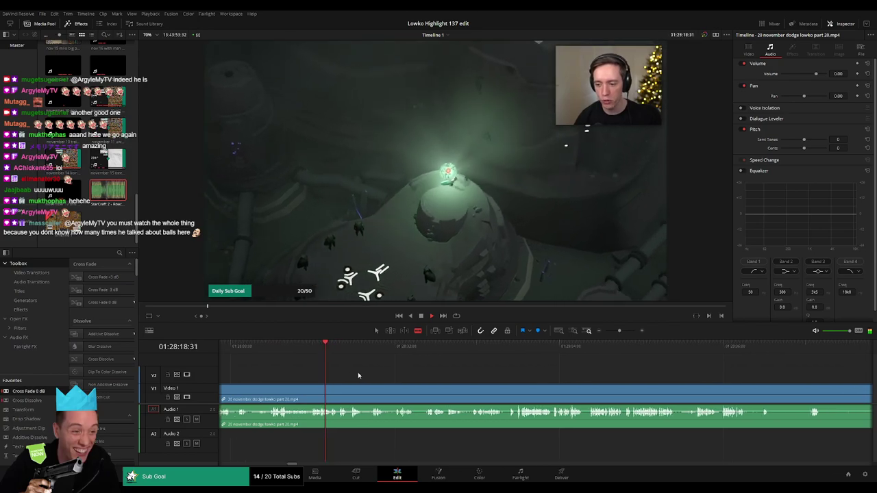
scroll(376, 376, "right", 1)
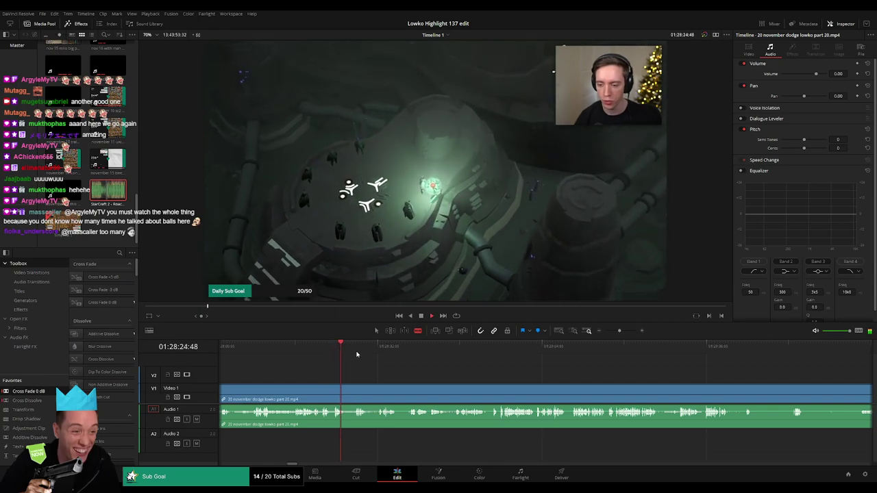
left_click_drag(410, 371, 360, 366)
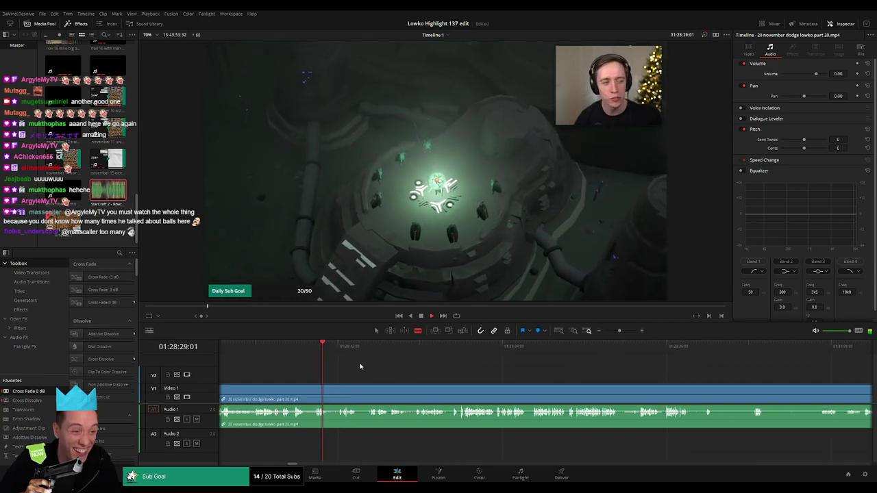
scroll(363, 370, "right", 3)
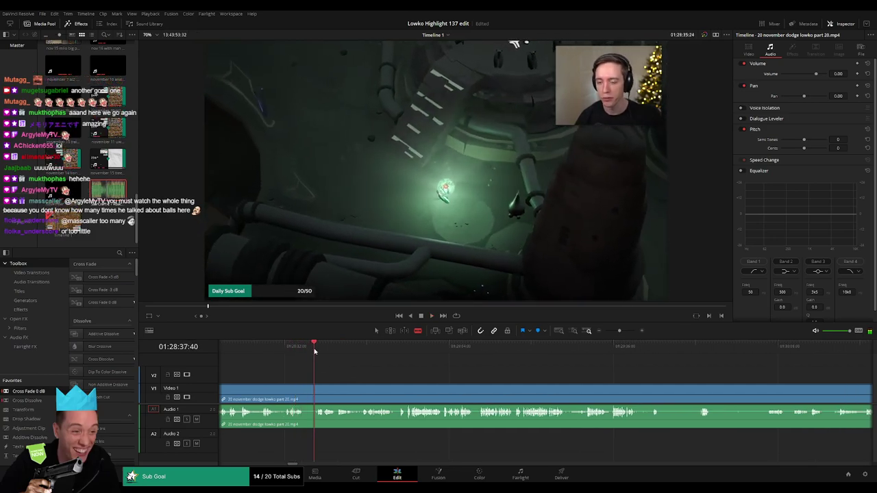
scroll(348, 377, "right", 3)
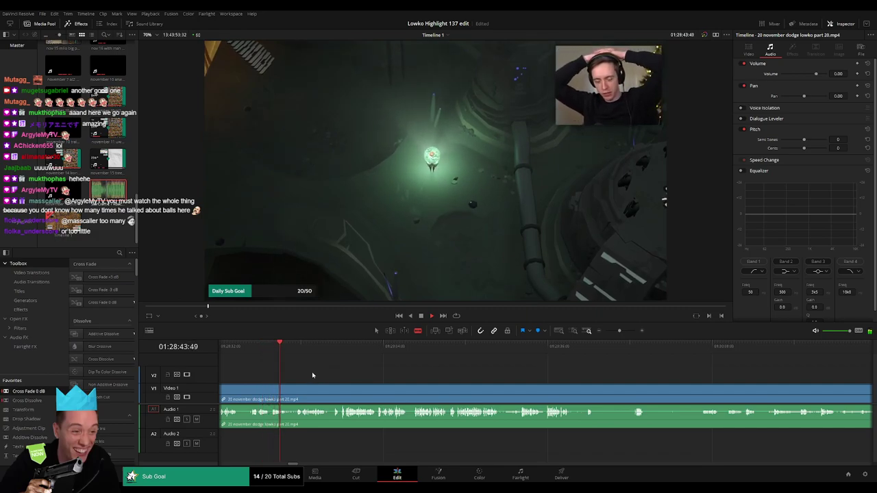
scroll(296, 371, "left", 3)
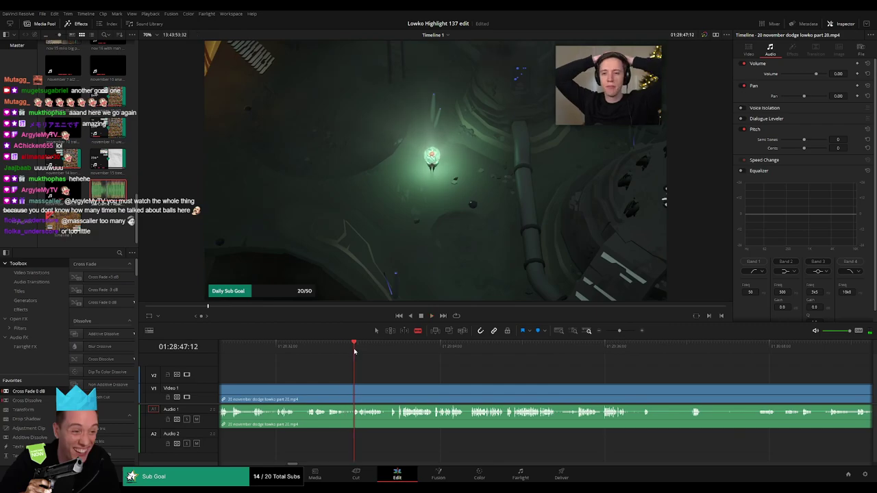
- Split the dodge clip at about 01:28:07 and ripple delete back to the 01:26:53 split, with a Cross Fade 0 dB on the audio cut
scroll(370, 371, "left", 5)
left_click(356, 350)
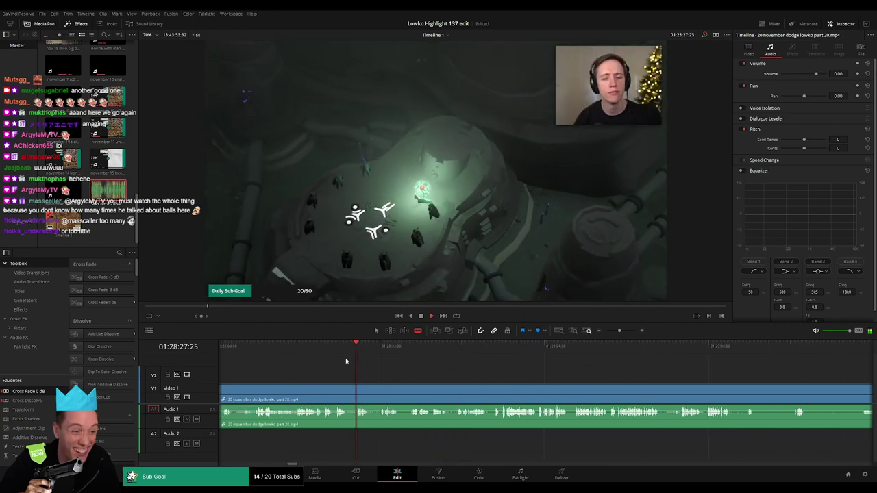
scroll(395, 368, "left", 5)
left_click(364, 352)
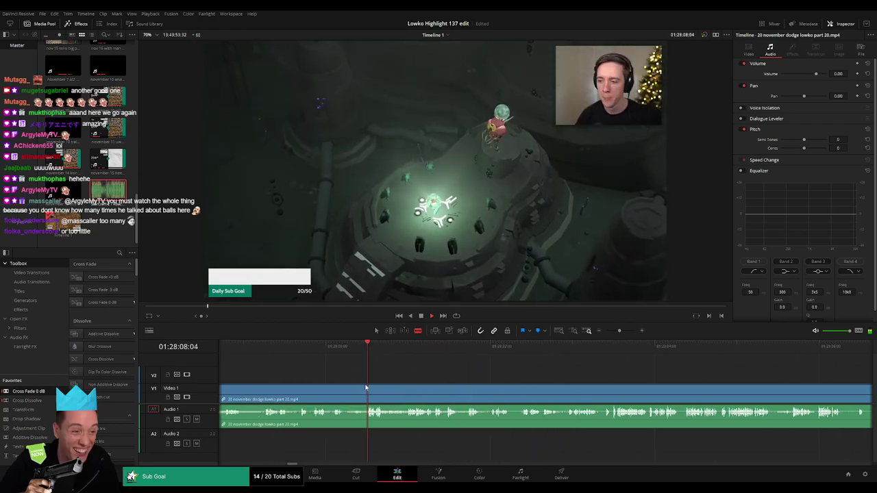
key("ctrl+b")
left_click(335, 396)
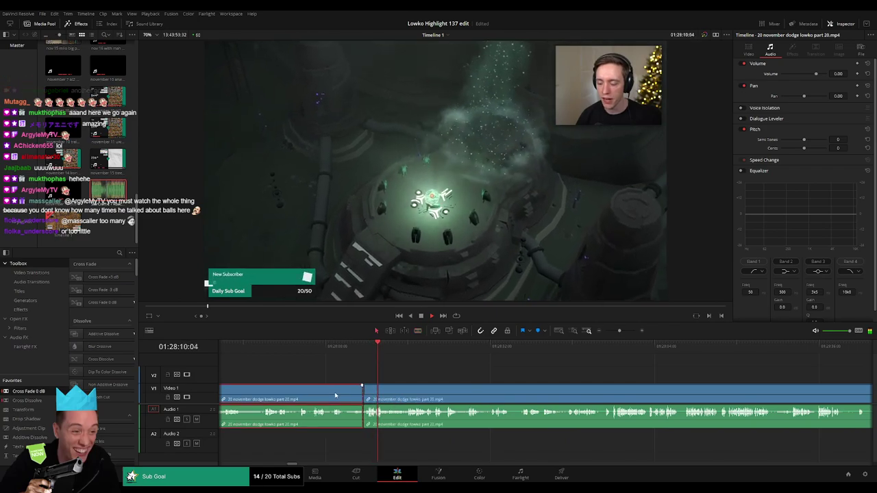
key("Delete")
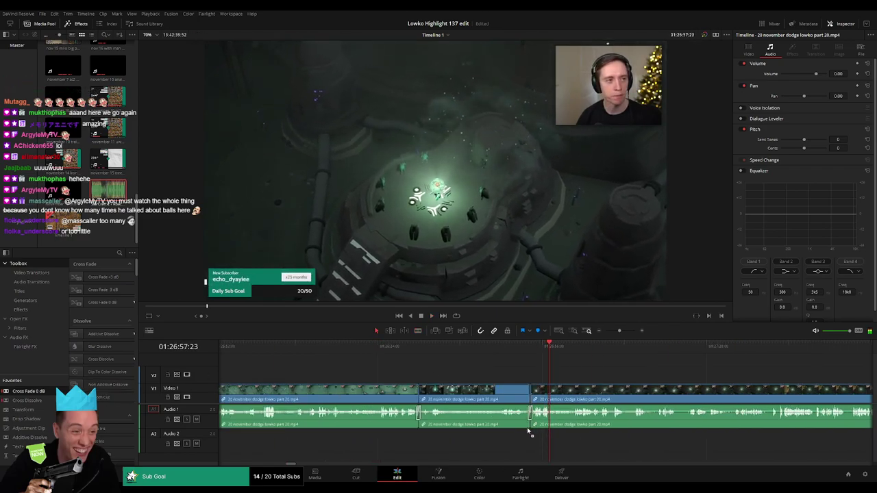
- Ripple delete the dodge clip section between about 01:27:12 and 01:27:14, with a Cross Fade 0 dB on the audio at the cut
left_click_drag(632, 402, 471, 381)
left_click_drag(453, 351, 471, 355)
left_click_drag(472, 370, 383, 384)
key("b")
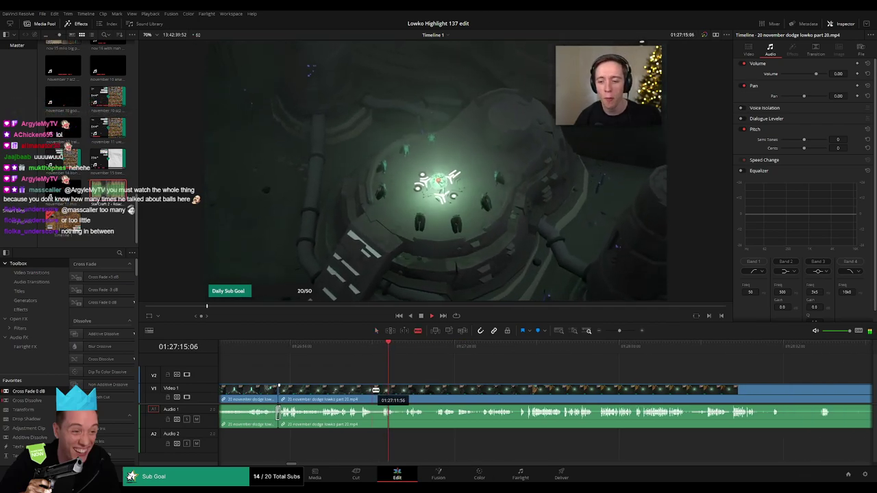
key("ctrl+b")
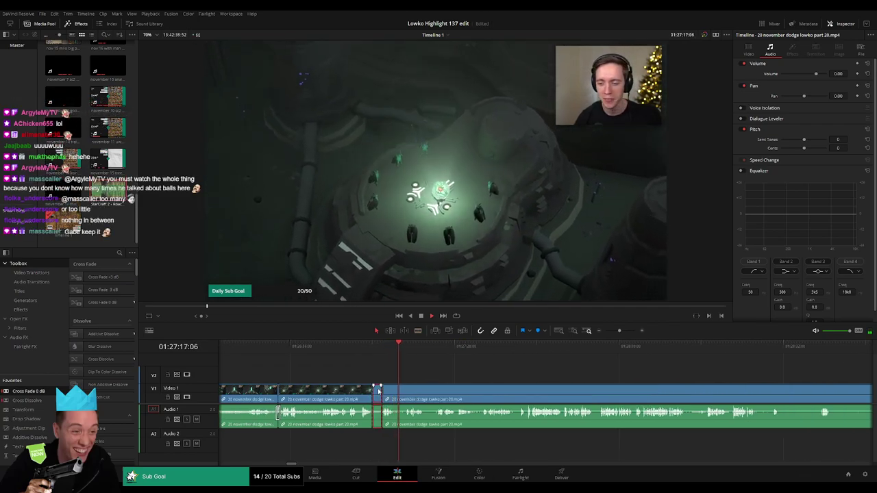
key("Delete")
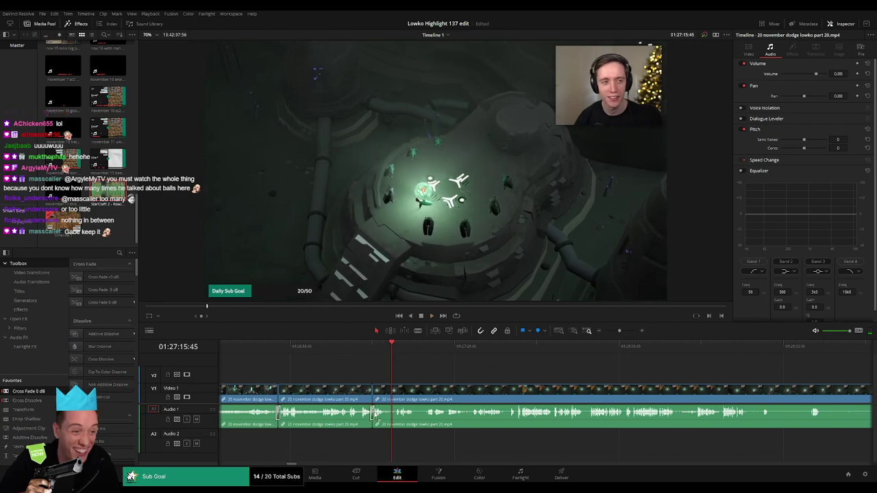
- Ripple delete the dodge clip section between about 01:27:15 and 01:27:17, with a Cross Fade 0 dB on the audio at the cut
key("space")
key("b")
left_click(386, 393)
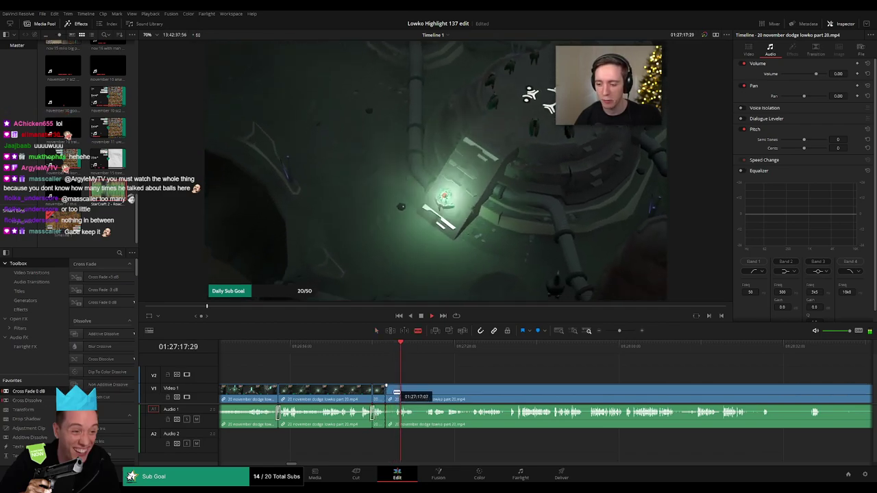
left_click(396, 399)
key("a")
left_click(391, 401)
key("Delete")
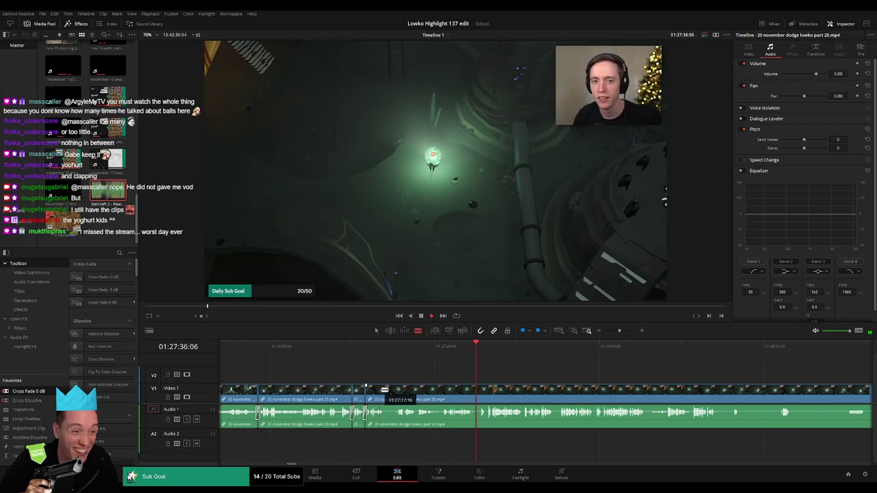
- Ripple delete the dodge clip section between about 01:27:18 and 01:27:21, and return playback to just before the cut
left_click(391, 392)
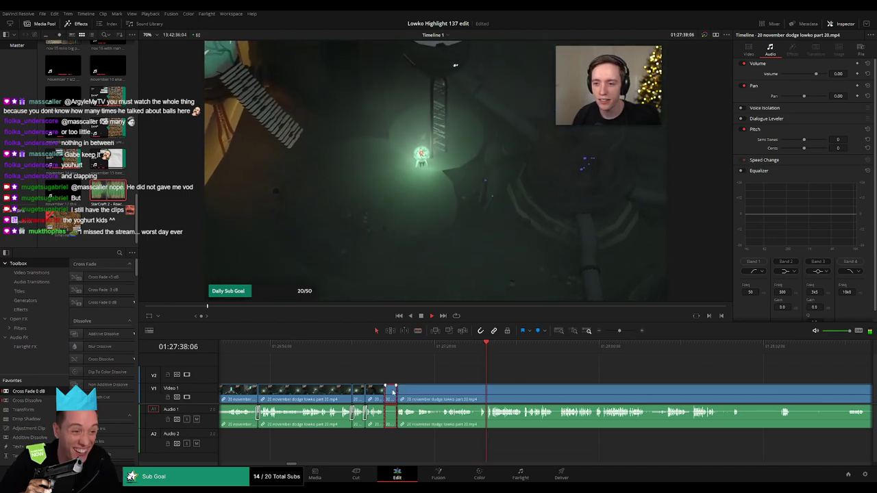
key("Delete")
left_click(378, 347)
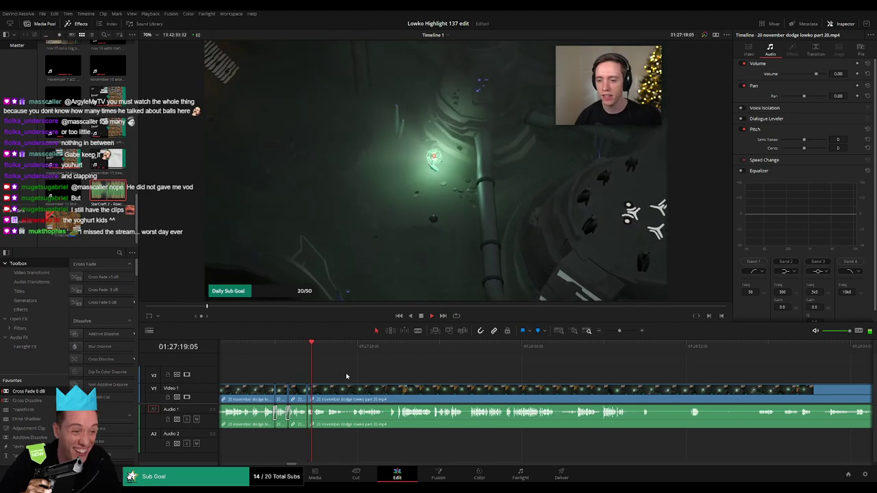
- Ripple delete the roughly one-second section of the dodge clip at about 01:27:33
mouse_move(619, 331)
left_mouse_down()
mouse_move(606, 332)
mouse_move(618, 332)
left_mouse_up()
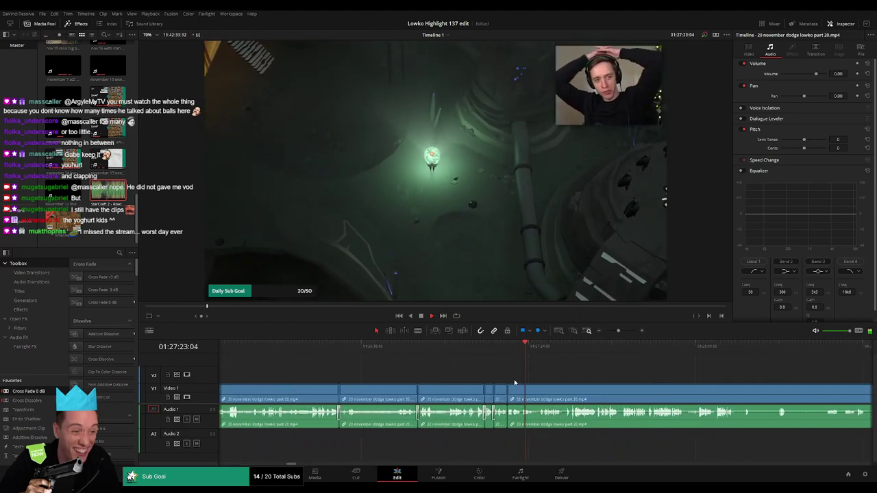
scroll(502, 384, "right", 2)
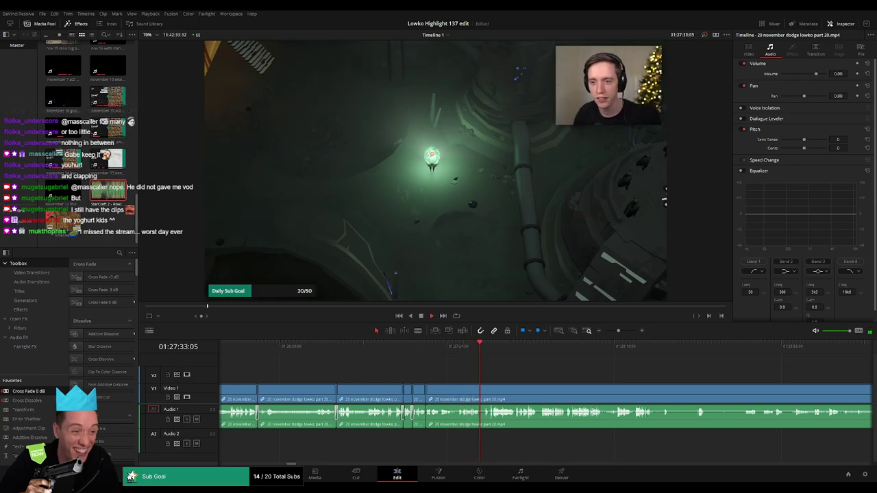
left_click_drag(513, 379, 459, 377)
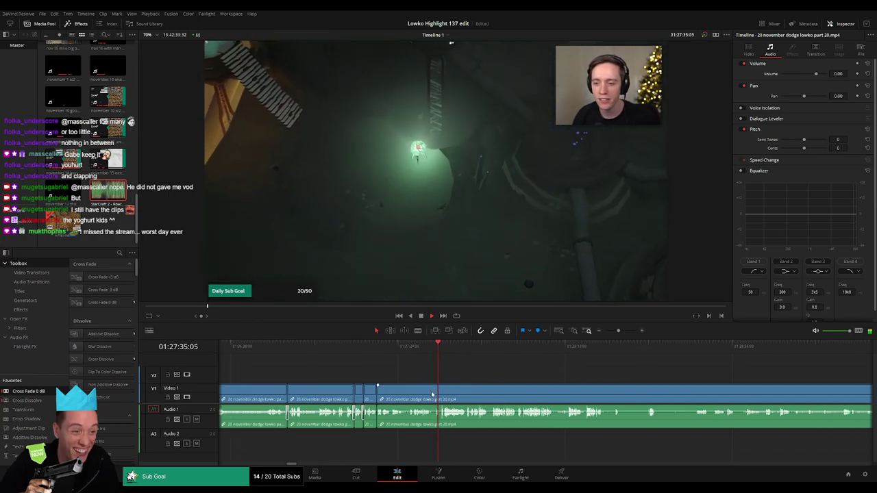
key("b")
left_click(432, 391)
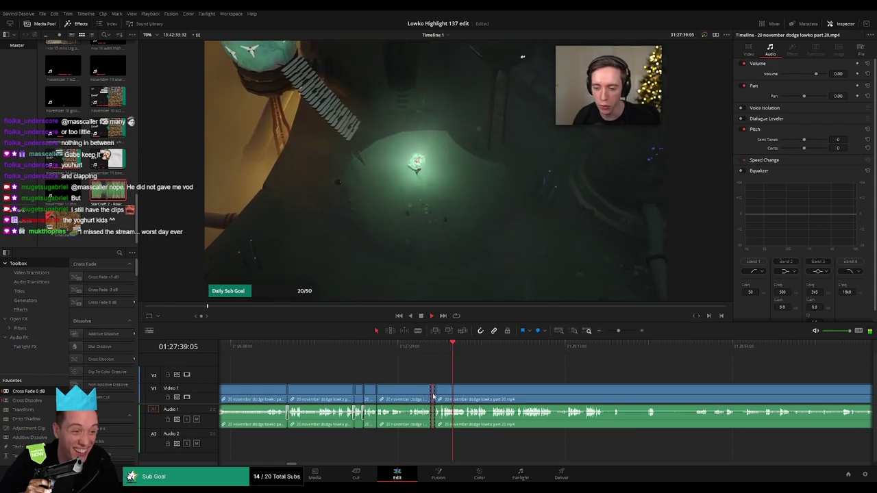
key("a")
left_click_drag(619, 331, 626, 331)
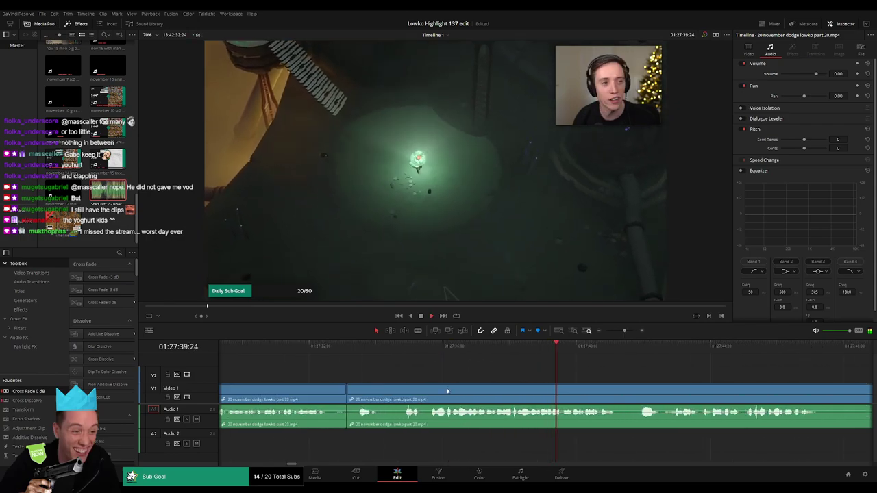
- Ripple delete the dodge clip section between about 01:27:34 and 01:27:35
left_click(402, 350)
key("b")
left_click(387, 389)
left_click(426, 389)
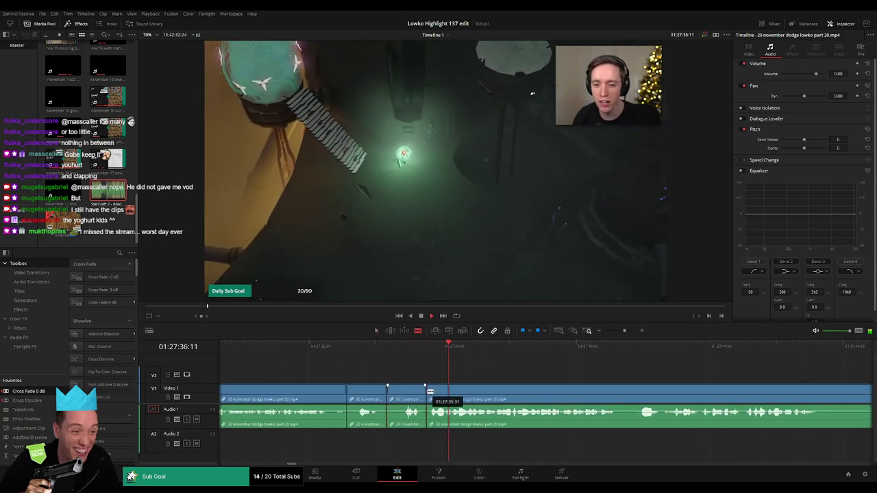
key("a")
left_click(417, 393)
key("Delete")
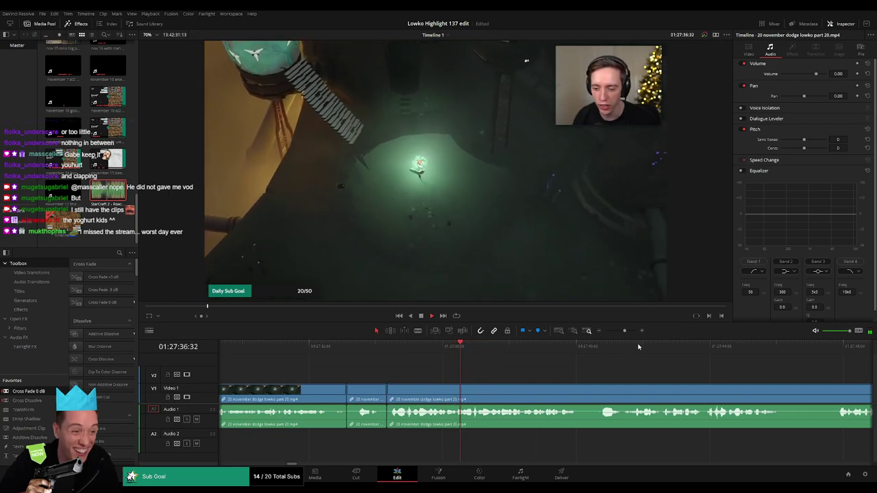
- Ripple delete the dodge clip section between about 01:27:46 and 01:27:47, with a Cross Fade 0 dB on the audio at the cut
left_click_drag(624, 332, 621, 332)
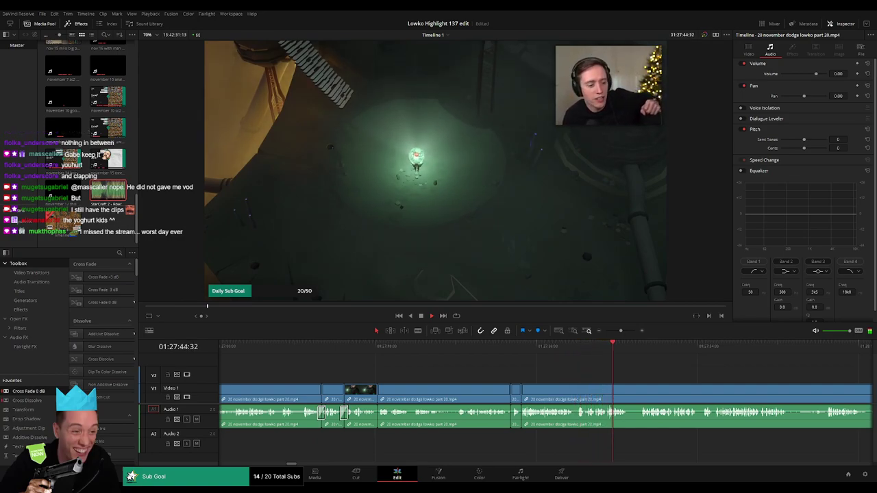
left_click_drag(672, 375, 439, 359)
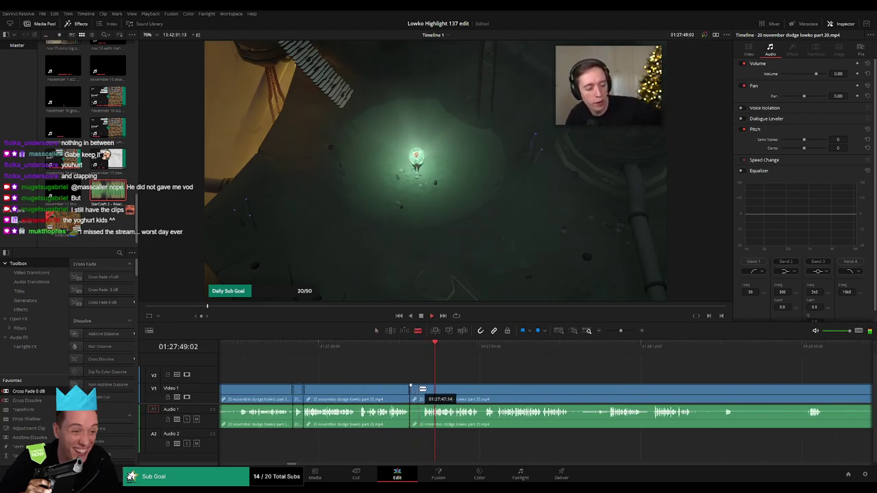
left_click_drag(427, 388, 417, 393)
key("Delete")
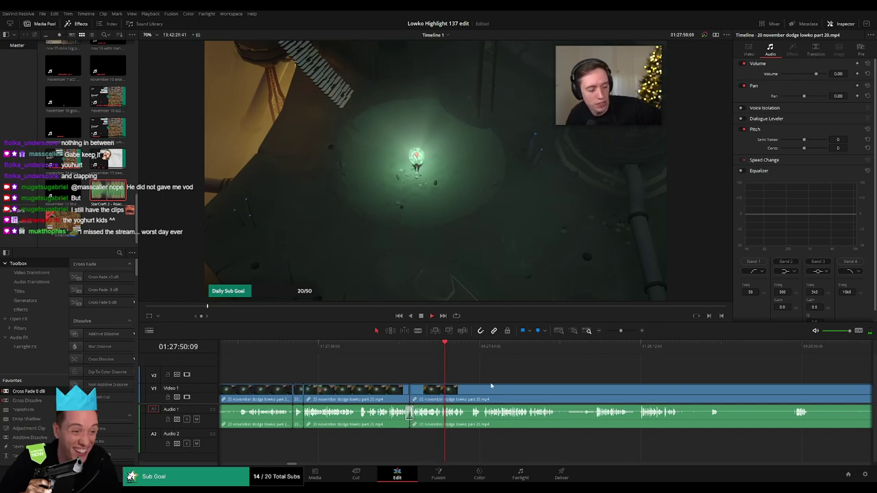
- Ripple delete the dodge clip section between about 01:28:02 and 01:28:07, with a Cross Fade 0 dB on the audio at the cut
left_click_drag(492, 386, 404, 387)
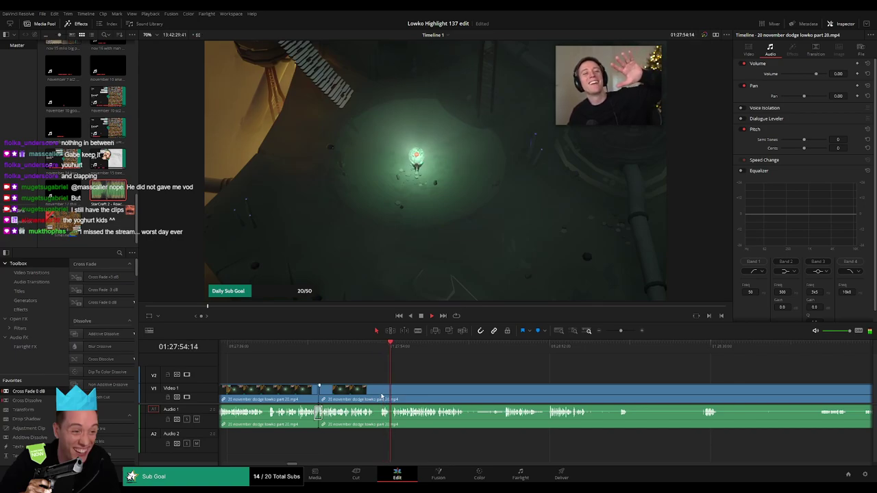
scroll(416, 382, "right", 2)
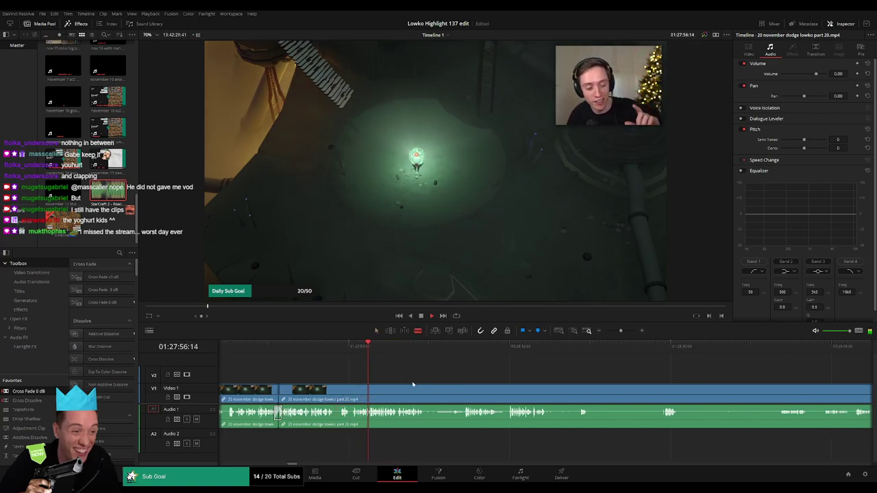
scroll(377, 374, "right", 3)
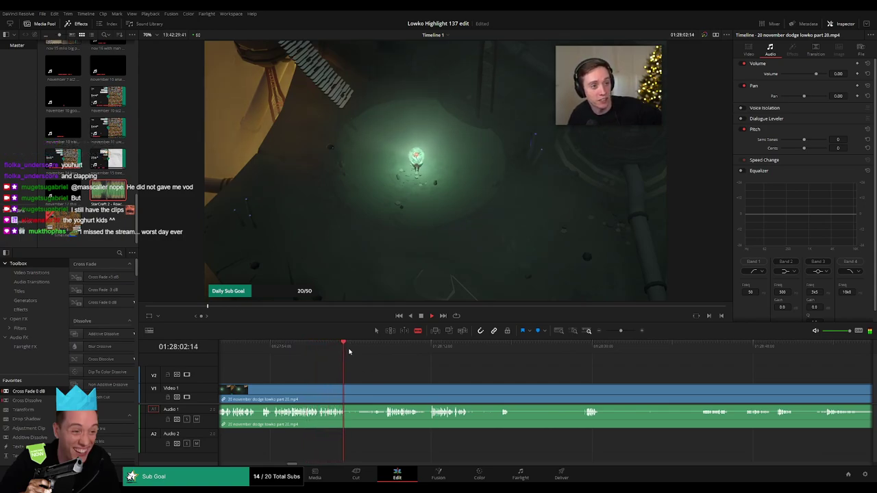
left_click(350, 389)
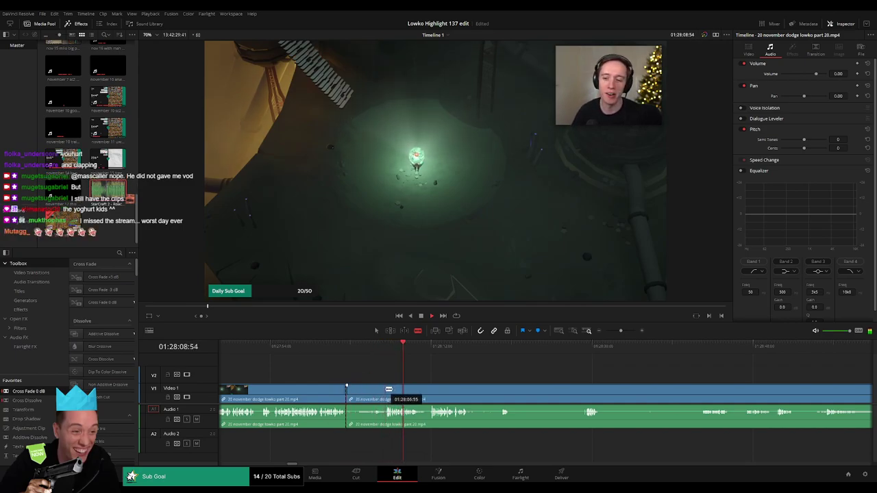
left_click(387, 389)
key("a")
left_click(372, 393)
key("Delete")
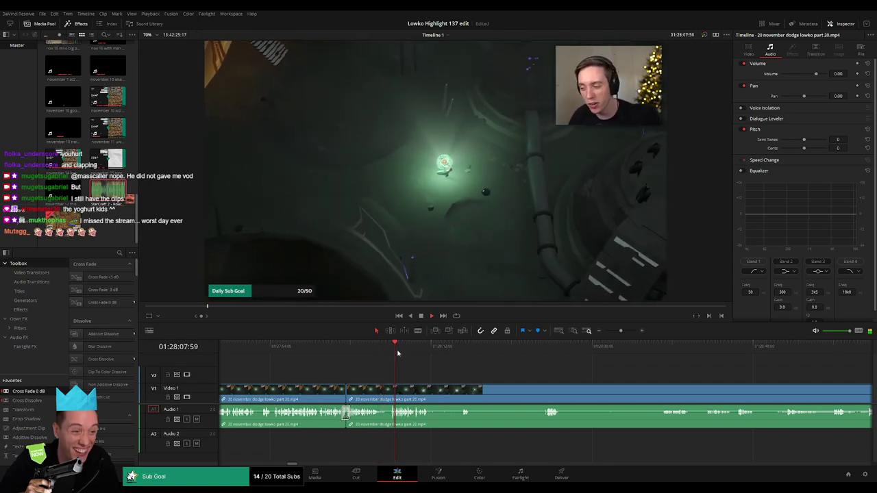
- Ripple delete the dodge clip section between about 01:28:11 and 01:28:15, with a Cross Fade 0 dB on the audio at the cut
scroll(383, 372, "right", 3)
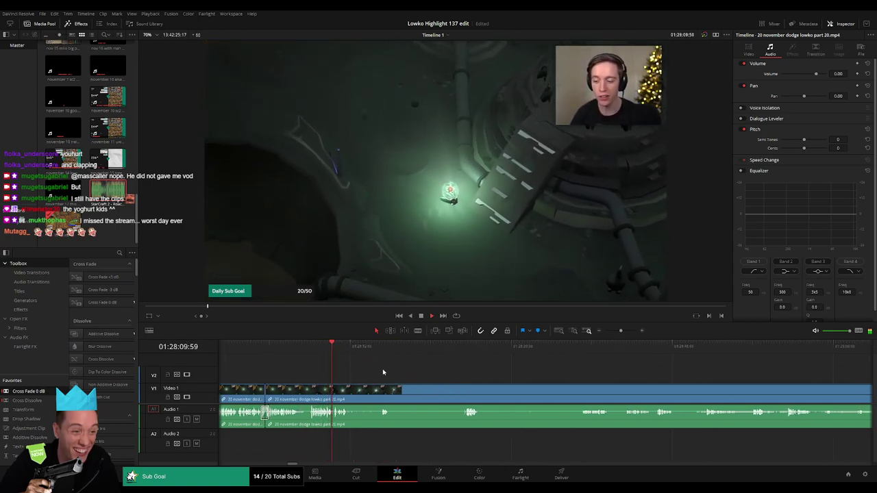
key("b")
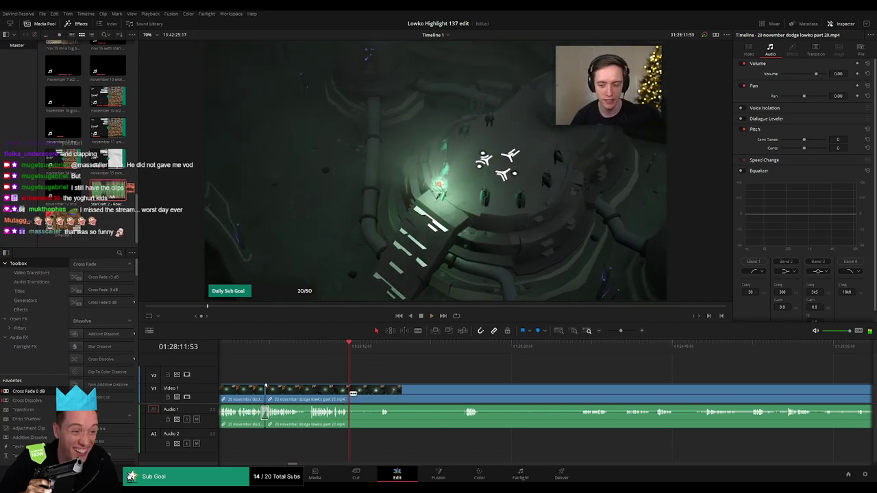
left_click(350, 391)
left_click(380, 350)
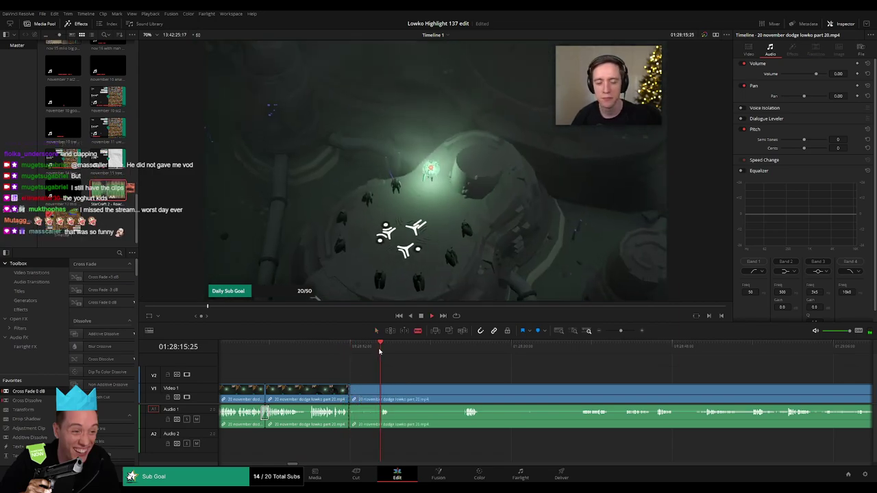
left_click(381, 390)
key("a")
left_click(368, 391)
key("Delete")
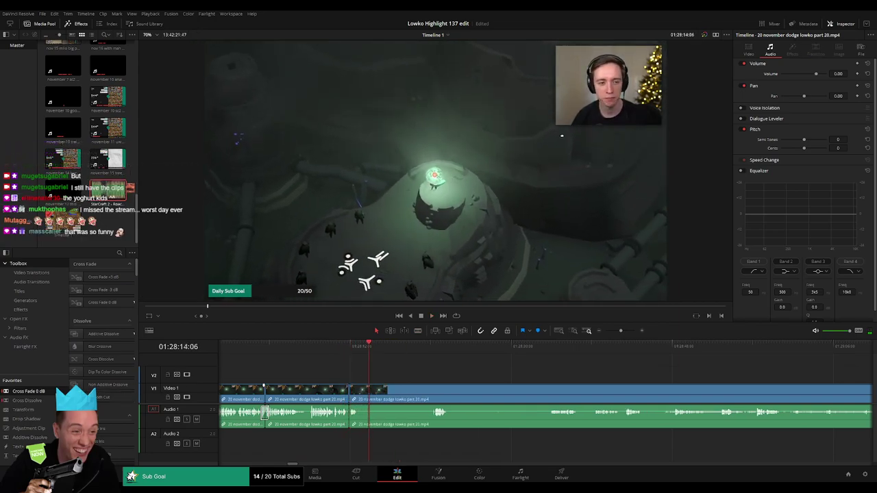
- Split the dodge clip at about 01:28:13 and check the footage further on, around 01:28:35
key("b")
left_click(362, 393)
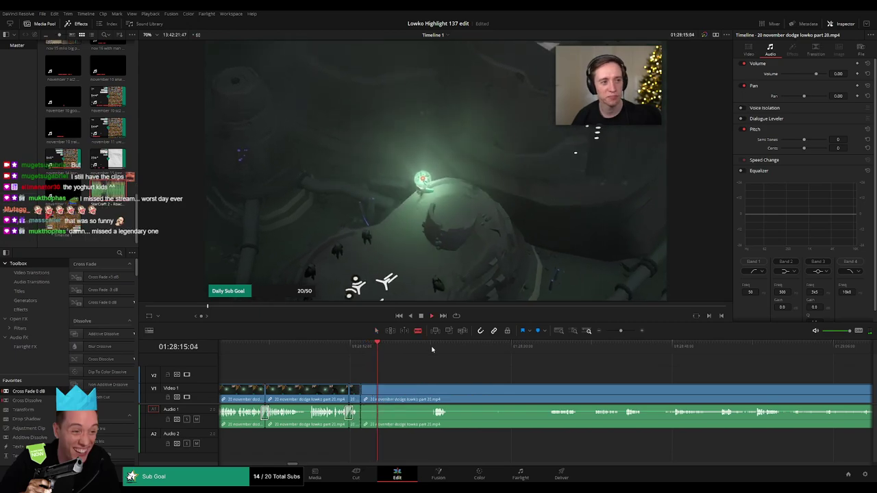
left_click(434, 349)
scroll(469, 374, "right", 1)
key("a")
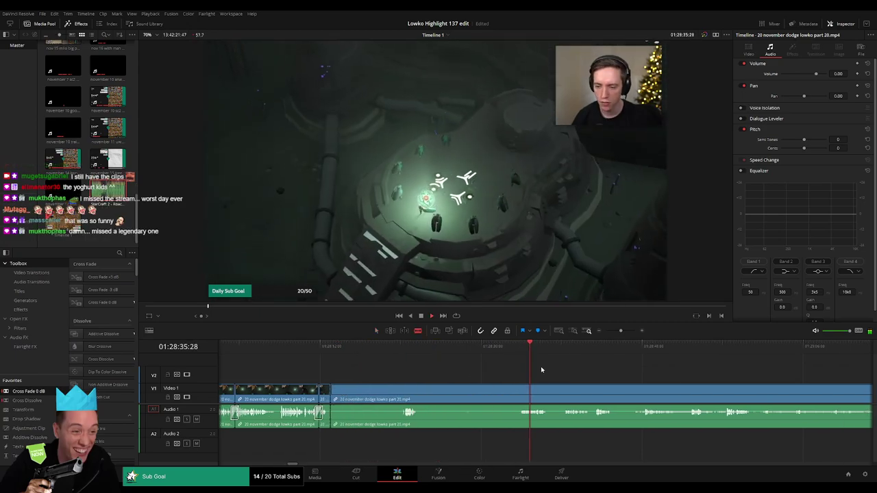
- Place the yoghurt kids 1 insta, yoghurt kids 2 insta and wow damn yoghurt clips back to back on Video 2 from 01:28:36:48
left_click_drag(621, 332, 605, 332)
left_click_drag(546, 375, 650, 359)
scroll(583, 363, "left", 4)
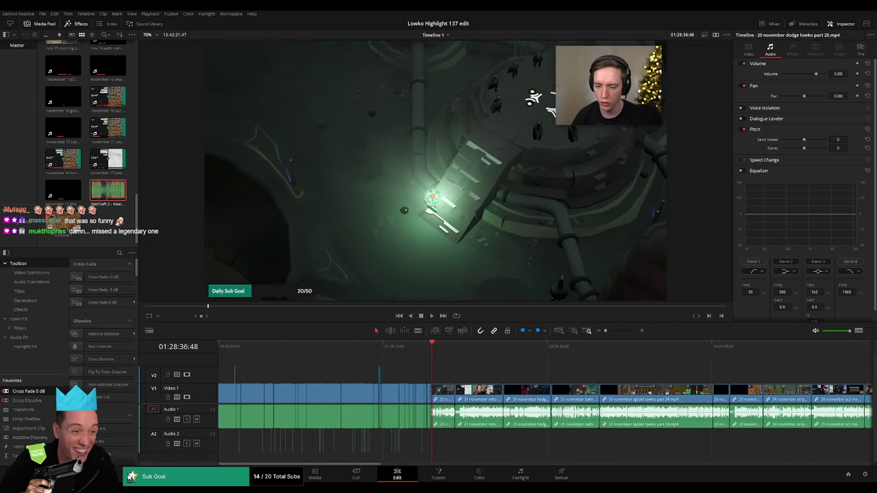
left_click_drag(876, 374, 437, 374)
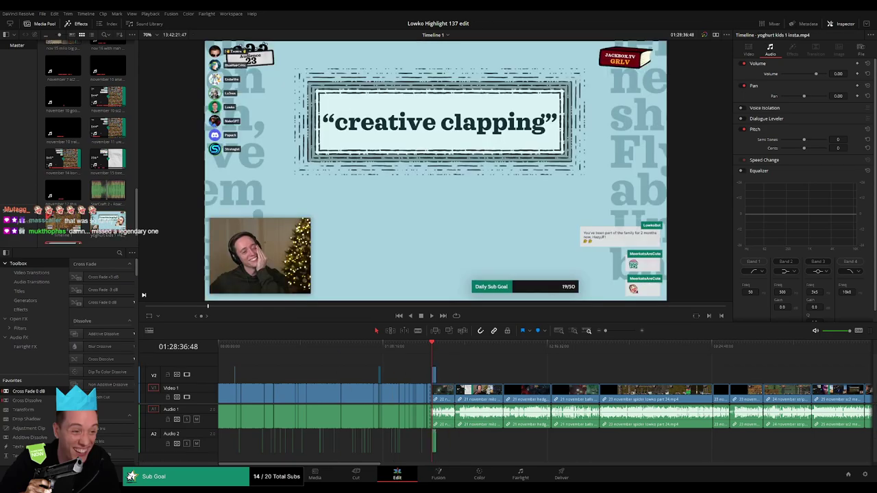
left_click_drag(876, 375, 468, 375)
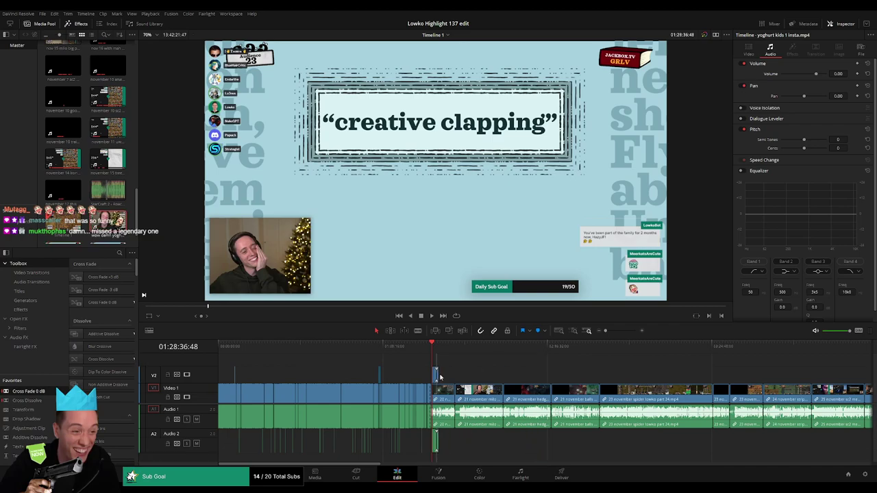
left_click_drag(606, 331, 614, 332)
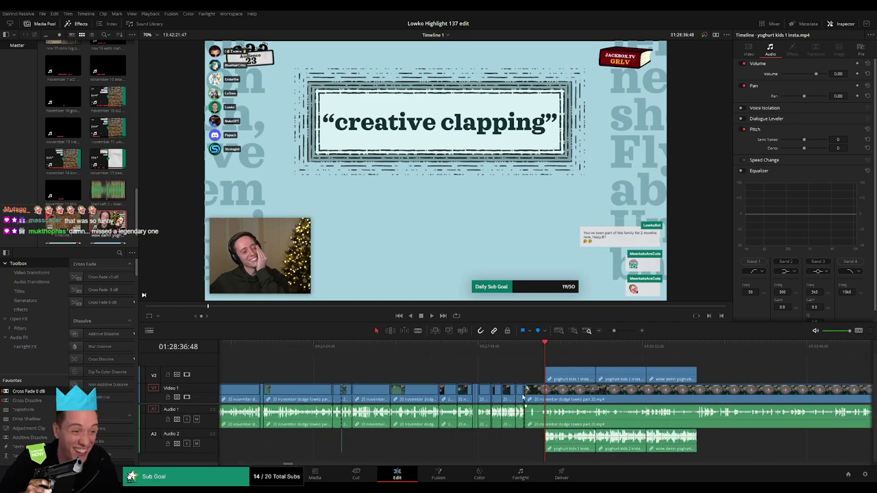
- Skim the rest of the dodge clip up to about 01:37:21 and delete everything after the 01:28:13 split
scroll(538, 398, "right", 4)
left_click(439, 347)
key("space")
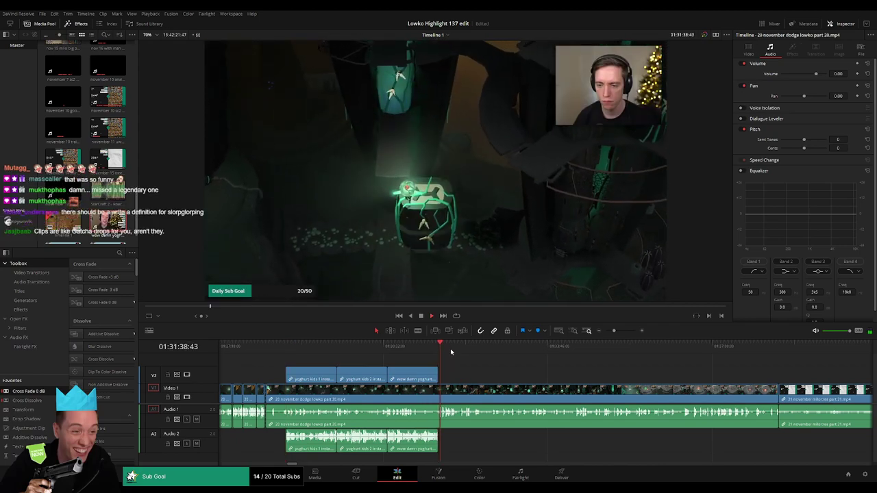
left_click_drag(503, 353, 692, 357)
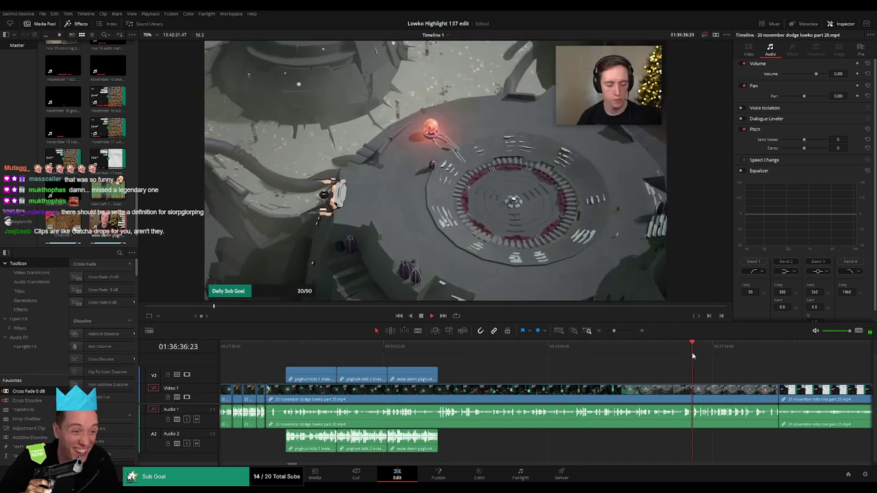
key("space")
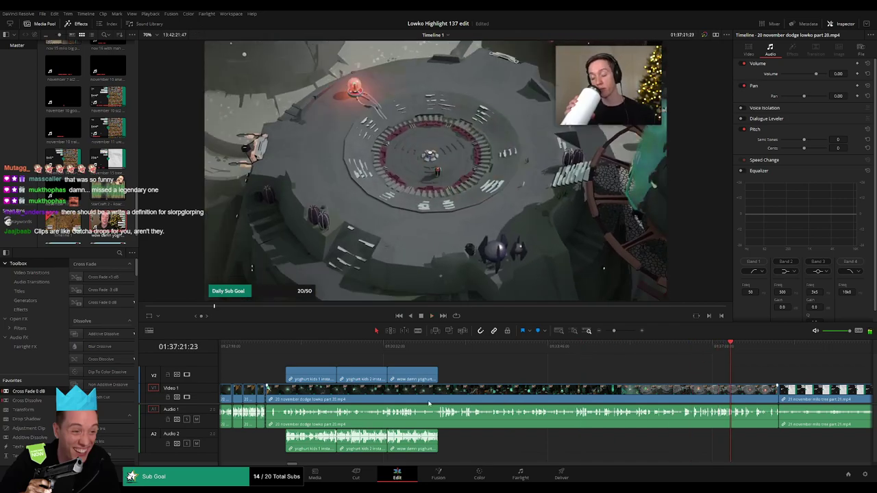
left_click(426, 401)
key("Delete")
- Move the three yoghurt clips onto Video 1 right after the last dodge section and close the gap before the 21 november clip
left_click_drag(307, 386, 281, 398)
left_click_drag(367, 377, 350, 395)
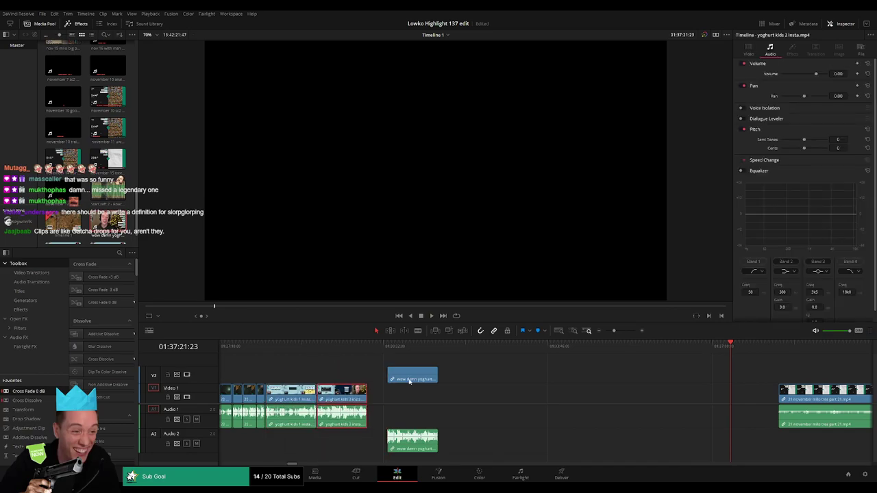
left_click_drag(421, 379, 403, 393)
left_click(516, 391)
key("Delete")
- Play yoghurt kids 1 insta from its start at about 01:28:13 and review the creative clapping round for parts worth keeping
key("space")
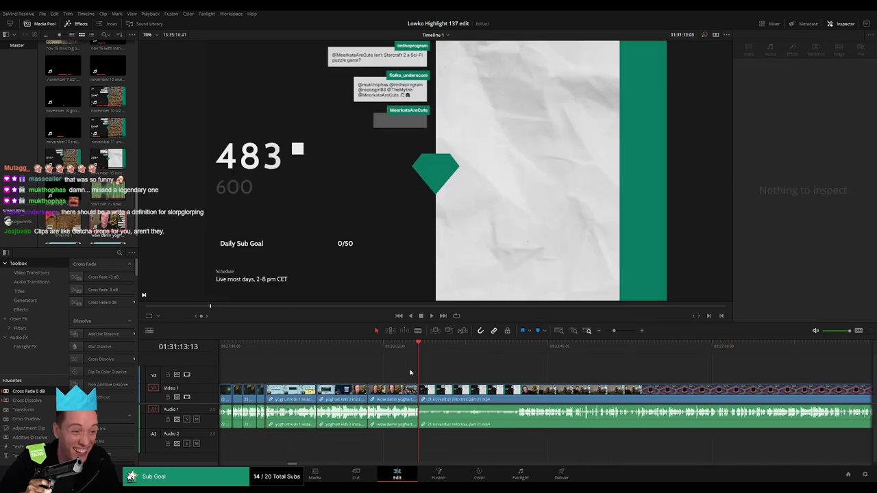
left_click(275, 348)
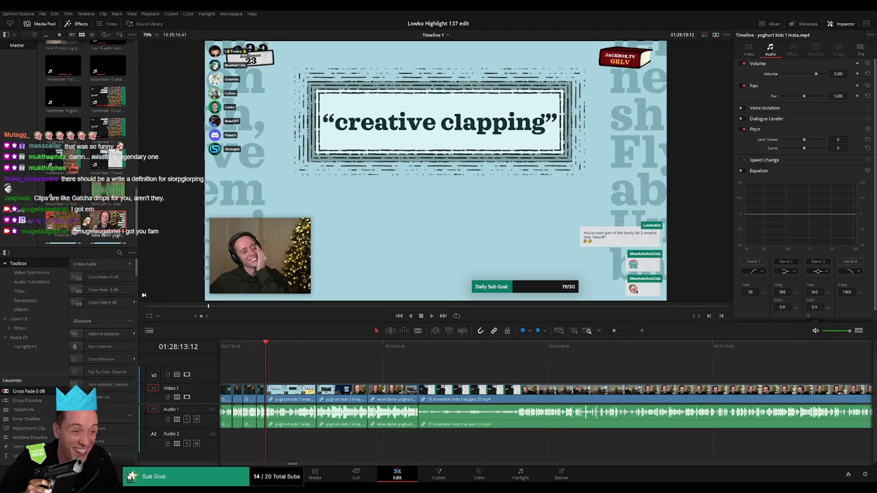
key("space")
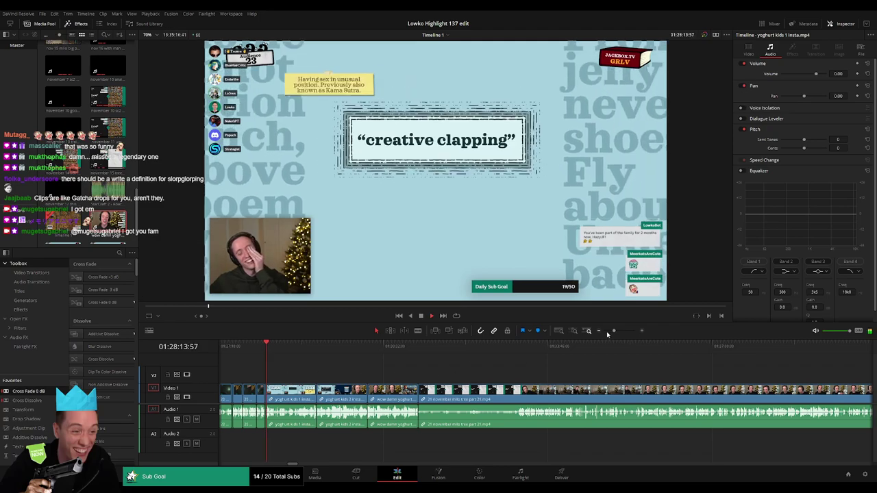
left_click_drag(613, 331, 621, 332)
scroll(495, 381, "right", 4)
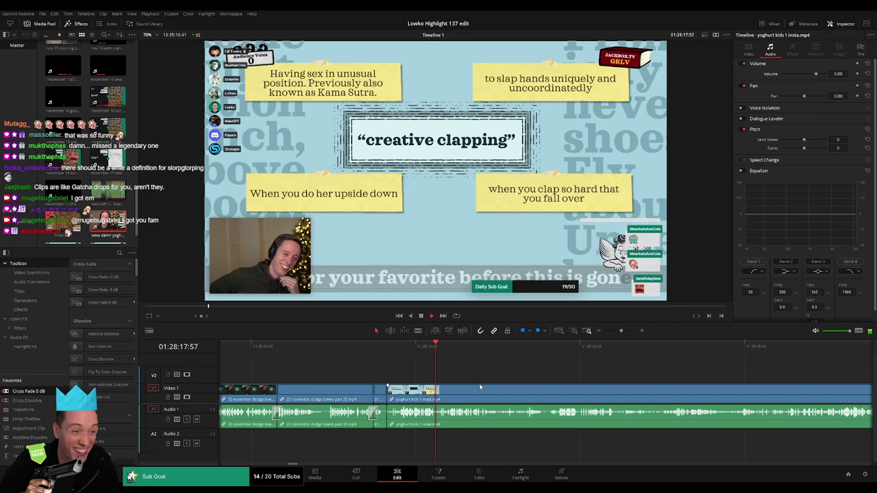
scroll(376, 379, "right", 2)
scroll(376, 379, "right", 2)
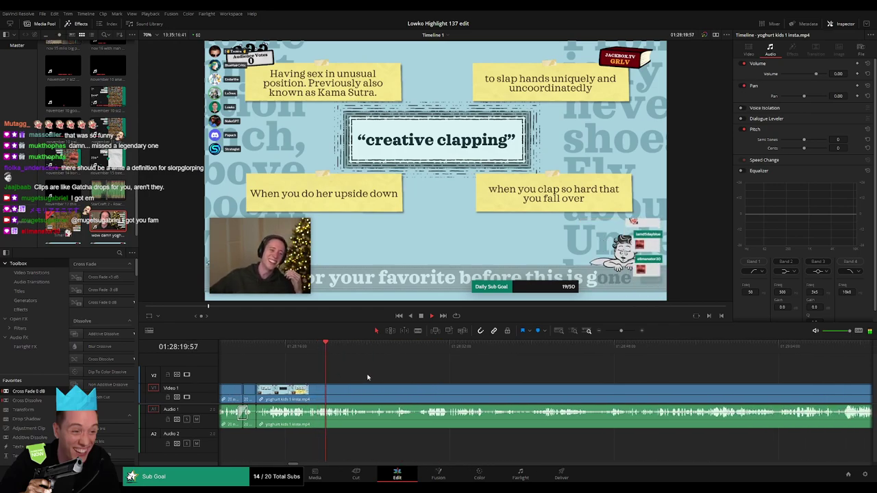
scroll(402, 377, "right", 1)
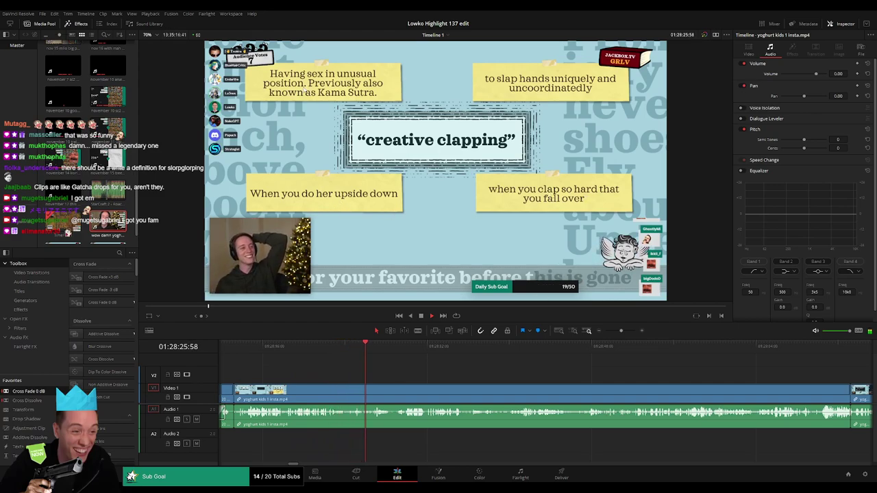
scroll(428, 375, "right", 3)
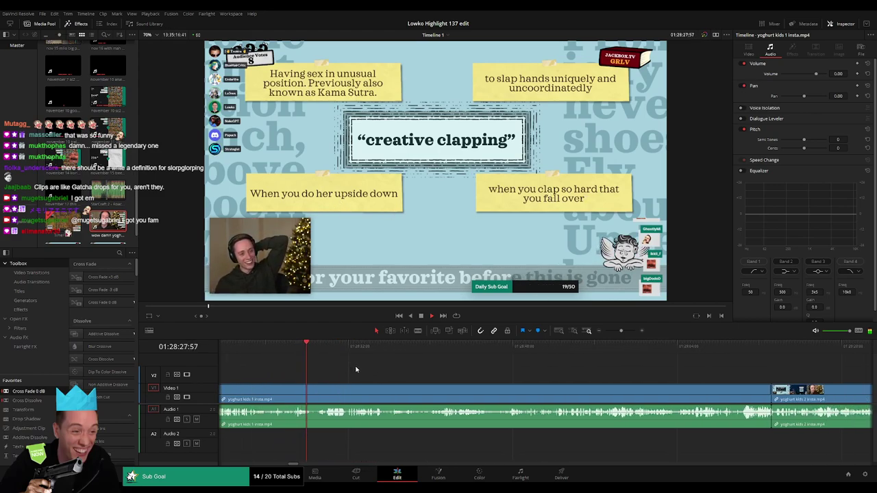
scroll(336, 371, "right", 1)
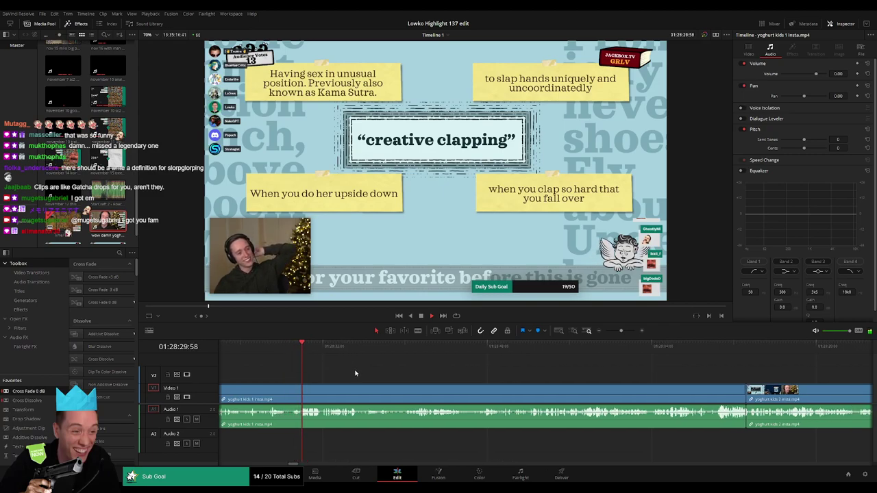
scroll(353, 370, "right", 1)
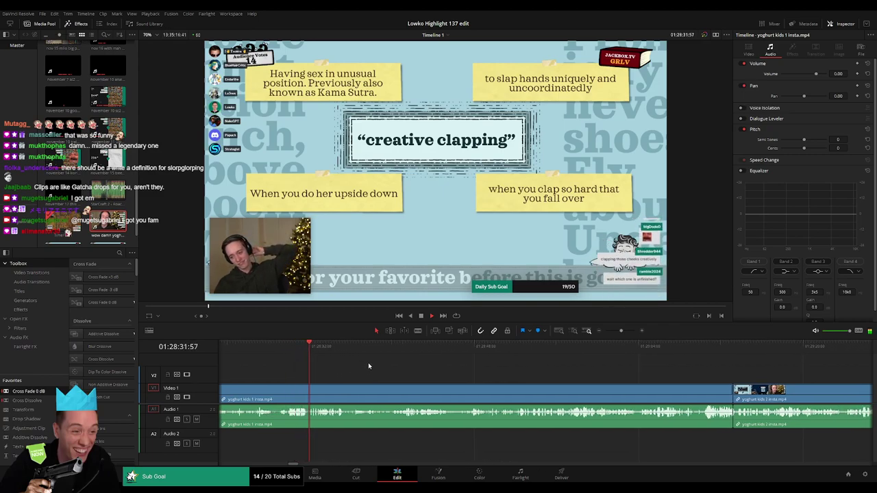
left_click_drag(391, 374, 365, 370)
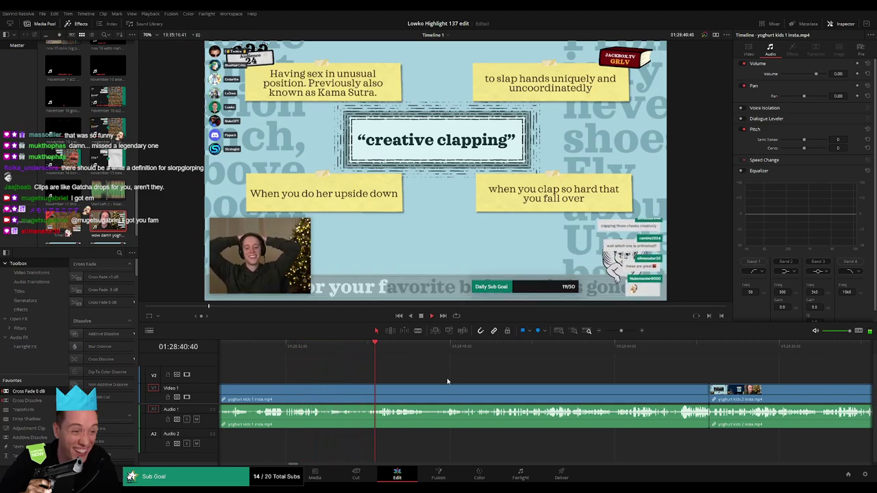
scroll(360, 368, "right", 3)
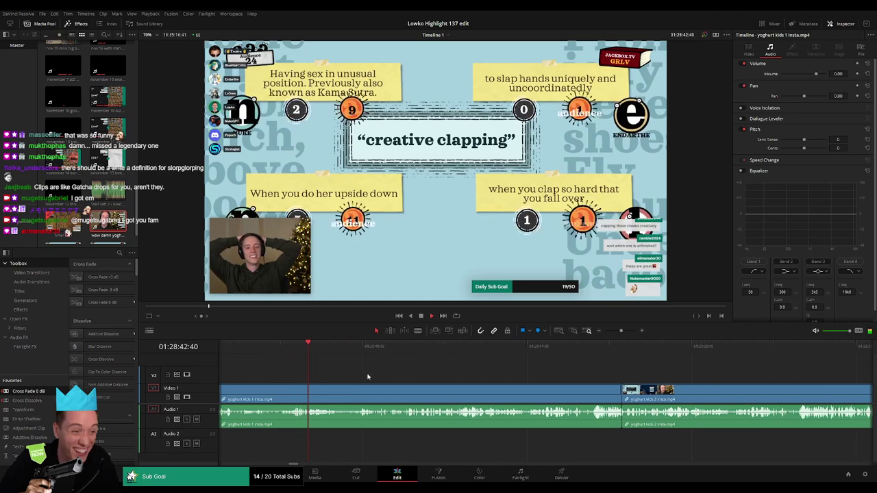
left_click_drag(365, 374, 343, 373)
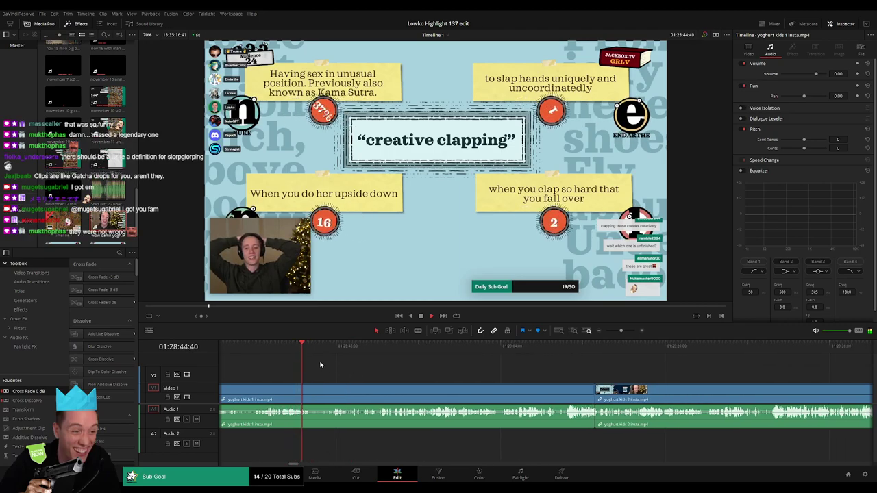
- Split yoghurt kids 1 insta at 01:29:03:50 and delete the remainder, closing the gap before yoghurt kids 2 insta
left_click(318, 350)
scroll(352, 375, "right", 2)
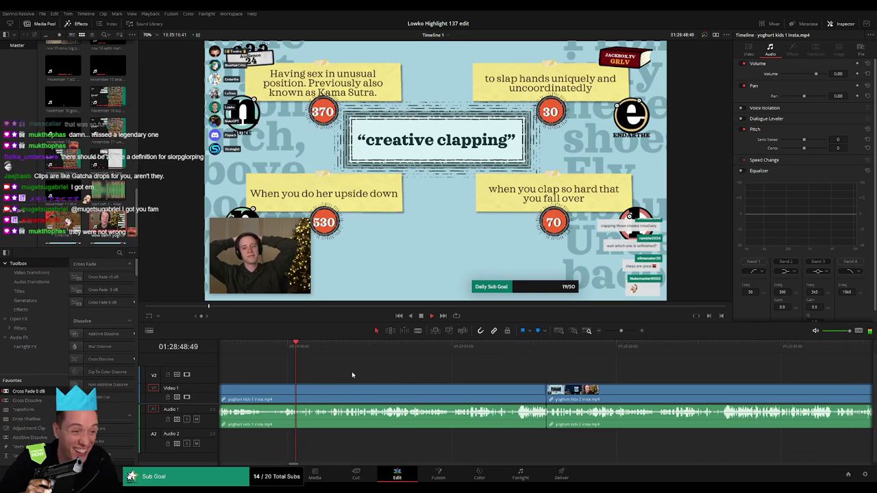
left_click_drag(312, 352, 325, 353)
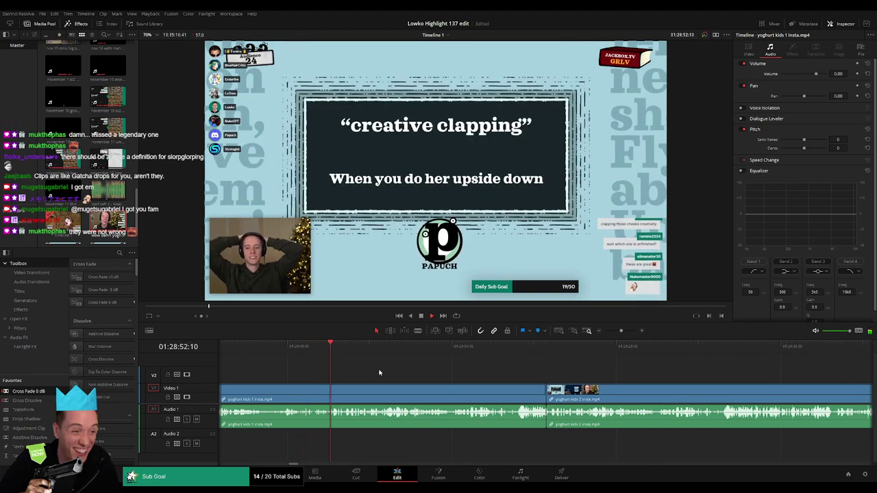
left_click_drag(410, 375, 358, 375)
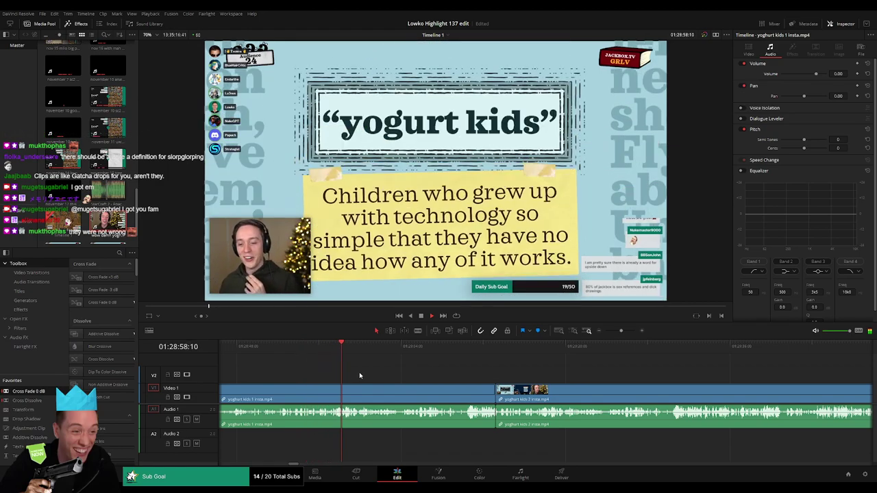
scroll(394, 378, "right", 2)
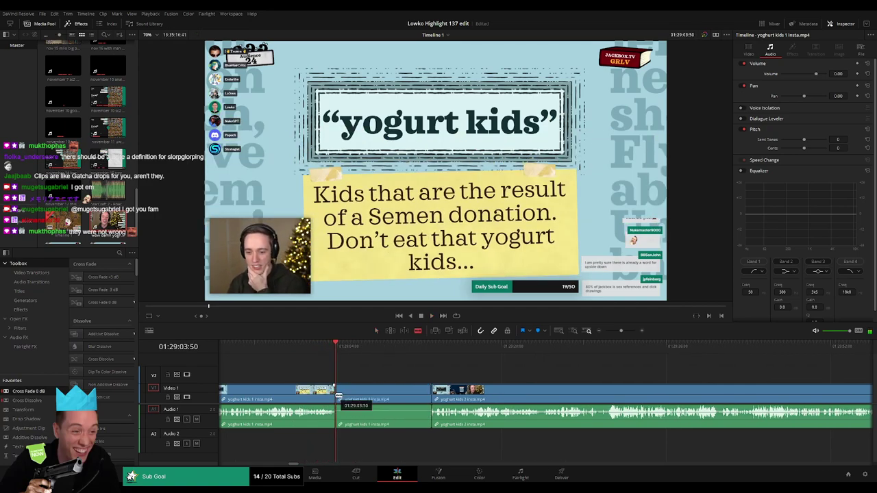
key("Delete")
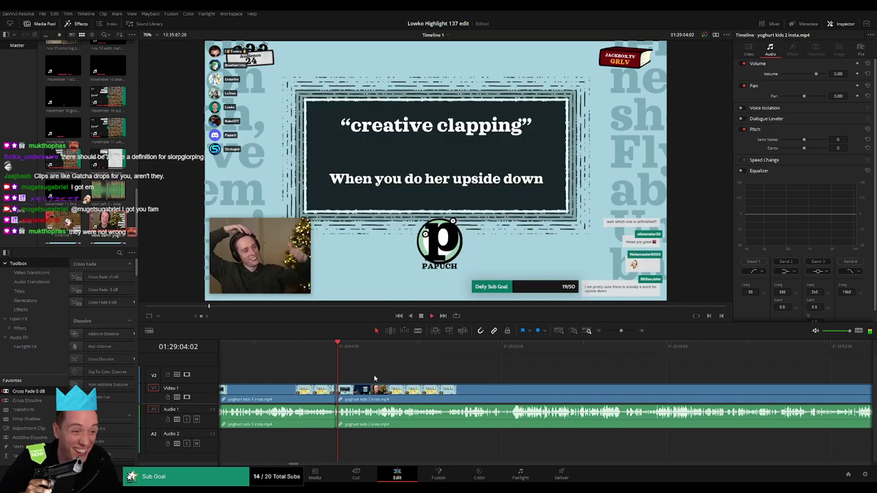
- Split yoghurt kids 2 insta at 01:29:14:34 where it matches the previous clip's end, and ripple-delete its repeated opening
left_click(320, 349)
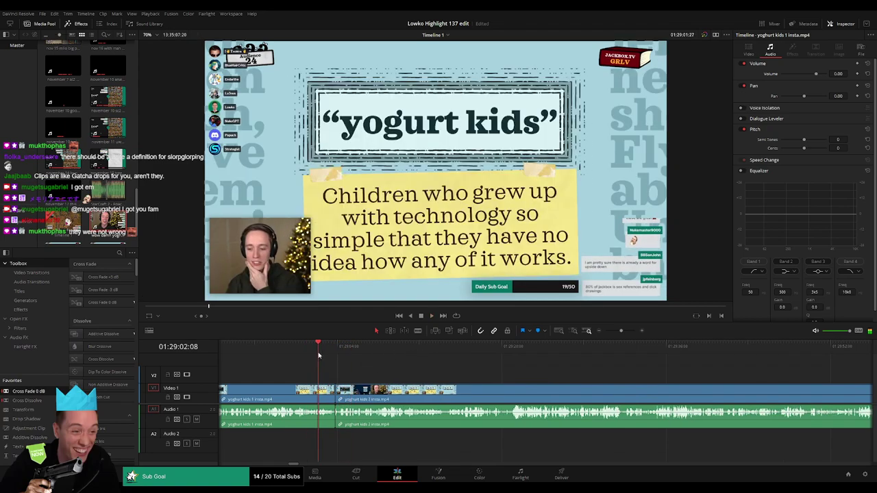
left_click(431, 348)
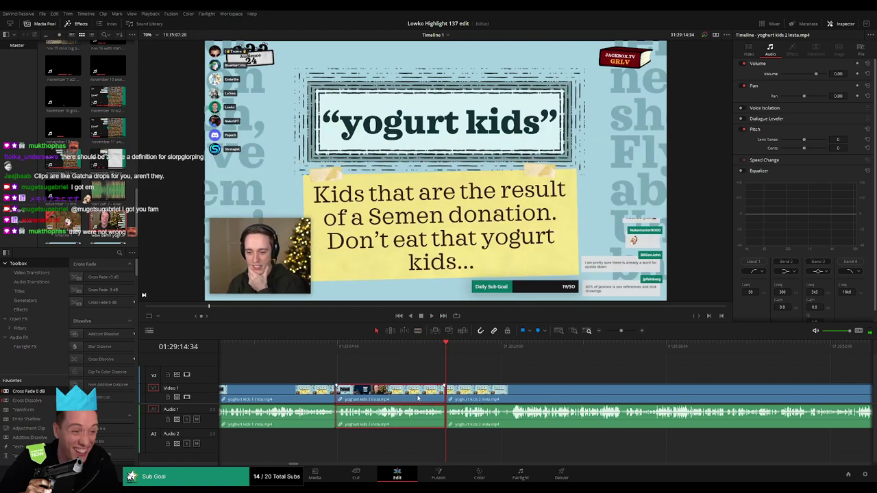
key("Delete")
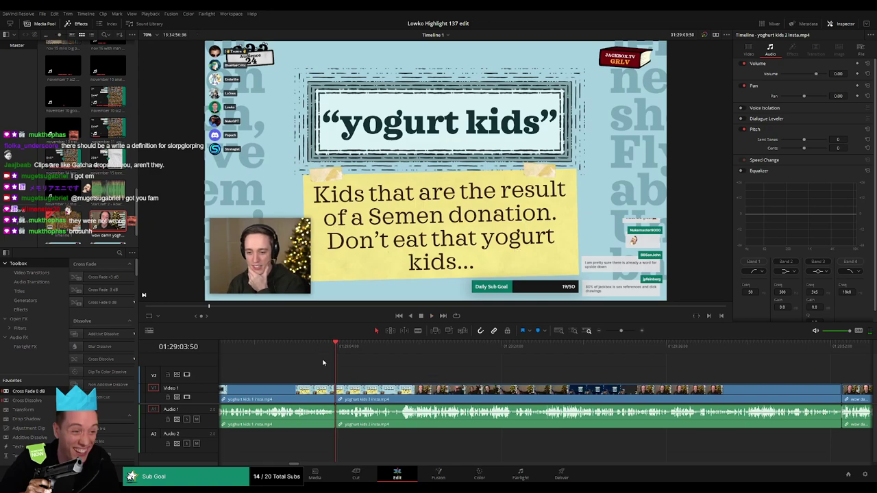
- Isolate the roughly half-second piece of yoghurt kids 2 insta ending at 01:29:13:29 with two splits and silence its audio
key("space")
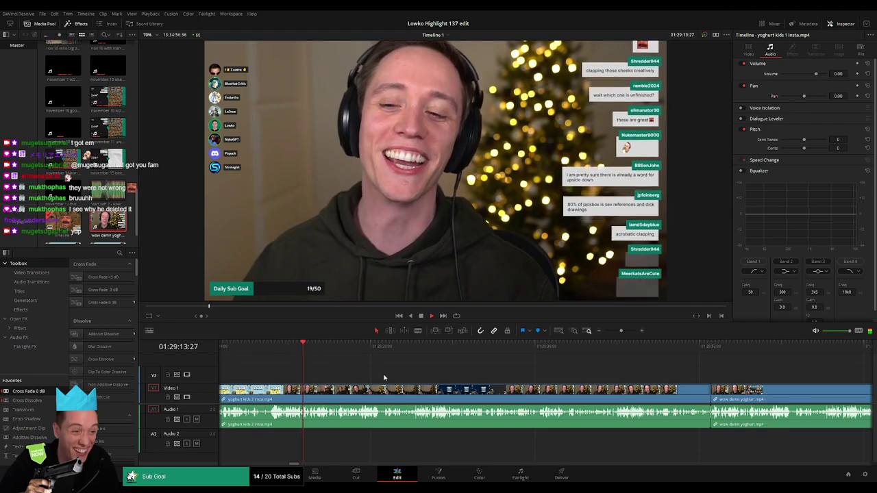
left_click(286, 345)
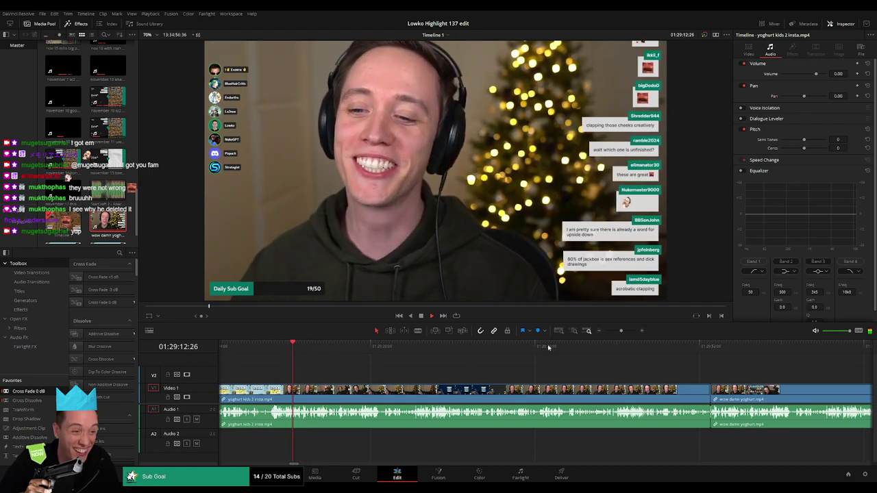
left_click_drag(622, 331, 626, 331)
left_click_drag(544, 352, 522, 353)
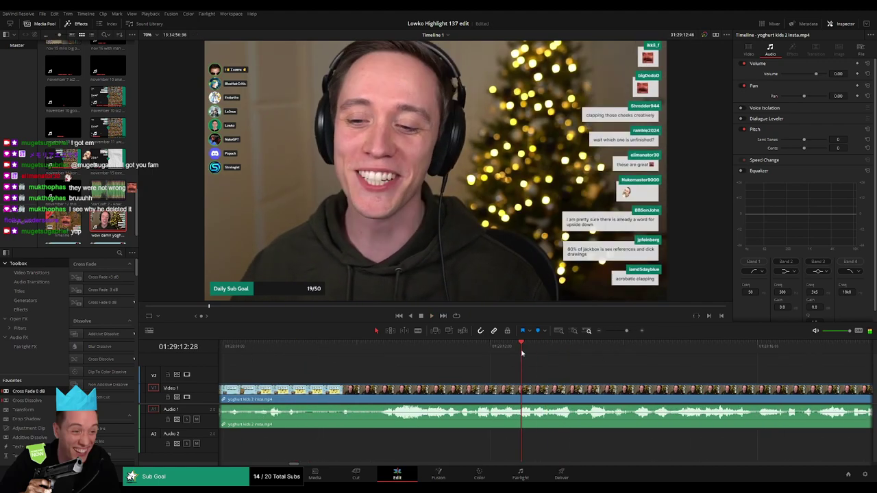
key("space")
key("b")
left_click(556, 391)
key("space")
key("space")
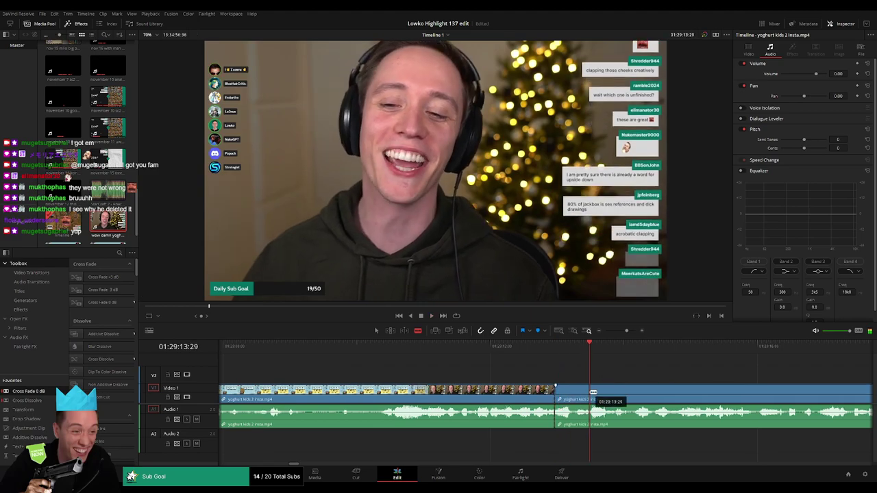
left_click_drag(573, 425, 573, 427)
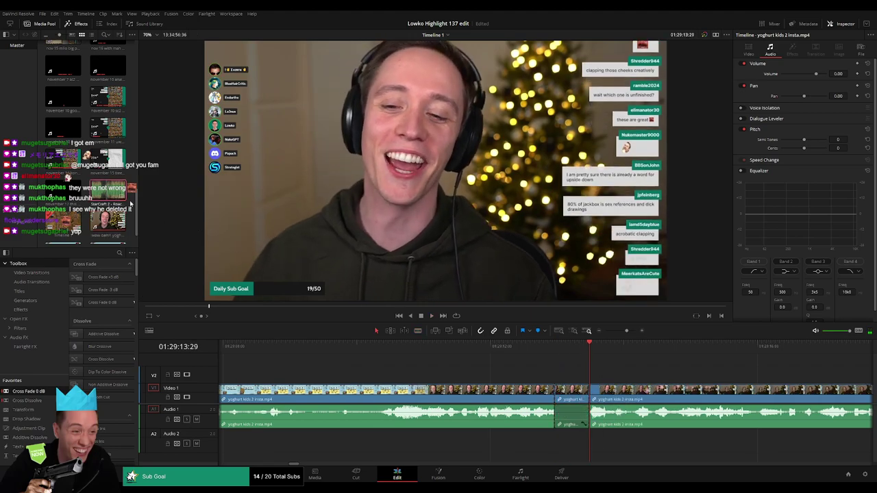
- Place a StarCraft 2 - Roach Quotes.mp3 snippet on Audio 2 under the silenced piece and set its volume to -23.00
left_click_drag(130, 203, 579, 445)
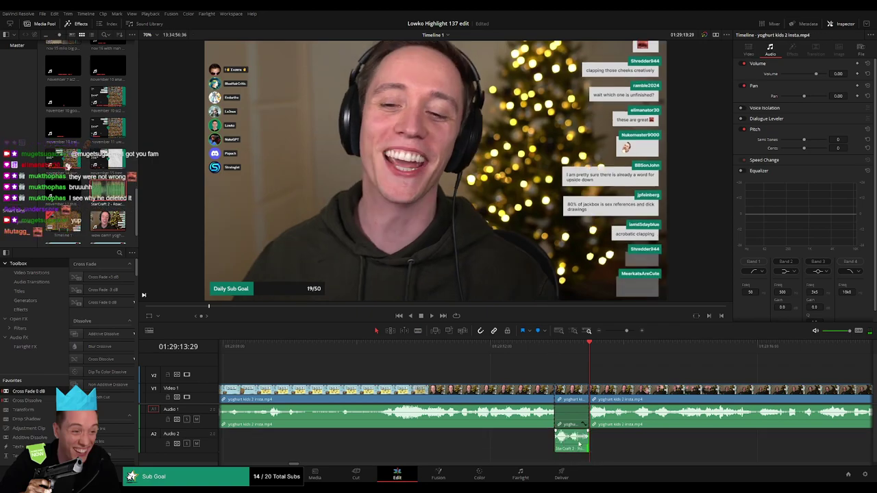
left_click(838, 73)
type("-")
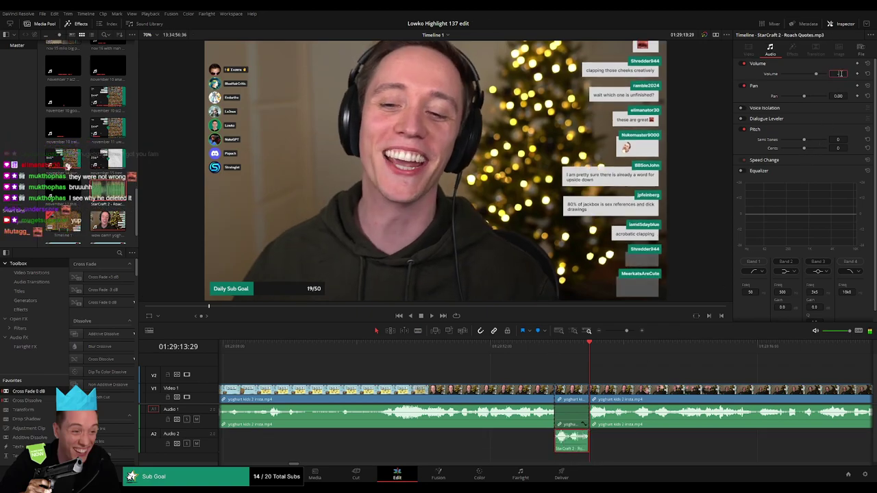
type("23.00")
- Play back from about 01:29:08:49 to check the censoring sound effect and the rest of yoghurt kids 2 insta
left_click_drag(318, 347, 278, 347)
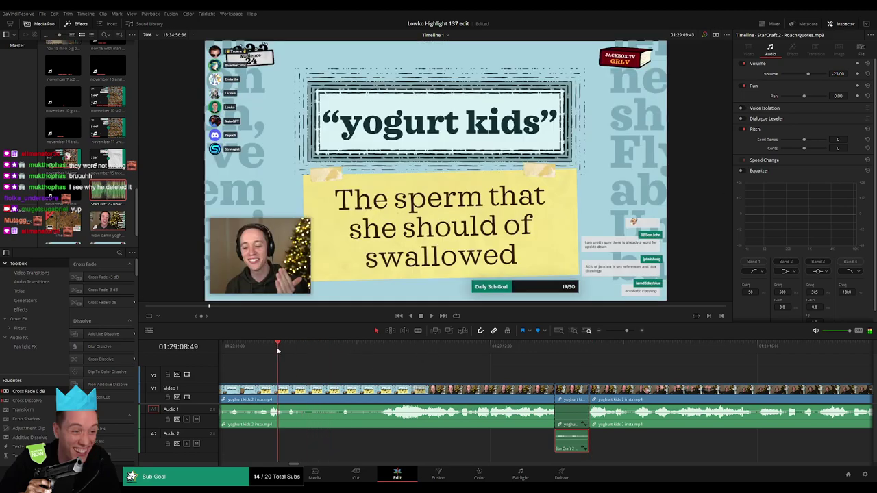
key("space")
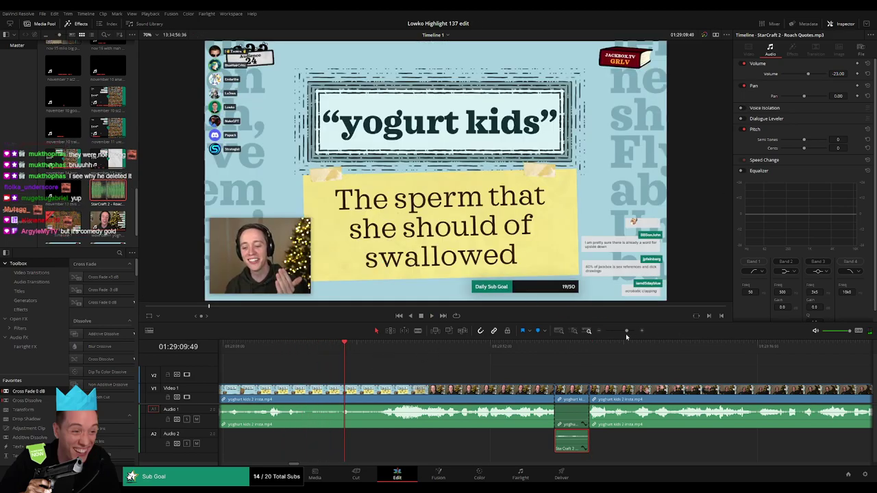
left_click_drag(626, 333, 623, 332)
left_click_drag(496, 351, 489, 350)
key("space")
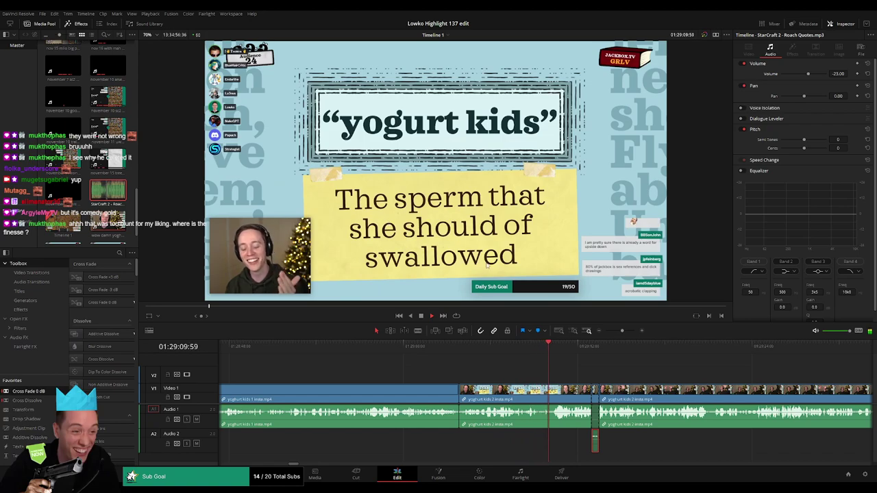
scroll(600, 406, "right", 10)
left_click(370, 375)
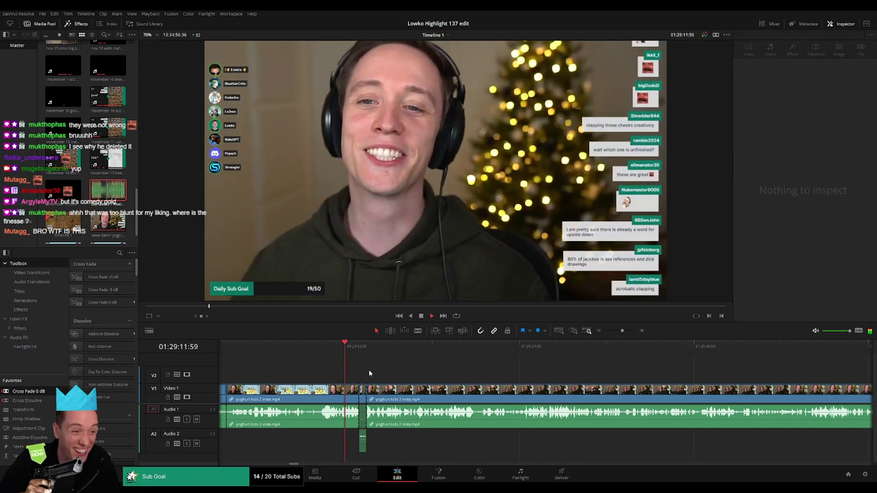
scroll(385, 377, "right", 1)
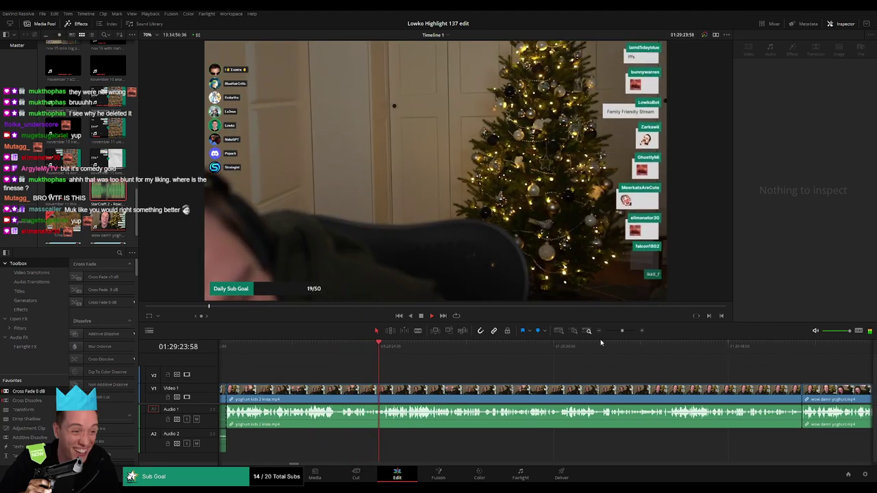
mouse_move(622, 333)
left_mouse_down()
mouse_move(604, 331)
mouse_move(624, 332)
left_mouse_up()
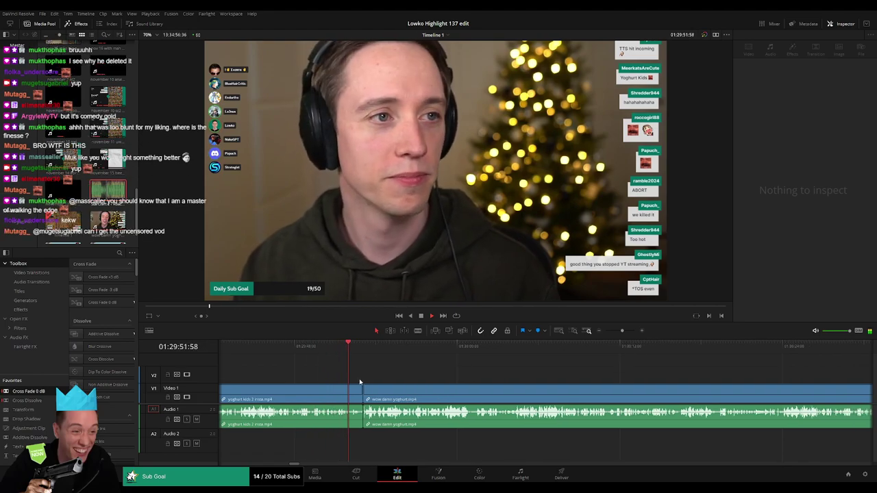
- Split yoghurt kids 2 insta at 01:29:52:49, ripple-delete its short tail, and check wow damn yoghurt around 01:30:19
left_click(360, 389)
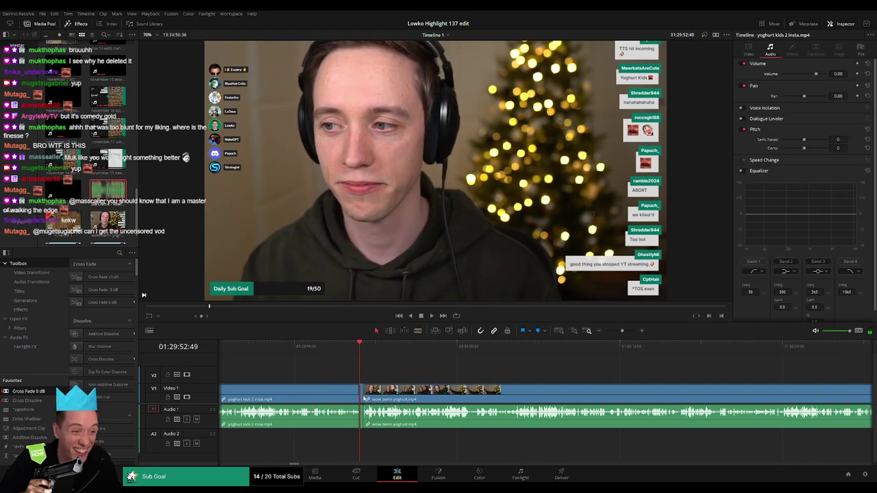
key("Delete")
key("space")
left_click(722, 350)
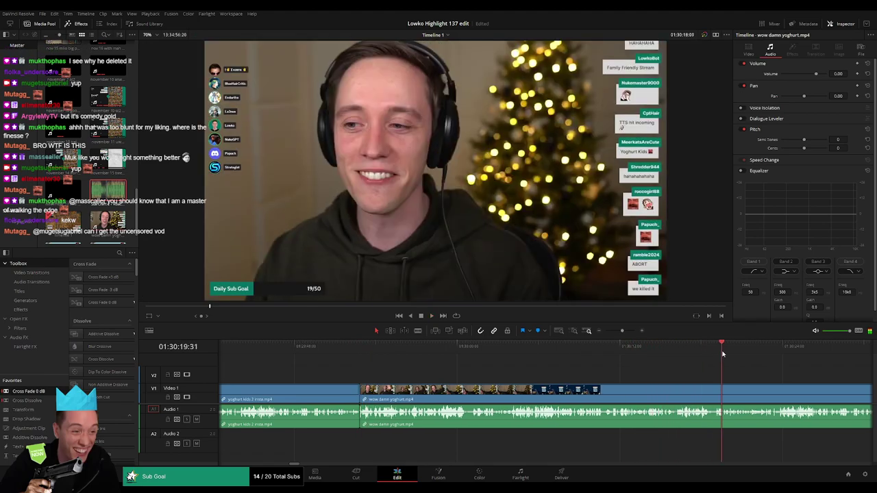
- Split wow damn yoghurt at 01:30:31:49 and ripple-delete the part before the split
scroll(679, 380, "right", 6)
left_click(654, 349)
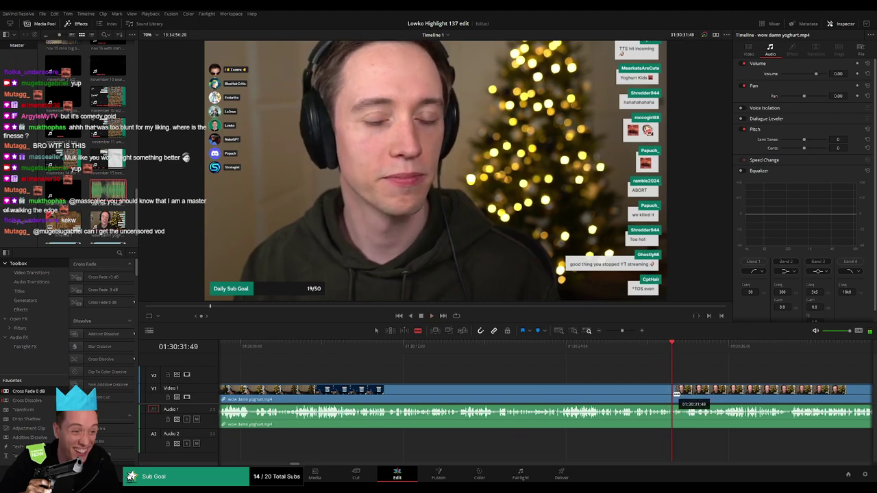
left_click(676, 395)
key("a")
left_click(637, 397)
key("Delete")
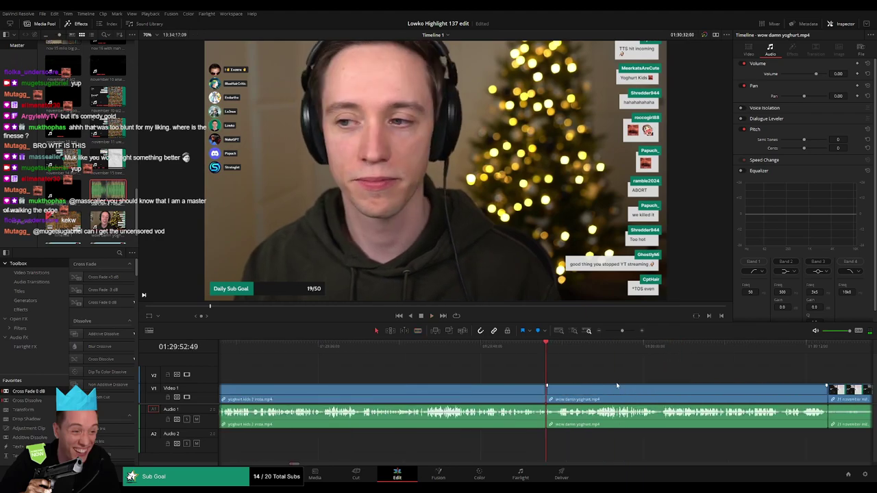
- Ripple-delete the last fraction of a second of yoghurt kids 2 insta and play wow damn yoghurt through to its end
left_click(534, 350)
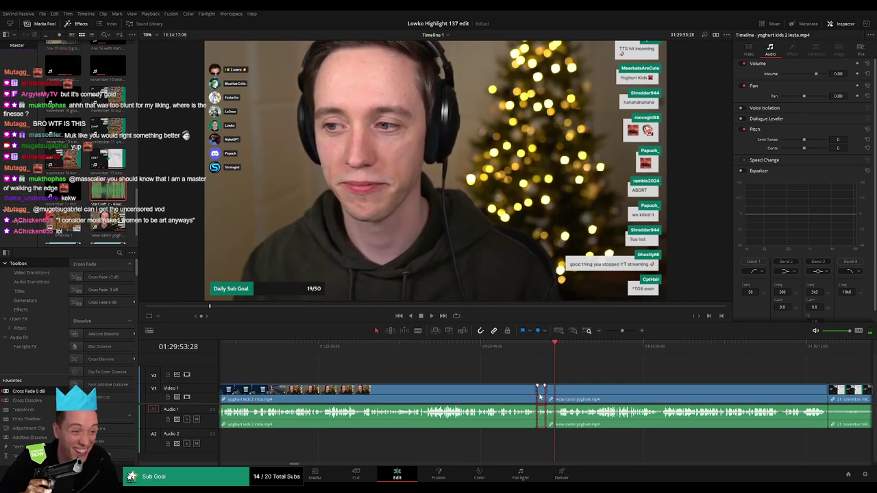
key("Delete")
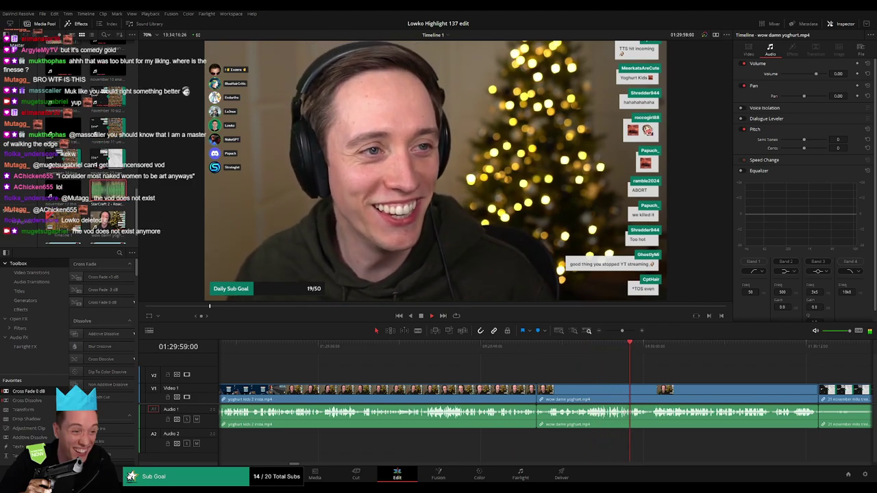
left_click_drag(704, 378, 451, 381)
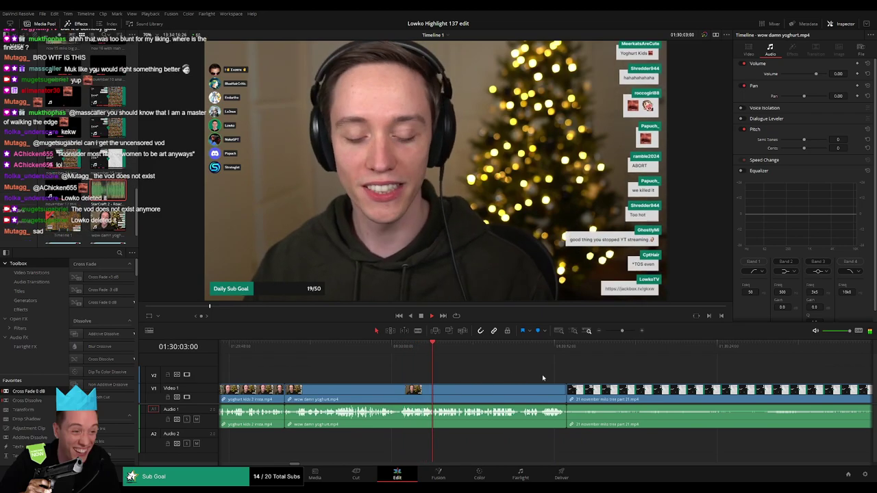
scroll(421, 378, "right", 3)
scroll(422, 379, "right", 1)
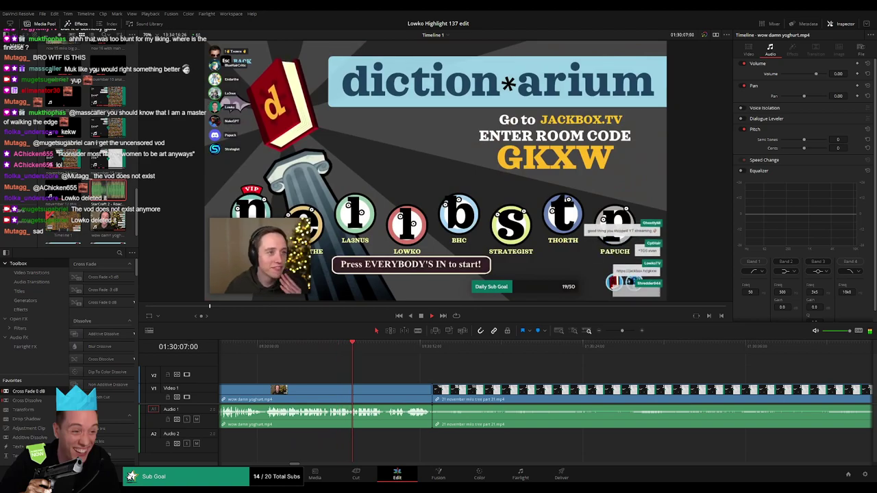
scroll(386, 375, "right", 3)
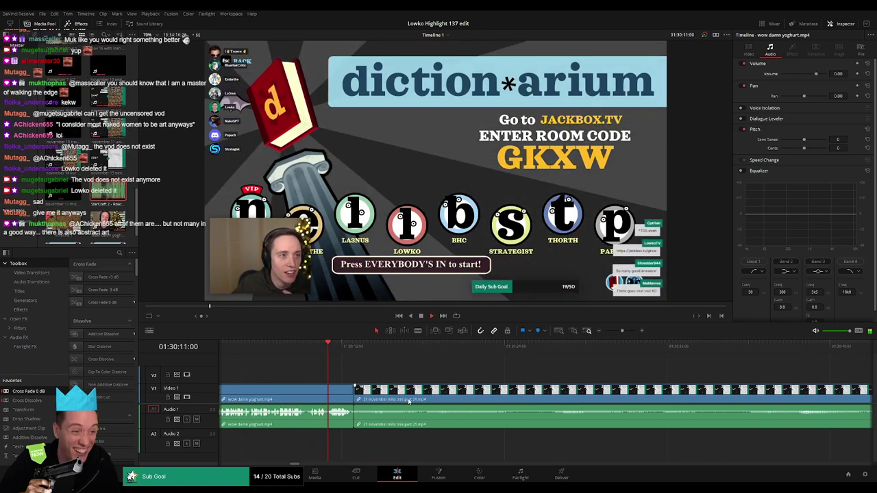
scroll(409, 401, "right", 1)
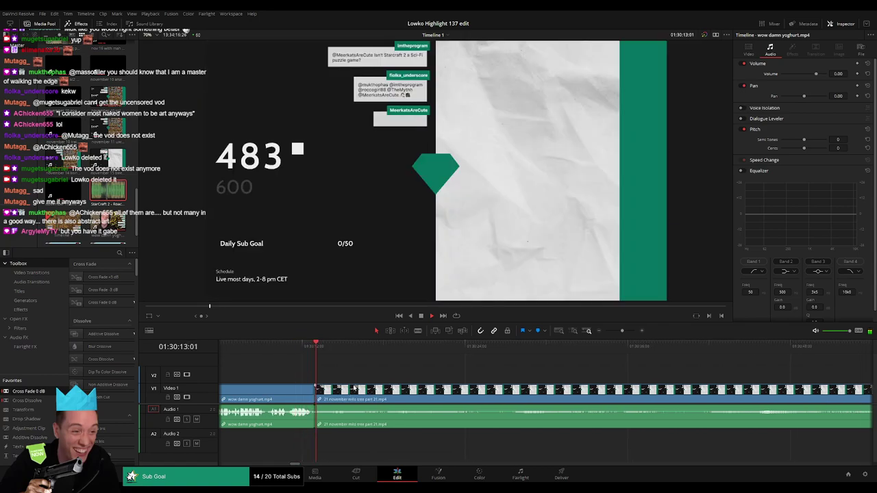
- Find where the talking starts in 21 november milo tree part 21, split it at about 01:32:46, and ripple-delete the opening
left_click_drag(346, 352, 776, 353)
left_click_drag(622, 331, 618, 331)
left_click(580, 355)
left_click_drag(694, 351, 398, 347)
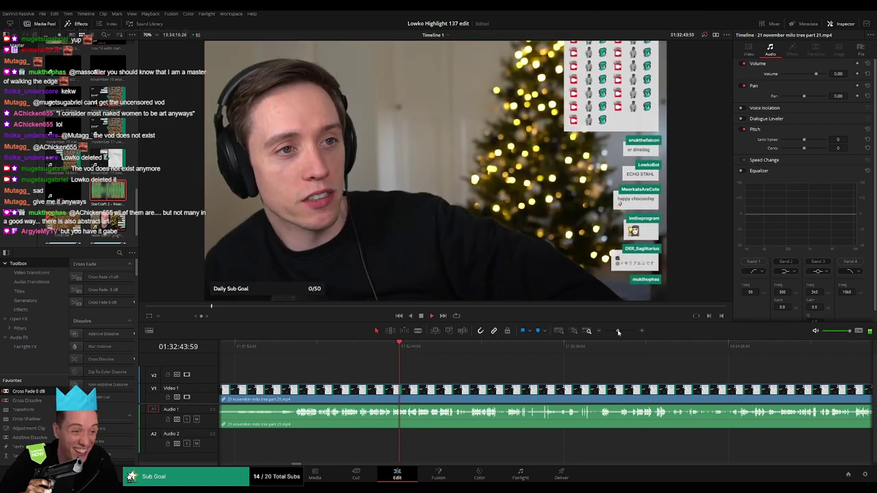
left_click_drag(618, 331, 625, 335)
left_click(596, 349)
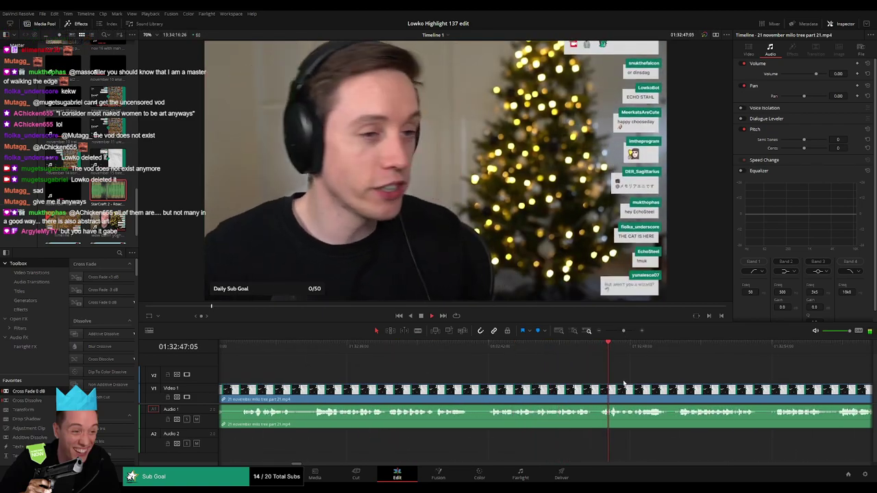
left_click_drag(597, 385, 547, 389)
key("b")
left_click(547, 389)
key("a")
left_click(528, 389)
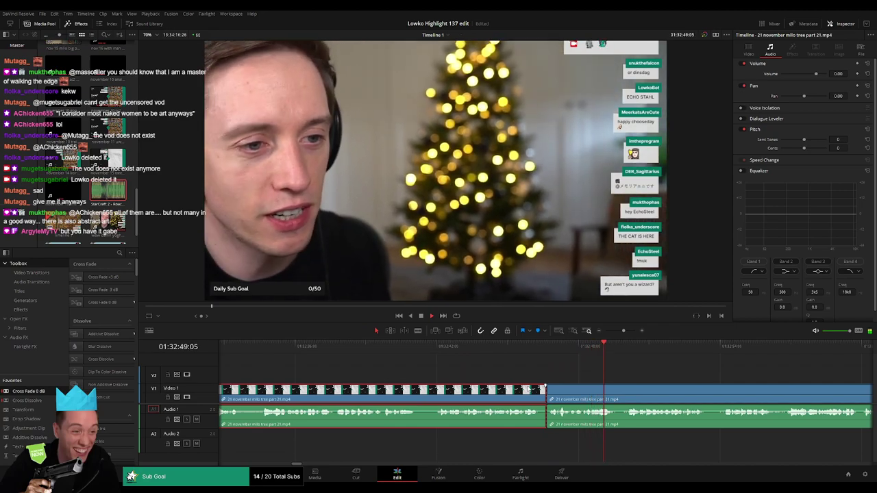
key("Delete")
left_click(528, 390)
key("BackSpace")
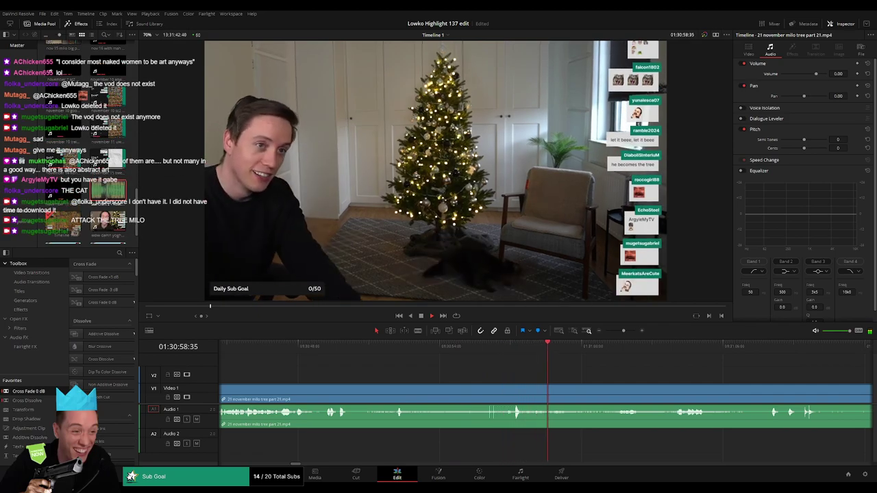
- Cut a pause of about one second from 21 november milo tree part 21 at about 01:31:02 and cross-fade the audio join
left_click(481, 348)
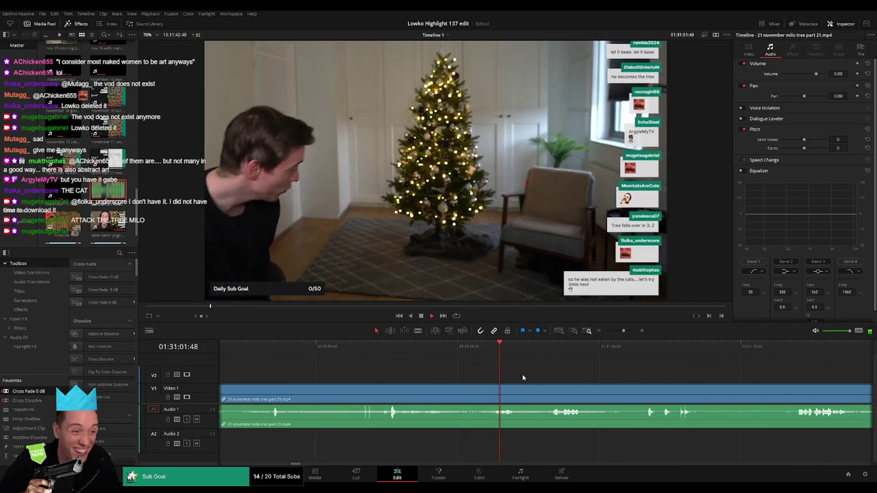
left_click_drag(529, 374, 433, 371)
left_click(442, 349)
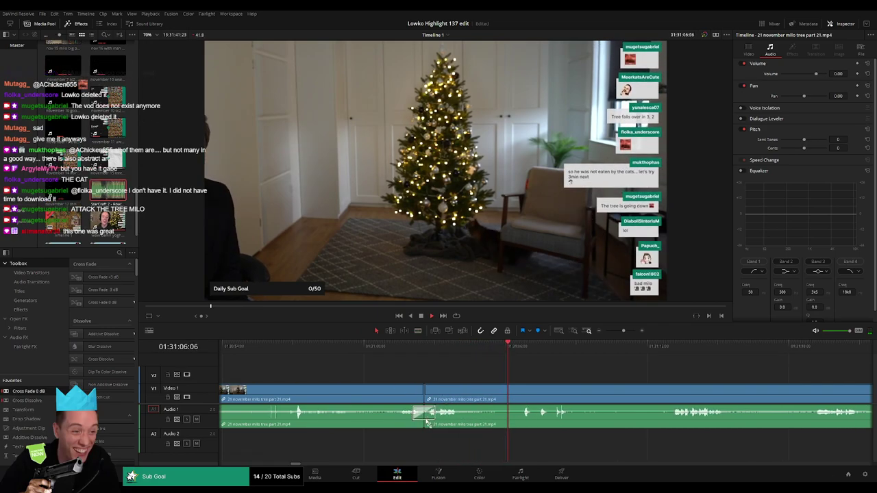
- Try a further split of 21 november milo tree part 21 at about 01:31:04 and replay the section after it
key("b")
left_click(463, 396)
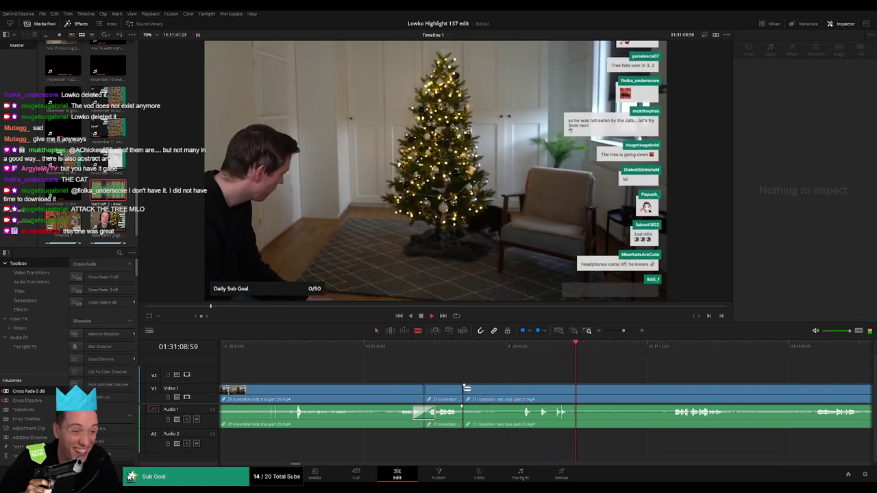
left_click(490, 350)
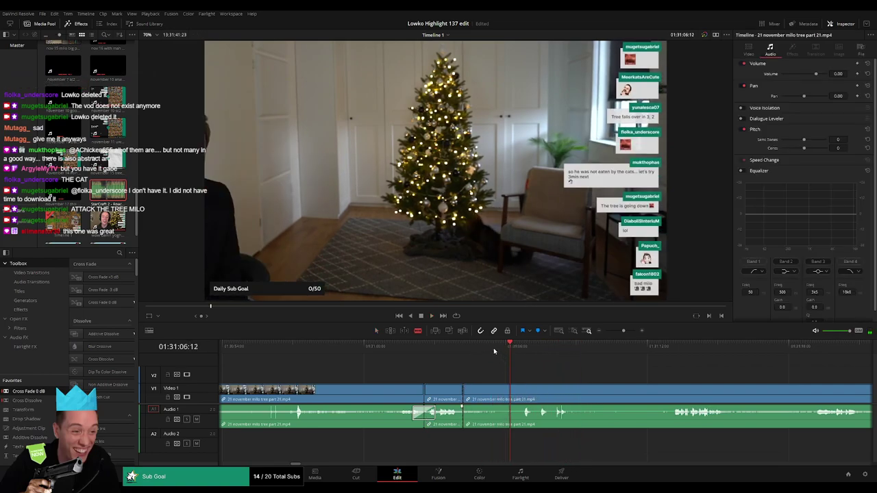
left_click(481, 349)
- Replay the clapping moment around 01:31:08 in 21 november milo tree part 21 several times to check it
left_click_drag(526, 376, 367, 366)
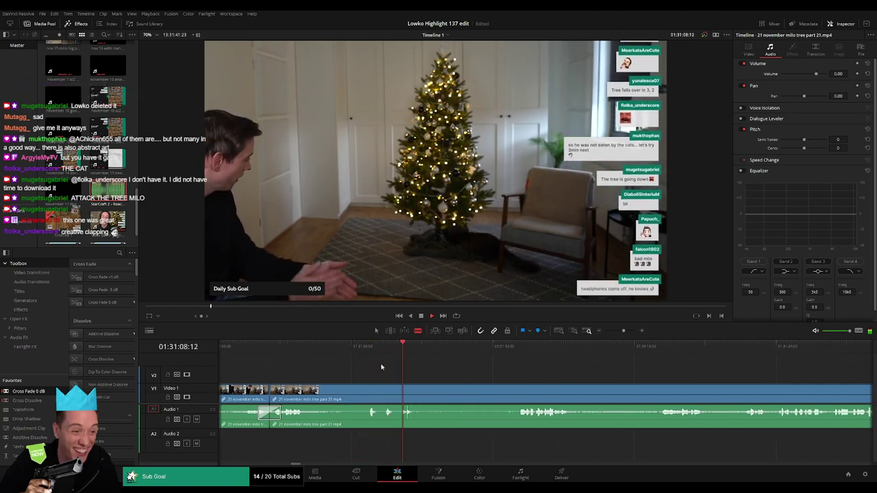
left_click(397, 349)
left_click(399, 350)
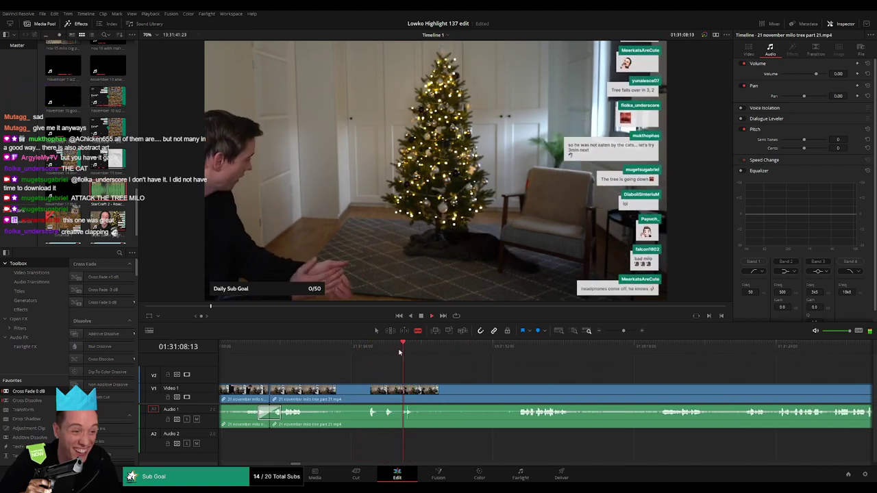
left_click(400, 350)
left_click(399, 349)
left_click(400, 350)
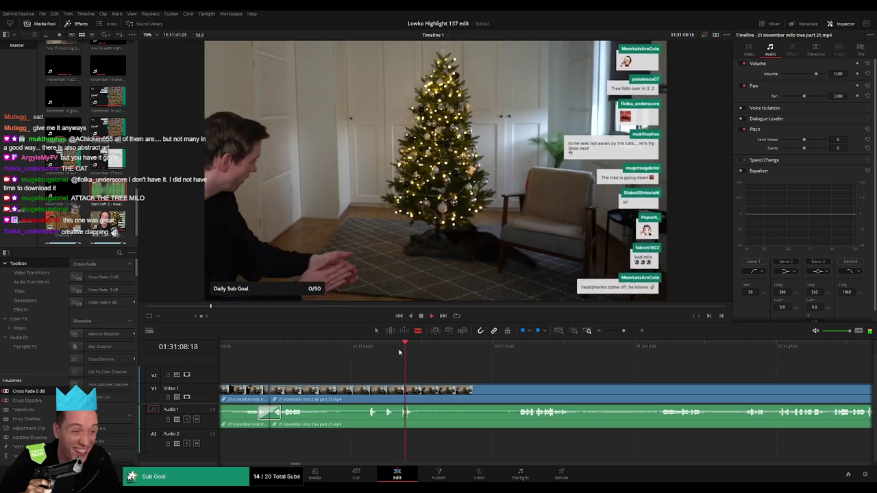
left_click(400, 350)
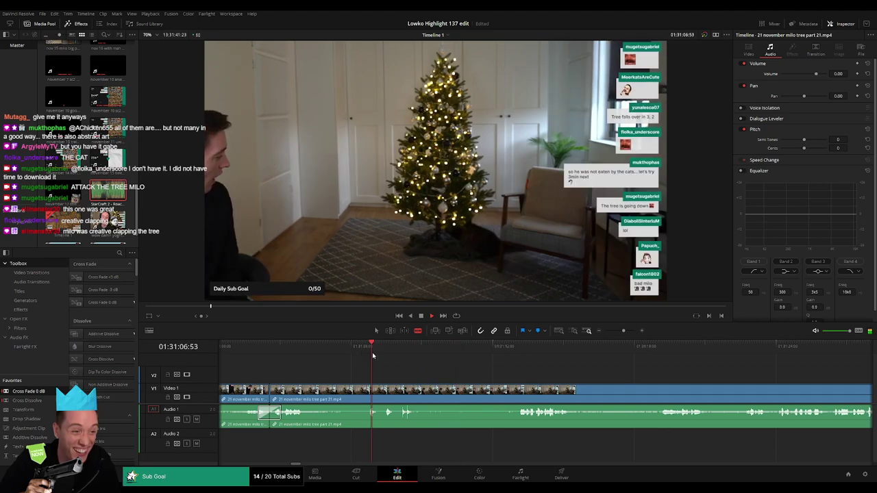
left_click_drag(461, 376, 384, 352)
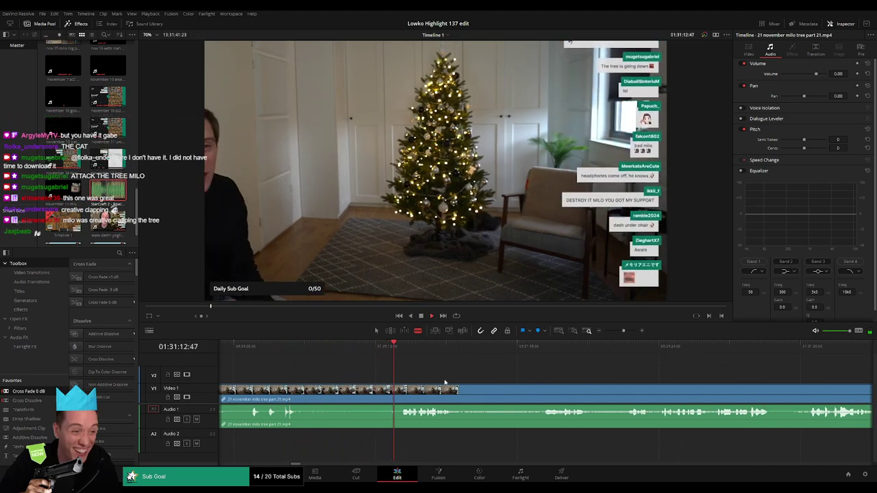
- Ripple-delete the quiet stretch from 01:31:15:20 to about 01:31:19 in 21 november milo tree part 21 and cross-fade the audio join
scroll(357, 377, "right", 3)
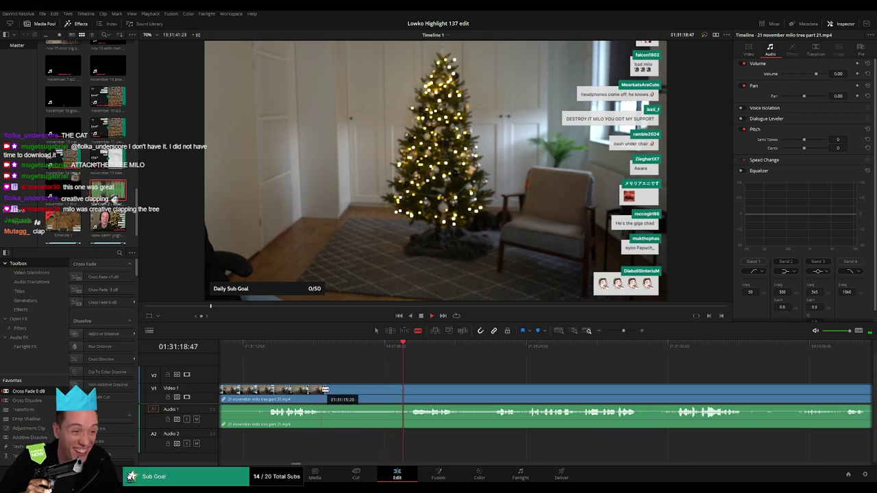
left_click(323, 389)
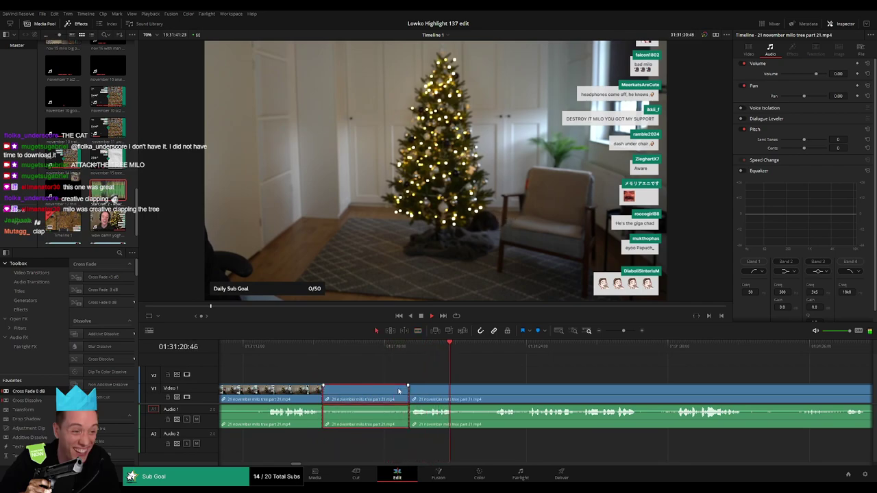
key("Delete")
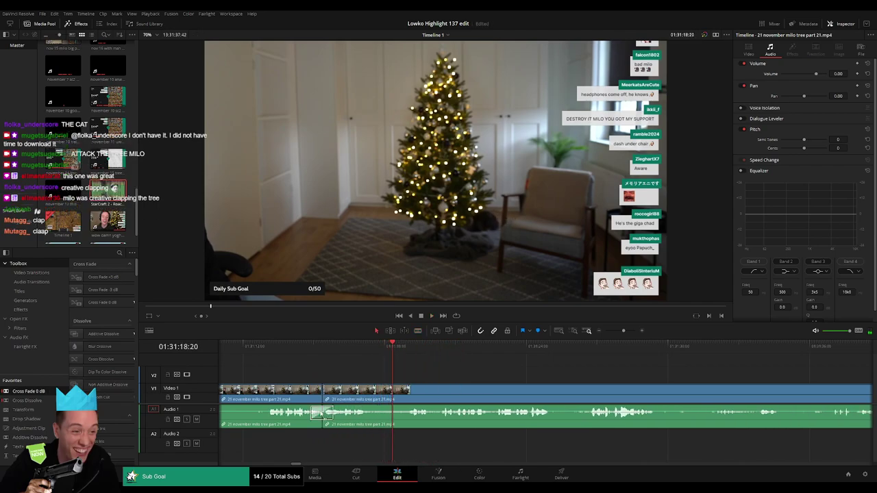
- Split the milo tree clip at about 01:31:17 and 01:31:19:01, ripple-delete the piece between, and cross-fade the audio join
key("b")
left_click(369, 392)
left_click(407, 389)
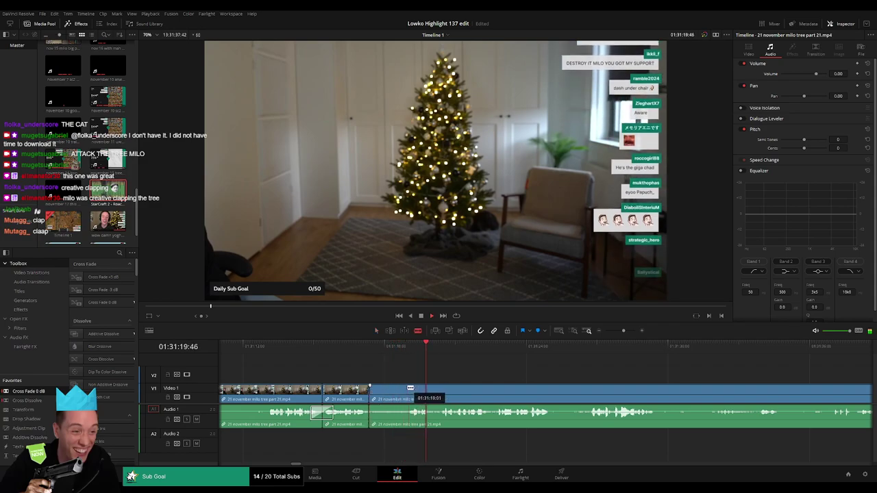
key("a")
left_click(382, 398)
key("Delete")
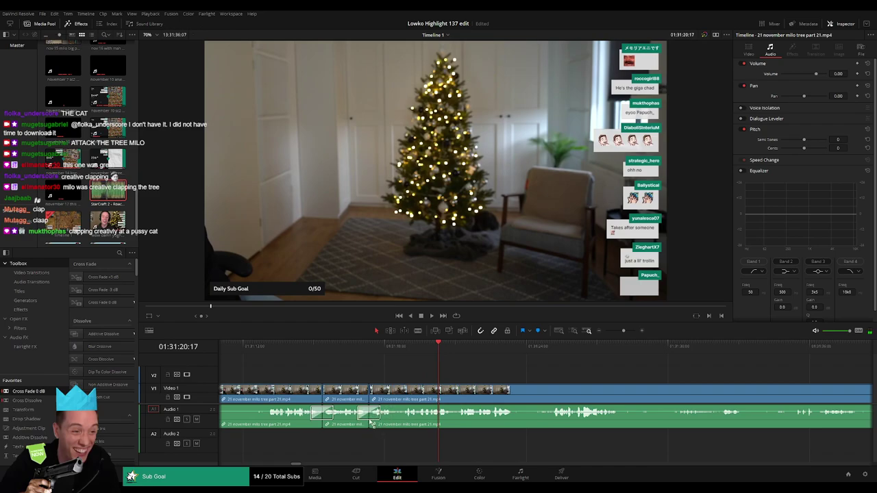
- Play the new join, isolate the short milo tree piece from 01:31:19:29 to 01:31:19:43, and silence its audio
left_click(370, 349)
key("space")
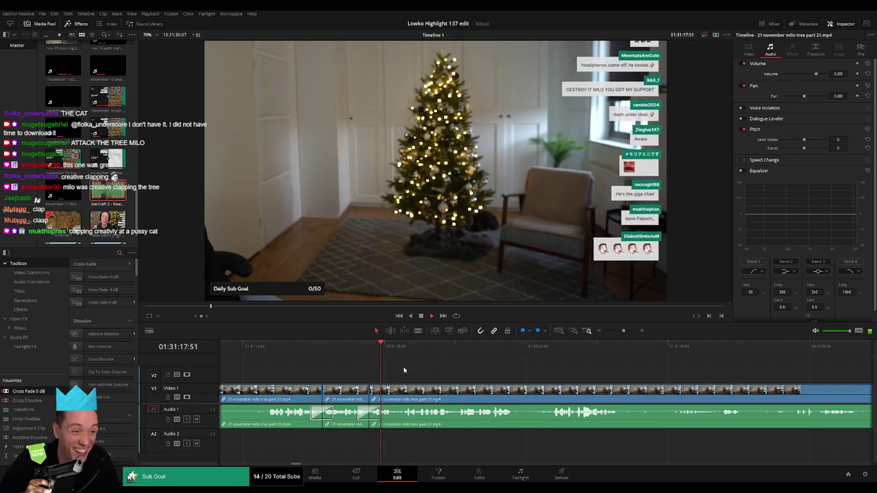
scroll(394, 372, "right", 1)
key("k")
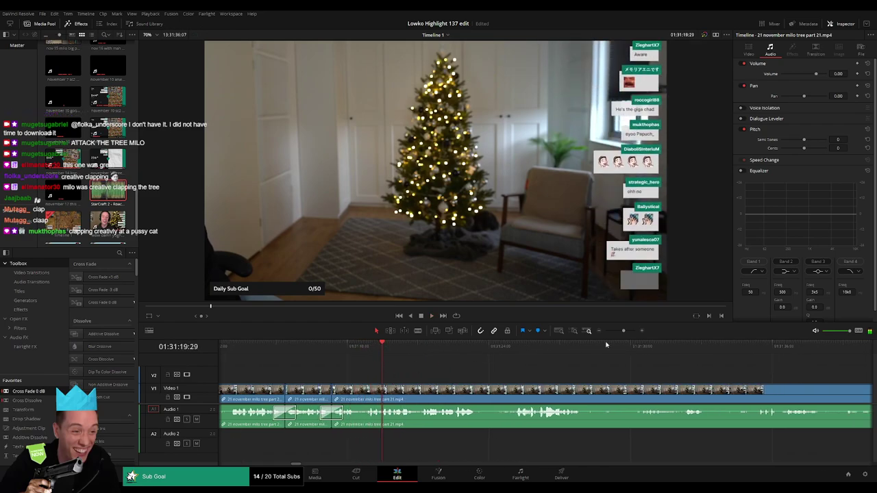
left_click_drag(623, 331, 630, 332)
key("ctrl+b")
key("l")
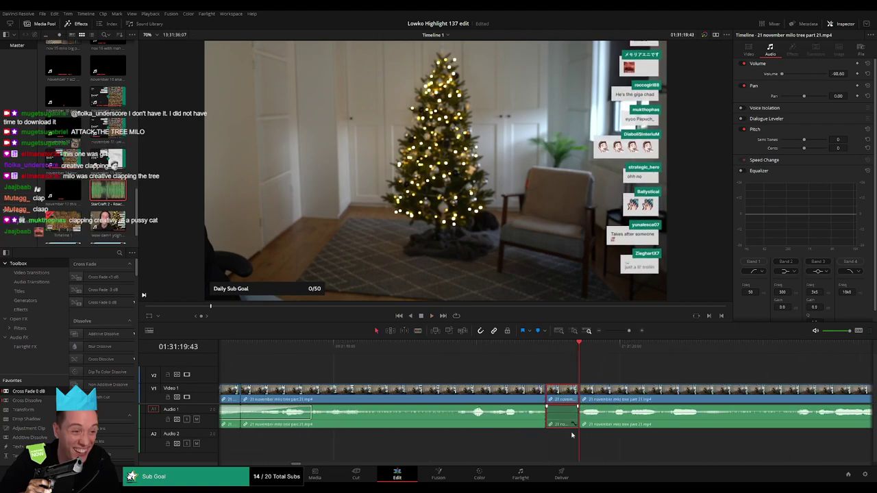
- Place a StarCraft 2 - Roach Quotes.mp3 snippet on Audio 2 under the silenced piece, set its volume to -23.00, and play it back
left_click_drag(131, 203, 559, 440)
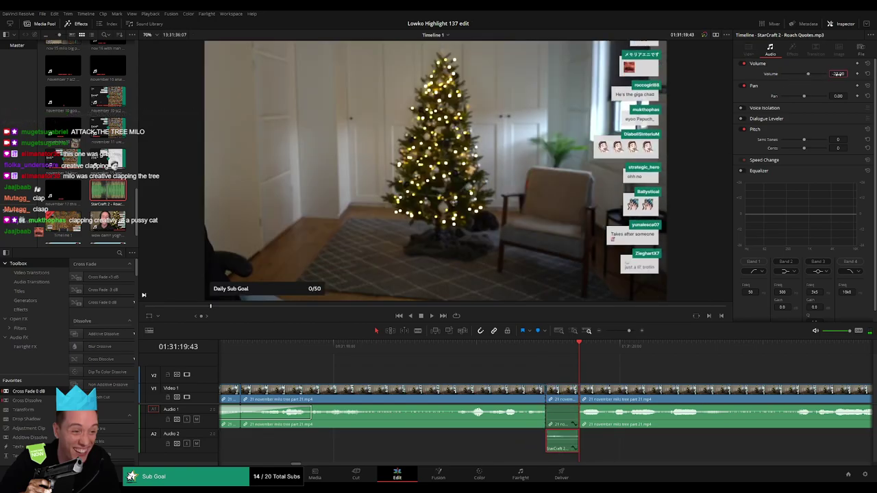
left_click_drag(838, 74, 837, 74)
left_click(489, 349)
key("space")
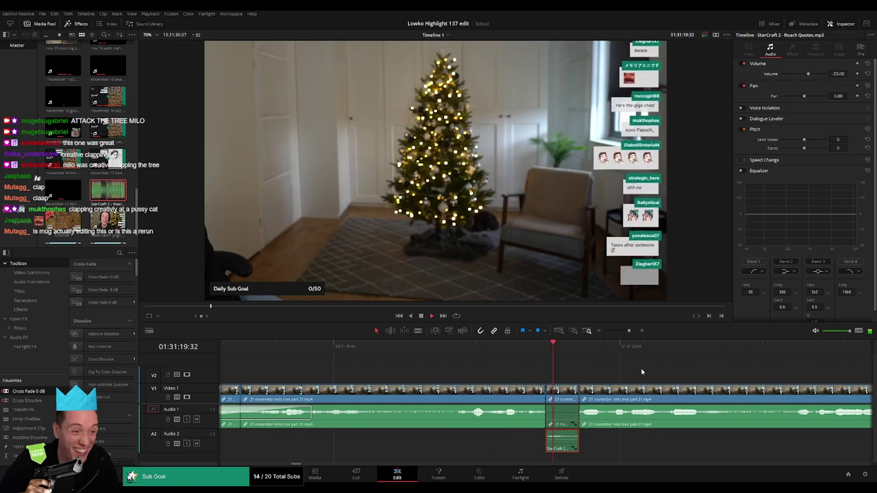
- Silence the milo tree piece ending at 01:31:20:47 and cover it with a Roach Quotes snippet on Audio 2 at volume -23.00
left_click_drag(642, 370, 346, 353)
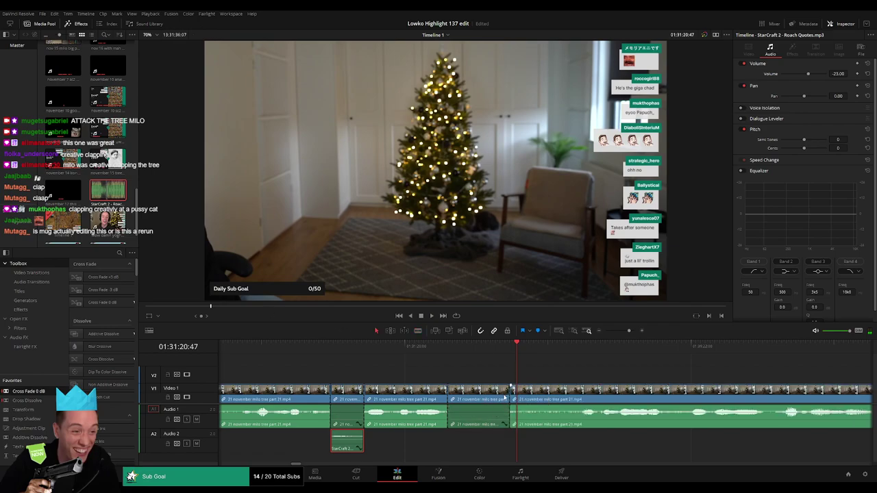
left_click_drag(510, 398, 518, 398)
left_click_drag(106, 190, 442, 441)
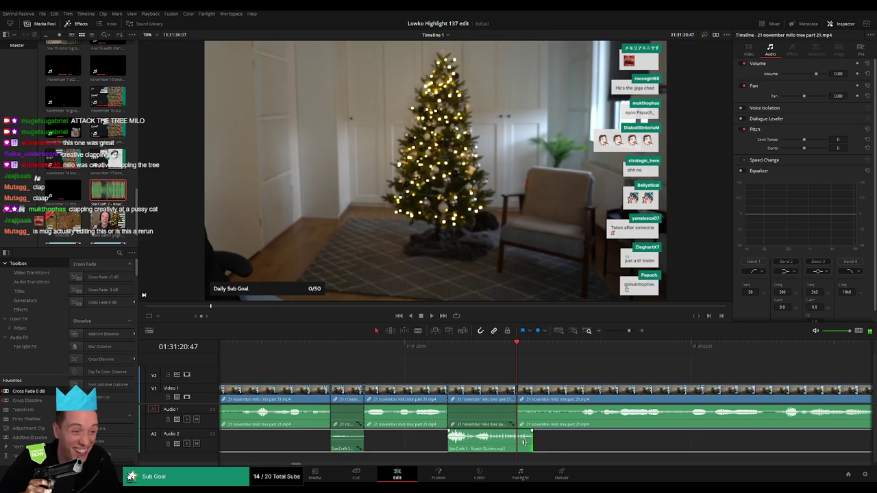
left_click_drag(526, 442, 516, 442)
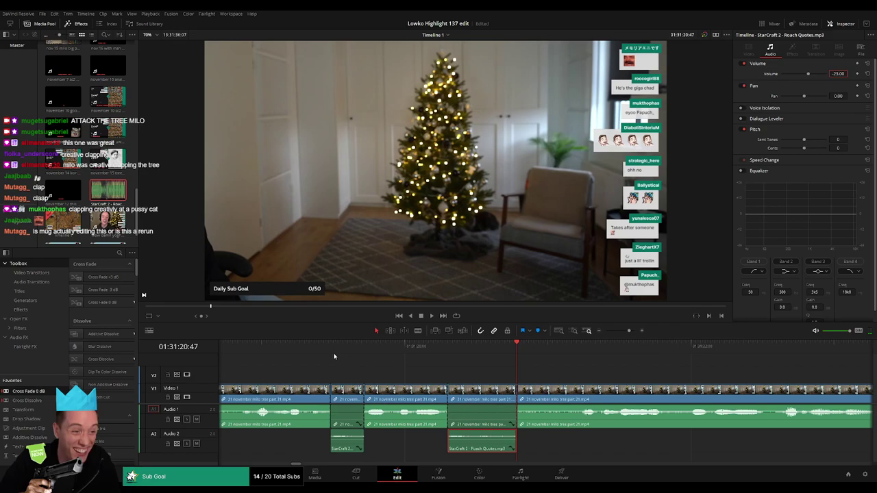
- Play back both censored words and the milo tree footage that follows to about 01:31:24
left_click(309, 352)
key("space")
left_click_drag(629, 331, 615, 331)
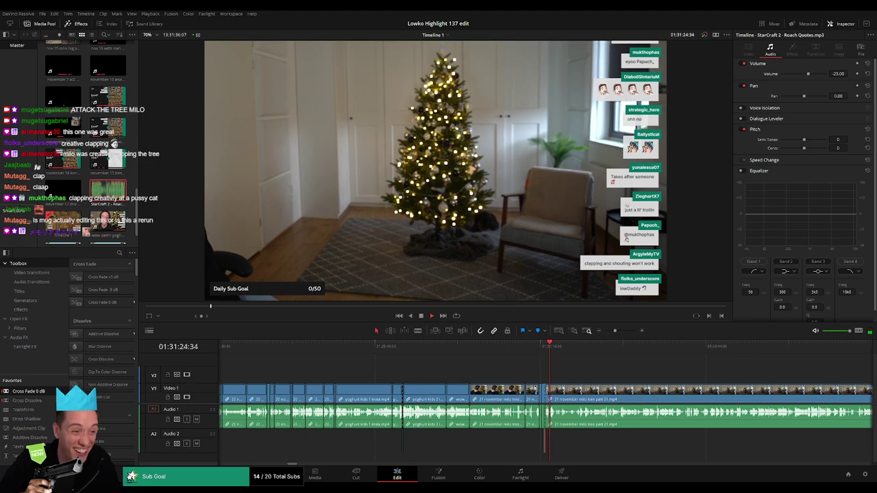
- Play and skim the milo tree footage from about 01:31:24 to 01:31:56 to find the next section to trim
left_click(568, 382)
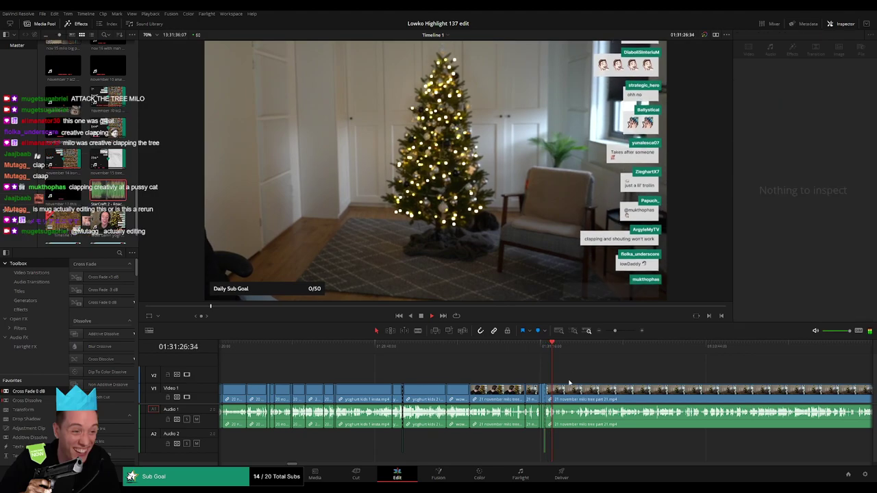
left_click_drag(616, 331, 623, 332)
left_click_drag(564, 377, 366, 372)
left_click(382, 348)
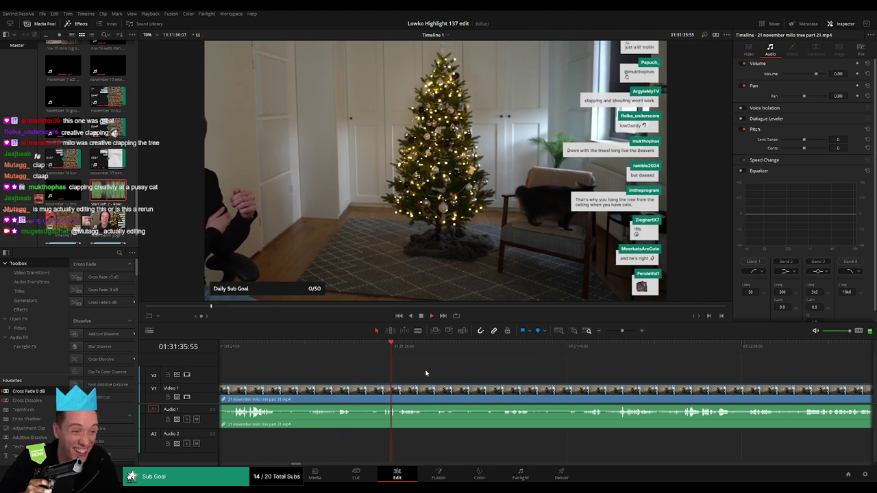
scroll(383, 373, "right", 2)
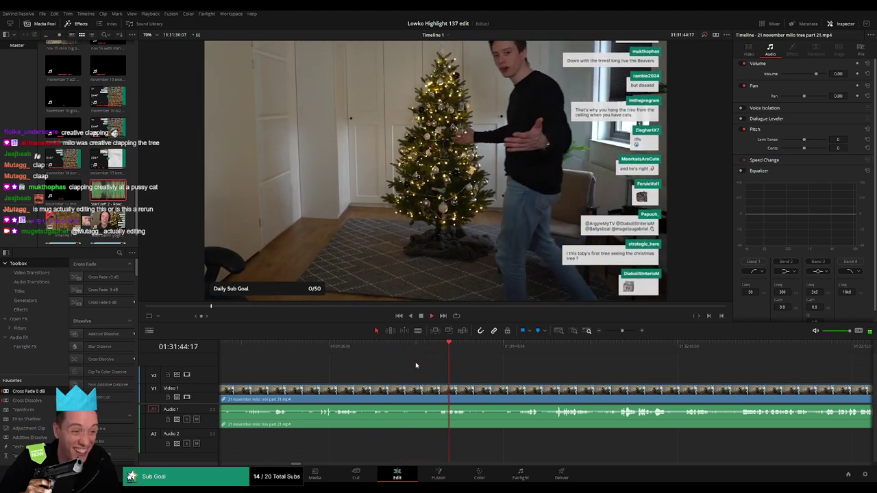
left_click(363, 353)
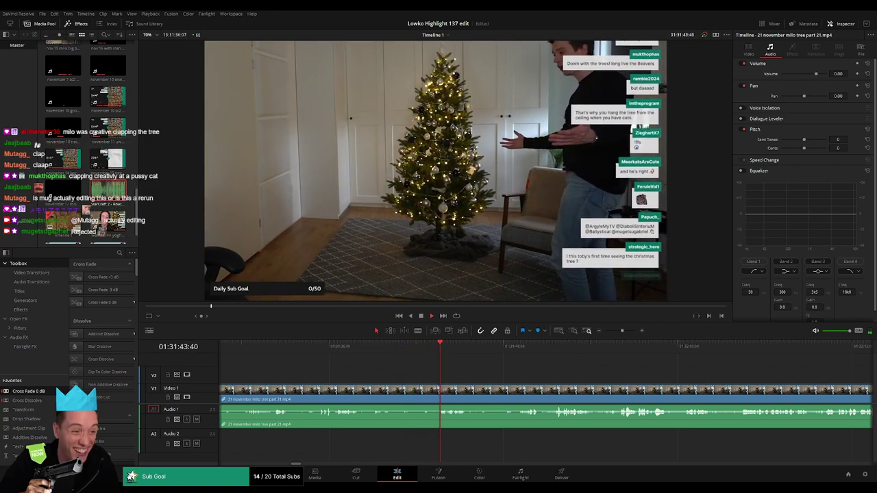
left_click_drag(498, 371, 424, 373)
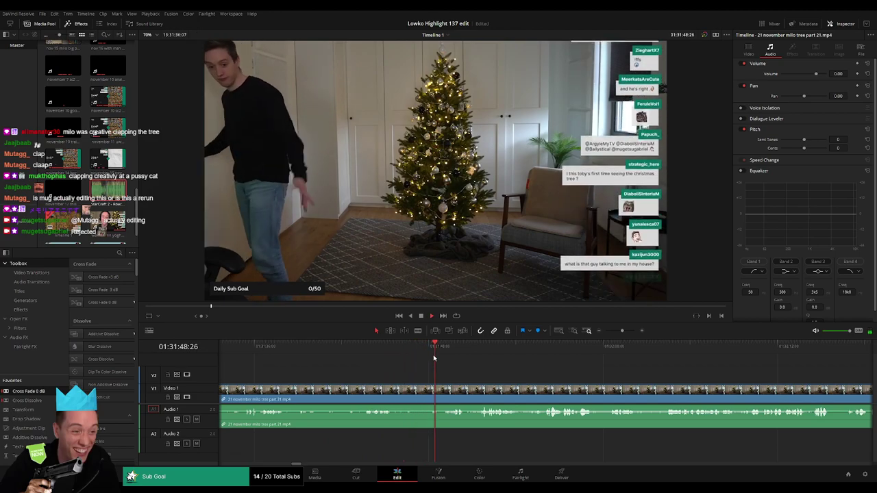
scroll(425, 366, "right", 2)
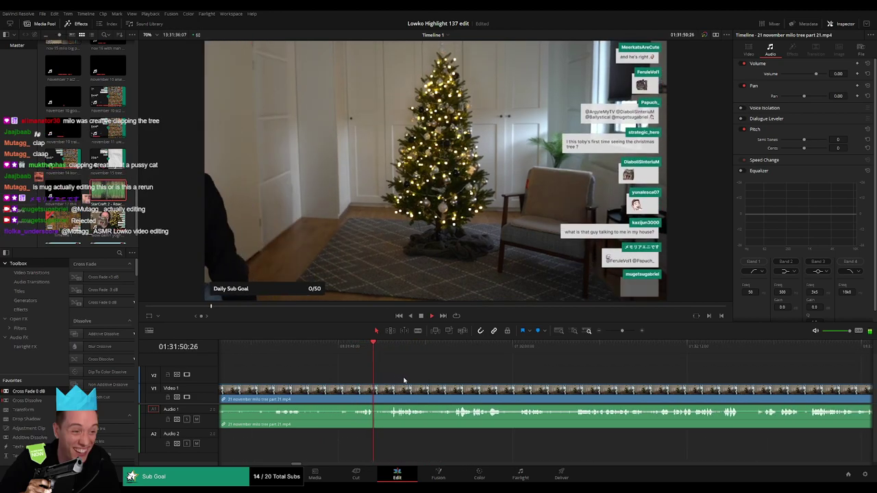
scroll(370, 378, "right", 2)
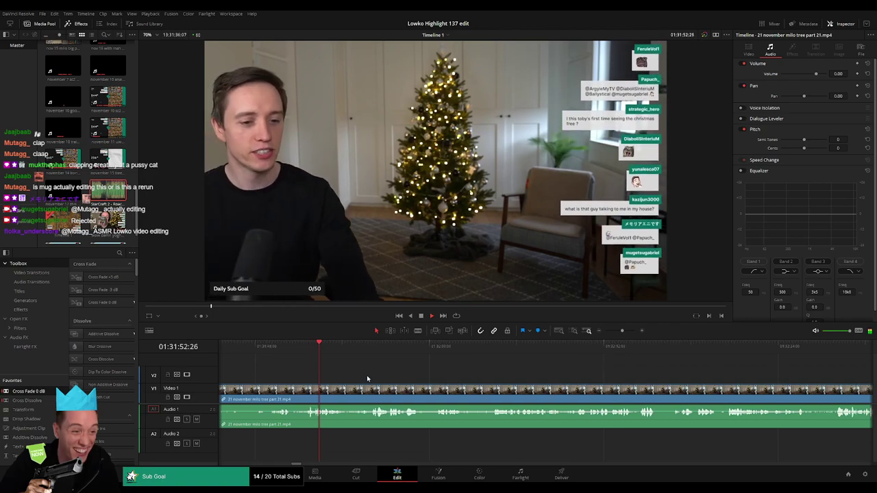
left_click_drag(368, 378, 354, 379)
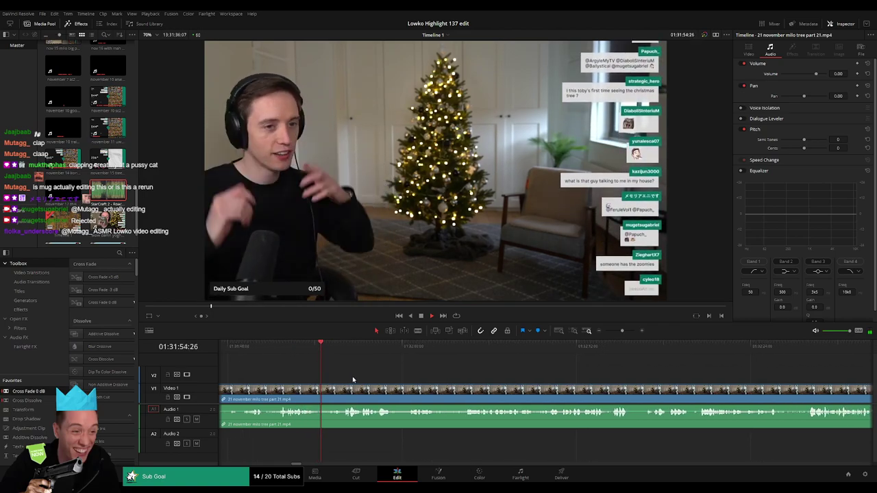
scroll(310, 395, "right", 1)
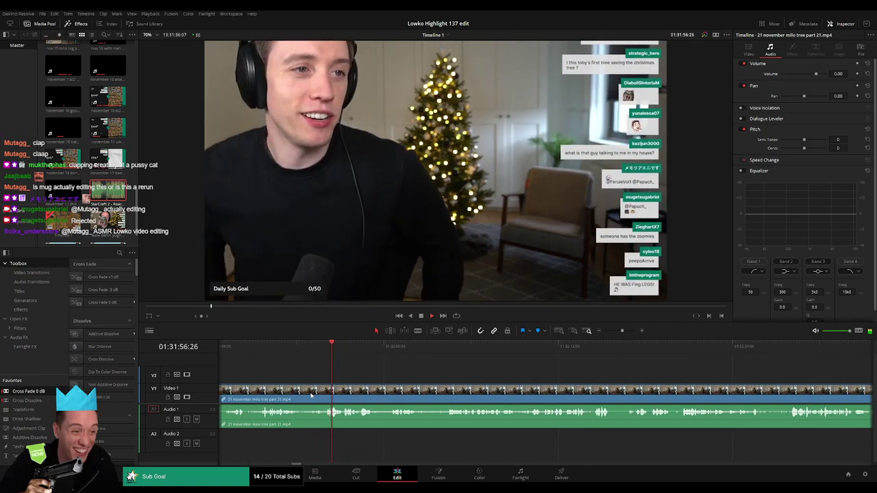
- Cut out the short stretch of milo tree footage between about 01:31:54:20 and 01:31:55:50 and close the gap
key("b")
left_click(302, 391)
left_click(325, 389)
key("a")
left_click(314, 392)
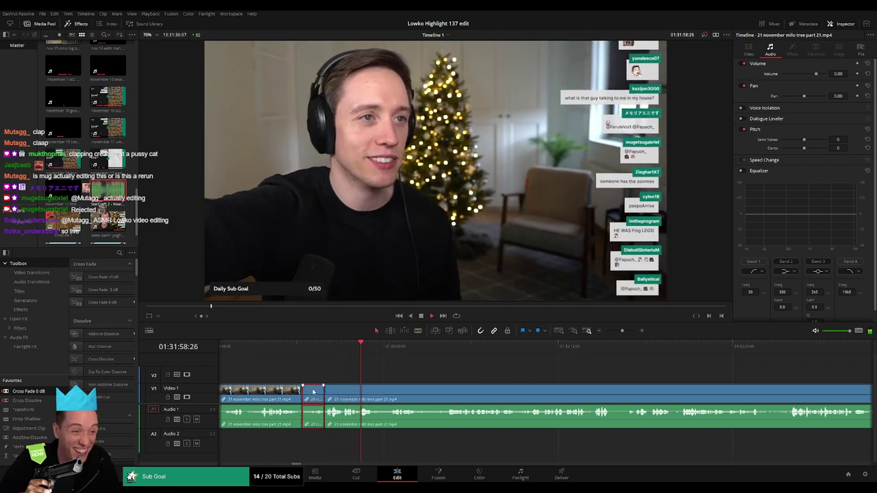
key("Delete")
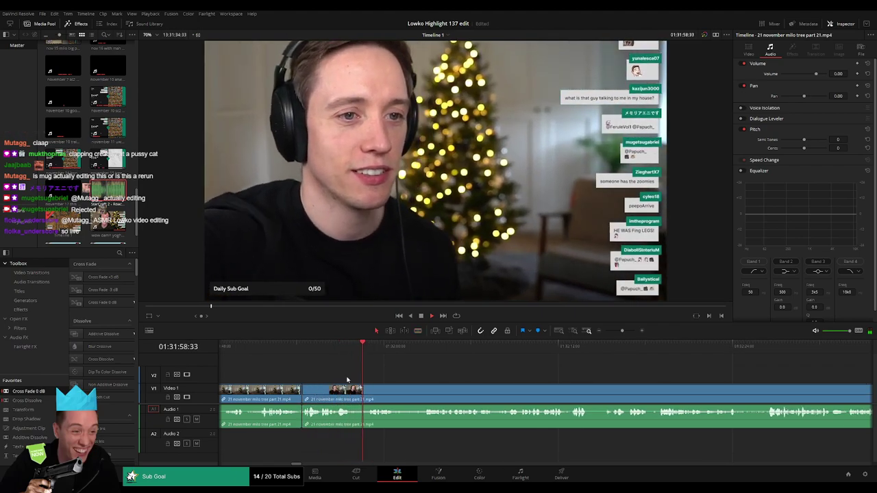
- Return to the missed word near 01:31:22 and isolate its short milo tree piece from about 01:31:21:59 to 01:31:22:10
scroll(396, 363, "left", 5)
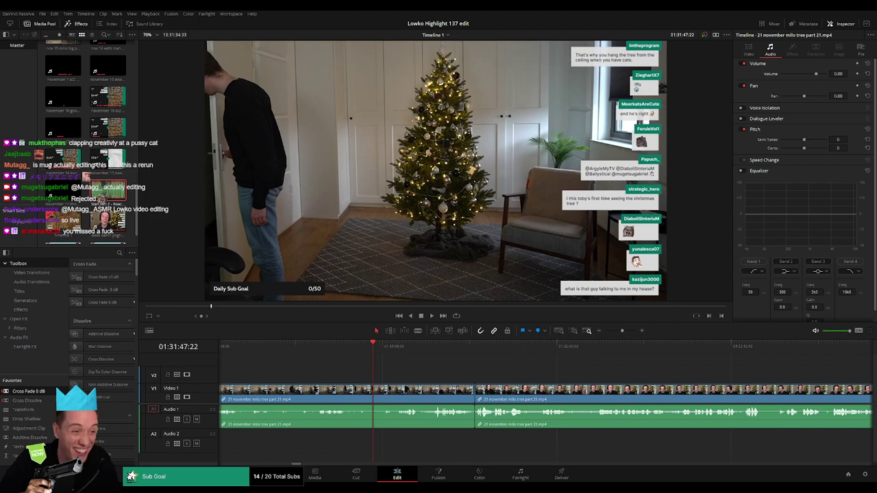
scroll(547, 367, "left", 5)
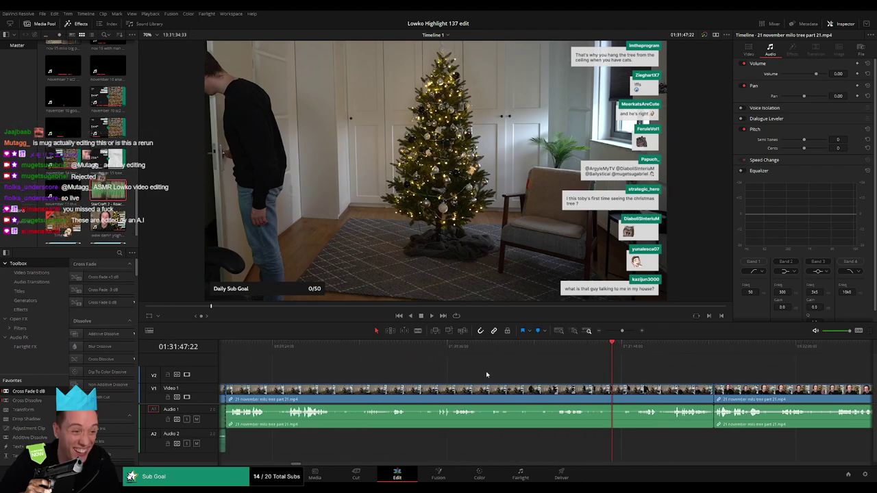
mouse_move(239, 348)
left_mouse_down()
mouse_move(256, 354)
mouse_move(232, 351)
left_mouse_up()
key("space")
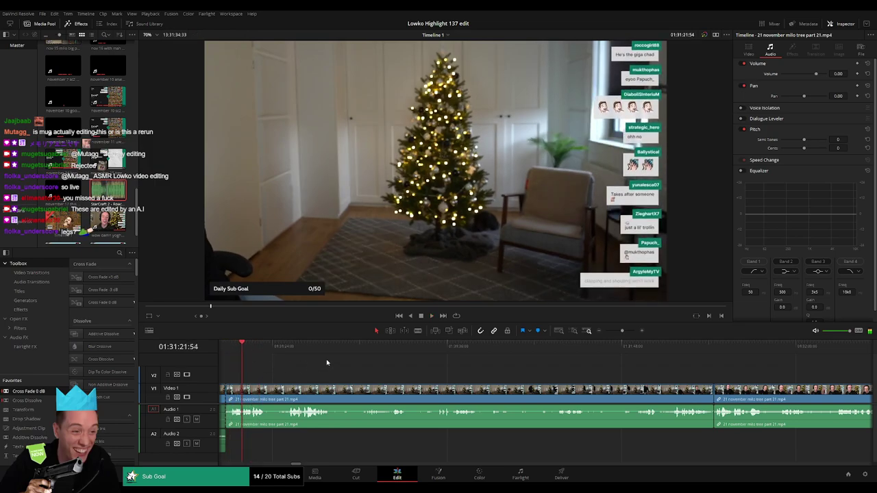
left_click_drag(625, 331, 630, 331)
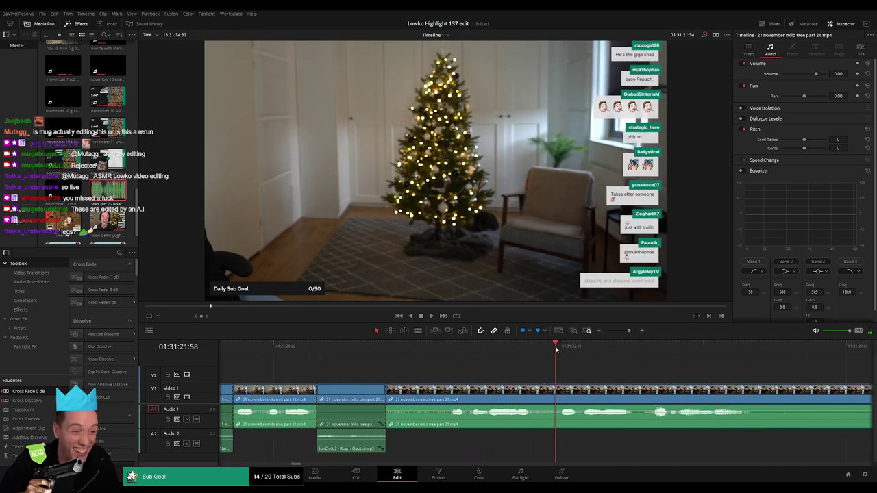
key("b")
left_click(559, 391)
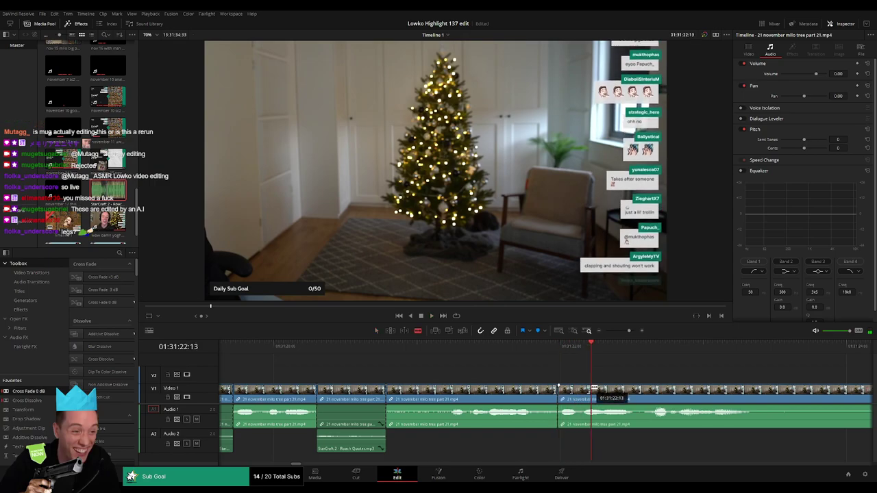
left_click(559, 348)
key("space")
key("space")
left_click_drag(575, 352, 585, 351)
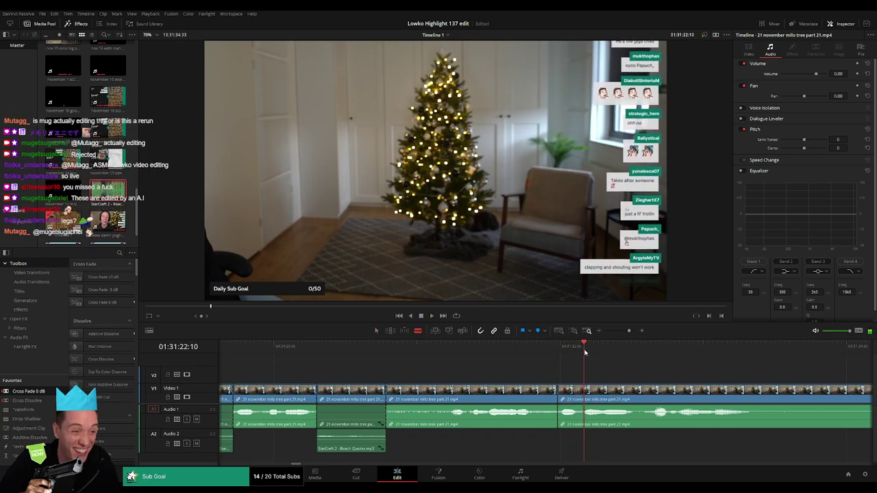
left_click(585, 391)
key("a")
- Silence the isolated piece and cover it with a matching StarCraft 2 - Roach Quotes.mp3 snippet on Audio 2 at volume -23.00
left_click_drag(570, 410, 570, 436)
left_click_drag(113, 195, 559, 443)
left_click_drag(634, 448, 584, 448)
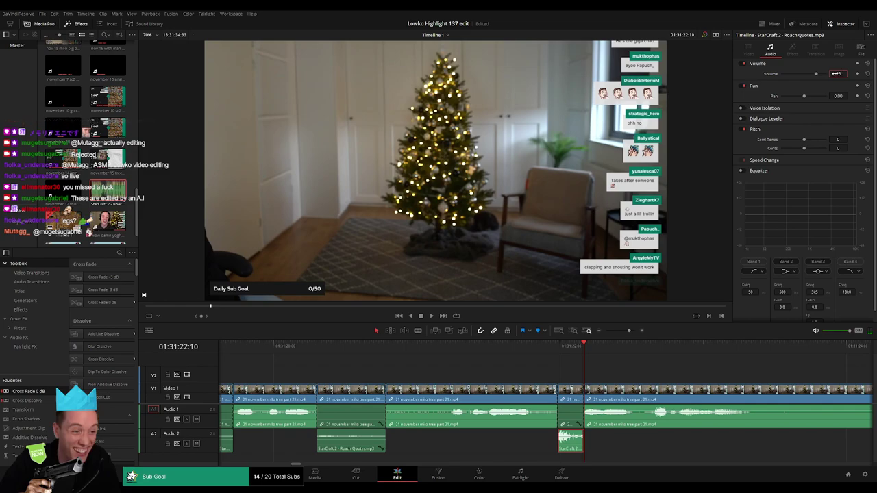
- Play back the newly censored word and skim the milo tree footage up to the join at about 01:31:54
key("space")
scroll(582, 361, "down", 2)
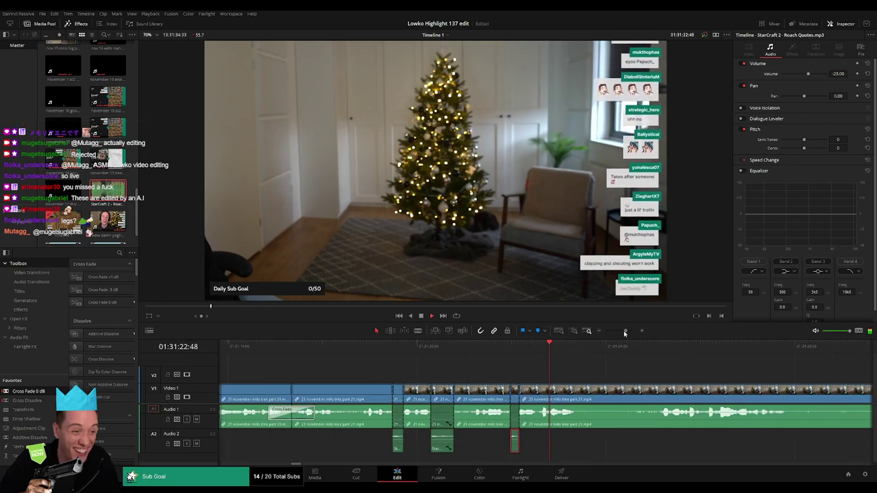
left_click(712, 350)
scroll(529, 367, "right", 10)
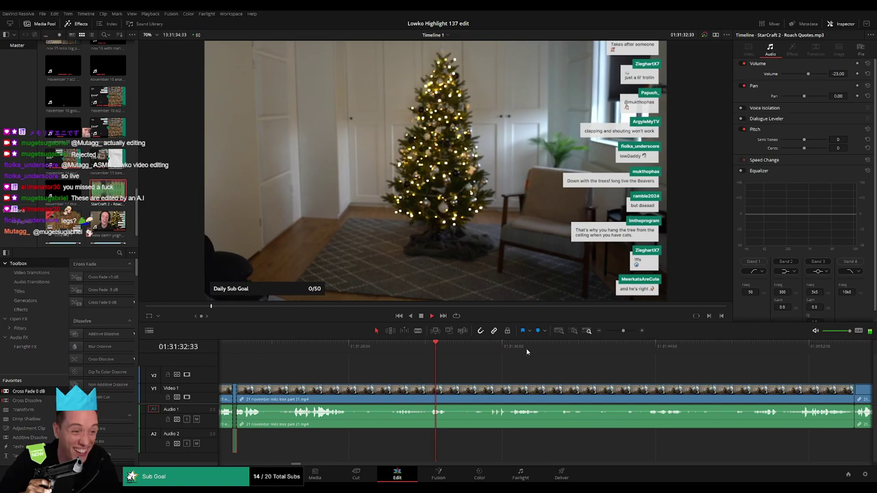
left_click(621, 350)
left_click_drag(623, 351, 740, 351)
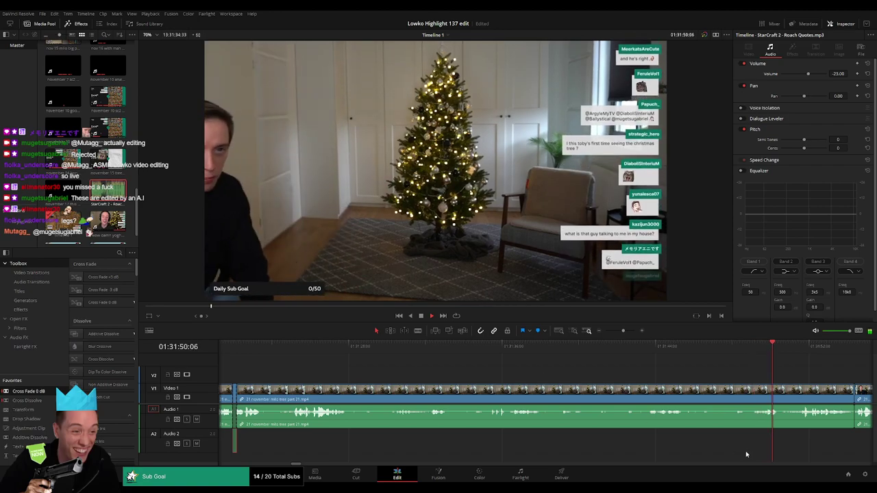
scroll(746, 452, "right", 5)
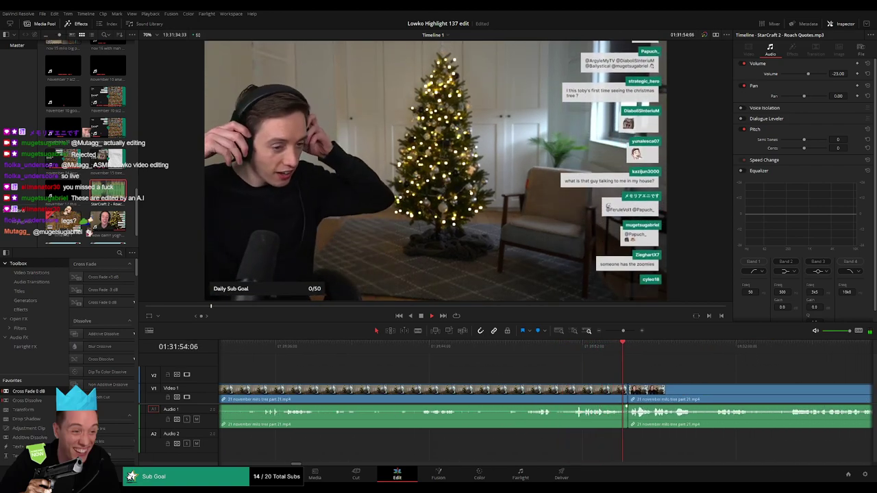
- Add a Cross Fade 0 dB to the audio join at about 01:31:54 and play across it
left_click(627, 378)
scroll(626, 378, "right", 3)
key("space")
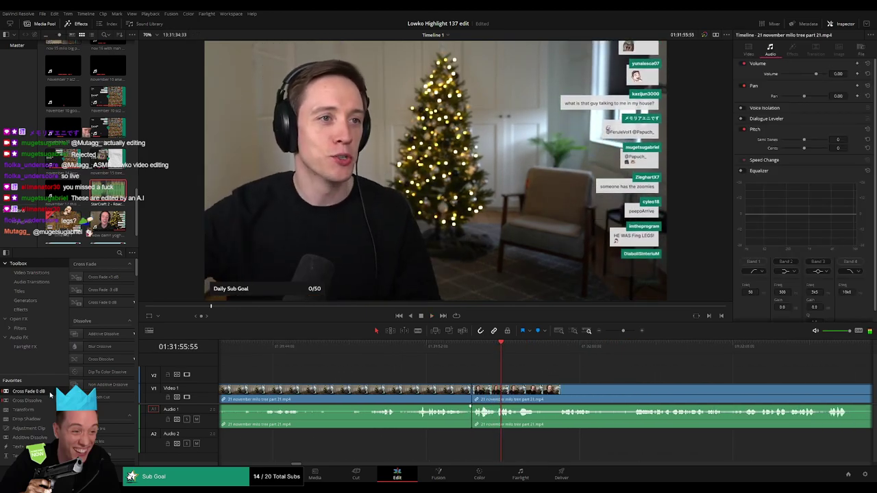
scroll(455, 378, "right", 3)
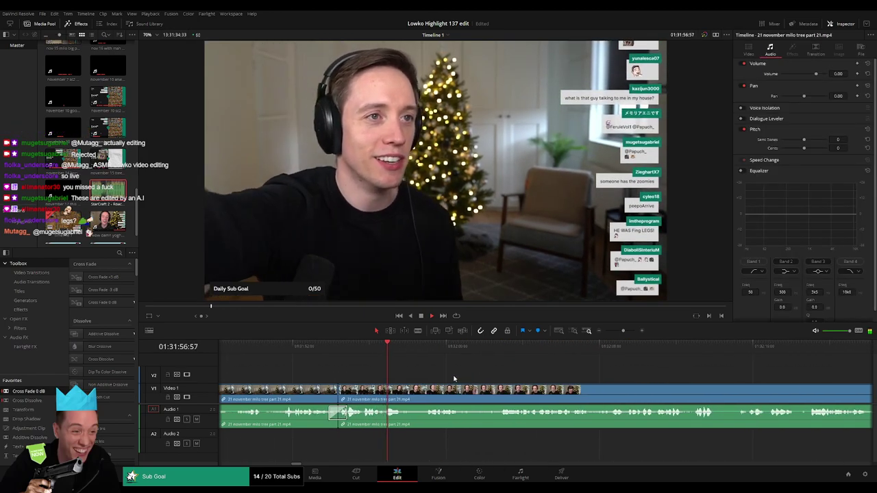
- Cut out about two seconds of milo tree footage starting near 01:32:00:40 and close the gap
left_click(427, 353)
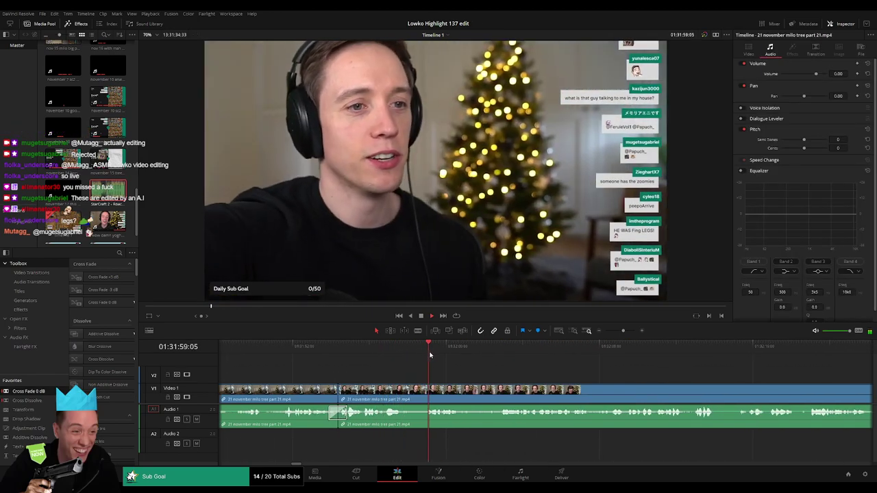
left_click(498, 355)
key("b")
left_click(458, 390)
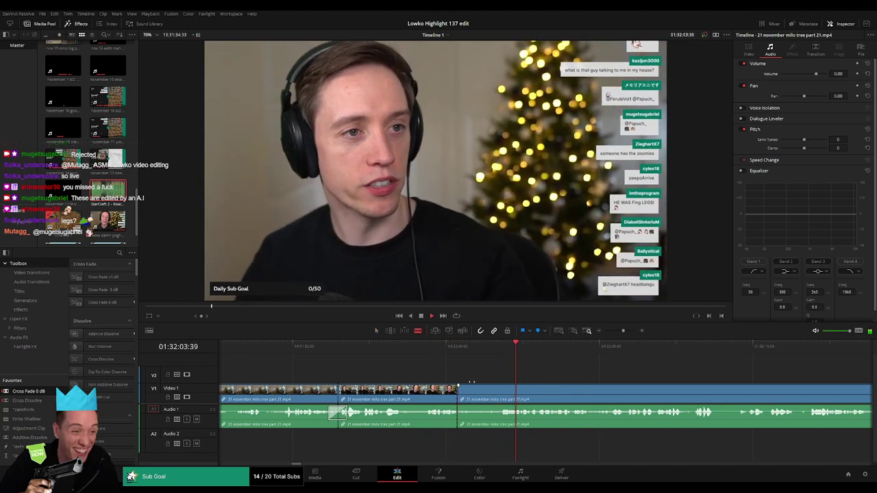
key("ctrl+z")
left_click(459, 387)
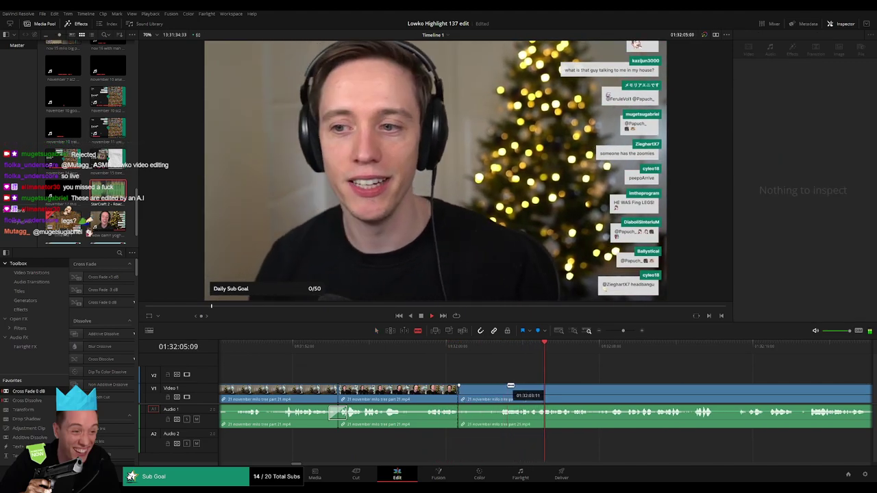
key("a")
left_click(486, 388)
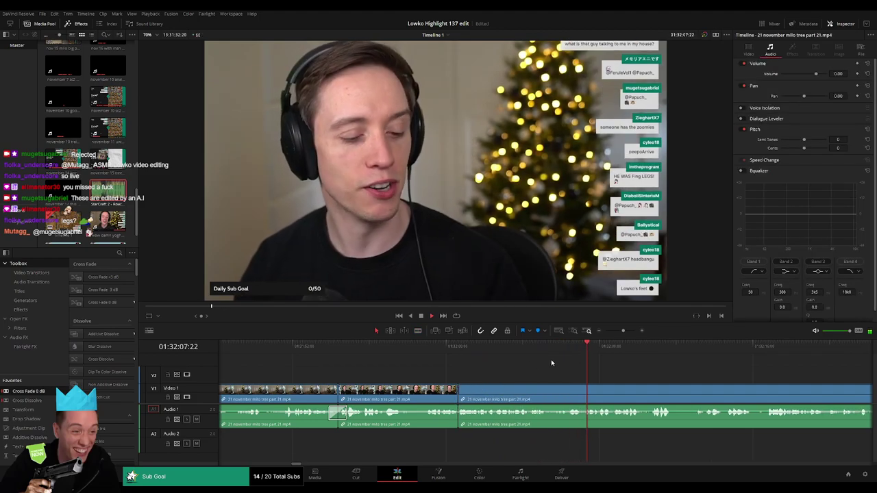
- Add a Cross Fade 0 dB to the audio join near 01:32:00 and isolate the short milo tree piece around 01:32:05 to 01:32:06
left_click(539, 355)
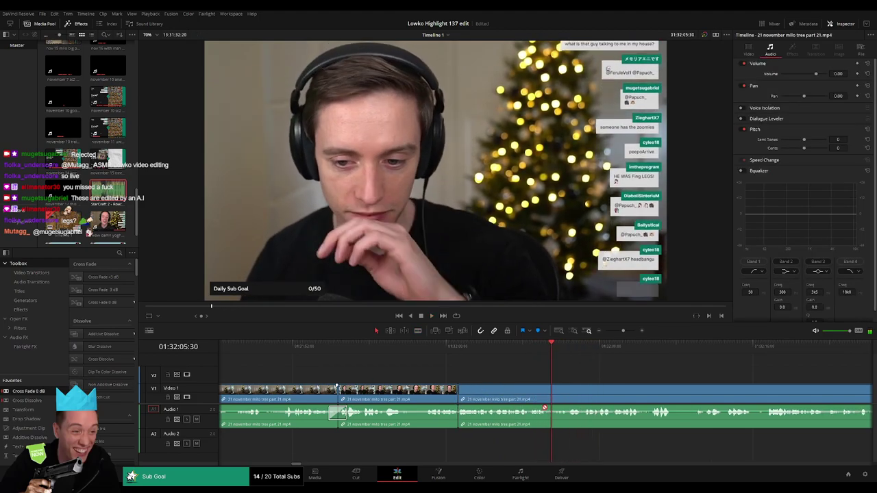
left_click_drag(587, 389, 433, 396)
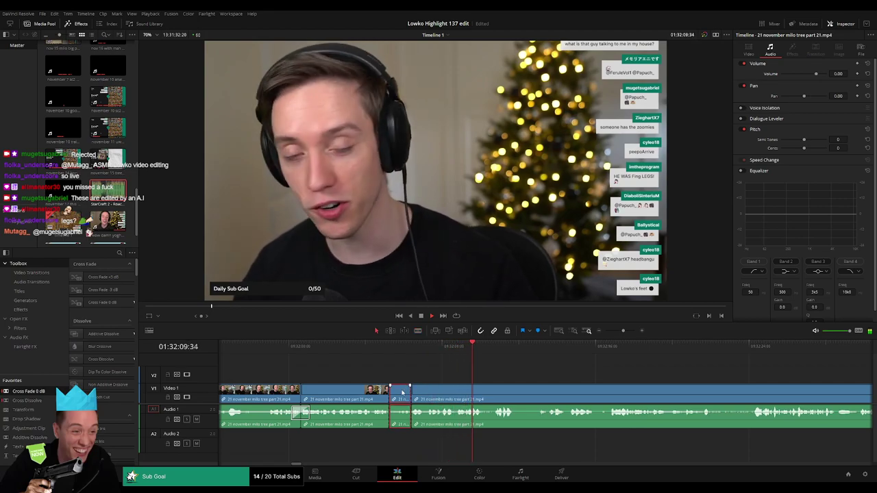
- Ripple-delete the selected short piece of the milo tree part 21 clip and add a Cross Fade 0 dB at the resulting audio cut
key("Delete")
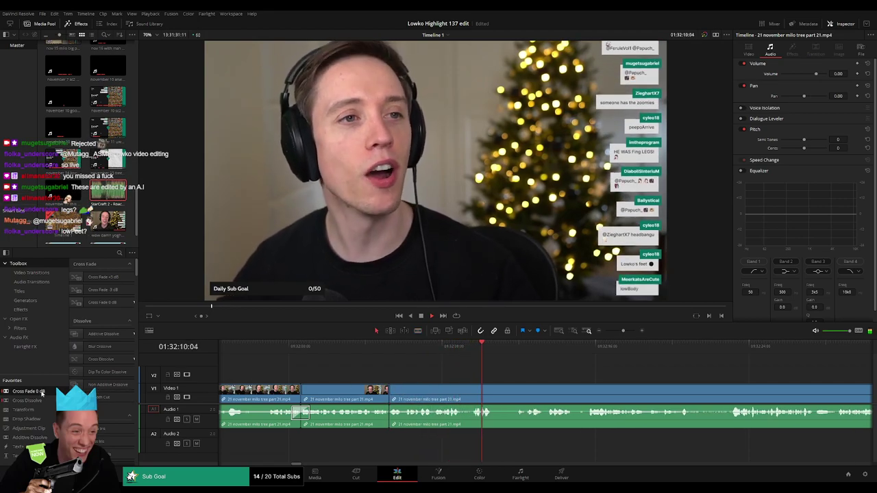
left_click_drag(385, 423, 387, 420)
- Cut out the quiet passage ending at 01:32:12:24 in the milo tree part 21 clip and close the gap
left_click_drag(521, 372, 414, 386)
key("b")
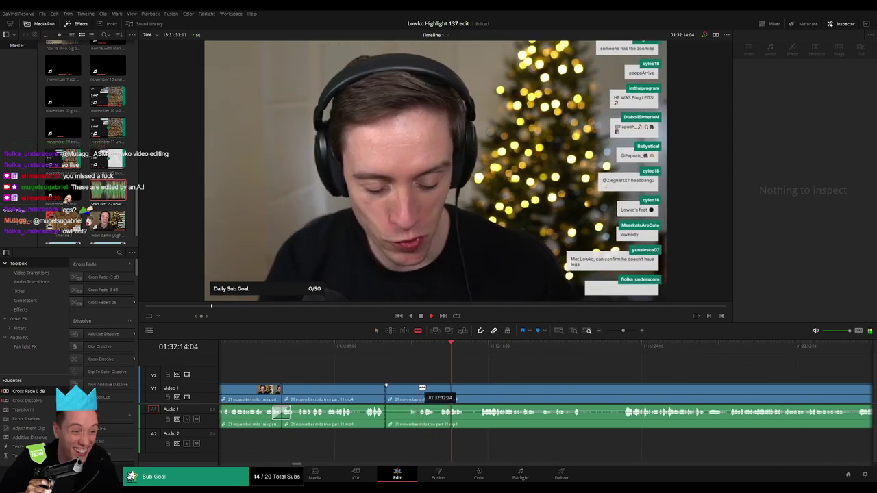
left_click(402, 393)
key("Delete")
- Cut out the next quiet passage at about 01:32:13 in the same clip and close the gap
left_click_drag(516, 379, 425, 382)
key("b")
left_click(343, 391)
left_click_drag(344, 391, 345, 390)
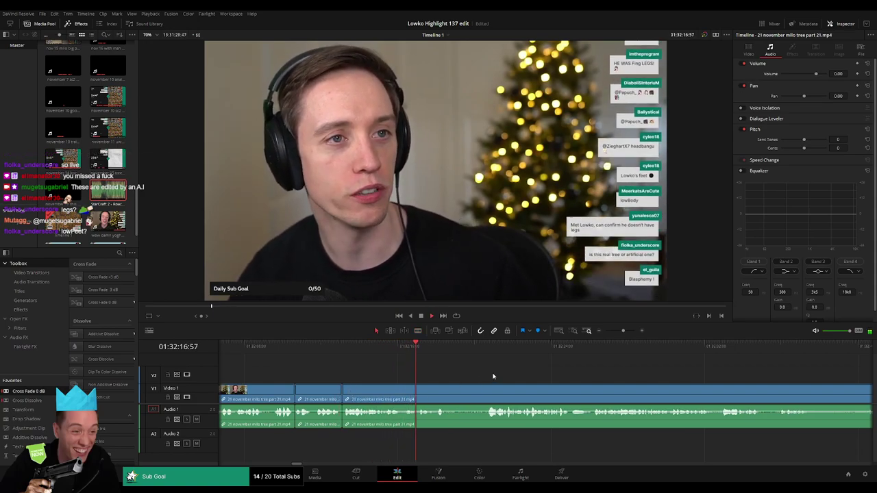
- Split the clip at 01:32:18:43 and where speech resumes, and ripple-delete the short quiet piece between the two cuts
mouse_move(623, 331)
left_mouse_down()
mouse_move(611, 331)
mouse_move(623, 331)
left_mouse_up()
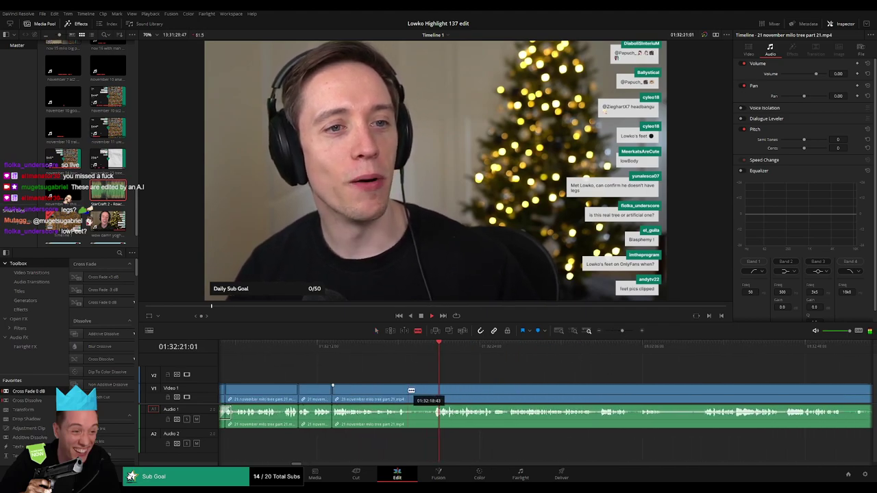
left_click(410, 390)
left_click(436, 391)
key("a")
left_click(423, 392)
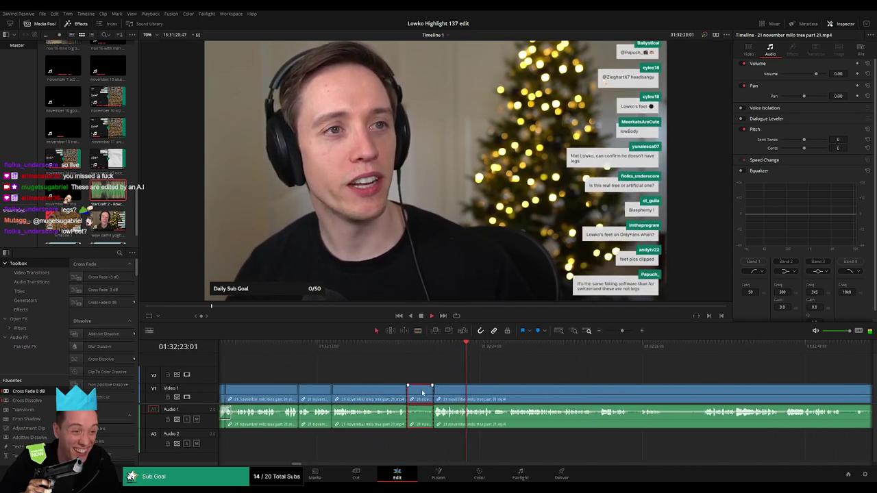
key("Delete")
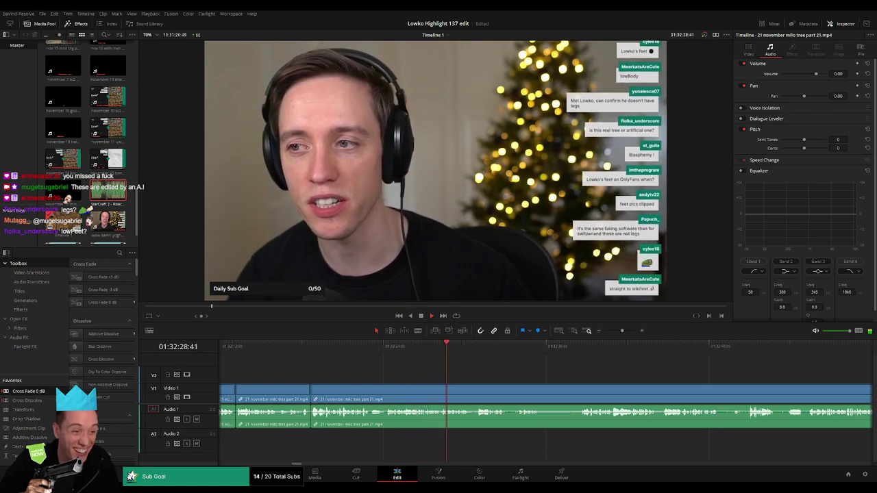
- Ripple-delete the portion leading up to 01:32:38:24 and add a Cross Fade 0 dB to the audio at the resulting cut
scroll(446, 364, "right", 3)
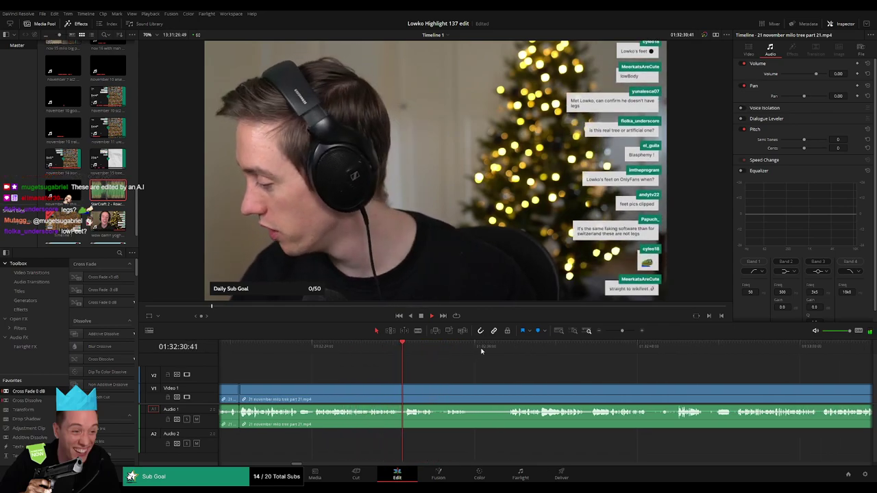
left_click(506, 351)
scroll(574, 377, "right", 3)
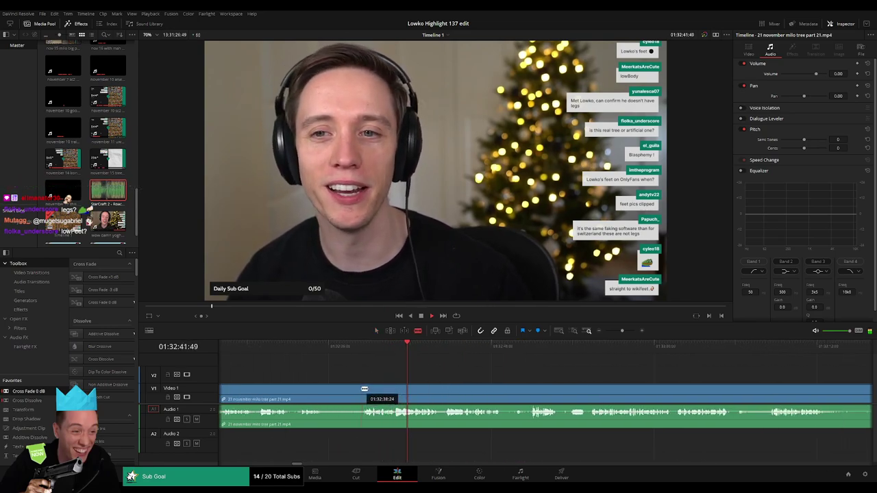
left_click(365, 389)
key("a")
scroll(466, 372, "left", 2)
left_click(384, 399)
key("Delete")
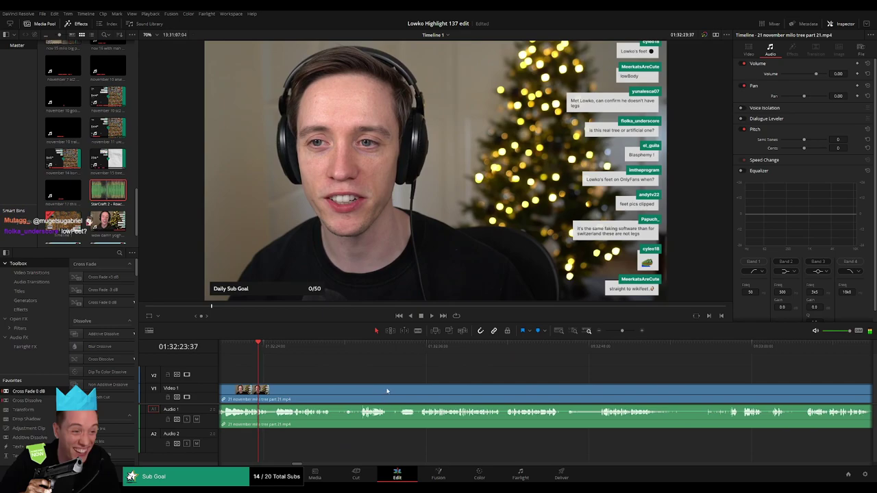
scroll(430, 373, "left", 3)
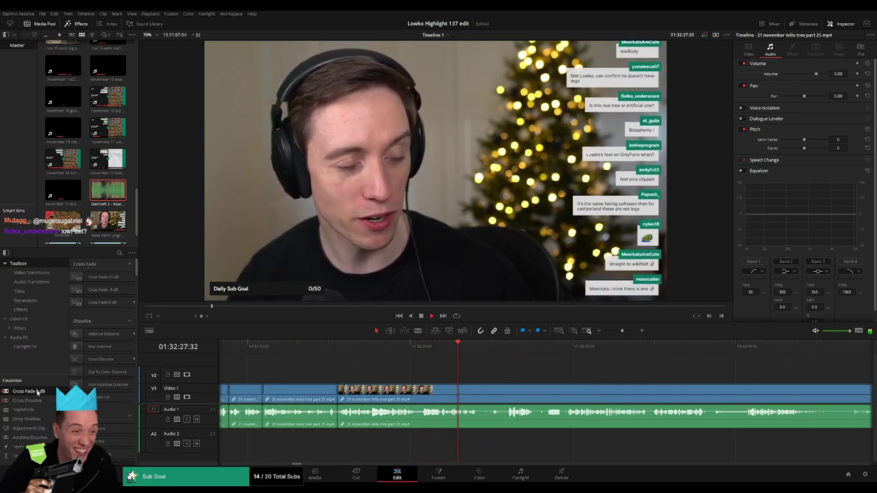
left_click_drag(342, 423, 342, 423)
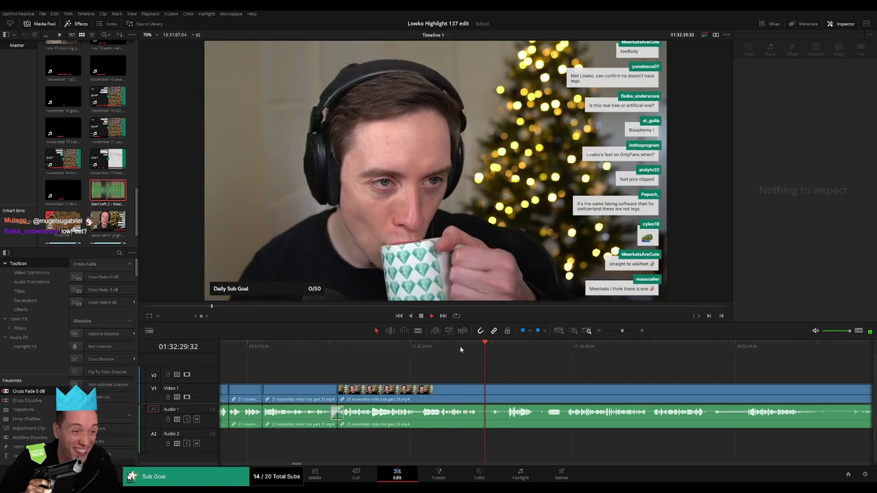
- Split the milo tree part 21 clip at about 01:32:29, in the pause after the speech
left_click(460, 347)
scroll(392, 370, "right", 2)
scroll(391, 369, "right", 2)
left_click(391, 348)
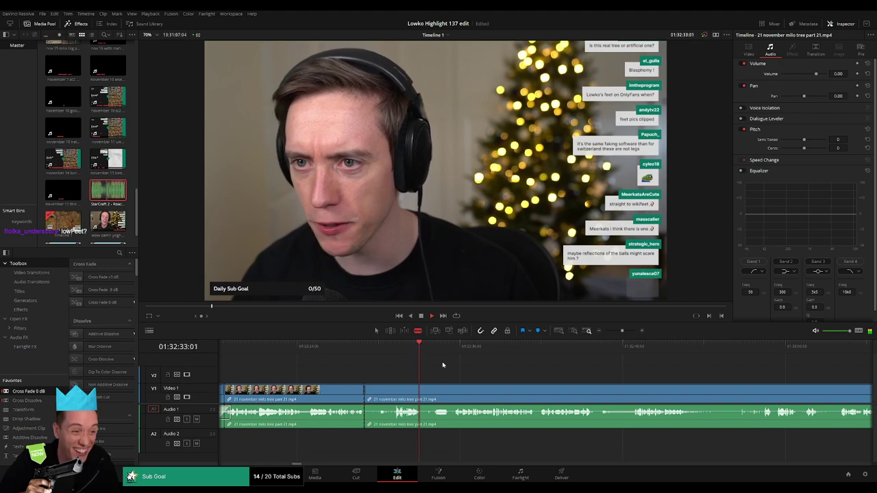
- Skim the milo tree part 21 footage from about 01:32:33 to 01:36:26 for moments worth keeping
scroll(400, 368, "right", 3)
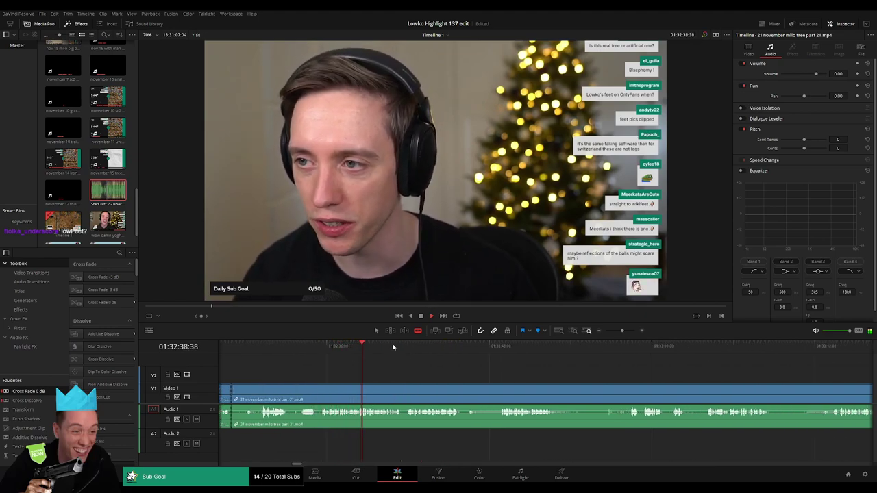
scroll(384, 371, "right", 3)
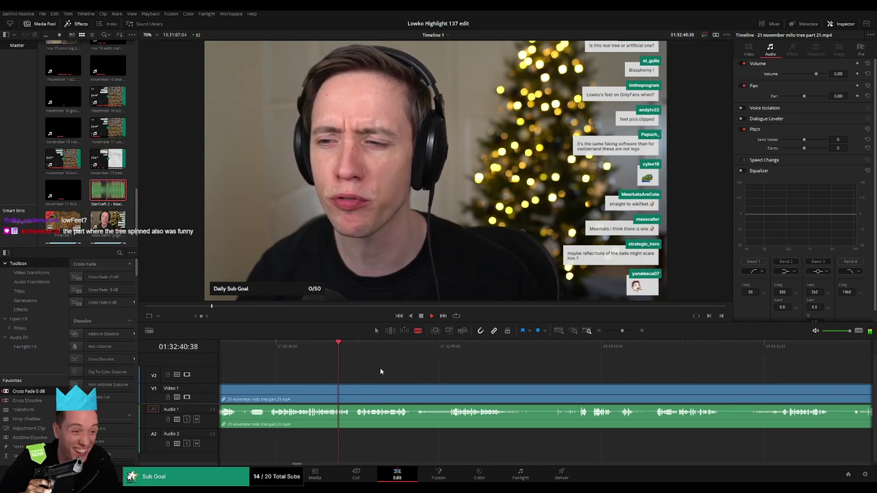
left_click_drag(390, 351, 579, 351)
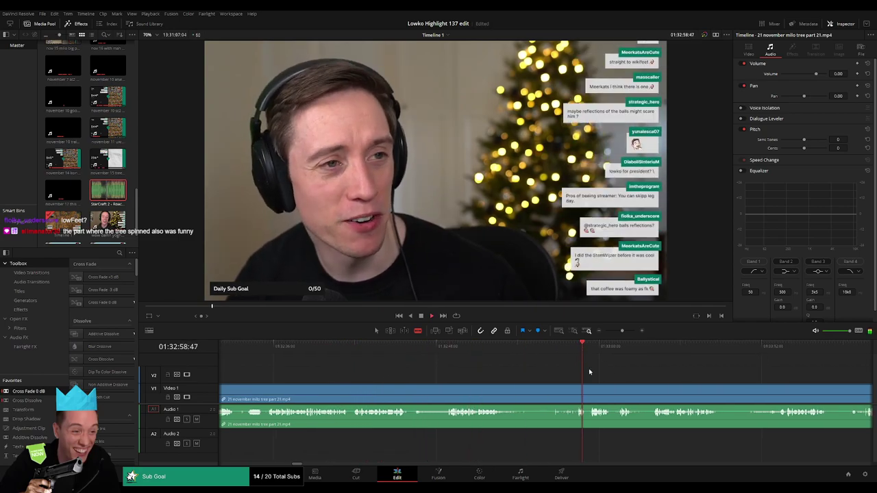
scroll(450, 361, "right", 3)
left_click(480, 352)
left_click_drag(479, 352, 492, 352)
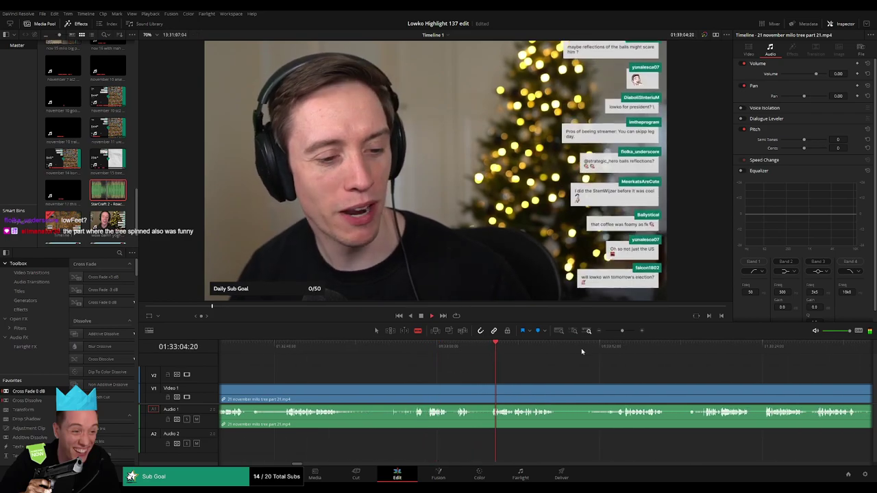
left_click_drag(623, 331, 620, 331)
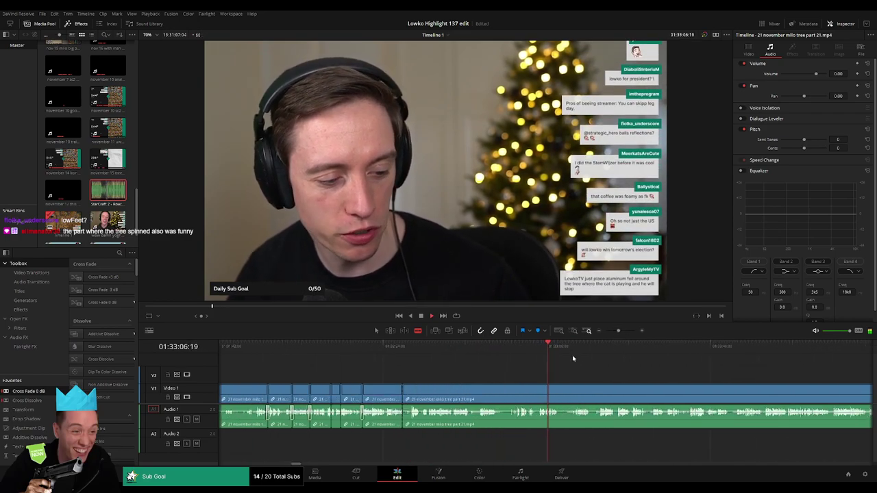
left_click_drag(584, 356, 691, 355)
left_click_drag(624, 387, 377, 376)
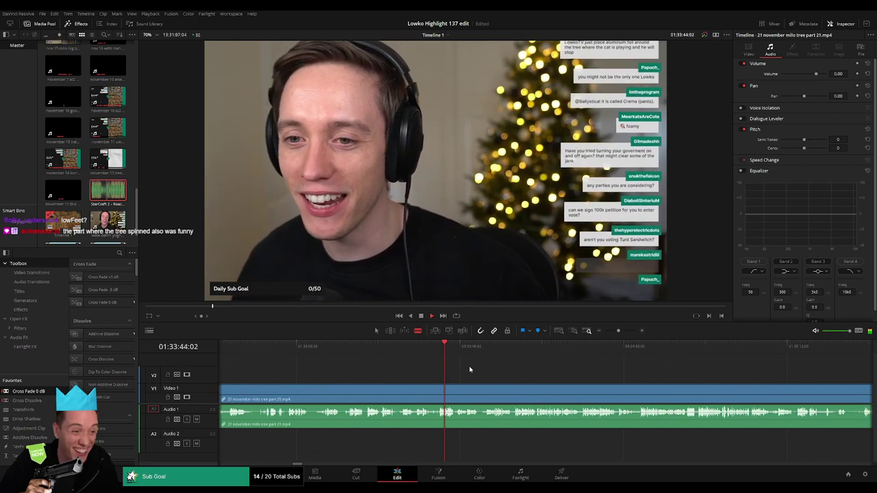
left_click_drag(467, 351, 514, 353)
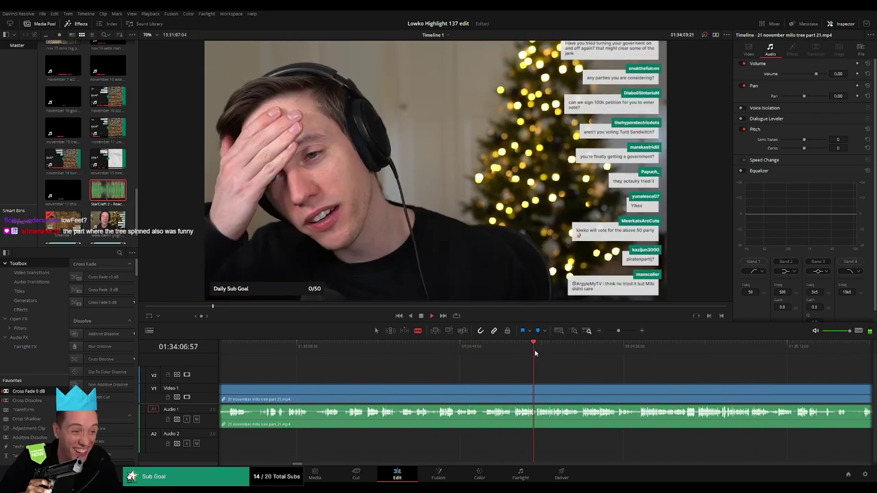
scroll(418, 356, "right", 5)
left_click(528, 349)
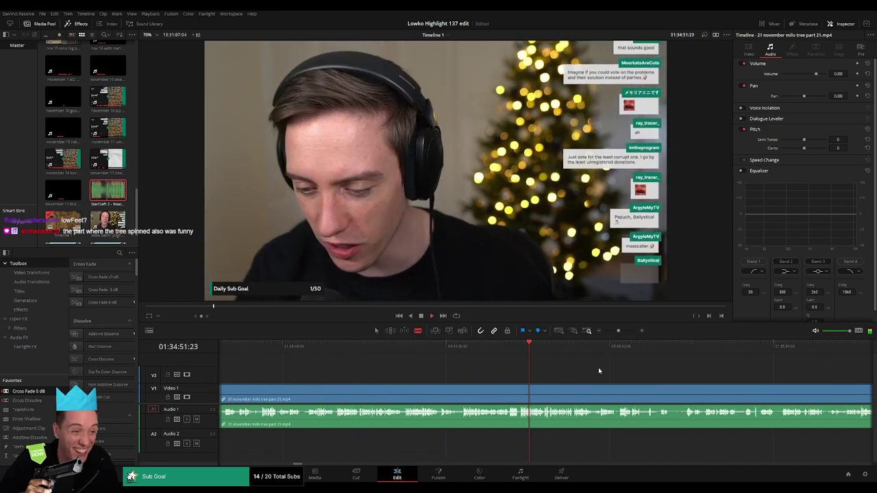
scroll(480, 370, "right", 5)
left_click(413, 351)
left_click(700, 361)
key("space")
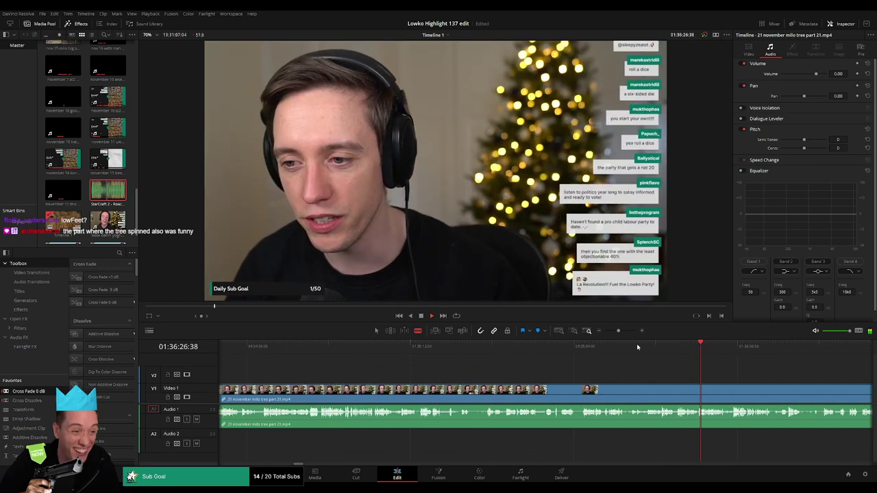
- Skim the election-poll and distance-search portion through to the end of the milo tree part 21 clip for usable moments
left_click_drag(619, 331, 690, 353)
scroll(569, 370, "right", 4)
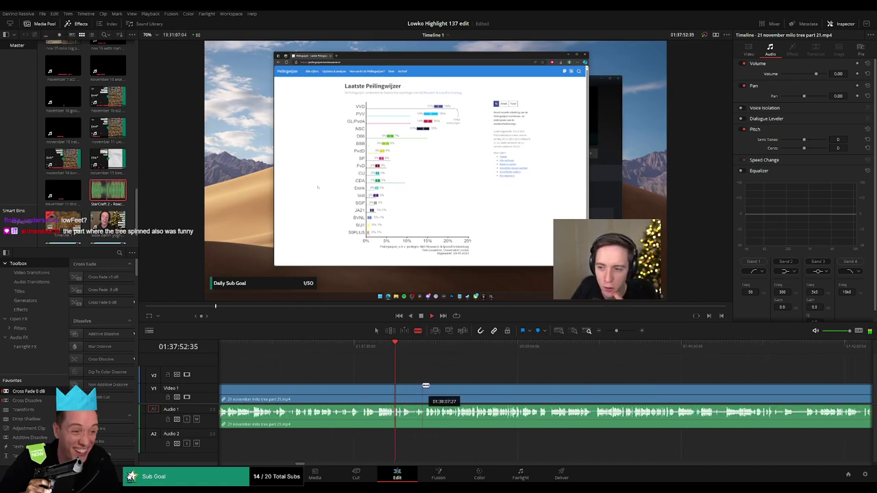
left_click(460, 355)
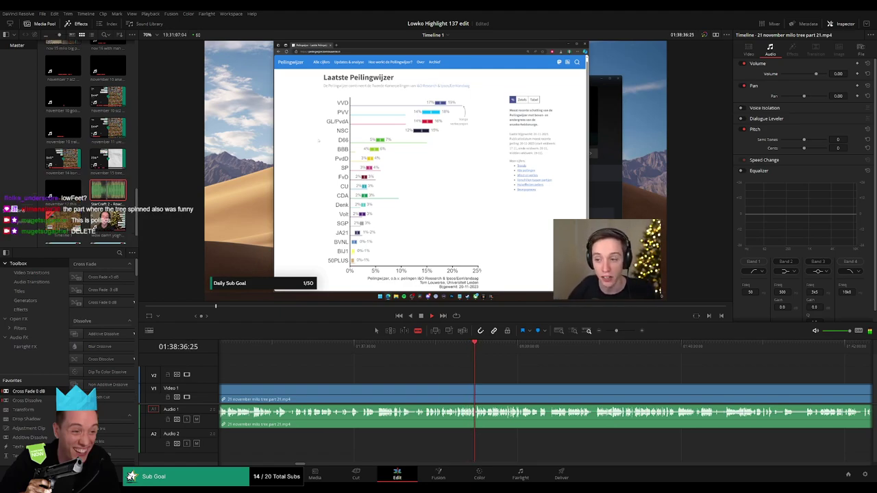
left_click_drag(512, 349, 617, 354)
left_click_drag(669, 370, 448, 370)
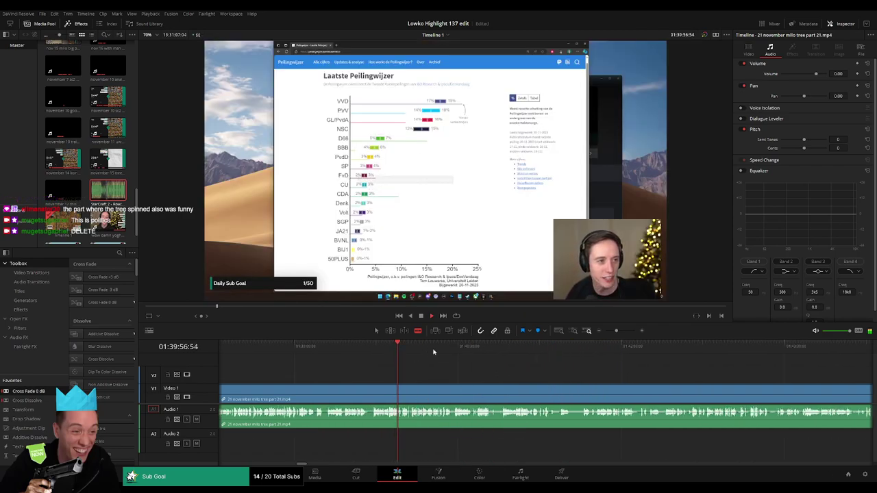
left_click(691, 361)
left_click(501, 360)
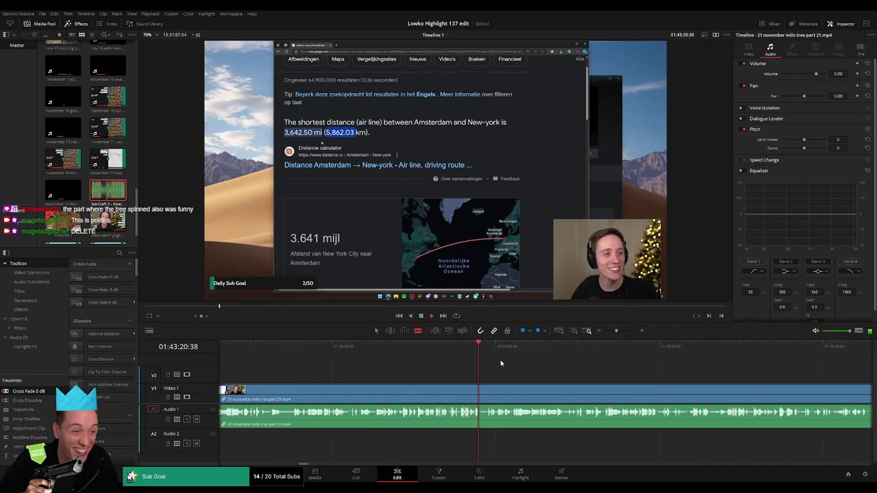
left_click(480, 364)
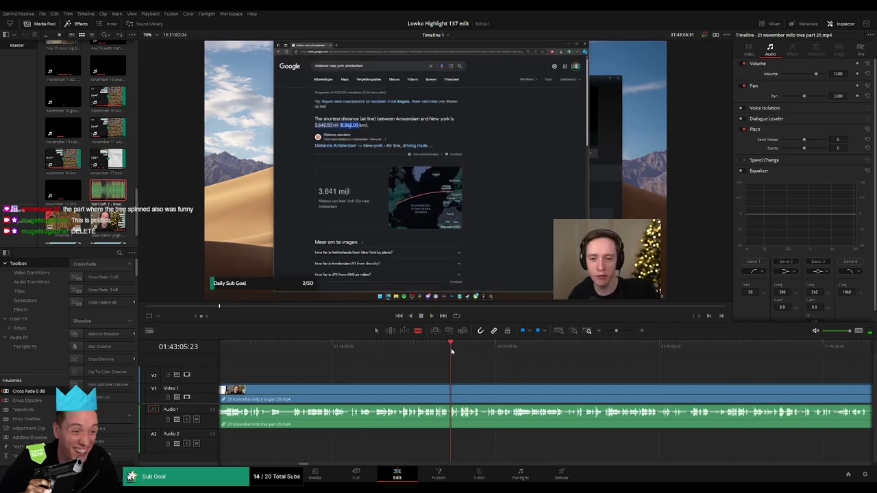
left_click(453, 351)
left_click(440, 350)
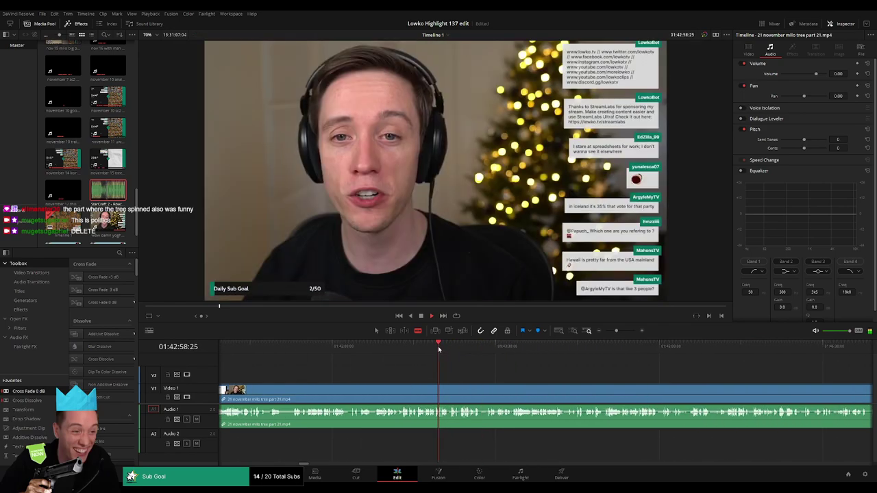
left_click(597, 350)
left_click(664, 350)
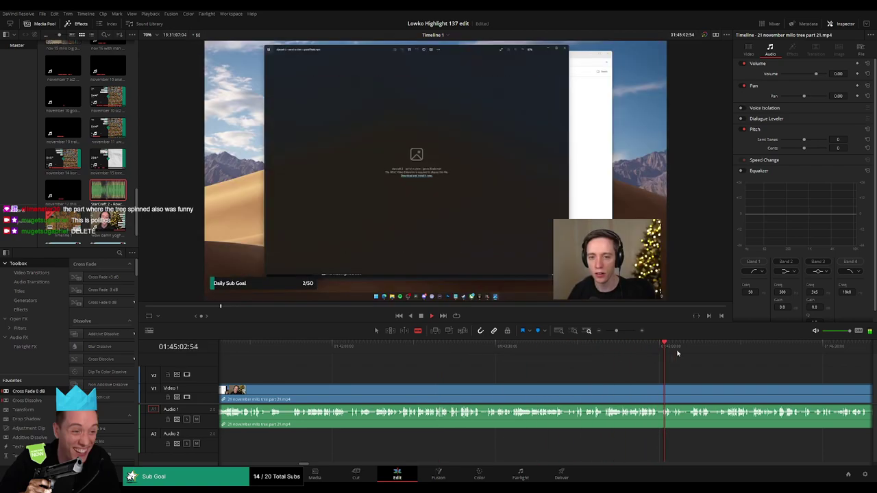
left_click(815, 350)
- Ripple-delete the entire remainder of the milo tree part 21 clip following the last split, up to the hedgehogs house part 22 clip
left_click_drag(616, 331, 612, 331)
key("a")
left_click(453, 399)
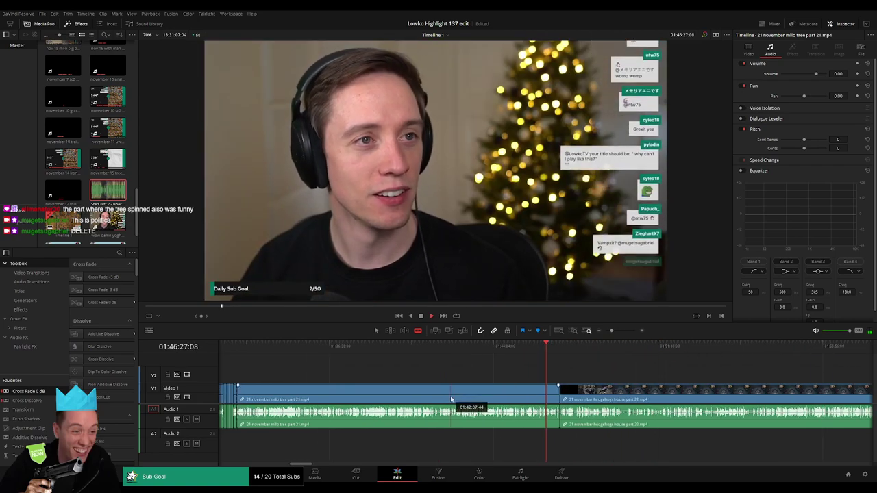
key("Delete")
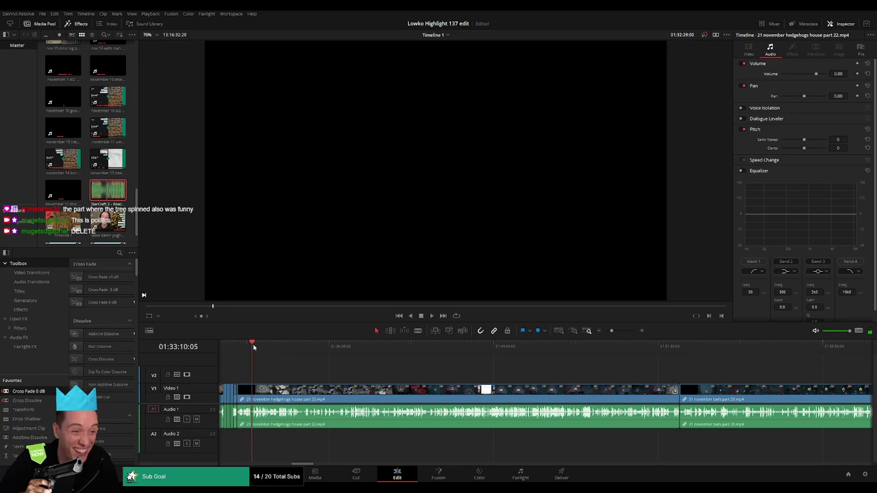
- Skim the opening of the hedgehogs house part 22 clip, from about 01:33:10 to 01:37:40, for moments worth keeping
left_click(256, 348)
left_click(263, 350)
left_click(283, 350)
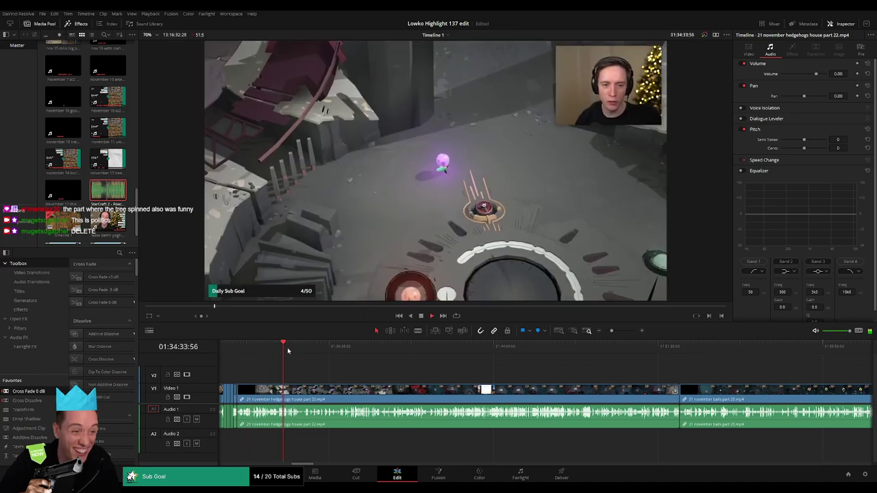
left_click_drag(287, 350, 349, 358)
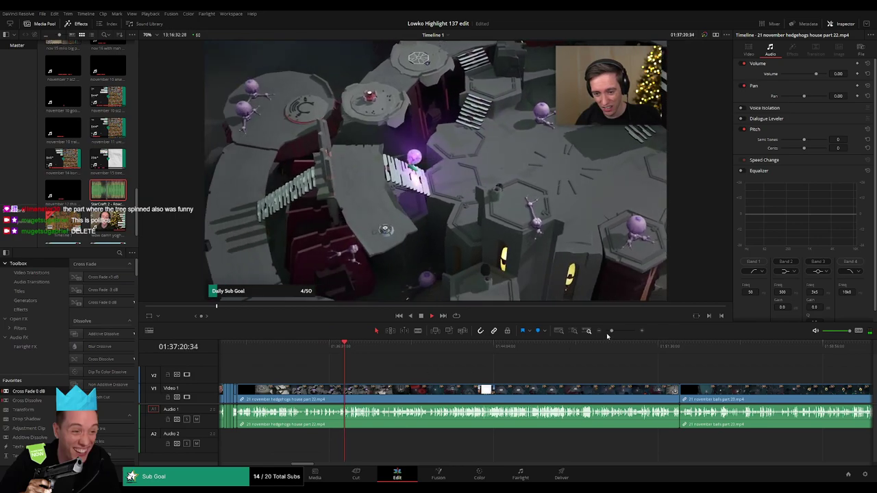
left_click_drag(611, 332, 619, 333)
left_click(558, 348)
left_click_drag(588, 367, 428, 371)
left_click(465, 348)
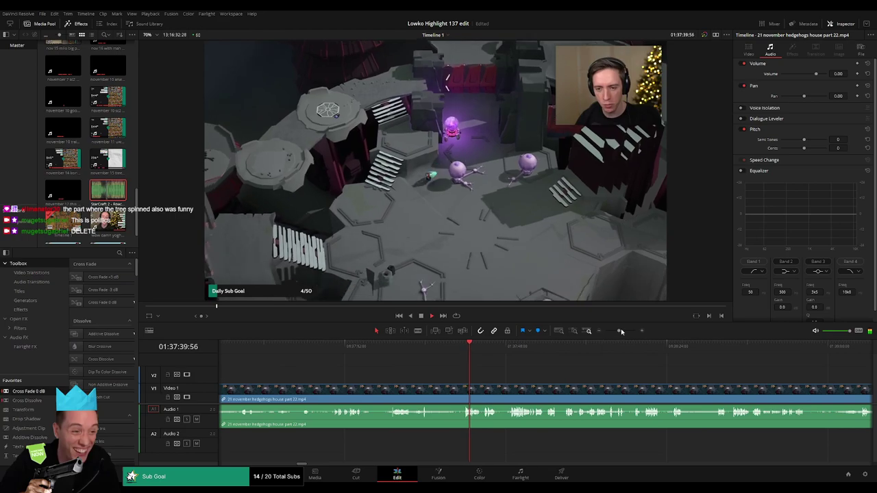
- Skim the hedgehogs house part 22 footage from about 01:37:52 to 01:39:35 for moments worth keeping
mouse_move(620, 332)
left_mouse_down()
mouse_move(611, 331)
mouse_move(619, 331)
left_mouse_up()
left_click(589, 351)
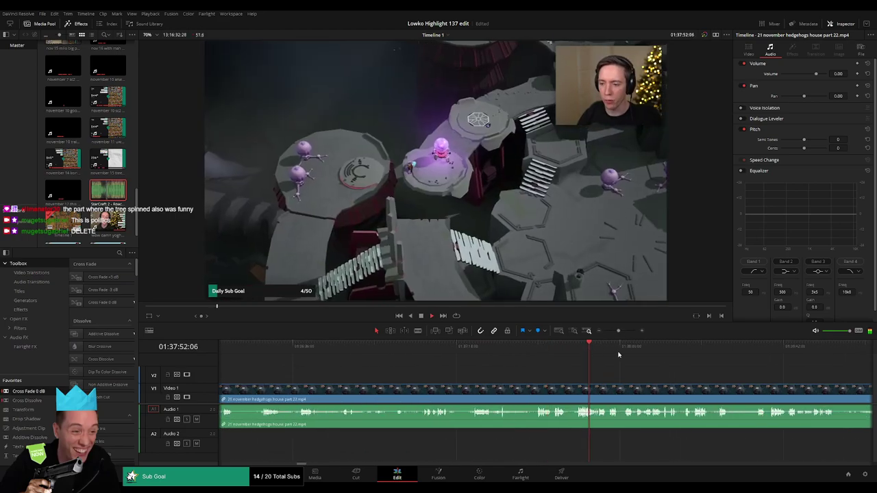
left_click(770, 351)
left_click_drag(709, 375, 389, 376)
left_click(485, 350)
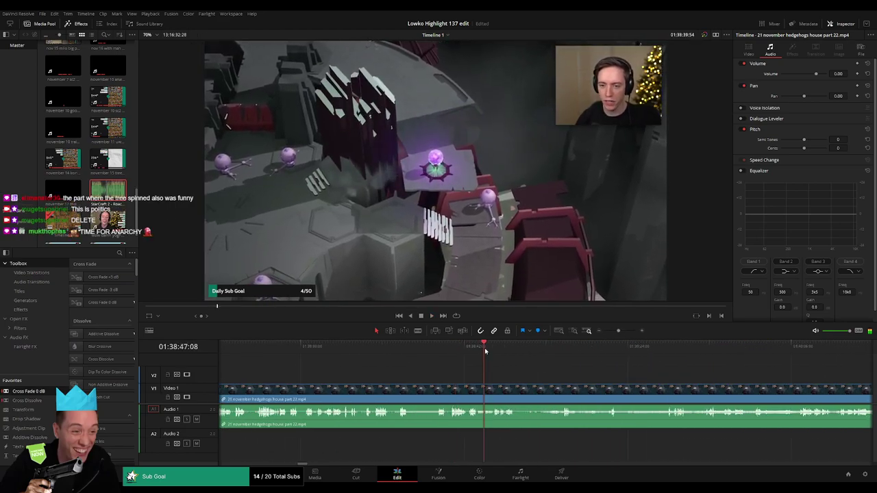
left_click(495, 350)
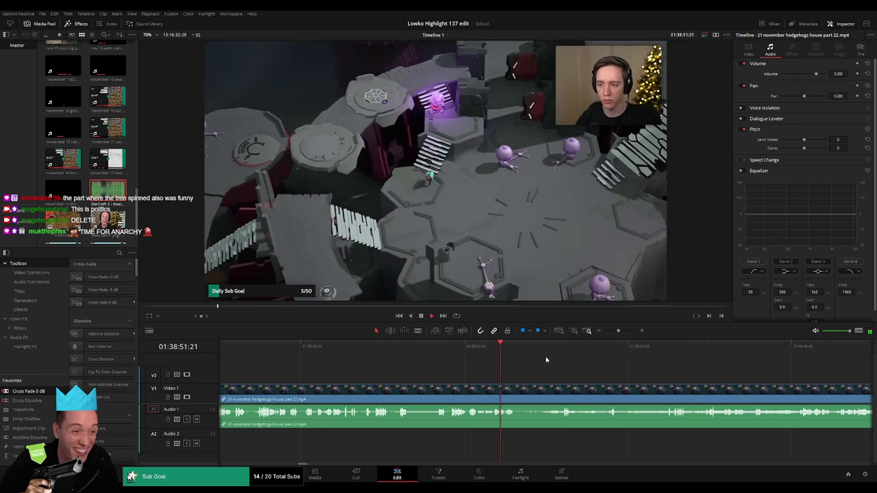
left_click(564, 353)
left_click(665, 354)
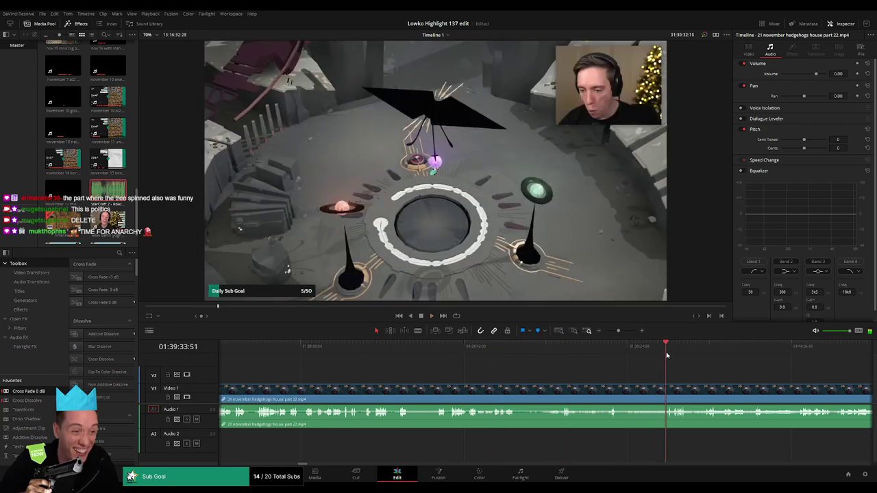
left_click_drag(677, 385, 488, 376)
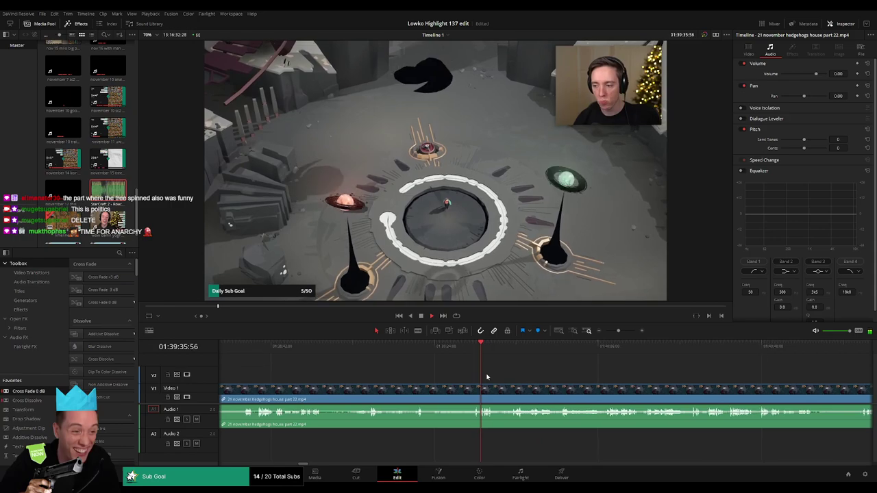
- Review the hedgehogs house part 22 footage from about 01:40:08 to 01:41:49 to find where the usable talk begins
left_click(609, 350)
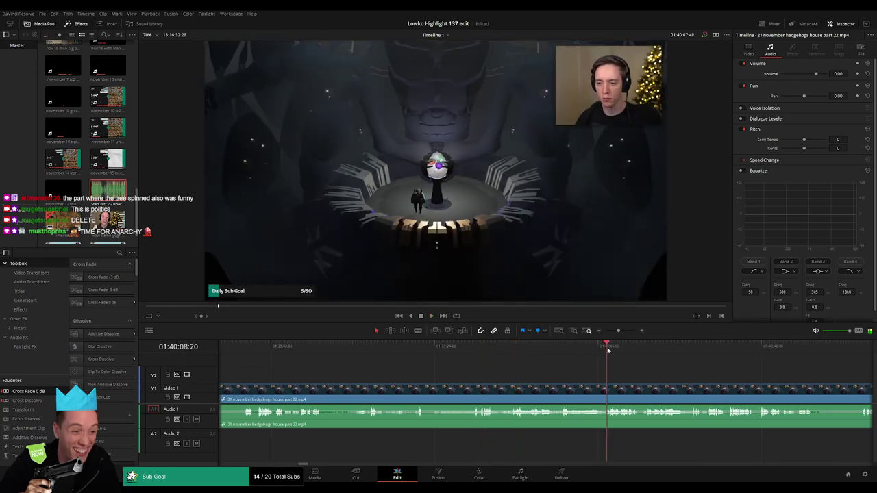
left_click_drag(681, 379, 443, 366)
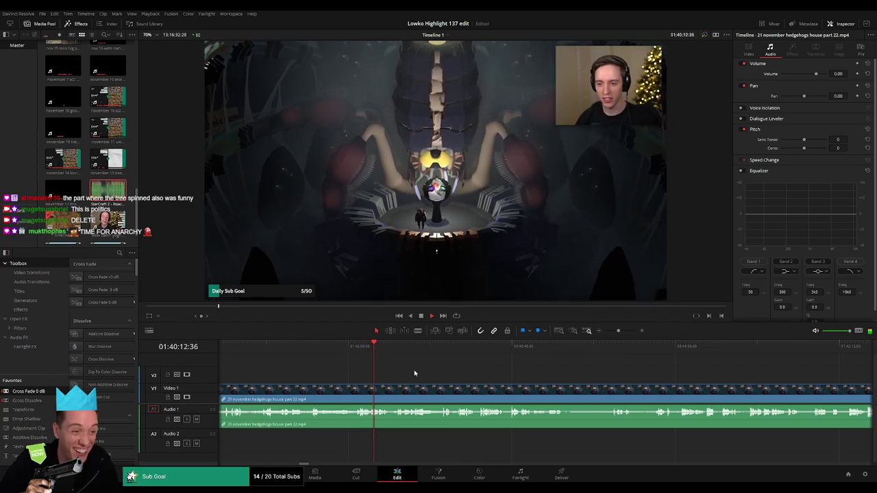
left_click(465, 353)
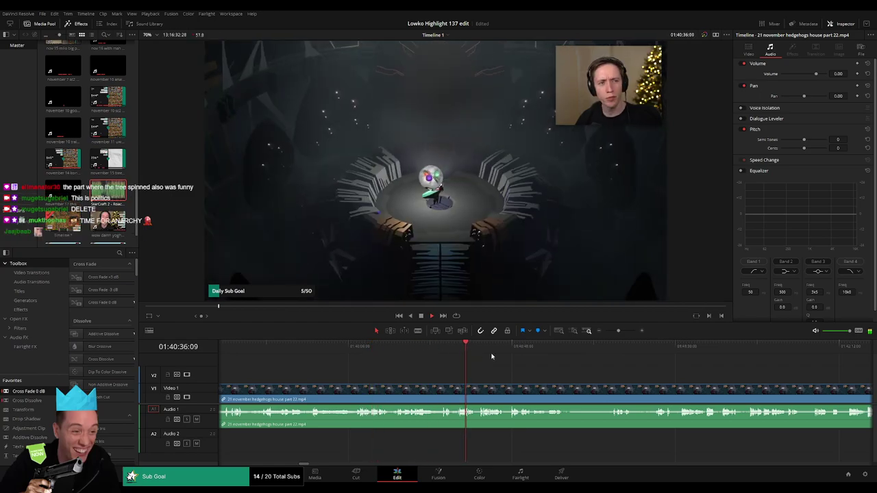
left_click_drag(534, 355, 557, 362)
left_click(620, 353)
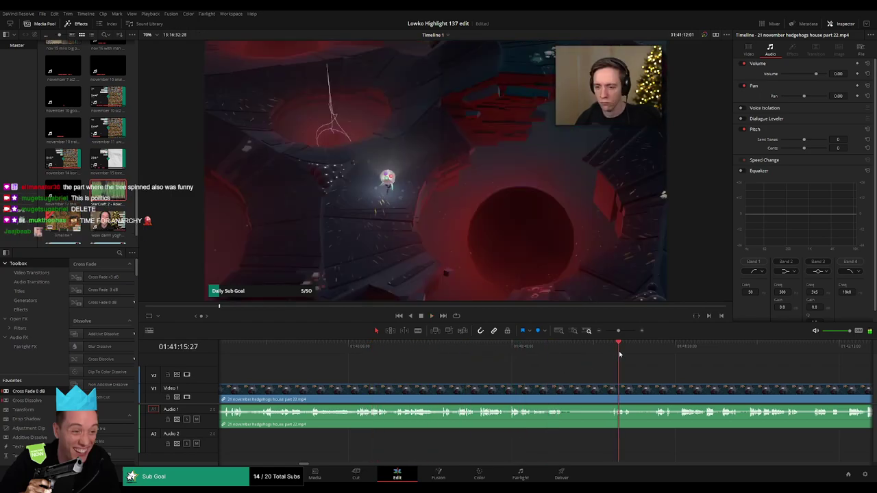
left_click_drag(620, 374, 468, 363)
left_click(503, 351)
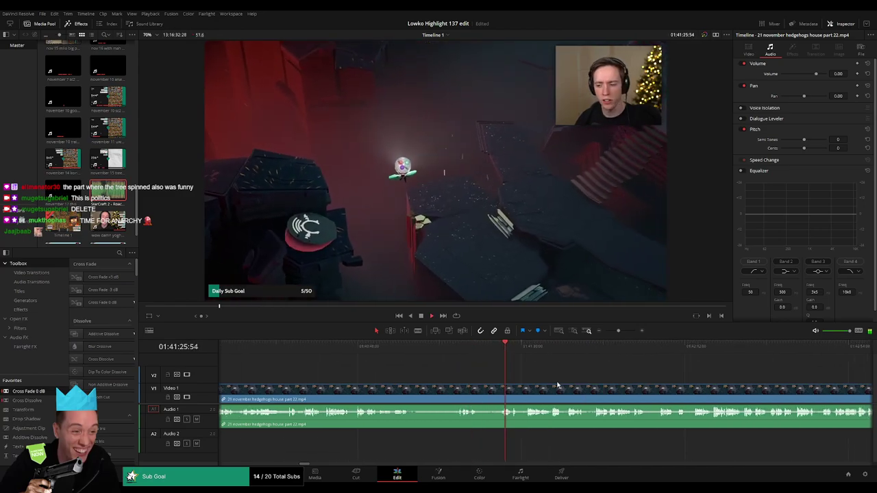
left_click_drag(557, 384, 491, 378)
left_click(462, 353)
key("space")
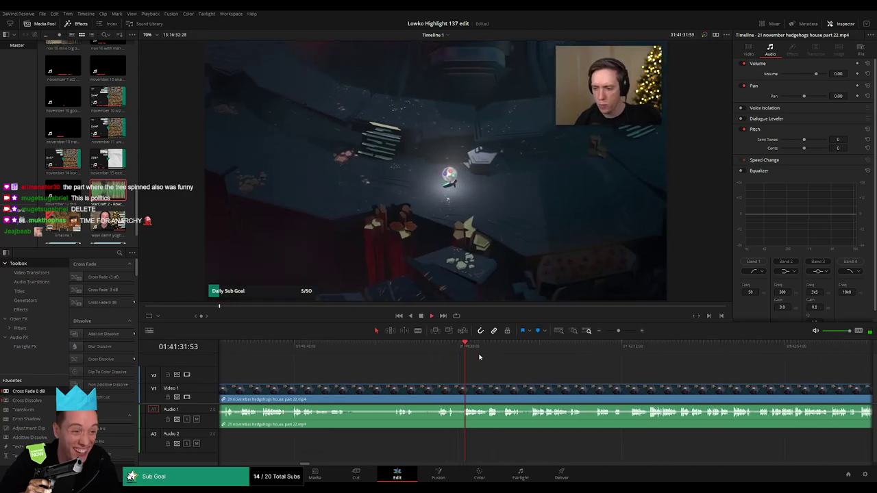
scroll(435, 375, "right", 2)
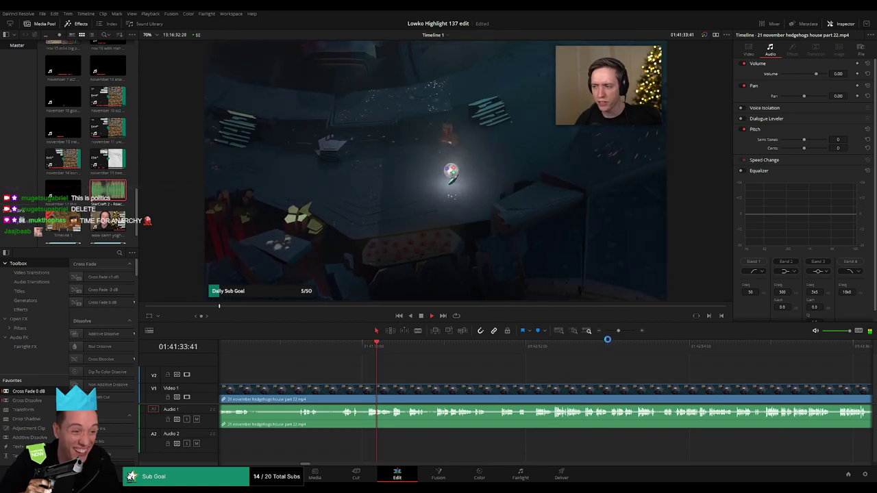
mouse_move(619, 331)
left_mouse_down()
mouse_move(607, 332)
mouse_move(618, 332)
left_mouse_up()
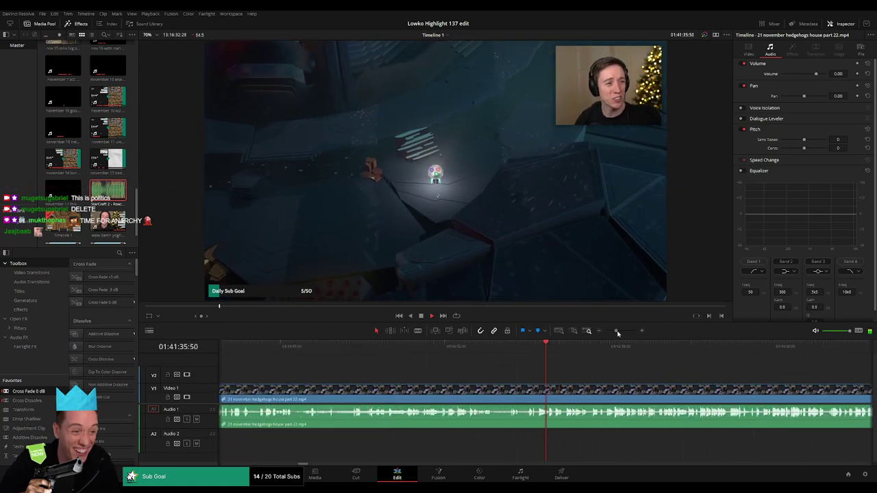
left_click_drag(545, 387, 430, 394)
scroll(430, 395, "right", 1)
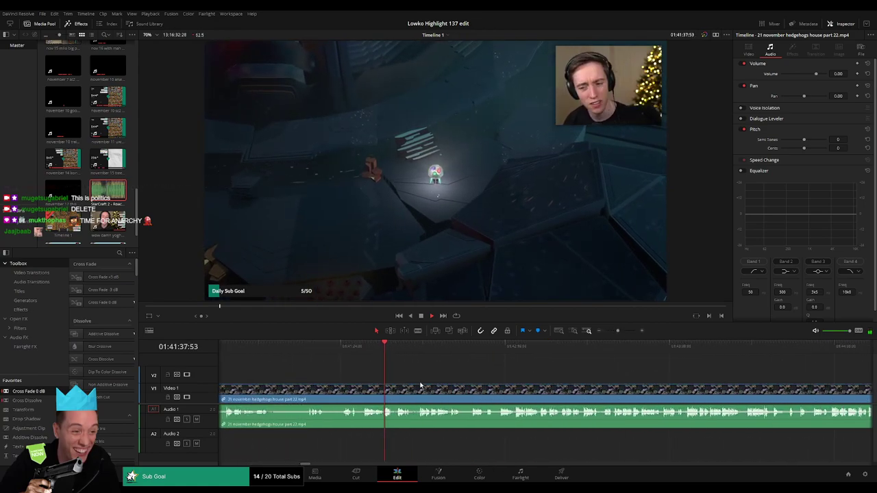
scroll(395, 376, "right", 1)
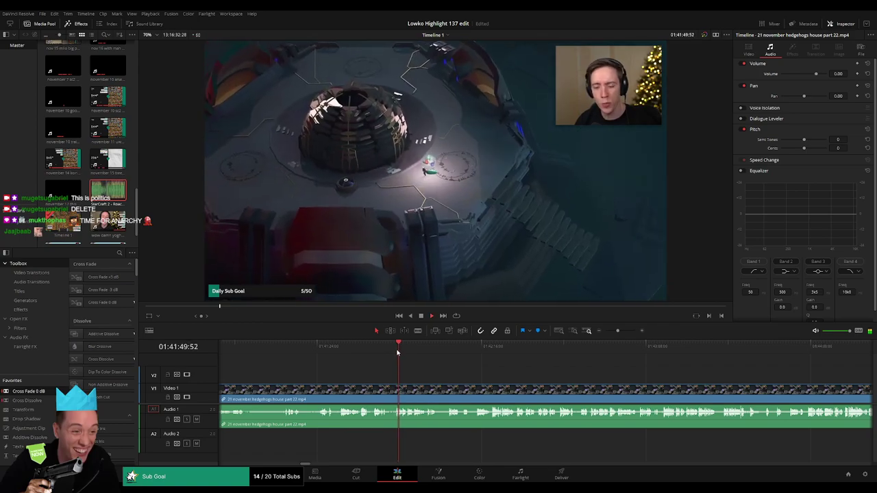
- Try splitting the hedgehogs house part 22 clip at about 01:41:48 as the new start point, and undo it
key("b")
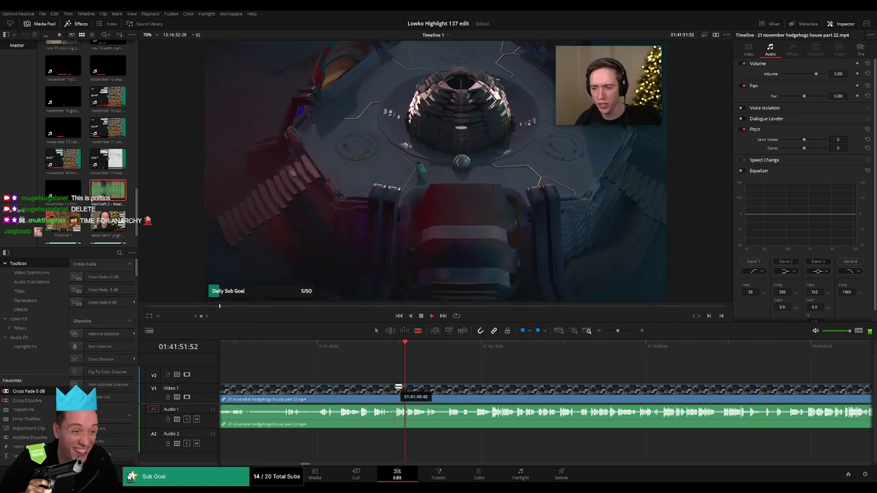
left_click(395, 389)
key("a")
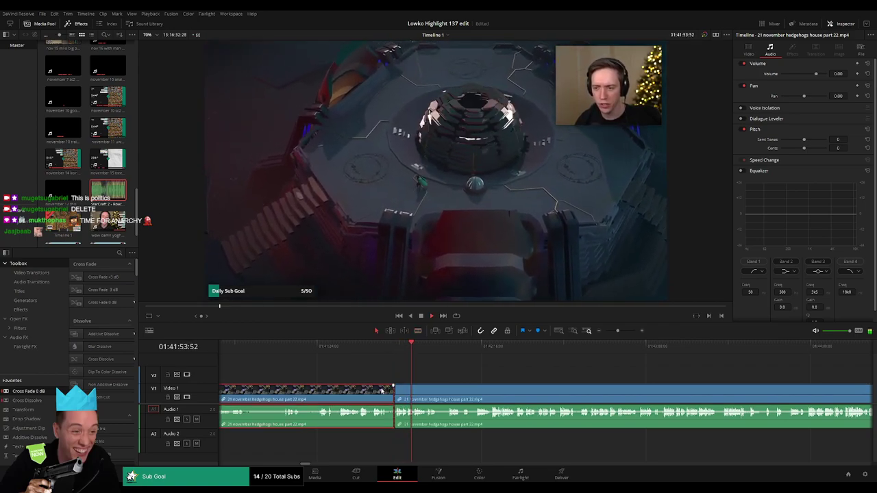
key("Delete")
left_click_drag(618, 331, 620, 332)
scroll(422, 377, "right", 3)
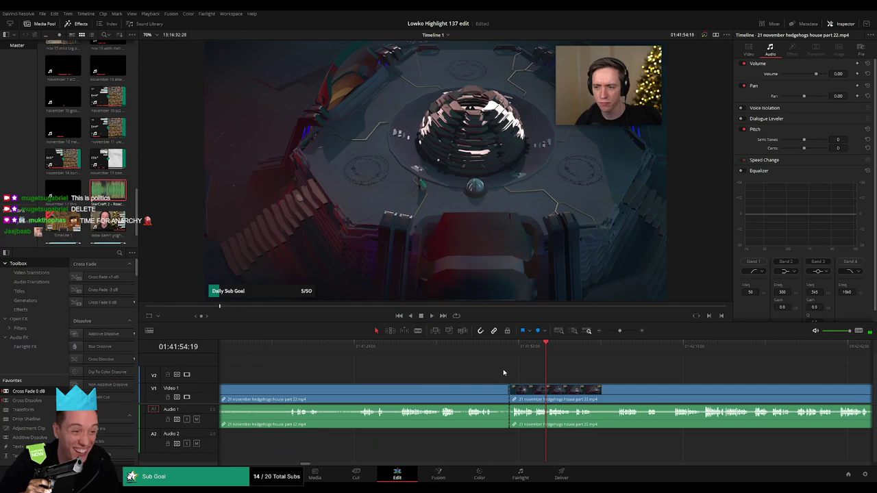
scroll(514, 370, "up", 3)
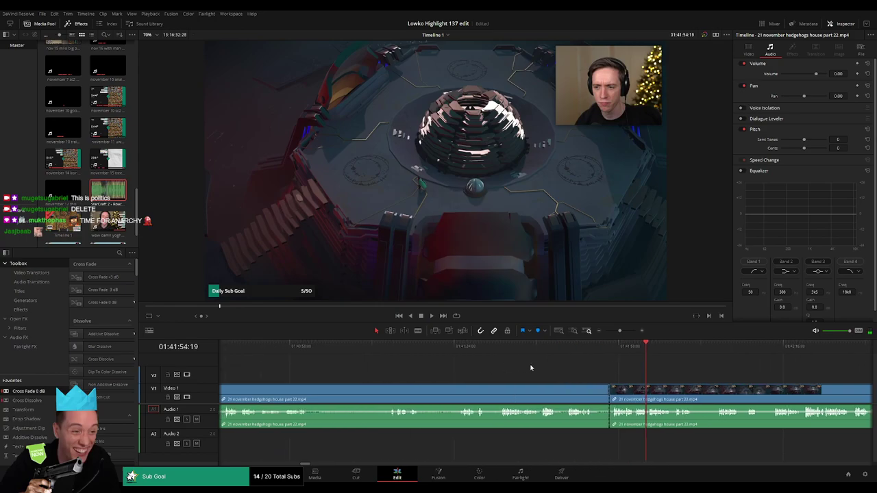
key("ctrl+z")
- Split the hedgehogs house part 22 clip at about 01:41:31, where the speech starts, and ripple-delete everything in the clip before it
left_click(499, 348)
key("space")
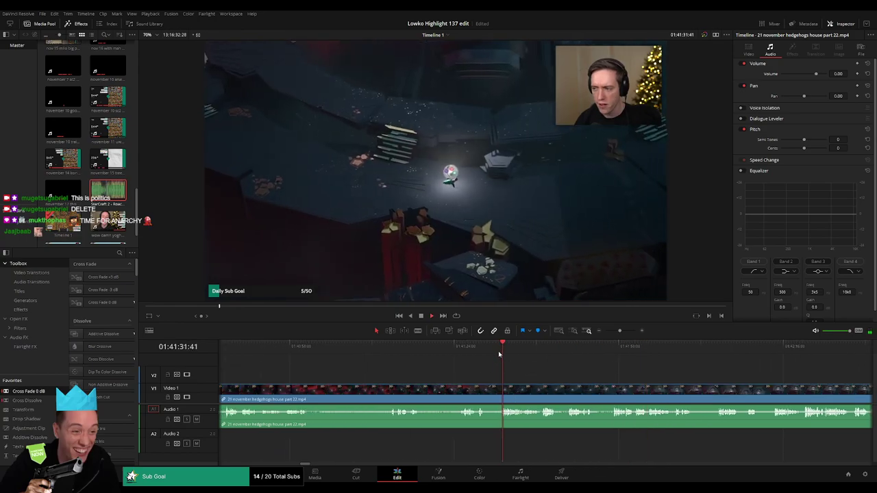
left_click(467, 352)
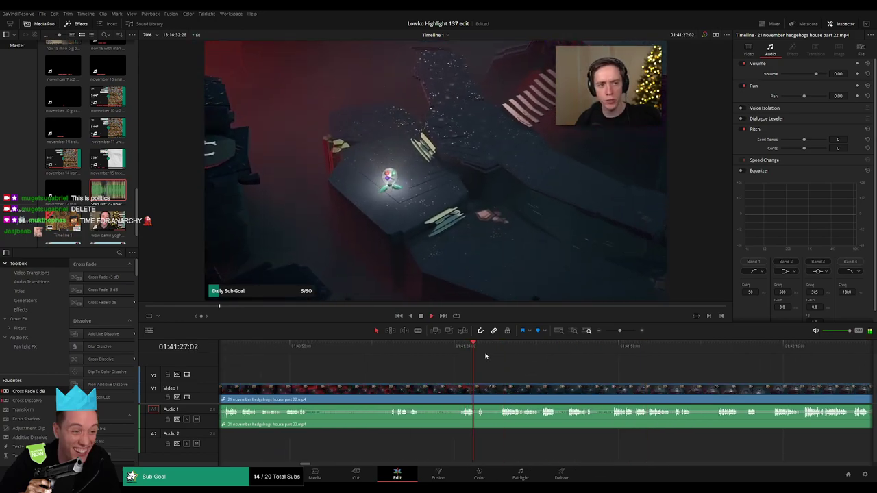
left_click_drag(487, 355, 503, 355)
key("b")
left_click(502, 391)
key("a")
left_click(477, 393)
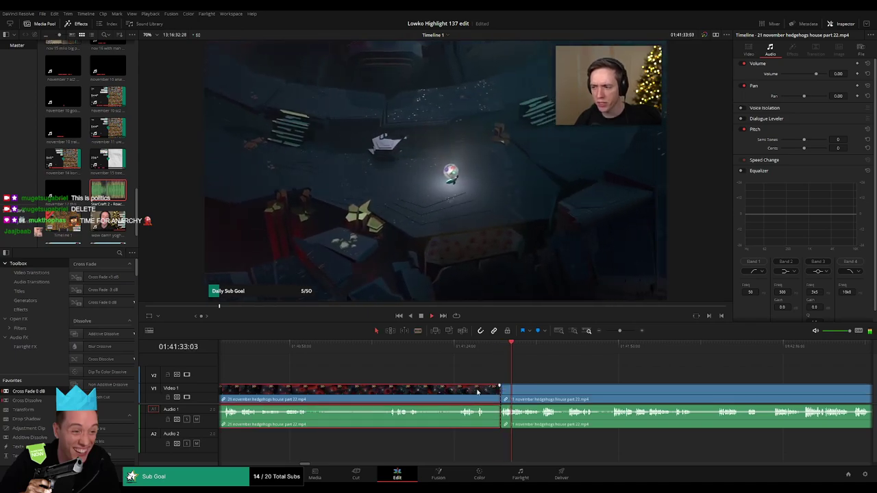
key("BackSpace")
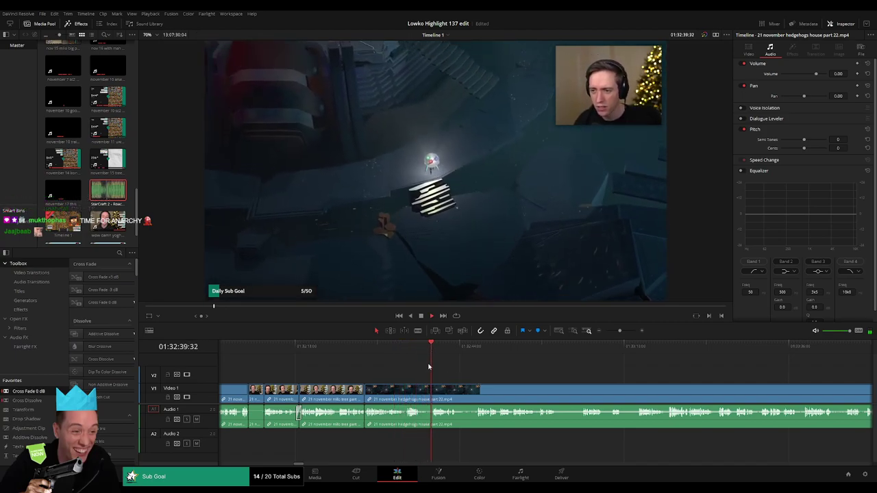
- Cut out the pause from about 01:32:37 to 01:32:39 in the hedgehogs house clip and cross fade the audio at the cut
key("b")
left_click(432, 388)
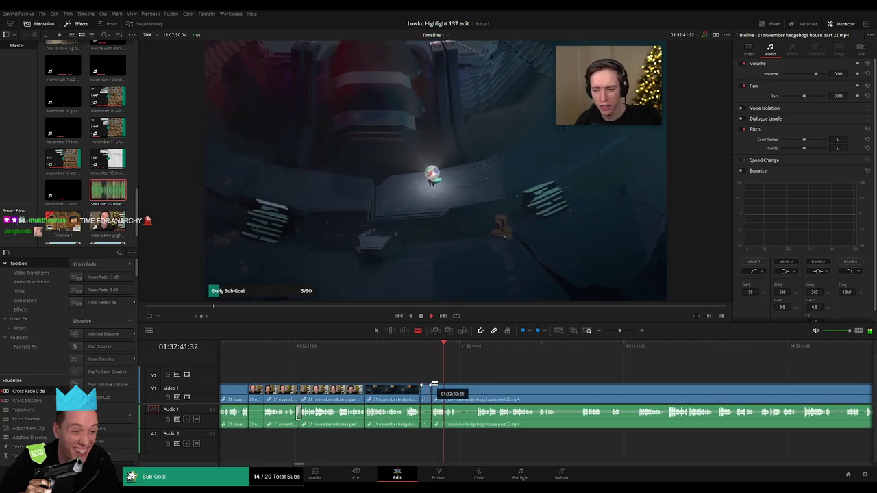
left_click(426, 392)
key("Delete")
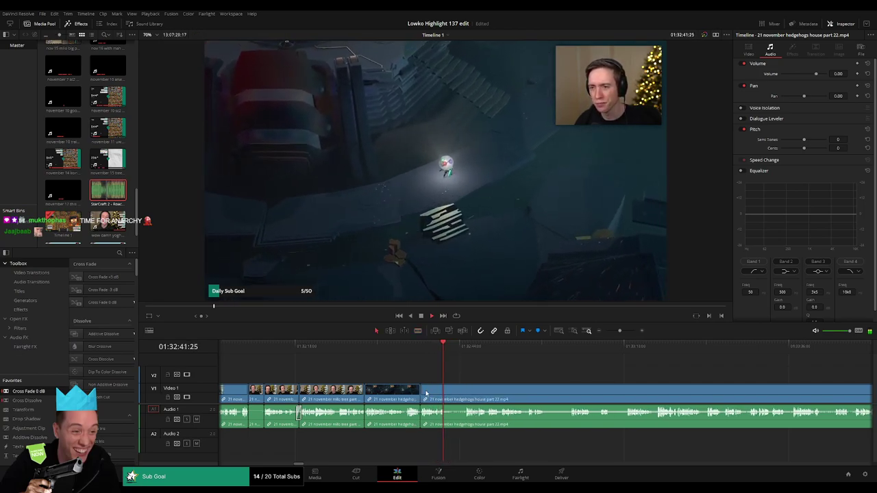
key("space")
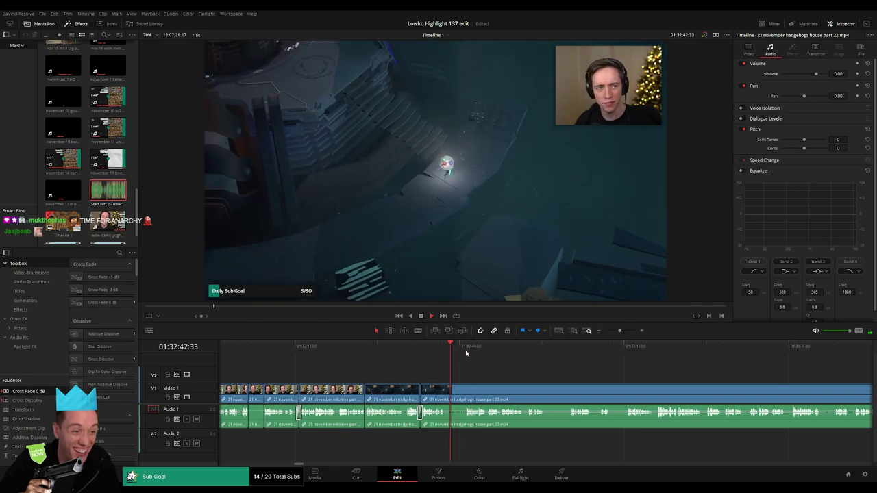
- Cut out the quiet stretch from about 01:32:42 to 01:32:45 in the hedgehogs house clip, closing the gap
left_click(466, 350)
key("b")
left_click(446, 392)
left_click(465, 394)
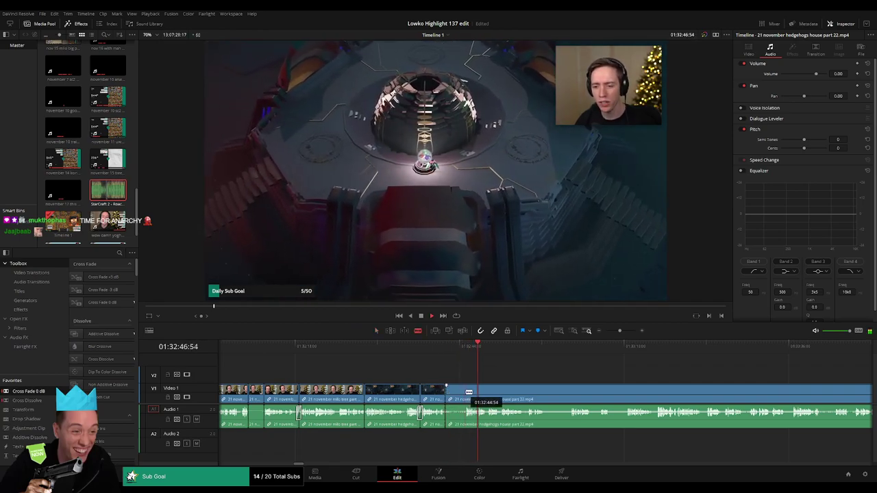
key("a")
left_click(458, 395)
key("Delete")
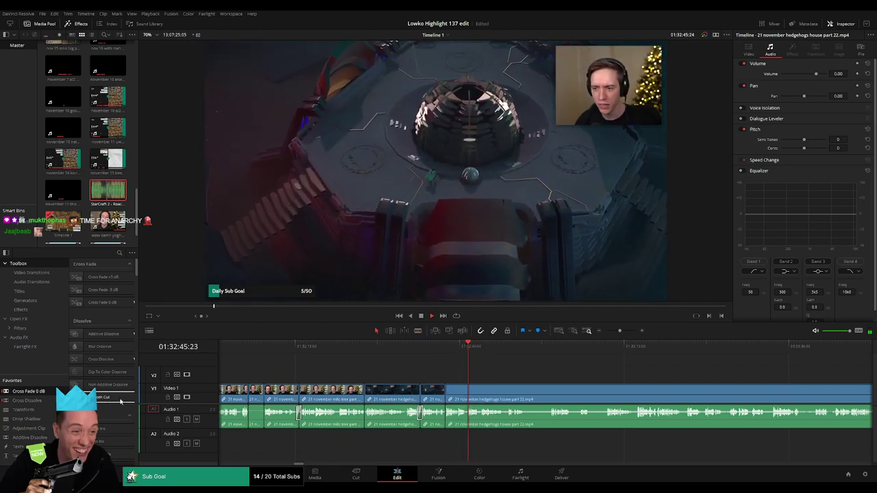
- Cut out the pause from about 01:32:54 to 01:32:58 in the hedgehogs house clip, closing the gap
left_click_drag(509, 389, 357, 377)
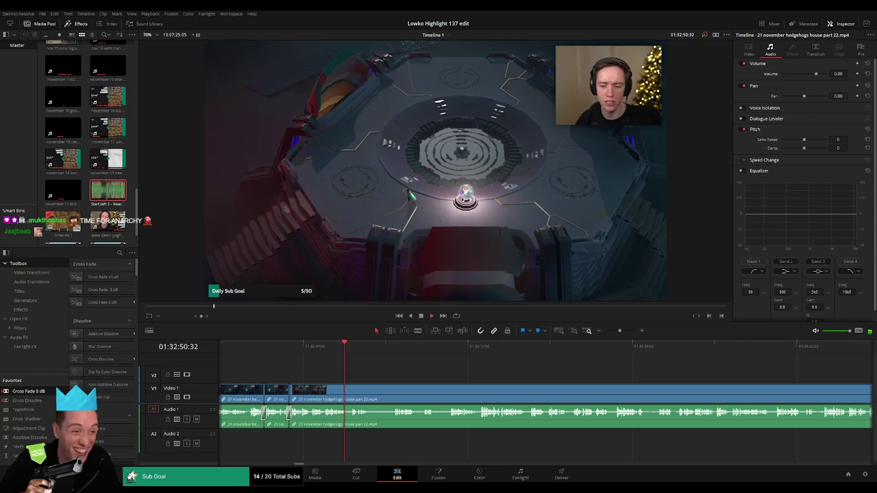
scroll(364, 375, "right", 1)
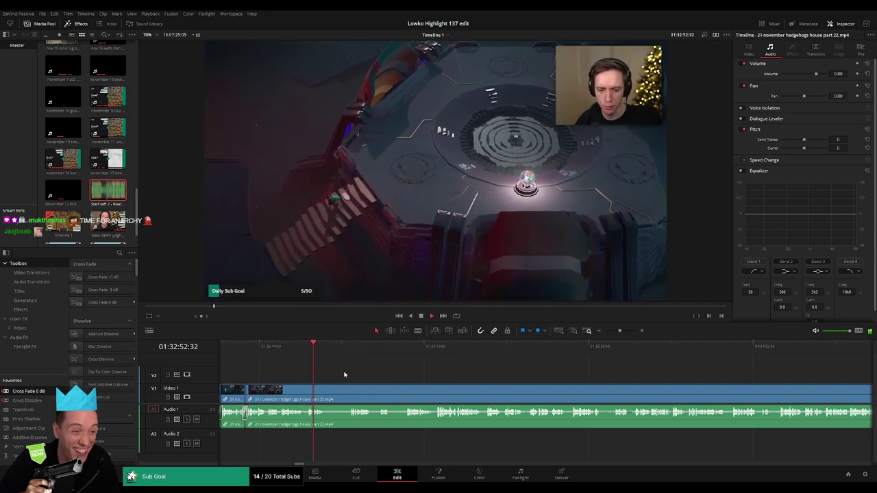
scroll(343, 375, "right", 1)
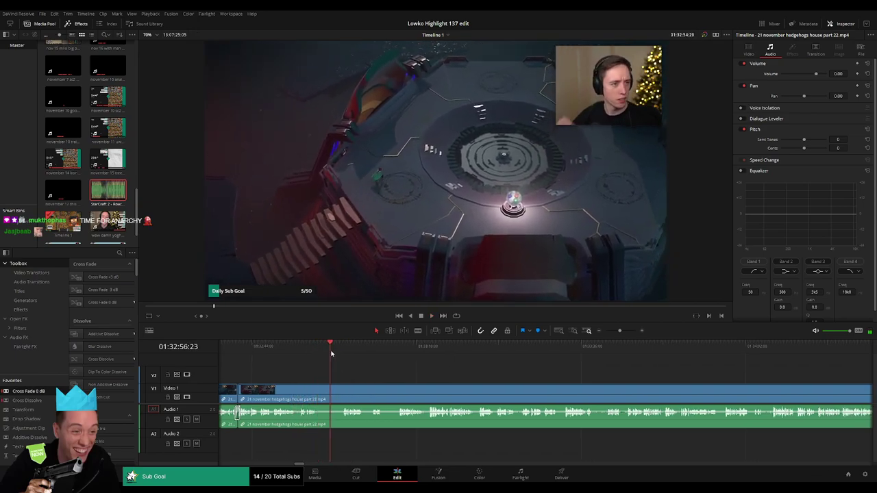
left_click_drag(331, 353, 344, 354)
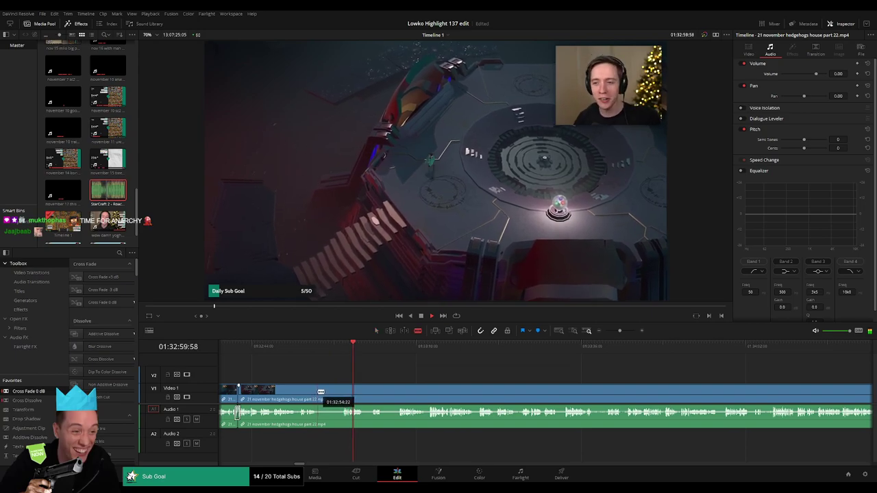
left_click(320, 392)
left_click(373, 351)
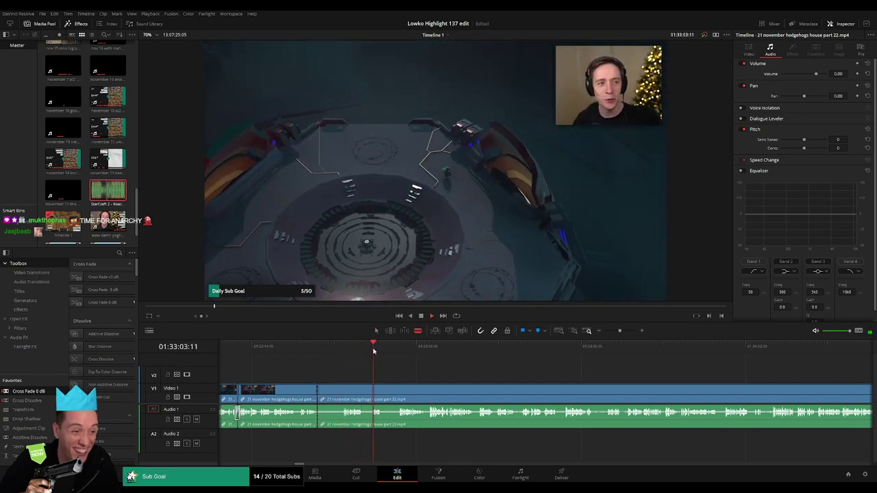
left_click(342, 388)
key("a")
left_click(334, 395)
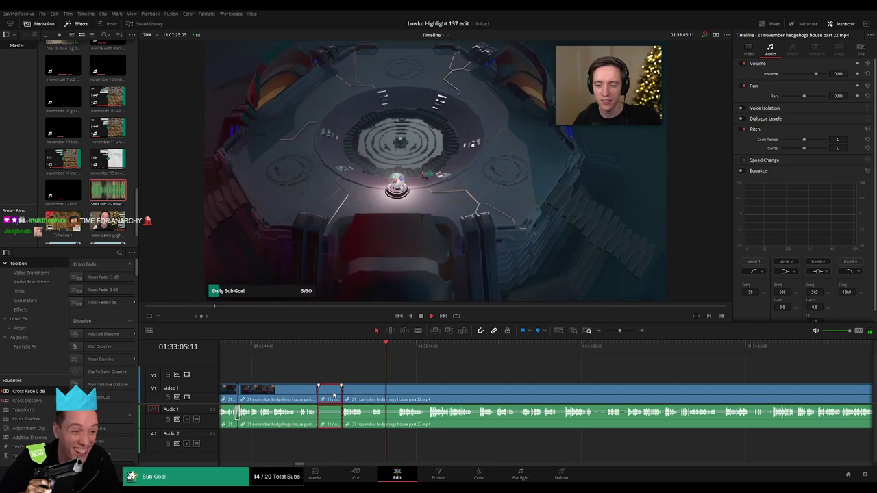
key("Delete")
- Cut out the short pauses from about 01:32:58 to 01:32:59 and 01:32:59 to 01:33:02 in the hedgehogs house clip, closing the gaps
left_click(372, 351)
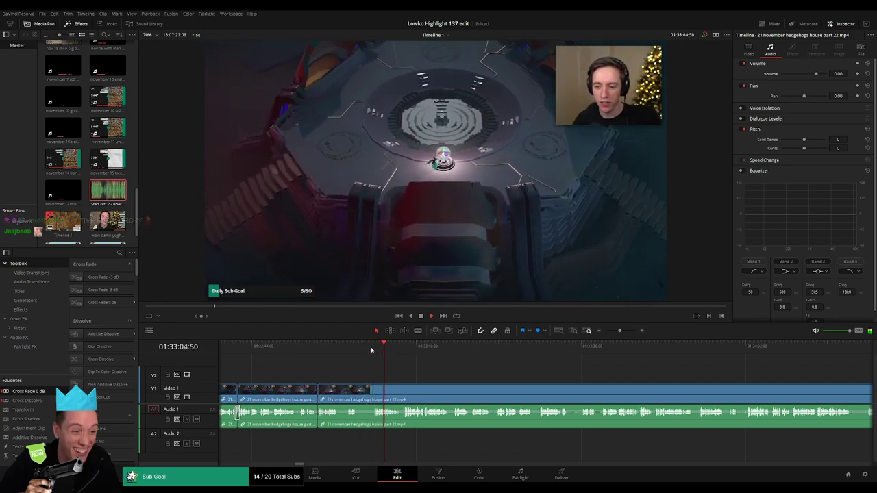
key("b")
left_click(347, 387)
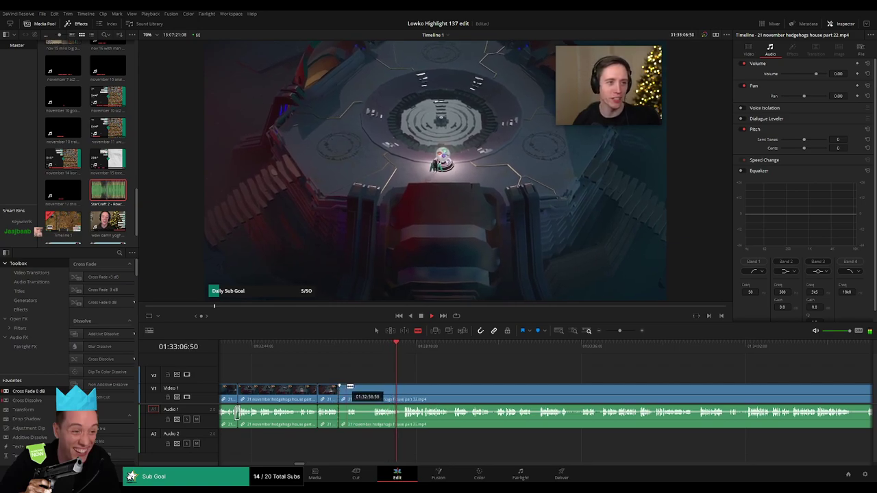
key("a")
left_click(344, 394)
left_click_drag(343, 395, 364, 392)
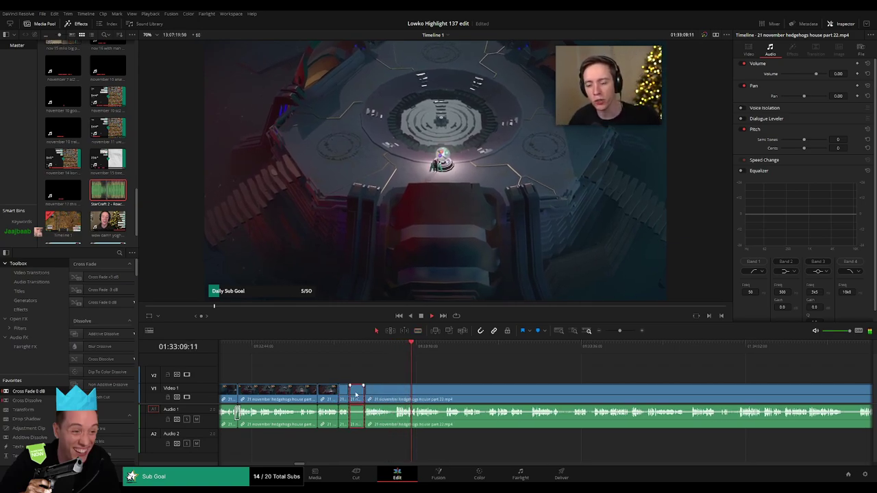
key("Delete")
- Add a Cross Fade 0 dB to the audio at each of the three new cuts between about 01:32:54 and 01:33:00
left_click_drag(311, 400, 319, 413)
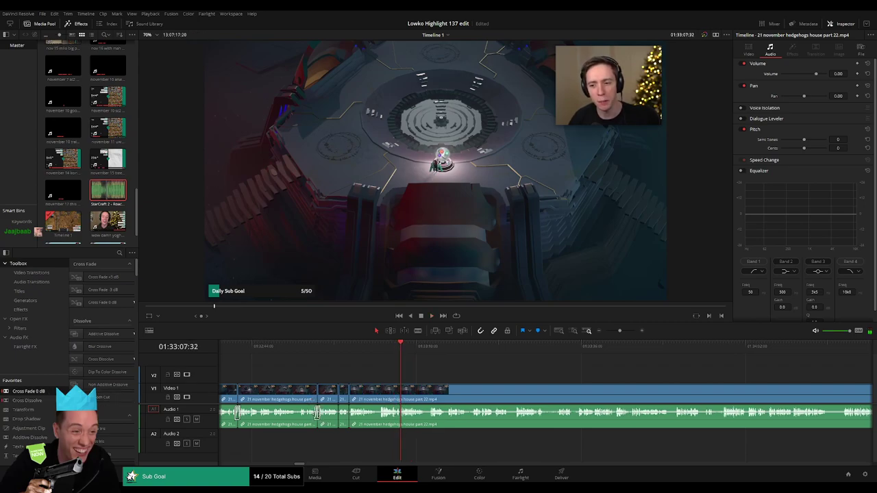
left_click_drag(44, 392, 360, 414)
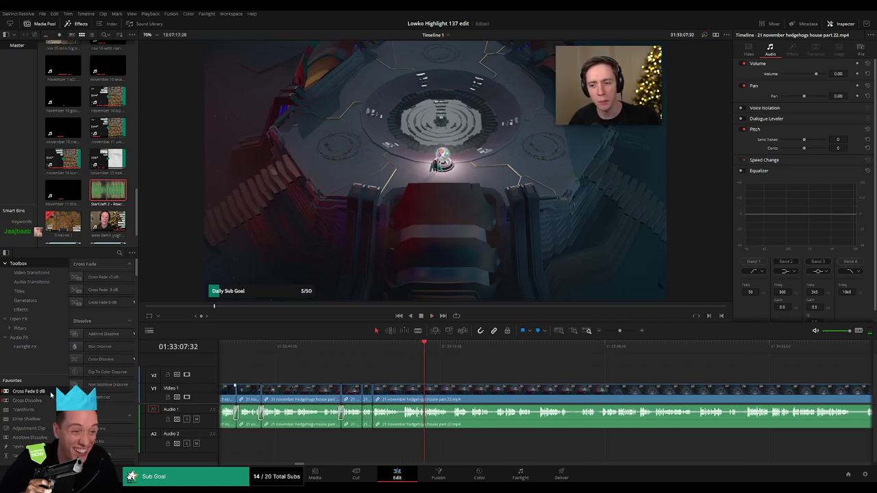
scroll(373, 424, "left", 1)
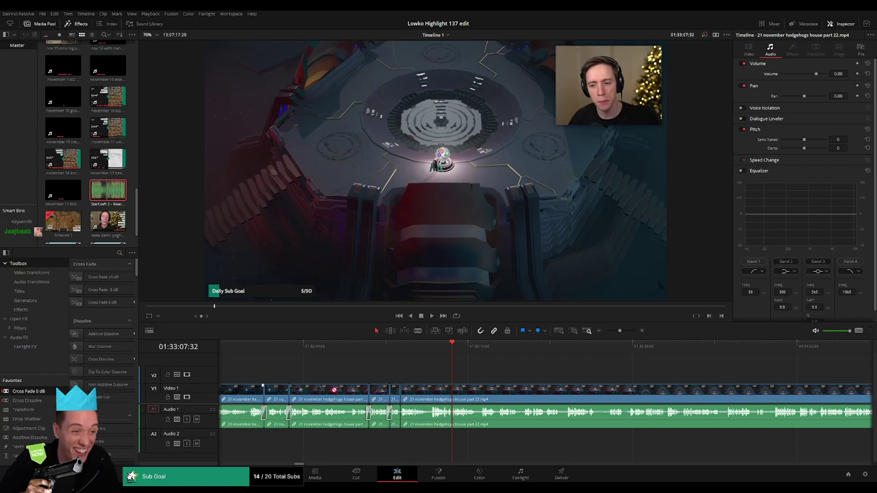
scroll(430, 422, "left", 1)
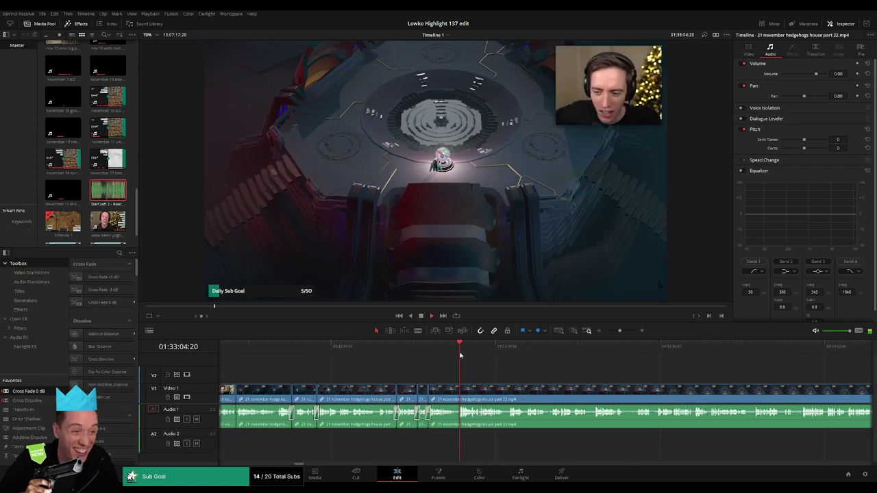
- Cut out the section from about 01:33:03.5 to 01:33:04.7 in the hedgehogs house clip, closing the gap
scroll(501, 387, "right", 6)
key("b")
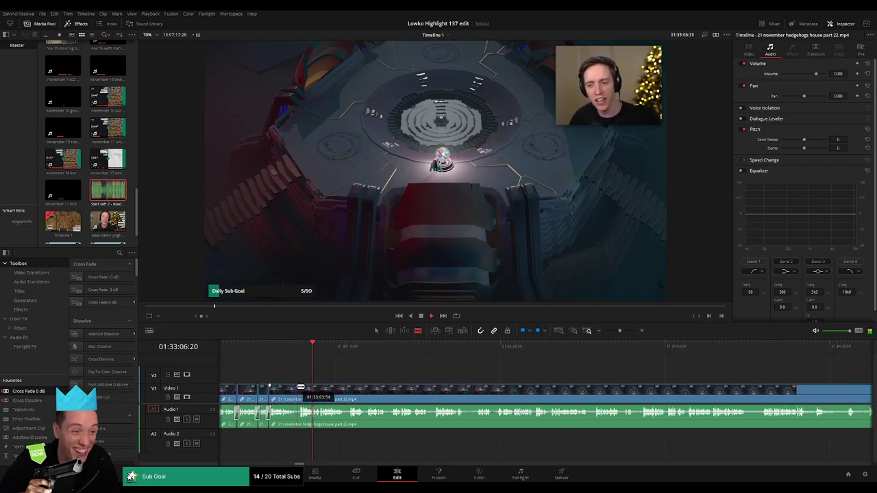
left_click(626, 331)
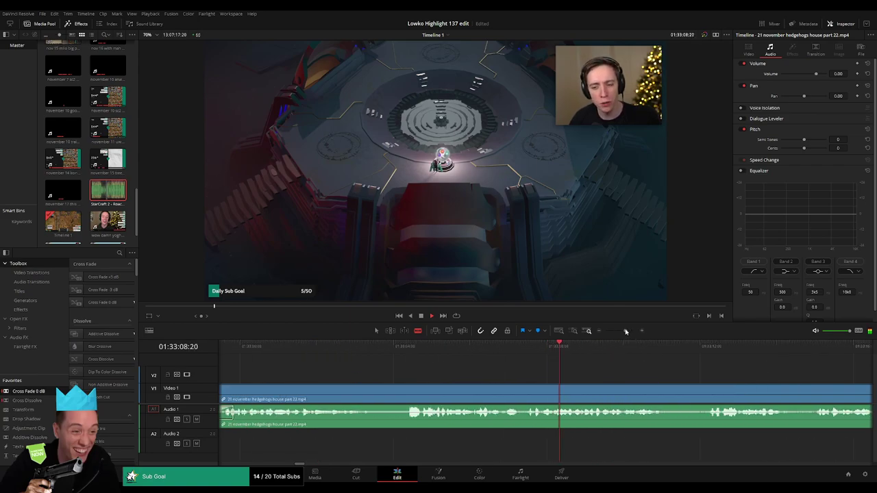
left_click(378, 385)
left_click(421, 386)
key("a")
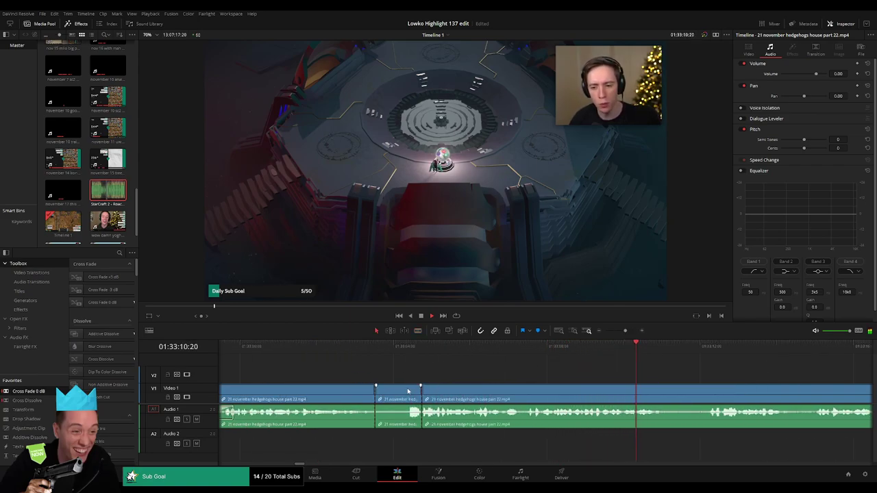
left_click(408, 391)
key("BackSpace")
- Cut out the pause from about 01:33:29 to 01:33:31 in the hedgehogs house clip and cross fade the audio at the cut
left_click_drag(625, 332, 617, 333)
left_click_drag(599, 385, 437, 374)
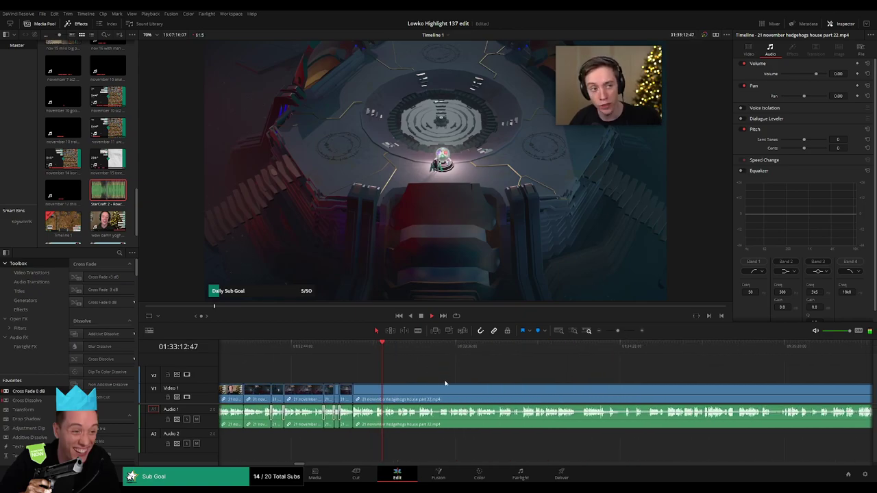
left_click_drag(617, 332, 622, 332)
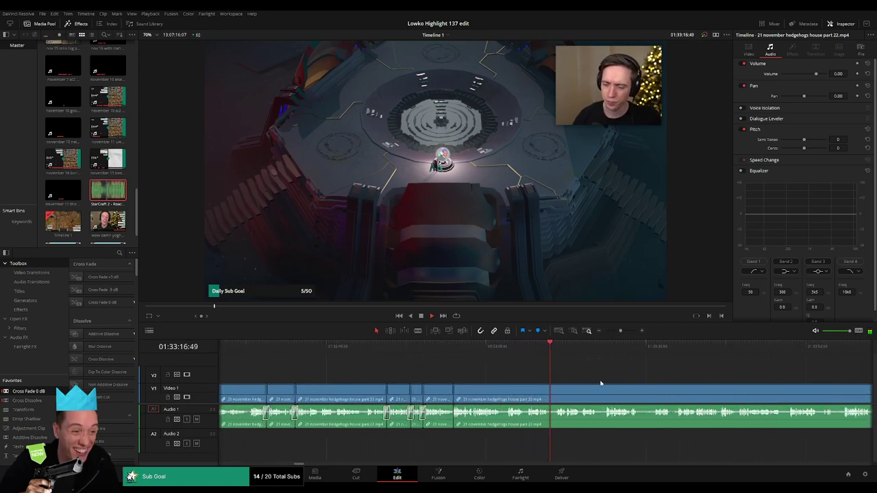
left_click_drag(601, 384, 440, 374)
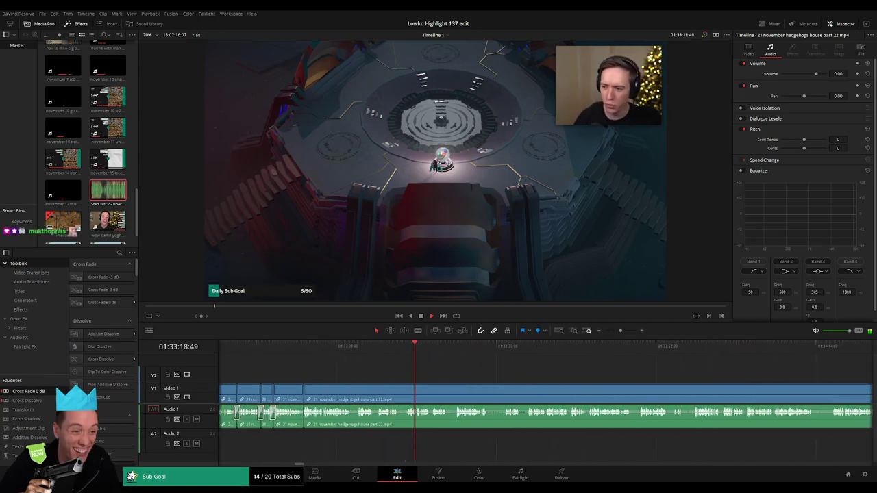
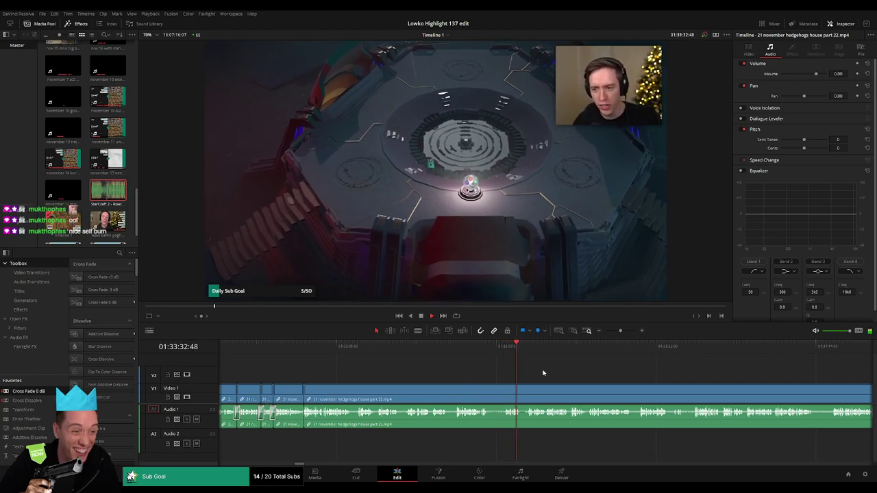
scroll(544, 372, "right", 2)
key("b")
left_click(411, 387)
left_click(426, 387)
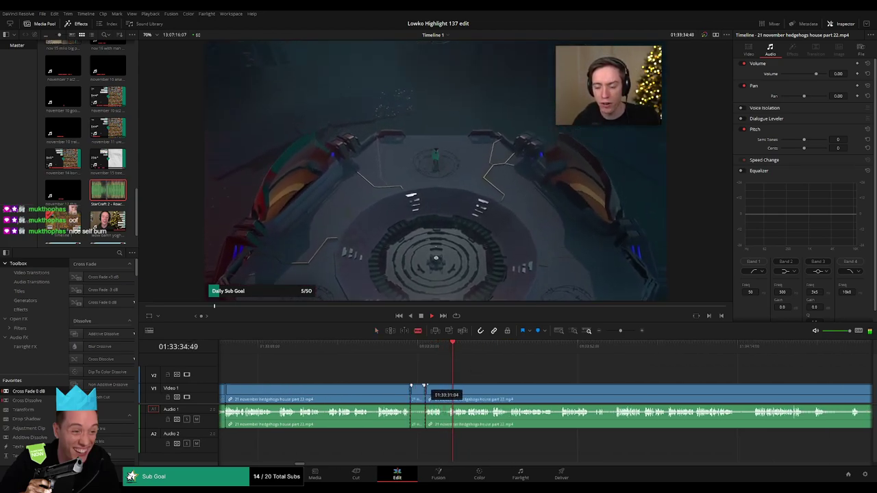
key("a")
left_click(419, 392)
key("Delete")
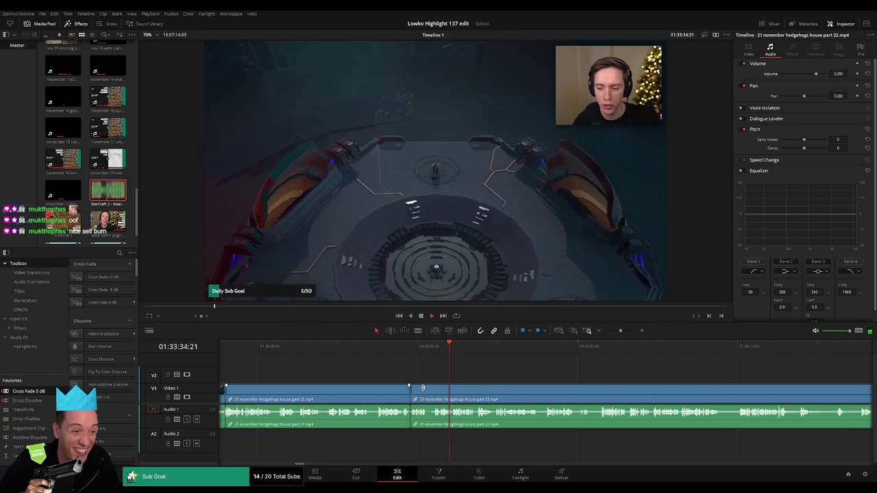
left_click_drag(396, 423, 409, 417)
- Cut out the short pause from about 01:33:23 to 01:33:24 in the hedgehogs house clip and cross fade the audio there
left_click(376, 347)
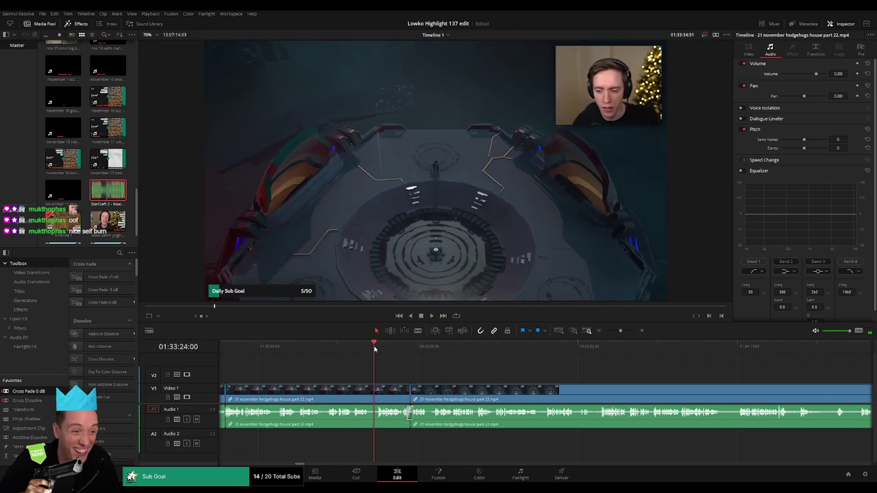
key("space")
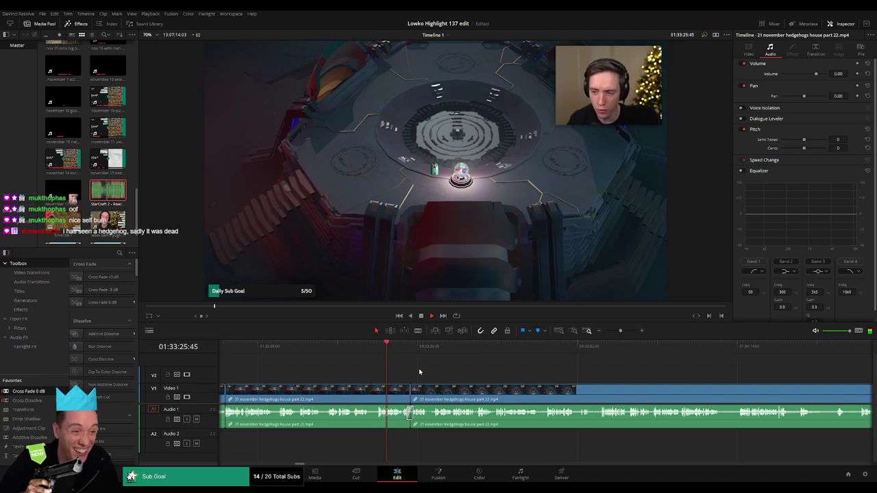
key("b")
left_click(370, 391)
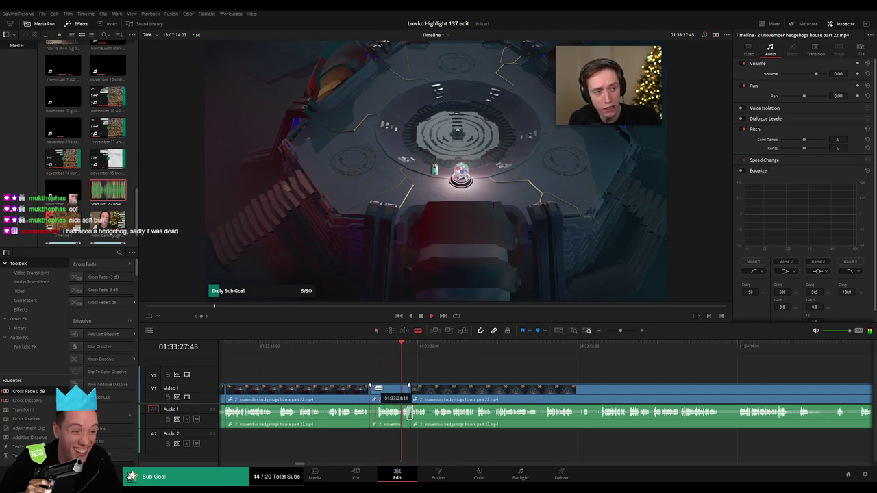
key("a")
left_click(373, 394)
left_click(372, 395)
key("BackSpace")
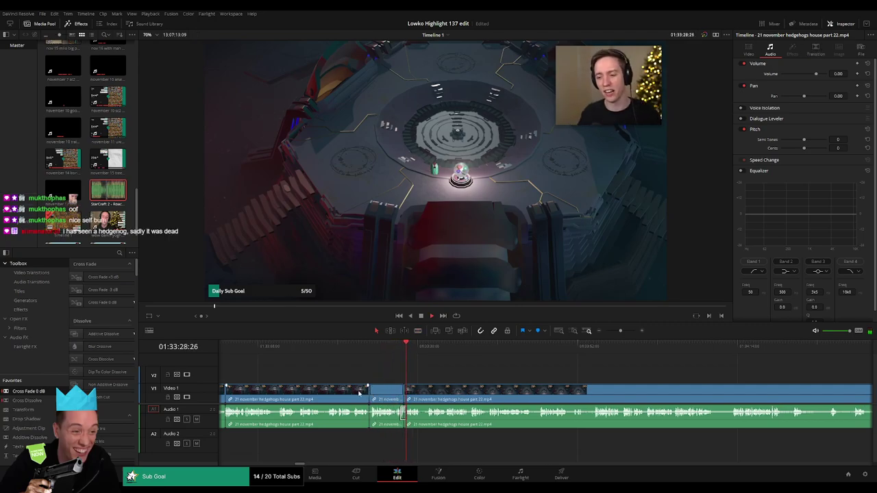
left_click_drag(28, 391, 374, 423)
key("space")
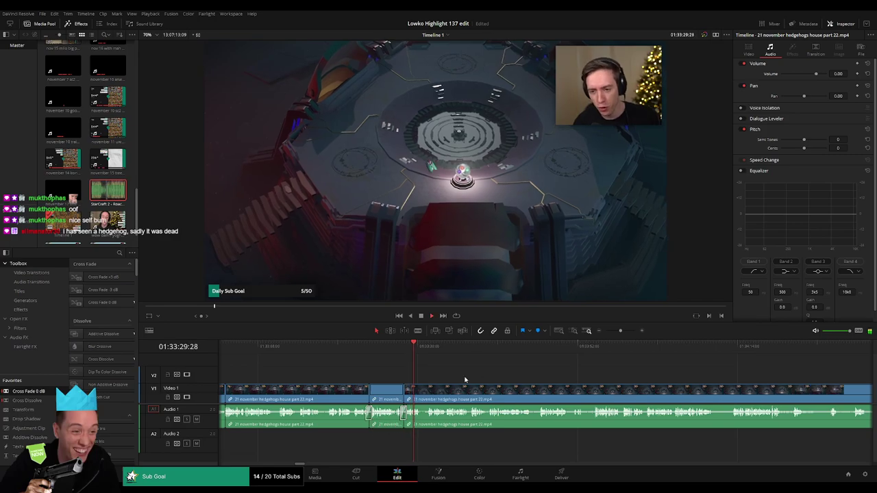
- Cut out the pause from about 01:33:30 to 01:33:31, just before the speech resumes, and cross fade the audio at the cut
left_click_drag(621, 332, 622, 332)
scroll(550, 389, "right", 2)
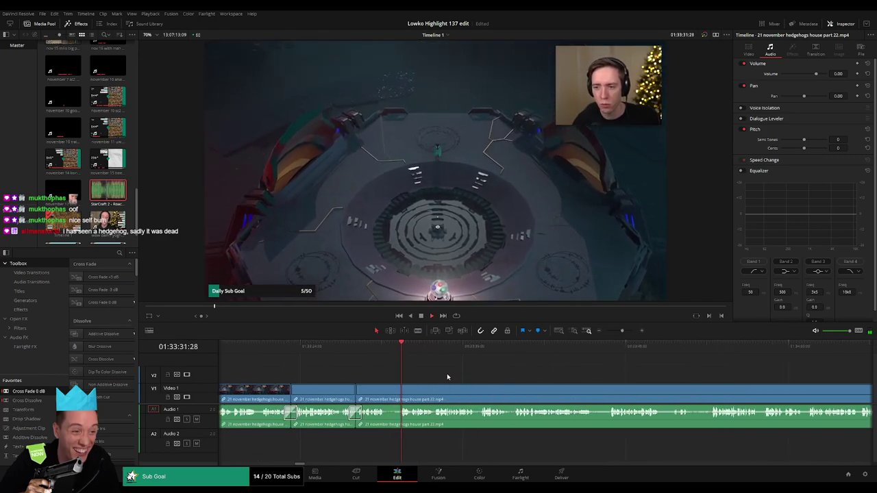
key("b")
left_click(390, 390)
key("a")
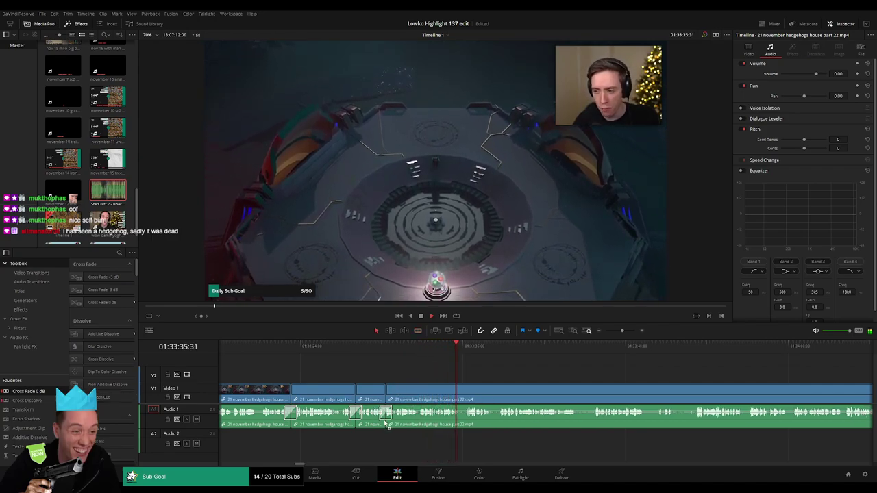
left_click_drag(386, 424, 386, 422)
- Cut out the section from about 01:33:49 to 01:33:50 in the hedgehogs house clip and cross fade the audio at the cut
left_click_drag(519, 385, 375, 370)
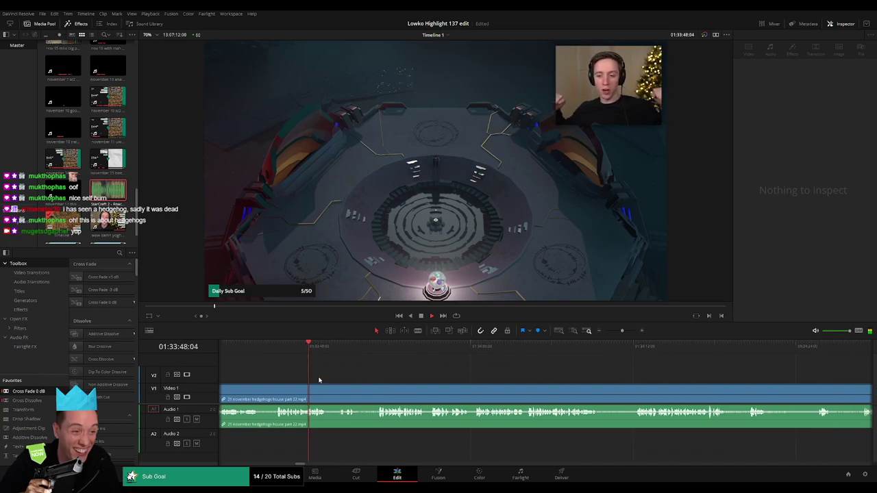
key("ctrl+b")
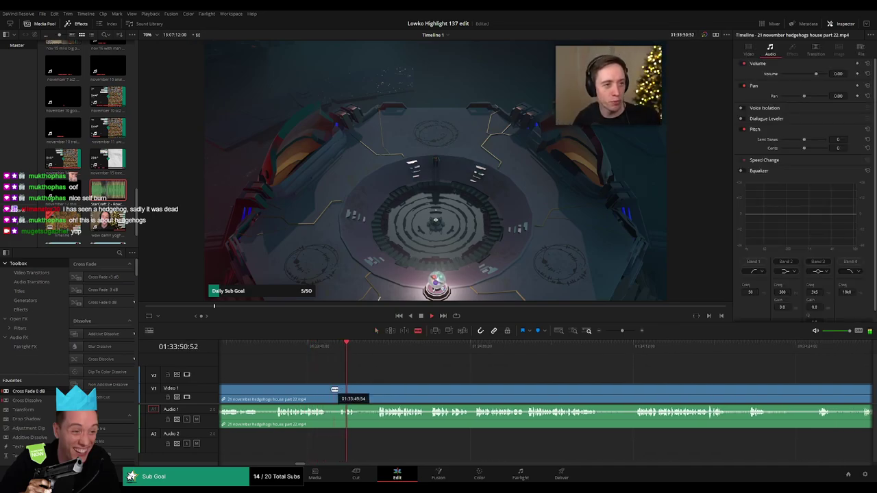
left_click(340, 389)
key("a")
left_click(334, 392)
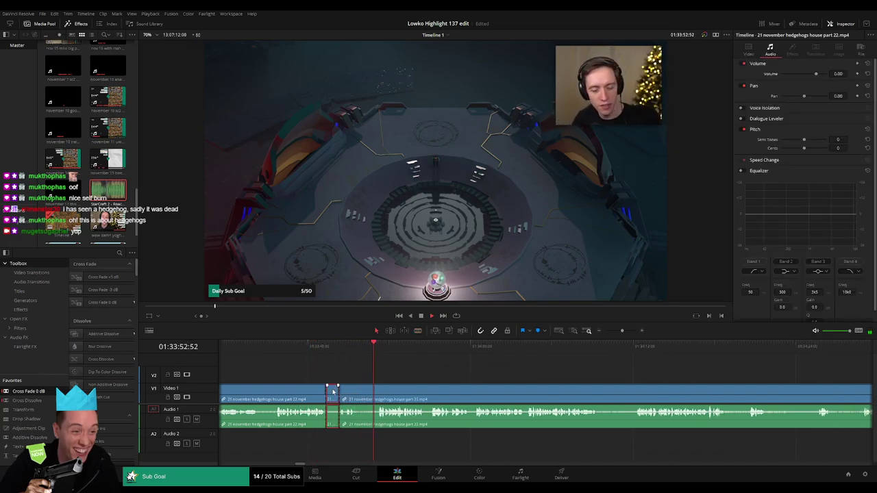
key("Delete")
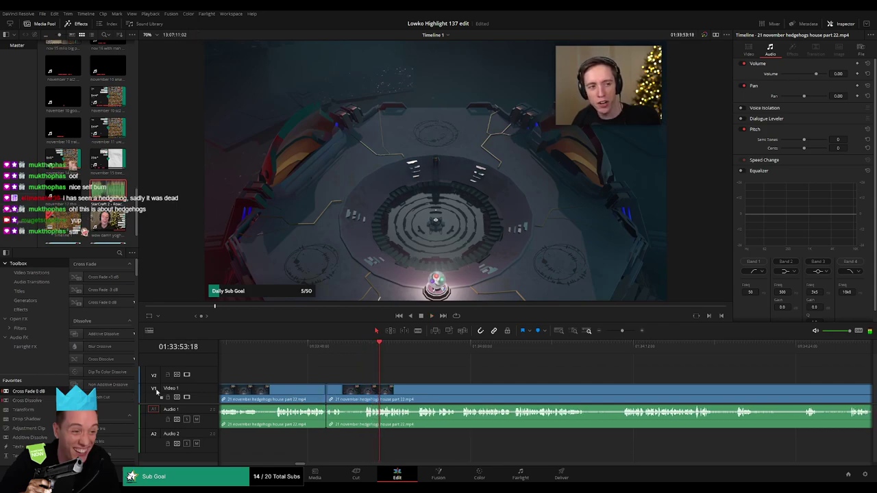
left_click_drag(329, 419, 329, 419)
- Cut out the quiet stretch from about 01:33:51 to 01:33:52 in the hedgehogs house clip, closing the gap
key("b")
left_click(346, 390)
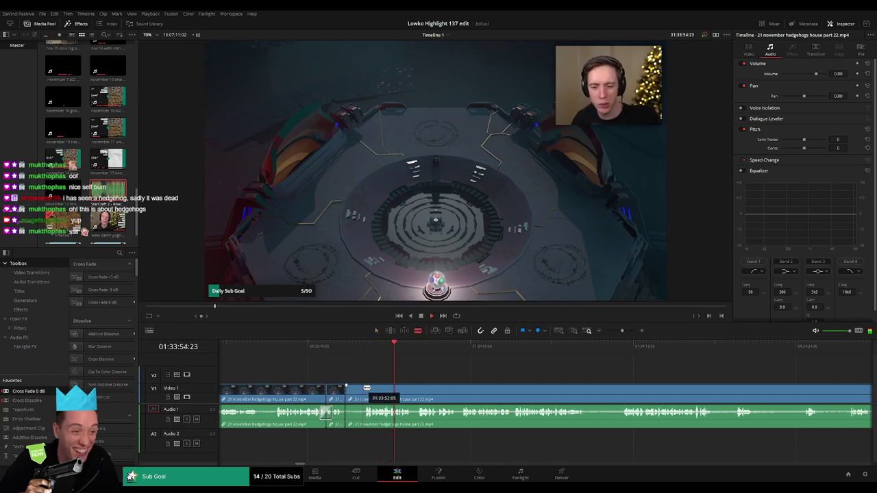
left_click(365, 389)
left_click(358, 394)
key("Delete")
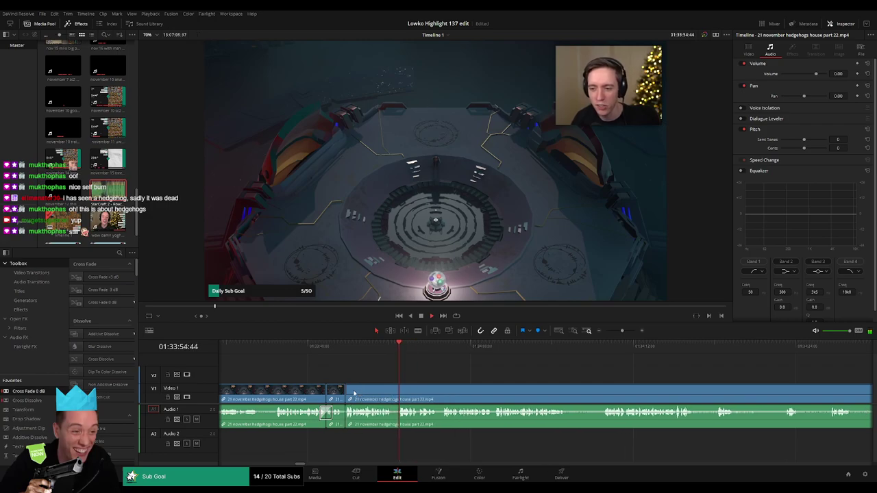
- Cut out the section from about 01:34:07 to 01:34:09 in the hedgehogs house clip, close the gap and cross fade the audio at the cut
scroll(352, 392, "right", 6)
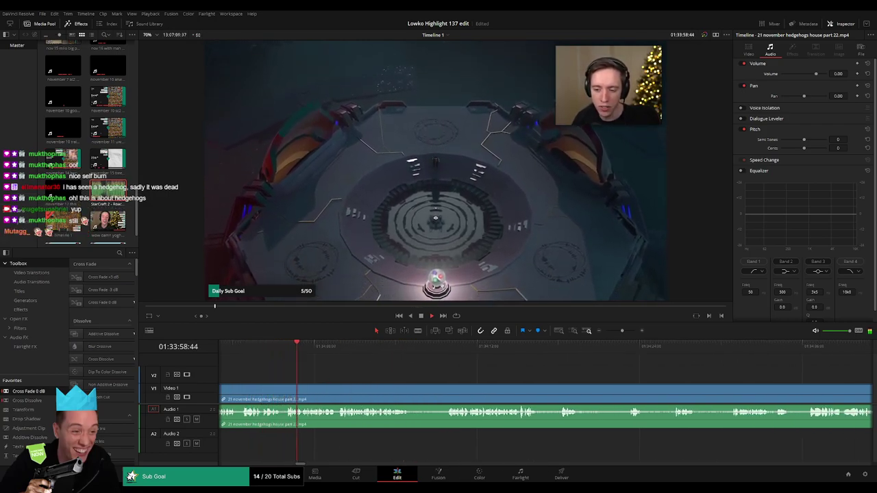
scroll(348, 384, "right", 2)
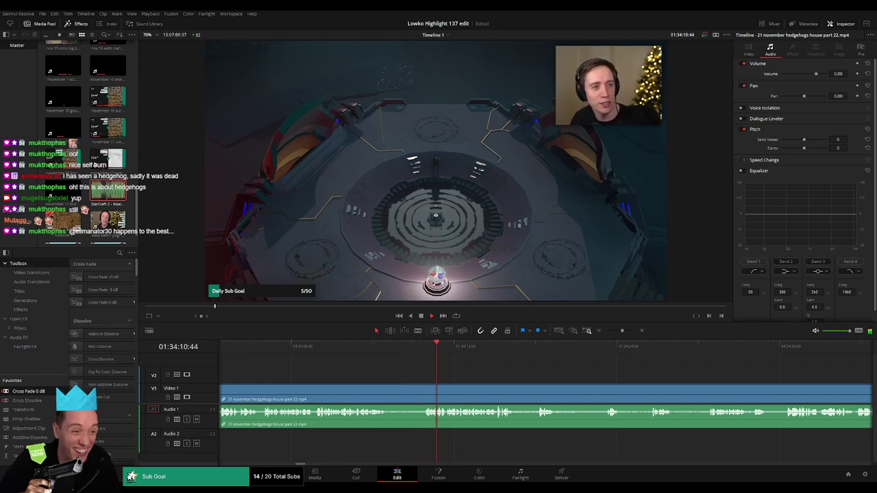
key("b")
left_click(362, 394)
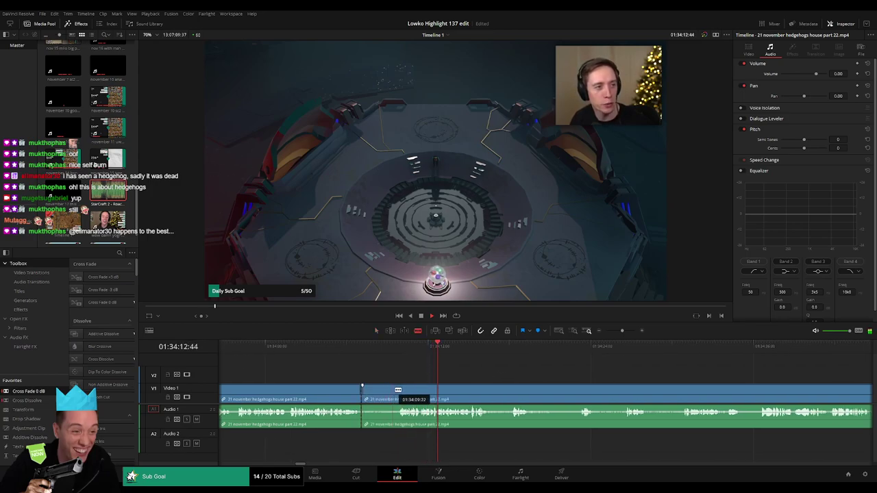
left_click(396, 394)
key("a")
left_click(388, 393)
key("BackSpace")
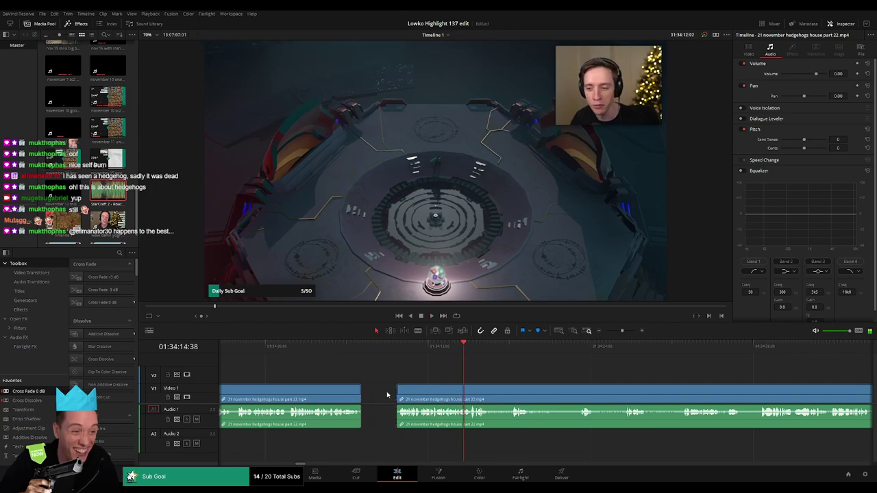
left_click(388, 394)
key("BackSpace")
key("space")
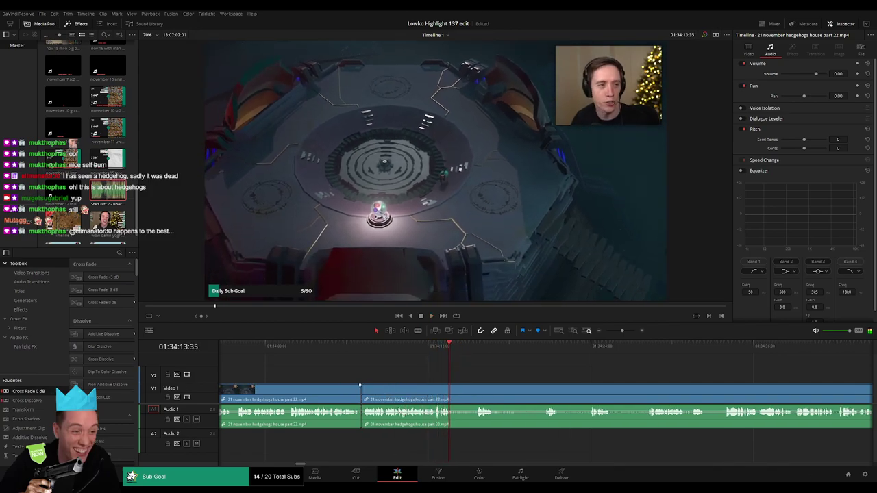
left_click(318, 353)
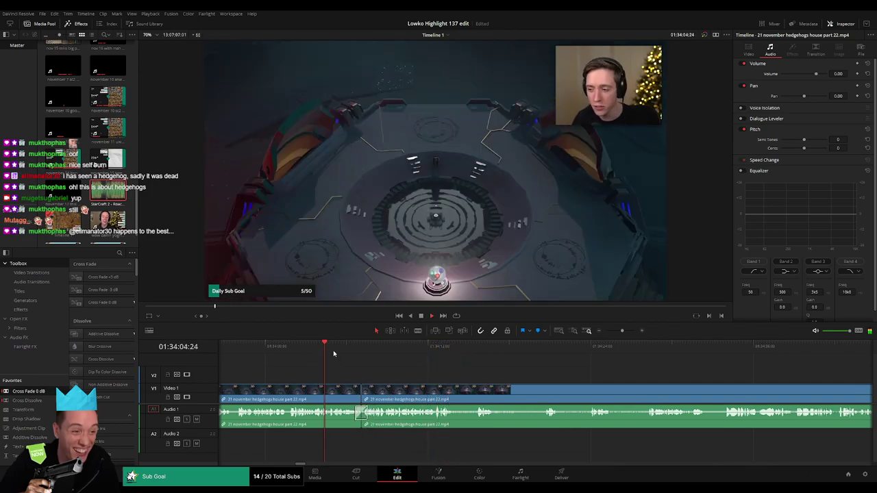
- Cut out the pause from about 01:34:14 to 01:34:15 in the hedgehogs house clip and cross fade the audio at the cut
scroll(339, 376, "right", 3)
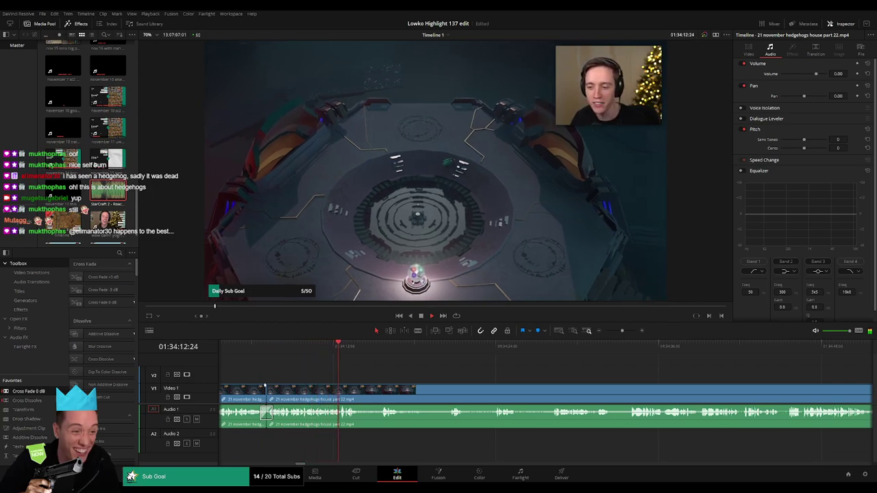
scroll(302, 355, "right", 2)
left_click(318, 352)
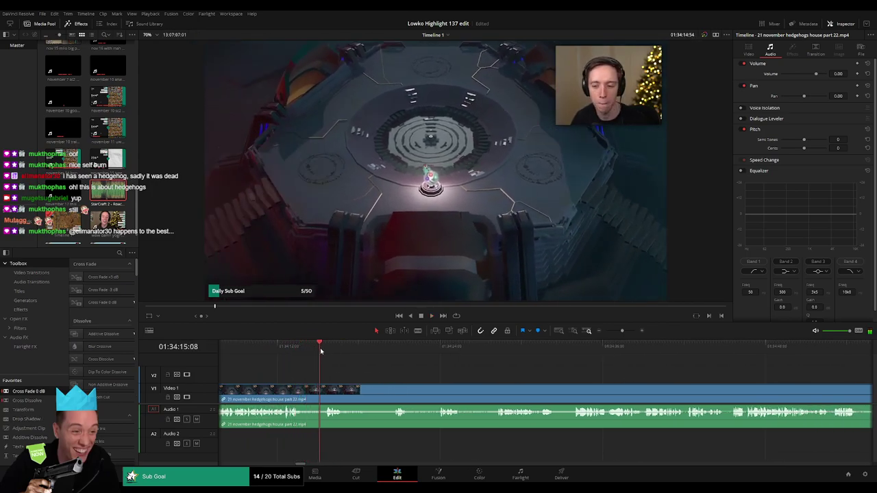
key("b")
left_click(303, 389)
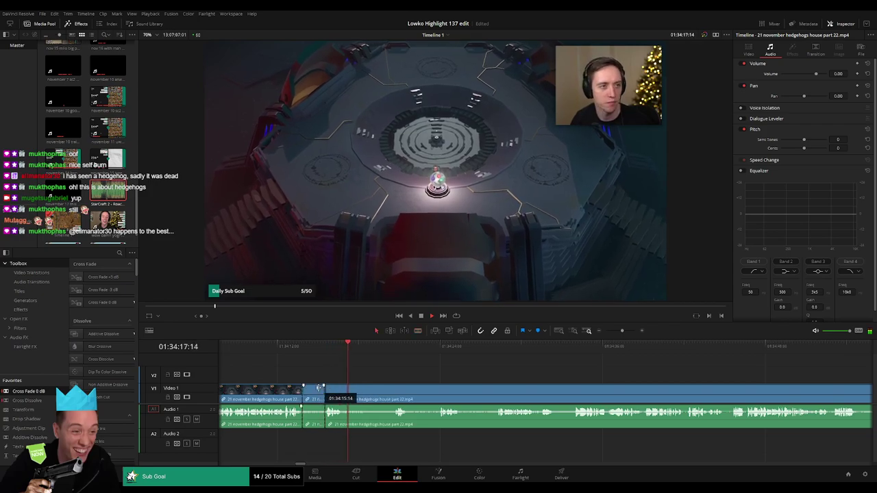
left_click(354, 393)
key("a")
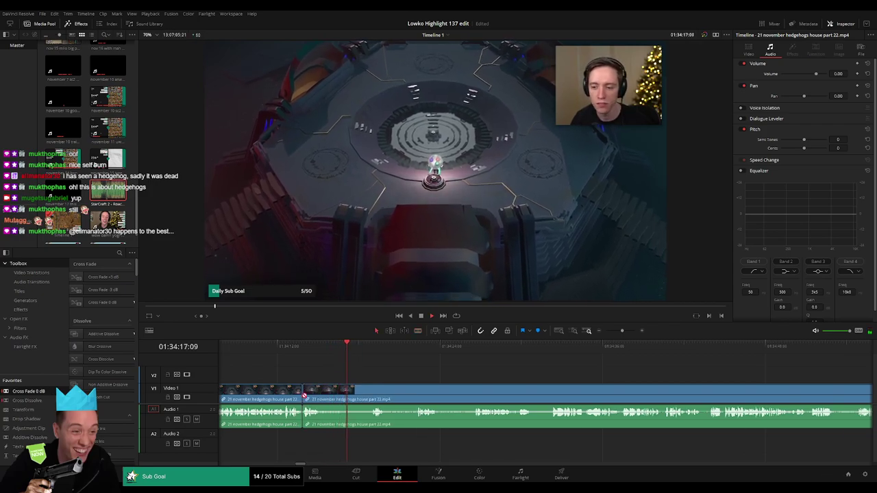
left_click(302, 411)
key("shift+t")
- Cut out the stretches from about 01:34:15 to 01:34:19 and 01:34:20 to 01:34:22, keeping the short spoken piece between them
key("b")
left_click(322, 393)
key("b")
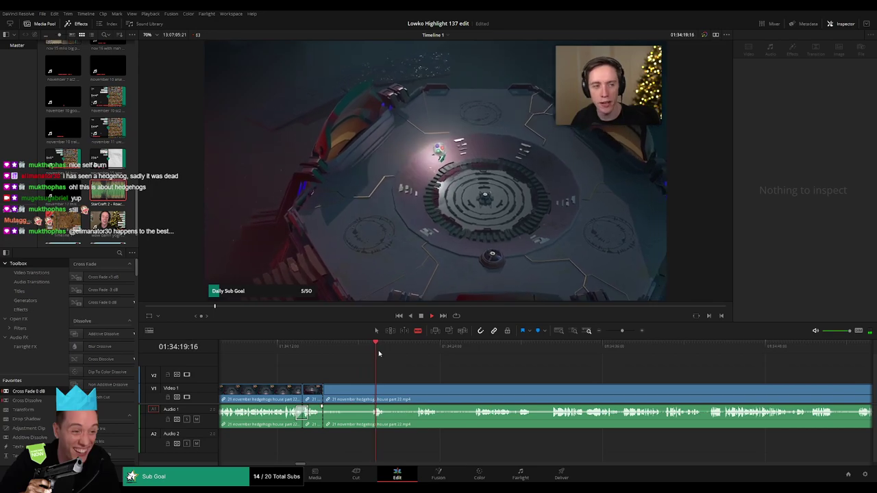
left_click(372, 393)
left_click(386, 389)
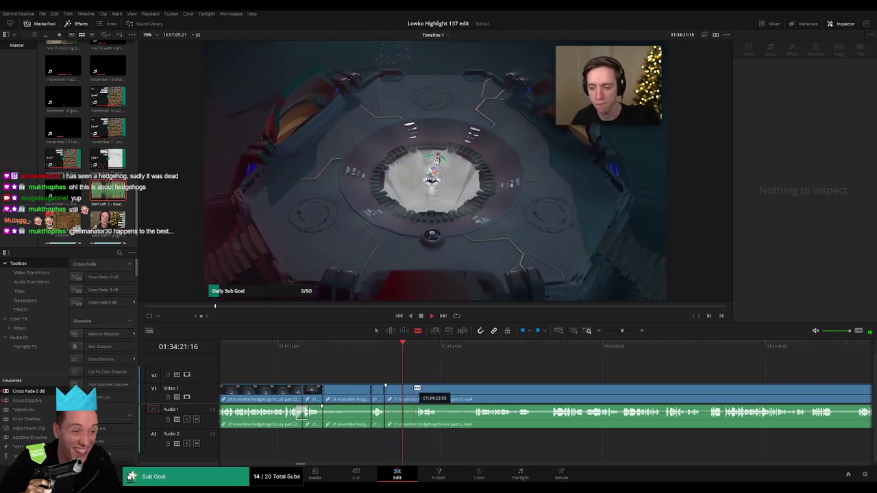
left_click(416, 389)
key("a")
left_click(404, 393)
key("Delete")
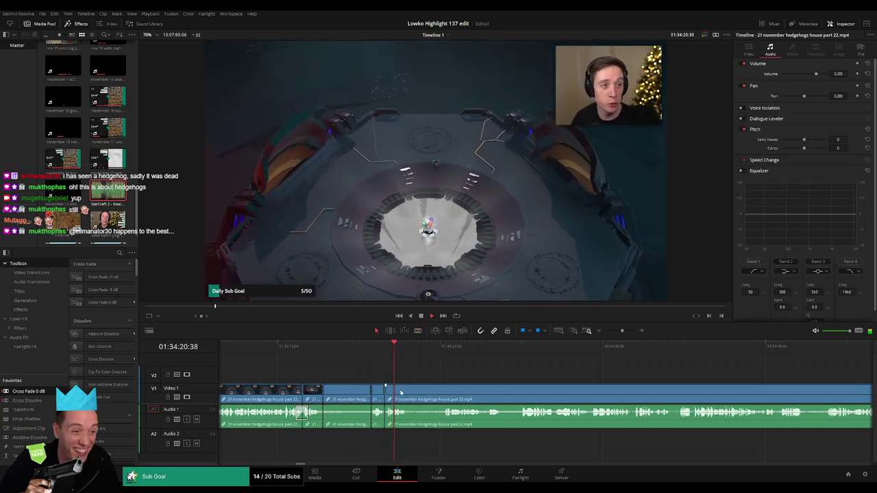
left_click(357, 394)
key("Delete")
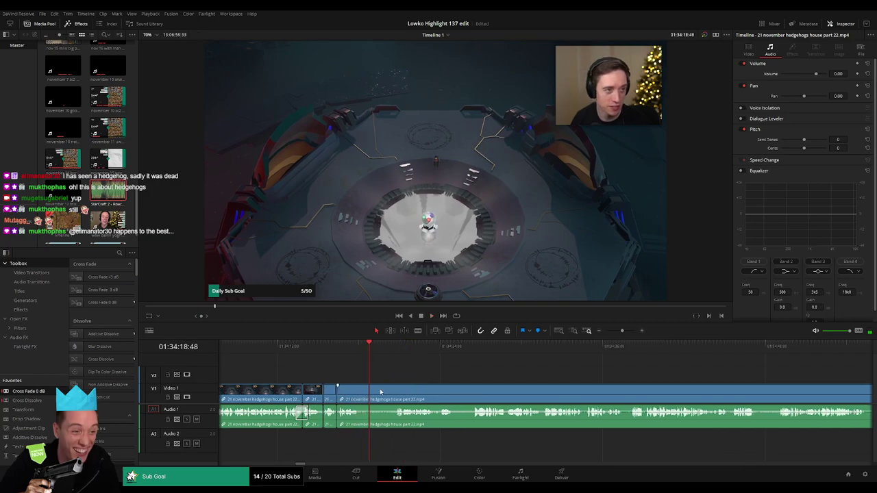
- Cut out the quiet stretch from about 01:34:18 to 01:34:20 in the hedgehogs house clip, closing the gap
key("b")
left_click(360, 395)
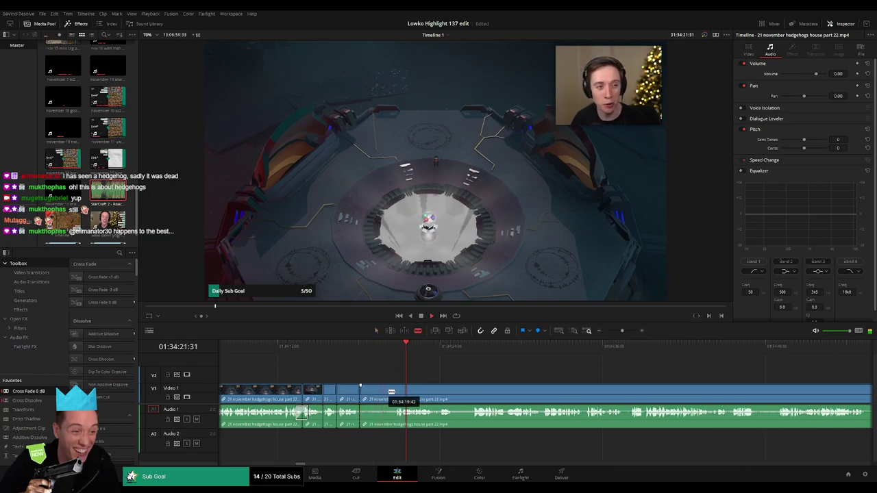
left_click(395, 393)
key("a")
left_click(389, 395)
key("Delete")
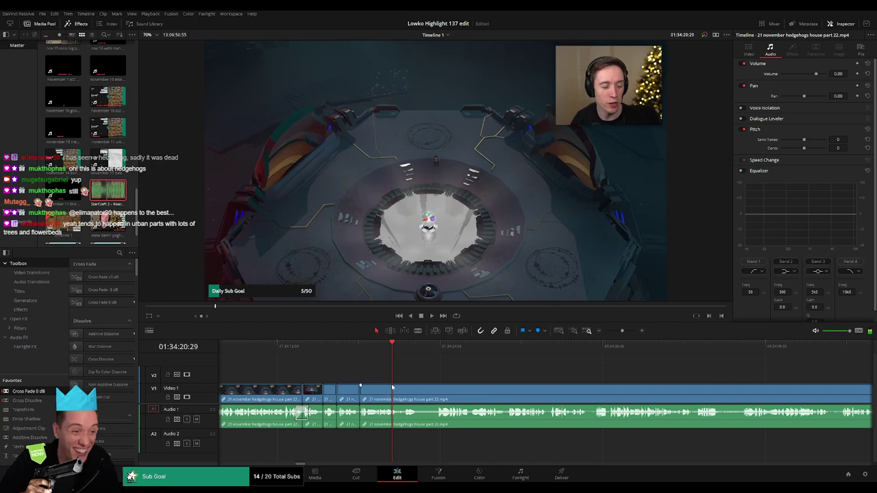
- Cut out the short silence from about 01:34:22 to 01:34:23 in the hedgehogs house clip, closing the gap
key("b")
left_click(416, 389)
left_click(436, 389)
key("a")
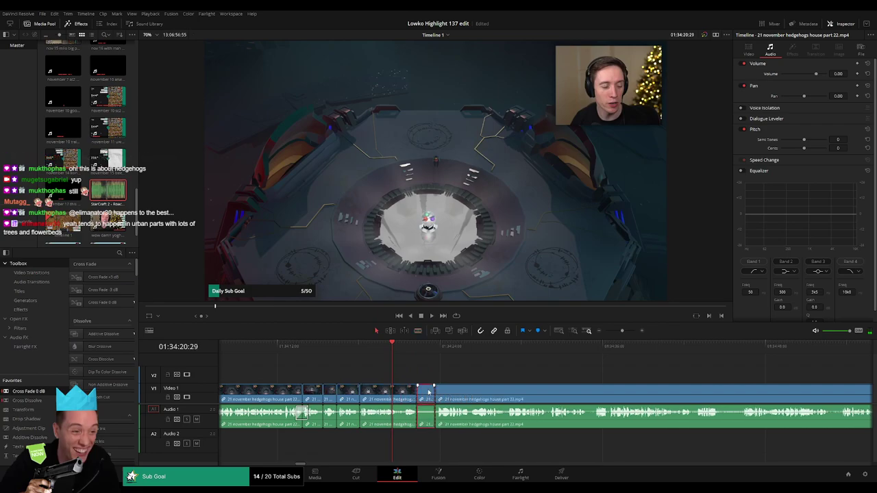
left_click(429, 392)
key("Delete")
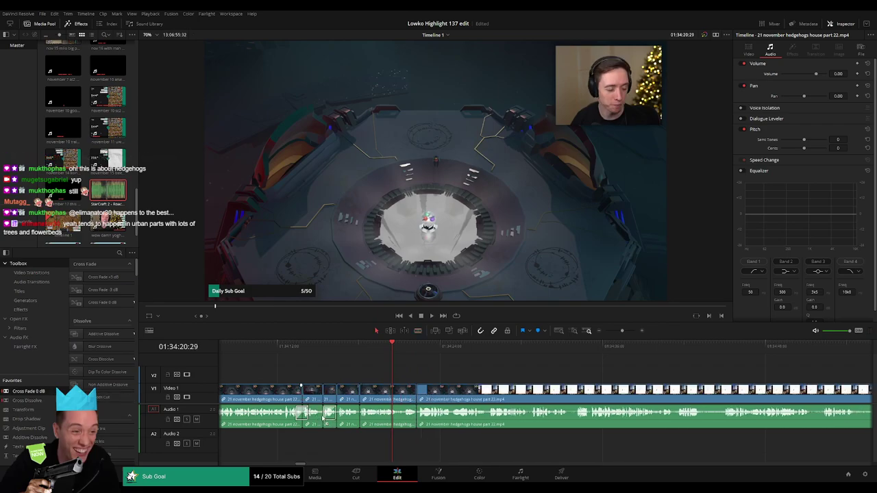
- Add Cross Fade 0 dB to the audio at each new cut between about 01:34:15 and 01:34:22
scroll(354, 414, "left", 1)
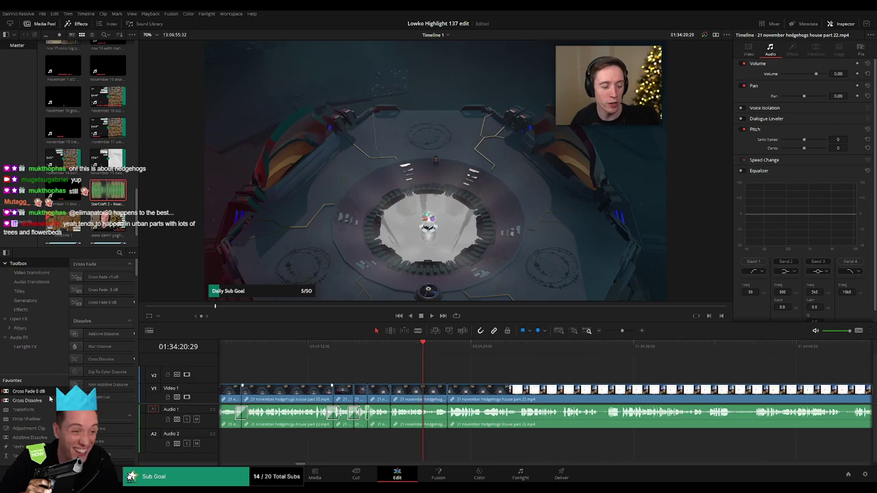
scroll(391, 408, "left", 2)
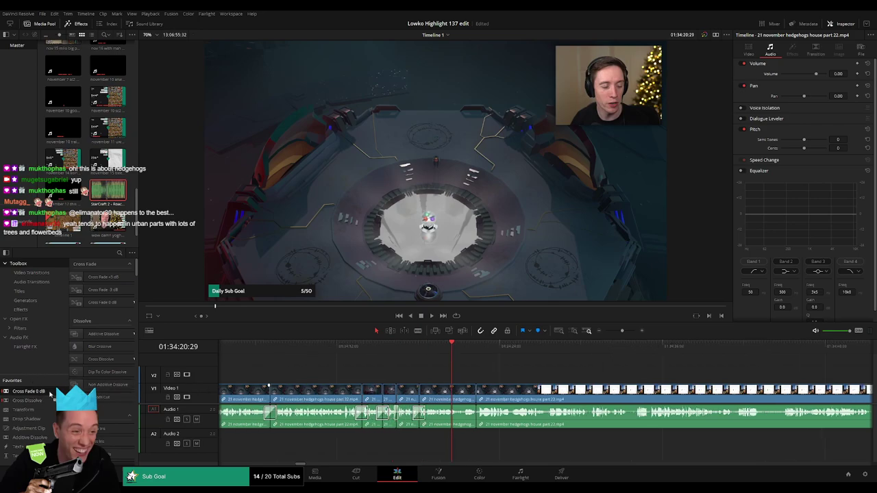
scroll(499, 418, "left", 2)
- Play the timeline from about 01:34:18 through the drawing section to check the new cuts and listen for further pauses
left_click(448, 349)
key("space")
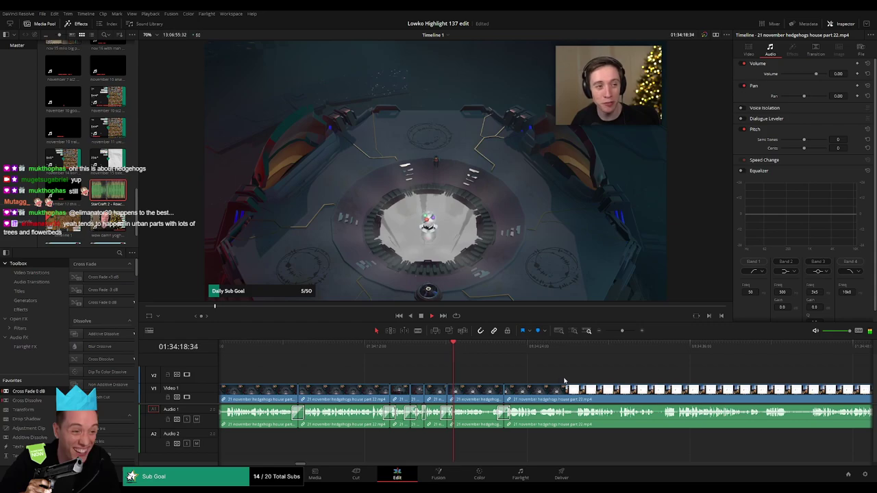
left_click_drag(566, 381, 423, 376)
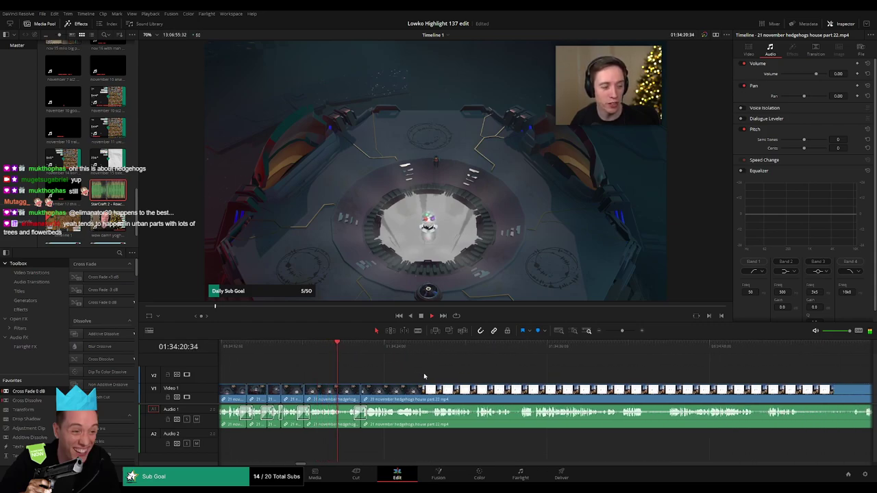
scroll(389, 377, "right", 3)
scroll(398, 378, "right", 2)
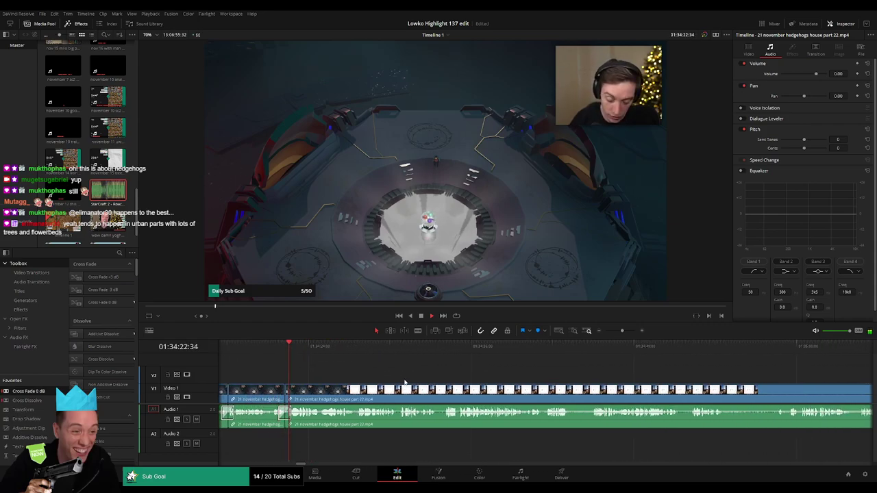
scroll(415, 382, "right", 2)
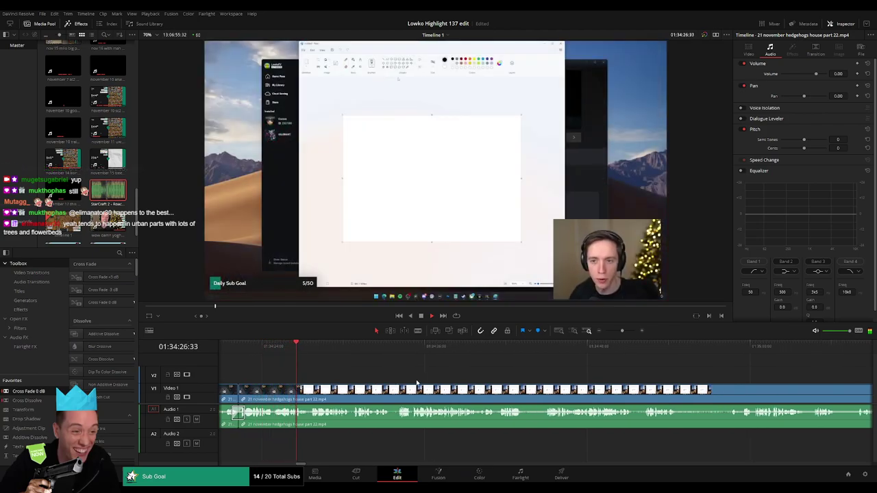
scroll(425, 387, "right", 2)
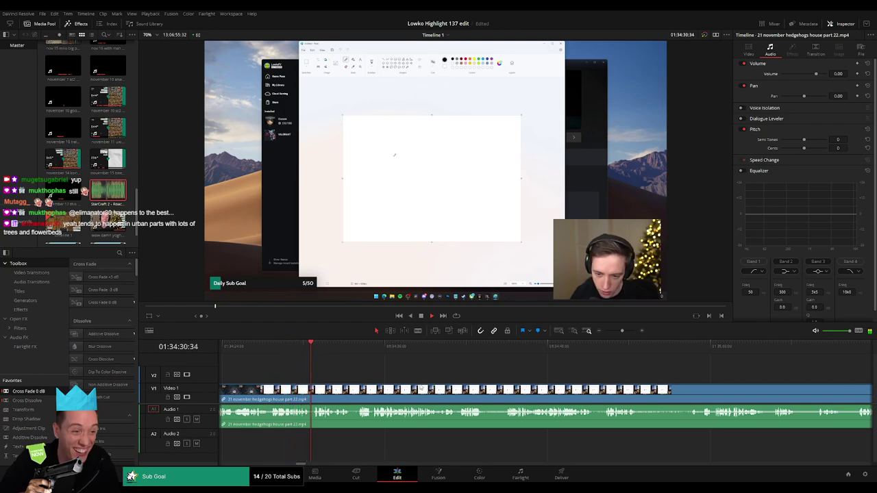
scroll(419, 388, "right", 2)
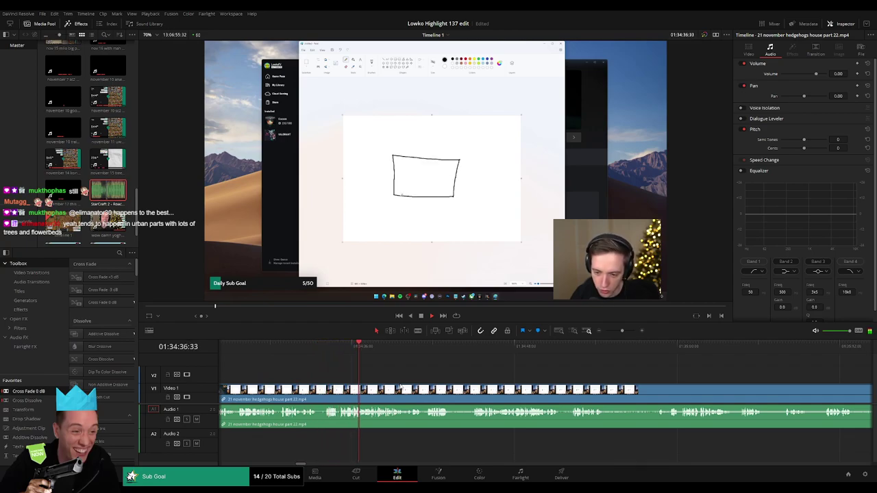
left_click_drag(451, 386, 400, 384)
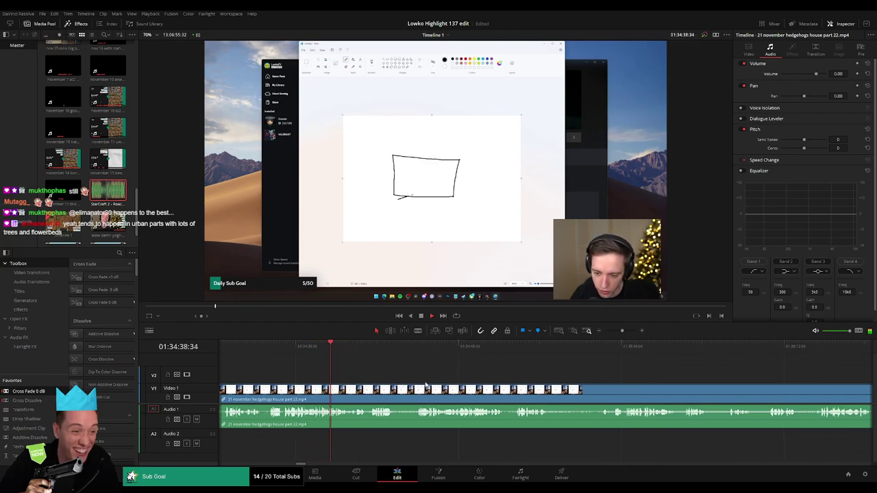
scroll(404, 371, "right", 2)
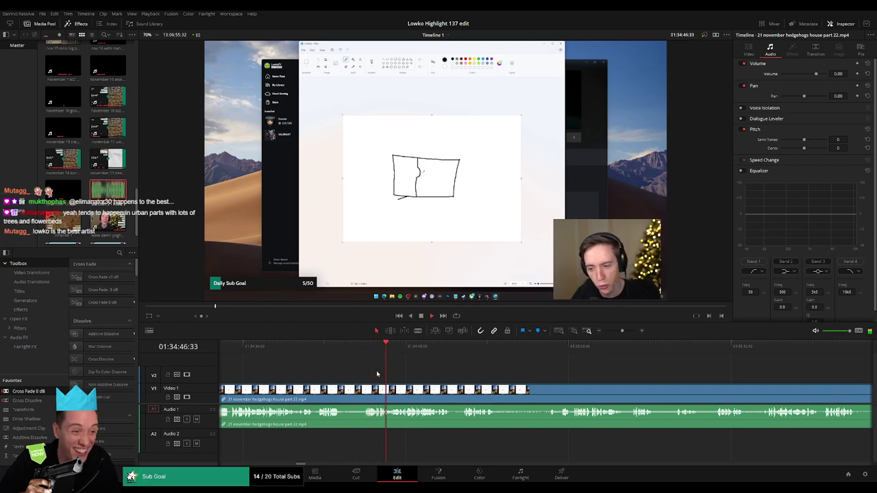
scroll(400, 375, "right", 2)
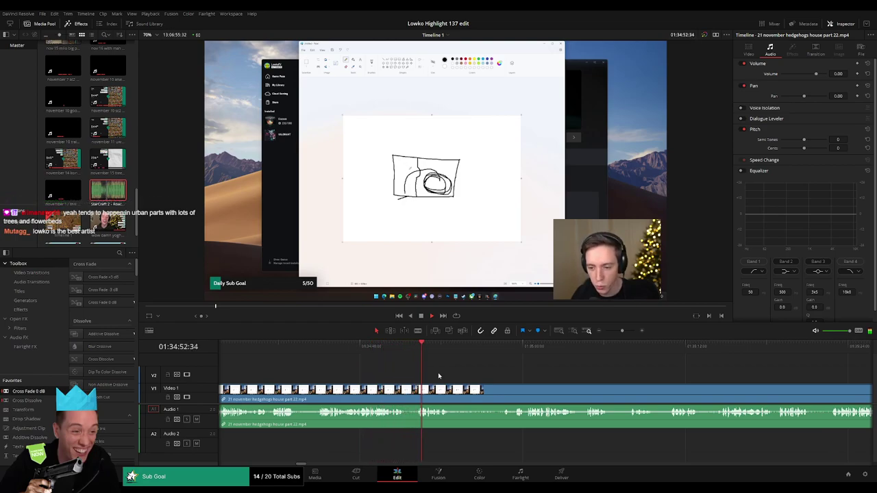
scroll(412, 376, "right", 2)
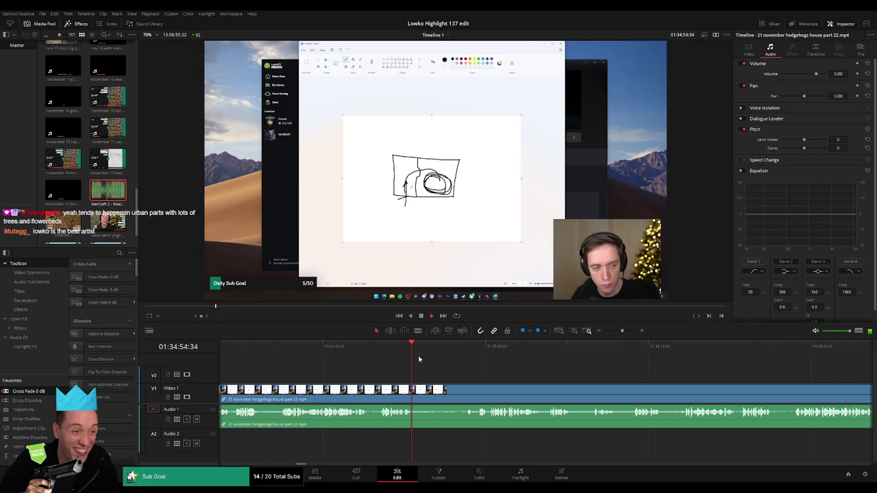
- Cut out the section from about 01:34:54 to 01:34:58 in the drawing part and add Cross Fade 0 dB to the audio cut
left_click(412, 390)
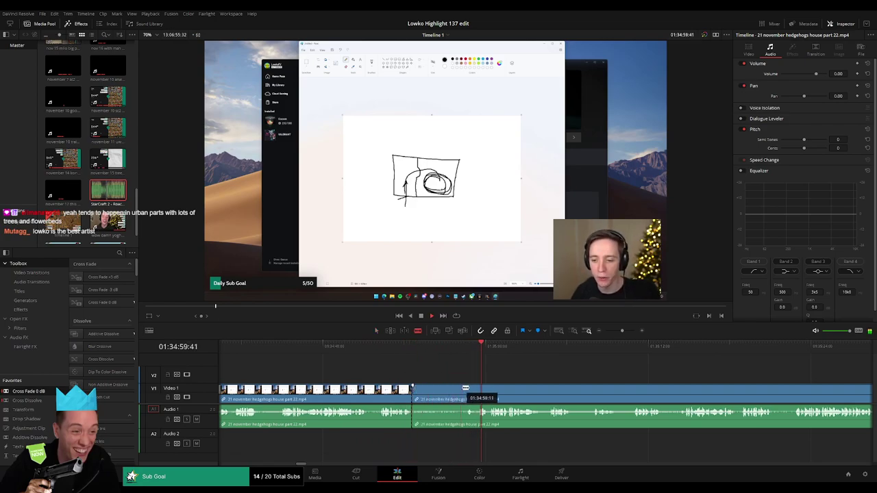
left_click(466, 390)
key("a")
left_click(453, 391)
key("Delete")
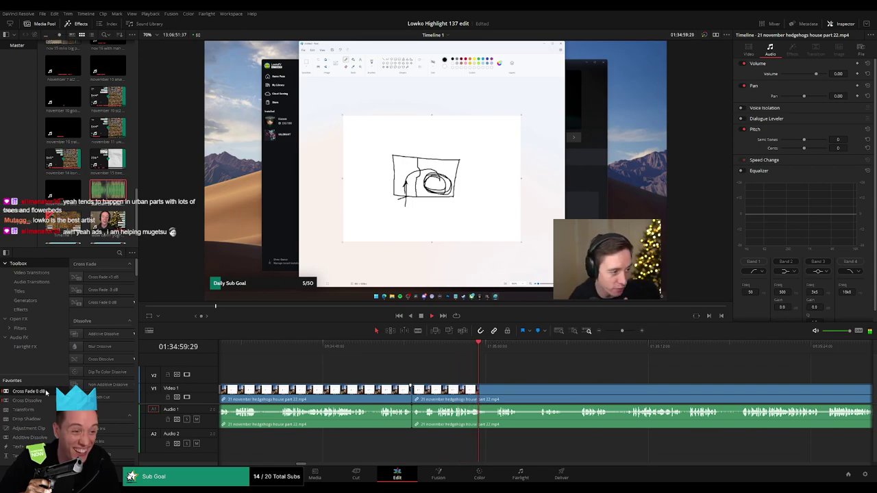
left_click_drag(417, 419, 417, 419)
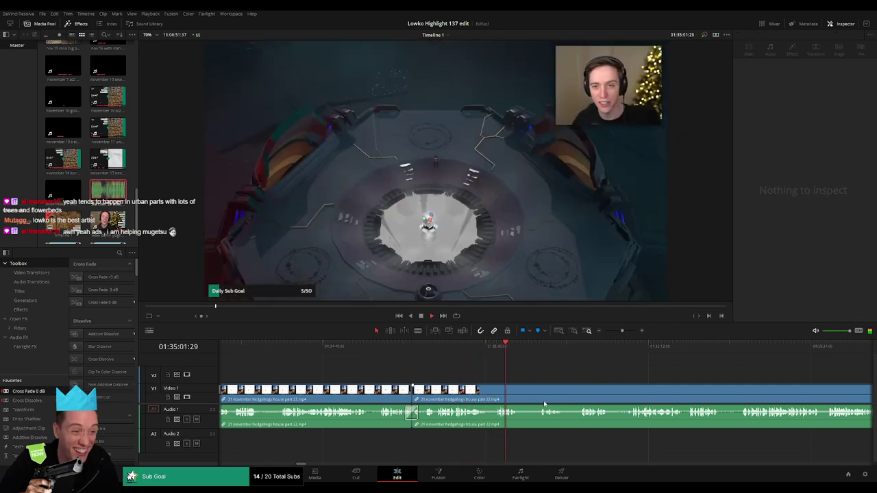
- Cut out the short pause from about 01:35:06 to 01:35:07 in the hedgehogs house clip, closing the gap
scroll(546, 403, "right", 3)
left_click(374, 344)
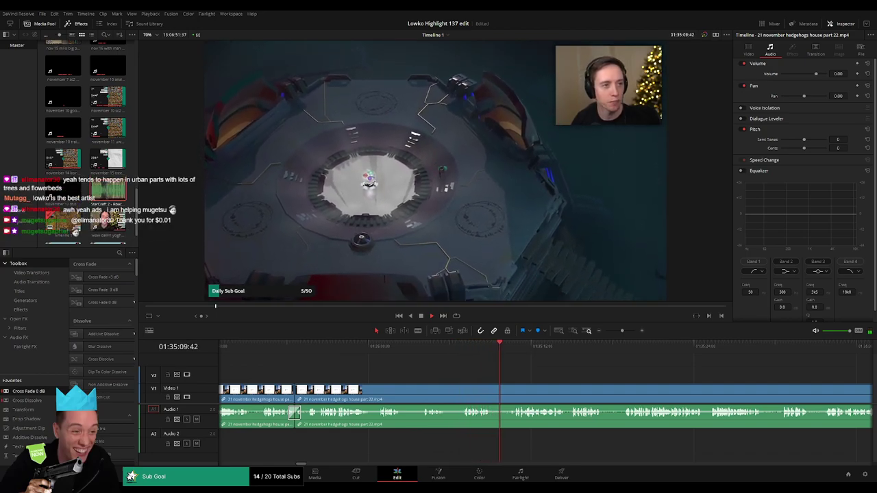
key("b")
left_click(450, 391)
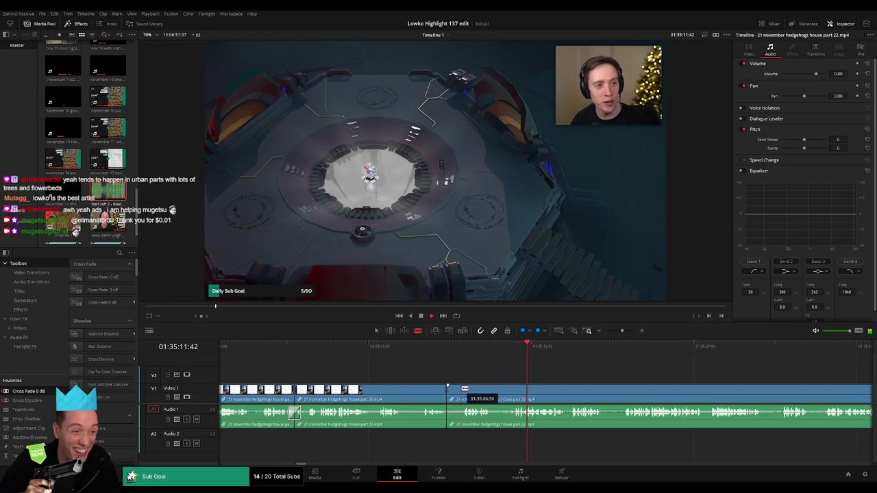
left_click(465, 390)
key("a")
left_click(453, 393)
key("BackSpace")
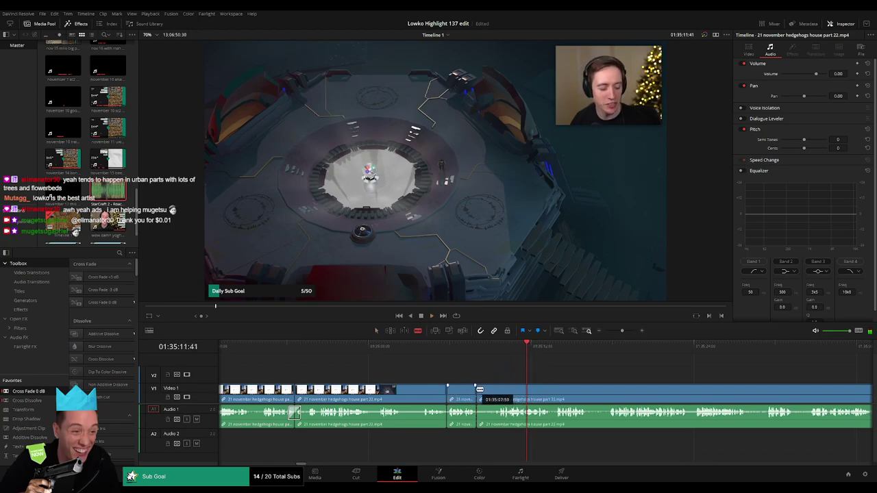
- Cut out the pauses from about 01:35:08 to 01:35:10 and from about 01:35:03 to 01:35:04, closing both gaps
left_click(503, 388)
key("a")
left_click(490, 390)
key("BackSpace")
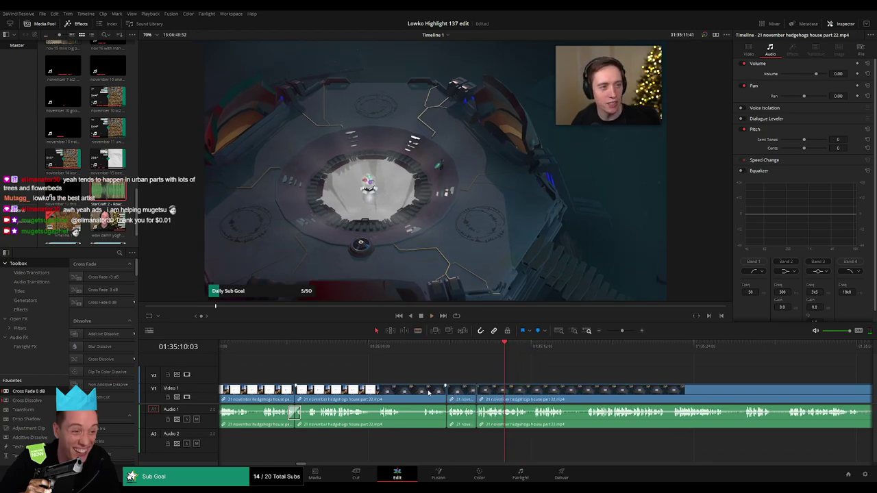
left_click(405, 394)
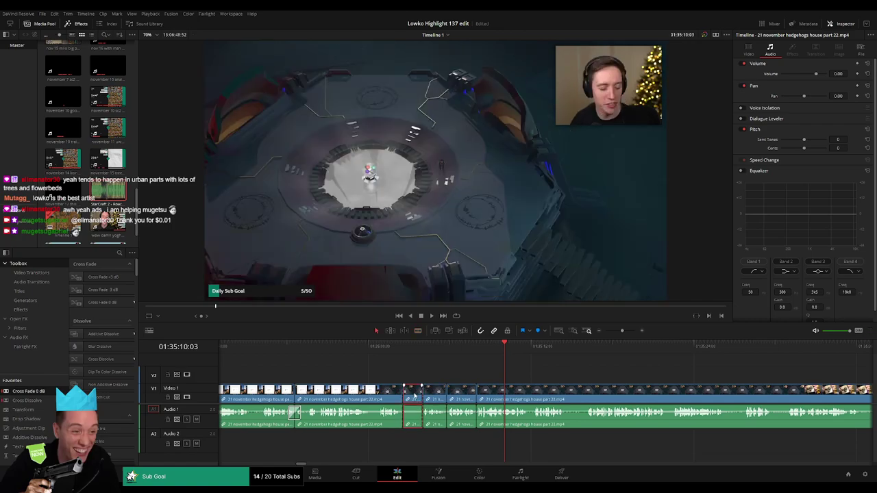
key("BackSpace")
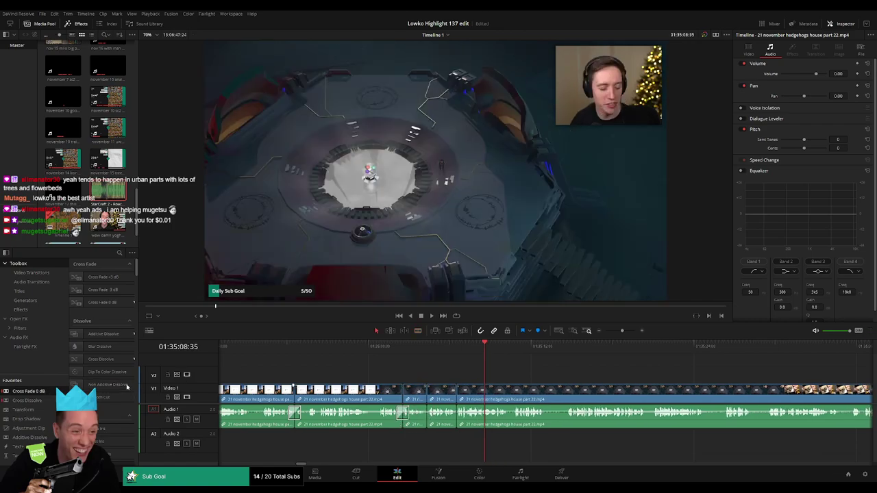
- Add Cross Fade 0 dB to the audio at the new cuts between about 01:35:02 and 01:35:07, and play from 01:35:04
left_click_drag(329, 390, 451, 425)
left_click(449, 353)
key("space")
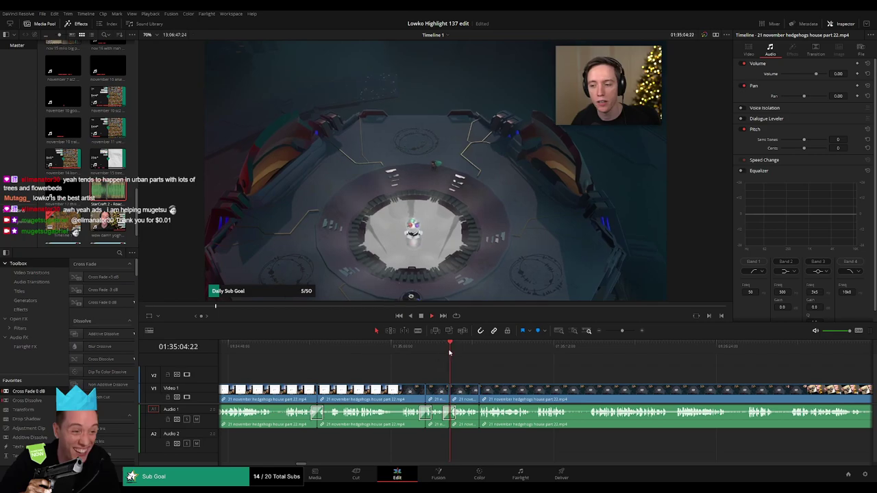
scroll(478, 417, "left", 1)
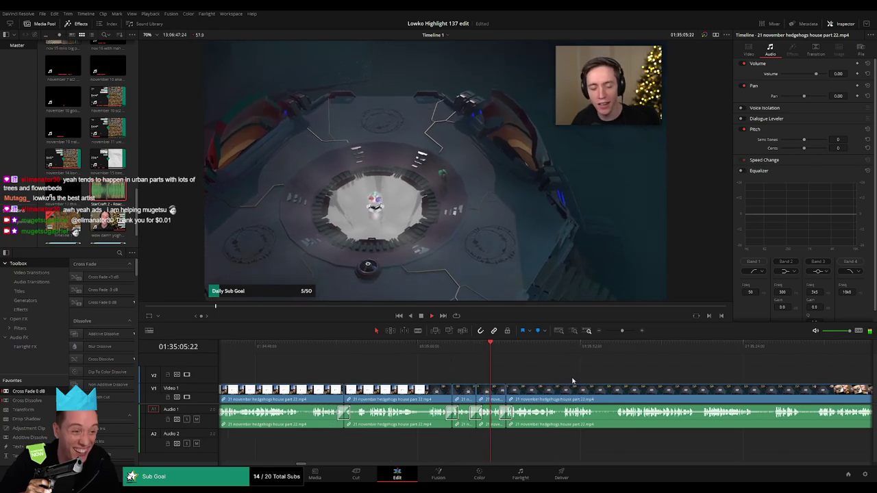
- Cut out the pause from about 01:35:13 to 01:35:15 and add Cross Fade 0 dB to the audio cut
scroll(466, 401, "right", 6)
scroll(426, 382, "right", 1)
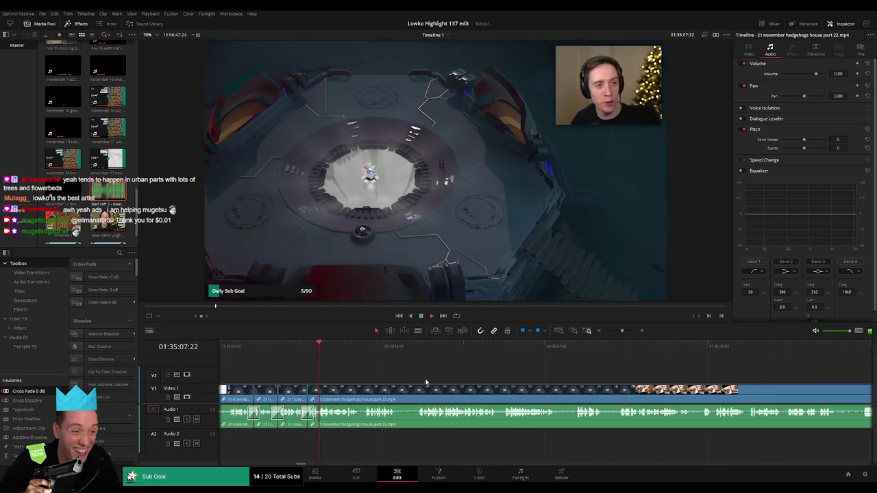
scroll(426, 383, "right", 1)
key("b")
left_click(378, 394)
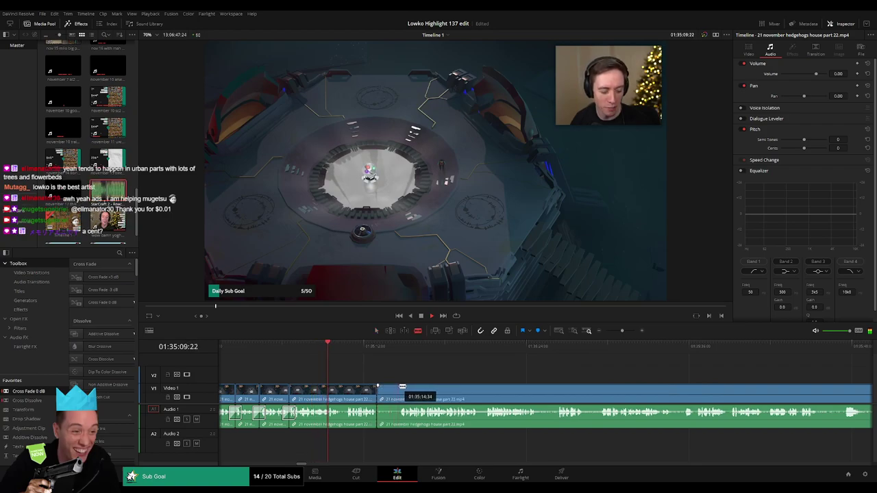
left_click(397, 394)
key("a")
left_click(390, 394)
key("Delete")
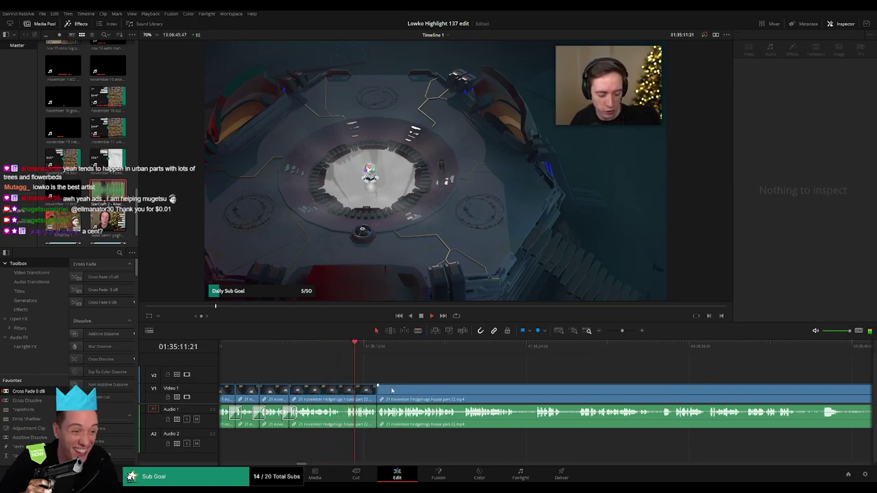
key("space")
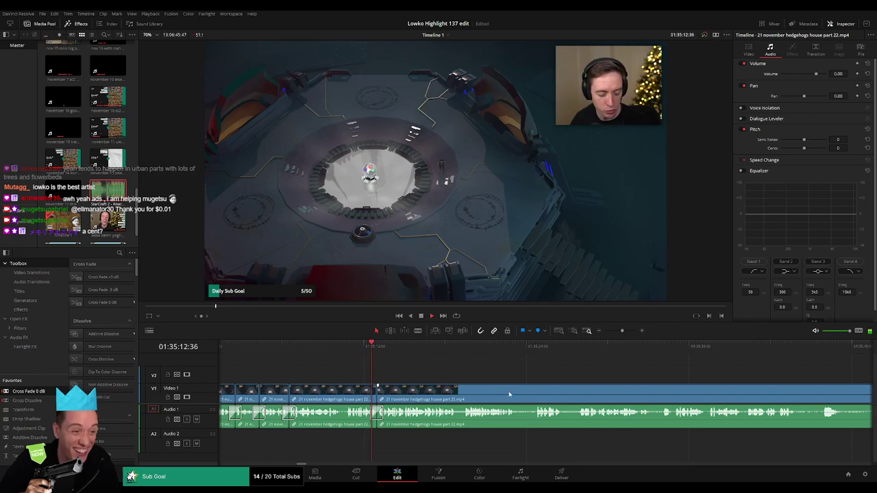
- Cut out the pause from about 01:35:23 to 01:35:25, before the hedgehog photo is shown, closing the gap
left_click_drag(509, 395, 434, 390)
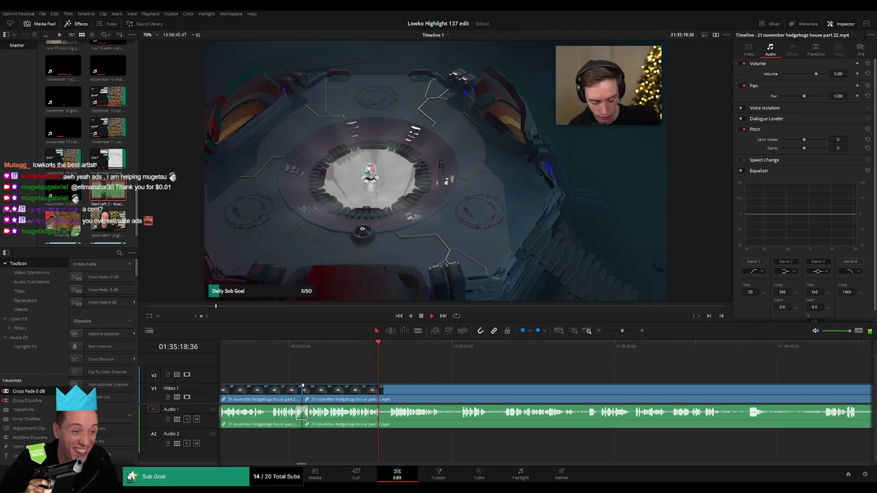
scroll(353, 375, "right", 2)
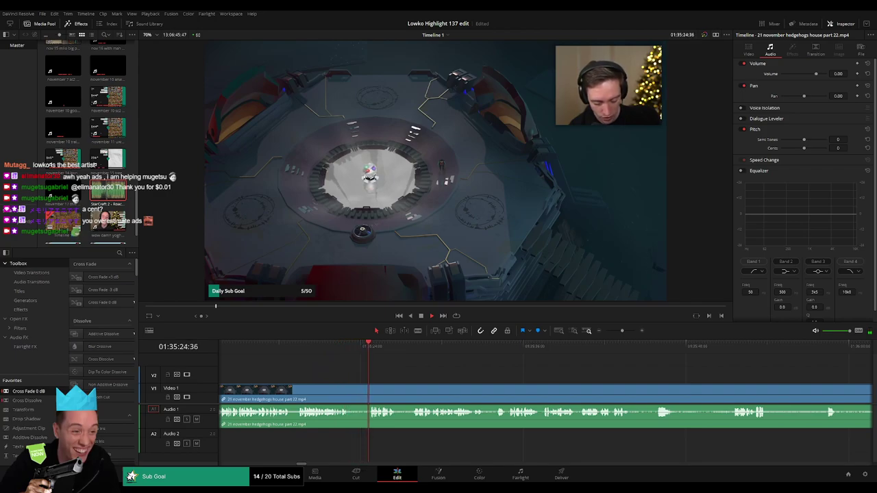
scroll(352, 389, "right", 1)
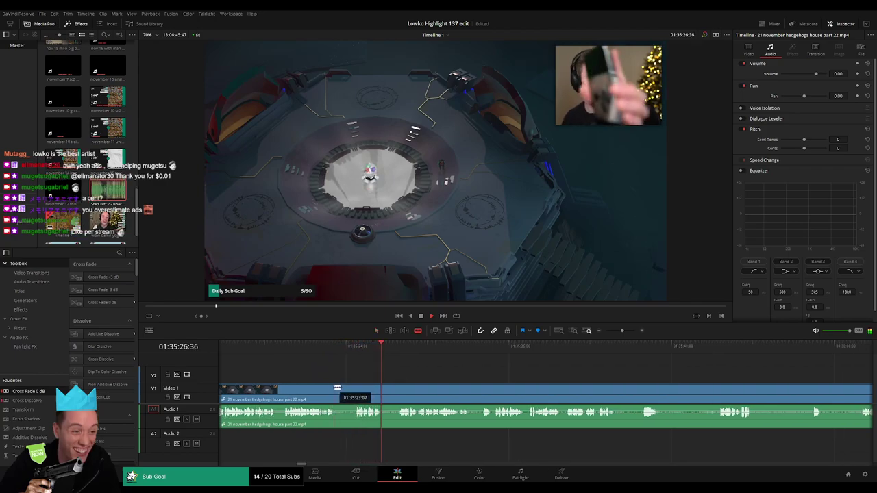
left_click(336, 388)
left_click(356, 387)
key("a")
left_click(347, 389)
key("Delete")
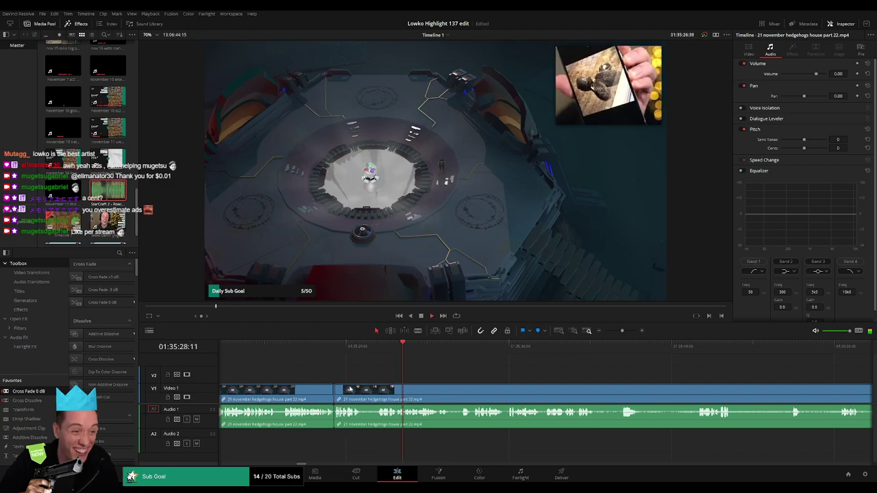
- Cut out the short pause from about 01:35:25 to 01:35:26 and close the gap
key("b")
left_click(362, 390)
left_click(375, 391)
key("a")
left_click(367, 390)
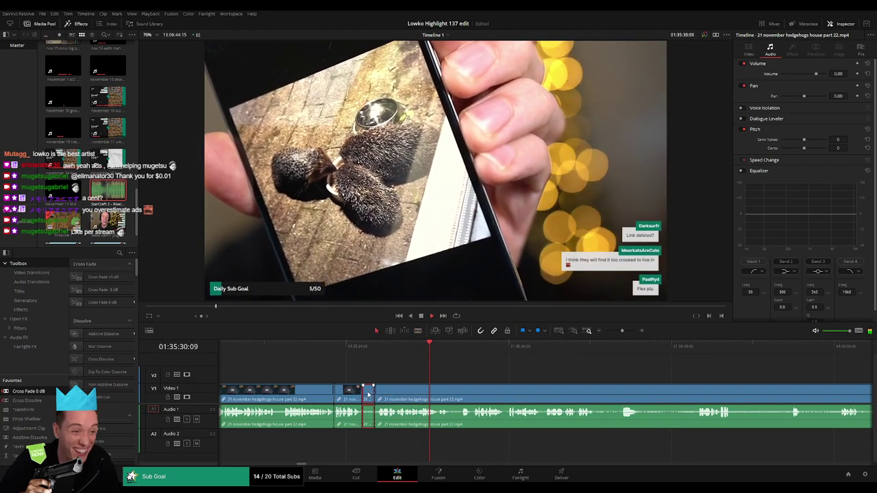
key("Delete")
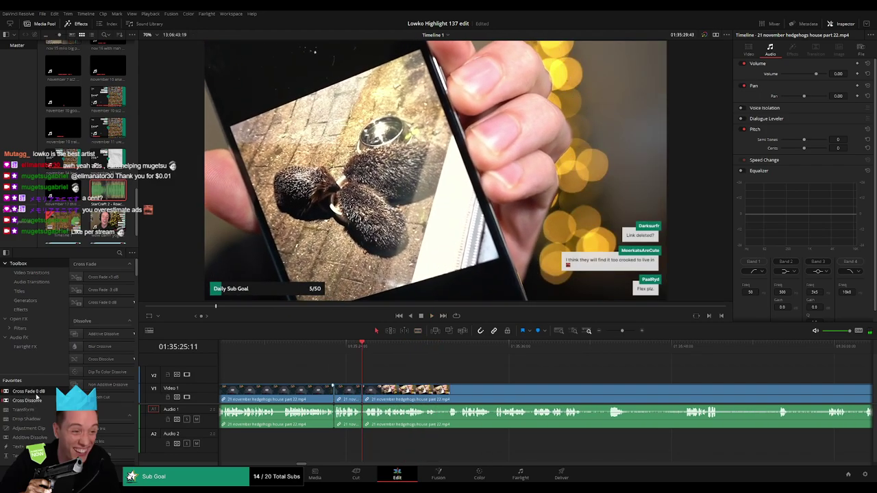
- Add Cross Fade 0 dB to the audio at the cuts near 01:35:23 and 01:35:25, and replay from just after them
left_click_drag(36, 393, 328, 421)
left_click_drag(281, 383, 396, 416)
left_click(372, 349)
- Cut out the section from about 01:35:42 to 01:35:49 after the hedgehog photo and add Cross Fade 0 dB to the audio cut
left_click_drag(482, 379, 380, 373)
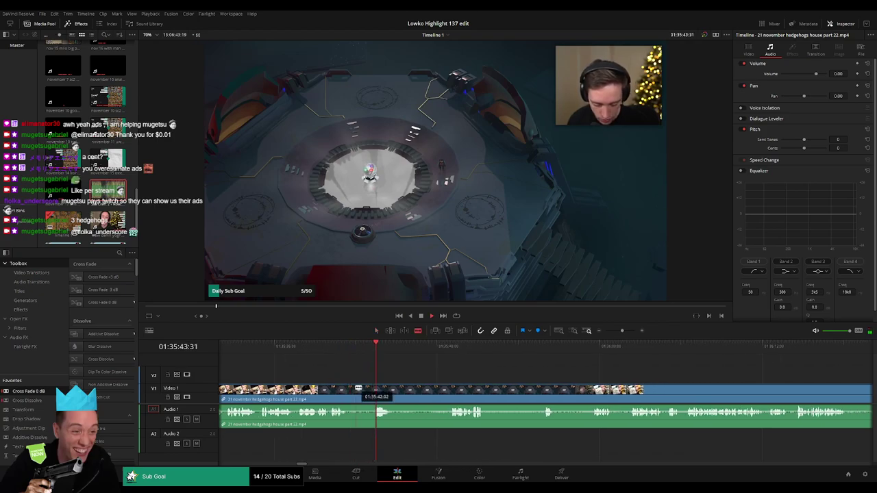
left_click(351, 391)
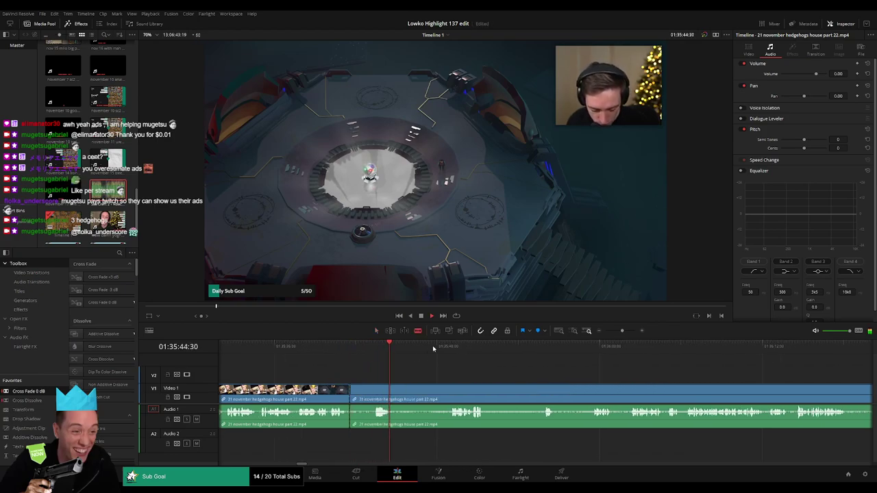
left_click(453, 393)
key("a")
left_click(434, 398)
key("Delete")
left_click(385, 351)
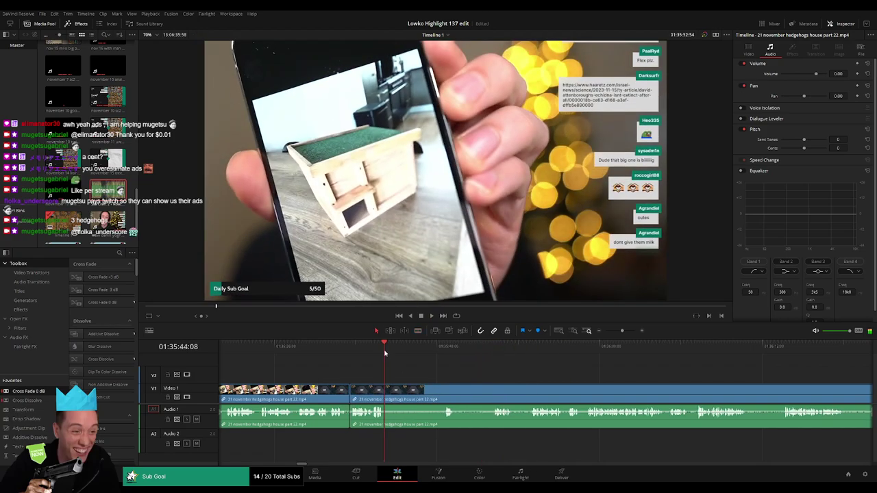
key("space")
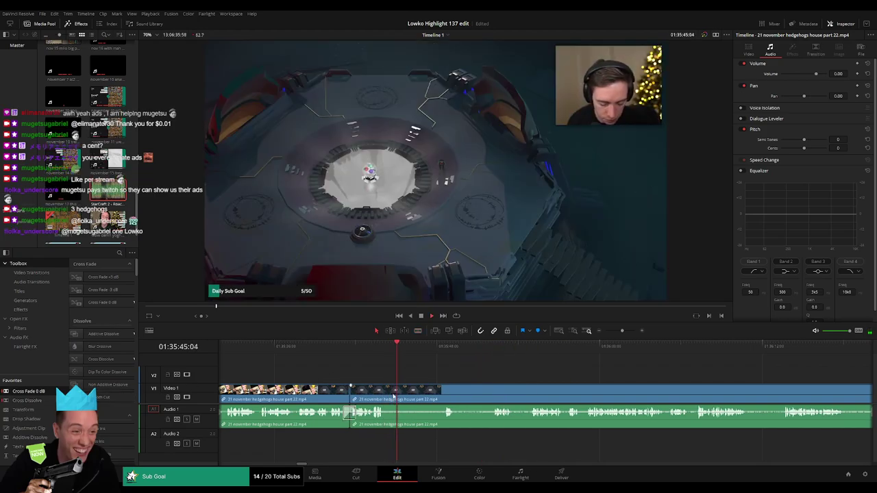
- Cut out the silence from about 01:35:44 to 01:35:49 and add Cross Fade 0 dB to the audio cut
key("b")
left_click(387, 394)
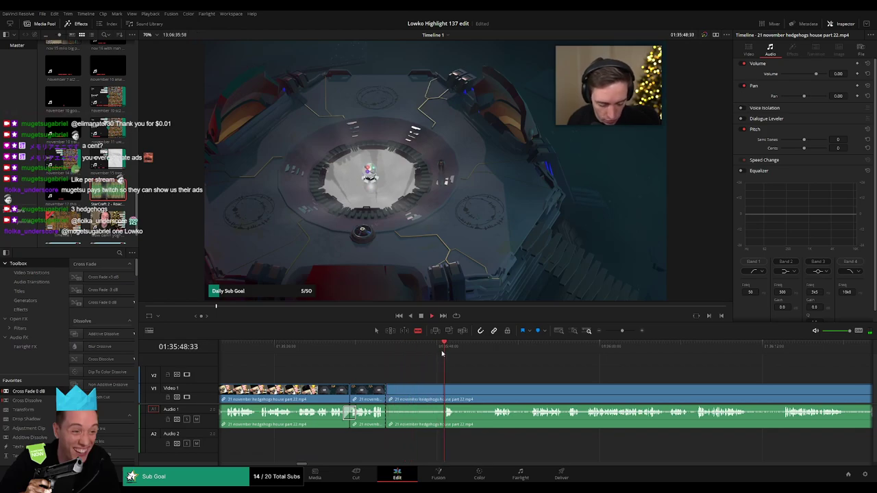
left_click(447, 392)
key("a")
left_click(425, 396)
key("Delete")
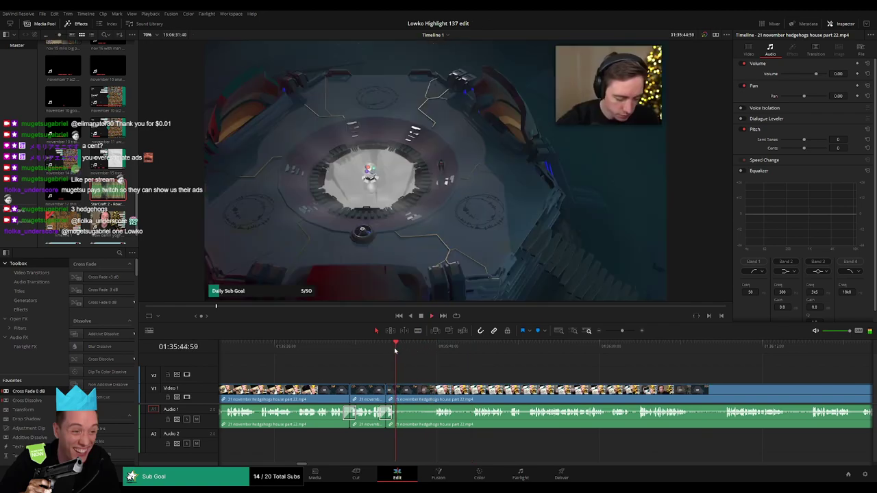
key("b")
left_click(403, 394)
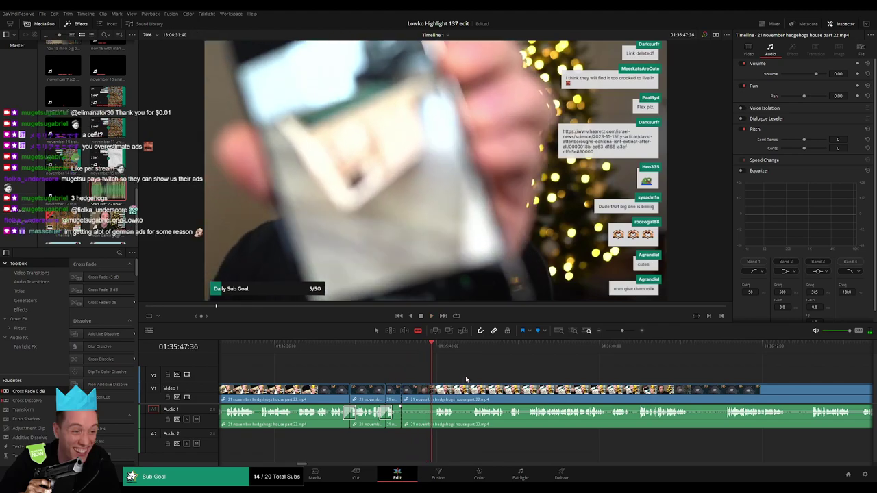
key("space")
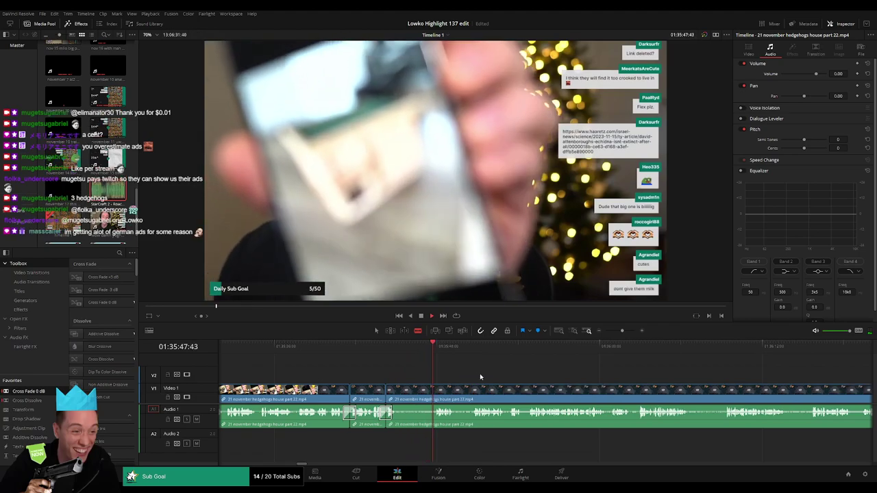
- Cut out the pause from about 01:36:07 to 01:36:09, after the house photo, and add Cross Fade 0 dB to the audio cut
left_click_drag(481, 375, 397, 374)
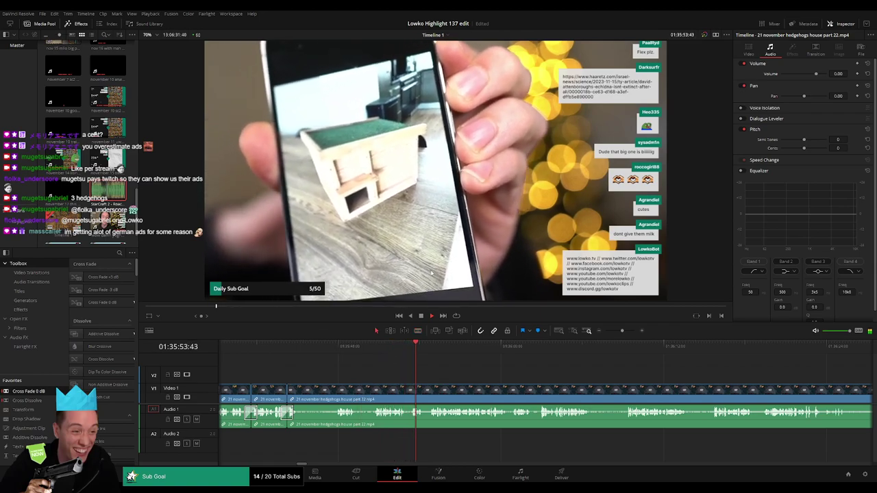
scroll(466, 377, "right", 2)
scroll(444, 378, "right", 1)
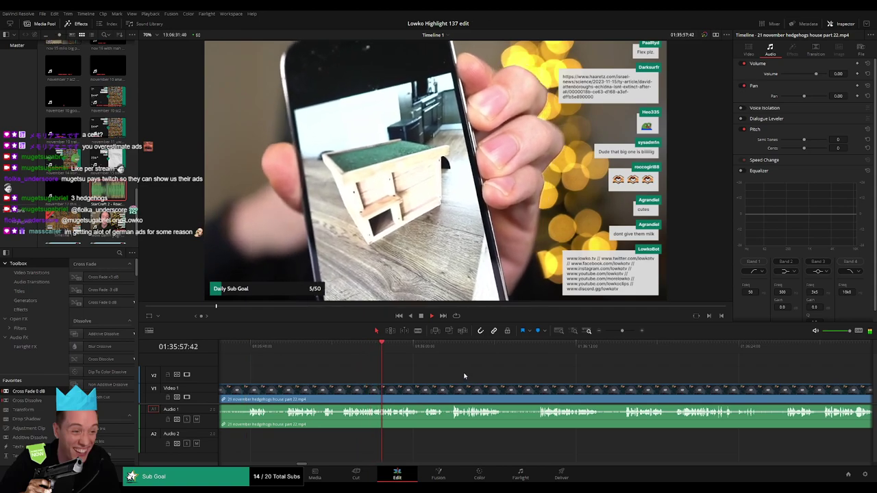
scroll(446, 375, "right", 2)
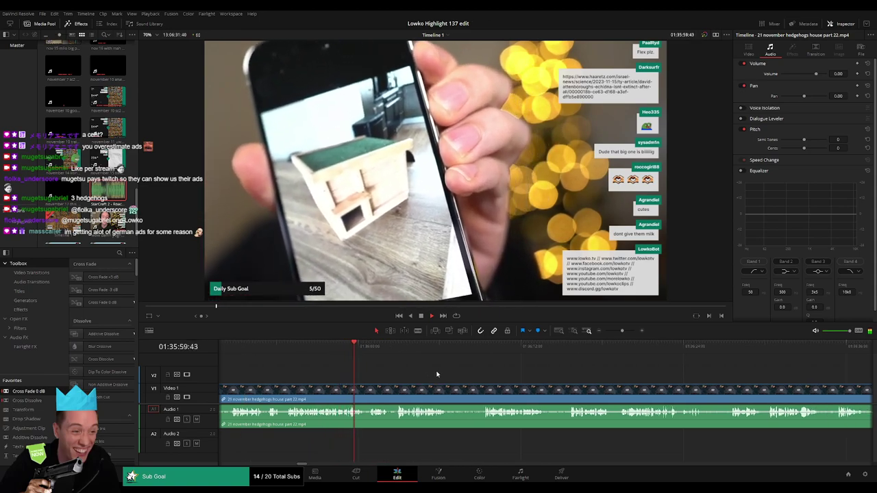
scroll(437, 374, "right", 1)
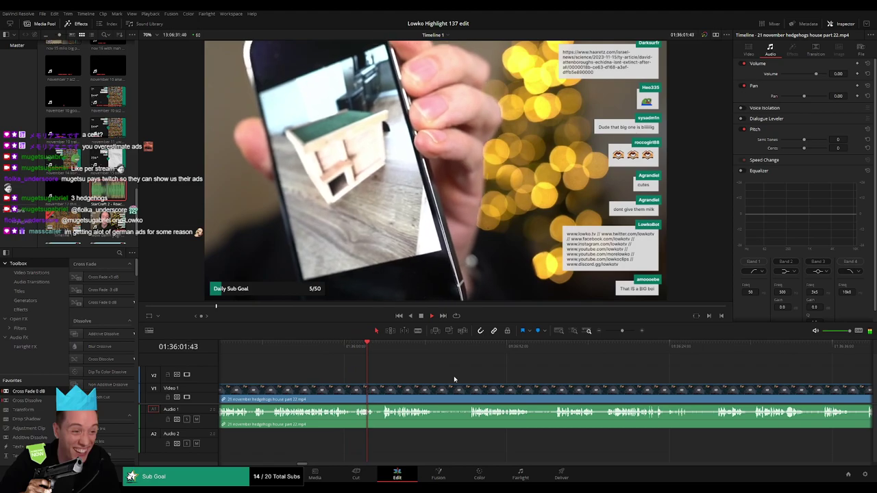
scroll(456, 379, "right", 1)
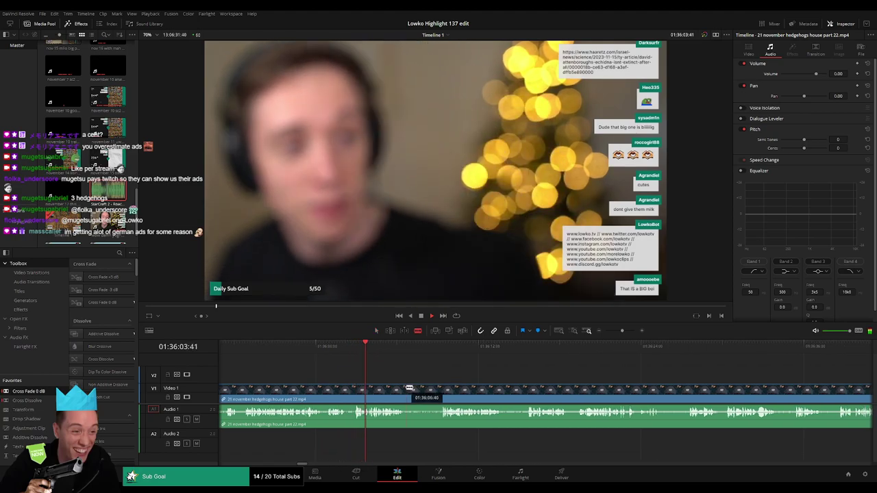
left_click(407, 388)
left_click(438, 387)
key("a")
left_click(430, 390)
key("Delete")
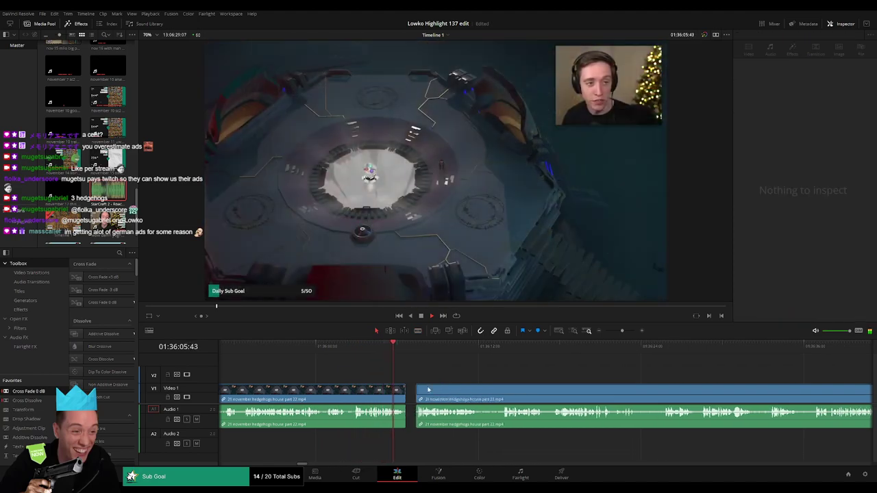
left_click_drag(429, 389, 321, 389)
left_click(419, 413)
- Cut out the pause from about 01:36:11 to 01:36:13 and add Cross Fade 0 dB to the audio cut
key("b")
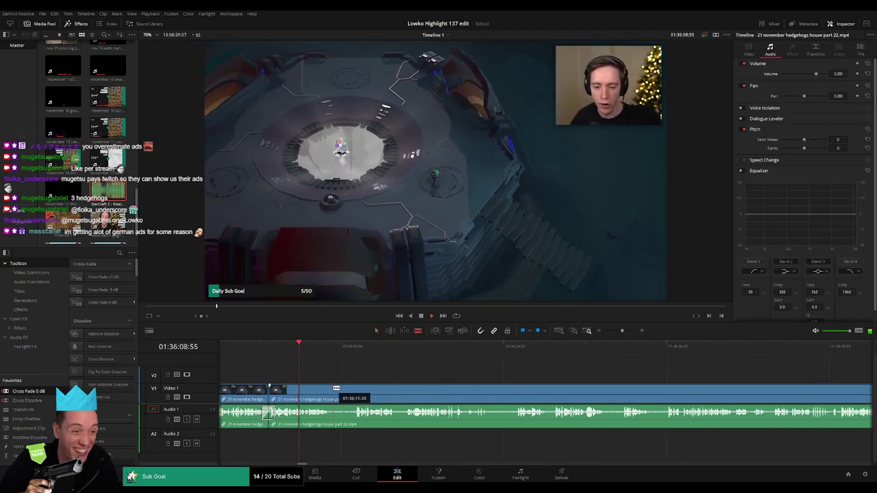
left_click(334, 388)
key("a")
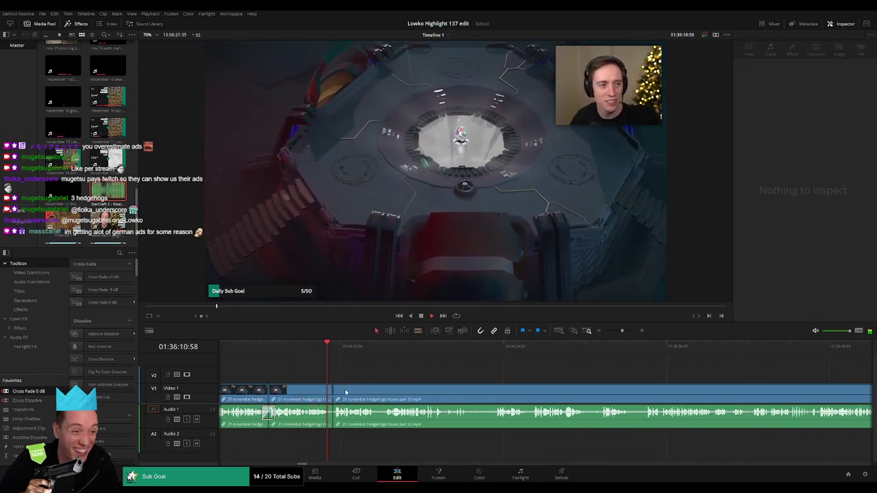
left_click(331, 415)
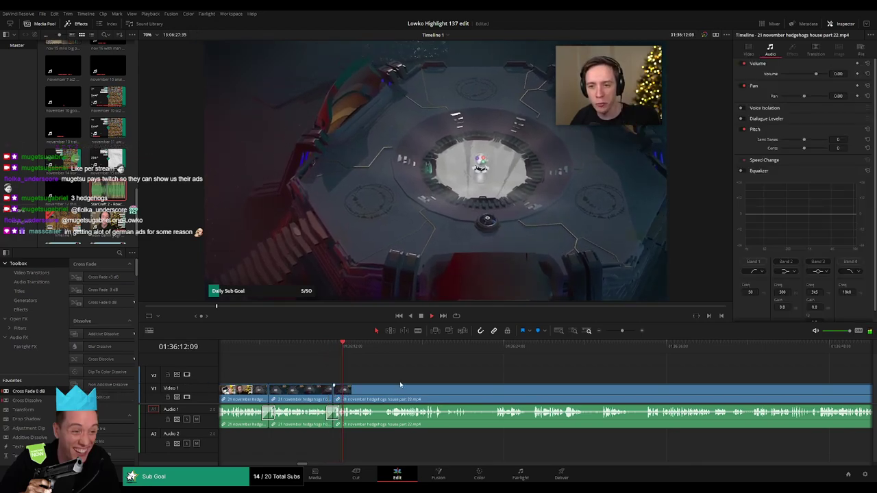
- Cut out the pause from about 01:36:21 to 01:36:23 and add Cross Fade 0 dB to the audio cut
scroll(341, 378, "right", 3)
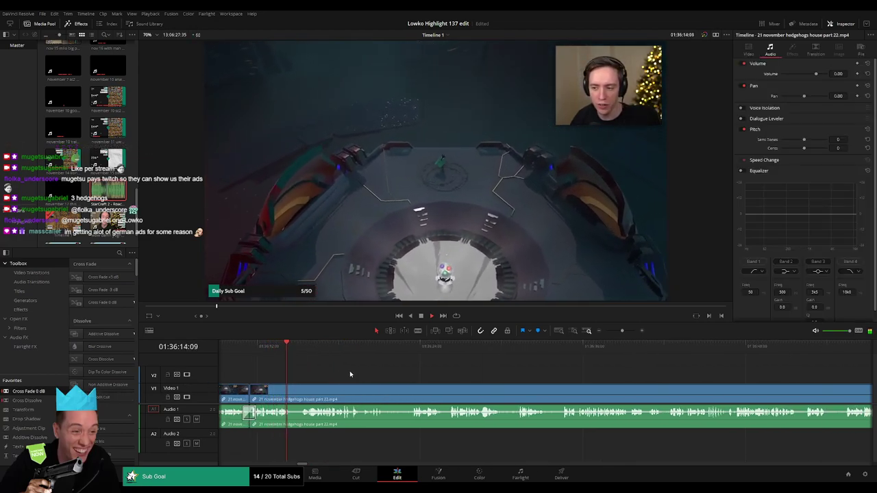
scroll(360, 377, "right", 1)
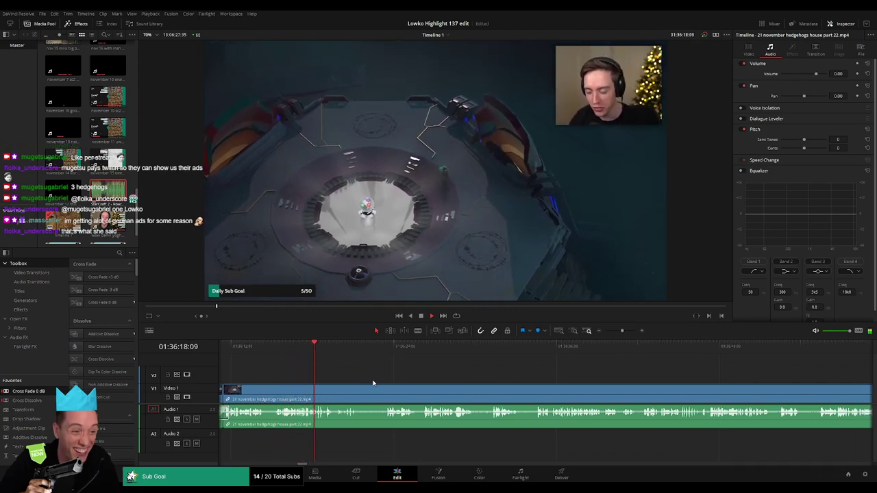
scroll(348, 379, "right", 1)
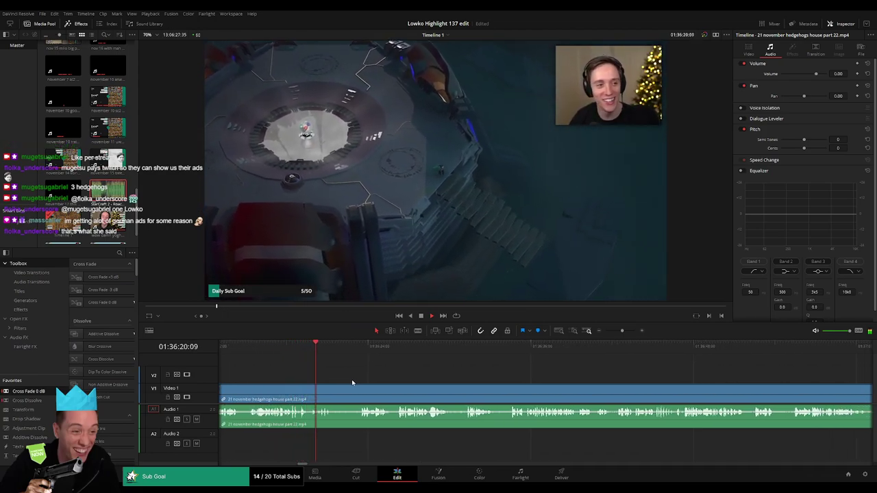
key("b")
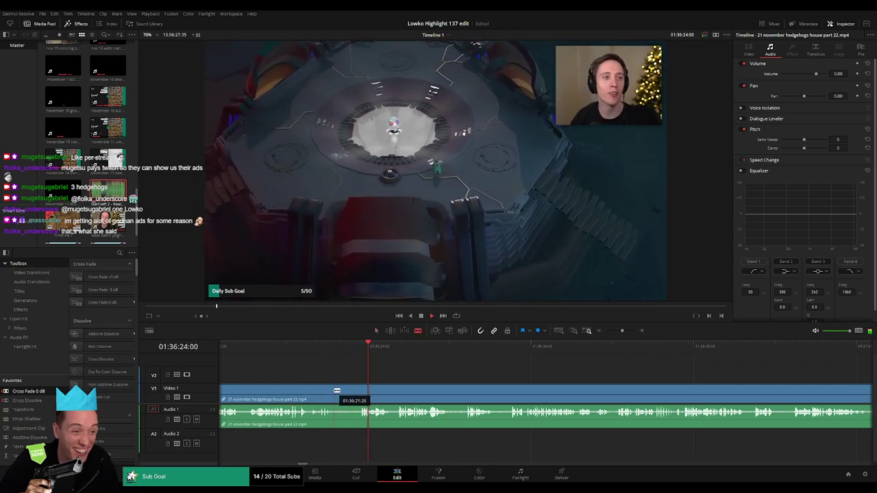
left_click(334, 397)
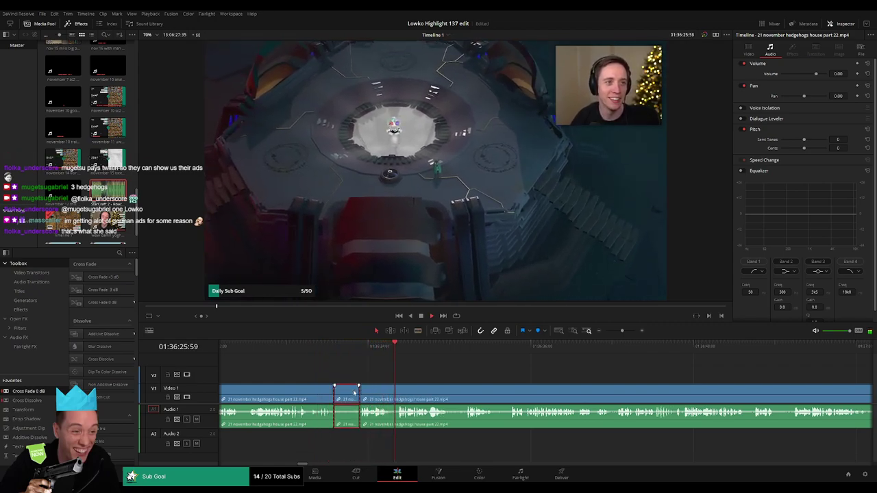
key("Delete")
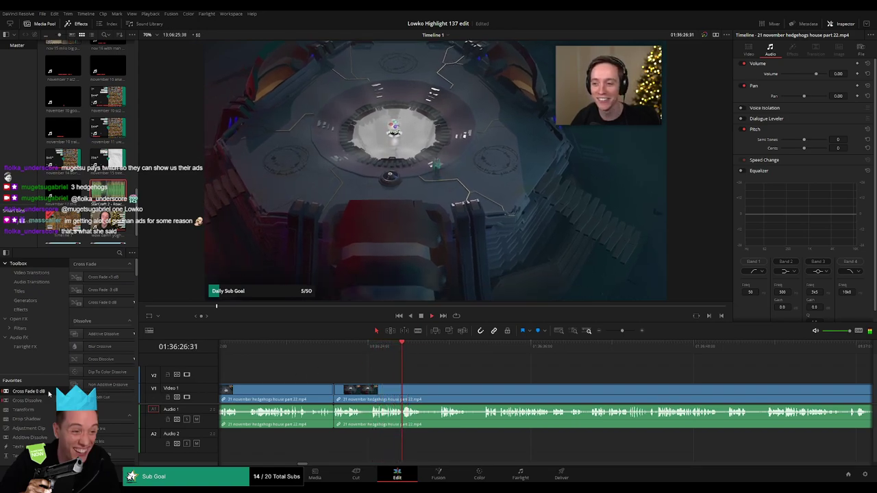
left_click_drag(333, 422, 335, 420)
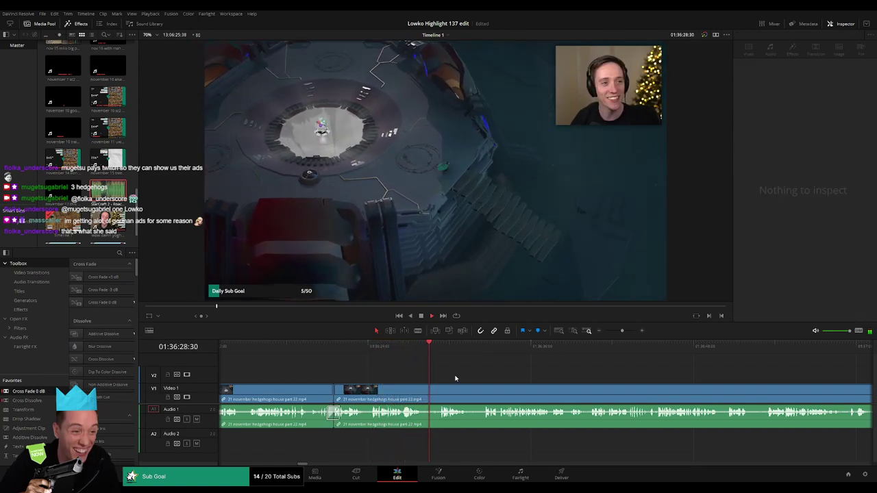
- Cut out the pause from about 01:36:31 to 01:36:32 and add Cross Fade 0 dB to the audio cut
left_click_drag(480, 376, 331, 370)
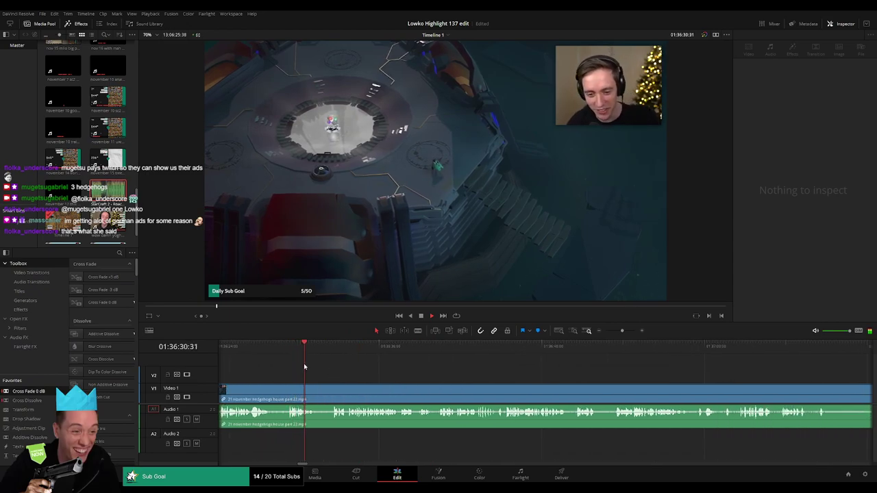
left_click(316, 389)
left_click(315, 388)
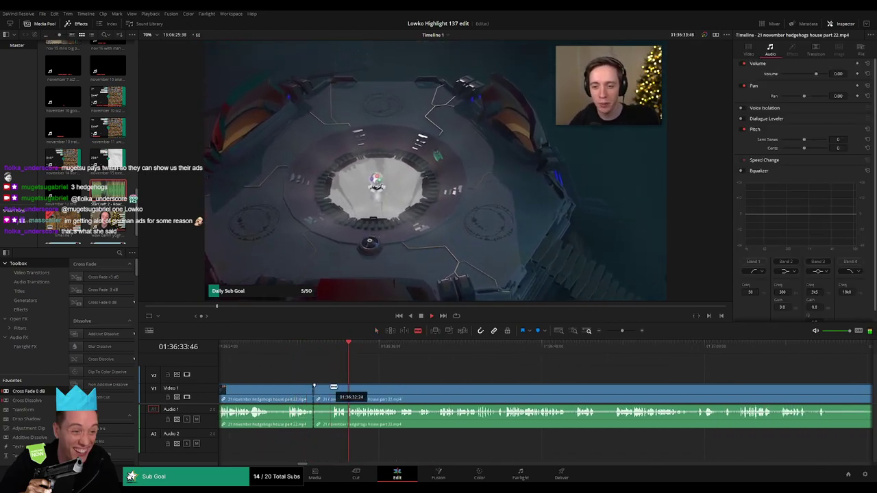
left_click(332, 386)
key("a")
left_click(325, 393)
key("BackSpace")
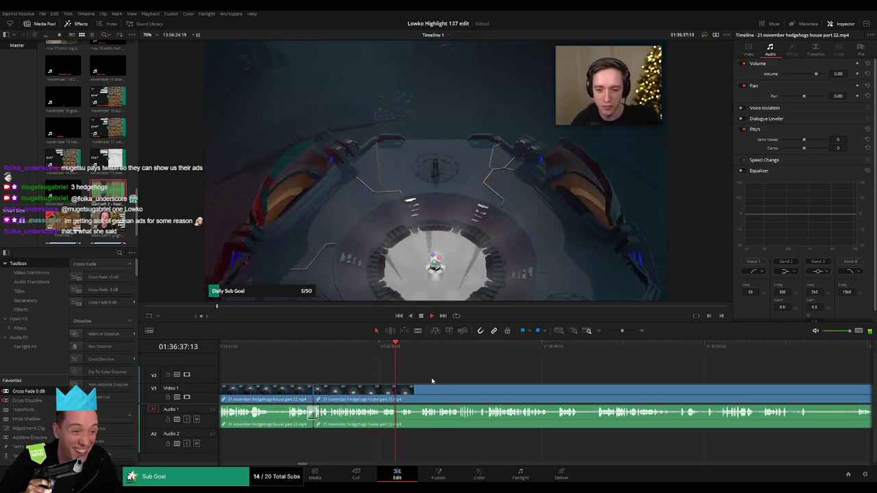
- Cut out the short pause from about 01:36:51 to 01:36:52 and add Cross Fade 0 dB to the audio cut
left_click_drag(438, 383, 357, 382)
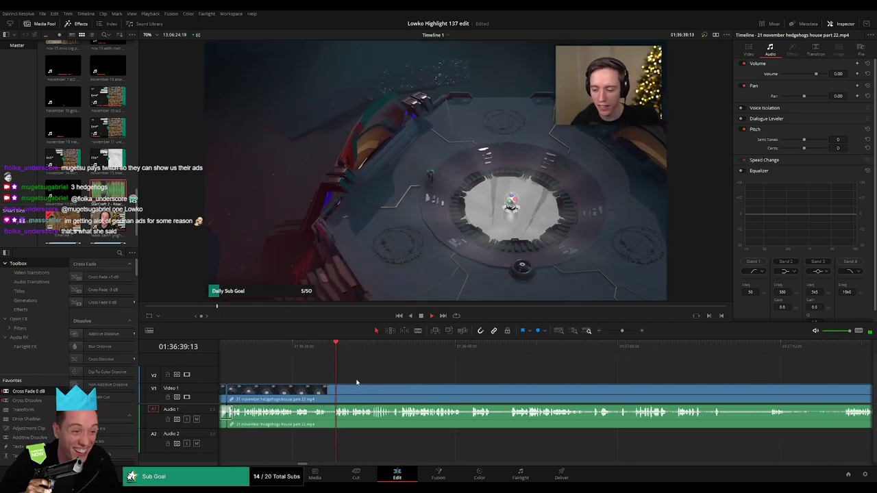
scroll(368, 375, "right", 3)
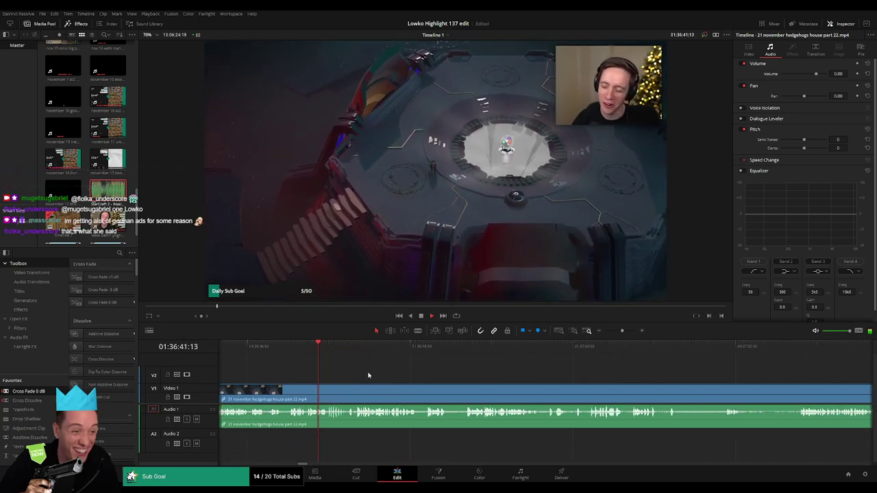
scroll(386, 378, "right", 4)
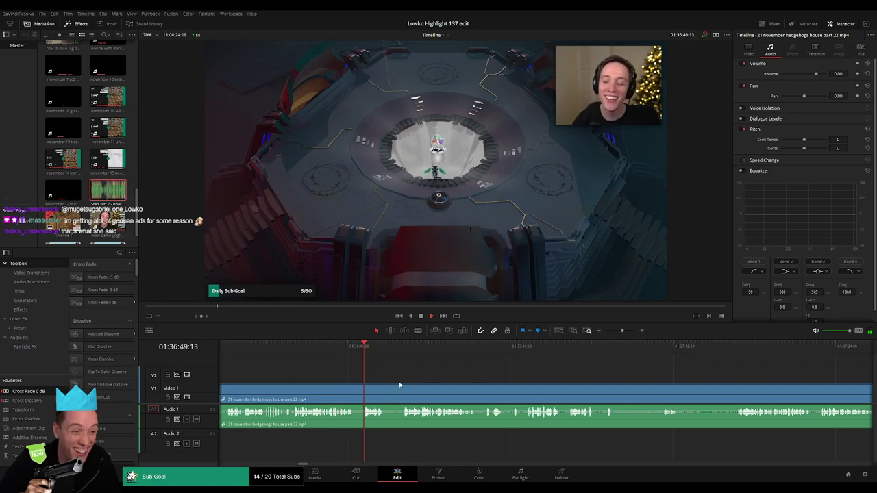
scroll(412, 382, "right", 3)
left_click(360, 347)
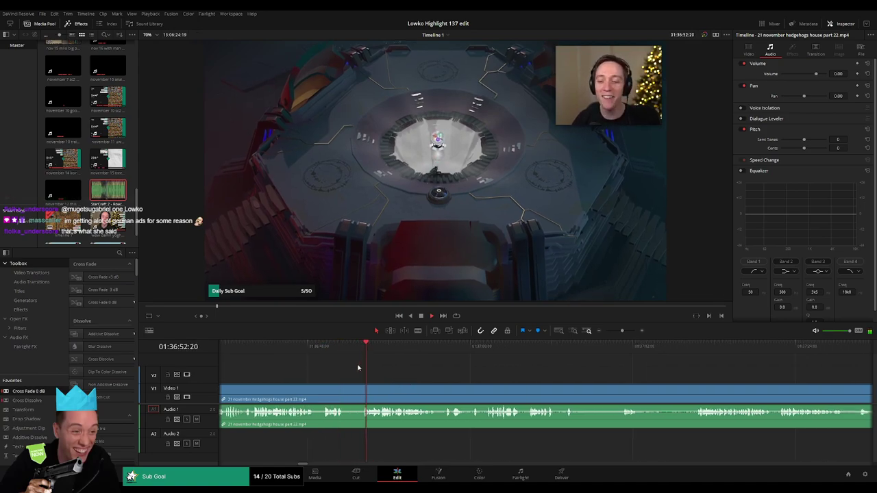
key("b")
left_click(345, 392)
left_click(362, 392)
key("a")
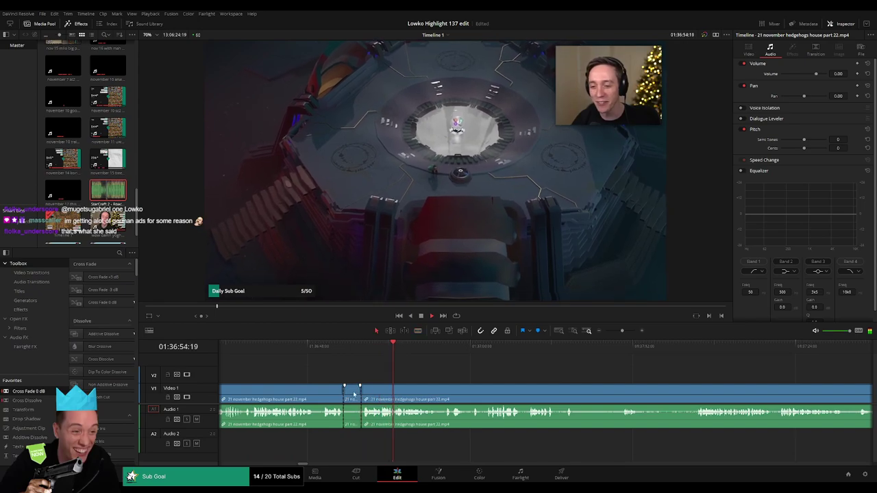
key("Delete")
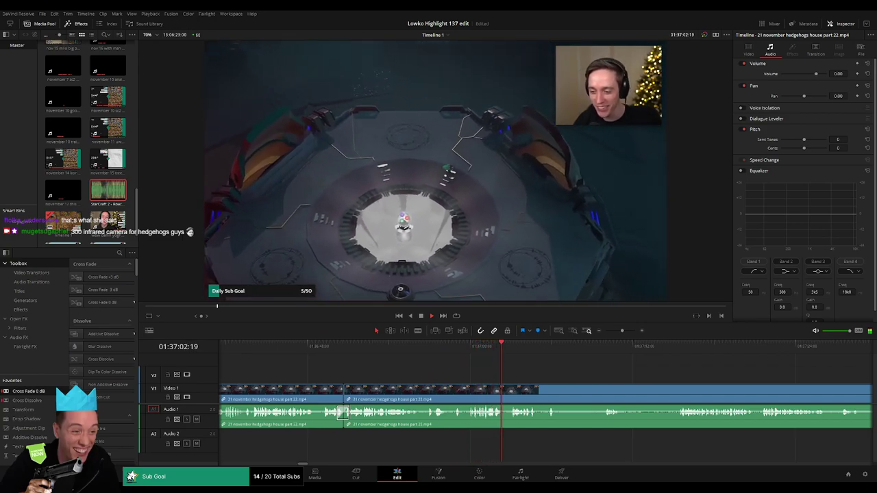
- Cut out the silence from about 01:37:06 to 01:37:10 and add Cross Fade 0 dB to the audio cut
scroll(548, 375, "right", 4)
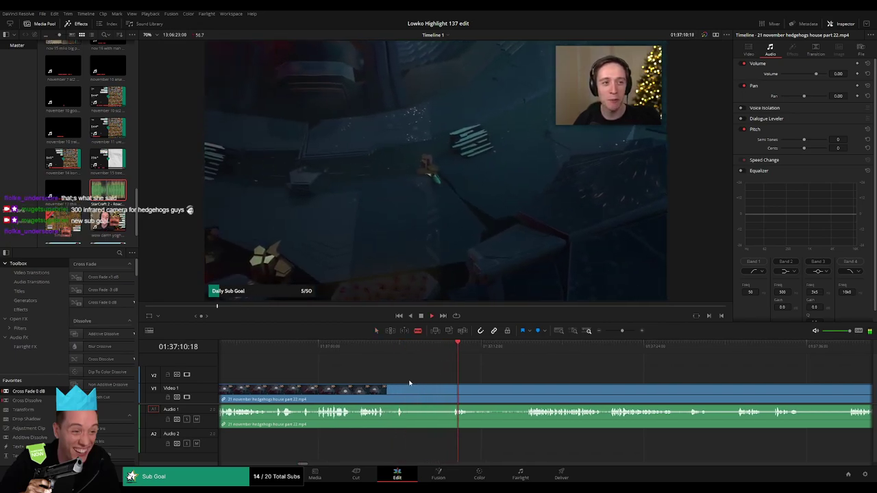
left_click(408, 390)
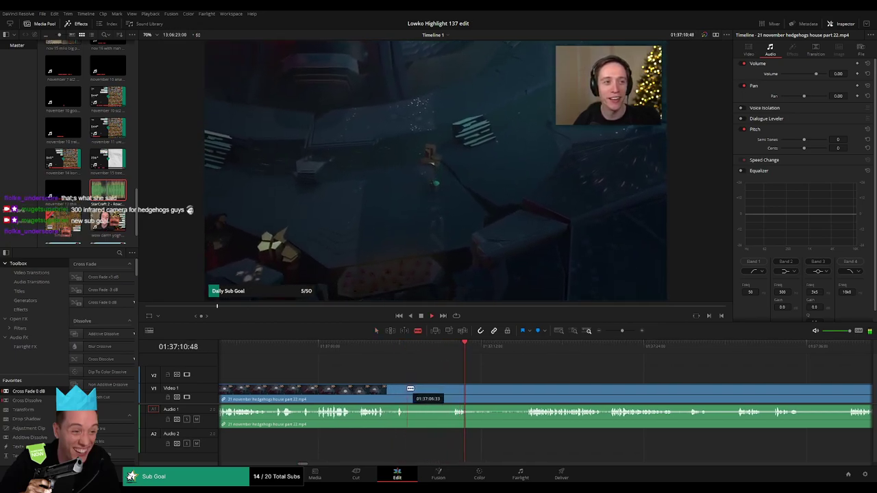
left_click(452, 390)
key("a")
left_click(438, 391)
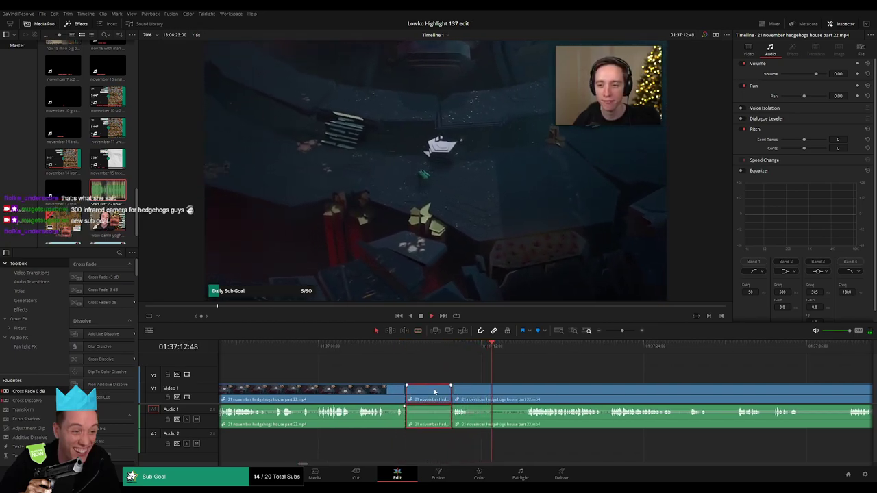
key("Delete")
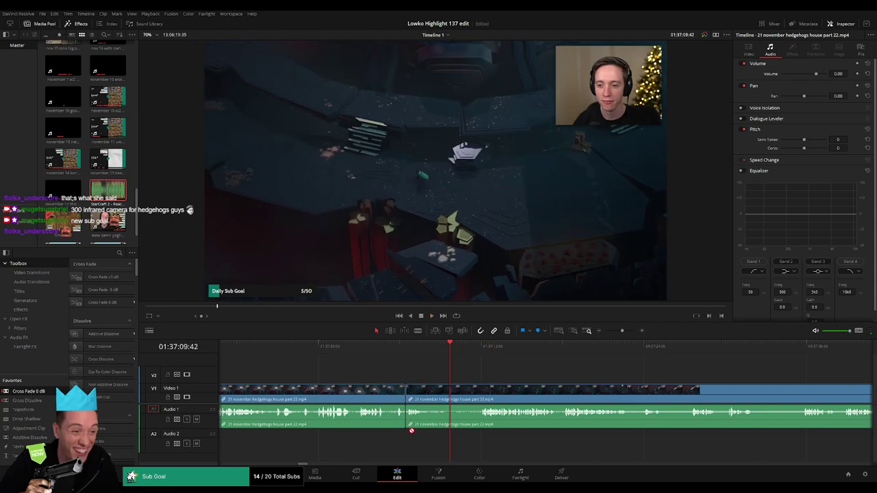
- Cut out the silence from about 01:37:08 to 01:37:12 and add Cross Fade 0 dB to the audio cut
key("b")
left_click(425, 389)
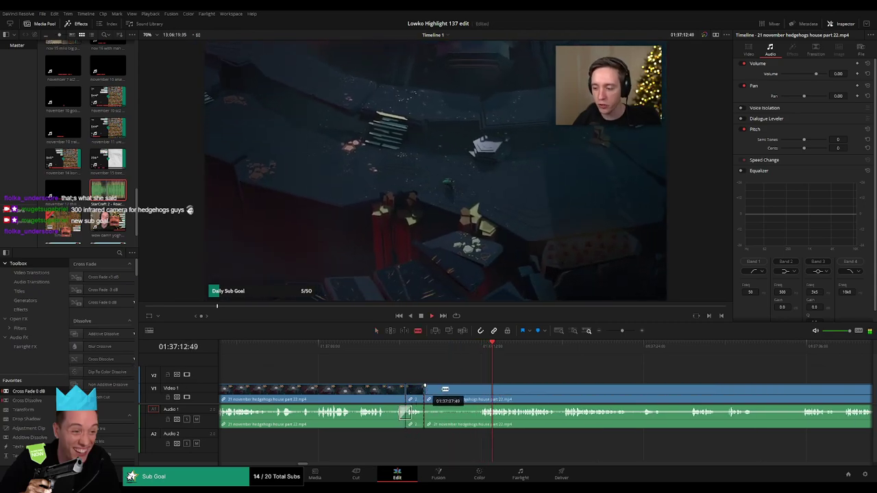
left_click(482, 389)
key("a")
left_click(464, 392)
key("Delete")
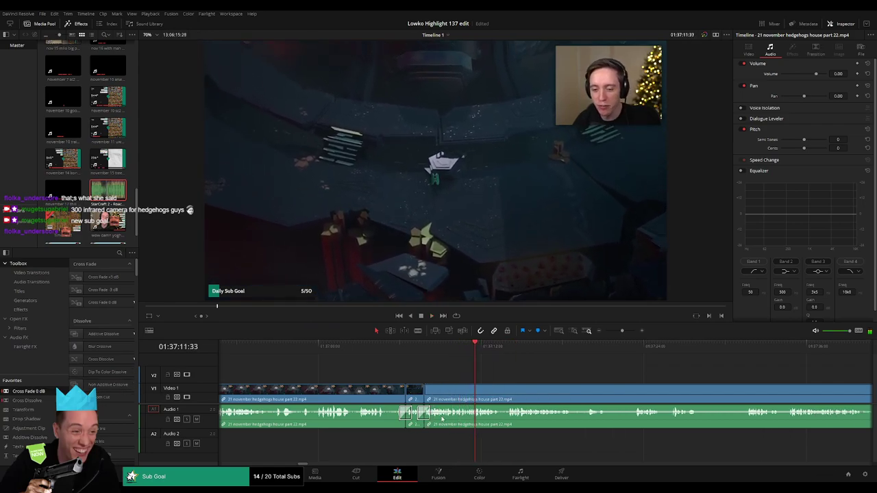
- Cut out the pause from about 01:37:21 to 01:37:23 and add Cross Fade 0 dB to the audio cut
key("space")
scroll(450, 386, "right", 8)
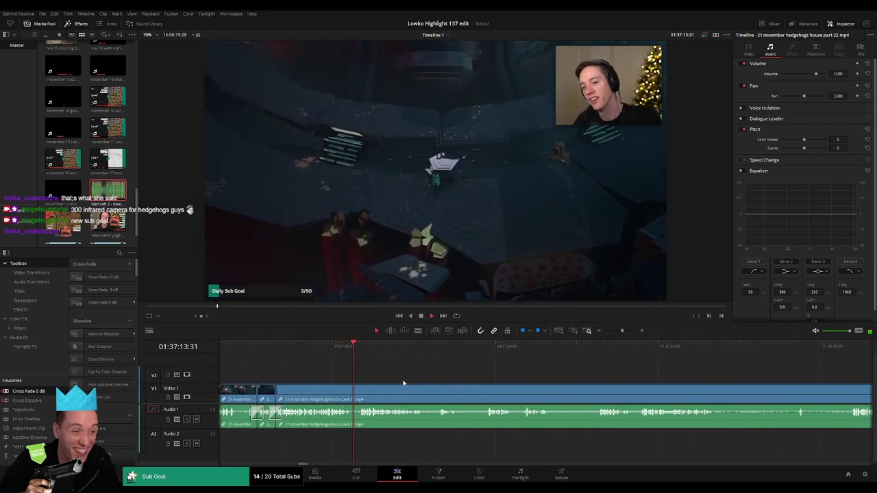
scroll(420, 385, "right", 2)
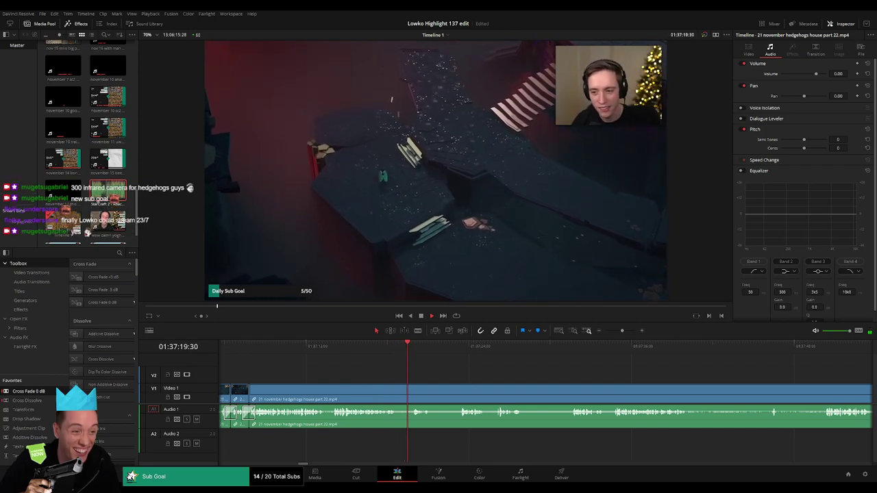
left_click(454, 347)
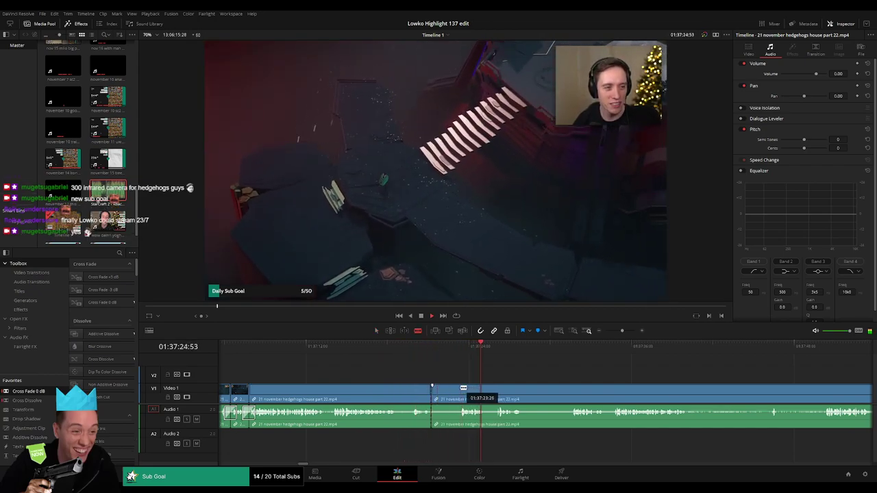
key("BackSpace")
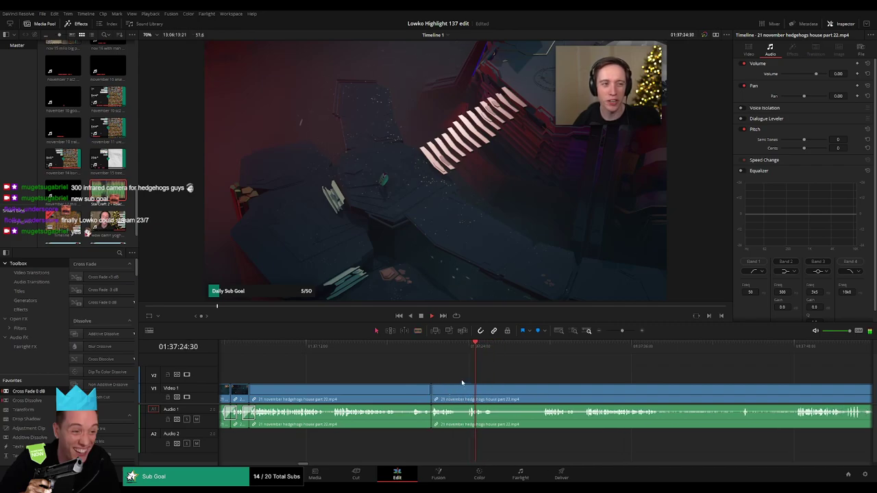
- Cut out the pause from about 01:37:26 to 01:37:29 and add Cross Fade 0 dB to the audio cut
left_click_drag(536, 394, 416, 373)
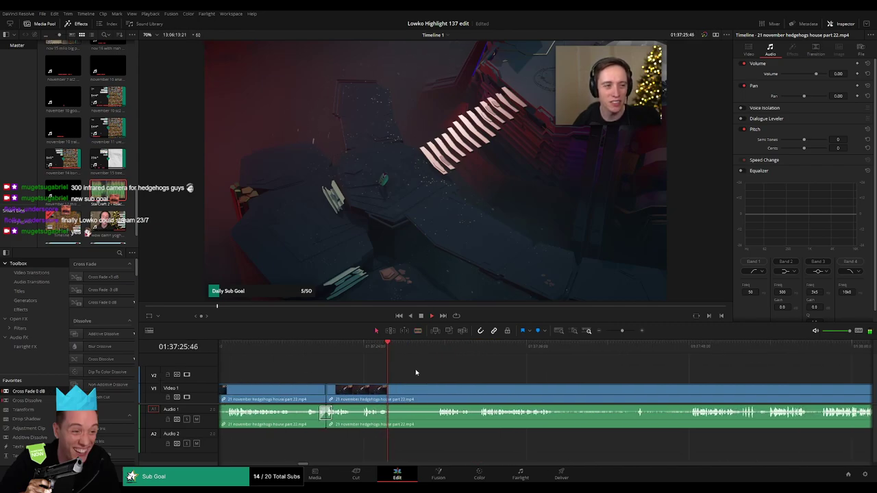
key("b")
left_click(389, 394)
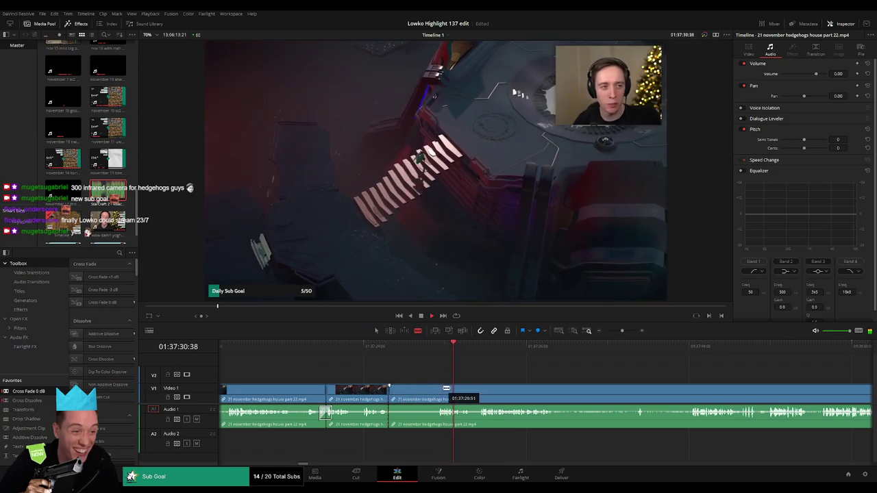
left_click(439, 388)
key("a")
left_click(425, 391)
key("Delete")
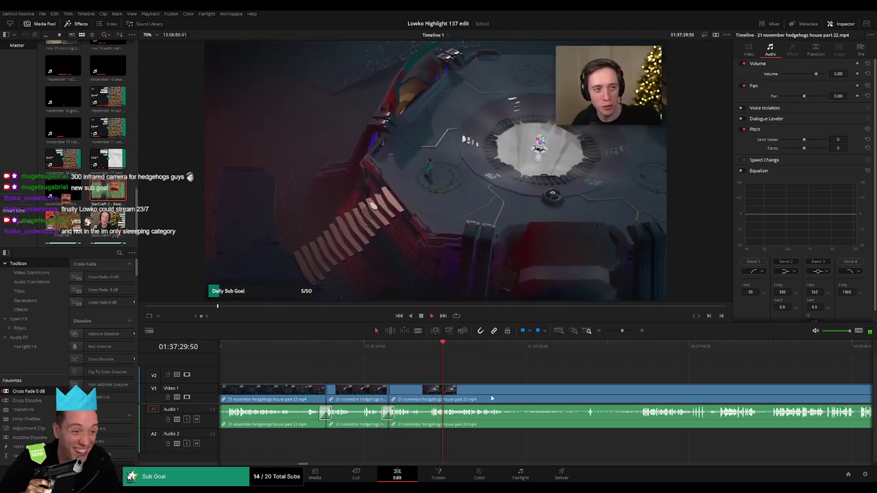
- Cut out the quiet section from about 01:37:34 to 01:37:44, add Cross Fade 0 dB to the audio cut and play back the join
left_click_drag(519, 395, 423, 379)
key("b")
left_click(407, 391)
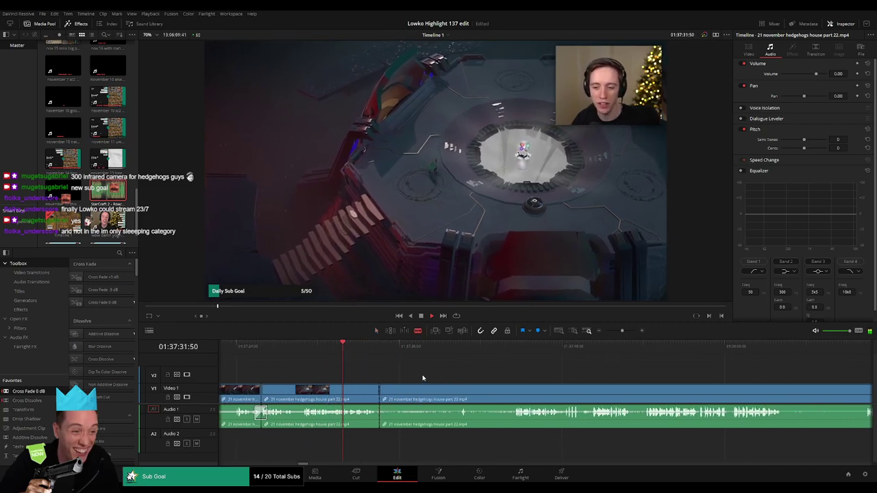
scroll(423, 378, "right", 1)
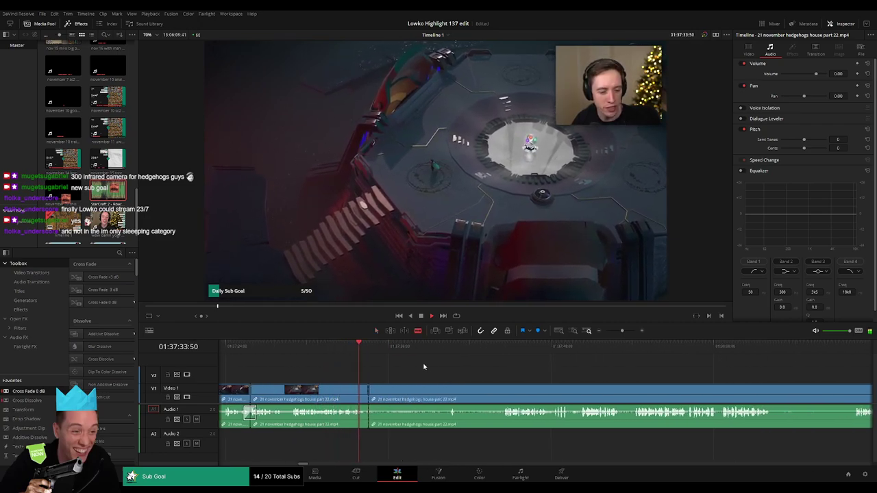
left_click(504, 352)
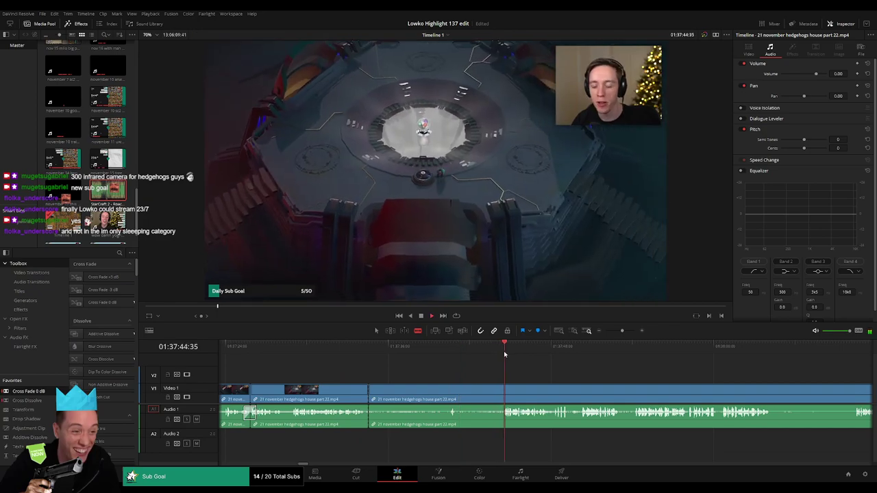
left_click(504, 390)
key("a")
key("Delete")
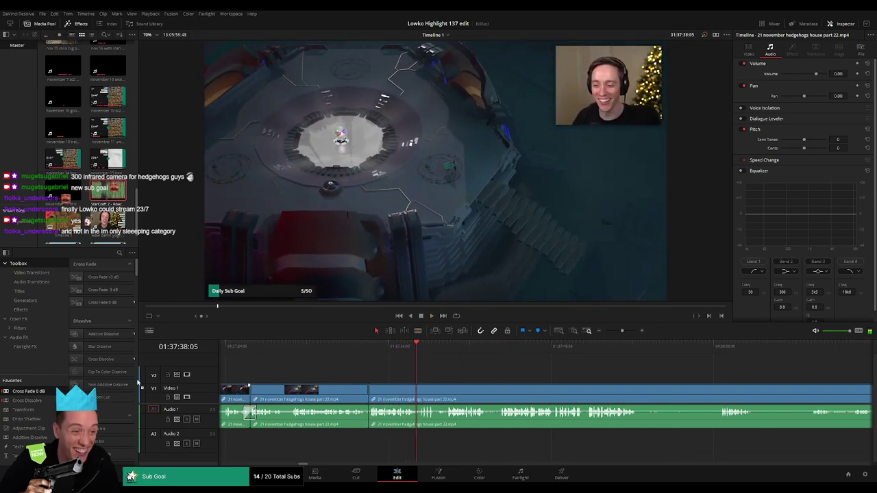
left_click(370, 346)
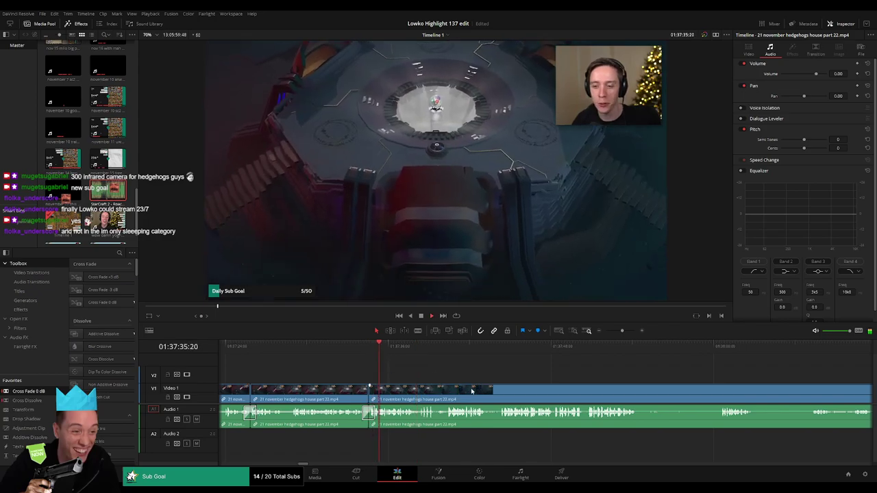
left_click_drag(471, 382, 333, 377)
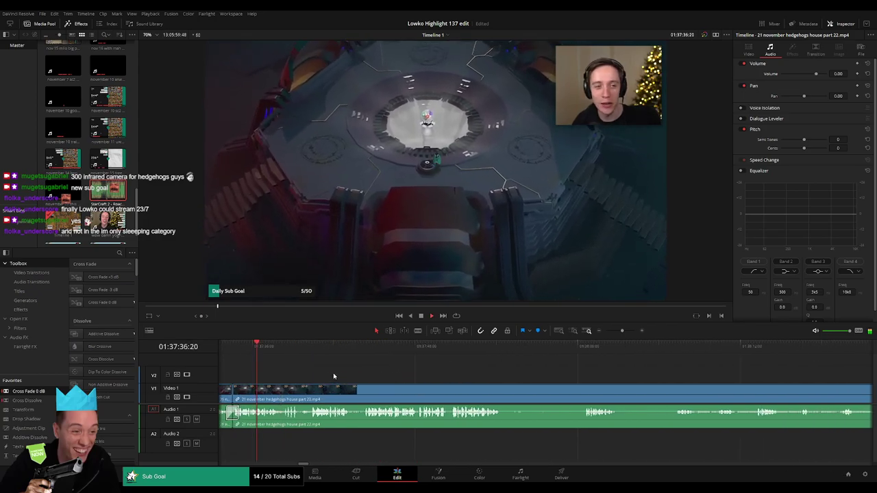
- Cut out the quiet section from about 01:37:54 to 01:38:00 in the hedgehogs house part 22 clip
key("b")
left_click(503, 395)
left_click(587, 392)
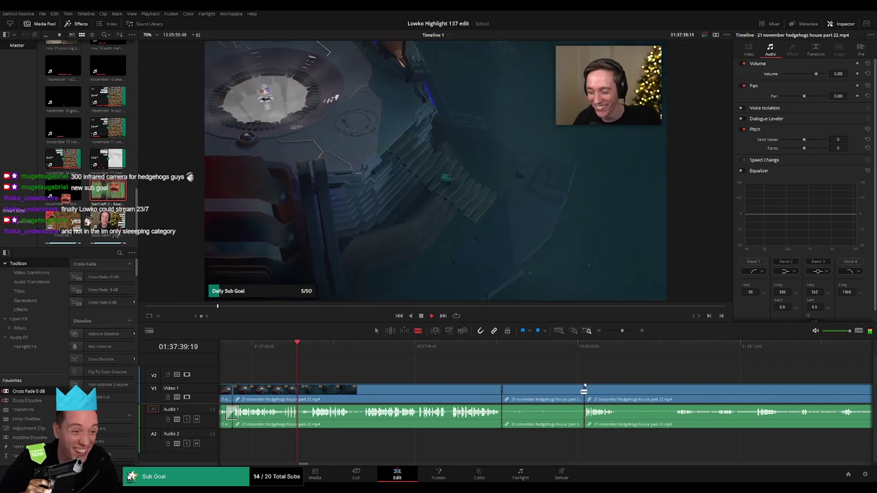
key("a")
left_click(566, 396)
key("Delete")
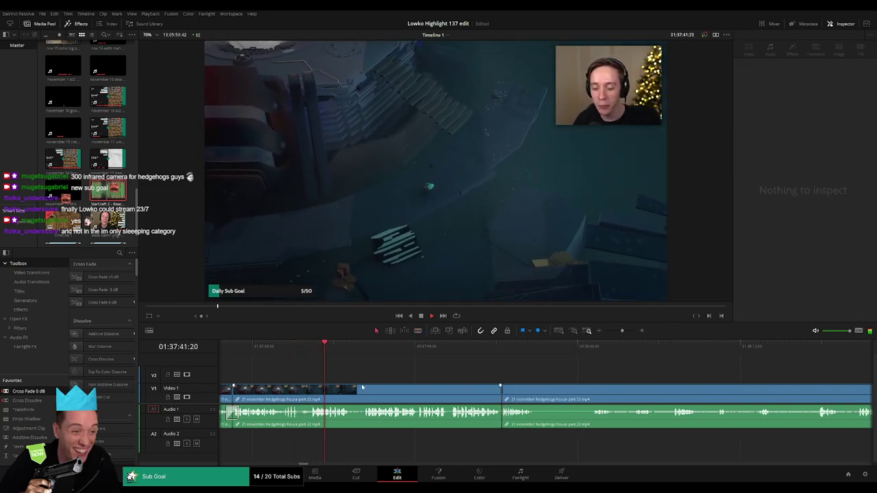
- Cut out the short pause at about 01:37:43, close the gap and add Cross Fade 0 dB to the audio cut
key("b")
left_click(352, 394)
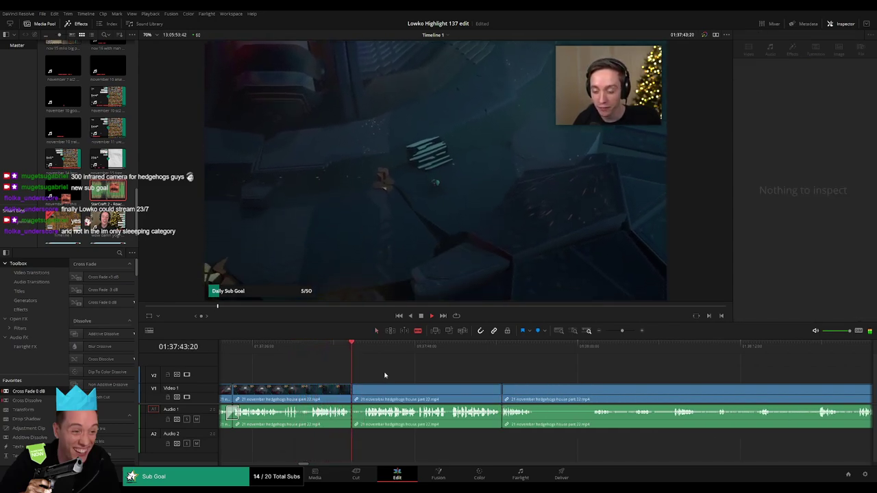
left_click(334, 387)
left_click(347, 387)
key("a")
left_click(340, 391)
key("Delete")
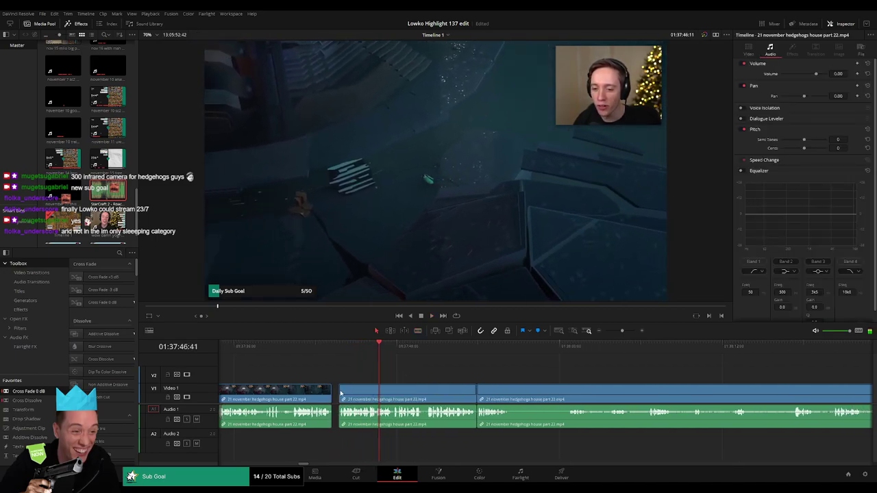
key("BackSpace")
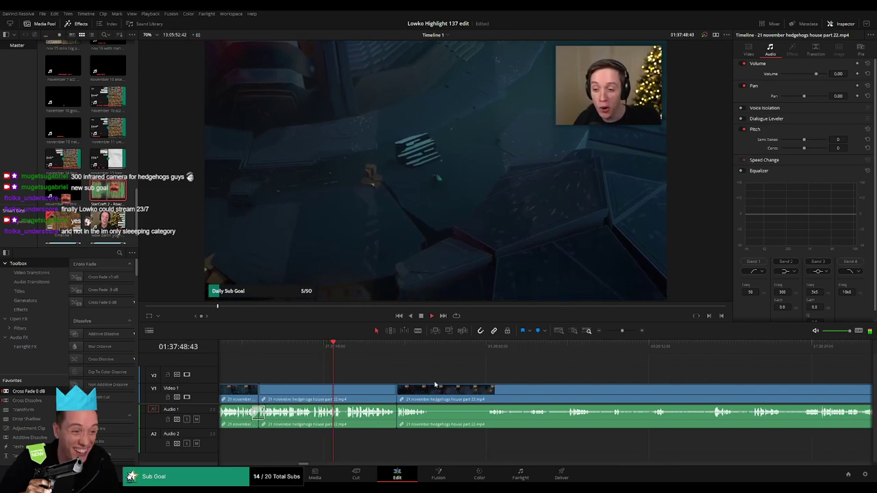
- Add Cross Fade 0 dB to the audio cut at about 01:37:53 and play back the join
left_click_drag(456, 389, 420, 389)
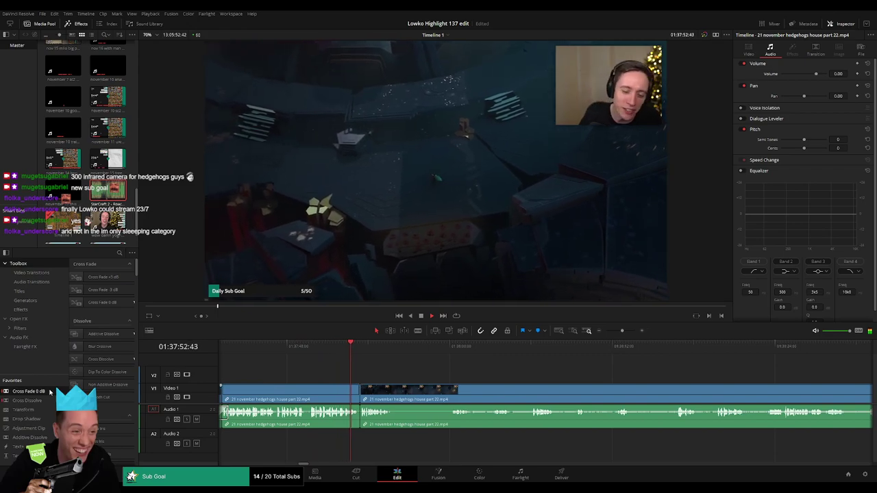
left_click_drag(50, 393, 332, 412)
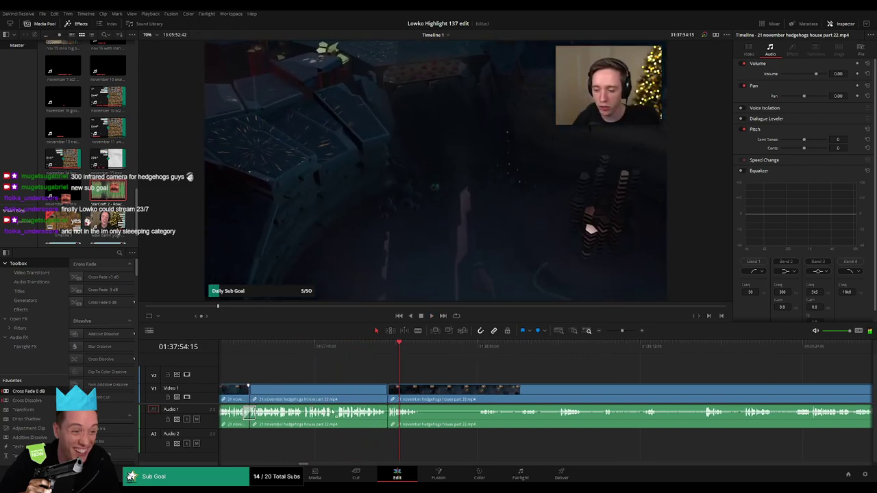
key("space")
left_click_drag(461, 385, 394, 381)
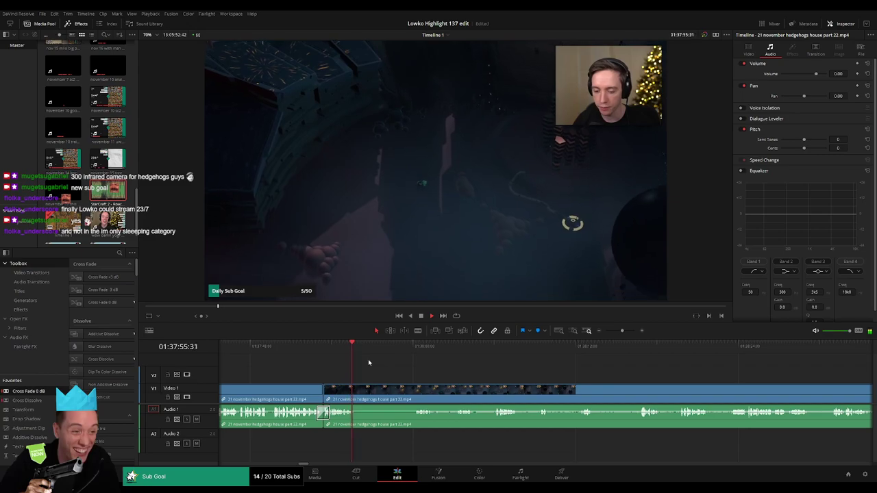
- Split the hedgehogs house part 22 clip at about 01:37:55, after the last spoken passage
left_click(403, 350)
key("b")
left_click(356, 401)
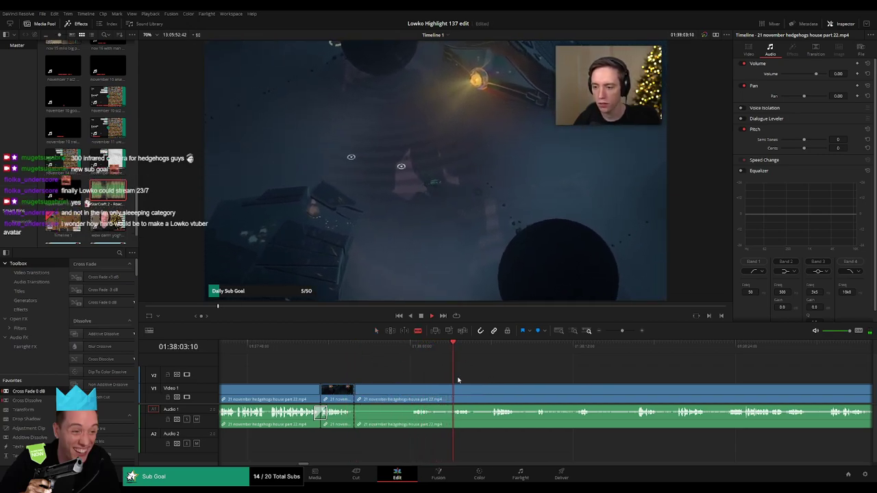
- Skim the rest of the hedgehogs house part 22 clip after the split and delete that whole remainder
scroll(397, 376, "right", 5)
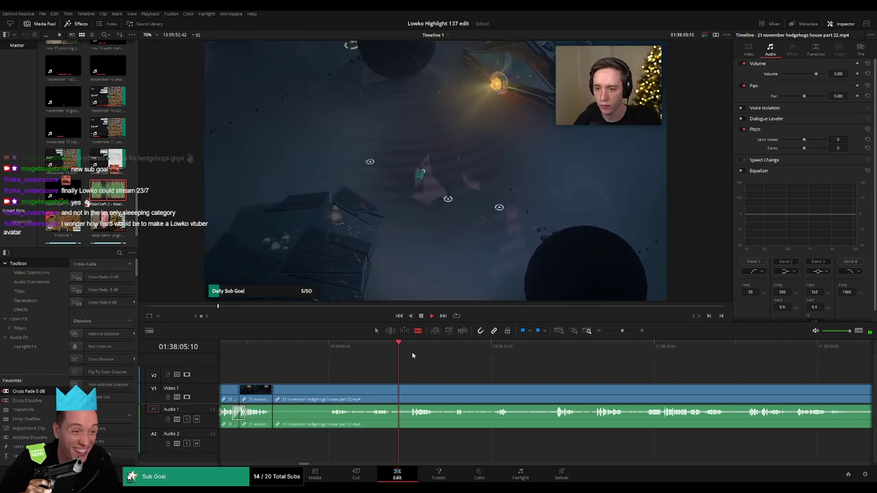
left_click(547, 360)
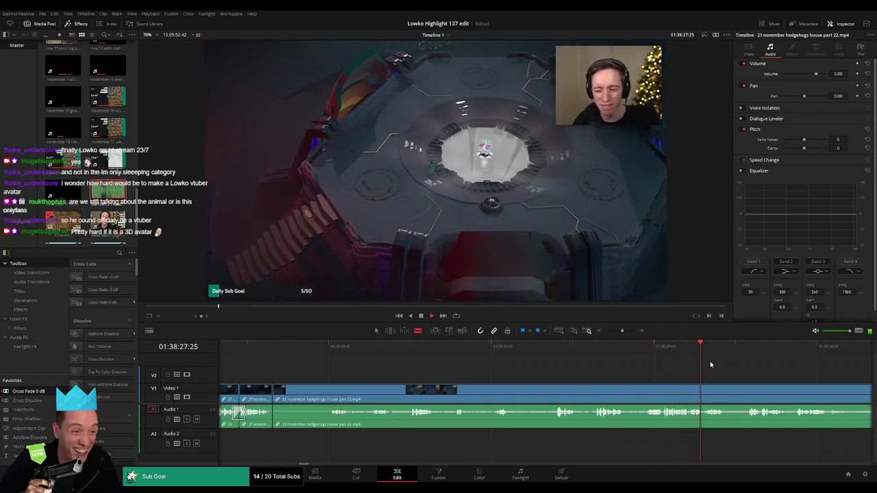
mouse_move(623, 333)
left_mouse_down()
mouse_move(611, 334)
mouse_move(618, 333)
left_mouse_up()
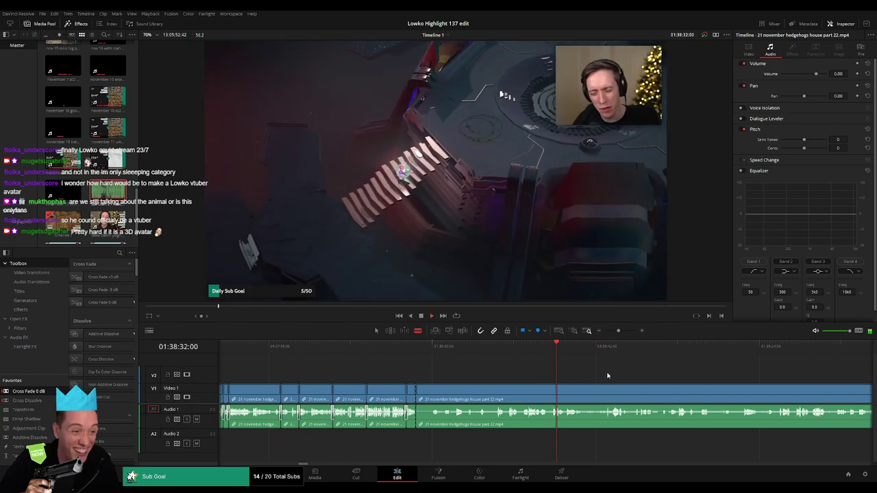
scroll(496, 370, "right", 2)
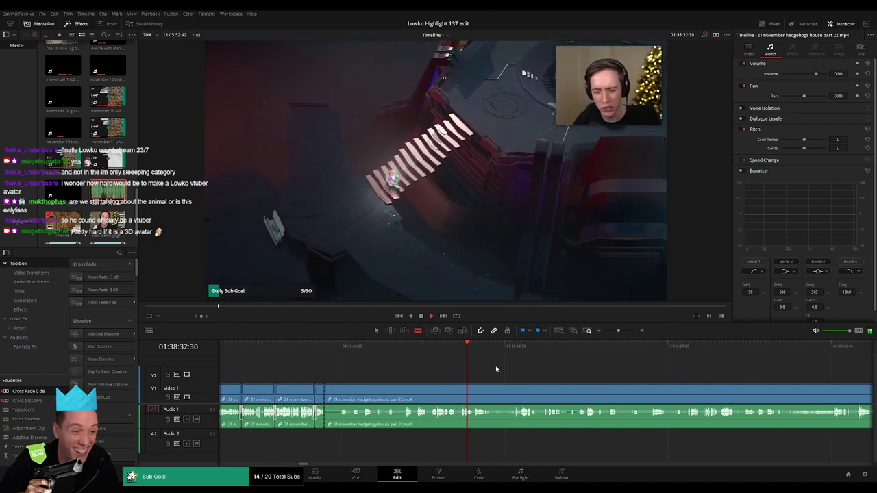
left_click(420, 352)
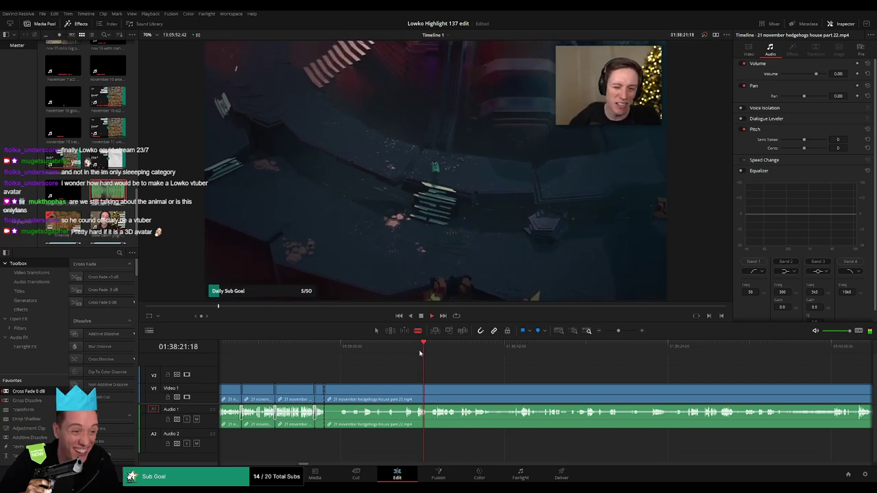
left_click(492, 353)
left_click(698, 368)
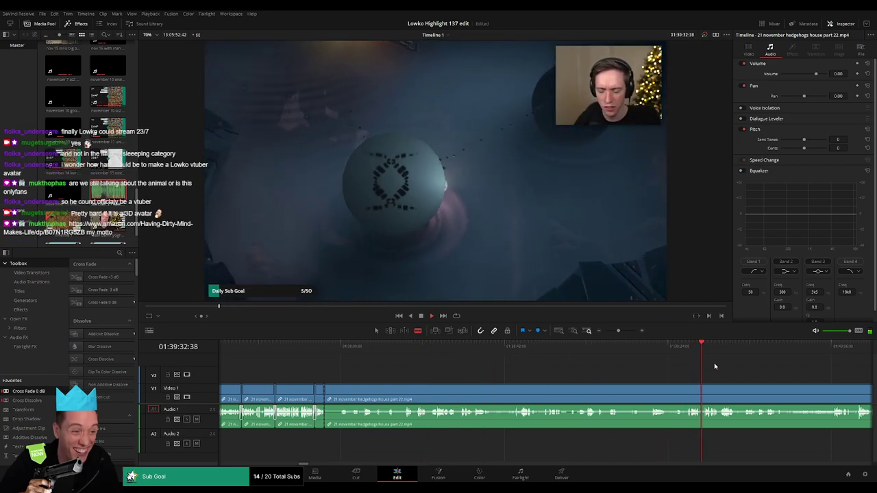
left_click_drag(618, 332, 612, 332)
key("a")
left_click(565, 392)
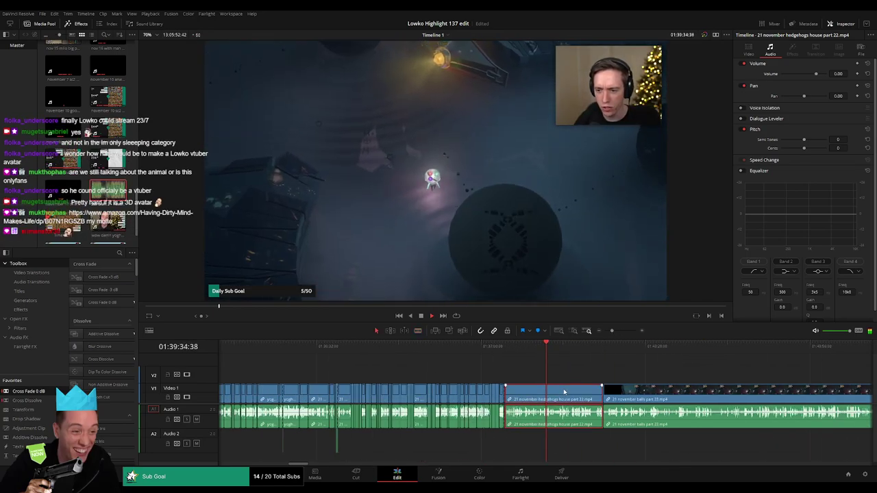
key("Delete")
- Skim the opening of the 21 november balls part 23 clip from about 01:38:32 to 01:40:04 for usable footage
left_click(521, 346)
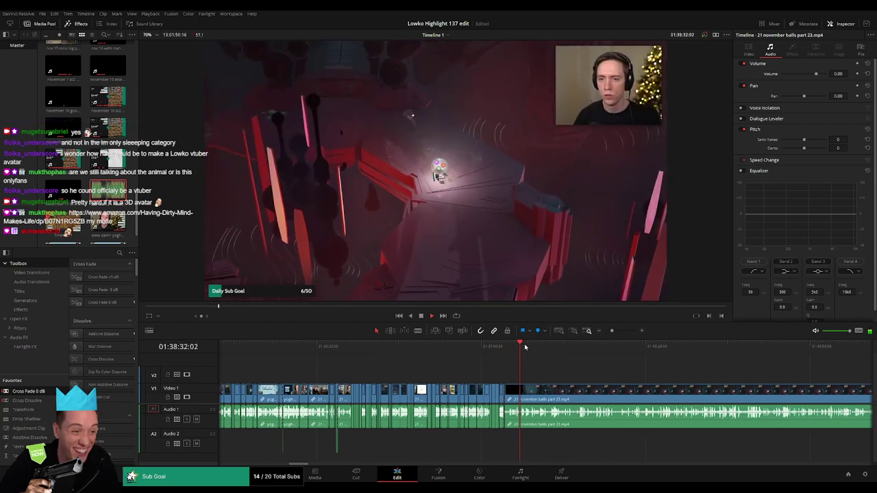
left_click_drag(525, 347, 546, 350)
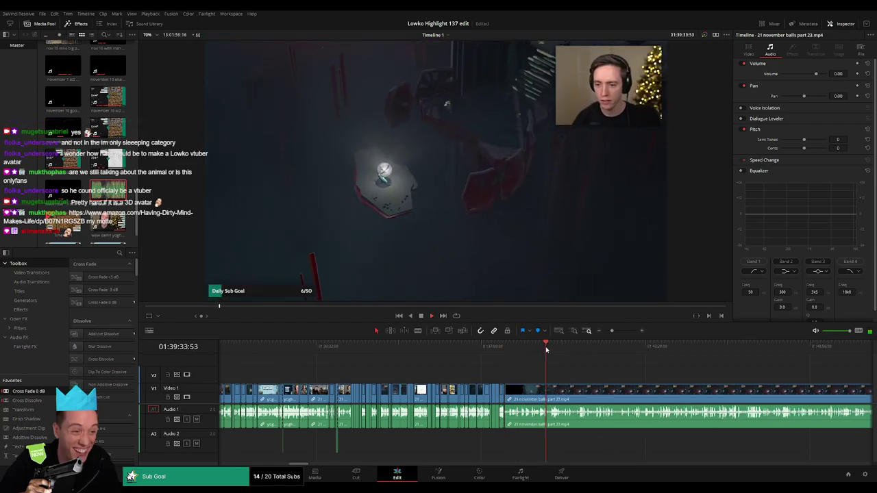
left_click(560, 350)
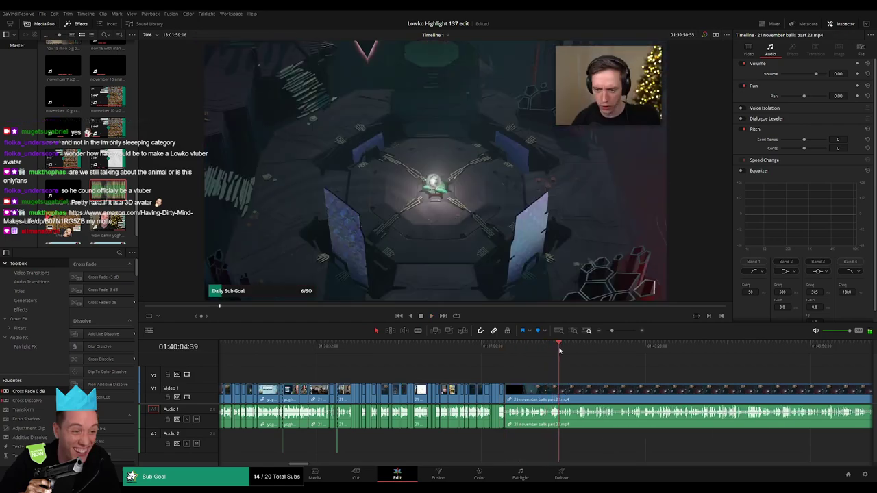
left_click(563, 352)
scroll(501, 366, "right", 5)
left_click(448, 348)
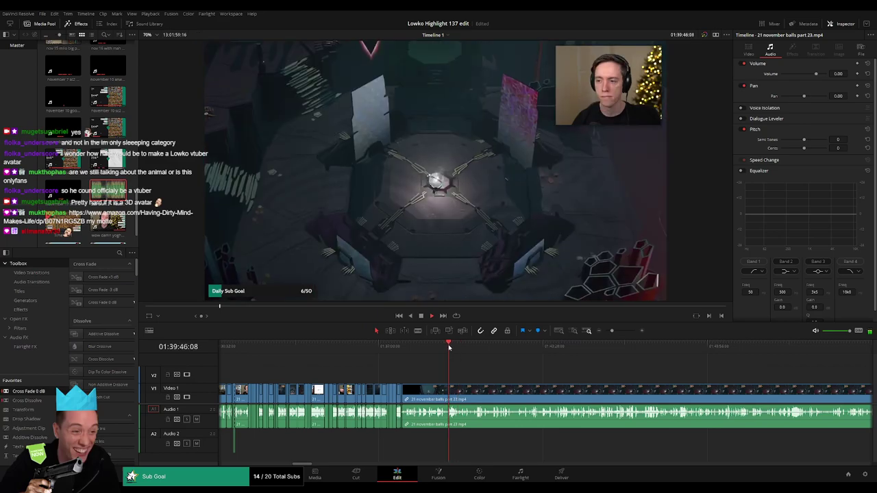
left_click_drag(612, 331, 620, 332)
- Play excerpts of the balls part 23 clip between about 01:39:06 and 01:39:55 to find where the highlight starts
left_click(391, 350)
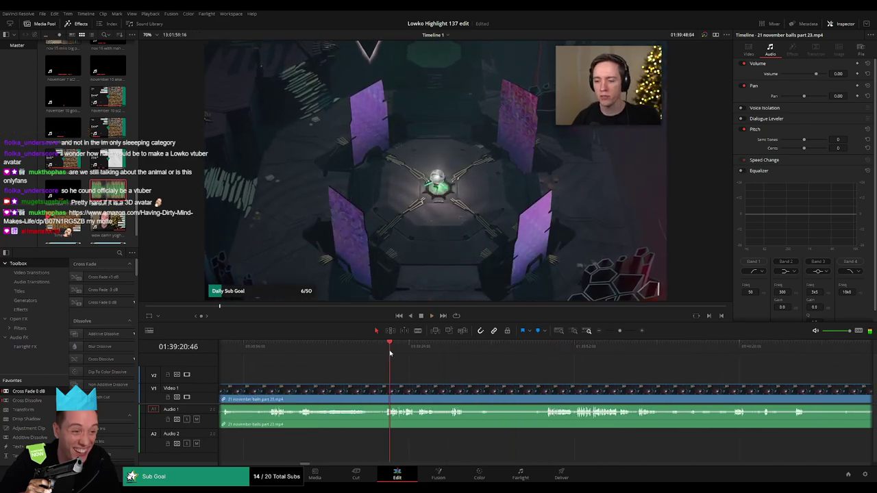
scroll(449, 355, "left", 3)
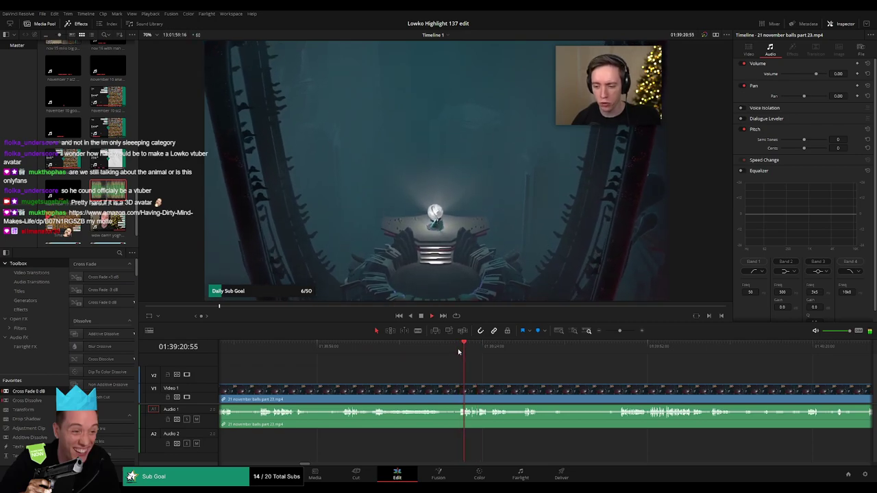
left_click(377, 349)
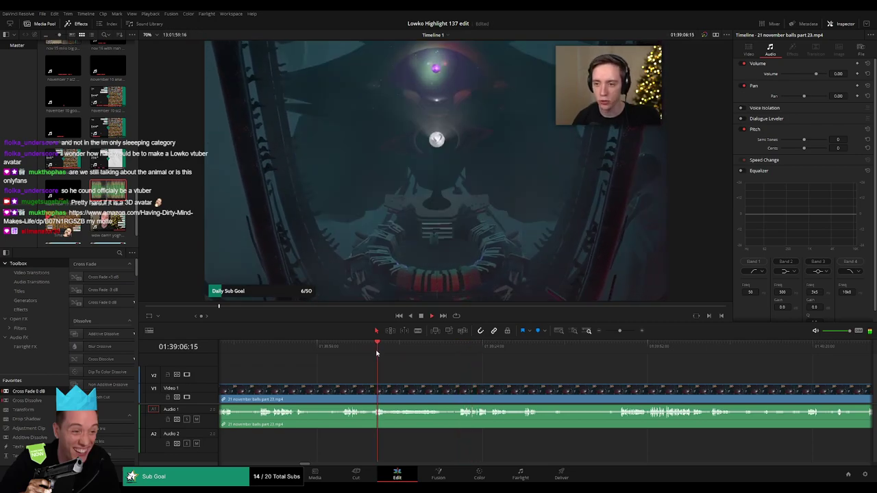
left_click_drag(496, 355, 523, 354)
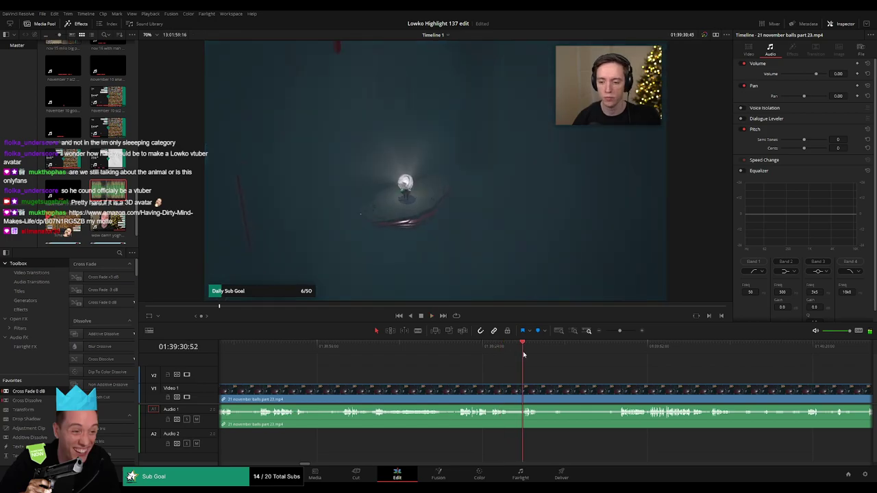
left_click_drag(608, 355, 513, 372)
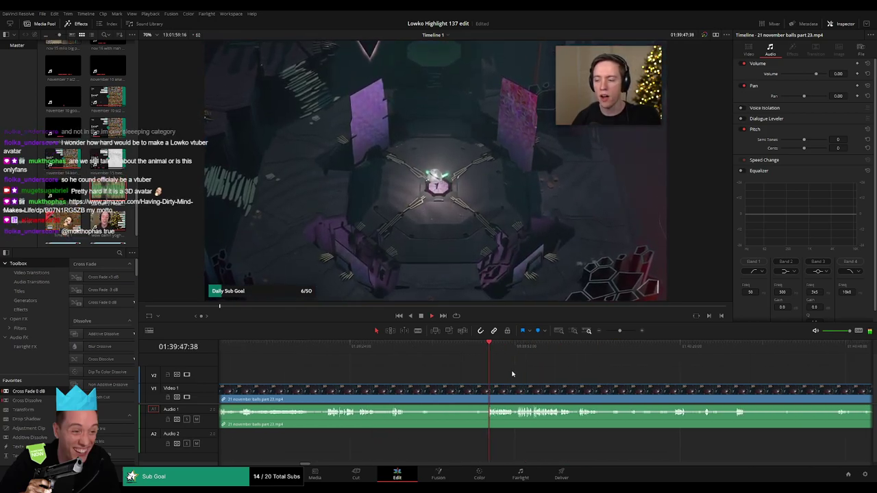
scroll(479, 377, "right", 2)
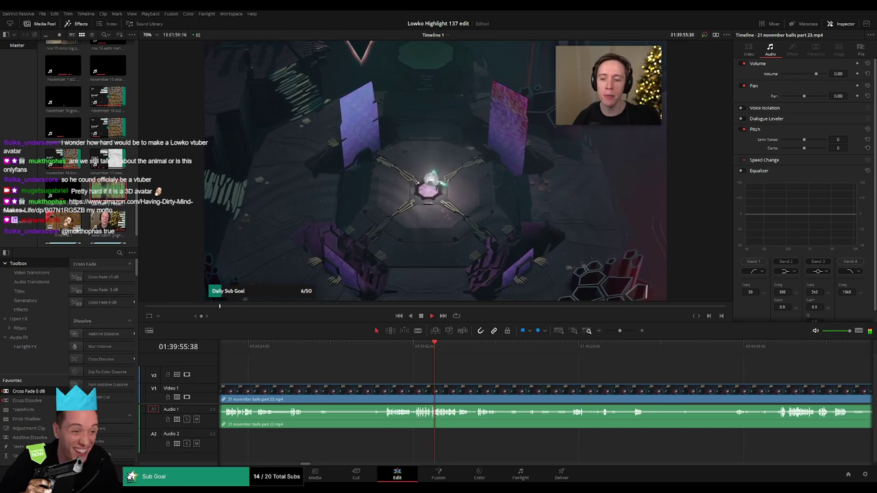
- Check the balls part 23 clip between about 01:40:03 and 01:41:13 for passages worth keeping
left_click(475, 349)
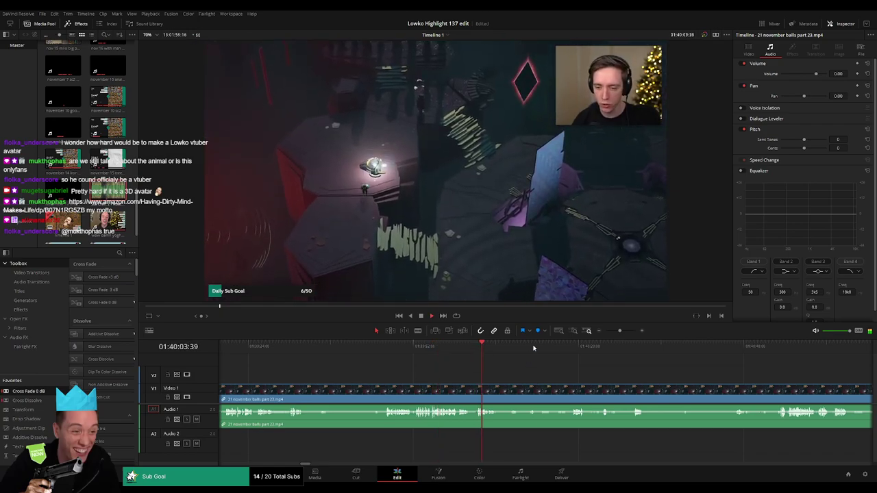
left_click(574, 349)
scroll(607, 369, "right", 4)
left_click(584, 349)
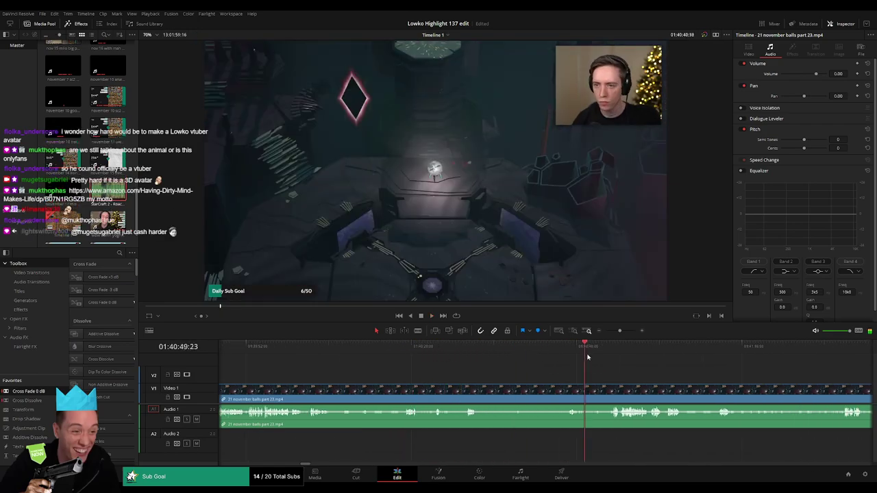
left_click(613, 357)
scroll(549, 374, "right", 5)
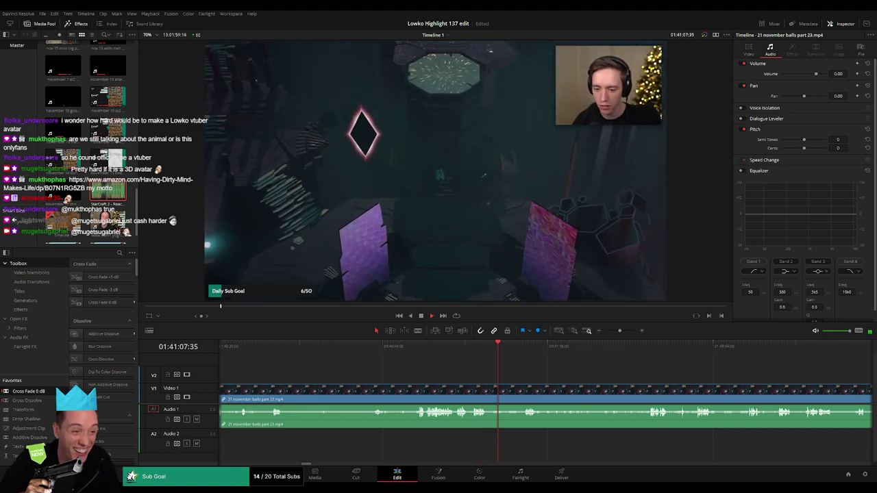
left_click(525, 350)
left_click_drag(580, 382, 443, 374)
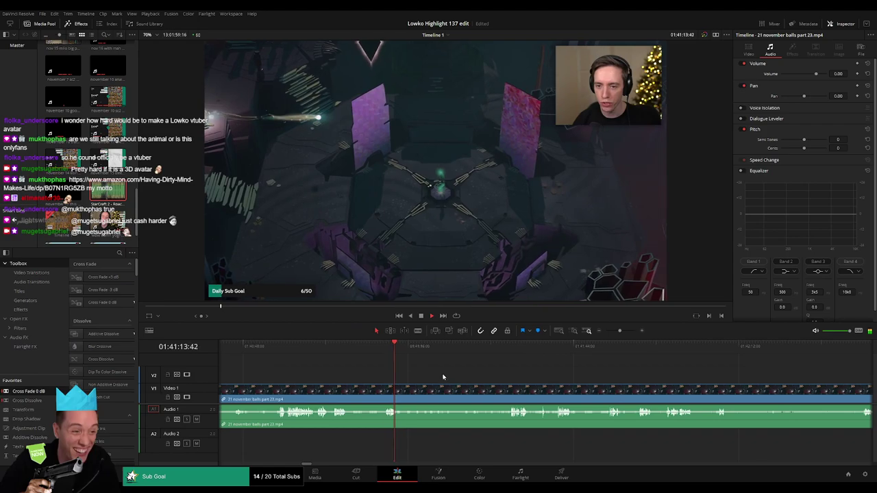
- Listen to the spoken passages of the balls part 23 clip from about 01:41:33 to 01:42:08
left_click(508, 355)
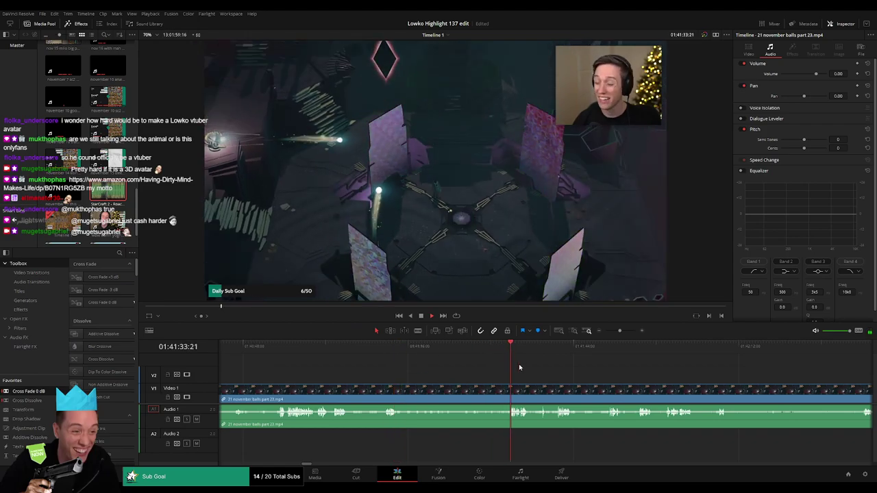
scroll(473, 372, "down", 2)
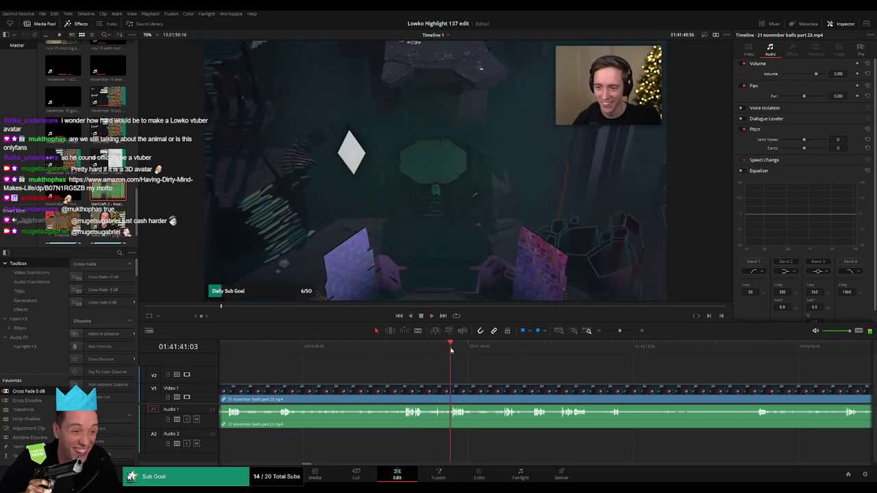
scroll(431, 371, "down", 2)
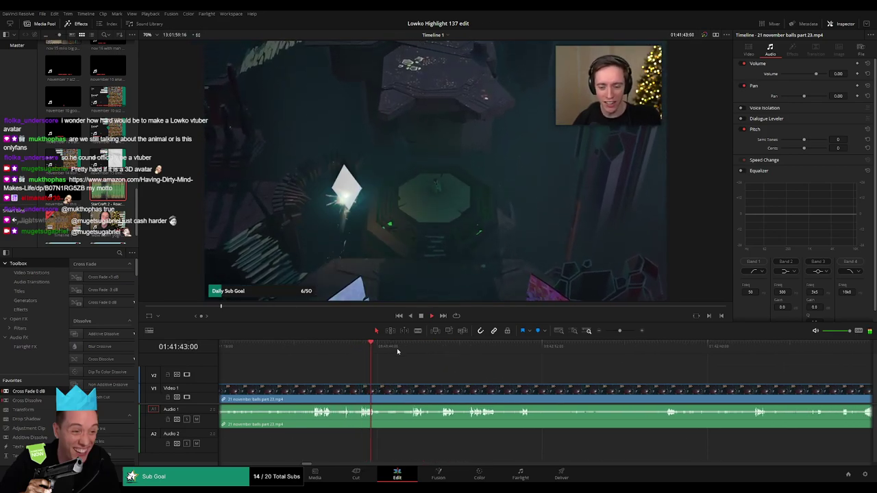
left_click(412, 348)
left_click(443, 351)
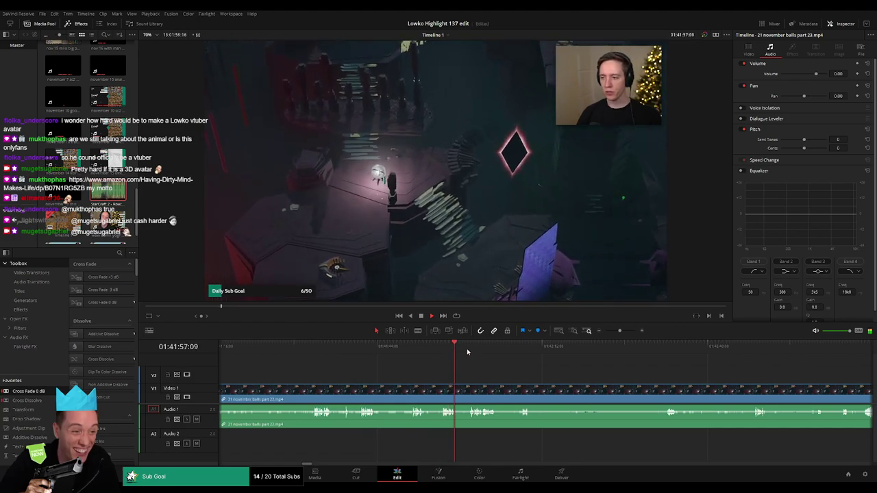
mouse_move(619, 332)
left_mouse_down()
mouse_move(611, 331)
mouse_move(619, 333)
left_mouse_up()
left_click(563, 352)
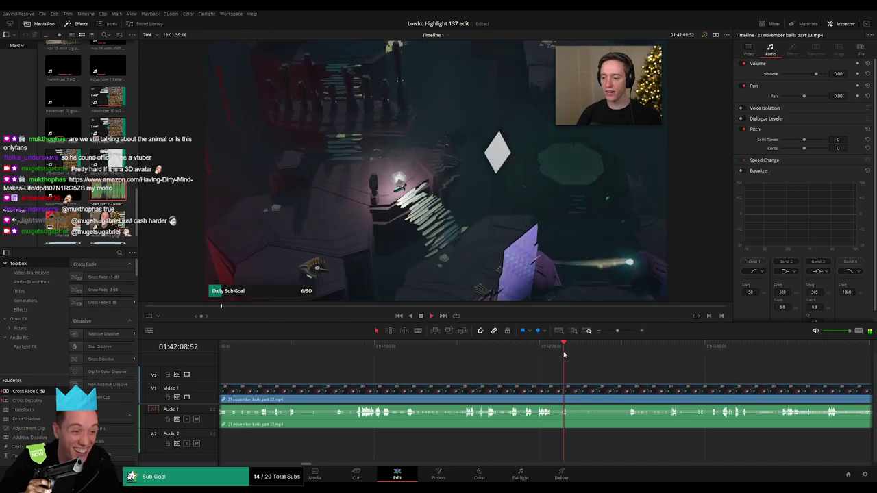
- Split the 21 november balls part 23 clip at about 01:43:19 and ripple delete the unused footage before the cut
scroll(453, 367, "right", 3)
left_click(449, 350)
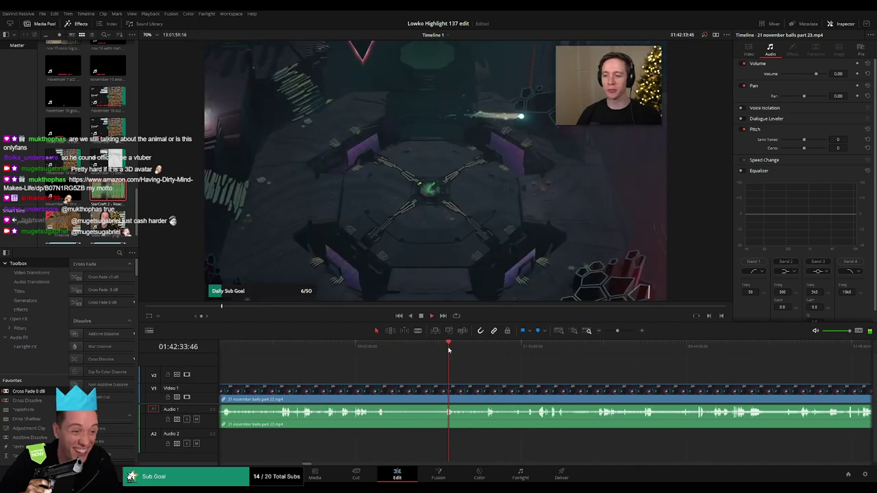
left_click(488, 346)
left_click_drag(497, 351, 539, 353)
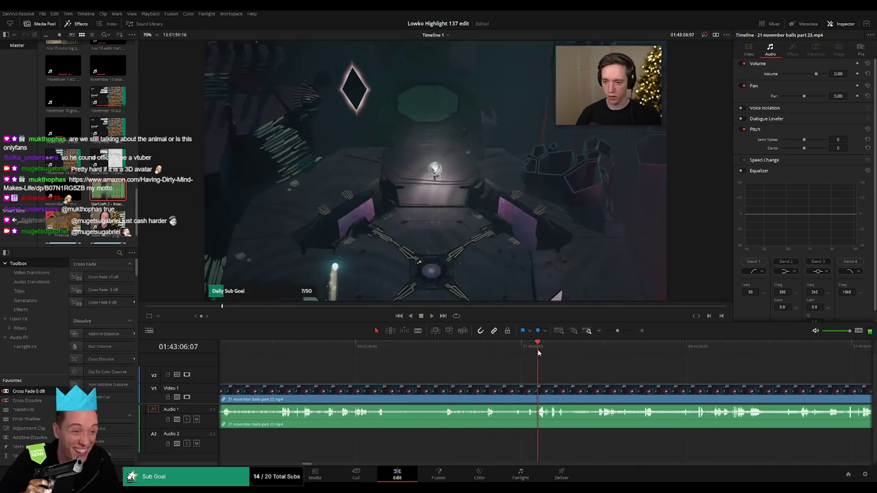
left_click_drag(590, 381, 391, 348)
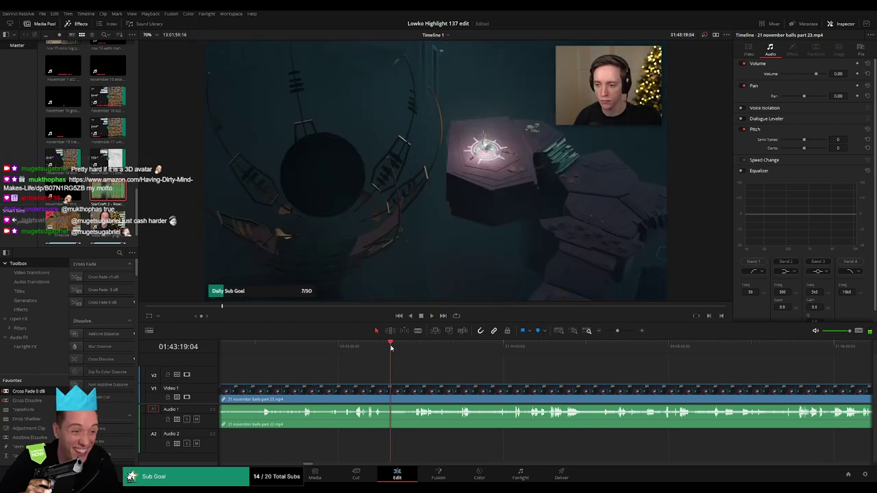
left_click(391, 387)
key("a")
key("Delete")
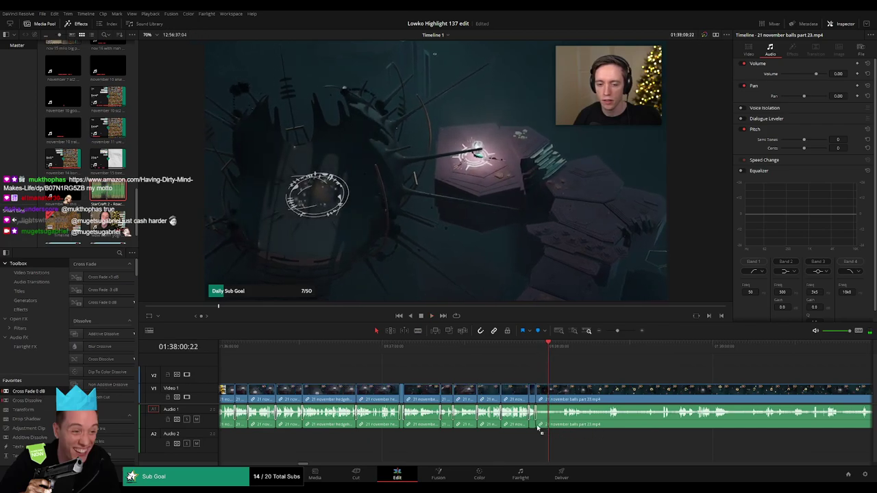
- Play the shortened balls part 23 clip from about 01:38:00 to 01:38:56 to find a word that needs censoring
left_click_drag(602, 390, 414, 386)
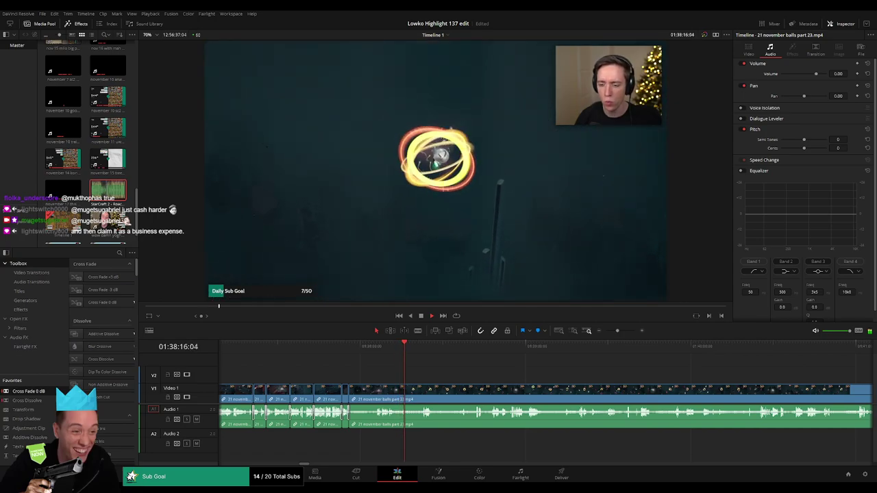
scroll(413, 373, "right", 2)
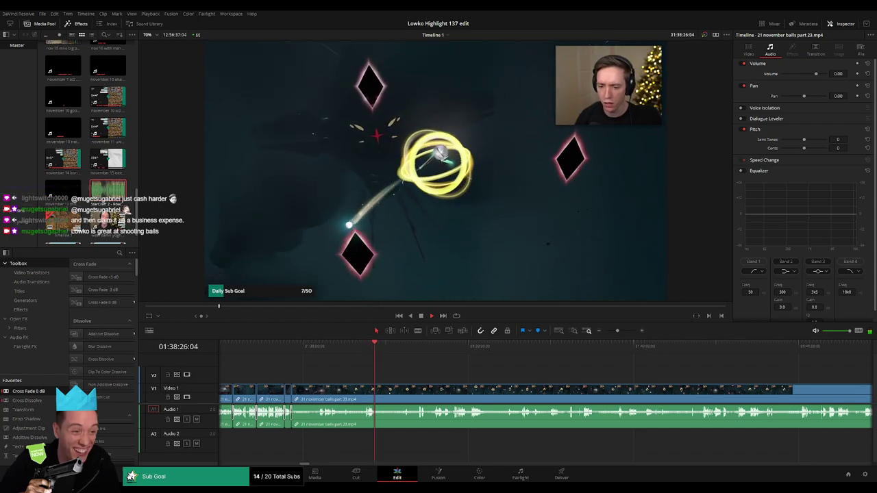
left_click_drag(405, 377, 368, 376)
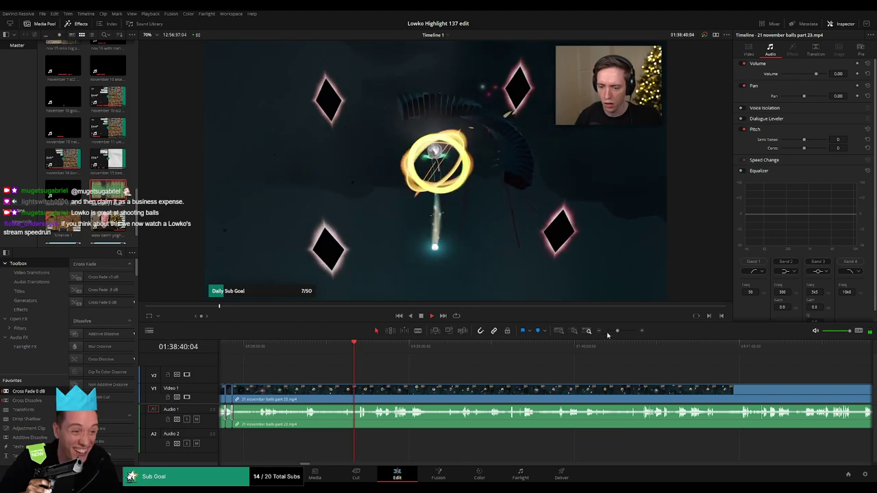
left_click_drag(618, 331, 622, 333)
scroll(384, 370, "right", 3)
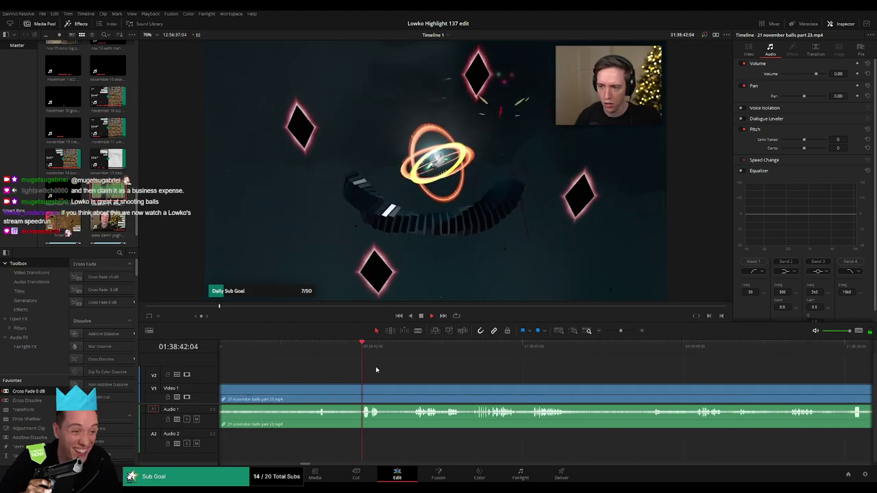
left_click_drag(348, 349, 372, 351)
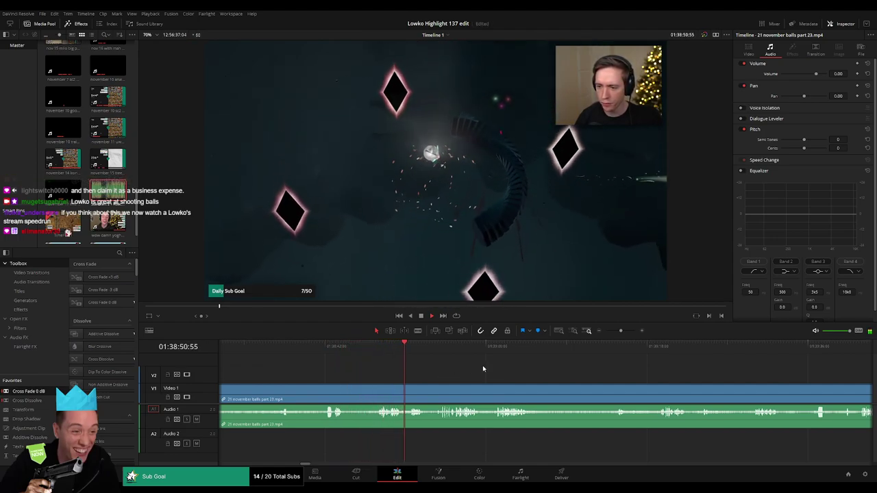
left_click_drag(485, 369, 381, 369)
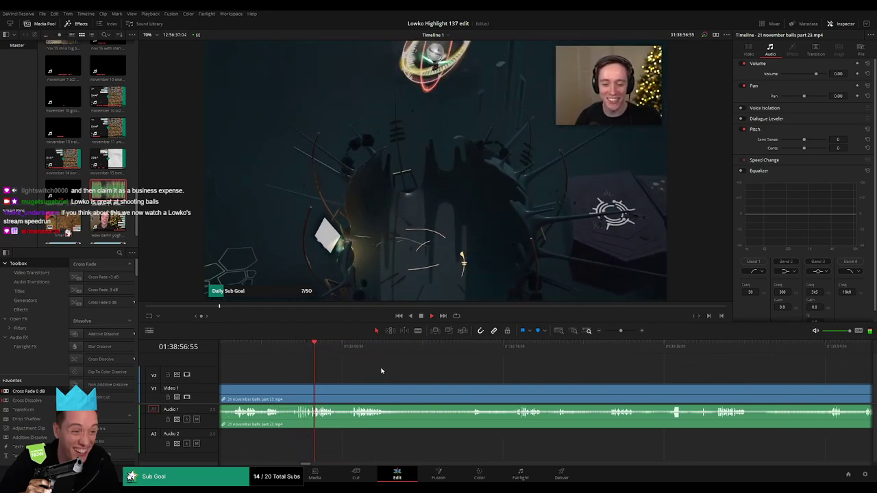
left_click(301, 351)
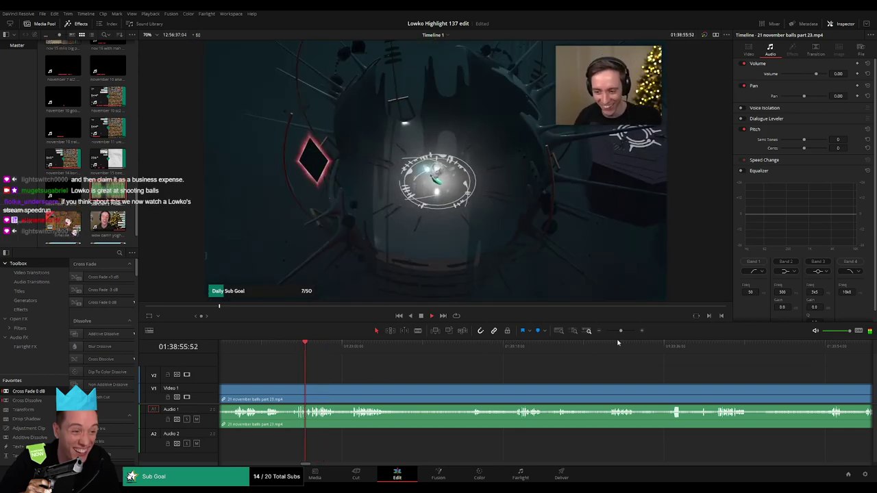
- Isolate the short spoken word at about 01:38:56 with two cuts and lower its volume to -100
left_click(565, 387)
key("space")
left_click(558, 351)
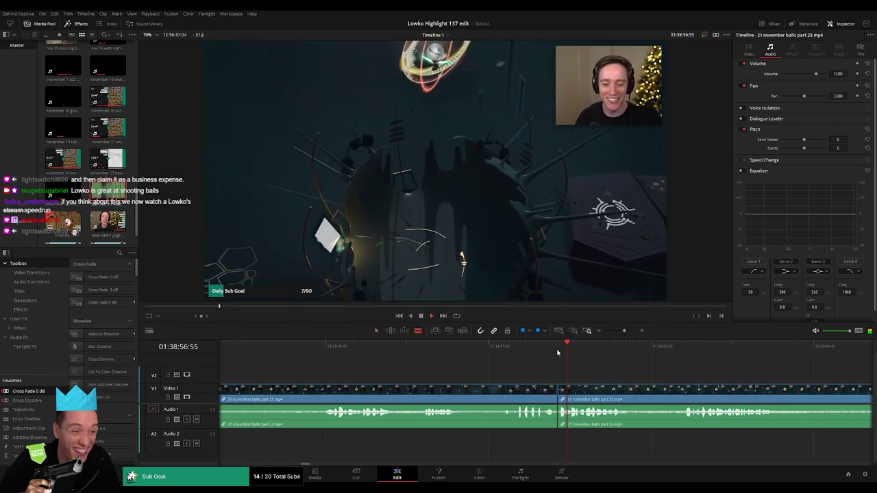
left_click(557, 352)
key("a")
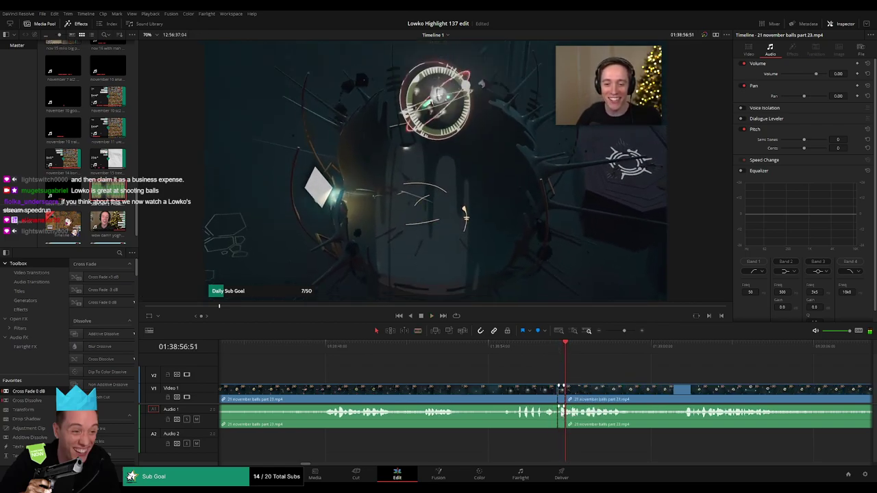
left_click(562, 412)
scroll(564, 414, "up", 2)
left_click_drag(537, 411, 538, 432)
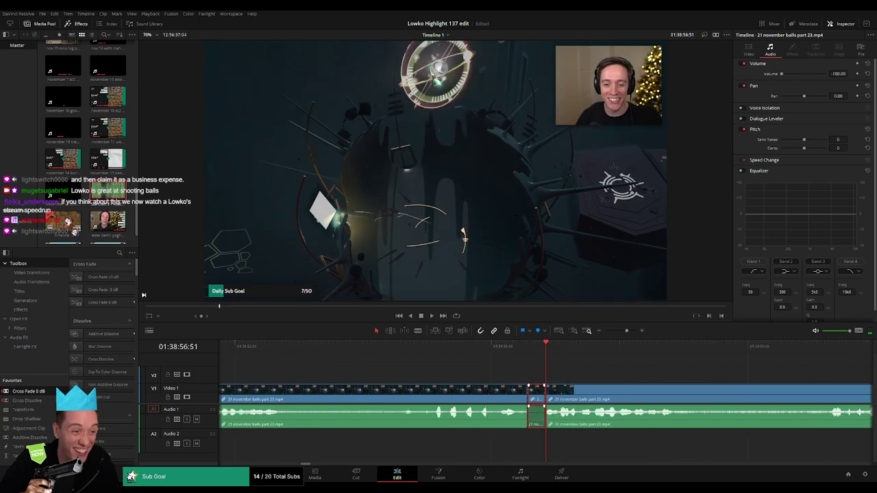
- Place the StarCraft 2 Roach Quotes sound on Audio 2 under the muted word, trim it to that length and set its volume to -23
left_click_drag(107, 199, 588, 450)
left_click_drag(522, 447, 548, 444)
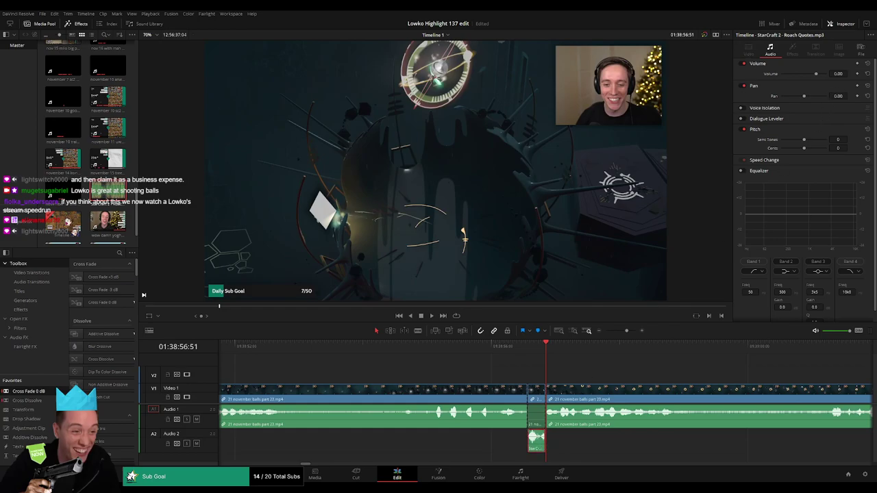
left_click(842, 74)
type("-23")
key("Return")
key("space")
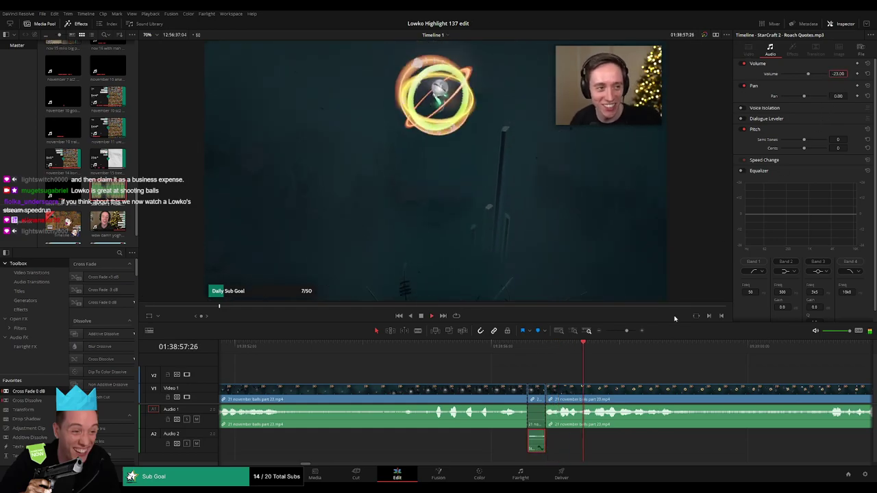
- Listen to the balls part 23 clip from about 01:38:59 to 01:39:40 for further words or pauses to edit
left_click_drag(626, 331, 621, 333)
left_click(593, 370)
scroll(448, 368, "right", 2)
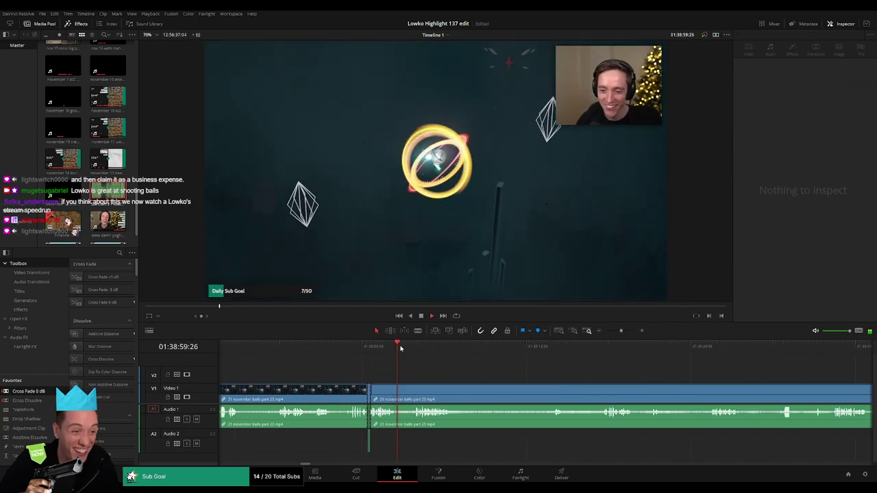
left_click(405, 348)
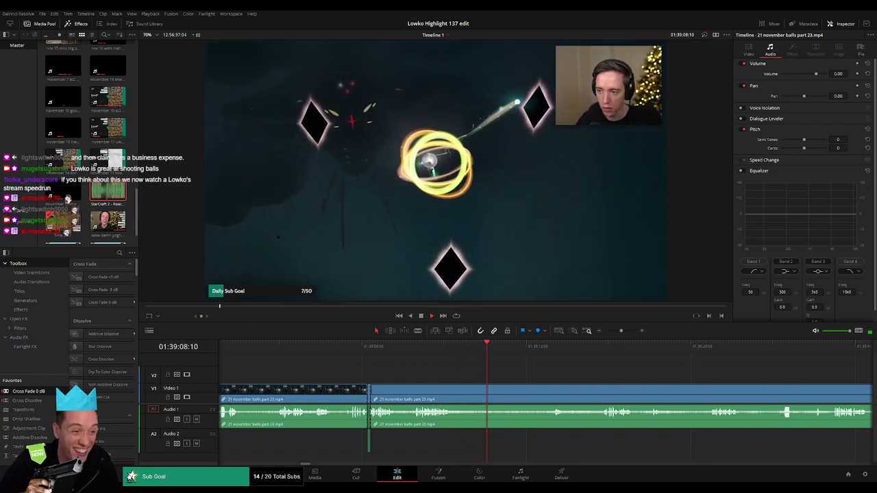
left_click_drag(544, 383, 392, 385)
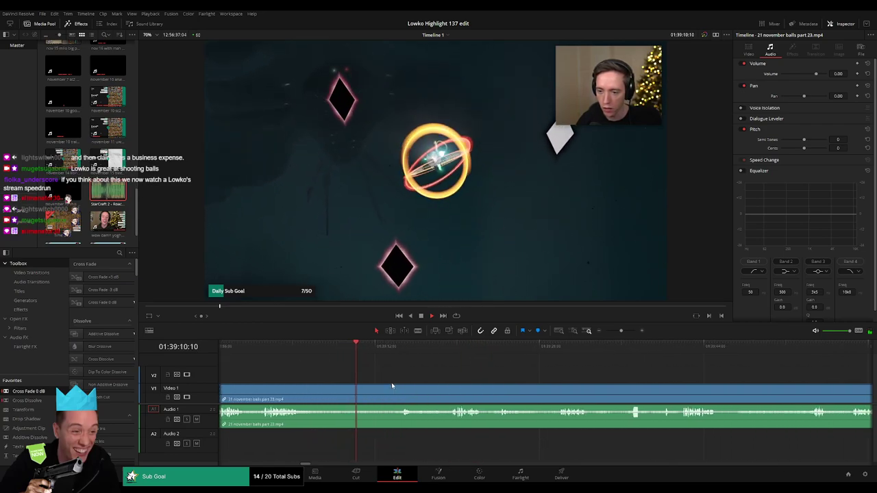
left_click(386, 355)
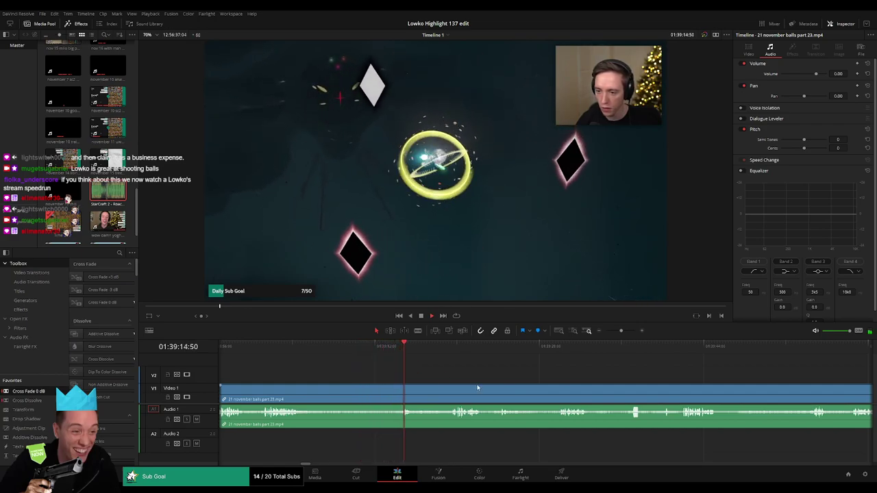
scroll(400, 384, "right", 2)
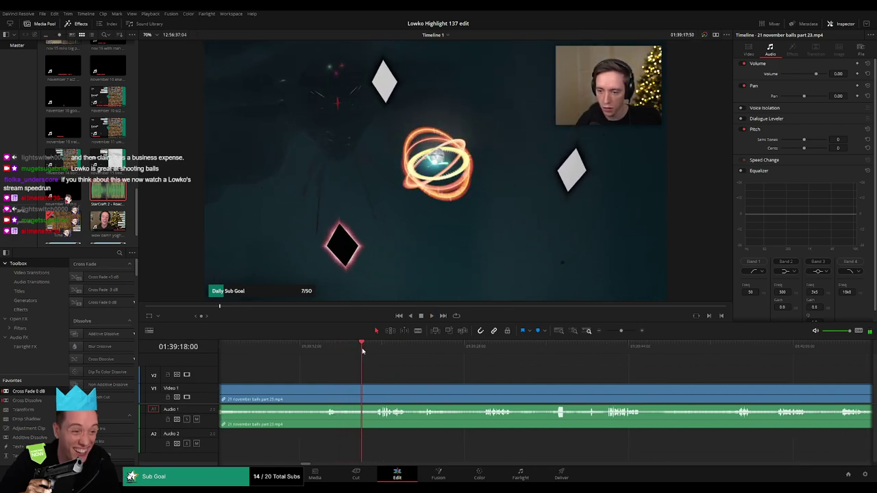
left_click_drag(442, 378, 426, 376)
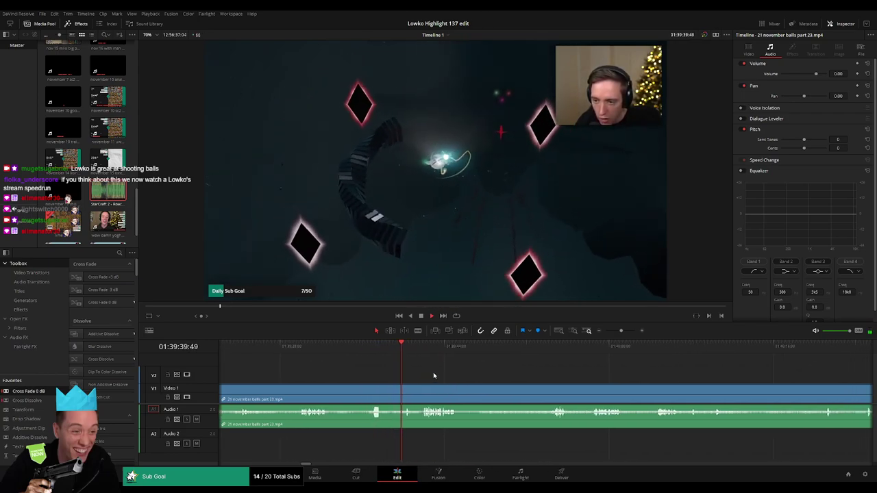
- Mute the short isolated word at about 01:39:40 and cover it with a trimmed StarCraft 2 Roach Quotes sound on Audio 2
left_click(331, 392)
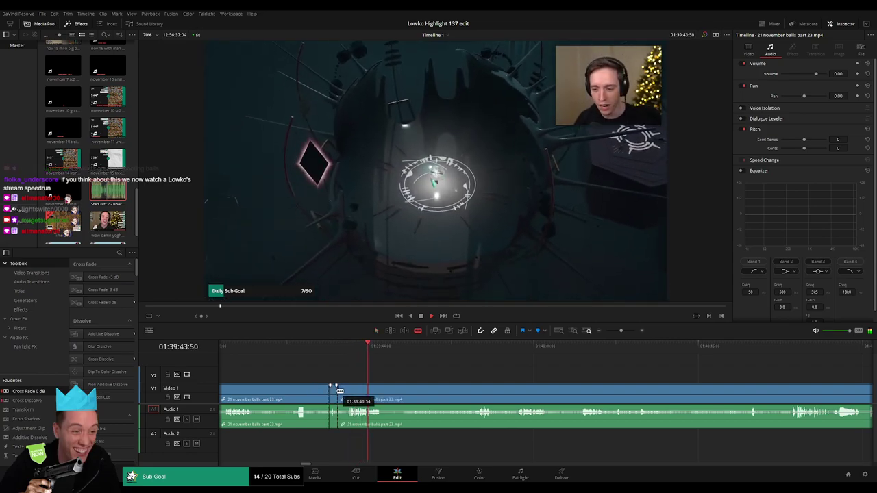
scroll(334, 415, "up", 2)
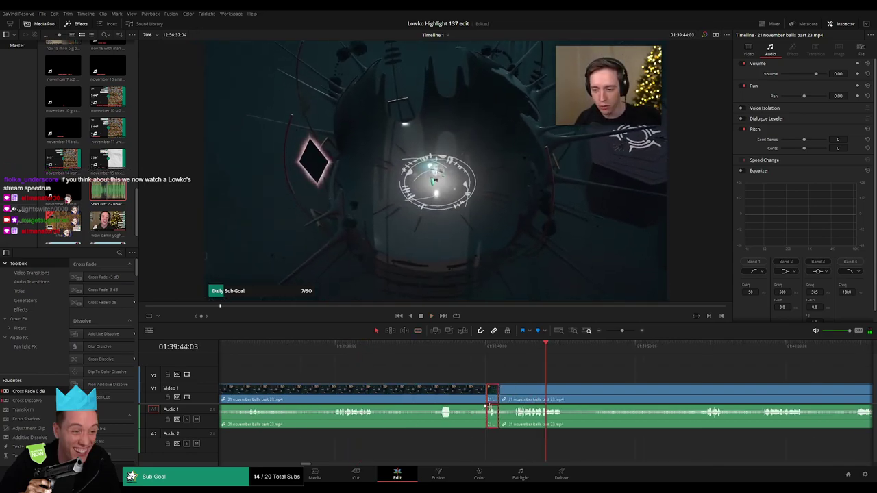
left_click(120, 197)
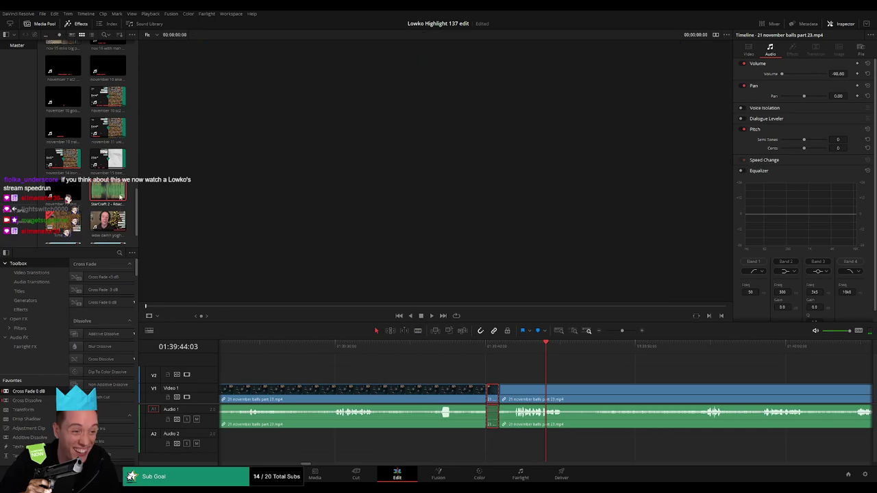
left_click_drag(485, 442, 486, 442)
left_click_drag(498, 447, 492, 442)
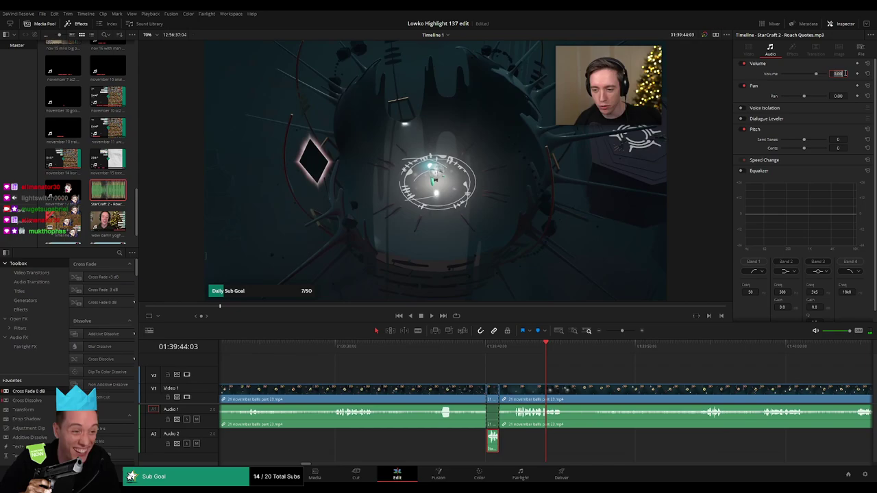
left_click(607, 368)
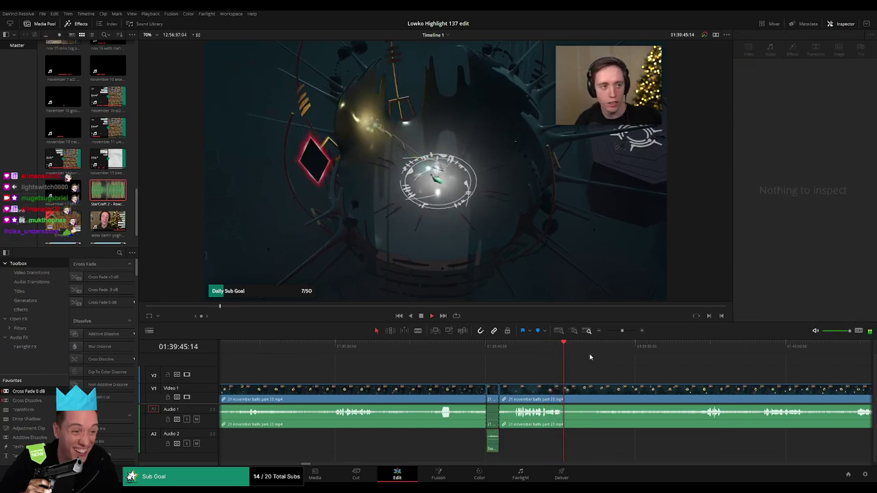
- Remove the section of the balls part 23 clip from about 01:39:45 to 01:39:56 and smooth the join with an audio cross fade
left_click(699, 348)
key("b")
left_click(567, 390)
left_click_drag(667, 377, 531, 364)
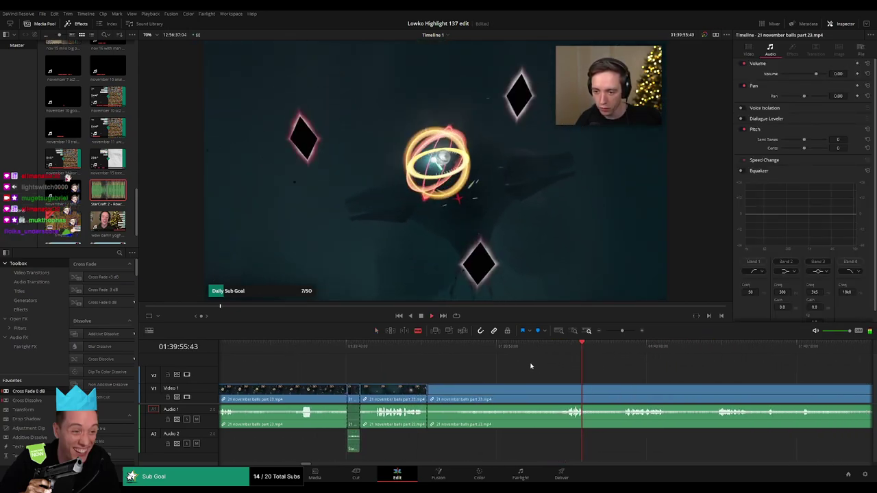
left_click(626, 349)
left_click_drag(663, 377, 537, 366)
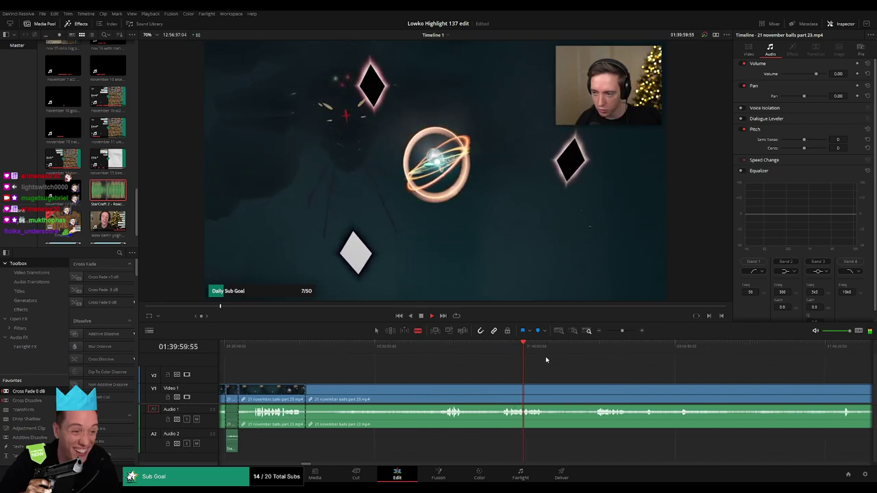
left_click(473, 396)
key("a")
left_click(433, 393)
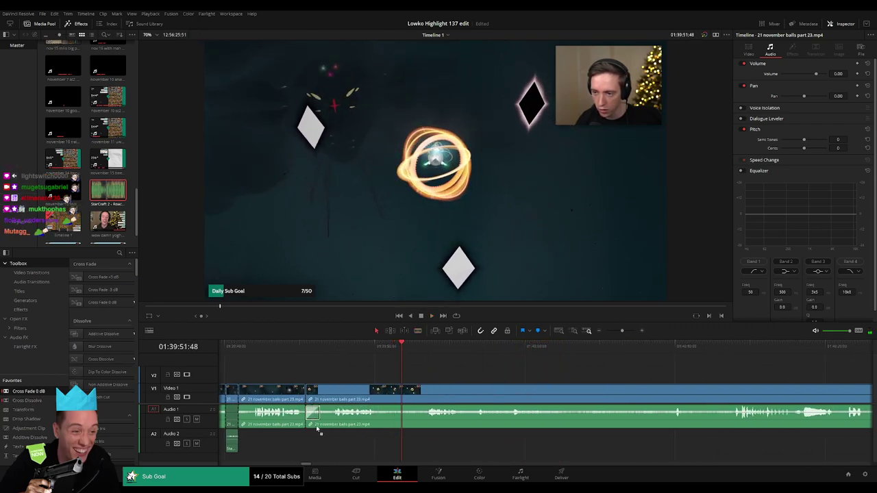
key("Delete")
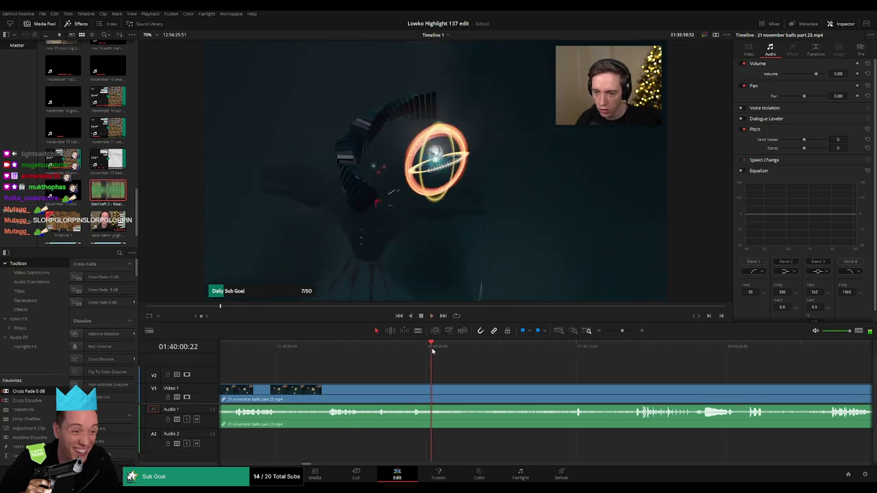
- Isolate the short word at about 01:40:10 with two cuts and lower its volume to -100
left_click_drag(432, 350, 494, 352)
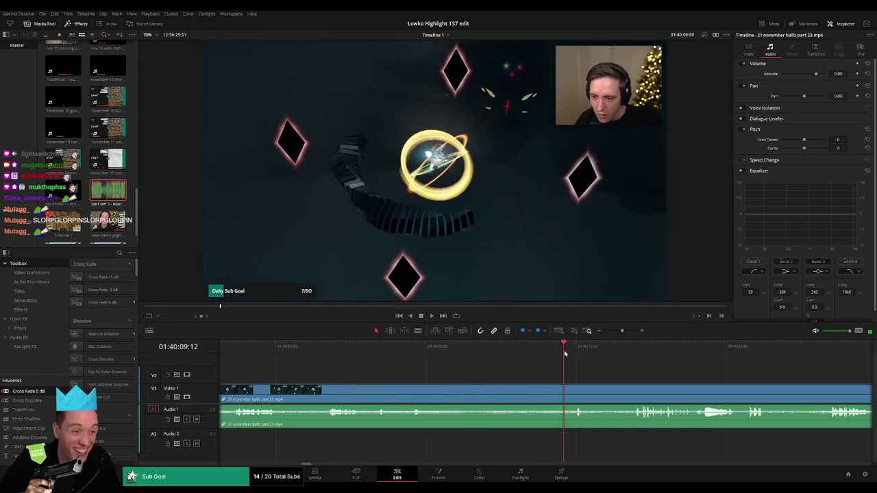
key("b")
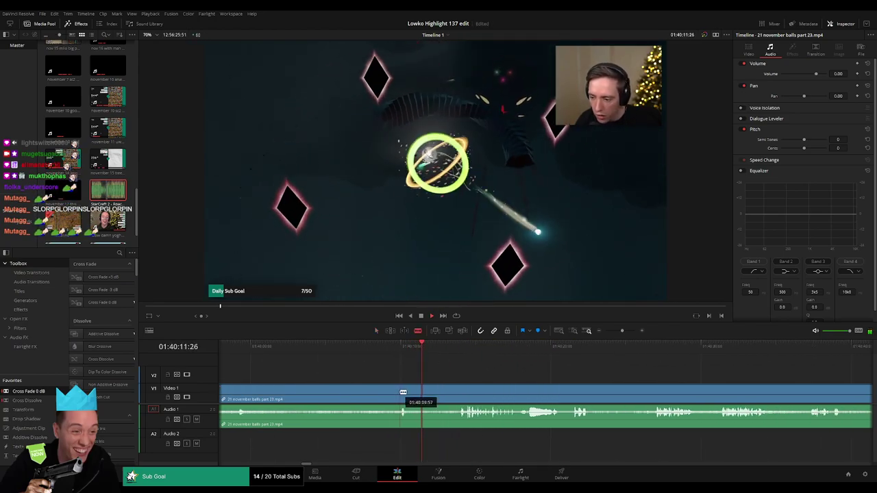
left_click(399, 394)
left_click(409, 394)
key("a")
left_click(405, 414)
key("space")
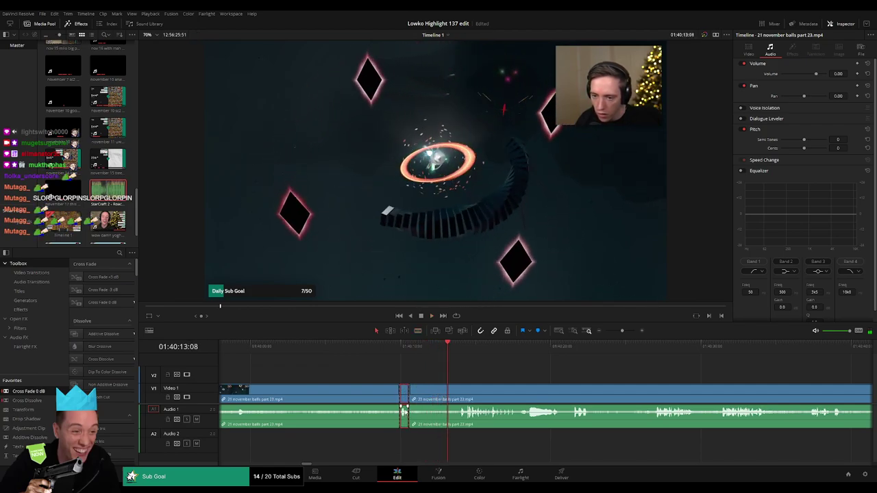
key("ctrl+equal")
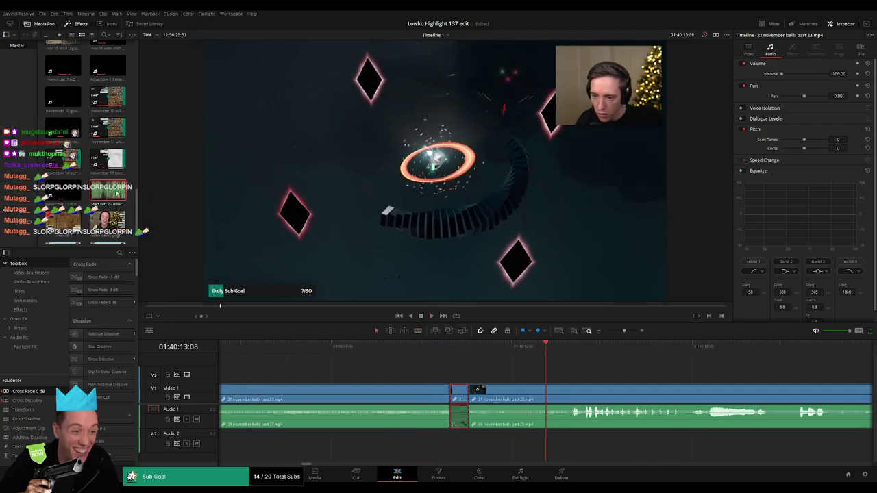
- Cover the muted word at about 01:40:10 with the StarCraft 2 Roach Quotes sound on Audio 2 and play the spot back
left_click_drag(116, 194, 456, 444)
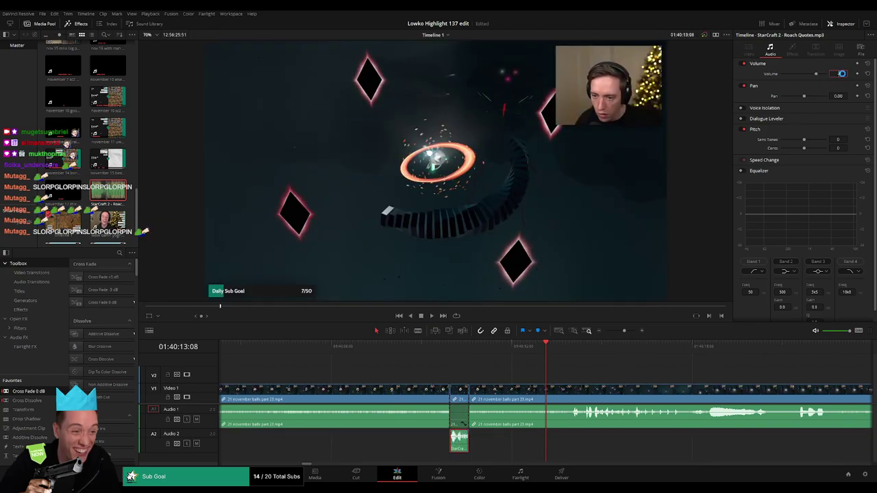
left_click(644, 375)
left_click_drag(624, 332, 621, 332)
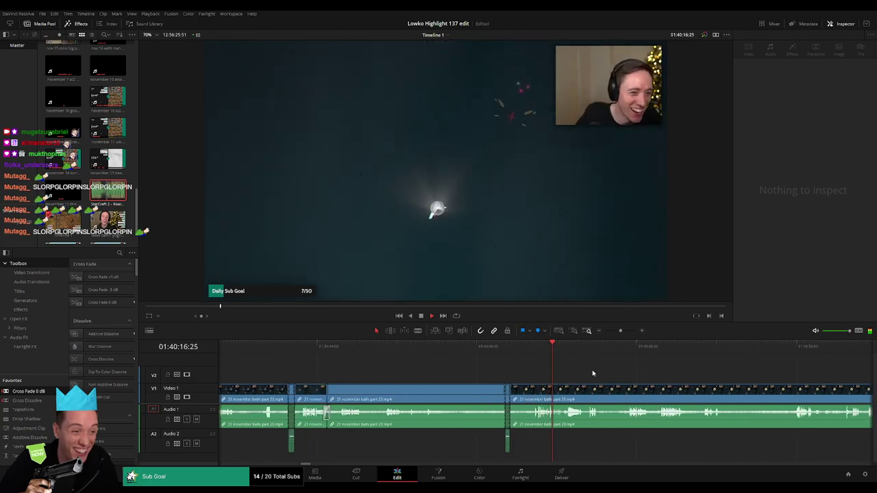
left_click(514, 350)
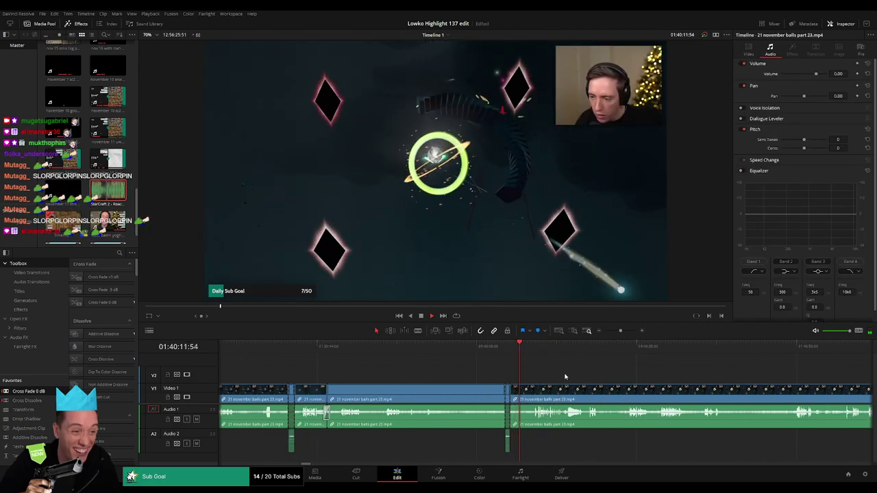
- Remove the section of the balls part 23 clip from about 01:40:22 to 01:40:27 and smooth the join with an audio cross fade
left_click_drag(538, 366, 308, 358)
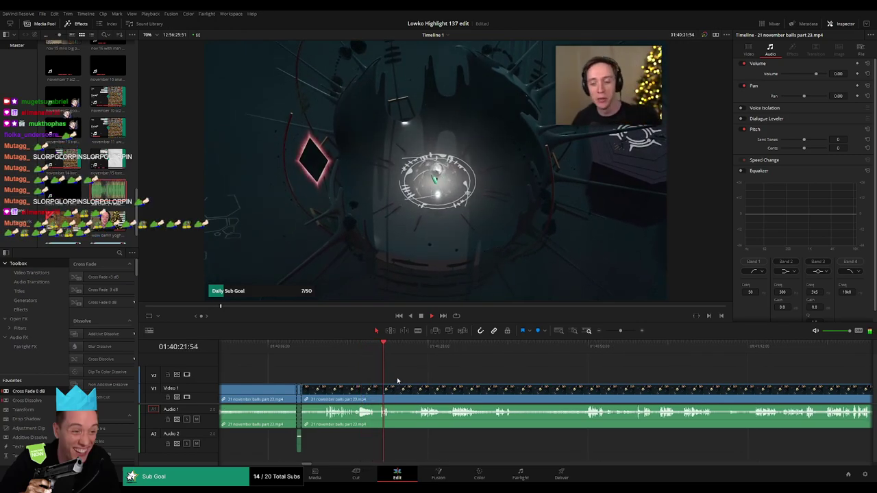
left_click_drag(407, 348, 420, 354)
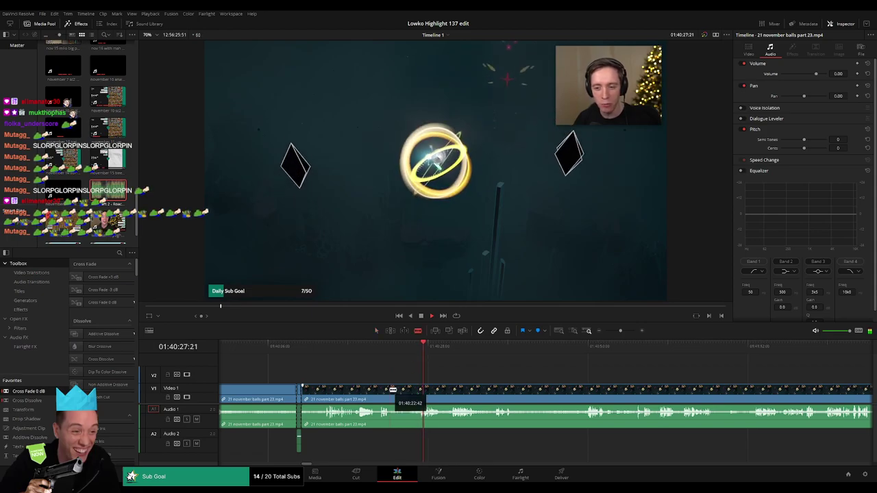
left_click(391, 389)
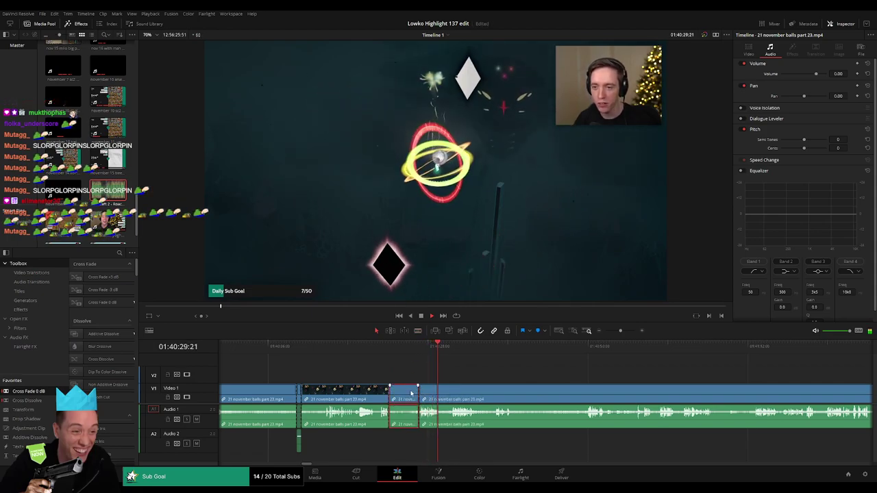
key("BackSpace")
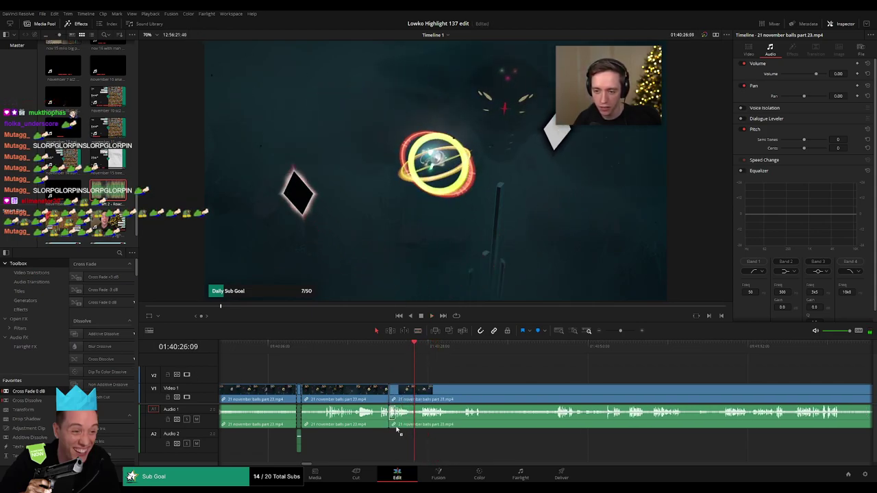
- Listen on from the last join, remove the section from about 01:41:03 to 01:41:09 and add an audio cross fade at the join
scroll(428, 383, "right", 5)
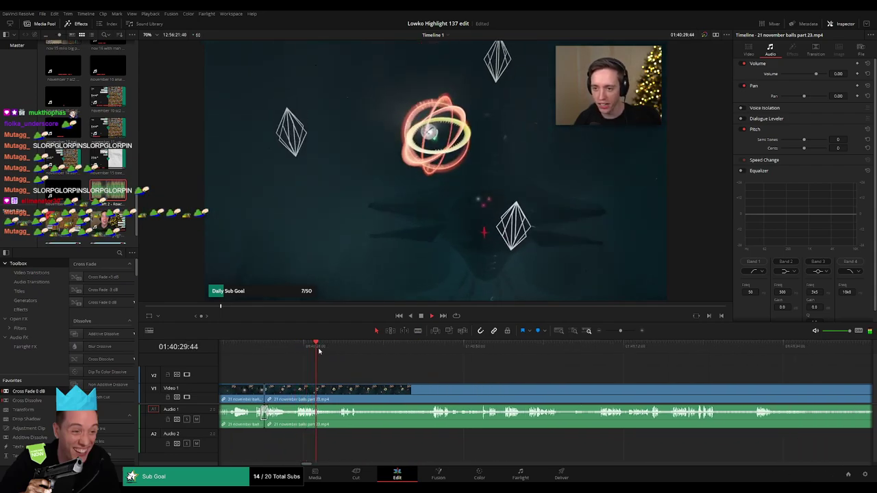
left_click_drag(319, 350, 425, 349)
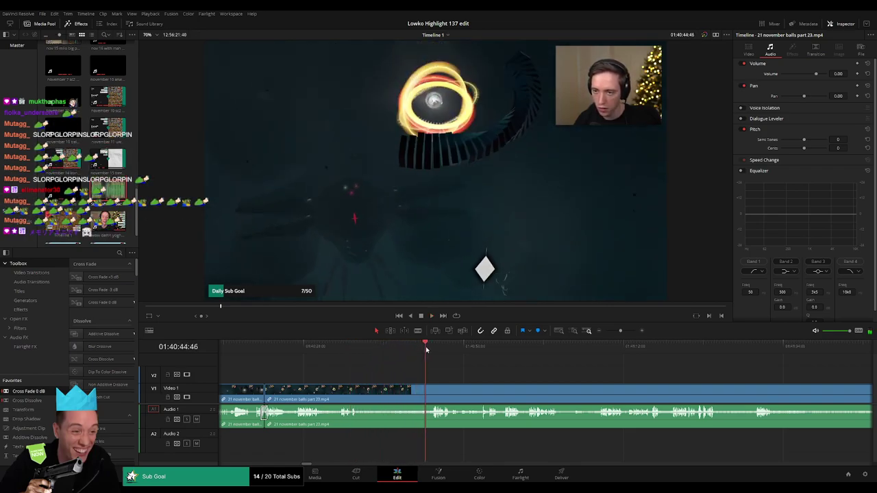
scroll(394, 370, "right", 5)
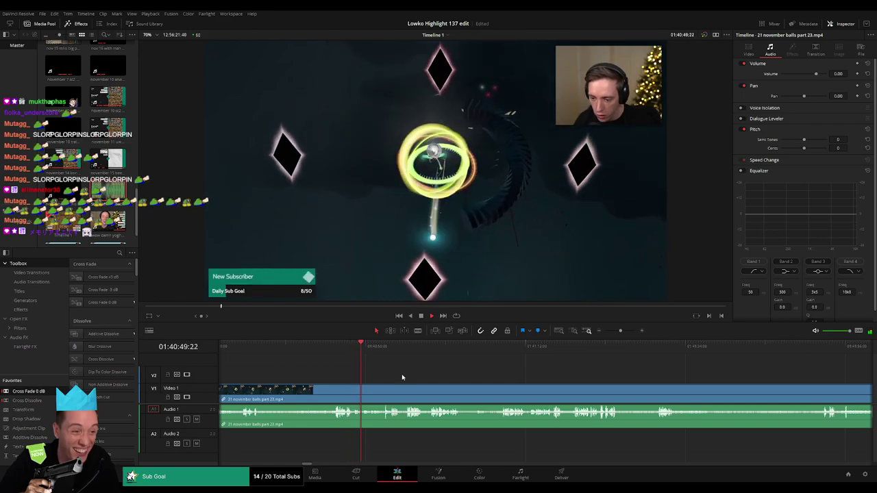
scroll(363, 367, "right", 1)
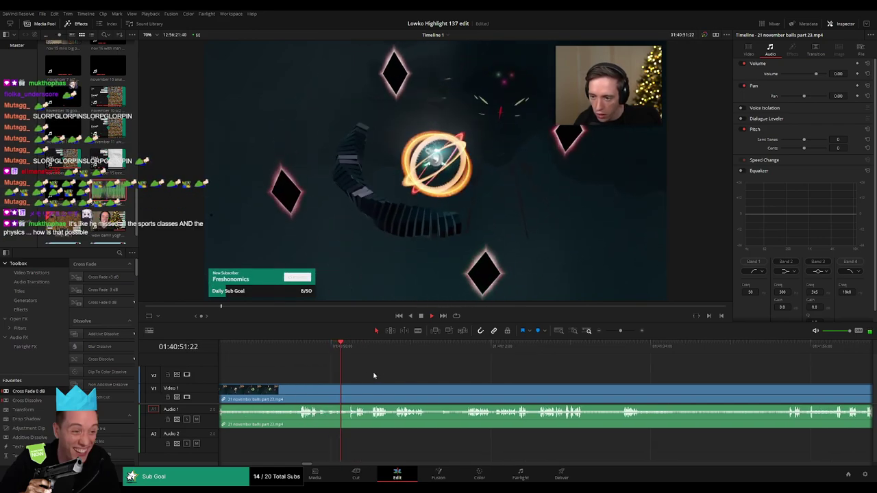
scroll(367, 378, "right", 1)
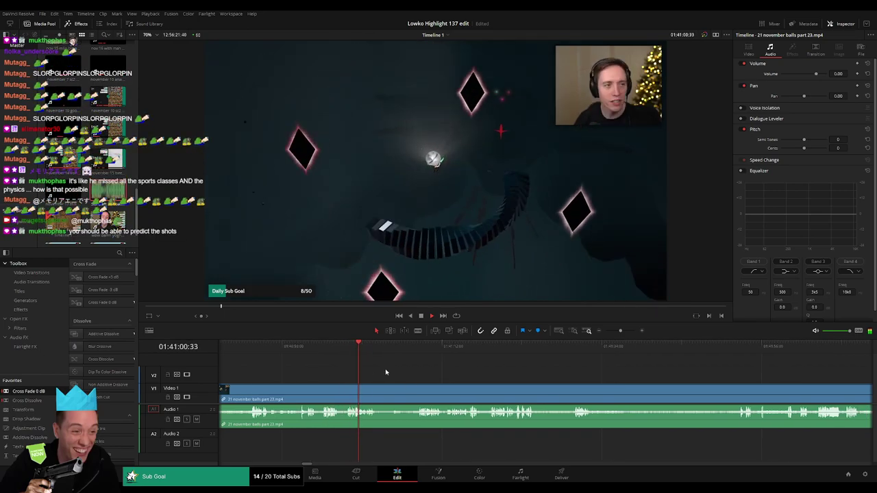
key("space")
left_click_drag(399, 377, 376, 377)
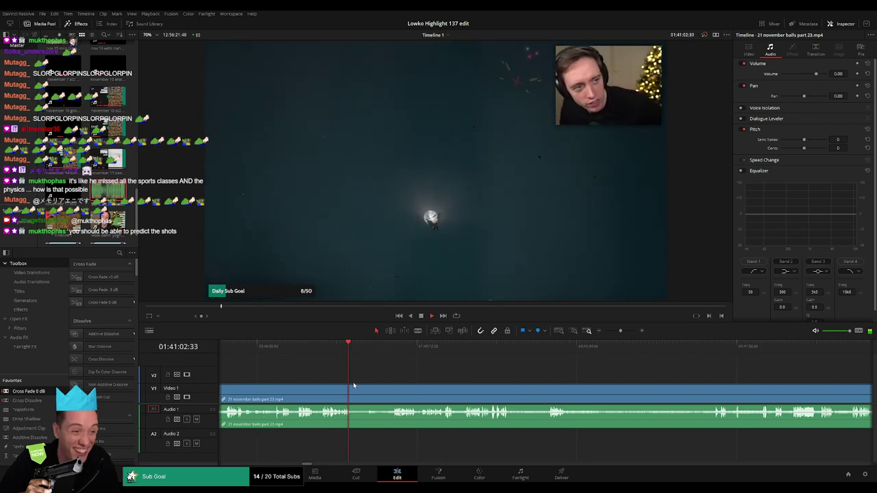
left_click(392, 354)
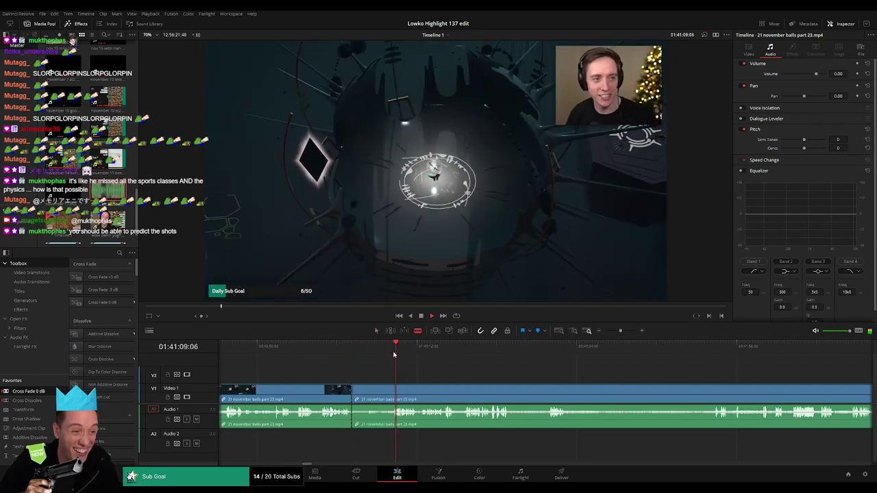
left_click_drag(396, 391, 392, 392)
left_click(378, 395)
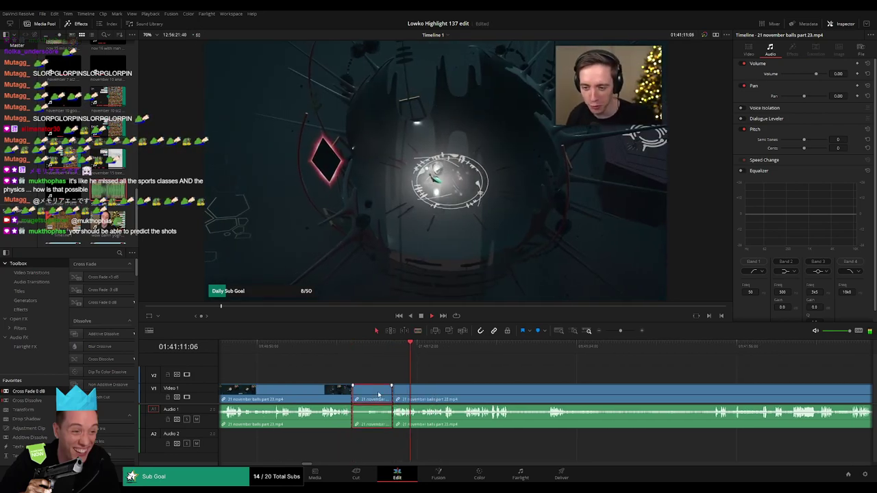
key("Delete")
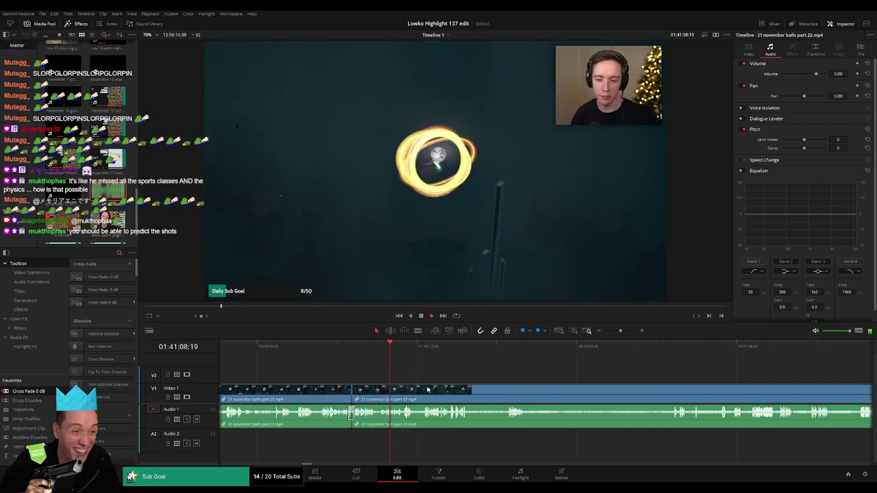
- Listen to the balls part 23 clip from about 01:41:08 to 01:41:48 for words or pauses to edit
left_click_drag(428, 389, 311, 386)
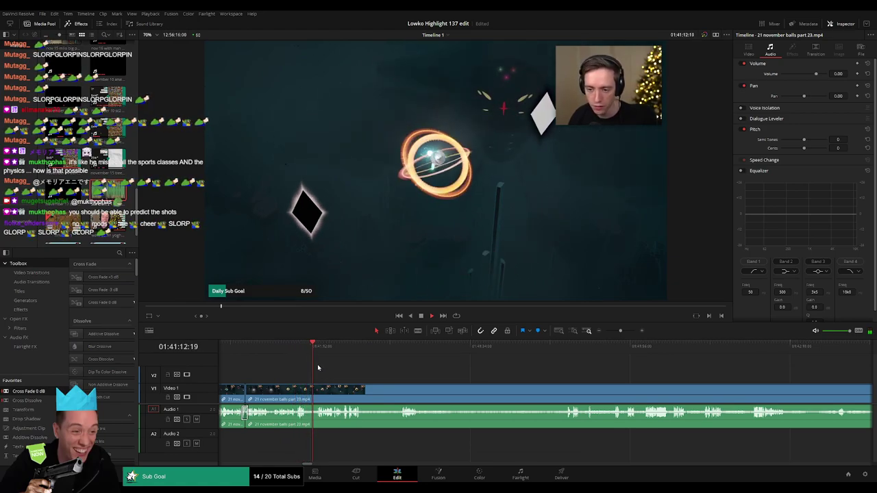
scroll(342, 373, "right", 1)
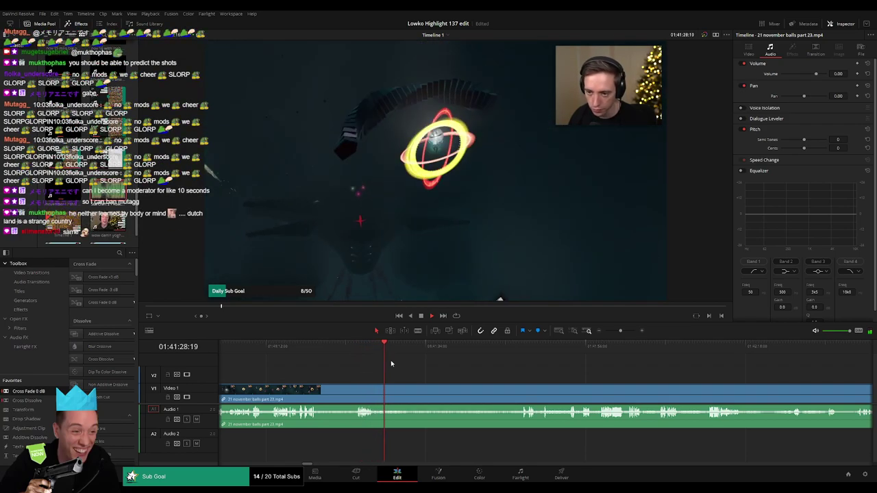
left_click(408, 346)
left_click_drag(413, 350, 504, 349)
left_click(521, 350)
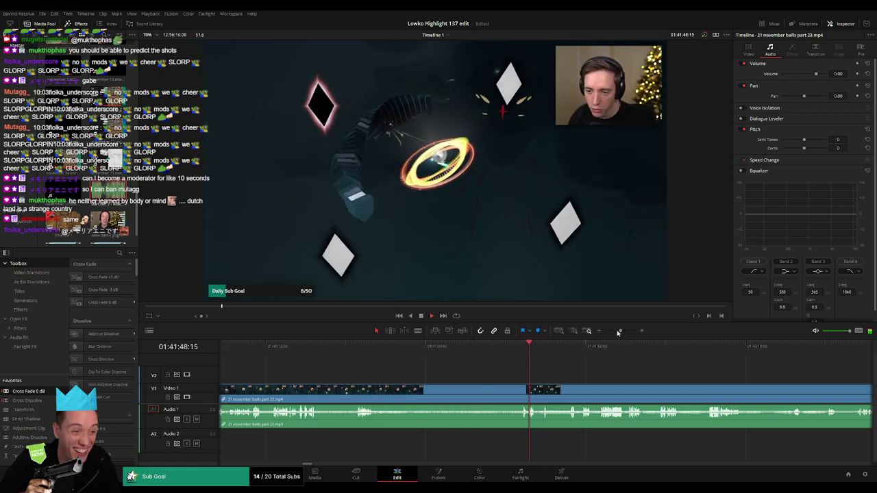
left_click_drag(620, 331, 625, 332)
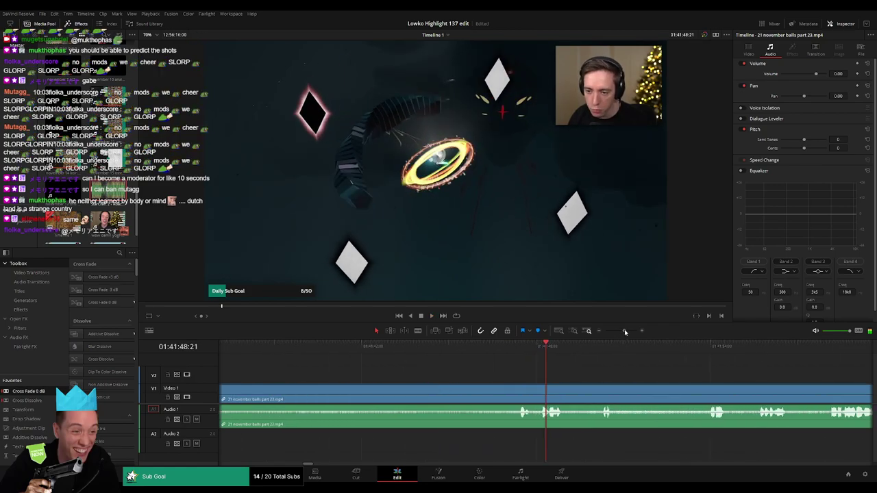
left_click(540, 346)
left_click(536, 349)
key("space")
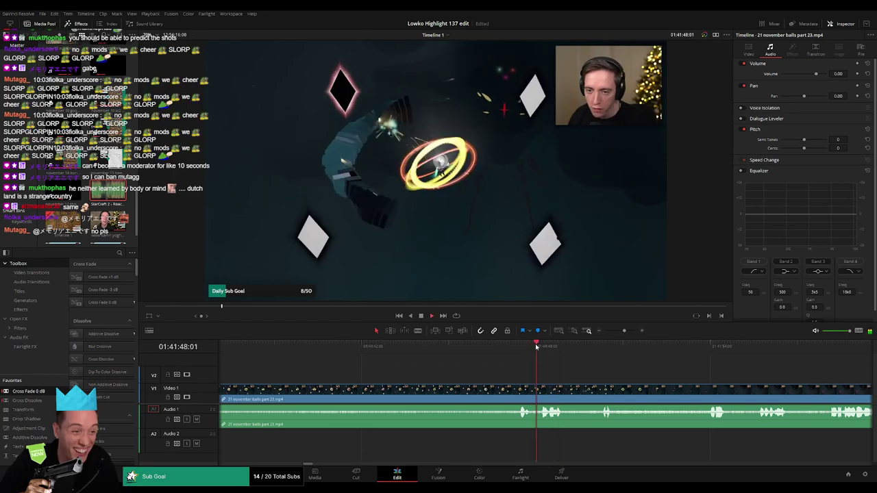
- Isolate the short word at about 01:41:48 with two cuts and lower its volume to -100
key("space")
key("b")
left_click(552, 392)
key("space")
key("space")
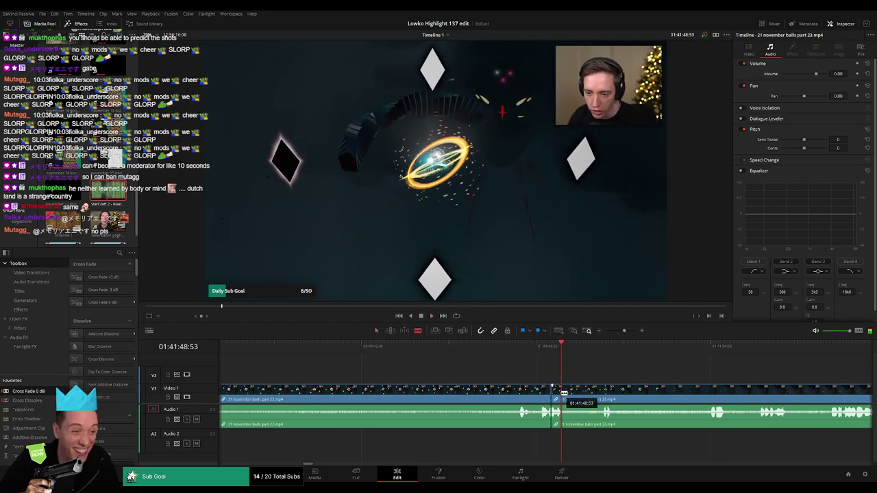
left_click(562, 392)
key("a")
left_click(557, 412)
left_click_drag(557, 412, 561, 442)
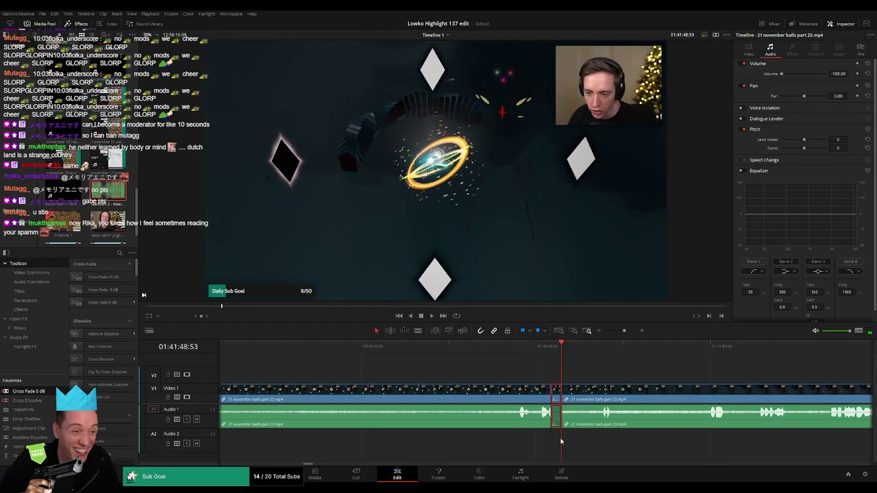
- Cover the muted word at about 01:41:48 with the StarCraft 2 Roach Quotes sound on Audio 2 at volume -23 and play it back
left_click(100, 195)
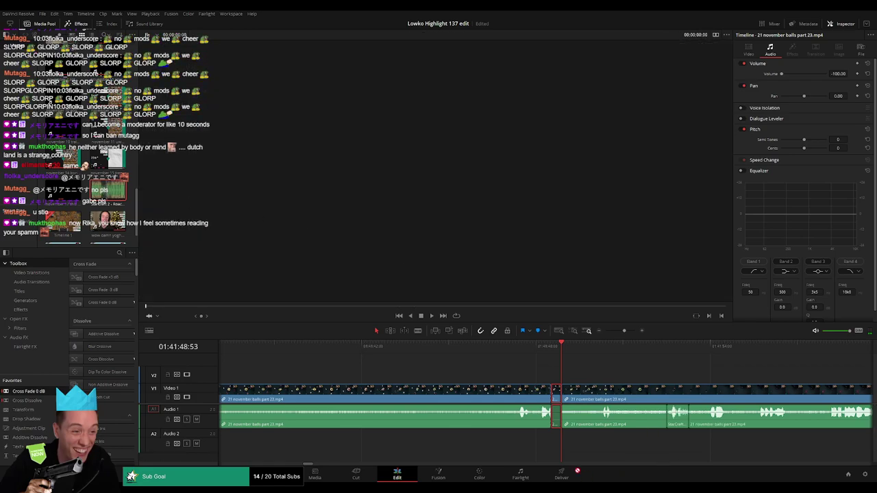
left_click_drag(100, 195, 559, 444)
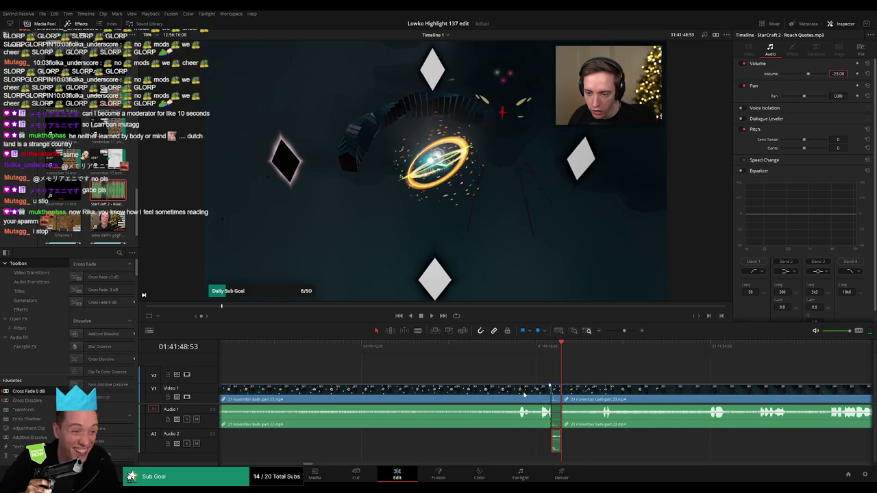
left_click(511, 347)
key("space")
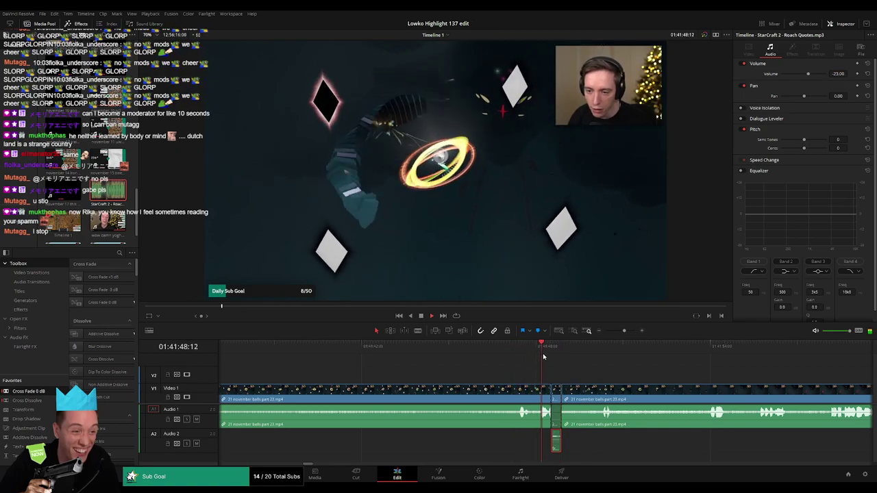
- Listen to the balls part 23 clip from about 01:41:49 to 01:42:33 for further words or pauses to edit
scroll(462, 363, "right", 3)
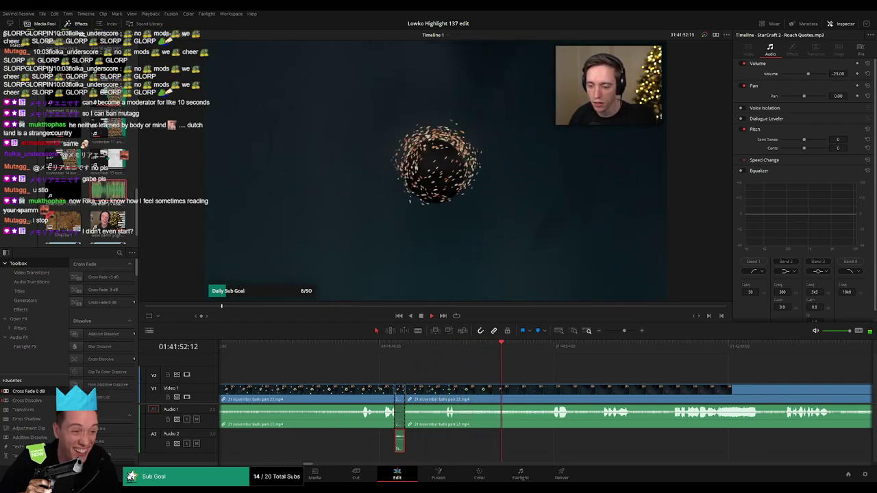
scroll(572, 367, "right", 2)
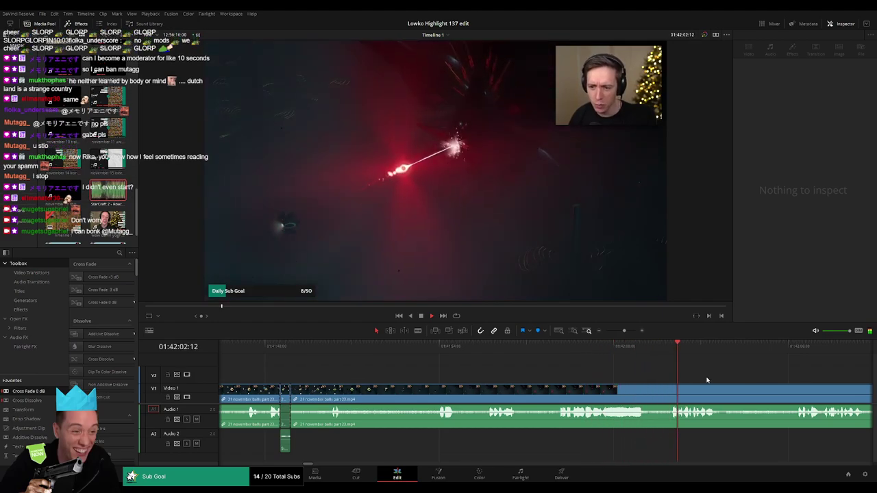
left_click_drag(707, 380, 468, 375)
scroll(517, 379, "right", 3)
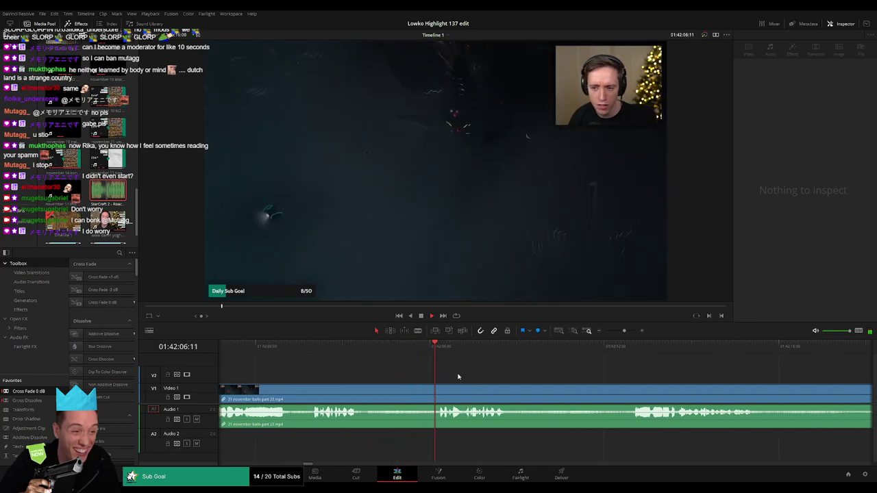
scroll(434, 378, "right", 2)
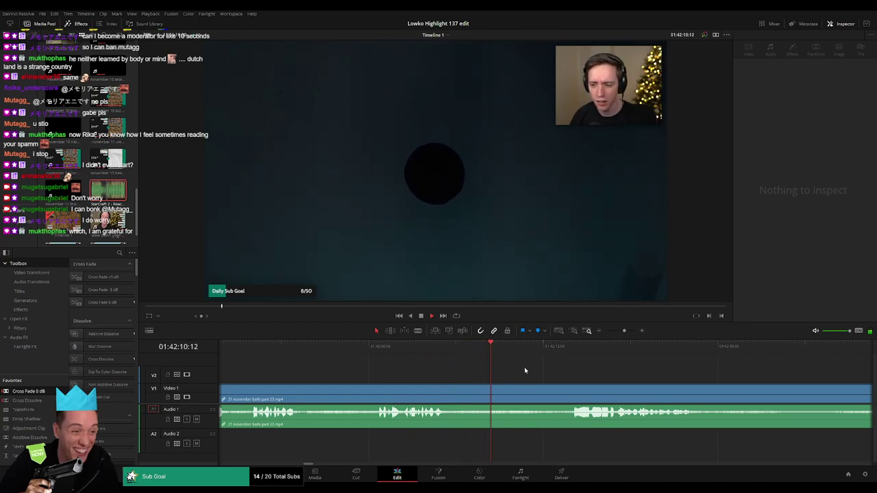
left_click(551, 347)
left_click_drag(614, 373, 480, 369)
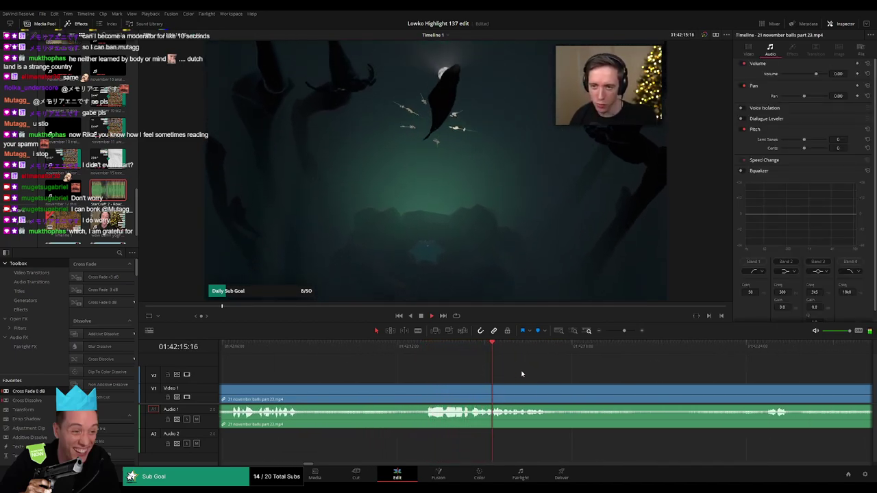
scroll(521, 374, "right", 4)
scroll(486, 354, "down", 4)
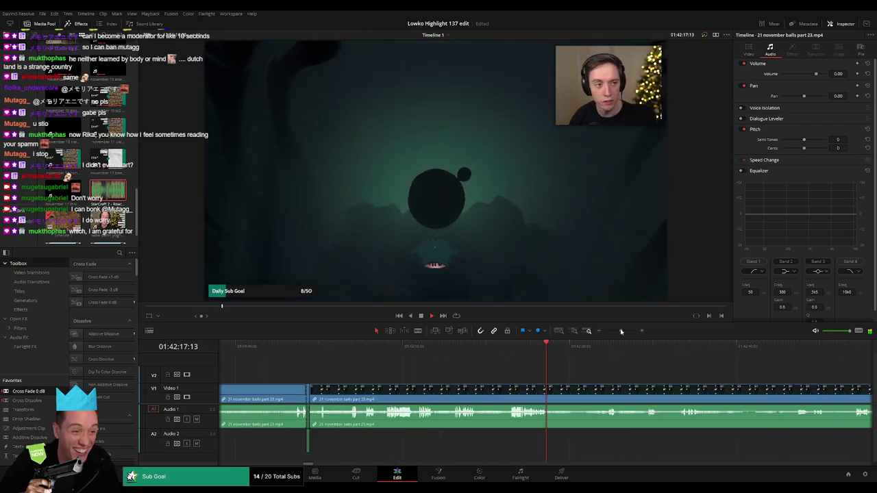
left_click_drag(420, 355, 482, 353)
left_click_drag(492, 387, 365, 350)
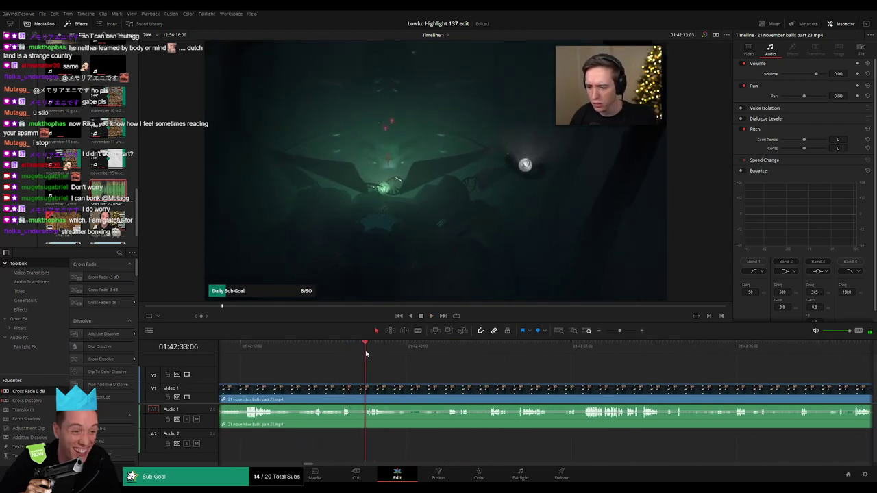
- Cut out and remove the short section of the balls part 23 clip from about 01:42:31 to 01:42:33, closing the gap
key("space")
key("b")
left_click(353, 394)
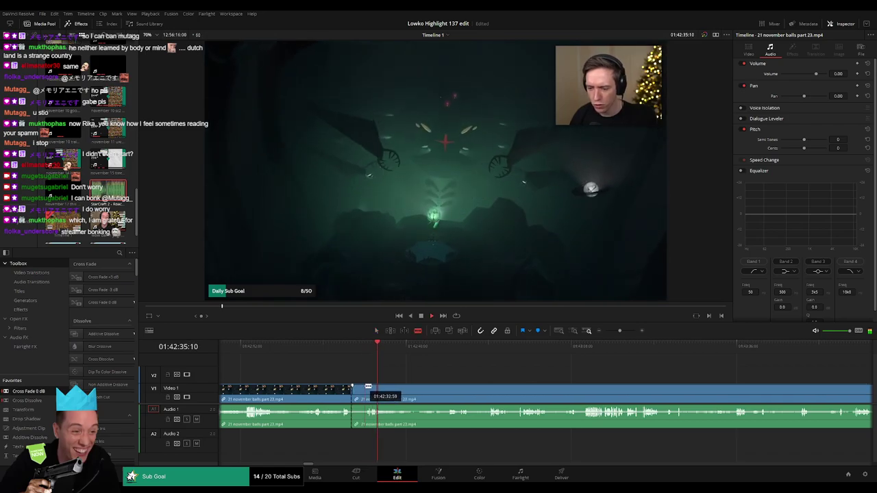
left_click(366, 388)
key("a")
left_click(359, 395)
key("Delete")
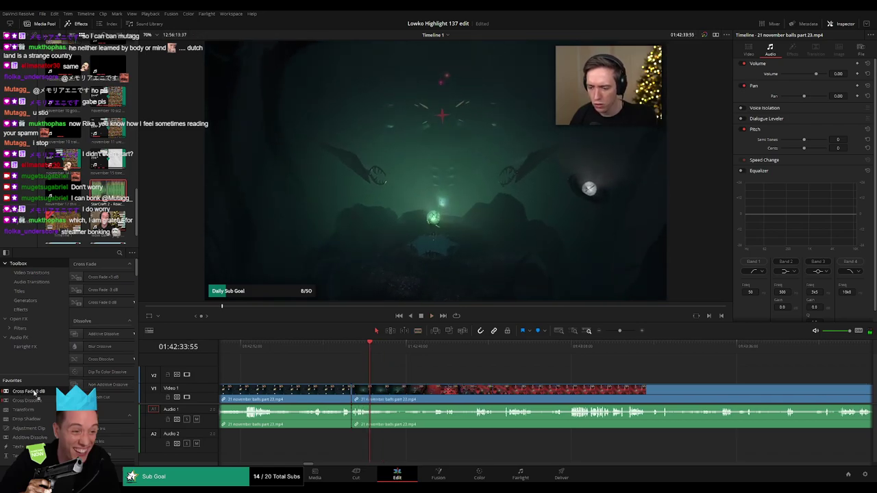
- Add a Cross Fade 0 dB at the audio cut at about 01:42:31 and play the clip on from there
left_click(352, 350)
key("space")
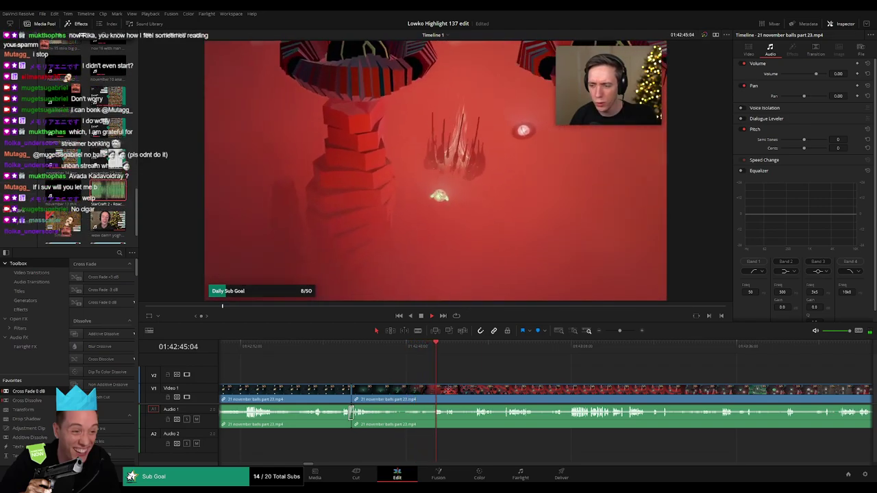
left_click_drag(464, 380, 415, 378)
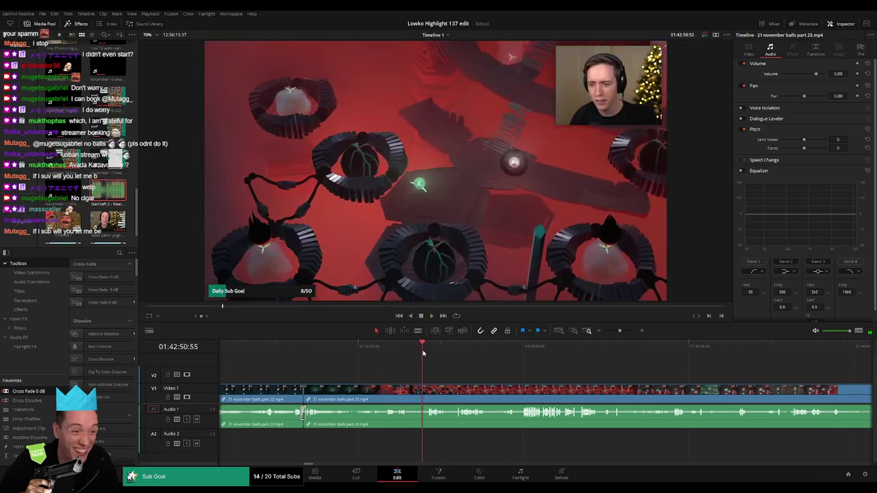
- Cut out the short section of the balls part 23 clip from about 01:42:55 to 01:42:56 and close the gap
key("b")
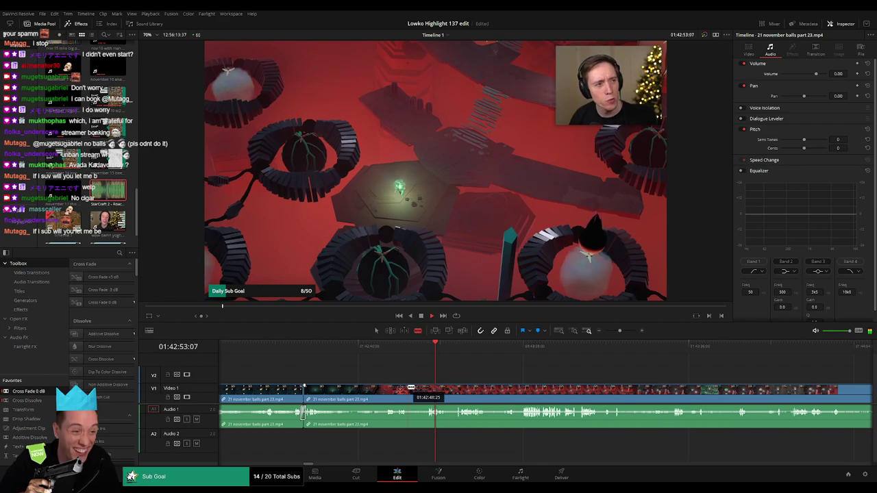
scroll(404, 381, "right", 2)
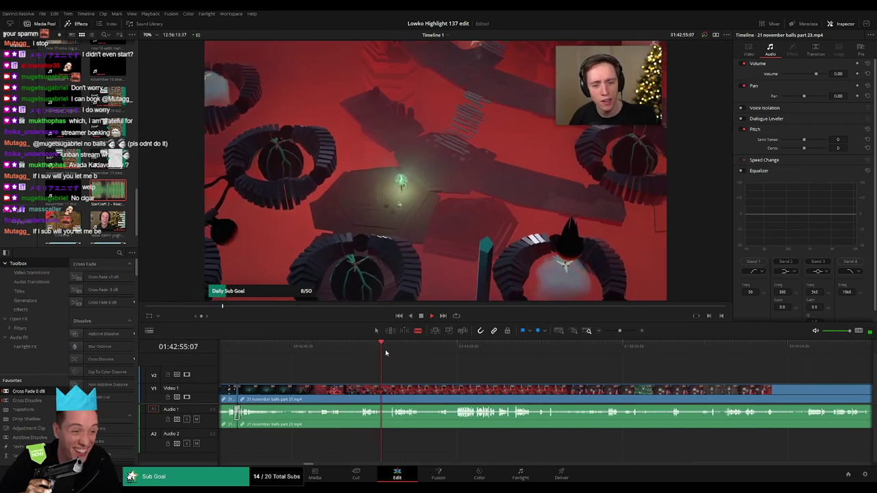
left_click(381, 392)
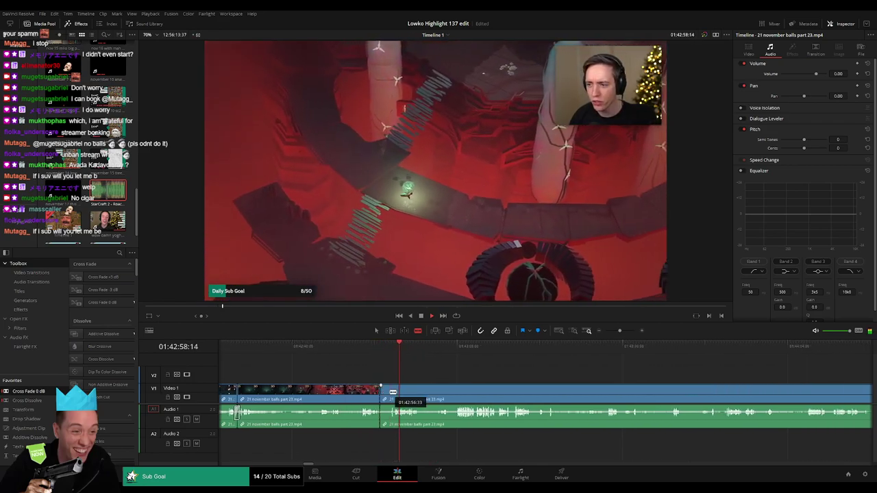
left_click(390, 393)
key("a")
left_click(384, 395)
key("Delete")
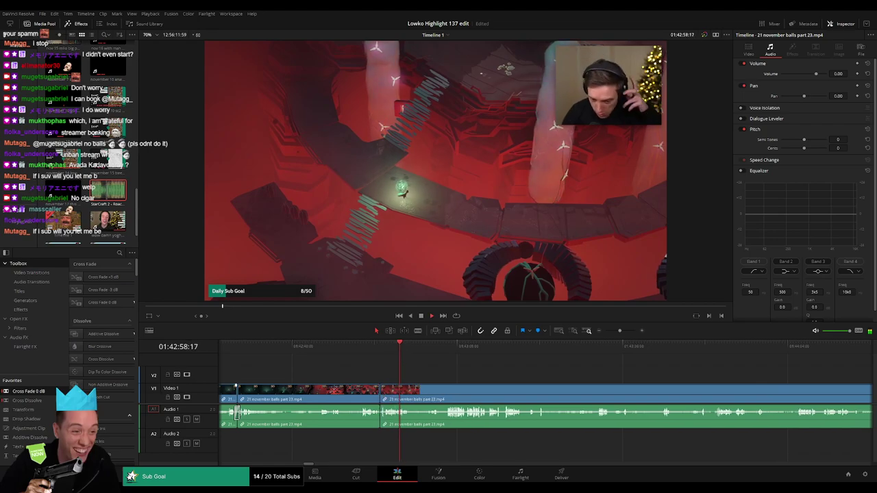
- Remove the section starting at about 01:43:00, closing the gap, and smooth the last two audio cuts with Cross Fade 0 dB
left_click(429, 353)
left_click_drag(412, 395, 424, 390)
key("Delete")
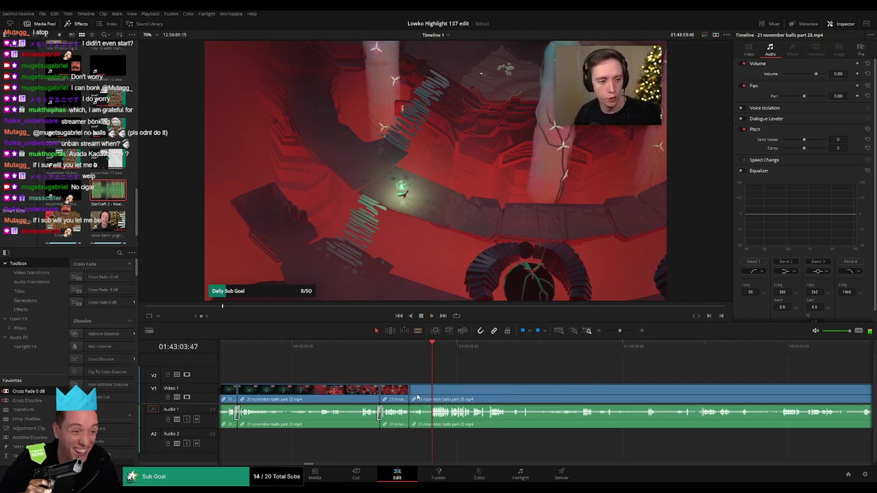
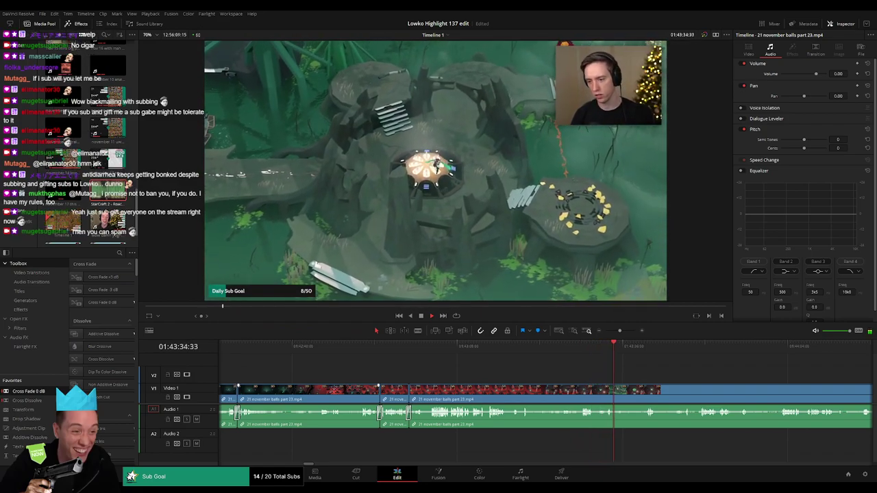
- Cut out the short section from about 01:43:16 to 01:43:17, close the gap and add a Cross Fade 0 dB at the join
left_click(491, 351)
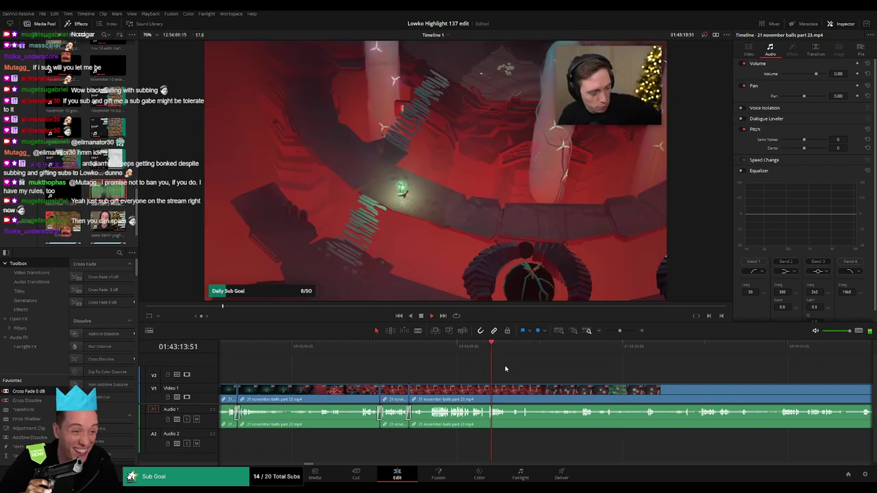
left_click_drag(509, 371, 404, 382)
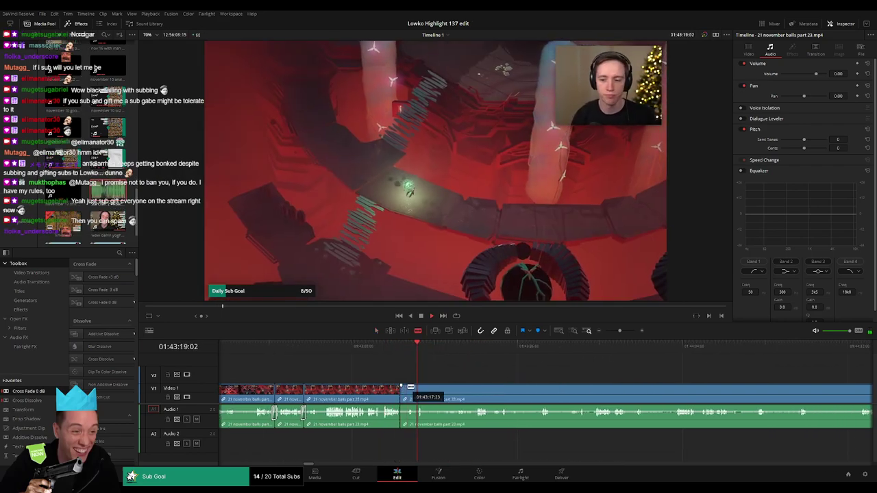
left_click(403, 389)
left_click(402, 346)
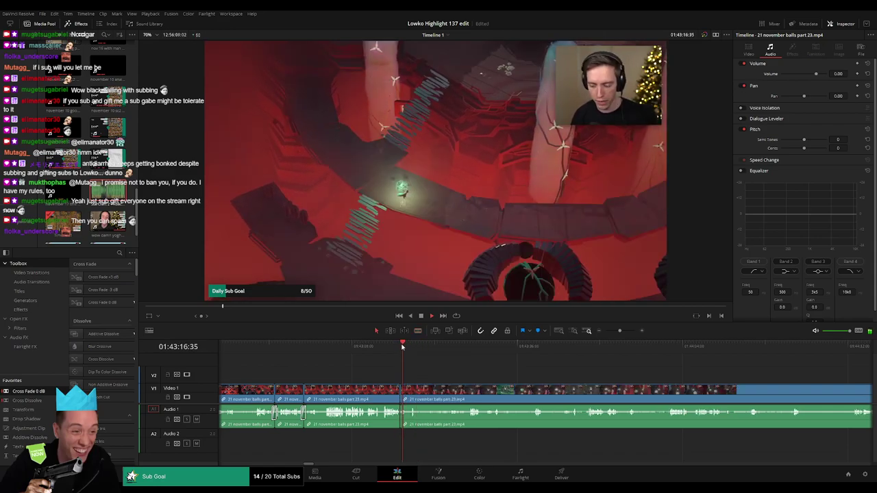
left_click(402, 346)
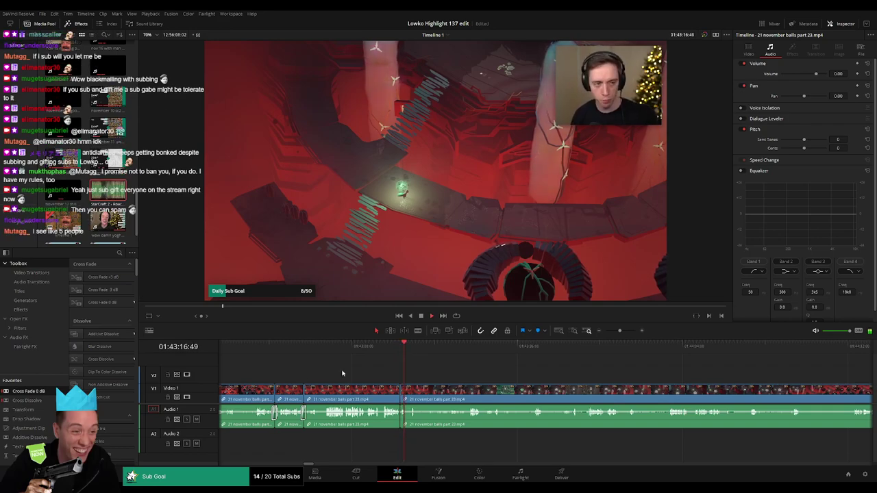
scroll(384, 389, "right", 3)
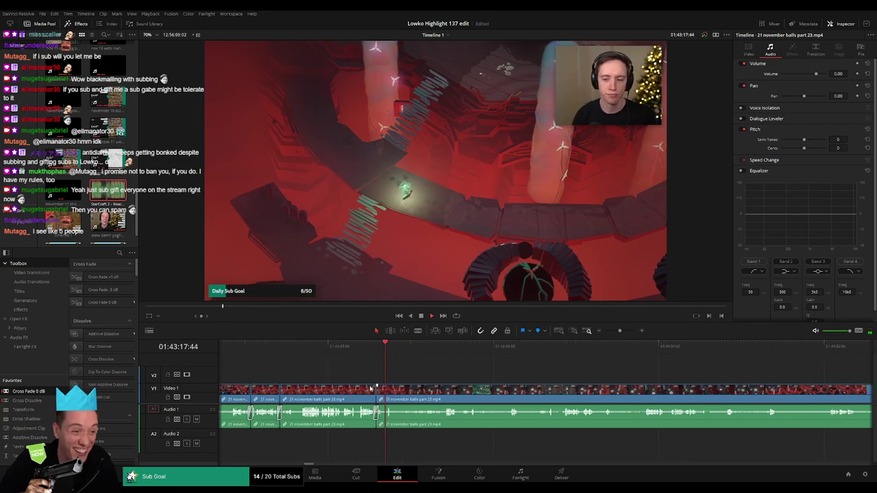
- Split the balls part 23 clip at about 01:43:17 and play back the material around the cut
key("b")
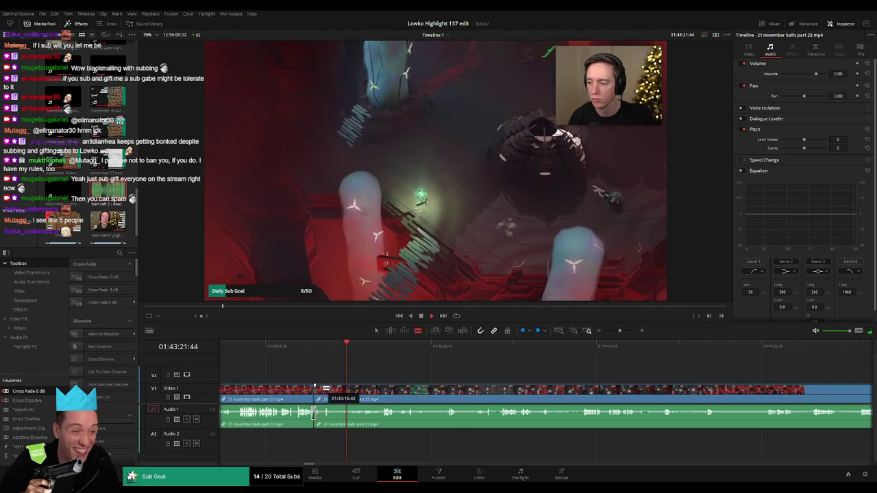
scroll(327, 394, "left", 6)
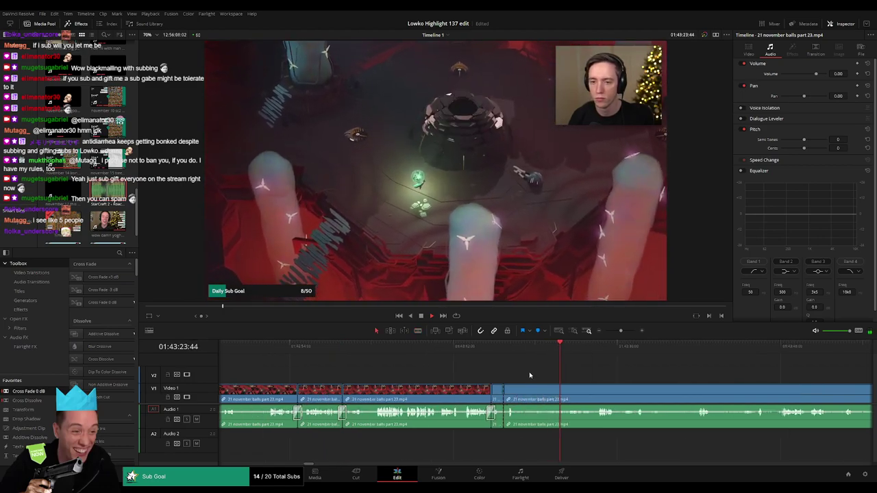
left_click(491, 347)
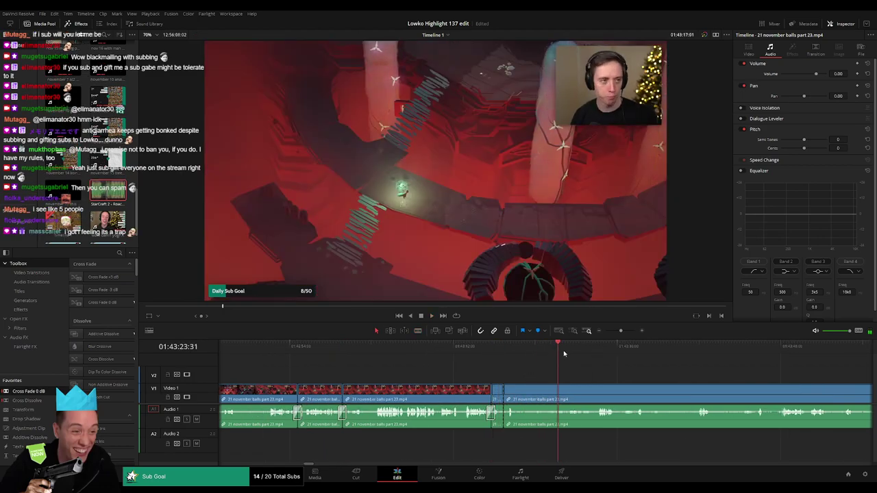
key("space")
scroll(599, 355, "right", 5)
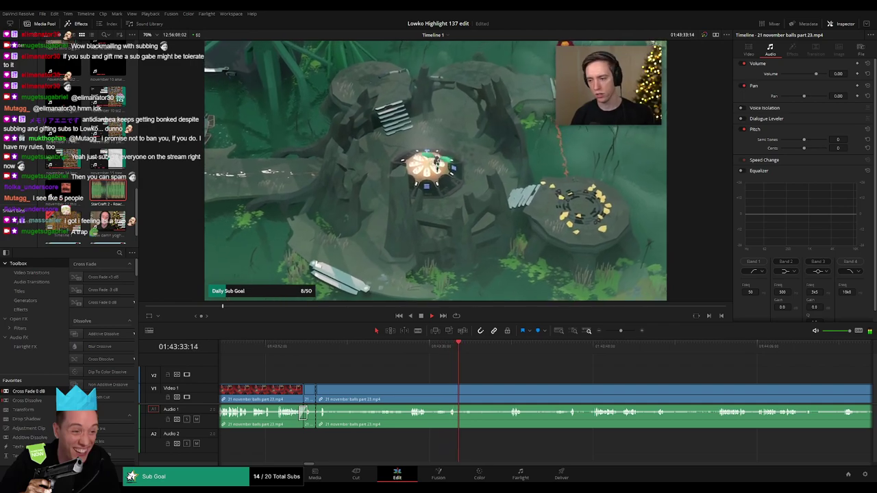
- Skim the rest of the balls part 23 clip up to about 01:47:33 for moments worth keeping
left_click(503, 347)
left_click_drag(621, 332, 611, 331)
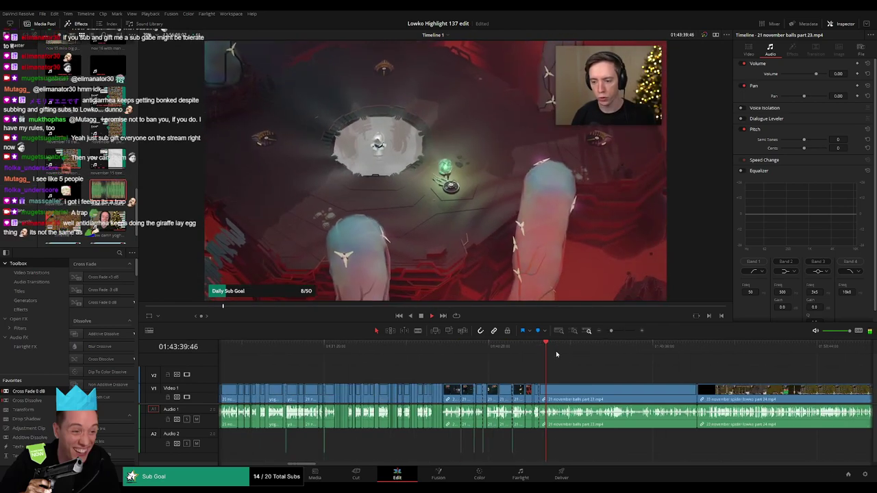
left_click(565, 347)
left_click(592, 353)
left_click_drag(612, 366, 436, 368)
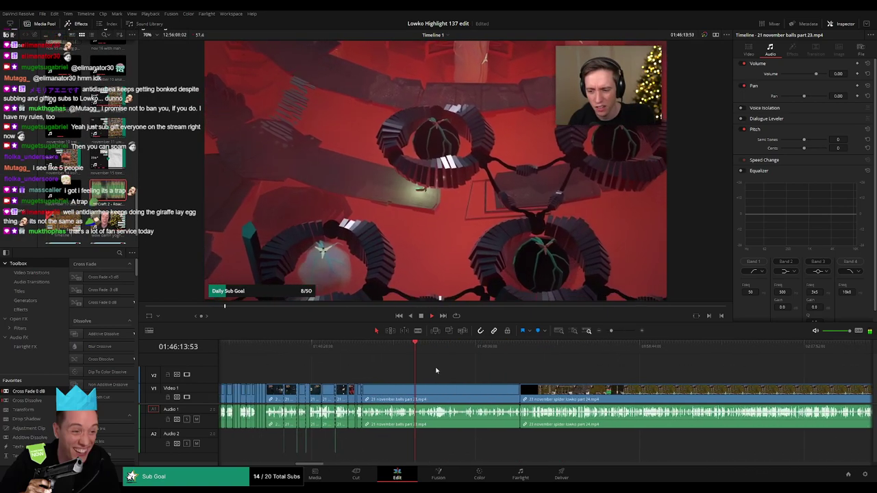
left_click(438, 352)
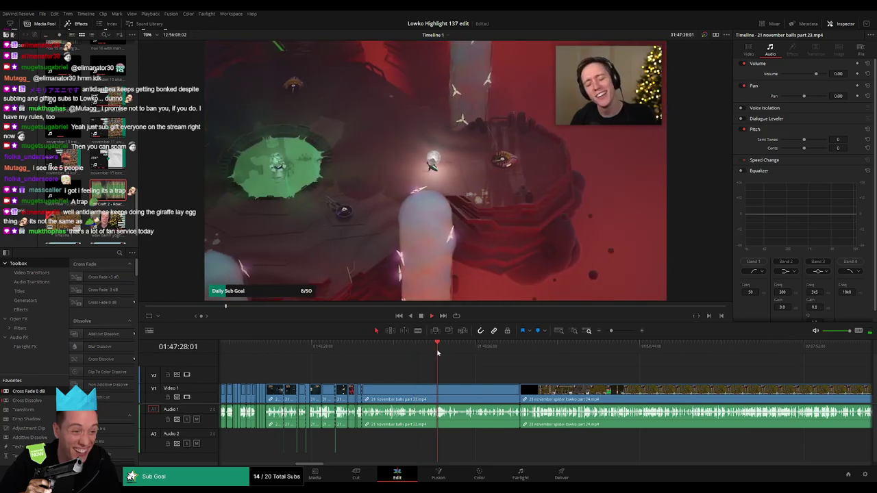
left_click(430, 351)
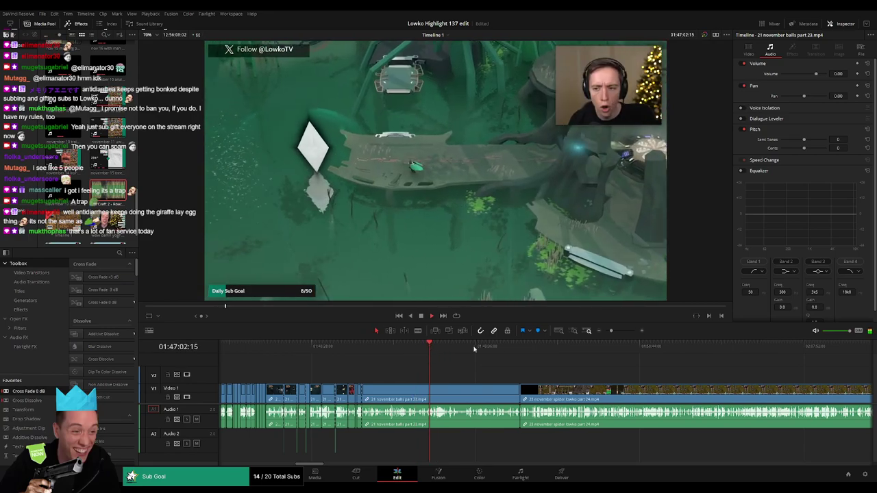
left_click_drag(612, 332, 614, 333)
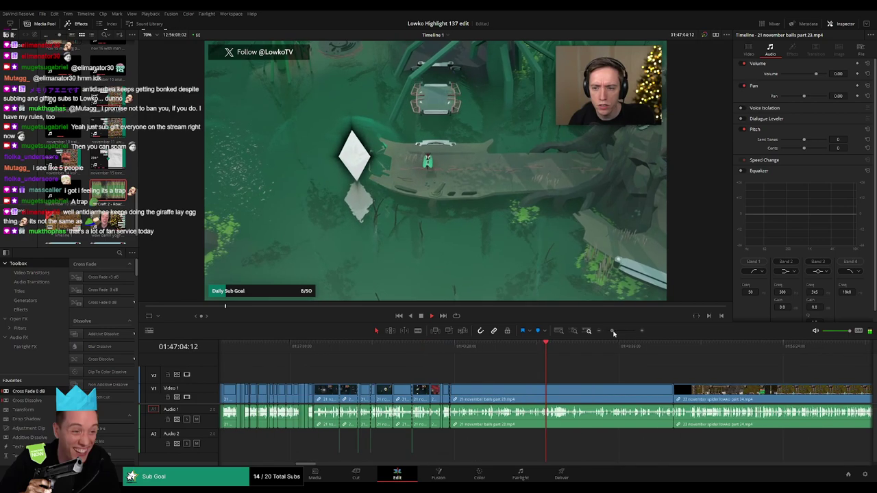
left_click(556, 356)
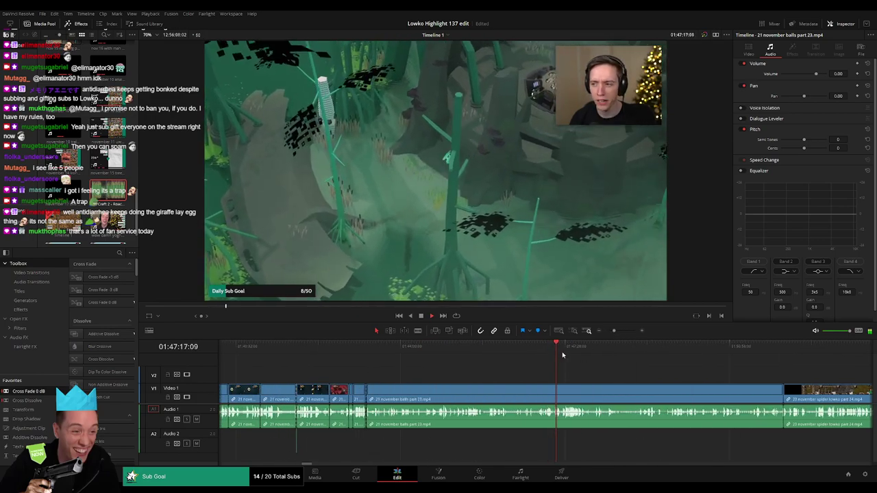
left_click(565, 355)
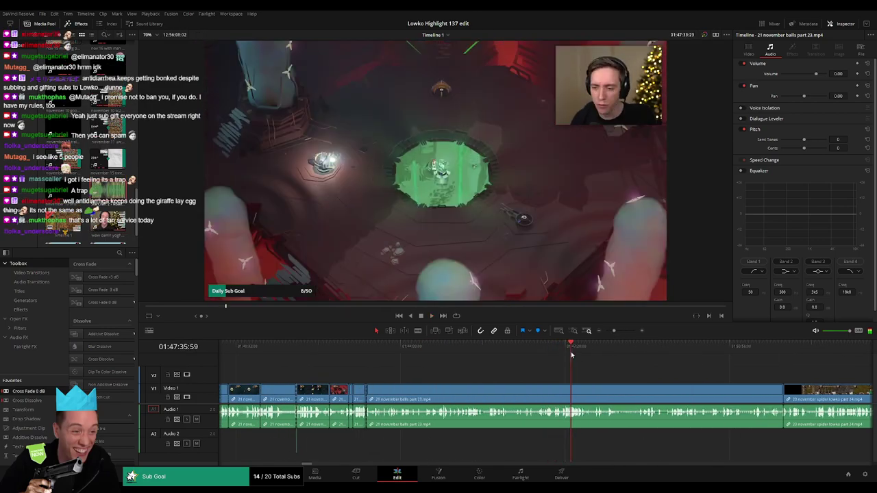
- Delete the remainder of the balls part 23 clip after the cut at about 01:43:17, closing the gap to the spider clip
left_click(571, 355)
left_click(584, 397)
key("Delete")
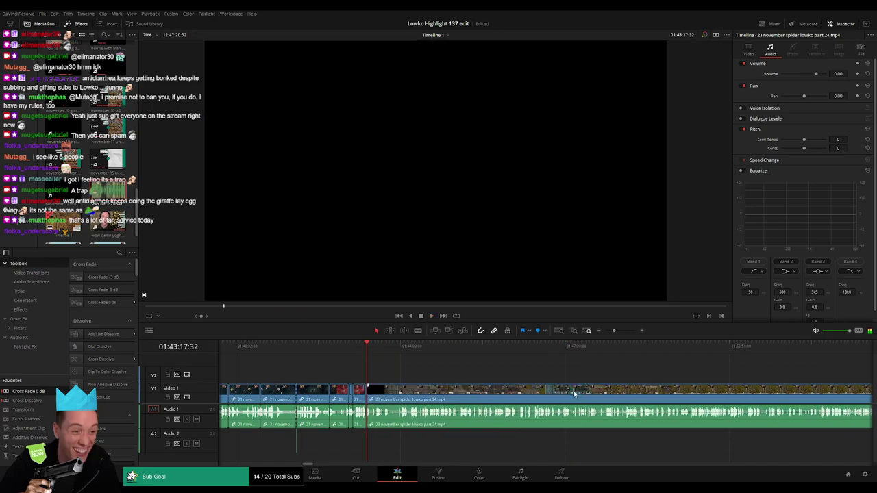
- Skim the spider lowko part 24 clip between about 01:44:00 and 01:47:04 to find where the highlight begins
left_click(405, 350)
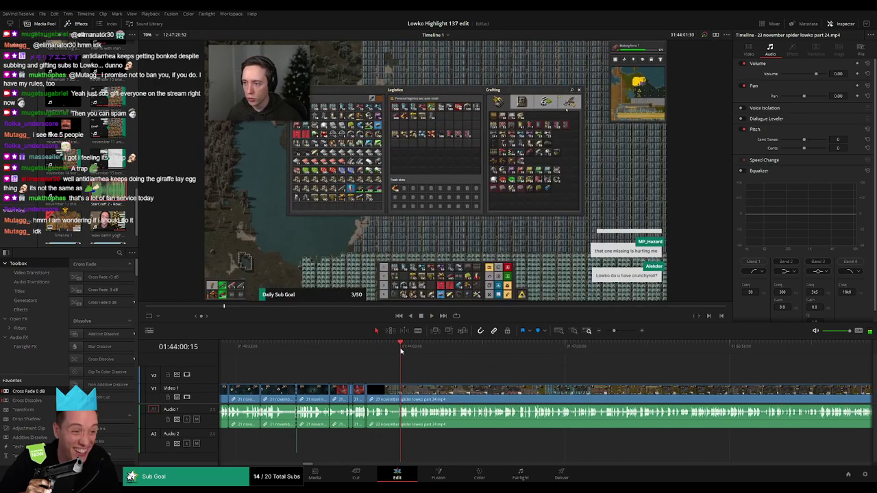
left_click(543, 355)
left_click(546, 356)
left_click_drag(588, 376, 438, 375)
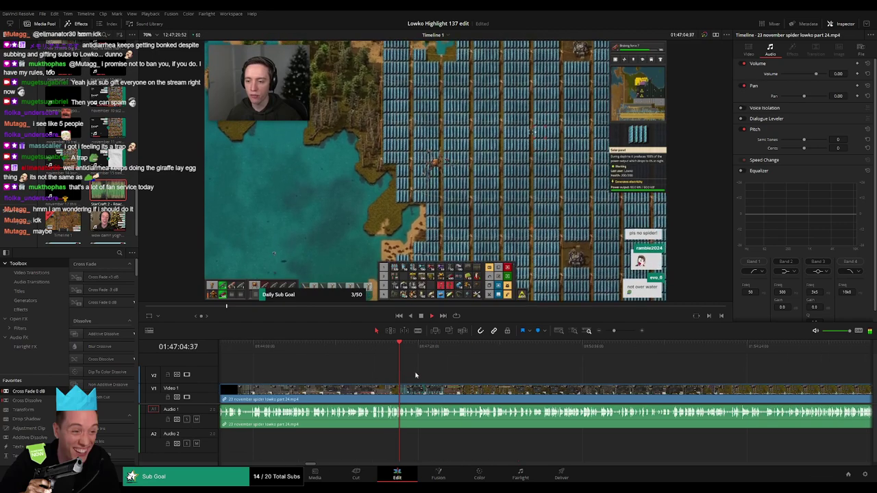
left_click(354, 349)
left_click(337, 350)
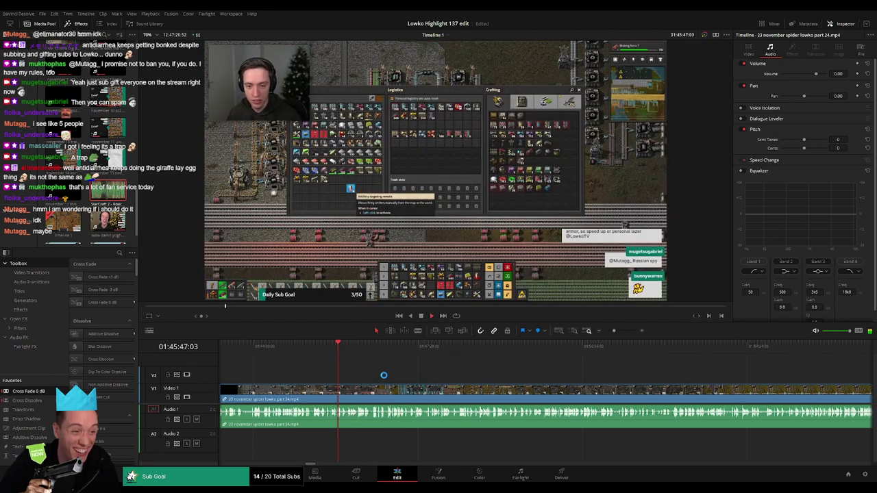
left_click_drag(615, 332, 621, 331)
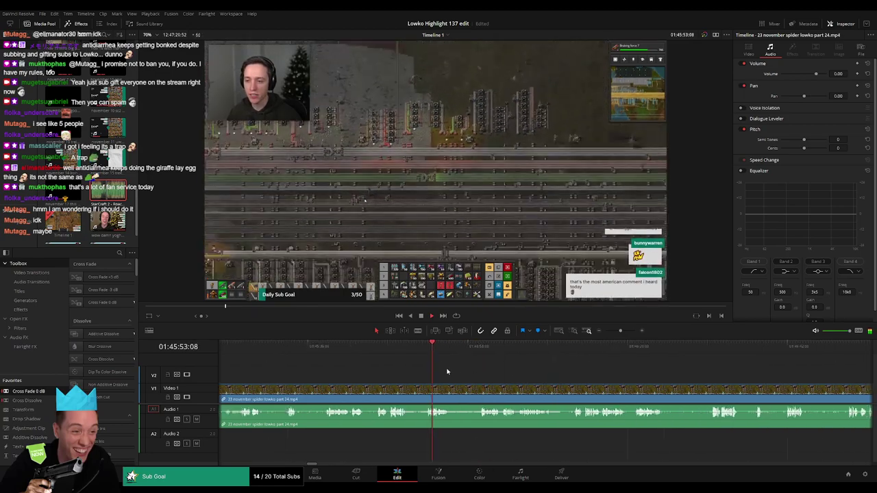
left_click(464, 347)
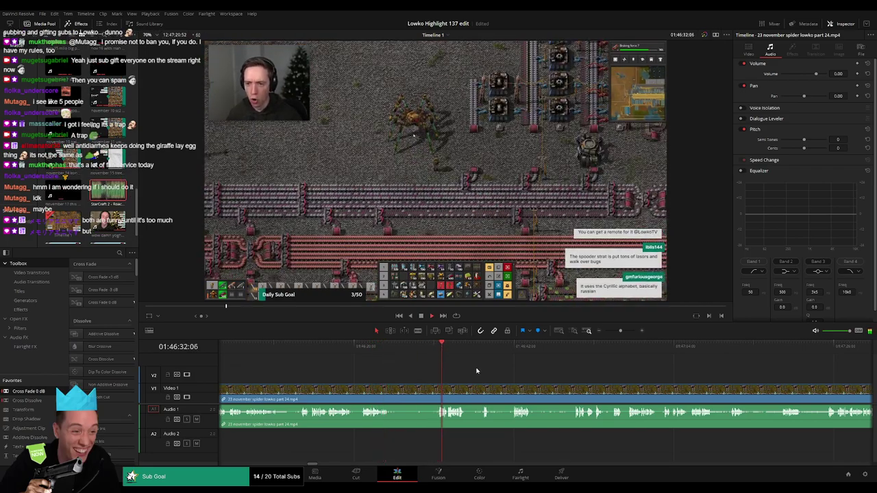
- Split the spider lowko part 24 clip at about 01:44:01 and remove its opening section, closing the gap
left_click(615, 331)
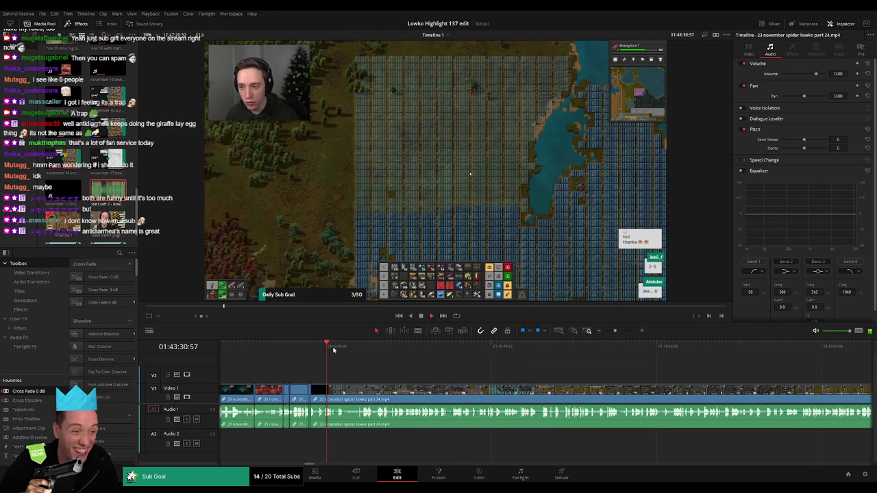
left_click_drag(351, 349, 363, 349)
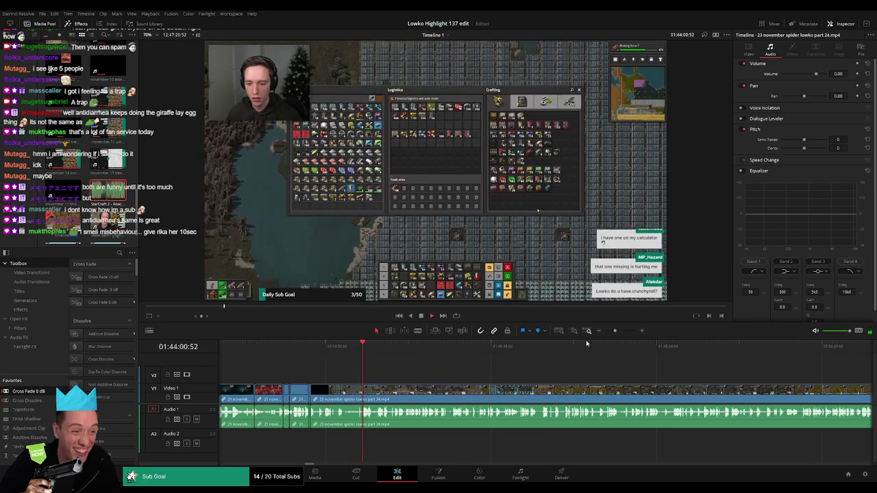
left_click(621, 331)
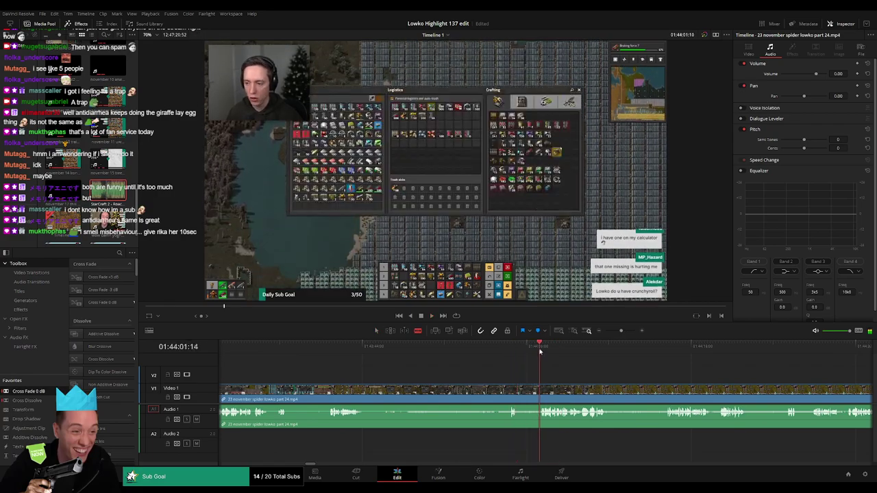
left_click(541, 392)
key("a")
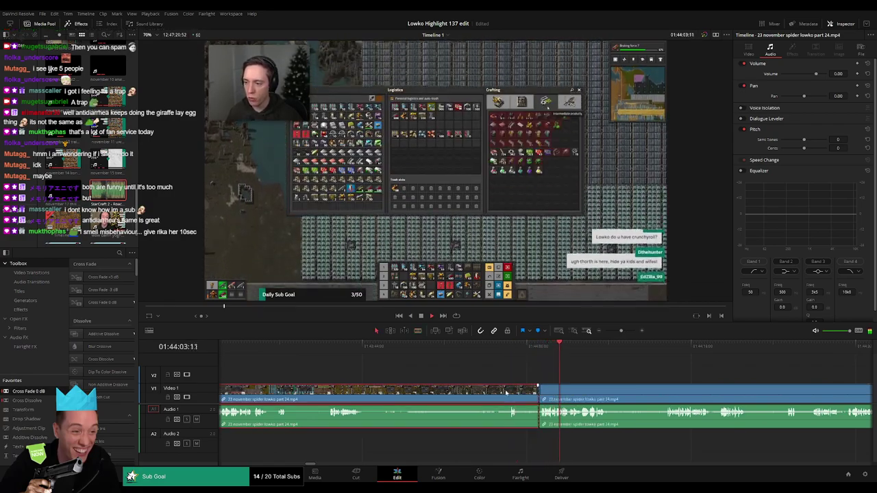
left_click(515, 391)
key("Delete")
scroll(538, 385, "right", 6)
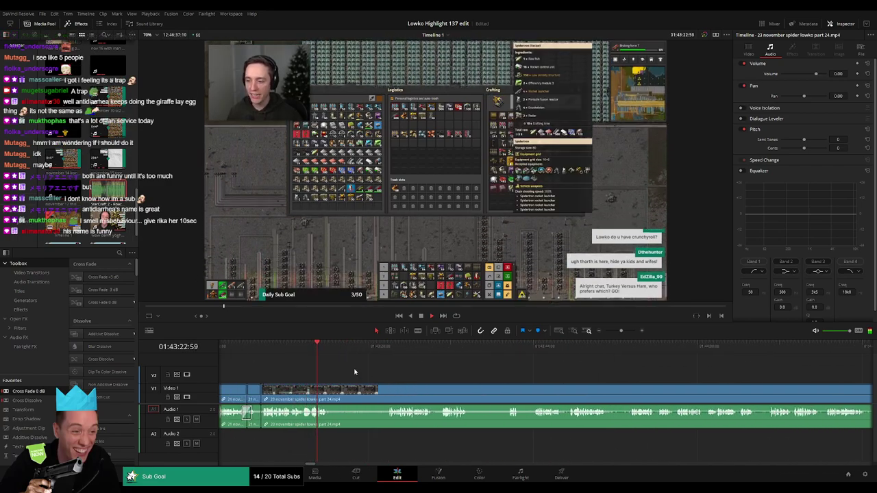
- Remove the section of the spider lowko part 24 clip from about 01:43:37 to 01:43:41, closing the gap and cross-fading the audio join
left_click_drag(360, 349, 389, 349)
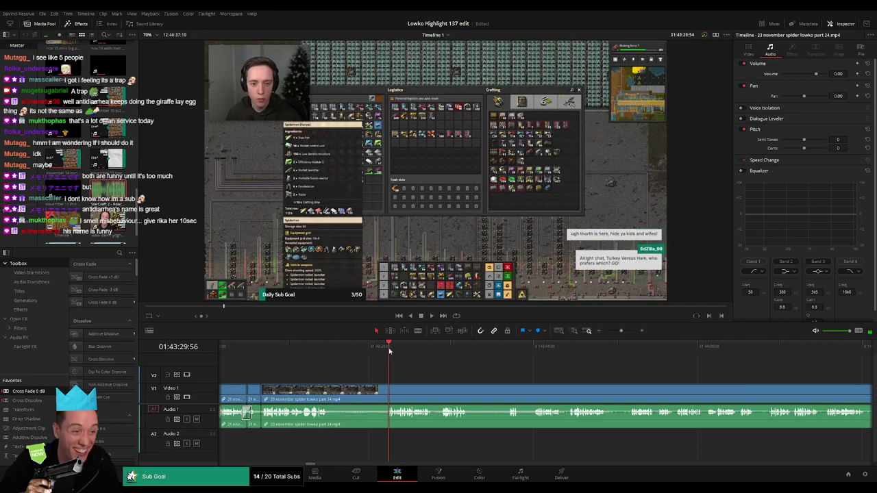
key("b")
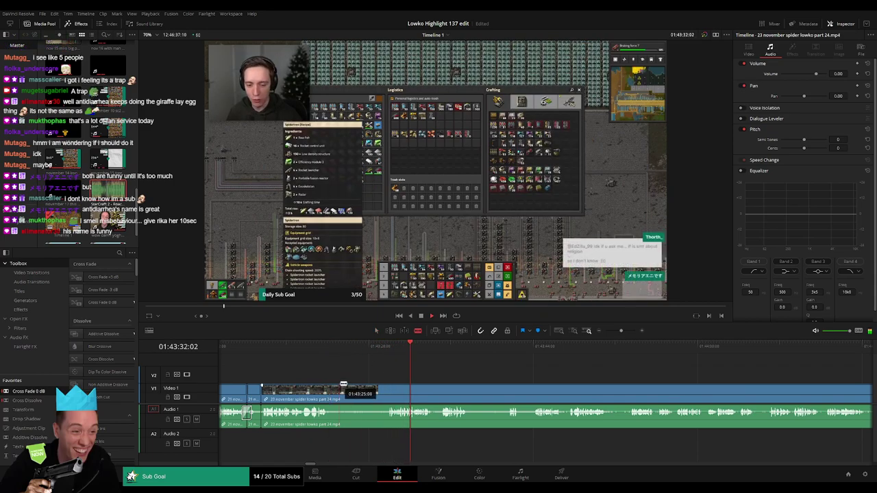
left_click_drag(344, 349, 388, 350)
scroll(363, 366, "right", 4)
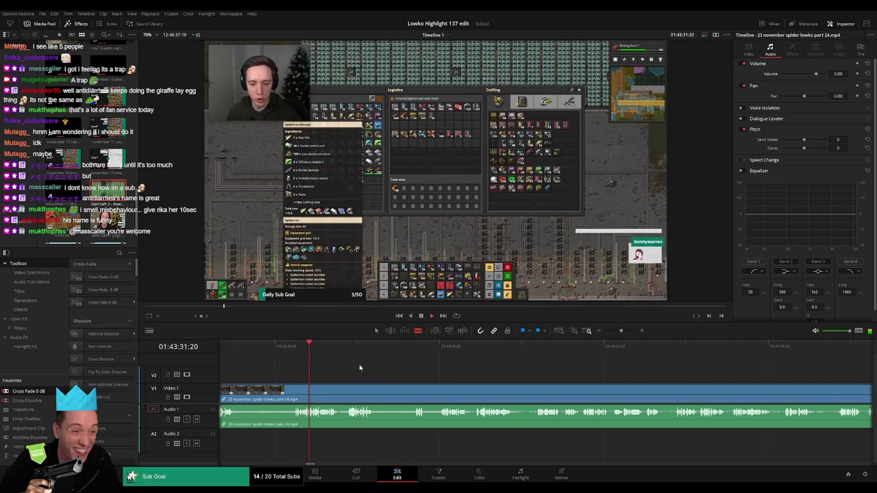
scroll(339, 370, "right", 2)
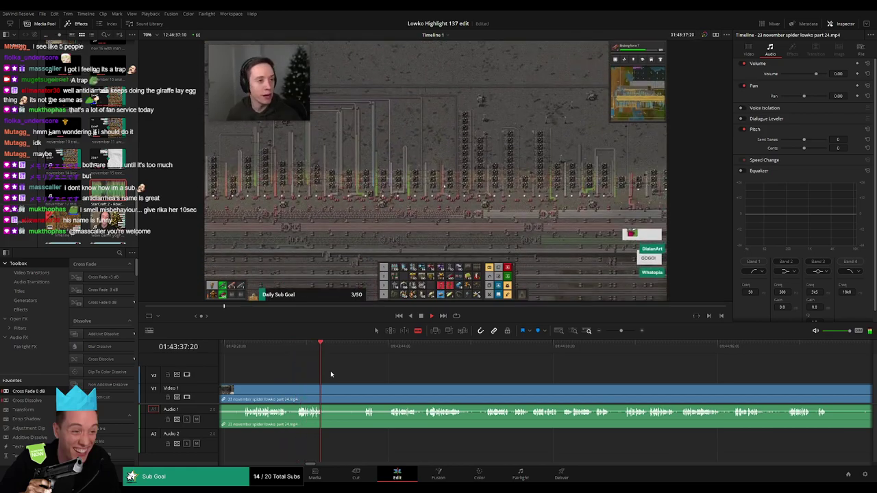
left_click(347, 347)
left_click(360, 348)
left_click(325, 390)
left_click(363, 389)
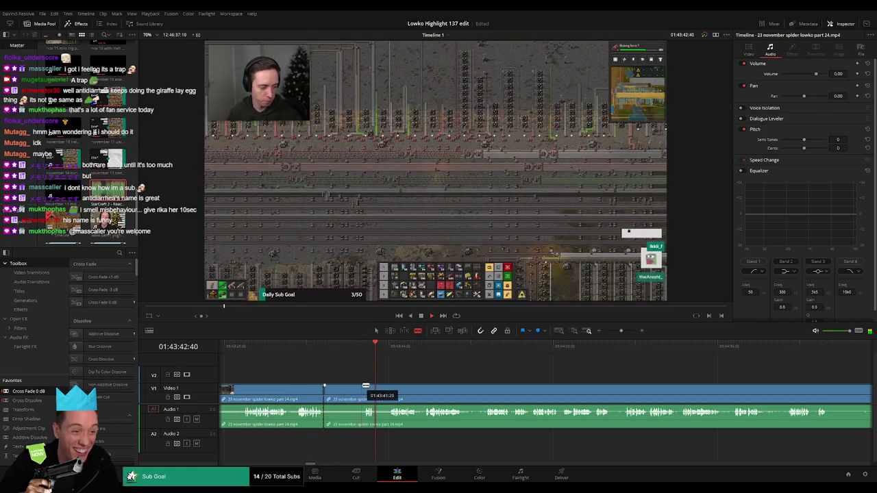
key("a")
left_click(346, 391)
key("shift+BackSpace")
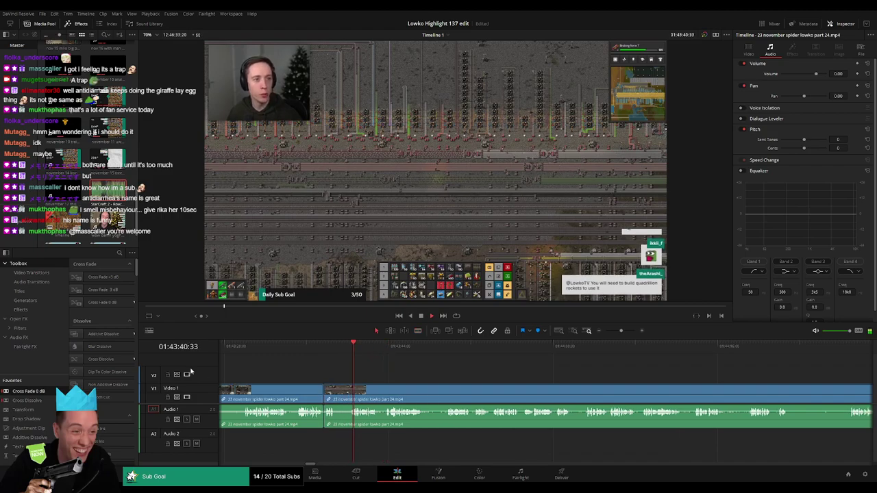
- Cut out the short piece of the clip from about 01:43:39 to 01:43:40, closing the gap and adding an audio cross fade
key("b")
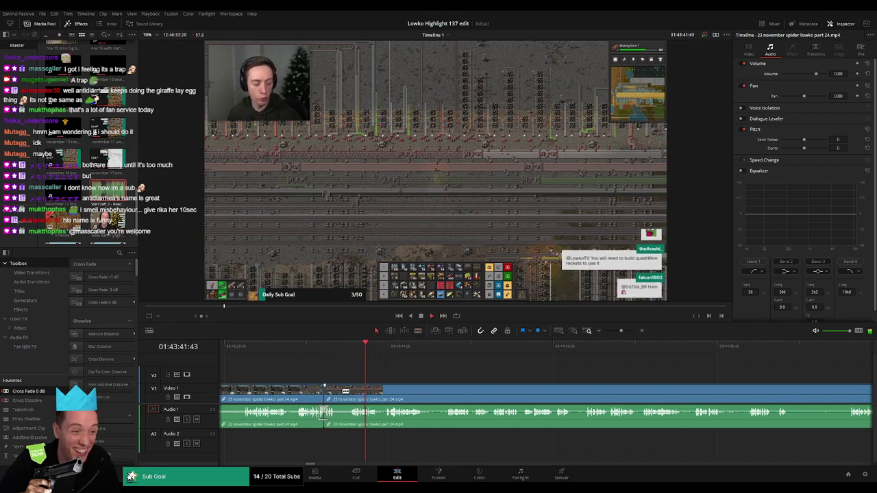
left_click(339, 392)
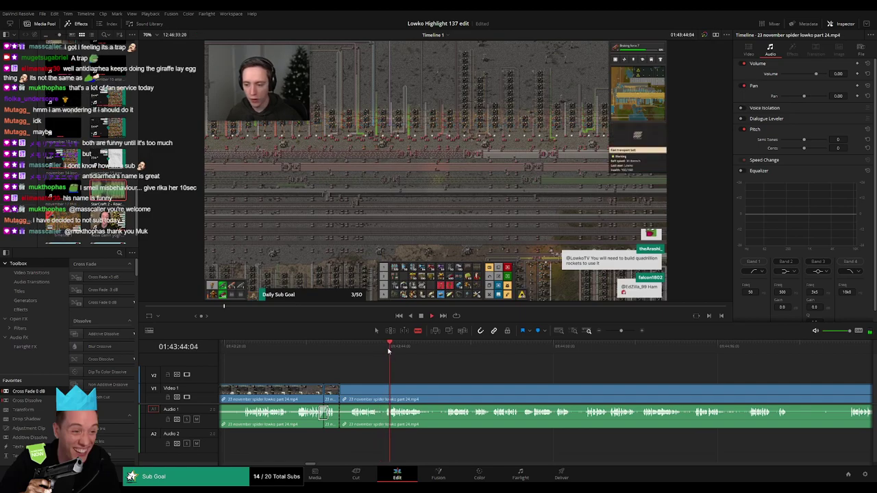
left_click(351, 389)
key("a")
left_click(344, 396)
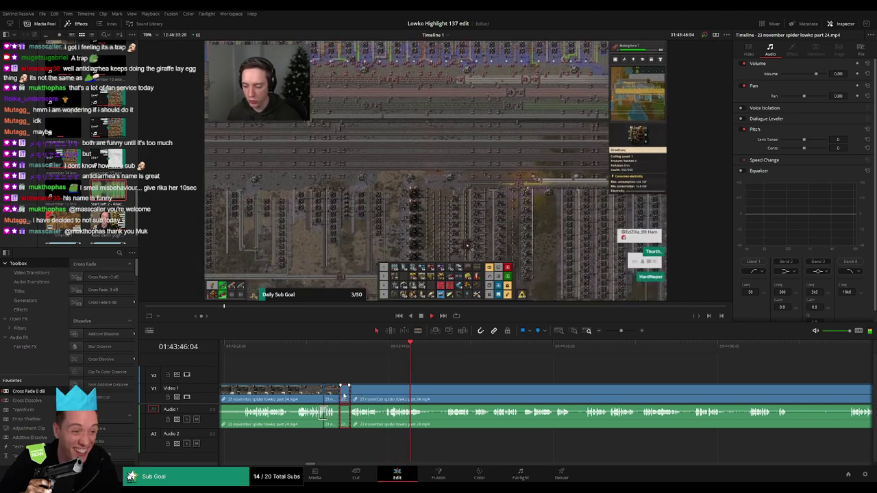
key("Delete")
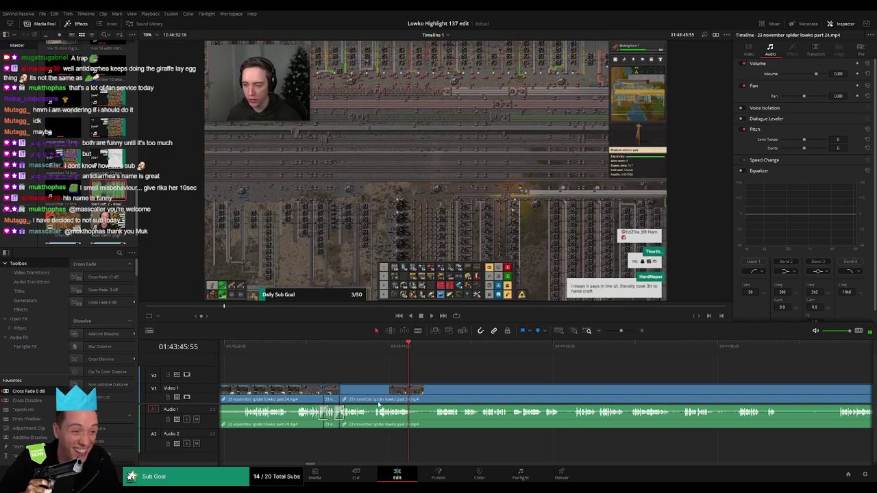
- Split the spider lowko part 24 clip at about 01:43:46, where the next unwanted section begins
left_click(437, 348)
key("b")
left_click(413, 389)
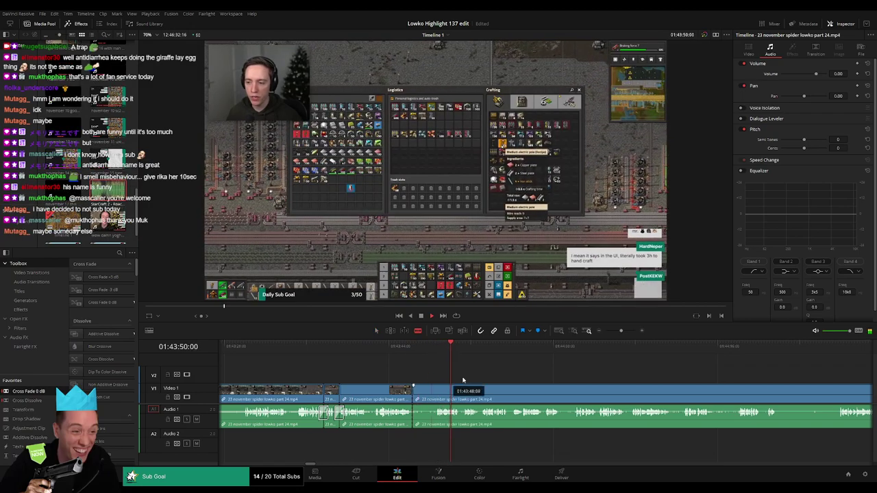
- Skim the spider lowko part 24 clip from the new cut to about 01:45:42 for the next moment worth keeping
scroll(463, 380, "right", 3)
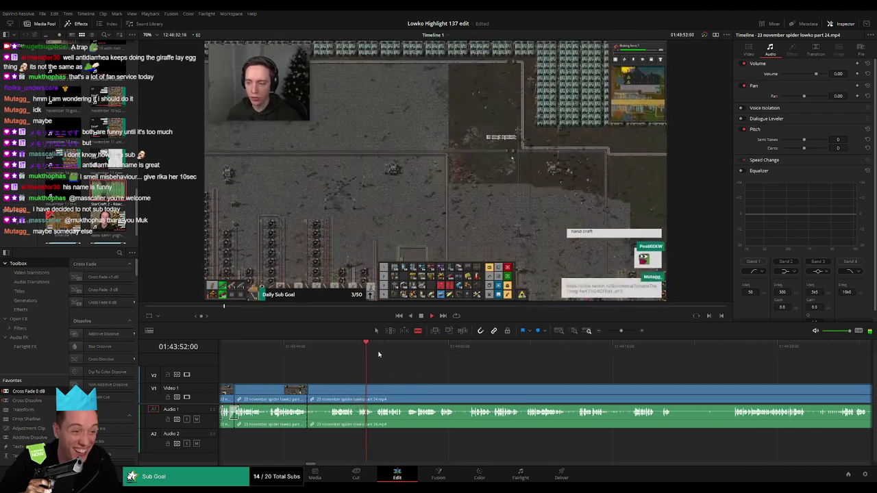
left_click_drag(379, 353, 761, 372)
scroll(782, 380, "right", 9)
left_click_drag(459, 350, 783, 360)
scroll(693, 377, "right", 9)
left_click_drag(495, 352, 688, 358)
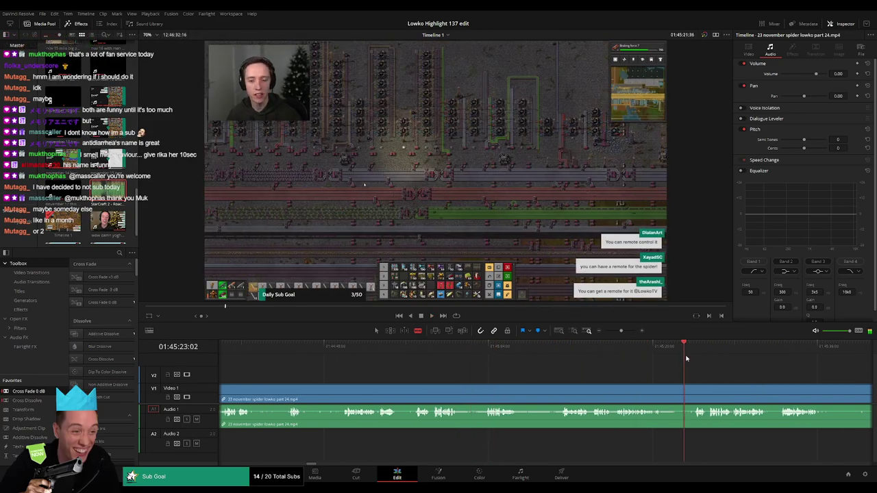
scroll(686, 357, "right", 6)
left_click(586, 353)
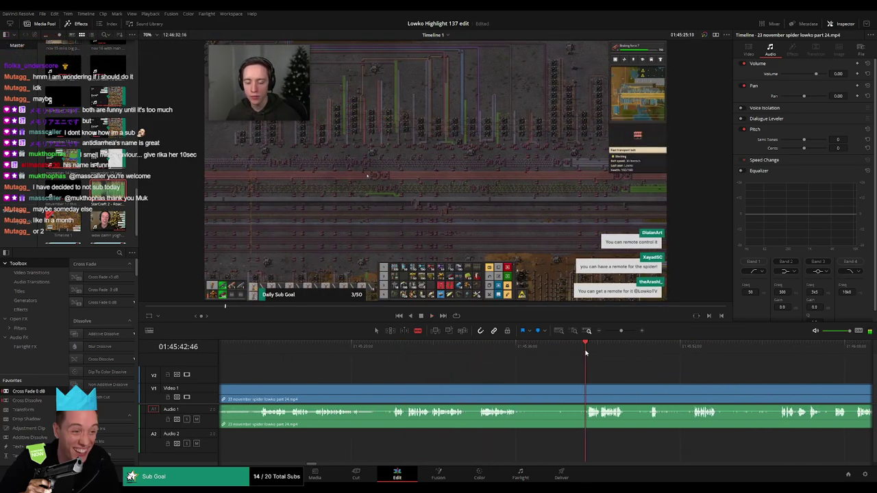
- Split the gameplay clip at about 01:45:40, ripple-delete the section before the split, and crossfade the audio at the join
key("space")
left_click_drag(499, 348, 486, 346)
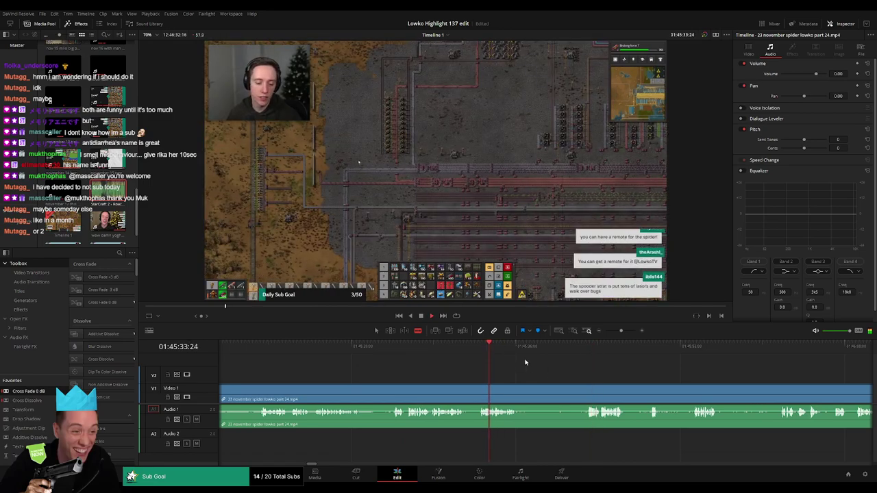
scroll(526, 362, "right", 3)
left_click(403, 351)
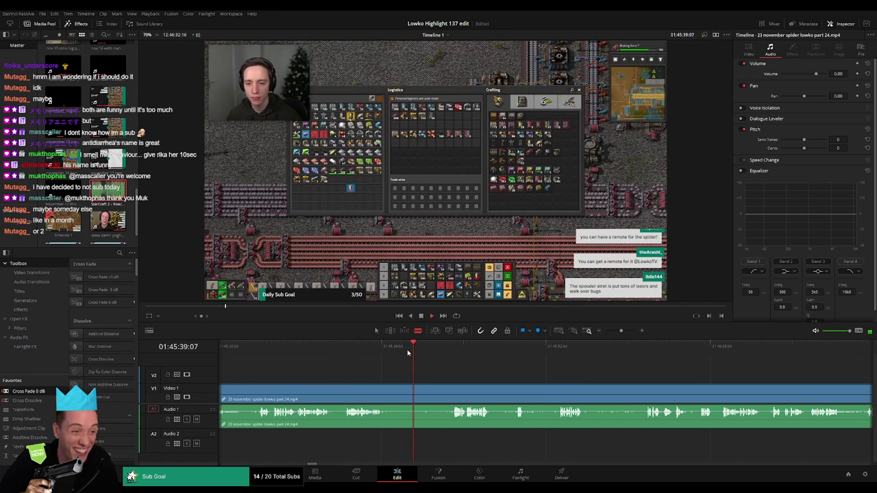
key("space")
left_click(431, 392)
key("a")
left_click(412, 396)
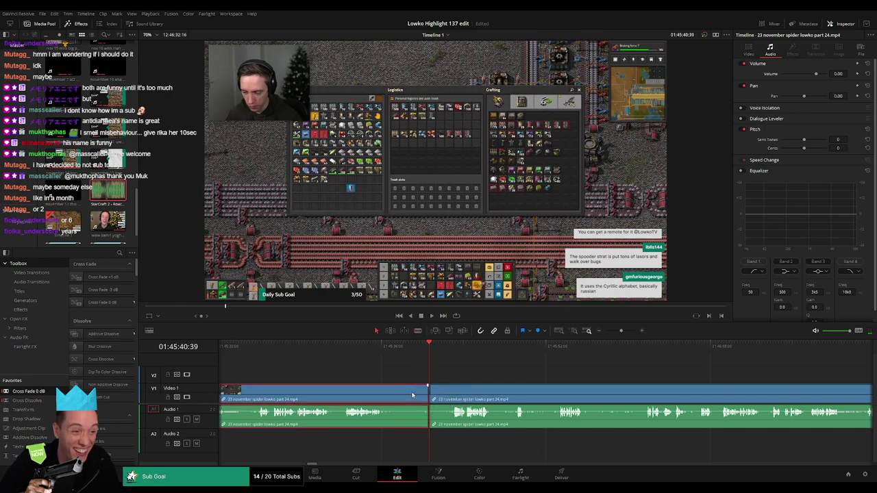
key("Delete")
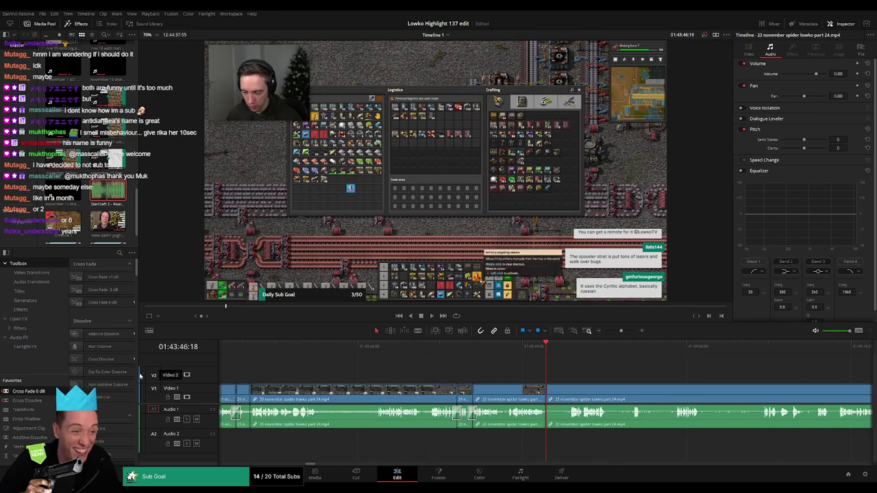
- Play and skim the footage from the new join at 01:43:46 to about 01:44:16 for further sections to cut
key("space")
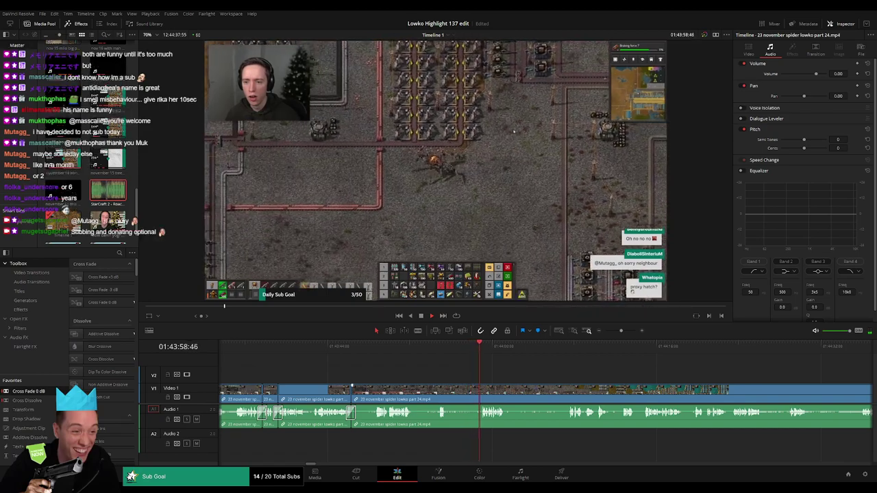
left_click_drag(449, 379, 392, 379)
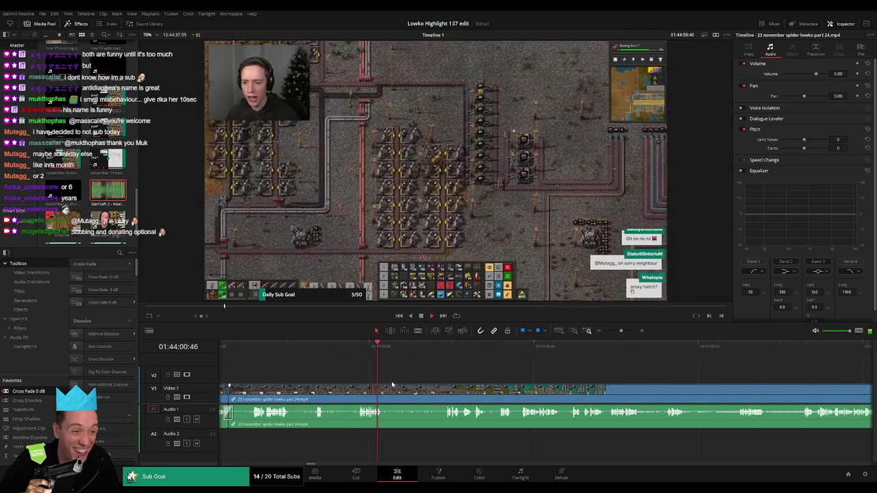
scroll(382, 382, "right", 2)
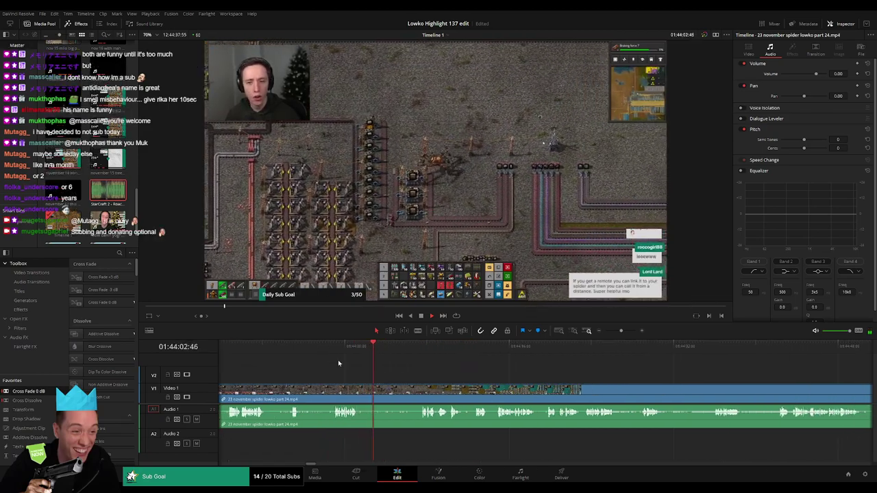
left_click(333, 349)
scroll(391, 373, "right", 1)
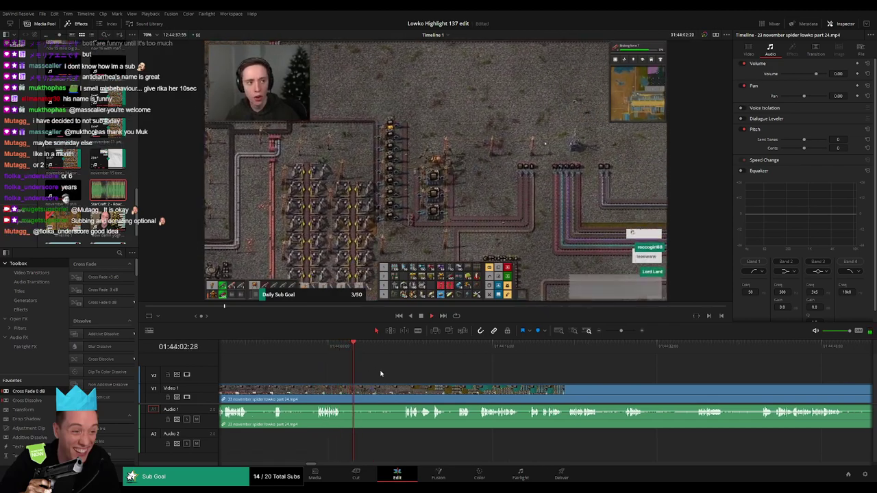
left_click_drag(371, 351, 403, 355)
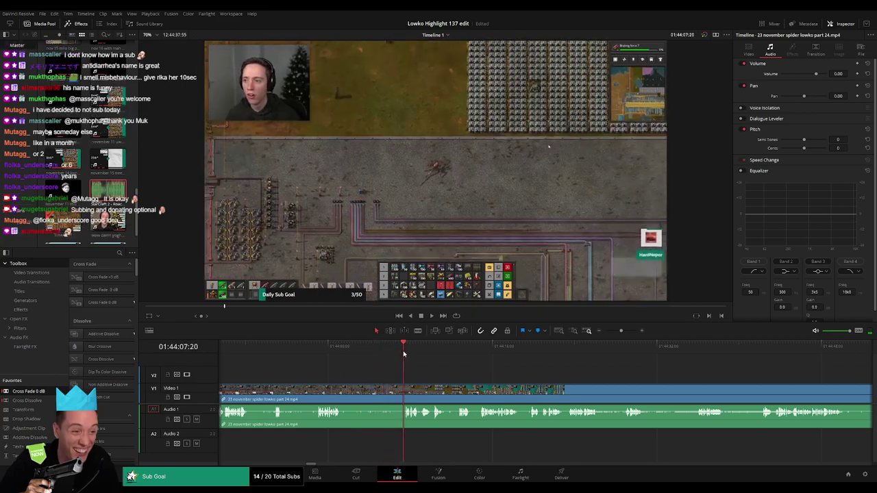
left_click_drag(453, 371, 343, 372)
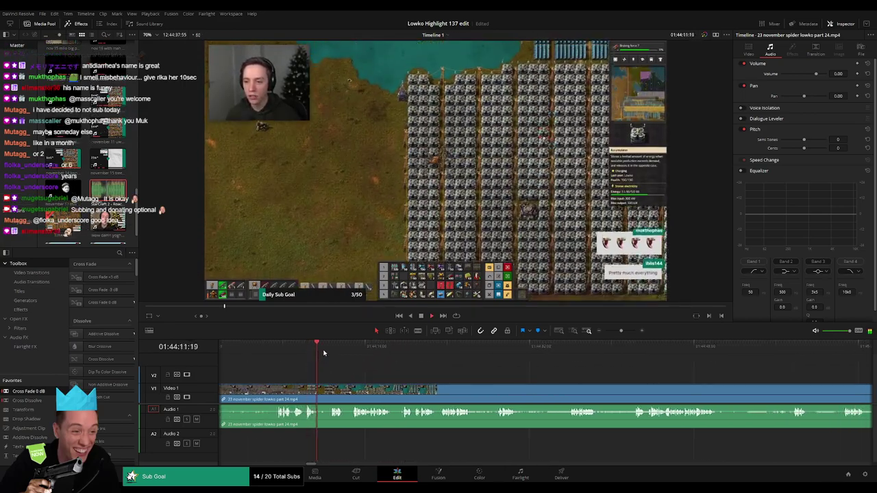
left_click(329, 353)
scroll(370, 371, "right", 2)
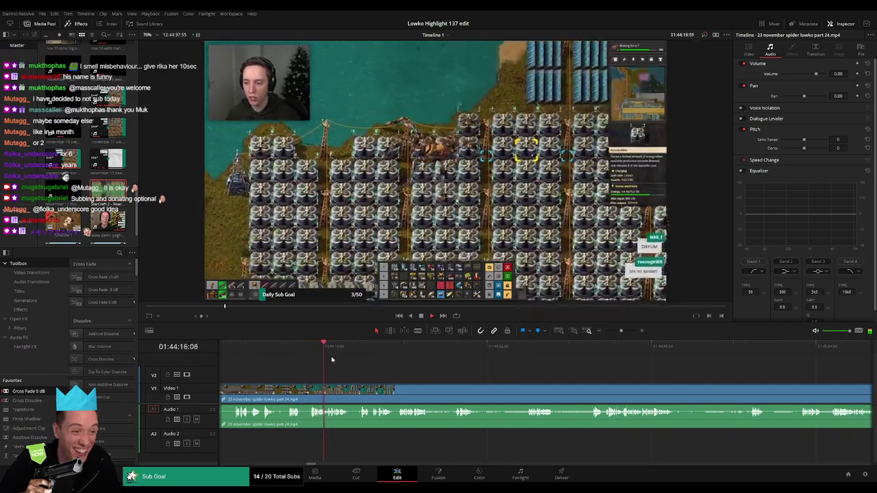
- Enlarge the preview viewer above the timeline and replay the footage from about 01:44:14
left_click_drag(325, 327, 324, 359)
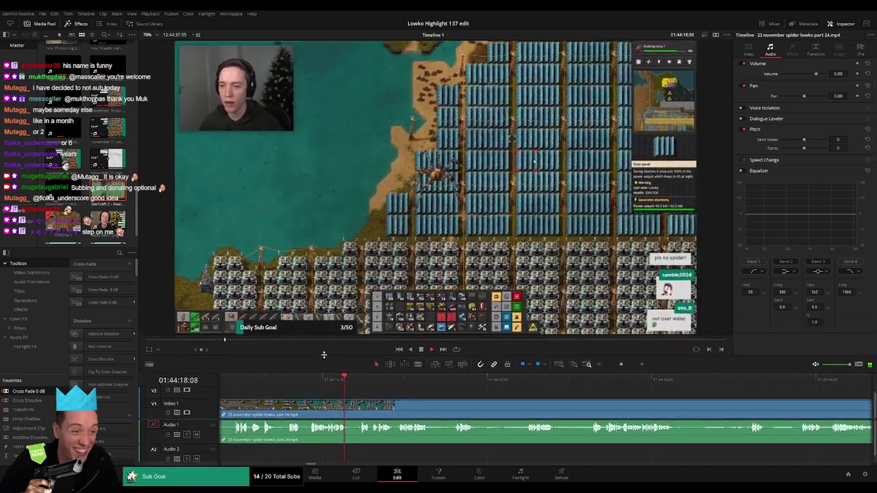
left_click(309, 382)
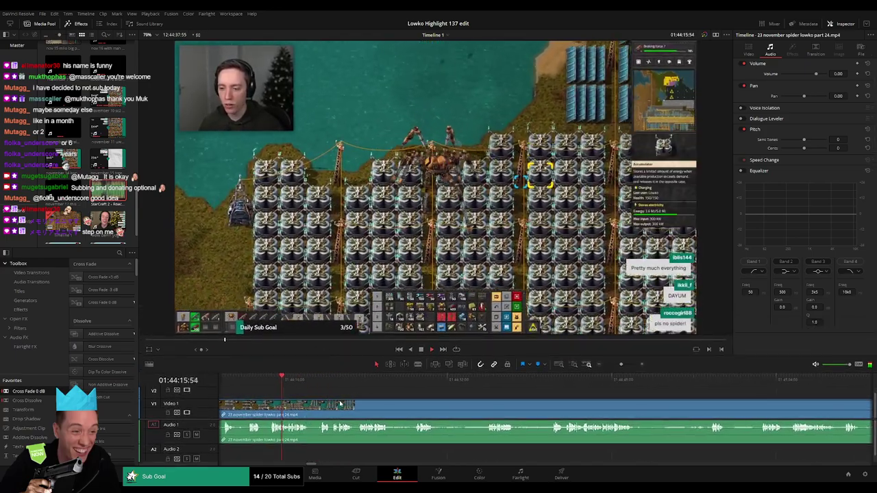
scroll(346, 394, "right", 2)
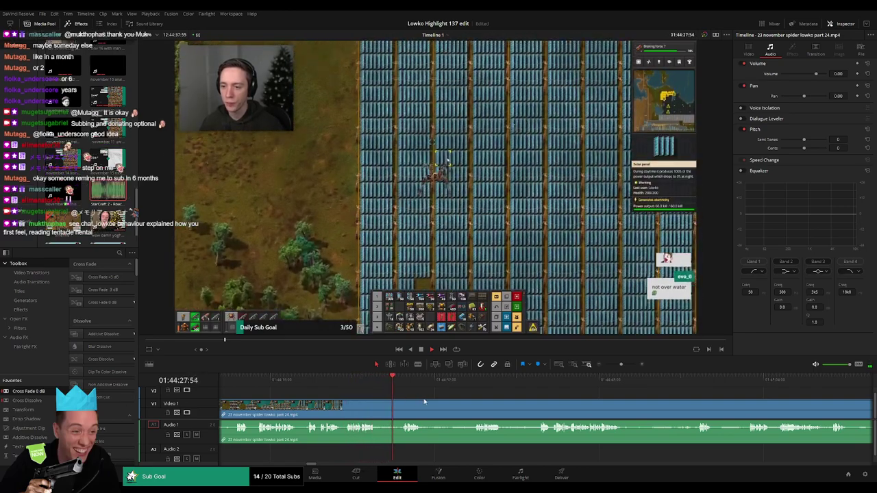
- Cut out the quiet gap between about 01:44:26 and 01:44:28, close it, and crossfade the audio at the join
left_click_drag(412, 394, 301, 389)
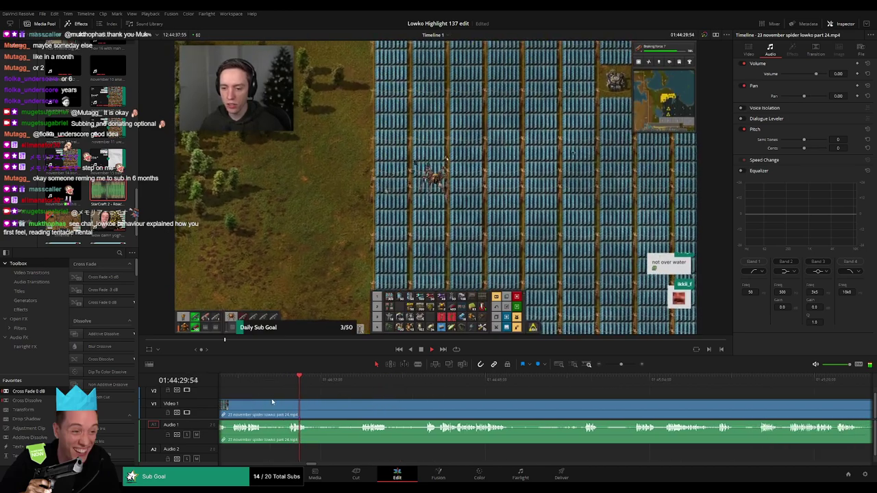
key("b")
left_click(265, 406)
left_click(285, 406)
key("a")
left_click(276, 410)
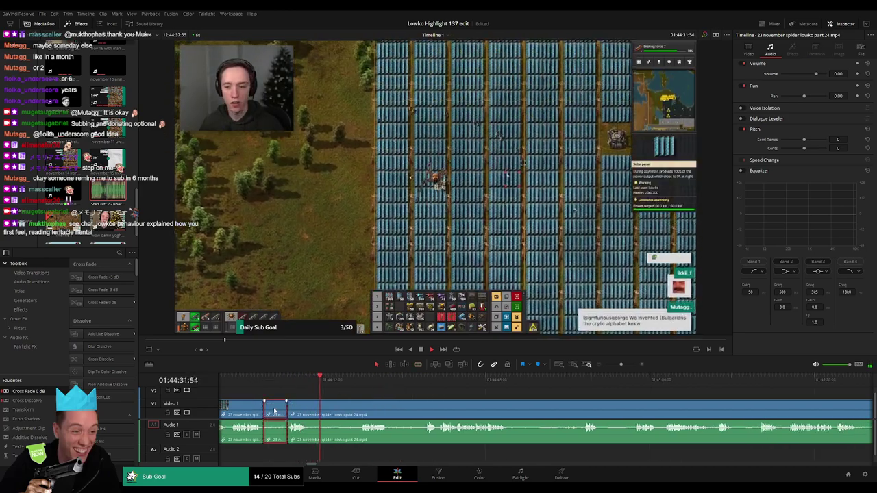
key("Delete")
left_click_drag(283, 407, 340, 400)
key("space")
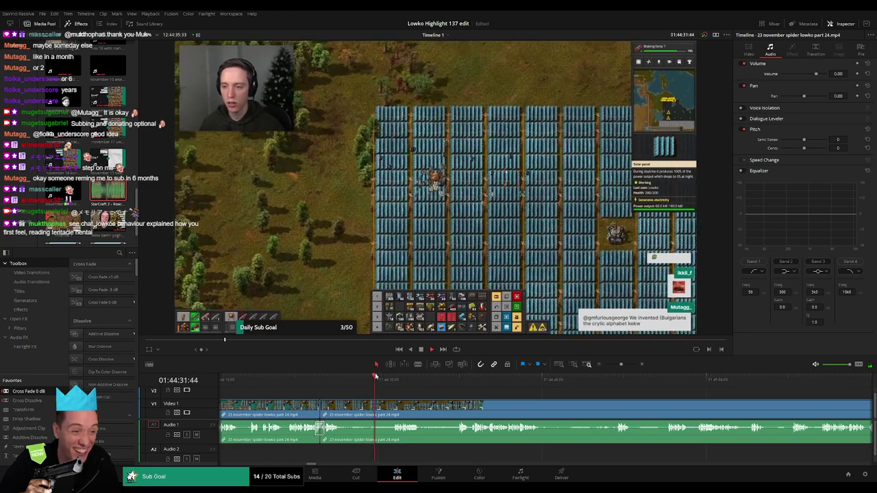
- Remove the footage between about 01:44:36 and 01:44:39 from the clip with a ripple delete and crossfade the audio there
scroll(448, 405, "right", 2)
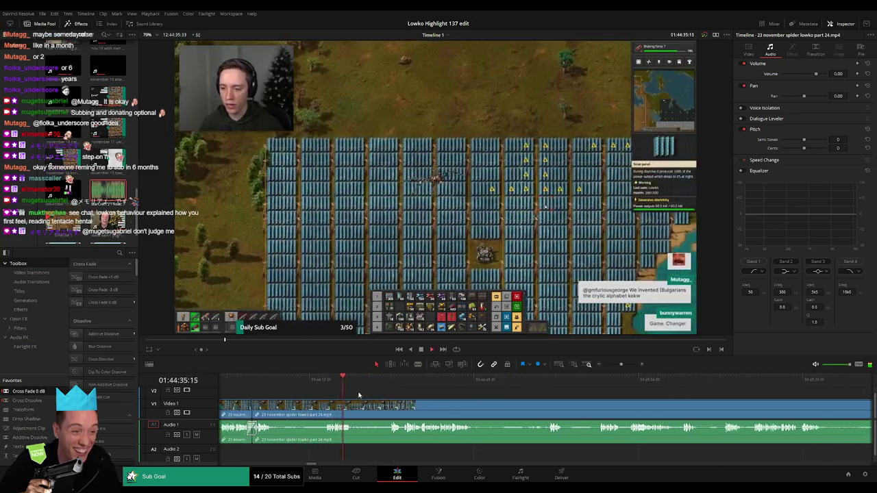
left_click(378, 382)
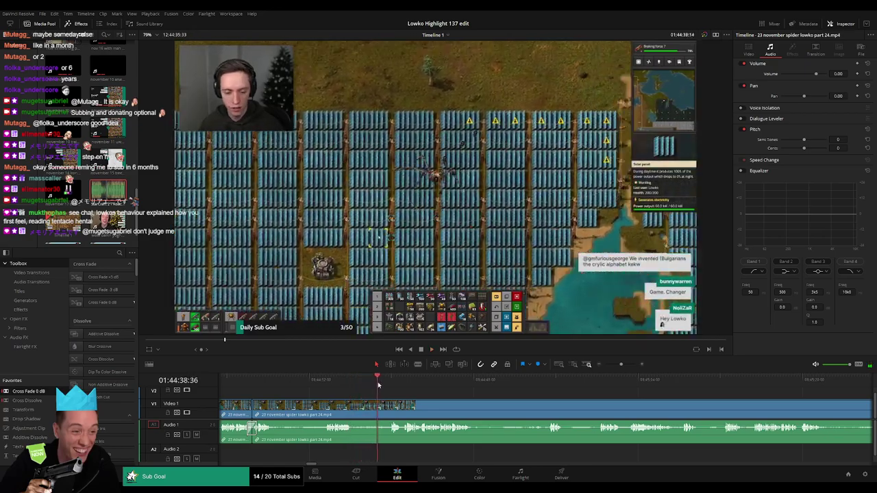
left_click(388, 384)
key("b")
left_click(354, 411)
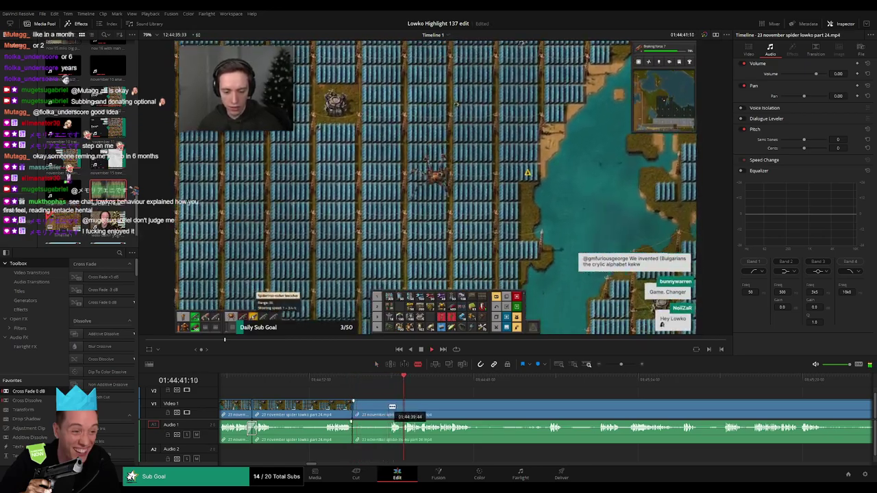
left_click(390, 409)
key("a")
left_click(377, 412)
key("Delete")
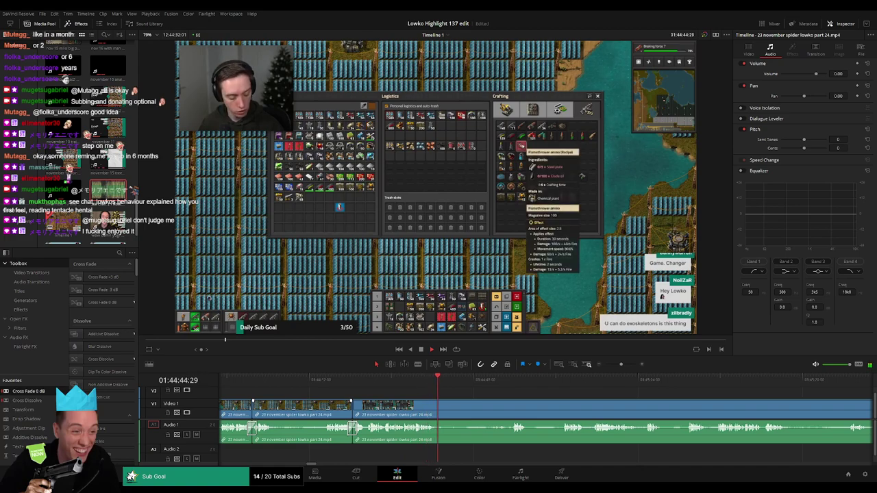
- Ripple-delete the footage between about 01:44:44 and 01:44:51 and add an audio crossfade at the cut
left_click(463, 382)
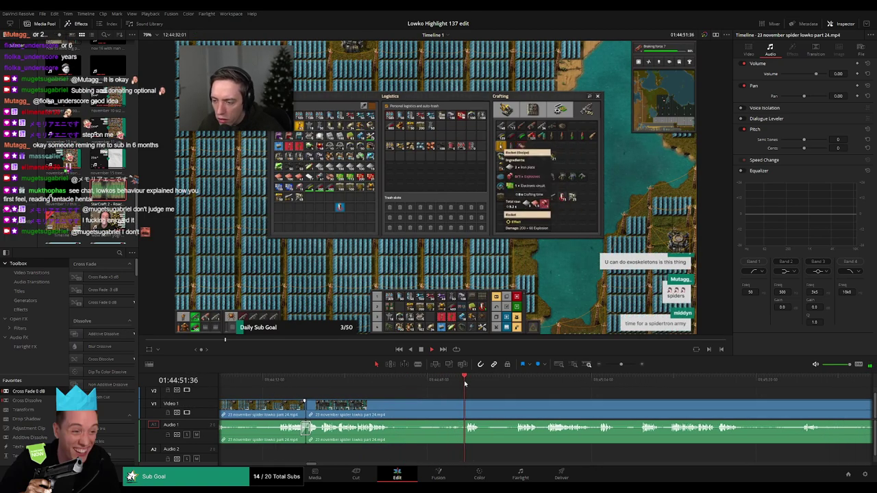
left_click(392, 406)
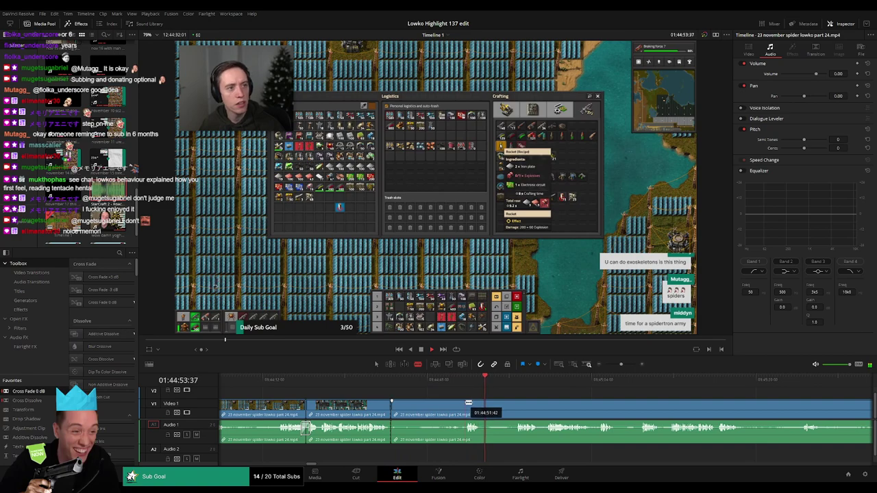
left_click(465, 406)
key("a")
left_click(450, 406)
key("Delete")
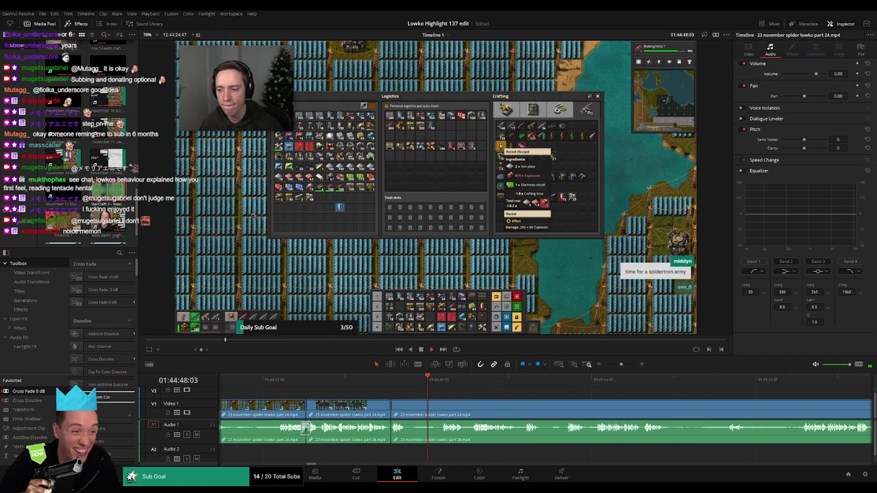
left_click_drag(430, 403, 444, 406)
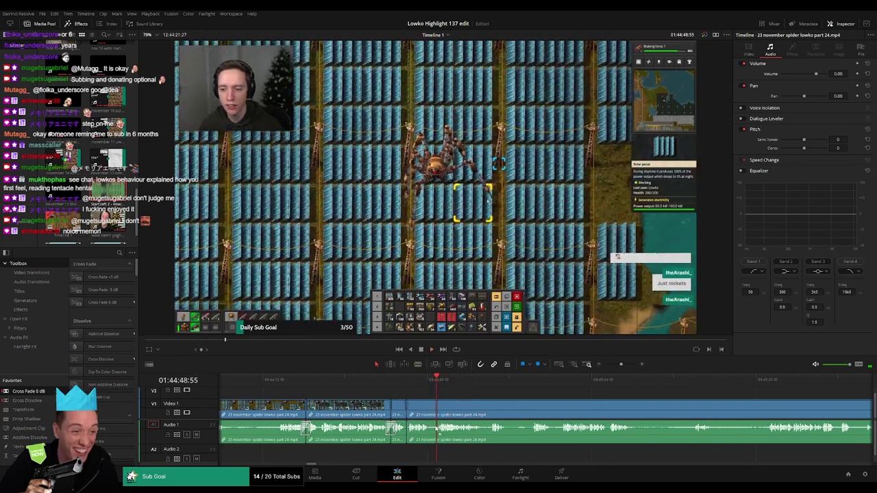
- Cut out the gap between about 01:44:55 and 01:44:58, close it, and add an audio crossfade at the cut
key("space")
scroll(397, 411, "right", 5)
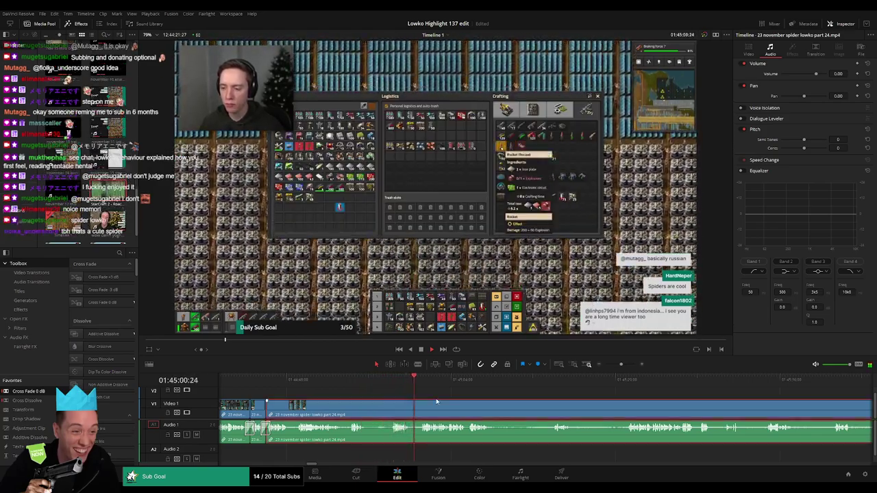
key("b")
left_click(367, 409)
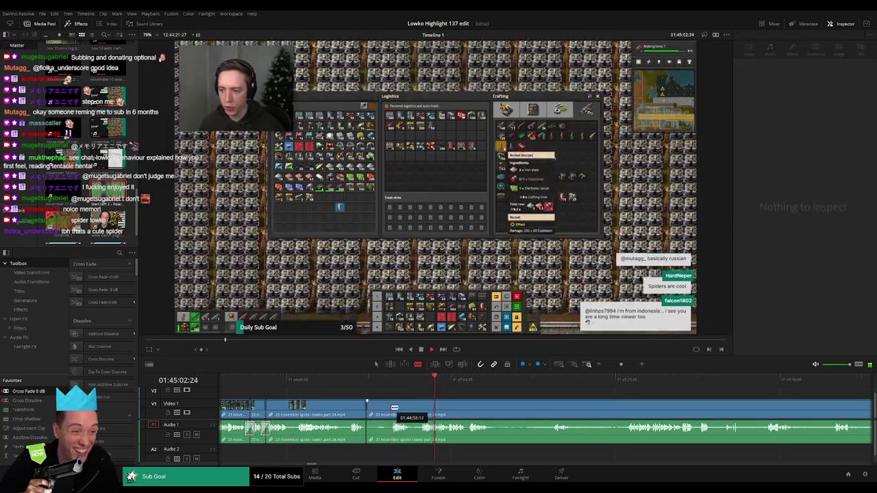
left_click(391, 409)
key("a")
left_click(383, 410)
key("Delete")
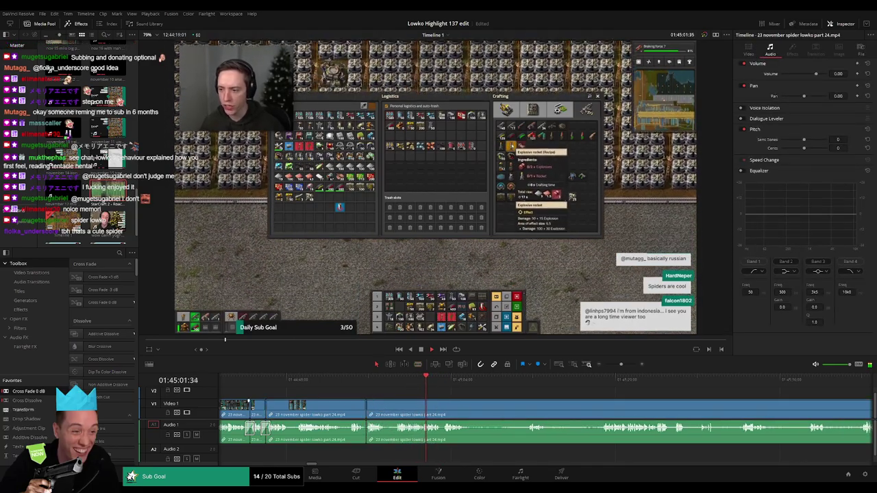
left_click_drag(368, 434, 367, 432)
key("space")
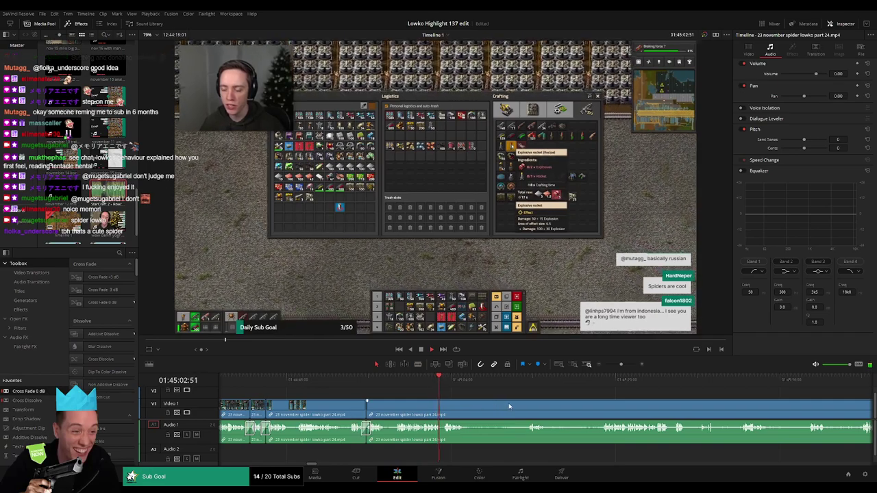
- Split the clip at about 01:45:05 and 01:45:18, ripple-delete the section between, and crossfade the audio at the join
left_click_drag(510, 405, 365, 398)
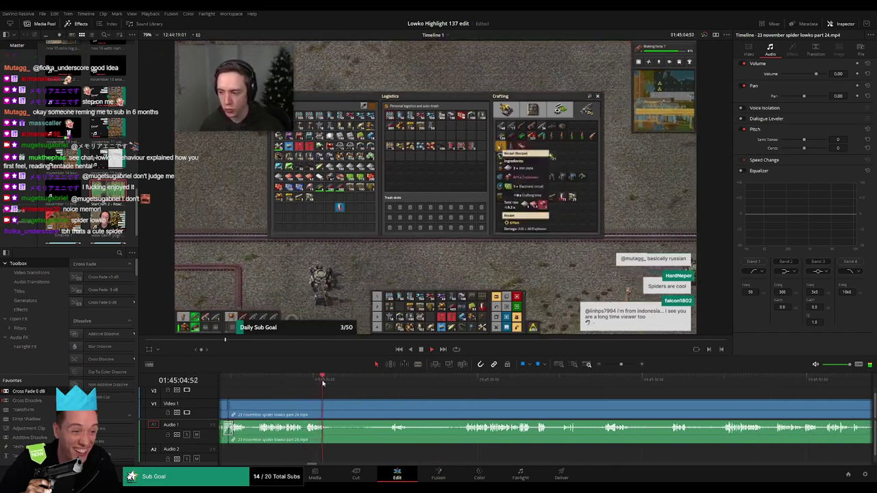
key("b")
left_click(328, 403)
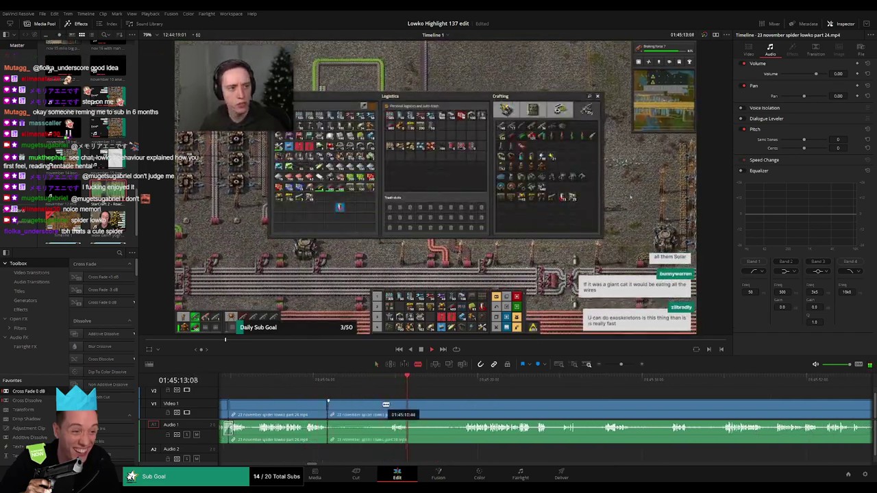
left_click(465, 378)
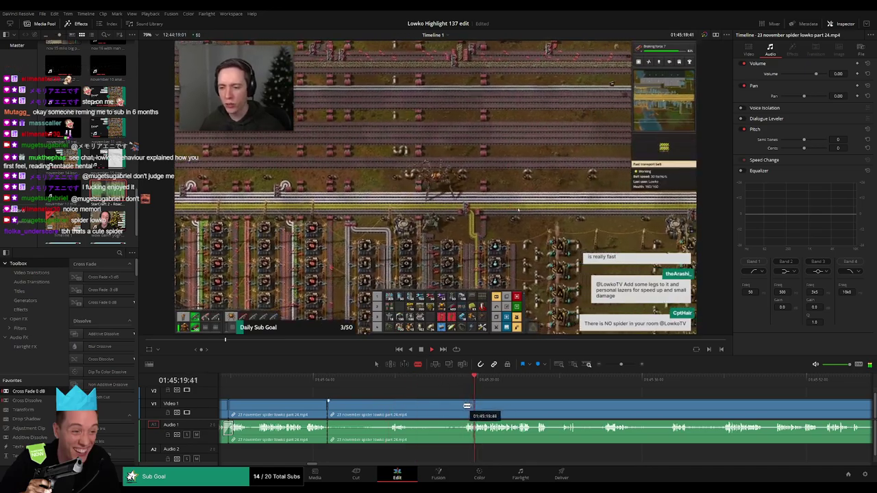
left_click(464, 410)
key("a")
left_click(420, 410)
key("Delete")
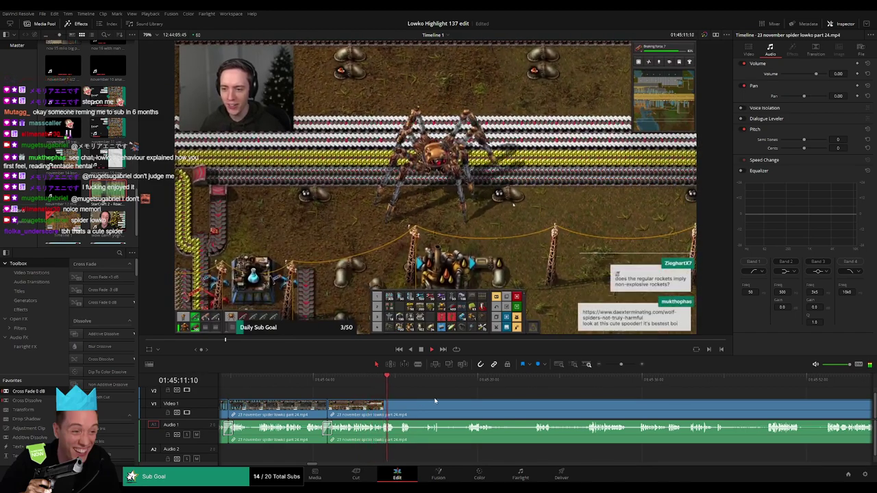
- Replay the footage after the latest join and skip ahead to about 01:45:19
left_click(333, 379)
scroll(381, 394, "right", 3)
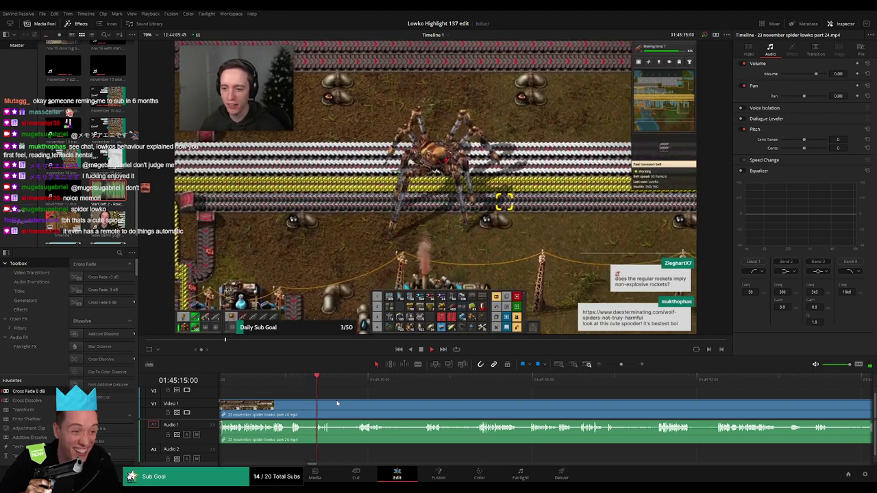
left_click_drag(332, 380, 357, 386)
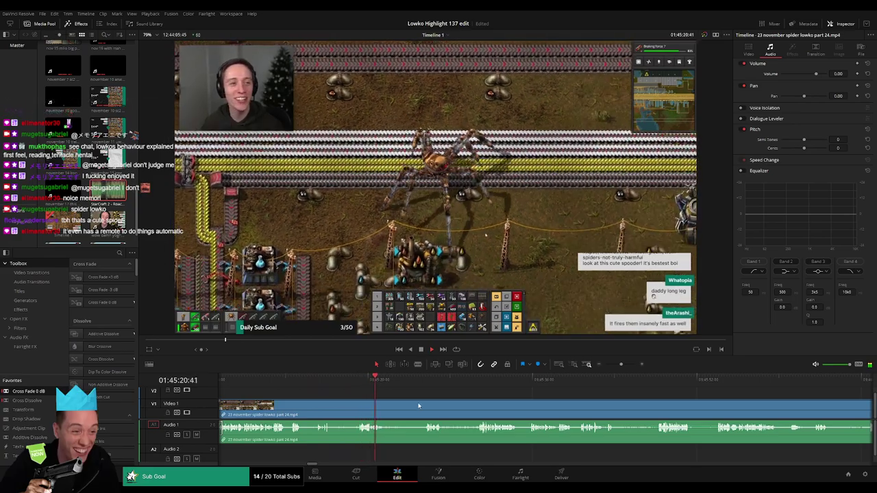
- Split the clip at about 01:45:22 and 01:45:30, ripple-delete the section between, and crossfade the audio at the join
left_click_drag(419, 405, 360, 399)
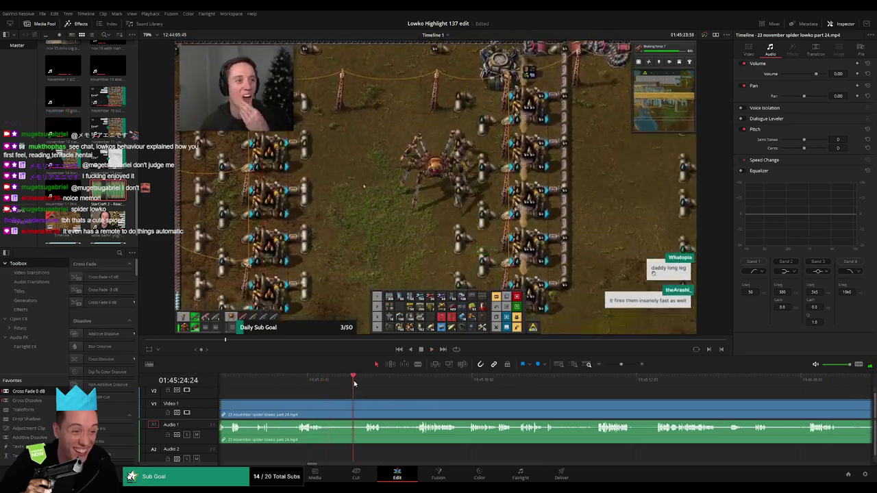
key("b")
left_click(330, 415)
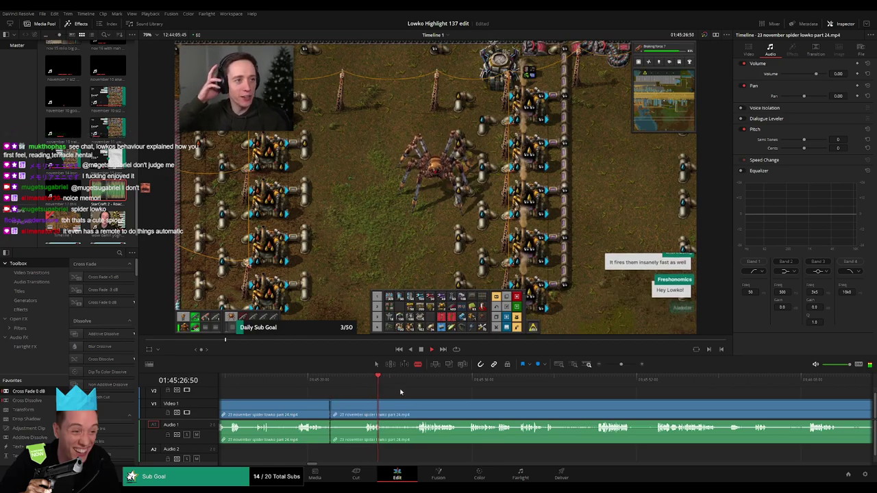
scroll(410, 401, "right", 2)
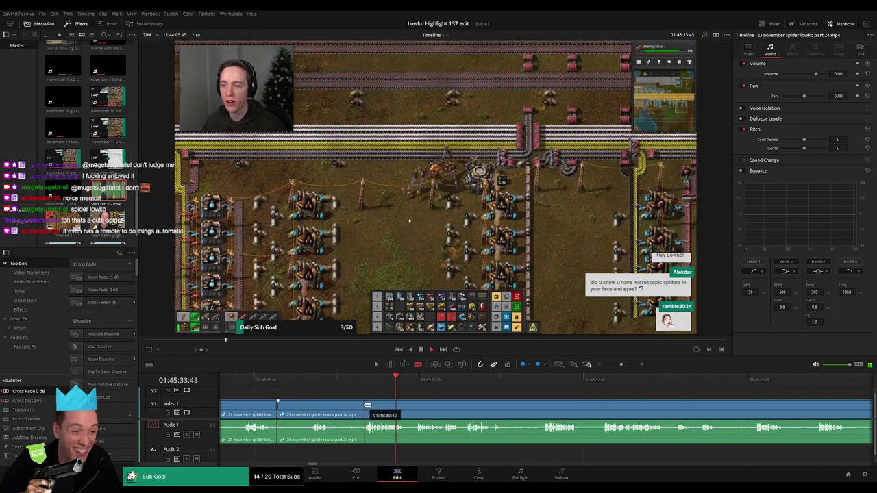
left_click(364, 411)
key("a")
left_click(351, 409)
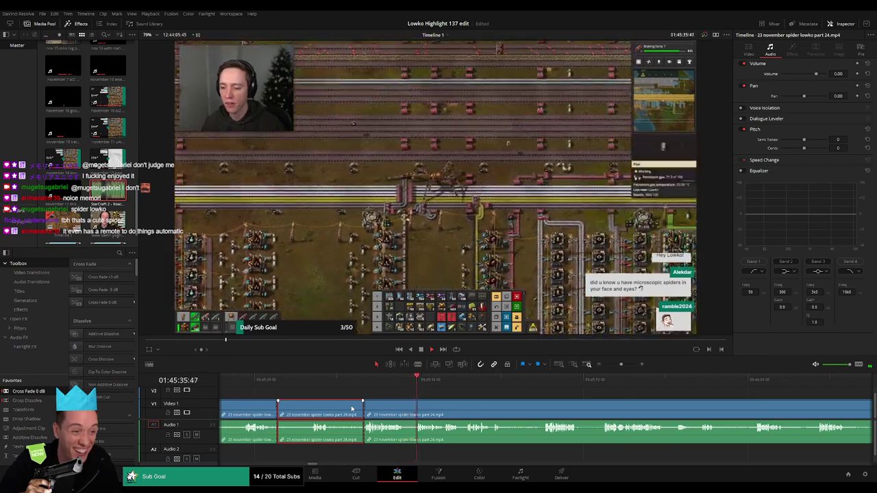
key("Delete")
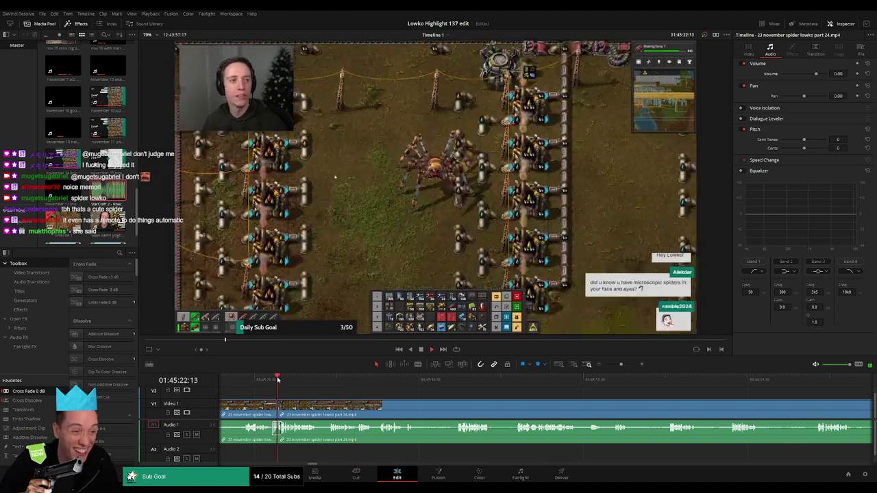
- Cut out the short section between about 01:45:26 and 01:45:27, close the gap, and add an audio crossfade at the cut
key("b")
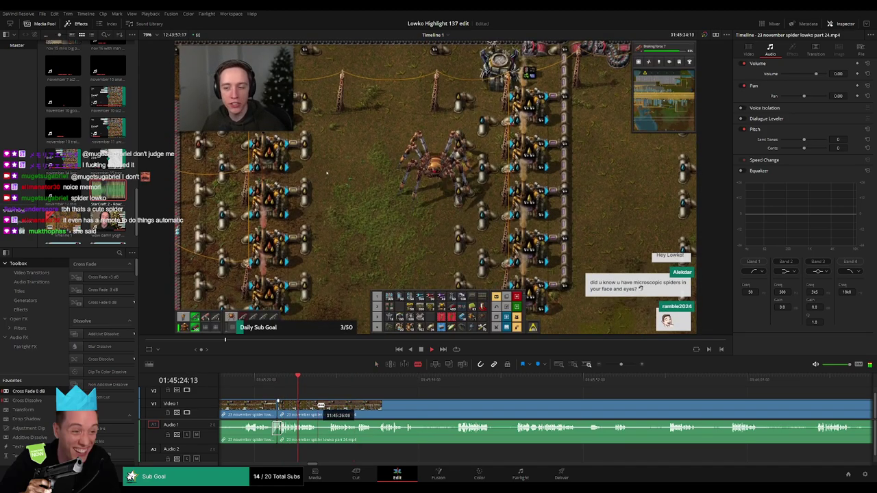
left_click(319, 407)
left_click(329, 409)
key("a")
left_click(326, 408)
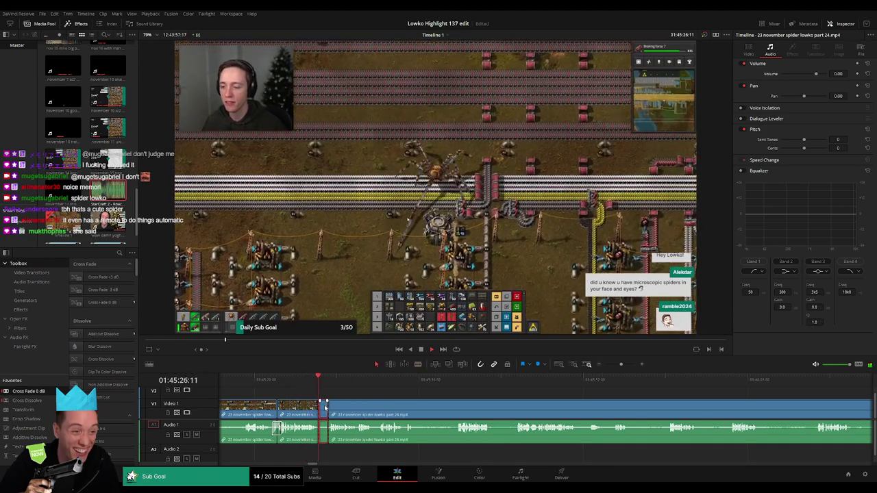
key("Delete")
left_click(318, 433)
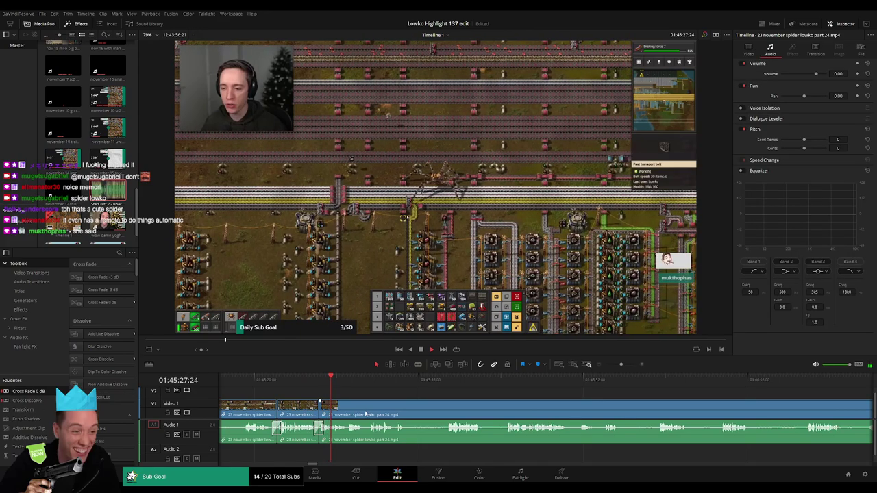
- Review the footage after the latest join and split the clip at about 01:45:34, where the next section to remove starts
scroll(322, 404, "right", 3)
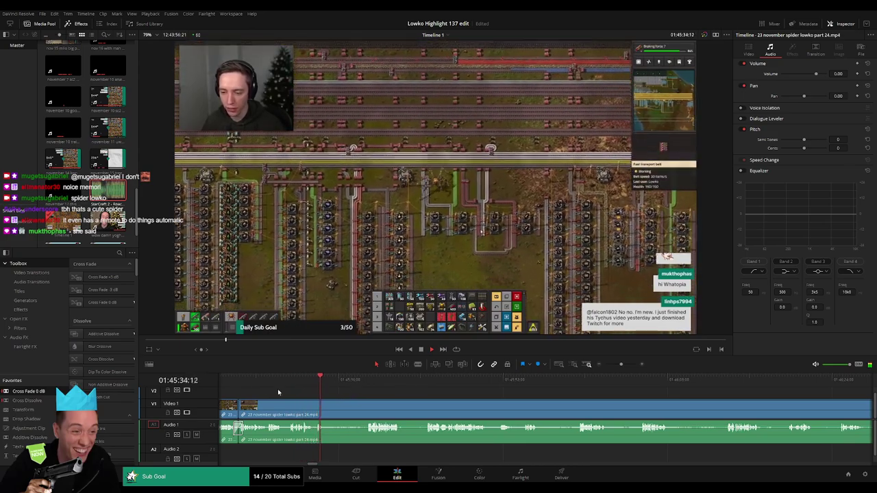
scroll(347, 400, "left", 2)
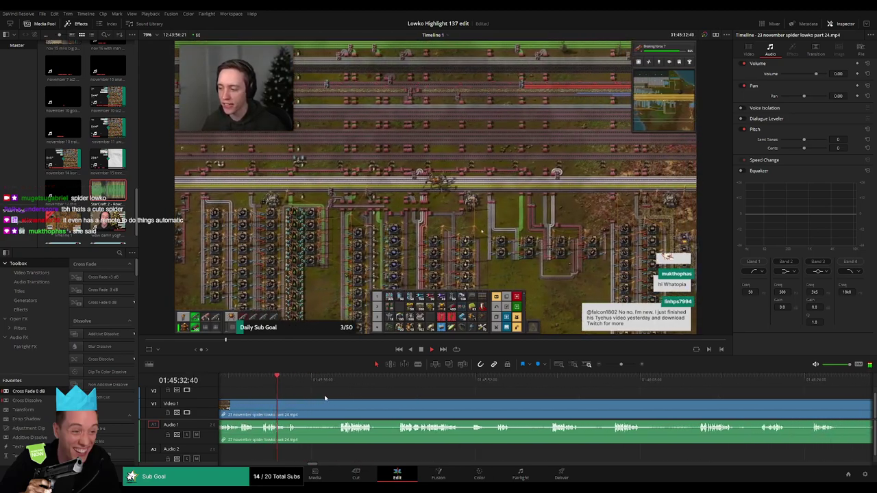
left_click_drag(280, 405, 386, 397)
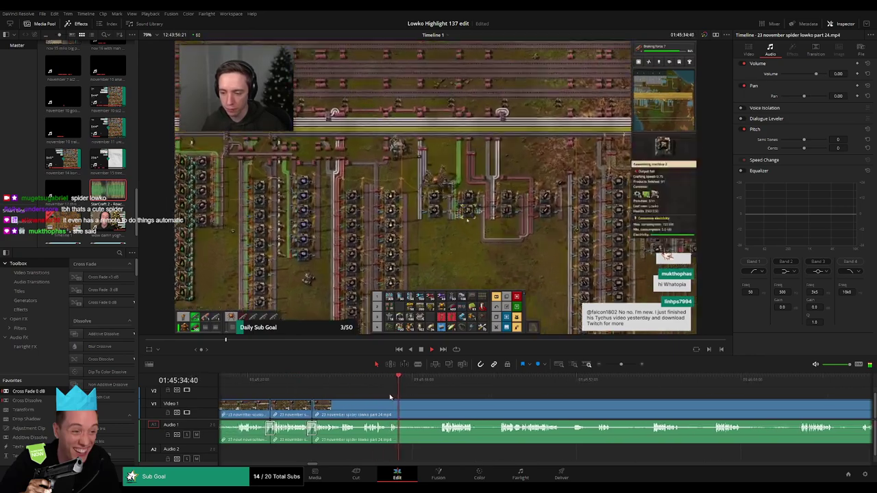
left_click(441, 386)
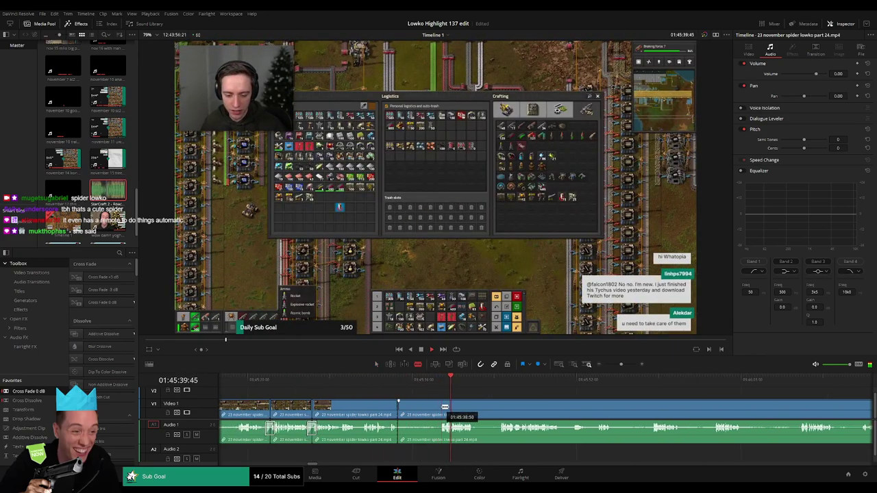
- Skim the footage from about 01:45:44 to 01:47:09, looking for where the section to remove should end
left_click(501, 383)
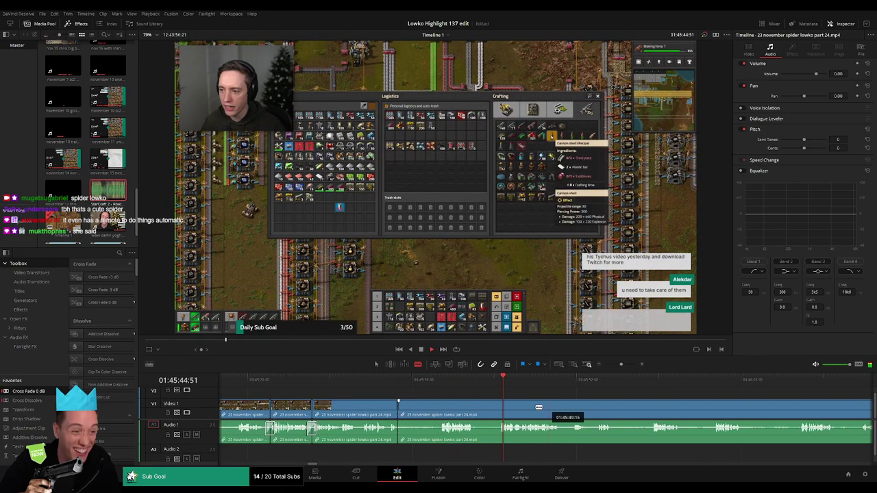
left_click_drag(539, 407, 377, 403)
left_click(510, 381)
left_click(603, 386)
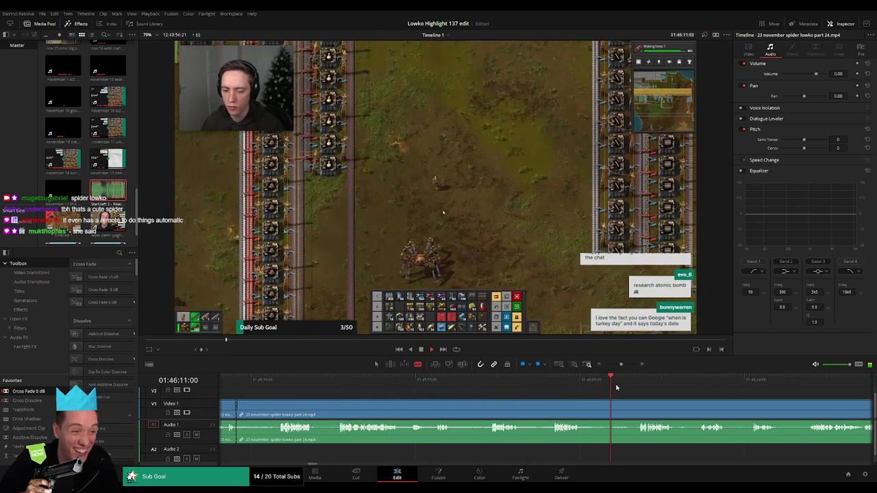
left_click(552, 381)
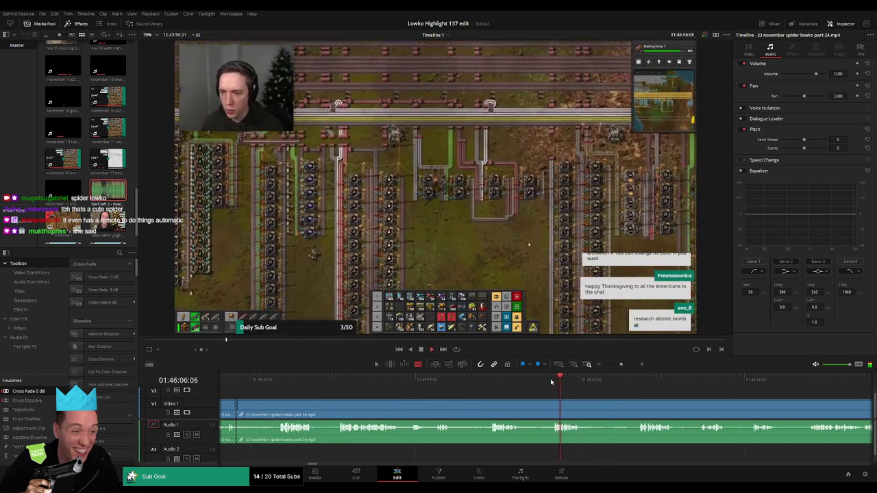
left_click(641, 381)
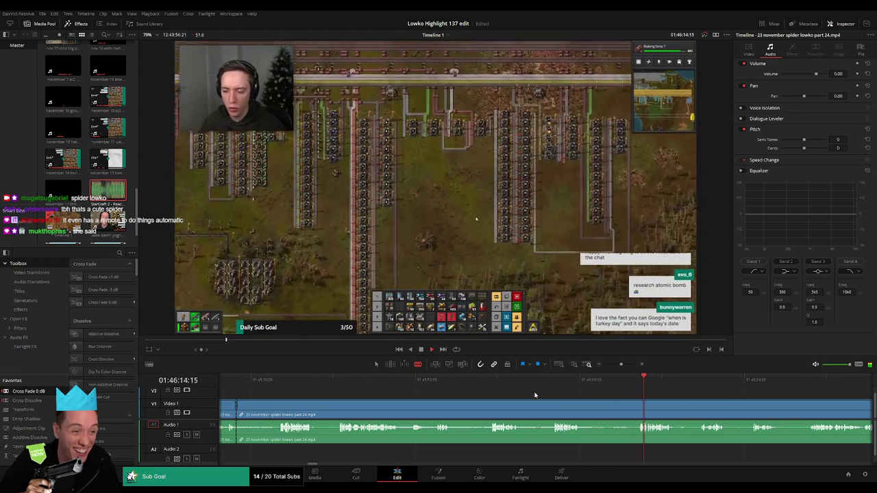
left_click_drag(535, 396, 391, 394)
left_click(551, 381)
left_click_drag(614, 391, 452, 393)
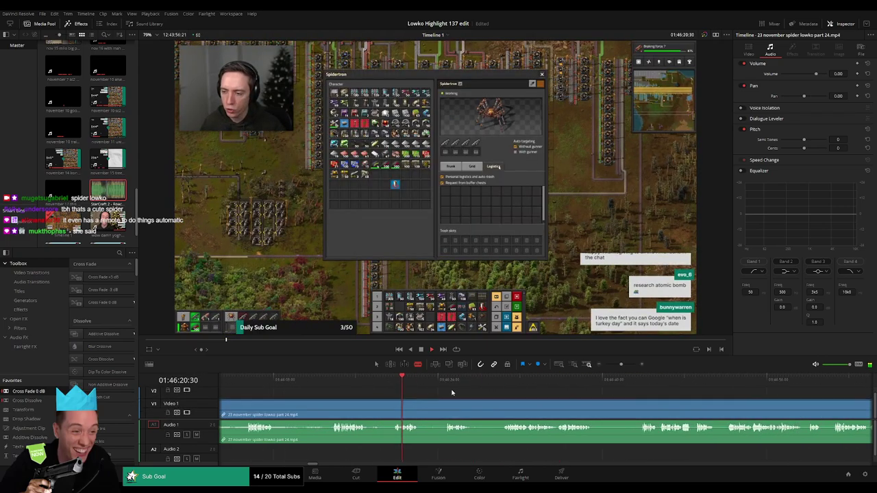
left_click_drag(610, 386, 456, 396)
left_click(596, 382)
scroll(597, 386, "right", 4)
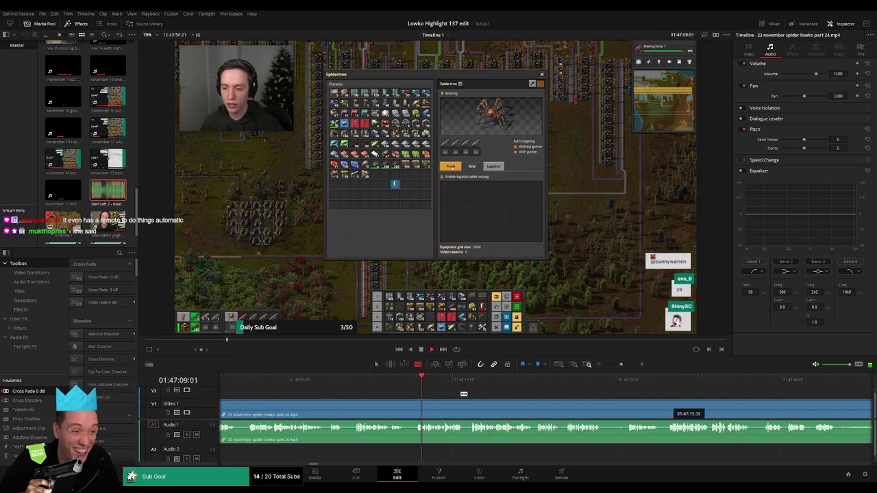
- Continue skimming ahead from about 01:47:30 to 01:50:30, checking the footage for the next part worth keeping
left_click(601, 382)
scroll(601, 384, "right", 4)
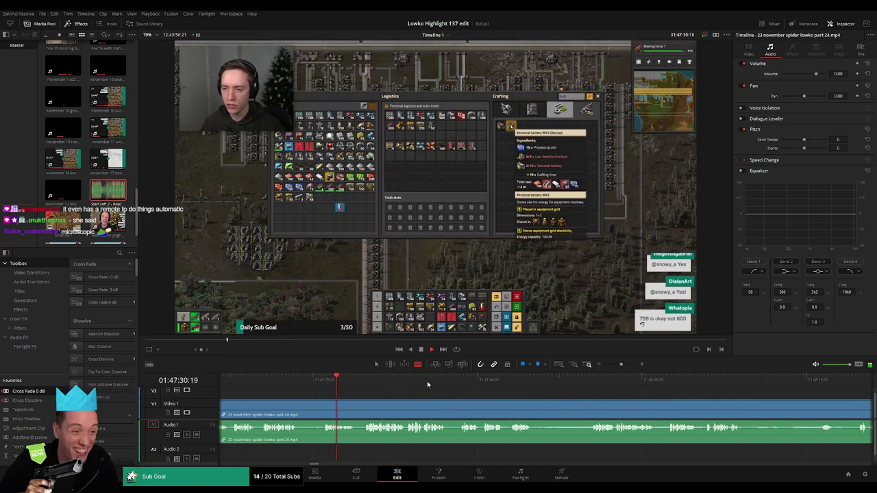
left_click(591, 378)
left_click_drag(577, 394, 386, 394)
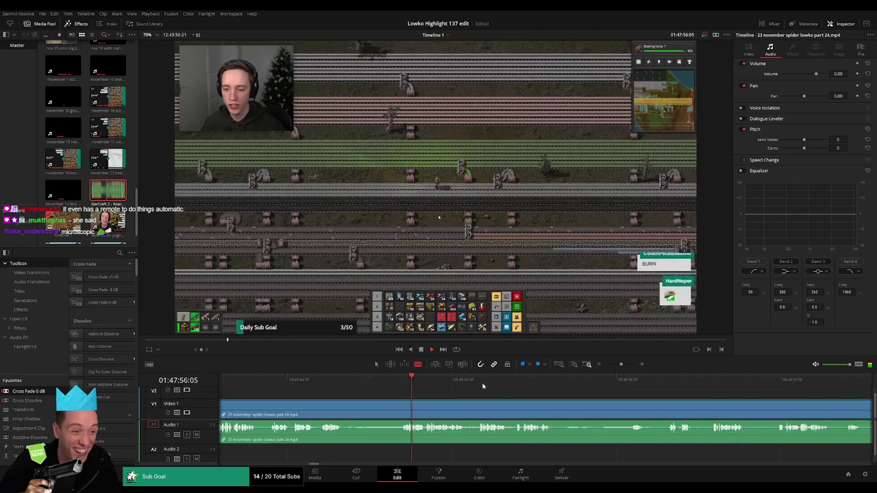
left_click_drag(662, 386, 418, 395)
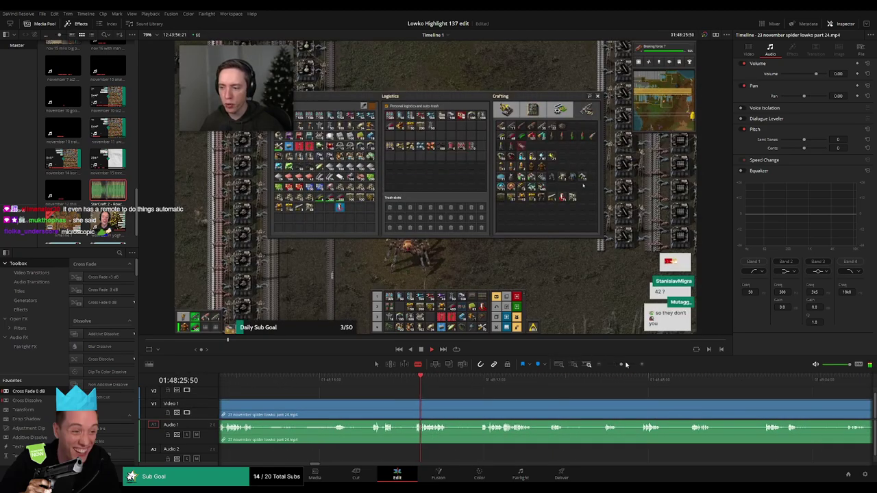
mouse_move(621, 365)
left_mouse_down()
mouse_move(606, 365)
mouse_move(620, 365)
left_mouse_up()
left_click_drag(546, 388, 380, 388)
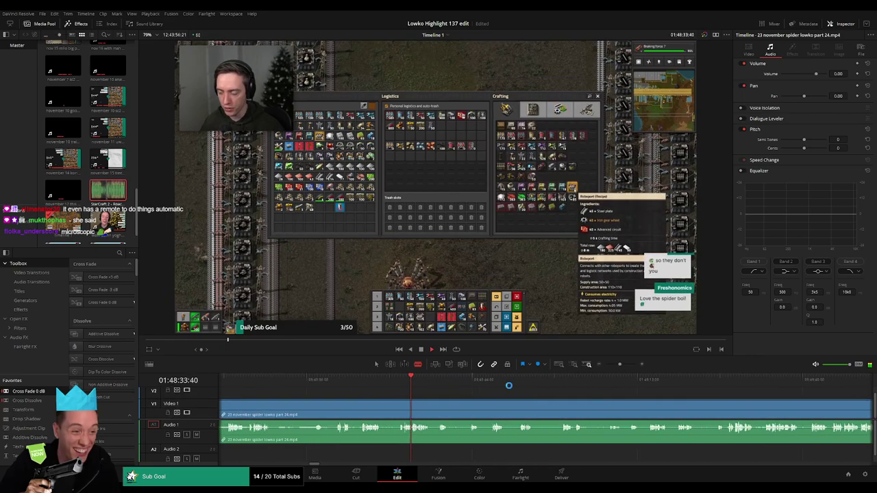
left_click_drag(619, 385, 461, 384)
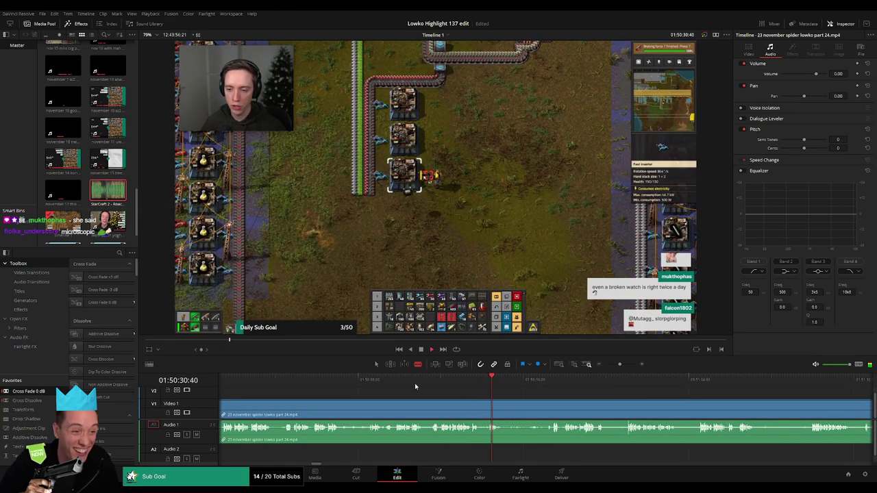
- Recheck the footage from about 01:50:00 and scan onward to about 01:52:22 for a suitable place to resume
left_click(408, 382)
left_click_drag(408, 383, 546, 386)
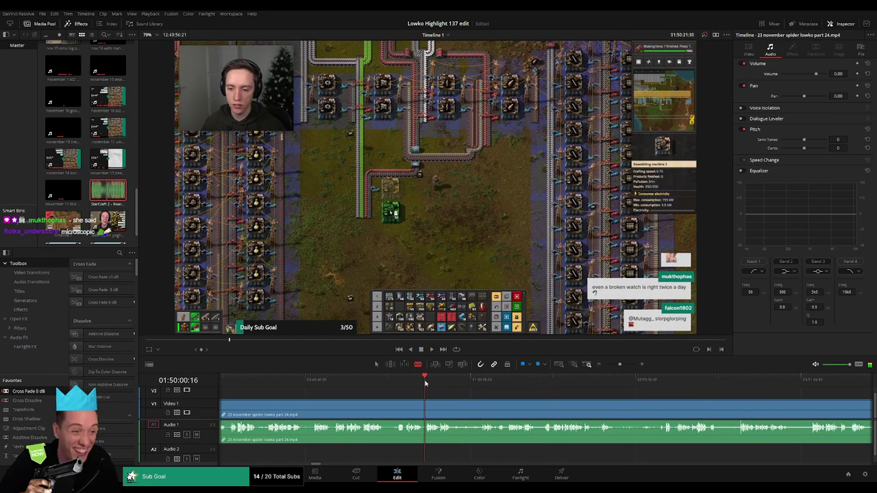
key("space")
left_click(601, 383)
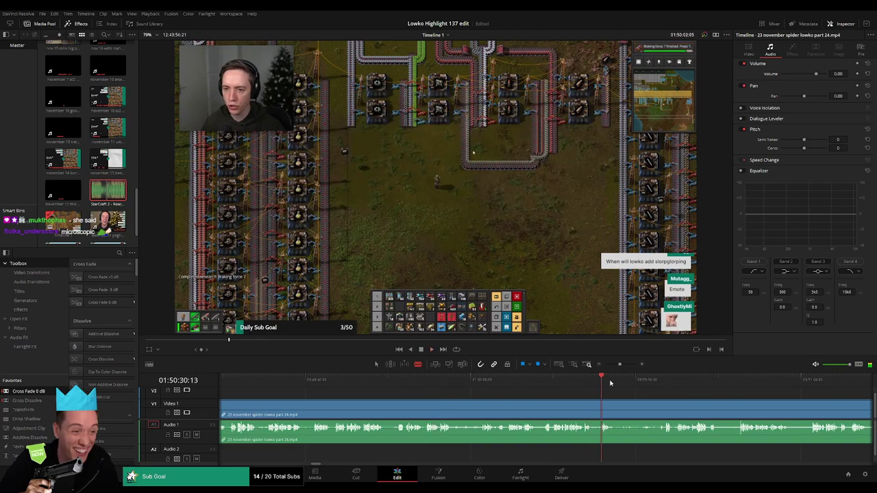
left_click(665, 384)
left_click_drag(713, 396, 456, 388)
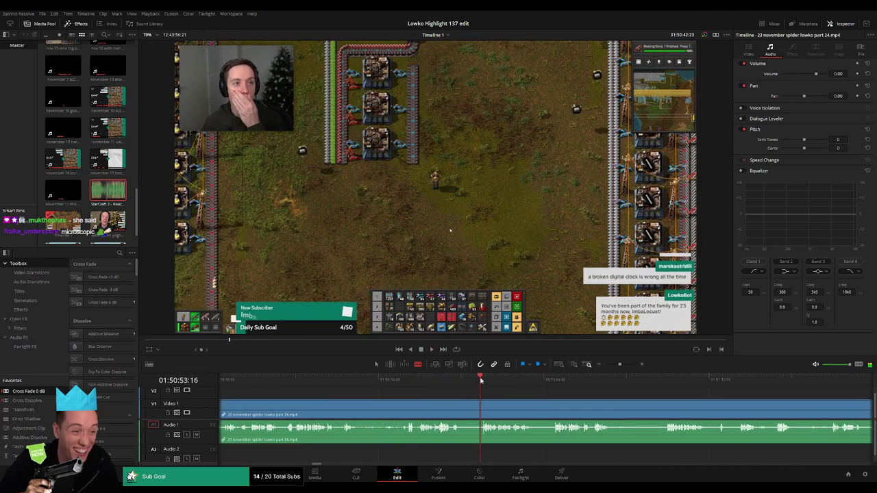
left_click(415, 381)
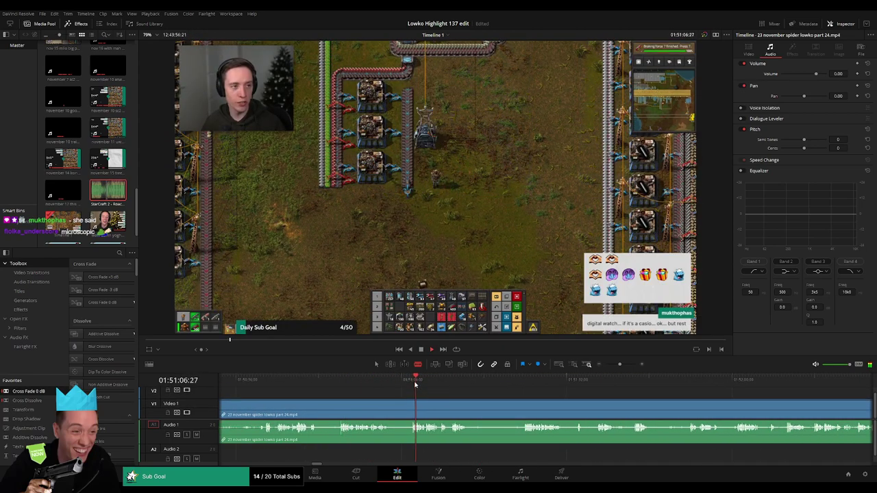
left_click_drag(416, 383, 809, 384)
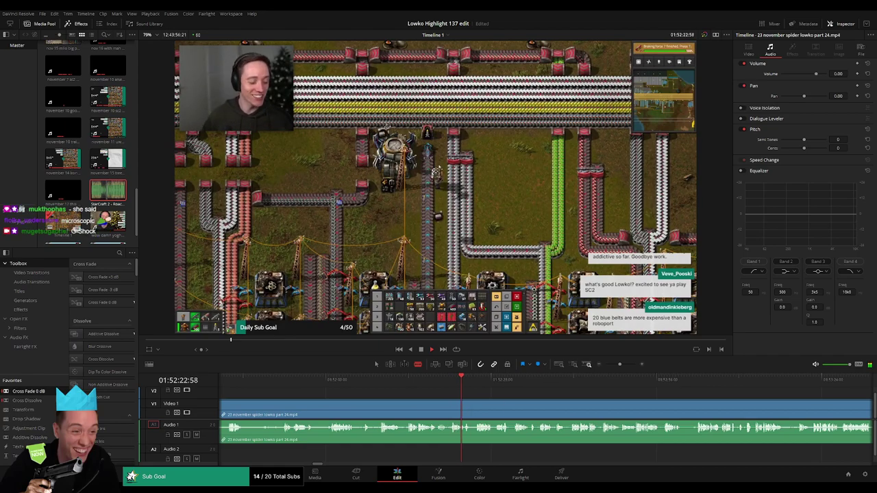
- Skim the footage from about 01:52:28 to 01:53:29, looking for a suitable place to resume
left_click(476, 384)
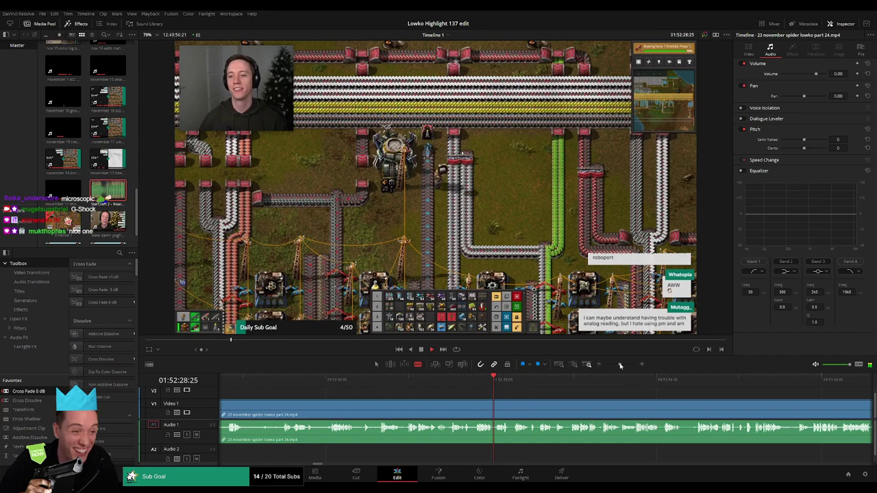
mouse_move(620, 366)
left_mouse_down()
mouse_move(600, 366)
mouse_move(619, 367)
left_mouse_up()
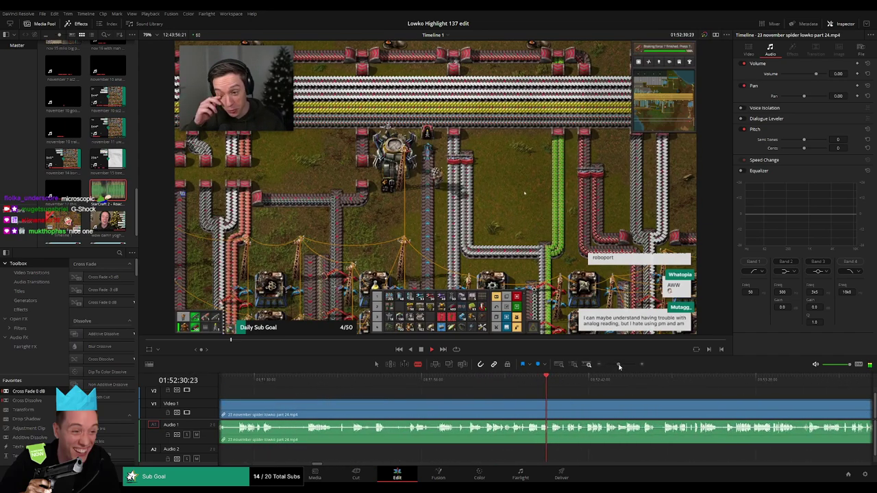
left_click_drag(566, 397, 385, 395)
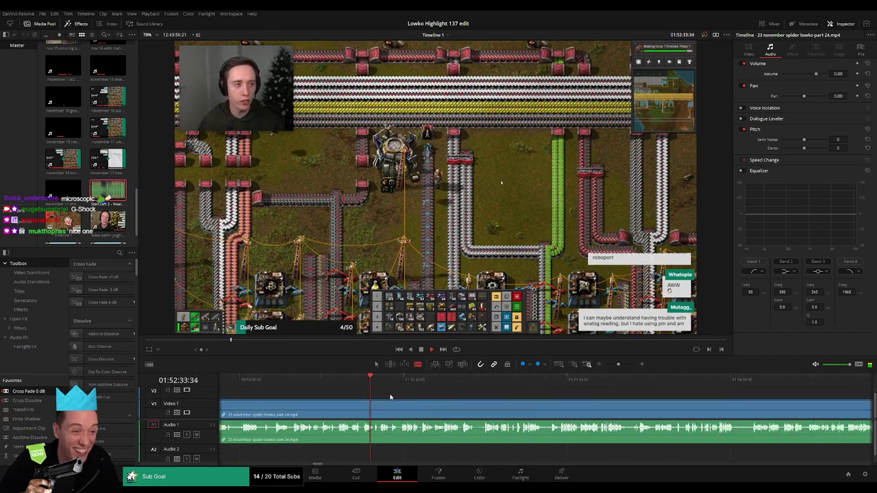
left_click(440, 379)
left_click_drag(442, 379, 590, 378)
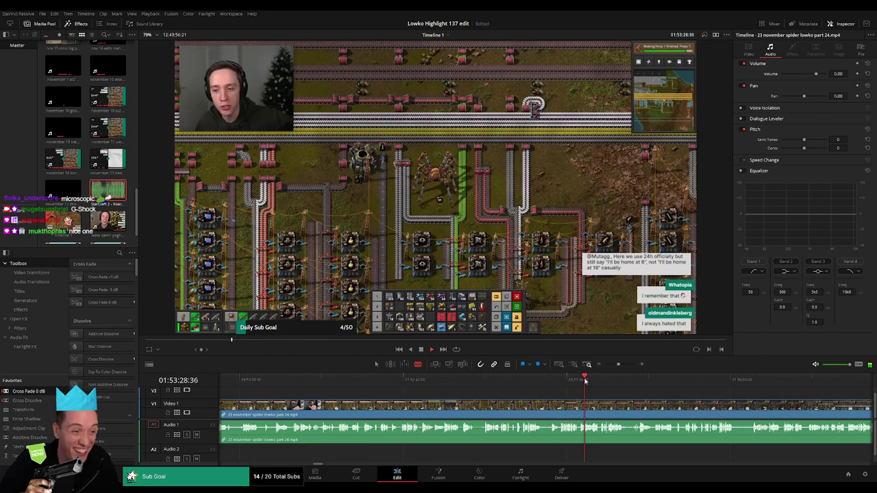
left_click_drag(649, 400, 419, 397)
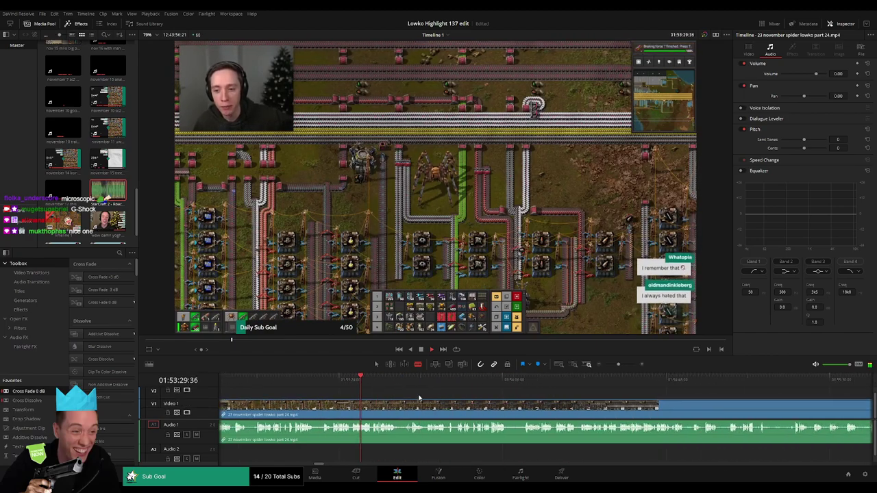
left_click(333, 379)
- Recheck the footage around 01:51:26 and scan onward to about 01:52:40 to find where the dull section ends
left_click_drag(618, 366, 614, 366)
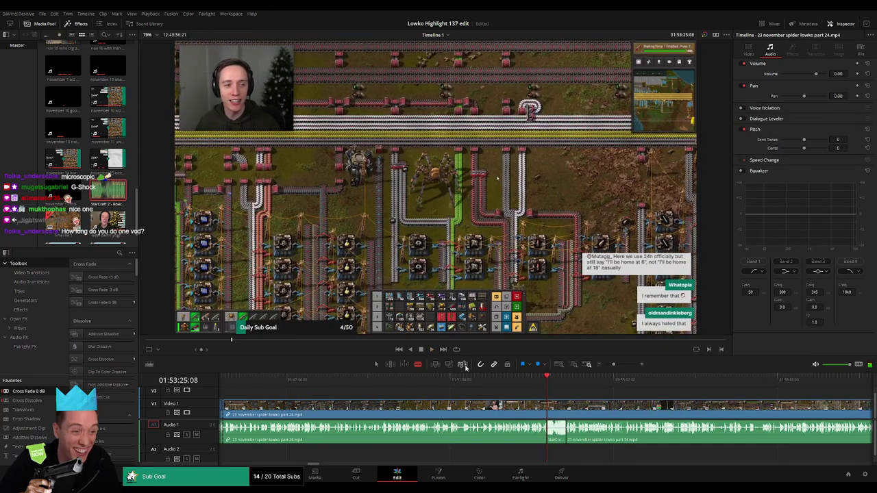
left_click(466, 381)
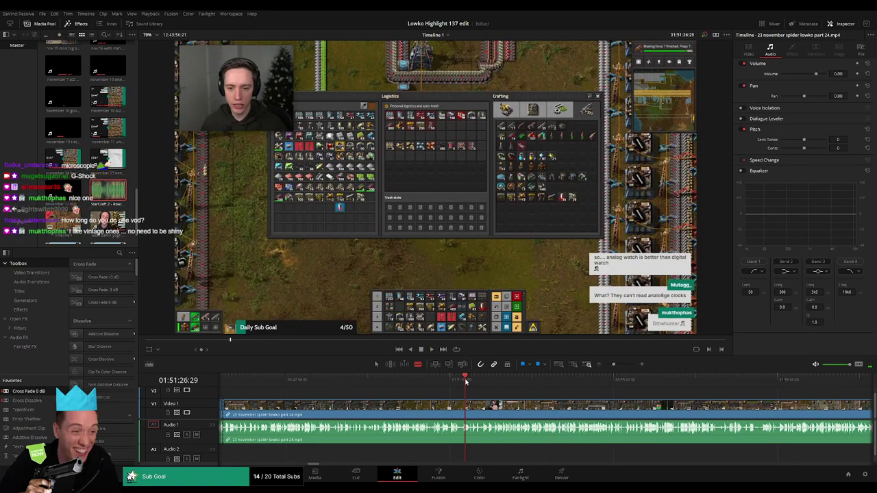
left_click_drag(466, 382, 458, 381)
left_click(466, 381)
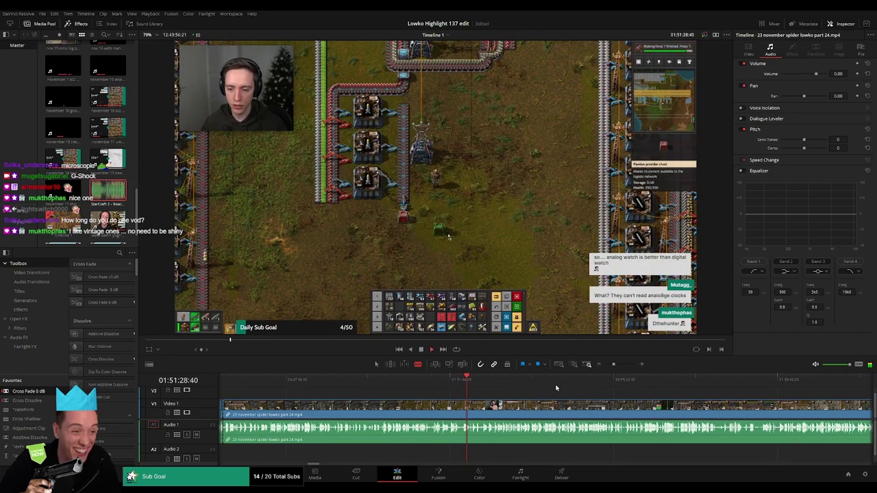
key("space")
left_click(619, 366)
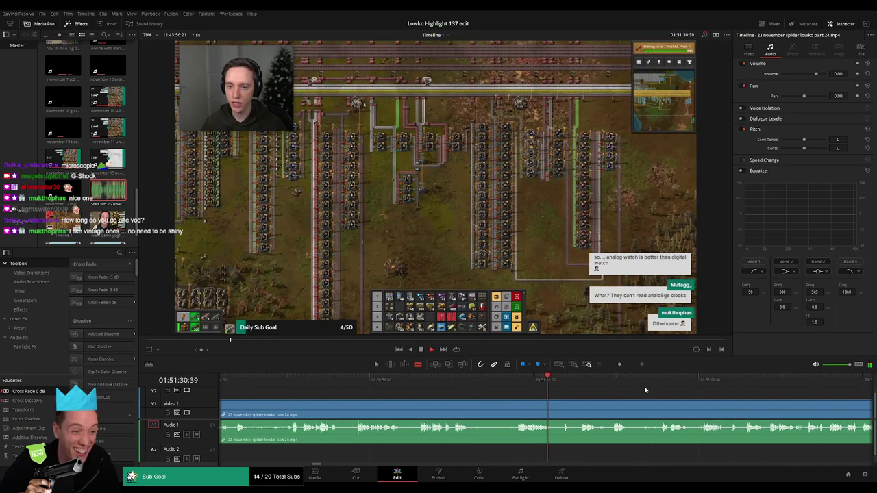
left_click(664, 381)
left_click_drag(712, 395, 432, 395)
left_click(631, 381)
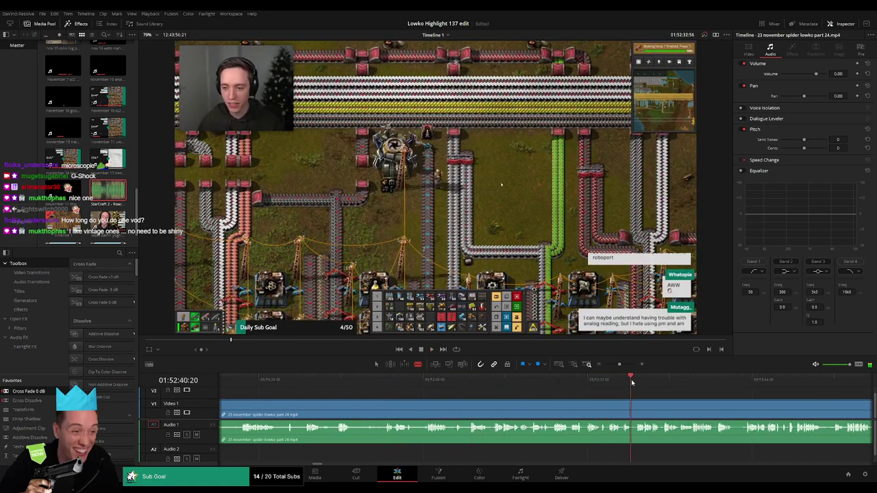
- Split the clip at about 01:52:09 and ripple-delete the long section between 01:45:34 and that cut
left_click_drag(663, 396, 509, 398)
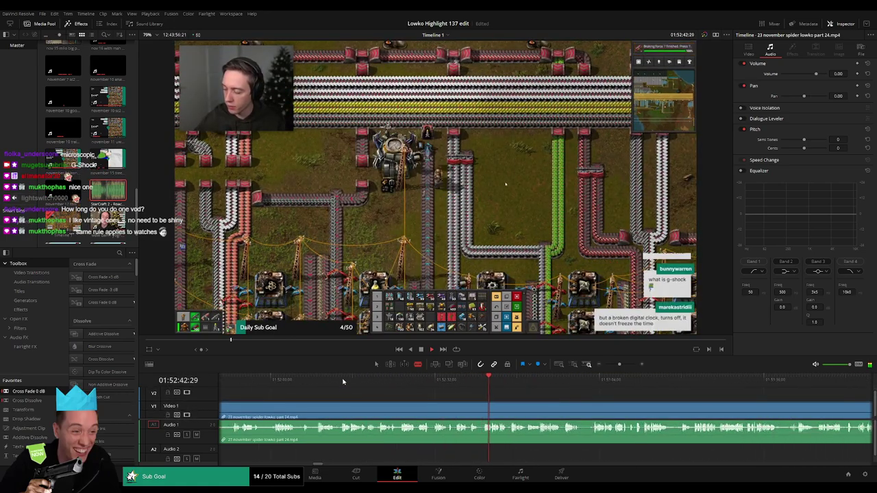
left_click(343, 381)
left_click_drag(364, 398, 502, 403)
left_click(415, 381)
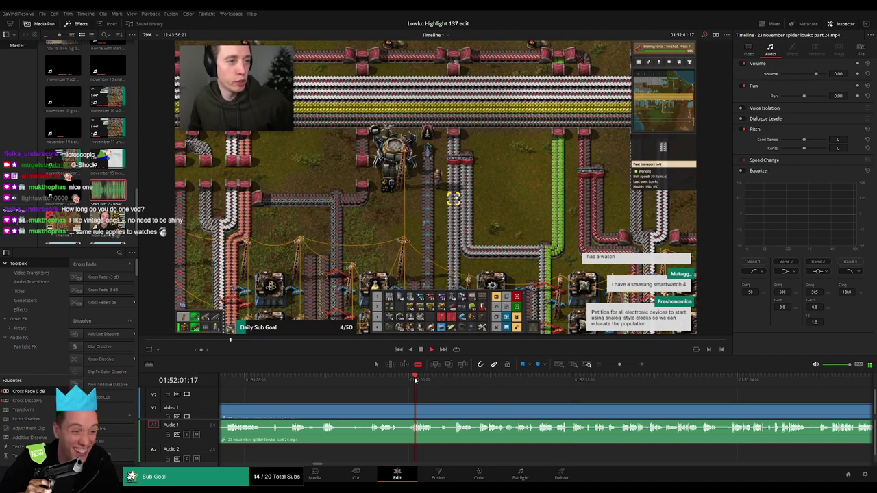
left_click(438, 378)
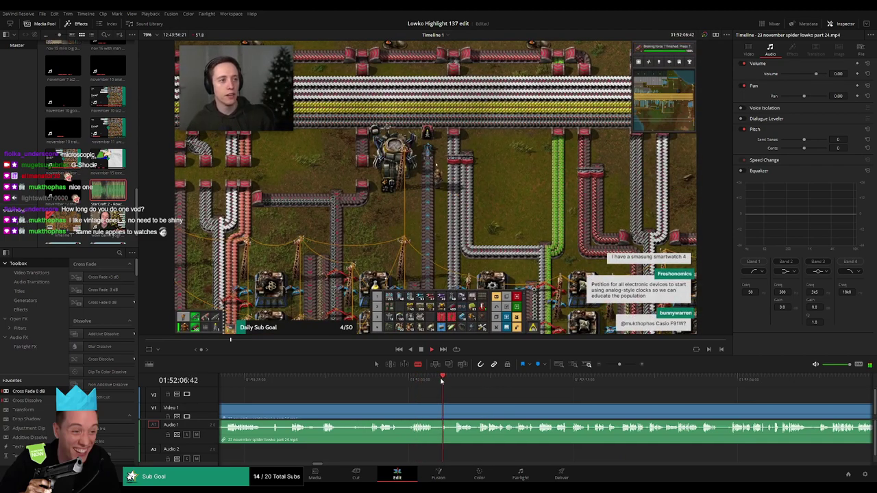
left_click(450, 384)
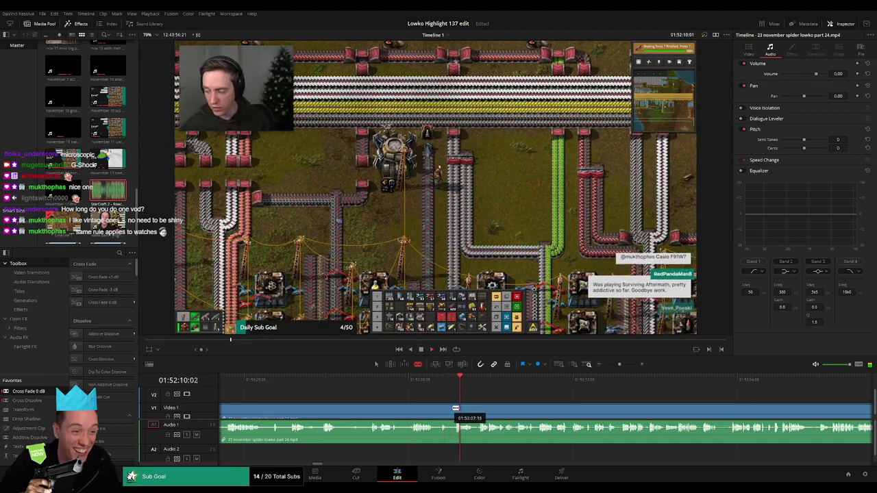
left_click(429, 411)
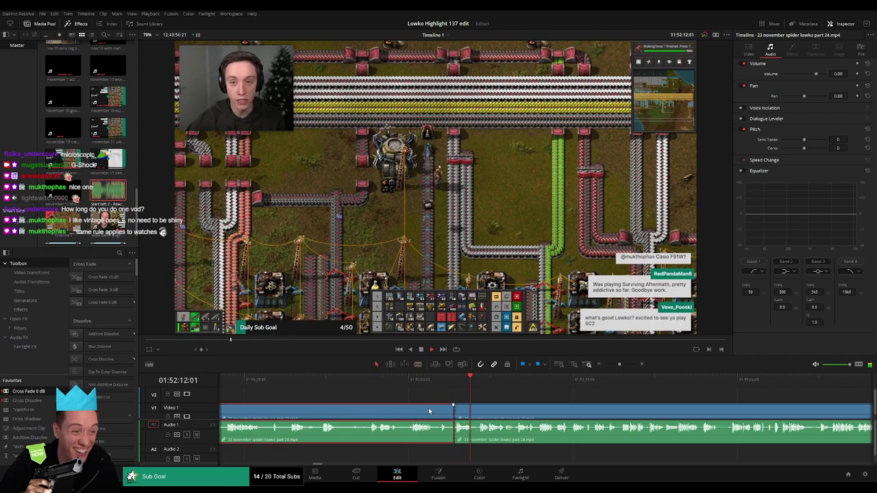
key("Delete")
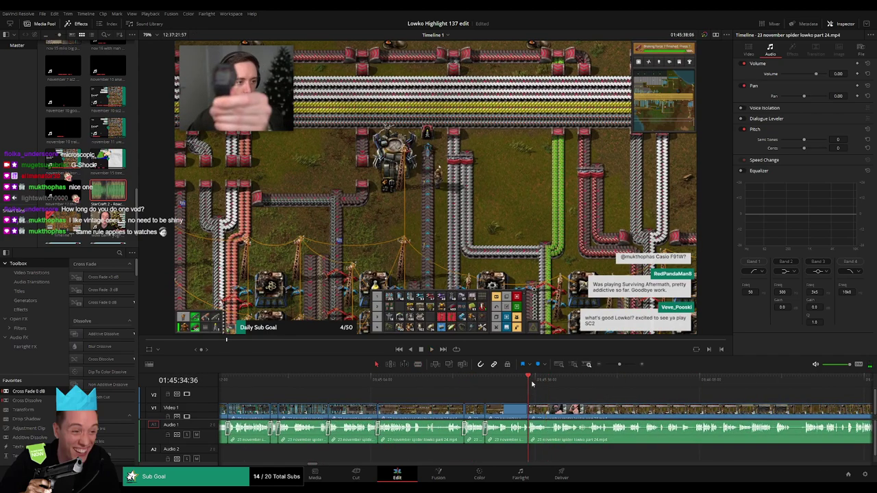
- Play through the new join at 01:45:34 and cut out the short gap from about 01:45:49 to 01:45:51
key("space")
left_click_drag(556, 385, 492, 380)
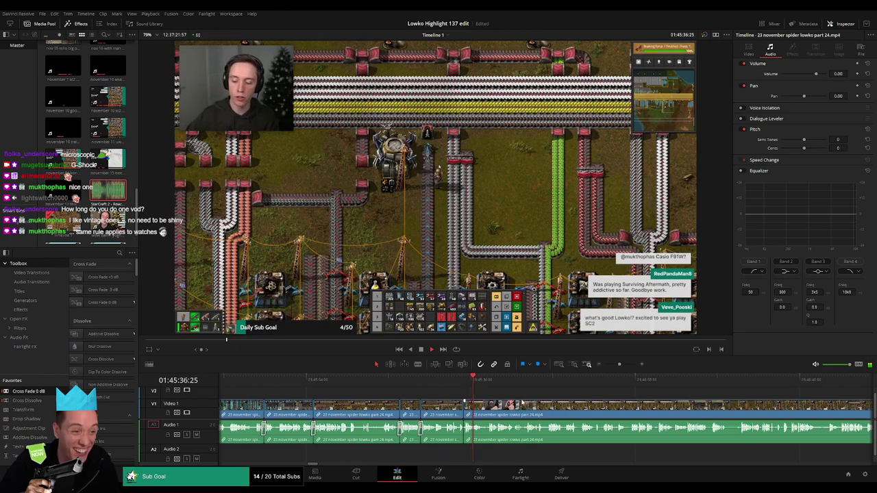
scroll(522, 402, "up", 2)
left_click_drag(553, 405, 361, 398)
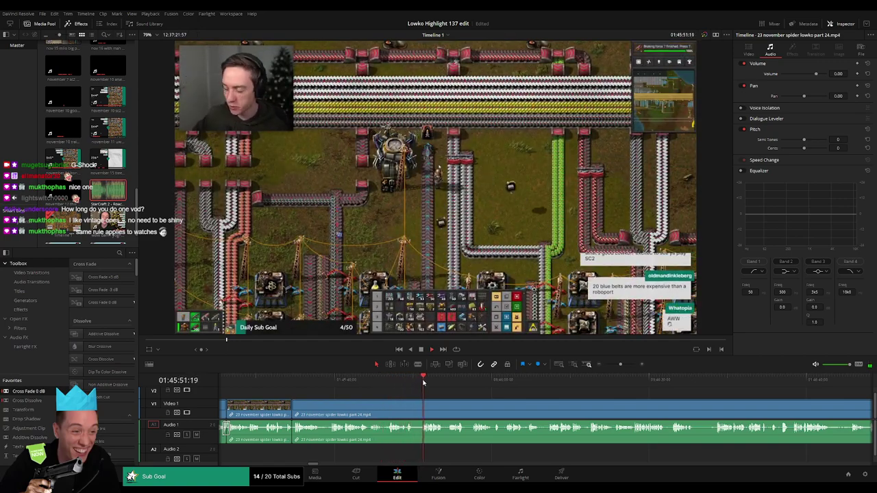
left_click(405, 381)
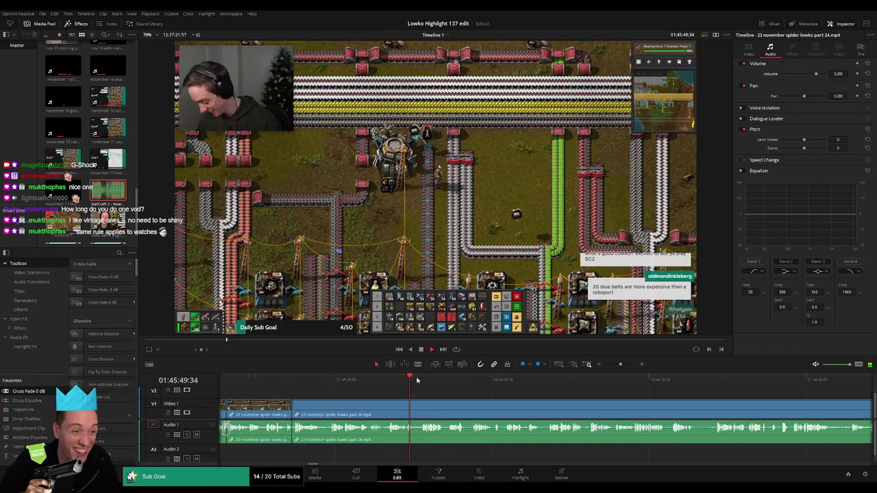
left_click(409, 410)
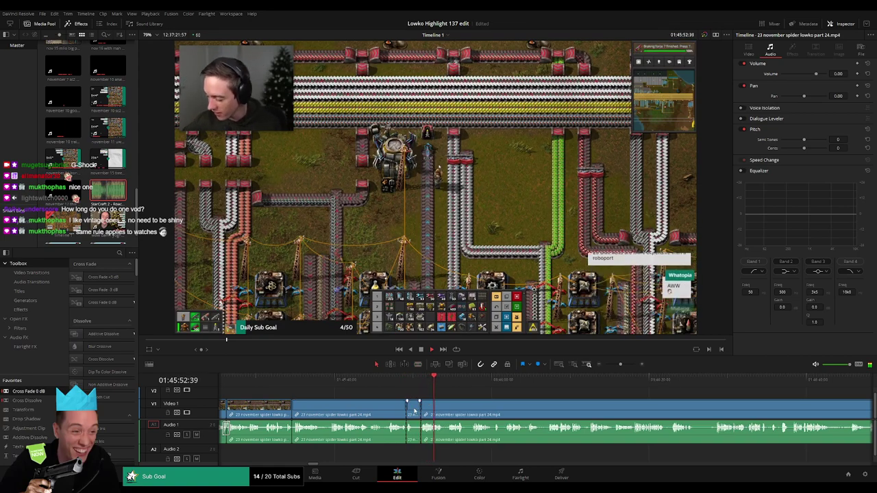
key("space")
- Cut out the roughly one-second gap starting at about 01:45:54 and play on from just after the join
left_click_drag(443, 399, 303, 396)
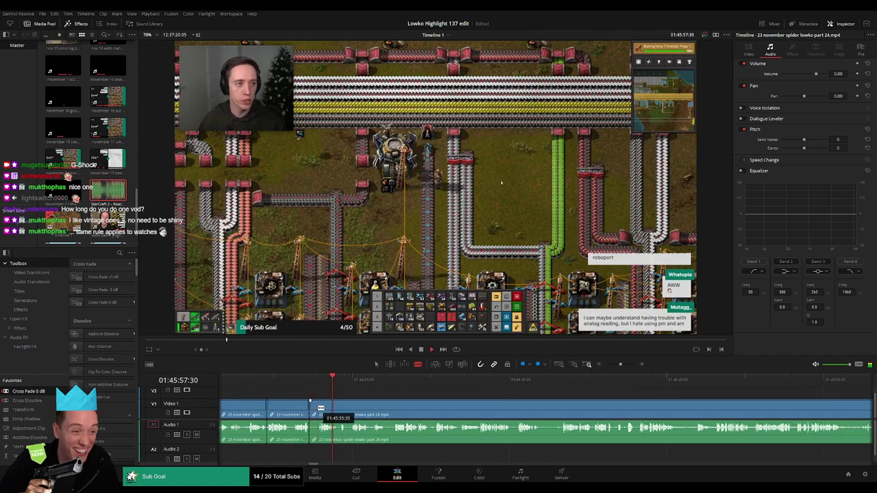
left_click(329, 388)
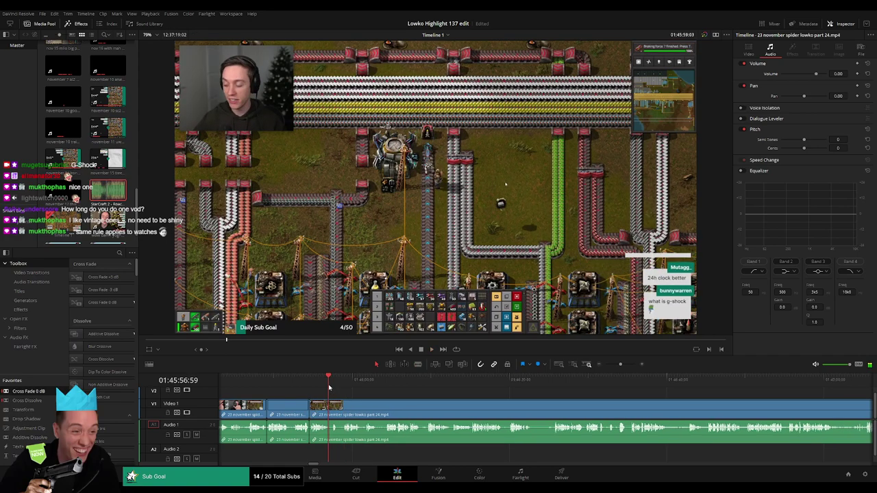
key("space")
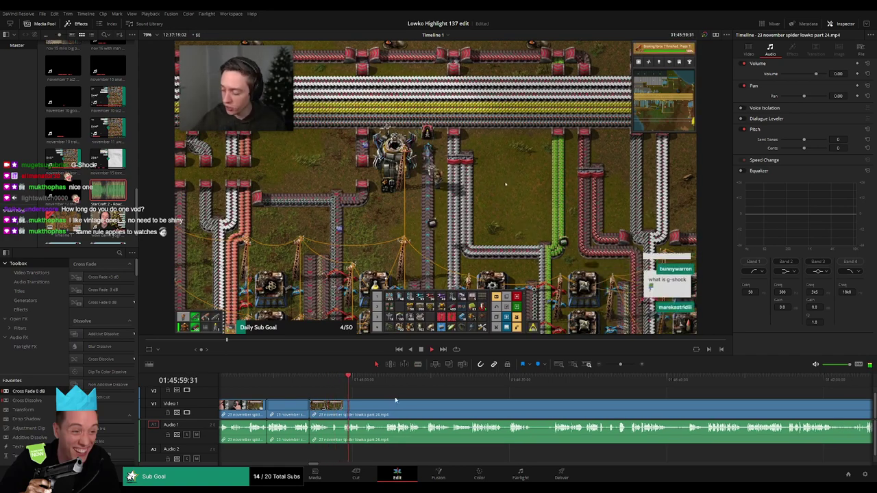
- Split the clip at about 01:46:03 and 01:46:04 and ripple-delete the short piece between the cuts
left_click_drag(620, 365, 623, 364)
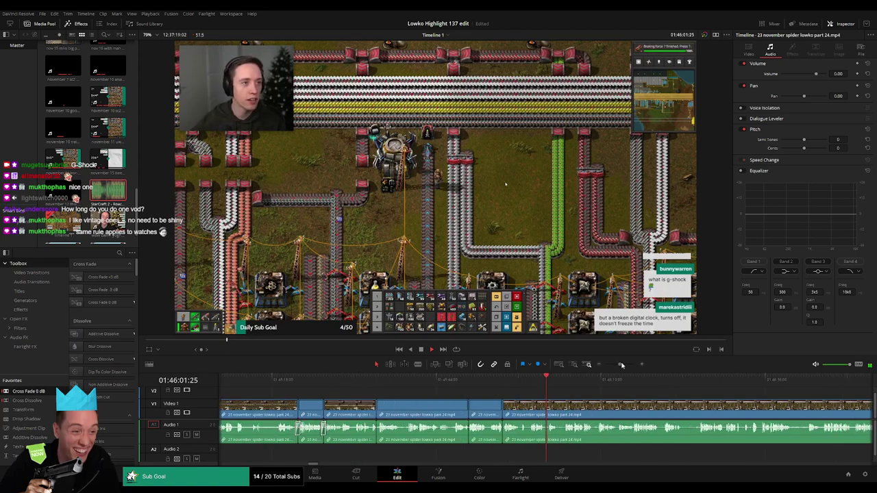
left_click_drag(614, 399, 434, 391)
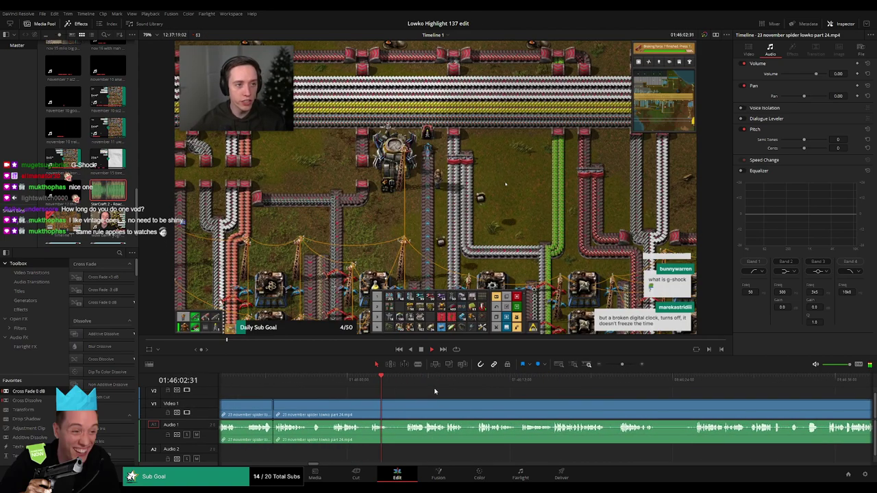
key("b")
left_click(389, 415)
left_click(404, 415)
key("a")
left_click(397, 414)
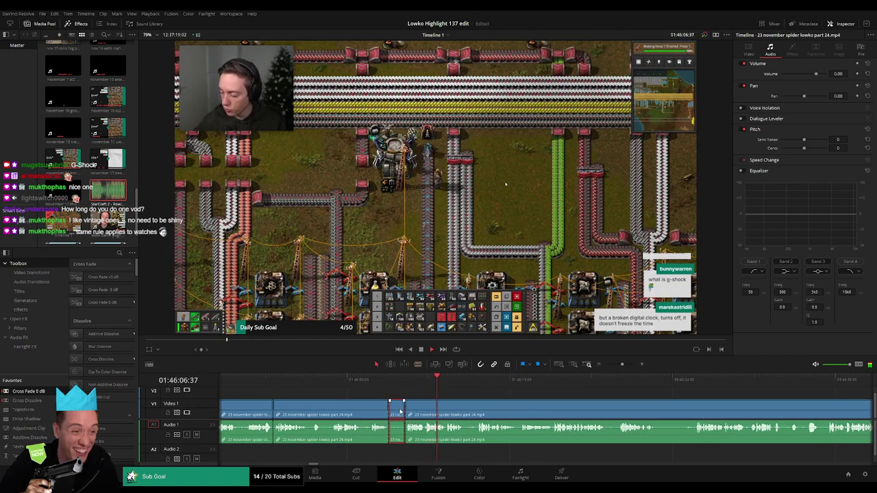
key("Delete")
- Cut out the quiet piece from about 01:46:07 to 01:46:08, closing the gap
scroll(359, 392, "right", 3)
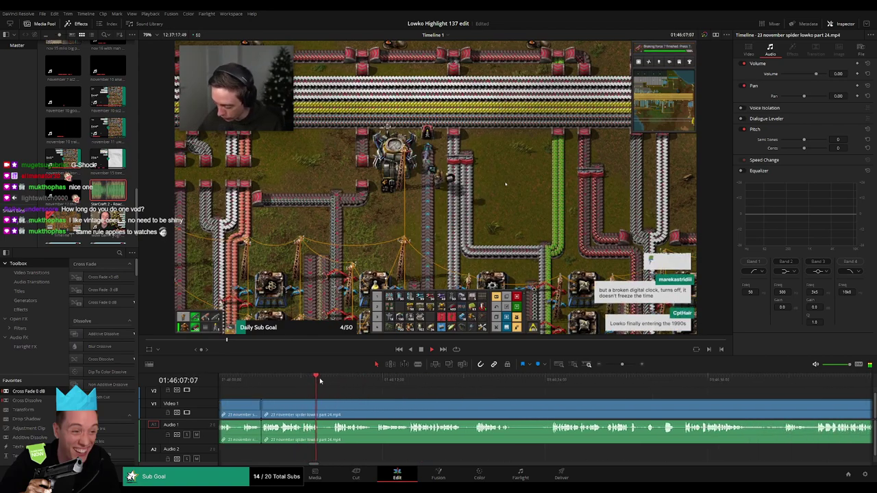
left_click(319, 407)
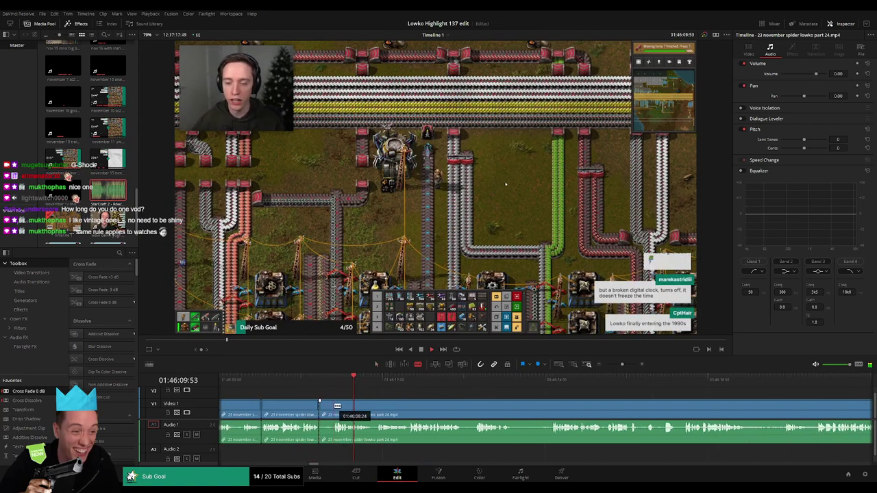
scroll(340, 396, "right", 3)
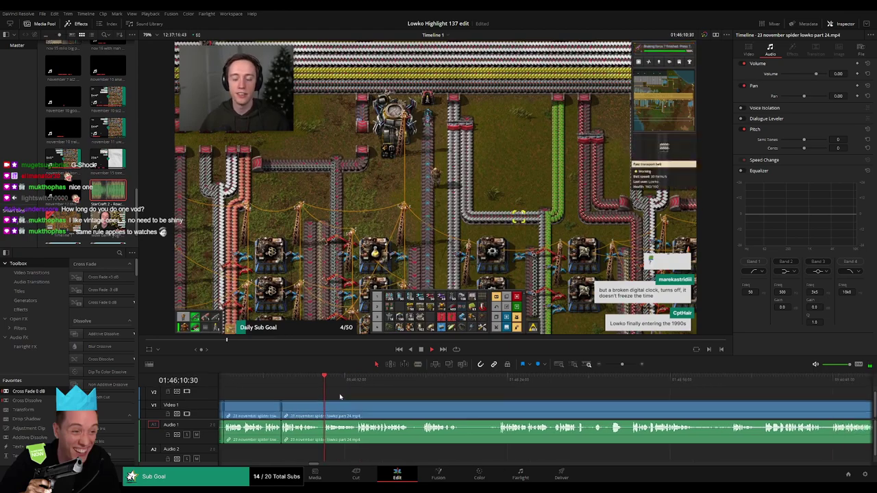
- Split the clip at about 01:46:20 and 01:46:23 and ripple-delete the quiet piece between the cuts
left_click_drag(340, 394, 440, 389)
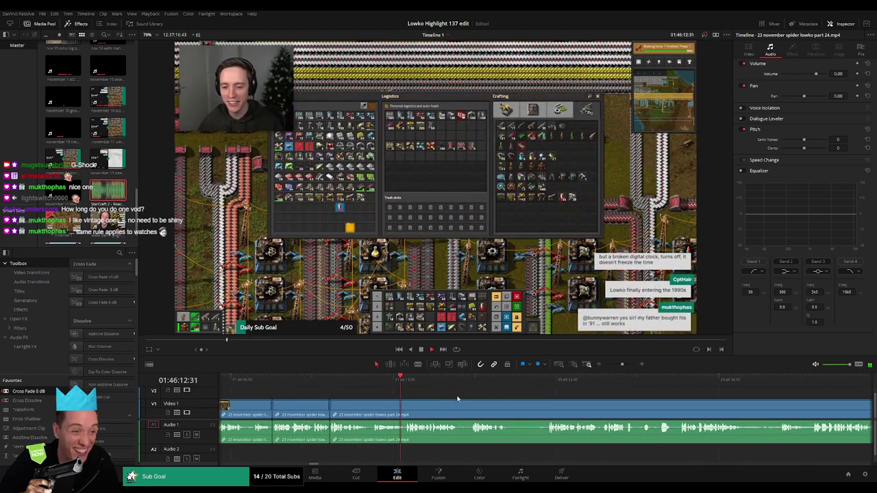
scroll(445, 401, "right", 4)
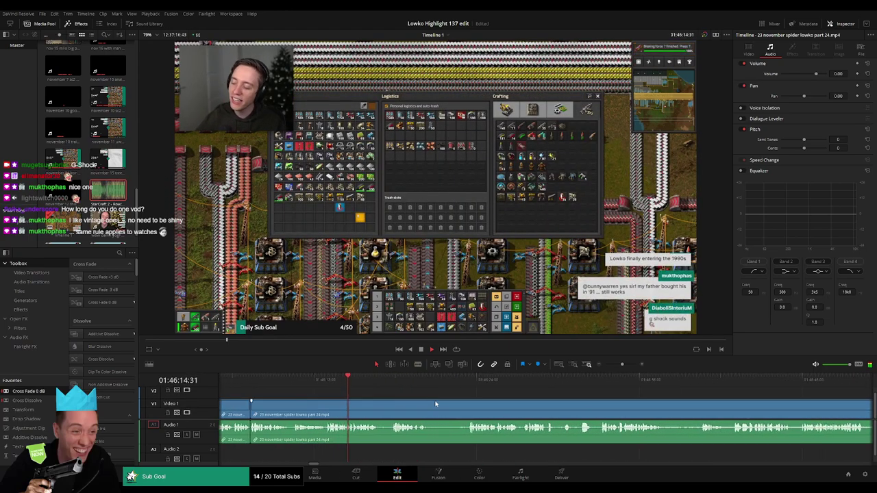
left_click(430, 401)
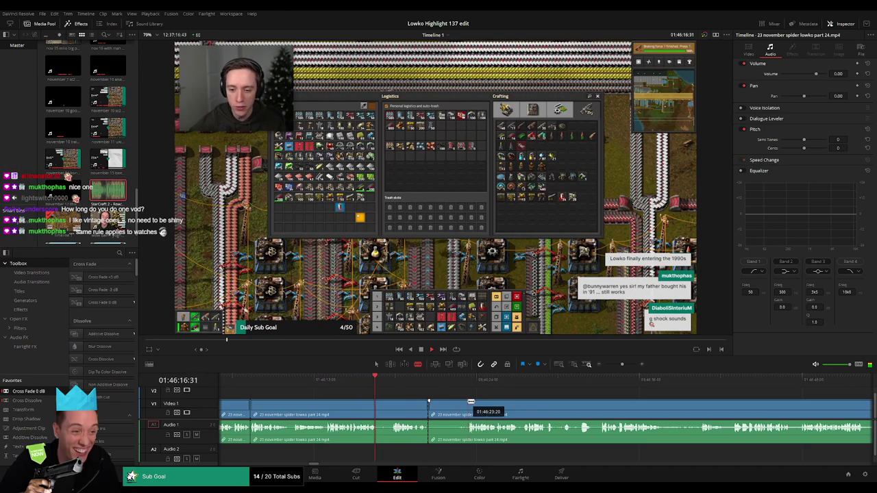
left_click(471, 401)
key("a")
left_click(463, 407)
key("Delete")
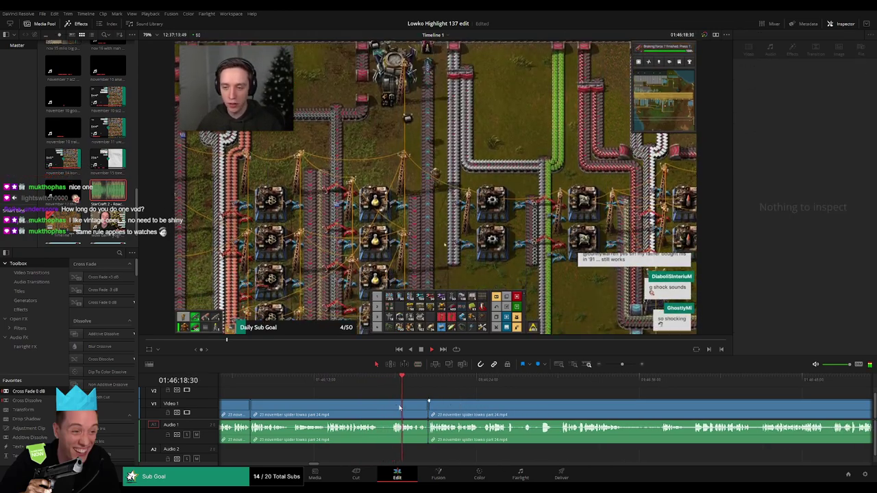
- Isolate the brief gap at about 01:46:17 with two splits and ripple-delete it
key("b")
left_click(380, 404)
left_click(390, 405)
key("a")
left_click(385, 409)
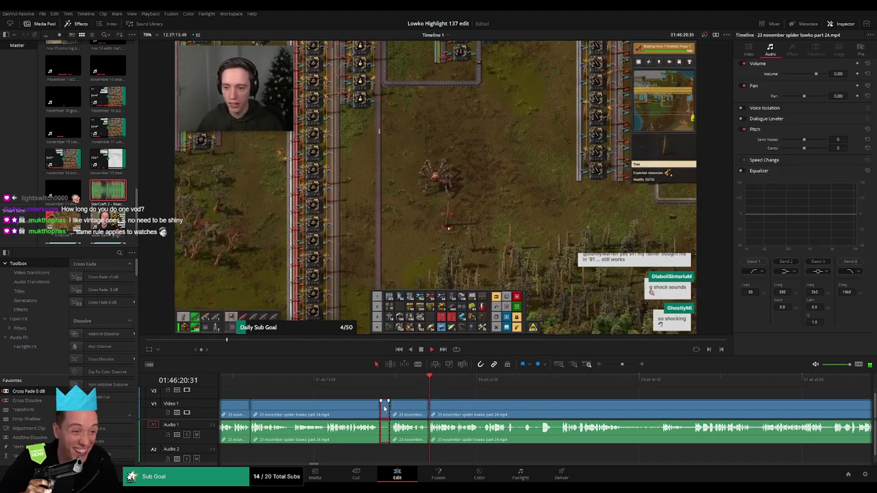
key("Delete")
left_click_drag(483, 402, 327, 401)
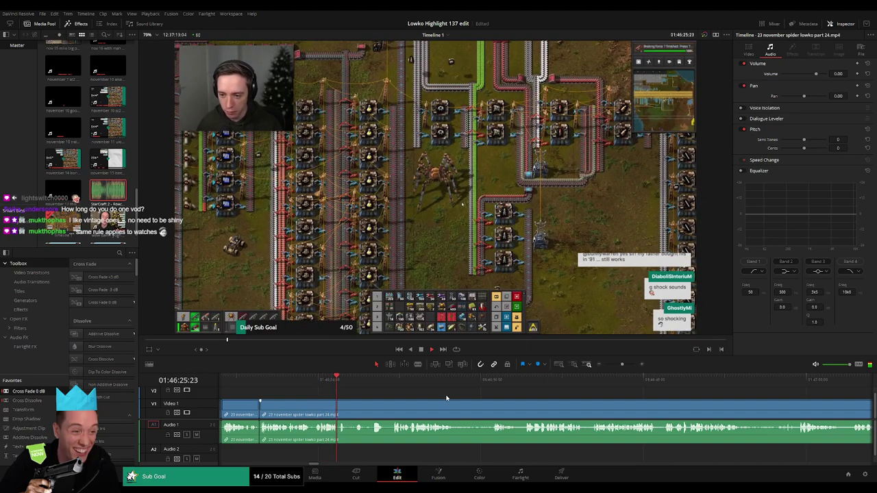
- Split the clip at about 01:46:27 and 01:46:29 and ripple-delete the piece between the cuts
left_click_drag(446, 398, 328, 398)
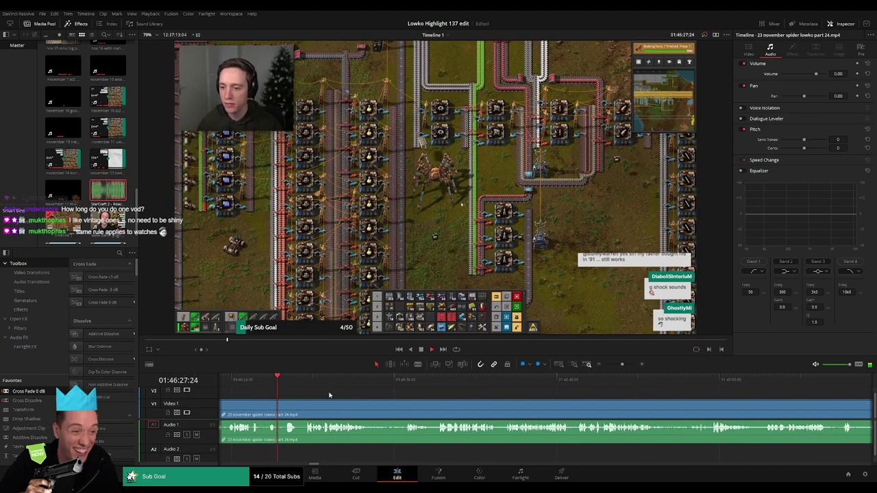
key("b")
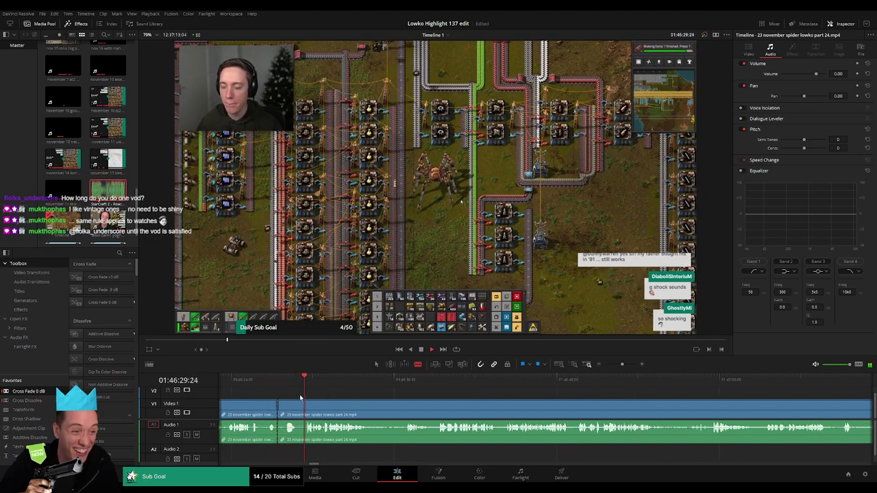
left_click(305, 403)
key("a")
left_click(295, 408)
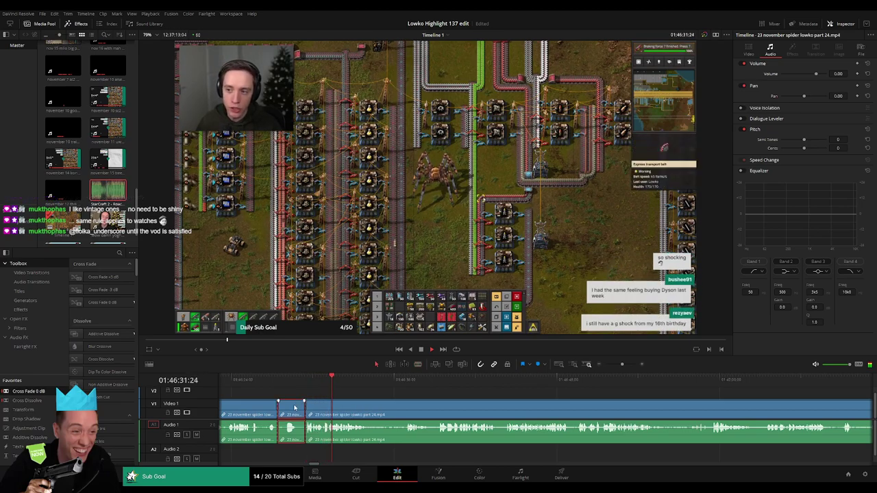
key("BackSpace")
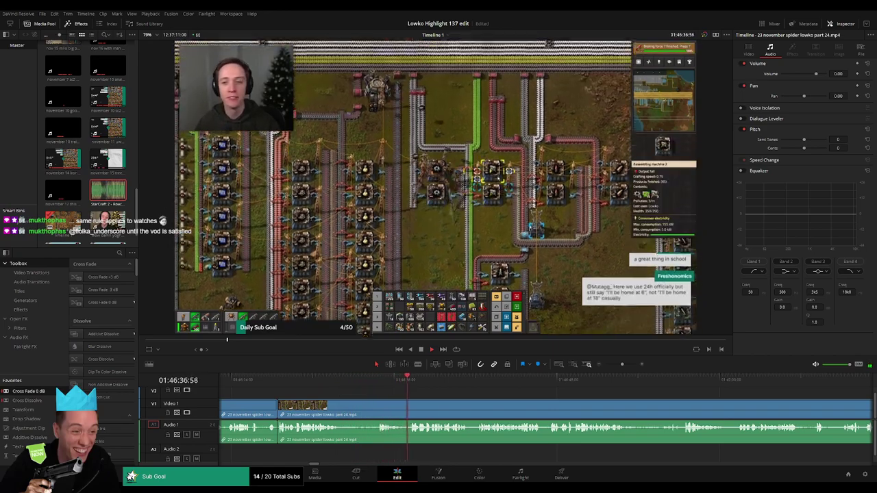
- Examine how much unedited footage remains up to the end of the timeline and return to the 23 november spider clip
left_click(478, 388)
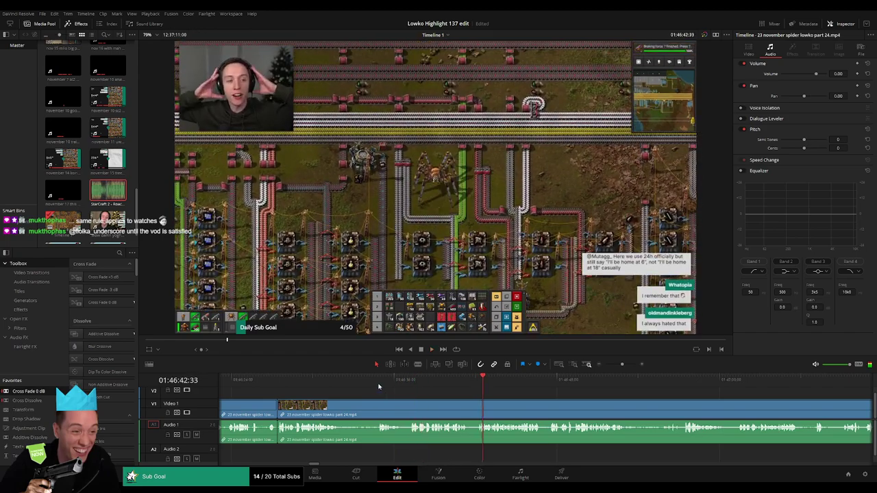
left_click_drag(622, 364, 606, 366)
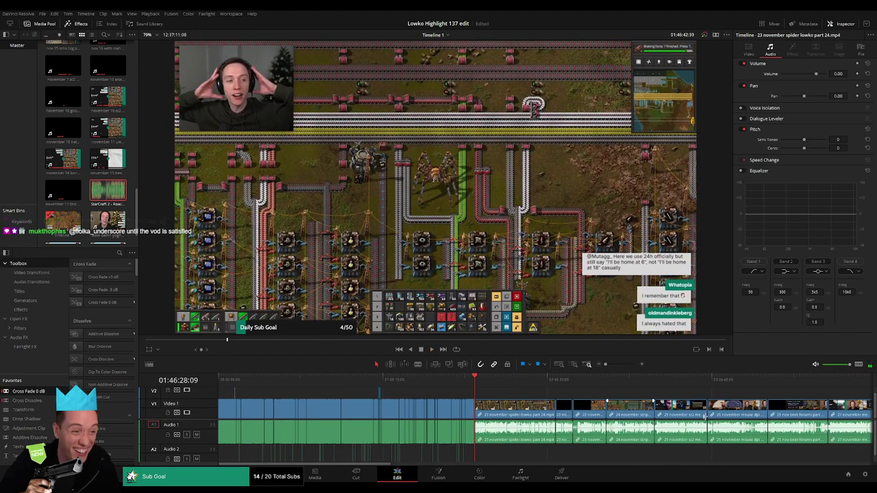
scroll(619, 407, "right", 10)
scroll(619, 408, "right", 10)
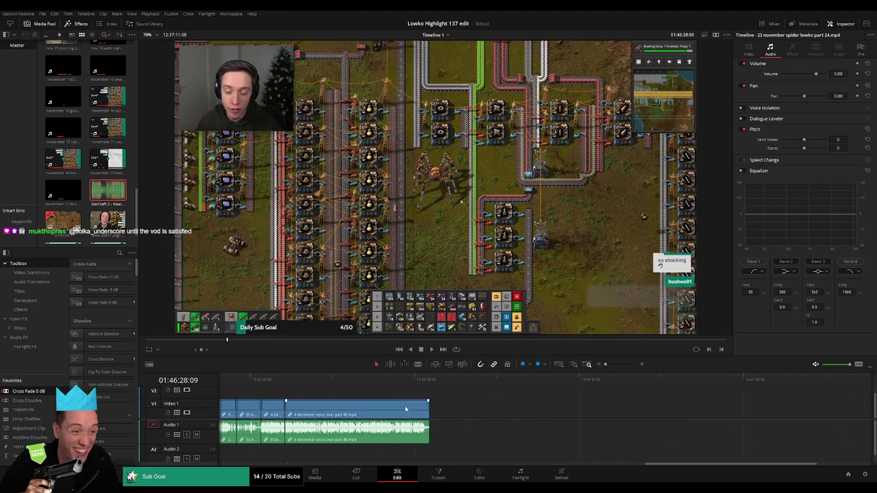
left_click(577, 382)
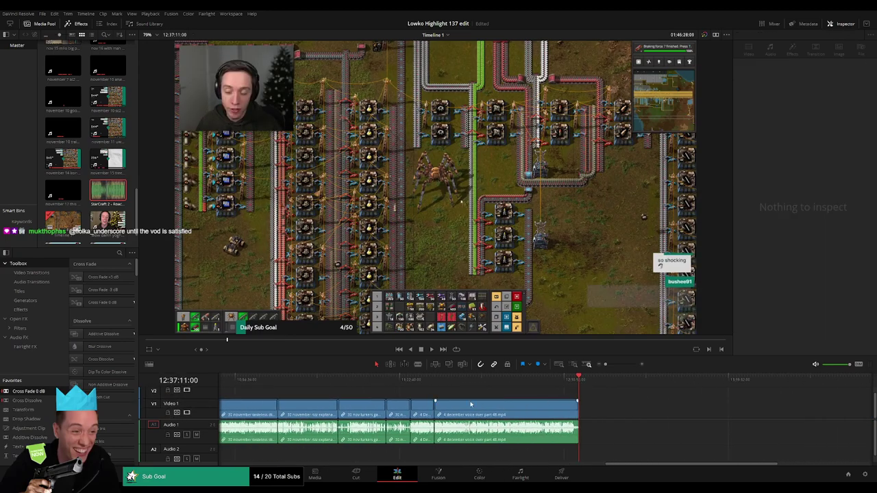
scroll(470, 405, "left", 3)
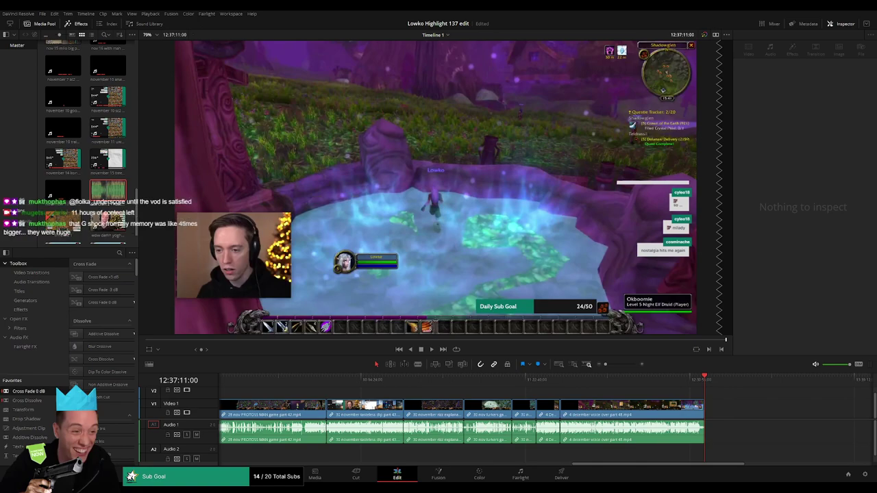
scroll(398, 392, "right", 10)
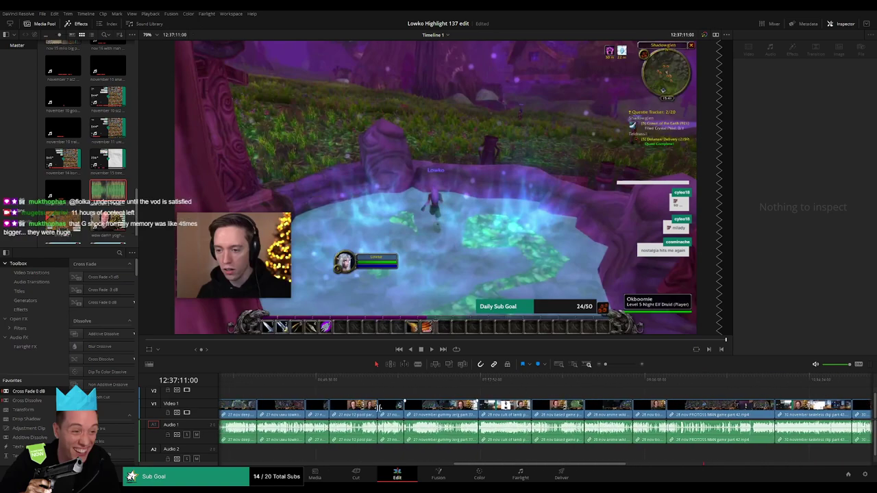
scroll(453, 391, "right", 2)
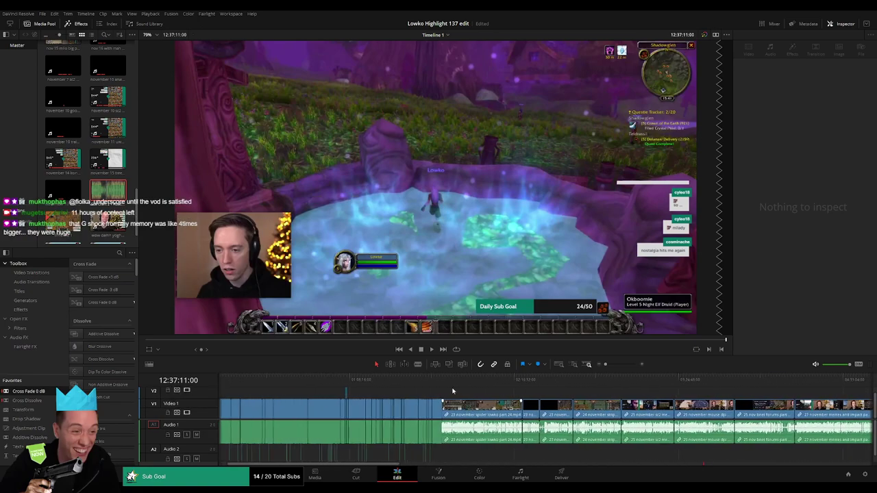
left_click(470, 398)
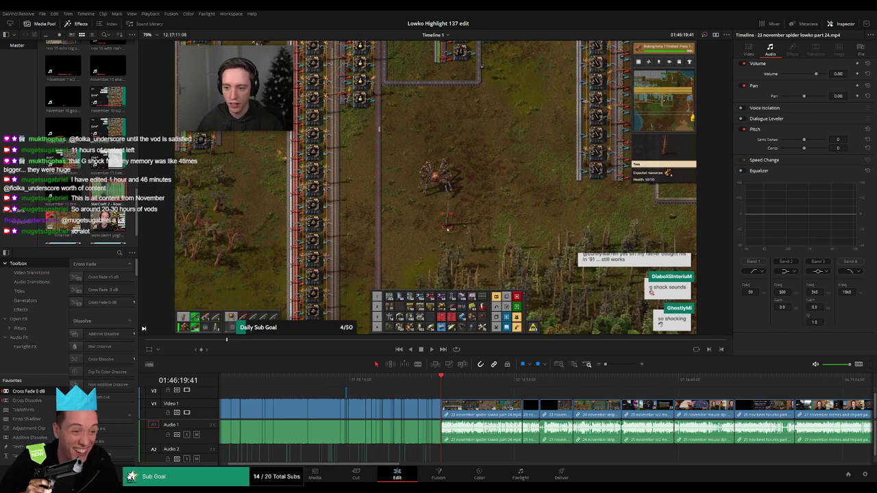
- Cut out the quiet piece from about 01:46:32 to 01:46:35, closing the gap, and crossfade the audio at the join
key("space")
left_click_drag(606, 364, 618, 365)
left_click(570, 383)
left_click_drag(597, 404, 388, 403)
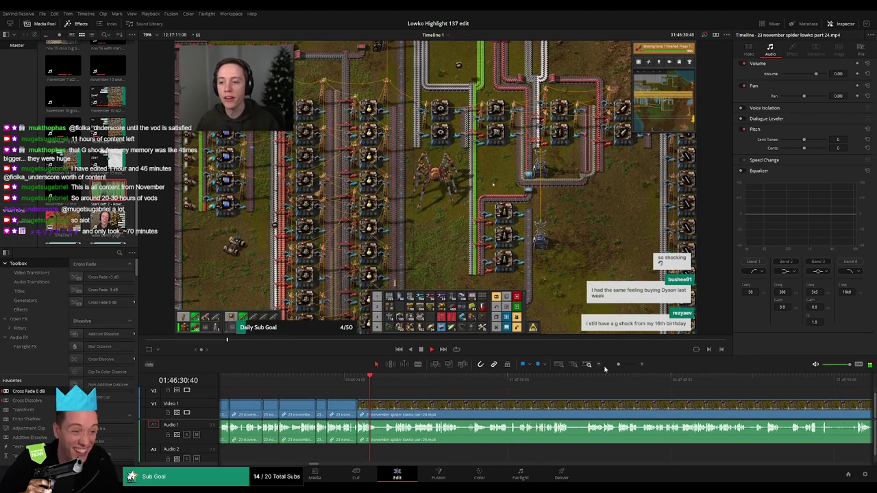
left_click_drag(619, 364, 622, 365)
left_click_drag(566, 401, 413, 400)
left_click(419, 381)
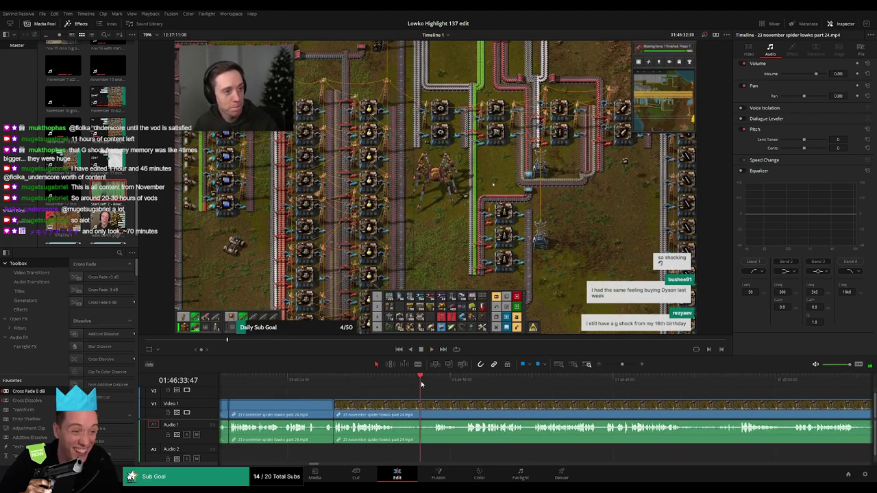
key("b")
left_click(397, 409)
left_click(433, 408)
key("a")
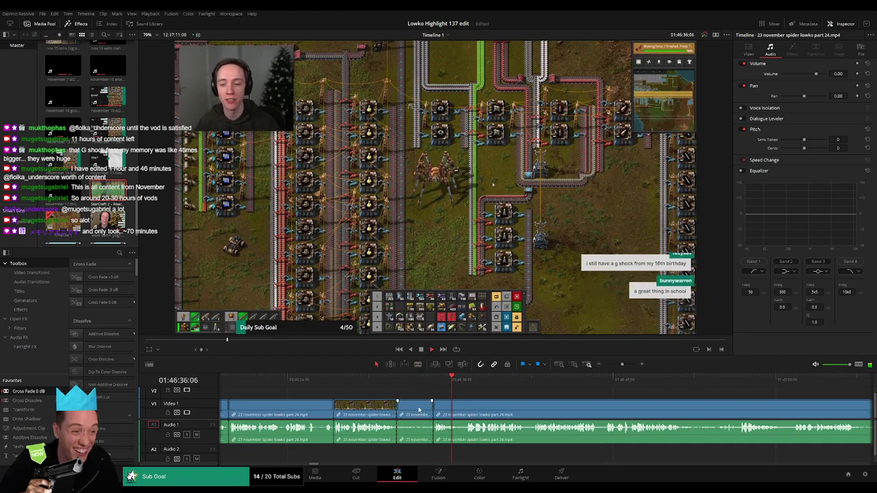
left_click(419, 410)
key("Delete")
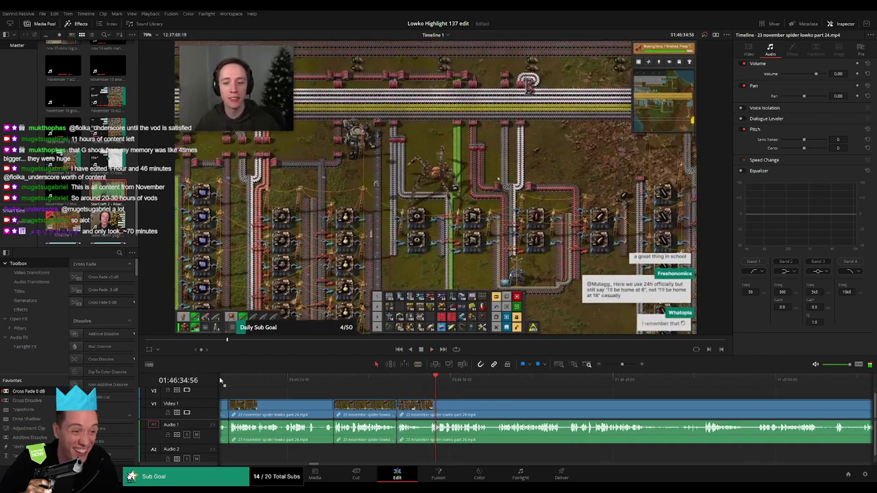
left_click_drag(530, 414, 381, 413)
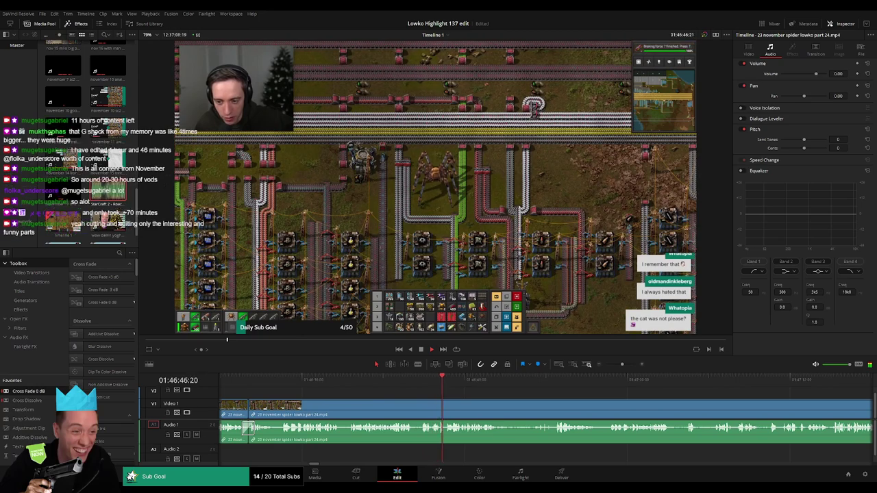
- Review the footage up to about 01:46:58 and ripple-delete the short quiet piece from about 01:46:57:45 to 01:46:58:40, crossfading the audio there
left_click_drag(483, 401, 379, 402)
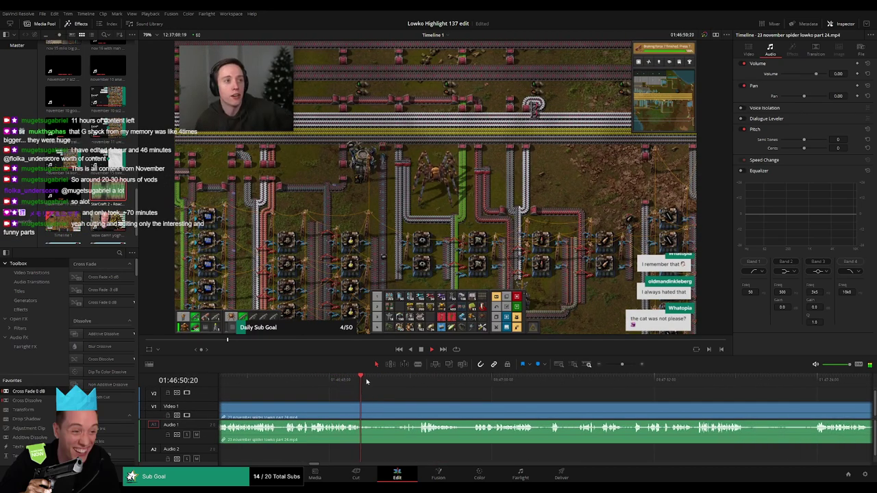
left_click(386, 381)
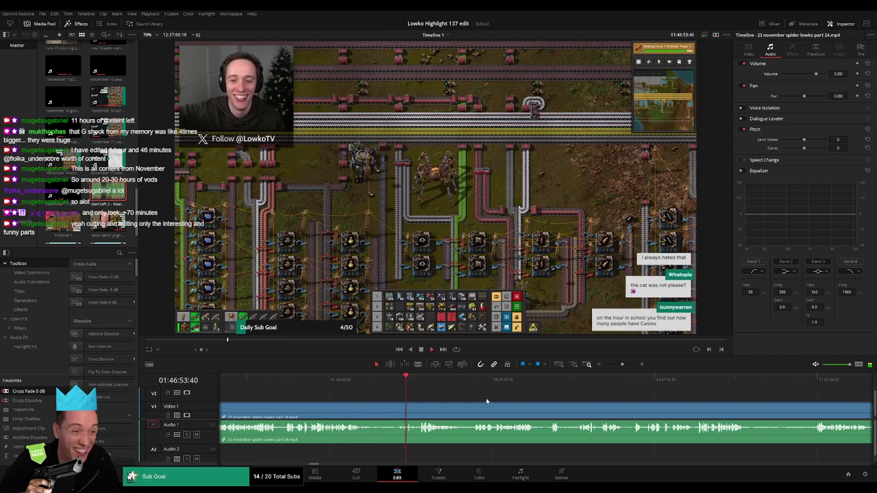
scroll(316, 381, "right", 2)
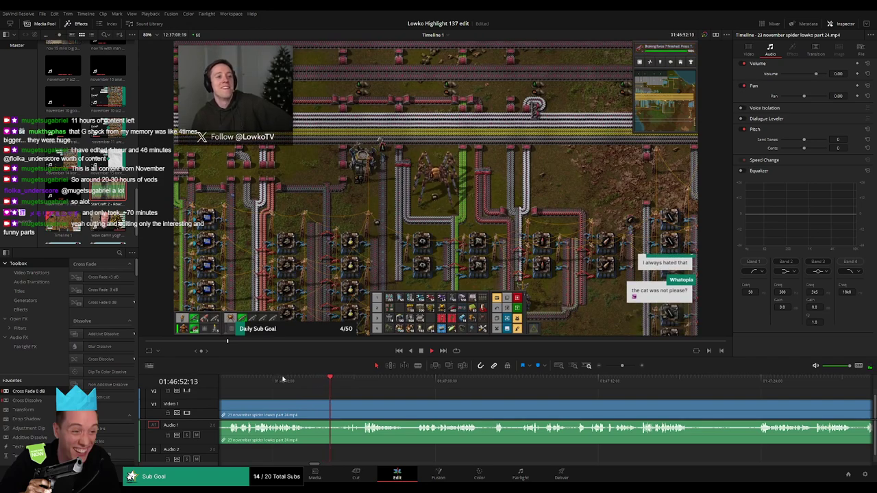
scroll(322, 401, "right", 3)
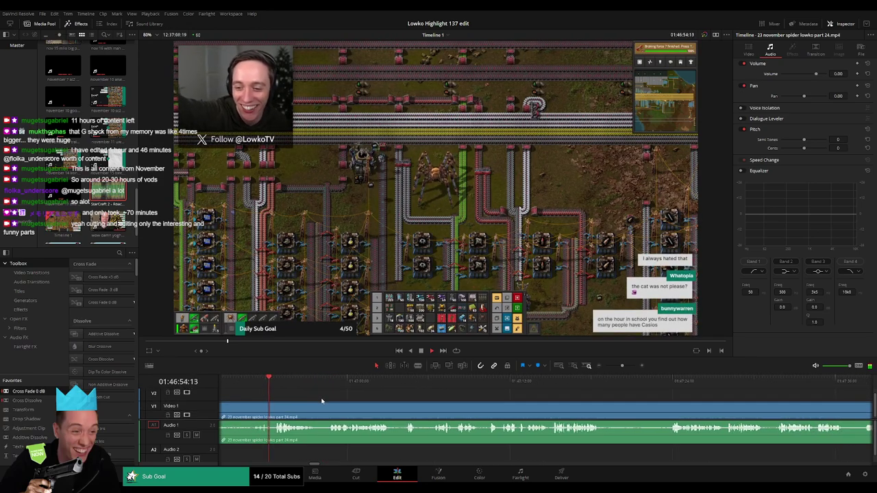
scroll(316, 404, "right", 1)
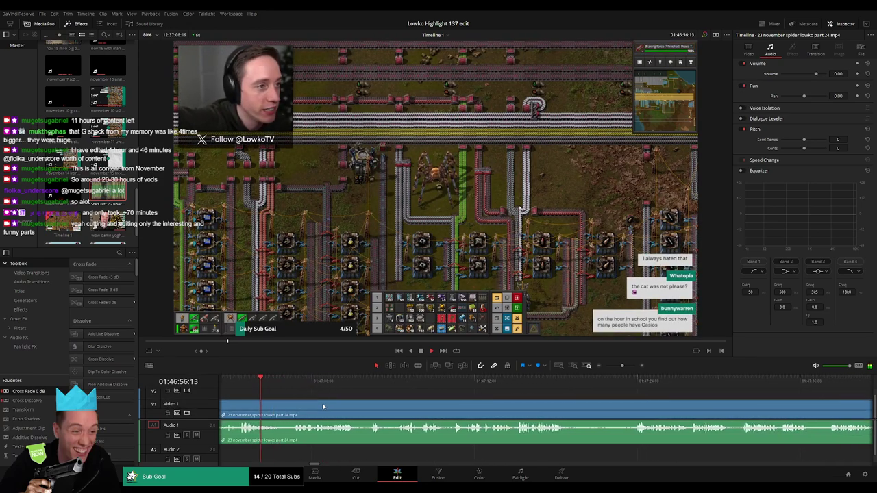
left_click(286, 381)
key("b")
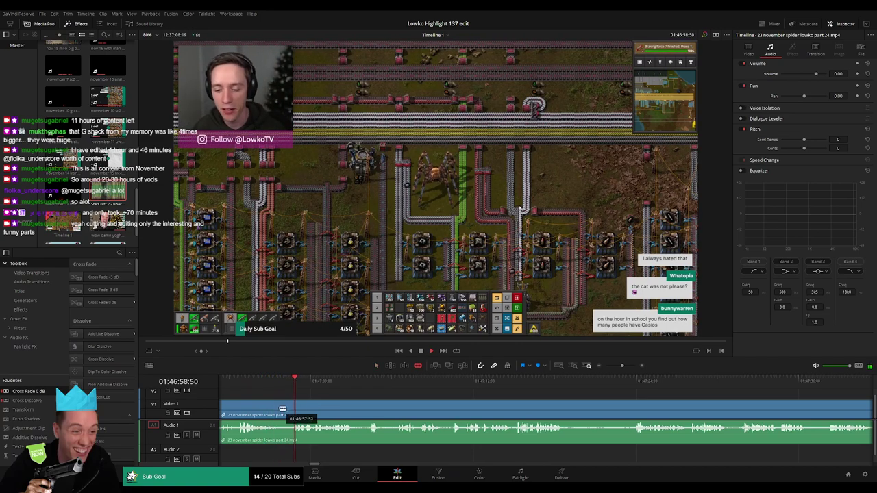
left_click(280, 408)
left_click(292, 409)
key("a")
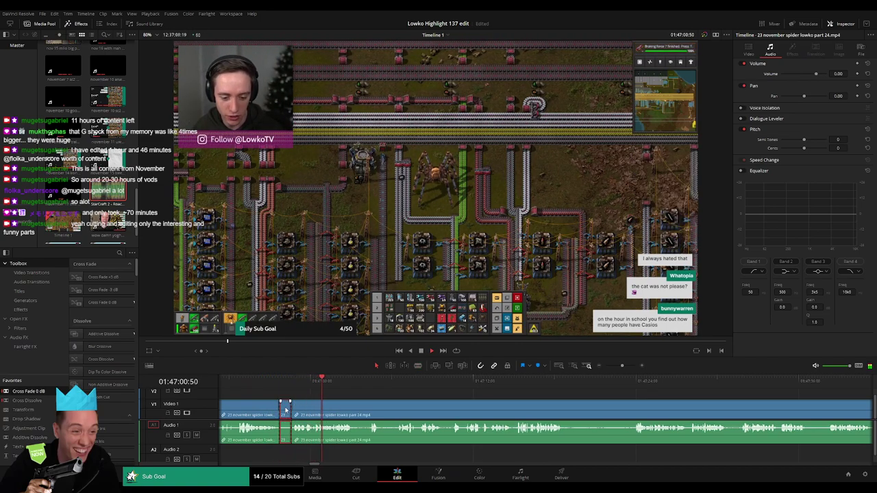
left_click(285, 410)
key("Delete")
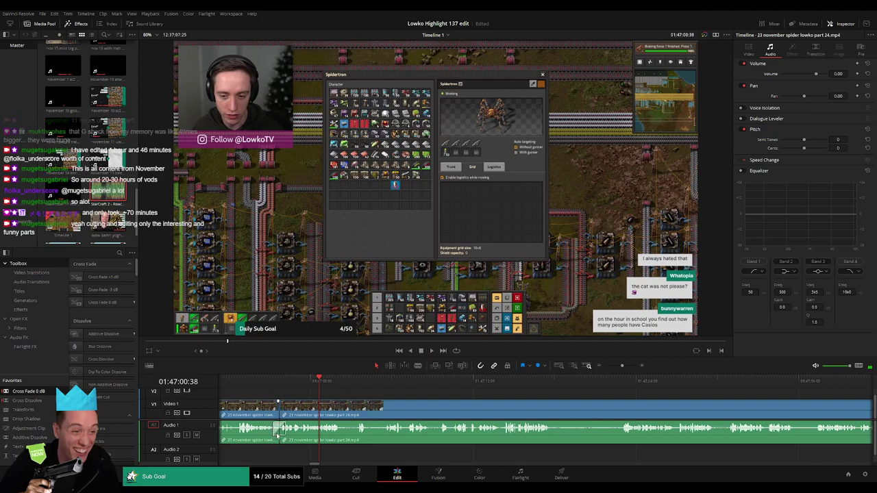
- Split the clip at about 01:47:02 and 01:47:03 and ripple-delete the quiet piece between the cuts
scroll(369, 413, "right", 2)
left_click(266, 382)
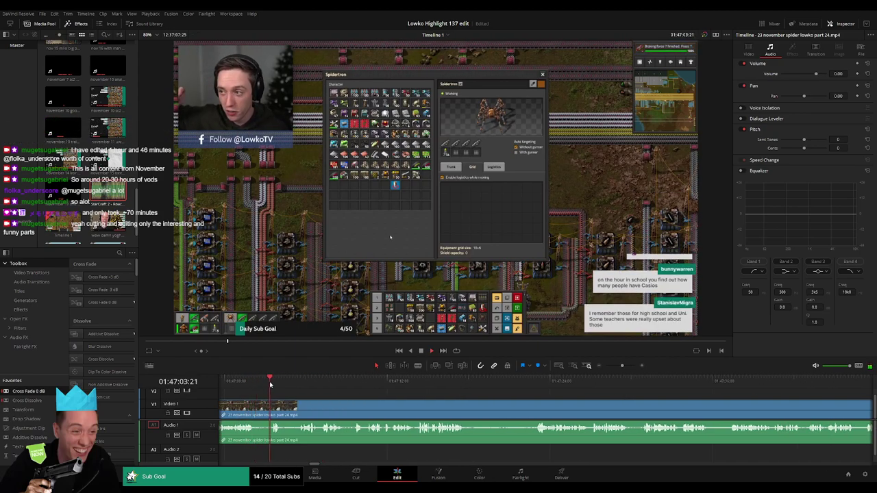
key("b")
left_click(254, 406)
left_click(270, 405)
key("a")
left_click(263, 410)
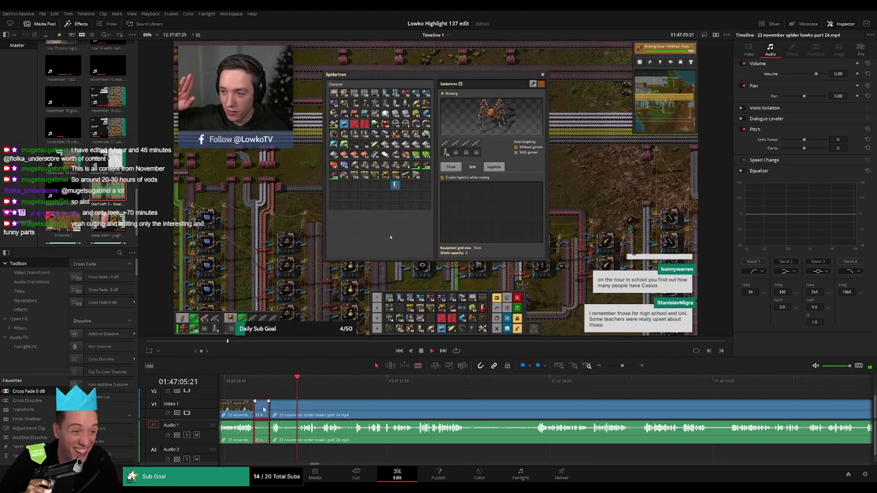
key("Delete")
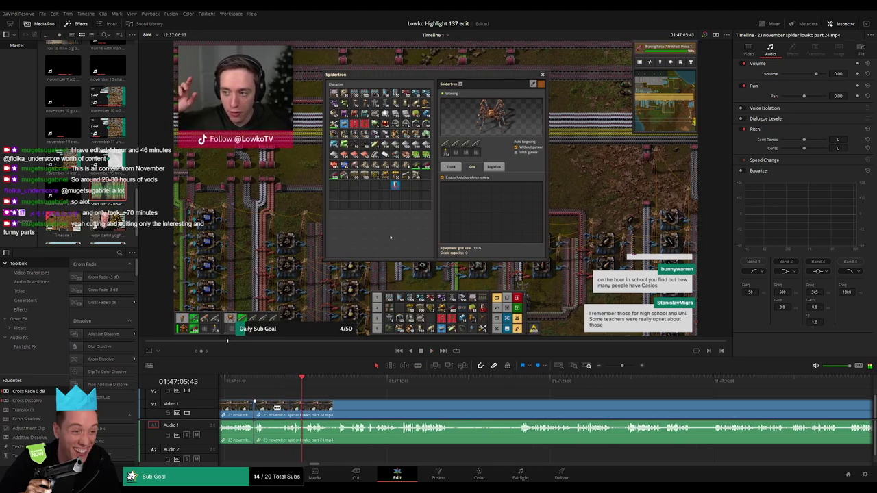
- Remove the quiet piece from about 01:47:03 to 01:47:04 without leaving a gap and crossfade the audio at the 01:47:02 join
key("b")
left_click(265, 407)
left_click(282, 405)
key("a")
left_click(274, 409)
key("Delete")
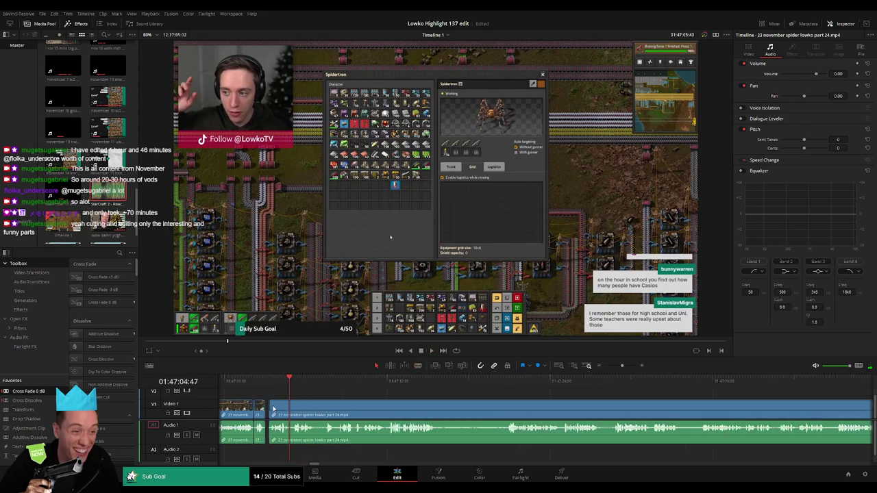
key("Delete")
left_click_drag(247, 423, 275, 431)
scroll(308, 428, "left", 2)
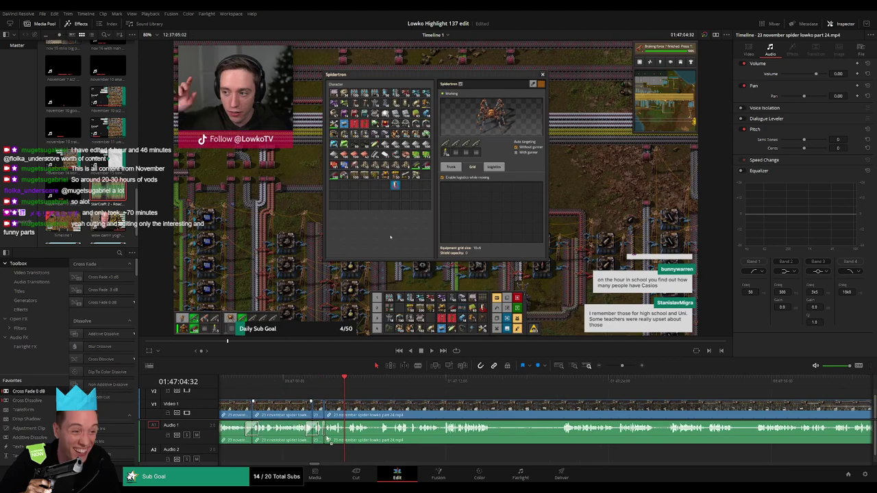
- Play the footage from about 01:47:03 to 01:47:15, rechecking the audio around 01:47:09
left_click(320, 384)
key("space")
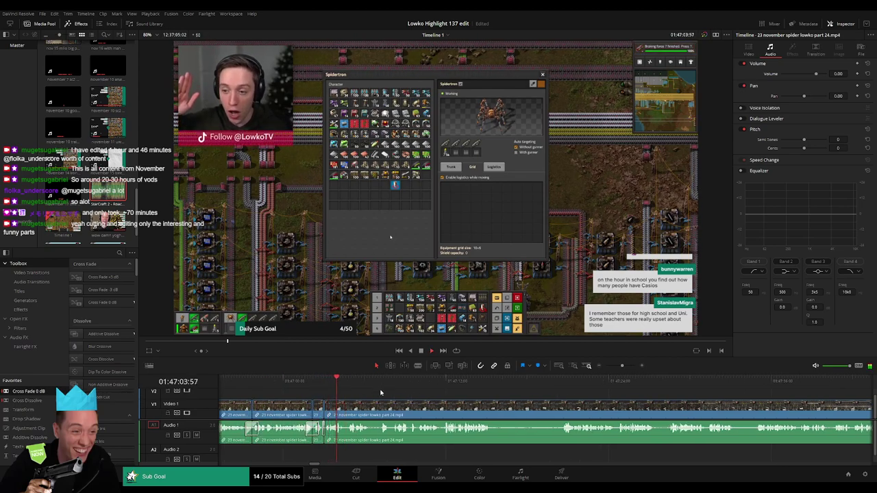
left_click_drag(354, 359, 354, 352)
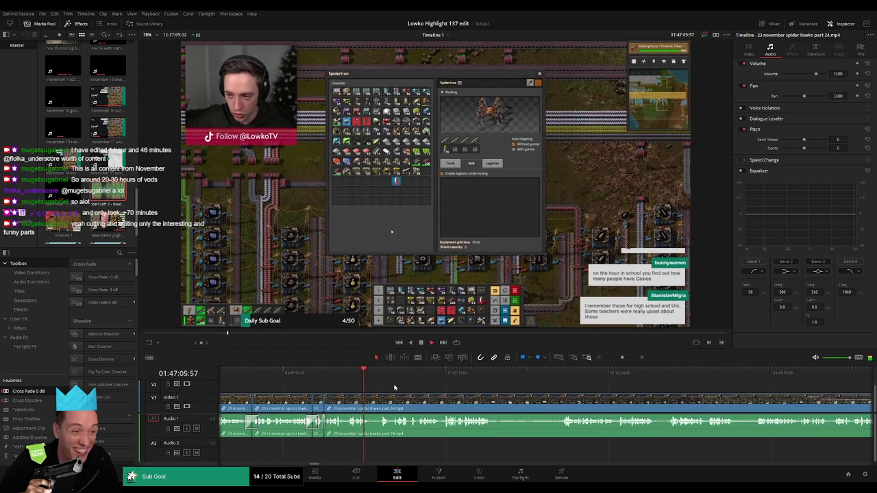
scroll(317, 387, "right", 7)
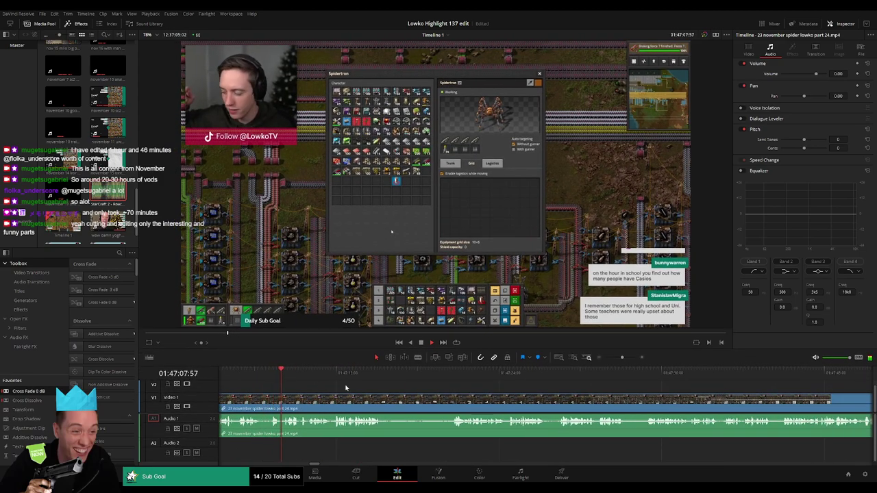
scroll(322, 384, "right", 2)
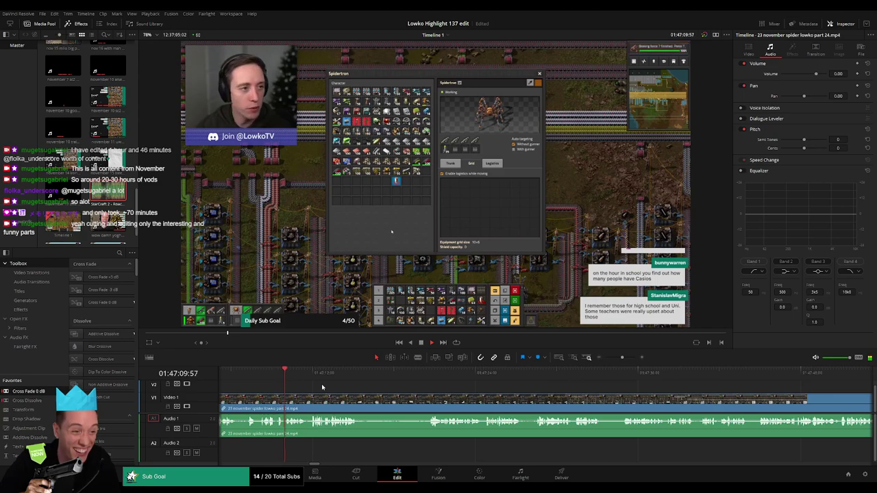
left_click(279, 377)
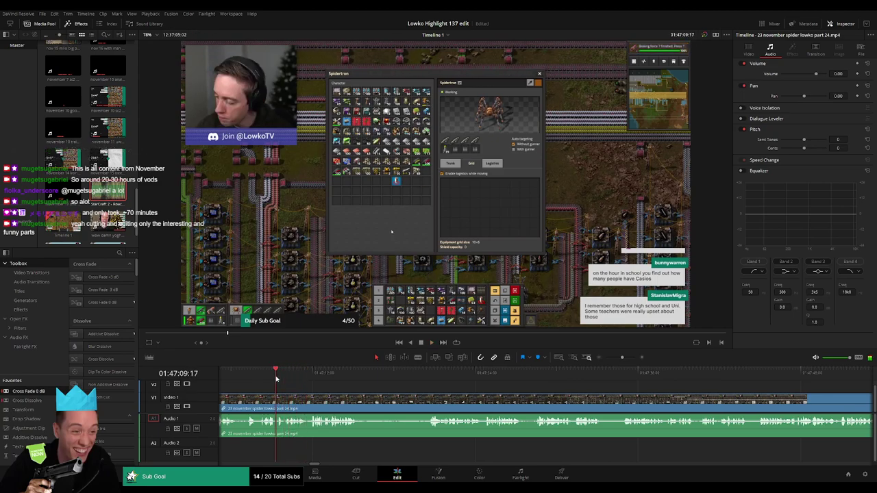
key("space")
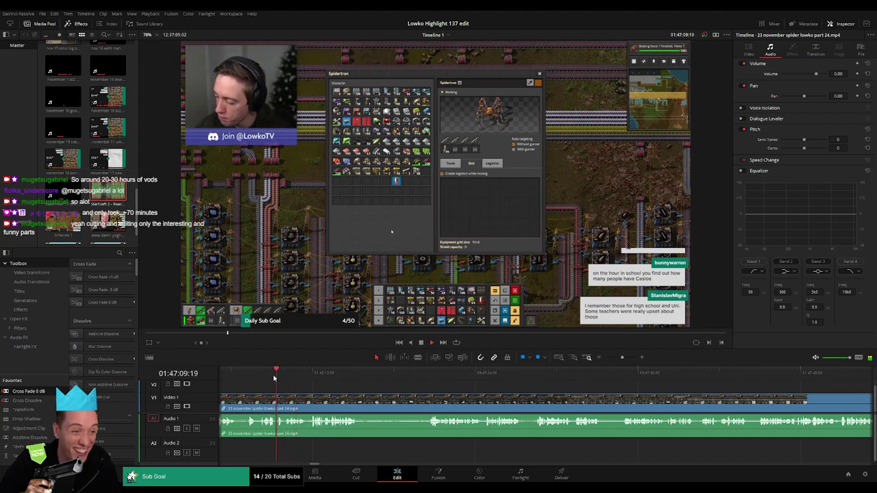
left_click(275, 377)
left_click(275, 378)
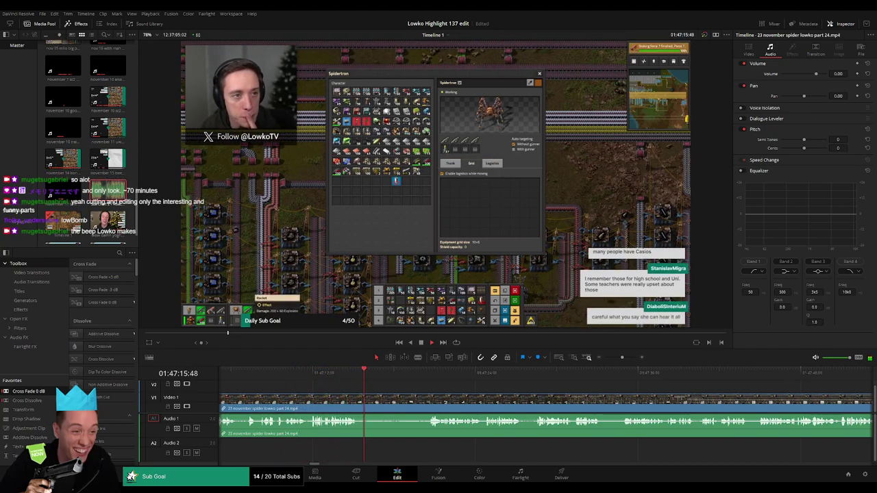
- Replay the footage from about 01:47:07 to 01:47:23 and examine the moments around 01:47:09 and 01:47:13 for a dull stretch
left_click(244, 373)
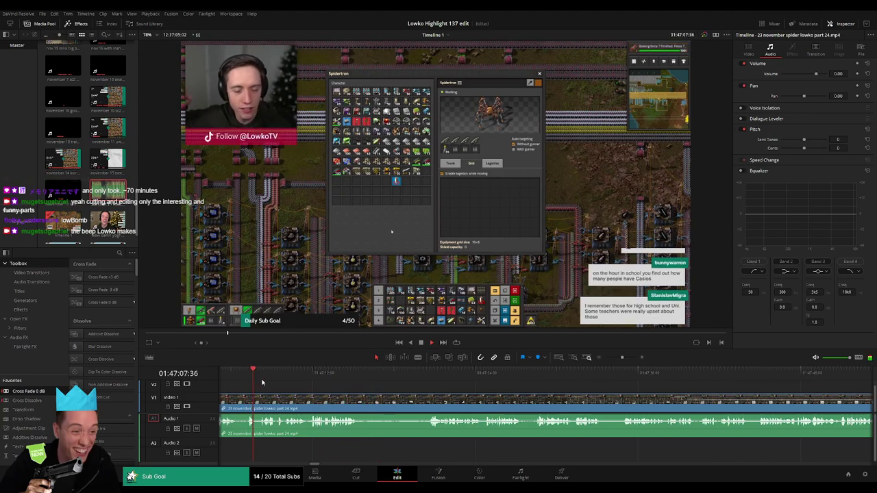
left_click(277, 379)
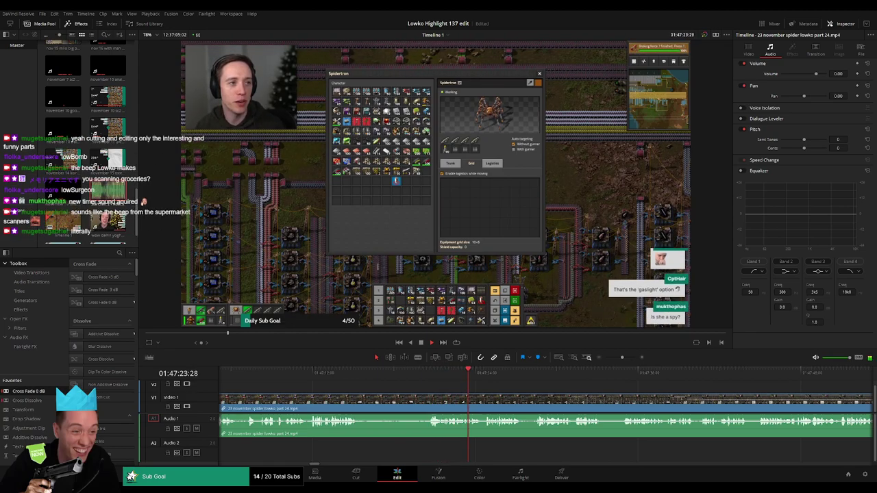
scroll(350, 391, "left", 2)
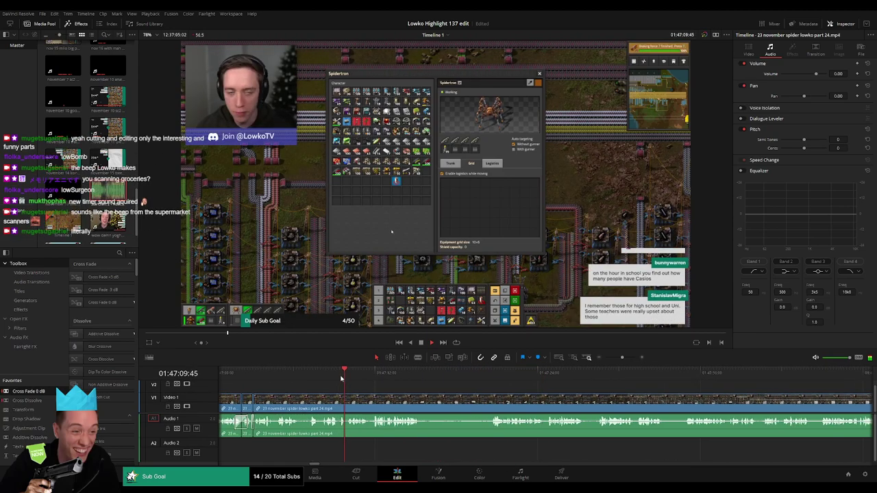
left_click(341, 378)
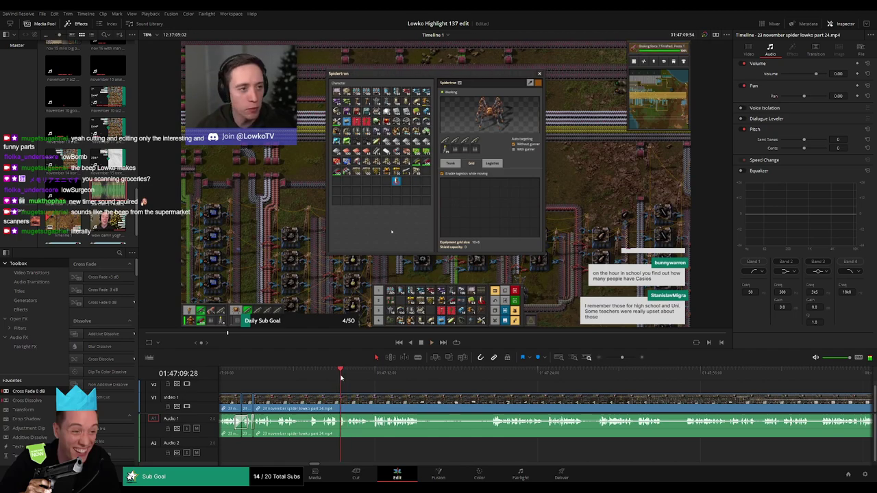
key("space")
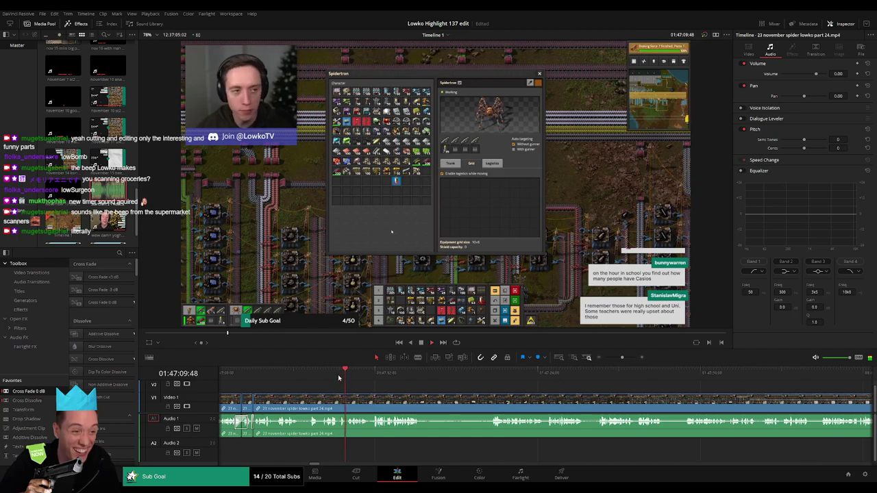
left_click(338, 378)
left_click(338, 378)
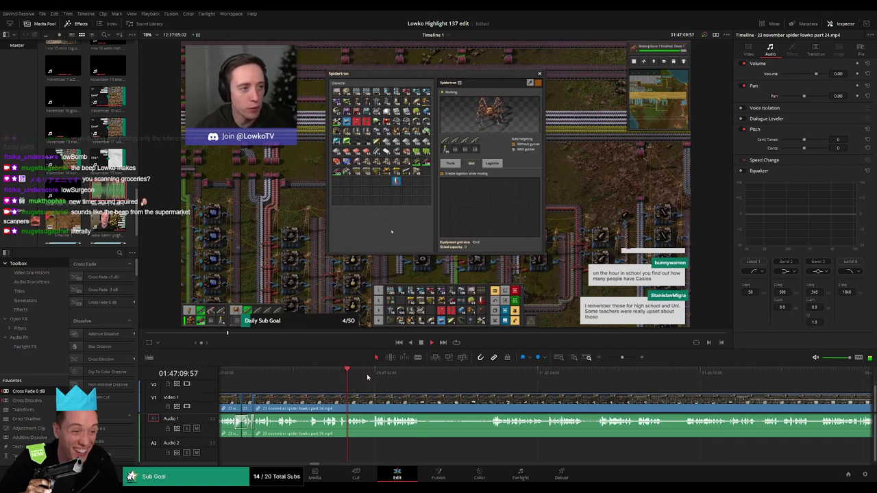
left_click(378, 376)
scroll(324, 386, "right", 3)
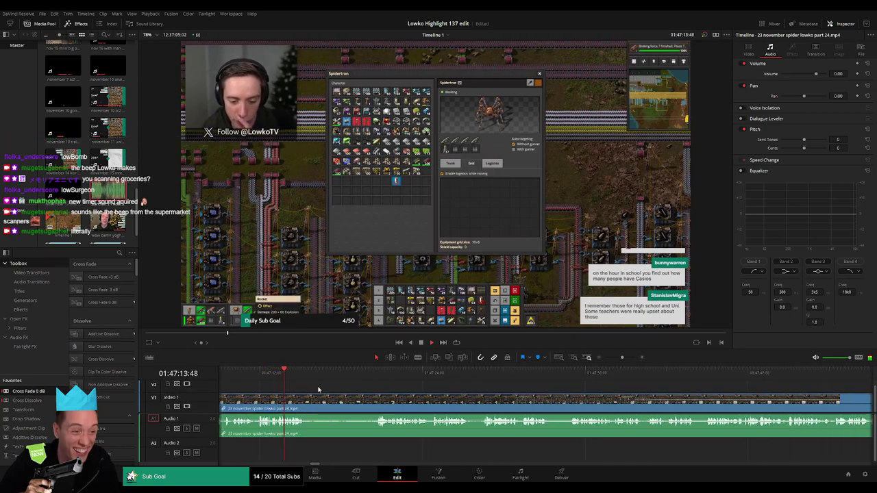
- Cut out the dull section from about 01:47:11 to 01:47:20, closing the gap, and crossfade the audio at the join
left_click(242, 388)
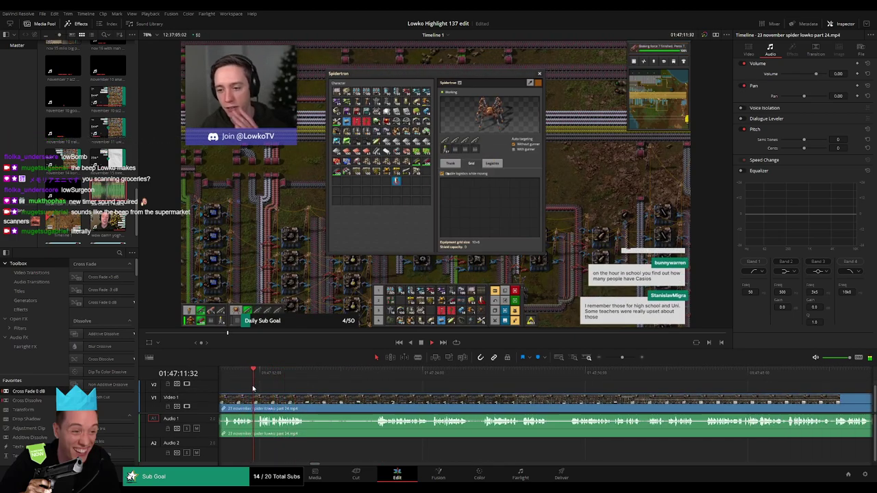
key("b")
left_click(257, 402)
left_click(376, 378)
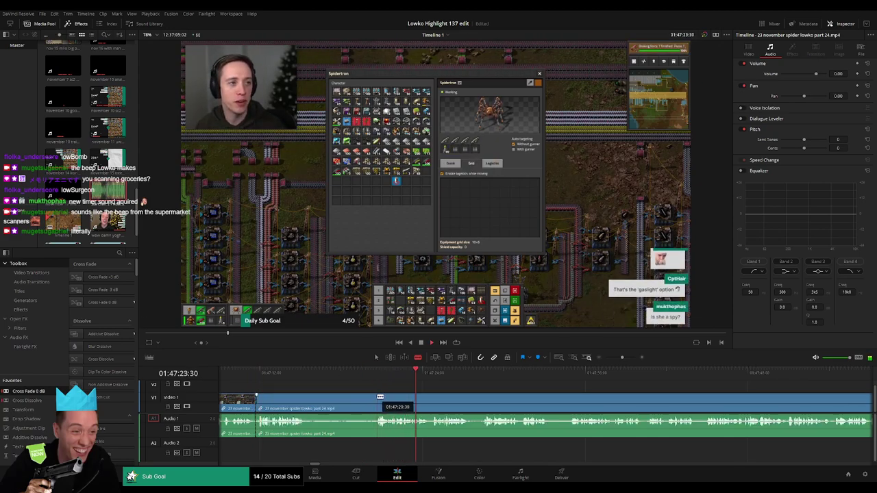
left_click(375, 399)
key("a")
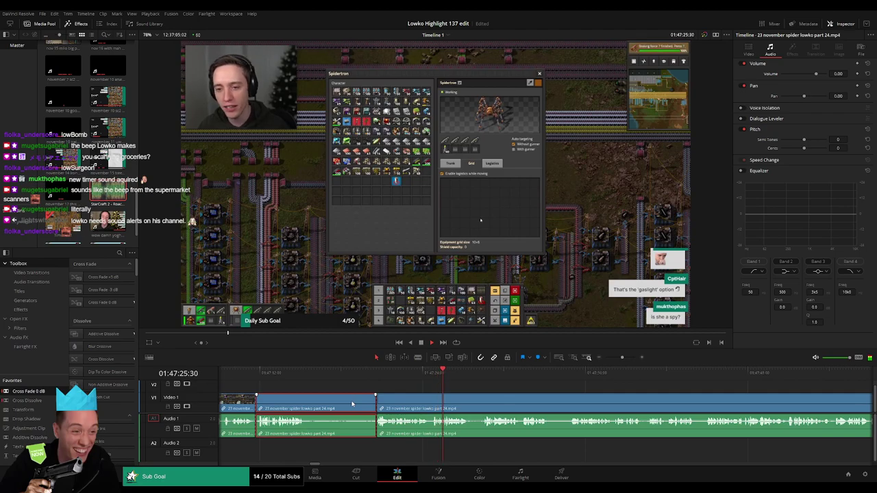
key("Delete")
left_click(245, 373)
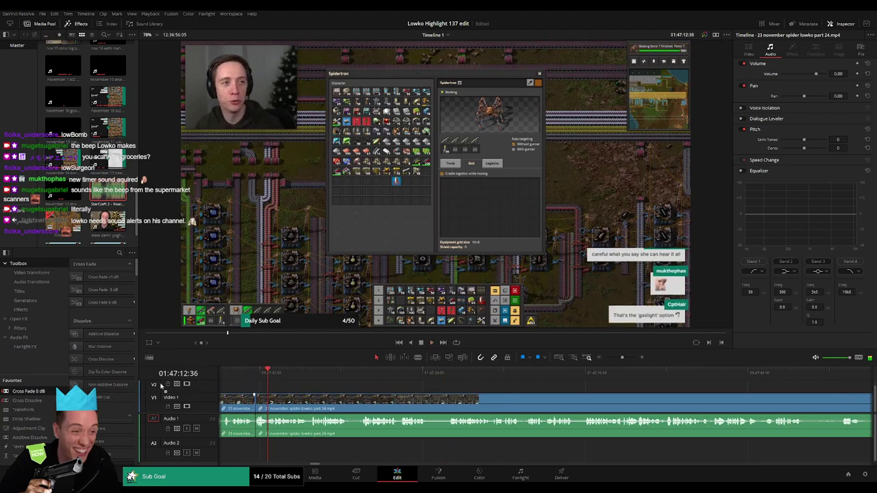
left_click(260, 423)
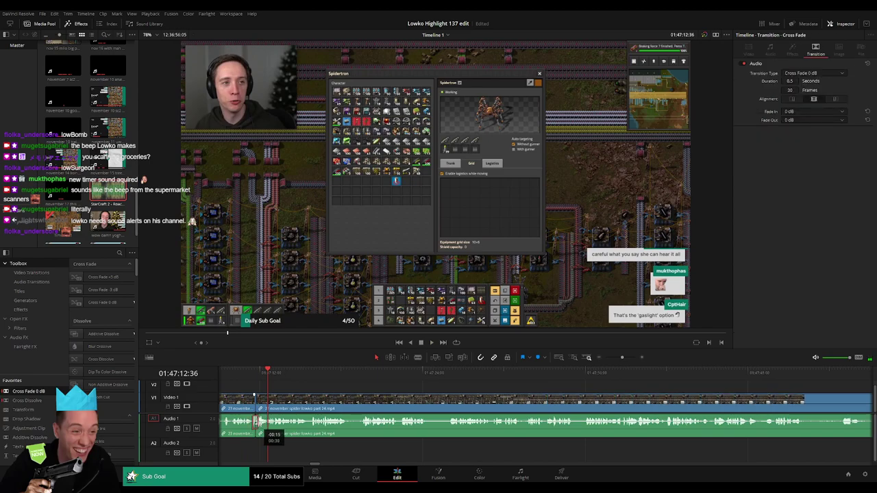
- Play across the new join and ripple-delete the short quiet piece from about 01:47:24 to 01:47:26
left_click(242, 374)
key("space")
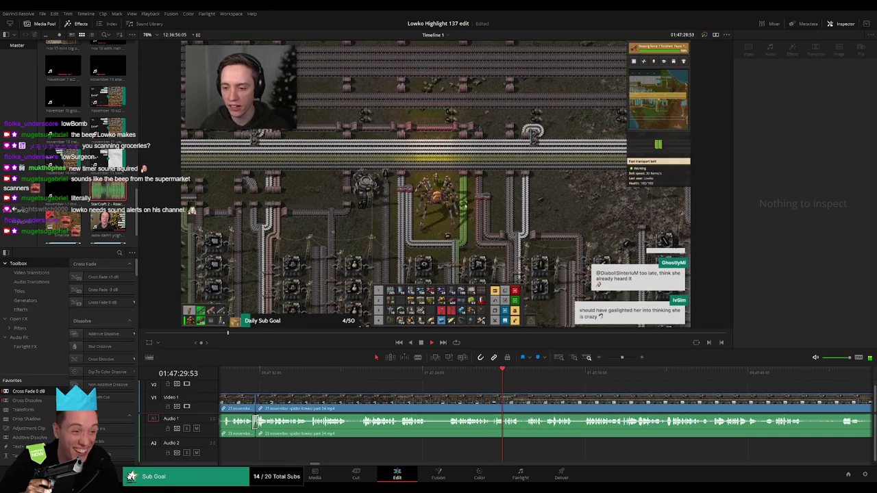
scroll(503, 392, "right", 3)
key("b")
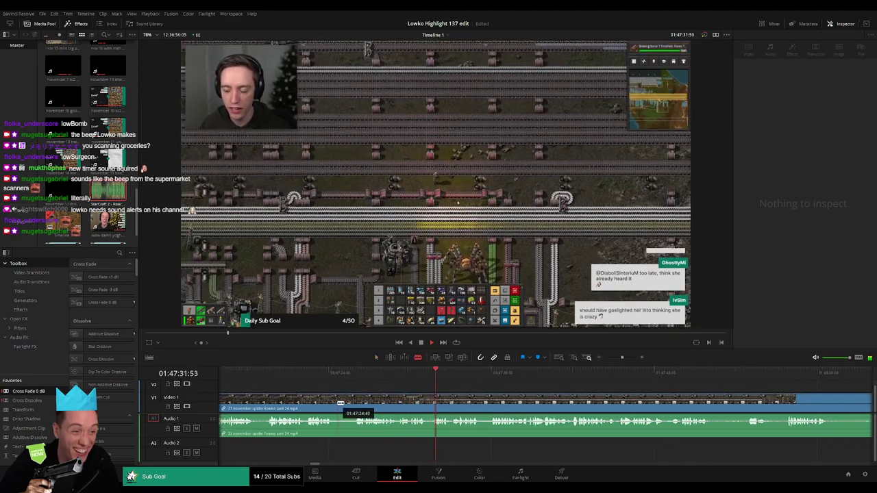
left_click(335, 402)
left_click(355, 401)
key("a")
left_click(347, 403)
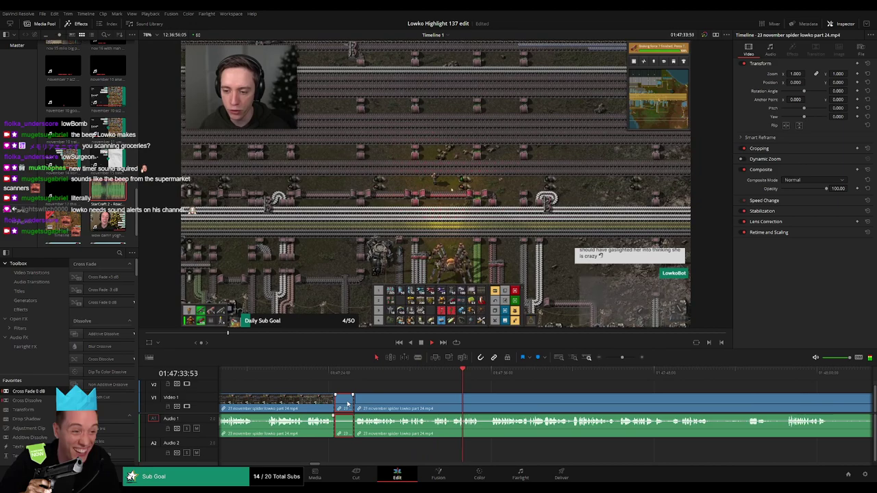
key("Delete")
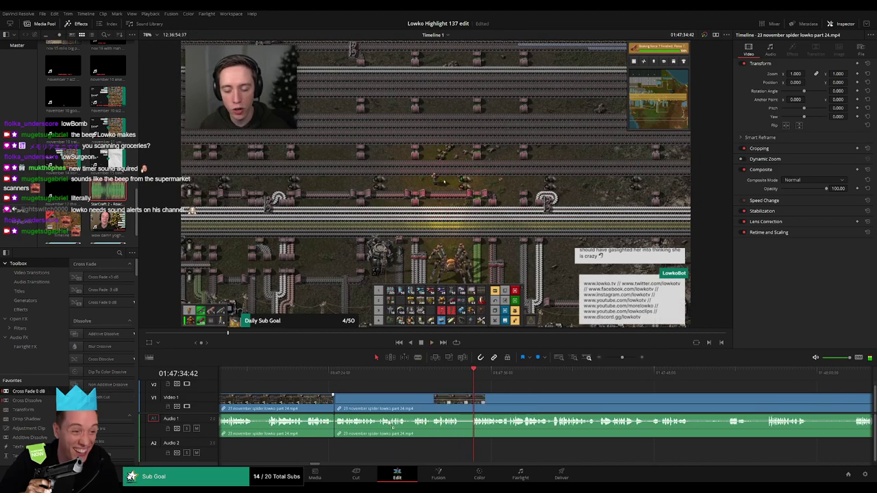
- Remove the mostly silent section from about 01:47:50 to 01:47:56 without leaving a gap and crossfade the audio at the join
left_click_drag(610, 408, 440, 402)
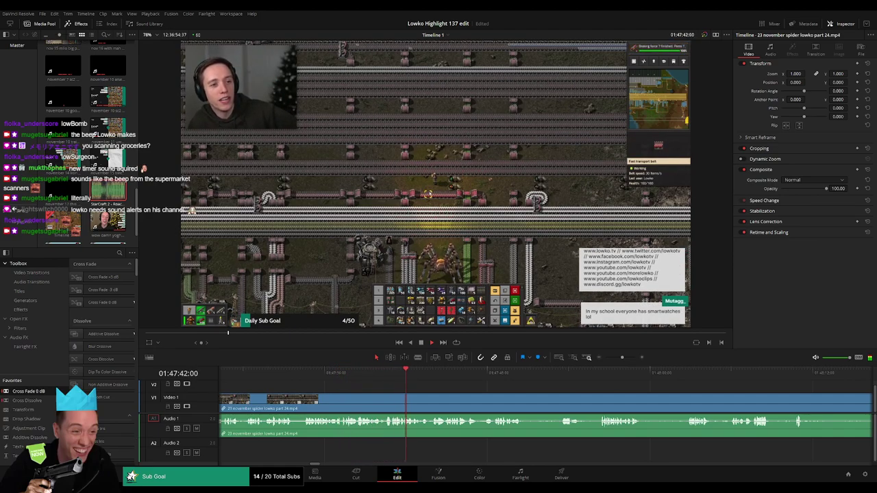
scroll(434, 388, "right", 3)
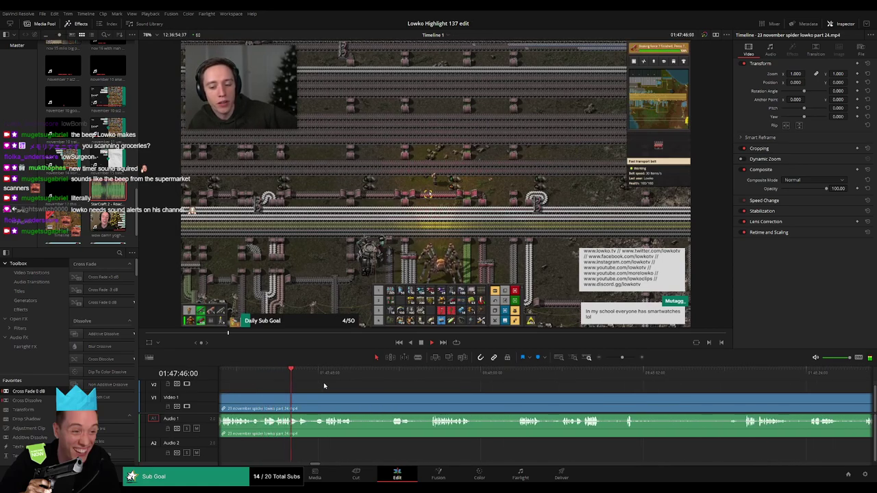
key("b")
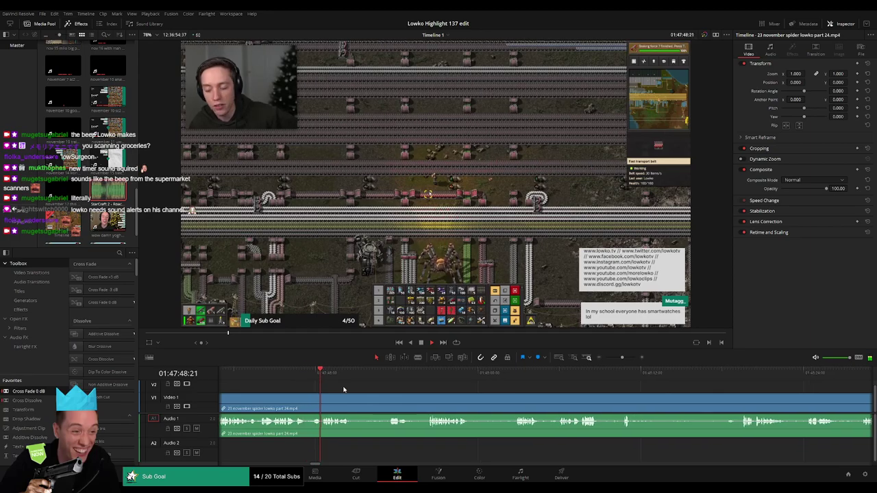
left_click(349, 408)
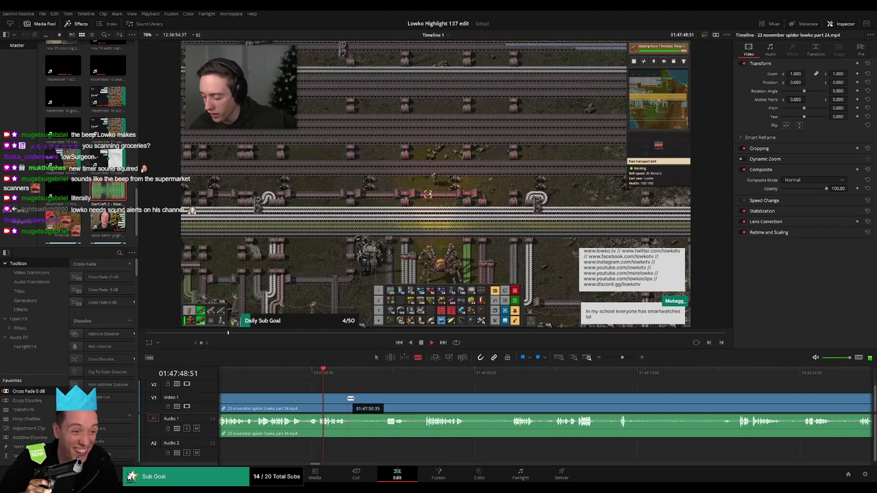
left_click(383, 376)
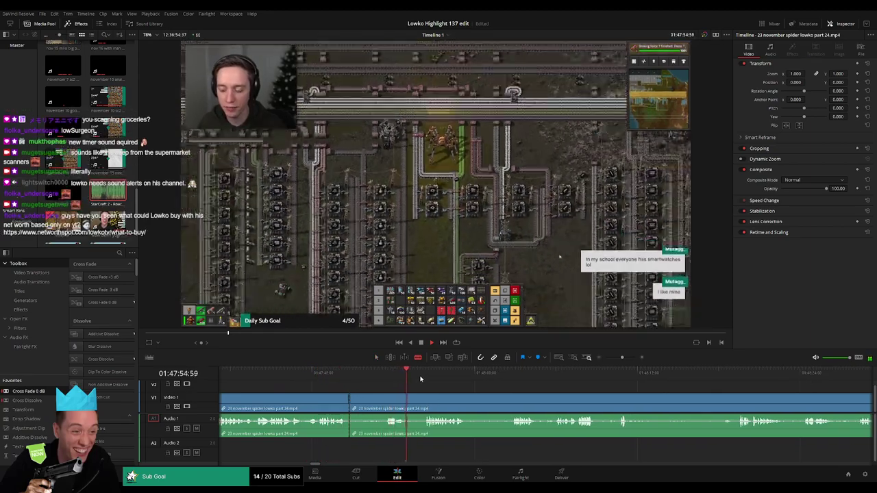
left_click(422, 401)
key("a")
left_click(395, 397)
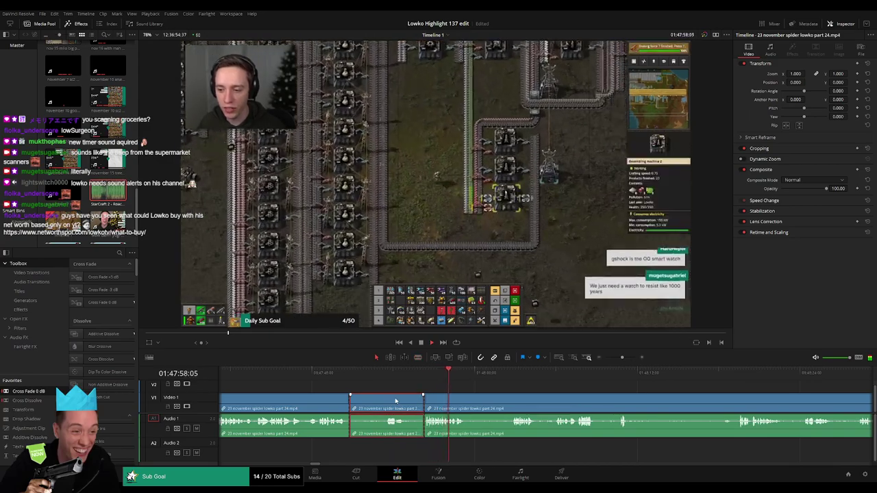
key("Delete")
left_click(367, 374)
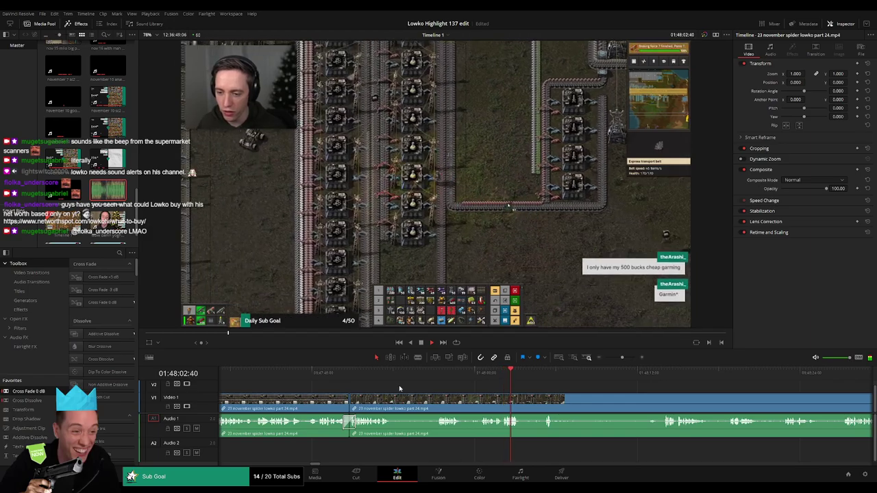
- Split the clip at about 01:47:54, just before the quiet stretch
left_click(379, 374)
key("b")
left_click(392, 402)
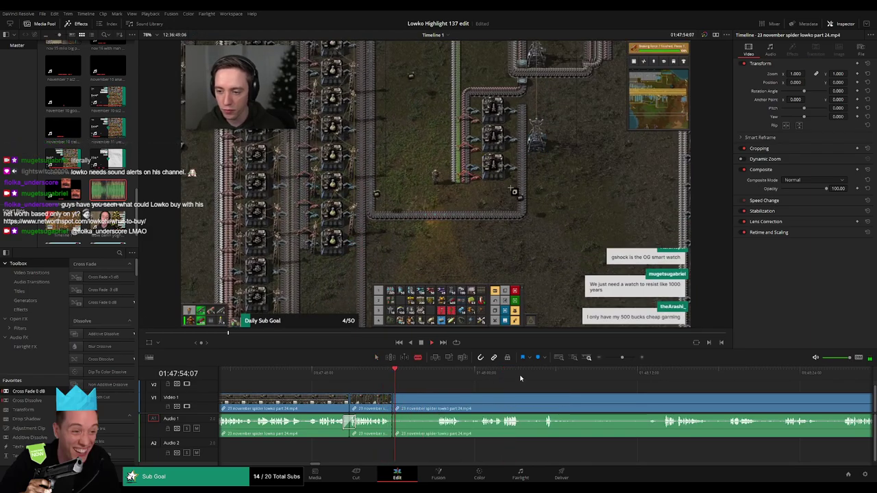
- Skim the footage from about 01:47:54 to 01:59:40 to find where an interesting part resumes
left_click(663, 373)
key("space")
left_click_drag(622, 358, 612, 358)
left_click(569, 374)
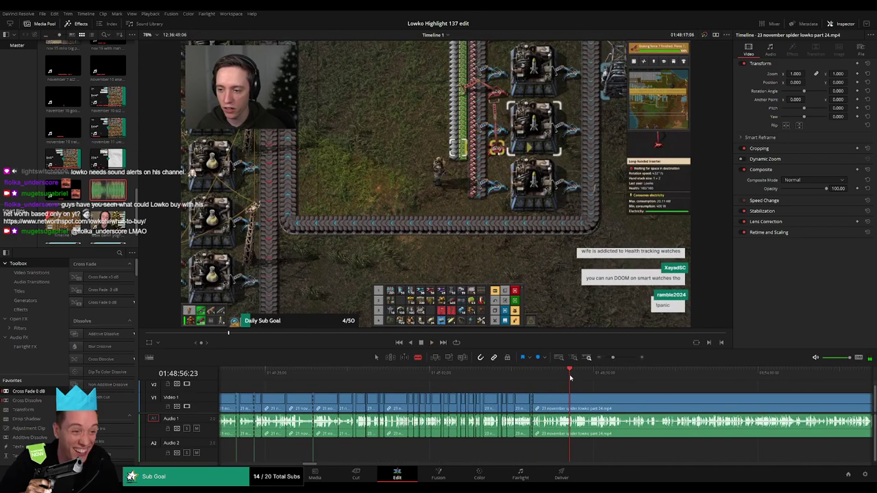
left_click(609, 374)
left_click_drag(629, 388, 496, 376)
left_click(580, 374)
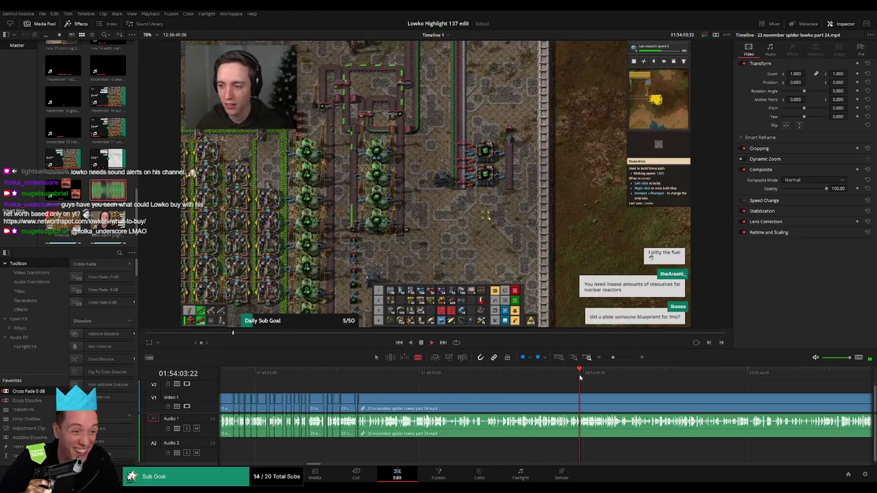
left_click(599, 375)
left_click(653, 375)
left_click_drag(674, 389, 503, 378)
key("space")
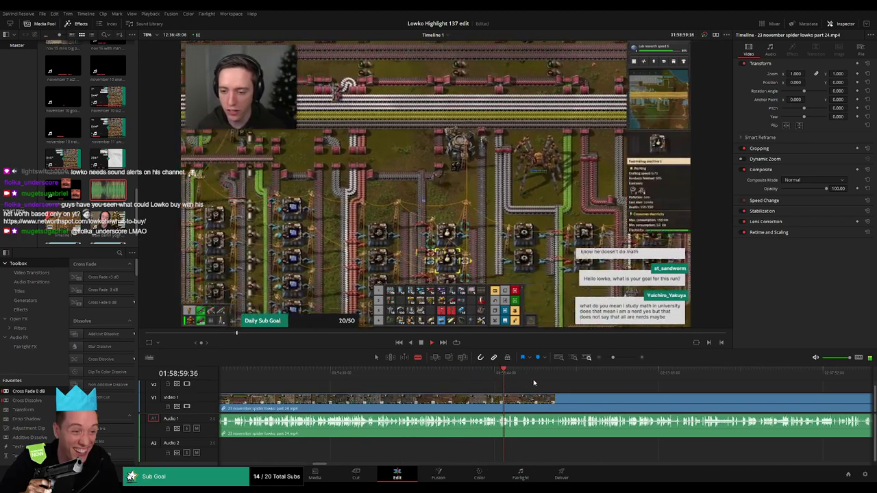
left_click(525, 382)
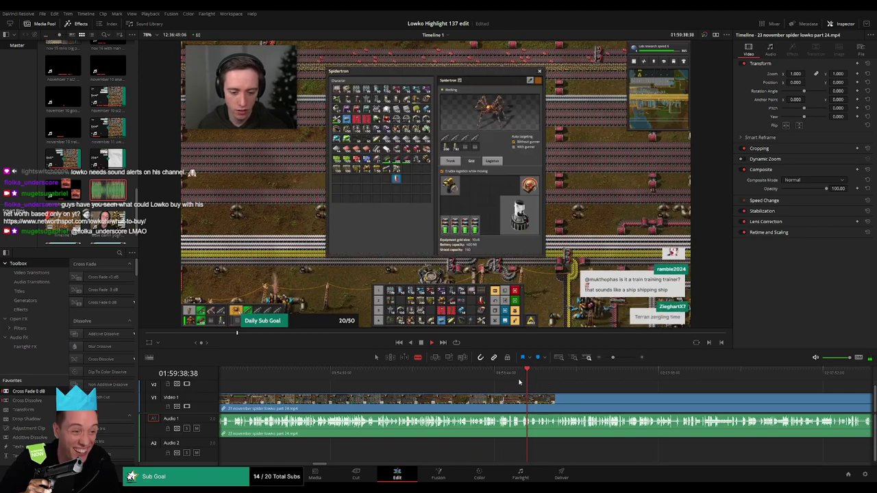
left_click(509, 375)
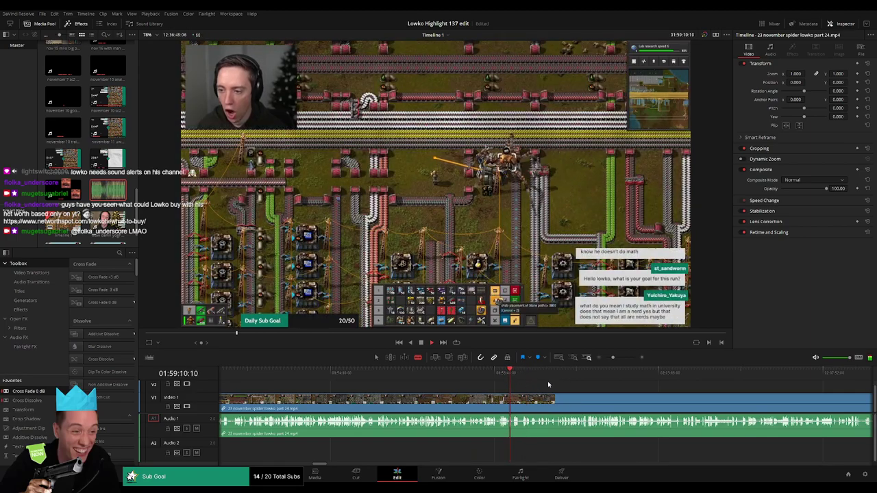
- Cut out the dull section from about 01:47:54 to 01:58:28, closing the gap, and crossfade the audio at the join
left_click_drag(613, 357, 620, 358)
left_click(459, 375)
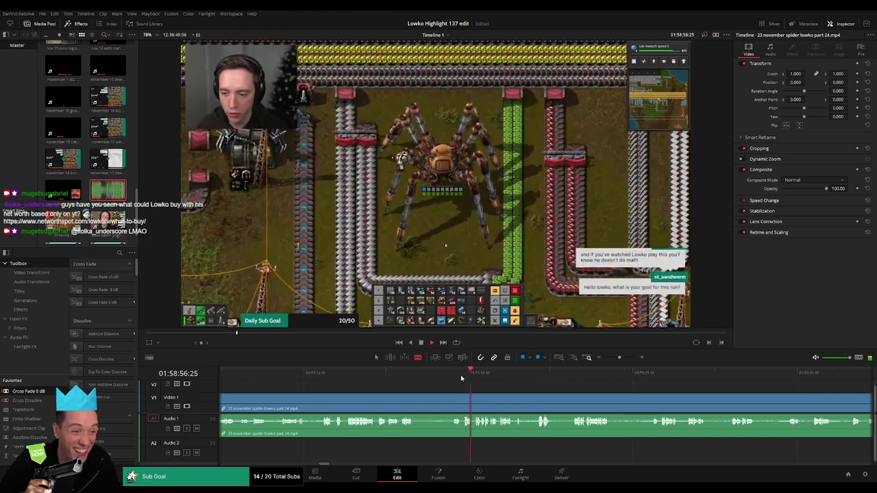
left_click(348, 375)
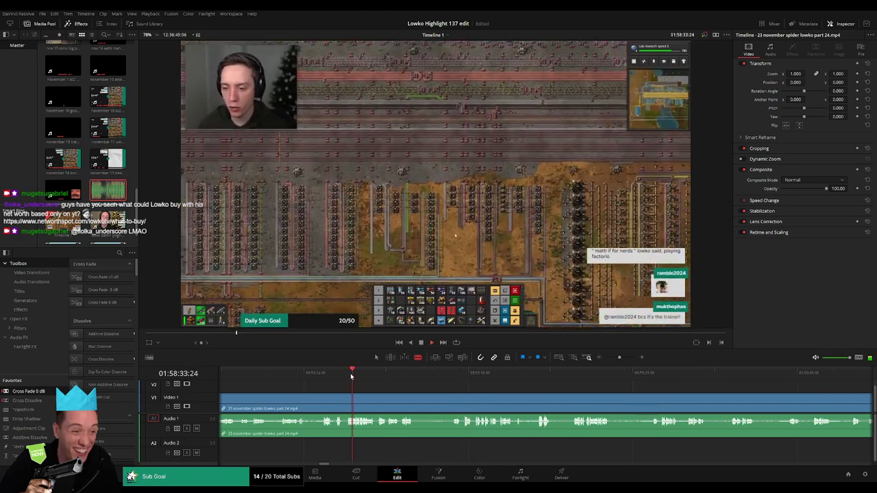
left_click(324, 373)
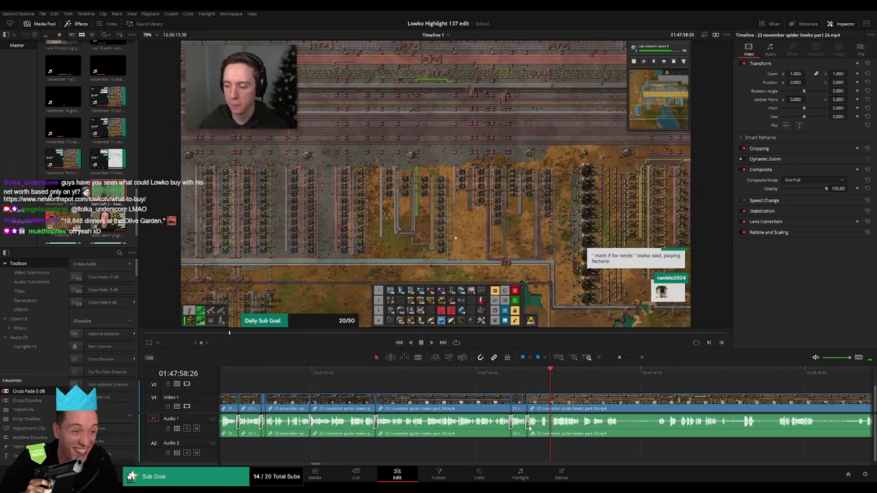
key("space")
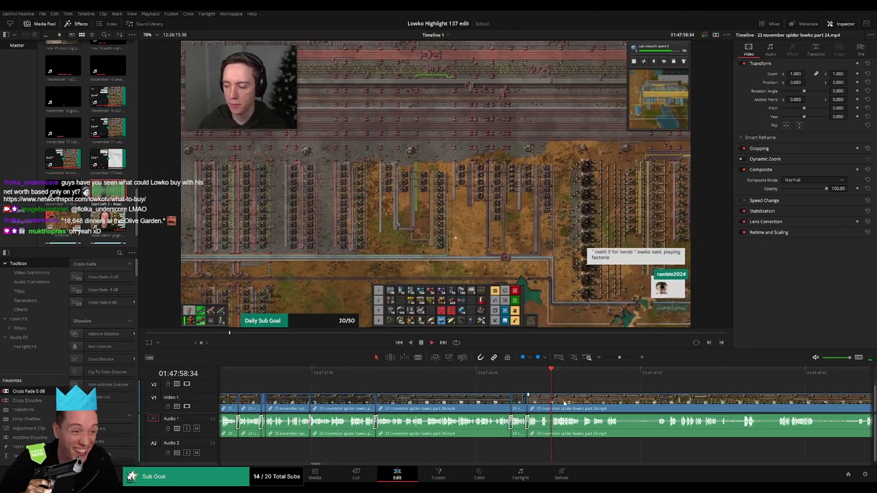
- Remove the short quiet piece between about 01:47:57 and 01:47:58 without leaving a gap and crossfade the audio at the join
left_click_drag(620, 358, 623, 358)
key("b")
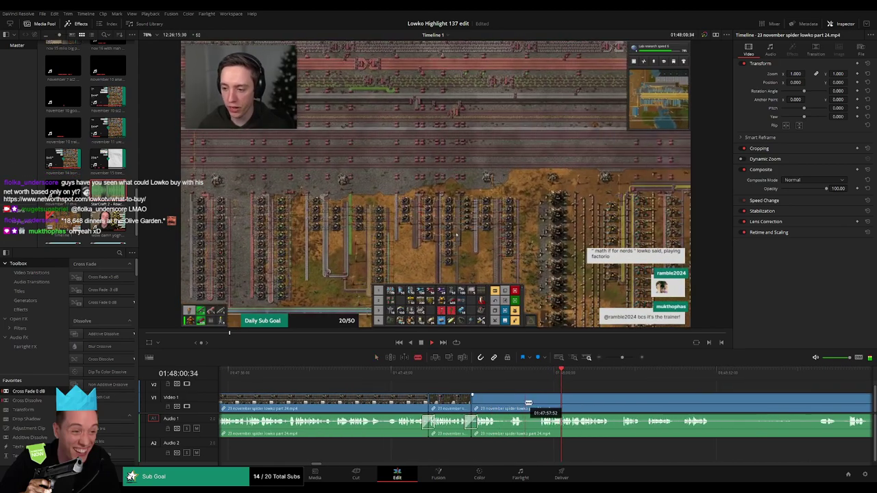
left_click(526, 403)
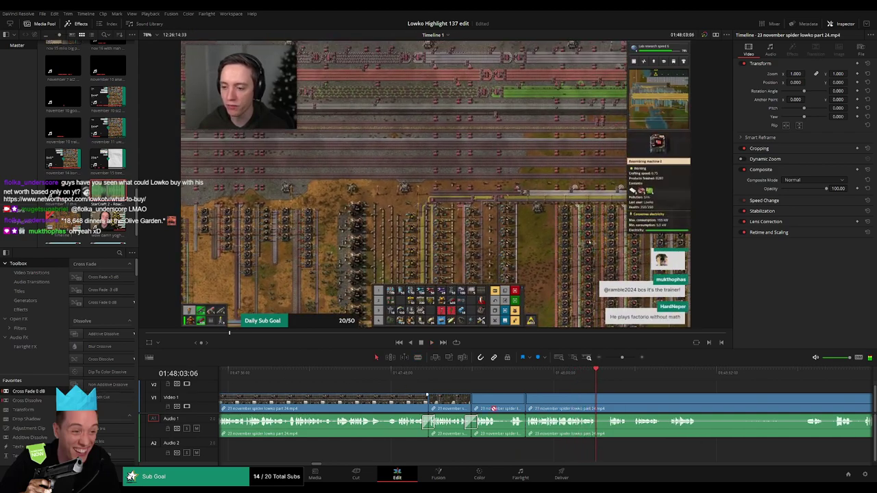
left_click_drag(656, 407, 452, 394)
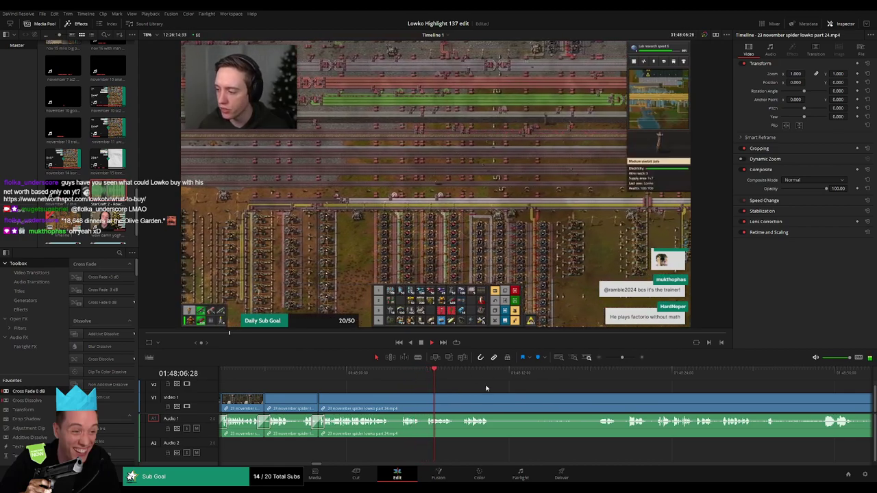
- Cut out the mostly silent section from about 01:48:10 to 01:48:20, closing the gap, and crossfade the audio at the join
scroll(388, 396, "right", 2)
key("b")
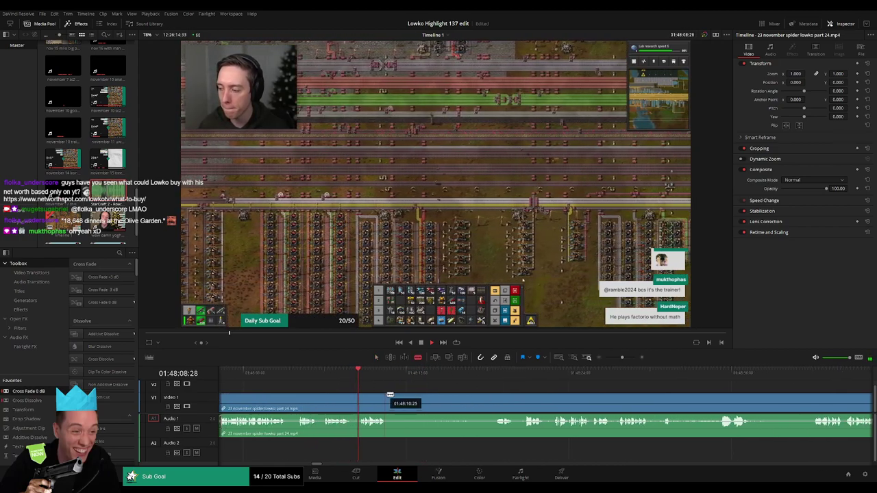
left_click(388, 396)
left_click(493, 374)
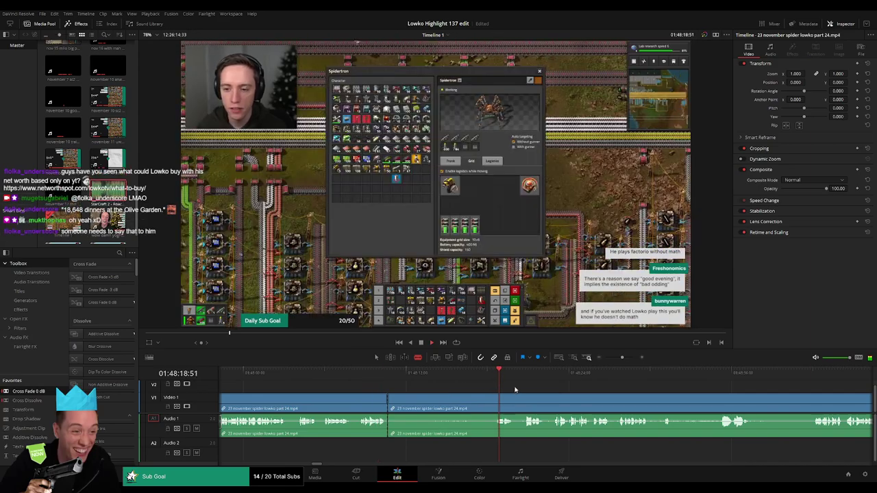
left_click_drag(515, 389, 335, 383)
left_click(306, 373)
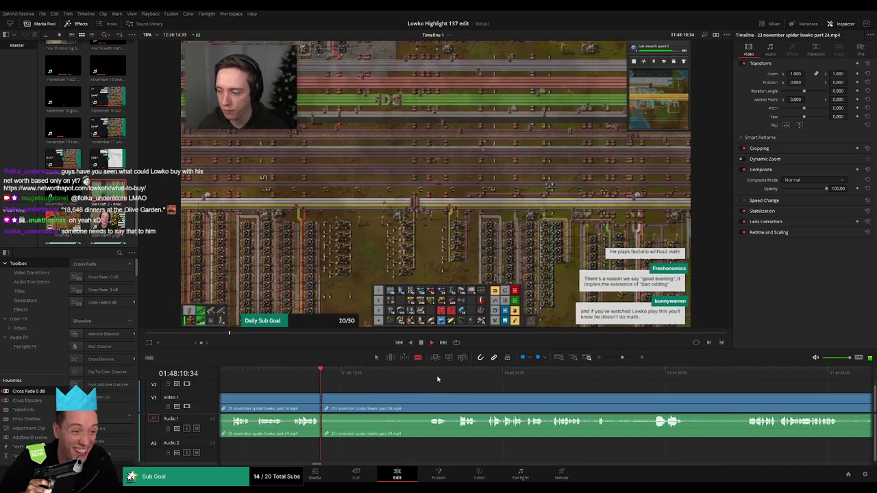
left_click(460, 373)
key("b")
left_click(456, 397)
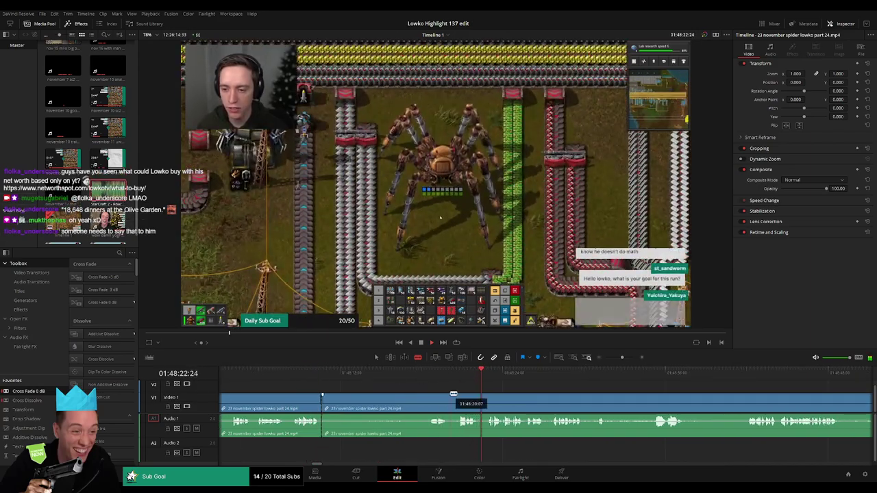
key("a")
left_click(451, 397)
key("BackSpace")
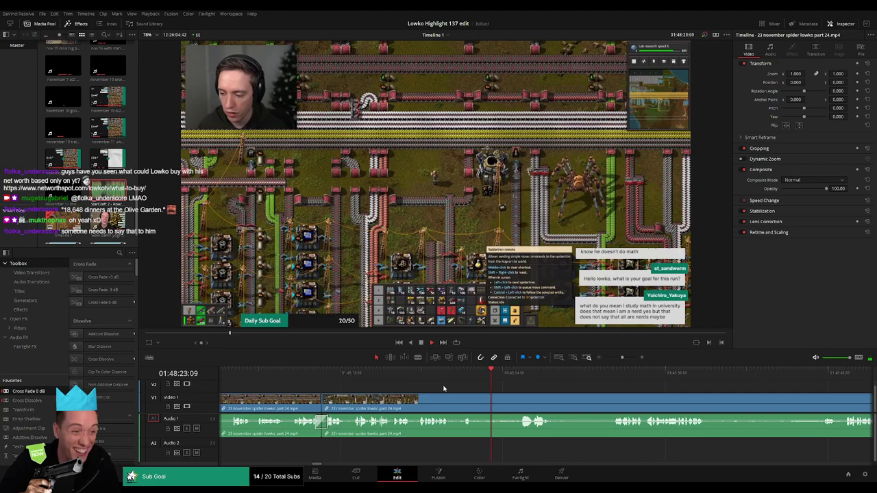
- Review the footage from about 01:48:23, ripple-delete the quiet piece between about 01:48:52 and 01:48:54, and crossfade the audio at the join
scroll(434, 384, "right", 3)
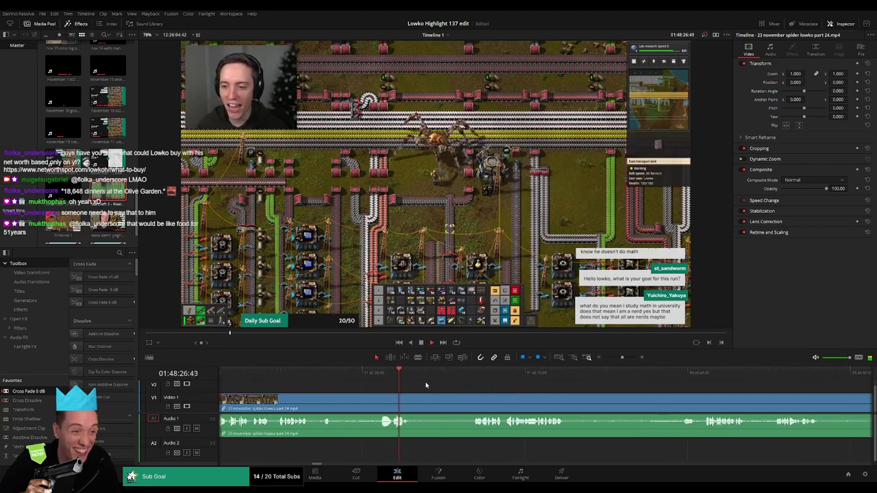
left_click_drag(420, 372, 470, 375)
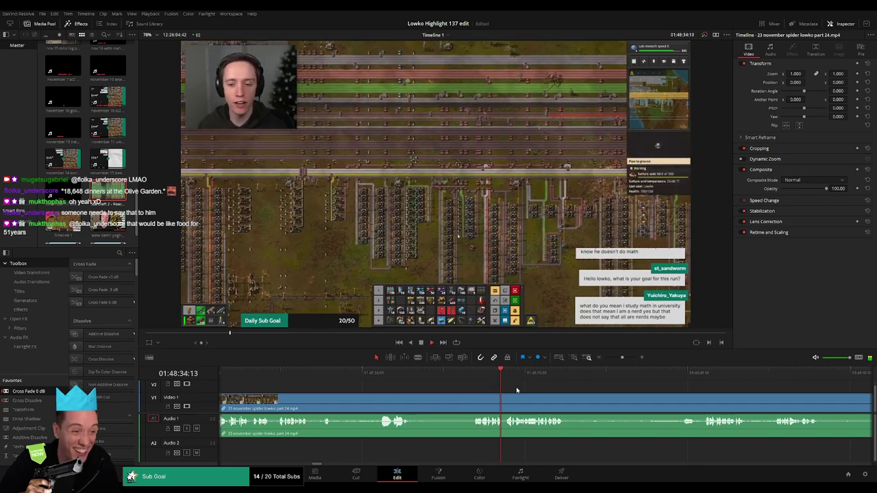
scroll(410, 380, "right", 3)
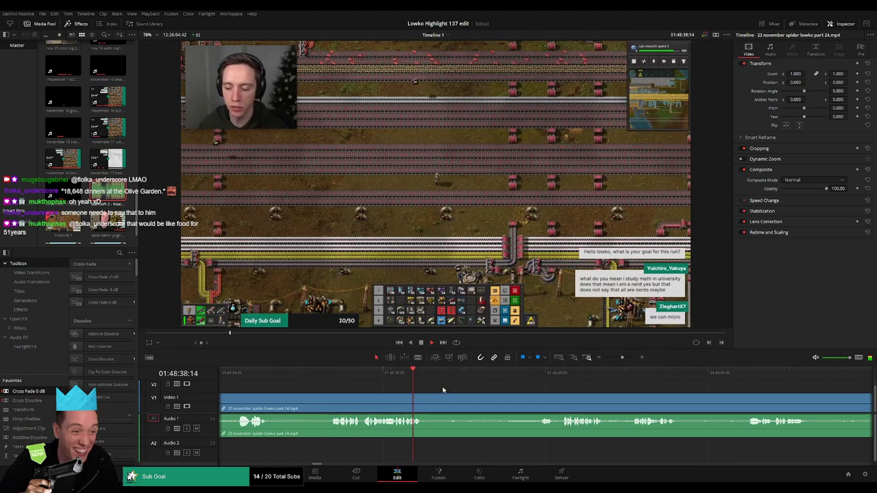
left_click(466, 374)
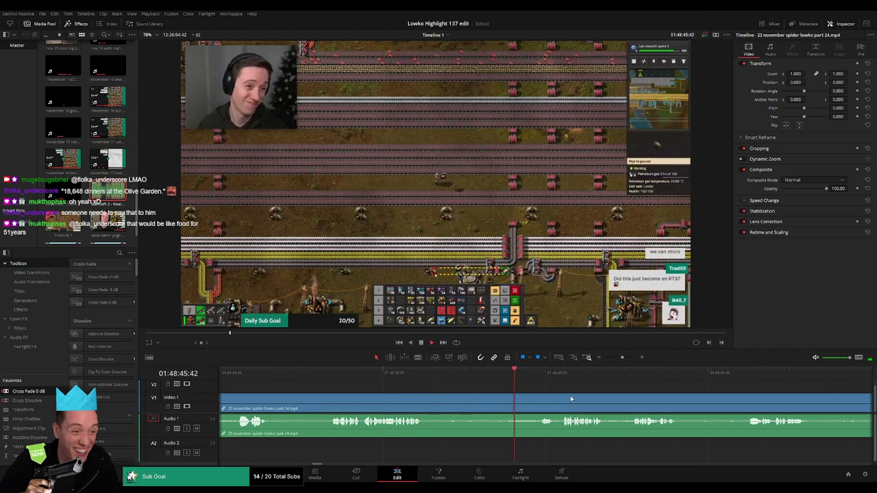
scroll(535, 394, "right", 2)
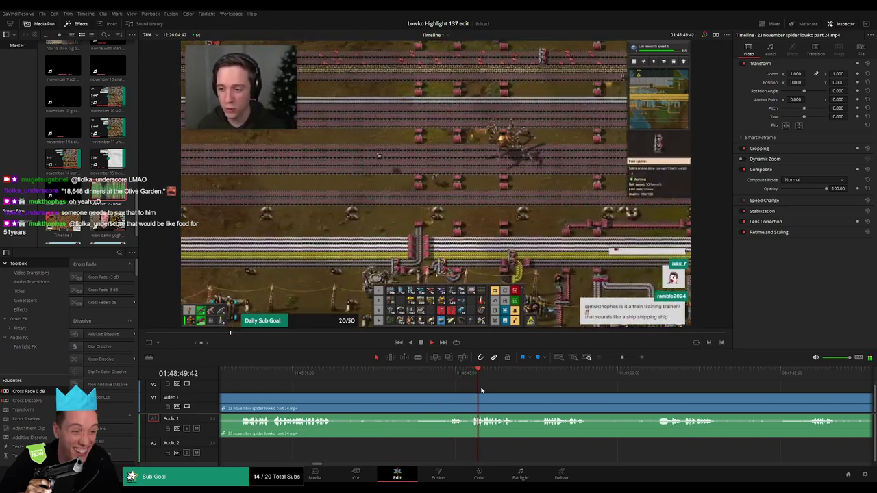
scroll(445, 394, "right", 2)
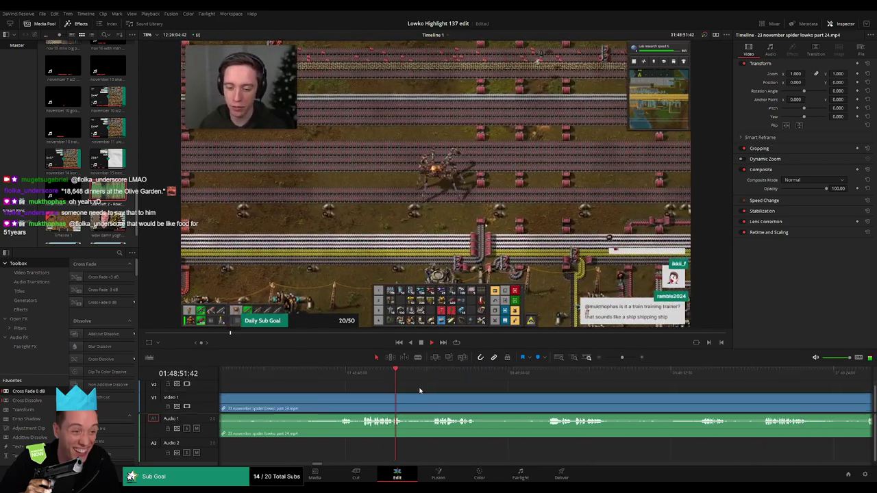
left_click_drag(415, 373, 429, 376)
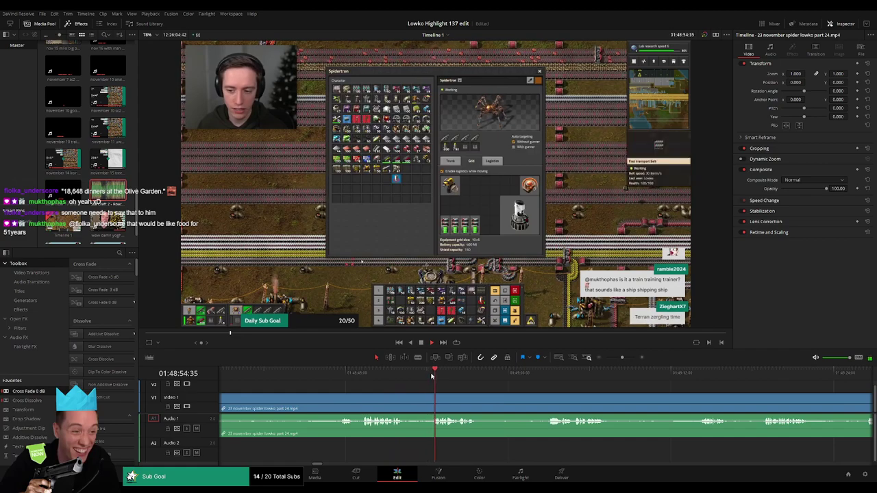
left_click(404, 398)
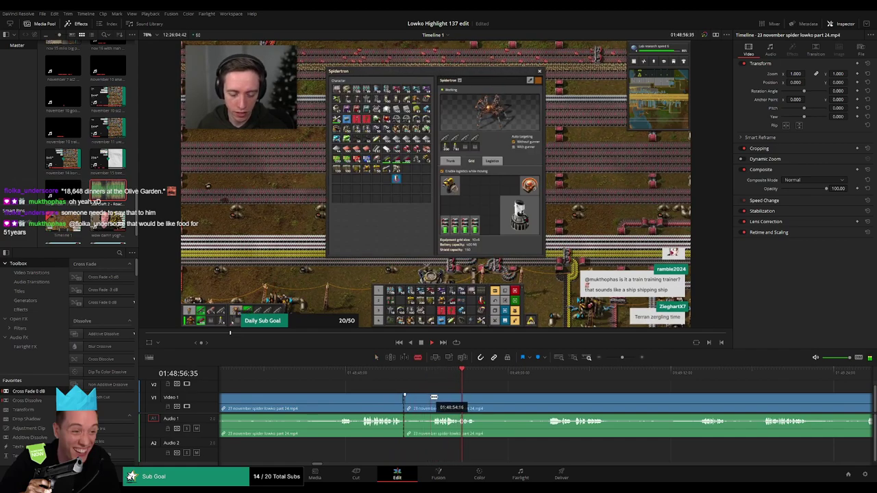
left_click(430, 398)
key("a")
left_click(419, 402)
key("Delete")
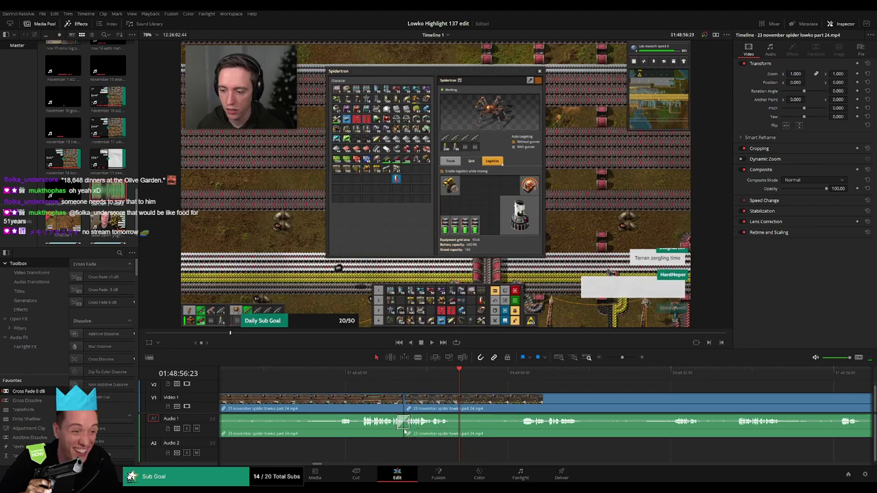
- Split the clip at about 01:48:56 and skim ahead through the spidertron equipment footage for the end of the dull section
key("b")
left_click(454, 398)
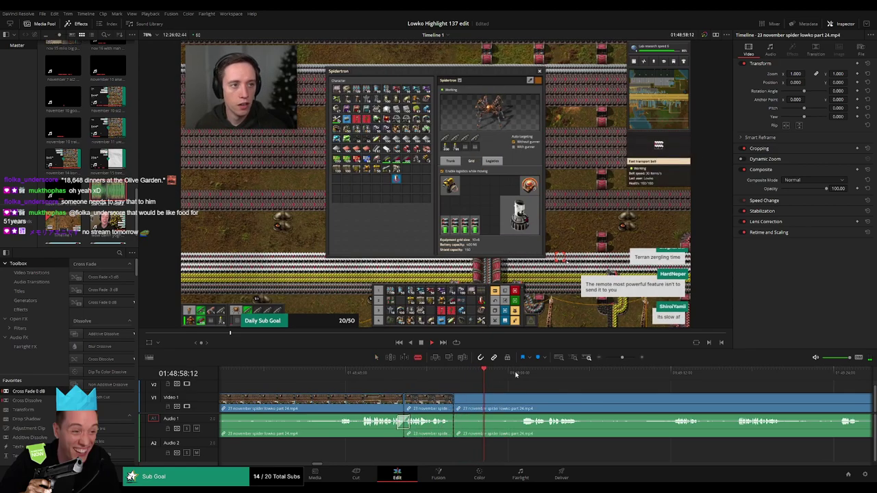
left_click_drag(573, 395, 474, 393)
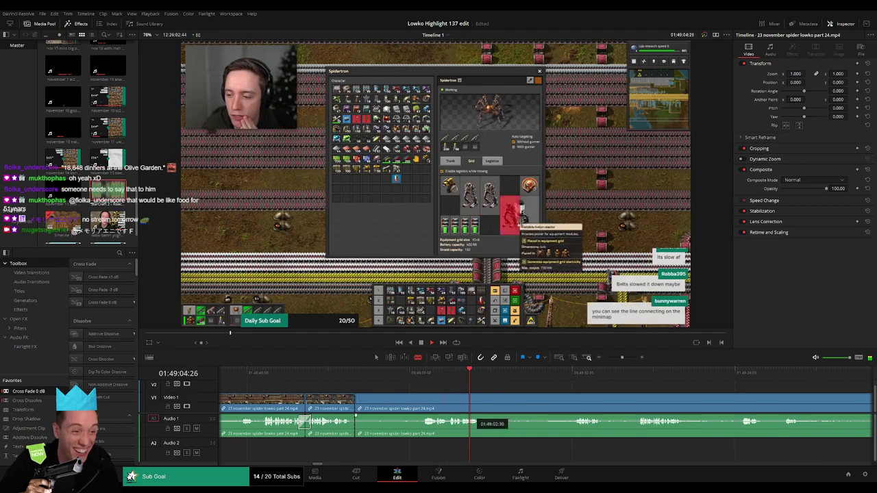
left_click(562, 372)
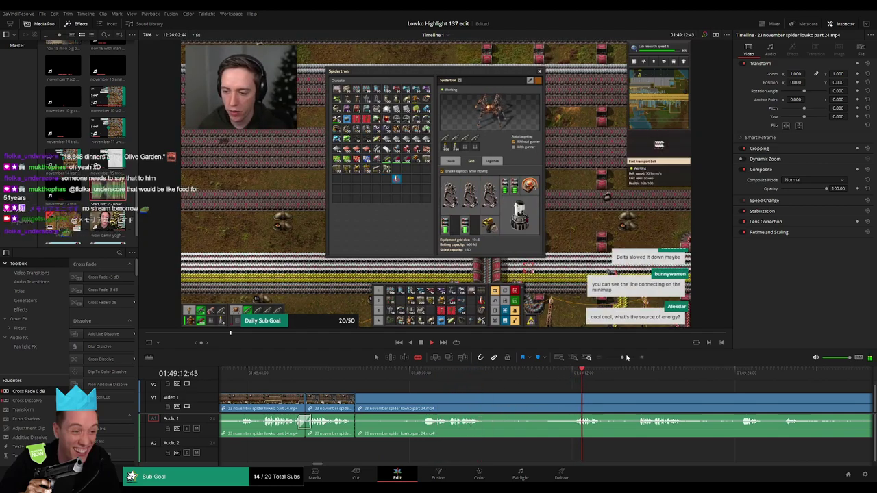
left_click_drag(626, 357, 618, 358)
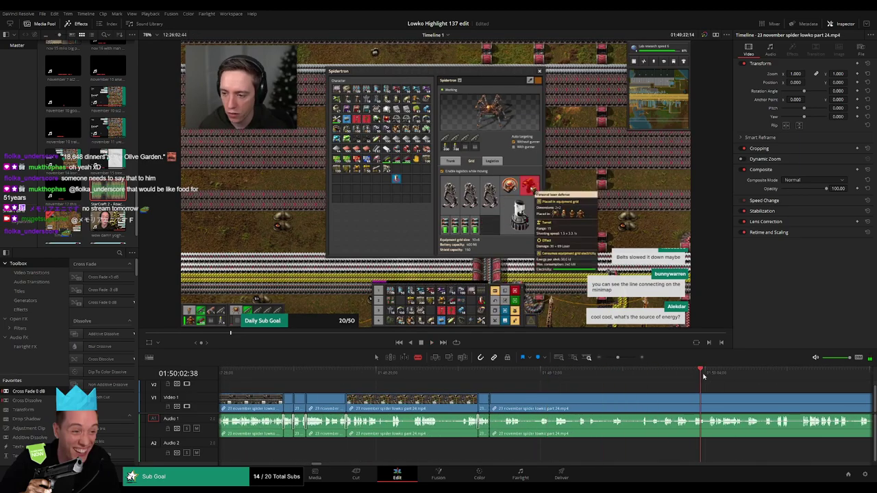
left_click(450, 373)
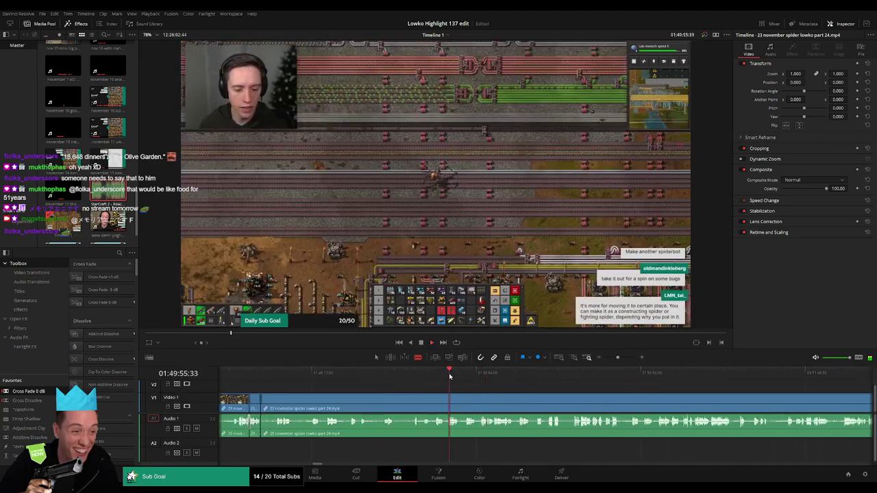
left_click_drag(617, 357, 621, 357)
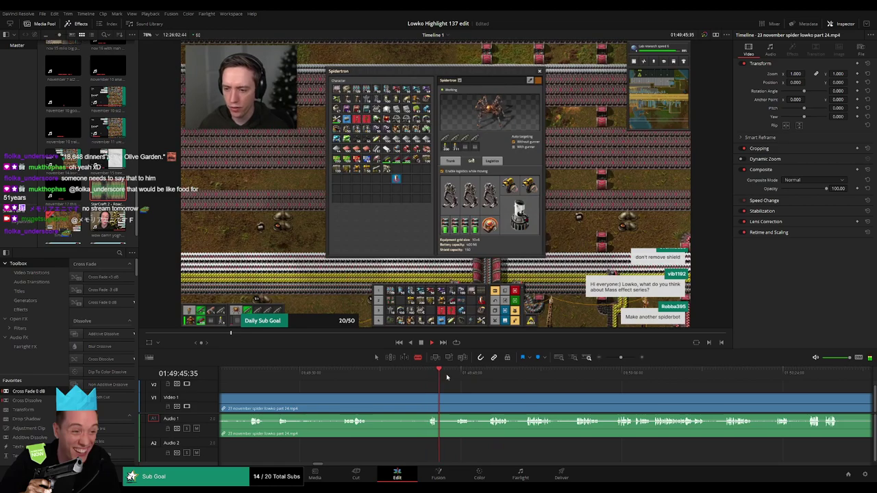
key("space")
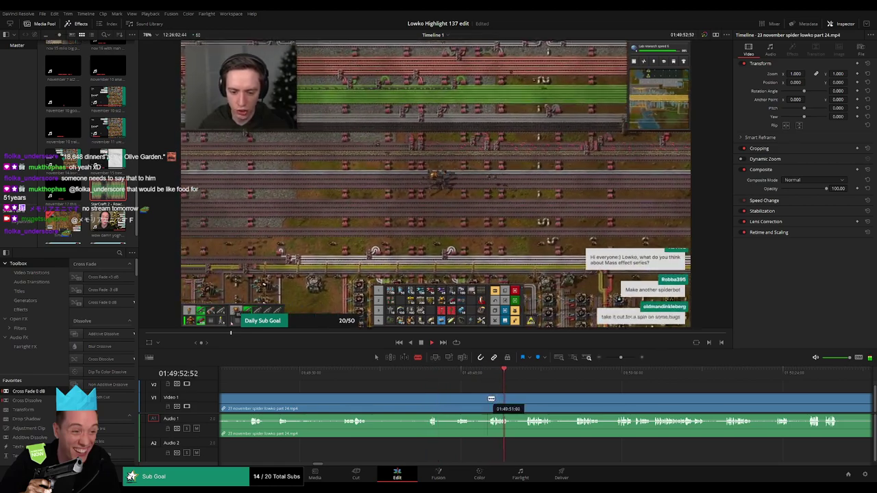
- Split the clip at about 01:49:51, ripple-delete the section back to 01:48:56, and crossfade the audio at the join
left_click(489, 399)
key("a")
left_click(457, 399)
key("Delete")
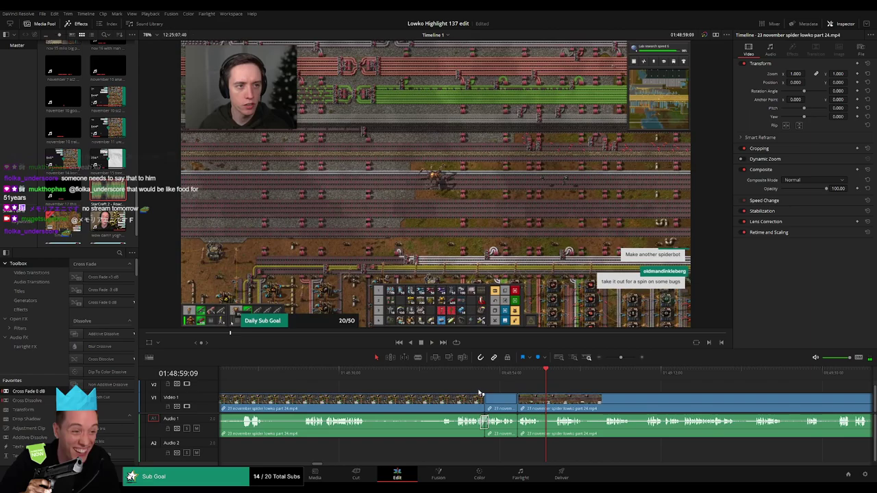
key("space")
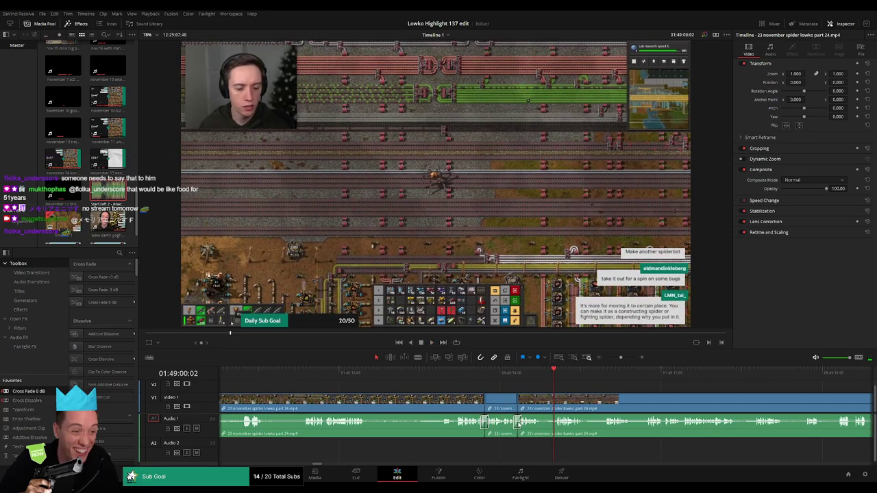
- Split the clip at about 01:49:03 and 01:49:05, delete the quiet piece between, close the gap and crossfade the audio at the join
key("space")
scroll(519, 423, "right", 4)
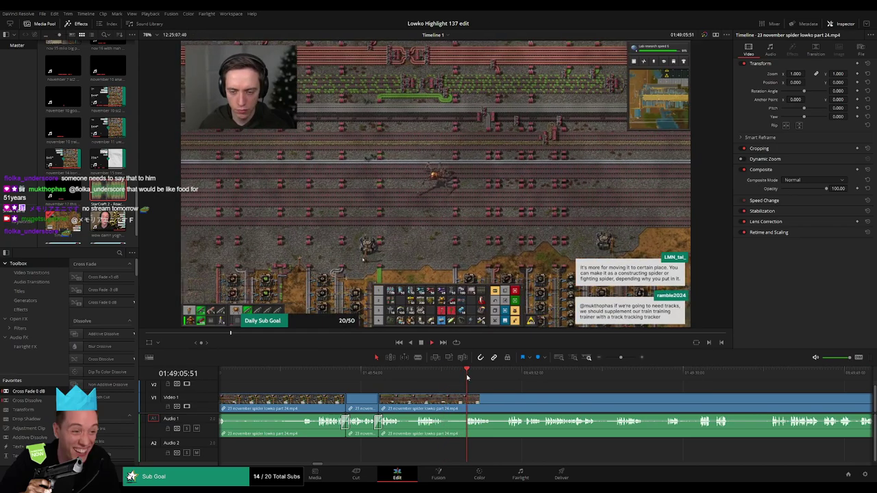
left_click_drag(467, 377, 443, 377)
key("b")
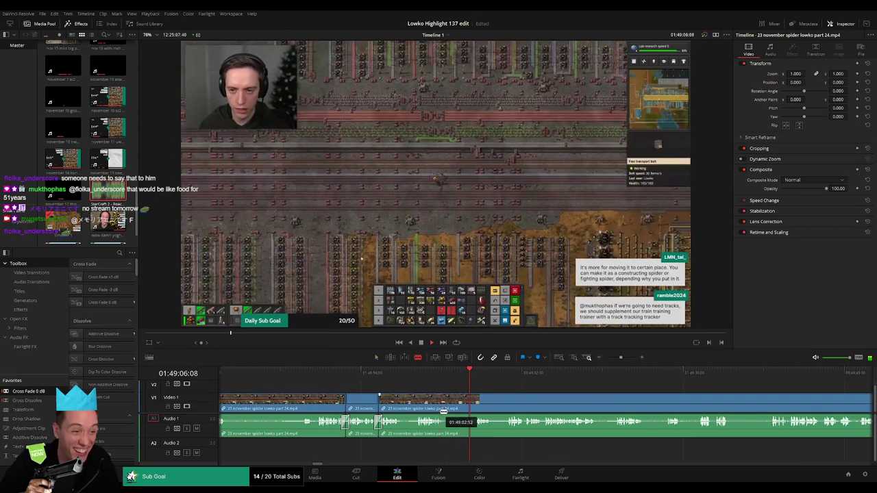
left_click(445, 408)
left_click(465, 404)
key("a")
left_click(456, 406)
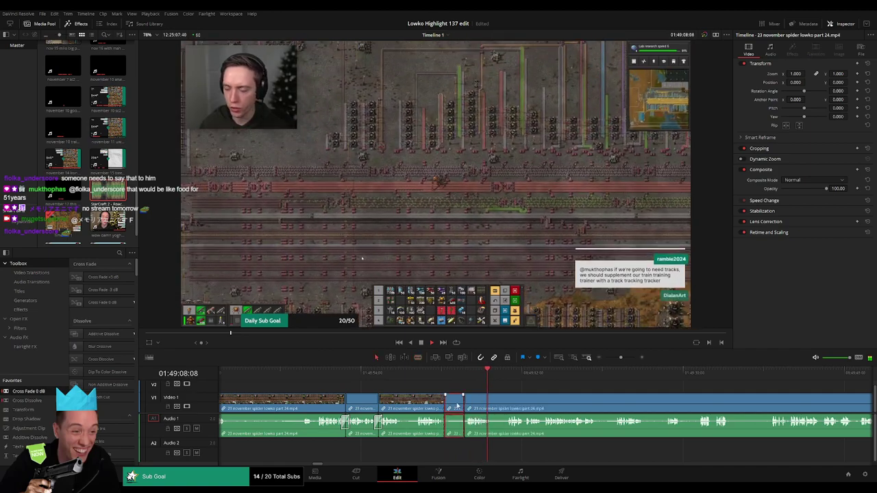
key("BackSpace")
left_click(457, 407)
key("BackSpace")
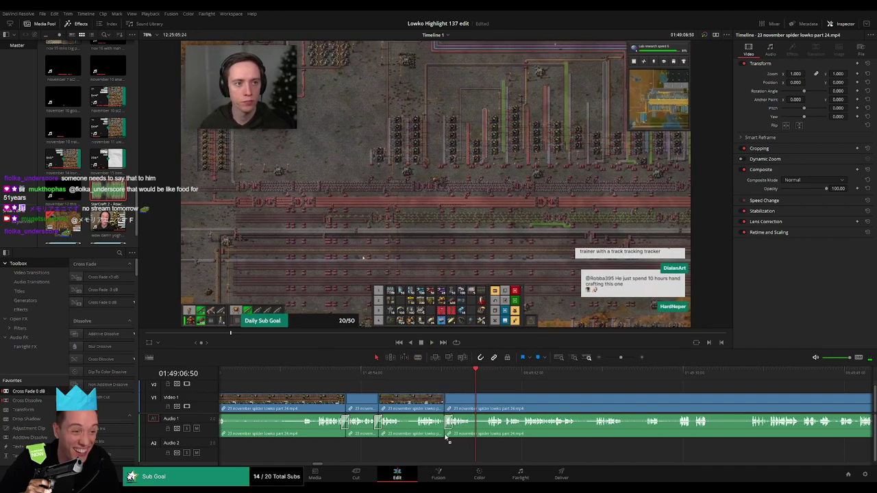
- Cut out the quiet piece from about 01:49:06 to 01:49:08, closing the gap, and crossfade the audio at the join
key("b")
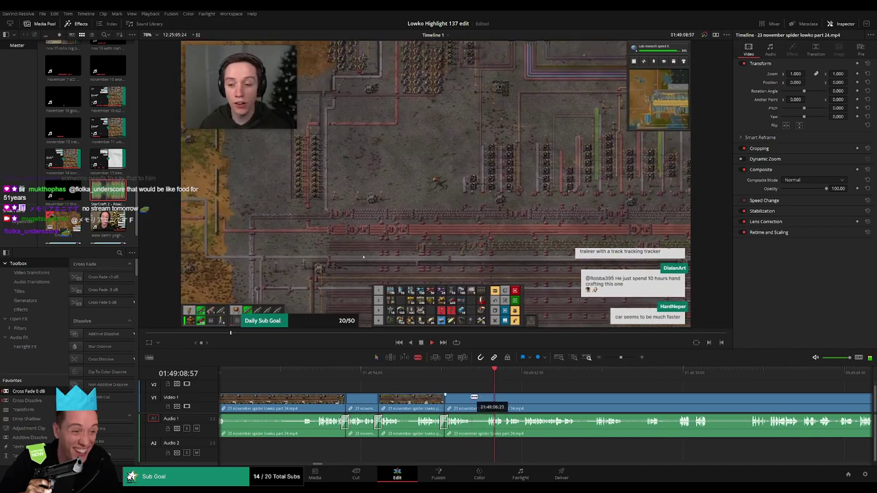
left_click(471, 398)
left_click(488, 398)
key("a")
left_click(483, 399)
key("BackSpace")
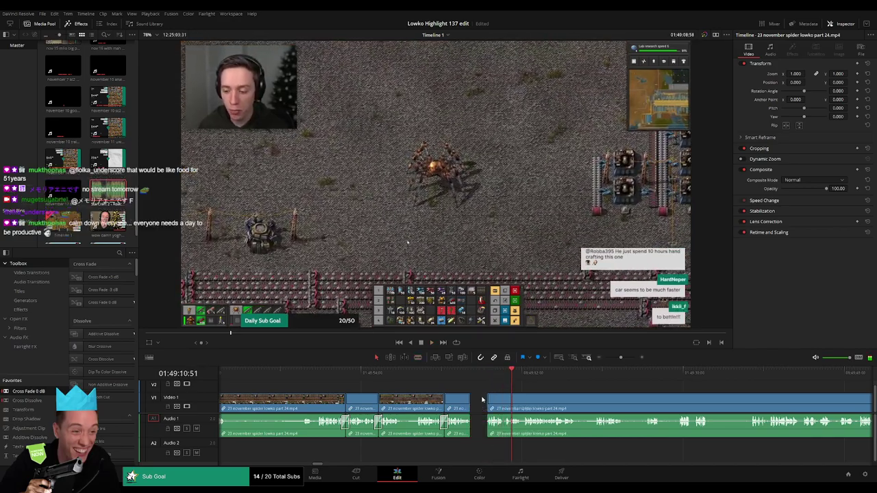
left_click(483, 399)
key("BackSpace")
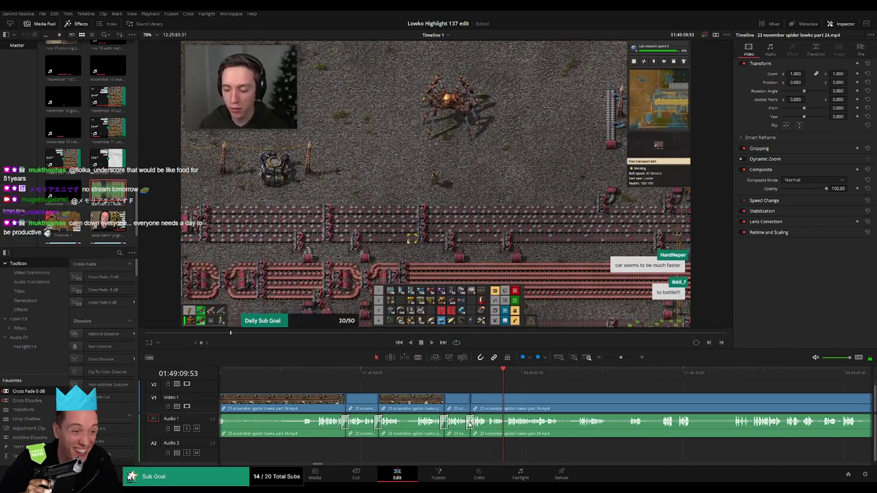
- Review the footage ahead, ripple-delete the piece between about 01:49:16 and 01:49:18, and crossfade the audio at the join
left_click_drag(550, 406, 413, 393)
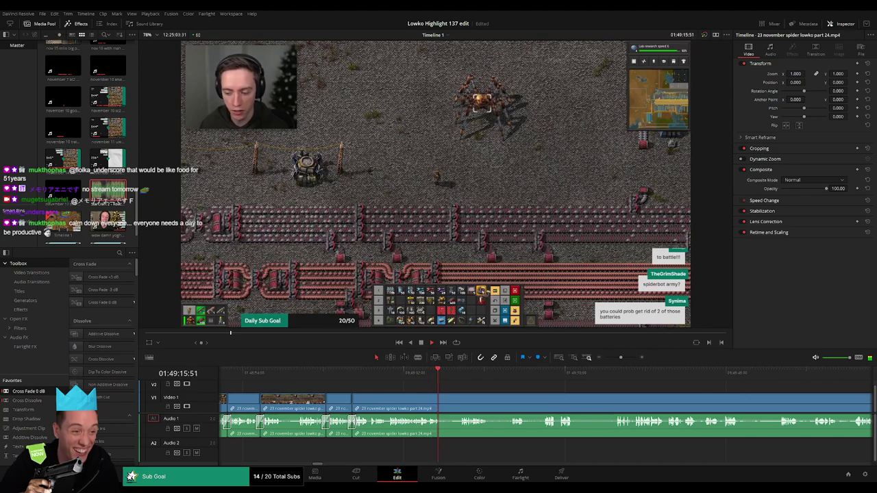
left_click(443, 401)
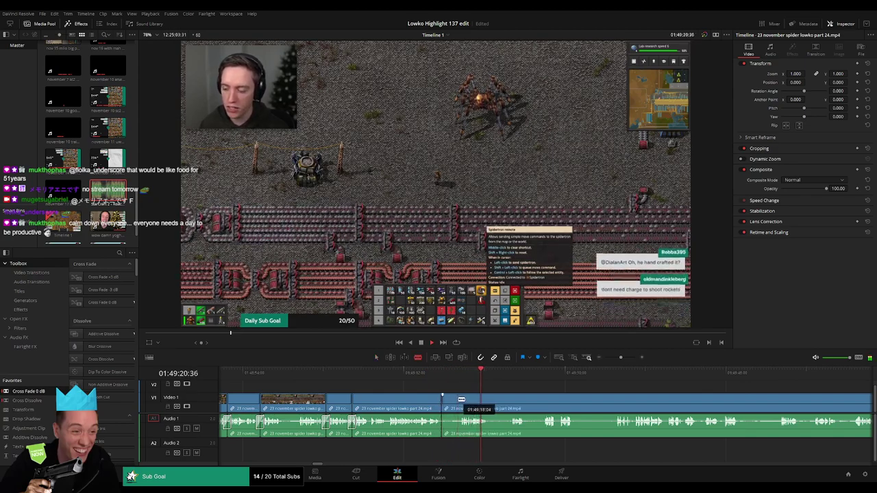
left_click_drag(501, 400, 447, 399)
left_click(455, 374)
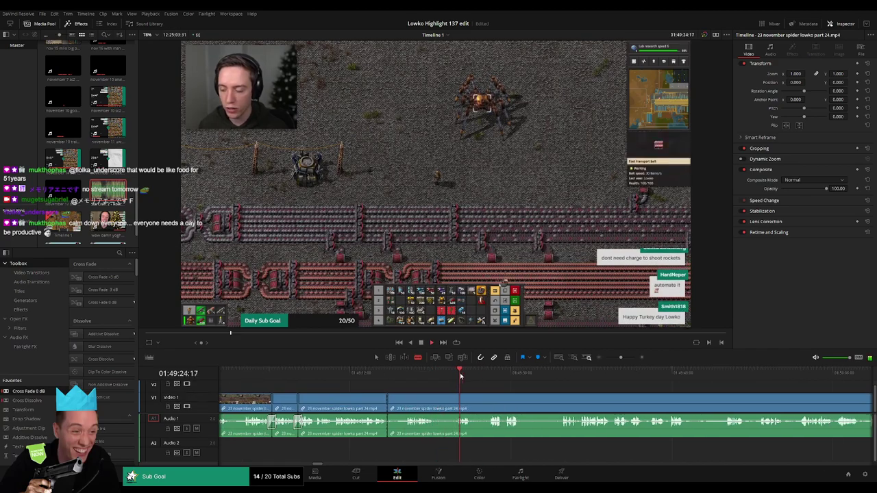
left_click(488, 374)
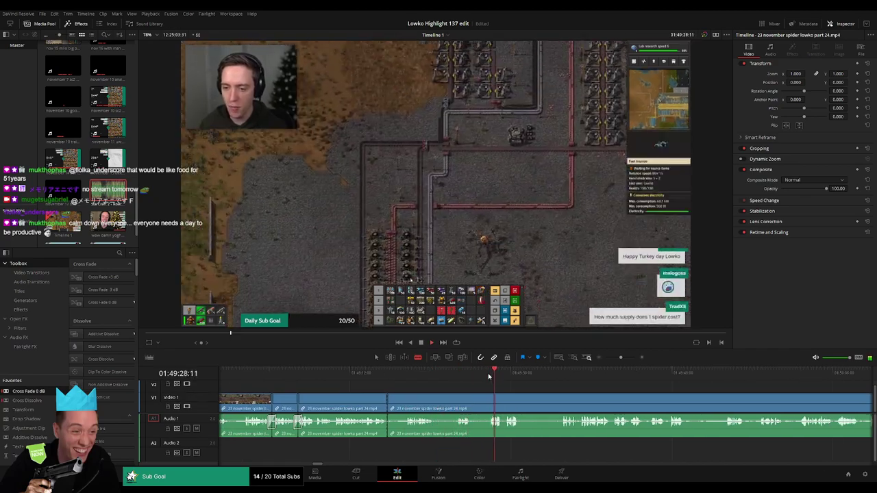
left_click(404, 397)
key("a")
left_click(396, 402)
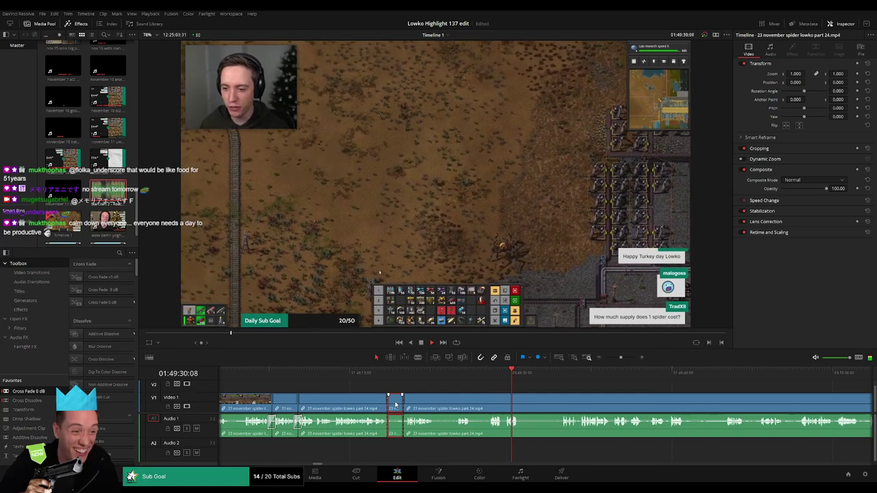
key("Delete")
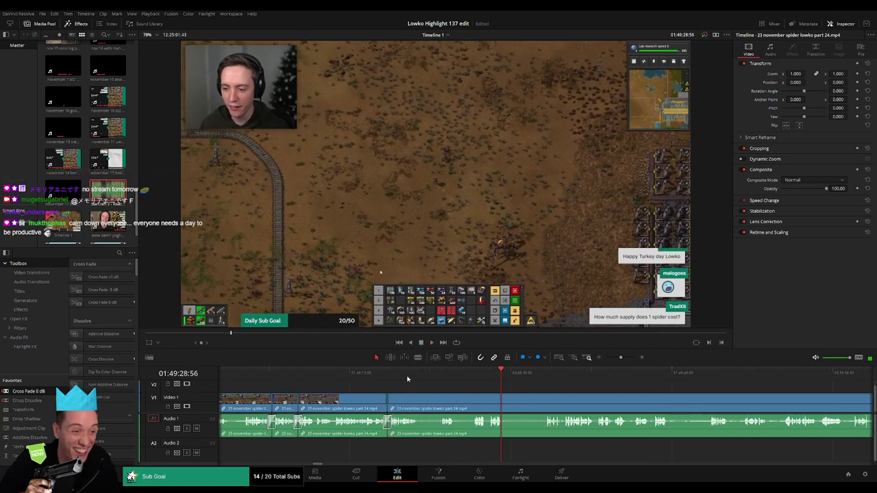
- Split the clip at about 01:49:20 and 01:49:22, ripple-delete the silent piece between, and crossfade the audio at the join
left_click(407, 377)
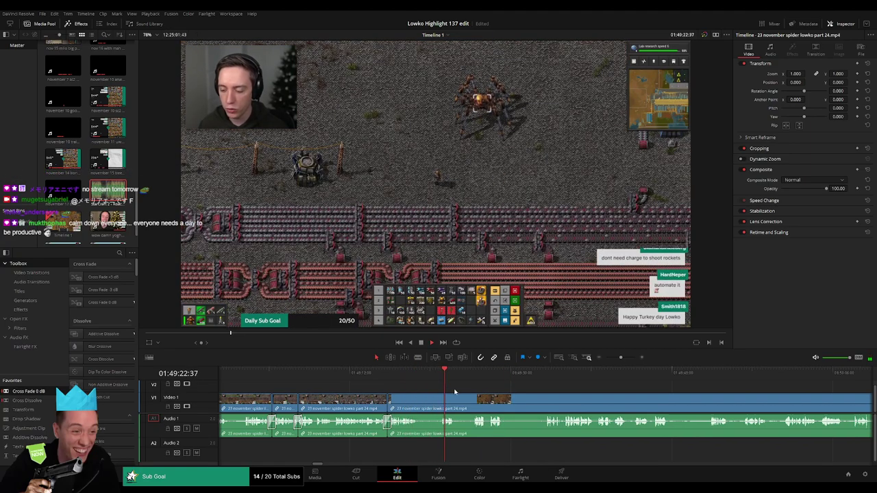
key("b")
left_click(419, 399)
left_click(439, 400)
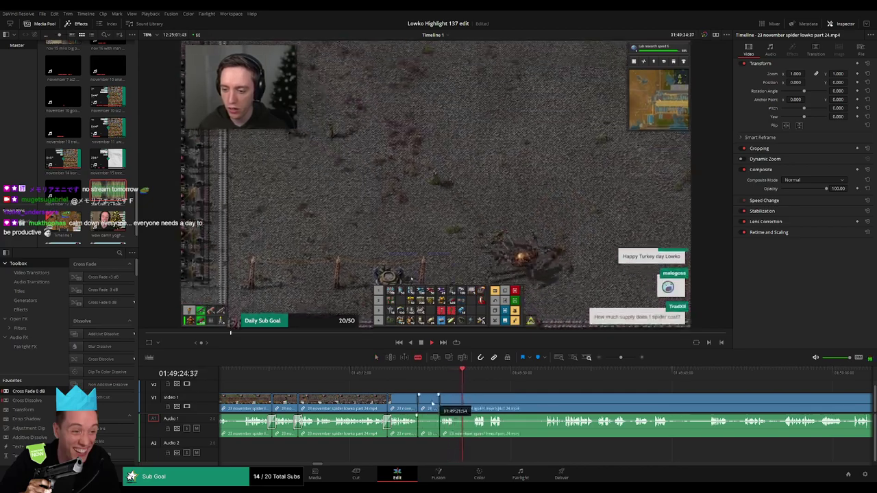
key("a")
left_click(431, 403)
key("Delete")
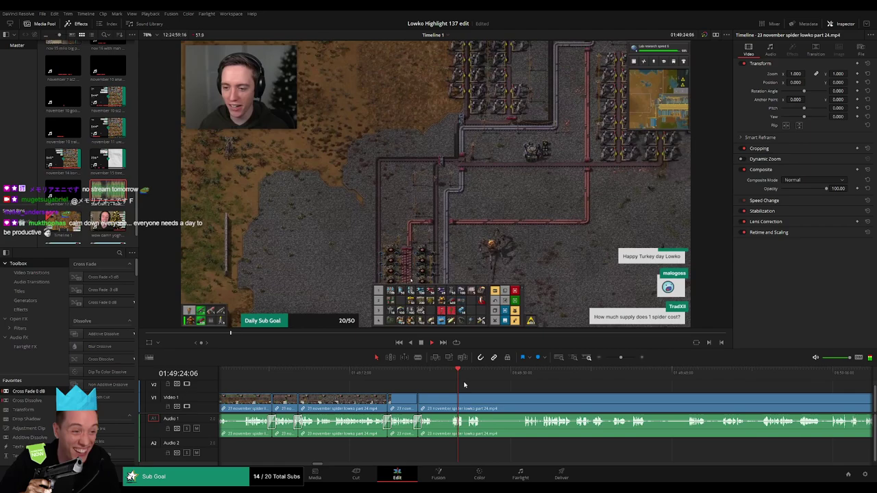
- Review the spidertron walk from about 01:49:32, then ripple-delete the section between about 01:49:45 and 01:49:50
left_click_drag(465, 376, 527, 377)
scroll(444, 395, "right", 4)
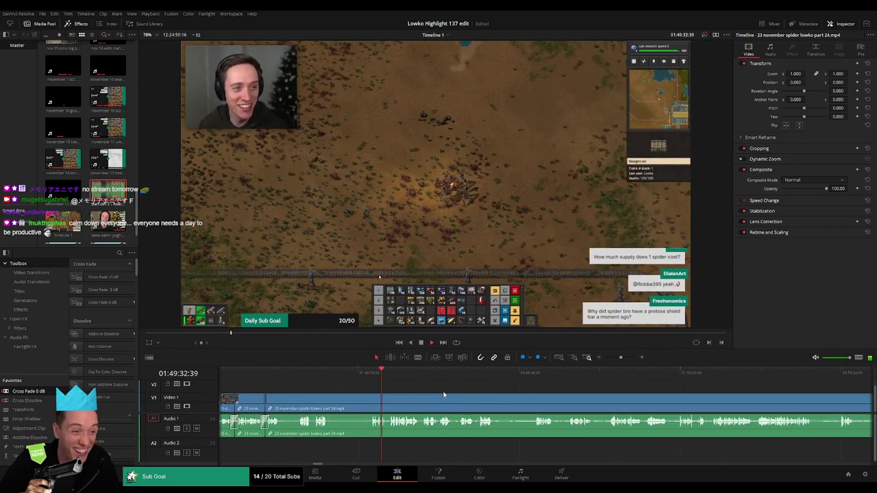
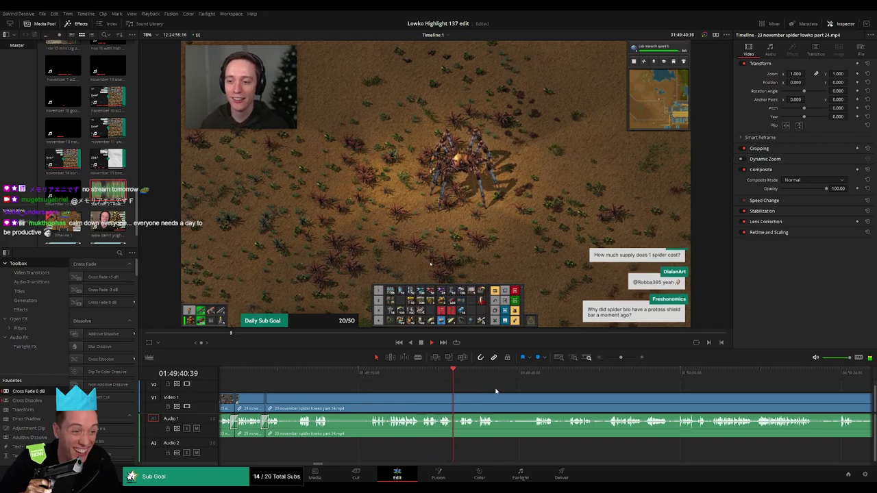
scroll(425, 384, "right", 2)
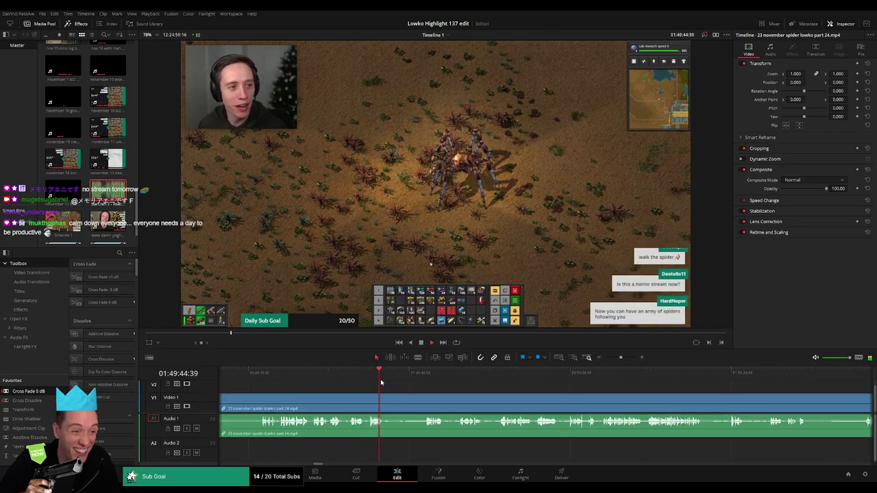
key("b")
left_click(385, 400)
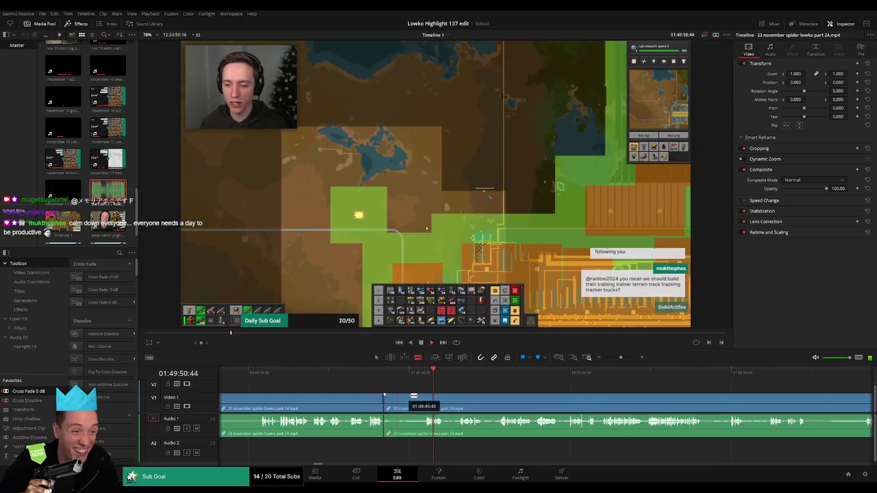
left_click(425, 400)
key("a")
left_click(405, 401)
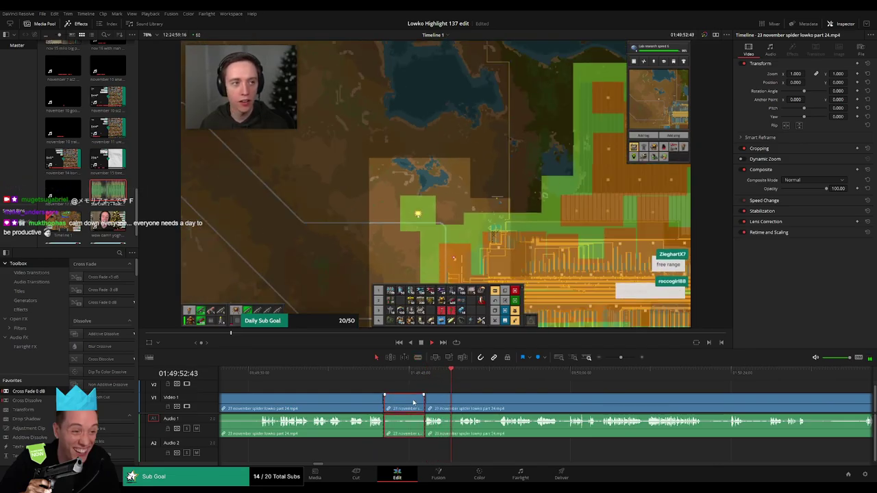
key("BackSpace")
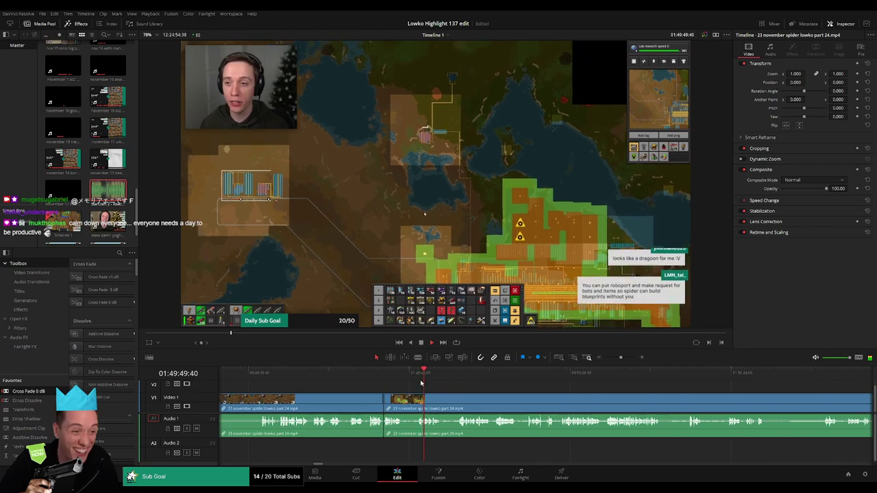
- Split the clip at about 01:49:49, ripple-delete the map footage back to 01:49:45, and crossfade the audio at the join
key("b")
left_click(418, 405)
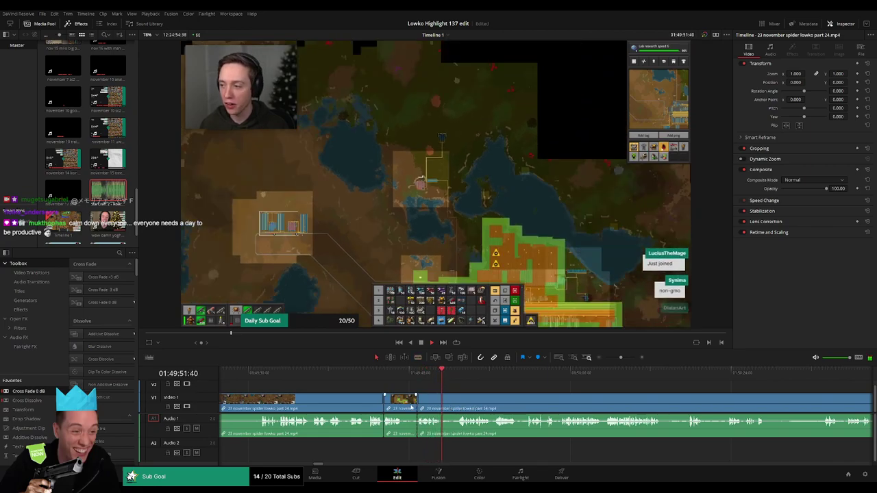
key("a")
left_click(406, 404)
key("Delete")
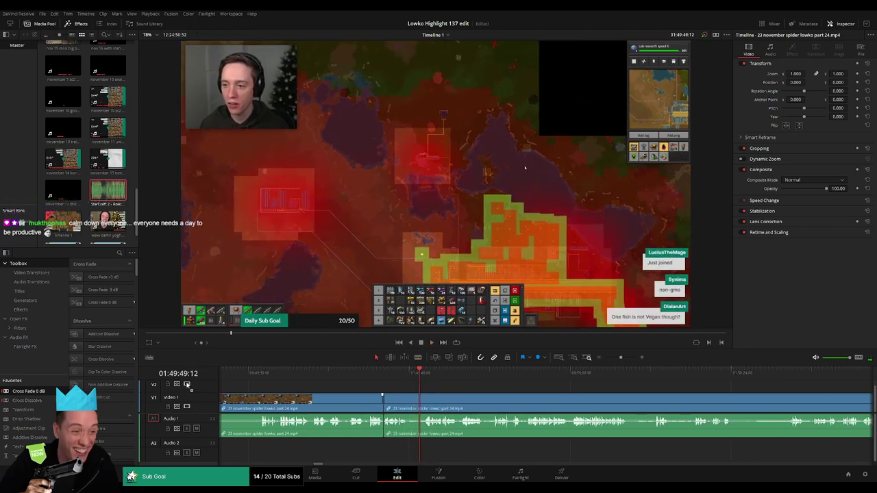
- Ripple-delete the short quiet map piece between about 01:49:48 and 01:49:49, and crossfade the audio at the join
key("b")
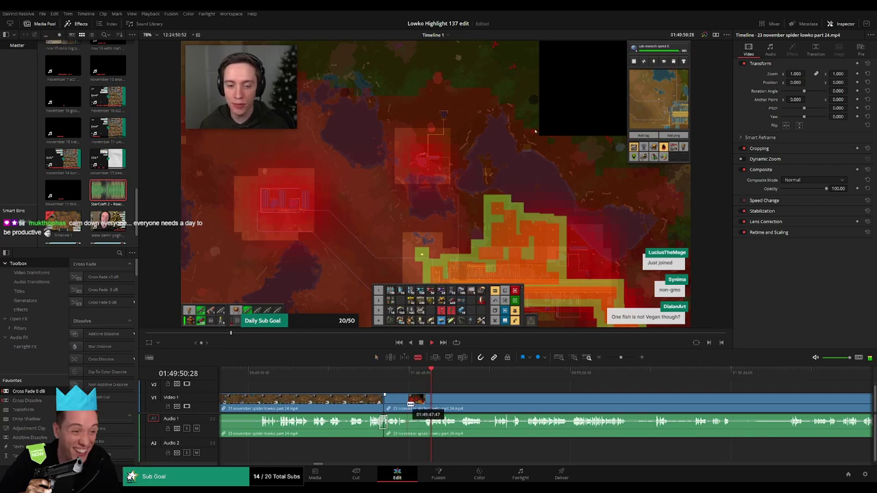
left_click(408, 400)
left_click(422, 401)
key("a")
left_click(418, 402)
key("Delete")
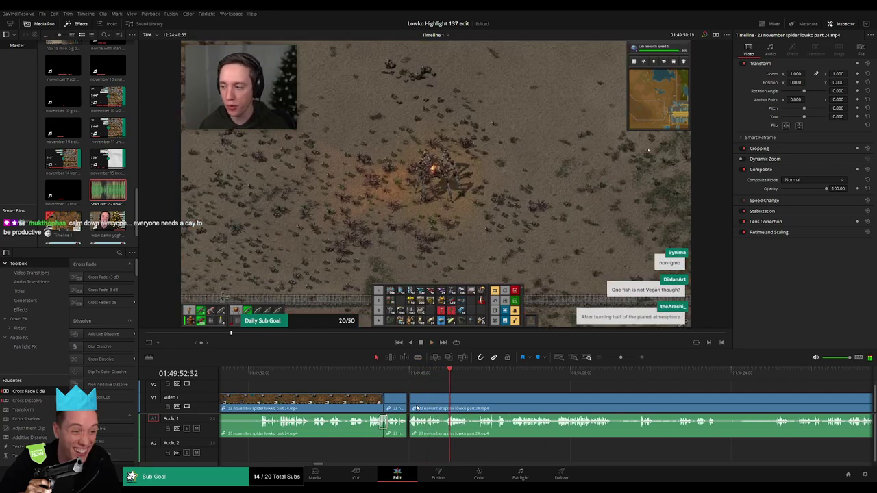
key("space")
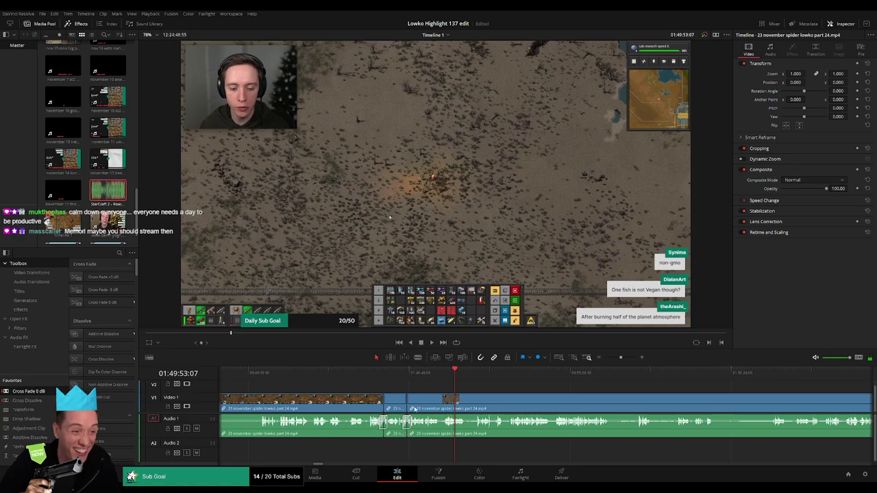
- Review the spidertron footage from about 01:49:53 to 01:50:10 for the next dull or silent section
key("space")
left_click_drag(462, 399, 356, 401)
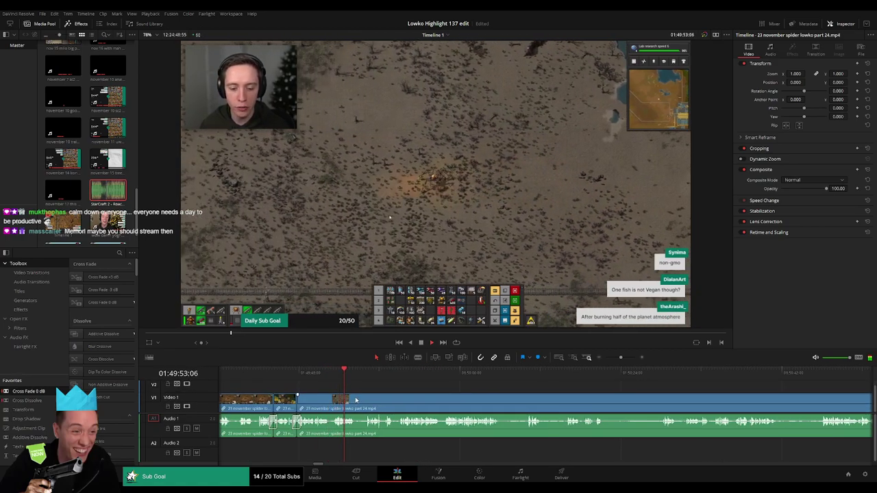
left_click_drag(358, 376, 368, 376)
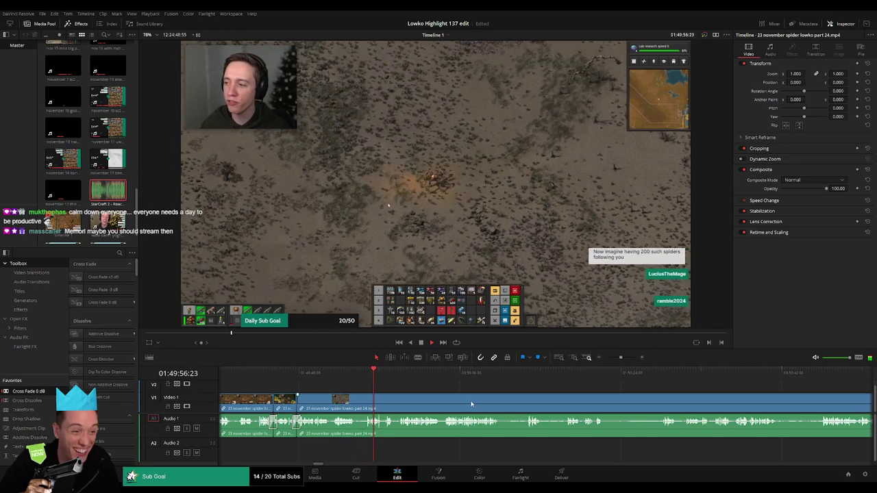
scroll(439, 402, "right", 2)
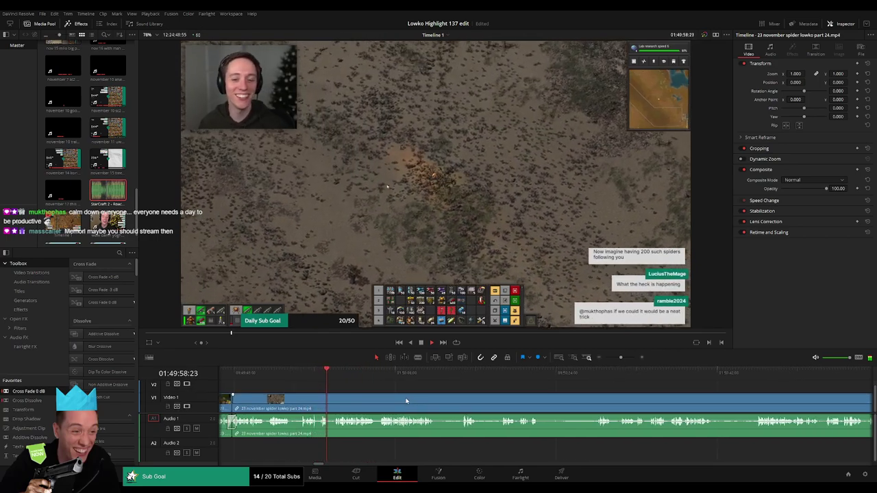
key("space")
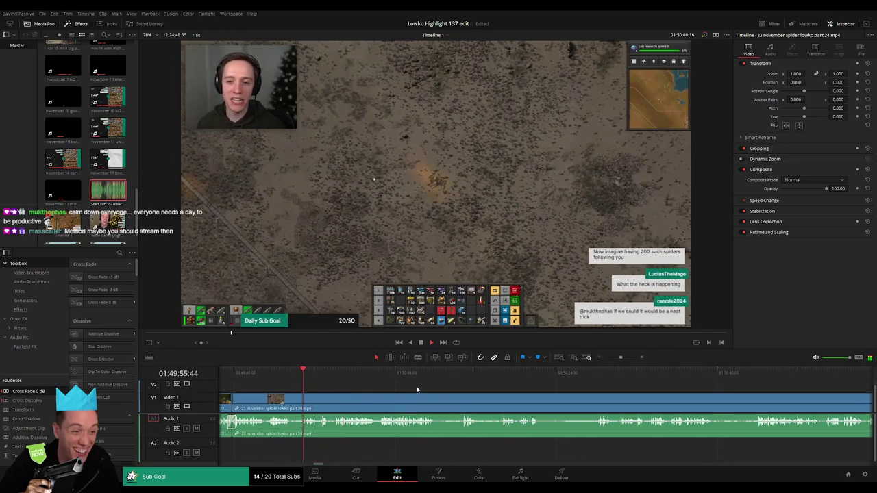
mouse_move(621, 358)
left_mouse_down()
mouse_move(599, 358)
mouse_move(621, 359)
left_mouse_up()
scroll(472, 402, "right", 2)
scroll(440, 395, "right", 3)
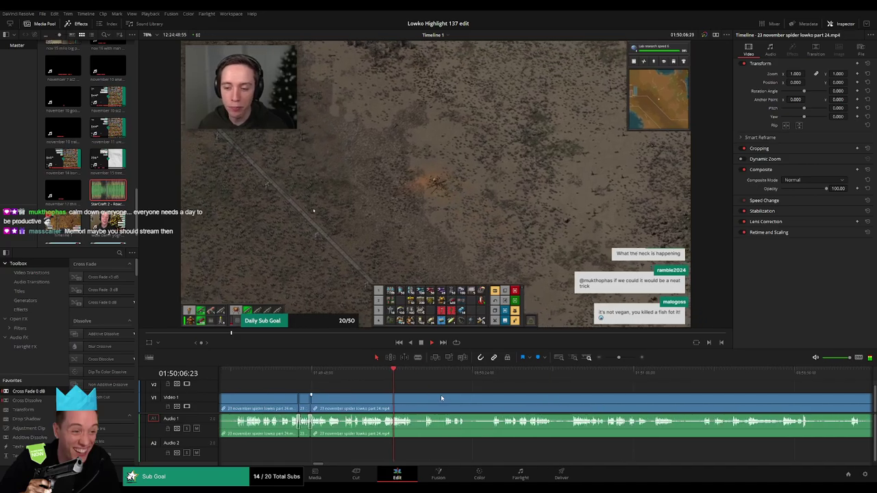
left_click_drag(619, 359, 623, 360)
scroll(414, 392, "right", 5)
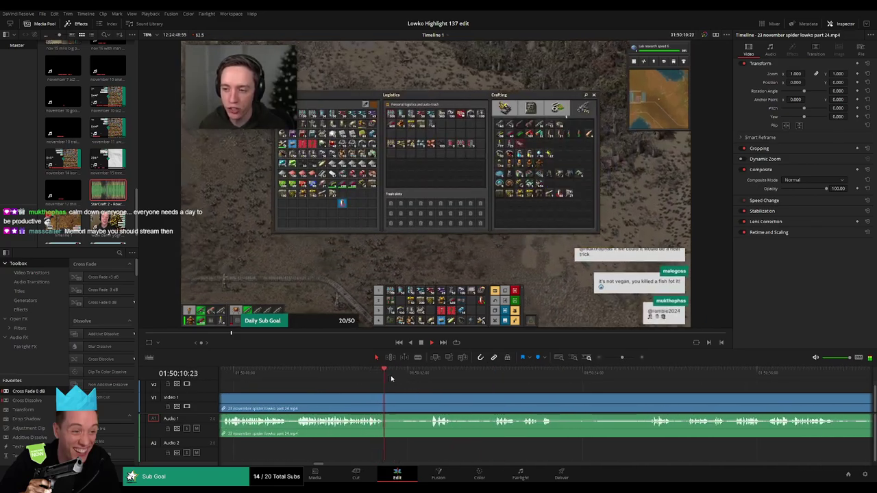
- Split the clip at about 01:50:10 and 01:50:13 and ripple-delete the silent crafting-menu section between the cuts
key("b")
left_click(386, 400)
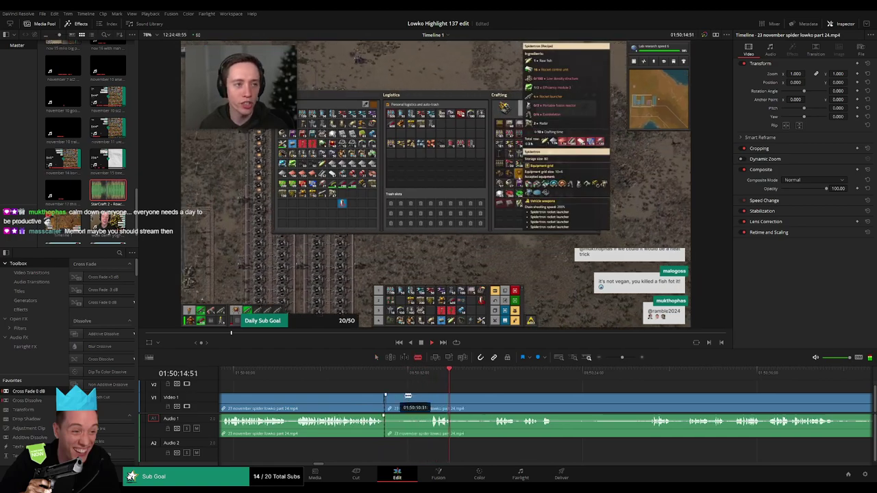
left_click(429, 402)
key("a")
left_click(411, 403)
key("Delete")
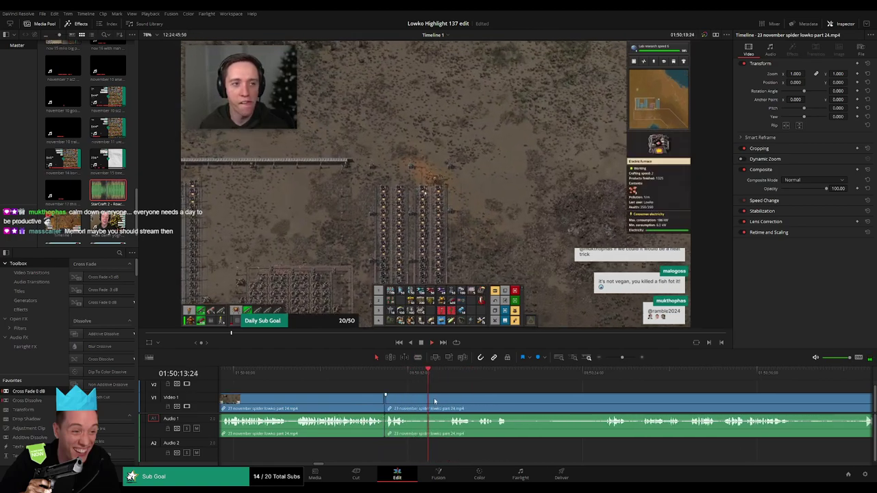
- Split the clip at about 01:50:12 and 01:50:15, ripple-delete the quiet piece between, and crossfade the audio at the 01:50:10 and 01:50:12 joins
left_click(410, 402)
left_click(449, 403)
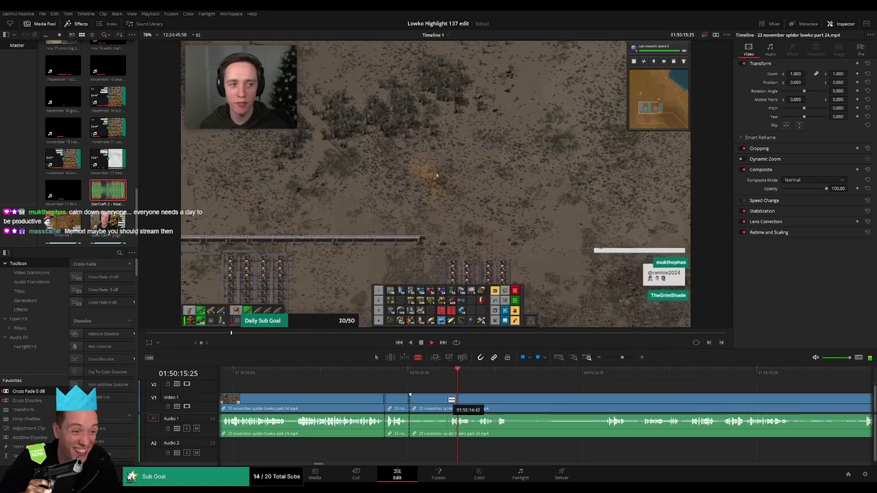
left_click(434, 404)
key("Delete")
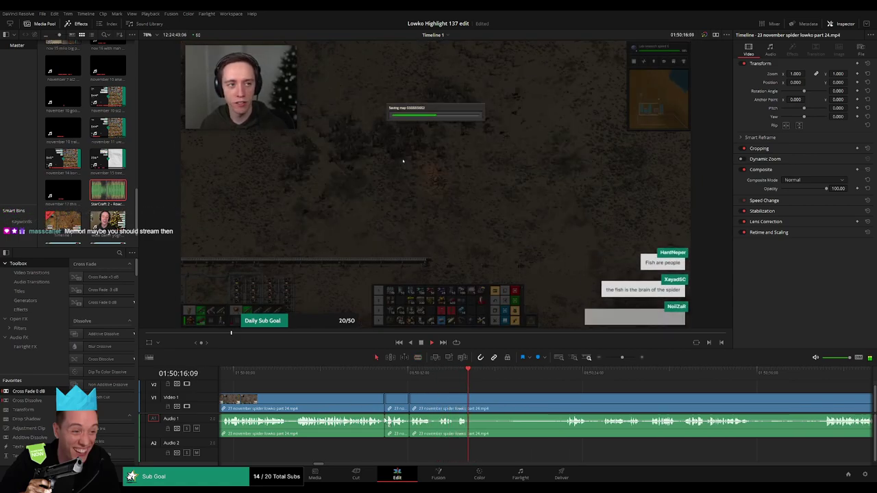
left_click_drag(384, 427, 384, 428)
left_click_drag(28, 391, 433, 429)
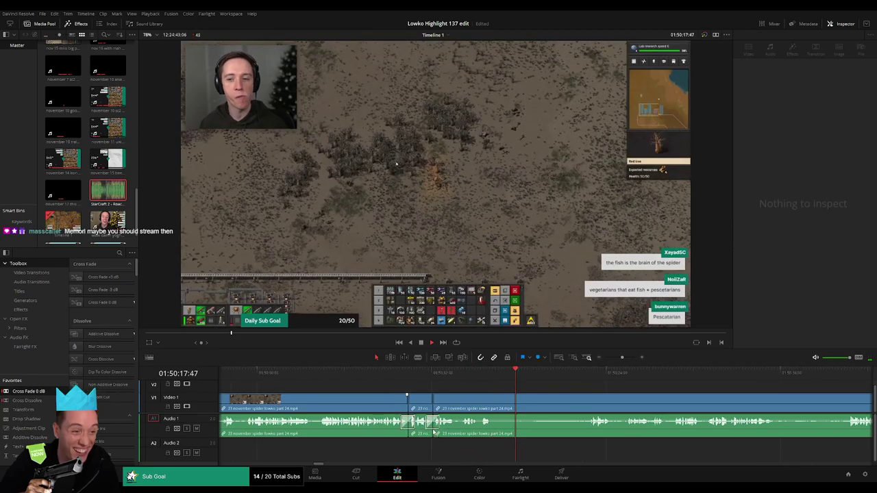
- Split the clip at about 01:50:16 and 01:50:23, ripple-delete the silent walking section between the cuts, and crossfade the audio at the join
key("b")
left_click(495, 405)
left_click(587, 373)
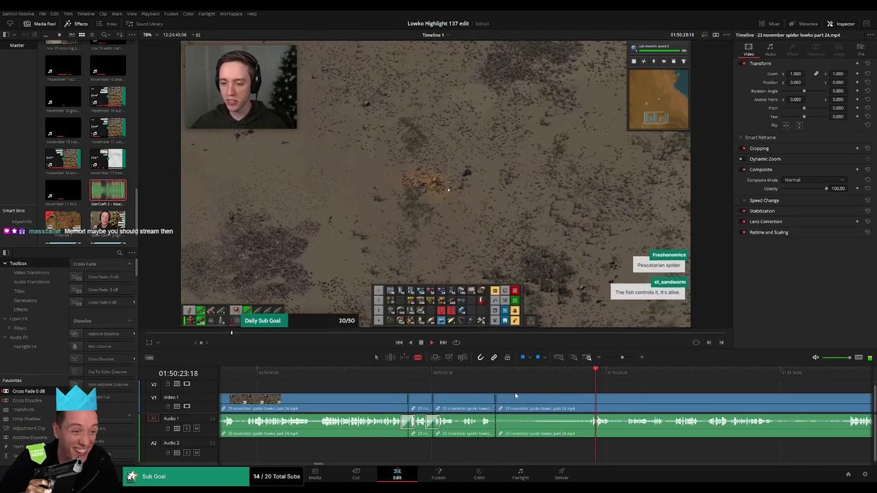
scroll(457, 393, "right", 3)
left_click(479, 402)
key("a")
left_click(464, 403)
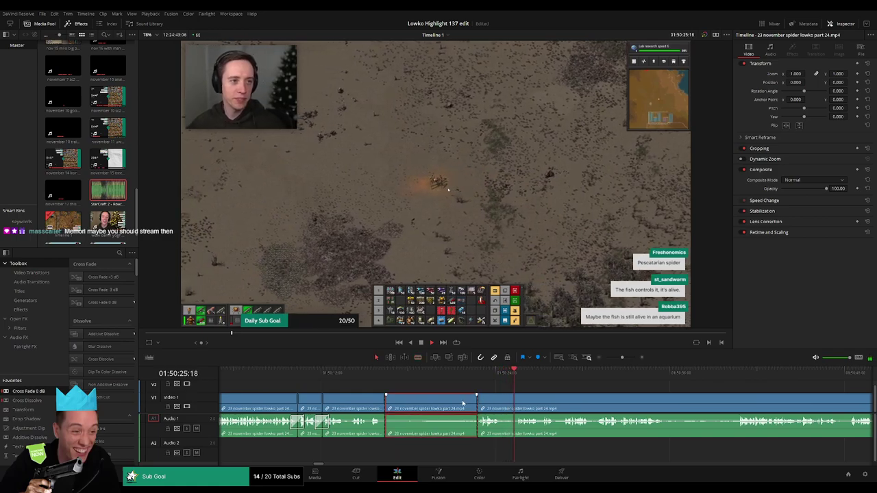
key("Delete")
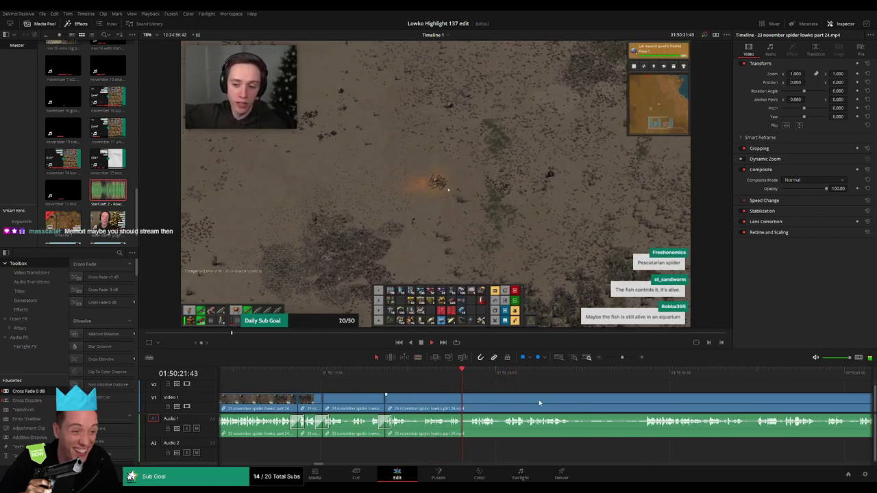
- Split the clip at about 01:50:29 and 01:50:34, ripple-delete the silent drinking section between the cuts, and crossfade the audio at the join
scroll(539, 400, "right", 3)
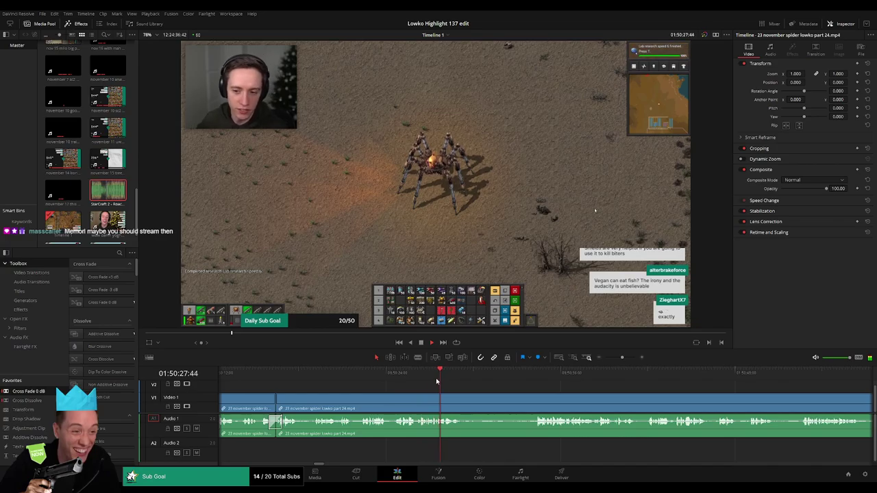
left_click(485, 374)
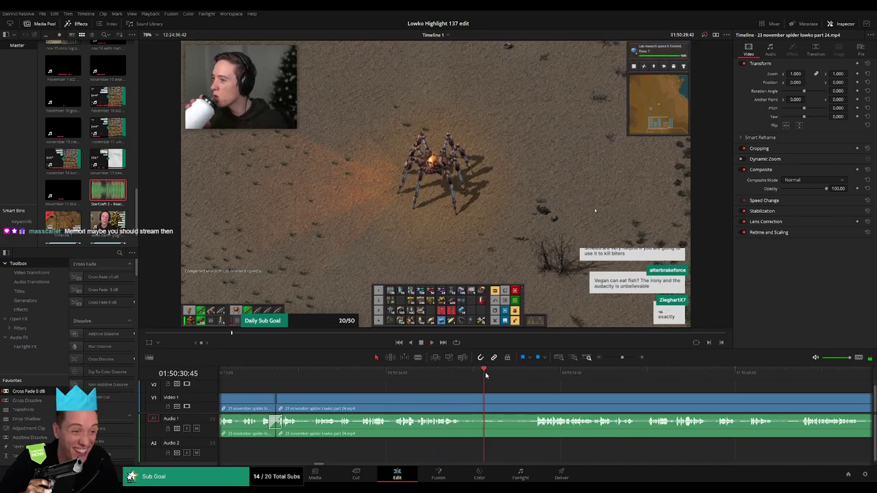
left_click(505, 375)
key("b")
left_click(462, 400)
left_click(535, 375)
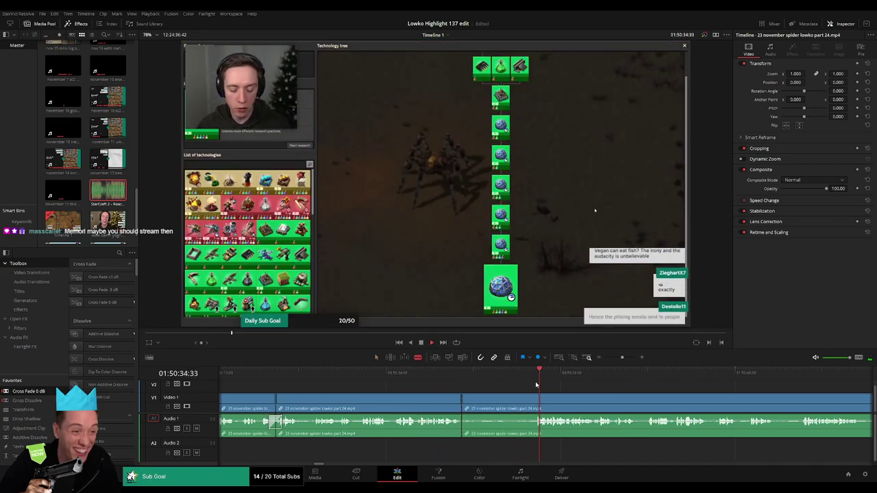
left_click(536, 398)
key("a")
left_click(525, 397)
key("Delete")
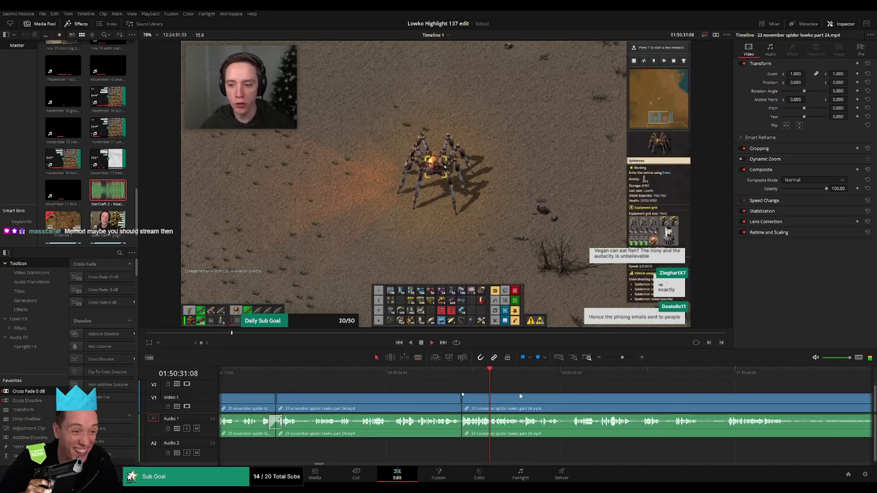
- Find where the technology tree section turns dull and split the clip there, at about 01:50:45
scroll(388, 408, "right", 3)
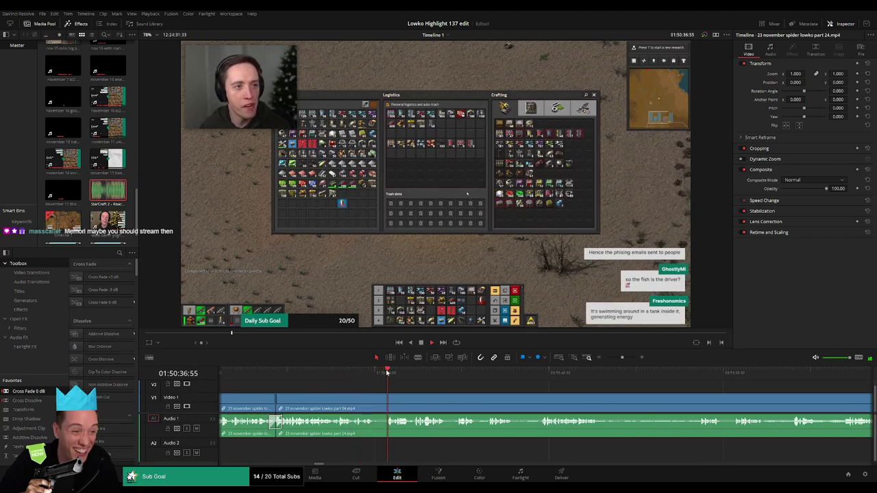
scroll(390, 383, "right", 2)
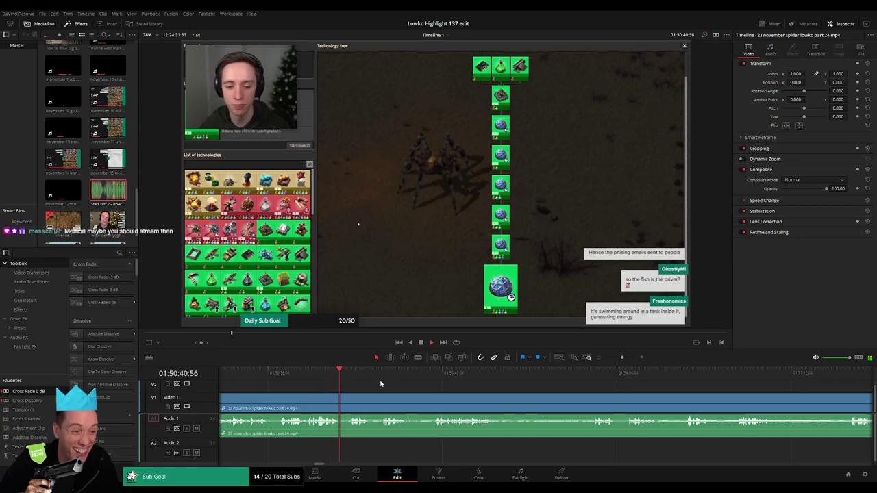
left_click(382, 373)
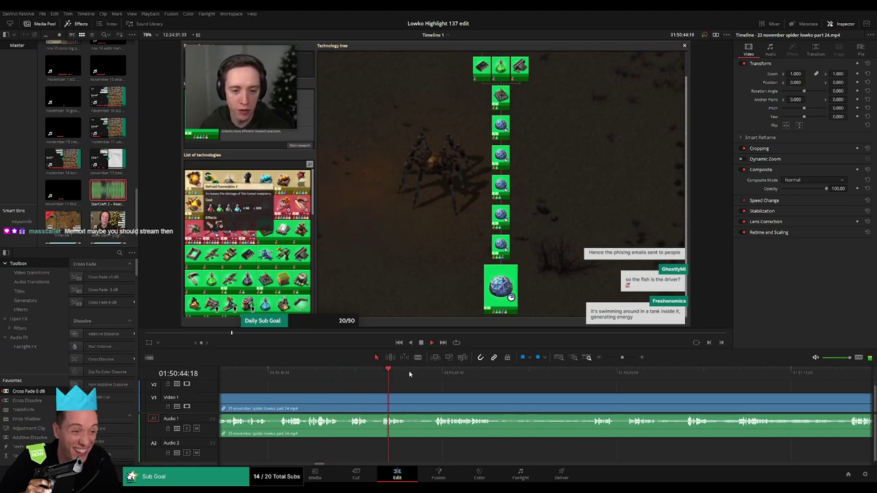
left_click(442, 374)
key("b")
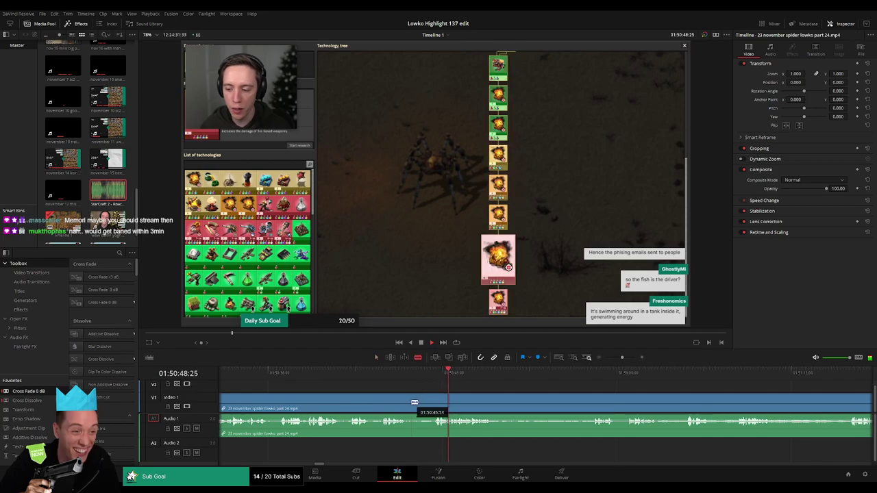
left_click(406, 400)
- Split the clip at about 01:50:58, ripple-delete the technology tree footage back to 01:50:45, and crossfade the audio at the join
left_click(525, 375)
left_click_drag(531, 375, 593, 375)
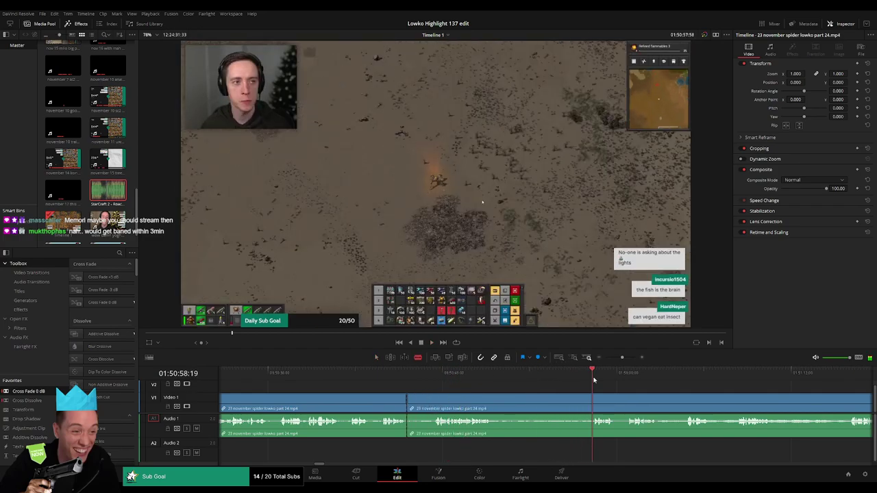
left_click_drag(633, 399, 473, 395)
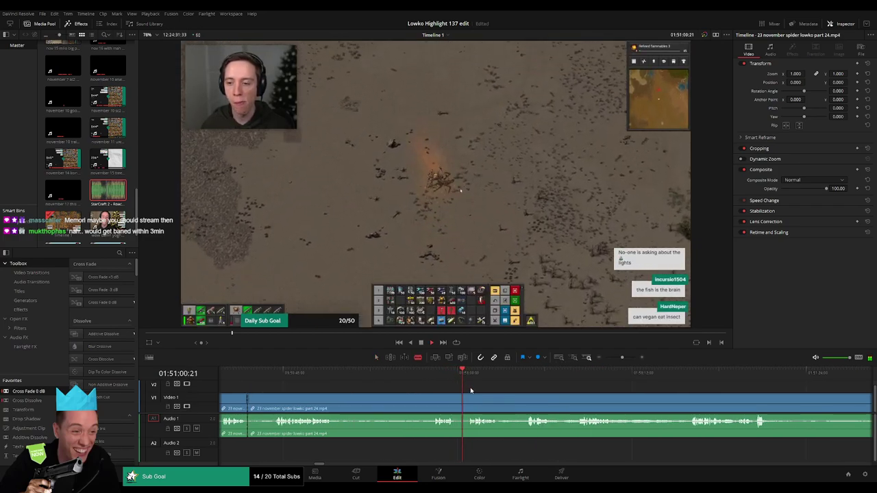
left_click(431, 376)
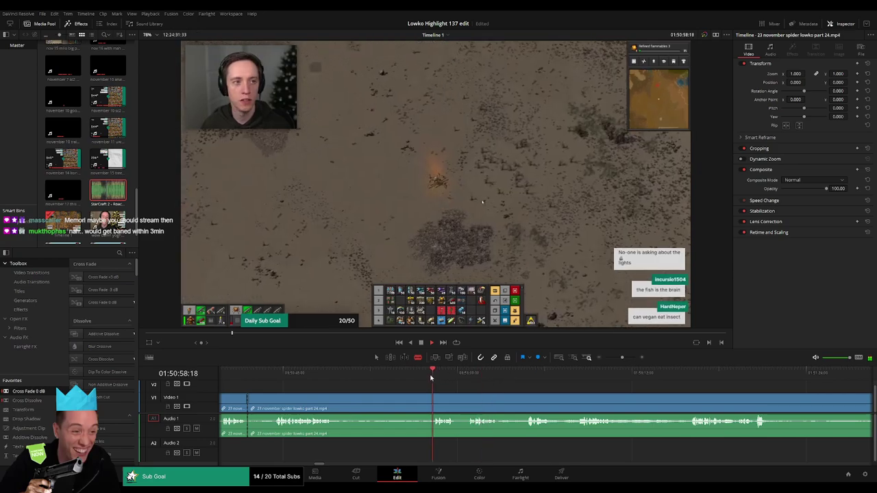
left_click(435, 402)
key("a")
left_click(419, 406)
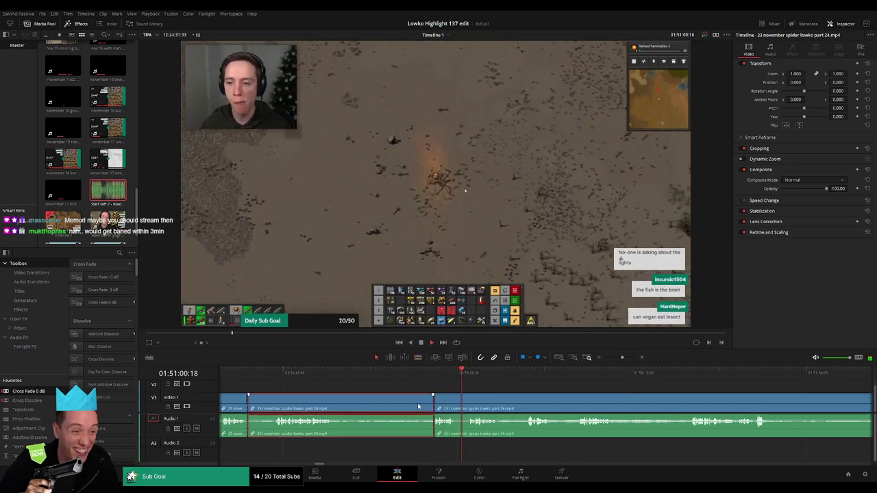
key("Delete")
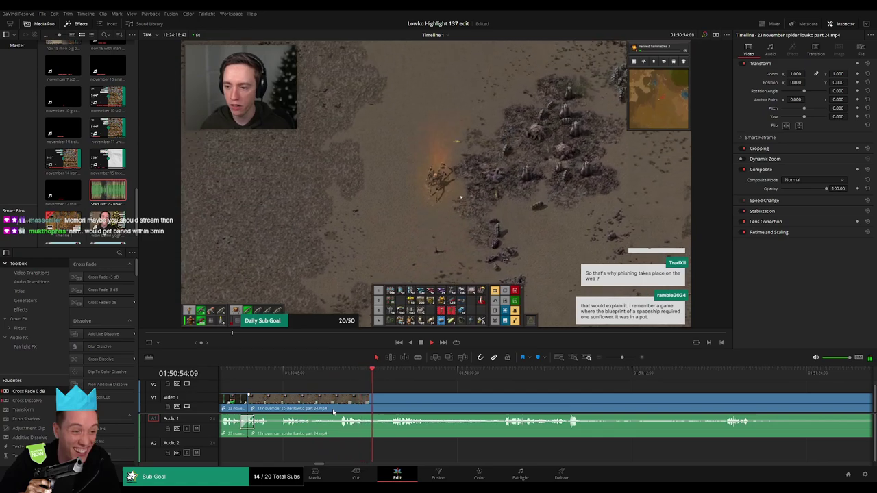
- Review the spidertron nest attack and split the clip where the silent stretch begins, at about 01:51:09
left_click_drag(442, 400, 337, 394)
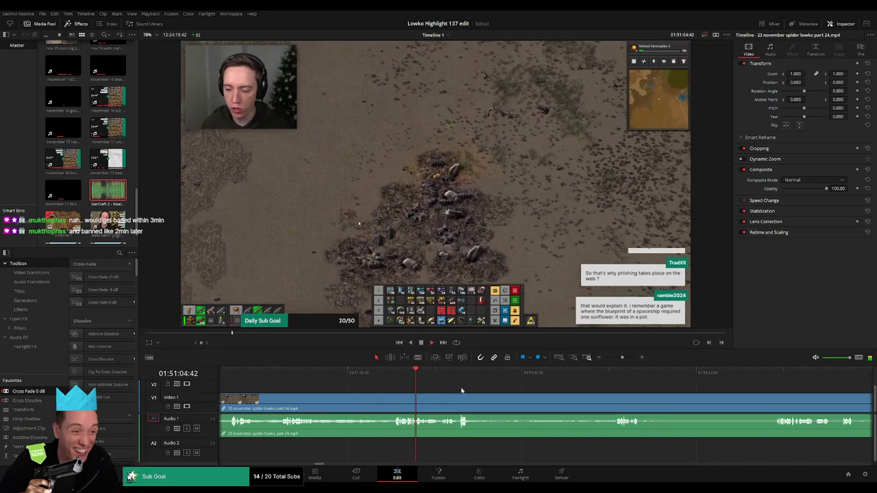
left_click_drag(501, 390, 386, 389)
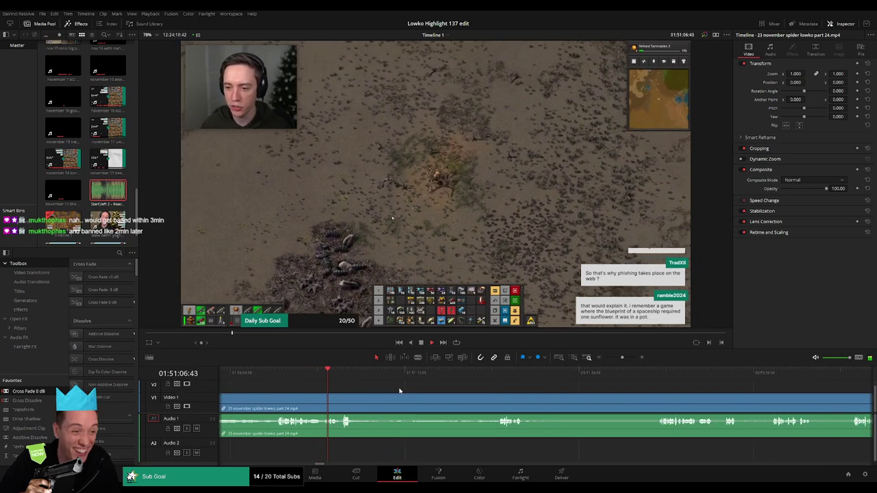
scroll(386, 390, "right", 1)
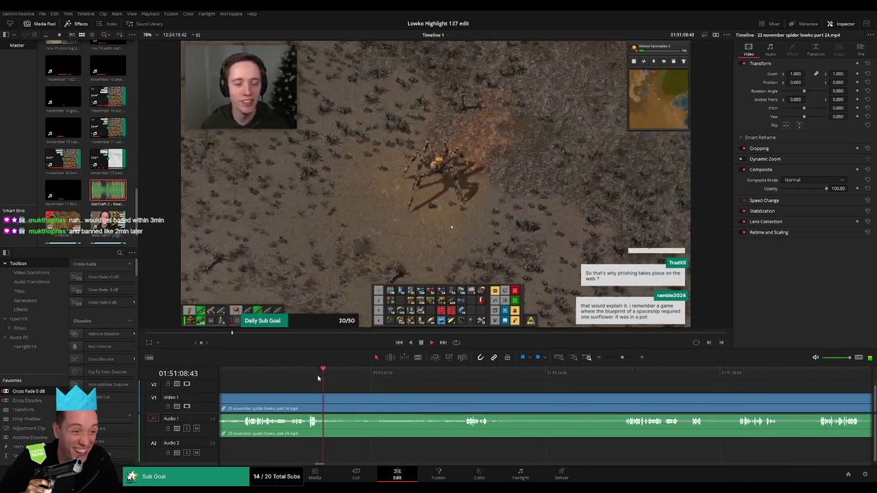
left_click_drag(336, 374, 377, 375)
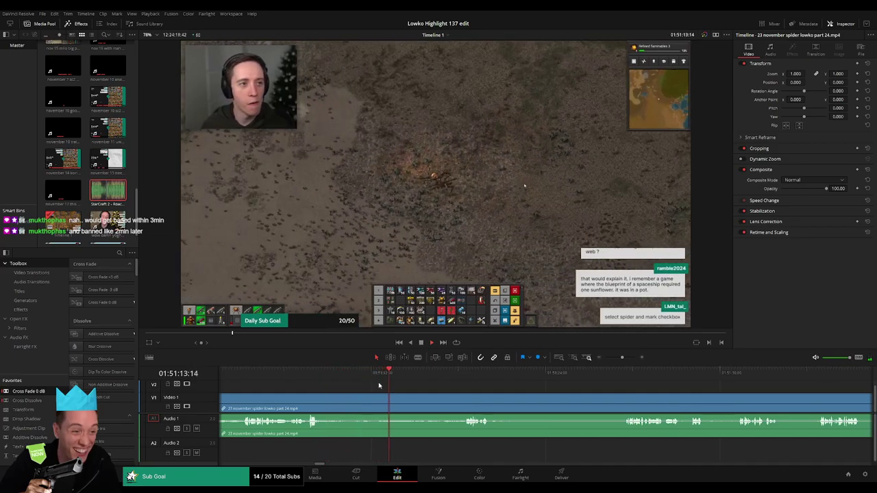
left_click(320, 377)
key("b")
left_click(334, 403)
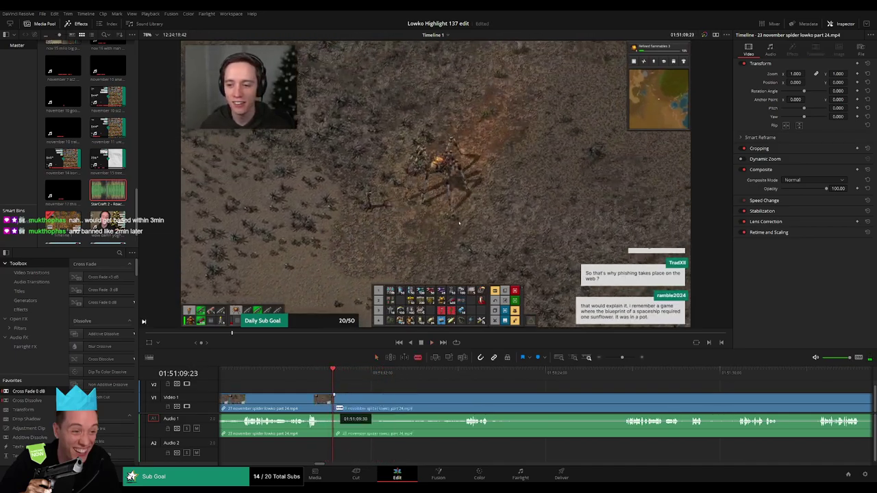
- Split the clip at about 01:51:18, ripple-delete the silent walking footage back to 01:51:09, and crossfade the audio at the join
left_click_drag(445, 374, 460, 374)
left_click(466, 405)
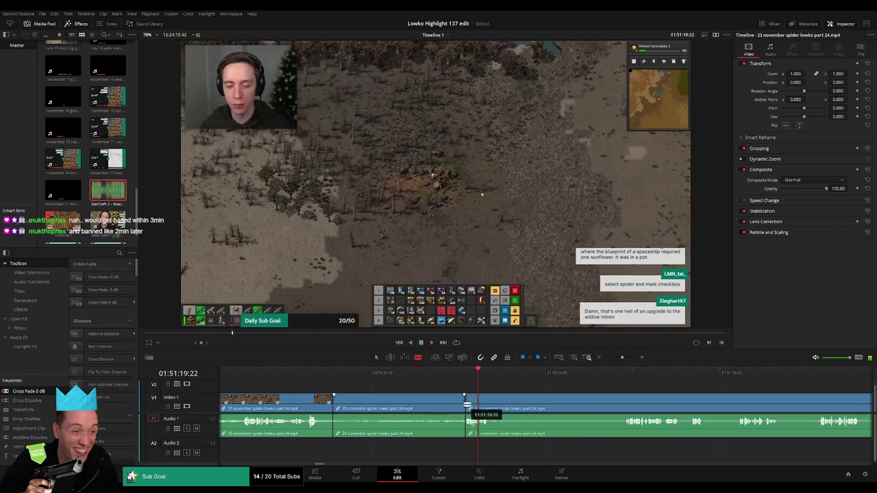
key("a")
left_click(435, 405)
key("Delete")
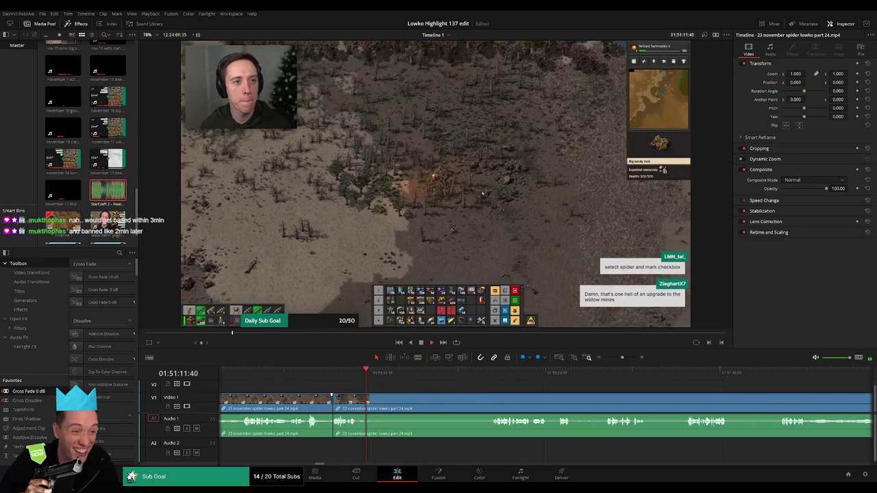
left_click_drag(324, 428, 332, 424)
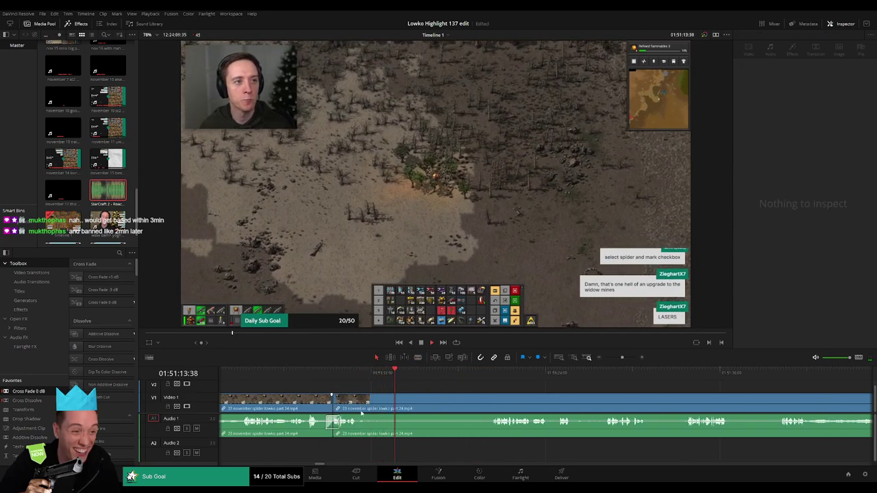
- Split the clip at about 01:51:11 and 01:51:20, ripple-delete the silent section between the cuts, and crossfade the audio at the join
key("b")
left_click(361, 405)
left_click(487, 375)
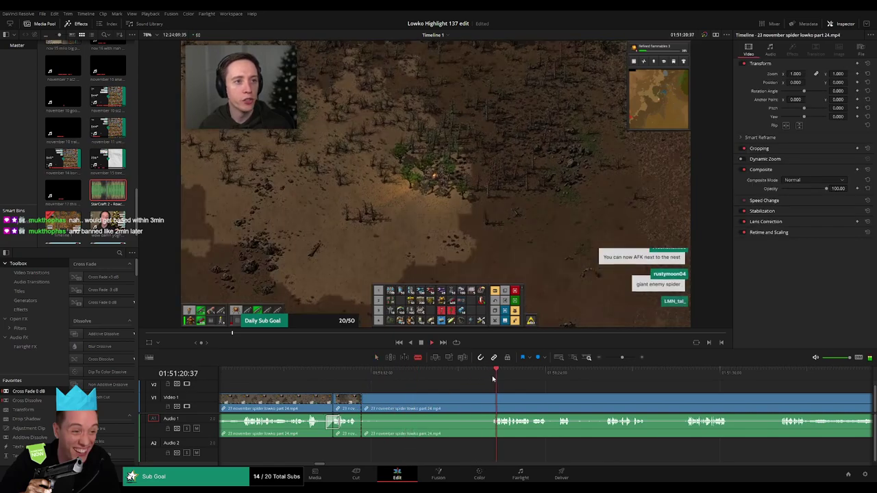
left_click_drag(520, 390, 407, 395)
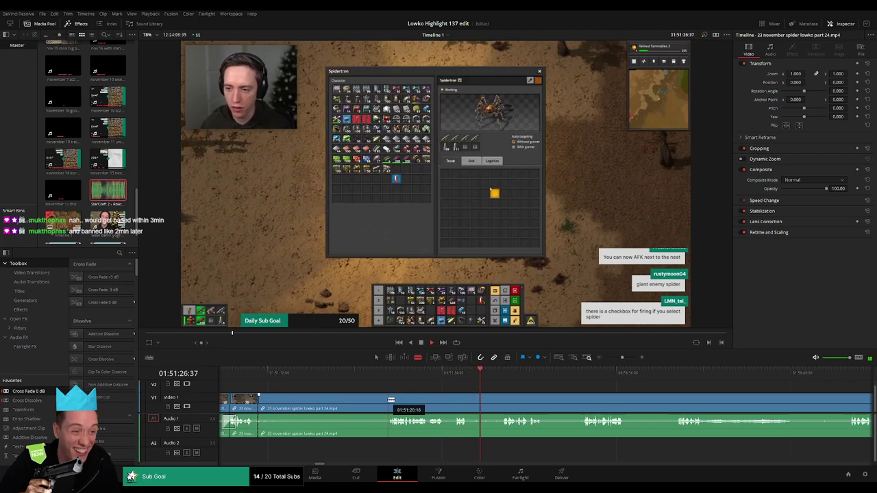
left_click(388, 405)
key("a")
left_click(346, 408)
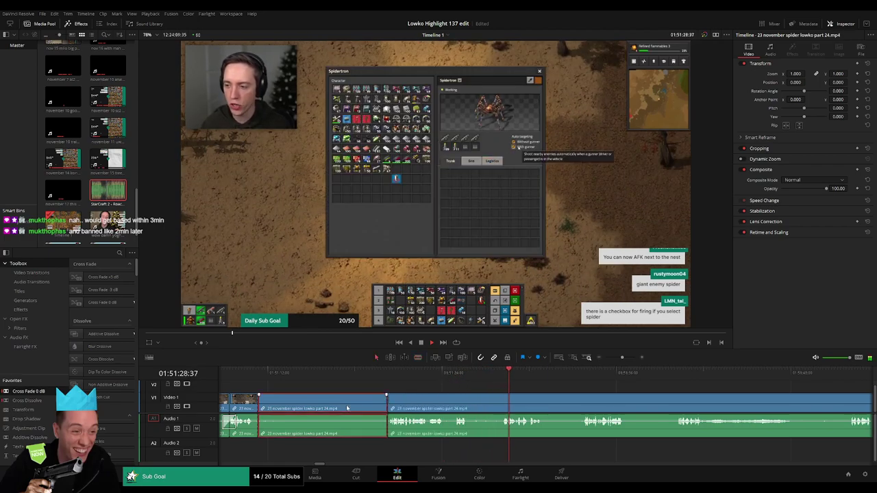
key("Delete")
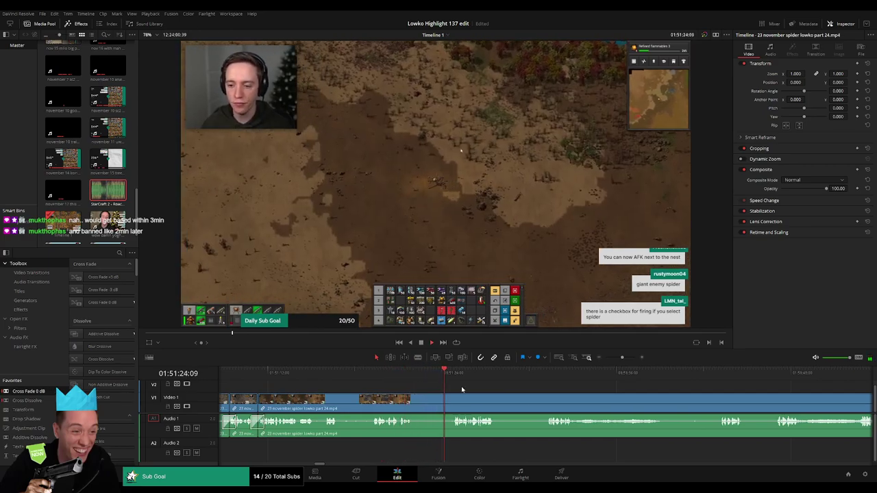
- Split the clip at about 01:51:22 and 01:51:24, ripple-delete the short silent piece between, and crossfade the audio at the join
key("b")
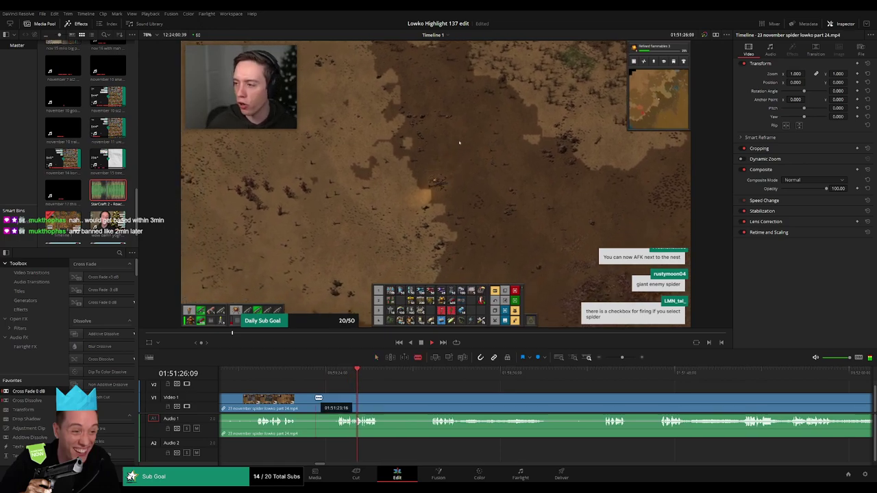
left_click(304, 401)
left_click(334, 401)
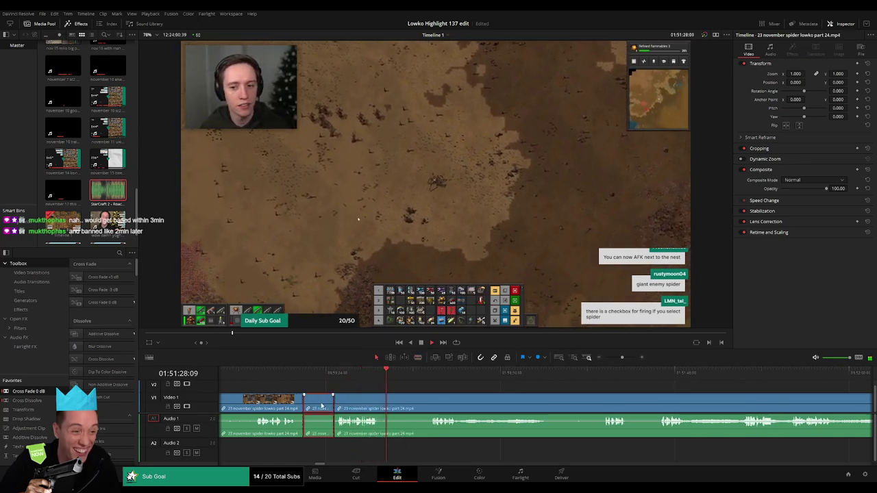
key("Delete")
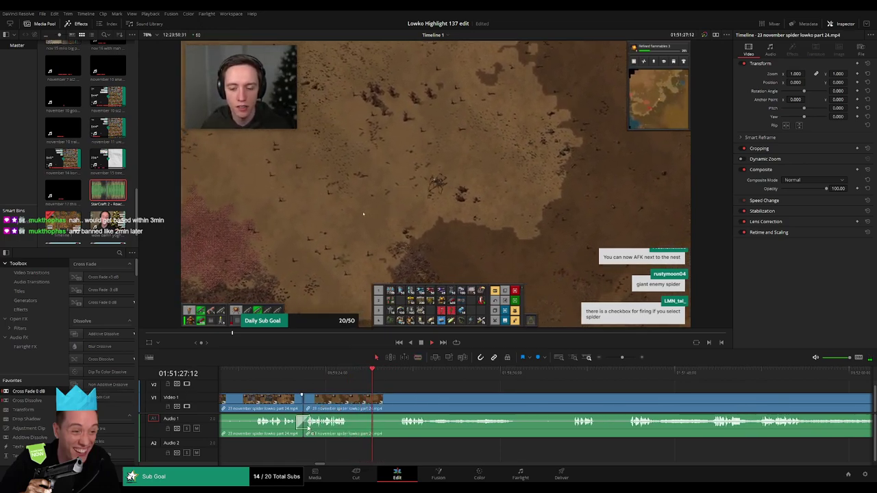
- Split the clip at about 01:51:26 and 01:51:29, ripple-delete the silent piece between, and crossfade the audio at the join
left_click(353, 402)
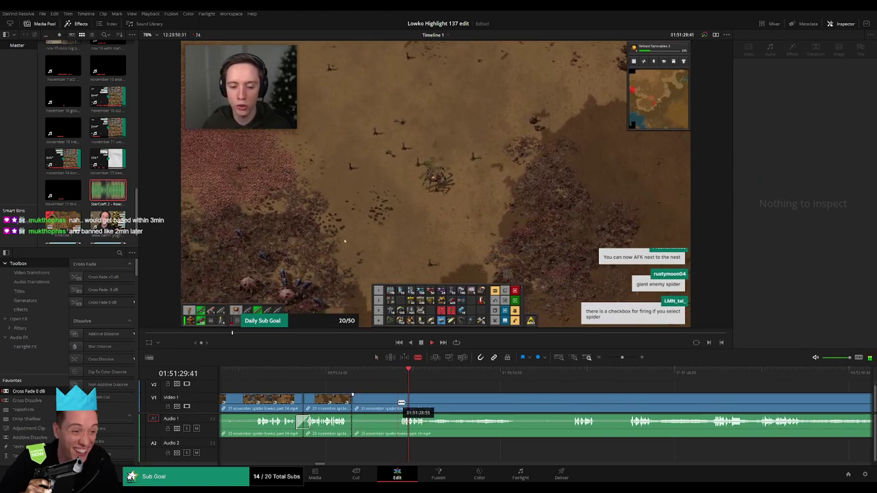
left_click(400, 403)
key("a")
left_click(377, 407)
key("Delete")
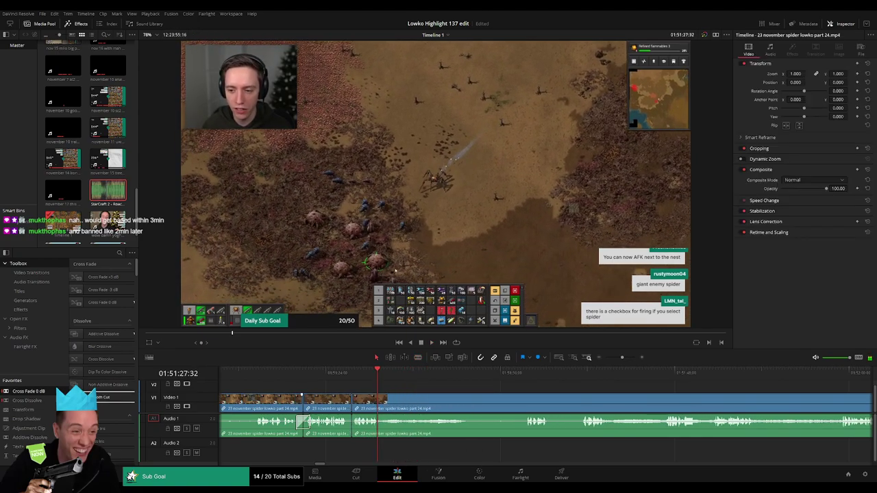
left_click(353, 381)
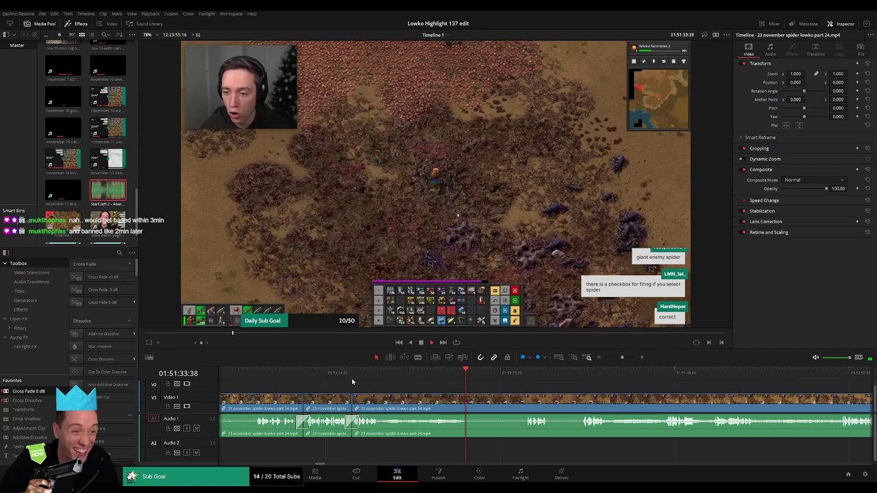
- Review the nest attack, split the clip at about 01:51:39 and 01:51:42, and ripple-delete the silent piece between
scroll(481, 396, "right", 3)
left_click_drag(342, 377, 381, 381)
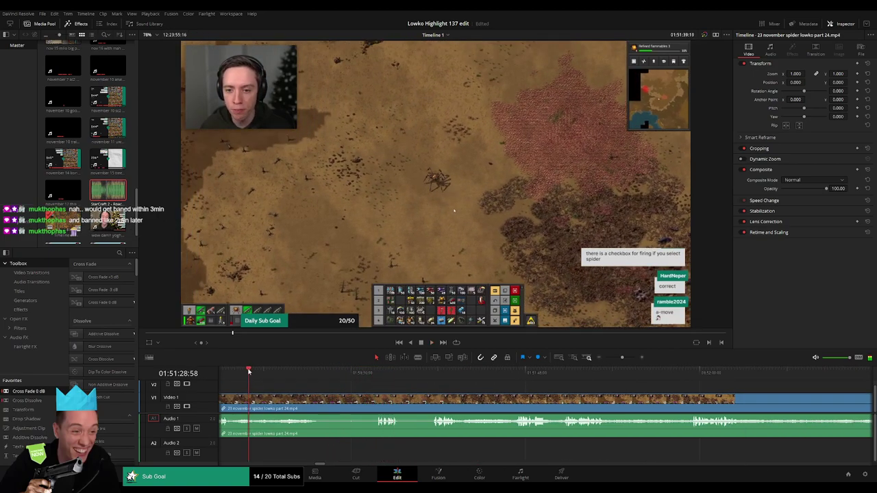
key("space")
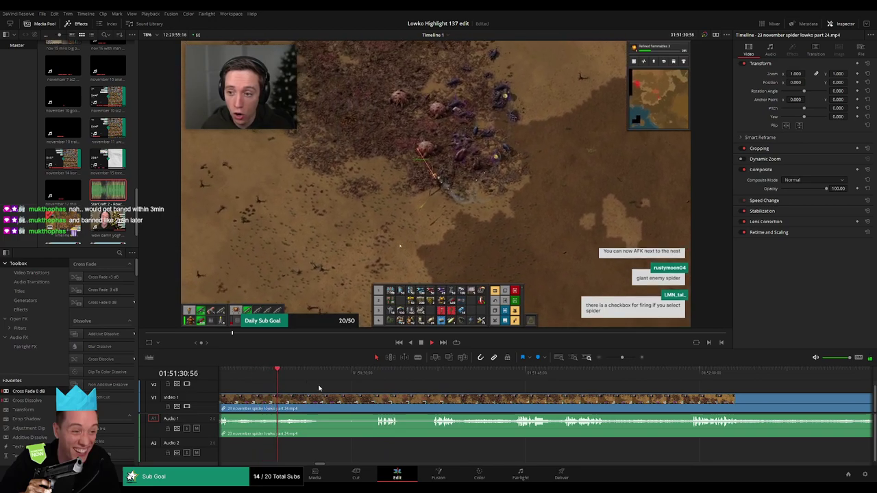
scroll(343, 394, "down", 1)
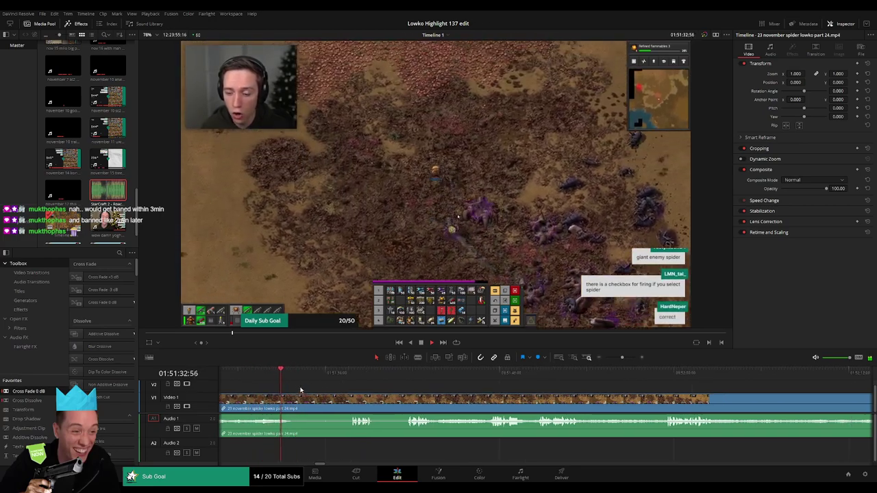
left_click_drag(314, 377, 351, 382)
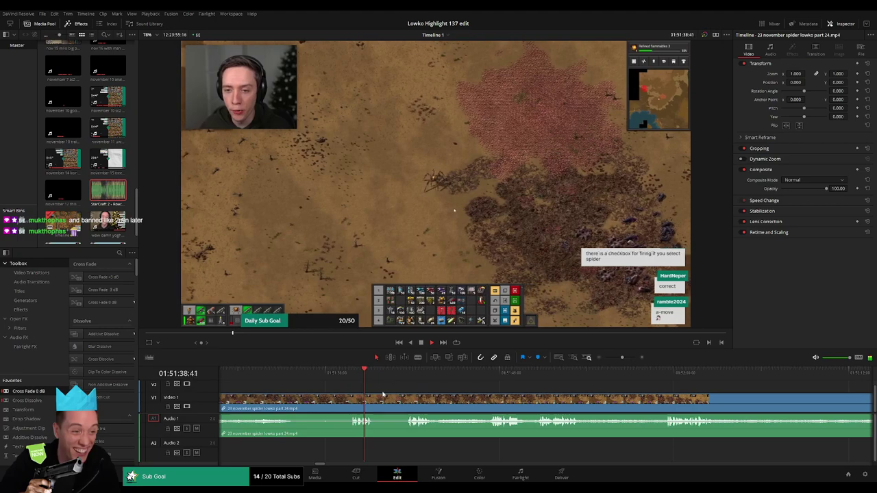
key("b")
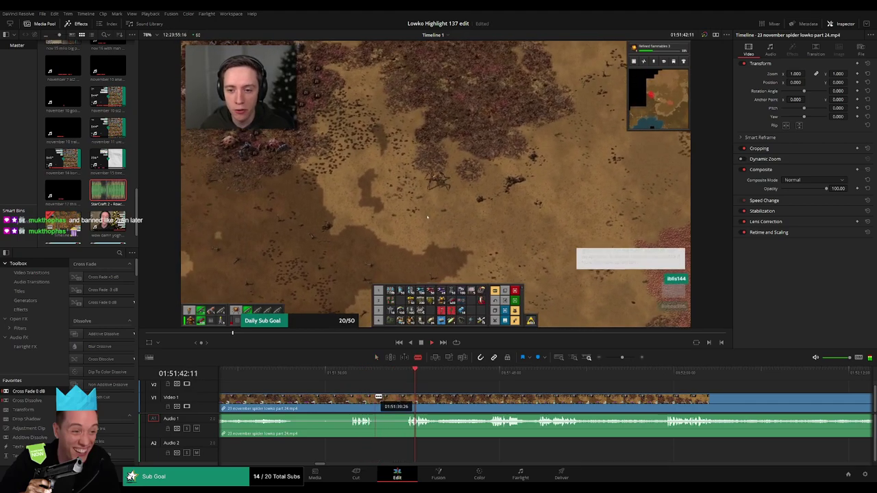
left_click(374, 397)
left_click(405, 397)
key("a")
left_click(397, 402)
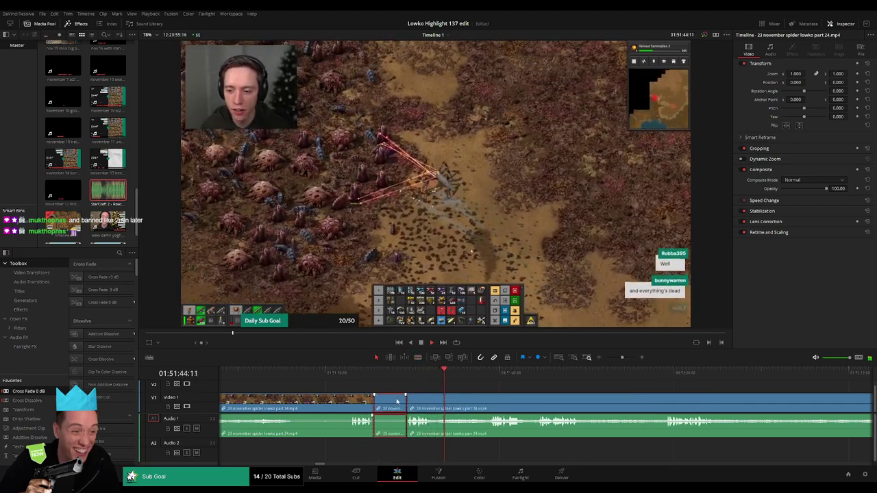
key("BackSpace")
left_click(398, 403)
key("BackSpace")
- Skim the attack footage, split the clip at about 01:52:28 and 01:52:31, and ripple-delete the silent piece between
left_click_drag(503, 401, 341, 387)
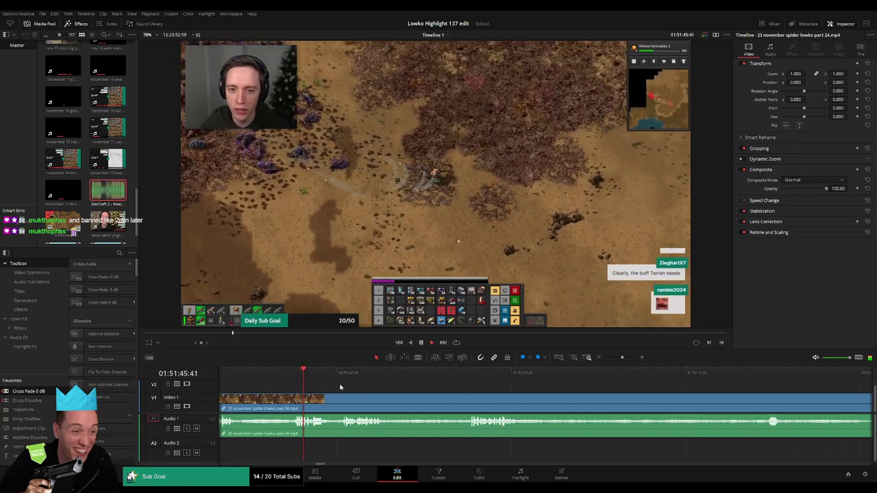
left_click(335, 375)
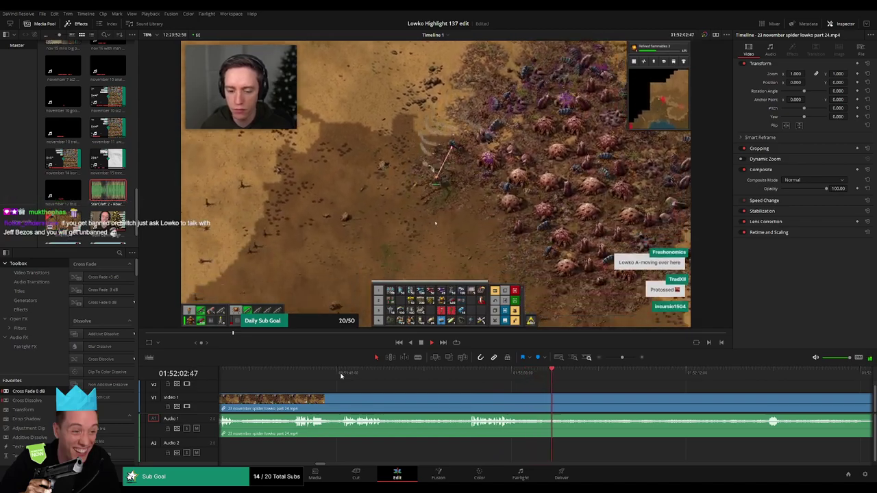
left_click_drag(608, 399, 407, 385)
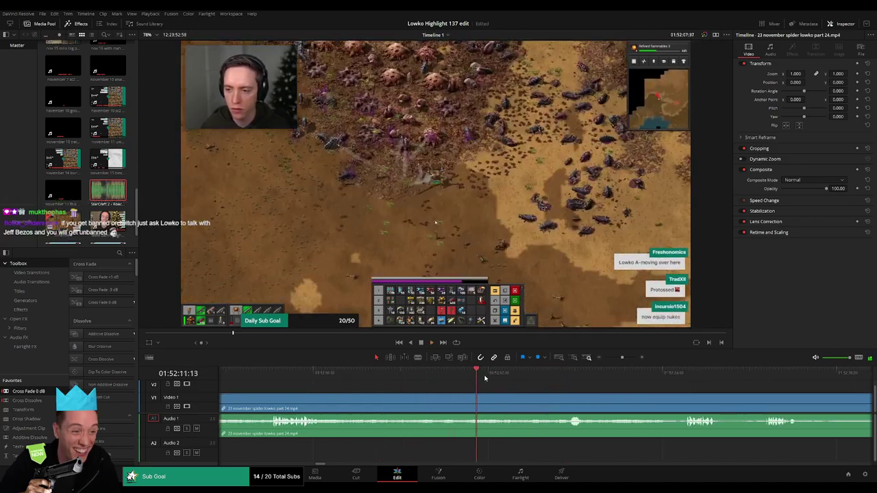
left_click_drag(485, 378, 560, 385)
left_click_drag(624, 397, 495, 379)
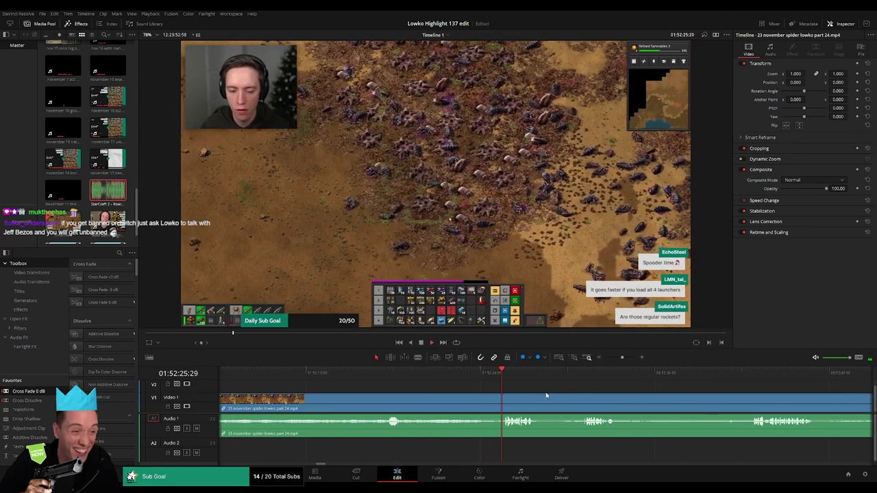
scroll(434, 384, "right", 3)
left_click(429, 398)
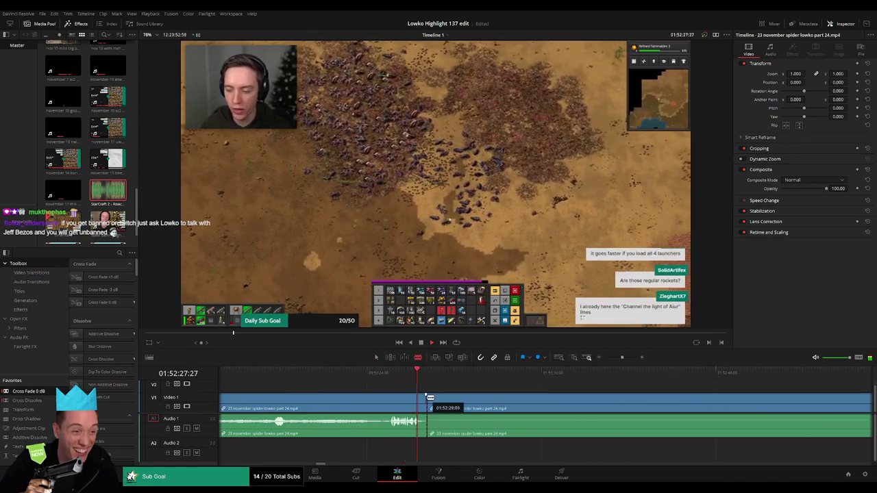
left_click(472, 379)
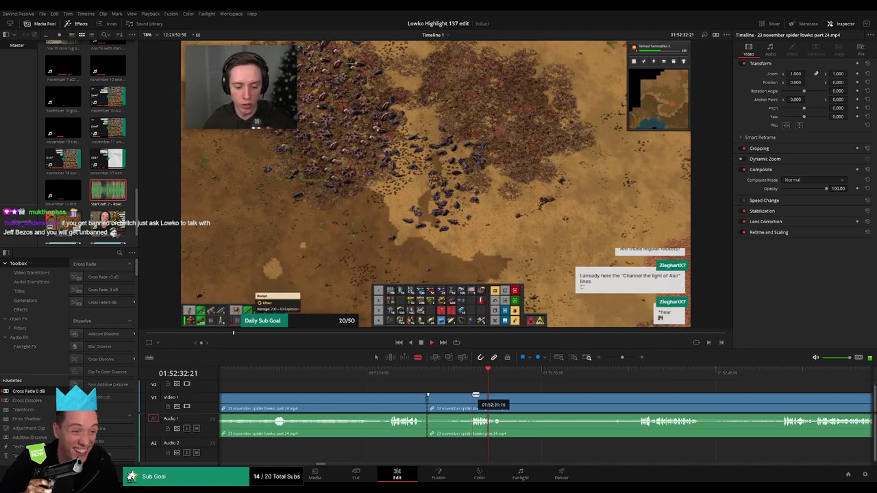
left_click(459, 400)
key("Delete")
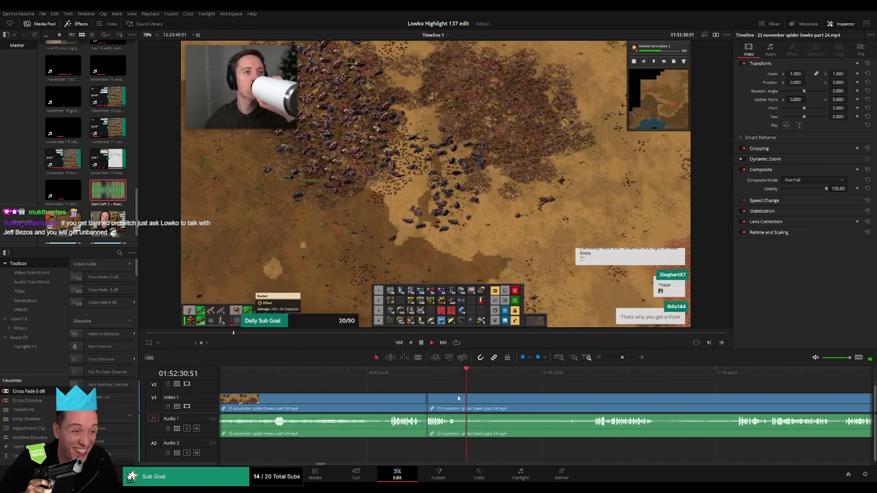
- Split the clip at about 01:52:30 and ripple-delete the half-second silent tail just before the 01:52:28 cut
key("b")
left_click(458, 400)
left_click(415, 373)
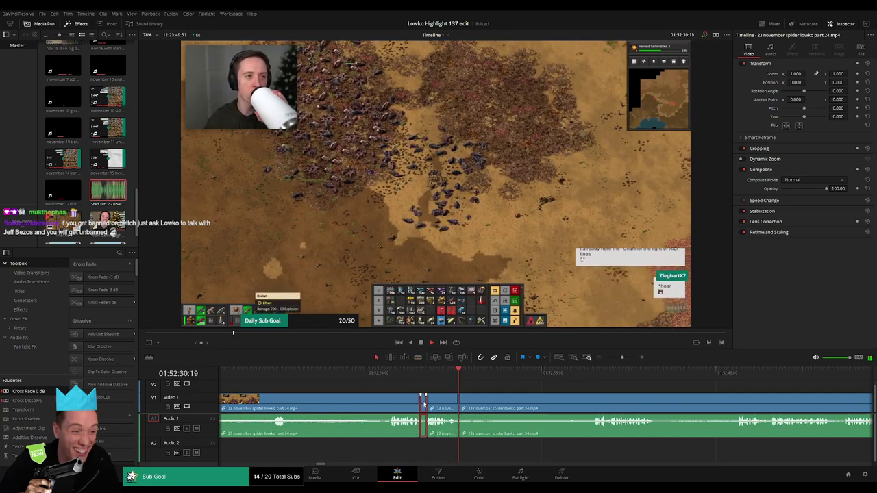
key("Delete")
- Split the clip at about 01:52:39, ripple-delete the footage back to the 01:52:30 cut, and crossfade the audio at the join
left_click(573, 374)
scroll(605, 400, "right", 2)
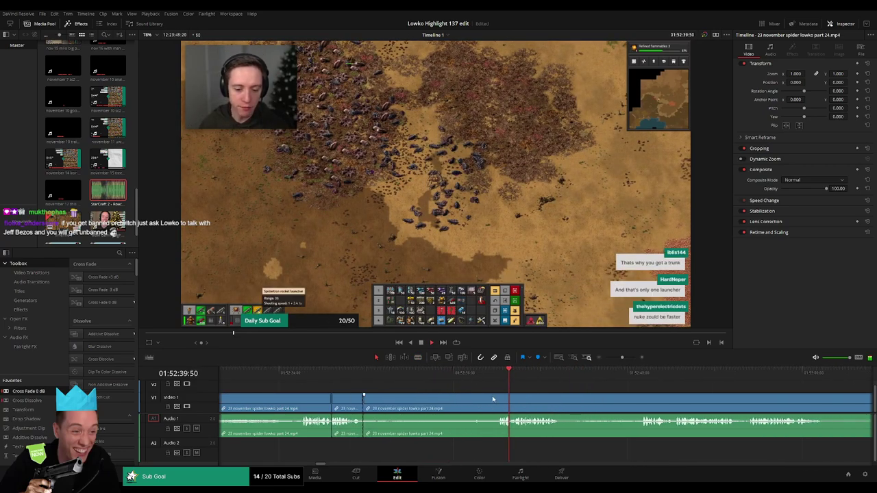
key("b")
left_click(500, 404)
key("a")
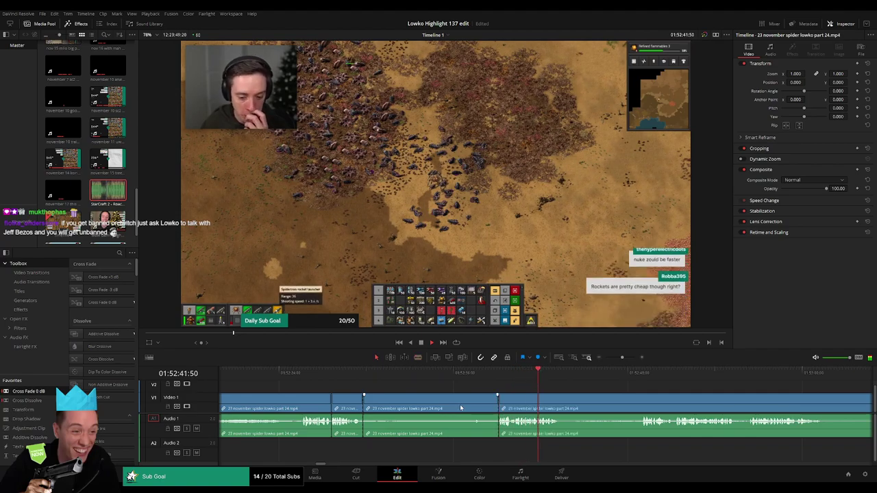
left_click(460, 405)
key("Delete")
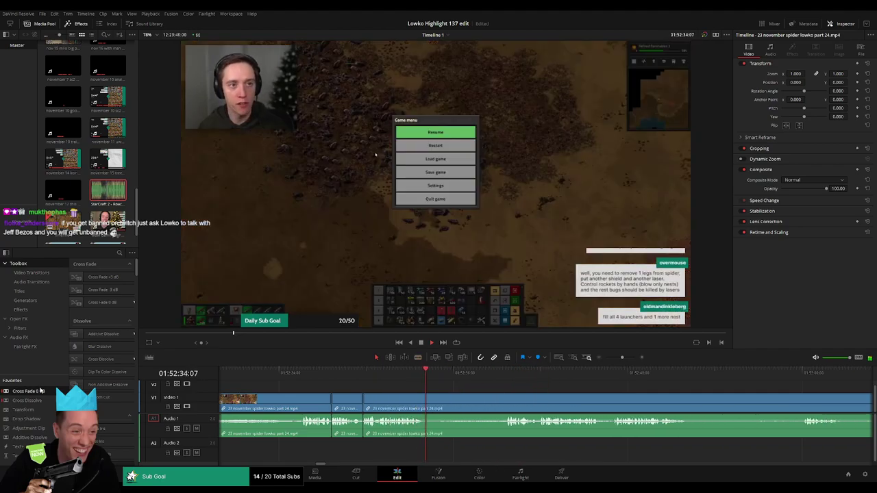
- Split the clip at about 01:52:34 and 01:52:40, ripple-delete the silent section between, and crossfade the audio at the join
key("b")
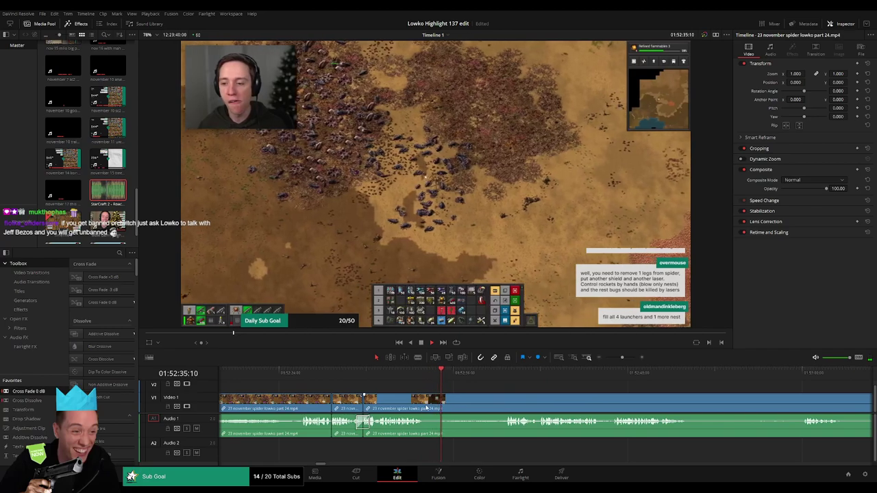
left_click(424, 409)
left_click(504, 377)
key("space")
scroll(459, 398, "right", 3)
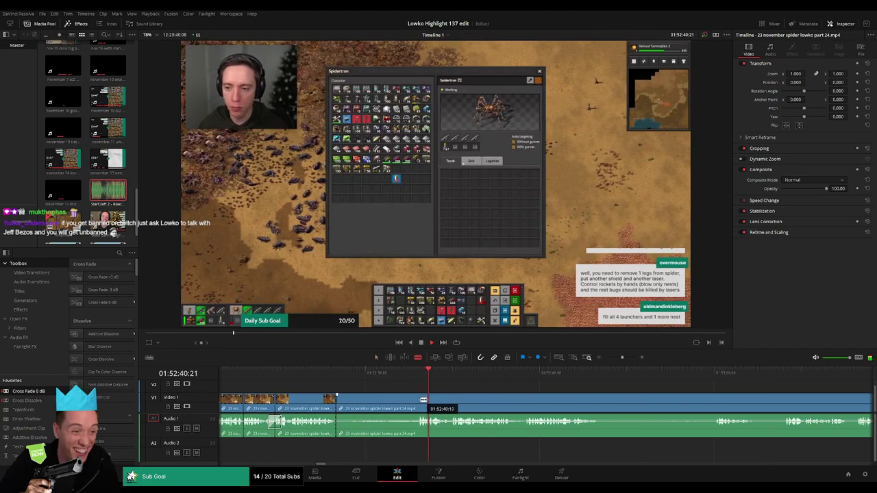
key("a")
left_click(406, 405)
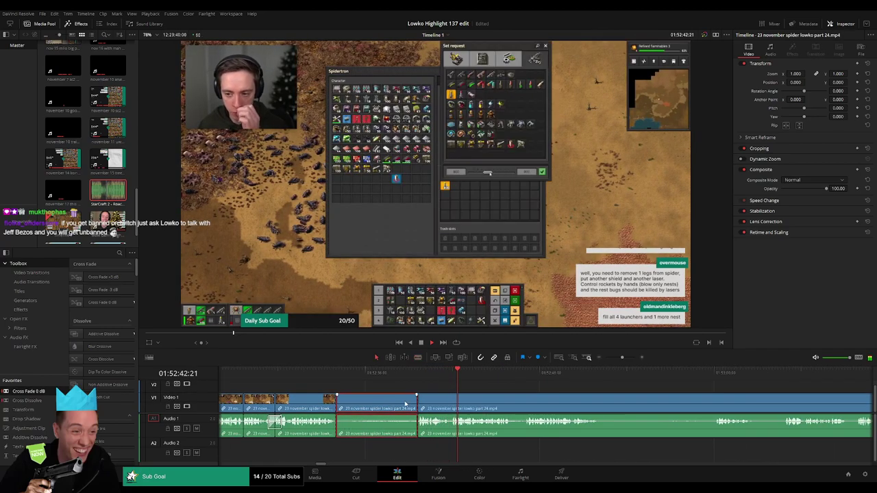
key("Delete")
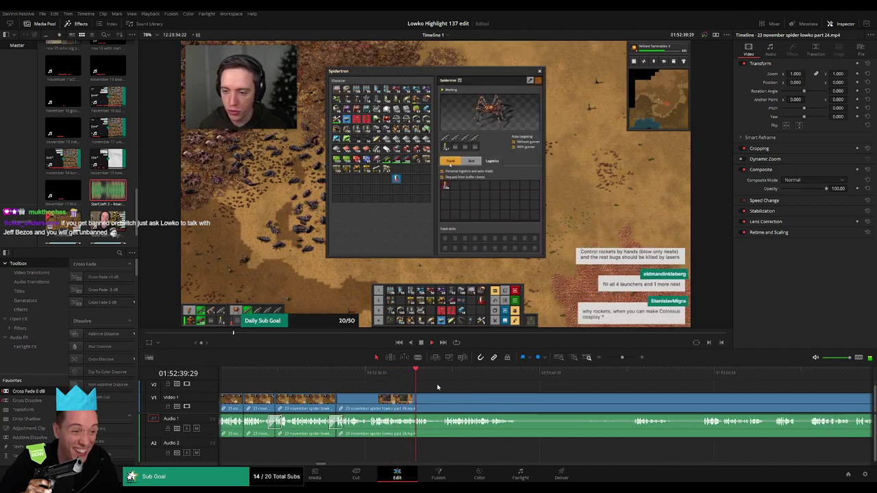
- Split the clip at about 01:52:47 and 01:52:54, ripple-delete the silent section between, and crossfade the audio at the join
scroll(435, 386, "right", 3)
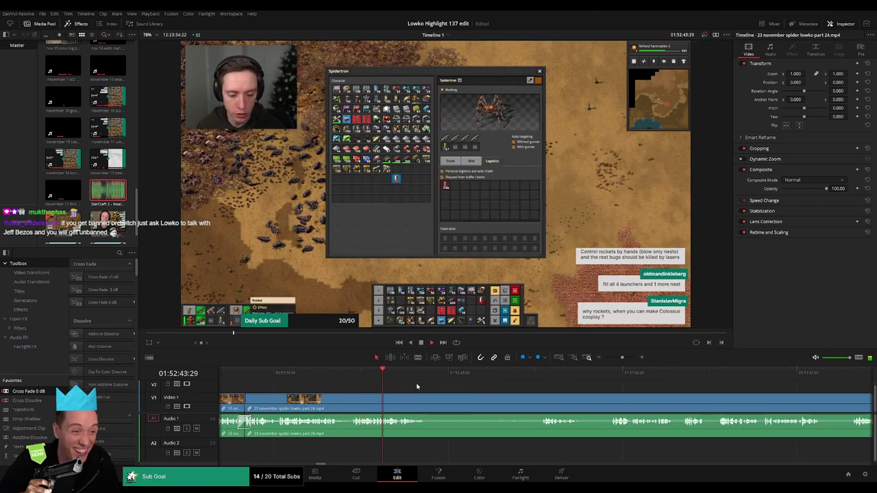
scroll(384, 385, "right", 4)
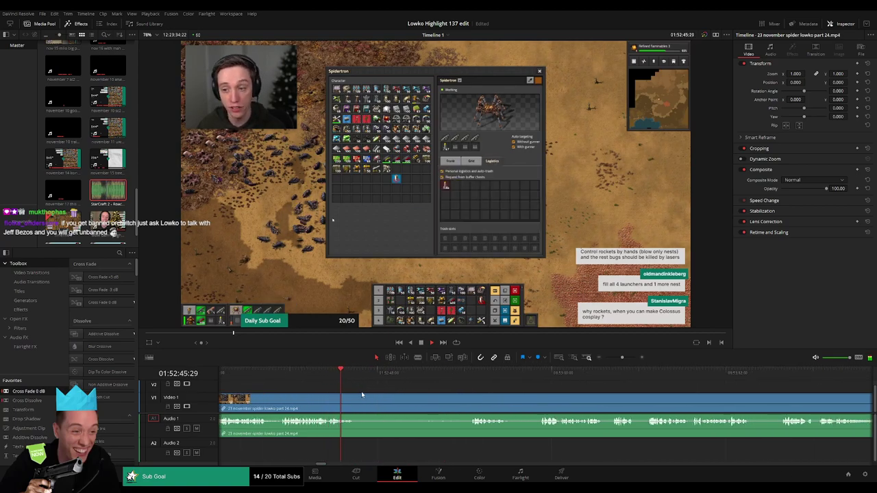
left_click(362, 402)
left_click(473, 372)
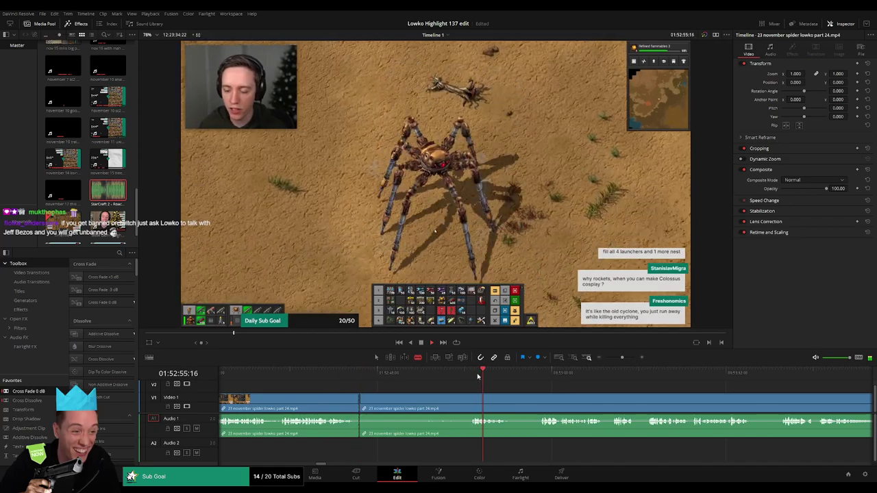
left_click(466, 404)
key("a")
left_click(446, 405)
key("Delete")
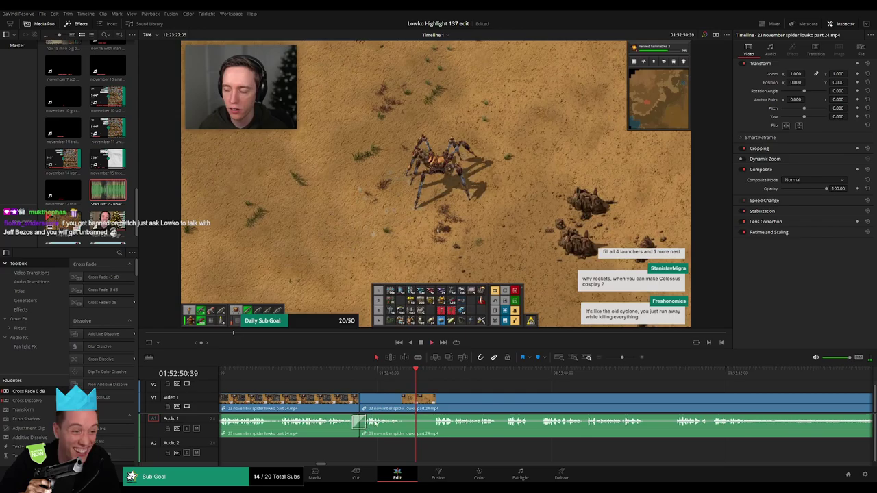
- Review the spidertron walking footage, split the clip at about 01:53:06 and 01:53:08, and ripple-delete the silent piece between
left_click_drag(468, 401, 376, 397)
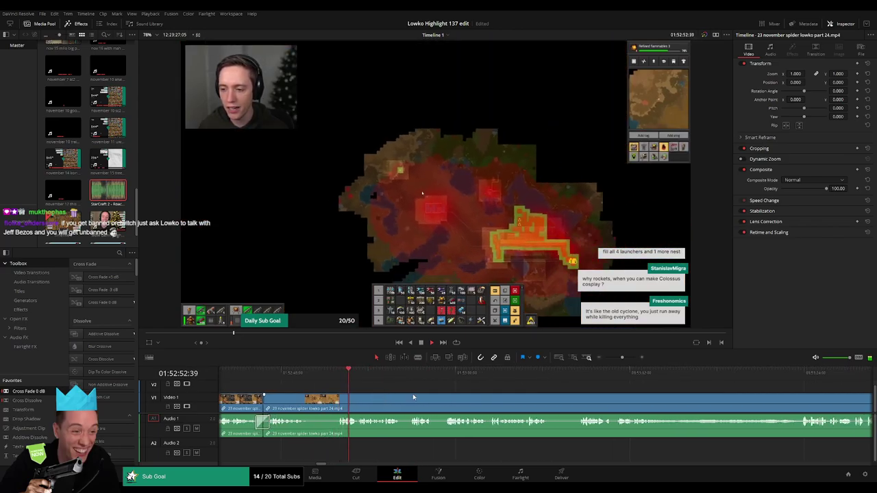
left_click_drag(439, 397, 376, 396)
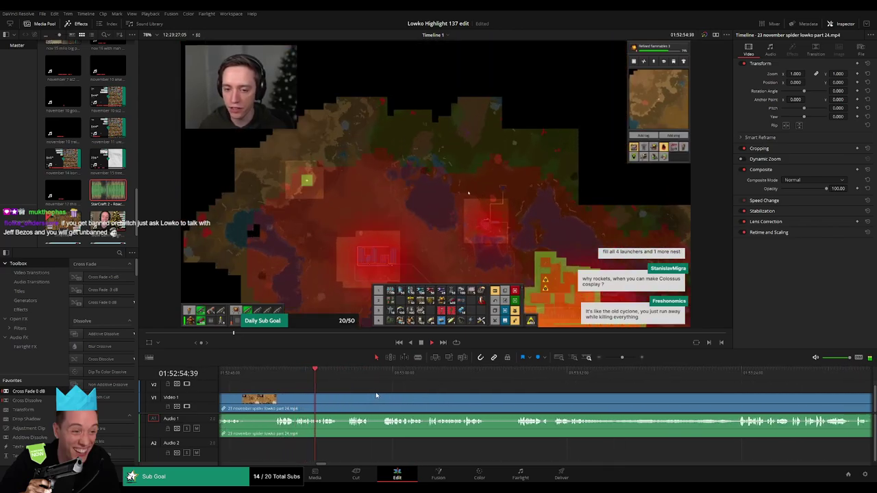
left_click(343, 374)
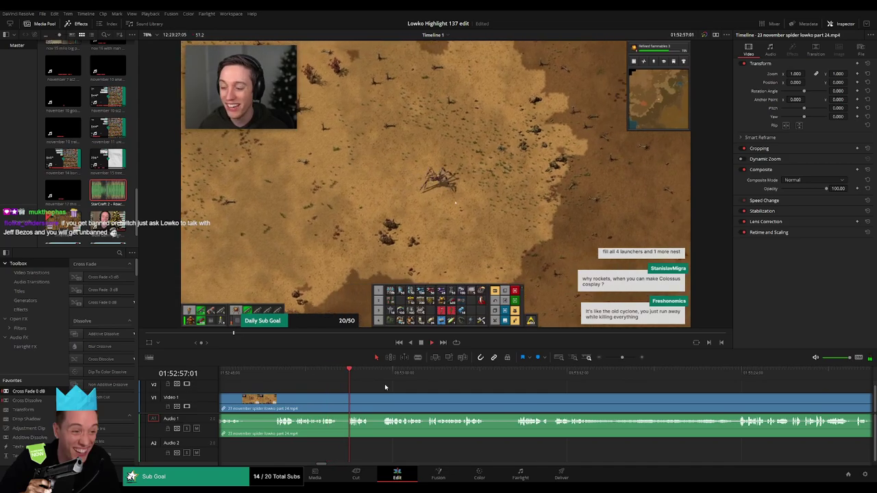
scroll(348, 390, "right", 3)
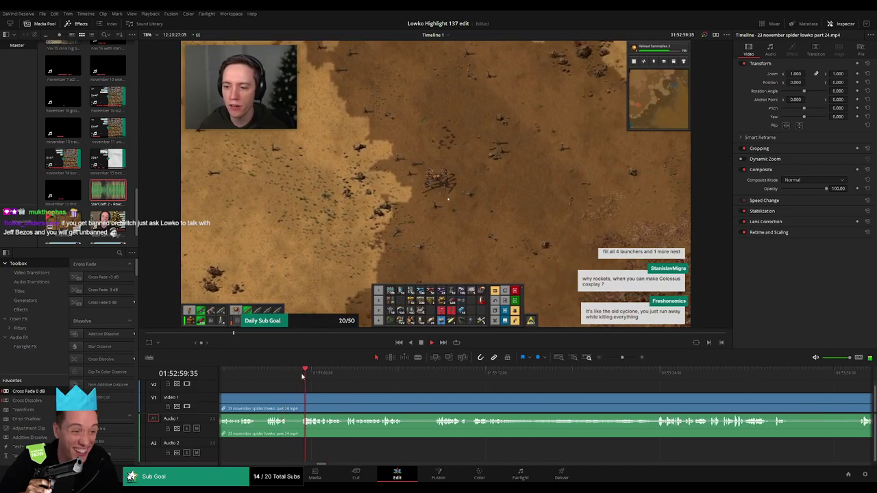
scroll(387, 396, "right", 2)
scroll(368, 397, "right", 2)
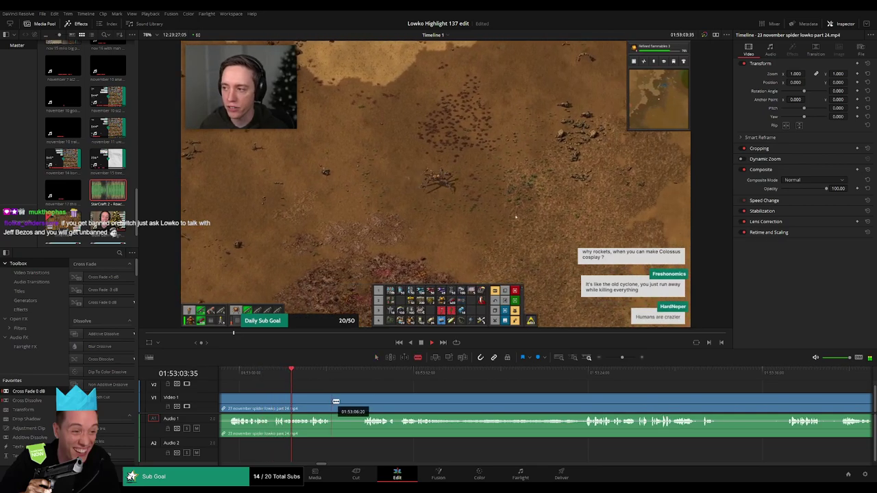
left_click(335, 402)
left_click(363, 402)
key("a")
left_click(353, 403)
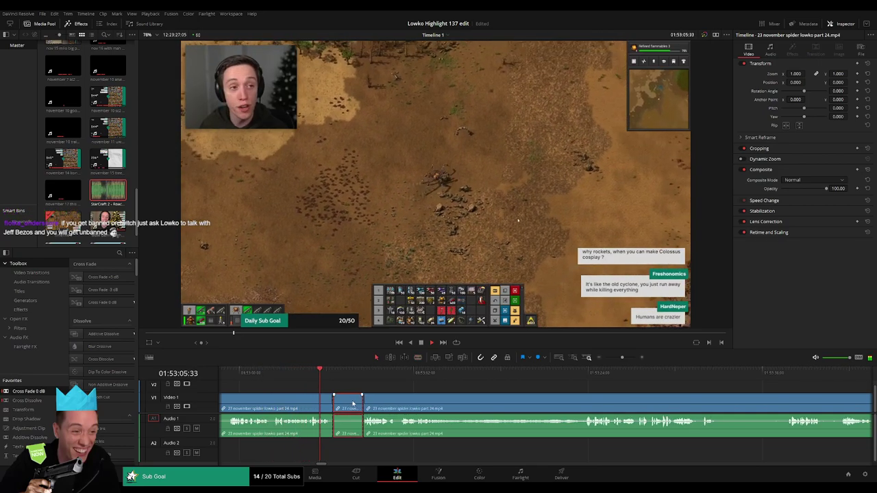
key("Delete")
scroll(348, 401, "right", 1)
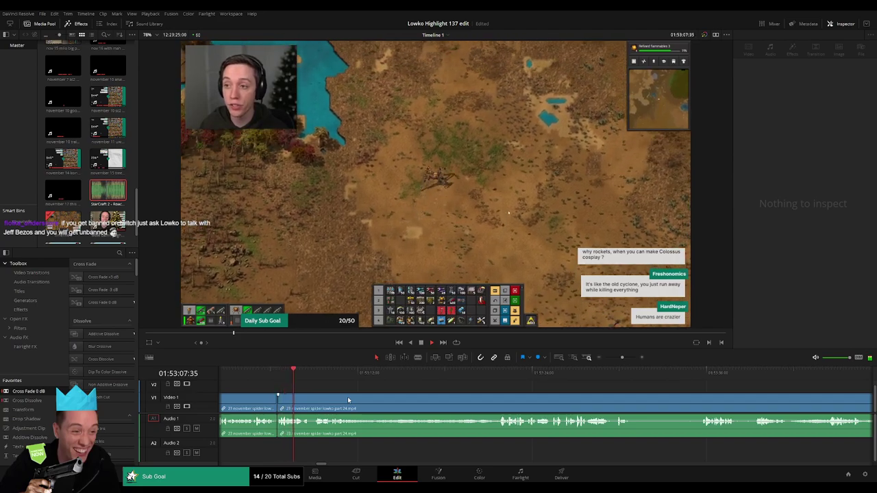
- Split the clip at about 01:53:31 and 01:53:35, and ripple-delete the silent piece between
scroll(312, 398, "right", 1)
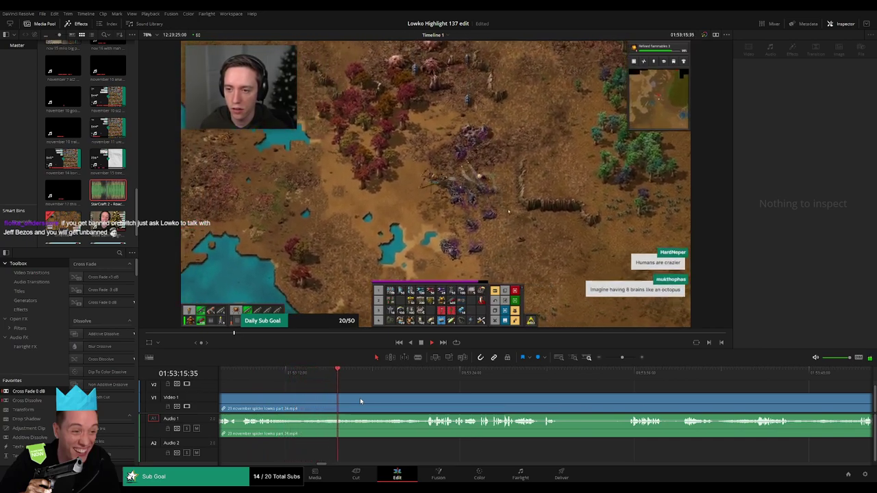
left_click(423, 379)
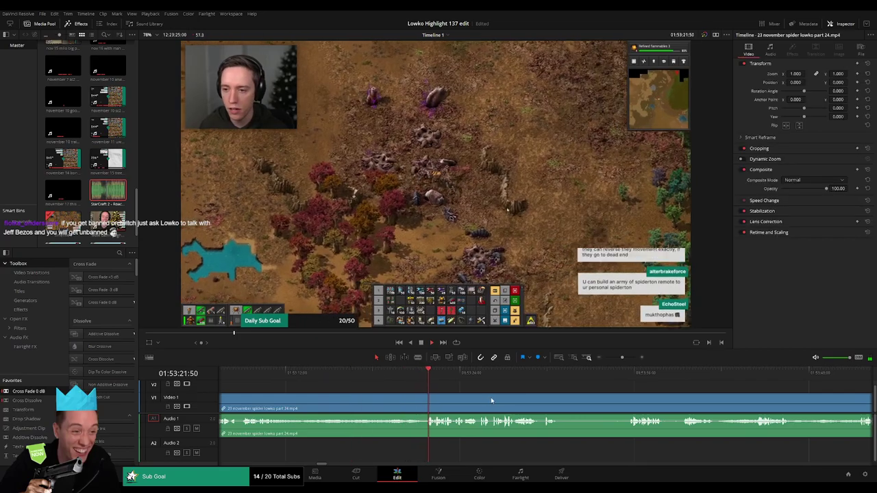
left_click_drag(492, 400, 332, 390)
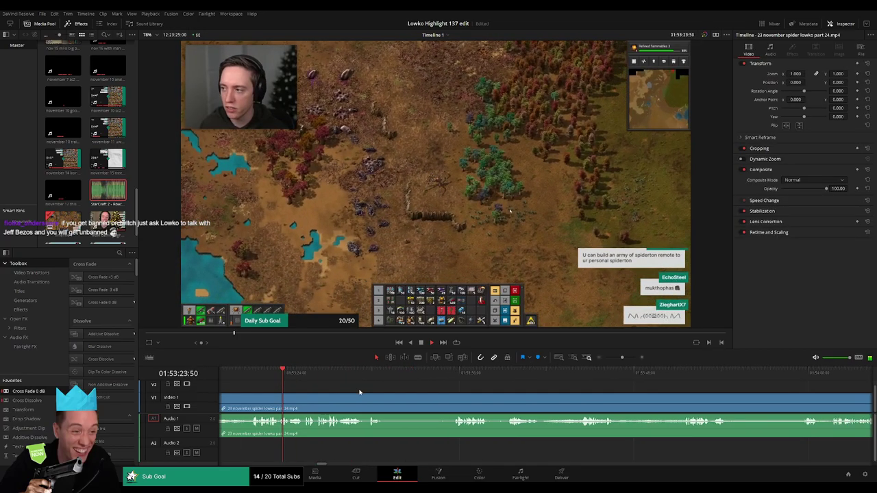
key("b")
left_click(385, 405)
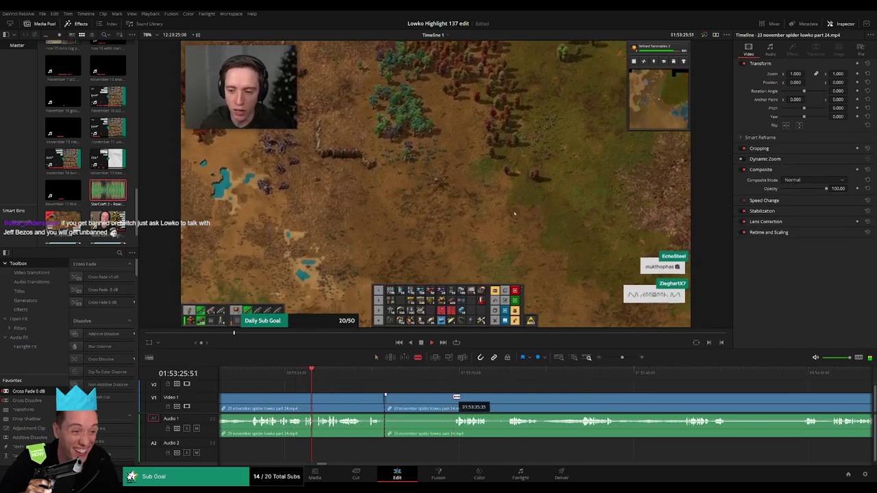
left_click(454, 403)
key("a")
left_click(442, 402)
key("Delete")
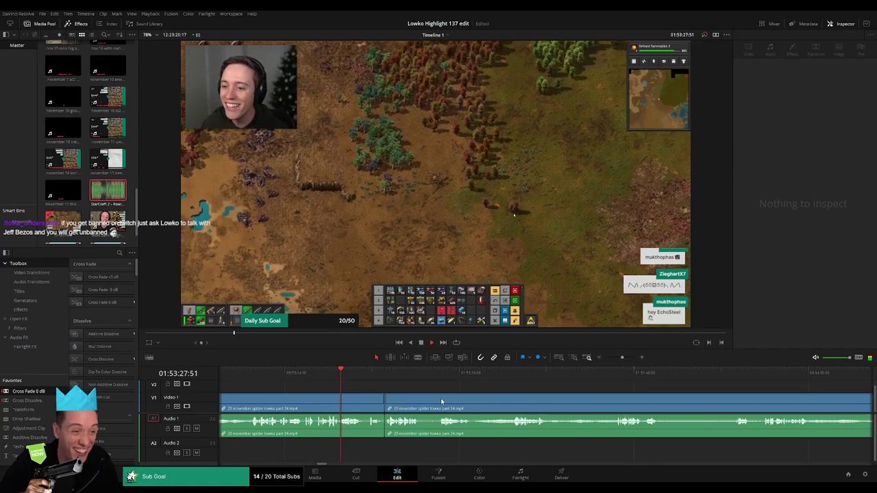
- Split the clip at about 01:53:50 and 01:54:13, ripple-delete the long section between, and crossfade the audio at the join
left_click(319, 374)
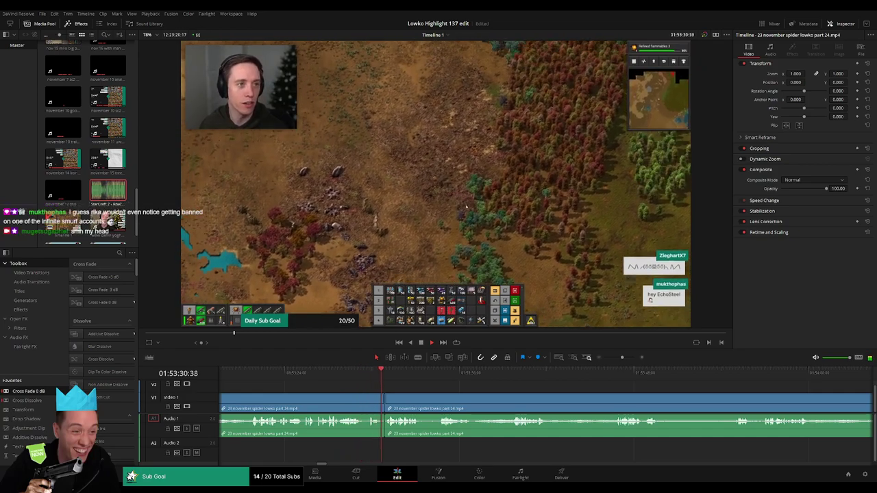
left_click_drag(463, 389, 382, 392)
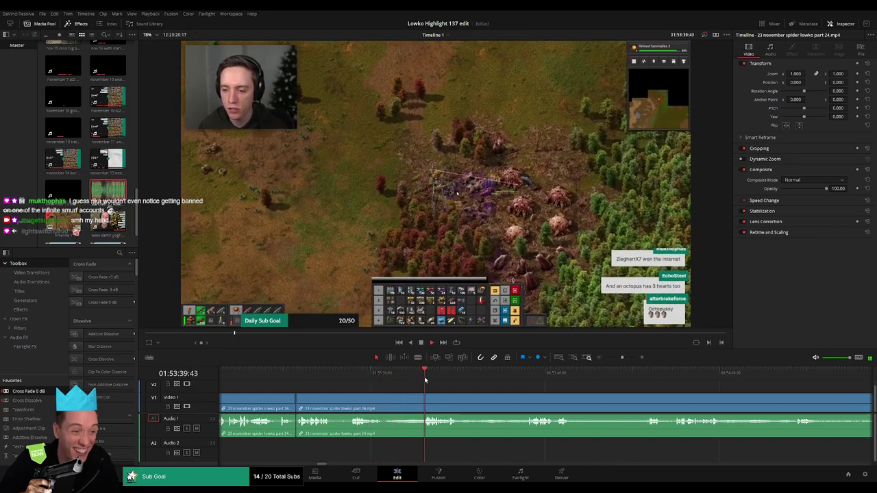
scroll(412, 384, "right", 3)
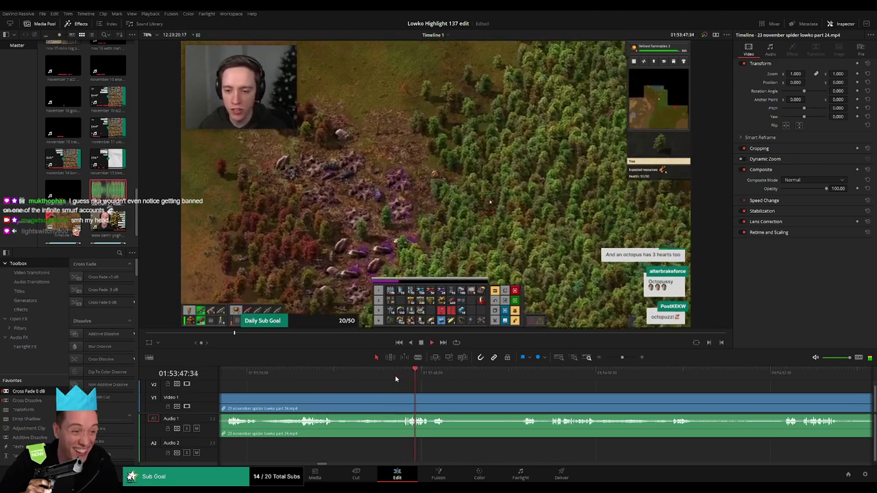
left_click_drag(447, 389, 351, 384)
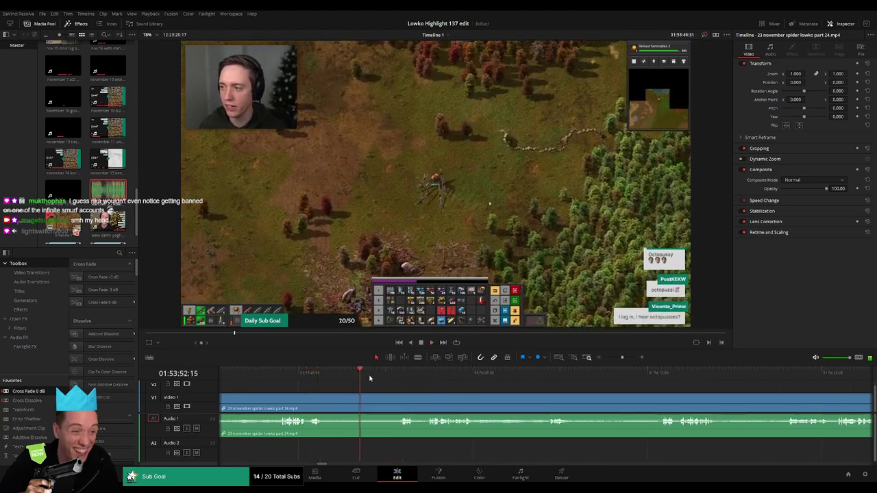
key("b")
left_click(325, 405)
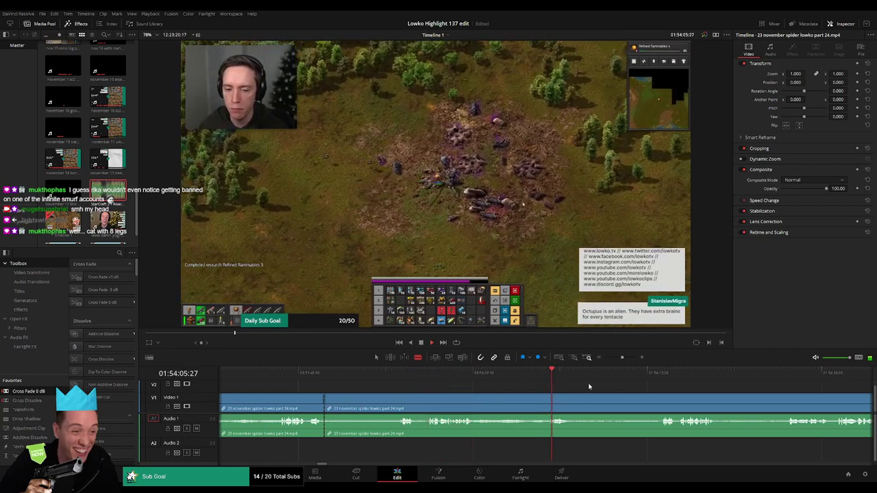
left_click(660, 380)
left_click_drag(680, 401, 645, 397)
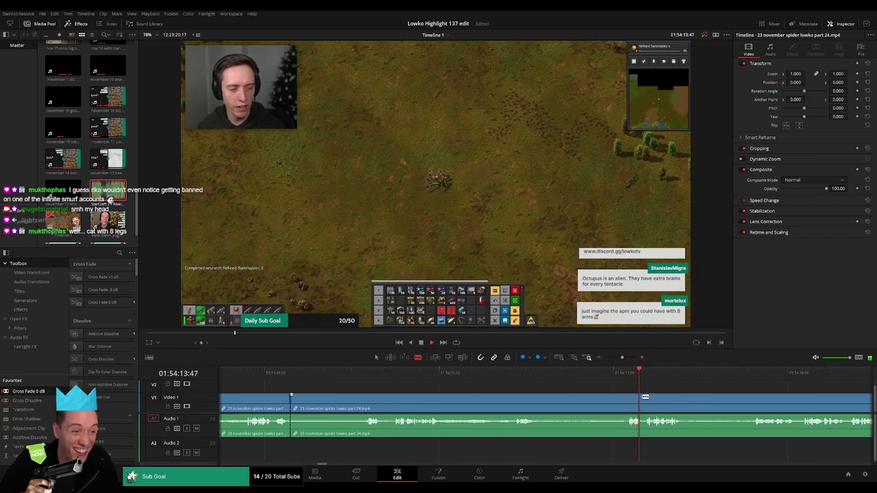
left_click(629, 407)
key("a")
left_click(584, 407)
key("Delete")
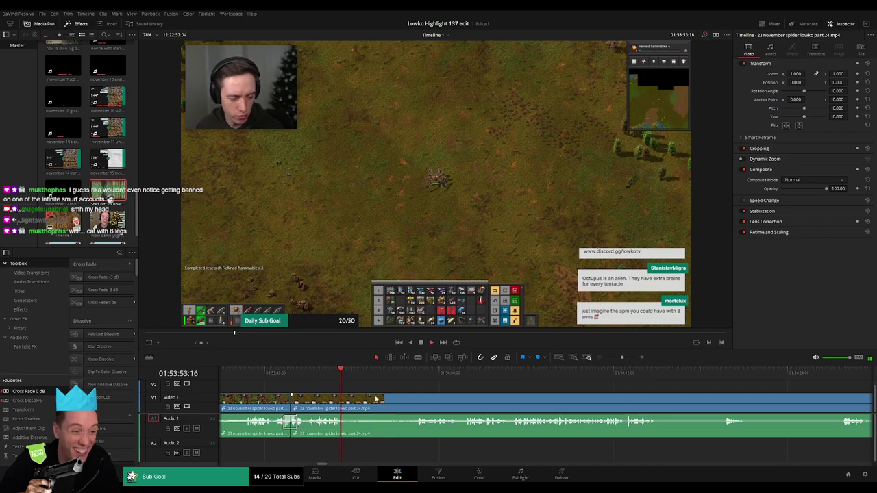
- Split the clip at about 01:53:54 and 01:53:58, ripple-delete the silent section between, and crossfade the audio at the join
left_click_drag(402, 375, 414, 376)
key("b")
left_click(347, 401)
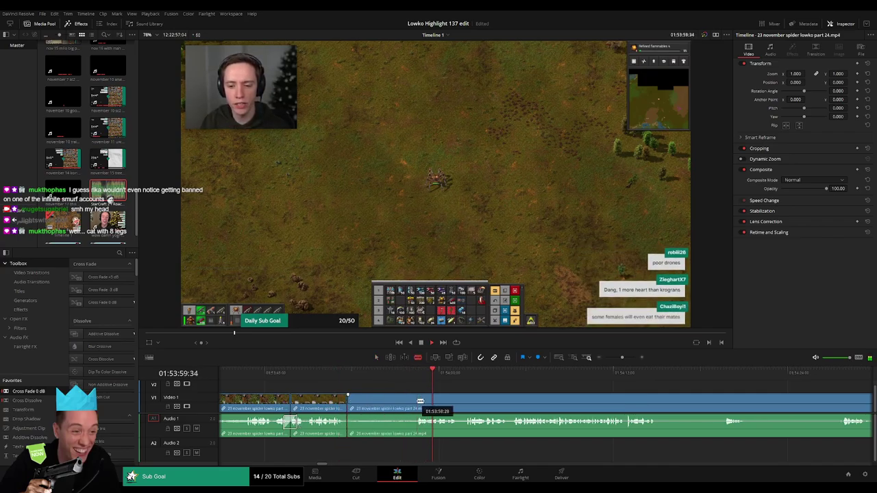
left_click(416, 403)
key("a")
left_click(397, 408)
key("Delete")
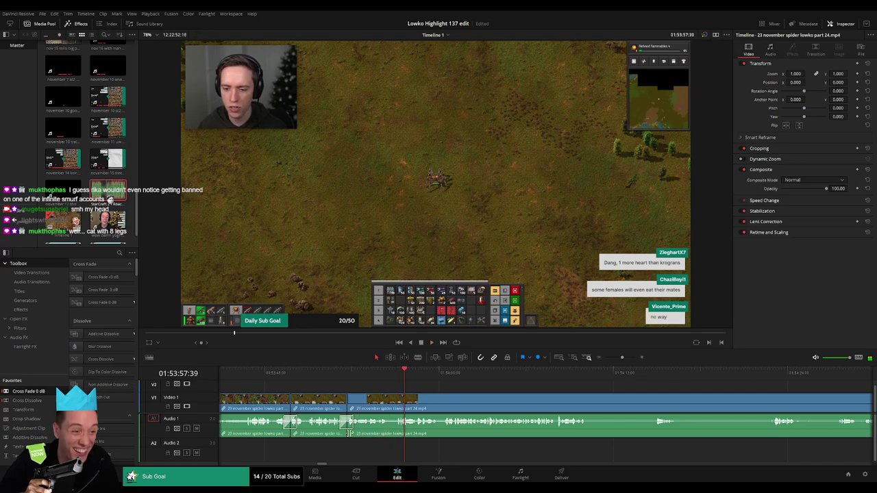
- Split the clip at about 01:54:10 and 01:54:15, and ripple-delete the silent piece between
left_click_drag(486, 402, 349, 396)
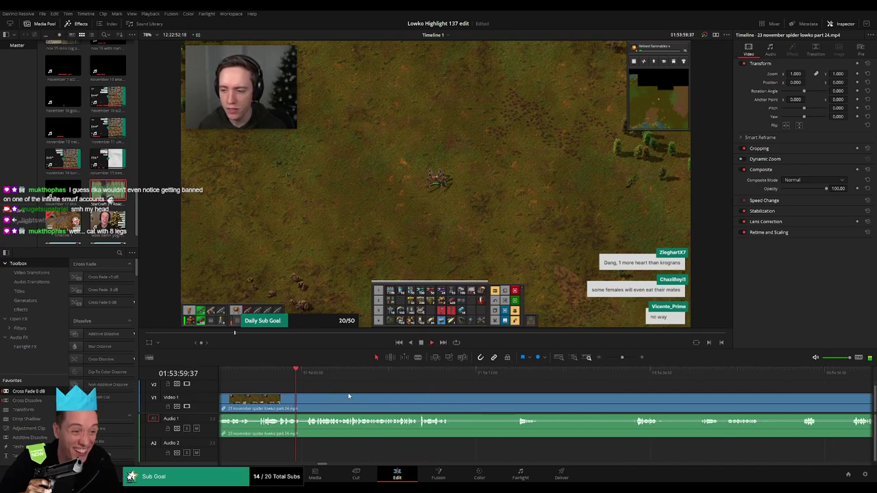
key("b")
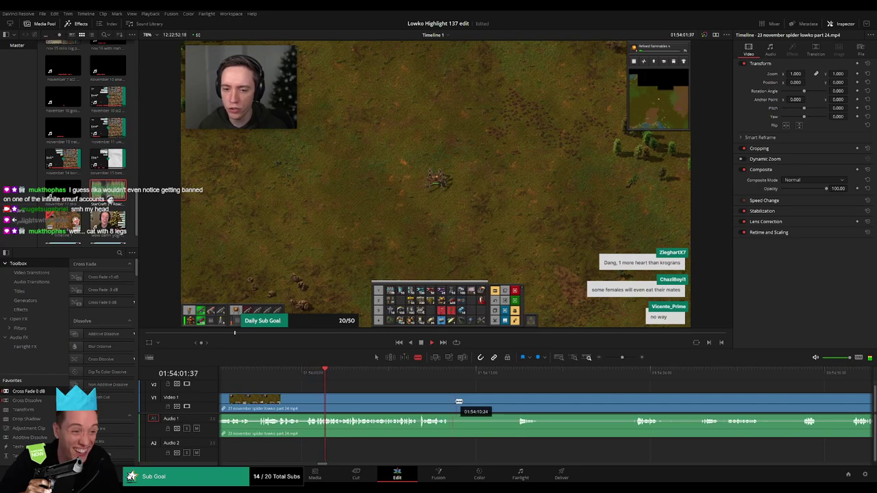
left_click(456, 404)
scroll(477, 389, "right", 2)
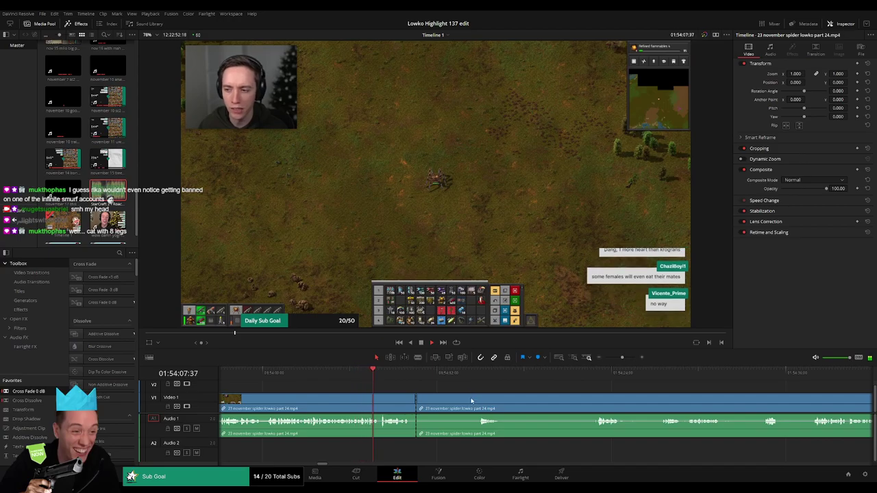
left_click(477, 408)
left_click(462, 407)
key("BackSpace")
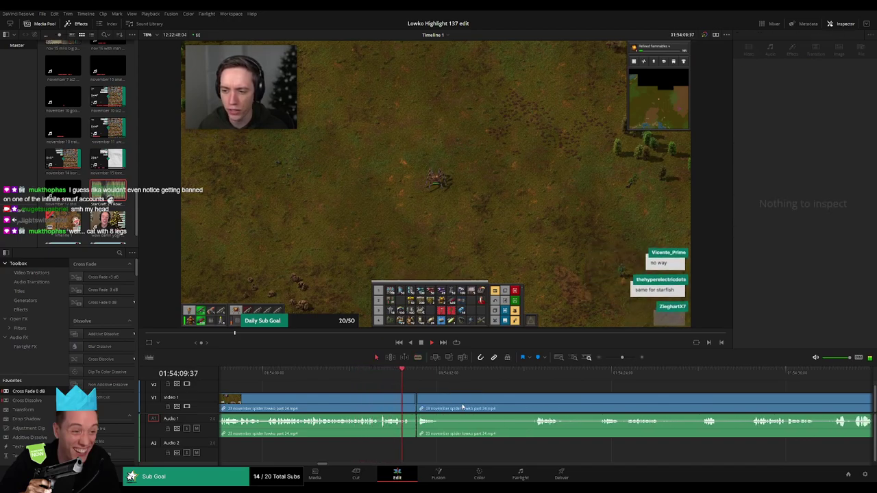
- Split the clip at about 01:54:12 and 01:54:18, and ripple-delete the footage between
scroll(386, 394, "right", 4)
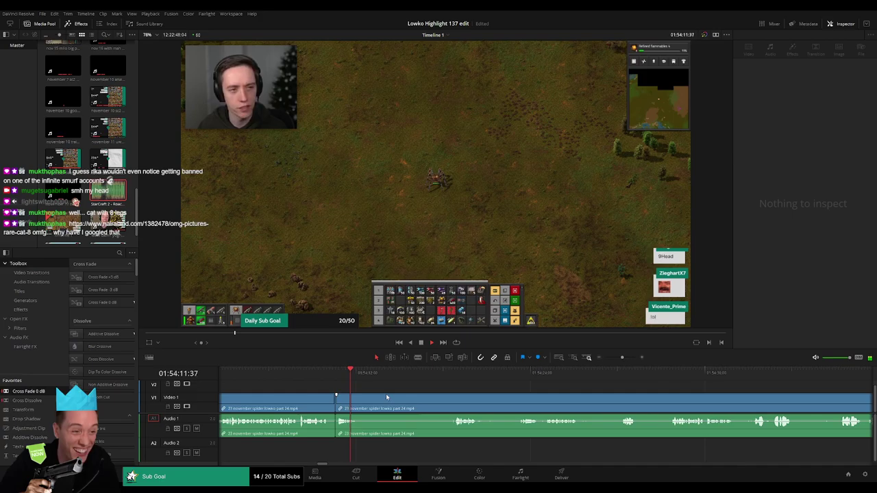
key("b")
left_click(360, 404)
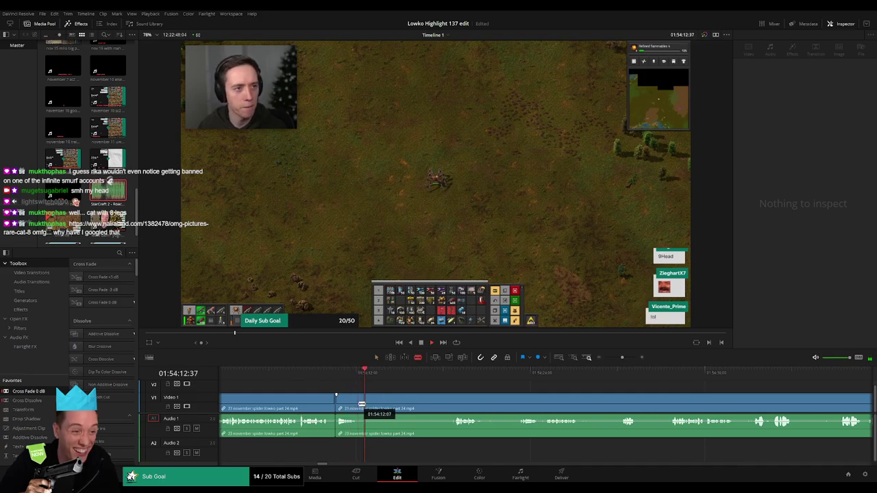
left_click(460, 376)
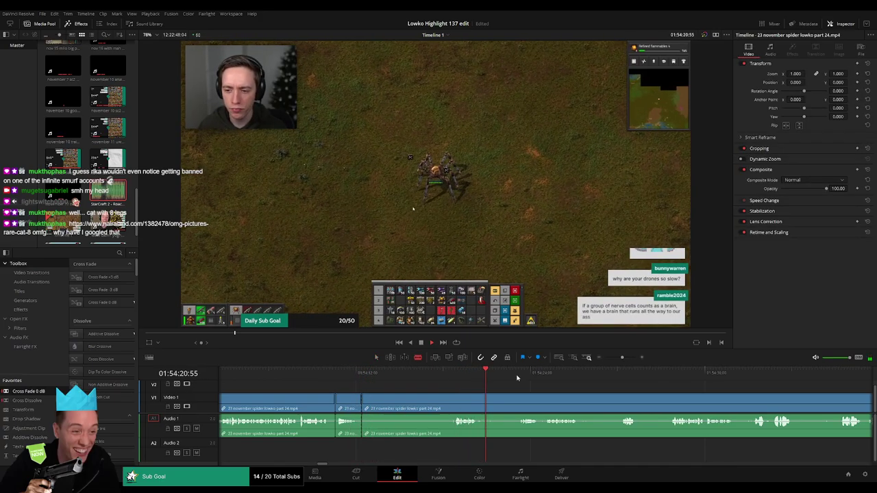
scroll(464, 394, "right", 4)
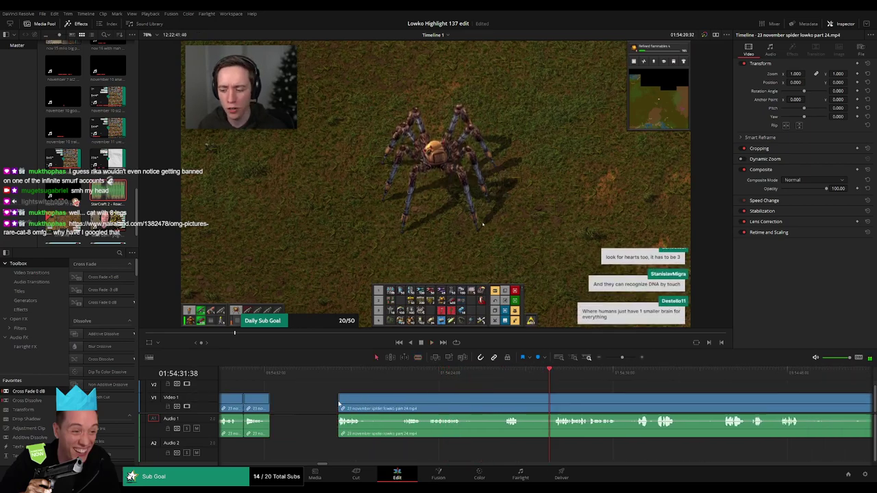
- Split the clip at about 01:54:14 and 01:54:17, and ripple-delete the silent piece between
left_click(296, 405)
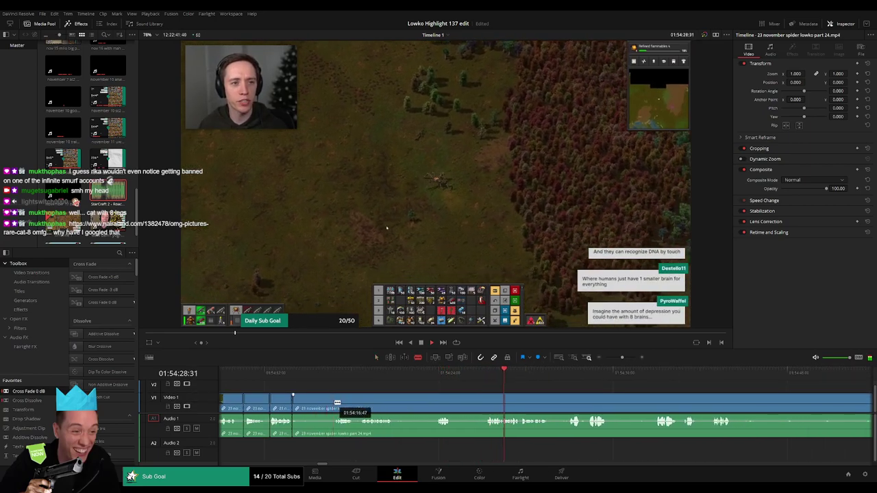
left_click(336, 404)
key("a")
left_click(319, 405)
key("Delete")
- Play the new join, split the clip at about 01:54:18 and 01:54:21, and ripple-delete the silent piece between
left_click_drag(317, 406, 303, 406)
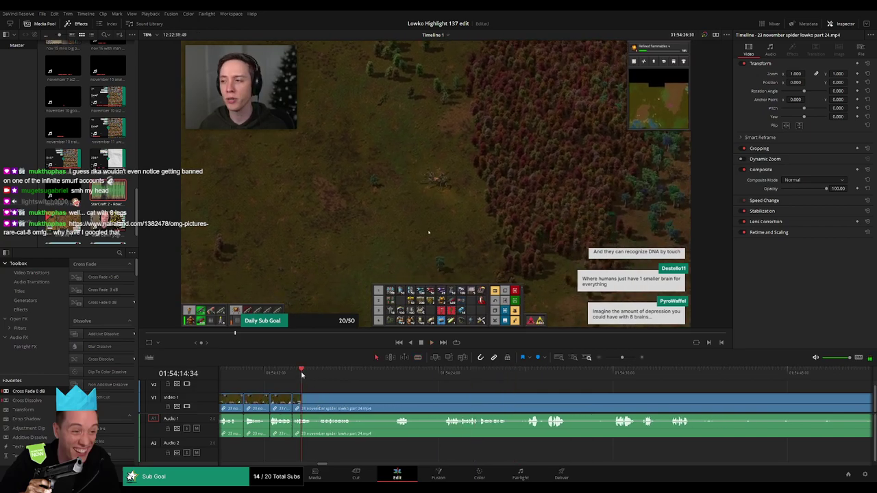
key("space")
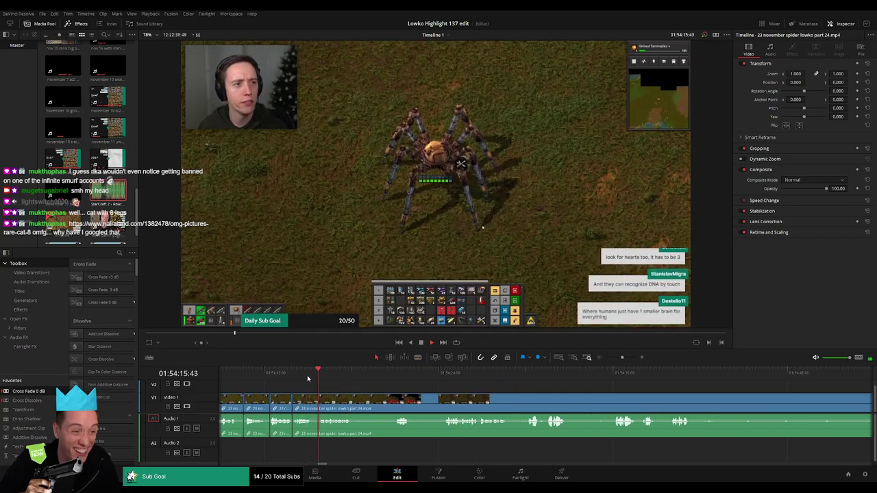
key("b")
left_click(355, 401)
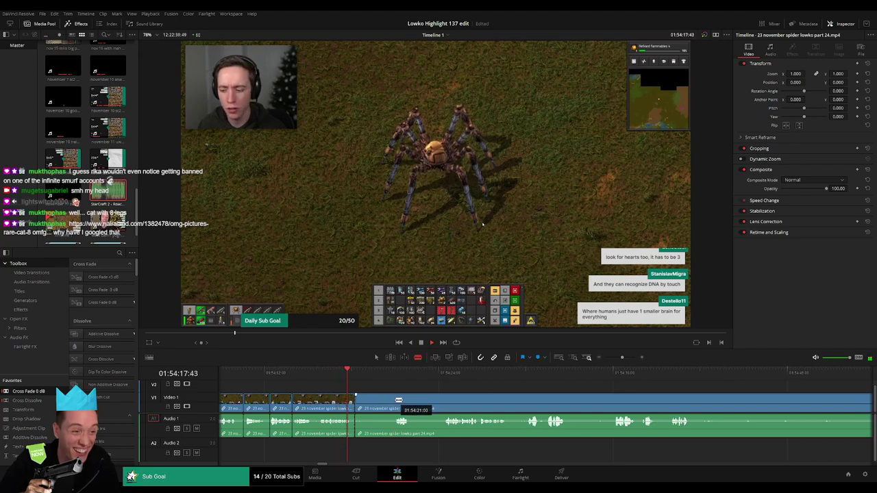
left_click(395, 402)
key("a")
left_click(384, 406)
key("Delete")
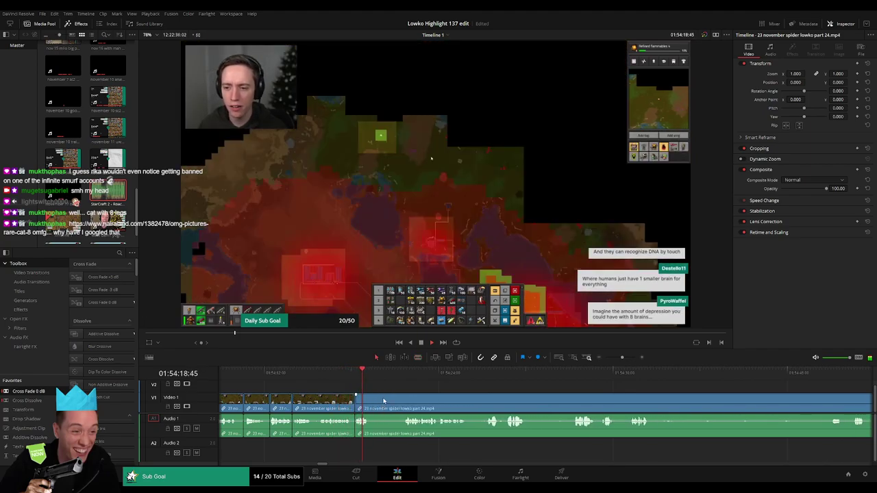
- Split the clip at about 01:54:19 and 01:54:21, and ripple-delete the short silent piece between
left_click(403, 374)
key("b")
left_click(369, 399)
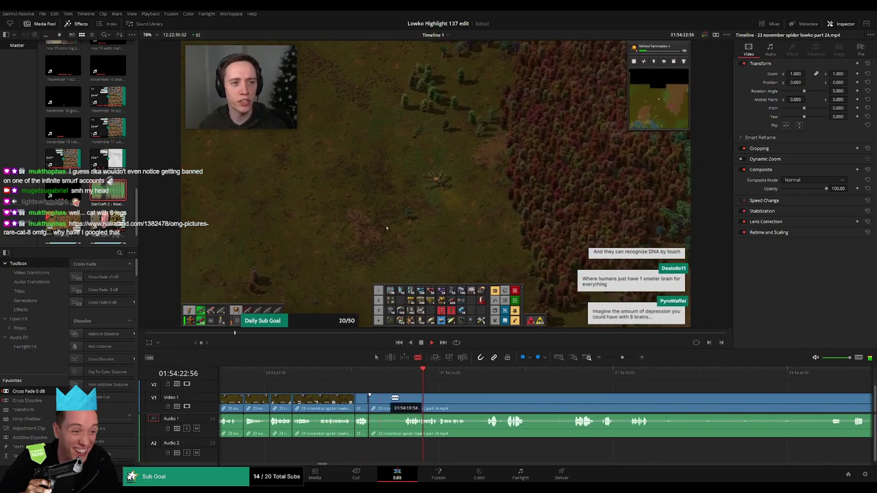
left_click_drag(394, 399, 376, 407)
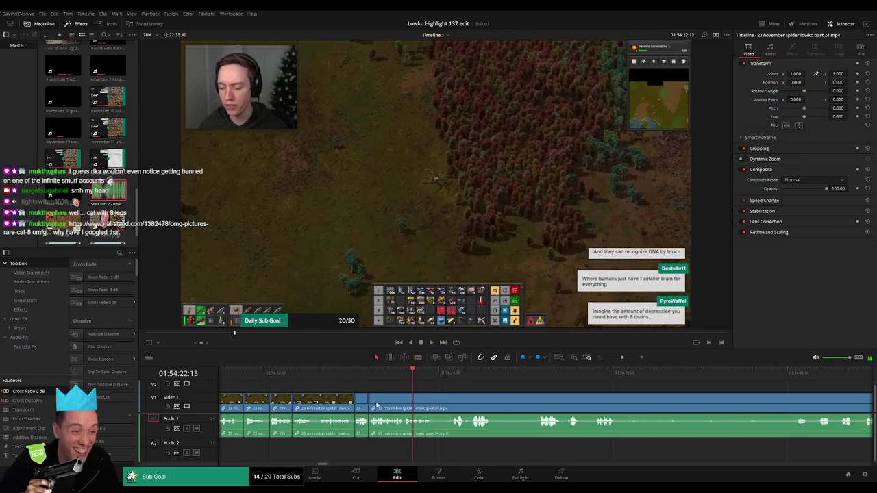
- Play on past the last join and split the spider part 24 clip at about 01:54:23, after the spoken passage
key("space")
left_click_drag(450, 401, 348, 395)
left_click(347, 375)
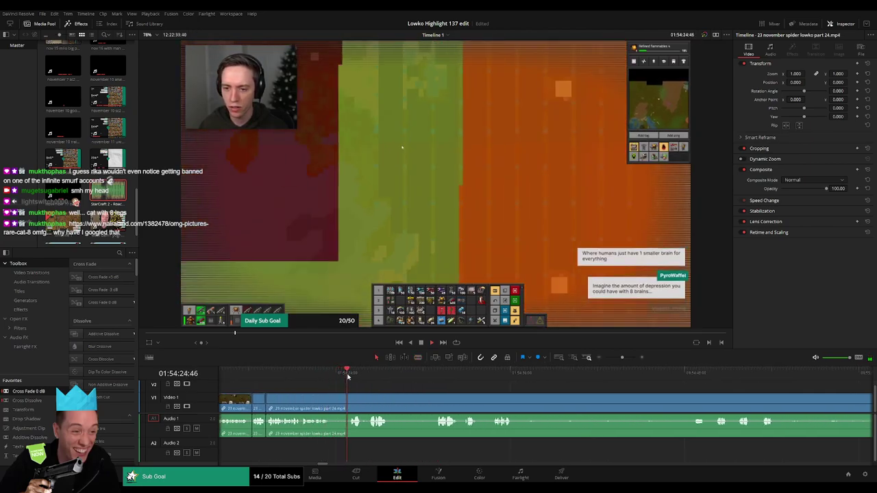
key("b")
left_click(331, 398)
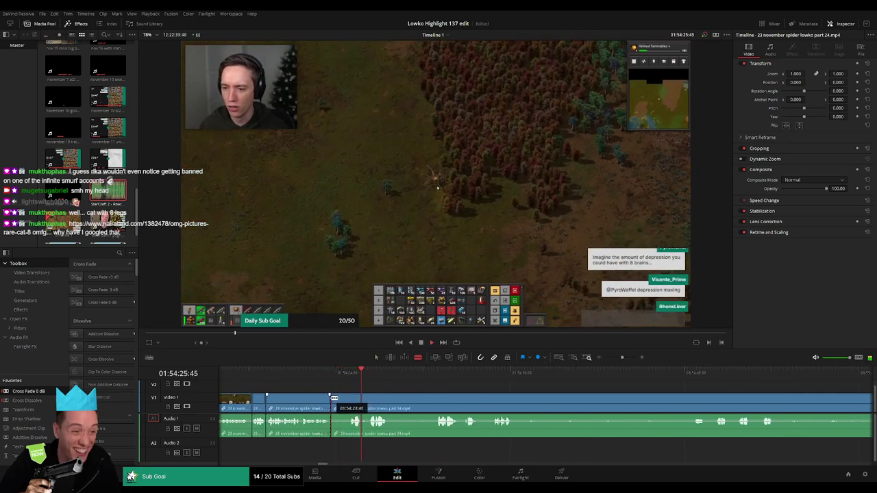
- Skim the rest of the spider part 24 clip after 01:54:23 and ripple-delete it up to the cable clip
left_click(435, 374)
left_click(494, 373)
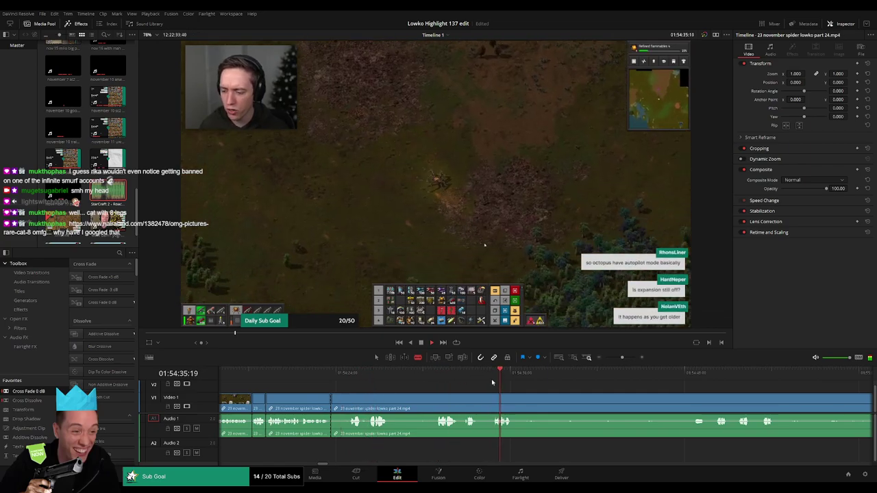
left_click(793, 373)
left_click_drag(623, 357, 612, 357)
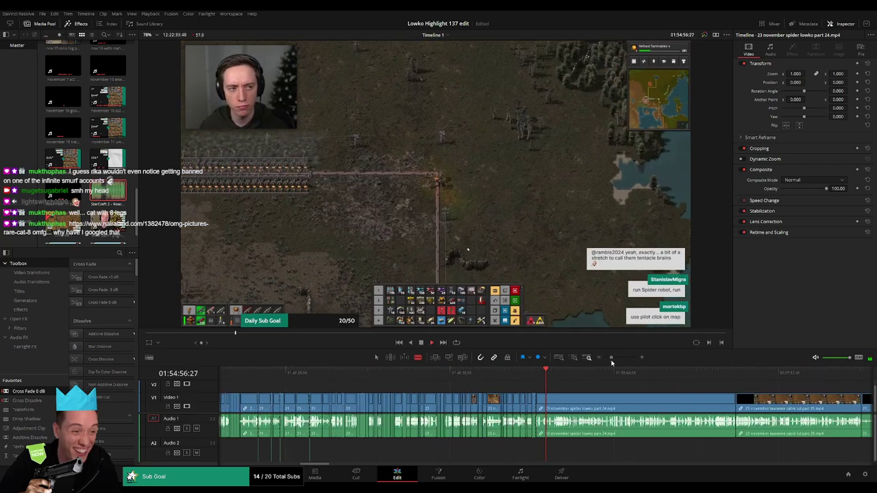
left_click(554, 373)
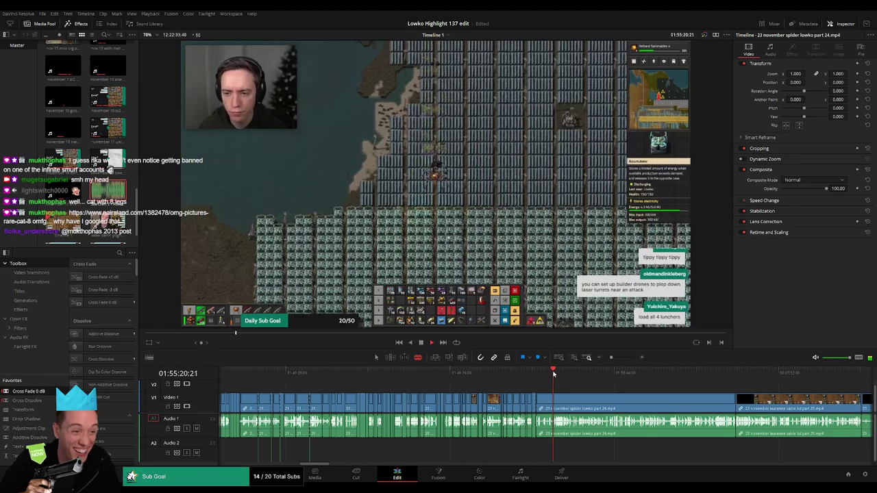
left_click(552, 374)
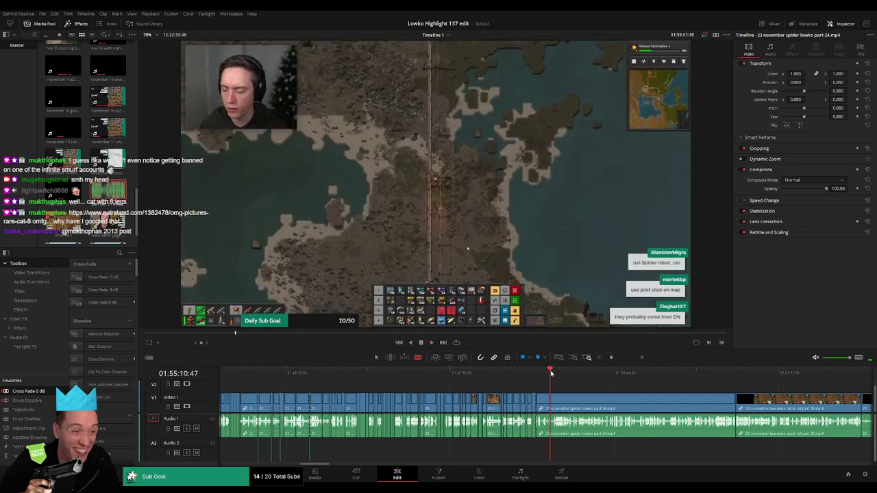
left_click_drag(551, 373, 524, 391)
key("a")
left_click(515, 405)
key("Delete")
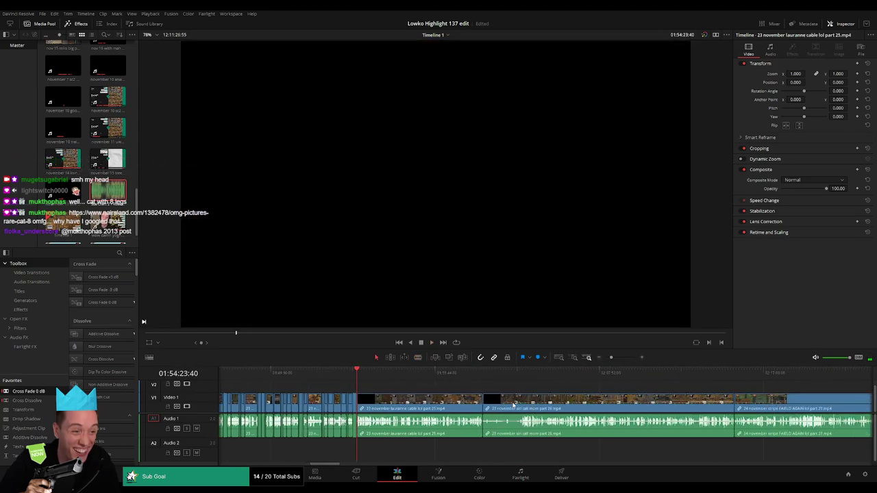
- Skim the start of the cable part 25 clip, split it at about 01:55:45, and ripple-delete the footage before the split
left_click_drag(357, 381, 363, 377)
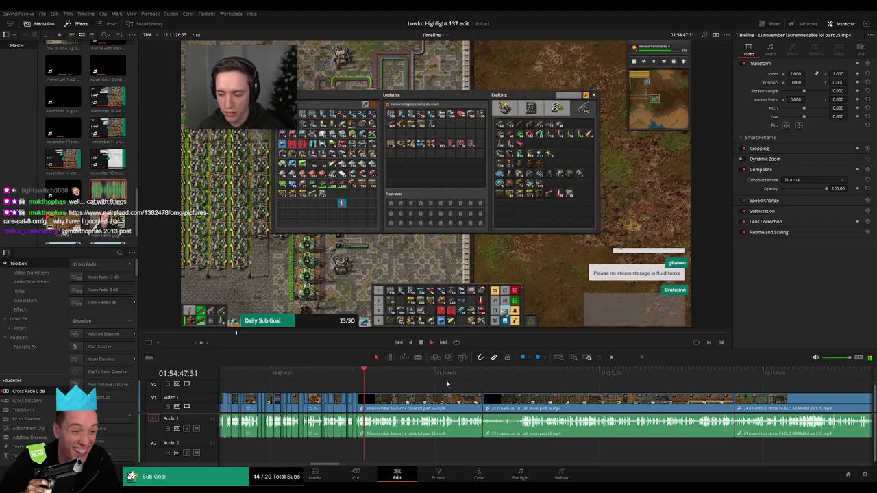
left_click_drag(613, 360, 626, 360)
left_click_drag(575, 374, 738, 377)
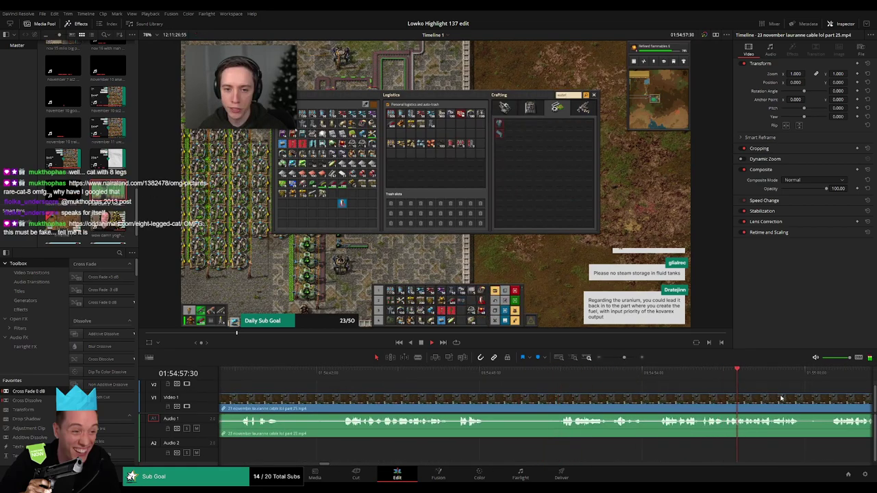
left_click_drag(783, 399, 539, 399)
left_click_drag(721, 381, 751, 381)
left_click_drag(624, 358, 616, 358)
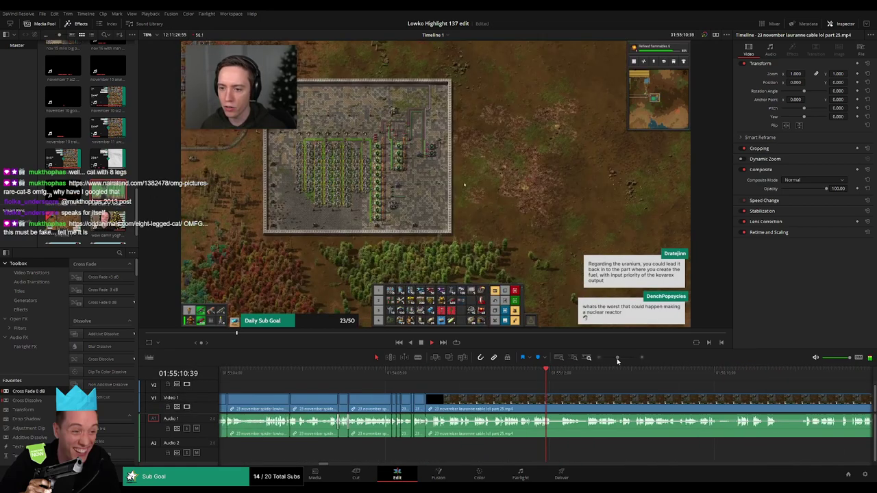
left_click(593, 374)
left_click_drag(583, 400, 394, 398)
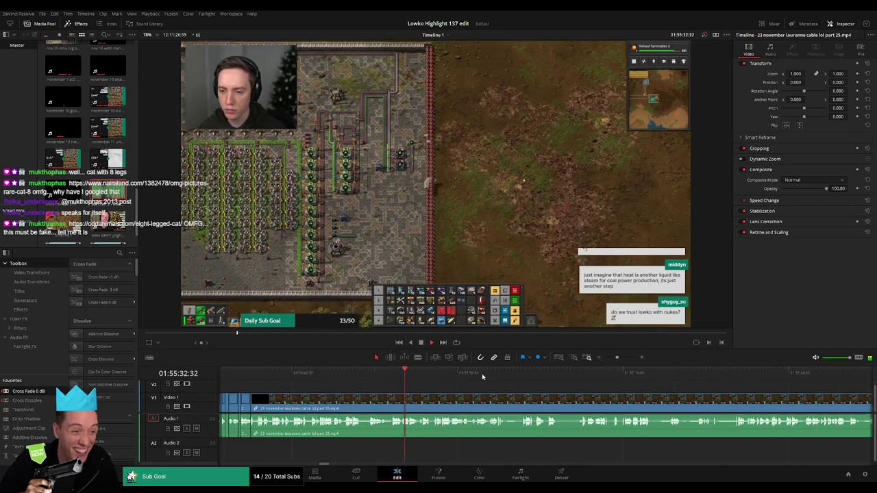
left_click(591, 377)
left_click_drag(588, 375, 441, 375)
left_click_drag(617, 358, 623, 358)
key("space")
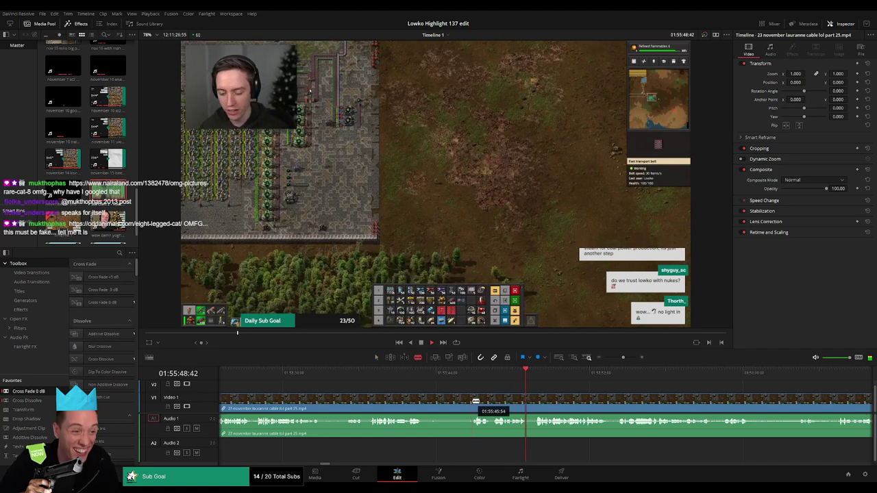
left_click(471, 401)
key("Delete")
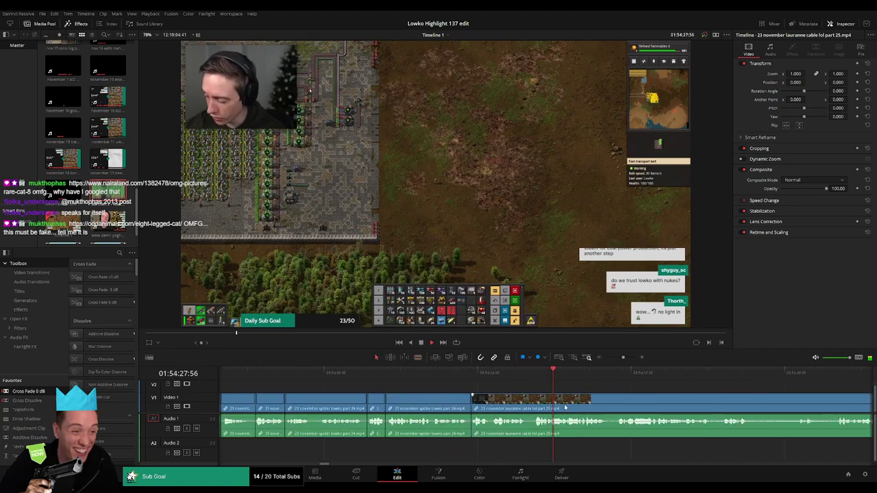
- Play the new join and review the plug and cable passage up to about 01:54:52, replaying its middle part
left_click_drag(565, 407, 410, 397)
left_click(328, 374)
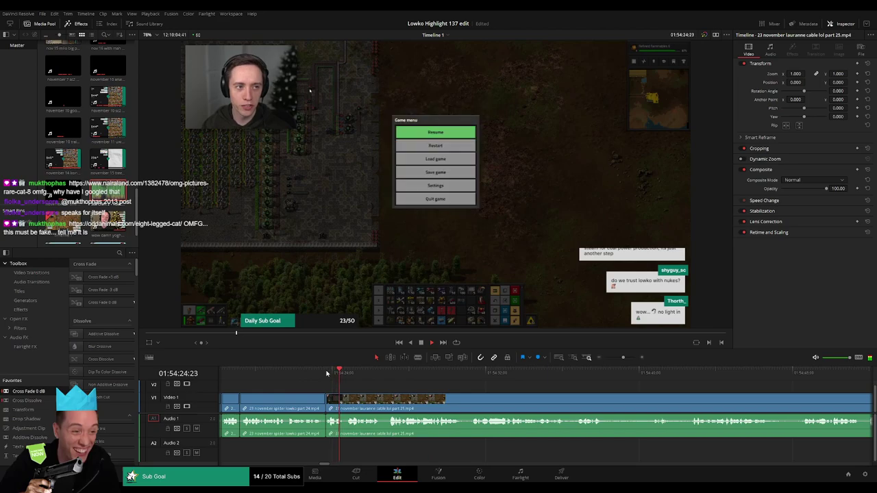
scroll(411, 399, "right", 3)
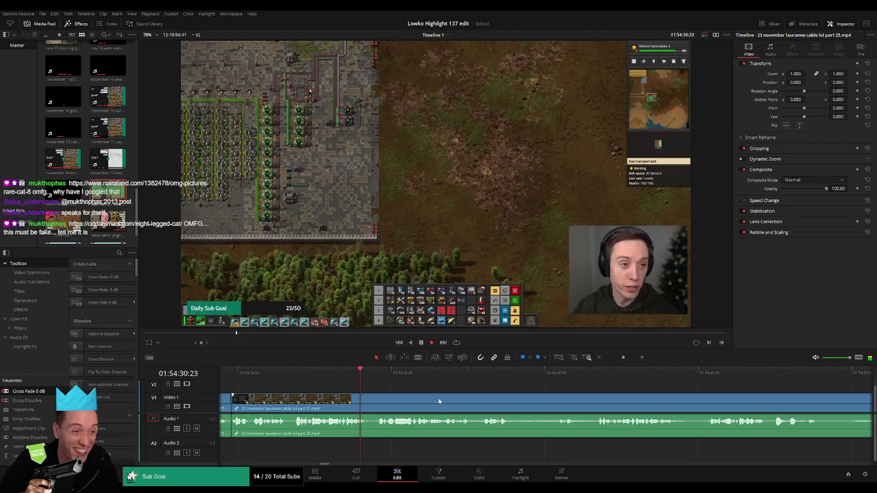
scroll(366, 398, "right", 3)
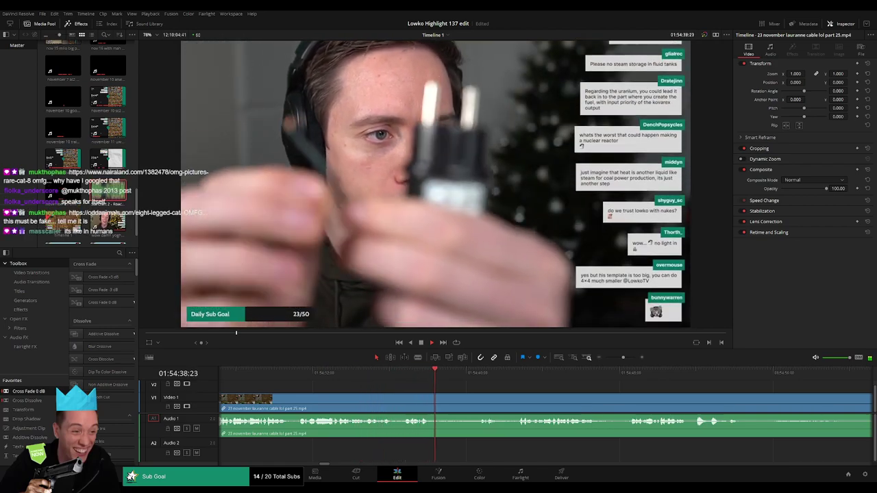
left_click(475, 377)
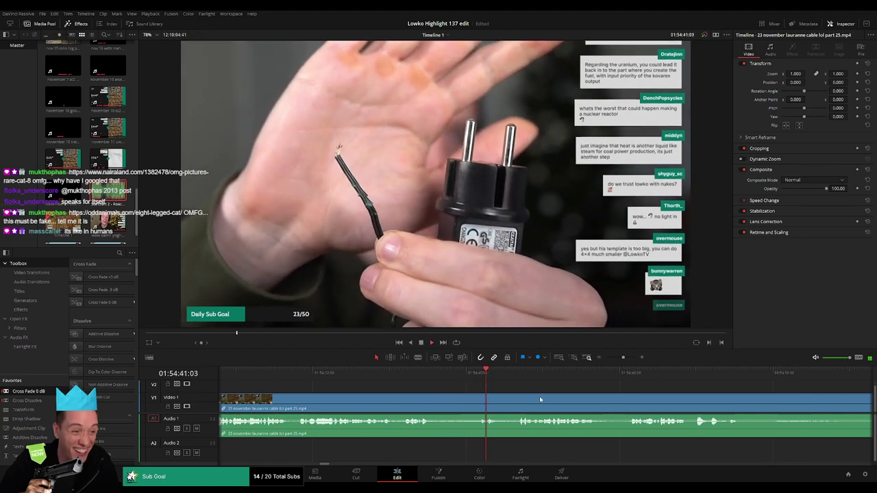
left_click_drag(539, 396, 385, 388)
left_click(389, 379)
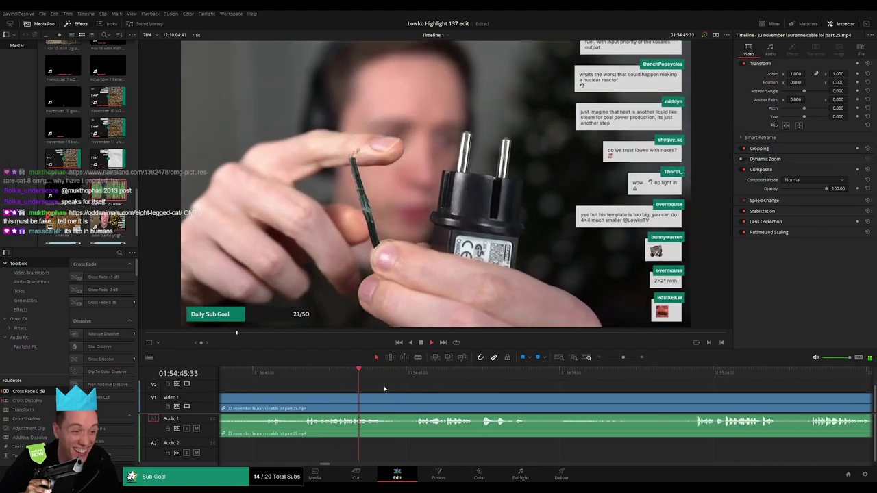
left_click(338, 377)
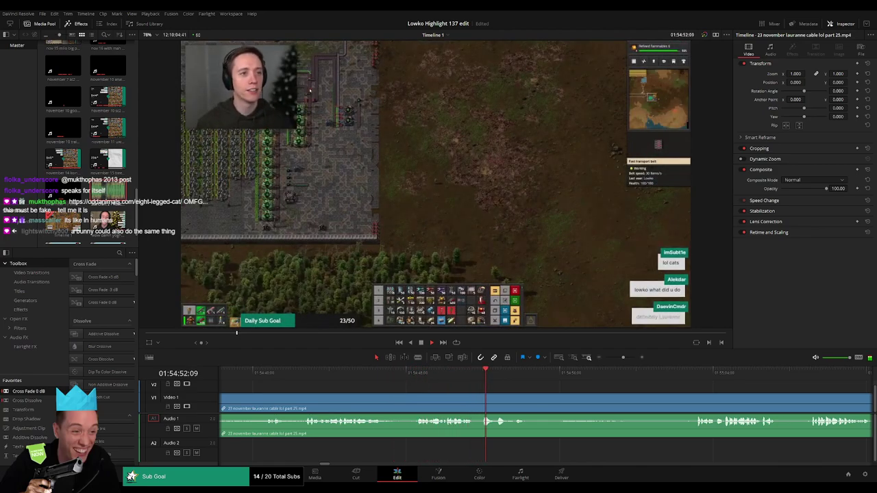
left_click(304, 376)
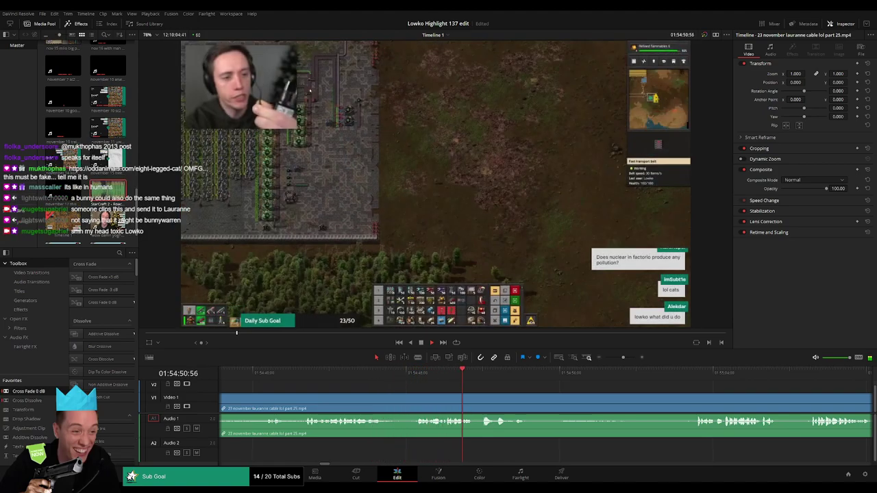
left_click(305, 376)
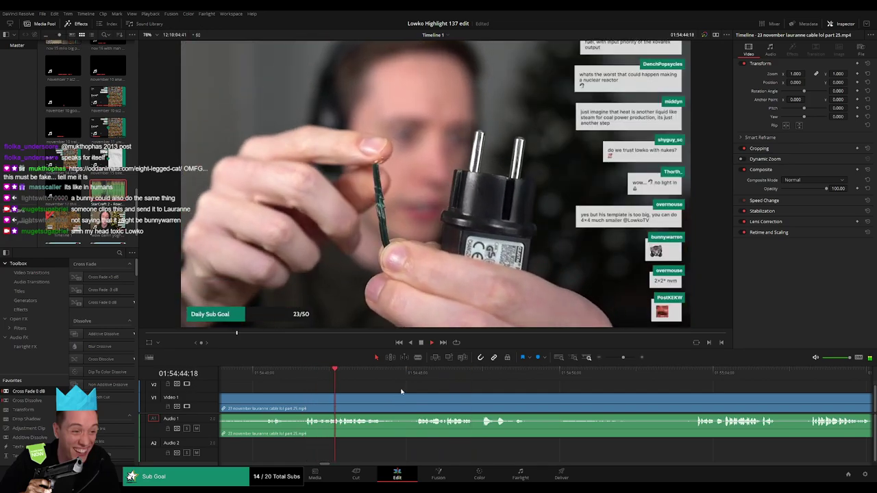
- Play through the end of the plug close-up and split the cable clip at about 01:54:54, where the talking stops
left_click_drag(401, 392, 384, 393)
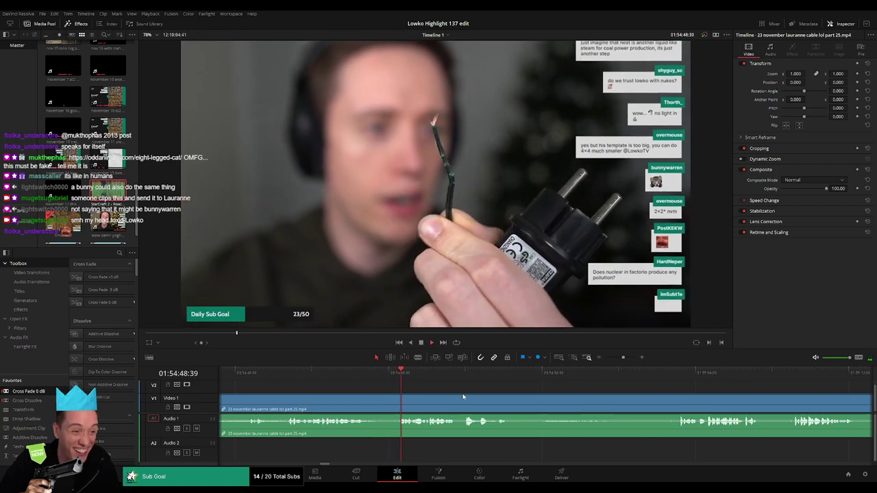
scroll(383, 393, "right", 5)
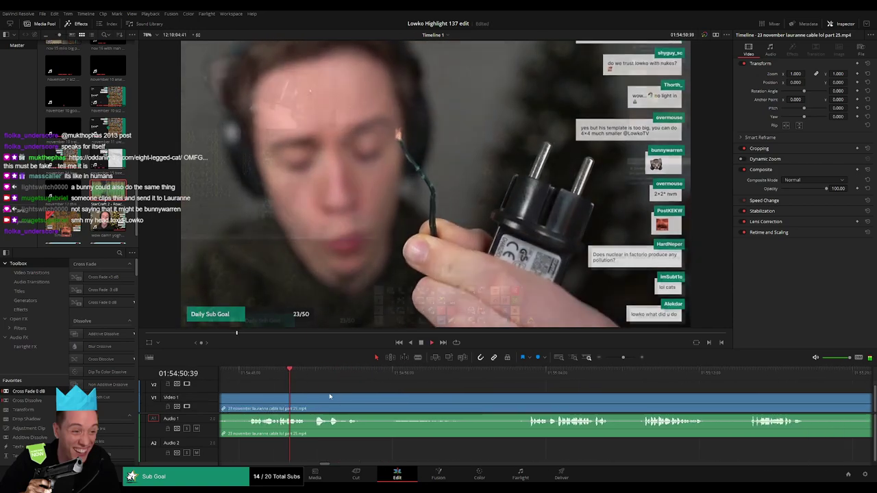
scroll(329, 396, "right", 3)
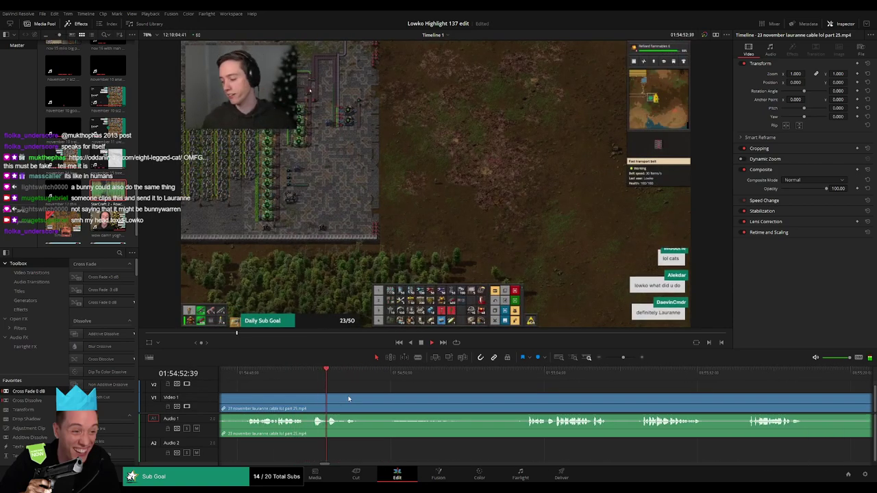
key("b")
left_click(361, 398)
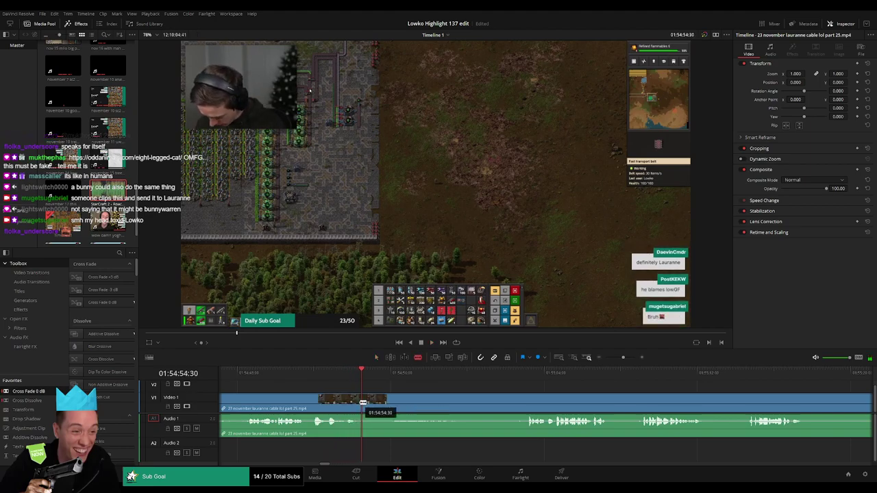
- Cut the part 25 clip at about 01:54:54 and 01:55:02 and ripple-delete the quiet section between the cuts
left_click(521, 376)
left_click(528, 398)
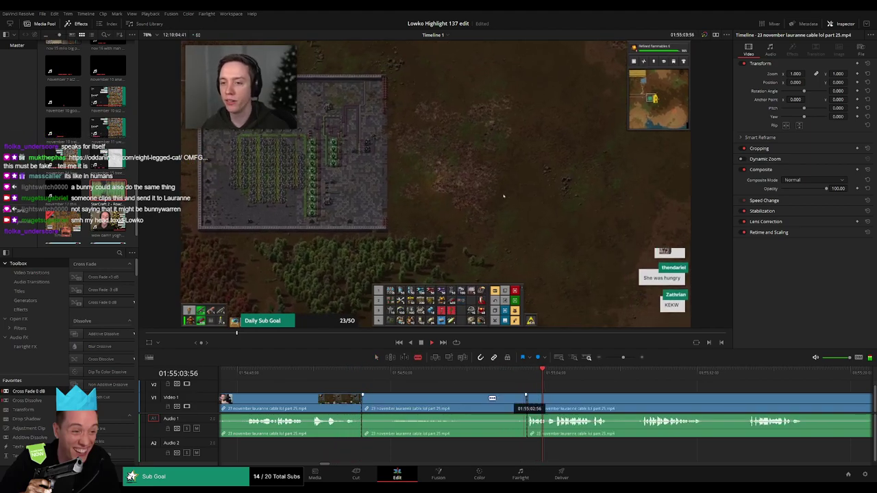
key("a")
left_click(487, 399)
key("Delete")
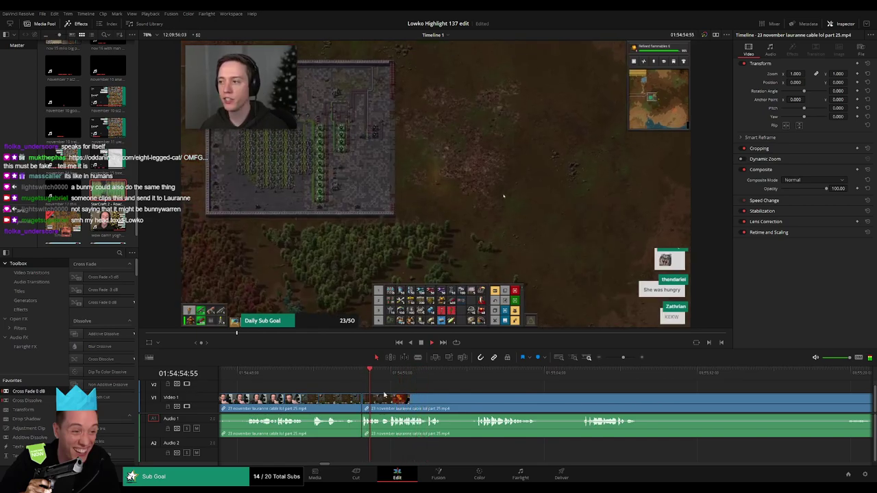
- Split the part 25 clip in the pause at about 01:54:56, right after the first burst of speech
key("b")
left_click(381, 398)
left_click(386, 398)
left_click_drag(383, 408, 391, 408)
- Cut the part 25 clip before the speech at about 01:55:06 and ripple-delete the section back to the previous split
left_click(478, 375)
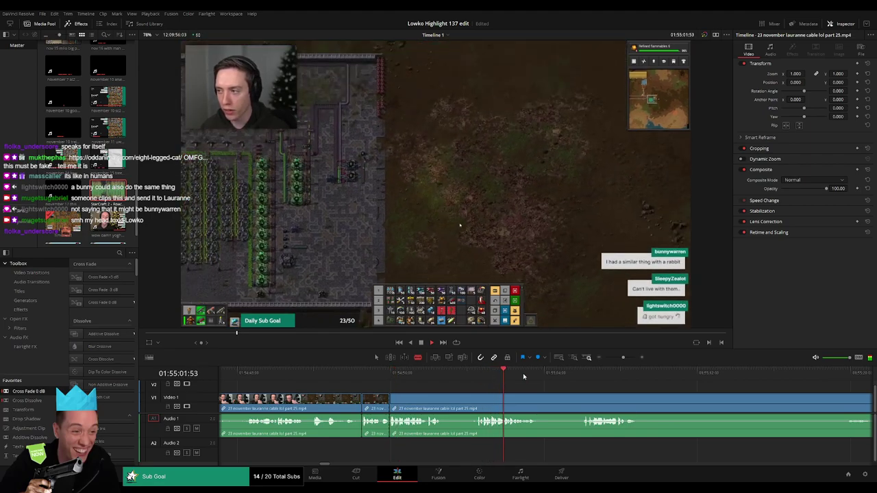
left_click(589, 373)
left_click_drag(627, 396, 524, 384)
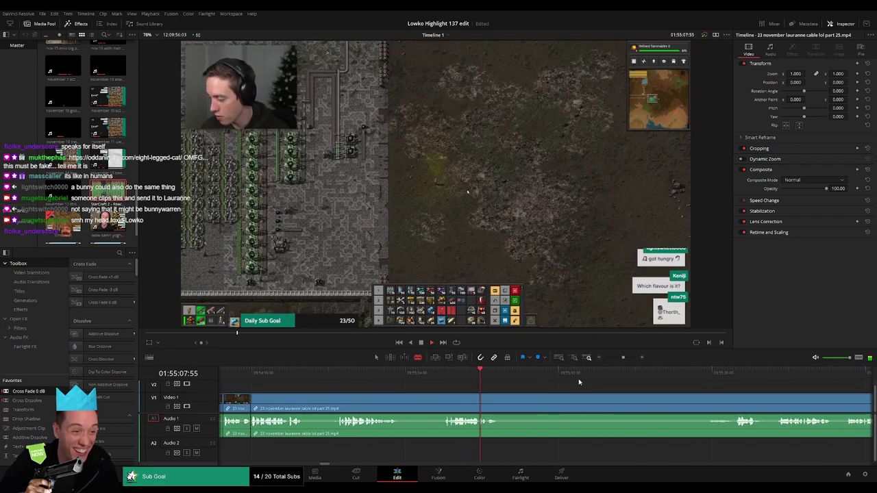
left_click_drag(623, 358, 622, 359)
left_click(512, 376)
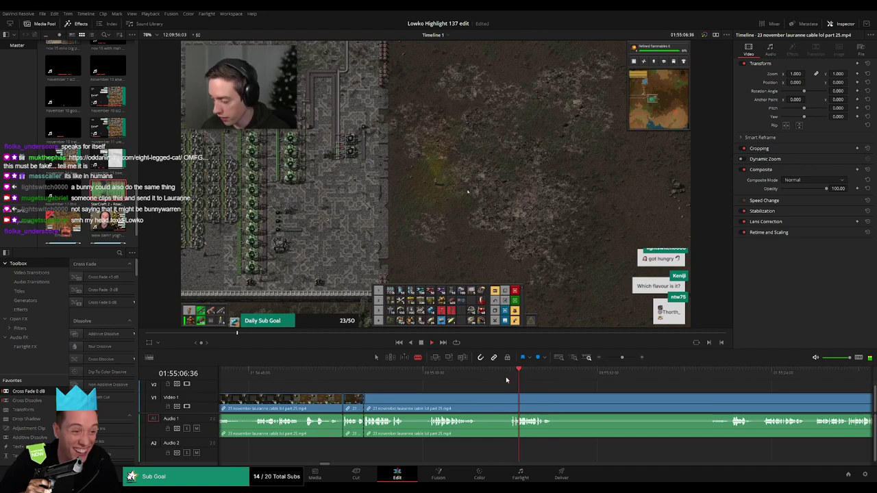
left_click(511, 399)
key("a")
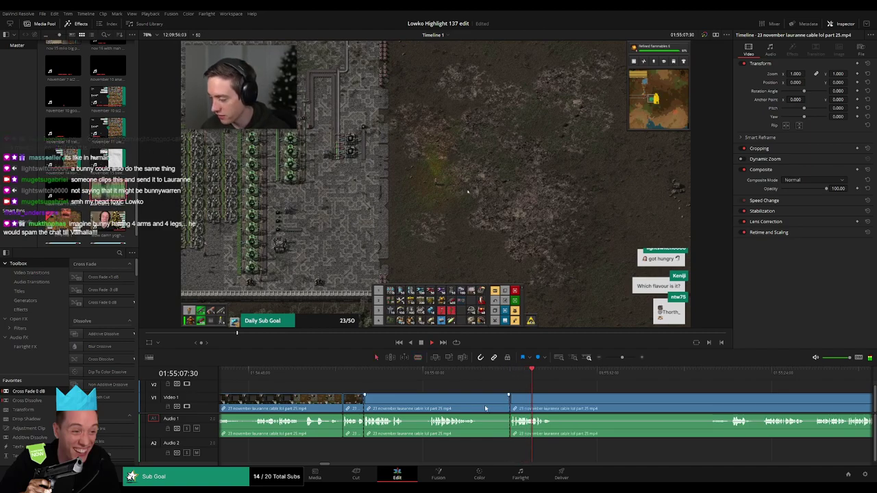
key("Delete")
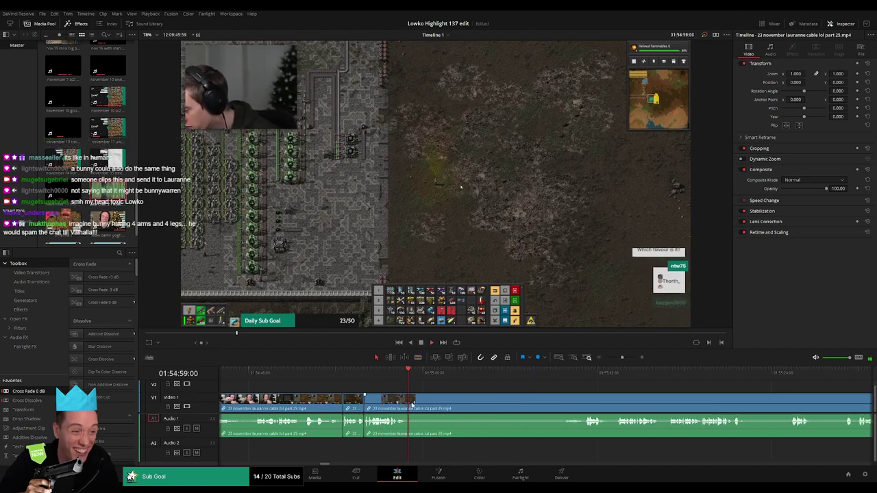
- Split the part 25 clip at about 01:54:59, skim its remainder and ripple-delete it up to the part 26 clip
left_click(410, 404)
left_click(577, 374)
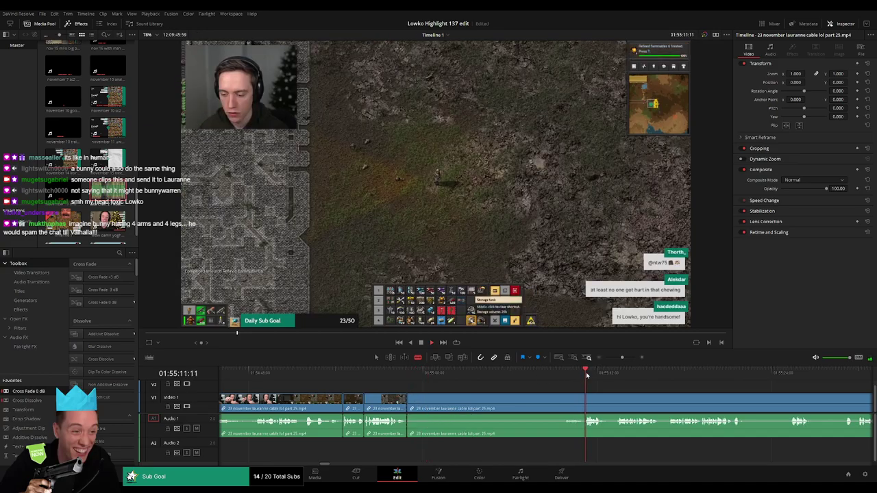
left_click_drag(593, 385, 498, 385)
left_click(764, 373)
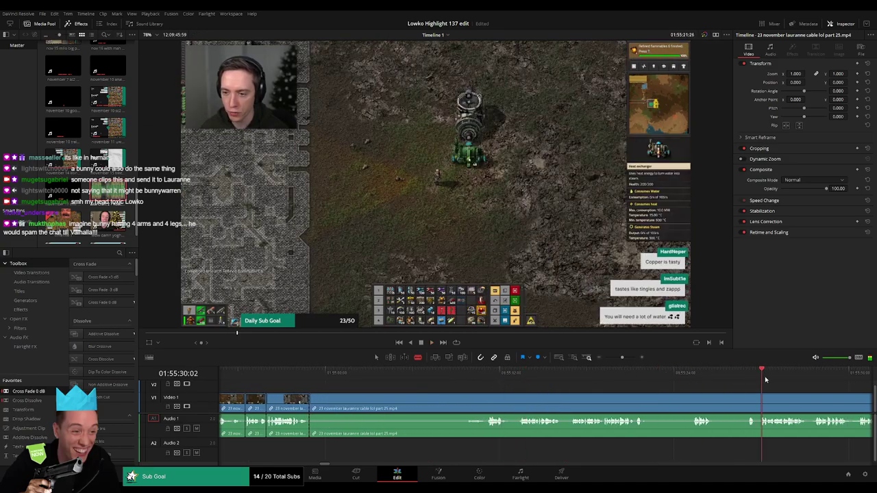
mouse_move(623, 358)
left_mouse_down()
mouse_move(604, 359)
mouse_move(617, 361)
left_mouse_up()
left_click(551, 374)
left_click(577, 375)
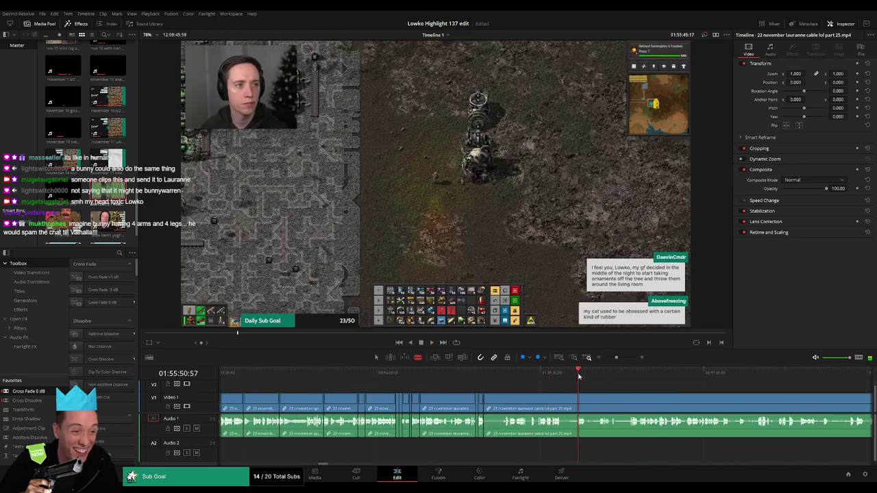
left_click(603, 375)
left_click(624, 376)
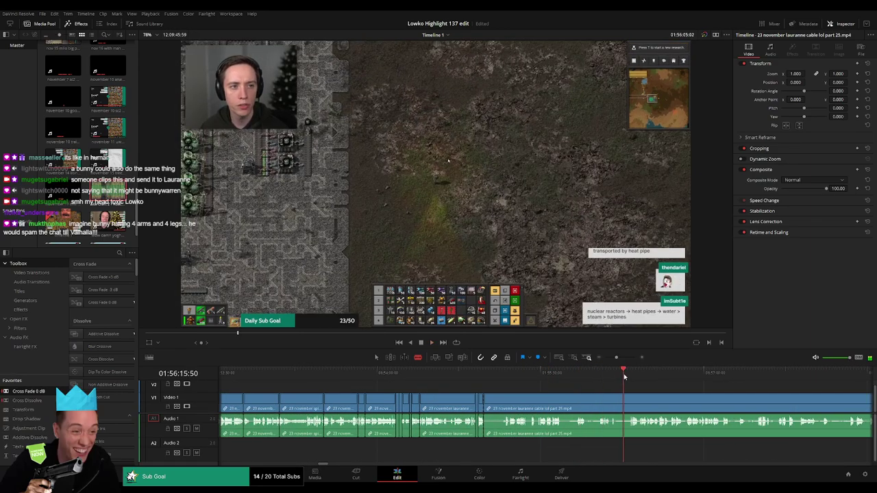
left_click(631, 376)
left_click_drag(652, 402, 444, 394)
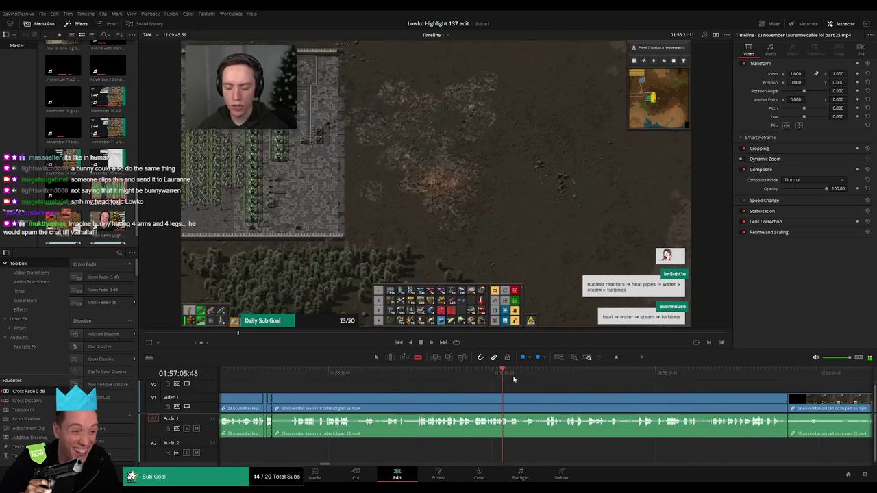
left_click_drag(514, 379, 680, 385)
key("a")
left_click(533, 403)
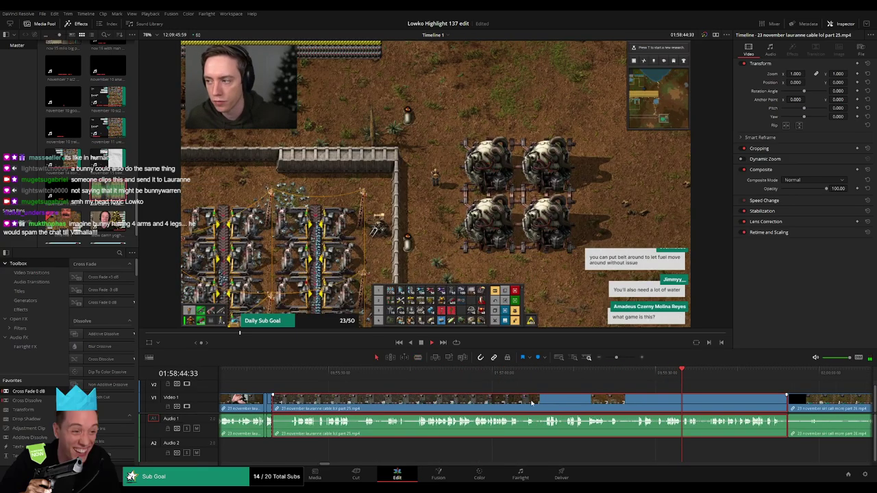
key("Delete")
- Find the start of the relevant talk in the part 26 clip, split at about 01:58:34 and ripple-delete everything before it
left_click(417, 374)
left_click(486, 373)
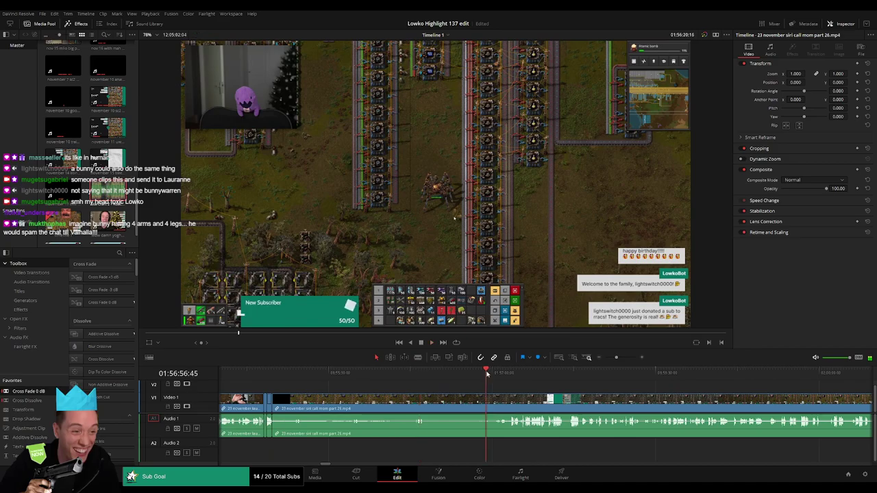
mouse_move(487, 374)
left_mouse_down()
mouse_move(699, 378)
mouse_move(496, 389)
left_mouse_up()
key("space")
left_click(475, 374)
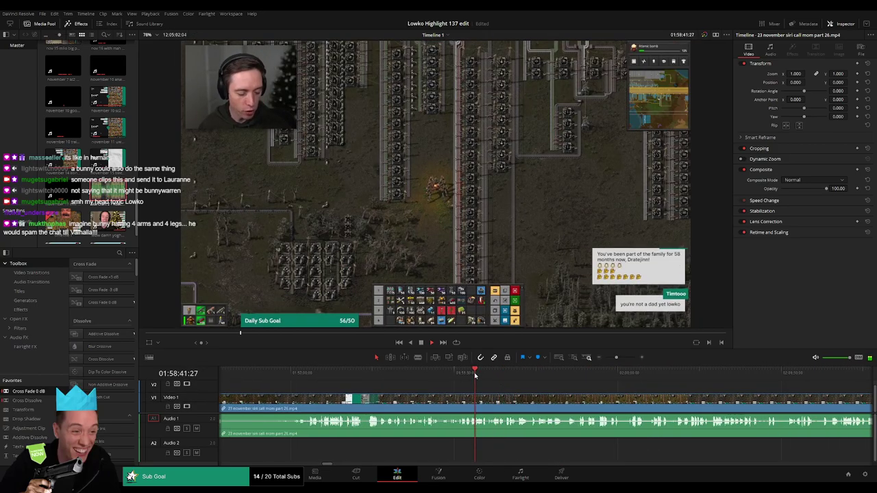
left_click(449, 377)
key("space")
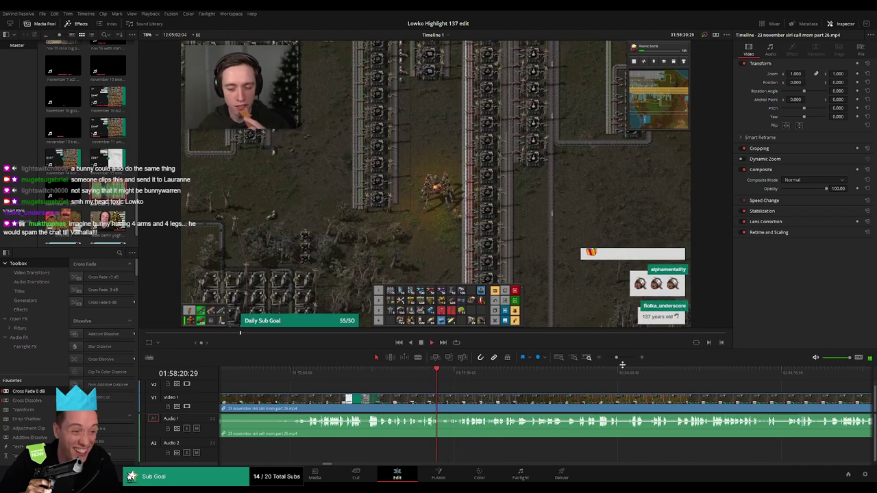
left_click_drag(618, 358, 621, 358)
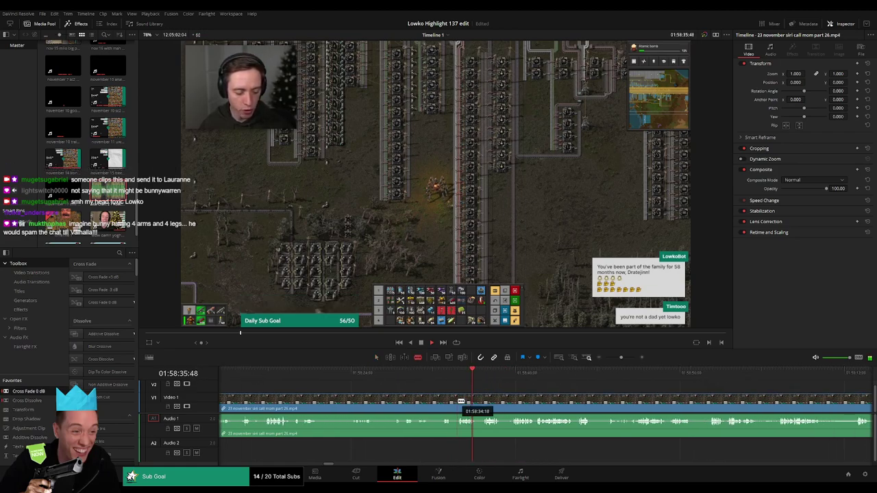
left_click(460, 402)
key("a")
left_click(434, 402)
key("Delete")
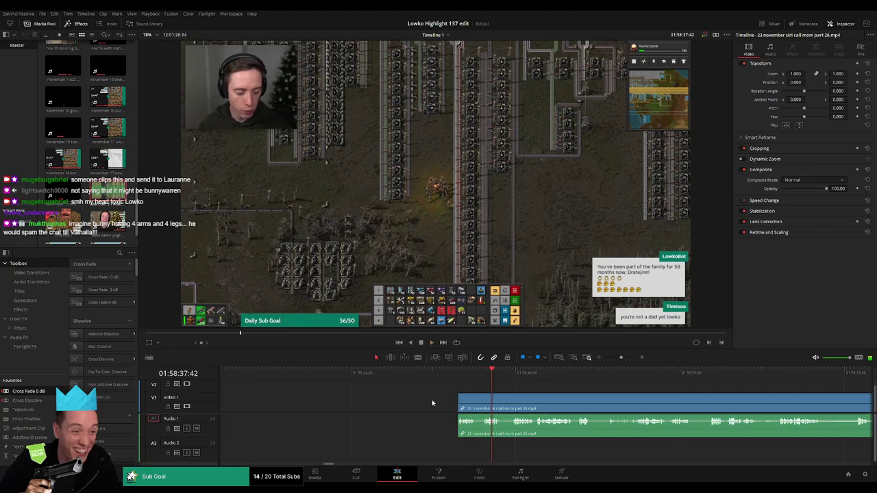
- Cut two short pauses out of the beginning of the part 26 clip, near 01:55:01 and 01:55:02, closing the gaps
scroll(358, 388, "right", 4)
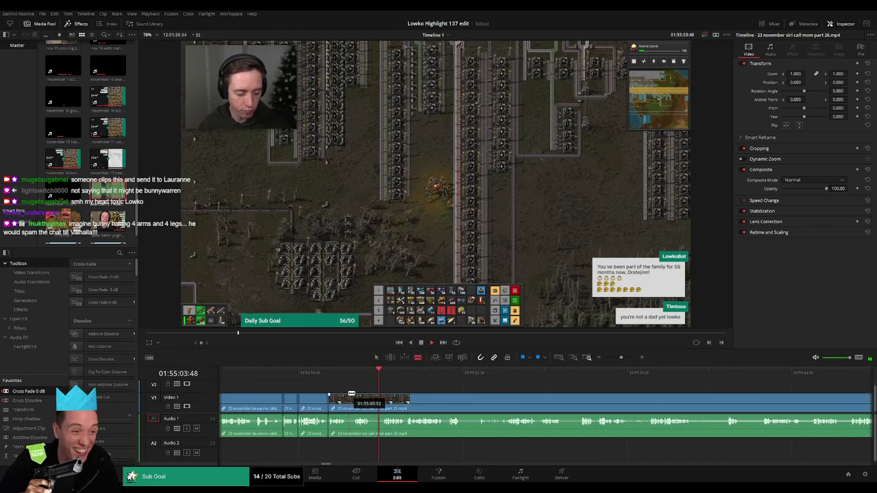
left_click_drag(349, 395, 356, 394)
key("a")
left_click(350, 399)
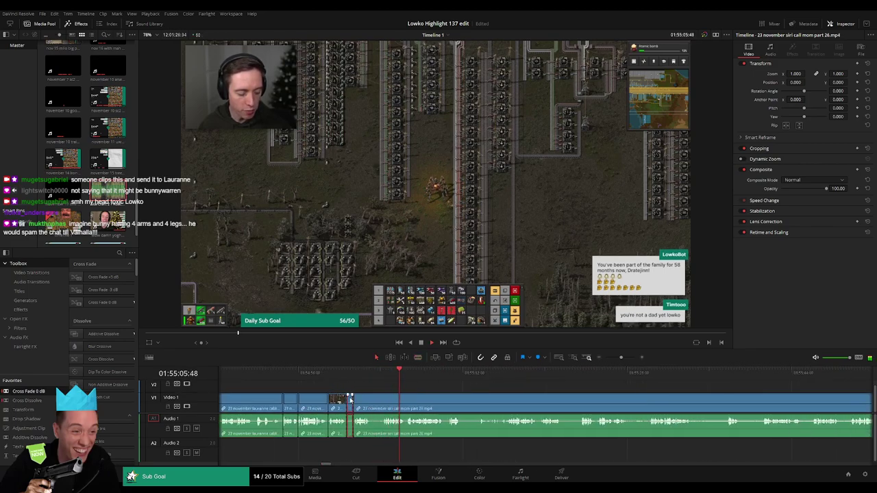
key("Delete")
key("b")
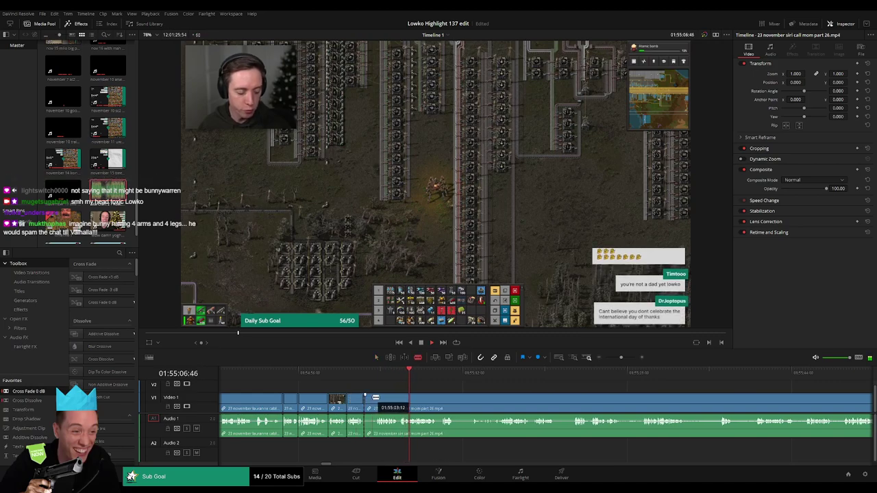
key("Delete")
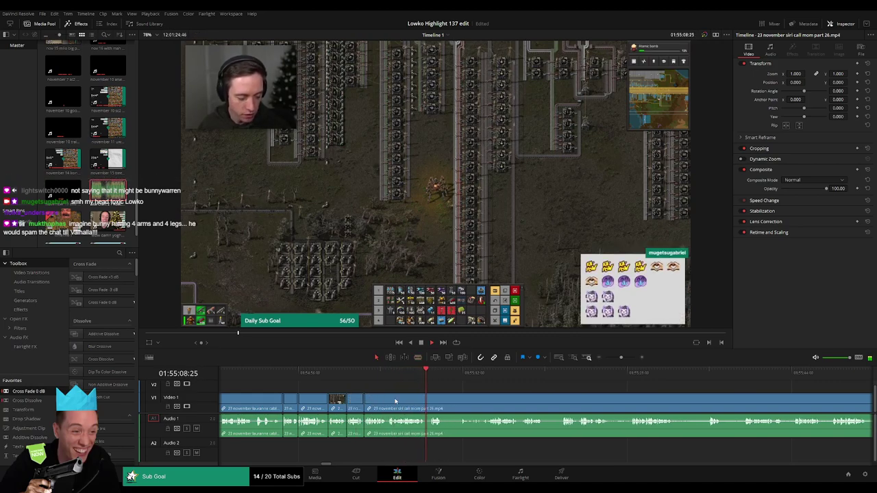
- Split the part 26 clip at about 01:55:10 and 01:55:12, delete the piece between and close the gap
left_click(395, 372)
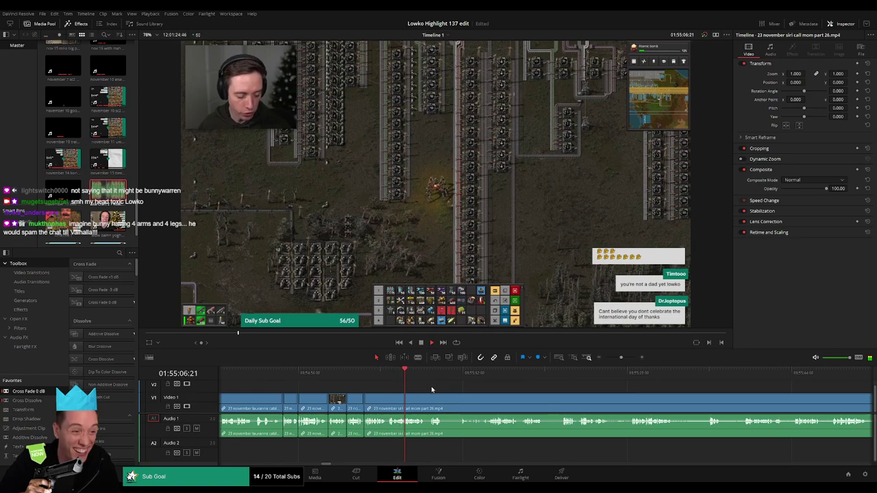
scroll(425, 390, "right", 1)
key("b")
left_click(388, 398)
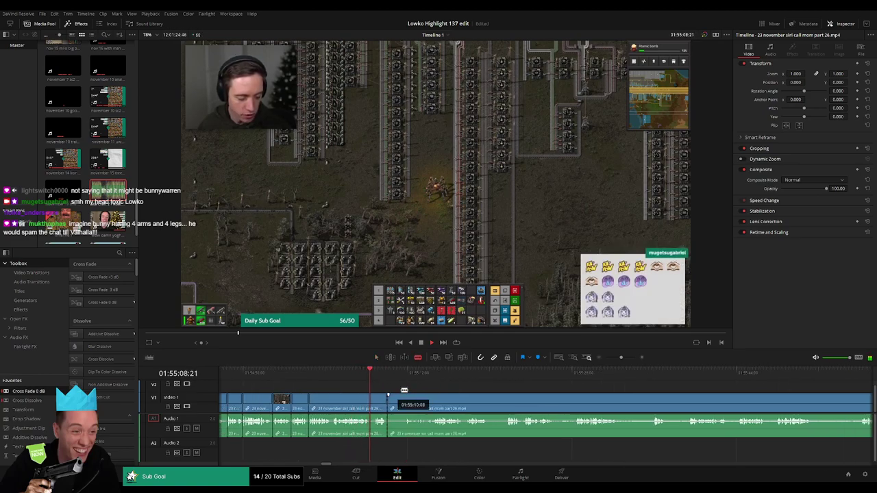
left_click(407, 374)
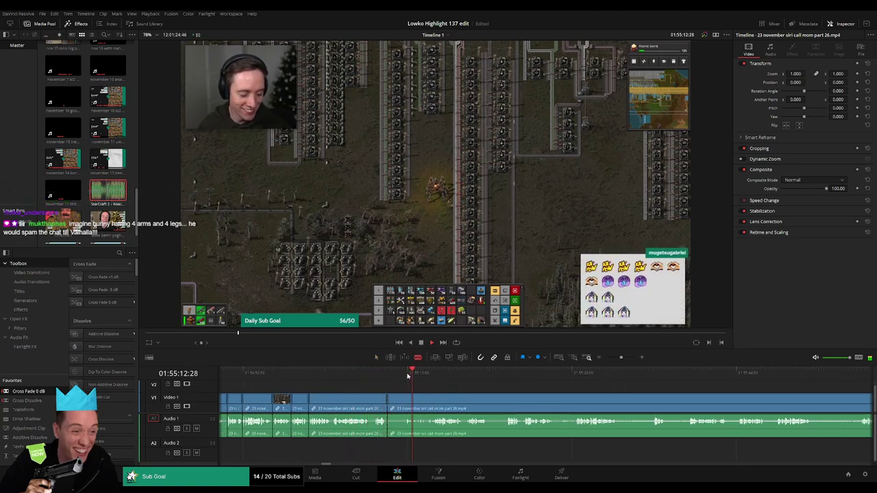
left_click(407, 397)
key("a")
left_click(402, 402)
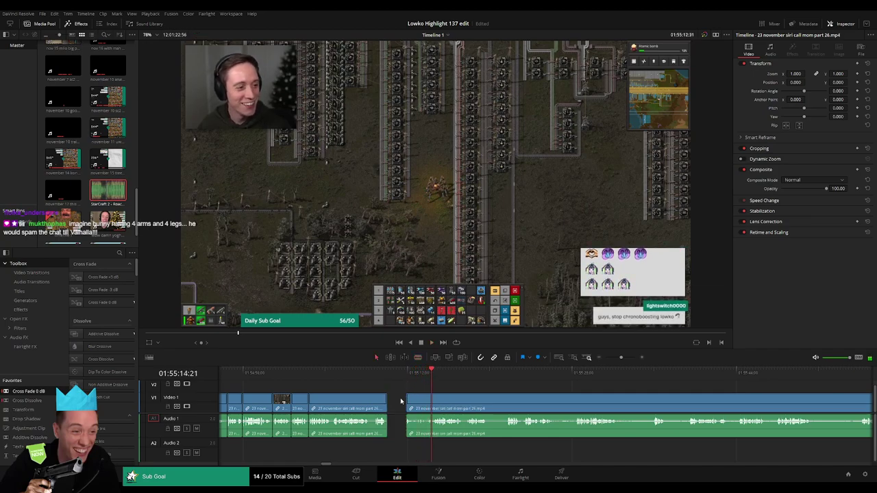
left_click(401, 401)
key("Delete")
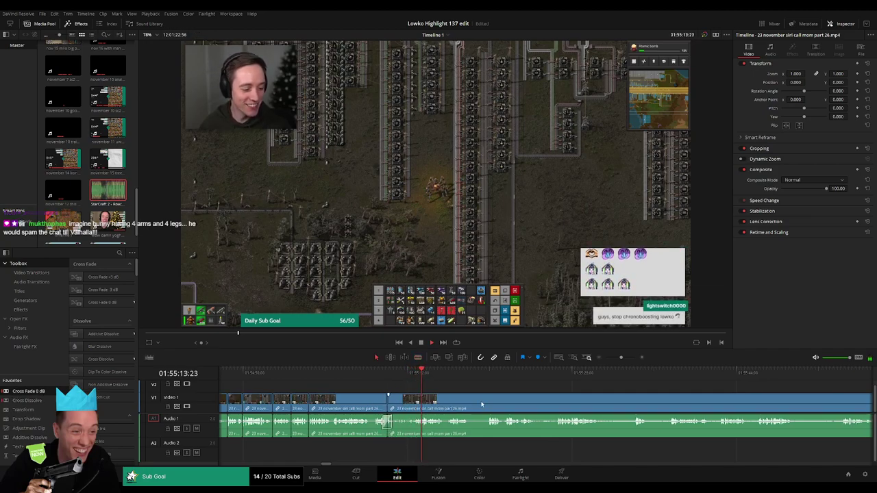
- Split the part 26 clip at about 01:55:17 and ripple-delete the unwanted stretches that follow the cut
left_click_drag(483, 404, 367, 399)
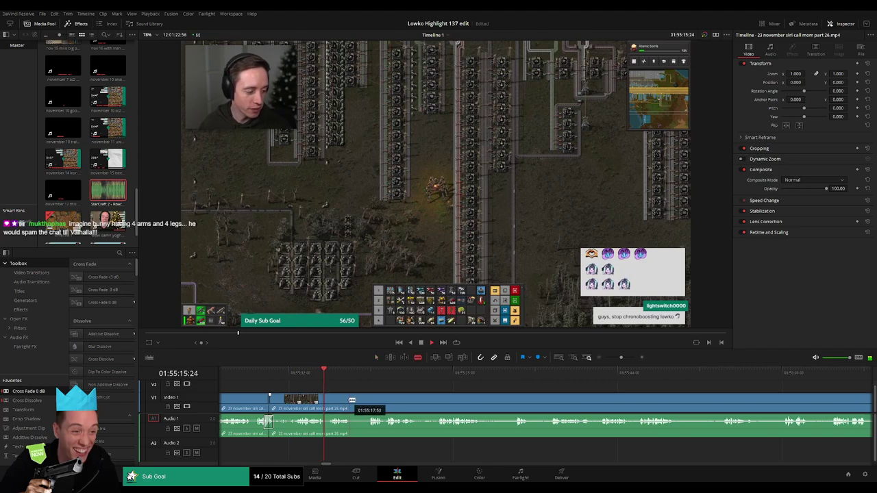
key("Delete")
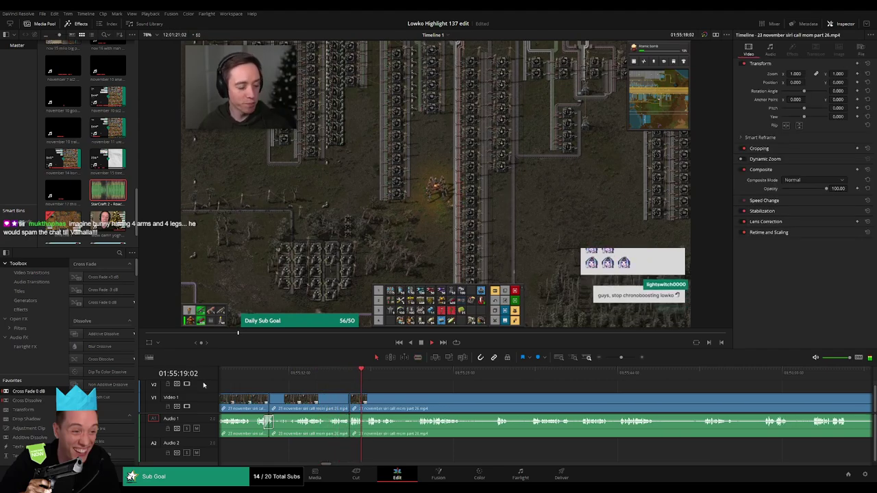
left_click_drag(386, 375, 418, 373)
key("b")
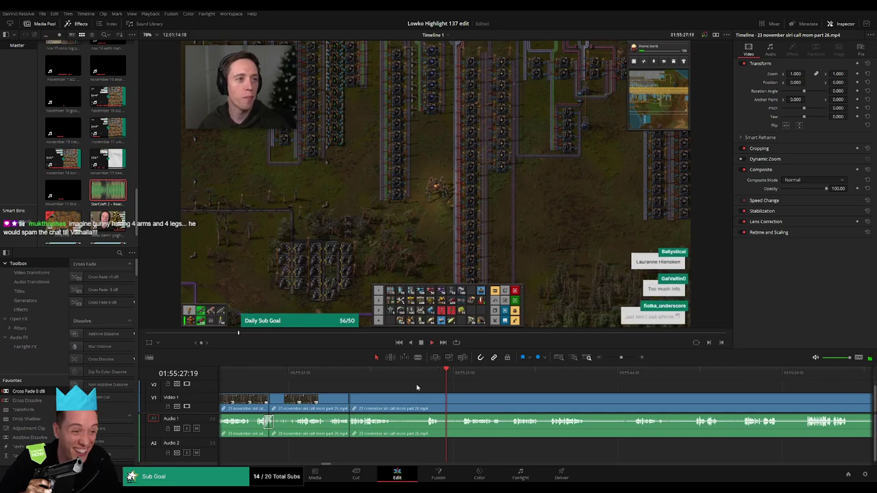
- Cut the part 26 clip at about 01:55:29 and ripple-delete the section back to the cut at about 01:55:17
left_click(425, 375)
left_click(459, 377)
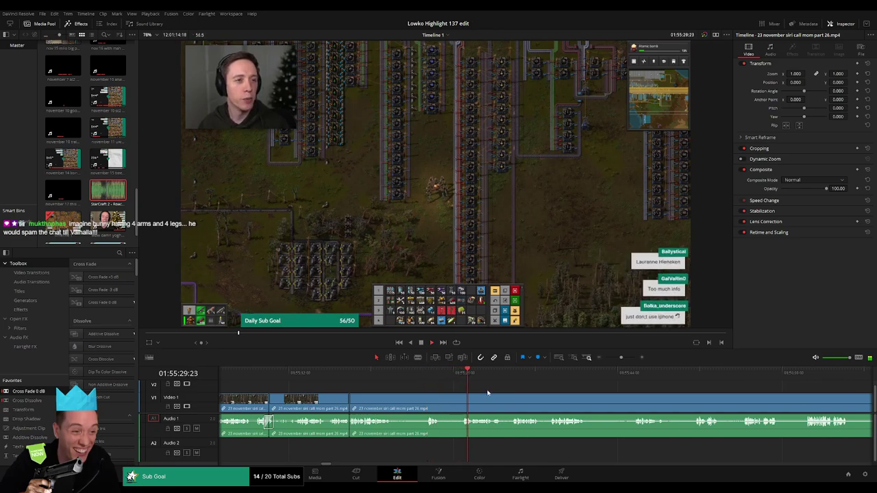
scroll(418, 398, "right", 1)
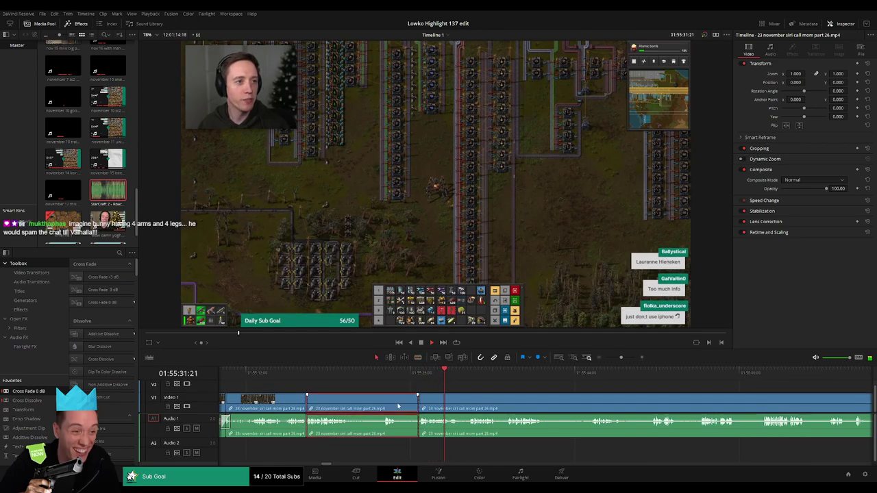
key("Delete")
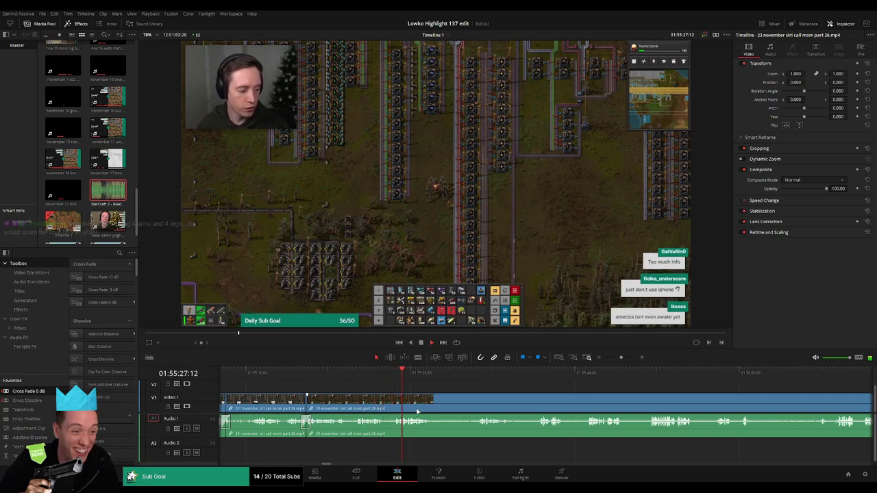
- Split the part 26 clip at about 01:55:30 and 01:55:34, ripple-delete the piece between and bridge the join with Cross Fade 0 dB
scroll(415, 413, "right", 2)
key("b")
left_click(388, 403)
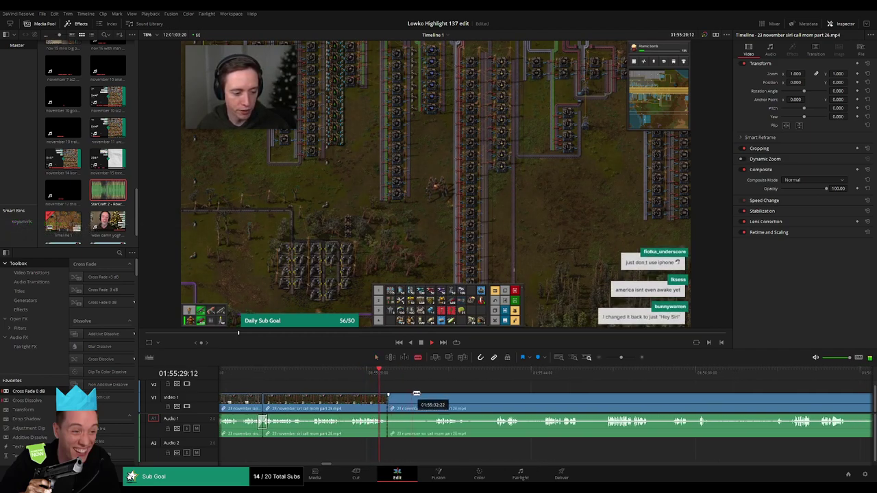
left_click(429, 375)
scroll(458, 401, "right", 1)
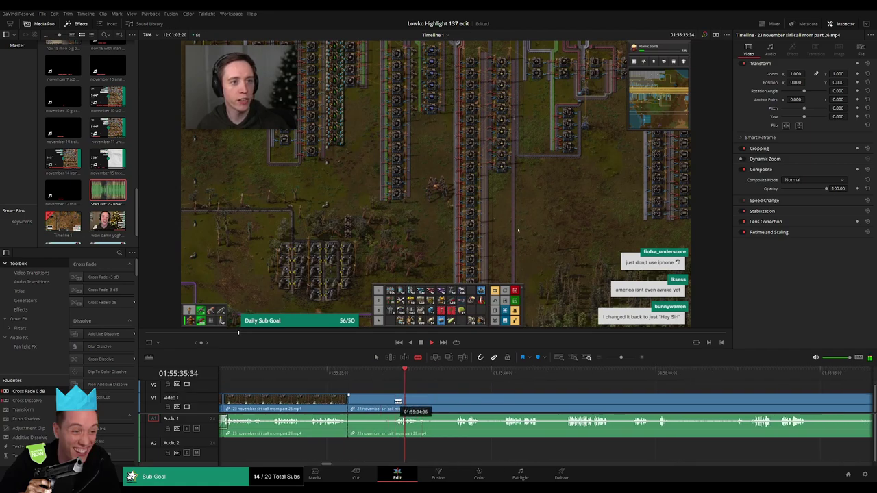
key("Delete")
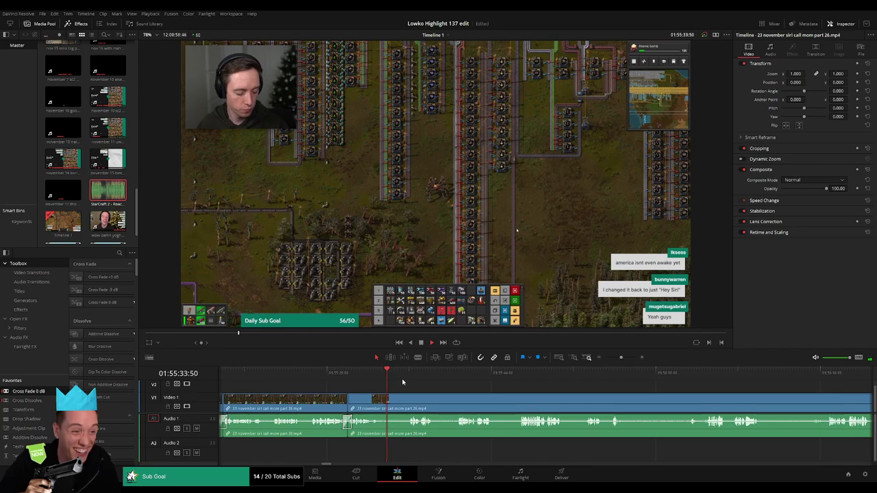
- Cut out the stretch of the part 26 clip between about 01:55:33 and 01:55:36, close the gap and add Cross Fade 0 dB
key("b")
left_click(379, 398)
left_click(408, 399)
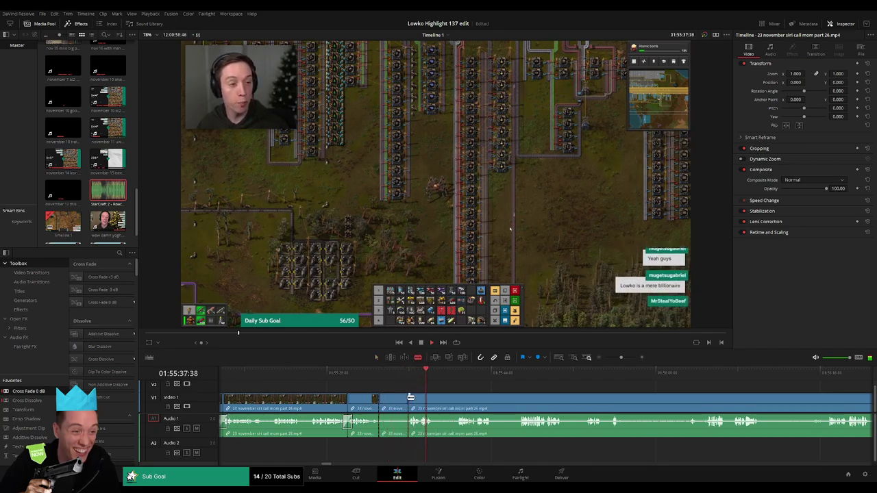
key("a")
left_click(402, 401)
key("Delete")
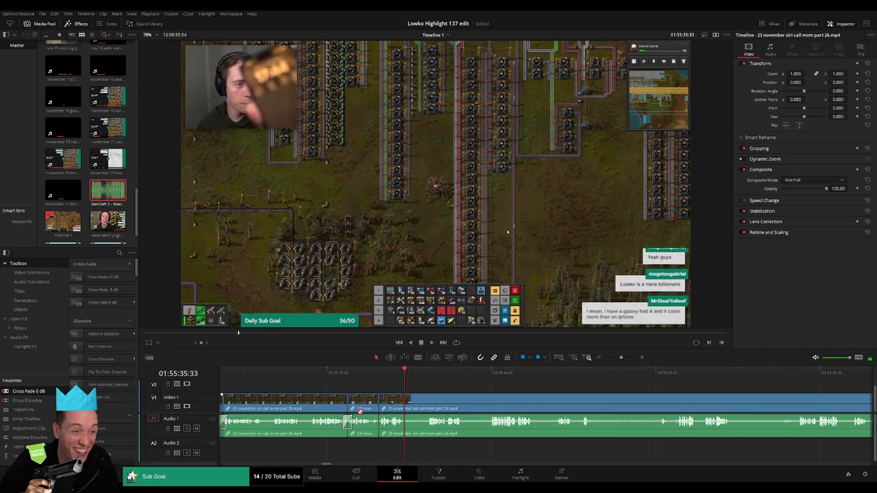
- Remove the pause between about 01:55:35 and 01:55:37 from the part 26 clip, closing the gap with Cross Fade 0 dB at the join
left_click(387, 376)
scroll(342, 400, "right", 3)
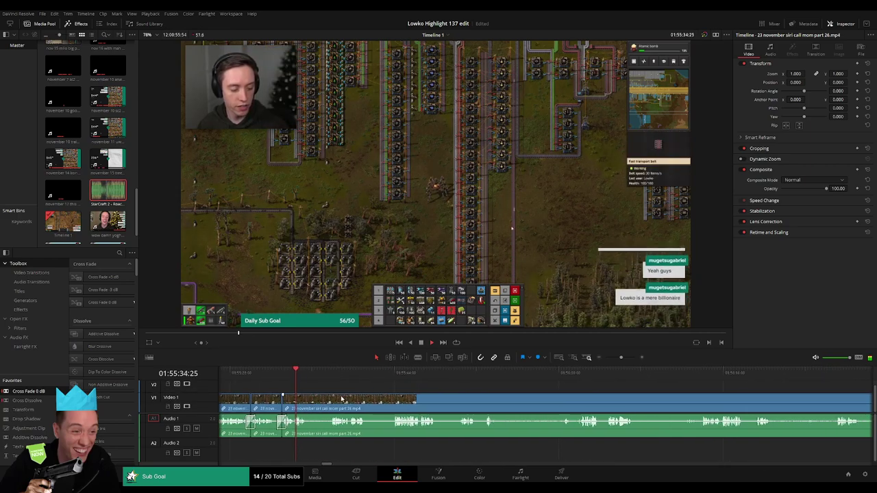
left_click(314, 378)
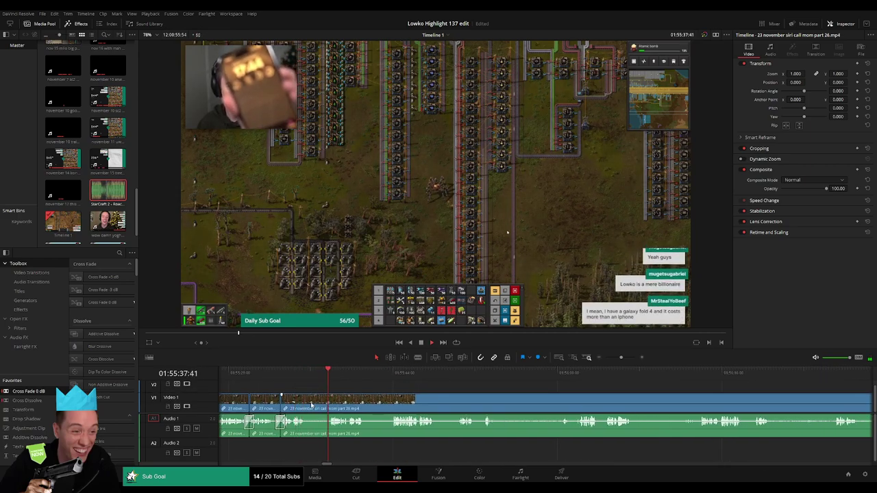
left_click_drag(309, 403, 327, 400)
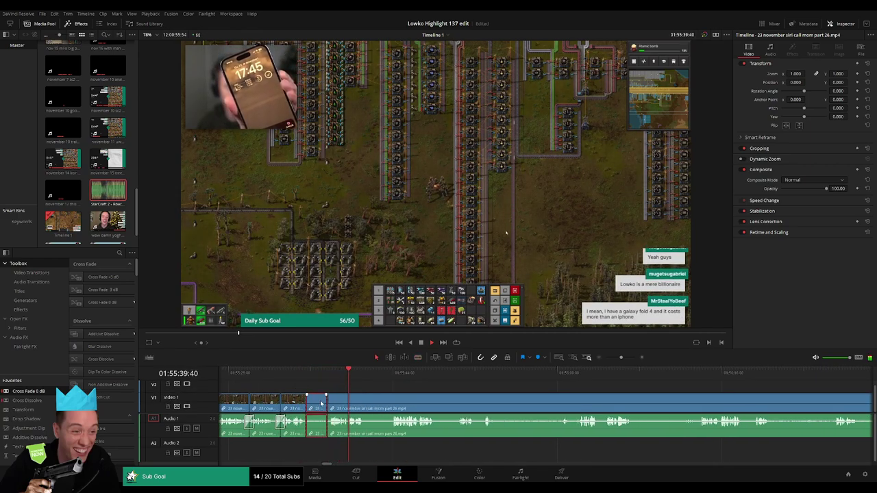
key("Delete")
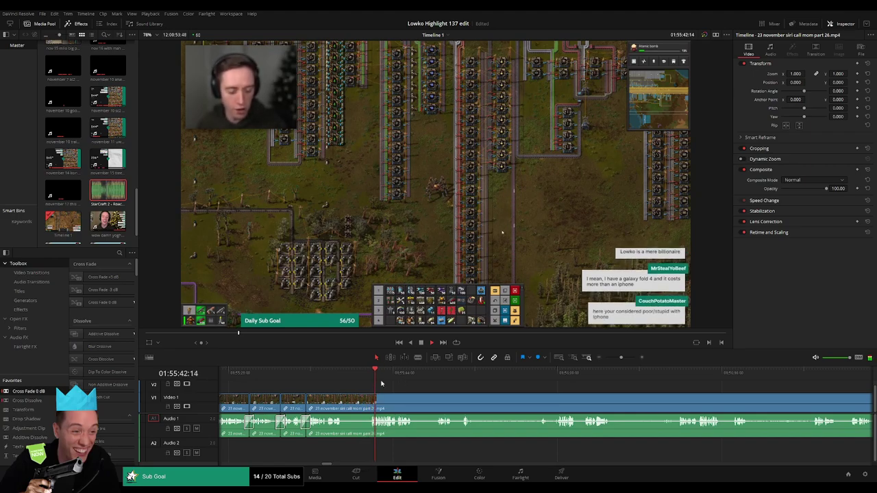
- Place an adjustment clip on V2 at 01:55:39:06 over the phone shot, with zoom 2.670 and position X 1573, Y -881
left_click_drag(336, 370, 334, 370)
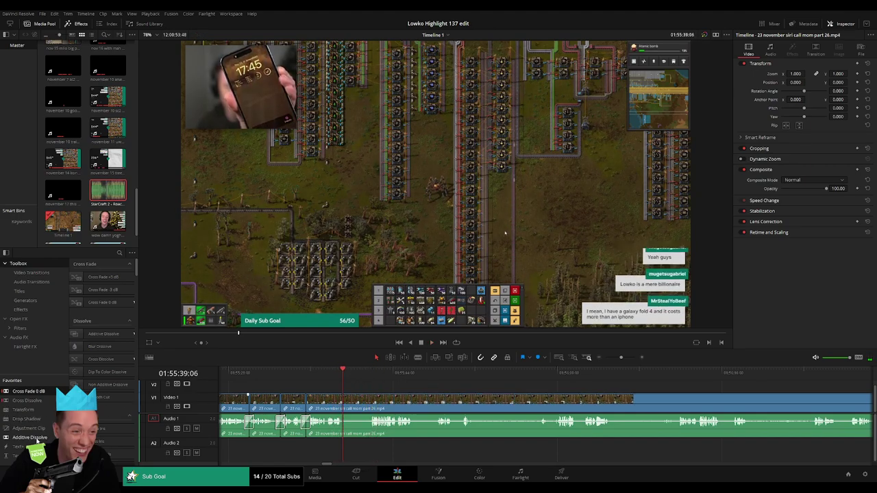
left_click_drag(38, 431, 438, 387)
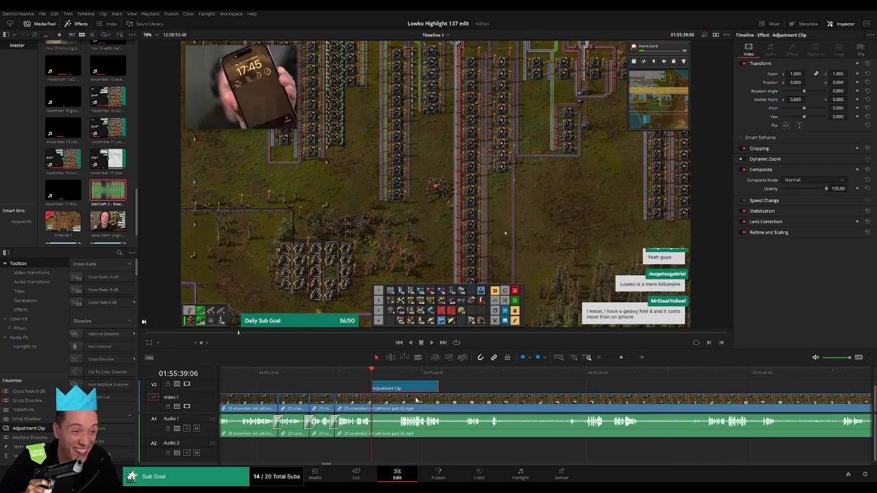
left_click_drag(796, 74, 858, 82)
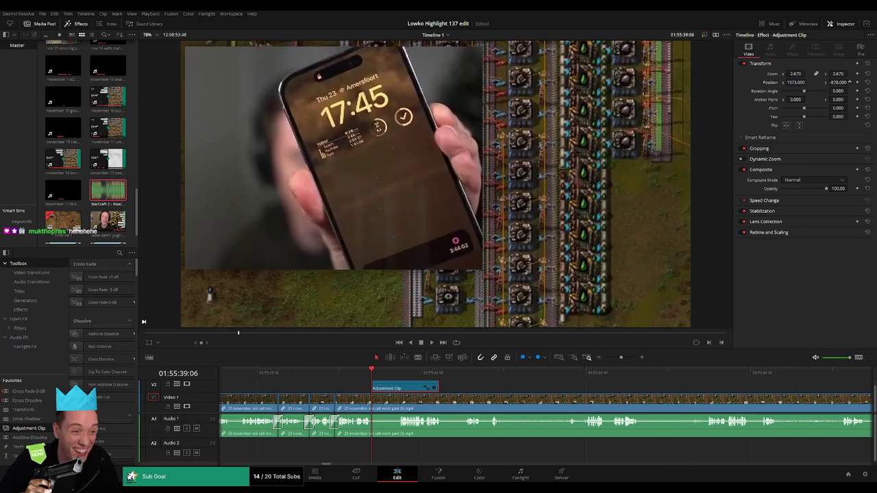
key("space")
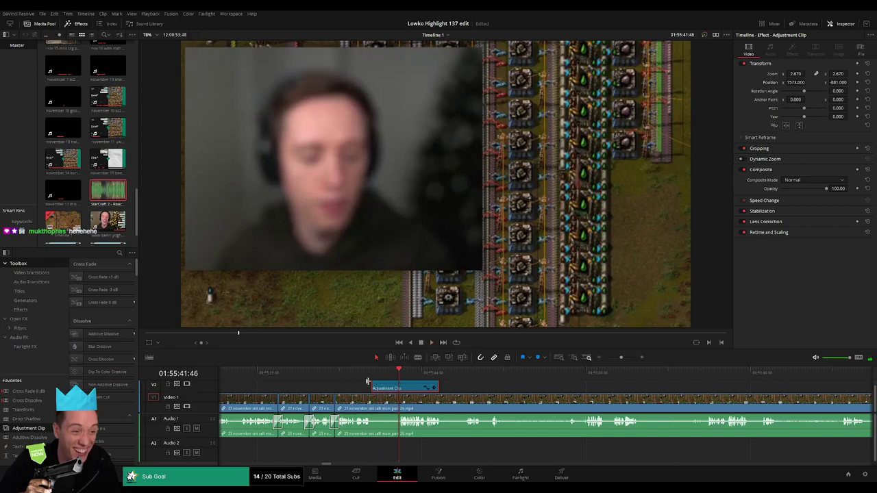
left_click(362, 380)
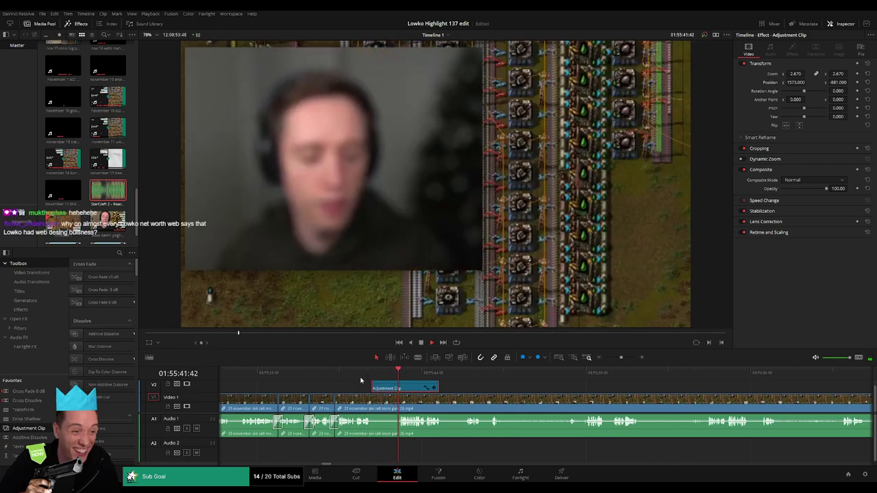
- Ripple-delete the part 26 section between about 01:55:46 and 01:55:48, and extend the adjustment clip's end to the first cut
left_click(472, 390)
left_click_drag(483, 390, 408, 388)
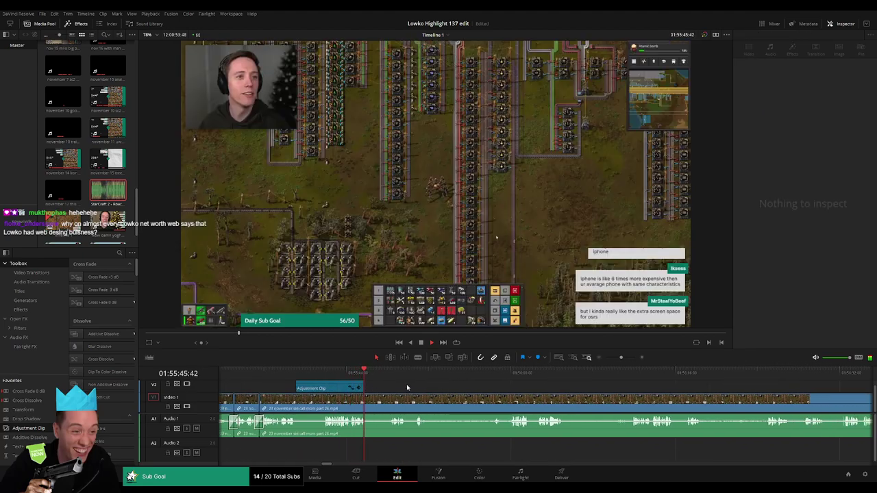
left_click(379, 402)
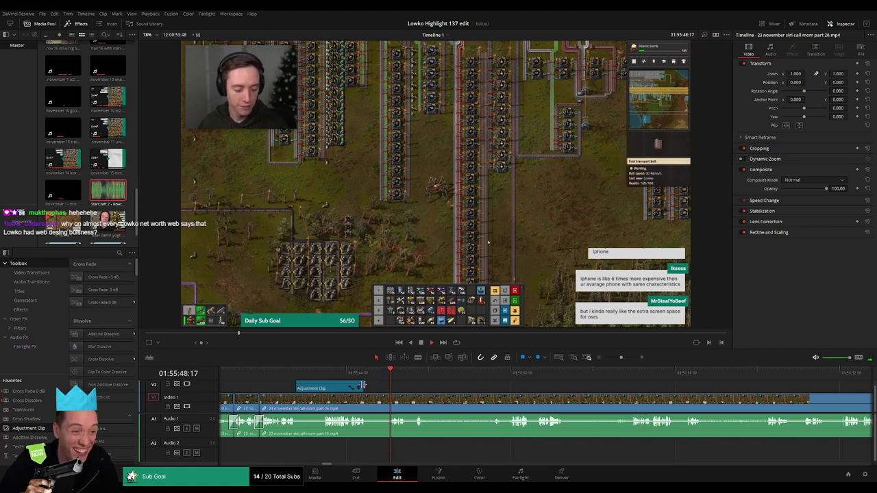
left_click(372, 402)
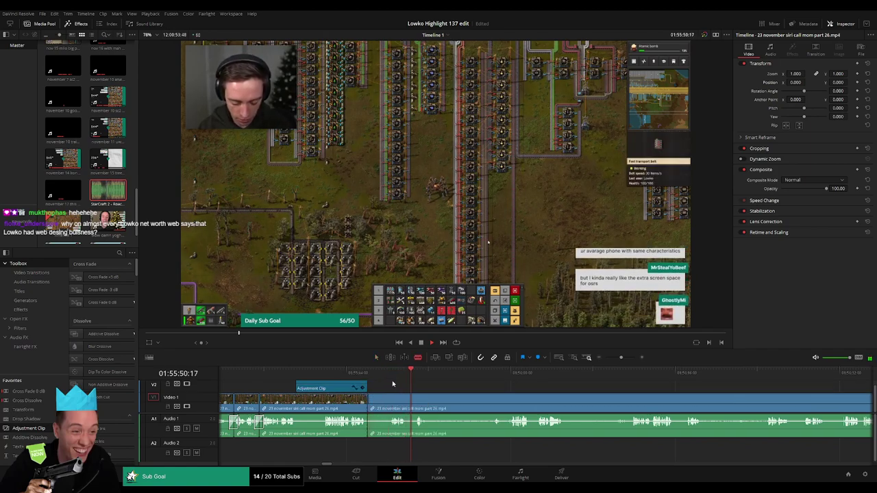
key("Delete")
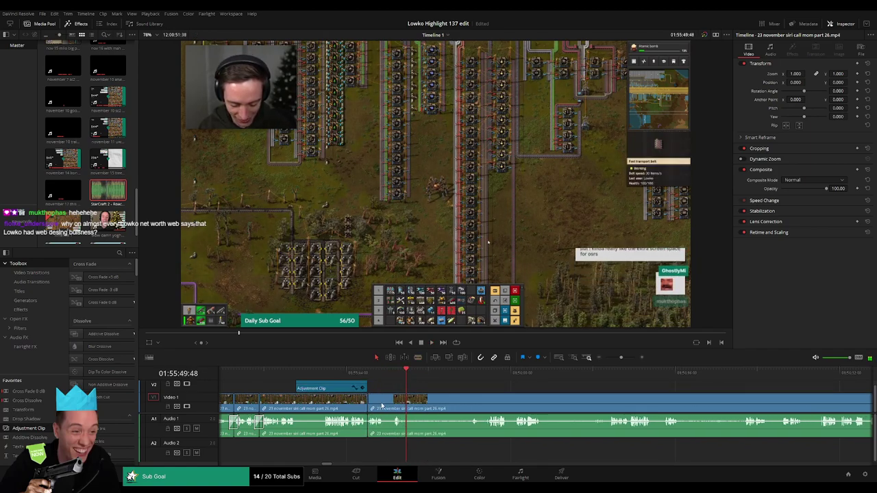
- Split the part 26 clip at about 01:55:46:14 and 01:55:46:30 to isolate the short spoken bit just after the adjustment clip
left_click(367, 375)
key("space")
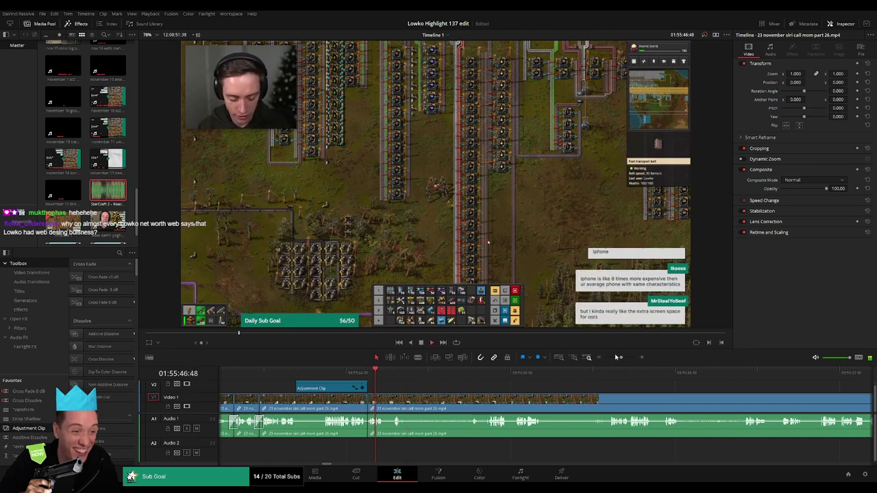
left_click_drag(621, 358, 624, 357)
left_click(515, 370)
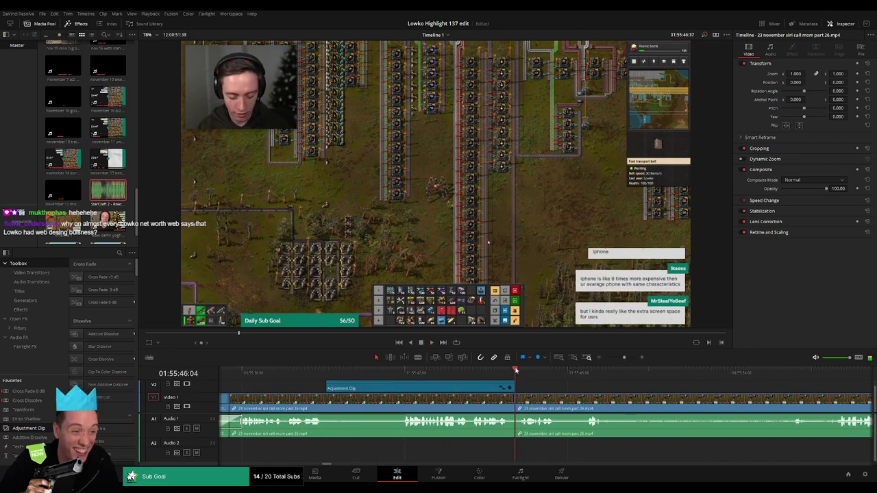
left_click(516, 370)
left_click_drag(625, 357, 629, 360)
key("b")
left_click(517, 402)
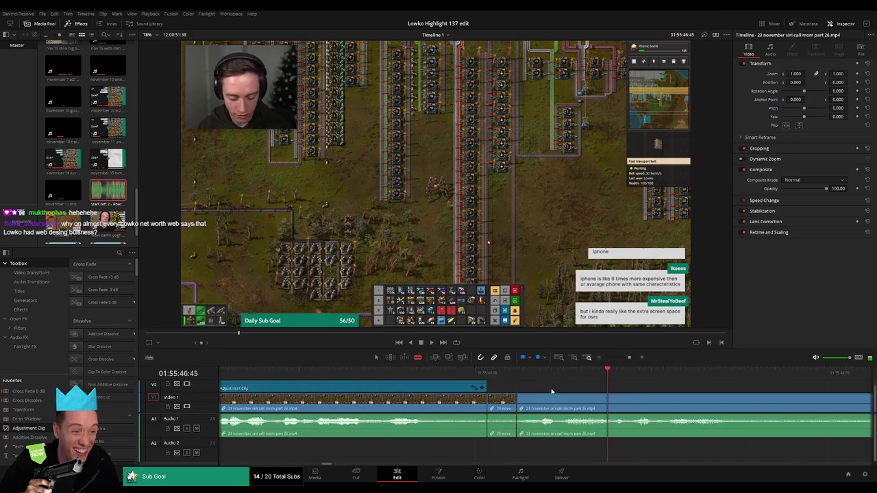
left_click_drag(525, 372, 564, 373)
left_click(564, 403)
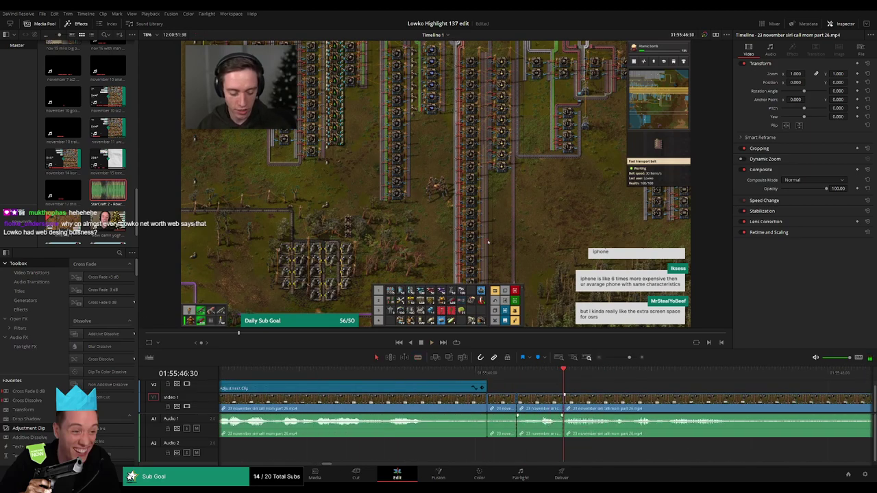
- Silence the isolated piece's audio and cover it with StarCraft 2 - Roach Quotes.mp3 on Audio 2 at volume -23.00
left_click_drag(547, 420, 550, 449)
left_click_drag(108, 191, 563, 456)
double_click(837, 74)
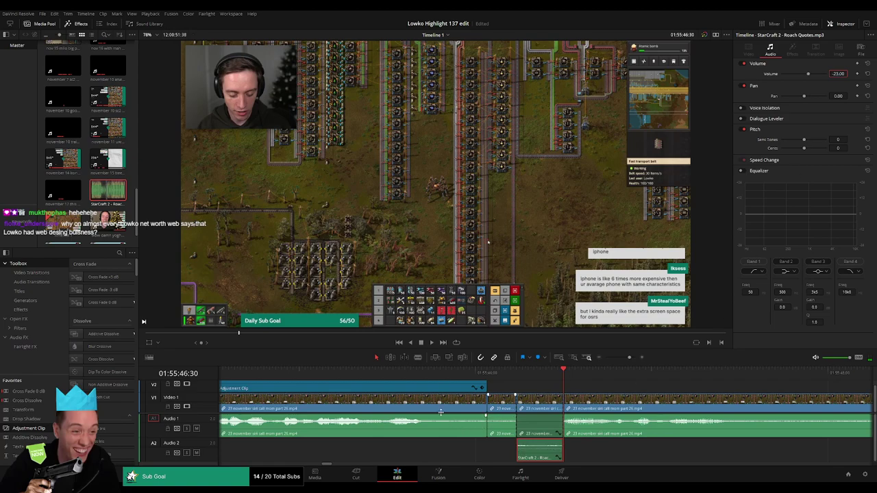
left_click(388, 374)
key("space")
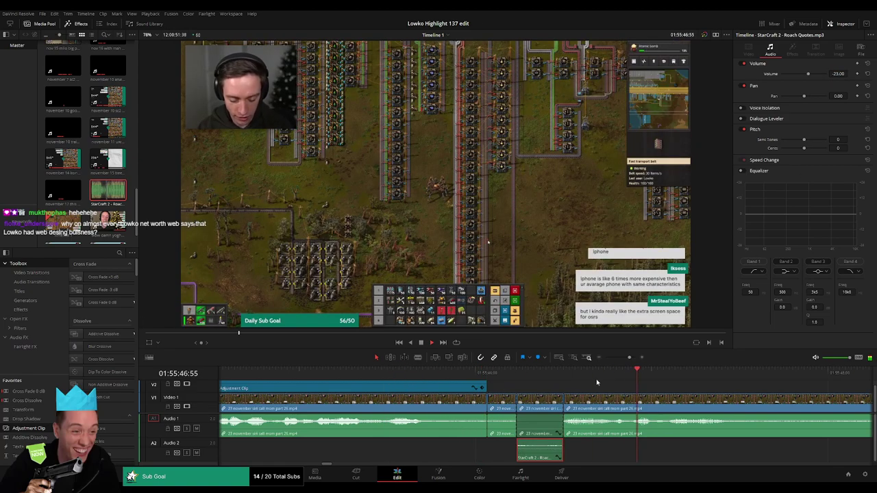
- Split the part 26 clip at about 01:55:50 and 01:55:58 and ripple-delete the section between the cuts
left_click_drag(629, 357, 622, 358)
left_click(587, 390)
left_click_drag(587, 391, 536, 400)
left_click(443, 401)
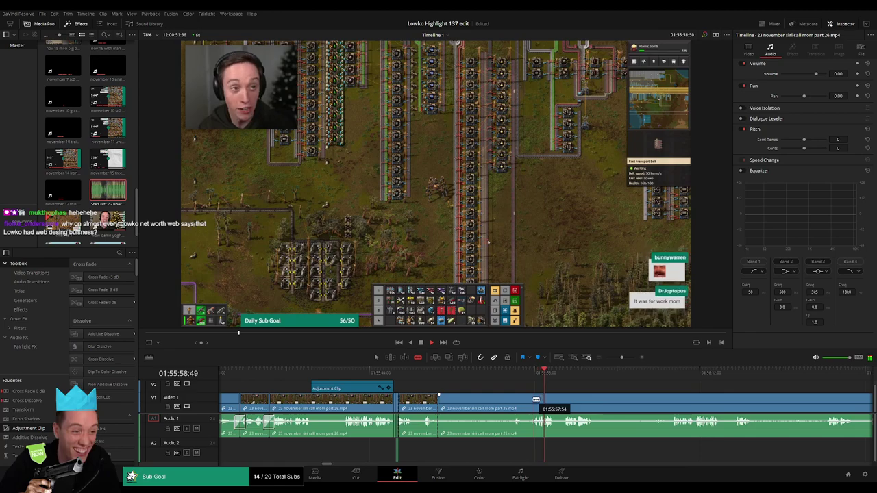
left_click(536, 400)
key("a")
left_click(510, 405)
key("Delete")
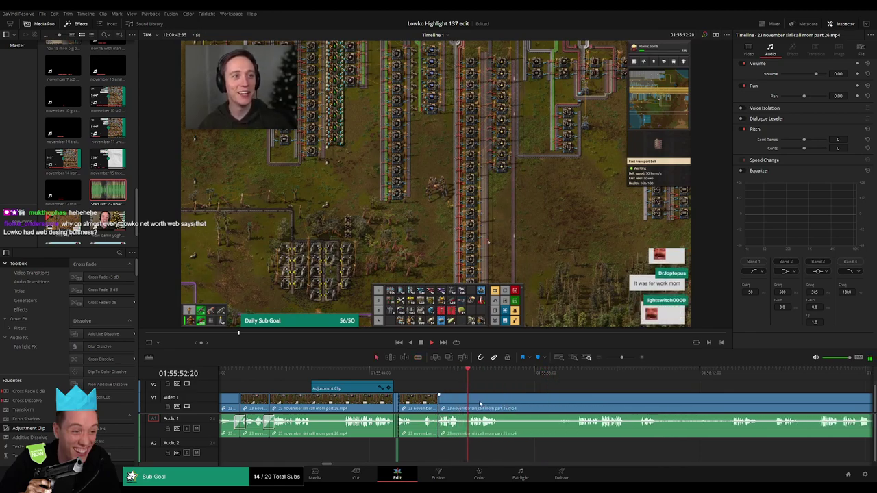
- Cut a pause of just under a second out of the part 26 clip near 01:55:52 and close the gap
key("b")
left_click(459, 405)
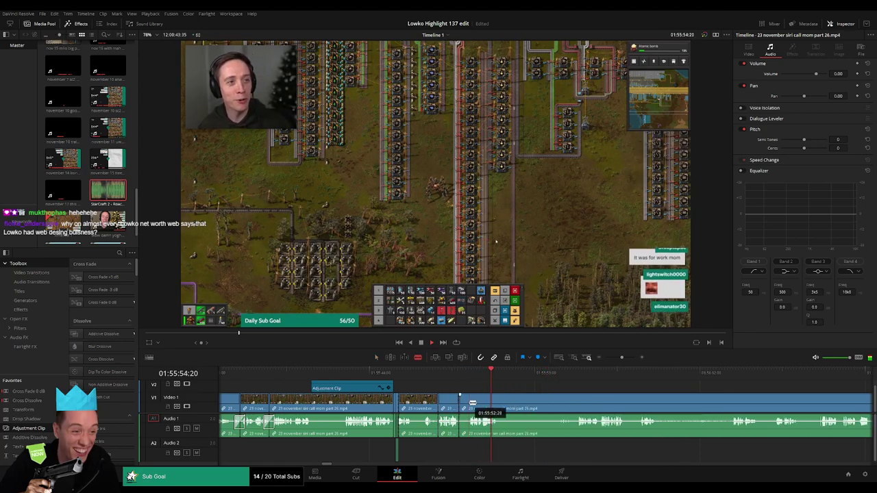
left_click(469, 404)
key("a")
left_click(463, 403)
- Ripple-delete the part 26 section between about 01:55:54 and 01:56:01 and add Cross Fade 0 dB at the audio join
left_click_drag(463, 401, 490, 397)
left_click(563, 373)
scroll(607, 400, "right", 3)
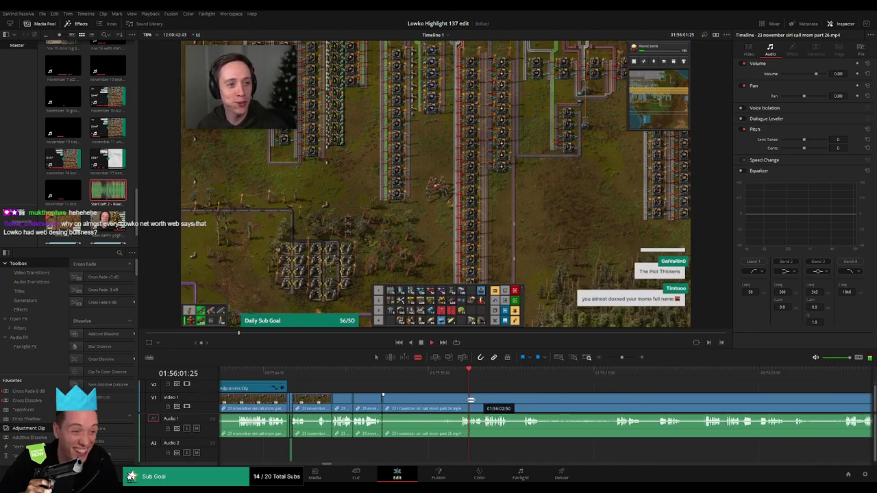
left_click(460, 405)
key("a")
left_click(442, 406)
key("Delete")
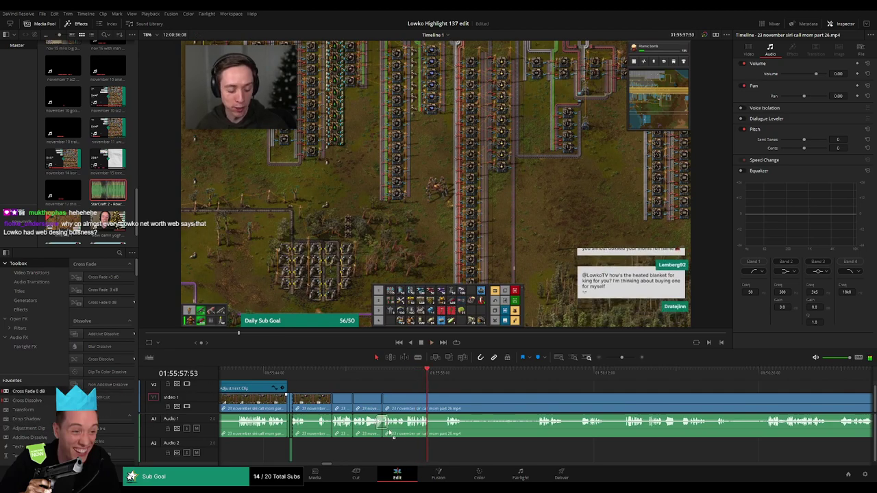
left_click_drag(389, 432, 389, 433)
- Cut out the short pause between about 01:55:58 and 01:55:59, close the gap and bridge the audio with Cross Fade 0 dB
scroll(434, 399, "right", 3)
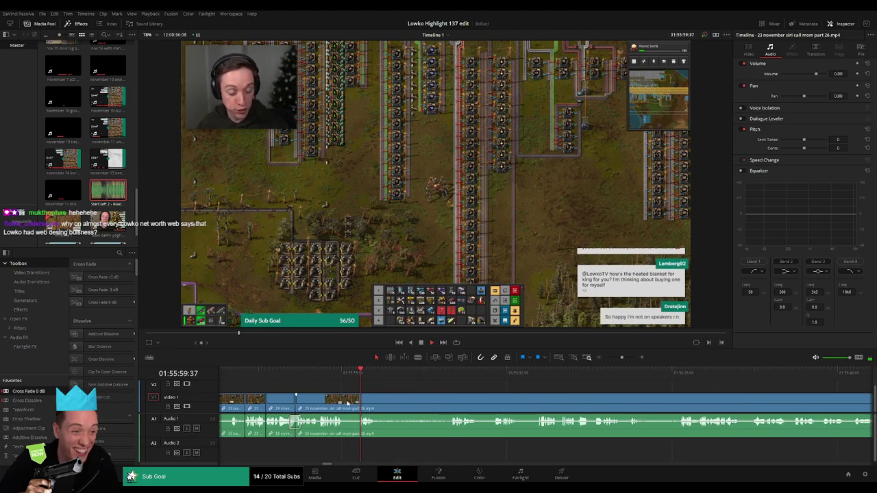
left_click(343, 400)
left_click(359, 403)
key("a")
left_click(354, 404)
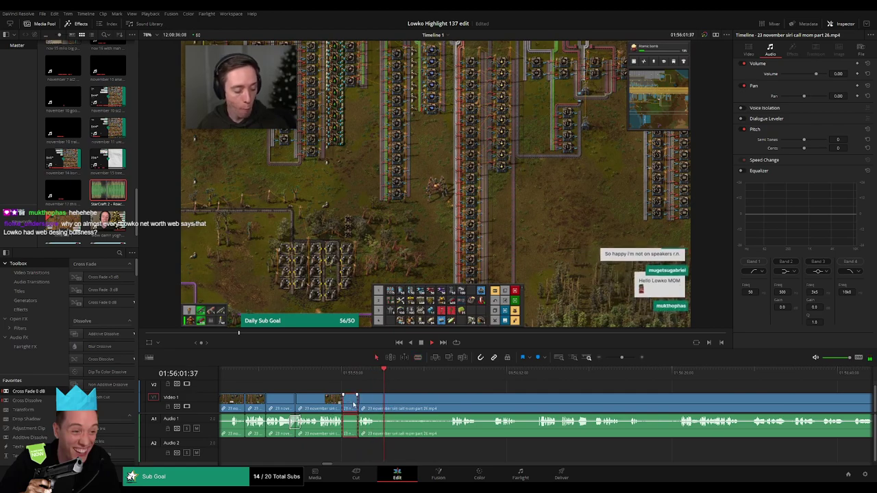
key("Delete")
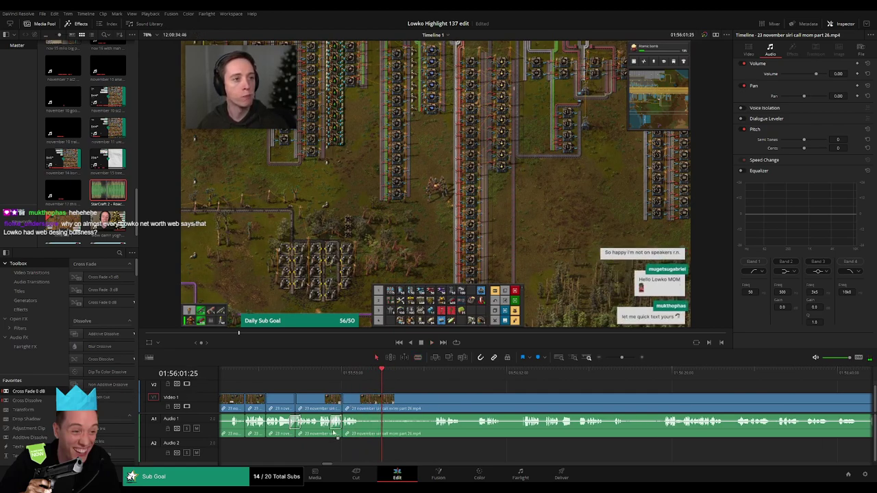
- Ripple-delete the part 26 section between about 01:56:00 and 01:56:09, split again near 01:56:11, and cross-fade the audio join
left_click_drag(362, 416, 366, 408)
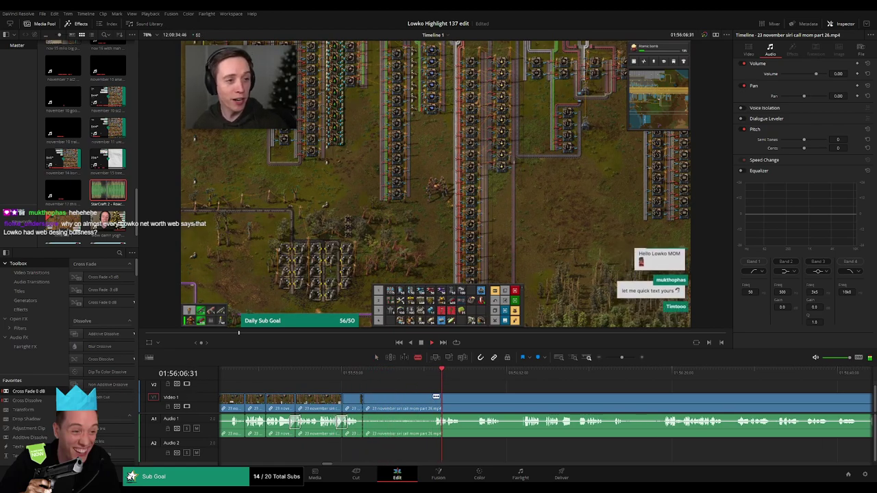
left_click(475, 376)
left_click_drag(500, 394, 421, 392)
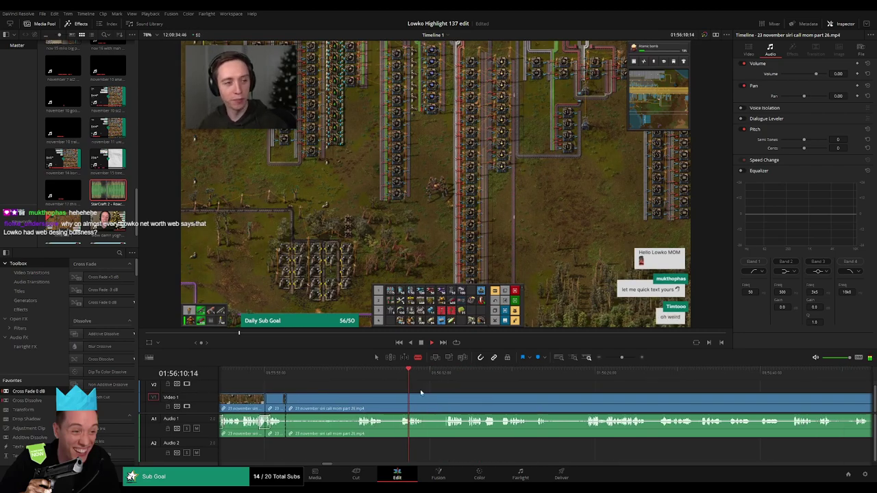
left_click(444, 373)
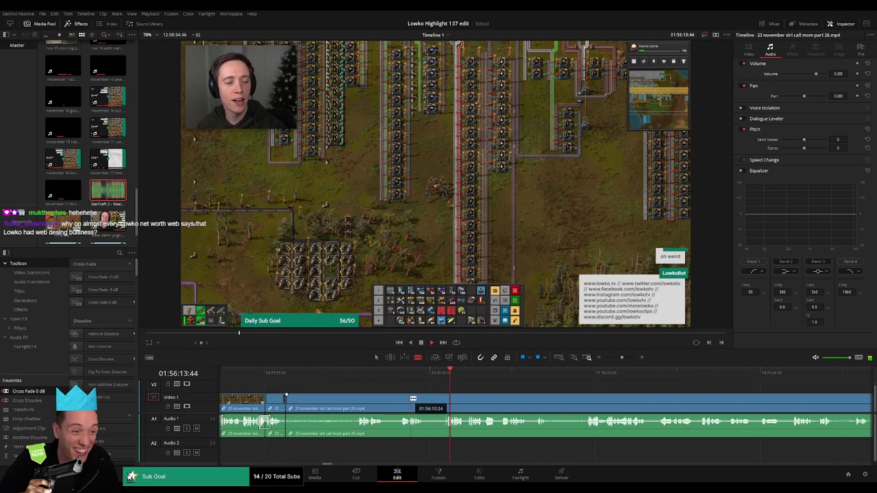
left_click(400, 399)
left_click(424, 399)
key("a")
left_click(375, 400)
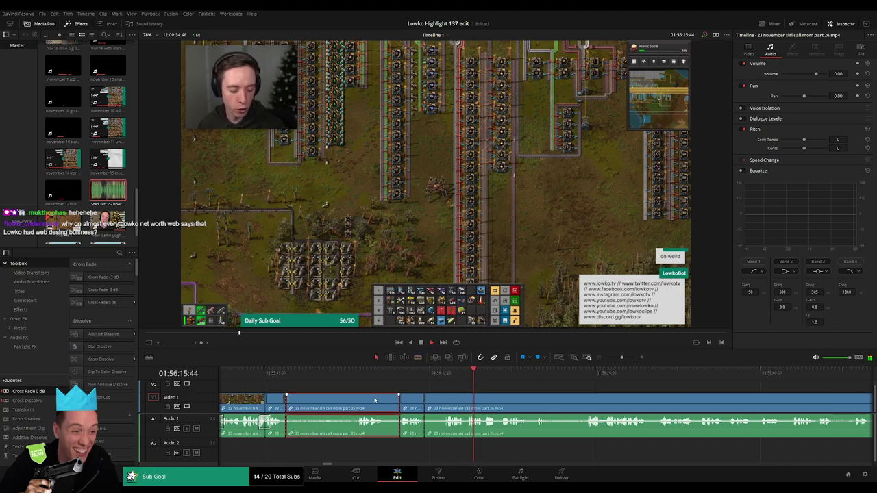
key("Delete")
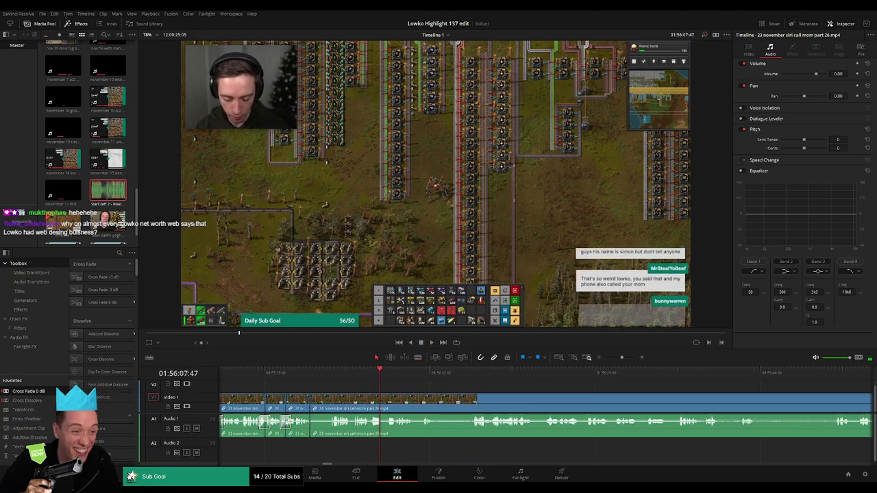
- Split the part 26 clip at about 01:56:04 and ripple-delete the two seconds before that cut
key("space")
scroll(455, 402, "right", 1)
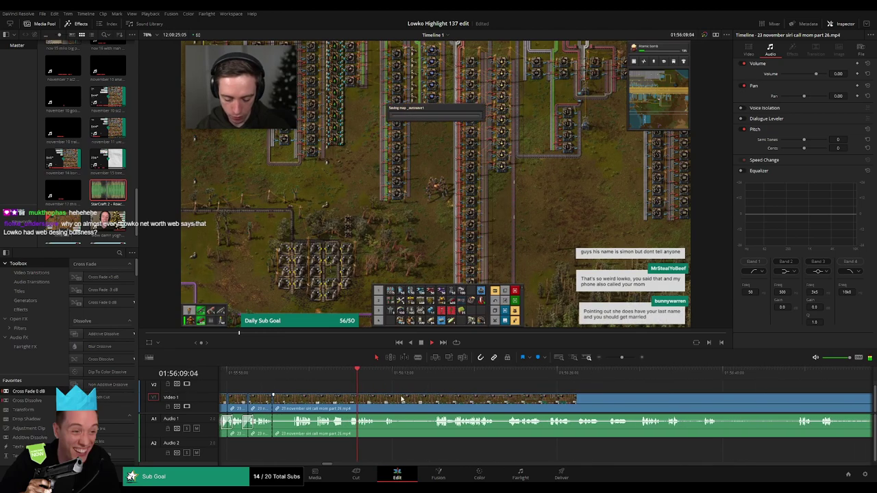
left_click(295, 374)
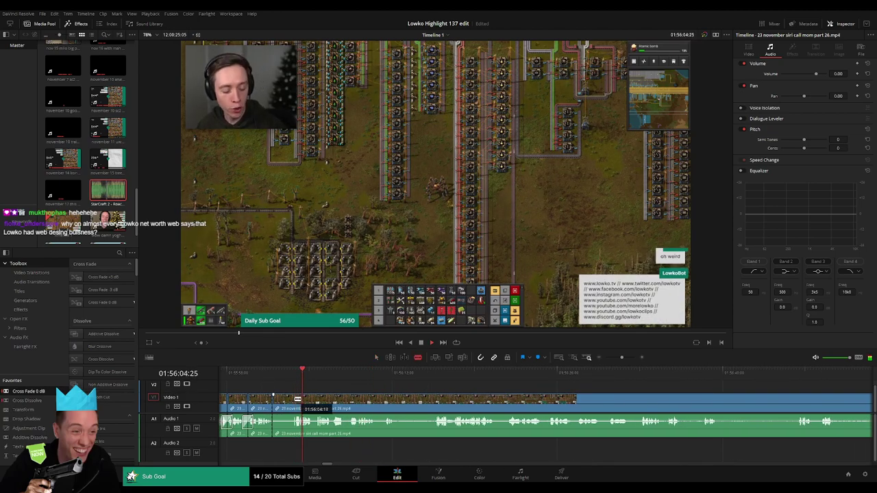
left_click(296, 399)
key("a")
left_click(289, 406)
key("Delete")
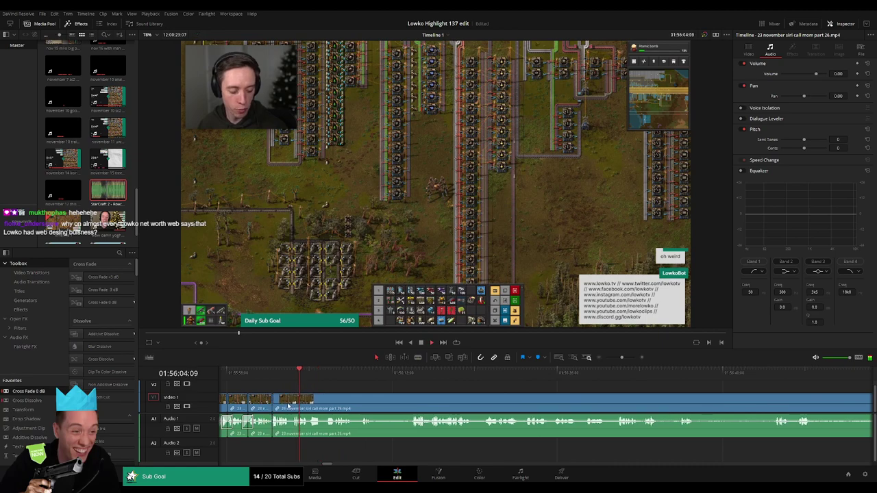
- Split the part 26 clip at about 01:56:10 to mark the end of its kept footage
left_click(326, 374)
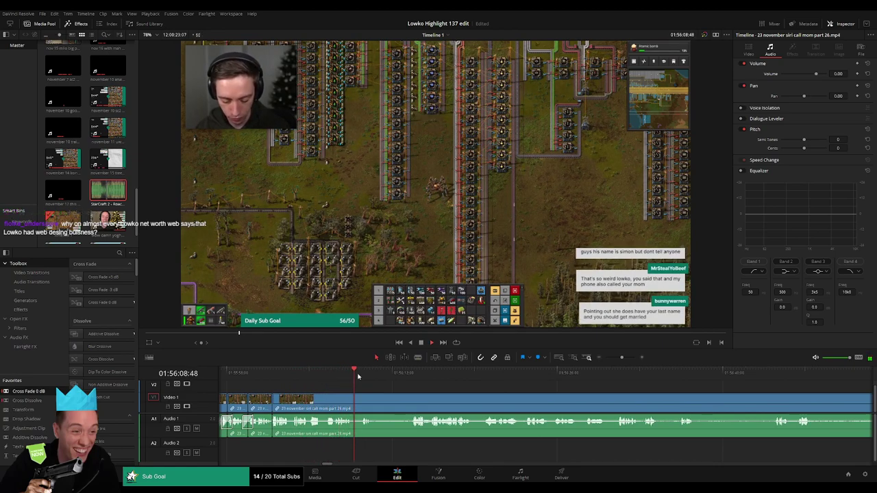
left_click(411, 373)
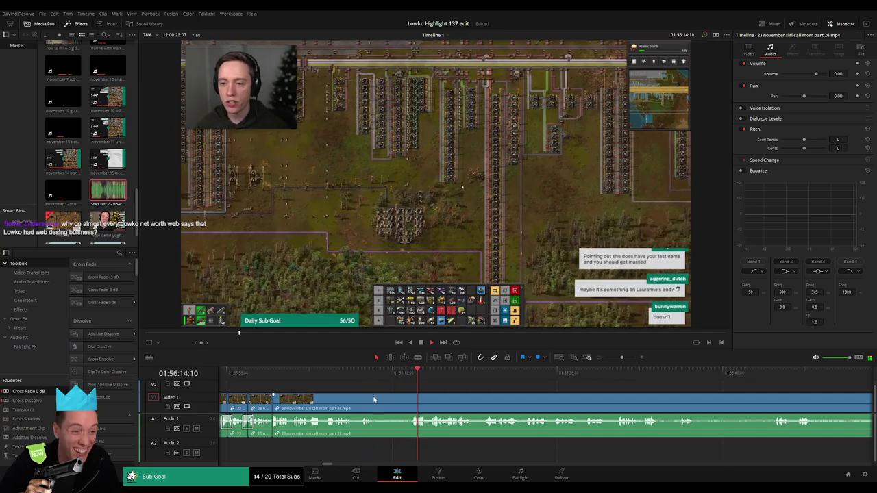
key("b")
left_click(378, 398)
key("a")
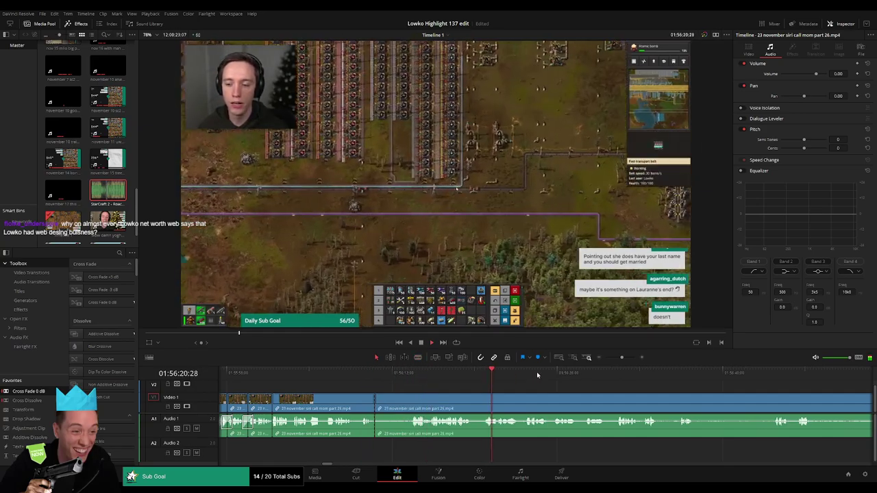
- Skim the remaining part 26 footage and ripple-delete all of it up to the start of the part 27 clip
left_click(804, 375)
mouse_move(622, 358)
left_mouse_down()
mouse_move(614, 362)
mouse_move(622, 363)
left_mouse_up()
left_click(840, 374)
left_click_drag(843, 391, 456, 393)
left_click(734, 374)
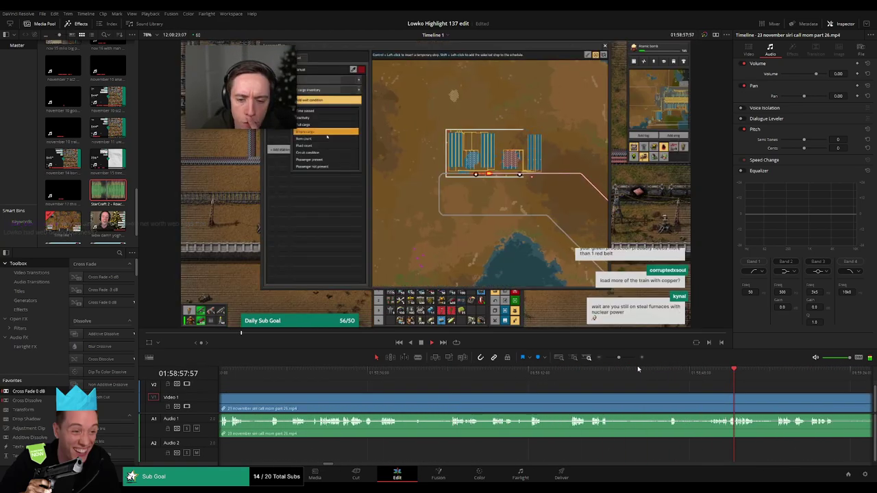
left_click_drag(619, 357, 421, 388)
left_click(584, 373)
left_click(634, 373)
left_click(513, 373)
left_click(467, 402)
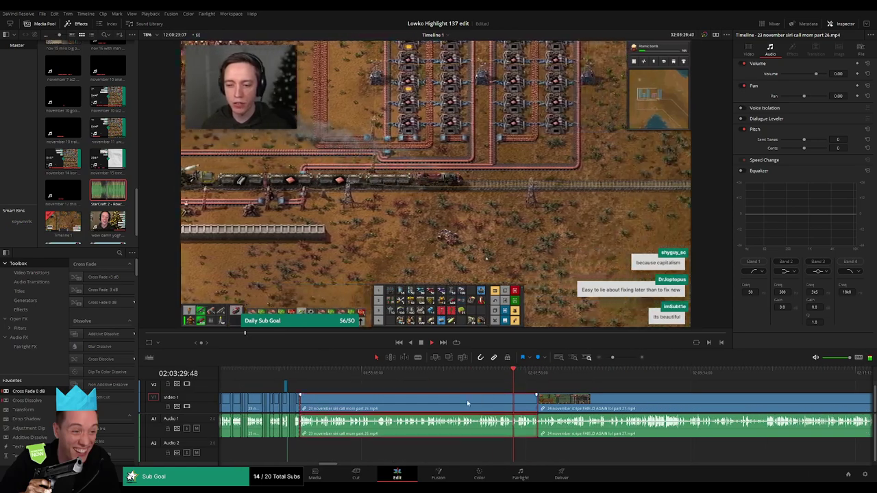
key("Delete")
- Review the part 27 clip up to about 02:03:17 to find where the moment worth keeping begins
scroll(467, 403, "up", 3)
left_click(319, 375)
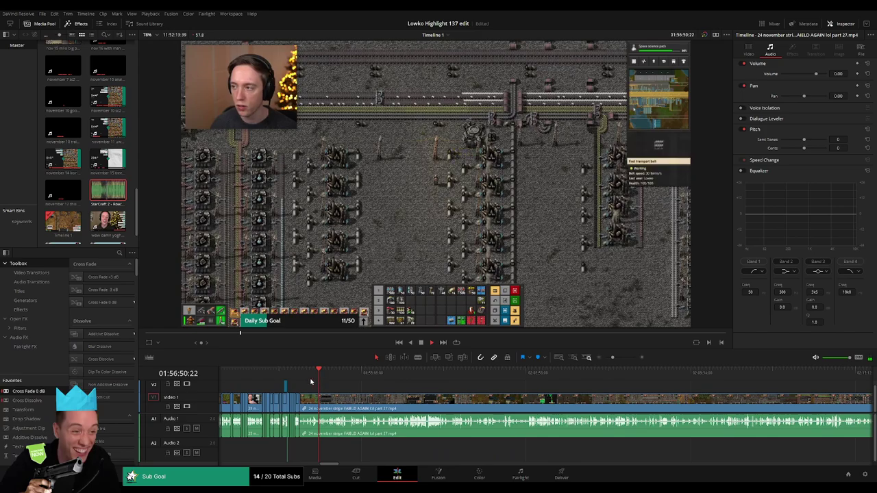
left_click_drag(310, 381, 487, 378)
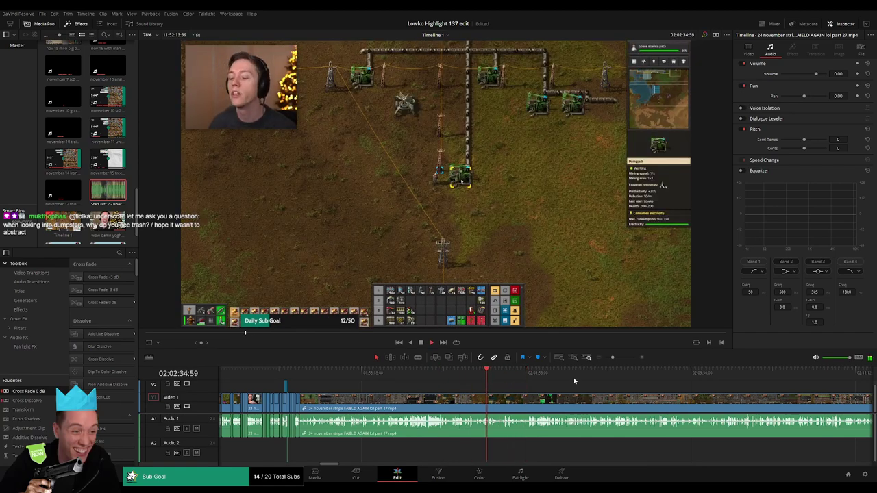
left_click_drag(614, 358, 619, 358)
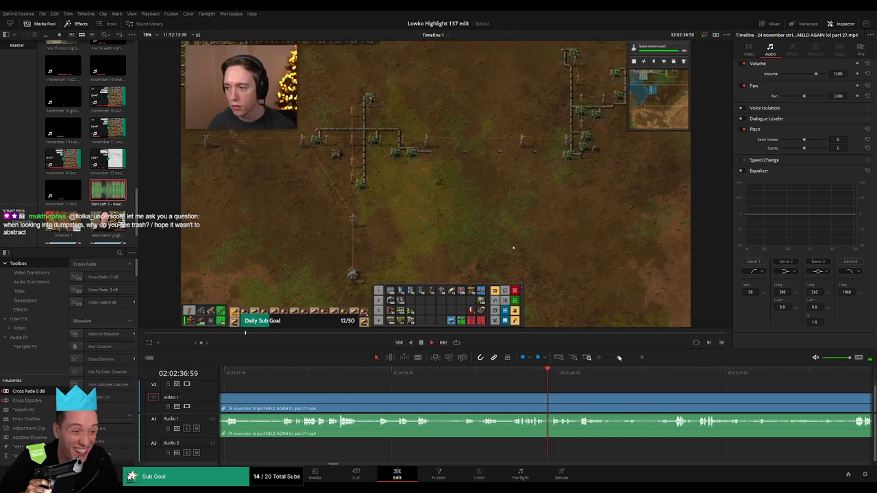
left_click_drag(618, 358, 621, 358)
left_click(582, 372)
scroll(527, 401, "right", 4)
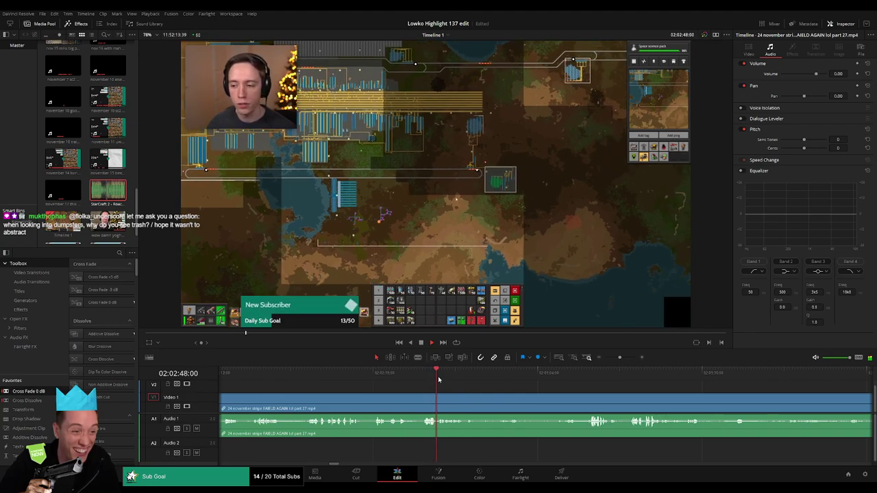
scroll(470, 387, "right", 2)
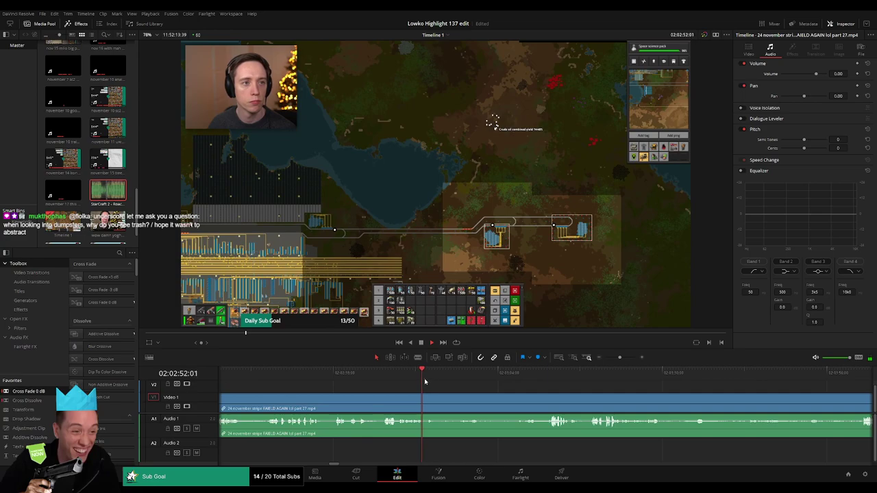
left_click_drag(430, 375, 550, 377)
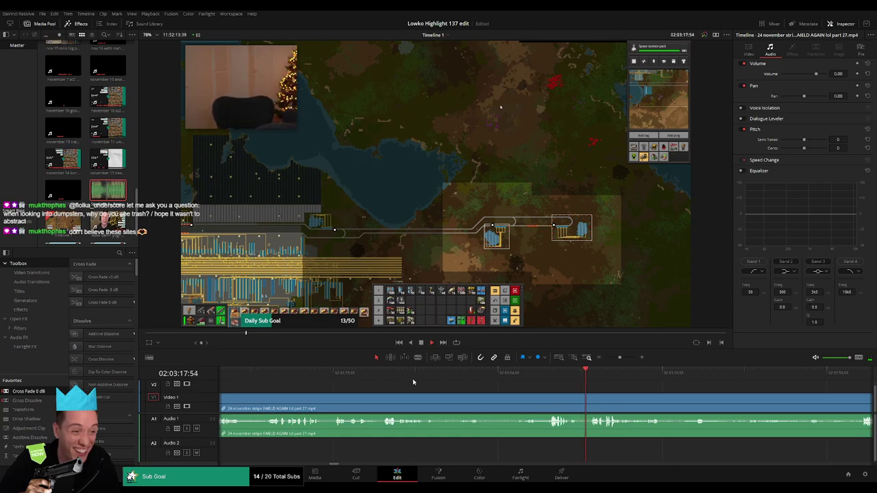
- Split the part 27 clip at about 02:02:46 and ripple-delete everything in it before the cut
left_click(391, 374)
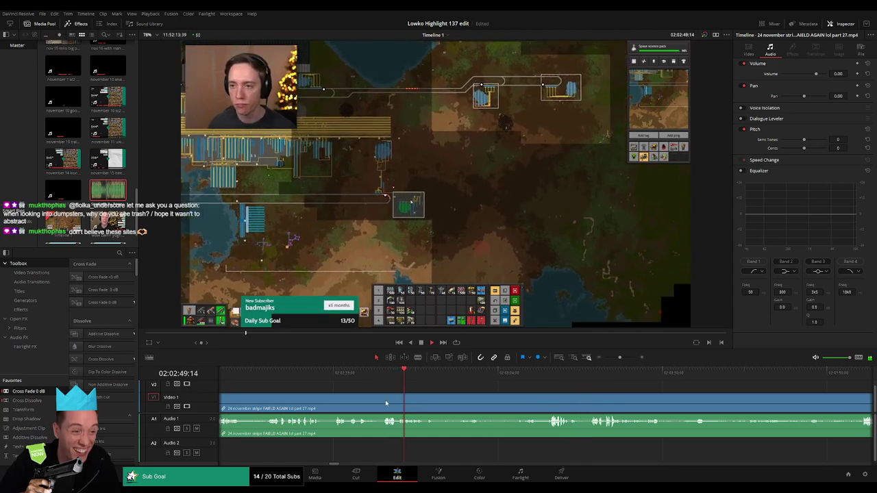
key("b")
left_click(382, 403)
key("a")
left_click(371, 406)
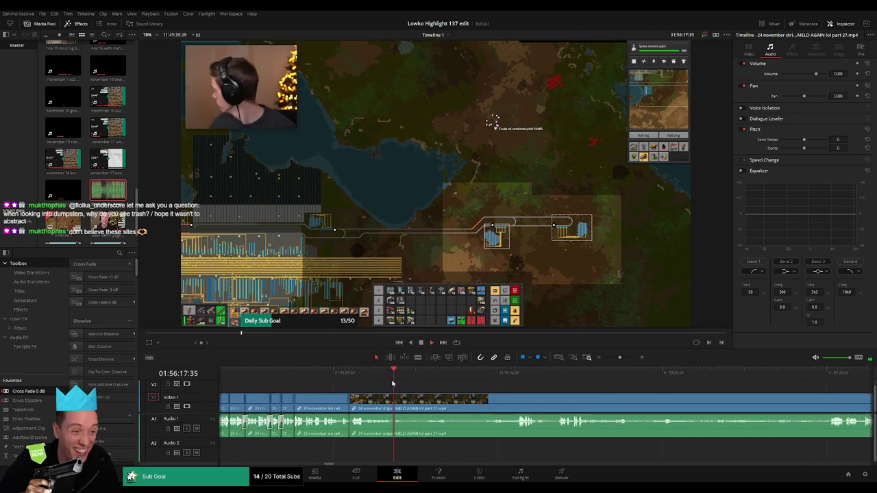
- Ripple-delete the part 27 section between about 01:56:19 and 01:56:22 and add Cross Fade 0 dB at the audio join
left_click_drag(405, 376, 429, 376)
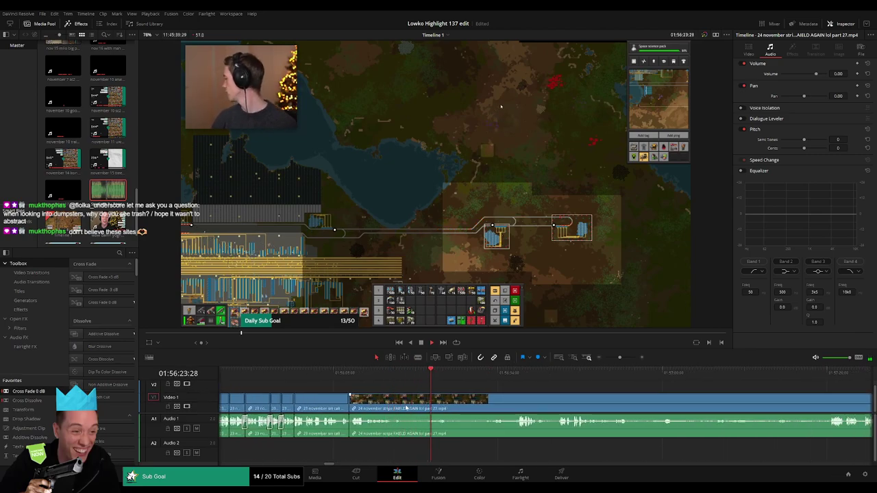
key("b")
left_click(406, 405)
left_click(426, 404)
key("a")
left_click(419, 407)
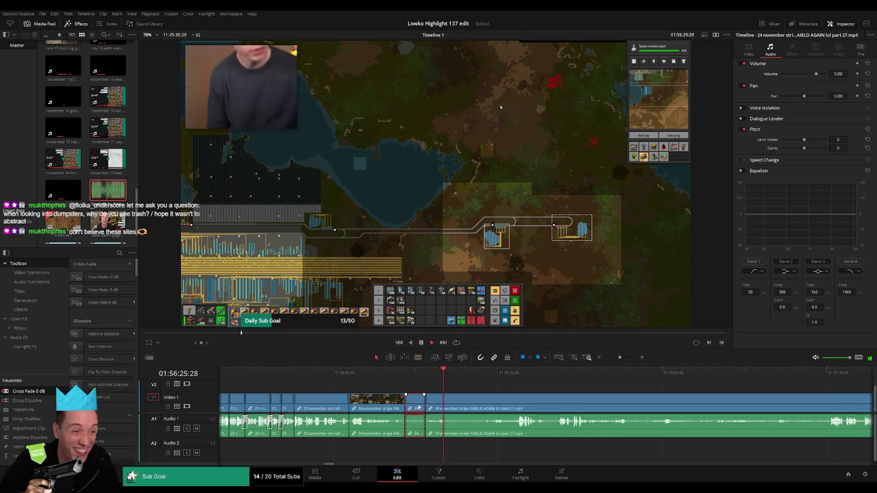
key("Delete")
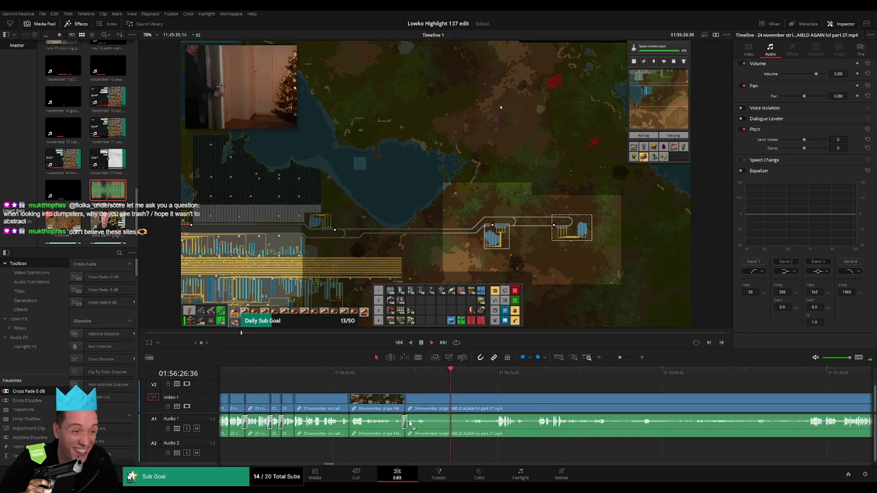
left_click_drag(410, 424, 410, 424)
- Cut out the part 27 section between about 01:56:23 and 01:56:28, close the gap and cross-fade the audio join
left_click(433, 409)
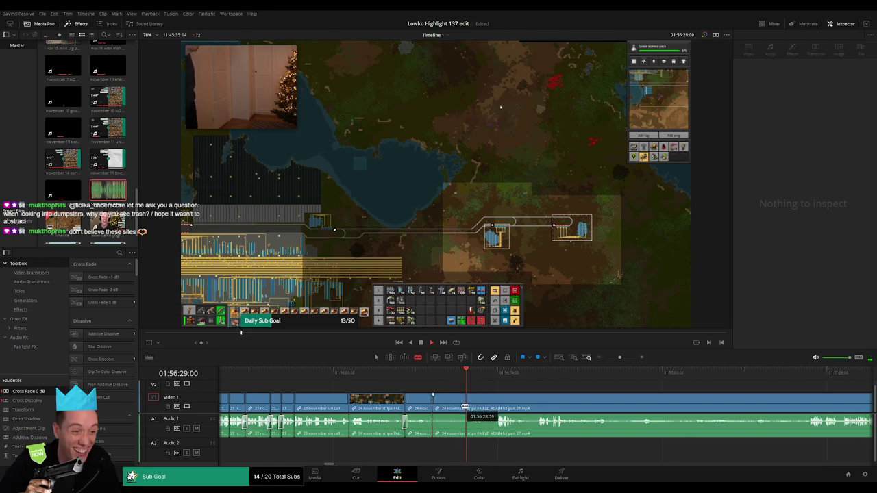
left_click(462, 407)
key("a")
left_click(449, 409)
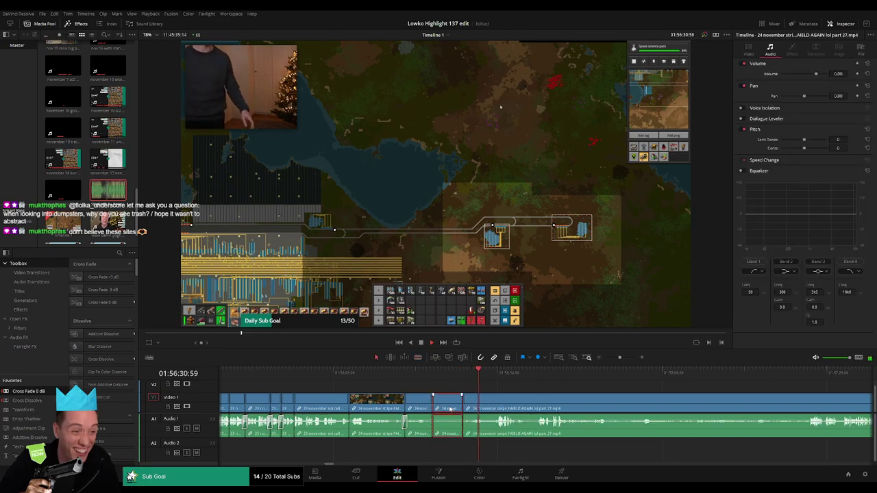
key("Delete")
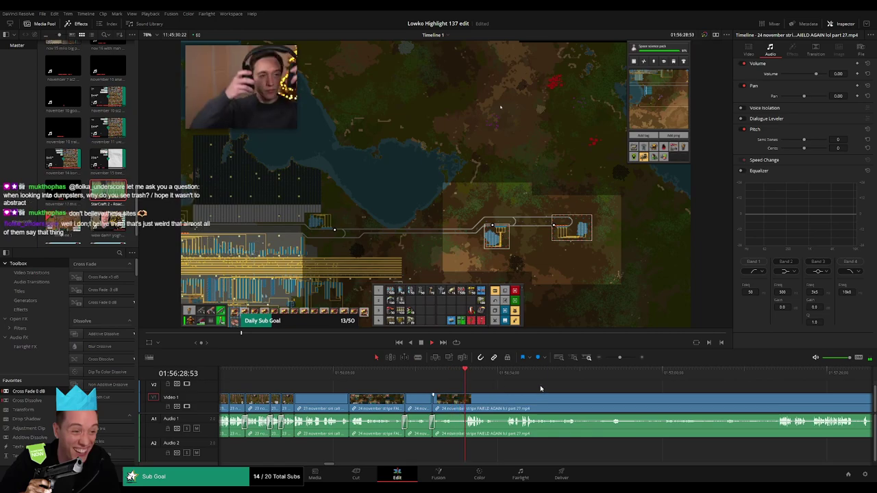
- Cut a pause of about half a second out of the part 27 clip near 01:56:29 and close the gap
left_click_drag(554, 395, 392, 394)
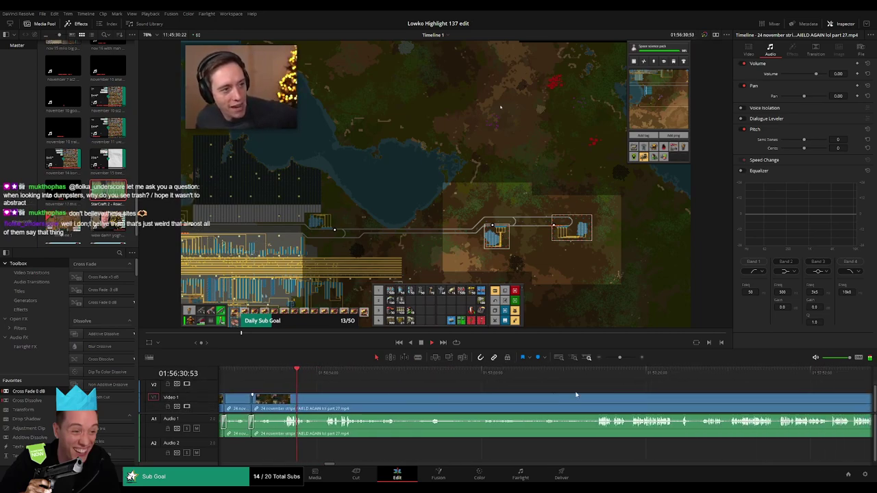
left_click_drag(621, 359, 624, 360)
key("b")
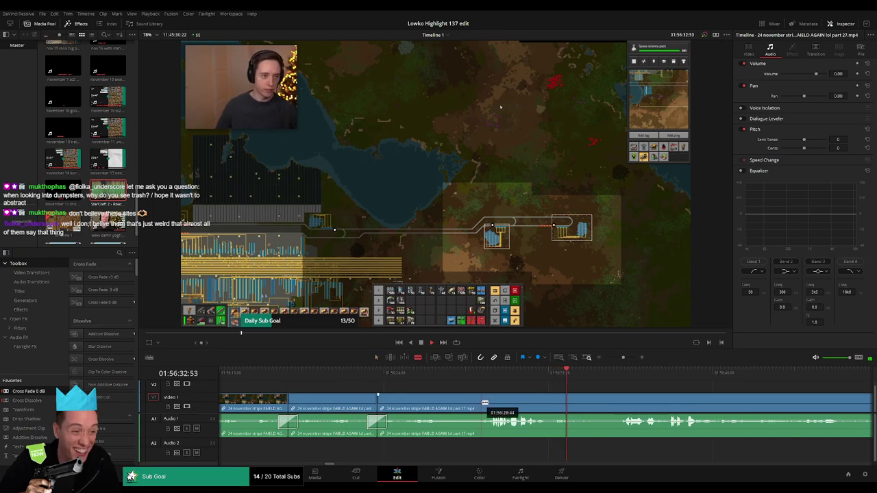
left_click(483, 402)
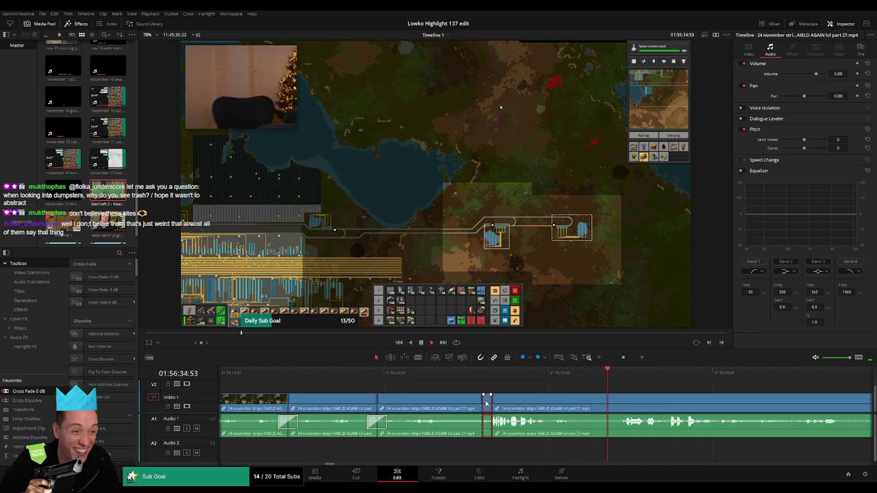
key("BackSpace")
key("space")
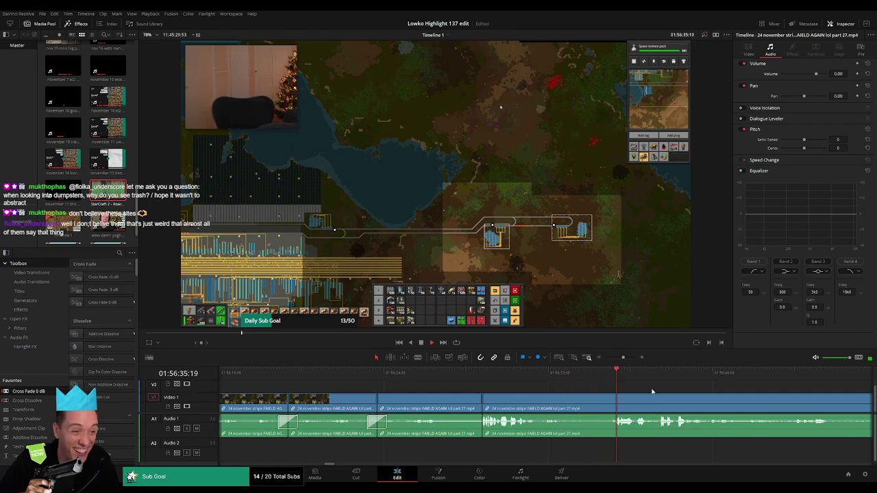
- Split the part 27 clip at about 01:56:36 and 01:56:37 to isolate the short phrase for censoring
left_click_drag(671, 392, 553, 387)
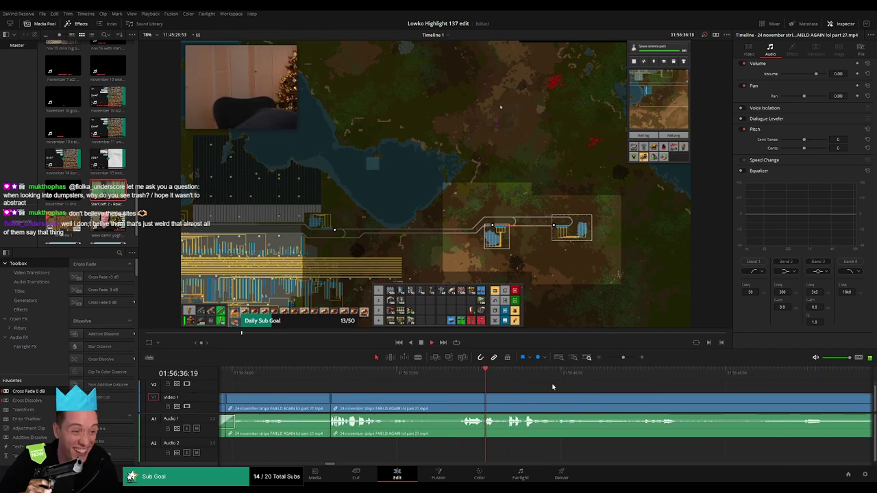
left_click(485, 396)
left_click(484, 372)
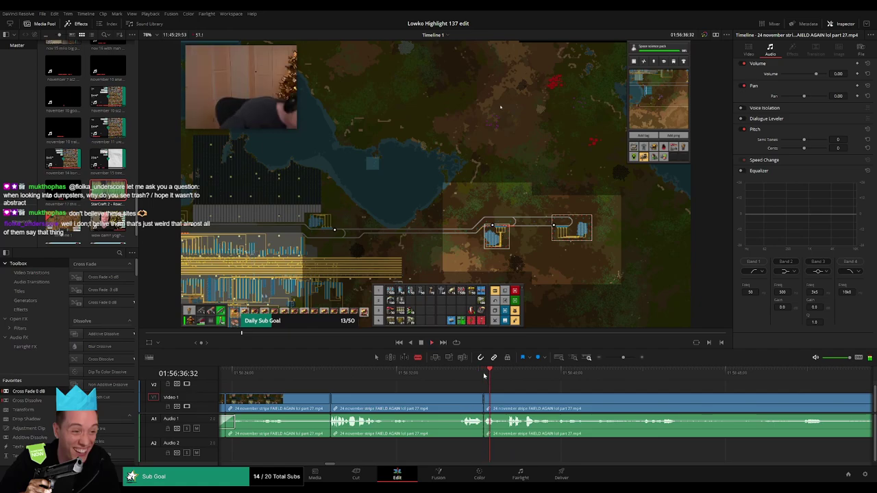
left_click(502, 406)
- Disable the isolated phrase's audio, cover it with StarCraft 2 - Roach Quotes.mp3 on Audio 2, and set that sound's volume to -23
key("a")
left_click_drag(495, 422, 490, 453)
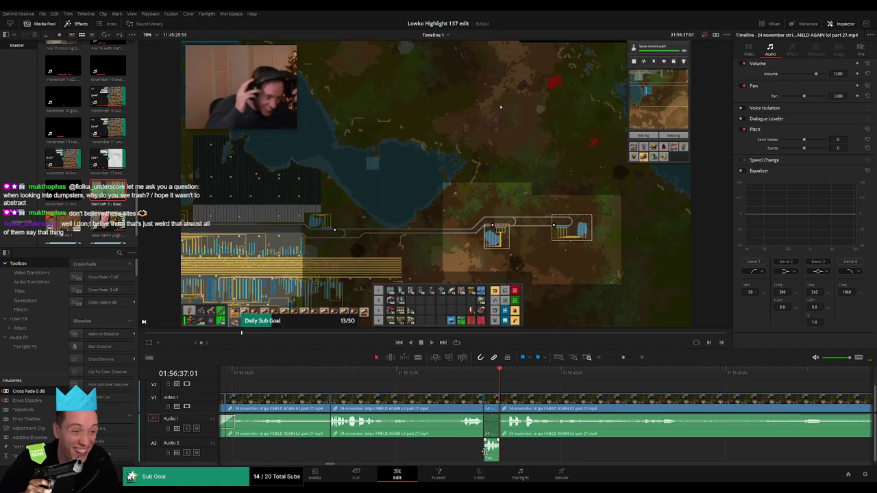
left_click(488, 450)
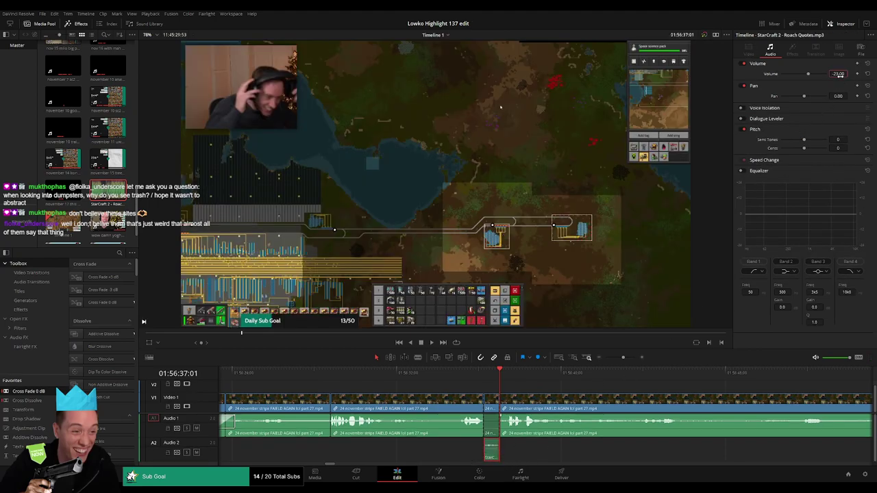
- Split the part 27 clip at about 01:56:44:18 and half a second further on to isolate the next short phrase for censoring
left_click(455, 373)
left_click(542, 390)
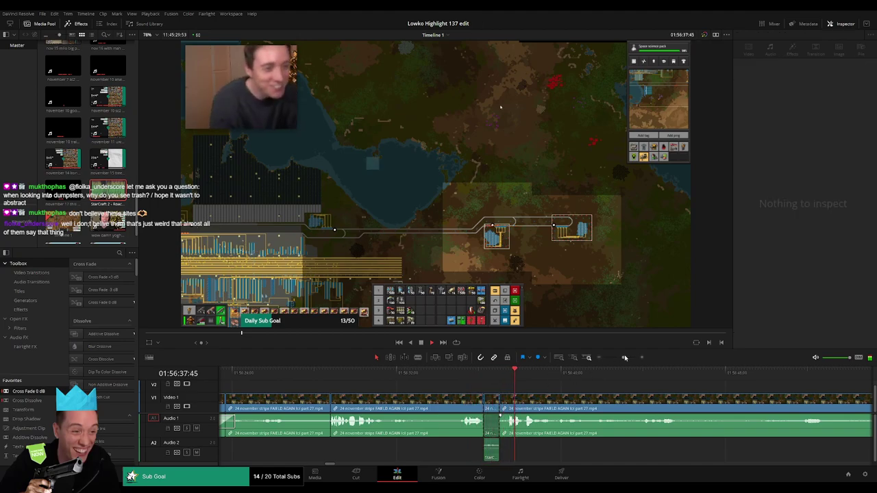
scroll(576, 390, "down", 3)
scroll(598, 392, "up", 2)
scroll(394, 399, "right", 3)
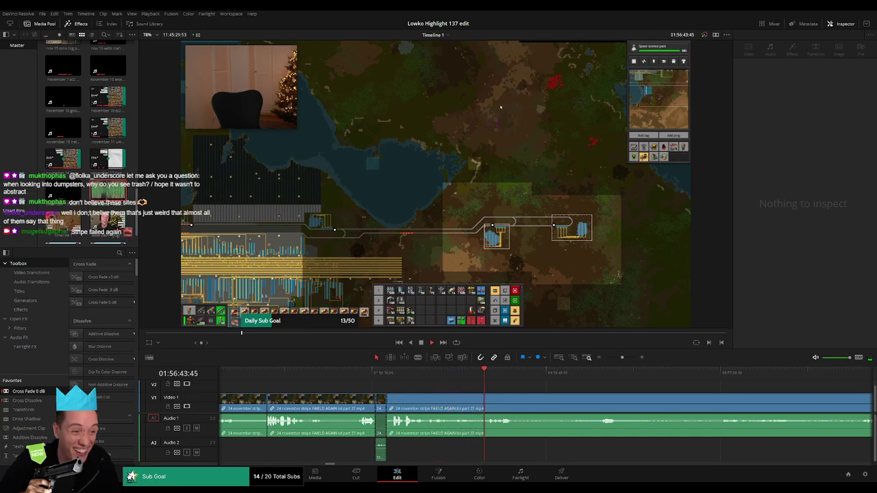
left_click(484, 374)
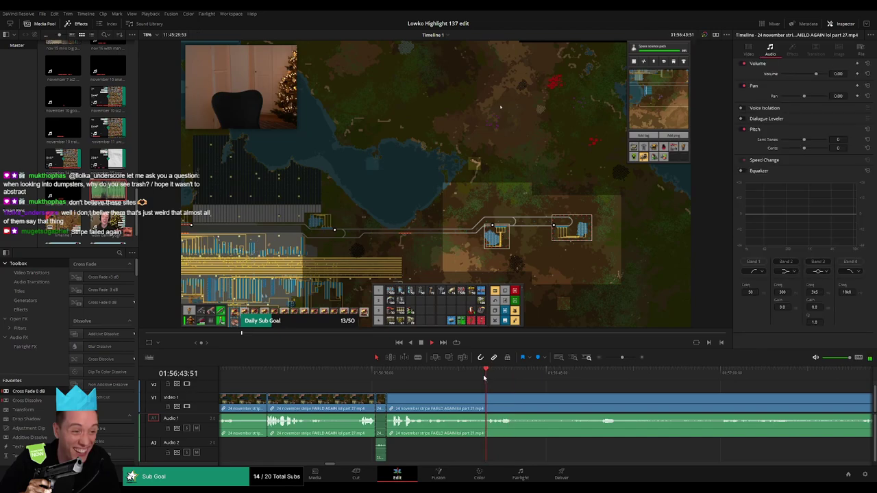
scroll(610, 377, "up", 3)
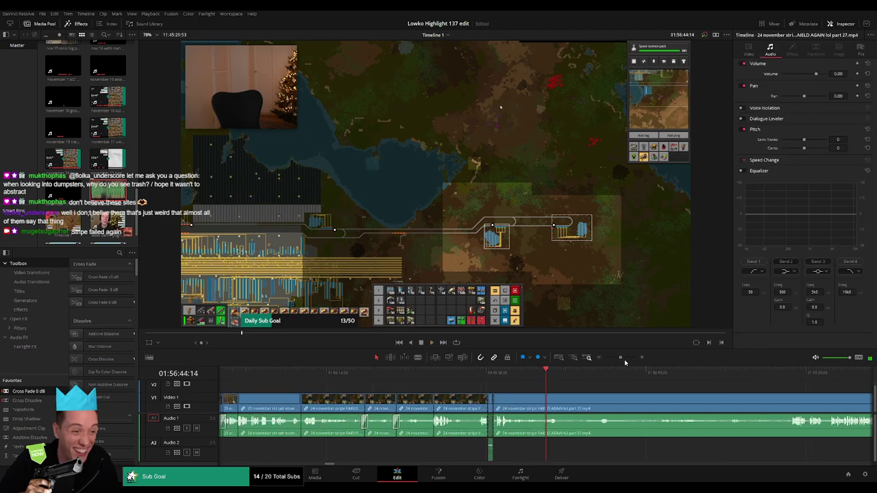
key("b")
left_click(549, 397)
key("space")
left_click(549, 374)
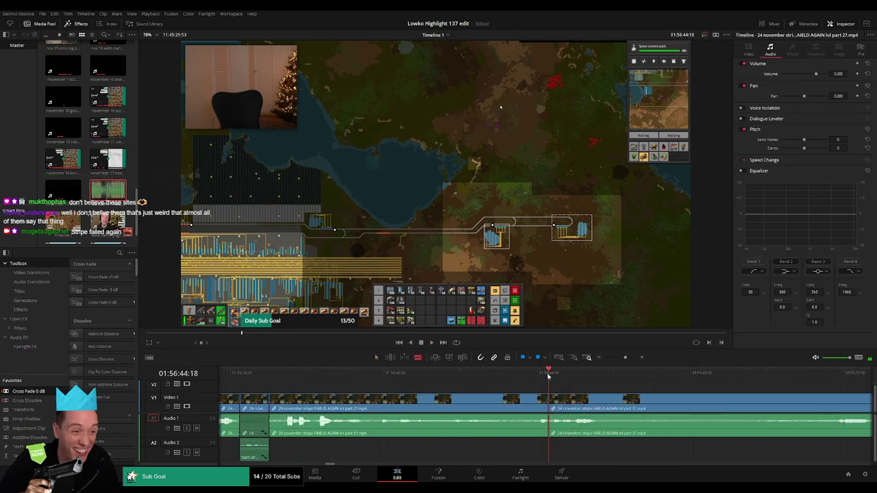
key("space")
left_click(567, 403)
- Disable the isolated phrase's audio and cover it with StarCraft 2 - Roach Quotes.mp3 on Audio 2 at volume -23
key("a")
left_click_drag(557, 421, 557, 444)
left_click_drag(122, 205, 556, 452)
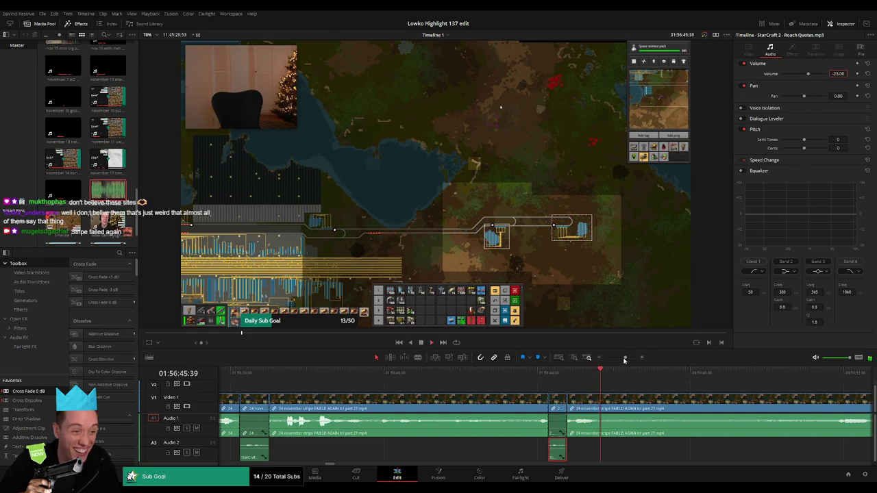
- Cut out the part 27 section between about 01:56:46 and 01:57:00, close the gap and cross-fade the audio join
left_click_drag(624, 359, 620, 358)
left_click(584, 387)
left_click_drag(560, 377, 634, 382)
left_click(551, 404)
scroll(695, 403, "right", 5)
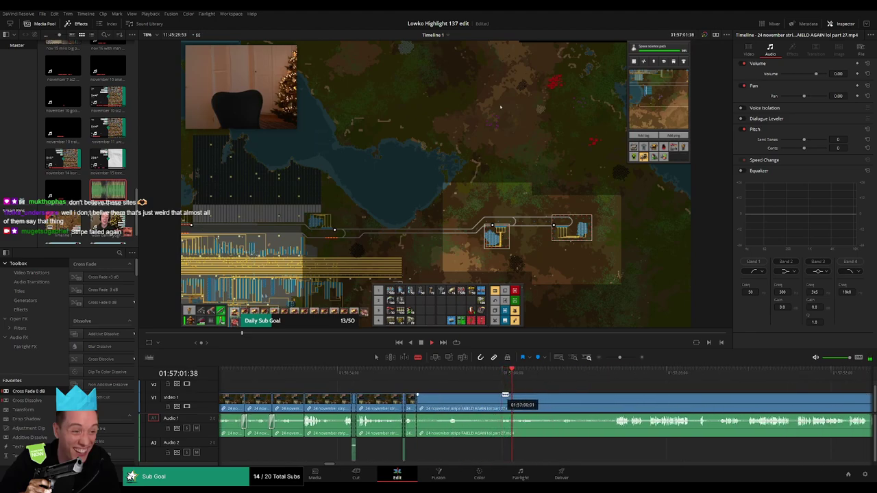
left_click(505, 396)
key("a")
left_click(483, 403)
key("Delete")
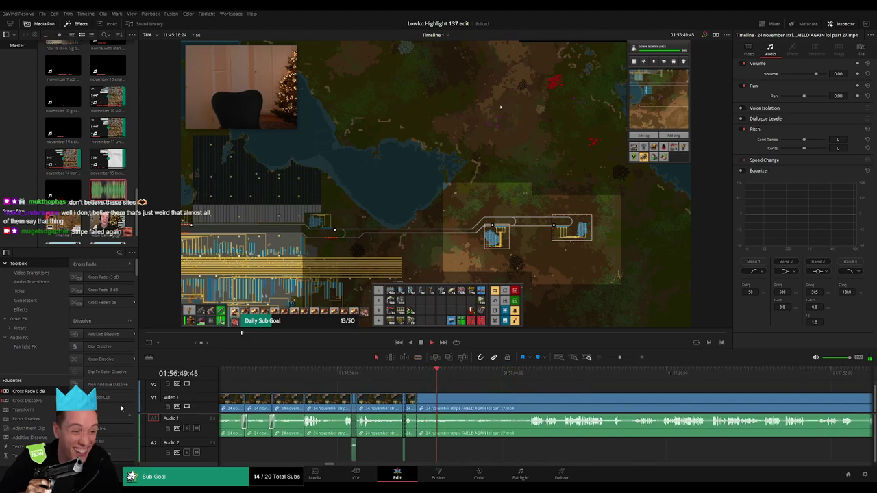
- Remove the part 27 stretch between about 01:56:52 and 01:56:56, closing the gap and cross-fading the audio join
left_click_drag(450, 374, 476, 376)
key("b")
left_click(451, 403)
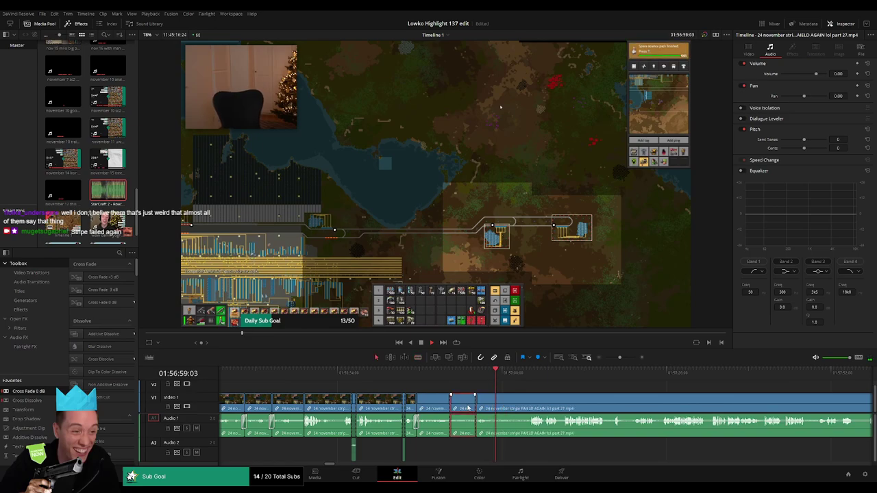
key("a")
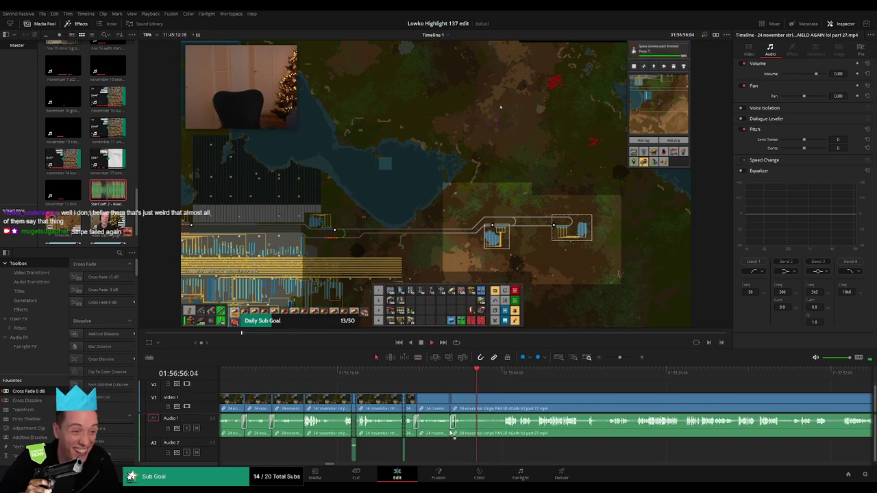
left_click_drag(451, 434, 451, 432)
- Cut out the part 27 section from about 01:56:54 to 01:57:00, close the gap and cross-fade the audio join
key("b")
left_click(466, 406)
left_click(503, 380)
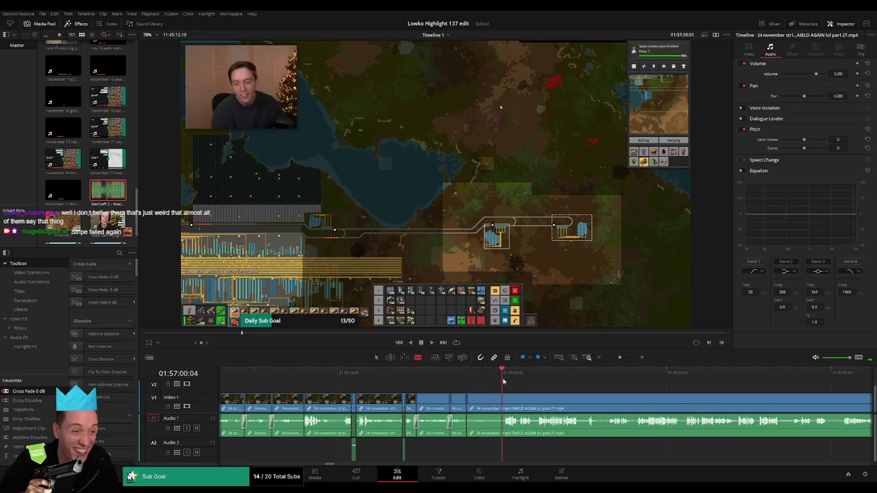
key("space")
left_click(494, 410)
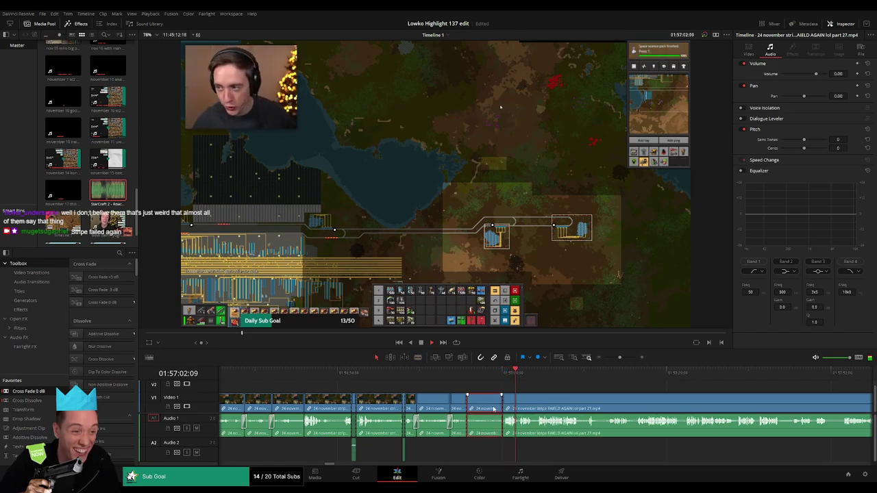
key("Delete")
left_click_drag(43, 394, 479, 433)
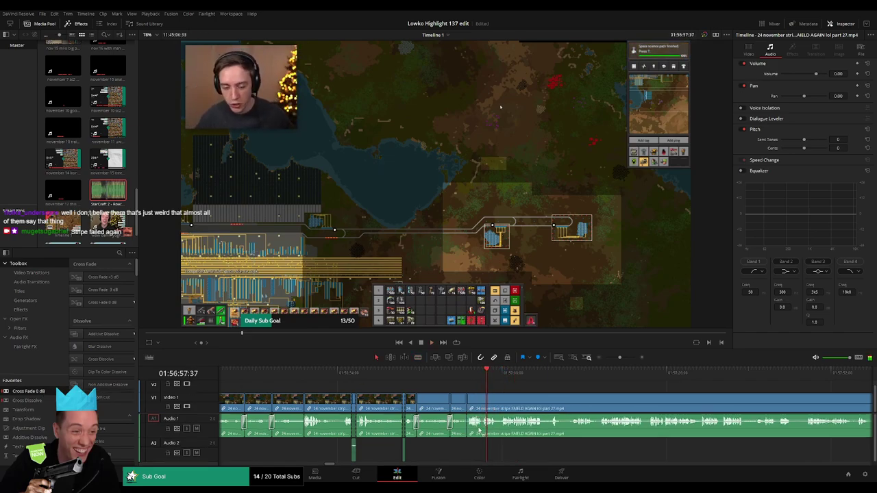
- Cut a pause of just under a second out of the part 27 clip near 01:56:59 and cross-fade the audio join
left_click_drag(620, 357, 621, 359)
left_click_drag(586, 393, 428, 398)
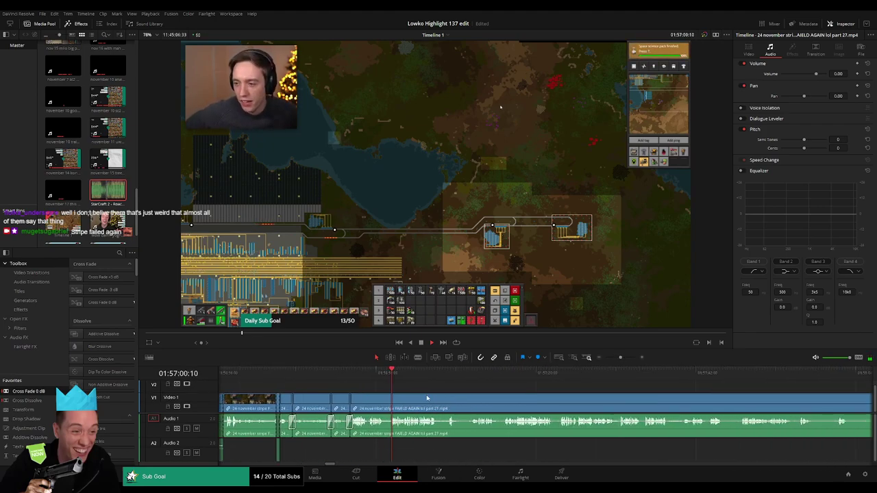
key("b")
left_click(387, 407)
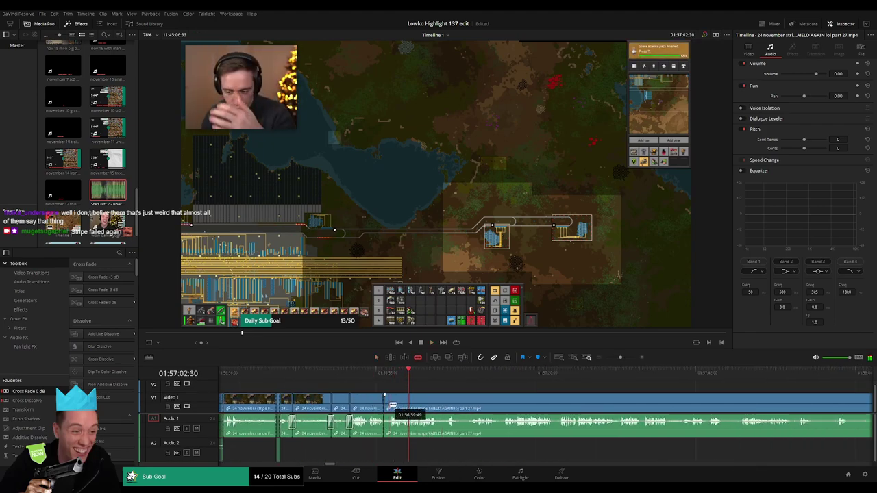
left_click(387, 407)
key("BackSpace")
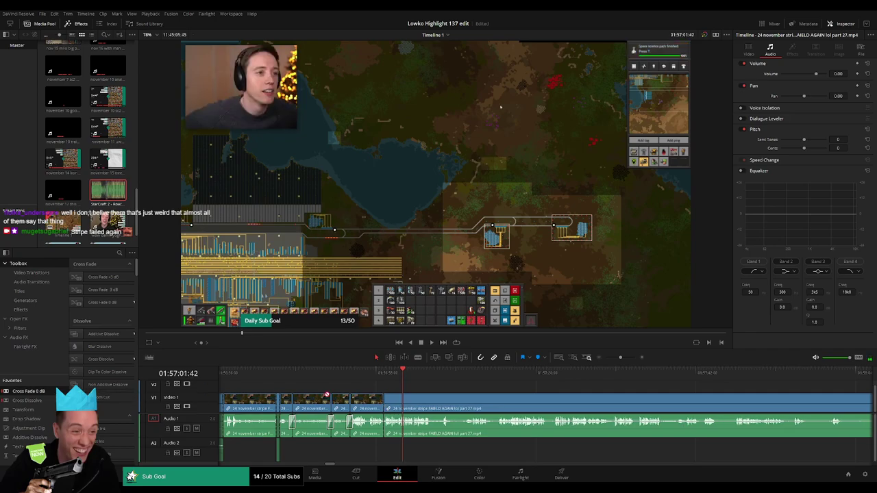
left_click_drag(381, 435, 382, 433)
left_click(380, 372)
key("space")
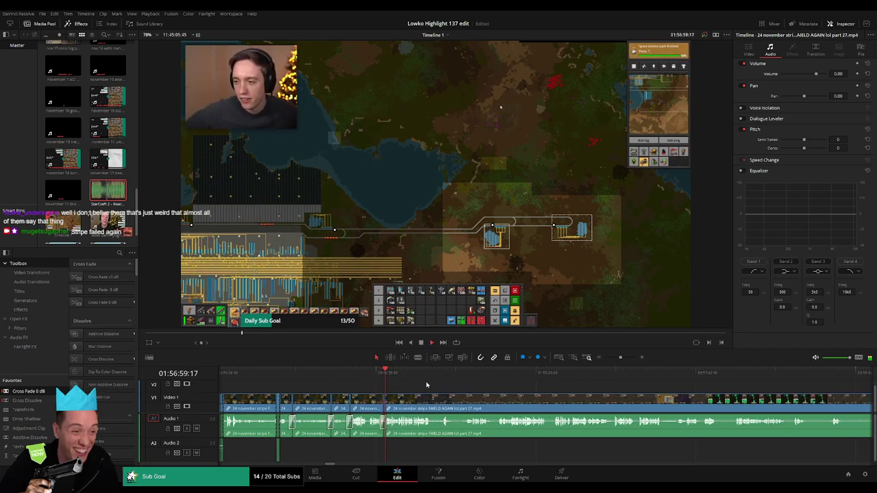
- Cut out the part 27 section between about 01:57:08 and 01:57:11 and close the gap
scroll(417, 386, "right", 6)
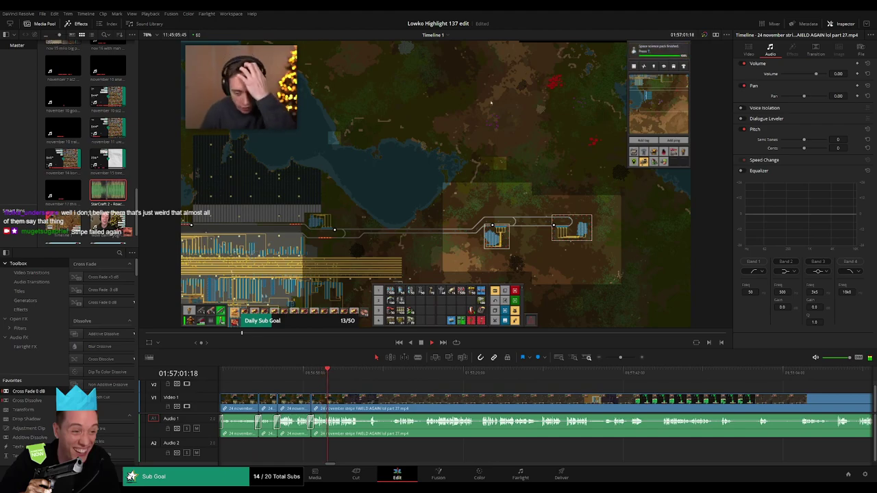
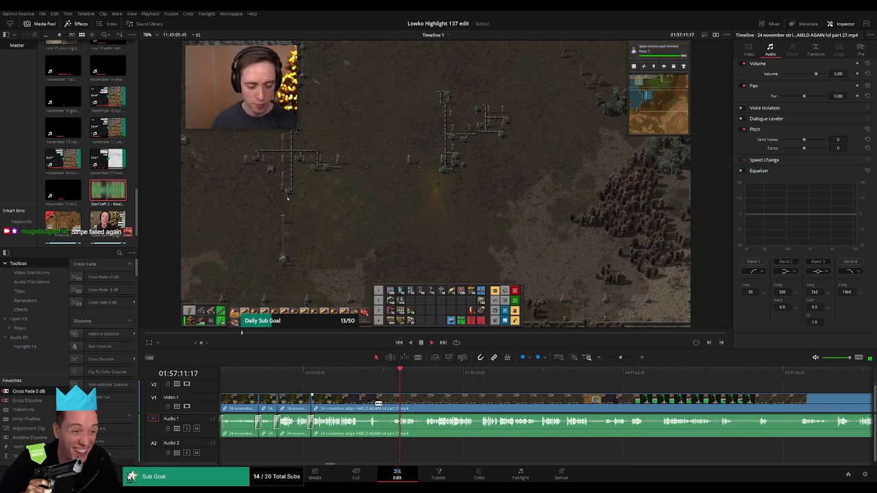
key("b")
left_click(376, 405)
left_click(401, 403)
key("a")
left_click(394, 404)
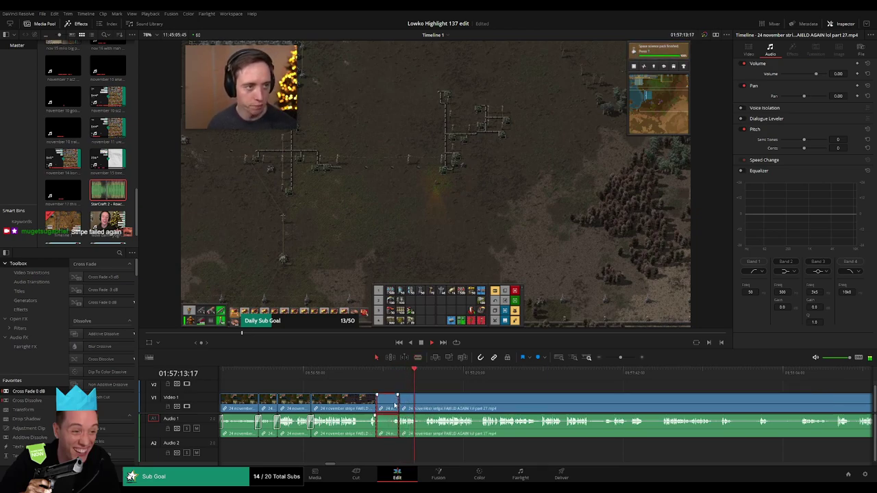
key("Delete")
- Remove the part 27 stretch between about 01:57:05 and 01:57:07, close the gap and cross-fade the audio join
left_click(369, 377)
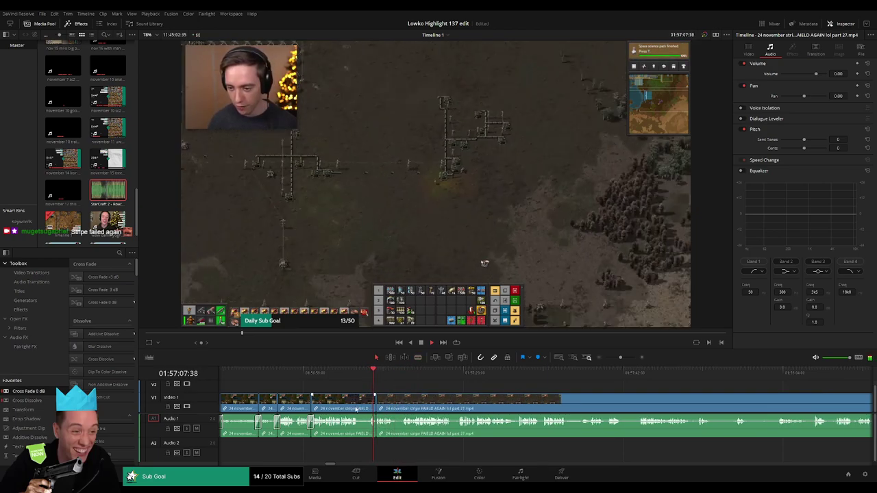
key("b")
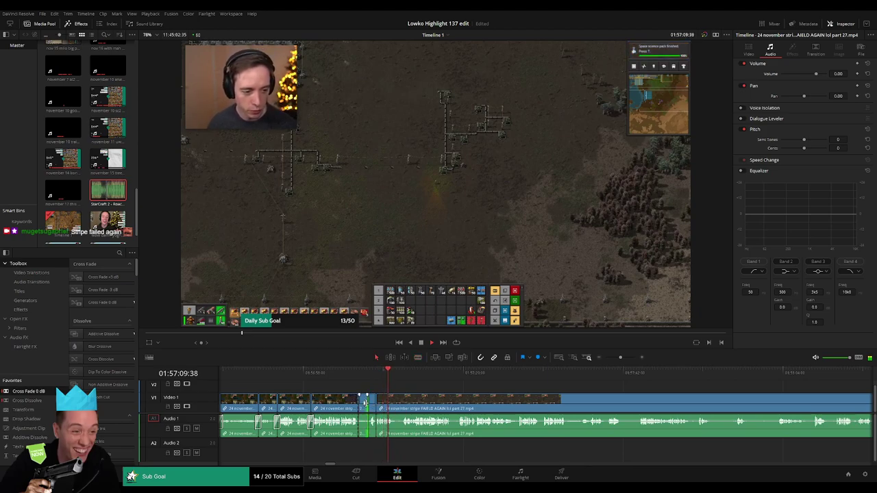
left_click(363, 404)
key("Delete")
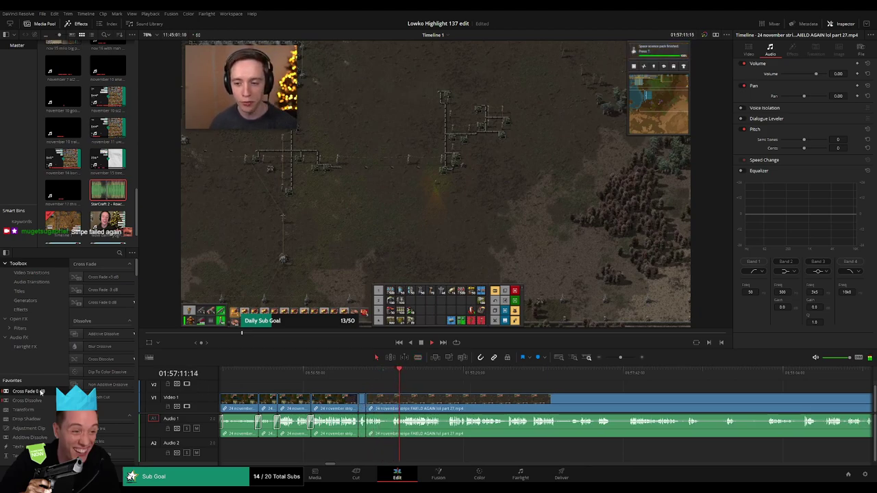
- Cut out the part 27 section between about 01:57:09 and 01:57:10, close the gap and cross-fade the audio join
key("b")
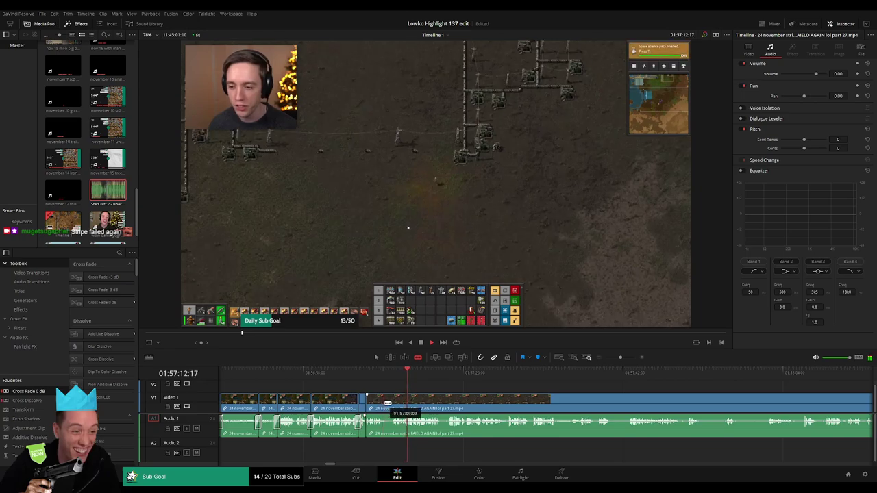
left_click(394, 404)
left_click(393, 403)
key("a")
left_click(389, 401)
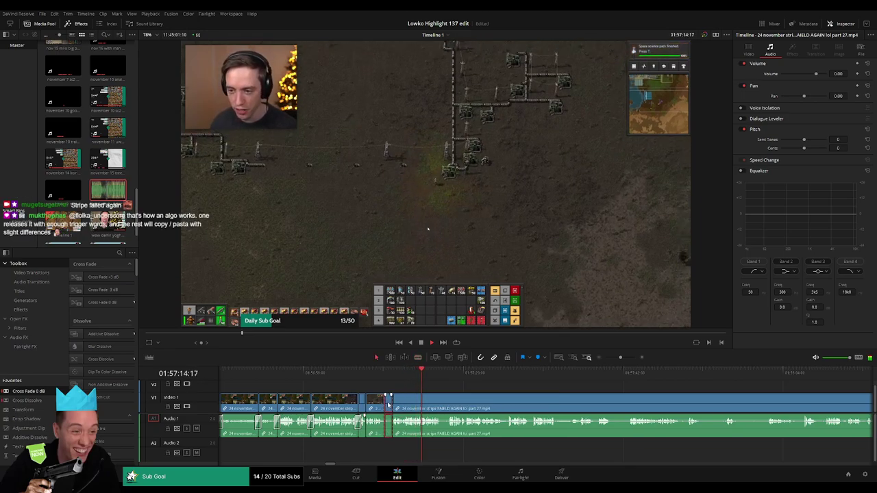
key("Delete")
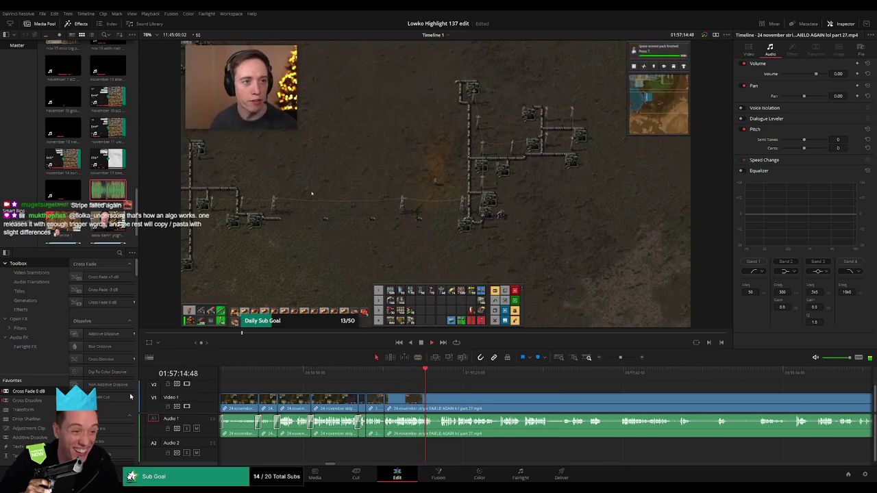
key("space")
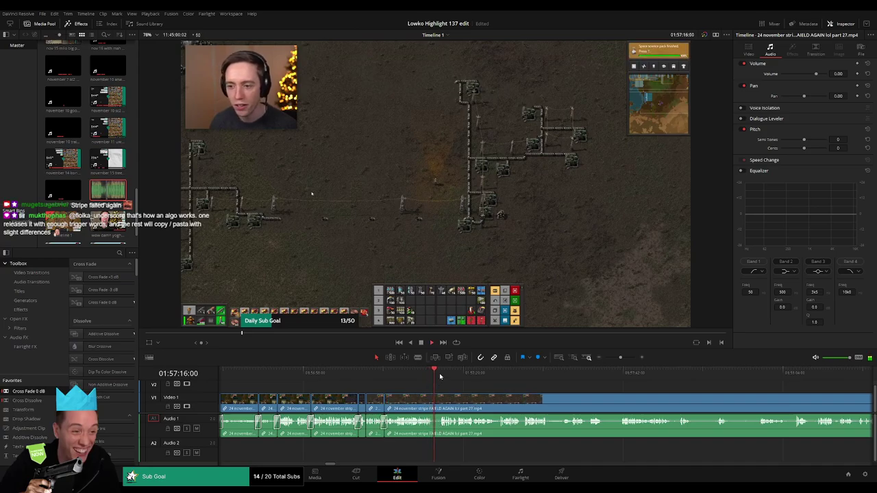
- Cut a pause of about one second out of the part 27 clip near 01:57:16 and cross-fade the audio join
scroll(484, 394, "right", 2)
key("b")
left_click(360, 395)
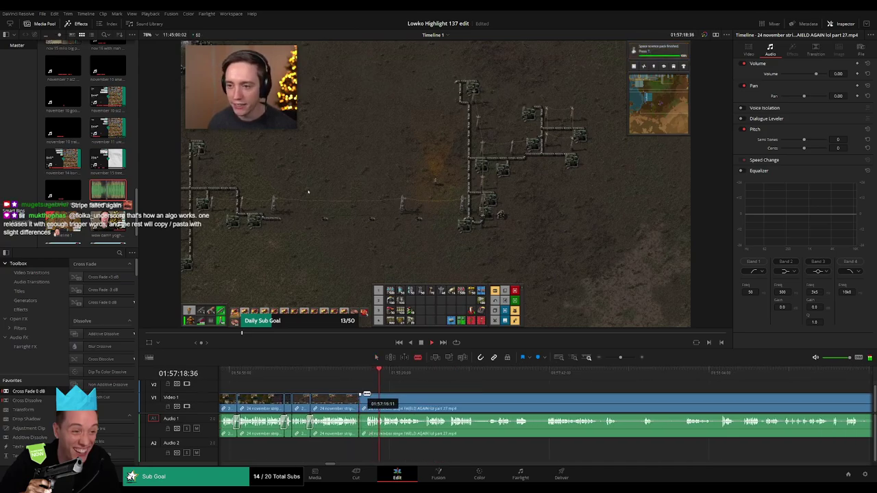
left_click(366, 395)
key("a")
left_click(363, 402)
key("Delete")
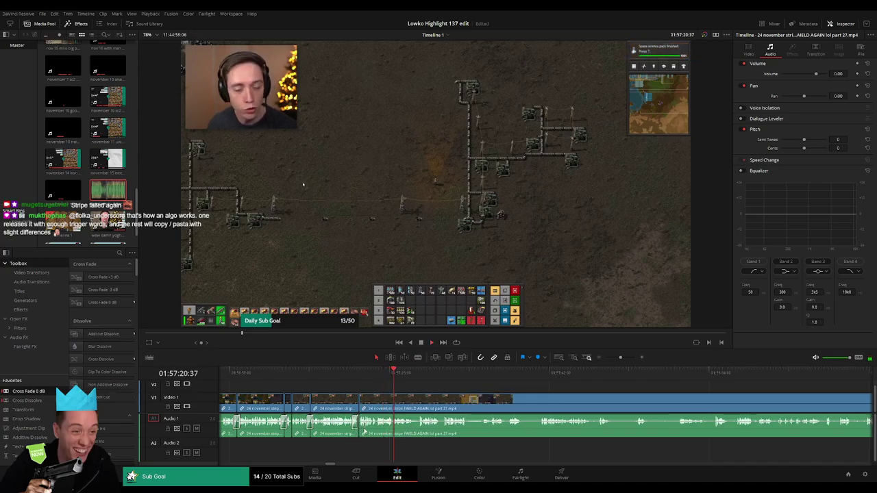
scroll(357, 419, "left", 1)
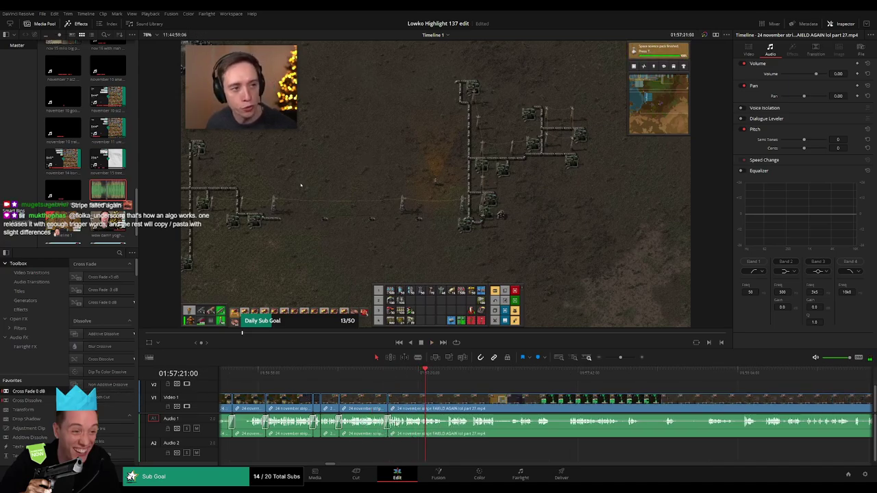
- Cut out the part 27 section between about 01:57:30 and 01:57:34 and close the gap
key("space")
scroll(400, 397, "right", 3)
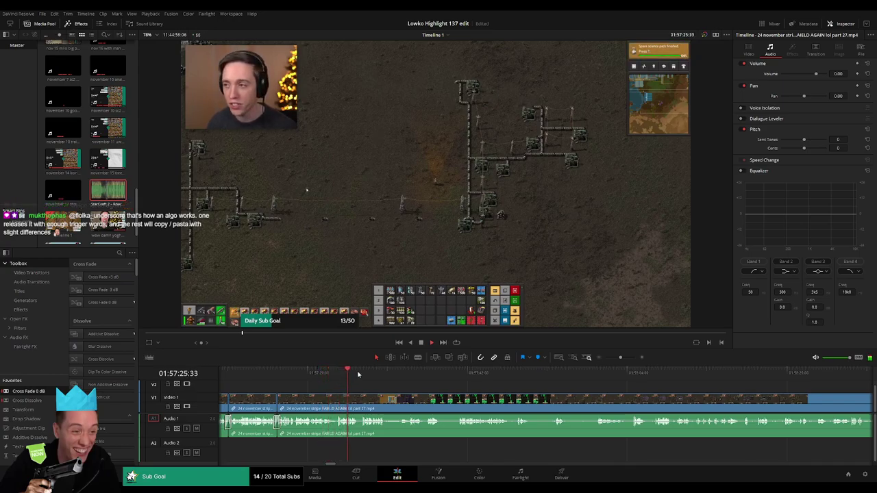
key("b")
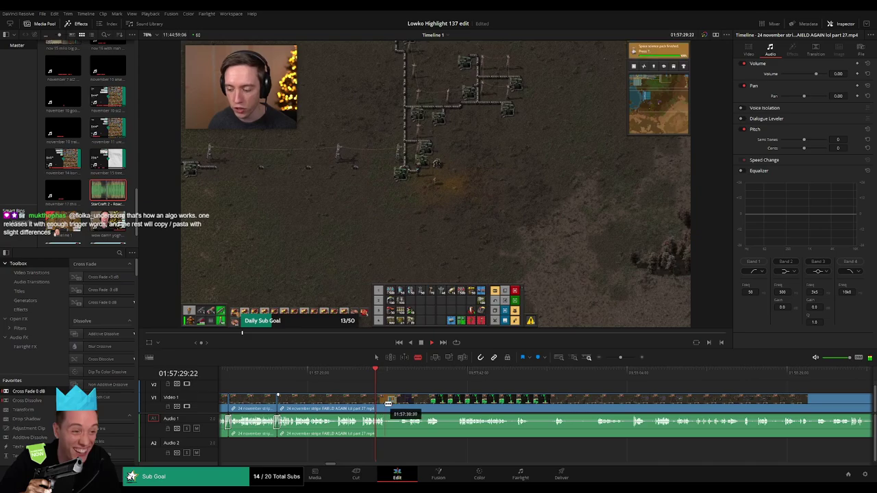
left_click(385, 403)
left_click(411, 376)
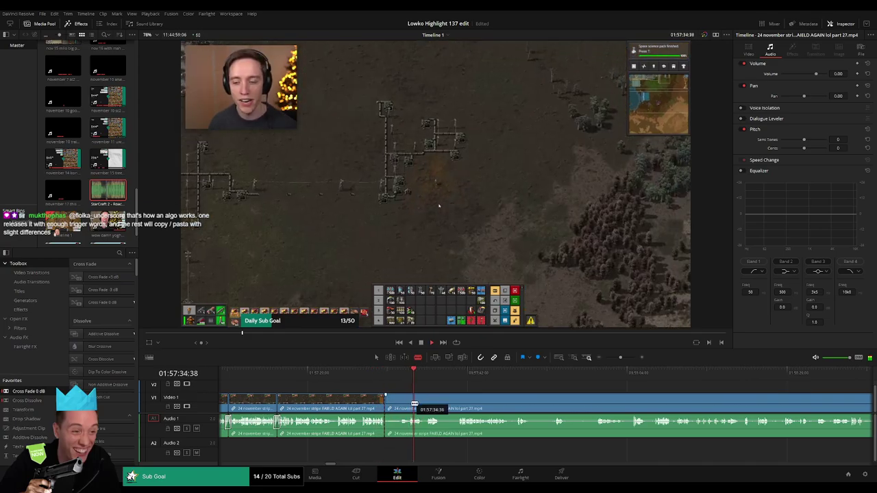
left_click(410, 403)
key("a")
left_click(401, 406)
key("Delete")
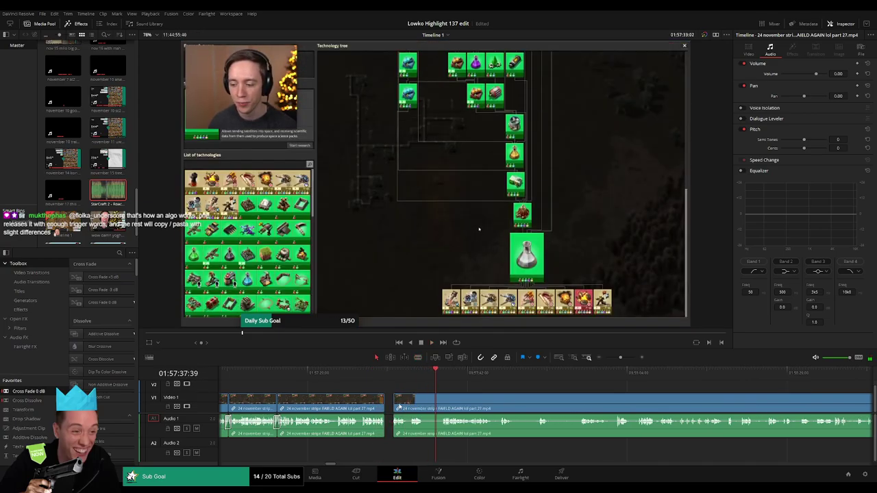
left_click(404, 371)
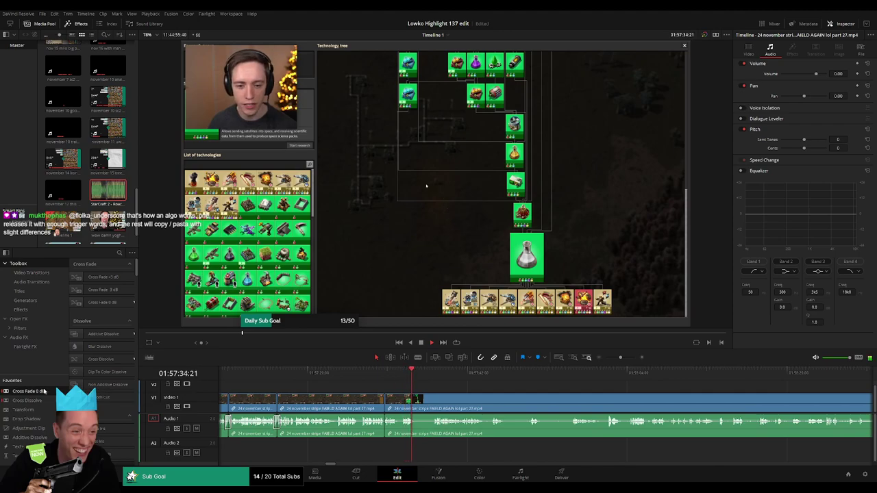
- Cut out the part 27 stretch between about 01:57:35 and 01:57:37, close the gap and cross-fade the audio join
left_click(436, 376)
key("b")
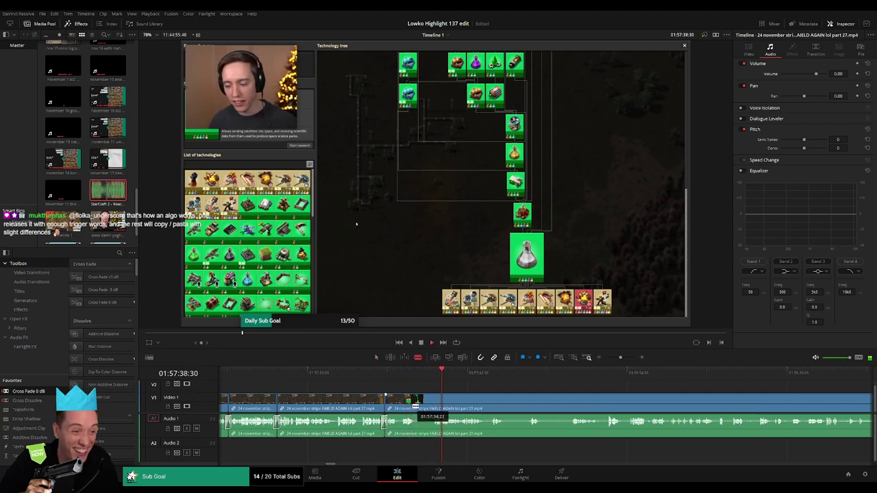
left_click(416, 403)
left_click(432, 405)
key("a")
left_click(426, 407)
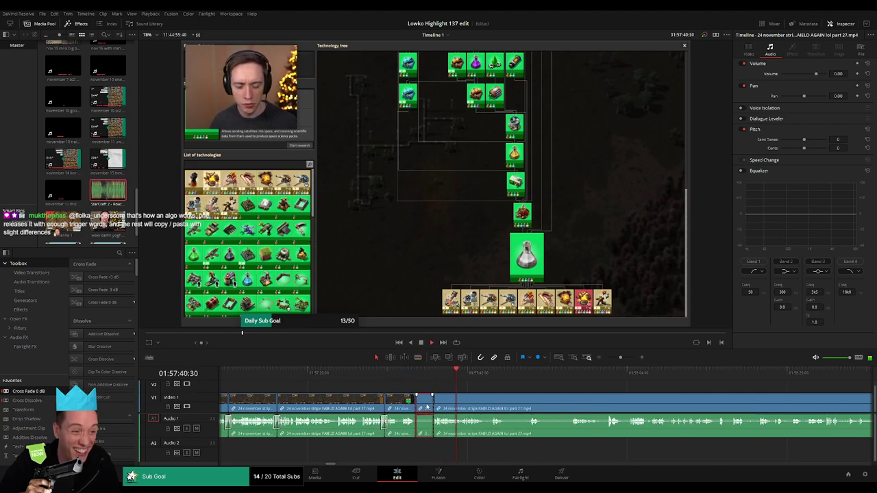
key("Delete")
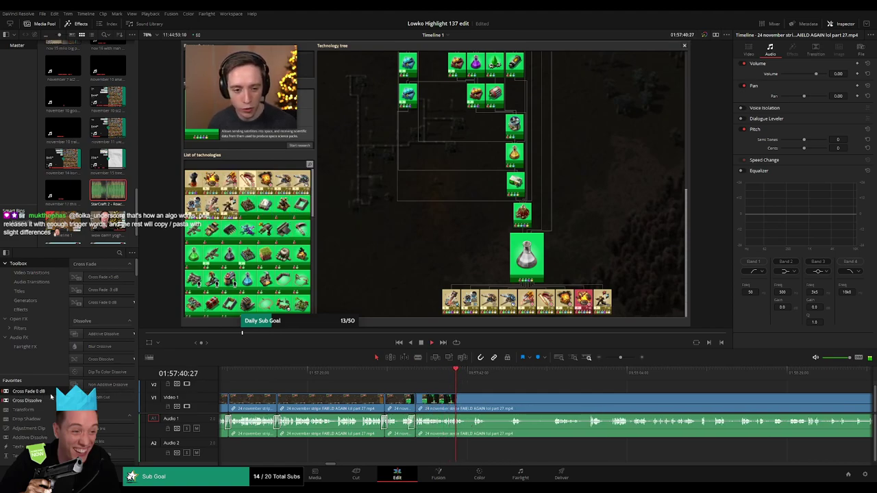
left_click_drag(421, 424, 416, 423)
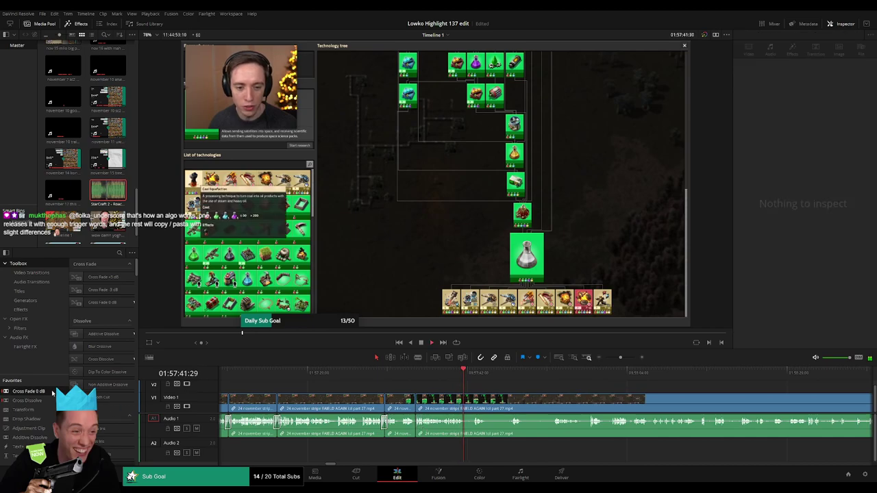
- Split the part 27 clip at about 01:57:44:36
scroll(458, 429, "left", 1)
scroll(413, 383, "right", 3)
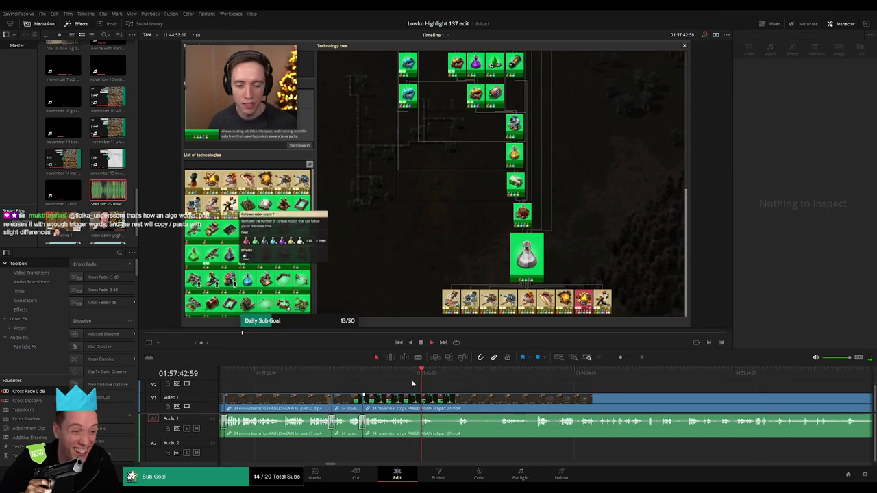
scroll(412, 384, "right", 1)
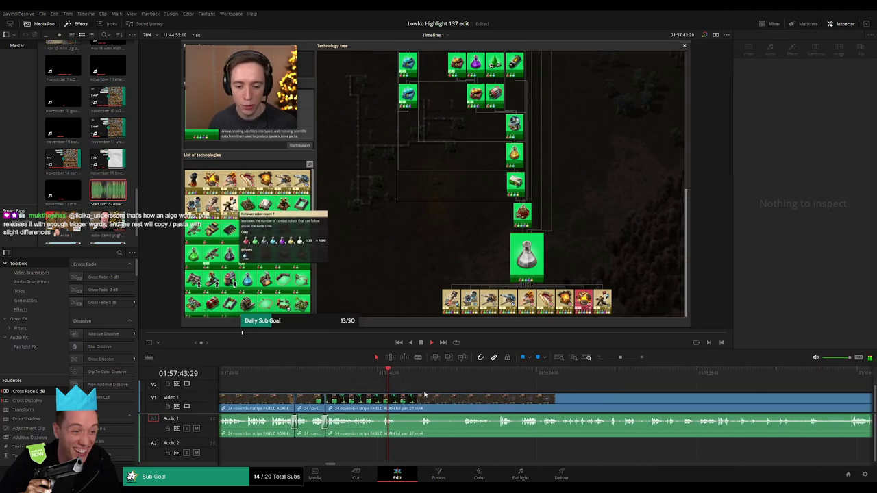
left_click(407, 394)
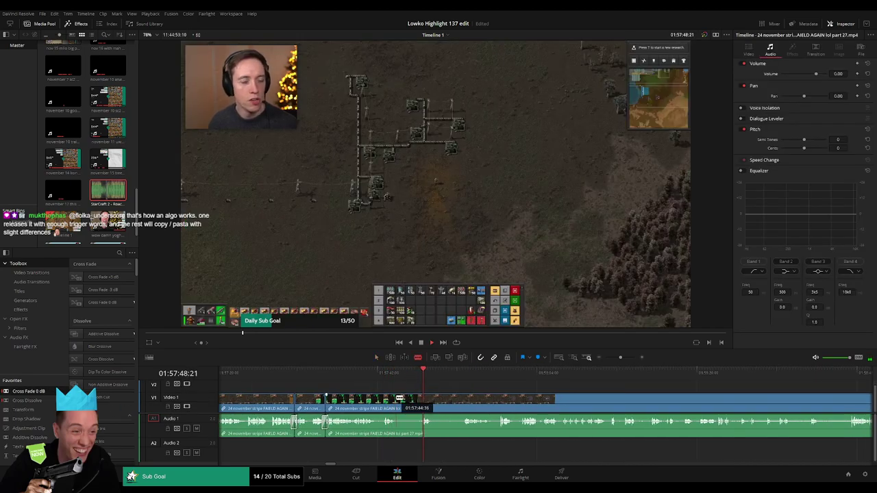
left_click(396, 398)
- Examine the rest of the part 27 footage, from the split up to the start of the part 28 clip, for usable content
scroll(463, 377, "right", 3)
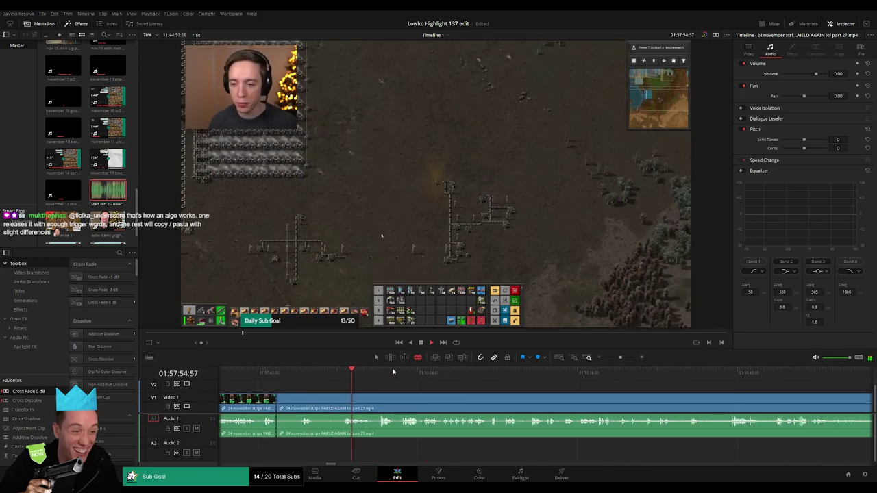
left_click_drag(381, 371, 752, 383)
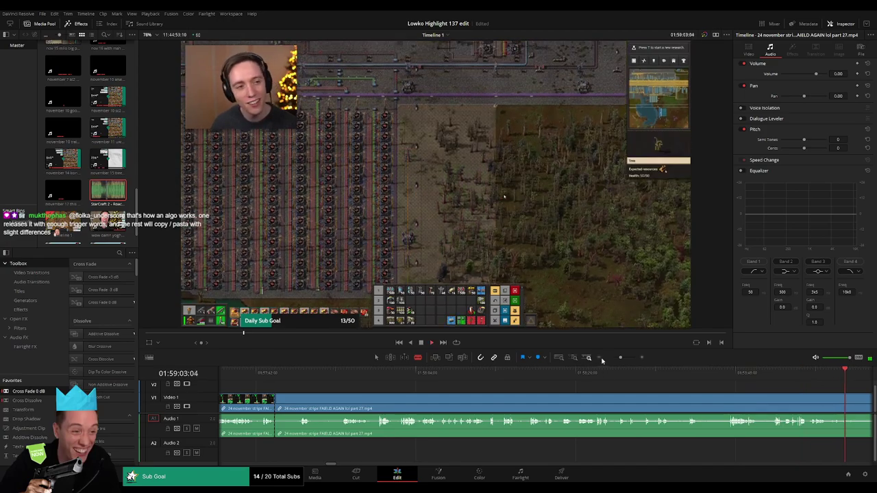
left_click_drag(559, 374, 618, 374)
left_click_drag(677, 397, 430, 380)
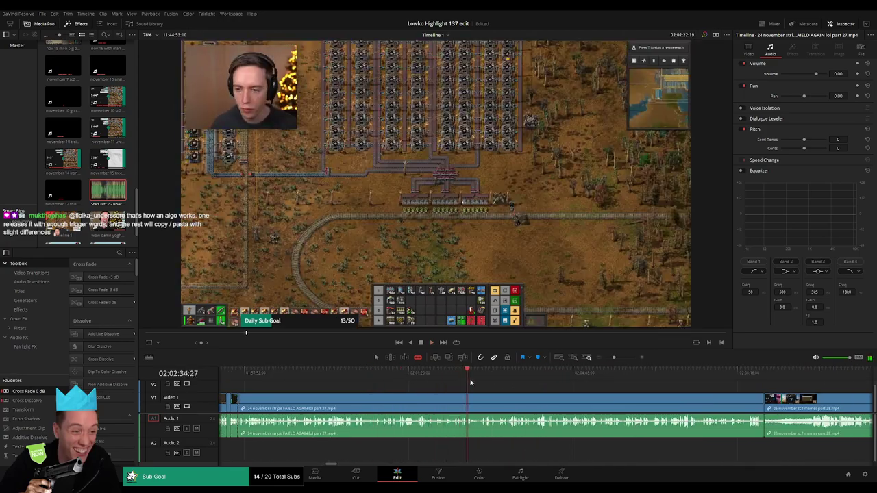
left_click_drag(619, 381, 526, 381)
left_click(683, 377)
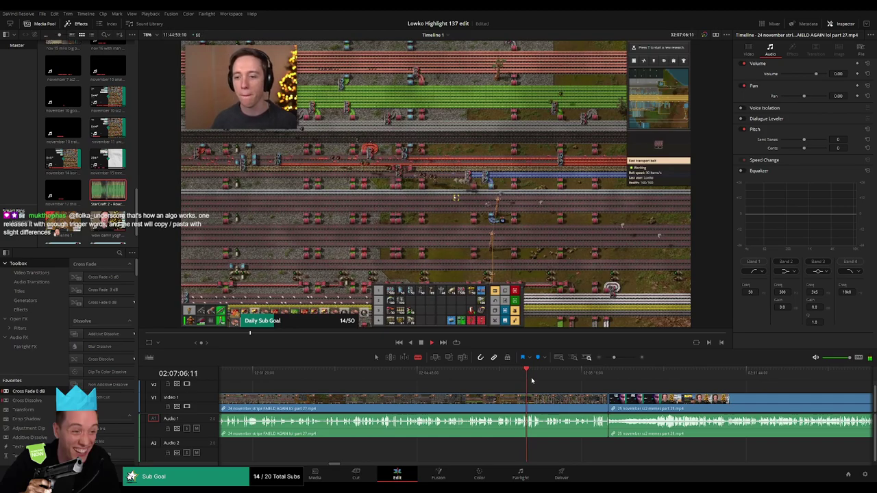
left_click(523, 376)
left_click(619, 358)
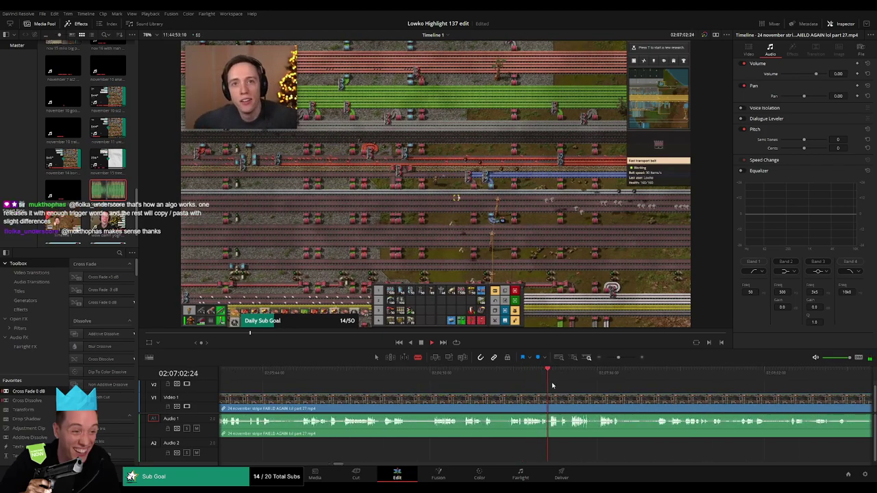
scroll(487, 405, "right", 3)
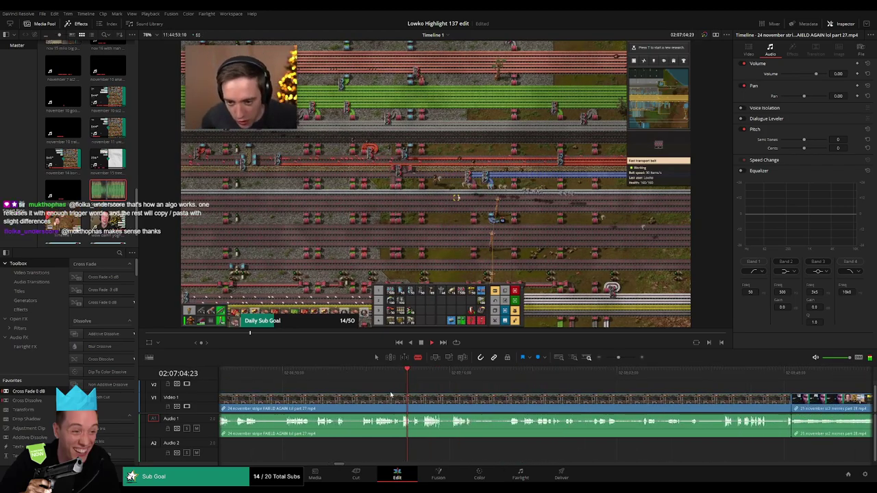
left_click(455, 375)
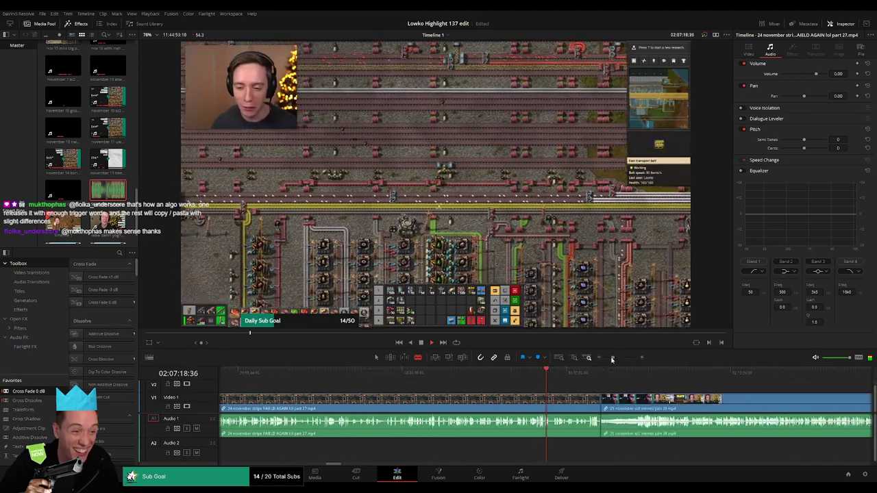
- Delete the remaining part 27 footage after the split at 01:57:44:36 and close the gap before part 28
scroll(531, 405, "down", 2)
left_click(515, 408)
key("BackSpace")
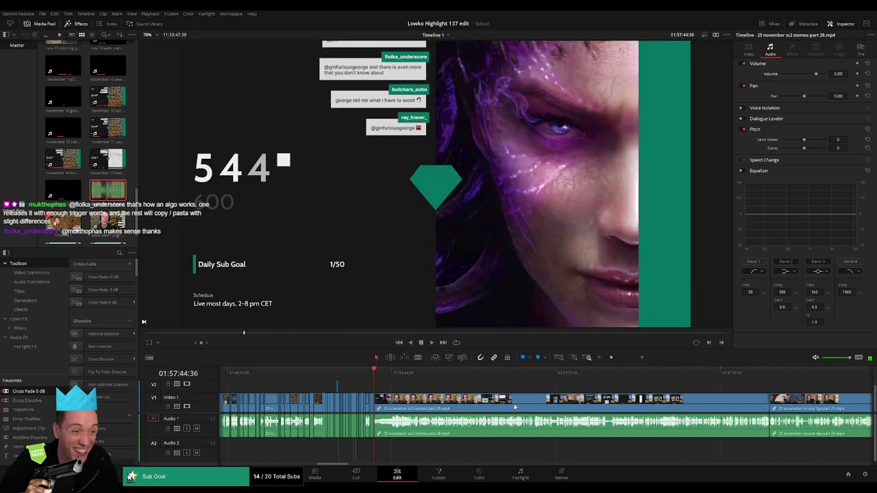
- Examine the opening of the part 28 clip, from its start to about 02:05:06, for where the Reddit meme commentary begins
scroll(469, 392, "right", 10)
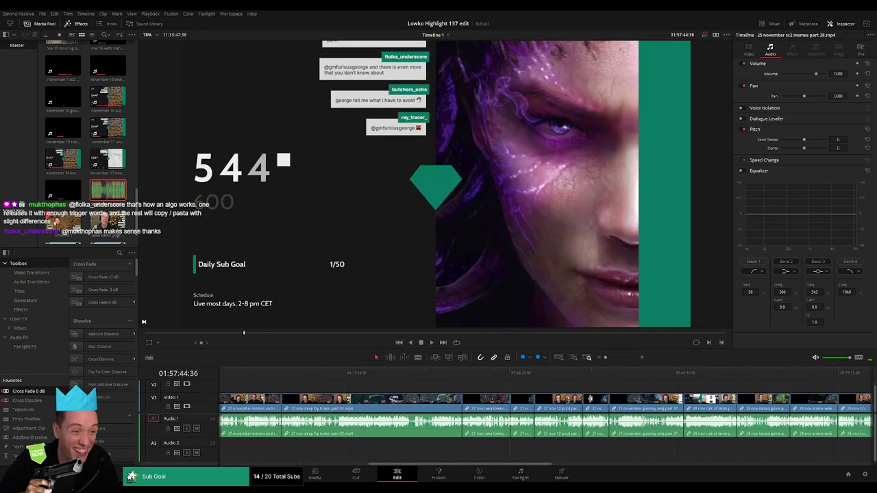
scroll(570, 398, "left", 10)
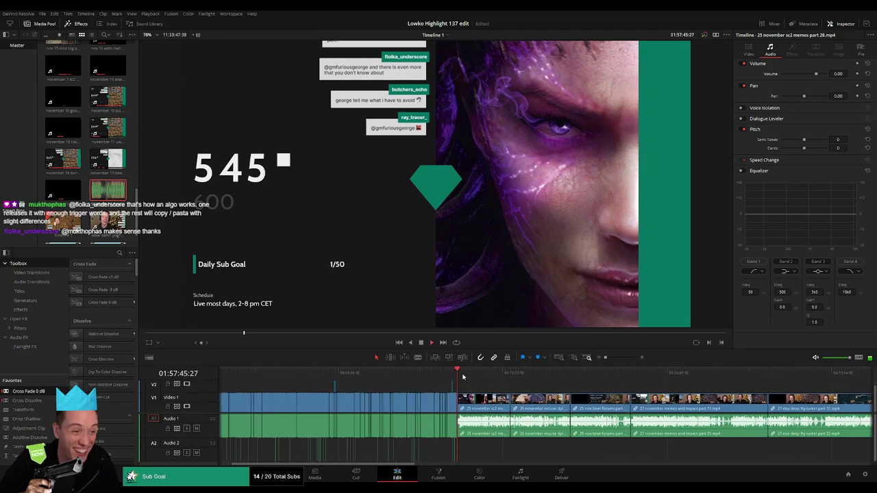
left_click(467, 377)
left_click_drag(605, 357, 612, 358)
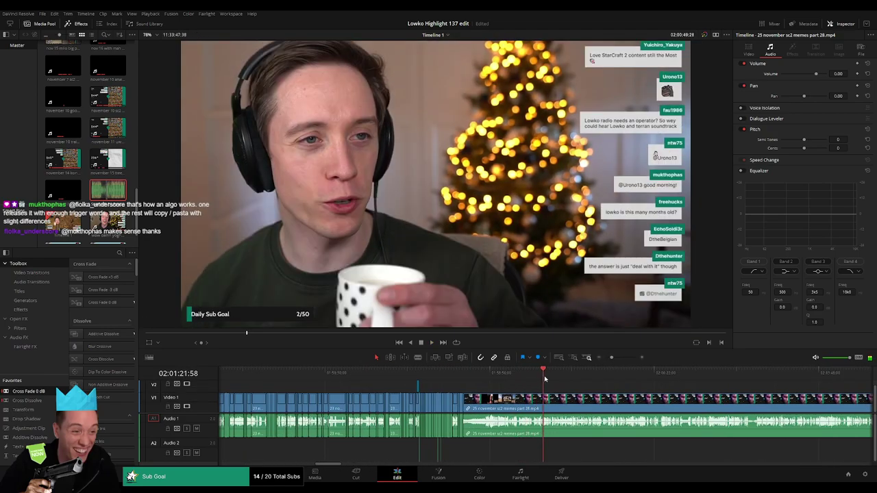
left_click_drag(544, 375, 320, 374)
left_click_drag(336, 404, 516, 402)
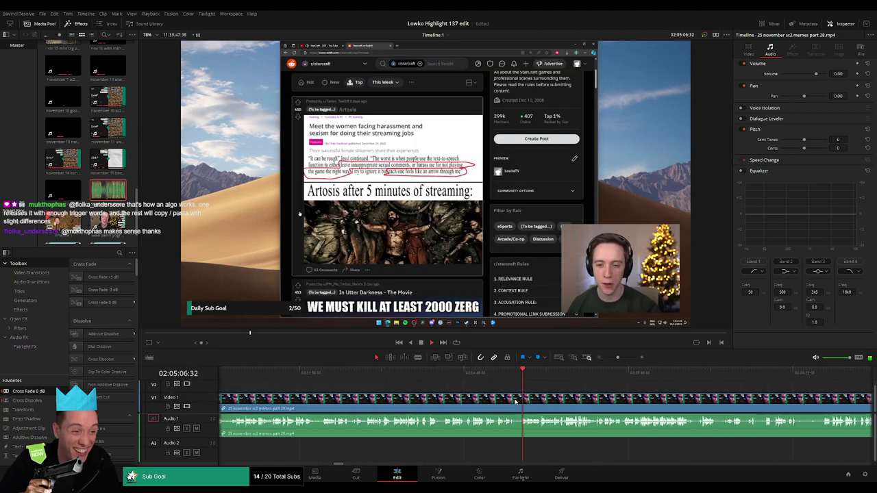
left_click(485, 375)
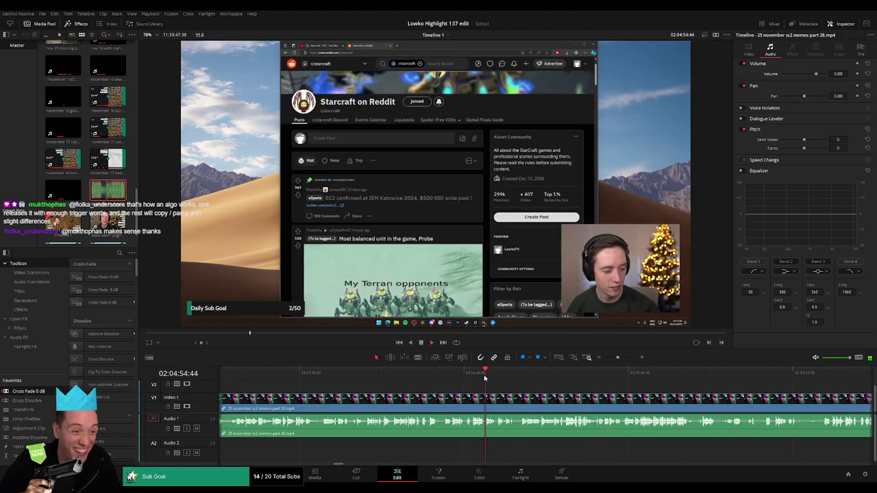
left_click_drag(619, 359, 624, 358)
left_click(584, 374)
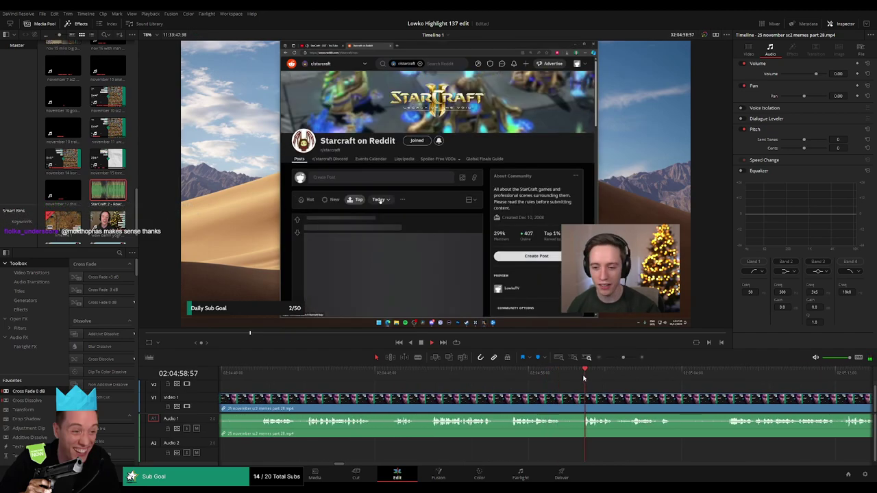
left_click_drag(541, 388, 487, 388)
scroll(480, 388, "right", 5)
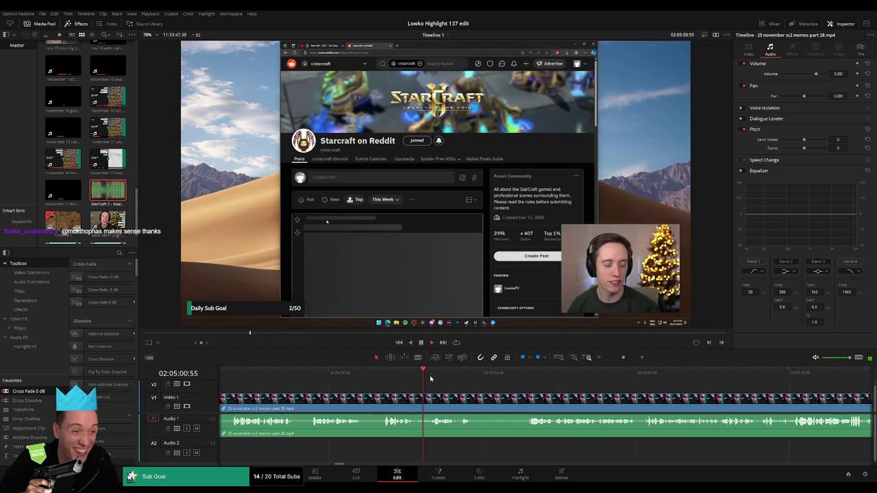
left_click(514, 378)
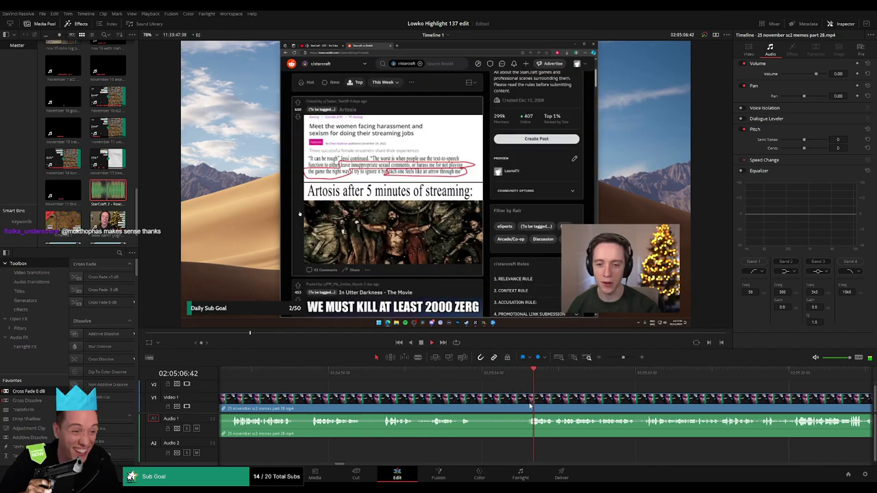
- Split the part 28 clip at about 02:05:06, delete the opening section before it and close the gap
key("b")
left_click(530, 406)
key("a")
left_click(510, 405)
key("Delete")
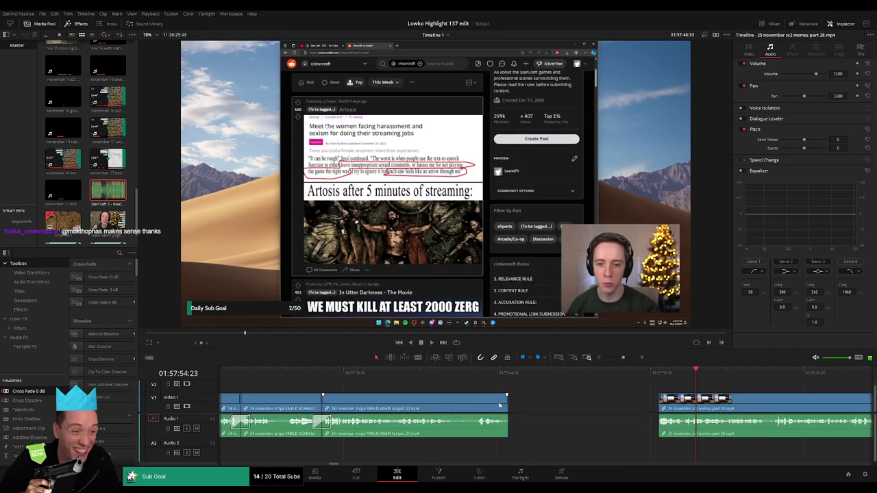
- Cut the part 28 stretch between about 01:58:15.5 and 01:58:17, close the gap and cross-fade the audio join
scroll(409, 385, "right", 6)
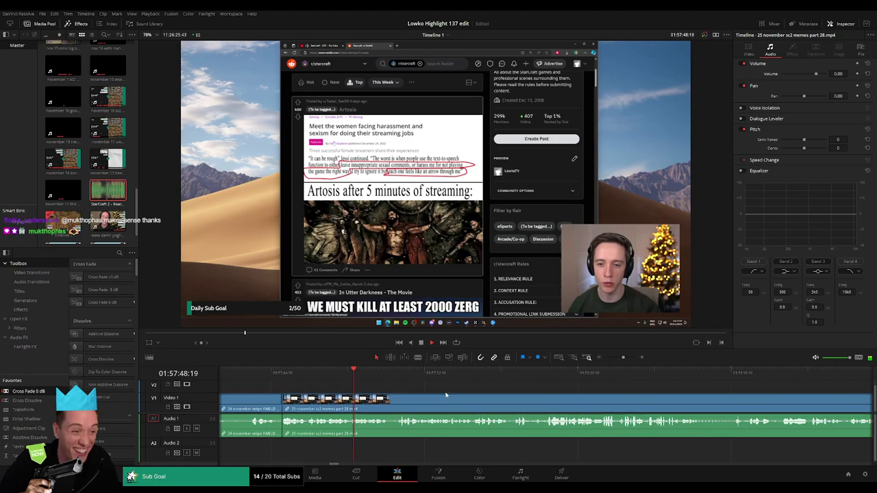
scroll(447, 396, "right", 3)
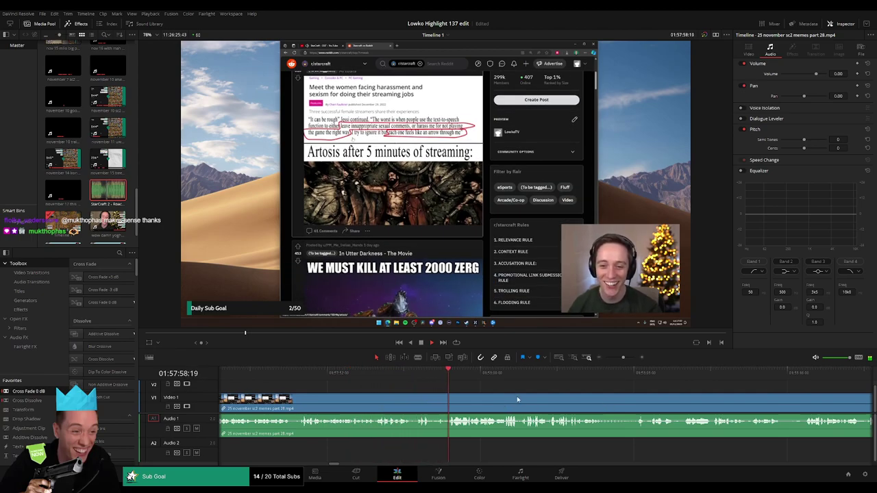
left_click_drag(517, 399, 401, 388)
left_click_drag(491, 400, 449, 396)
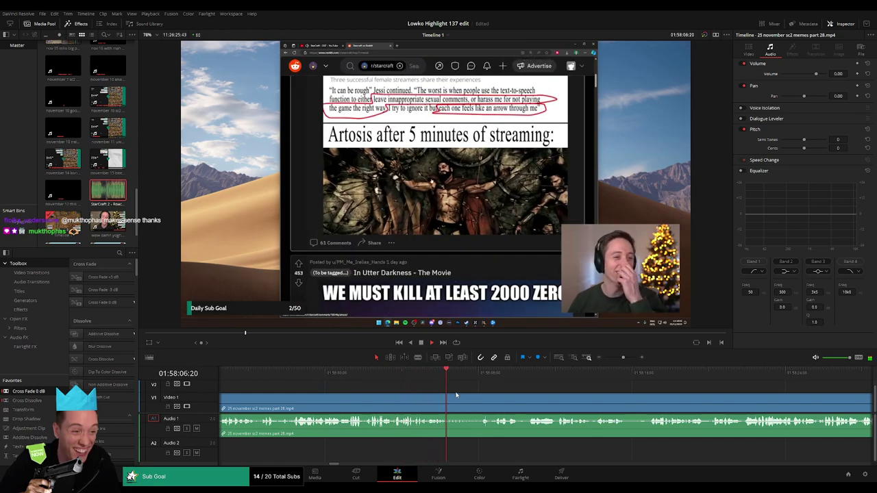
scroll(499, 400, "right", 3)
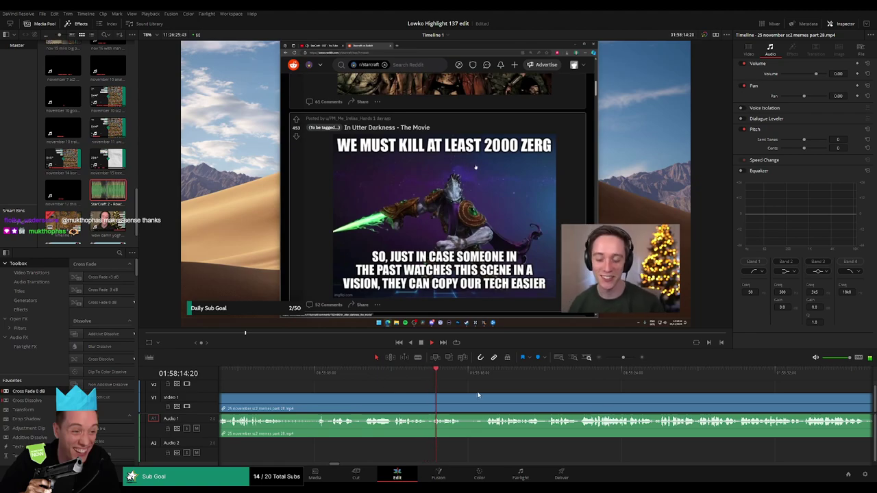
scroll(401, 388, "right", 3)
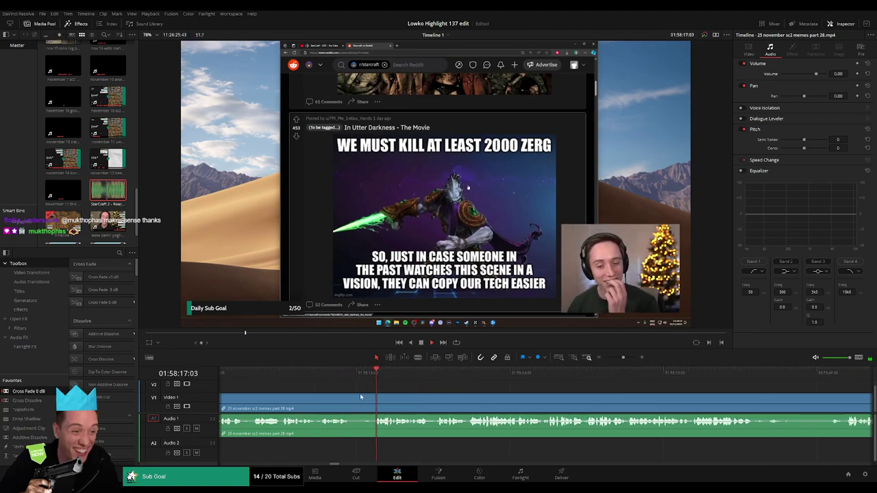
key("b")
left_click(349, 396)
left_click(375, 396)
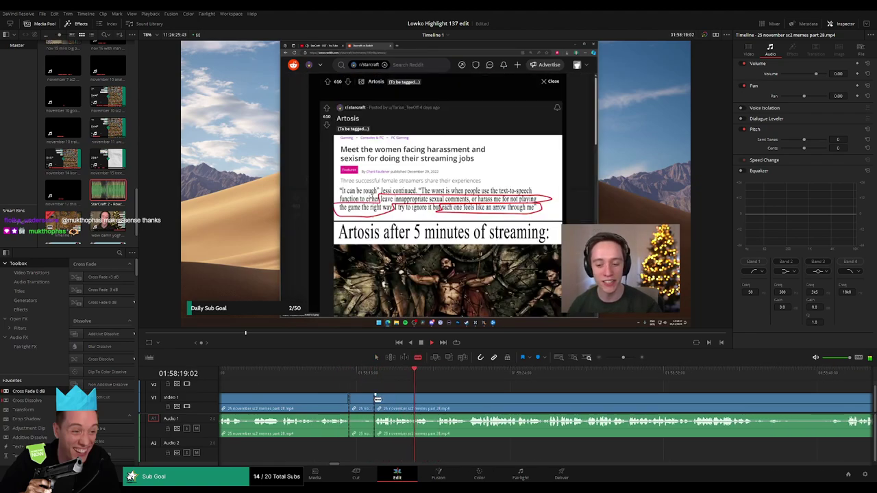
key("a")
left_click(363, 400)
key("BackSpace")
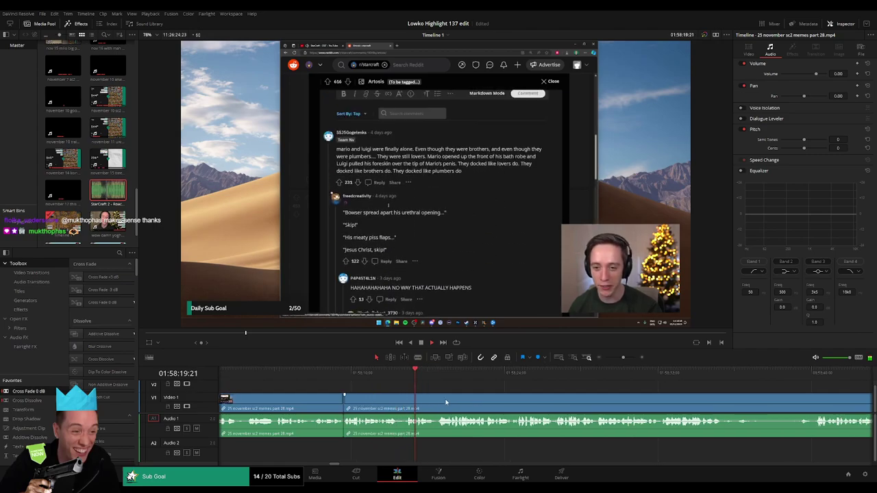
scroll(445, 403, "right", 2)
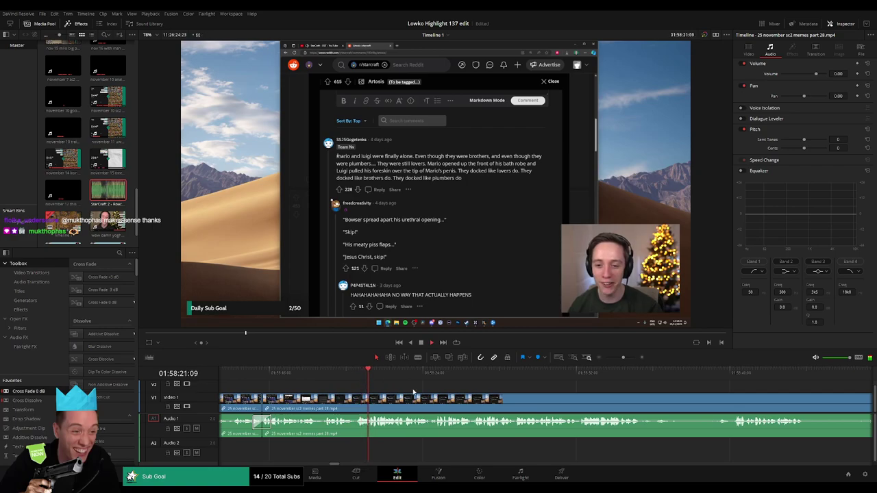
scroll(414, 394, "right", 2)
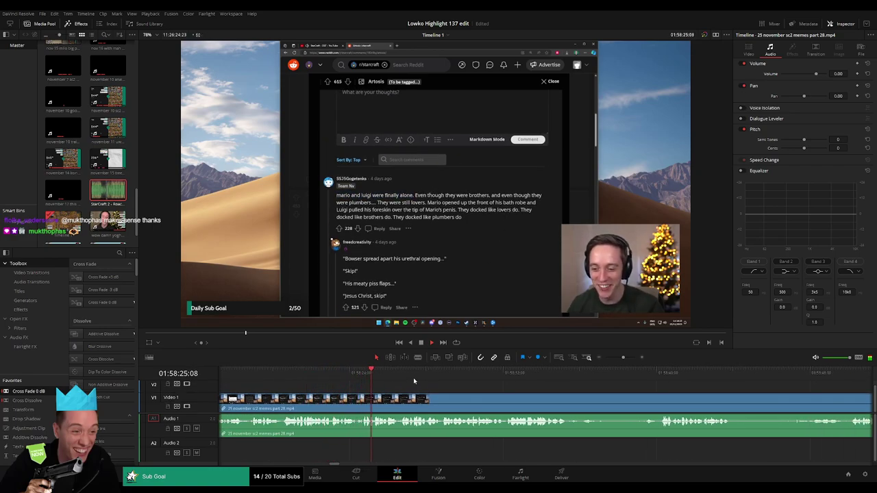
scroll(457, 388, "right", 1)
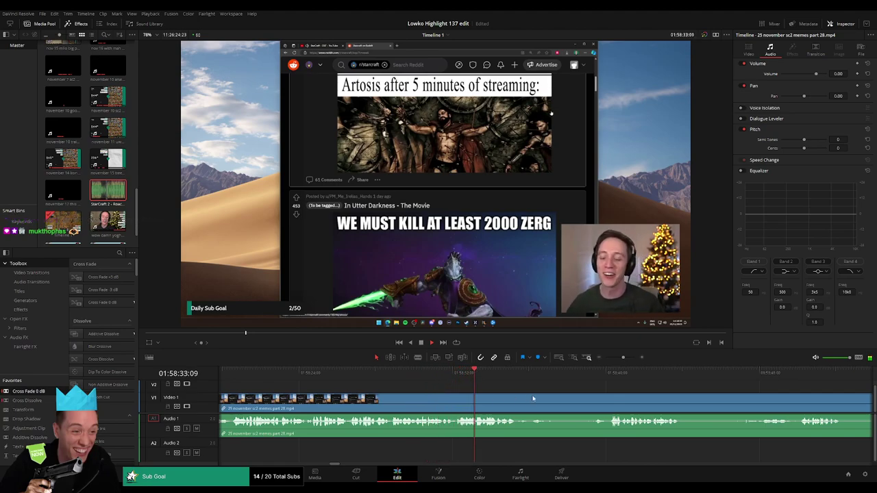
left_click_drag(554, 396, 417, 388)
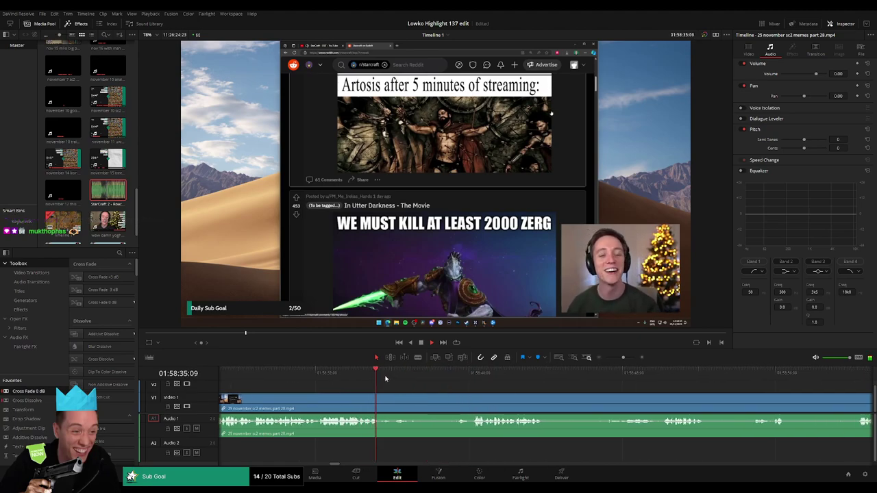
- Cut the part 28 stretch between about 01:58:35.4 and 01:58:40, close the gap and cross-fade the audio join
left_click(466, 373)
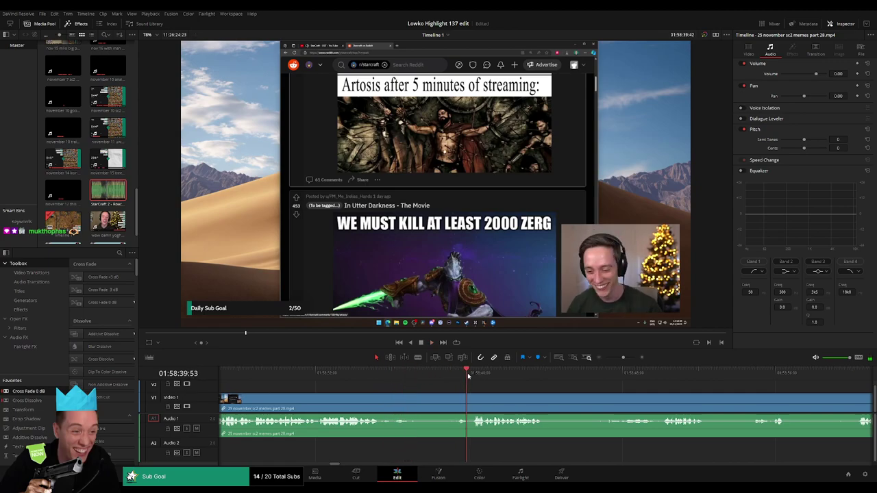
key("b")
left_click(381, 397)
left_click(475, 397)
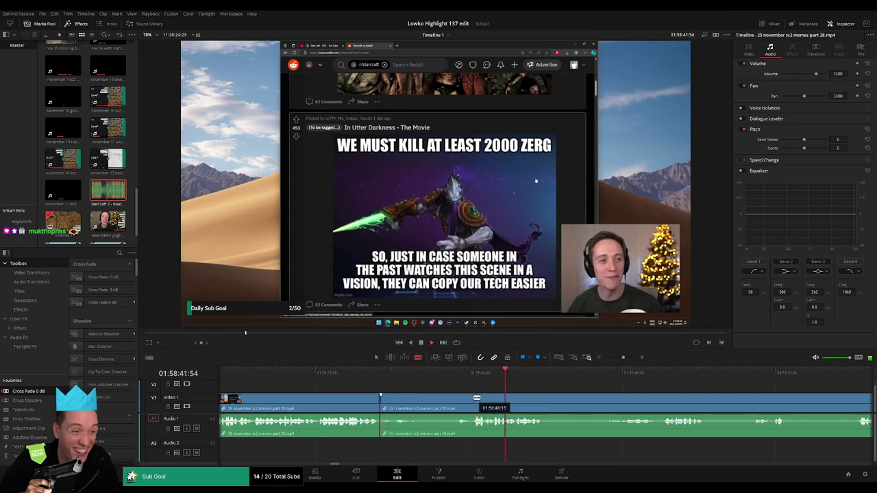
key("a")
left_click(452, 401)
key("Delete")
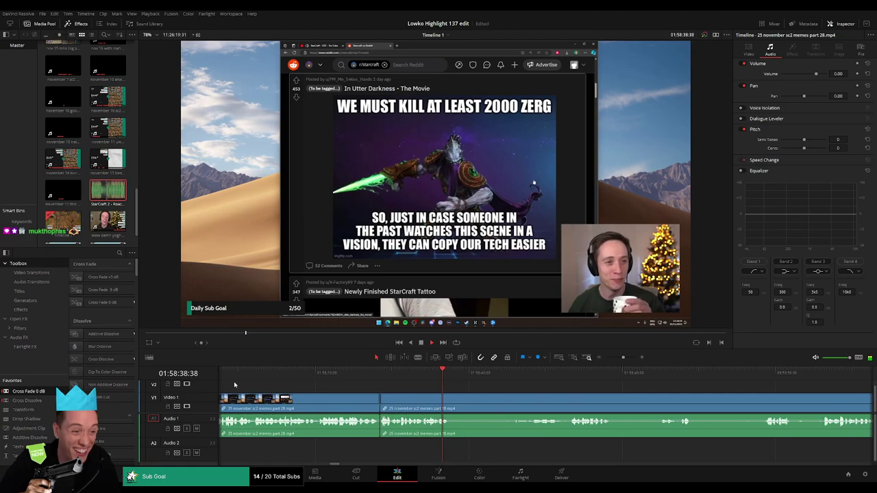
- Split the part 28 clip at about 01:58:39 and 01:58:45, delete the section between and close the gap
key("b")
left_click(452, 401)
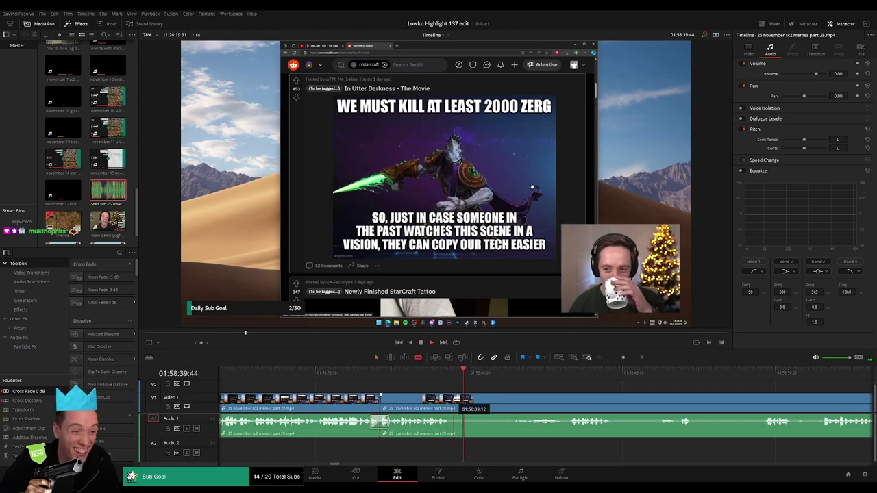
left_click(541, 373)
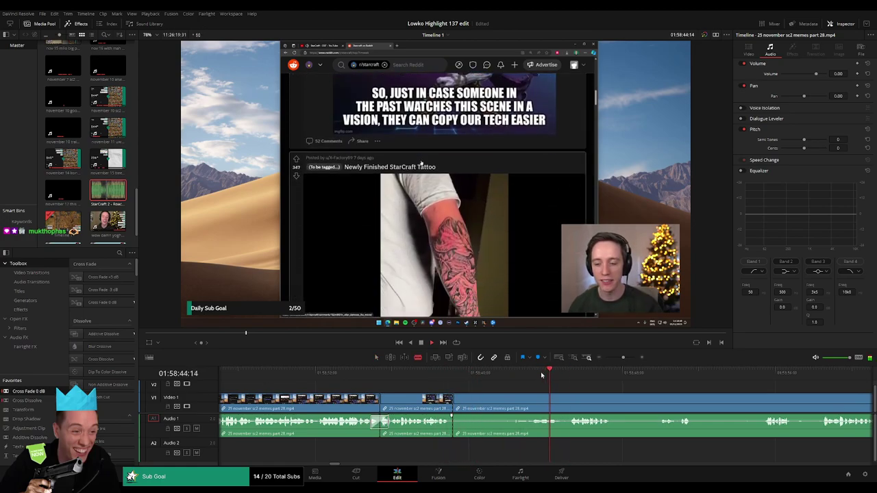
left_click(428, 401)
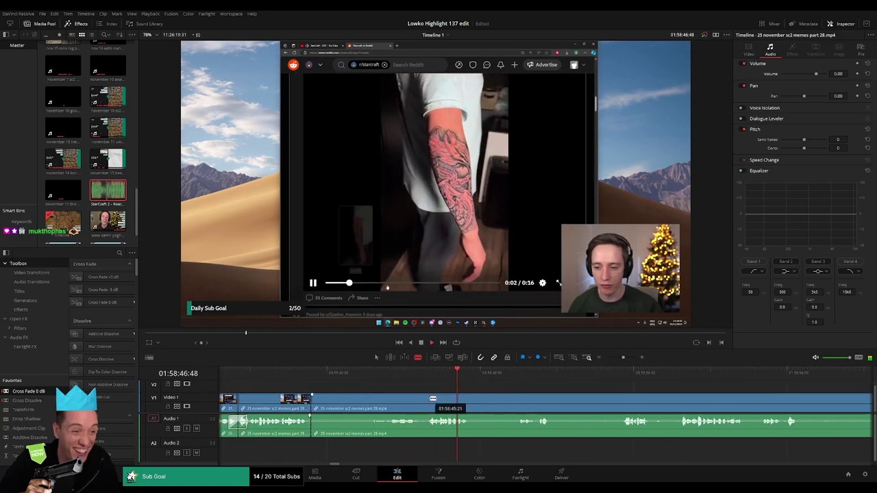
key("a")
left_click(403, 403)
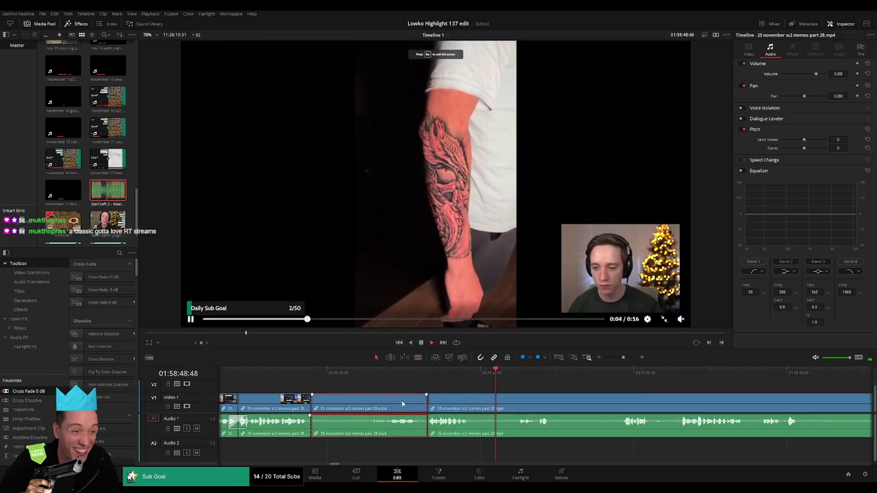
key("Delete")
- Cut the tattoo-video stretch between about 01:59:09.5 and 01:59:10.4, close the gap and cross-fade the audio join
left_click(406, 374)
left_click_drag(405, 374, 501, 373)
left_click_drag(574, 390, 425, 385)
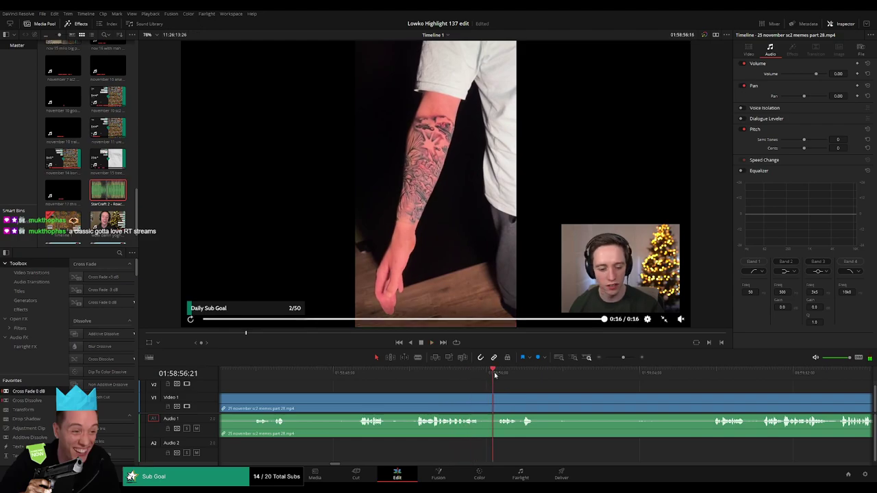
scroll(439, 390, "right", 3)
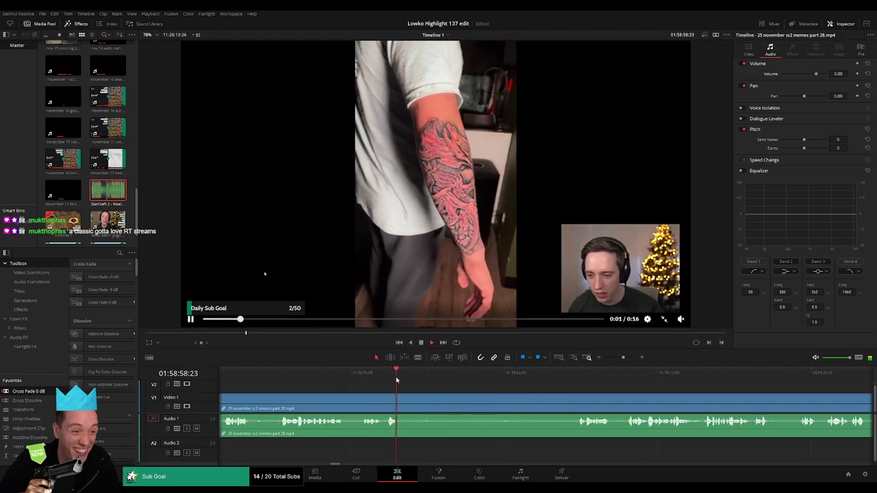
left_click_drag(396, 380, 577, 380)
scroll(521, 393, "right", 4)
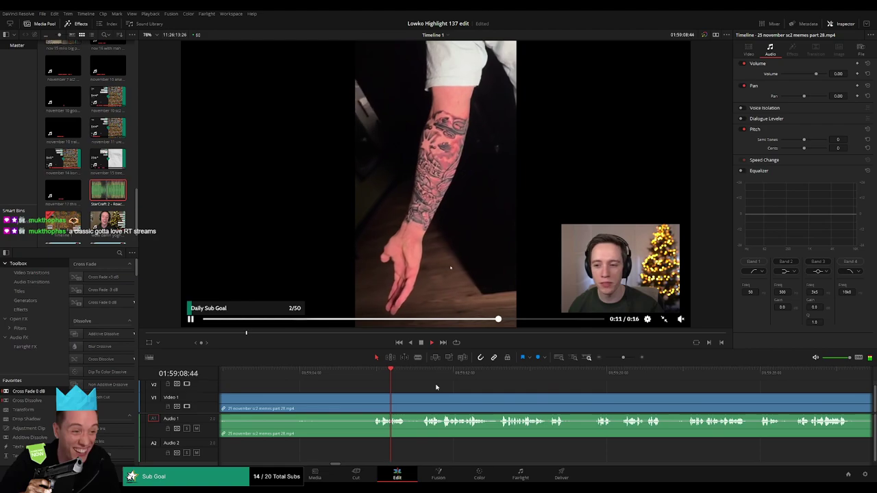
key("b")
left_click(406, 401)
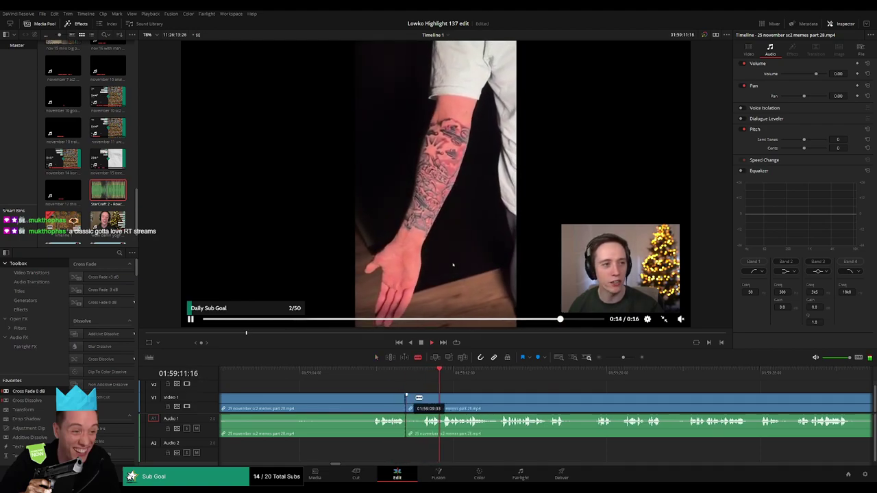
left_click(423, 396)
key("a")
left_click(416, 401)
key("BackSpace")
left_click(415, 401)
key("BackSpace")
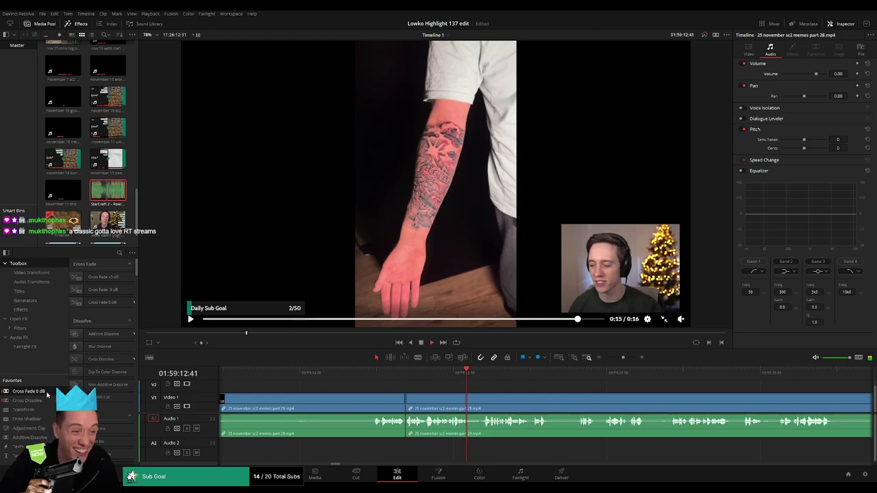
- Split the part 28 clip at about 01:59:17, while the tattoo post is still shown
scroll(489, 402, "right", 6)
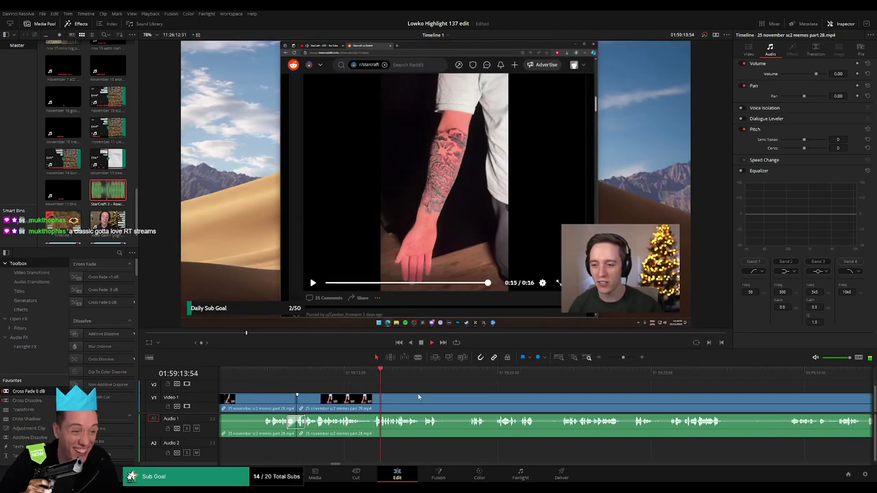
scroll(439, 403, "right", 1)
scroll(430, 398, "right", 1)
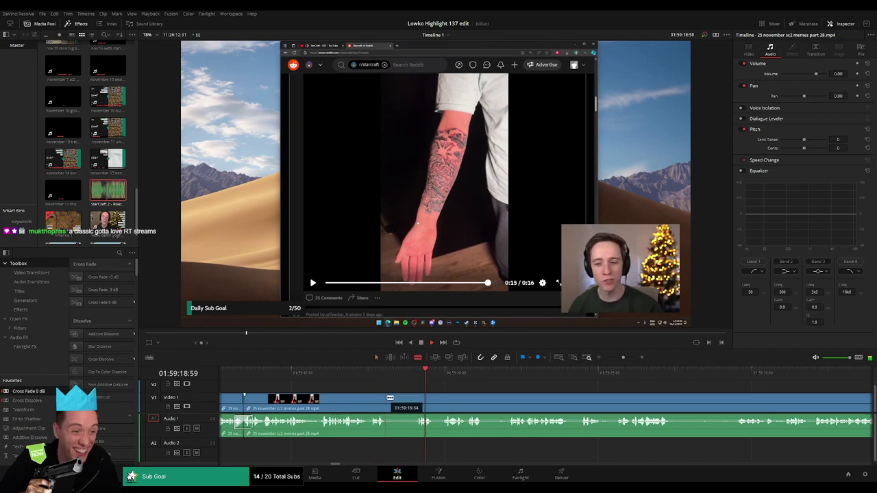
scroll(417, 388, "right", 2)
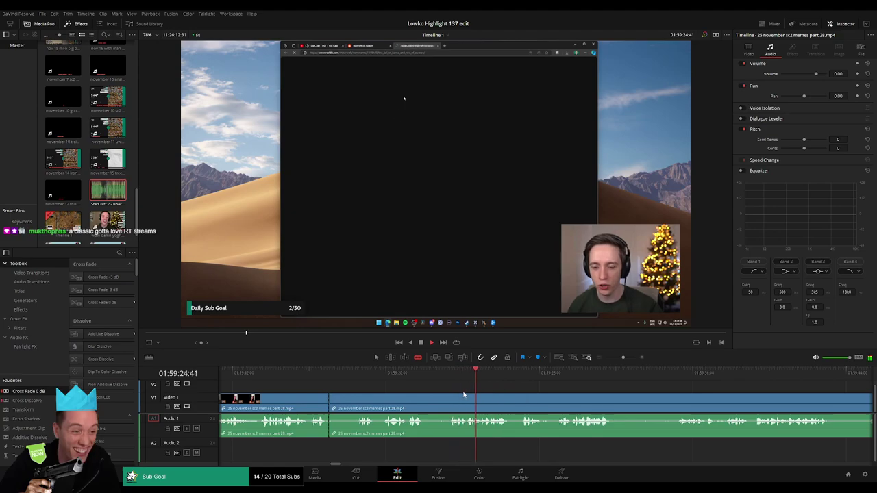
- Delete the part 28 footage from the 01:59:17 split to about 01:59:57, close the gap and cross-fade the audio join
left_click(561, 371)
left_click(789, 371)
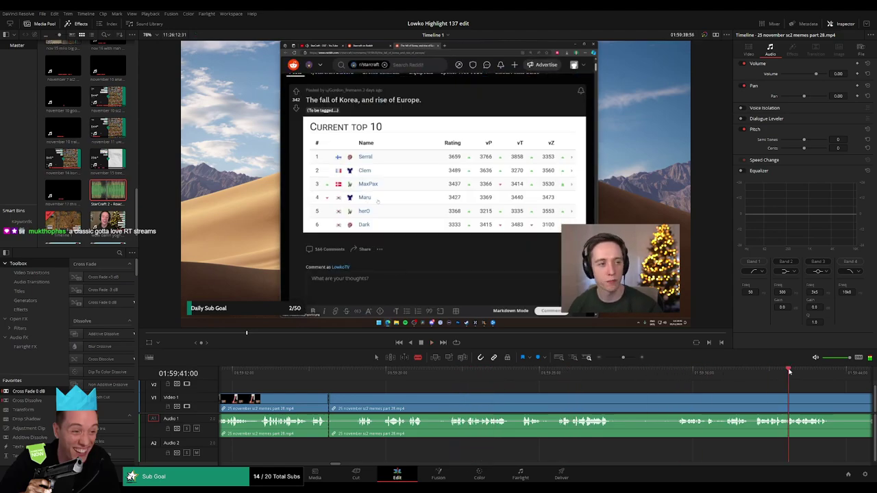
left_click_drag(623, 358, 616, 359)
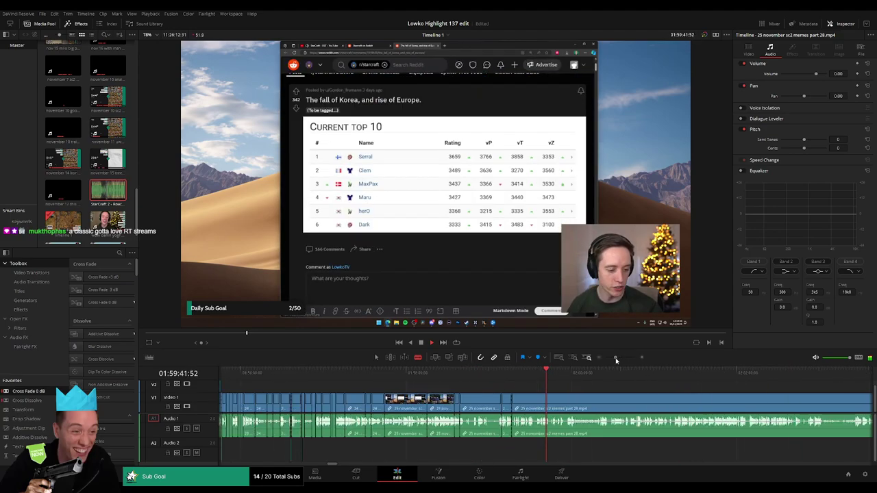
left_click(566, 375)
left_click_drag(615, 357, 619, 359)
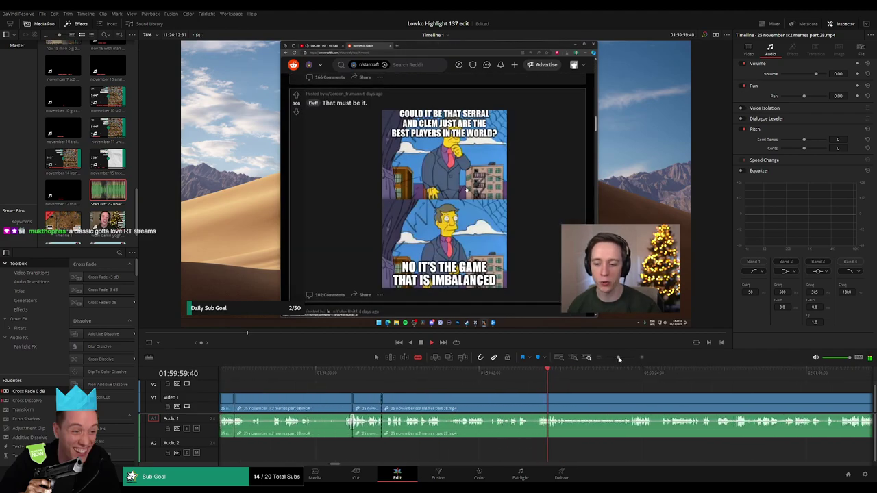
left_click(538, 398)
key("a")
left_click(511, 399)
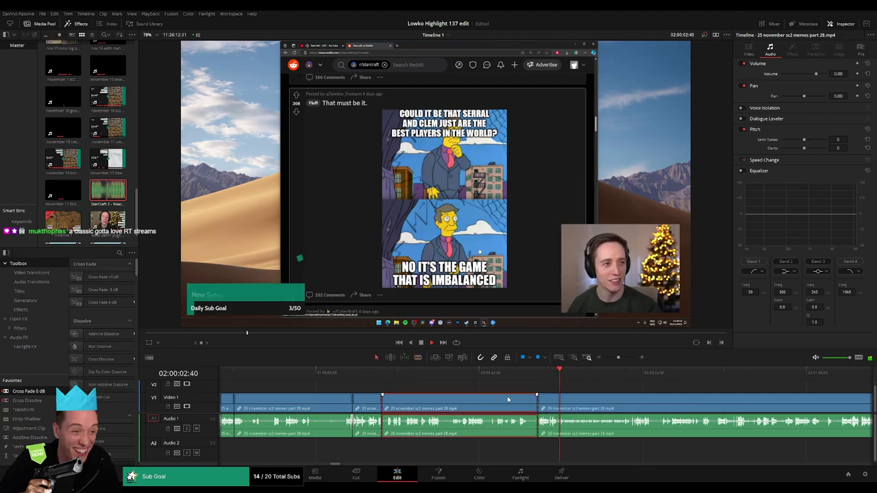
key("Delete")
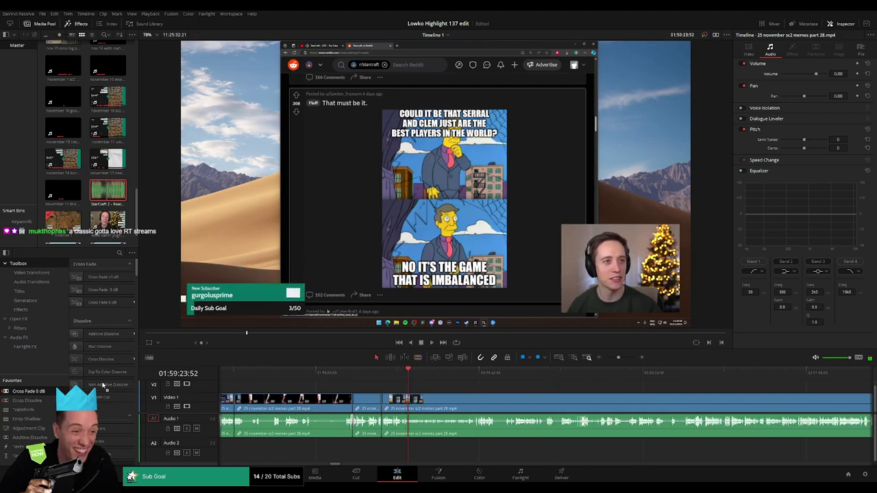
left_click_drag(103, 385, 383, 423)
key("space")
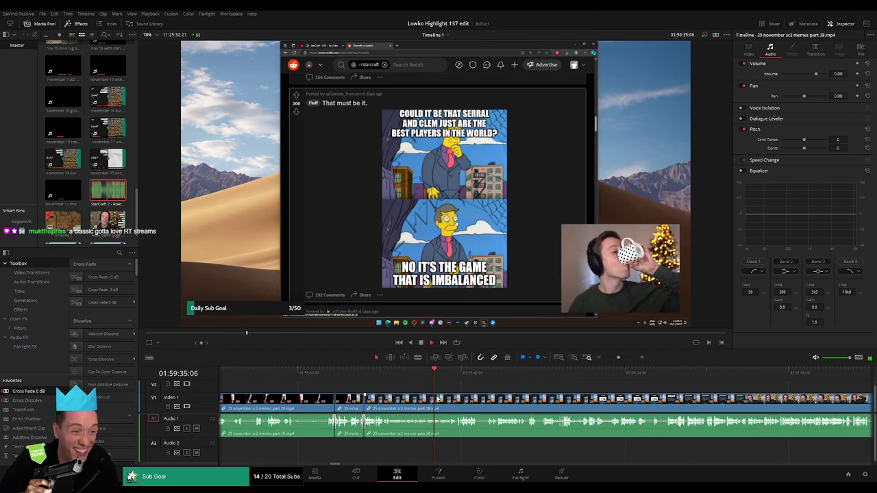
- Cut the part 28 stretch between about 01:59:46 and 01:59:48, close the gap and cross-fade the audio join
left_click_drag(619, 357, 621, 359)
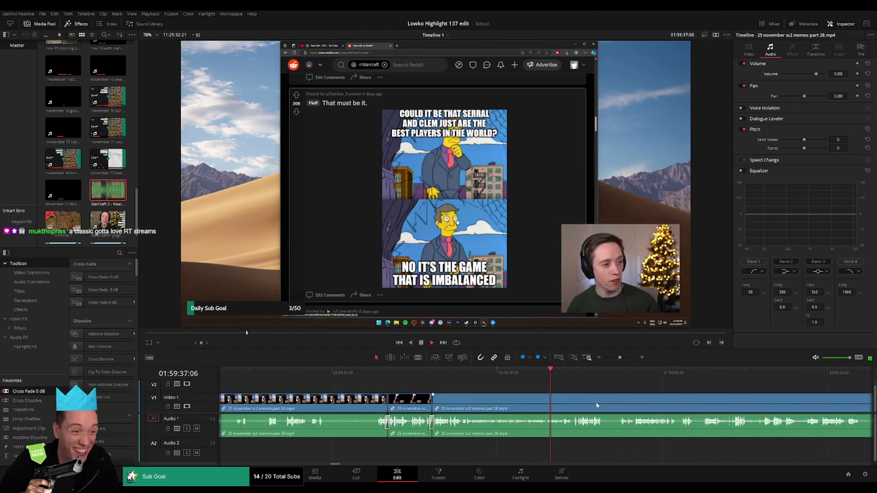
left_click_drag(597, 405, 462, 396)
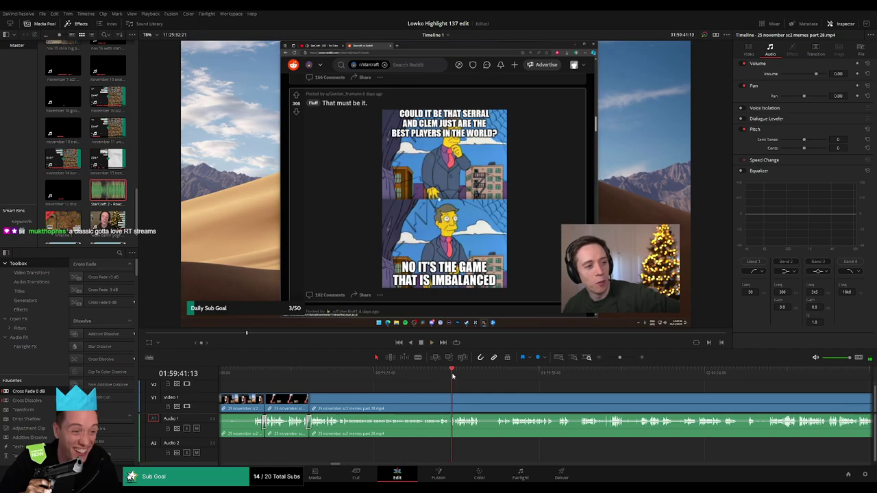
scroll(515, 399, "right", 3)
key("b")
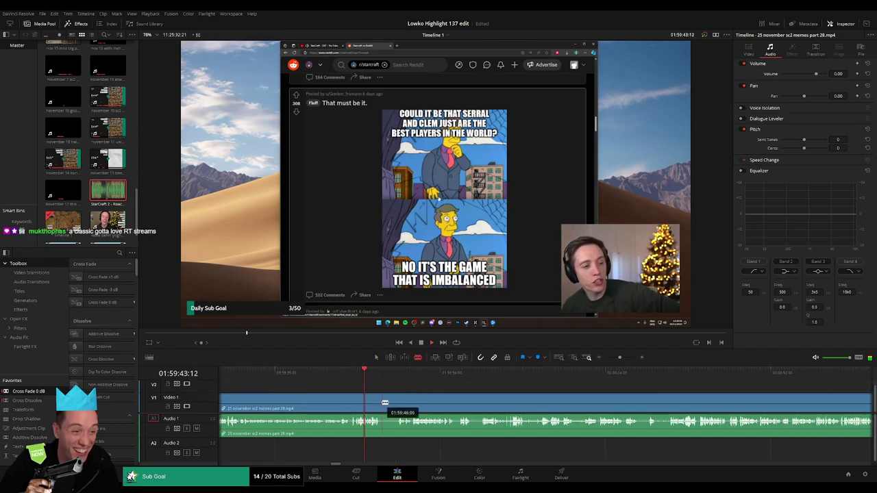
left_click(383, 403)
left_click(397, 400)
key("a")
left_click(389, 405)
key("Delete")
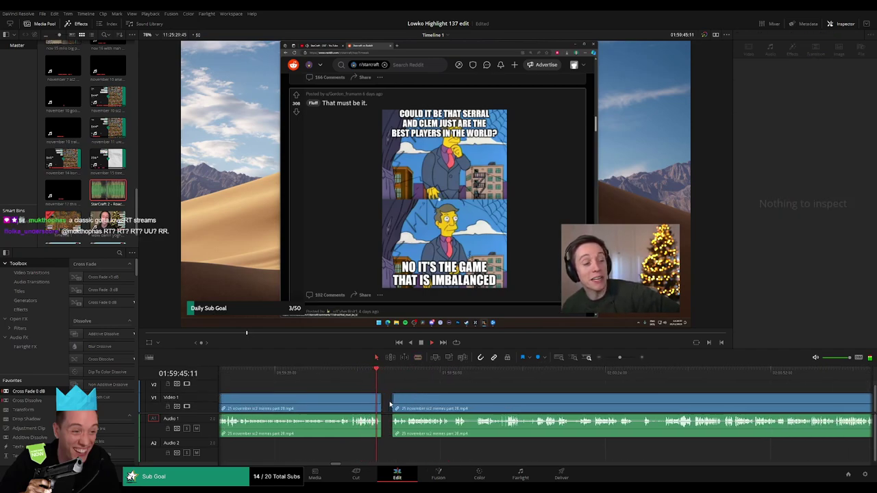
left_click(382, 424)
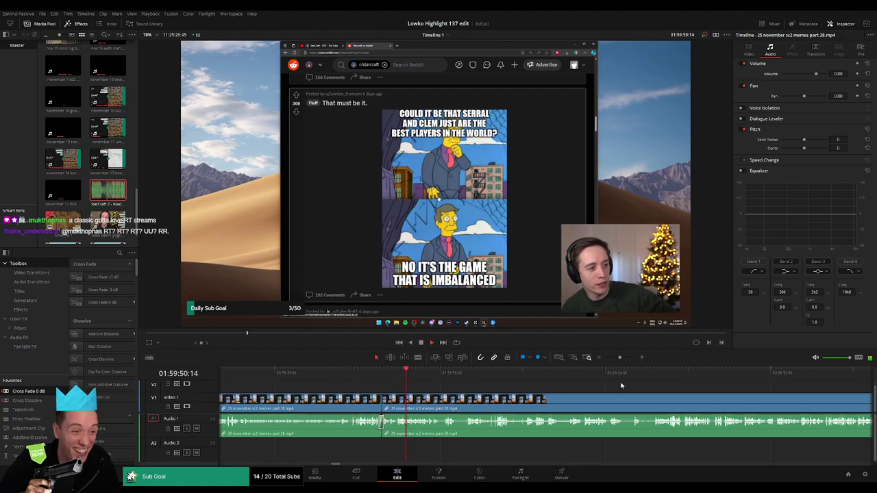
- Split the part 28 clip at about 01:59:56 and 01:59:56.7, delete the short piece between and close the gap
left_click_drag(621, 358, 621, 359)
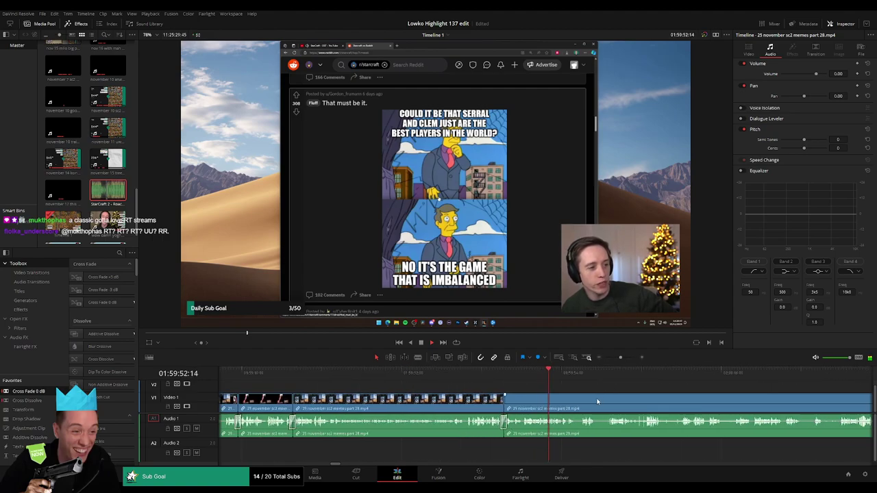
left_click_drag(600, 401, 366, 384)
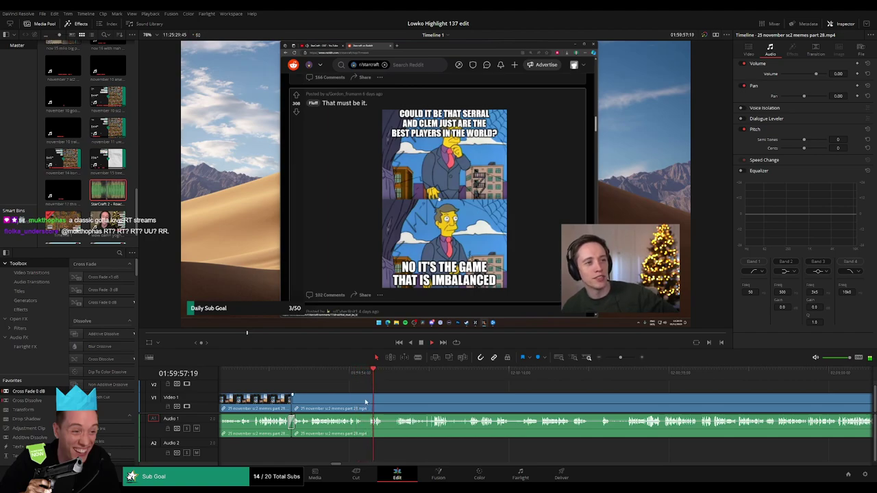
key("b")
left_click(363, 405)
left_click(369, 405)
key("a")
left_click(366, 407)
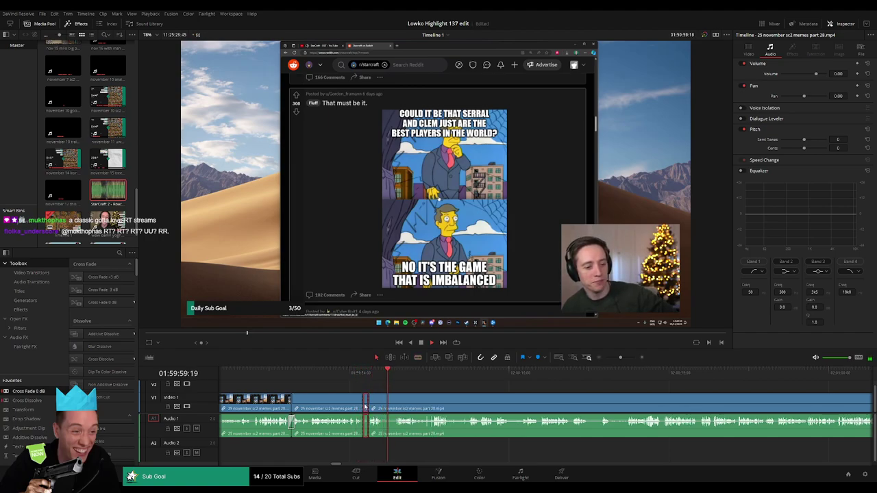
key("Delete")
- Split the part 28 clip at about 01:59:58 and 02:00:00, delete the section between and close the gap
key("b")
left_click(379, 399)
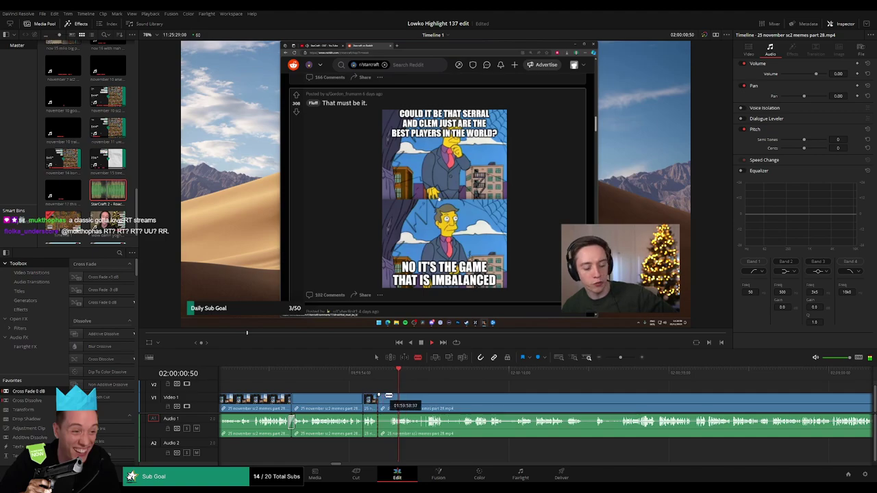
left_click(392, 398)
key("a")
left_click(387, 399)
left_click(388, 400)
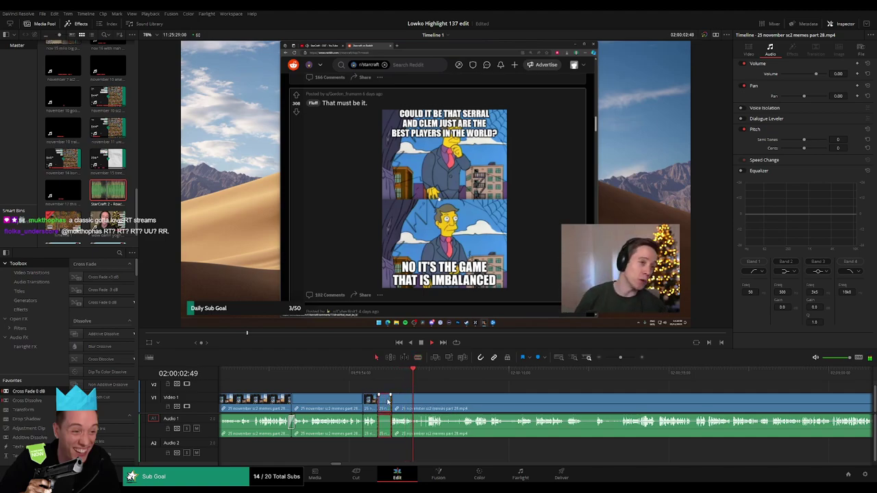
key("BackSpace")
- Cut the part 28 stretch between about 02:00:13 and 02:00:15, close the gap and cross-fade the audio join
left_click(416, 374)
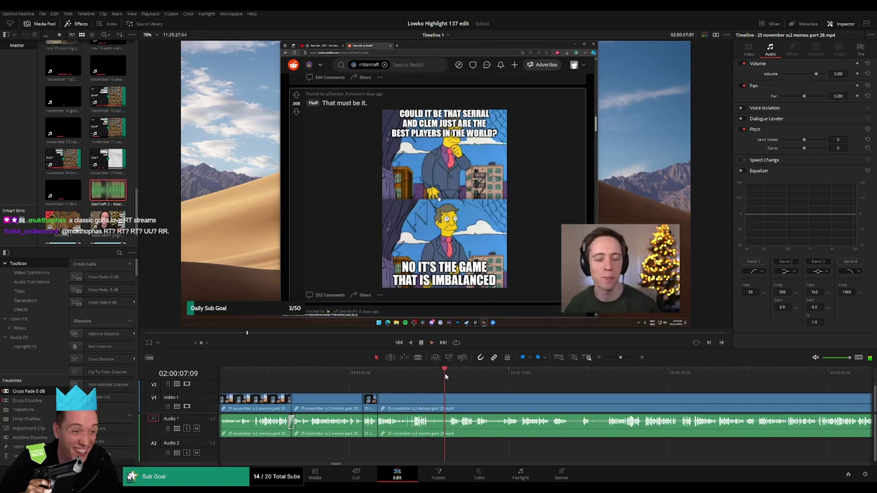
scroll(410, 392, "right", 2)
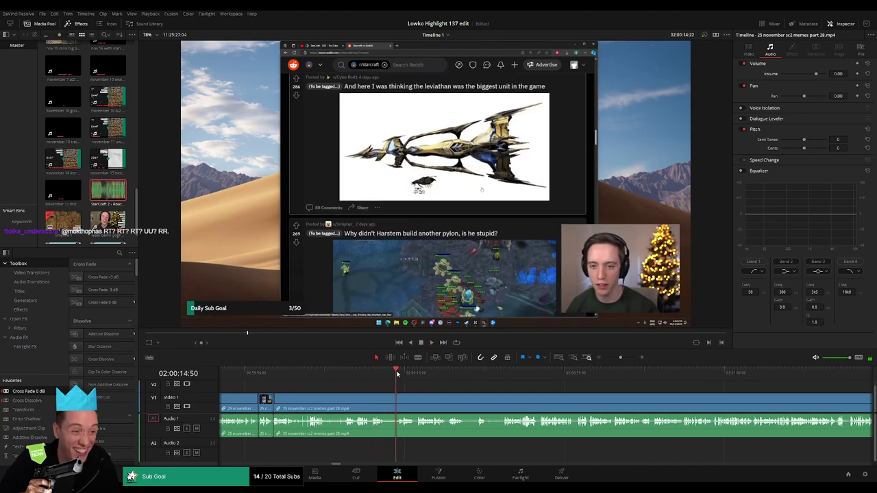
left_click_drag(398, 375, 401, 375)
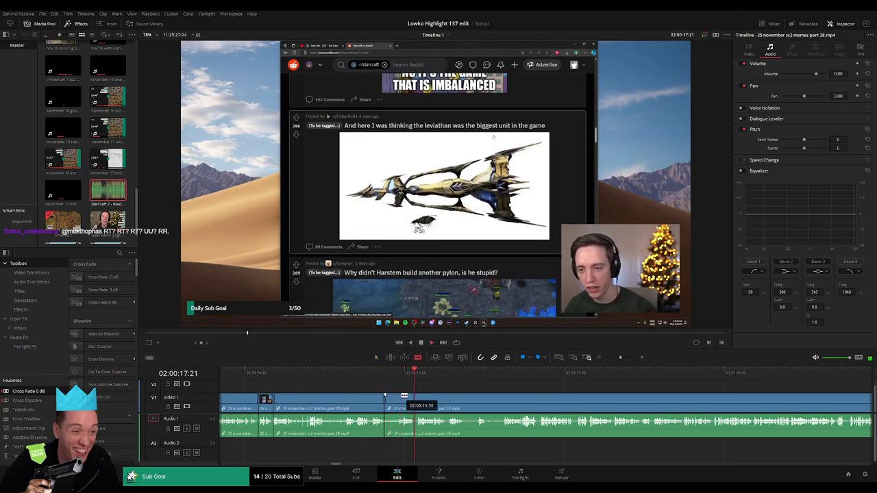
key("Delete")
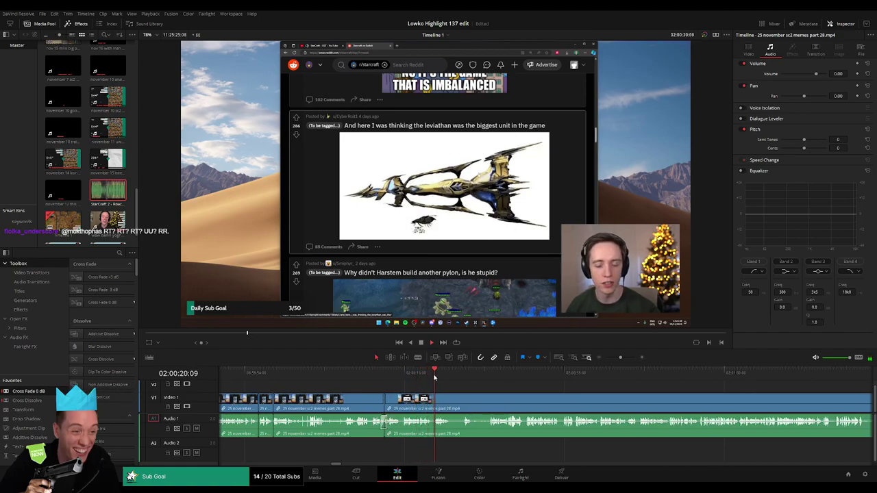
- Cut the part 28 stretch between about 02:00:22 and 02:00:24, close the gap and cross-fade the audio join
left_click_drag(452, 390, 390, 380)
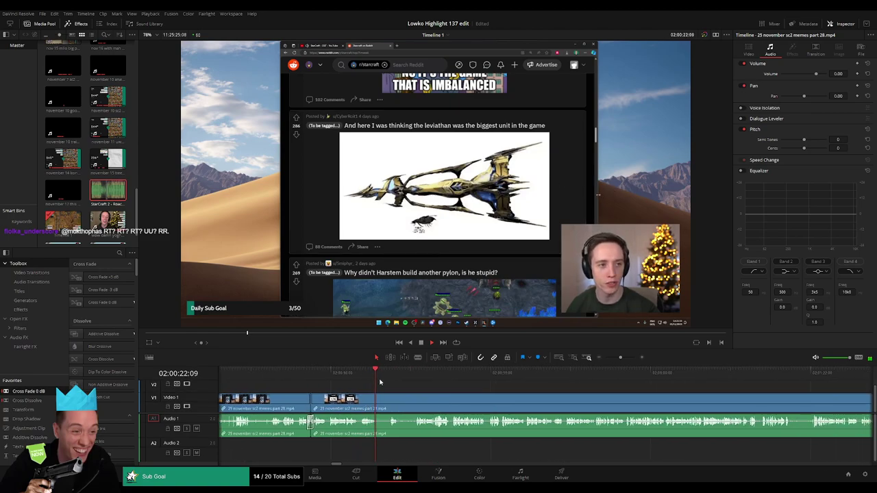
left_click(389, 375)
key("b")
left_click(377, 400)
left_click(389, 401)
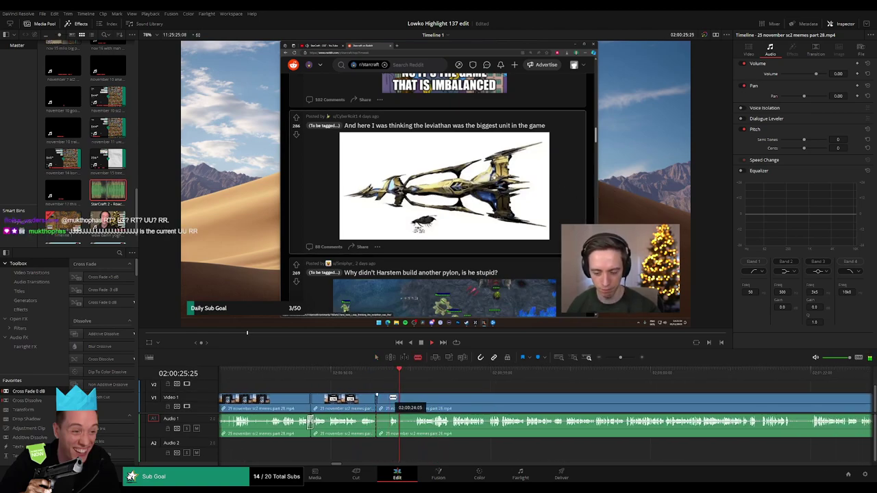
key("a")
left_click(385, 402)
key("Delete")
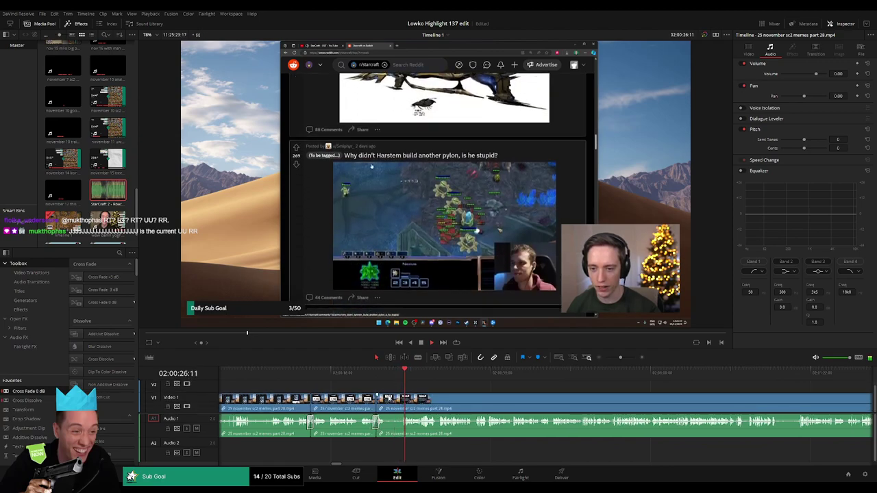
- Cut the part 28 stretch between about 02:00:23.7 and 02:00:26, close the gap and cross-fade the audio join
key("b")
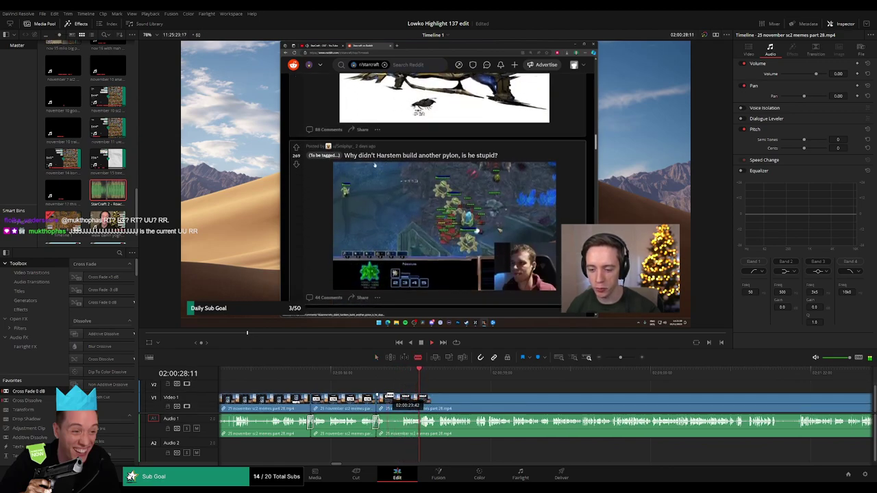
left_click(387, 397)
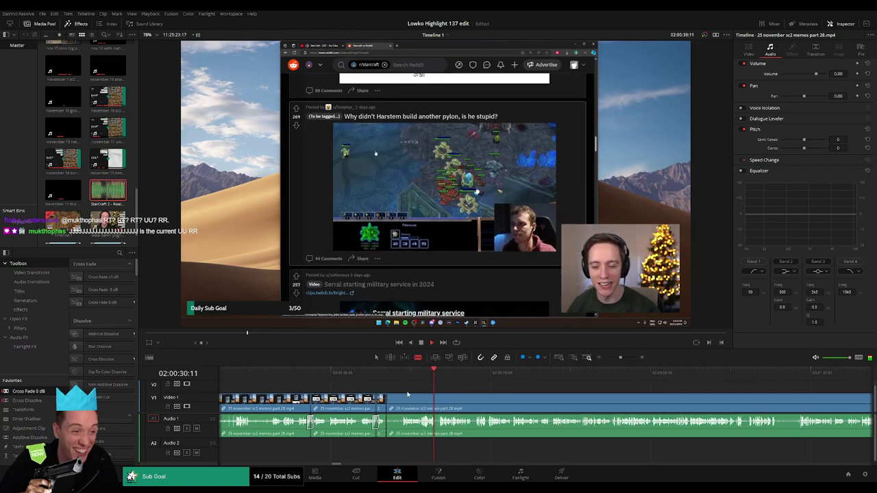
scroll(384, 392, "right", 3)
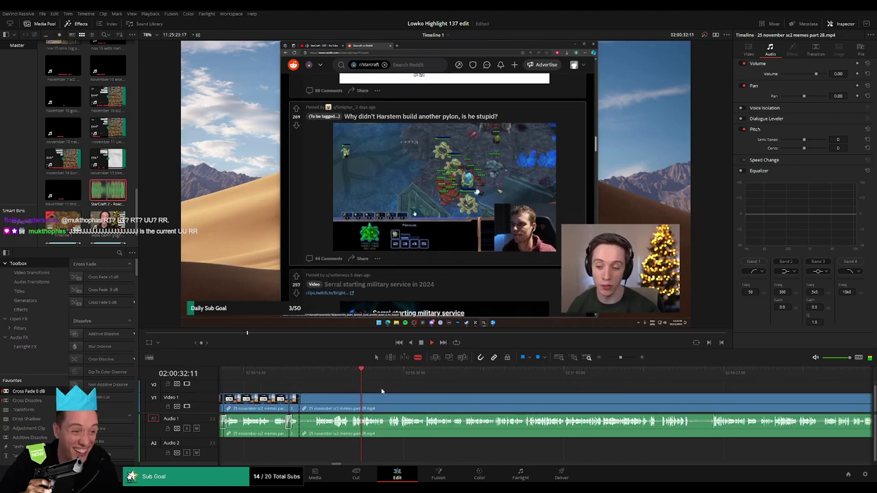
left_click(316, 400)
key("a")
left_click(309, 404)
key("Delete")
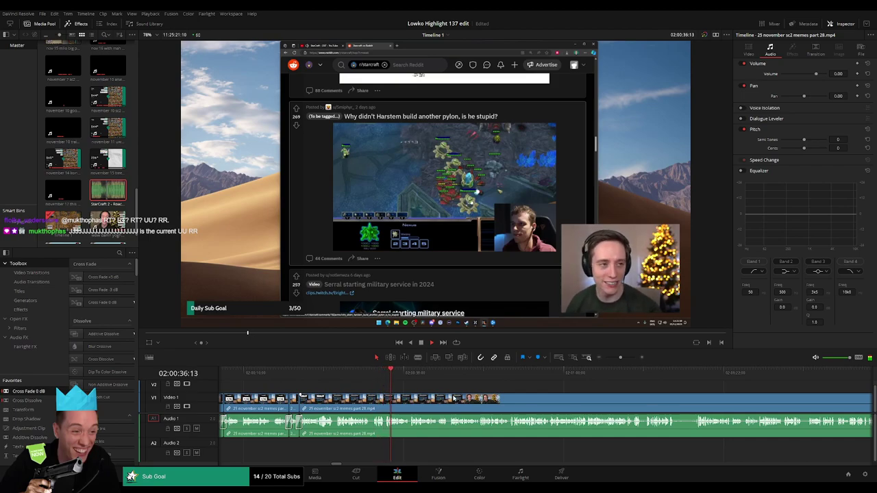
- Split the part 28 clip at about 02:01:15, delete roughly three seconds after the split and close the gap
left_click_drag(453, 399, 395, 399)
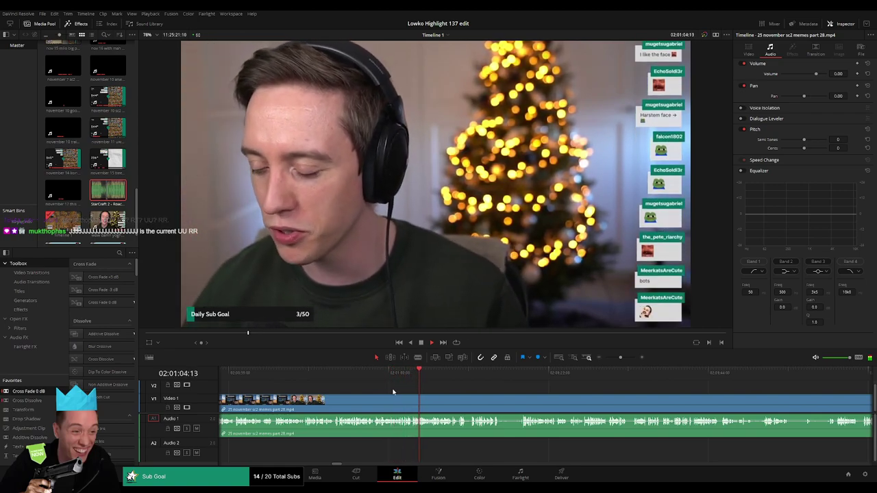
left_click_drag(476, 398, 385, 392)
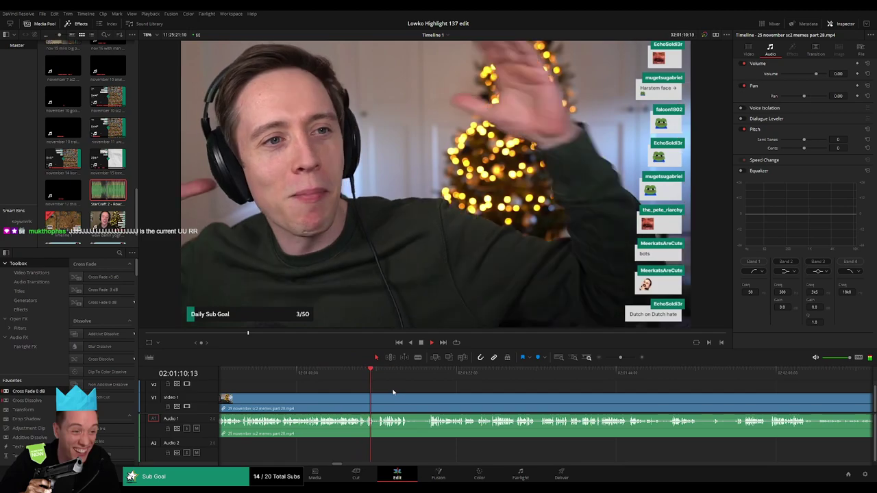
left_click_drag(393, 393, 372, 393)
key("b")
left_click(377, 397)
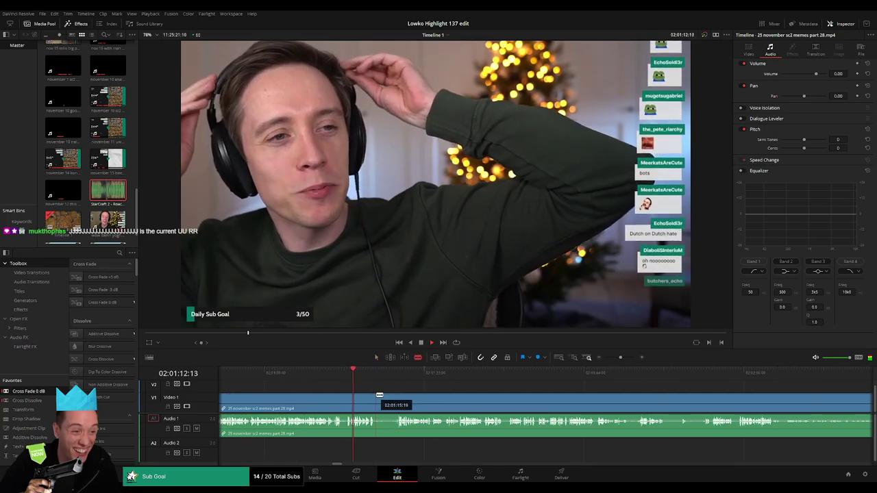
key("a")
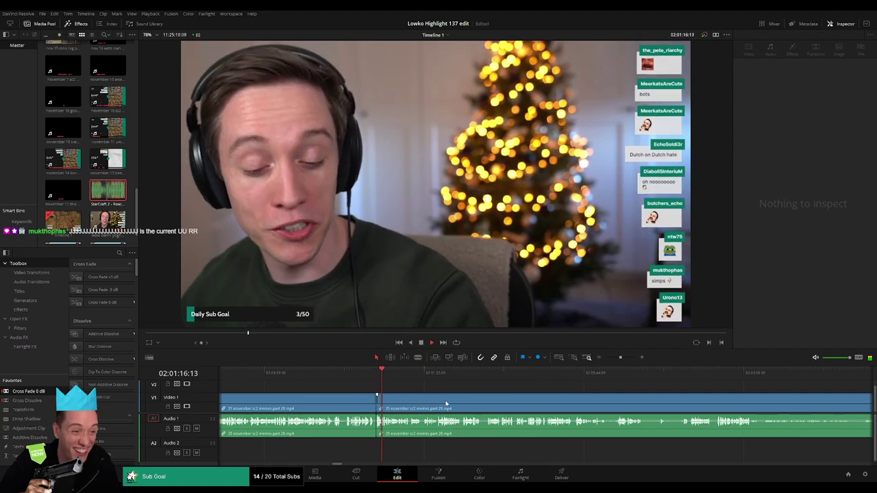
- Play through the part 28 clip from about 02:01:16 to 02:01:46 and look over the clips that follow it
scroll(395, 399, "right", 2)
scroll(384, 398, "right", 4)
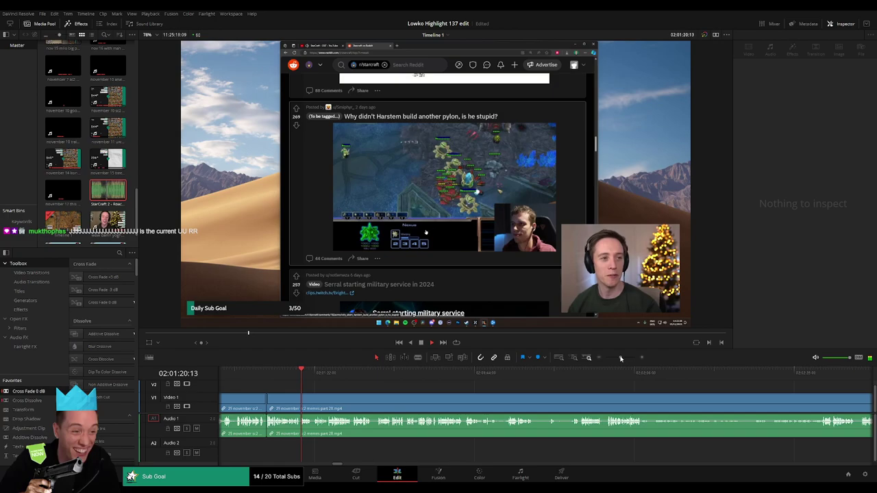
left_click_drag(621, 358, 603, 357)
scroll(391, 391, "right", 5)
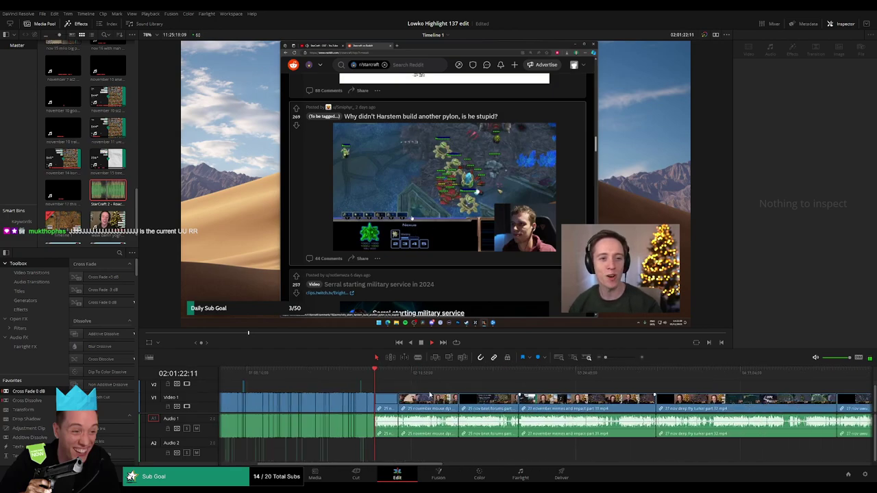
scroll(391, 392, "left", 5)
left_click_drag(643, 409, 375, 404)
scroll(375, 406, "left", 4)
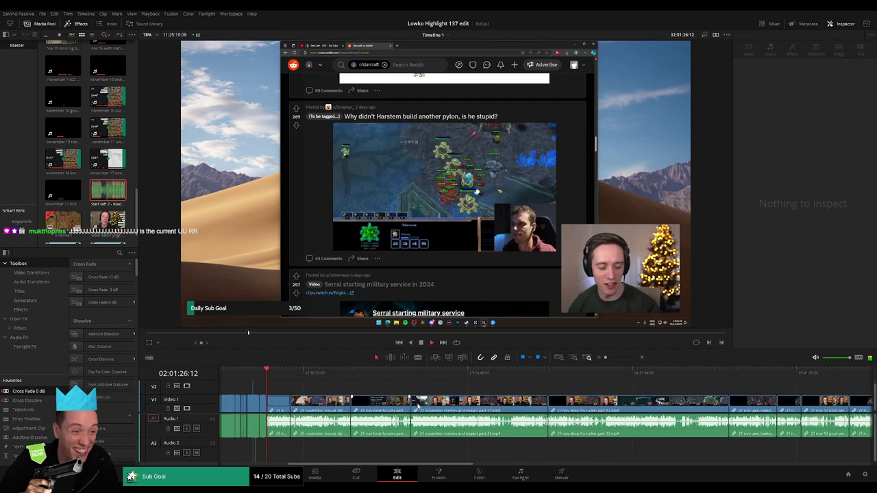
left_click_drag(609, 359, 619, 358)
scroll(574, 415, "right", 6)
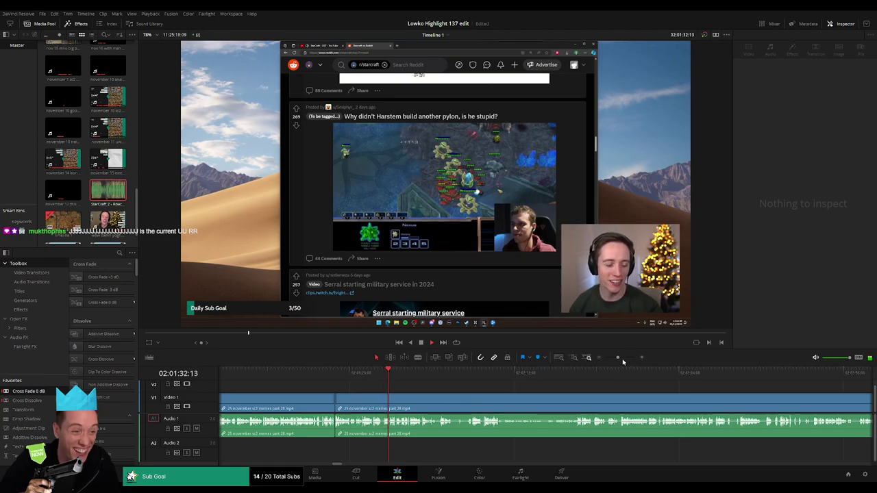
left_click_drag(619, 359, 623, 360)
left_click_drag(674, 400, 427, 392)
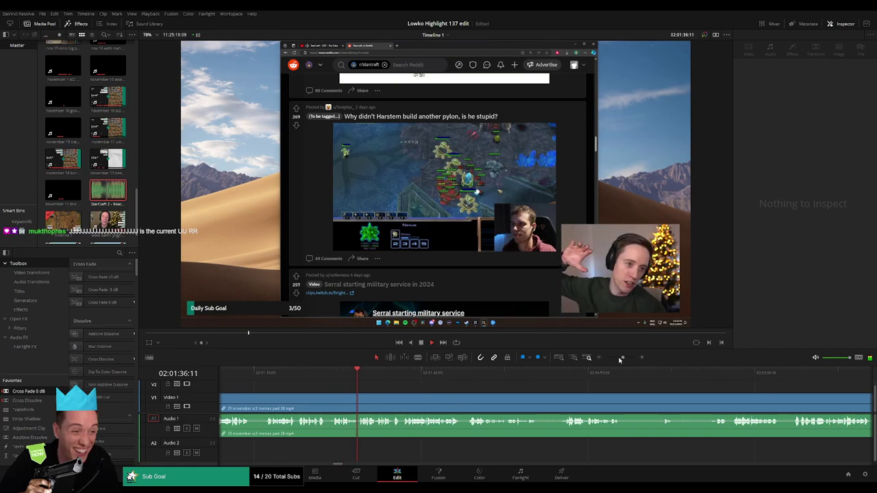
mouse_move(623, 358)
left_mouse_down()
mouse_move(606, 359)
mouse_move(621, 360)
left_mouse_up()
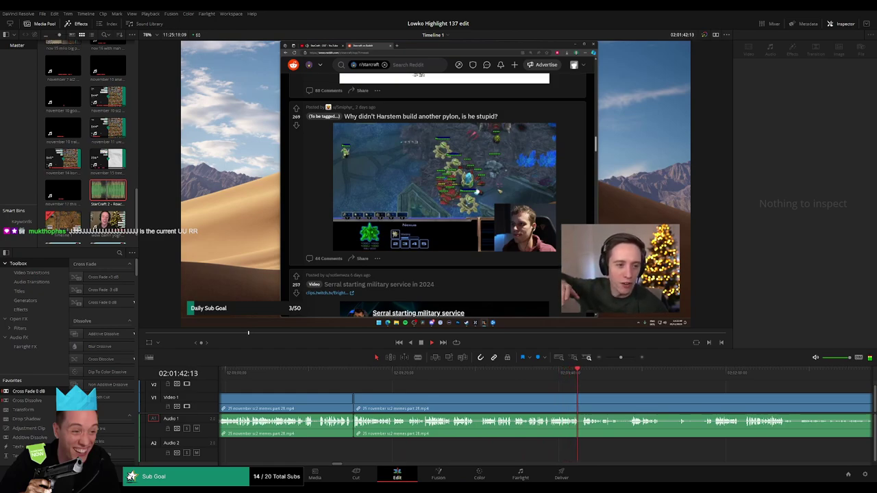
scroll(431, 386, "right", 3)
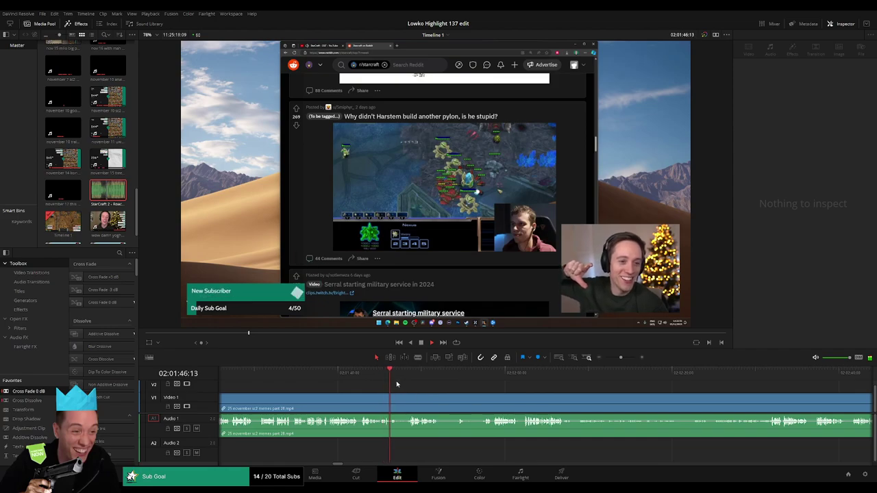
- Split the part 28 clip at about 02:01:52
left_click_drag(402, 371, 411, 375)
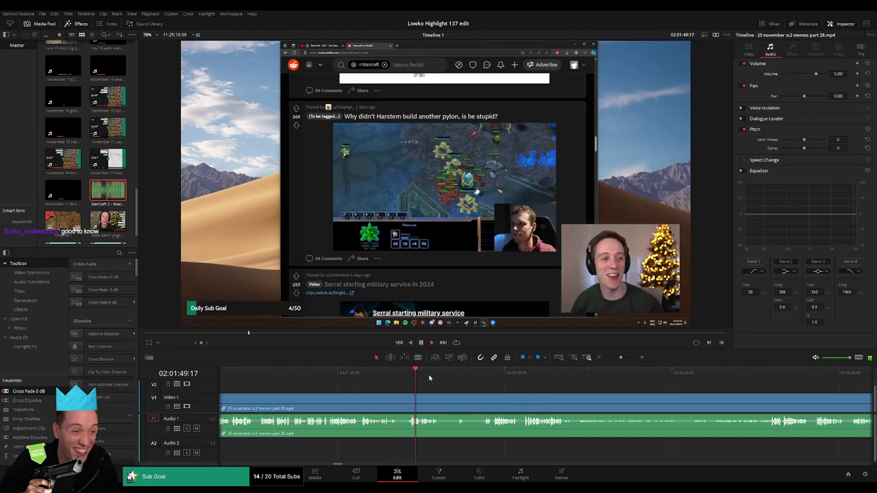
scroll(446, 398, "right", 1)
key("b")
left_click(401, 402)
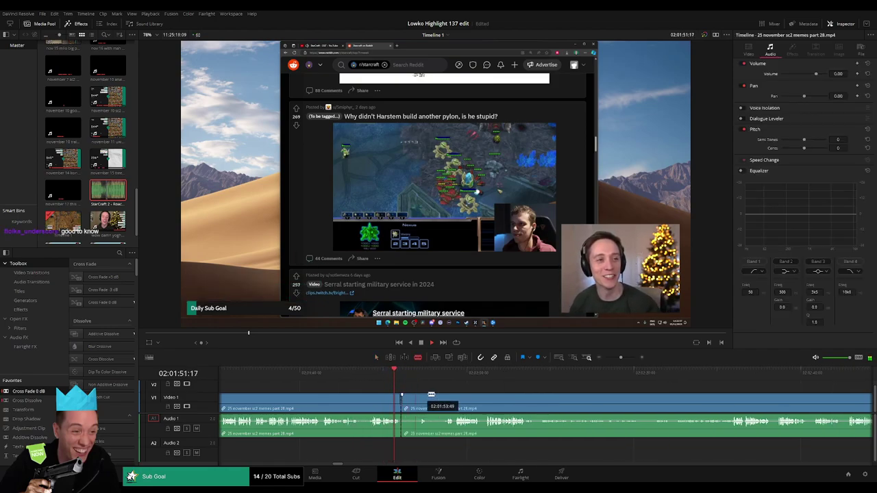
- Skim the remainder of the part 28 clip after the 02:01:52 split, delete it and close the gap
left_click(451, 373)
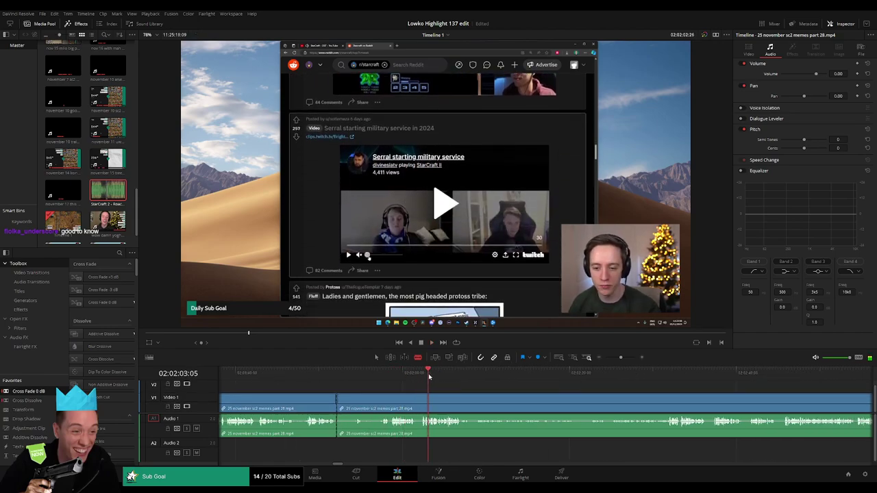
left_click(651, 375)
left_click_drag(653, 383, 670, 383)
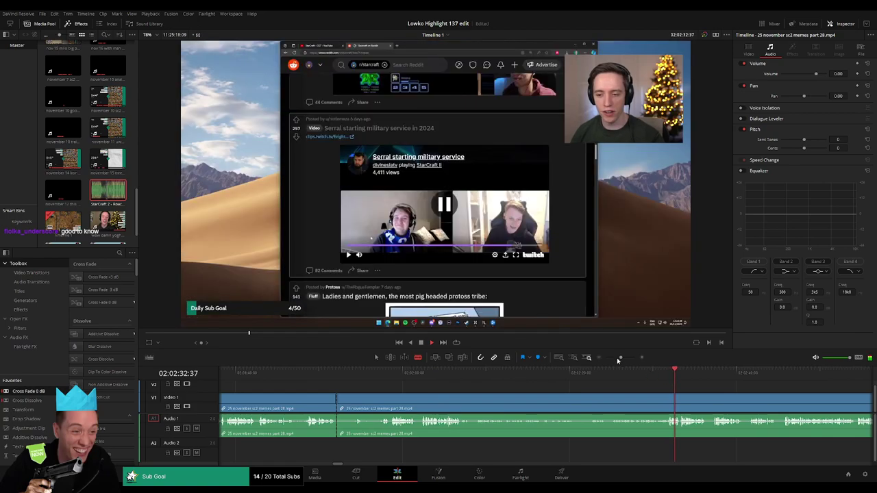
left_click_drag(620, 358, 645, 382)
left_click(695, 375)
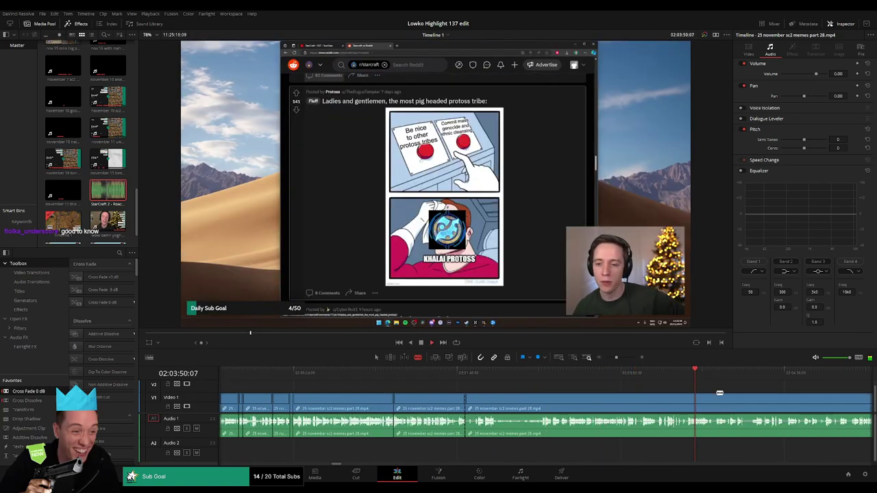
left_click_drag(719, 392, 517, 386)
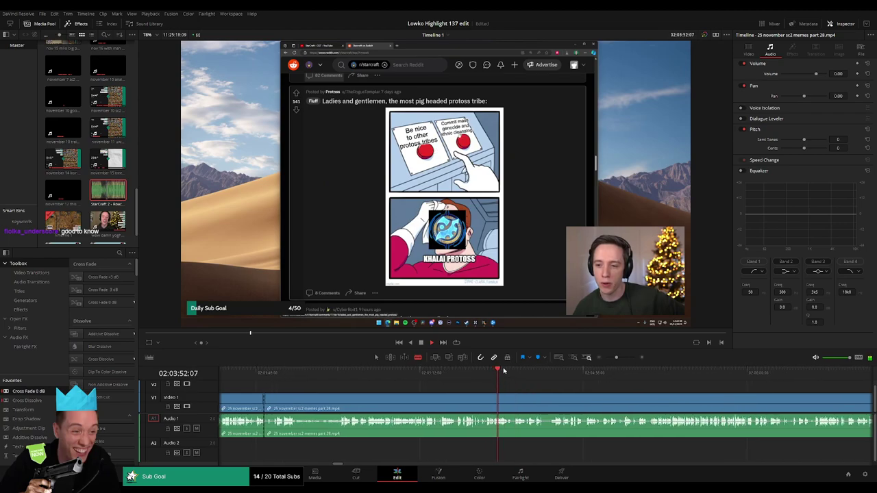
left_click_drag(515, 371, 757, 378)
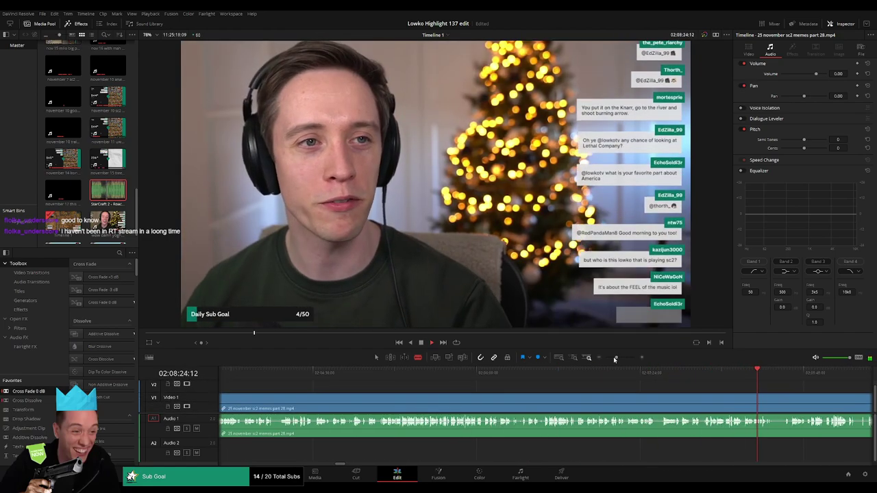
left_click_drag(616, 358, 610, 358)
left_click(561, 376)
left_click_drag(562, 377, 566, 377)
key("space")
key("a")
left_click(517, 410)
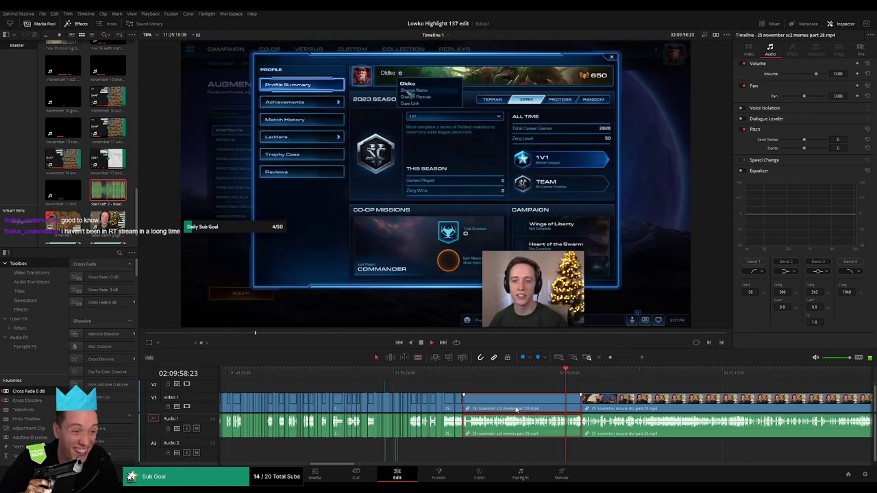
key("Delete")
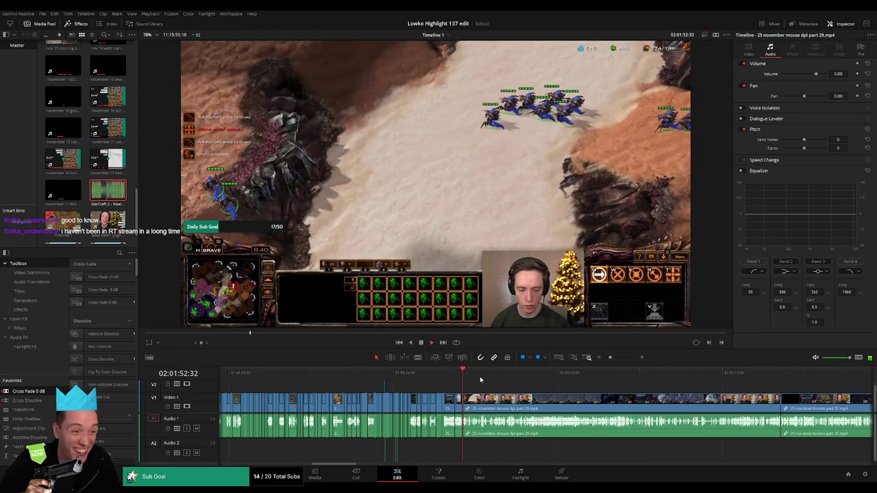
- Skim the 25 november mouse dpi part 29 clip, delete it entirely and close the gap
left_click(493, 377)
left_click(545, 376)
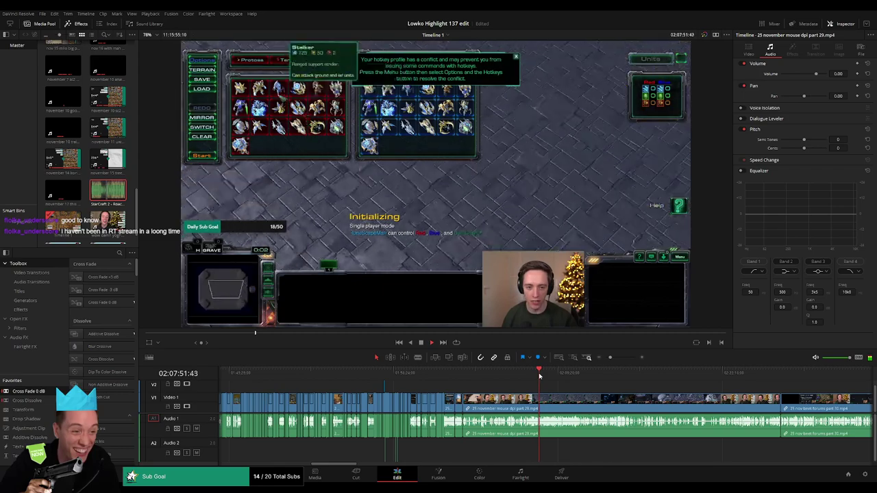
left_click(602, 377)
left_click_drag(602, 377, 747, 376)
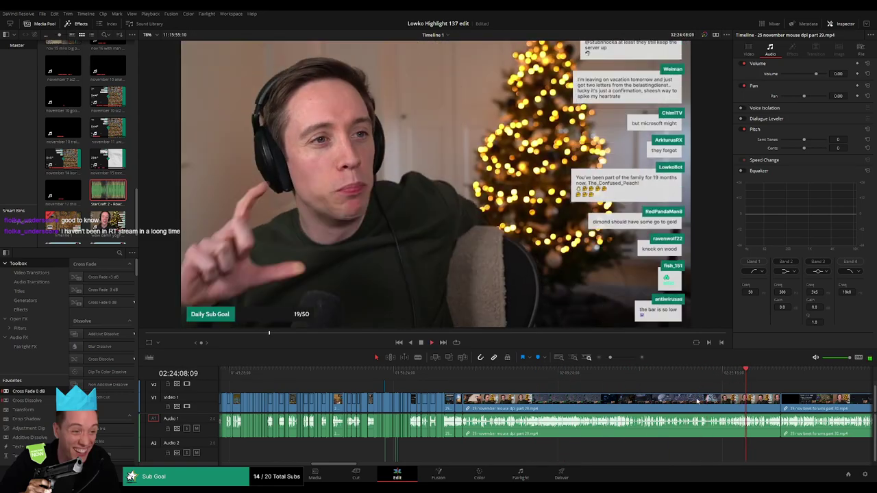
left_click(611, 408)
key("Delete")
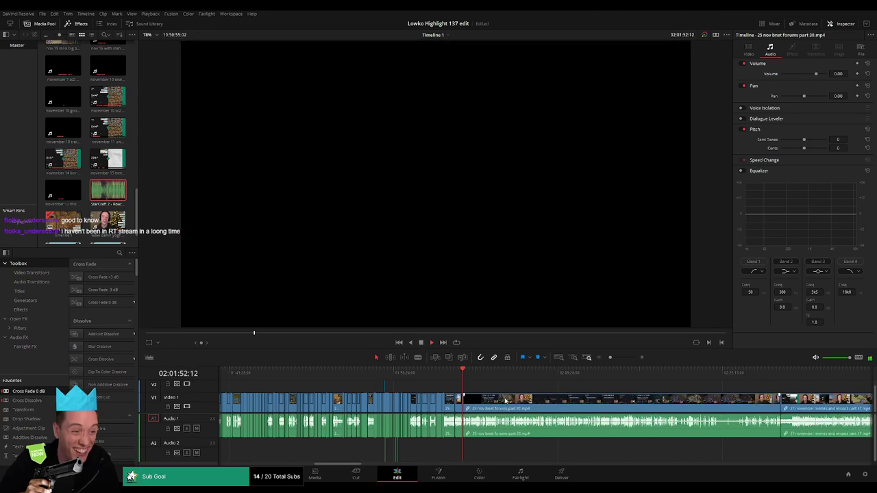
- Skim the 25 nov bnet forums part 30 clip from its black opening at 02:01:52 to about 02:07:52
left_click_drag(468, 379, 469, 379)
scroll(574, 392, "up", 6)
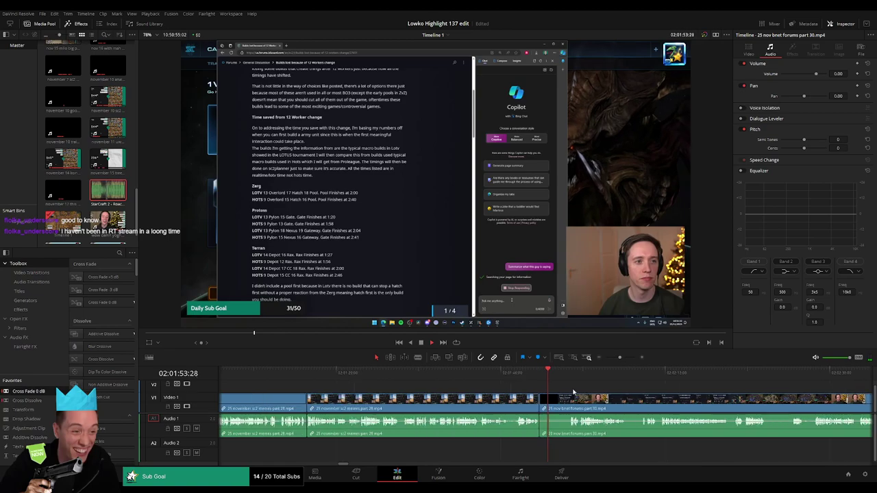
left_click_drag(609, 402, 447, 394)
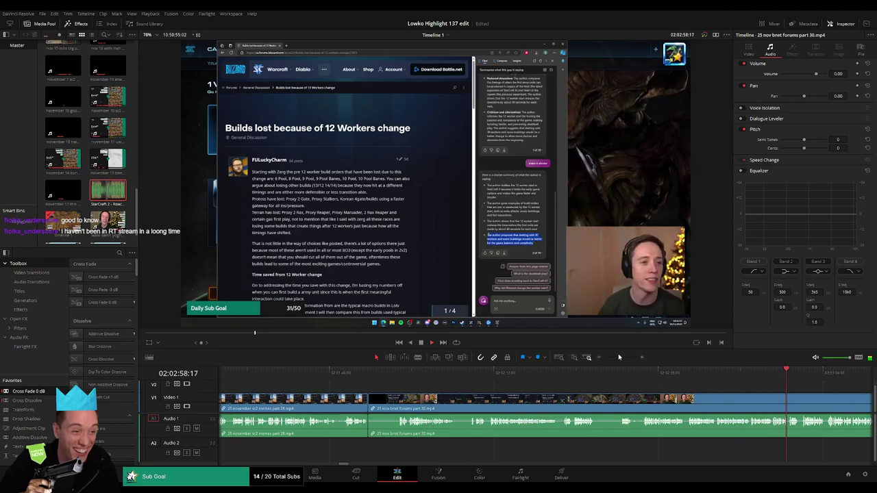
left_click_drag(620, 357, 500, 386)
key("space")
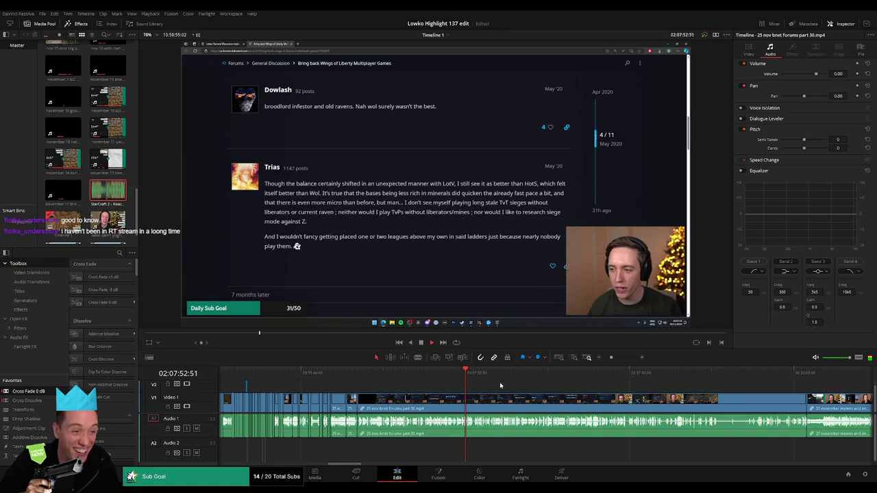
- Split off the short black opening of the part 30 clip at about 02:01:52, delete it and close the gap
left_click_drag(611, 358, 615, 357)
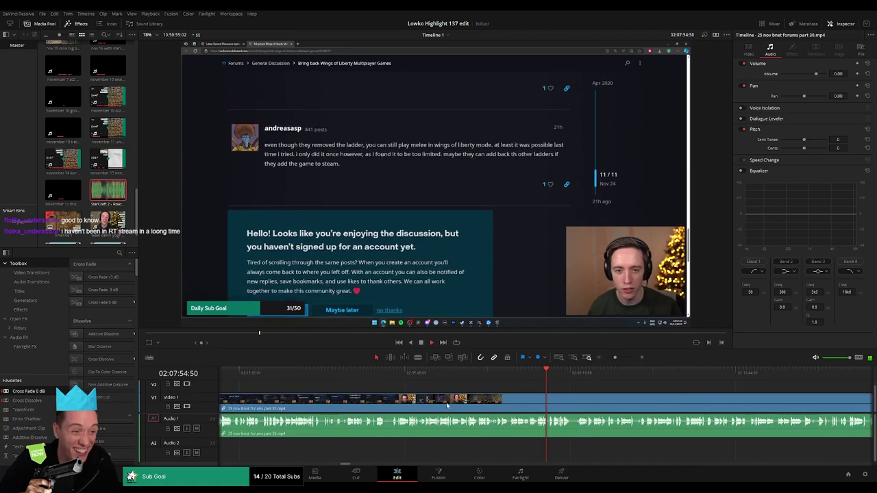
left_click_drag(357, 405, 529, 403)
key("b")
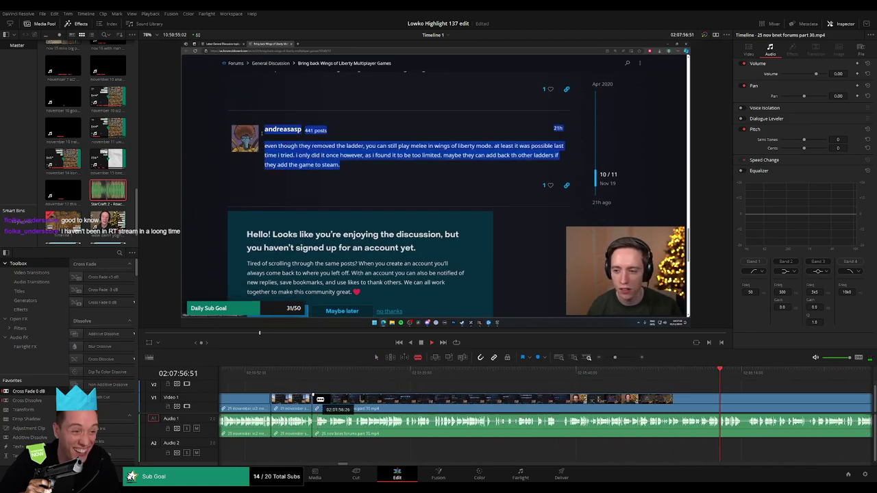
left_click(615, 358)
left_click_drag(387, 405, 619, 408)
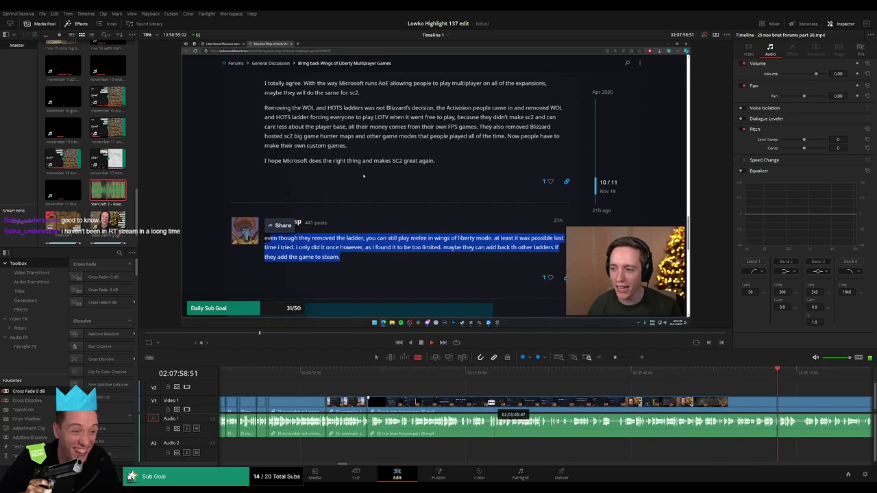
key("space")
left_click(373, 405)
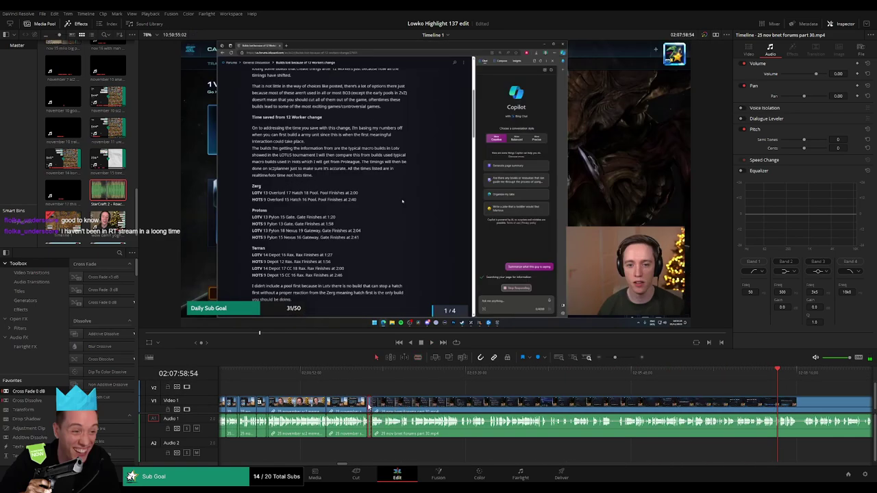
key("a")
left_click(368, 406)
key("Delete")
- Cut out the section of the part 30 clip from about 02:08:12 to 02:08:19 and close the gap
key("space")
left_click_drag(757, 394, 520, 376)
left_click(497, 375)
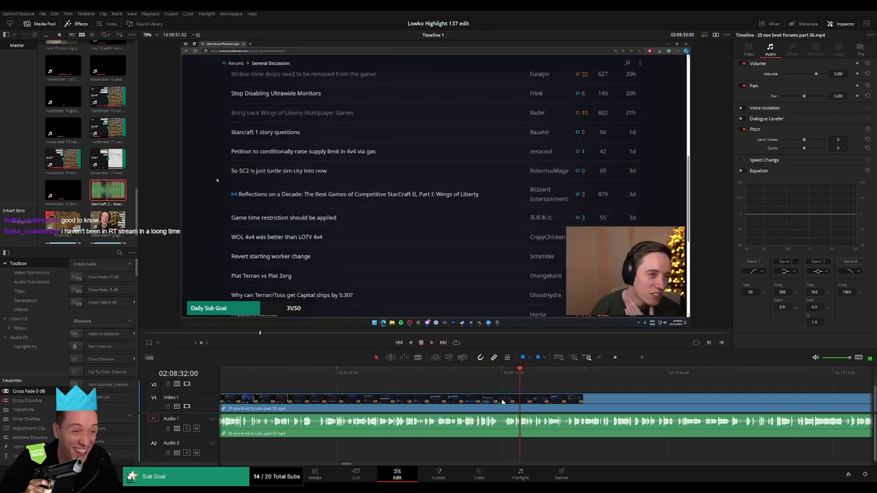
left_click(501, 400)
left_click_drag(615, 357, 620, 359)
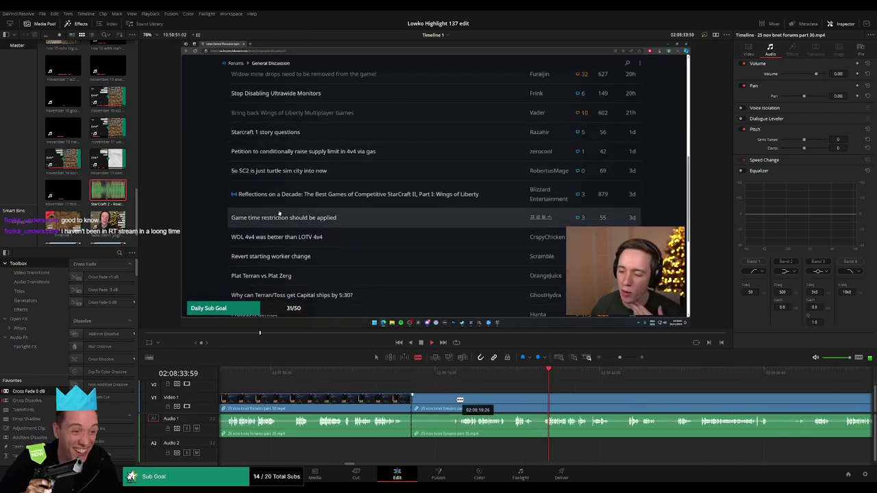
left_click(462, 400)
key("a")
left_click(451, 403)
key("Delete")
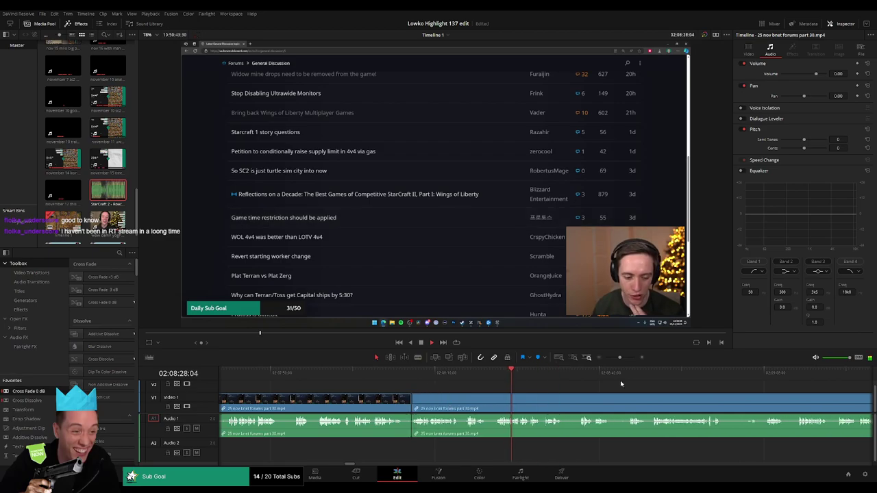
- Return to the start of the part 30 clip, cut out about 02:02:02 to 02:02:04 and close the gap
left_click_drag(614, 358, 621, 358)
left_click(407, 379)
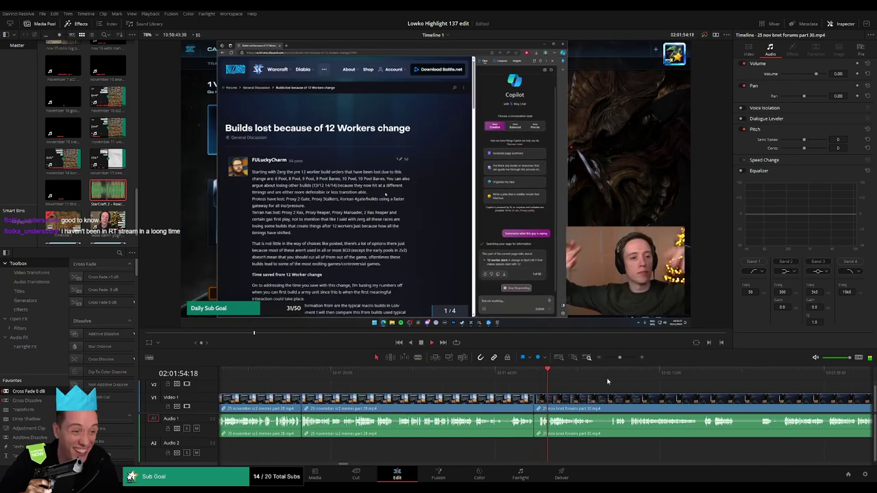
left_click_drag(585, 387, 419, 396)
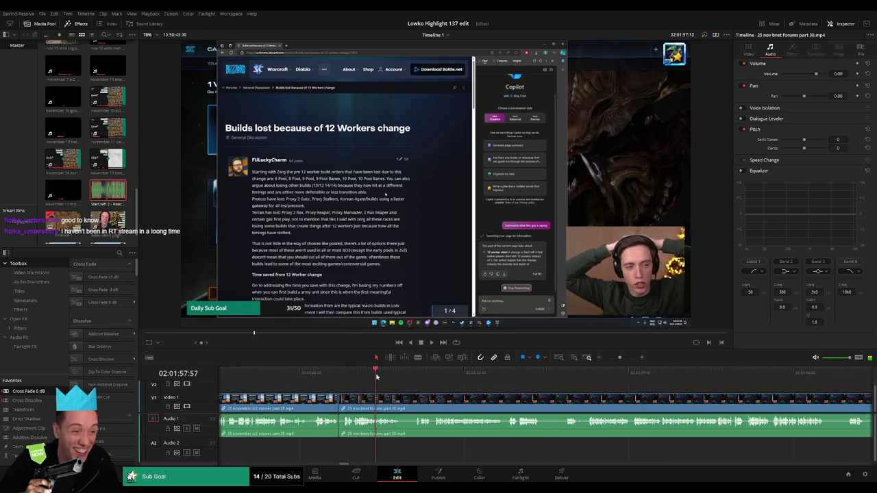
left_click(423, 373)
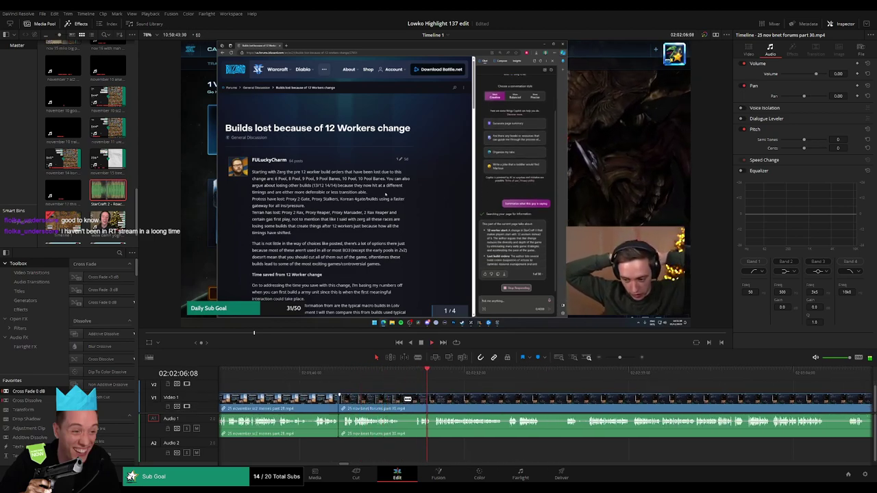
left_click(403, 399)
left_click(417, 398)
left_click(409, 404)
key("Delete")
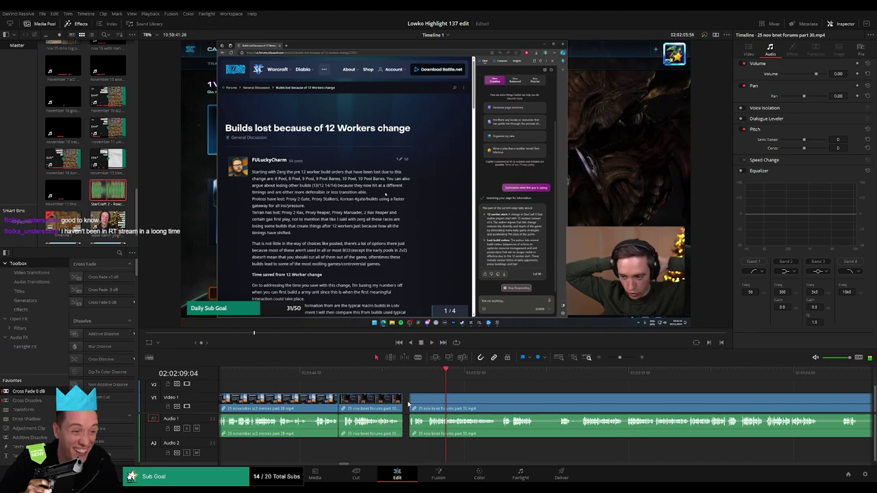
- Cut out the part 30 section from about 02:02:22 to 02:02:26 and close the gap
left_click(474, 374)
left_click(497, 375)
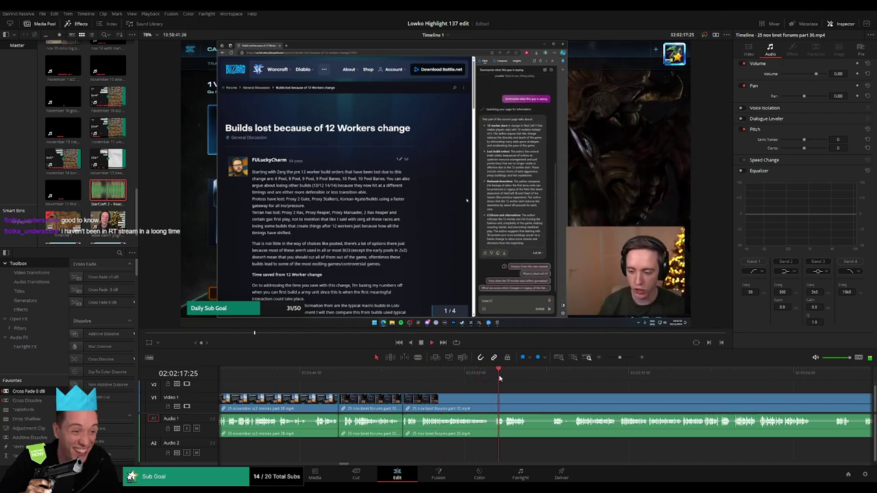
scroll(445, 396, "right", 3)
key("b")
left_click(414, 400)
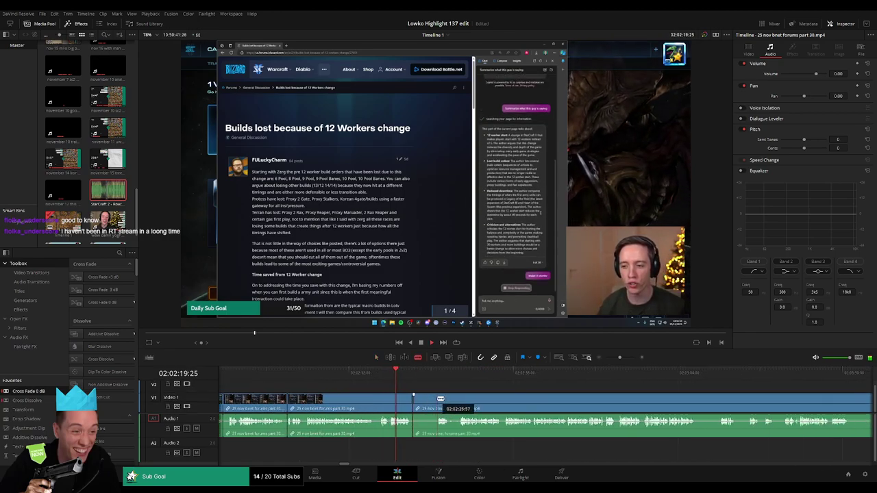
left_click(435, 401)
key("Delete")
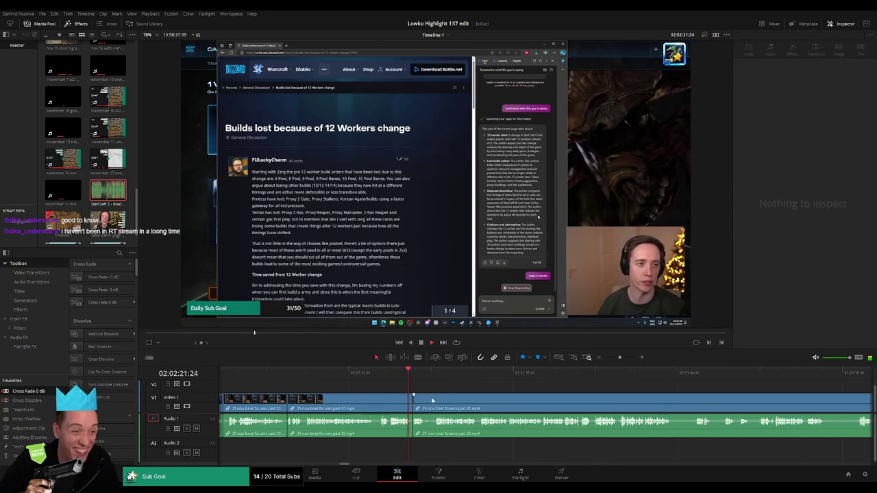
- Remove the short pause at about 02:02:24 to 02:02:25 from the part 30 clip and close the gap
scroll(433, 401, "right", 2)
left_click_drag(361, 375, 380, 377)
key("b")
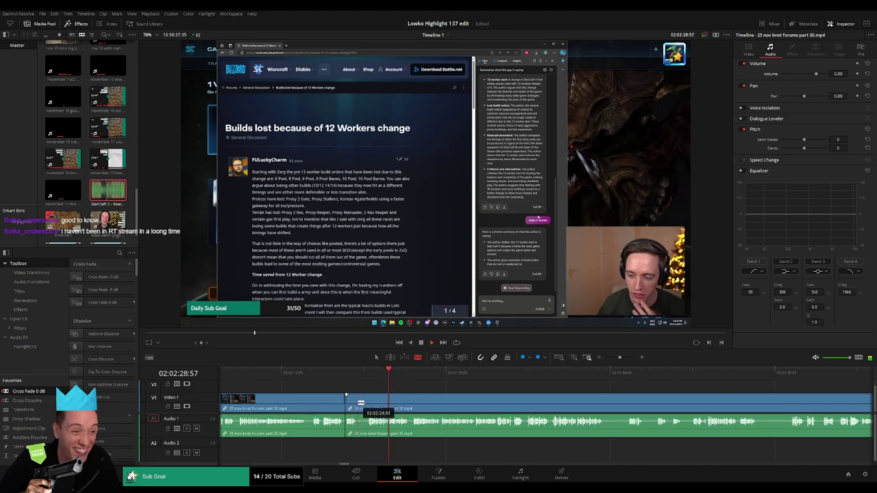
left_click(358, 405)
left_click(367, 404)
key("a")
left_click(364, 408)
key("Delete")
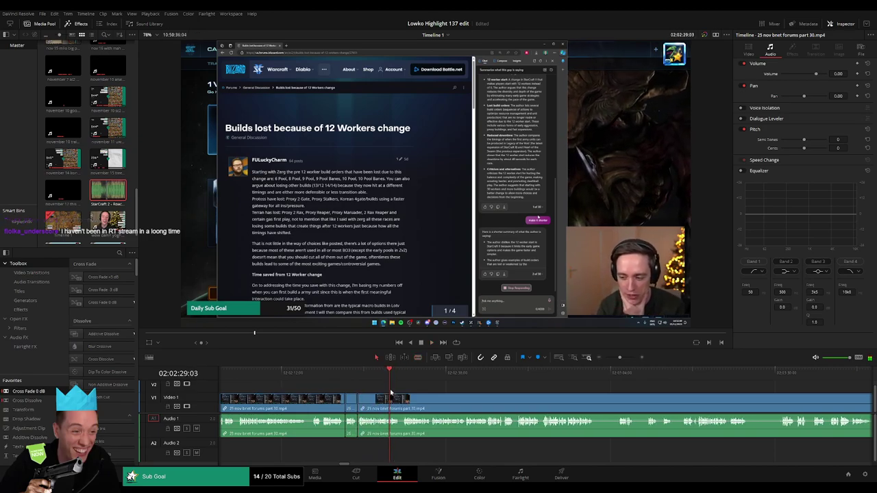
- Cut out the part 30 section from about 02:03:01 to 02:03:05 and close the gap
left_click(553, 374)
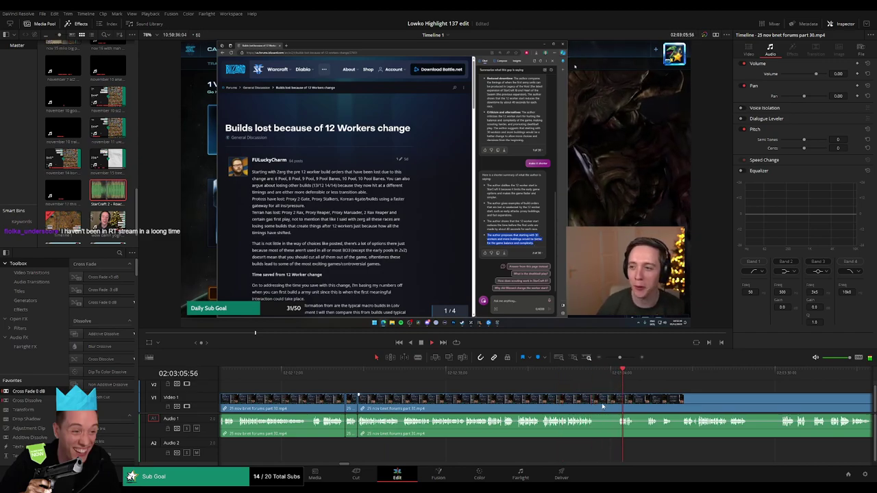
key("b")
left_click(595, 399)
left_click(616, 400)
key("a")
left_click(607, 405)
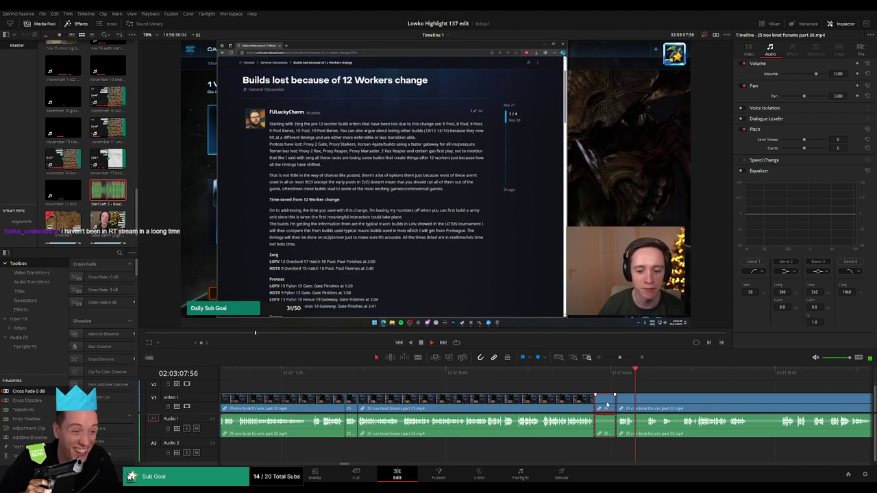
key("Delete")
- Cut out the part 30 section from about 02:03:22 to 02:03:27 and close the gap
left_click_drag(662, 403, 486, 373)
key("space")
key("b")
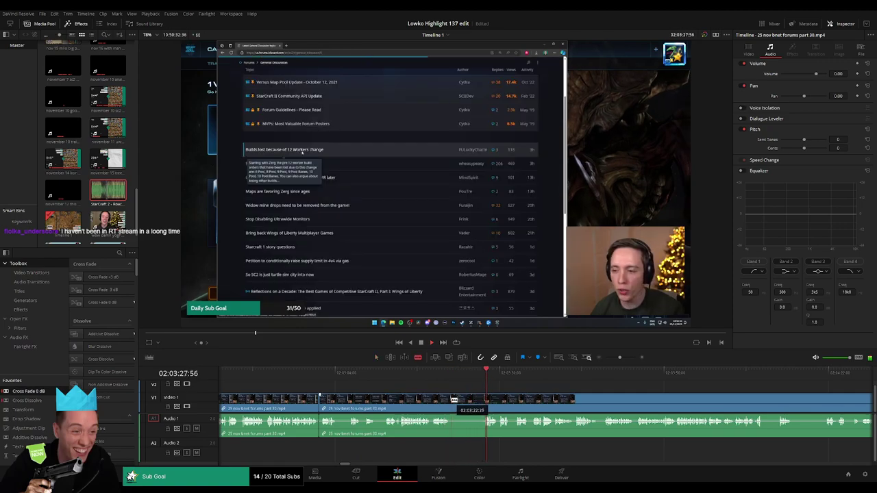
left_click(451, 398)
left_click(484, 399)
key("a")
left_click(474, 403)
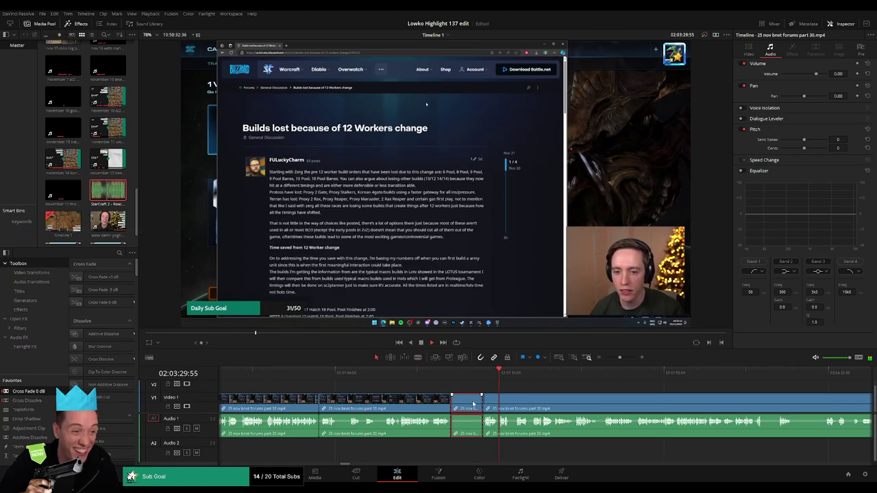
key("Delete")
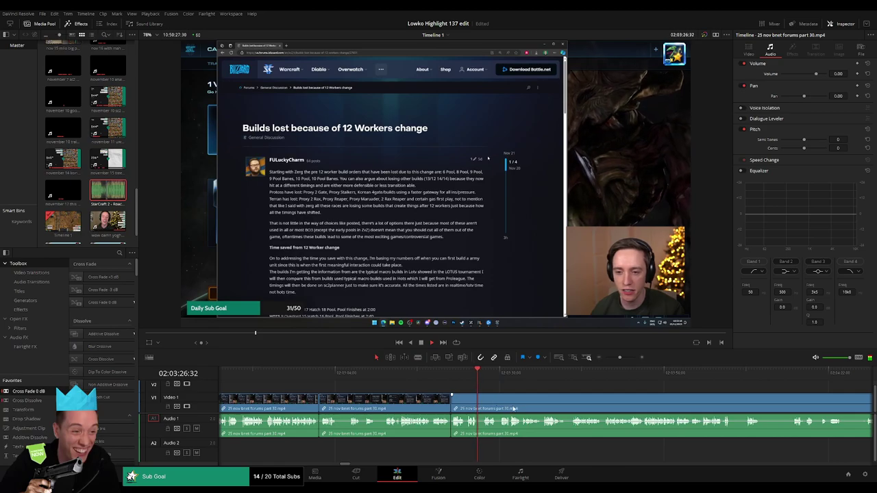
- Review the MMR range forum section, cut out about 02:04:06 to 02:04:09 and close the gap
left_click_drag(514, 408, 386, 393)
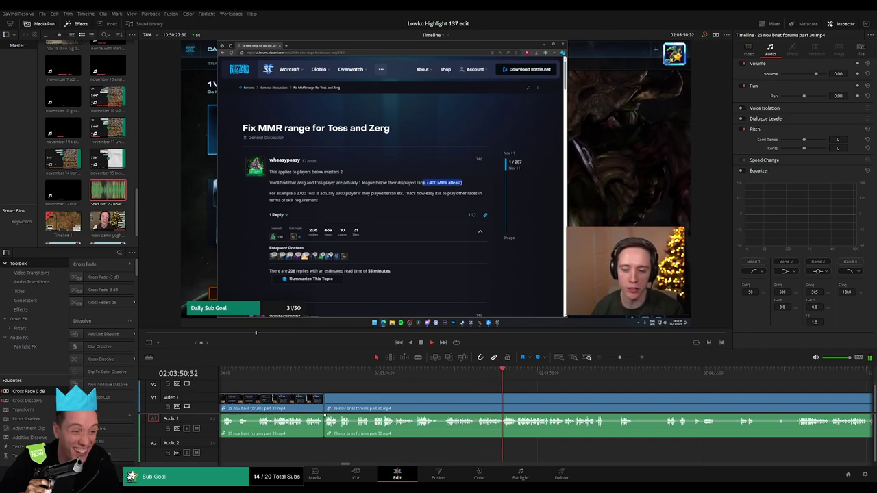
scroll(391, 387, "right", 7)
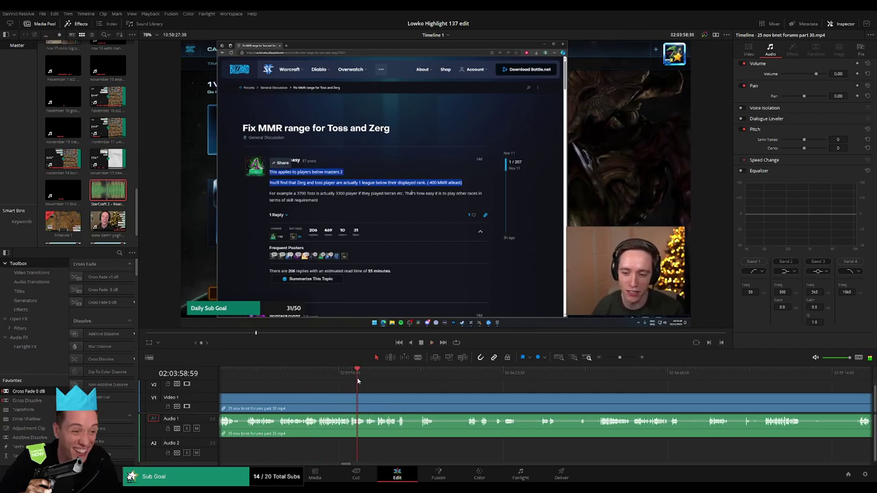
left_click(383, 377)
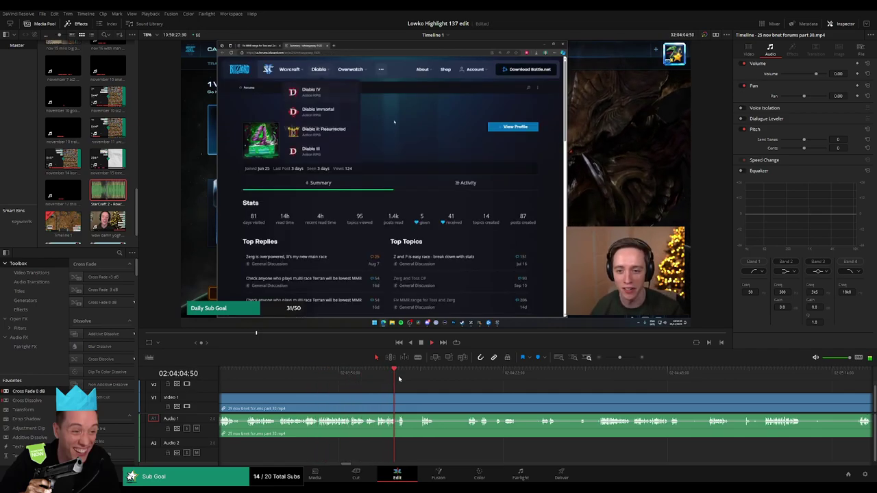
scroll(348, 382, "right", 1)
left_click(345, 377)
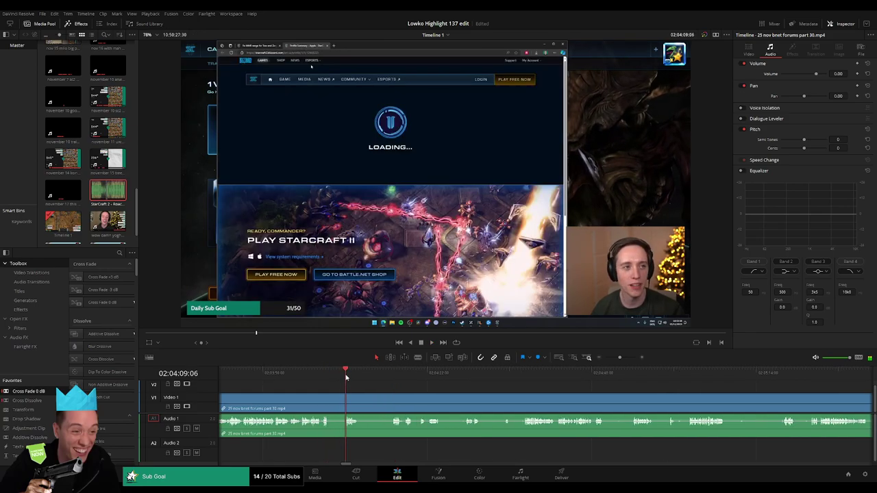
key("b")
left_click(330, 404)
left_click(346, 403)
key("a")
left_click(340, 403)
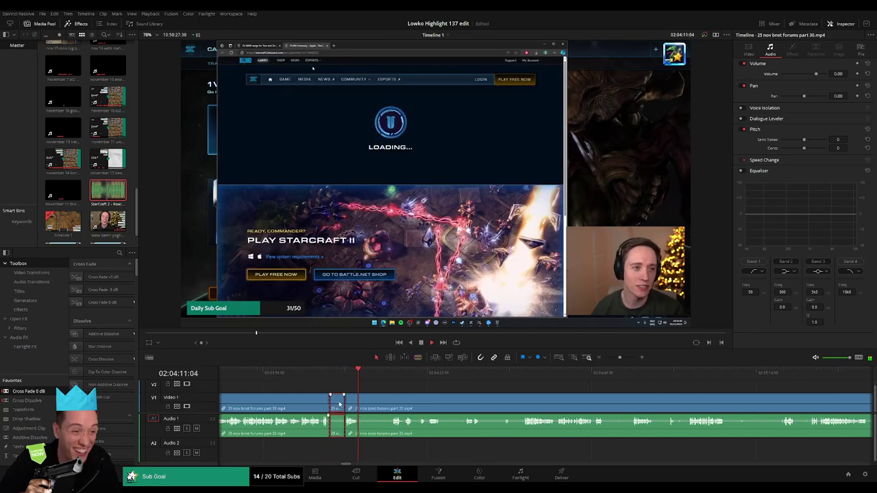
key("Delete")
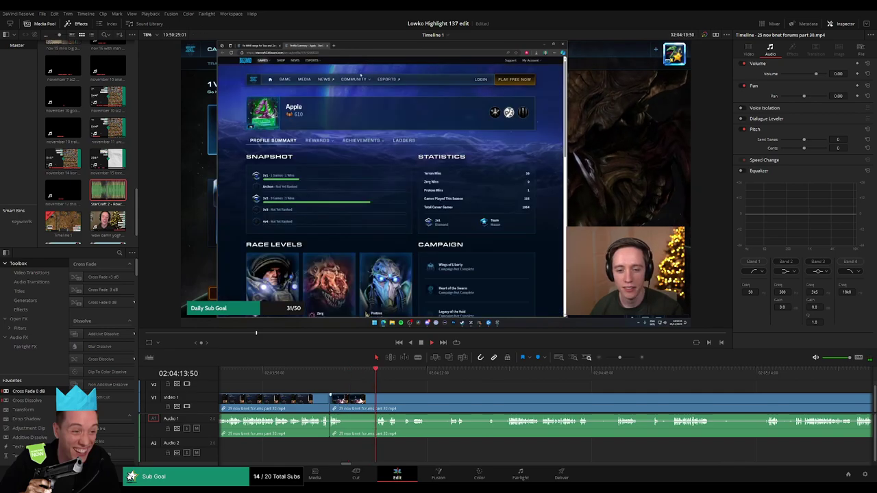
- Cut out the profile page section from about 02:04:09 to 02:04:14 and close the gap
left_click(345, 403)
left_click(376, 402)
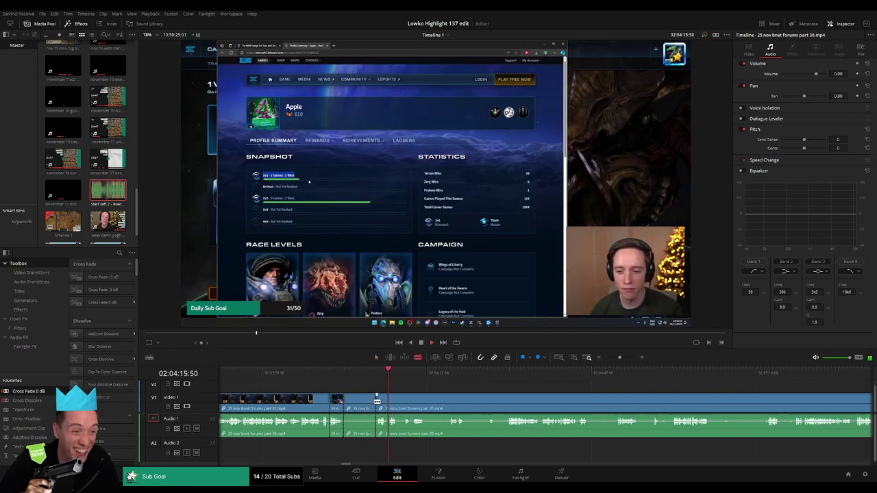
key("Delete")
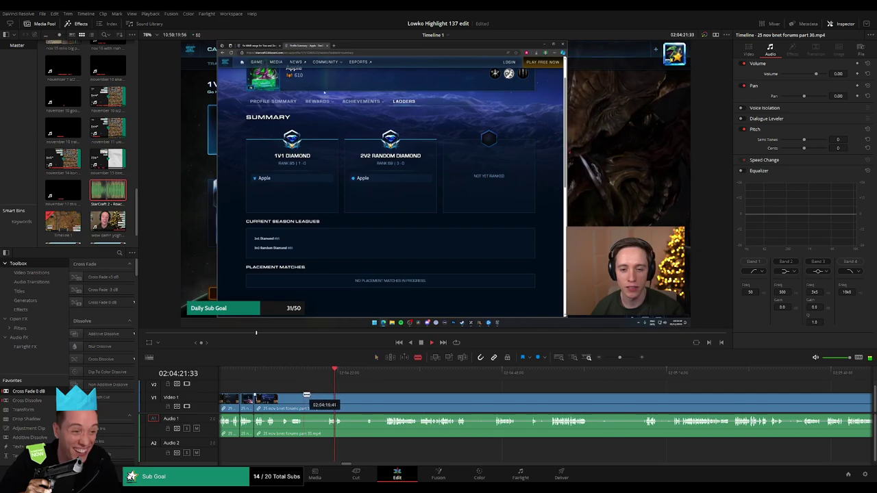
- Cut out the ladder summary section from about 02:04:16 to 02:04:20 and close the gap
left_click(305, 398)
left_click(326, 399)
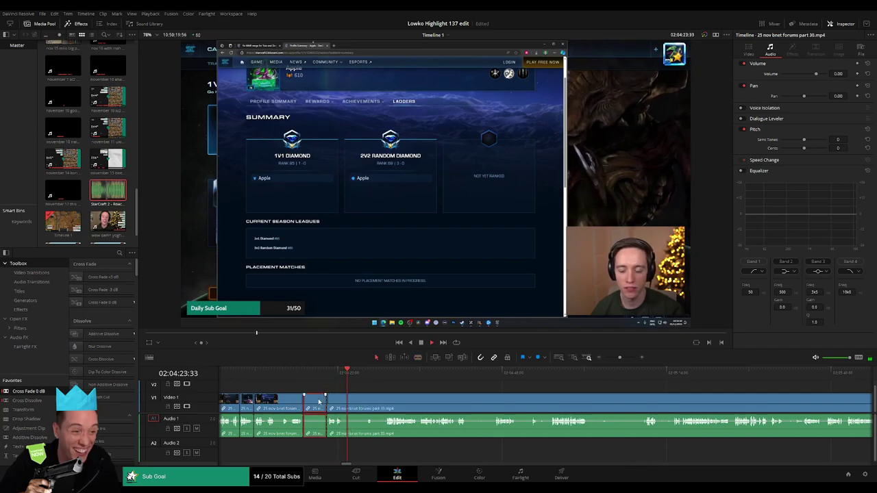
key("Delete")
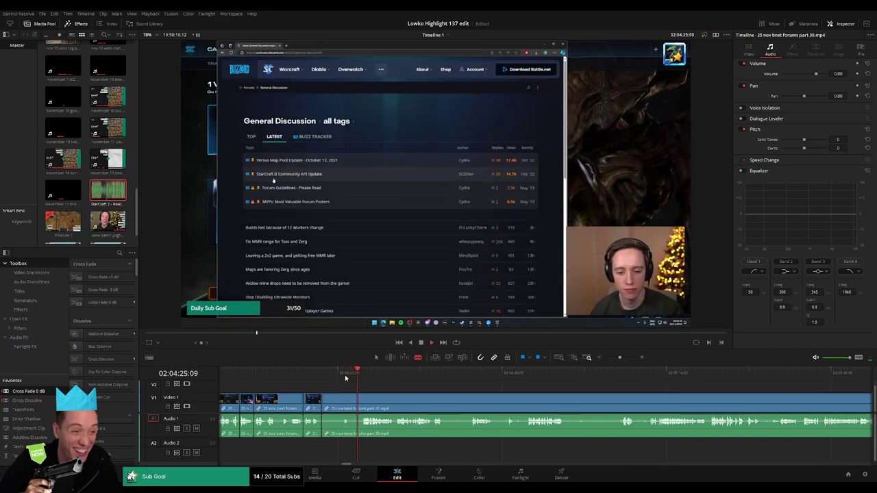
- Cut out the forum topic list section from about 02:04:19 to 02:04:23 and close the gap
left_click(346, 377)
left_click(343, 400)
key("a")
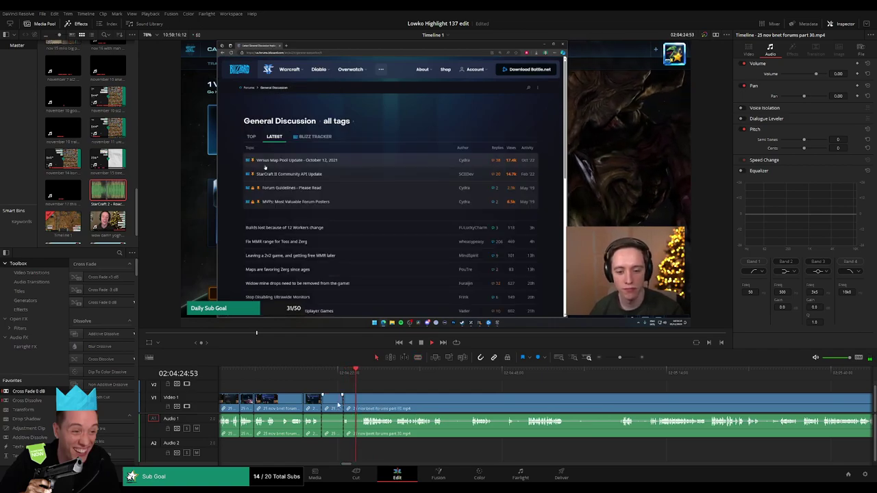
left_click(337, 404)
key("Delete")
- Cut out the part 30 section from about 02:04:20 to 02:04:22 and close the gap
key("b")
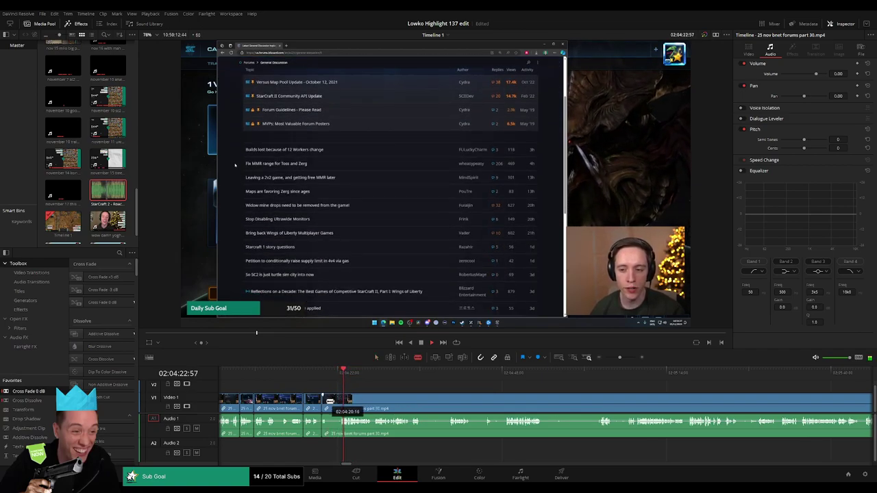
left_click(327, 401)
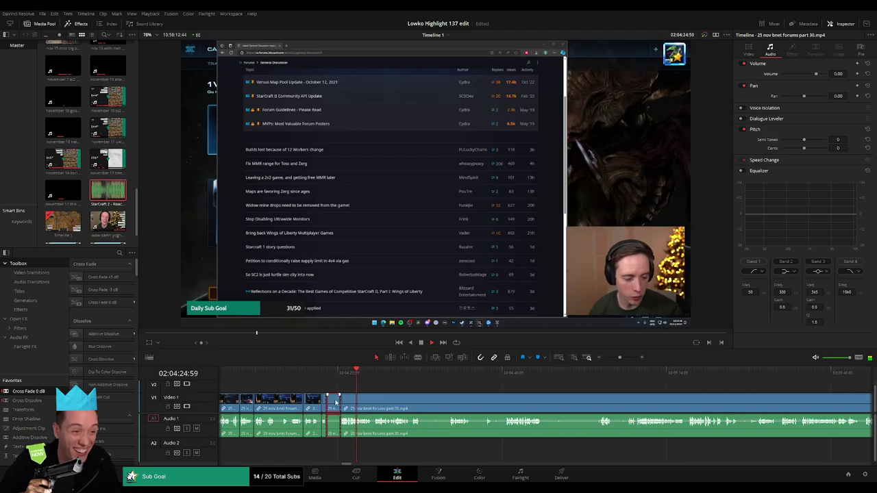
key("Delete")
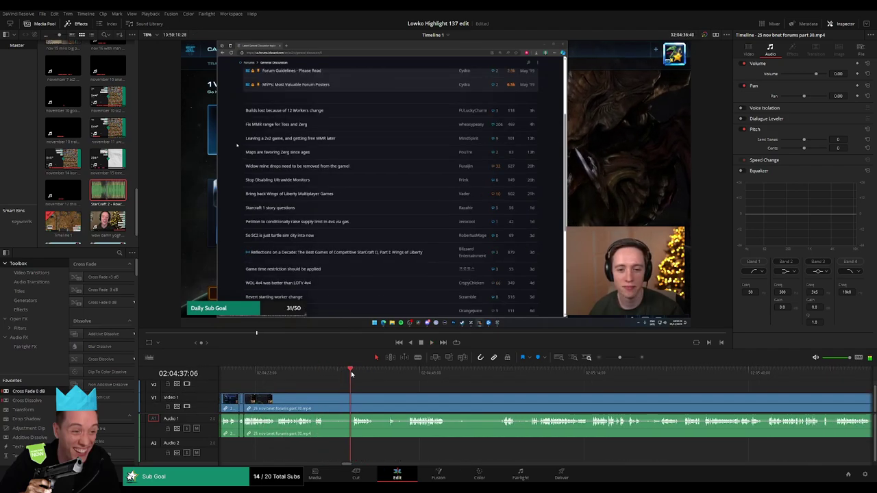
- Cut out the part 30 section from about 02:04:33 to 02:04:37 and close the gap
left_click(326, 399)
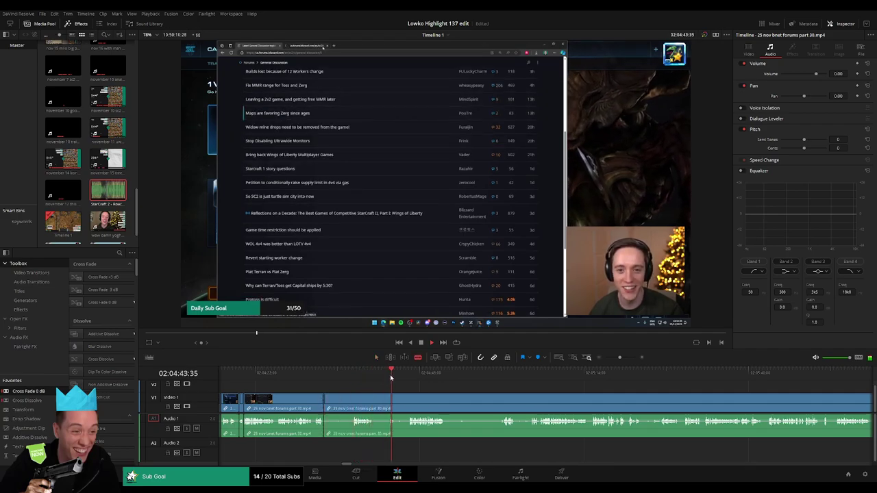
left_click(350, 406)
key("a")
left_click(347, 408)
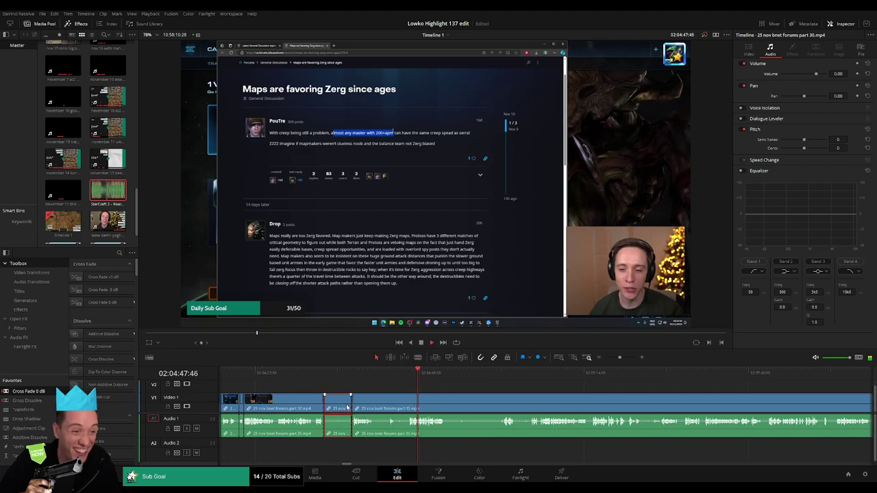
key("Delete")
- Cut out the part 30 section from about 02:04:36 to 02:04:42 and close the gap
key("b")
left_click(346, 399)
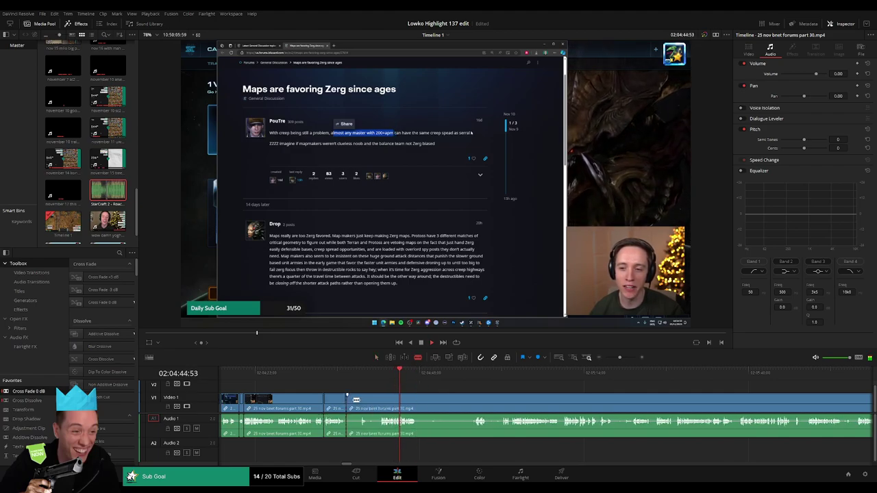
left_click(379, 401)
key("a")
left_click(374, 403)
key("Delete")
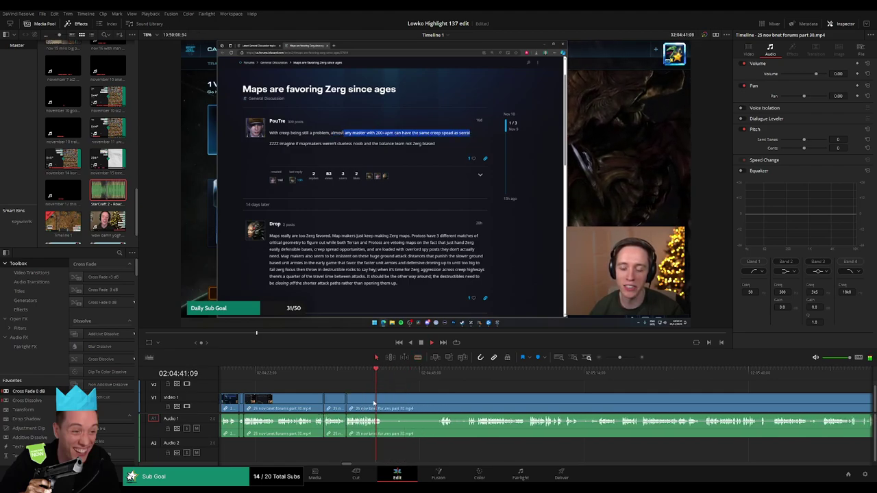
- Cut out the quiet section of the Zerg maps thread from about 02:04:42 to 02:04:51 and close the gap
left_click(436, 376)
key("b")
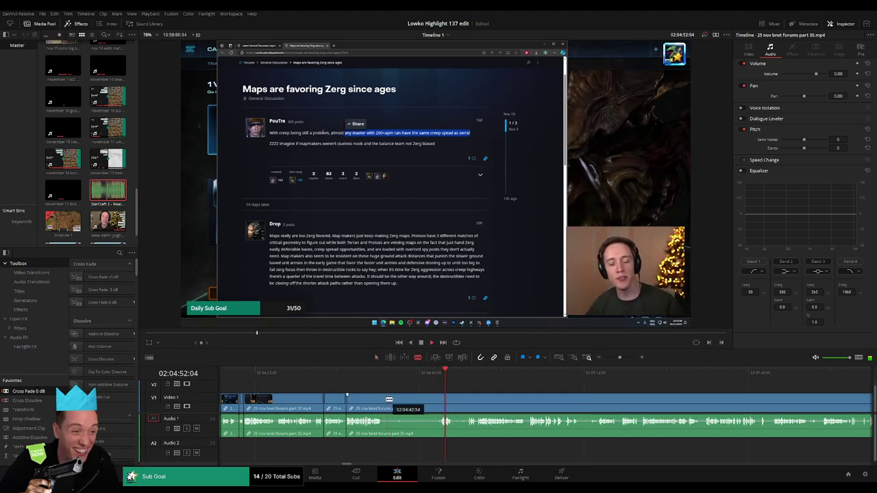
left_click(383, 401)
left_click(442, 401)
key("a")
left_click(425, 405)
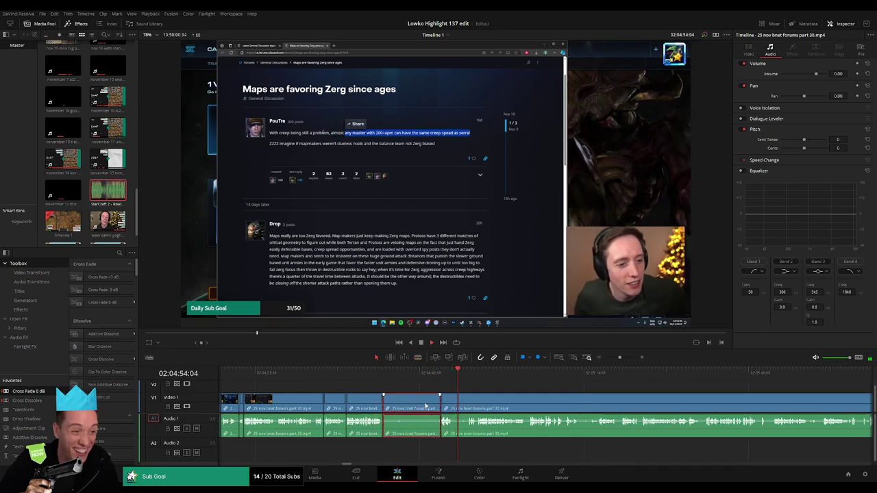
key("Delete")
- Cut out the Zerg maps thread section from about 02:04:44 to 02:04:46 and close the gap
key("b")
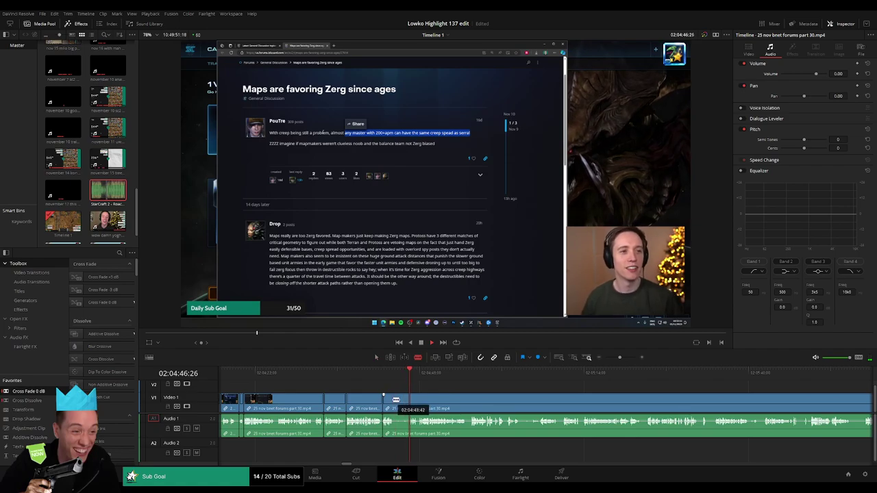
left_click(394, 402)
left_click(409, 402)
key("a")
left_click(402, 402)
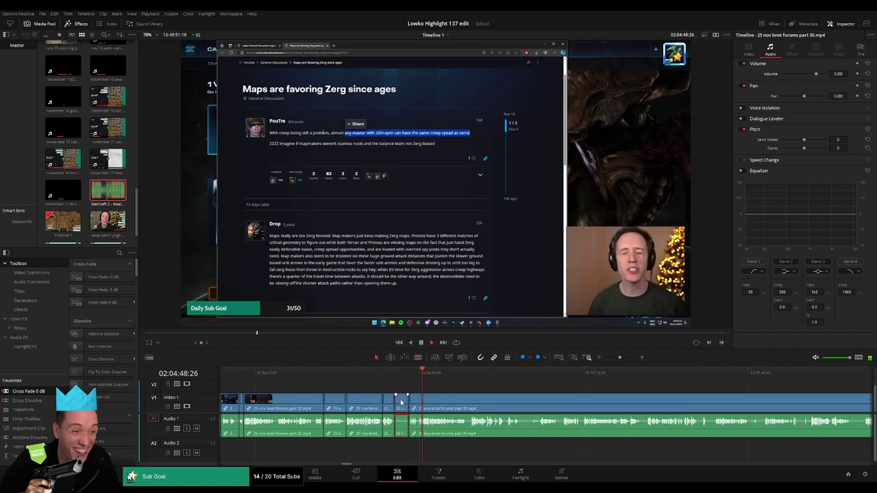
key("Delete")
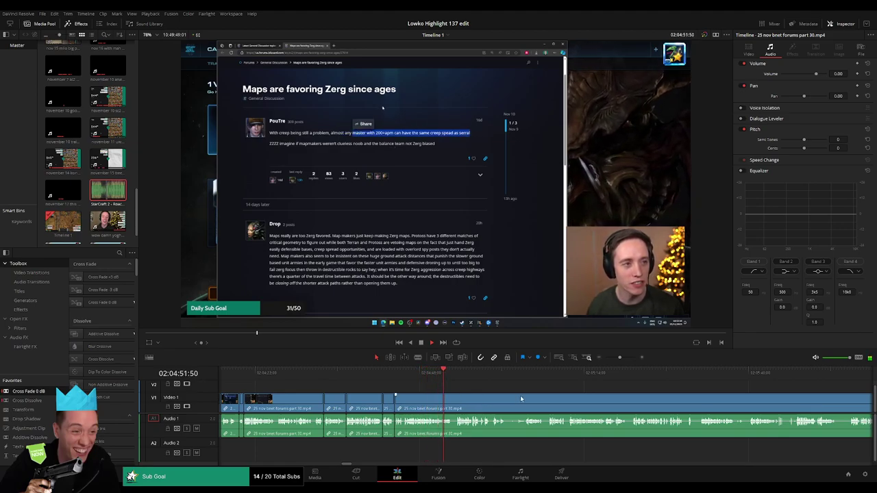
- Review the rest of the Zerg maps discussion, cut out about 02:05:01 to 02:05:05 and close the gap
scroll(514, 398, "right", 3)
scroll(397, 390, "right", 1)
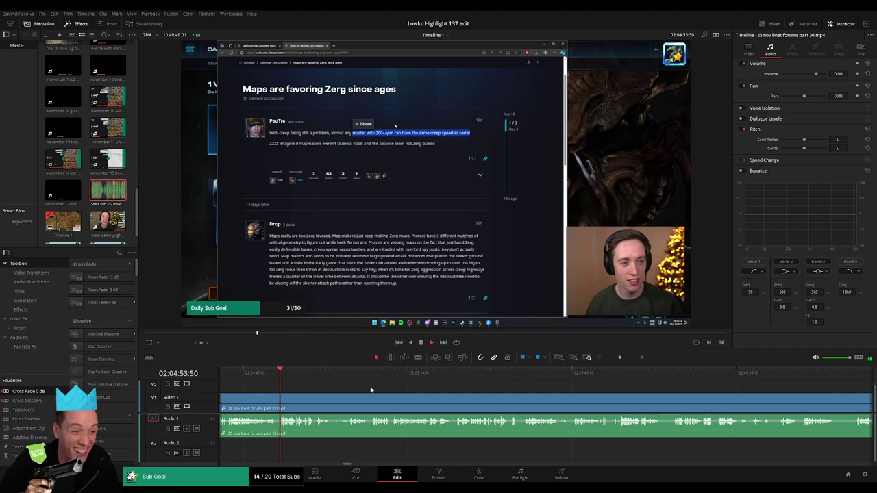
mouse_move(621, 357)
left_mouse_down()
mouse_move(605, 359)
mouse_move(621, 358)
left_mouse_up()
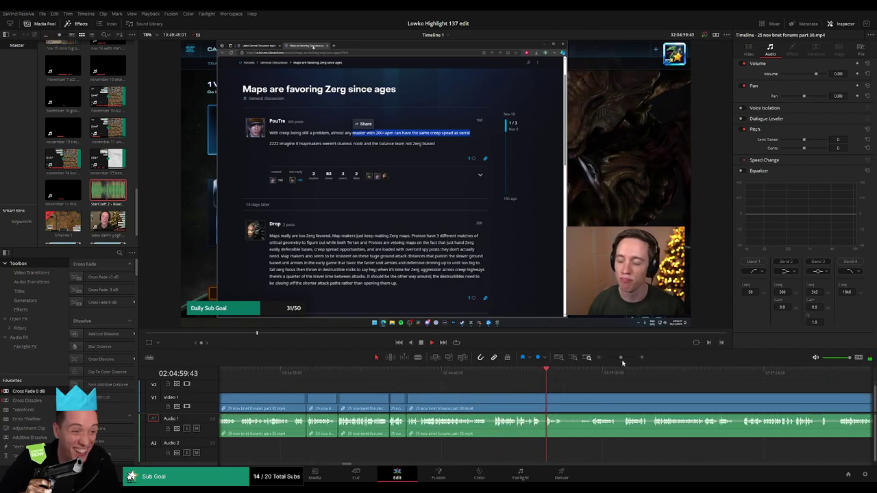
left_click_drag(608, 409, 485, 389)
left_click(473, 373)
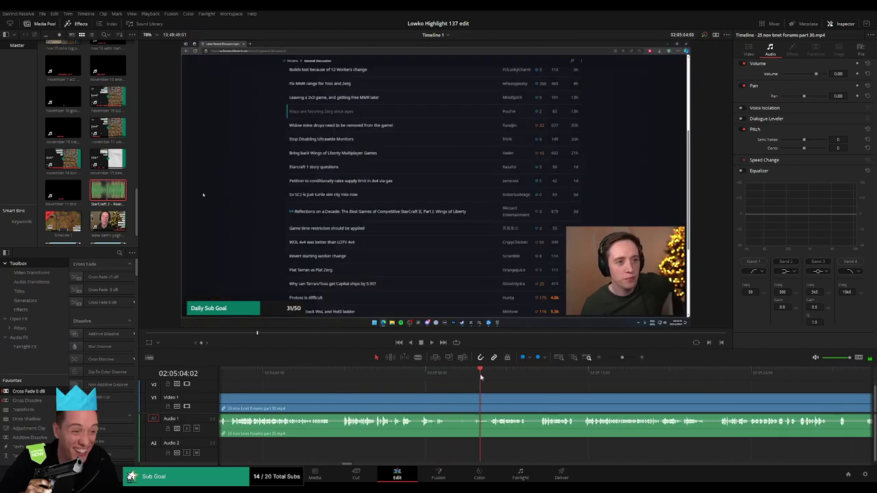
key("b")
left_click(447, 404)
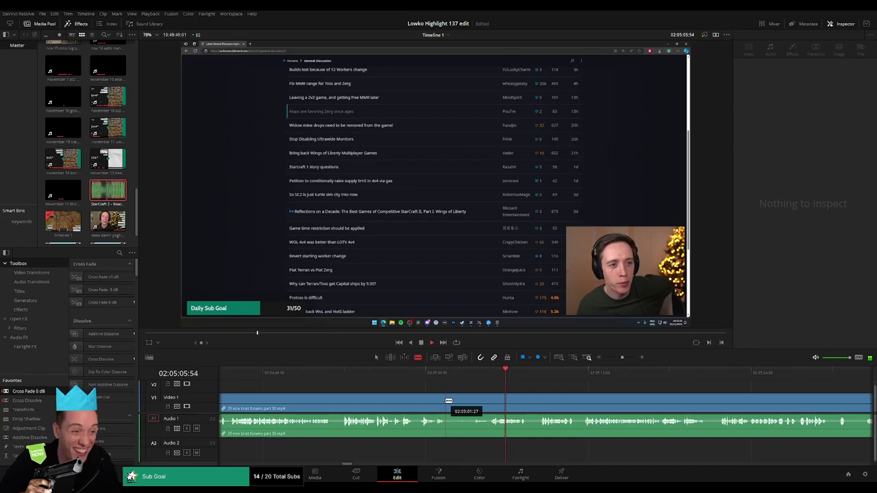
left_click(491, 398)
key("a")
left_click(476, 403)
key("Delete")
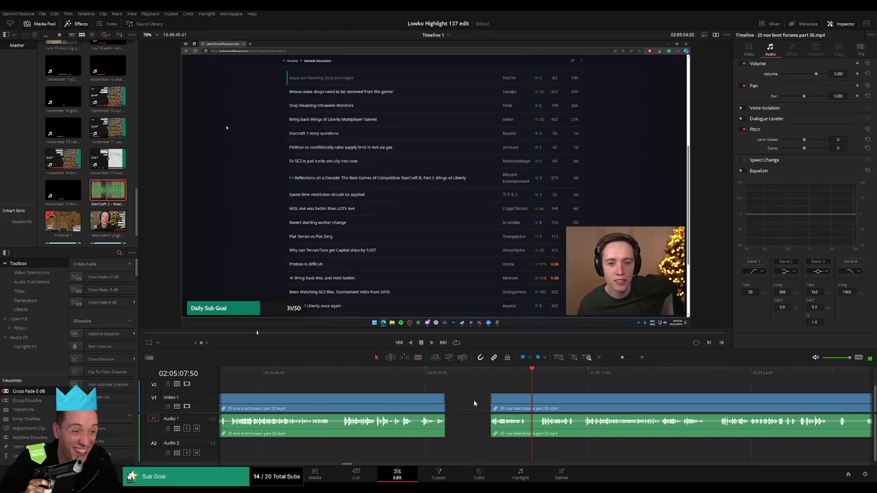
- Cut out short part 30 sections at about 02:05:04 and 02:05:07 around the widow mine thread's opening, closing the gaps
left_click(497, 374)
left_click_drag(568, 405, 450, 391)
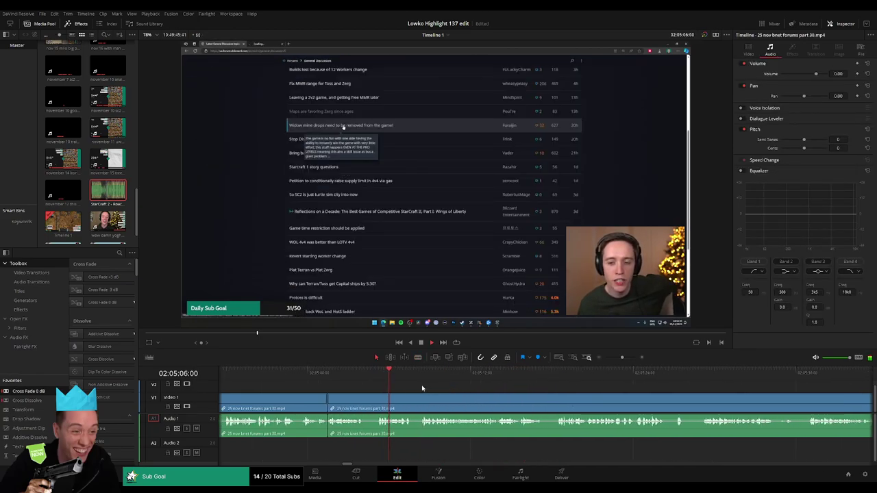
key("b")
left_click(367, 397)
left_click(378, 396)
key("a")
left_click(371, 400)
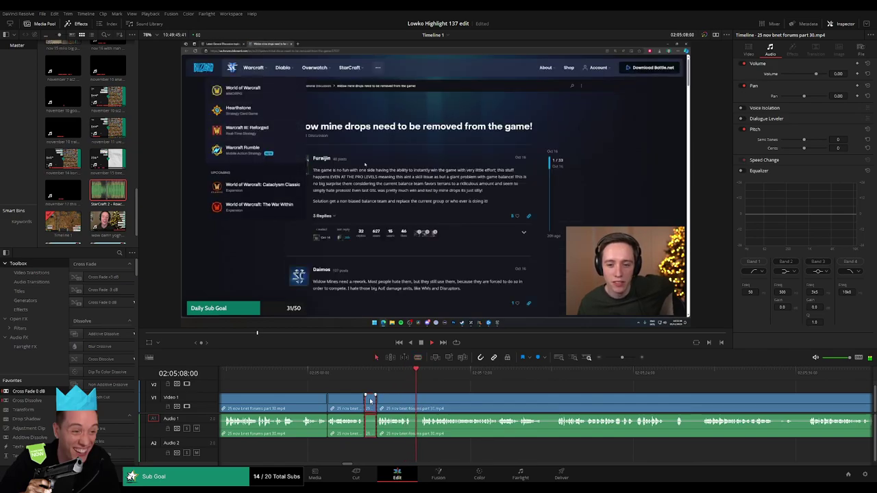
key("Delete")
key("b")
left_click_drag(403, 397, 404, 401)
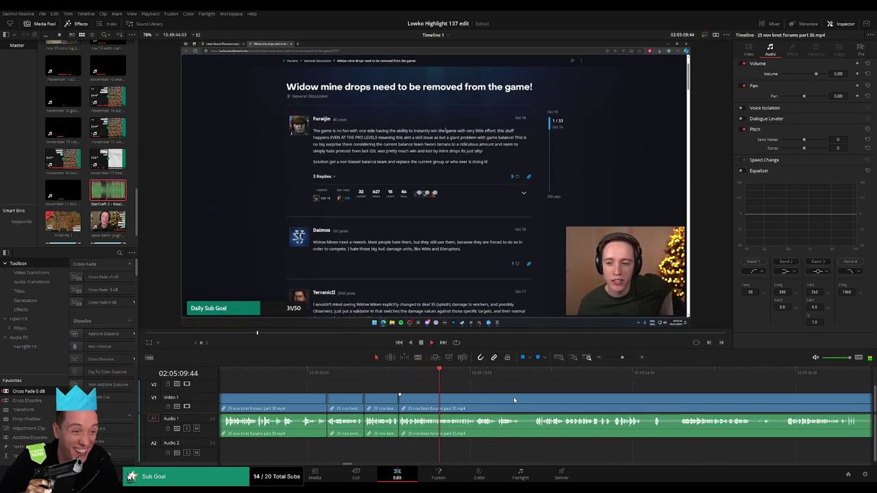
- Review the widow mine thread section, cut out about 02:05:16 to 02:05:17 and close the gap
left_click_drag(522, 396, 426, 390)
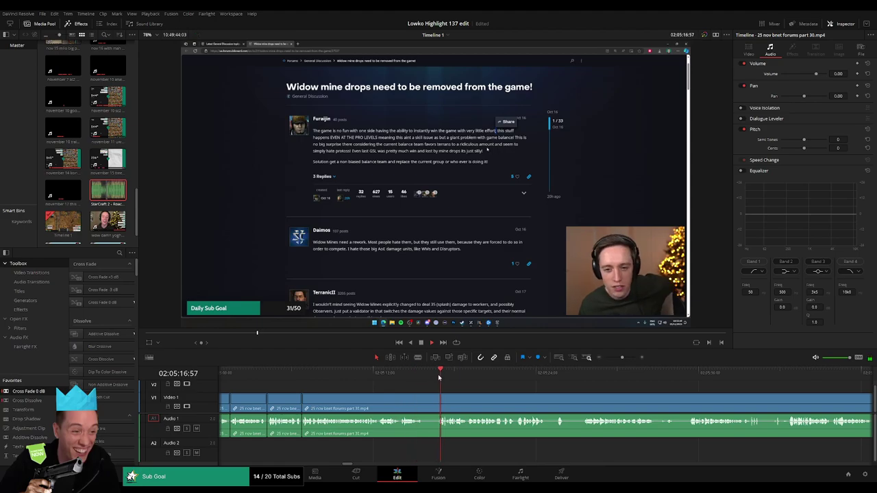
left_click_drag(486, 397, 412, 395)
key("b")
left_click(352, 404)
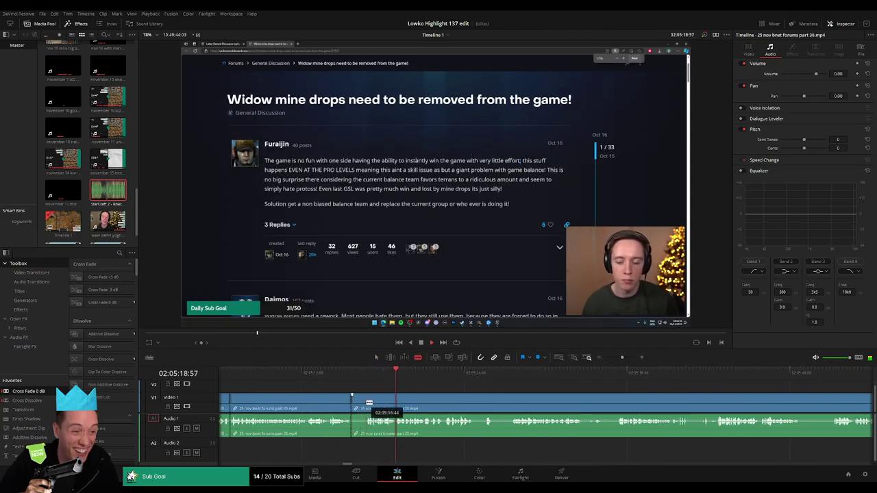
key("a")
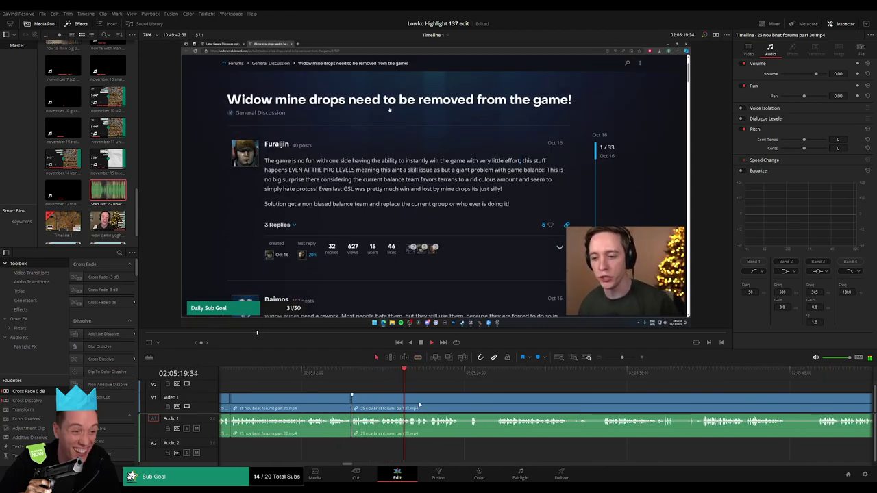
- Cut out the widow mine thread section from about 02:05:23 to 02:05:24 and close the gap
key("b")
left_click(459, 403)
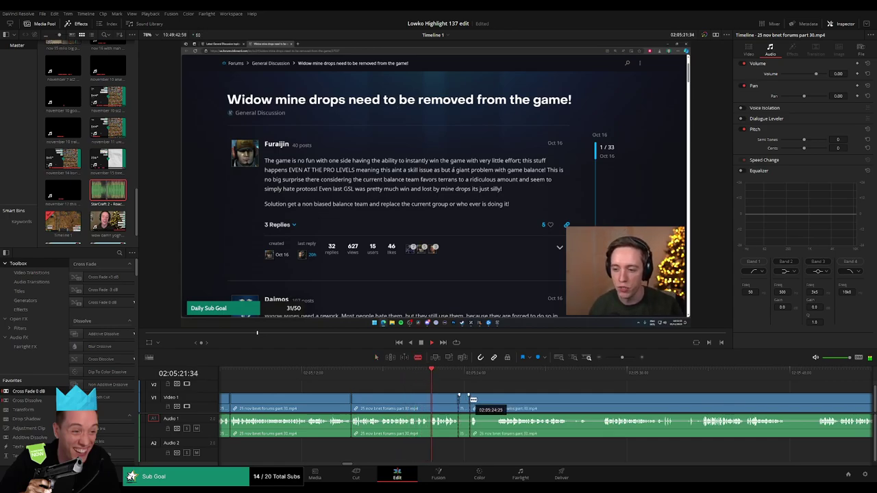
key("a")
left_click(466, 401)
key("Delete")
- Cut out the widow mine thread section from about 02:05:24 to 02:05:25 and close the gap
key("b")
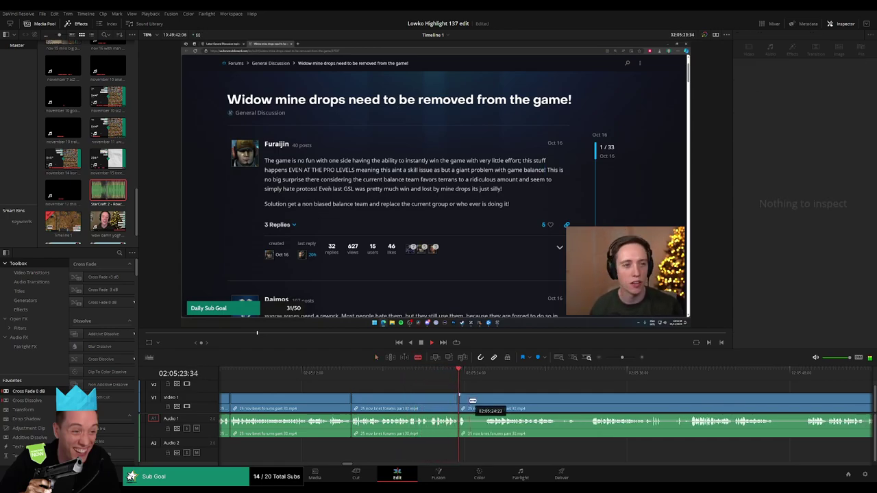
left_click(470, 402)
left_click(484, 401)
key("a")
left_click(480, 400)
left_click(478, 403)
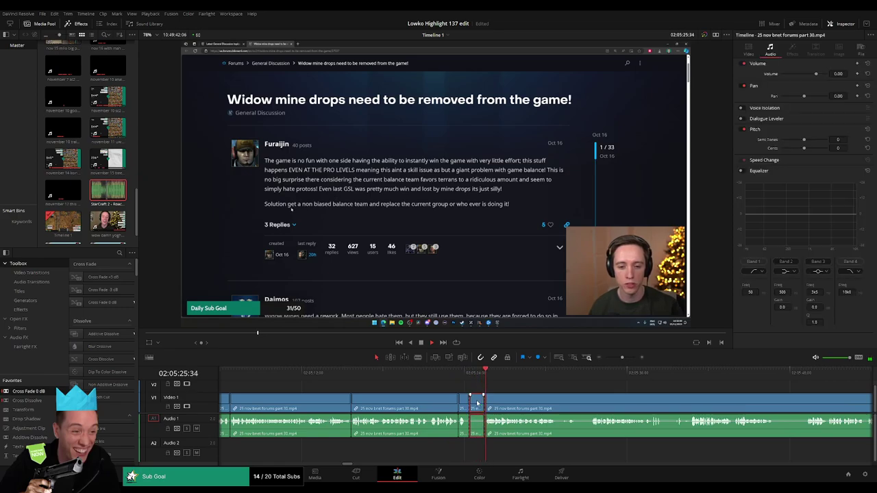
key("Delete")
- Review the end of the widow mine discussion, cut out about 02:05:46 to 02:05:48 and close the gap
scroll(519, 405, "right", 5)
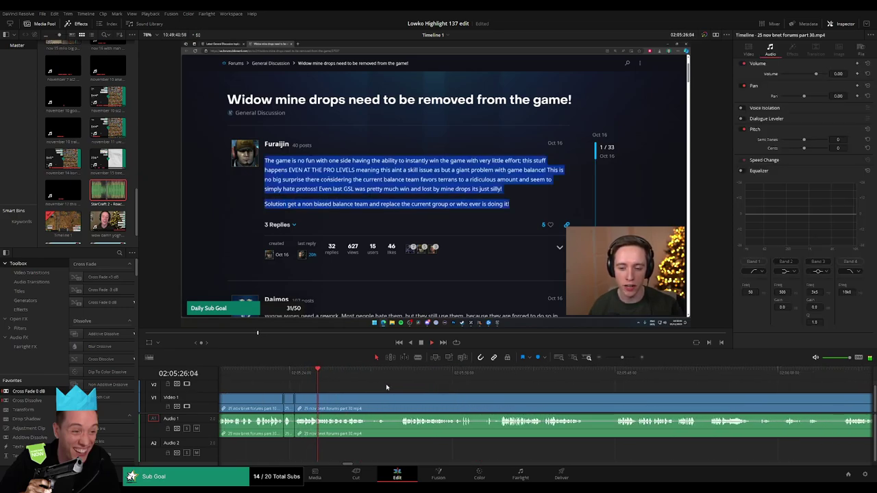
left_click(350, 372)
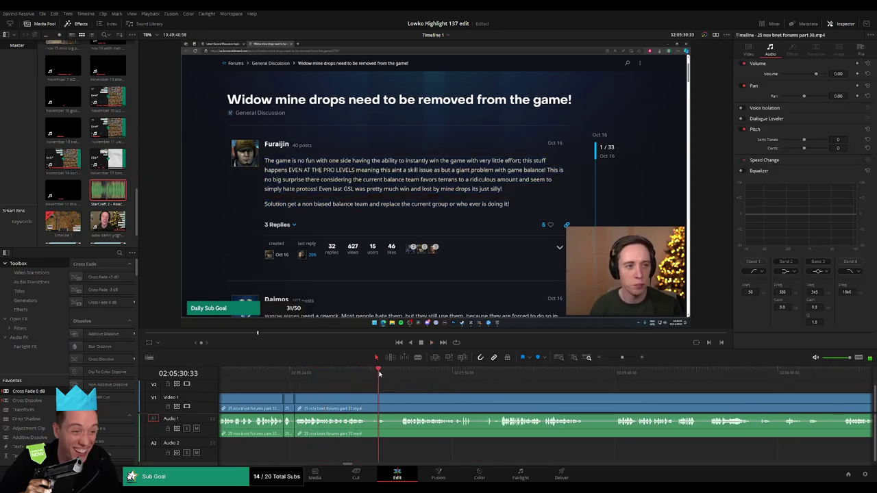
scroll(458, 391, "right", 3)
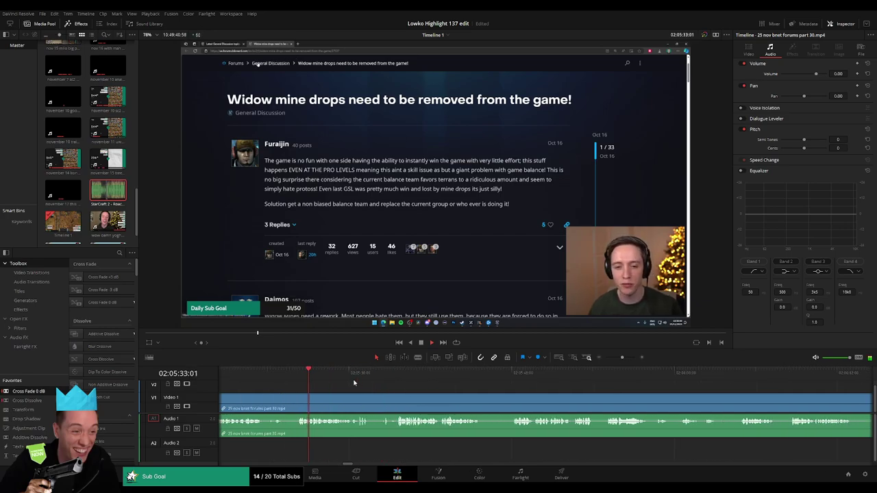
key("b")
left_click(482, 402)
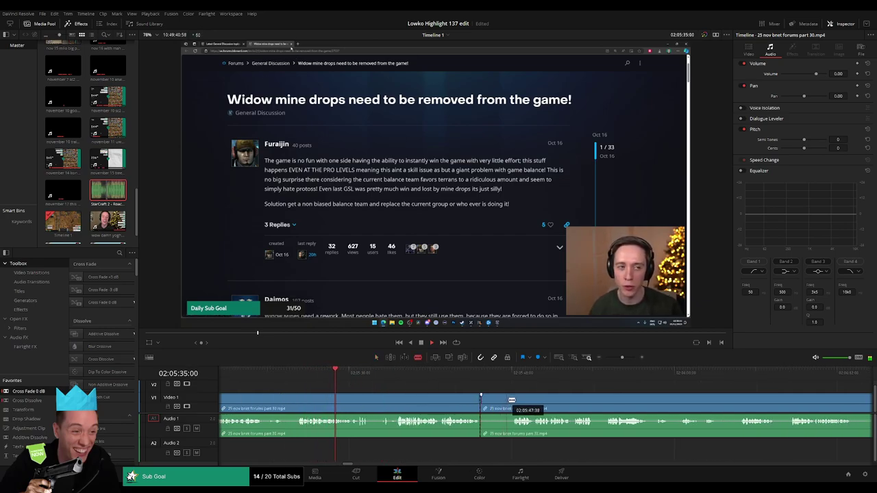
left_click(514, 402)
key("a")
left_click(506, 403)
key("Delete")
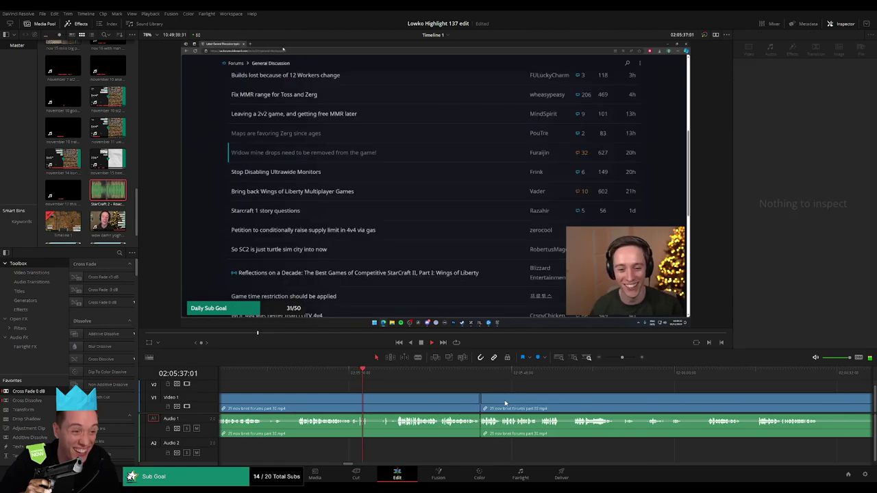
- Cut out the General Discussion list section from about 02:05:38 to 02:05:40 and close the gap
left_click(387, 373)
key("b")
left_click(371, 403)
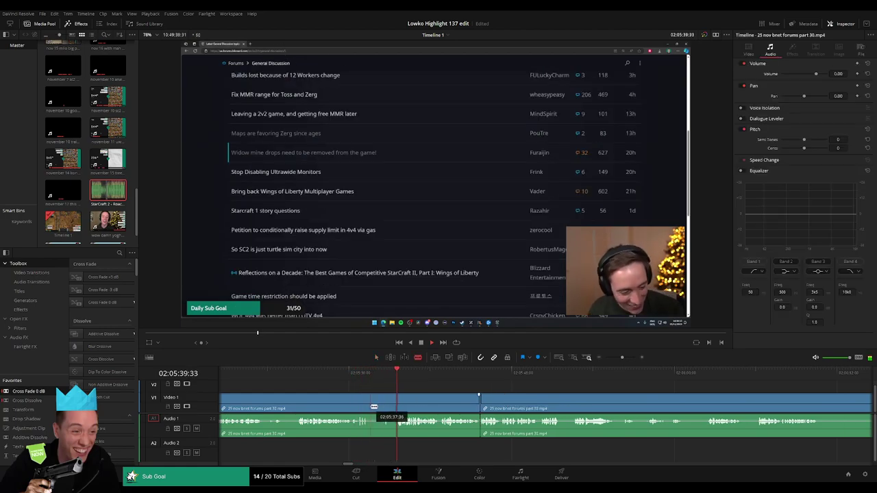
left_click(395, 403)
key("a")
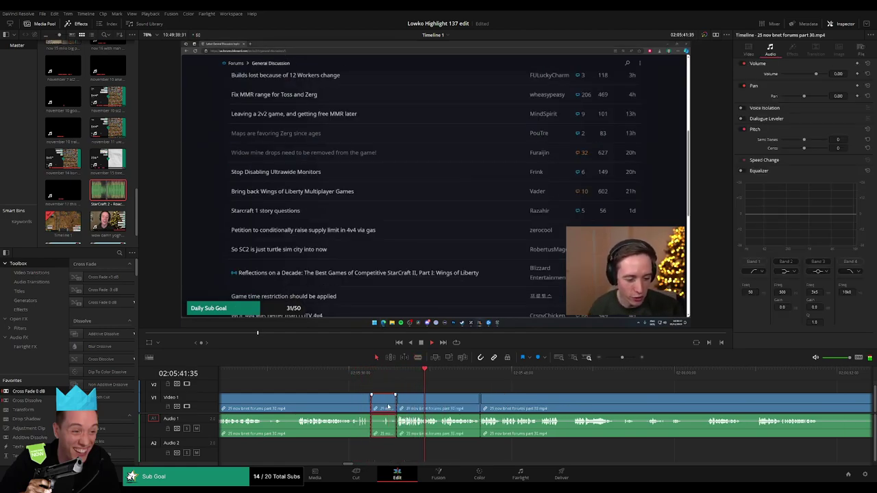
key("Delete")
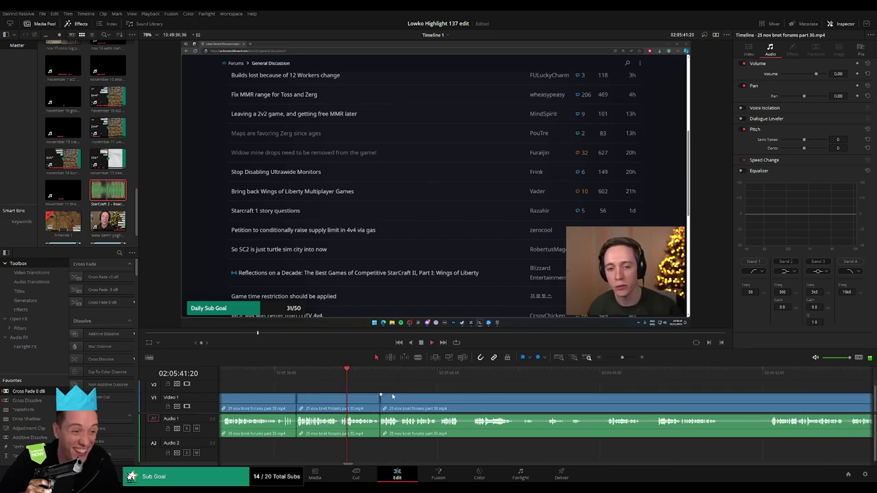
- Cut out the General Discussion list section from about 02:05:49 to 02:05:50 and close the gap
key("b")
left_click(461, 402)
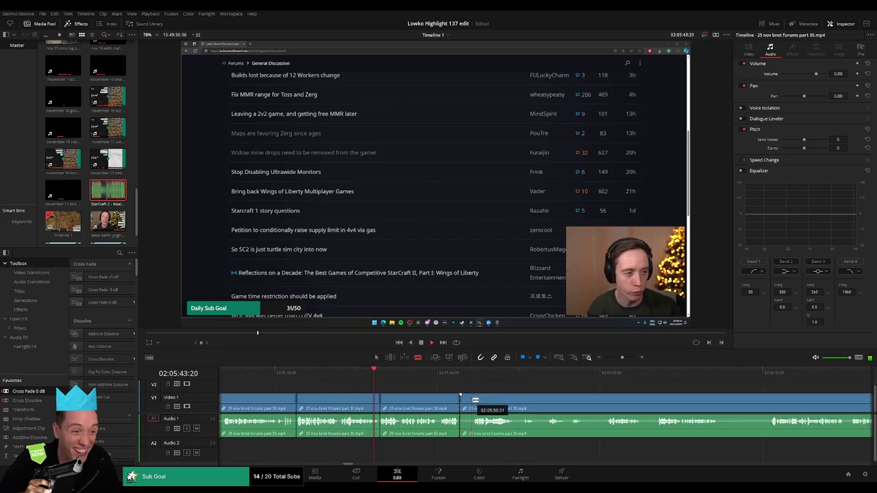
left_click(473, 402)
key("a")
left_click(467, 402)
key("Delete")
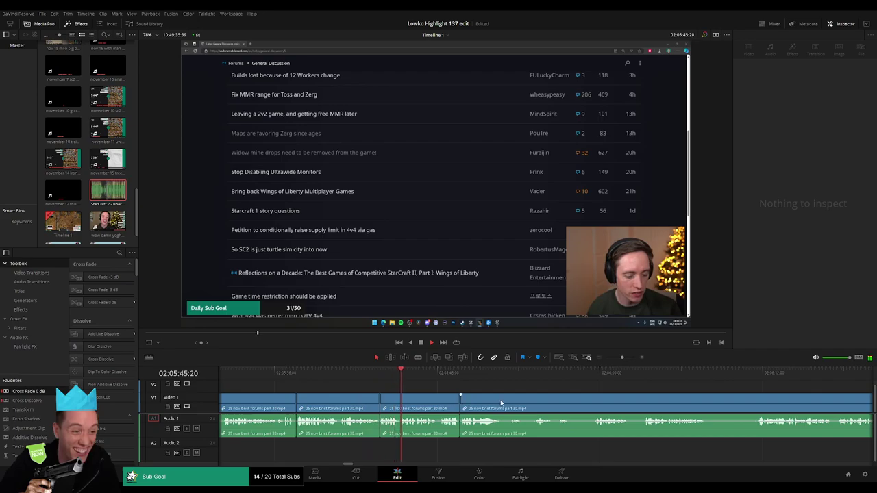
- Cut out the General Discussion list section from about 02:05:52 to 02:05:53 and close the gap
key("b")
left_click(502, 403)
left_click(509, 402)
key("a")
left_click(505, 403)
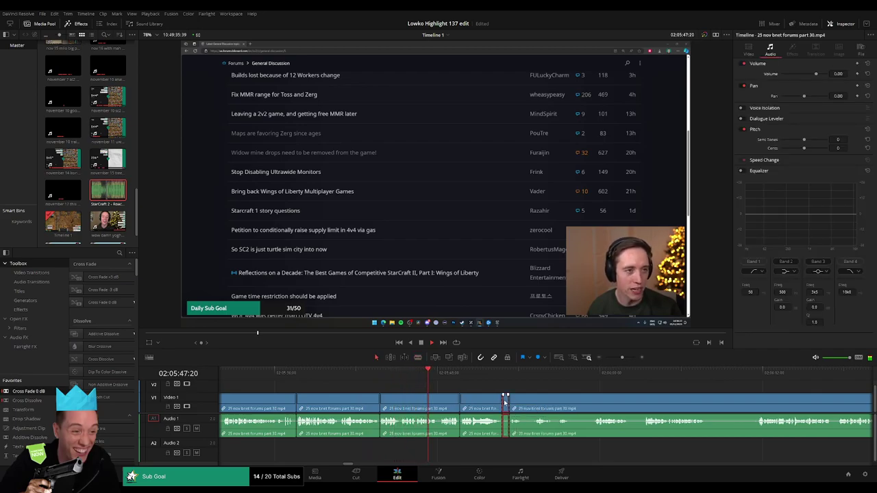
key("Delete")
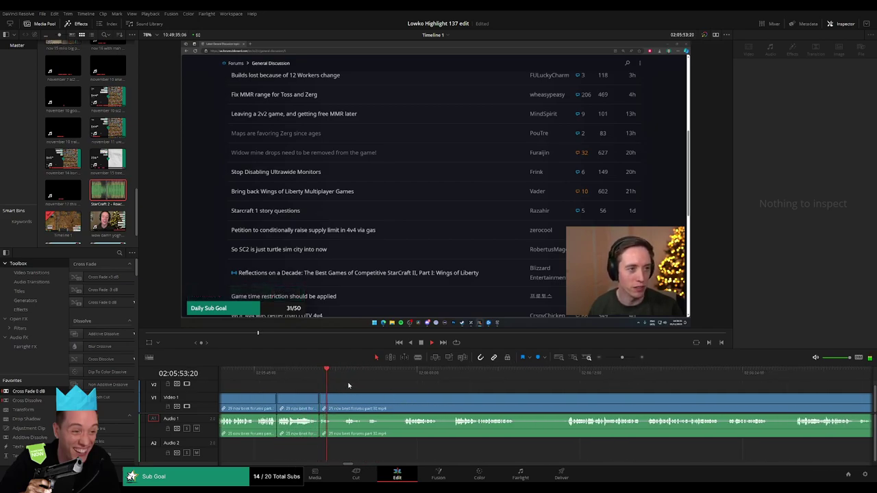
- Cut out about 02:05:57 to 02:05:59, just before the Wings of Liberty thread opens, and close the gap
key("space")
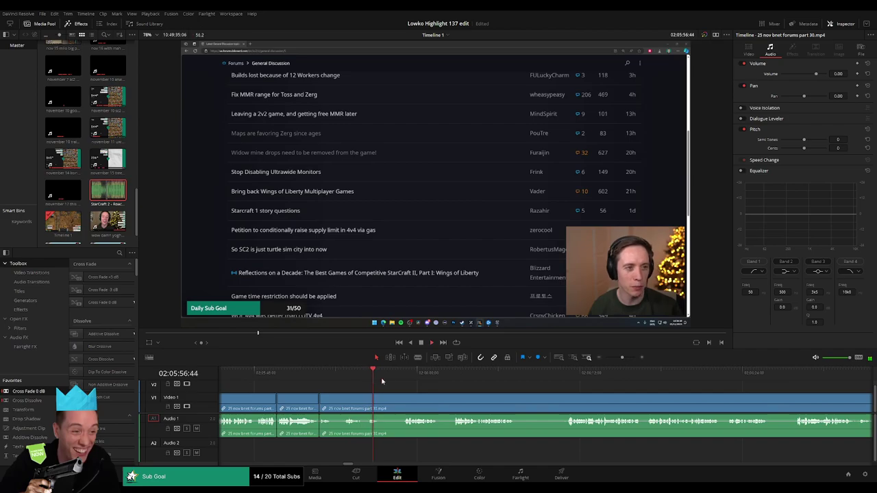
key("b")
left_click(380, 404)
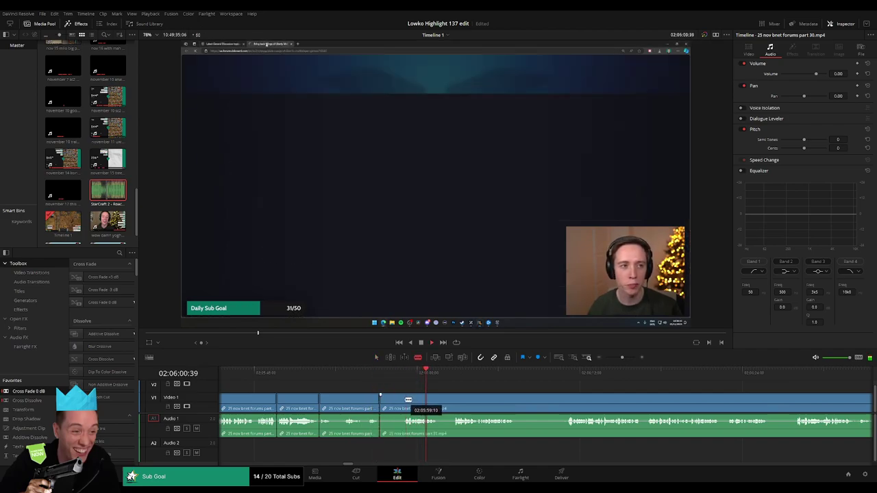
left_click(404, 400)
key("a")
left_click(400, 400)
key("Delete")
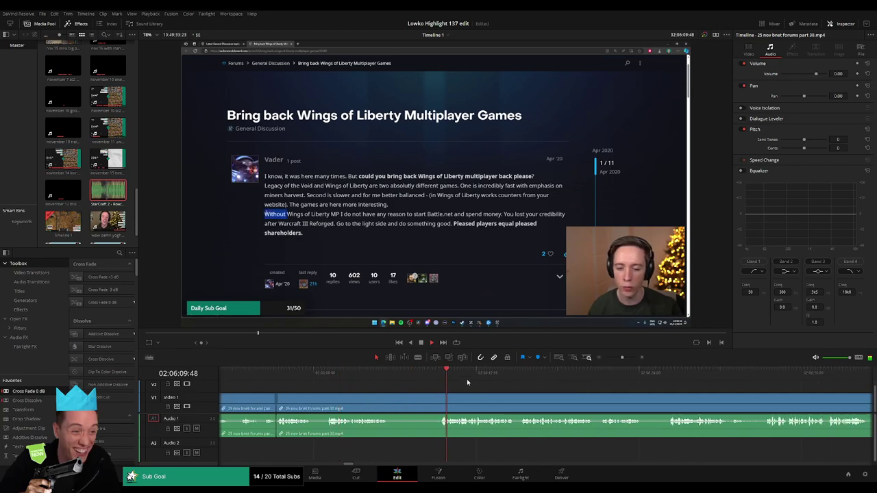
- Review the Bring back Wings of Liberty Multiplayer Games discussion between about 02:06:10 and 02:06:50 for sections to cut
left_click(575, 383)
key("space")
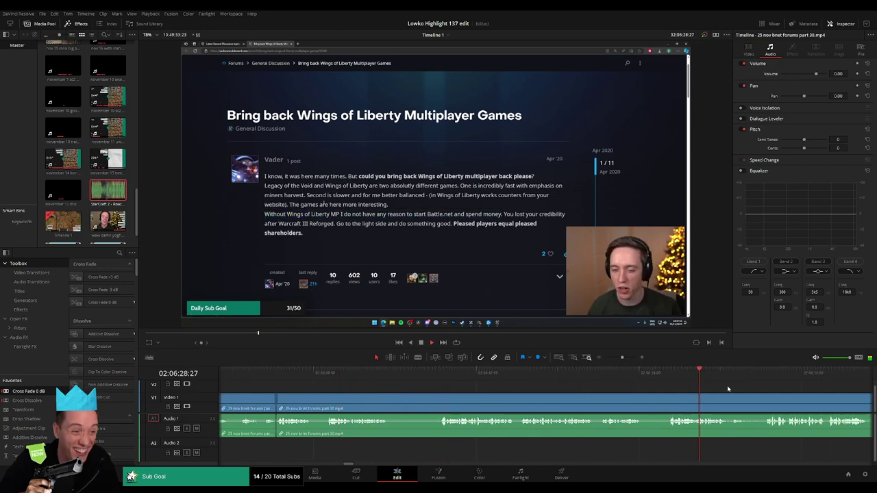
scroll(491, 376, "right", 3)
left_click(519, 374)
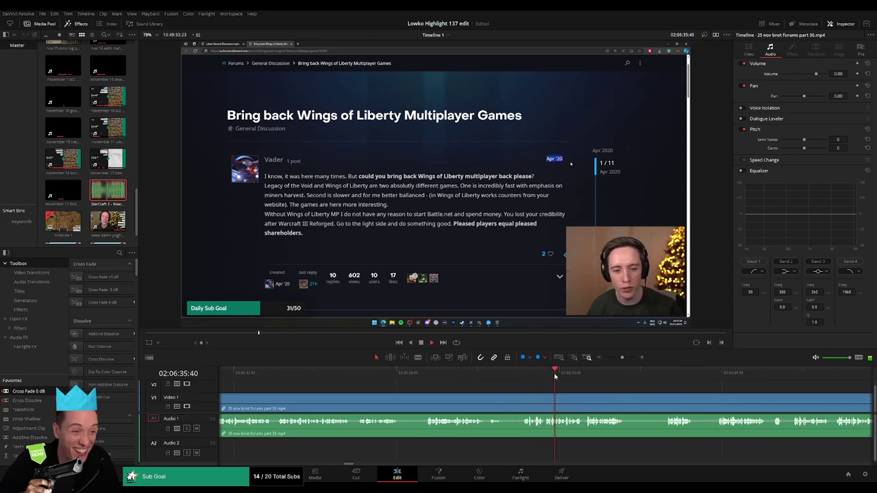
scroll(487, 391, "right", 4)
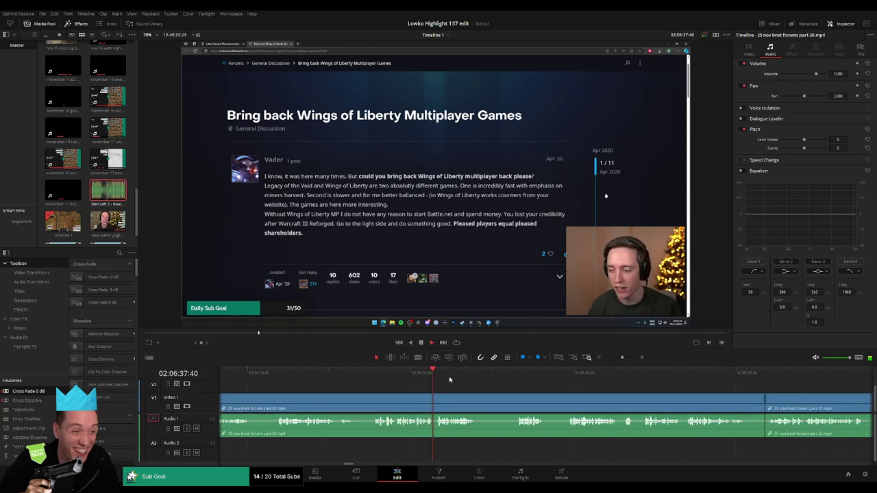
left_click(510, 377)
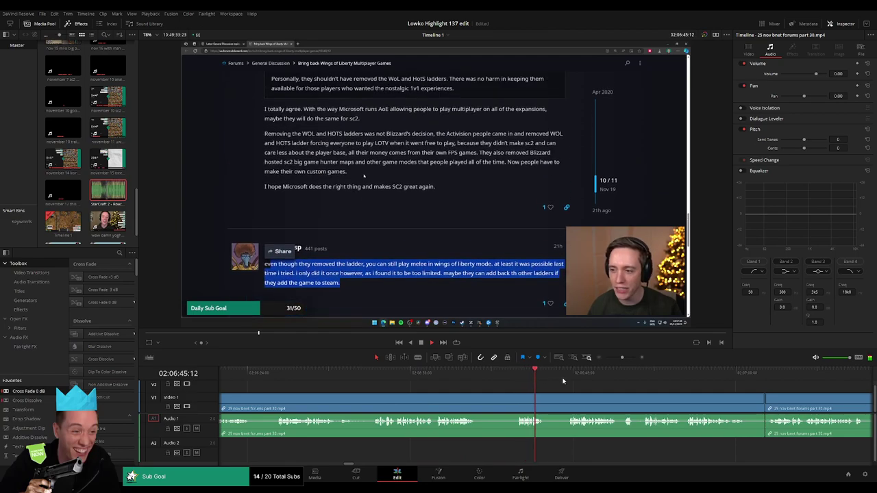
left_click(566, 379)
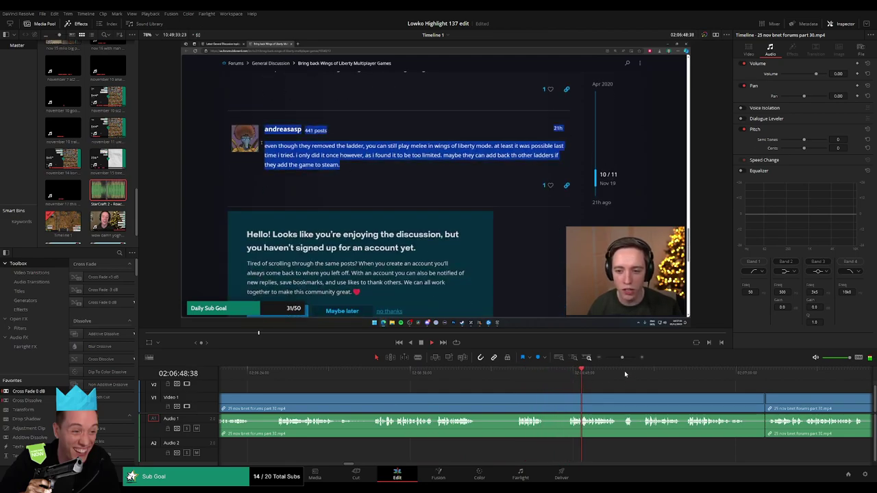
- Cut out the quiet section of the Wings of Liberty thread from about 02:06:06 to 02:06:09 and close the gap
left_click_drag(622, 358, 619, 359)
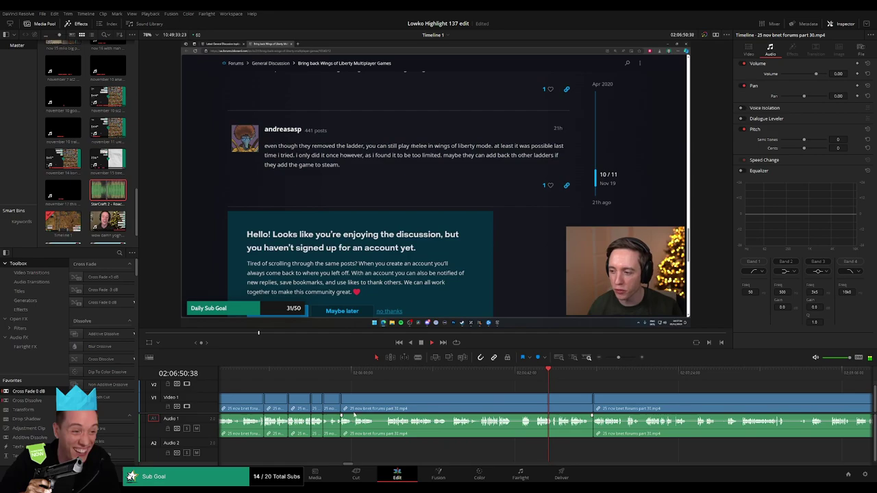
left_click(377, 403)
left_click(387, 403)
key("a")
left_click(383, 403)
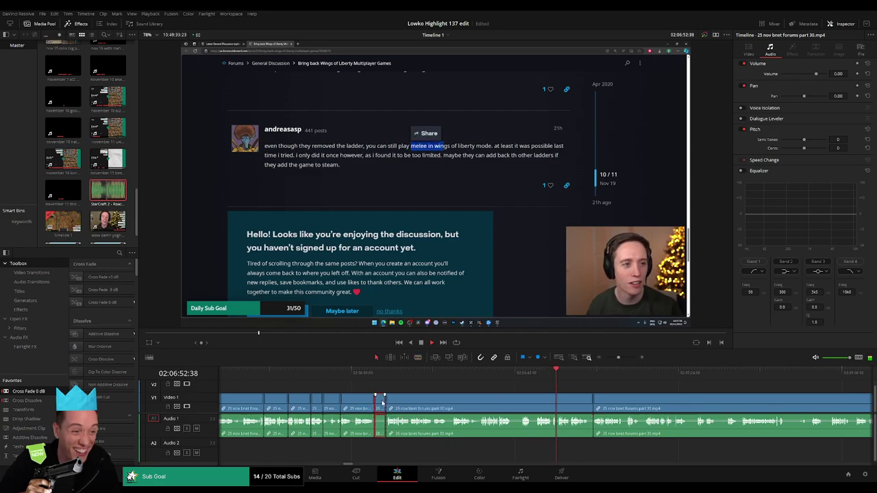
key("Delete")
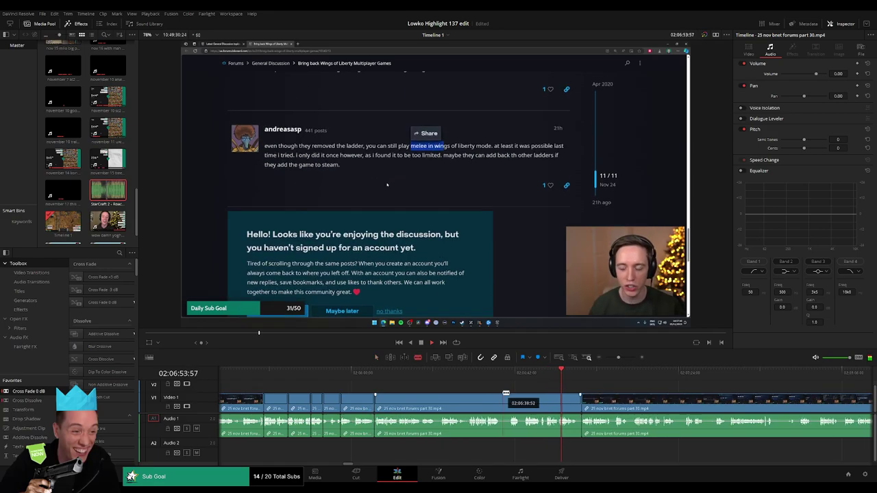
- Cut out the Wings of Liberty thread section from about 02:06:38 to 02:06:40 and close the gap
key("b")
left_click_drag(502, 398, 506, 398)
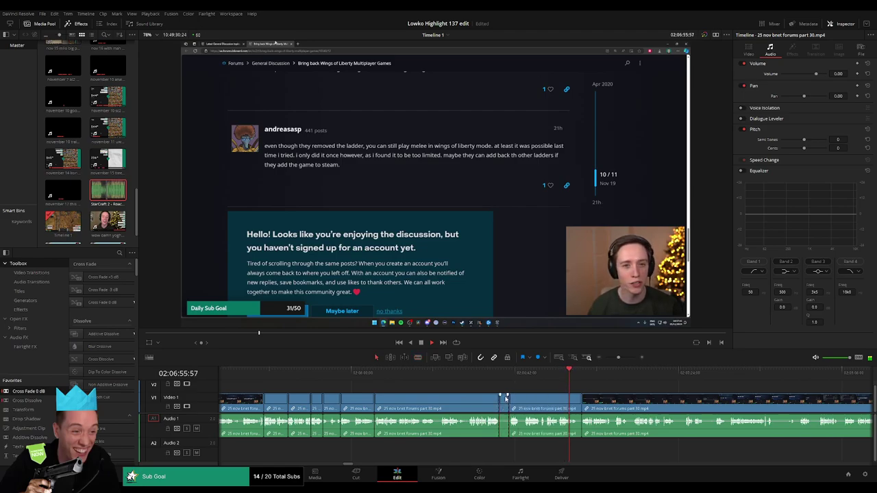
key("Delete")
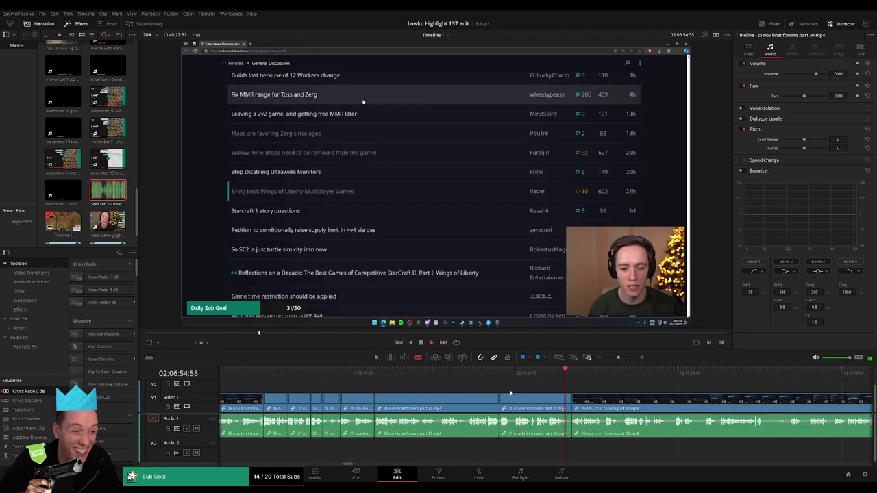
- Cut out the short Wings of Liberty thread section from about 02:06:40 to 02:06:41 and close the gap
left_click(510, 398)
left_click(514, 399)
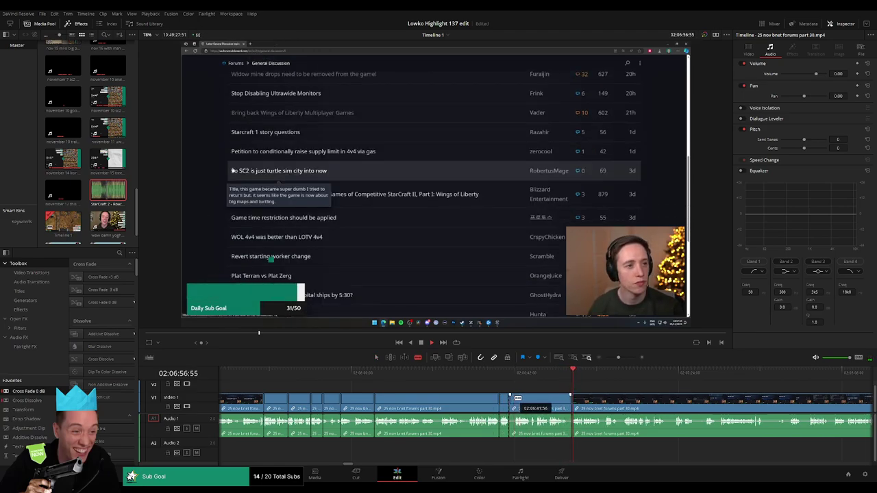
key("a")
left_click(511, 403)
key("Delete")
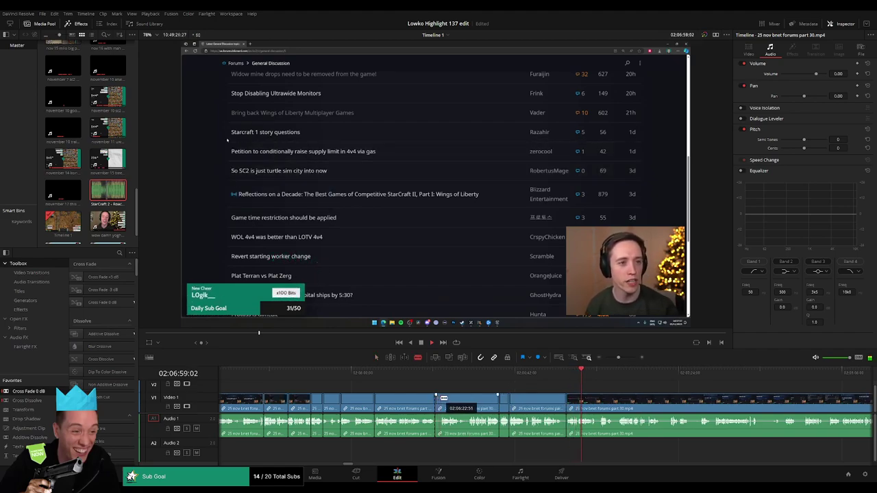
- Cut out the Wings of Liberty thread section from about 02:06:21 to 02:06:22 and close the gap
left_click(441, 399)
key("a")
left_click(439, 402)
key("Delete")
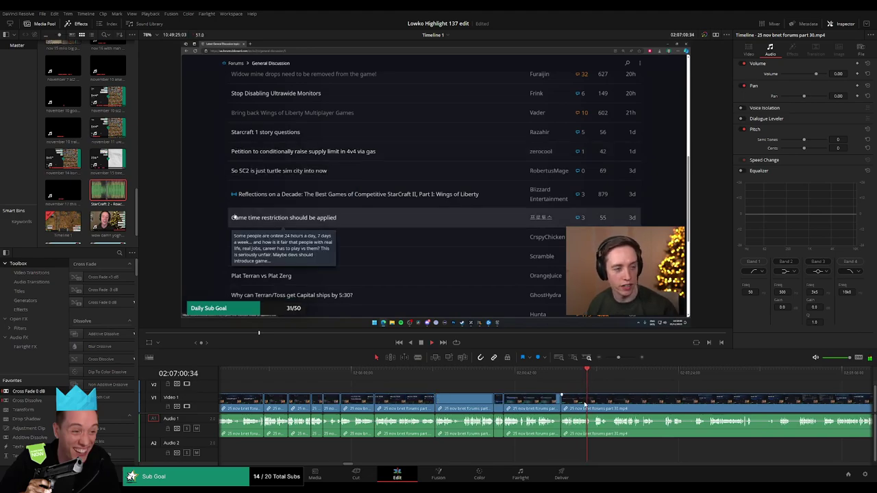
- Review the General Discussion list footage, cut out about 02:07:01 to 02:07:28 before the worker change thread and close the gap
scroll(429, 396, "right", 3)
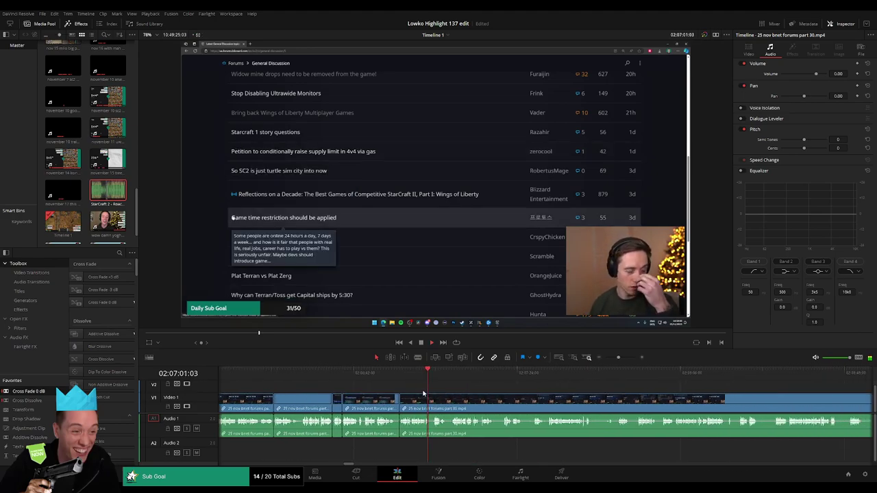
left_click(456, 375)
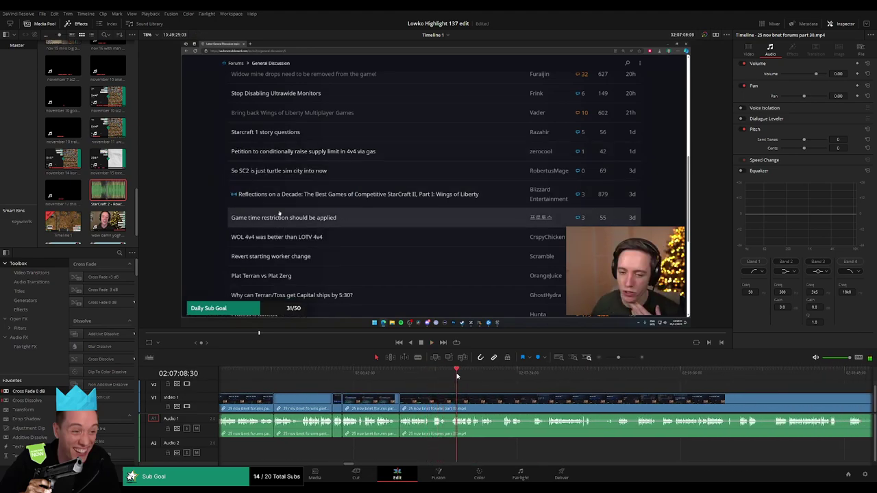
left_click(430, 399)
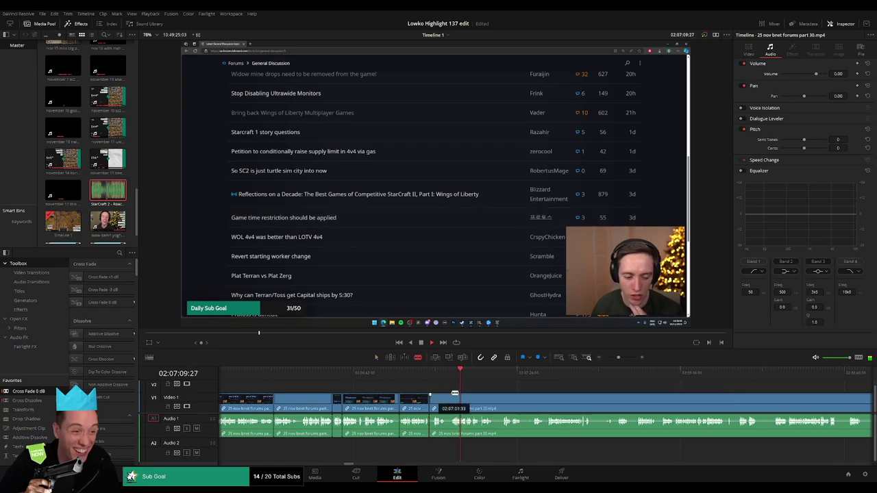
left_click(533, 375)
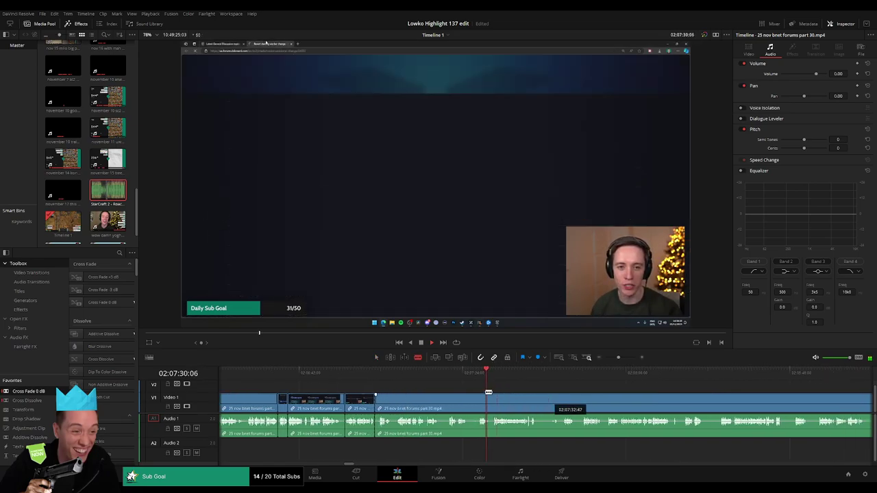
scroll(556, 401, "right", 2)
left_click(465, 401)
key("a")
left_click(451, 404)
key("Delete")
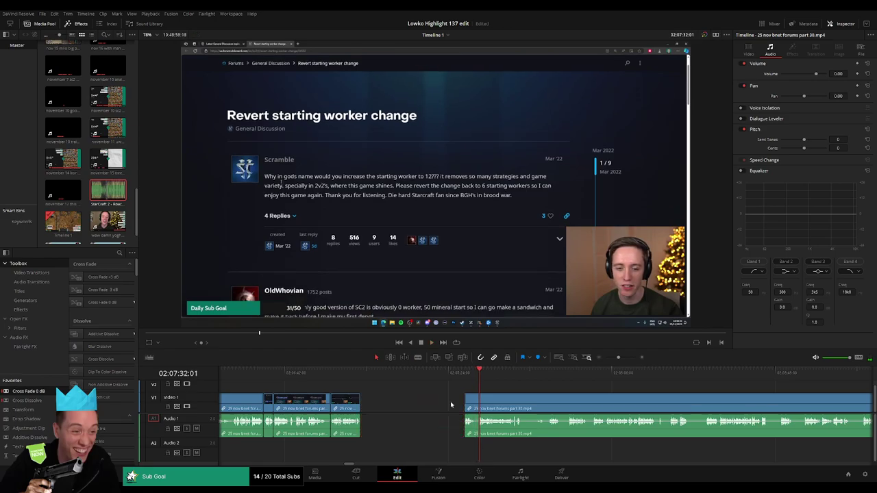
- Cut out the short section from about 02:07:04 to 02:07:05 at the start of the worker change thread and close the gap
left_click(372, 404)
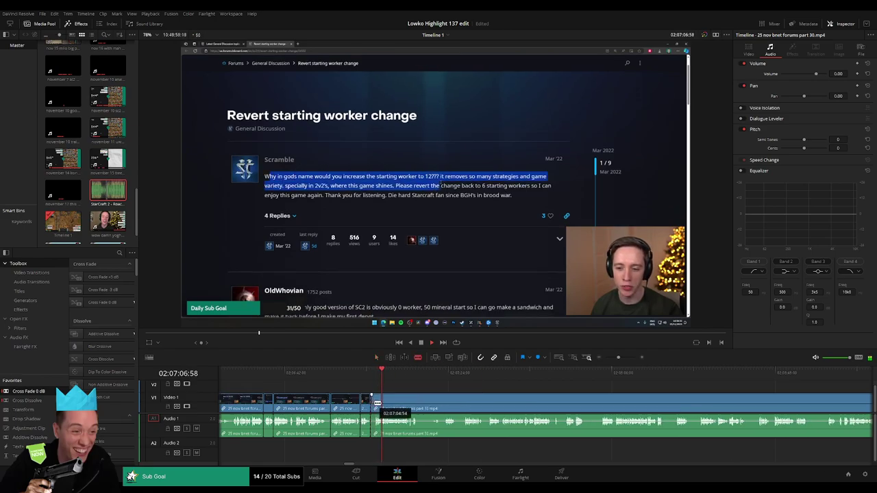
left_click(376, 403)
key("a")
left_click(373, 404)
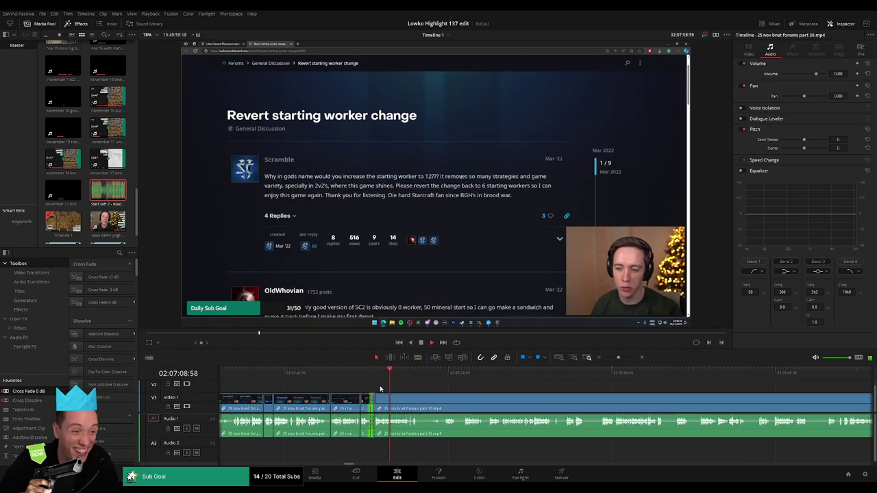
left_click(373, 402)
key("Delete")
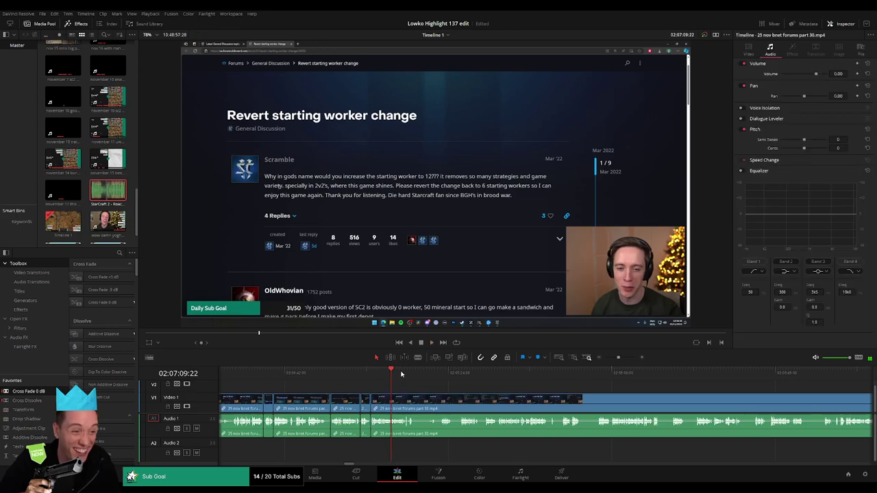
- Review the starting worker change discussion, cut out about 02:07:15 to 02:07:22 and close the gap
left_click(402, 373)
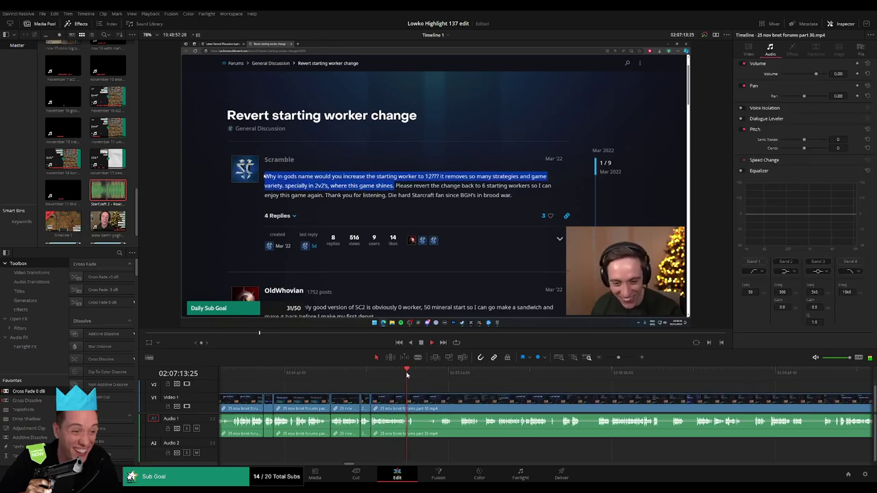
left_click_drag(433, 375, 442, 375)
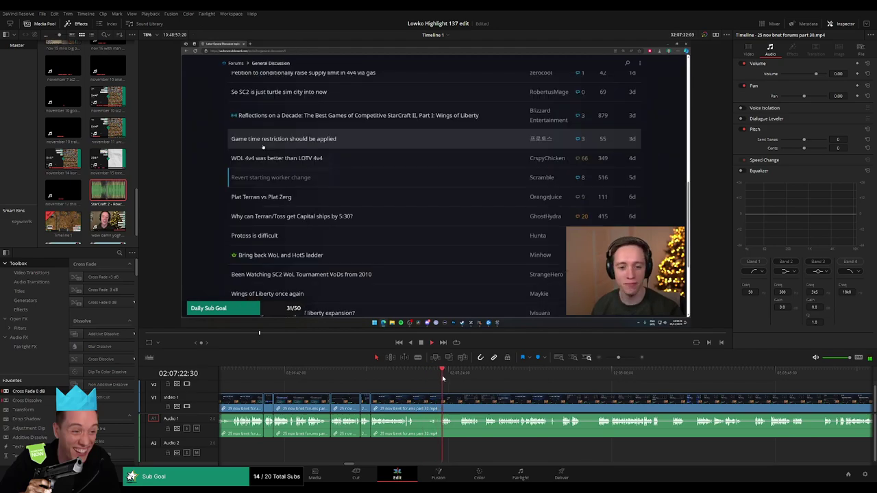
key("b")
left_click(416, 405)
left_click(440, 403)
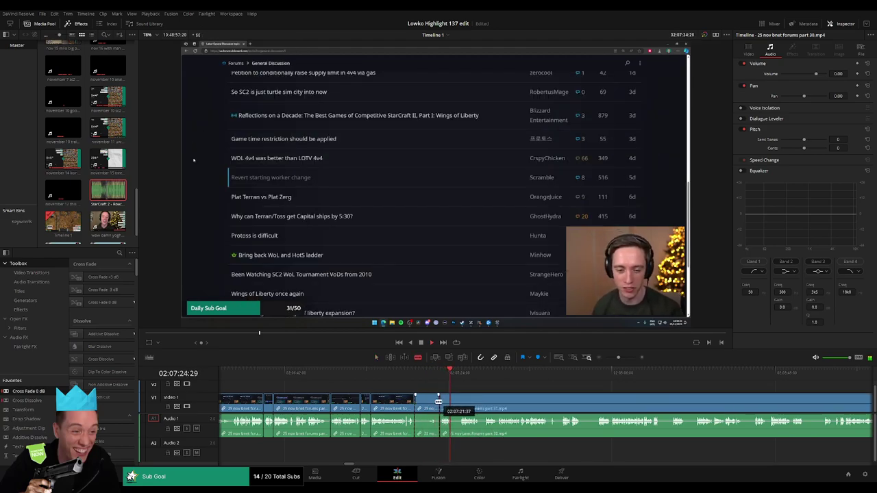
key("a")
left_click(433, 403)
key("Delete")
- Remove the General Discussion list section from about 02:07:18 to 02:07:20 and close the gap
key("space")
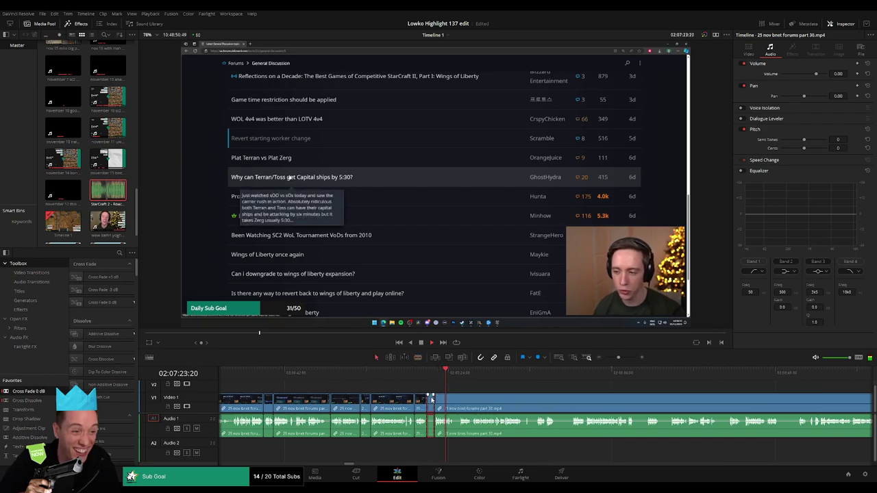
key("Delete")
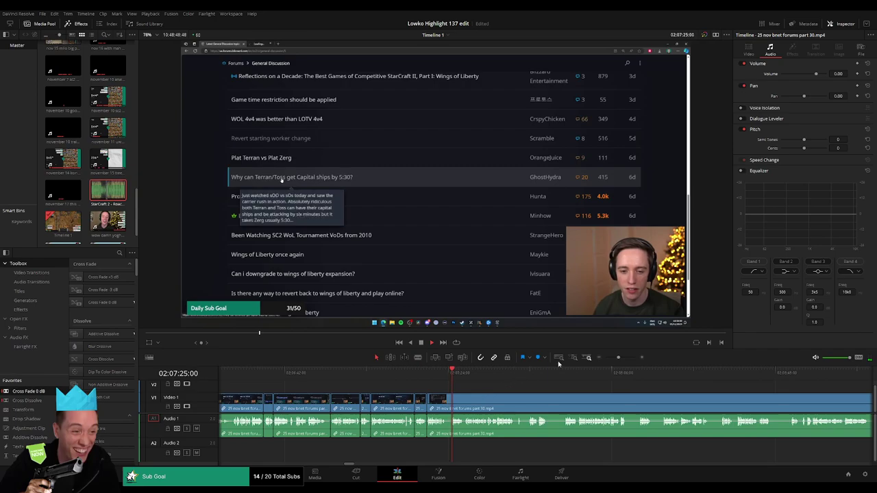
- Cut out the section from about 02:07:23 to 02:07:25 before the Capital ships thread and close the gap
left_click_drag(619, 360, 623, 360)
key("b")
left_click(508, 396)
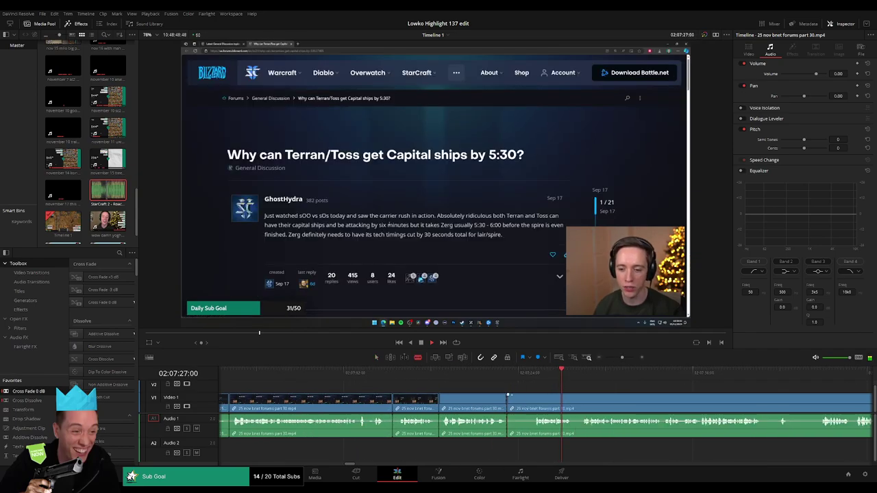
left_click_drag(538, 395, 533, 396)
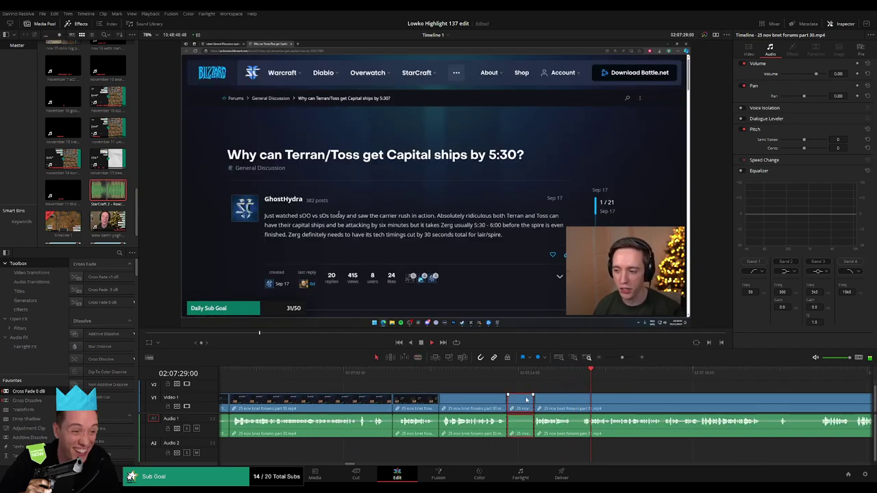
key("Delete")
- Undo the last edit and remove the pauses at about 02:07:39 and from about 02:07:40 to 02:07:42, closing the gaps
scroll(527, 391, "right", 2)
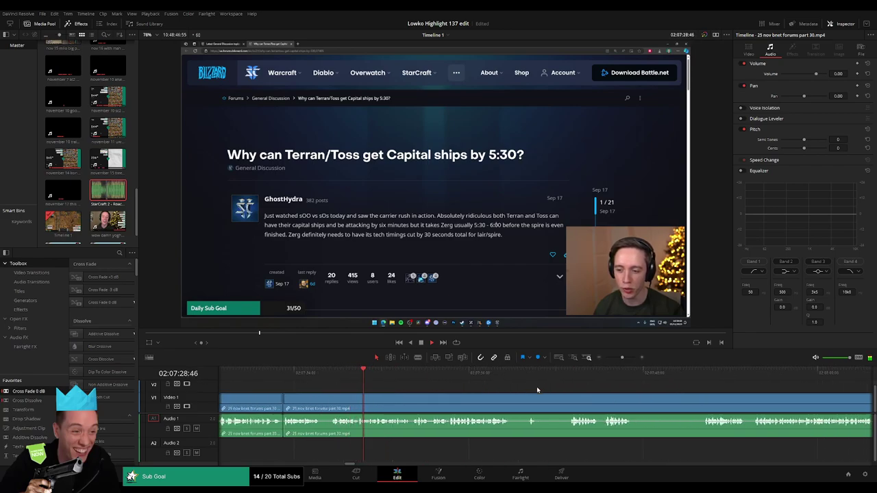
key("ctrl+z")
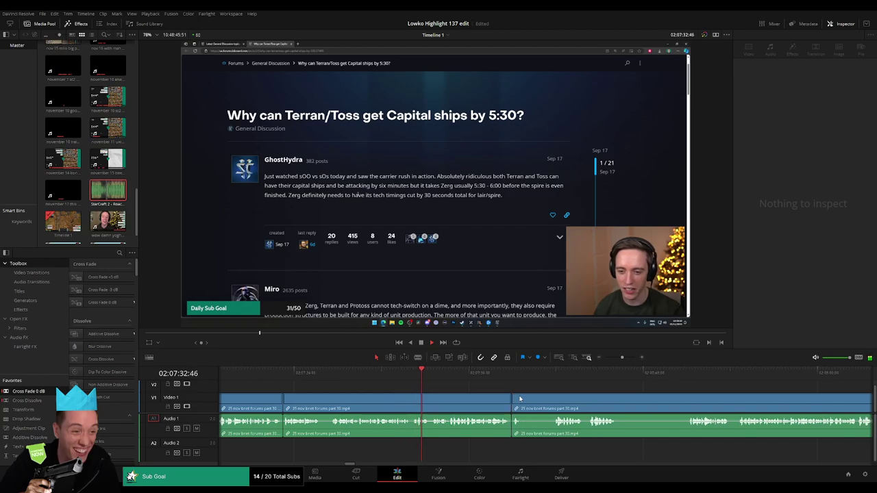
left_click_drag(521, 399, 591, 395)
- Cut out about 02:07:44 to 02:07:49, delete the small leftover piece at about 02:07:39 and close both gaps
left_click(589, 395)
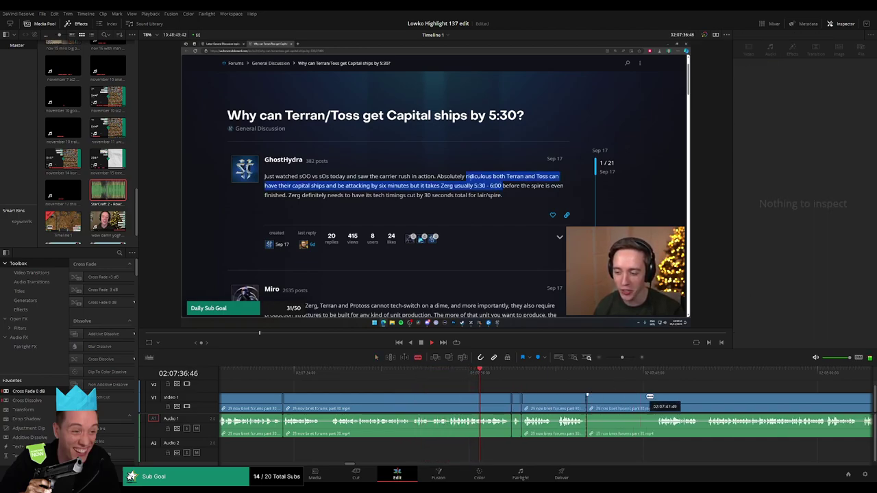
left_click(657, 397)
key("a")
left_click(642, 401)
key("Delete")
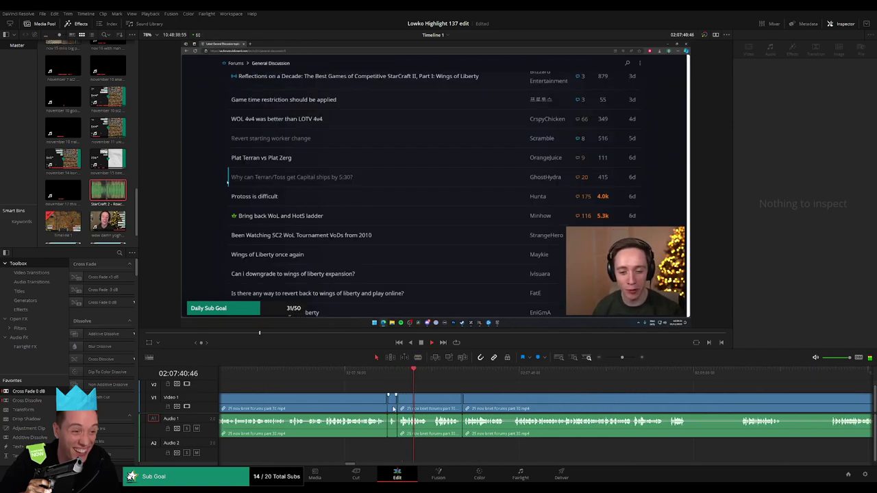
left_click(392, 399)
key("Delete")
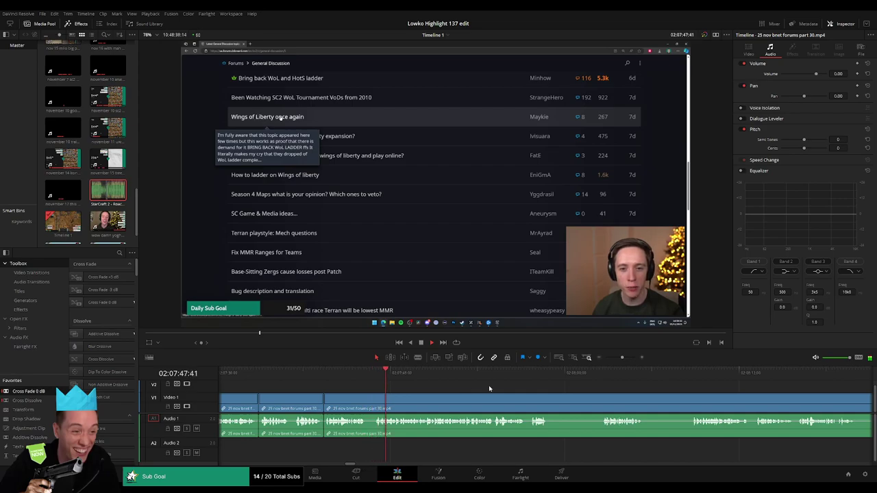
- Cut out the General Discussion list section from about 02:07:59 to 02:08:03 and close the gap
key("b")
left_click(551, 402)
left_click(602, 400)
key("a")
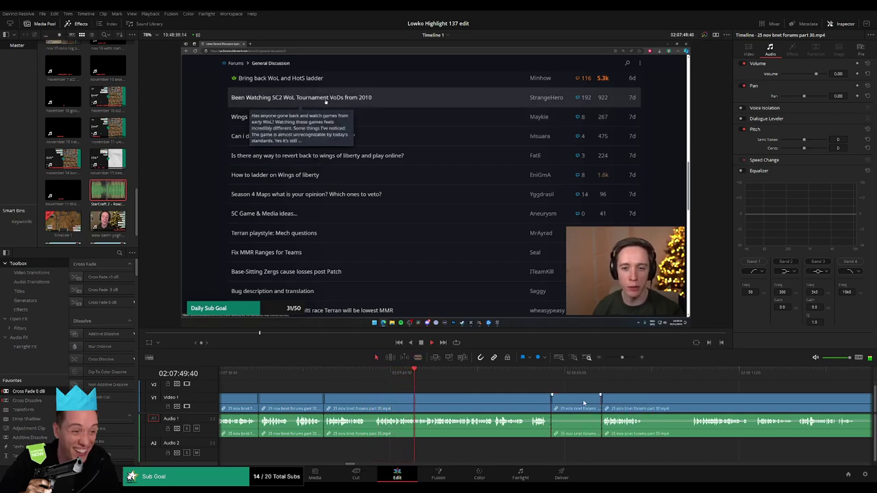
left_click(584, 403)
key("Delete")
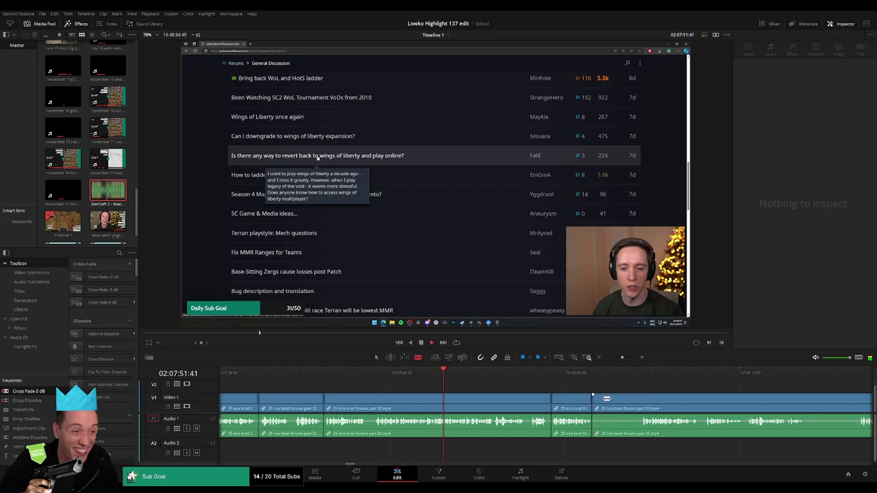
- Cut out the quiet section from about 02:08:02 to 02:08:05 and close the gap
left_click(640, 405)
key("a")
left_click(632, 405)
key("Delete")
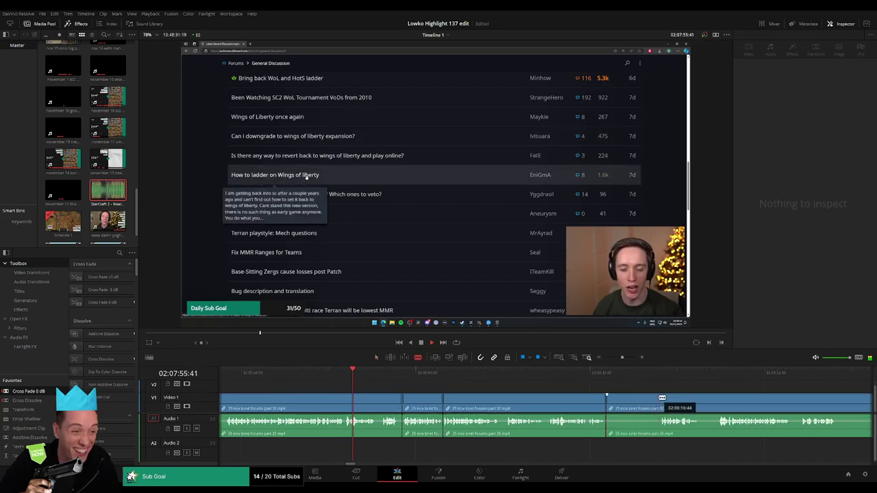
- Cut out the section from about 02:08:13 to 02:08:17 and close the gap
left_click(661, 400)
key("a")
left_click(643, 401)
key("Delete")
- Cut out the sections from about 02:08:16 to 02:08:17 and about 02:08:24 to 02:08:30, closing both gaps
key("b")
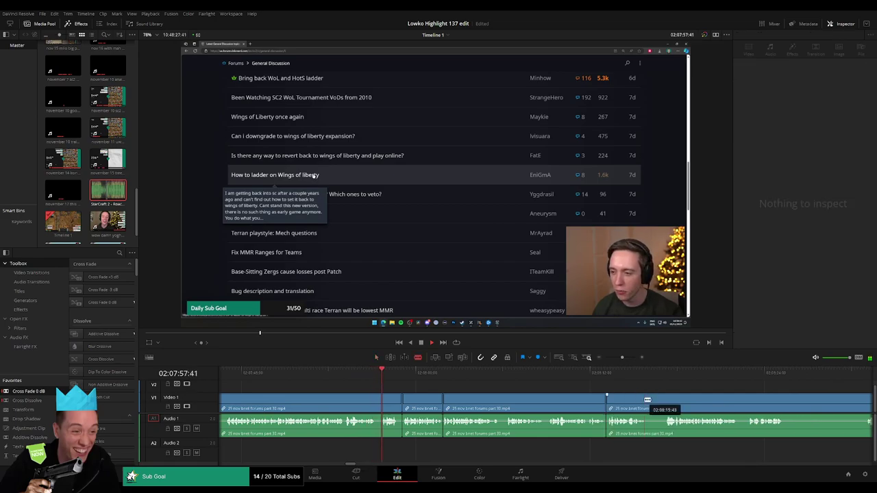
left_click(647, 401)
left_click(666, 402)
key("a")
left_click(662, 401)
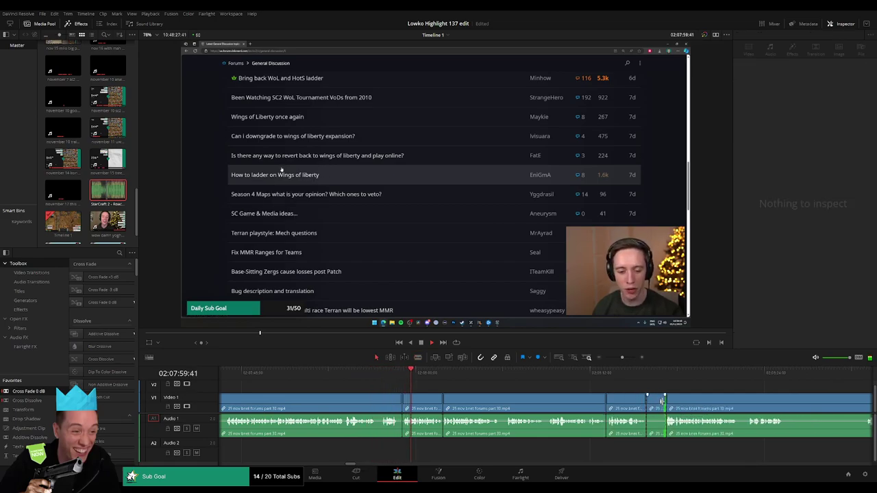
left_click(662, 403)
key("Delete")
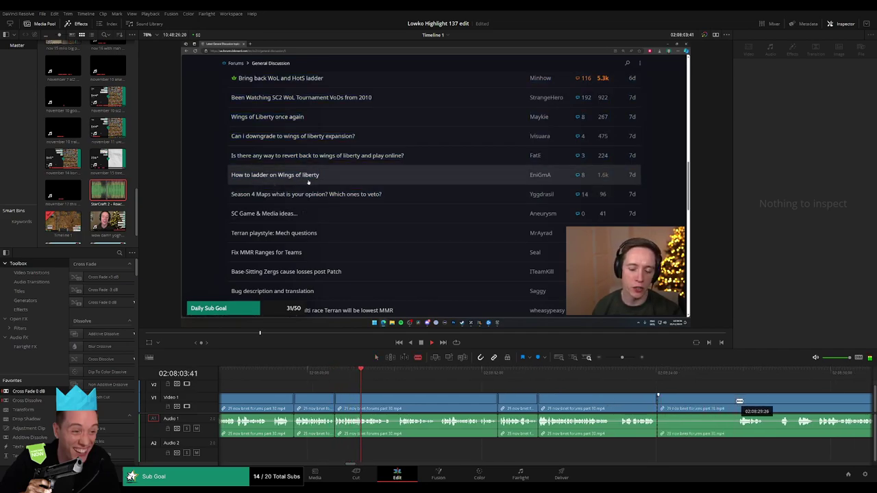
left_click(724, 404)
key("Delete")
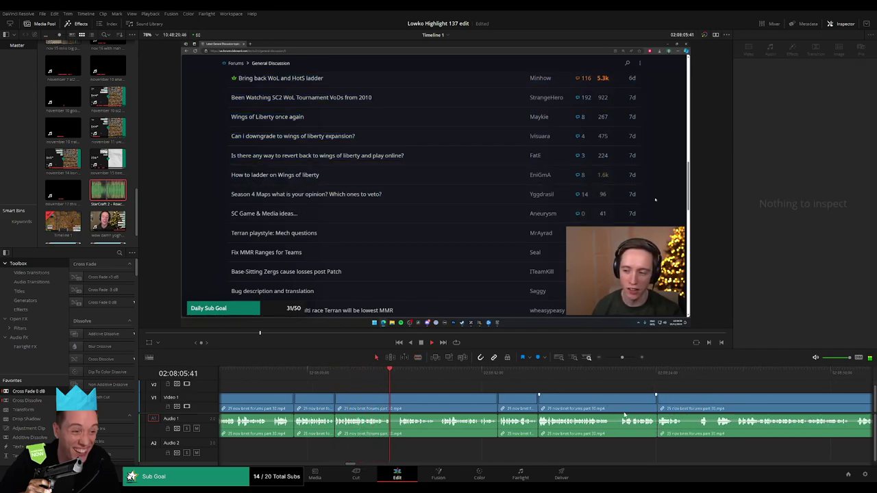
- Split the part 30 clip at about 02:08:21 for the start of a cut
key("b")
left_click(610, 406)
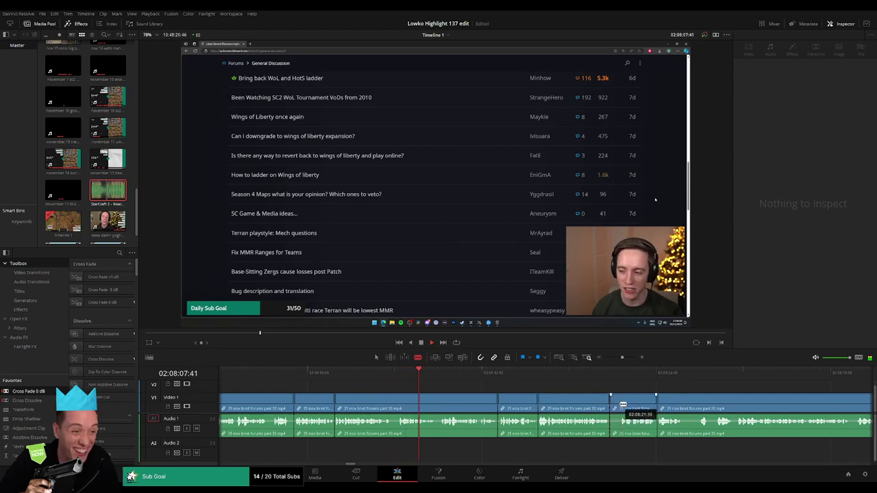
- Split the clip near 02:08:21 and ripple-delete the short silent piece at its beginning
left_click(618, 406)
key("a")
left_click(614, 406)
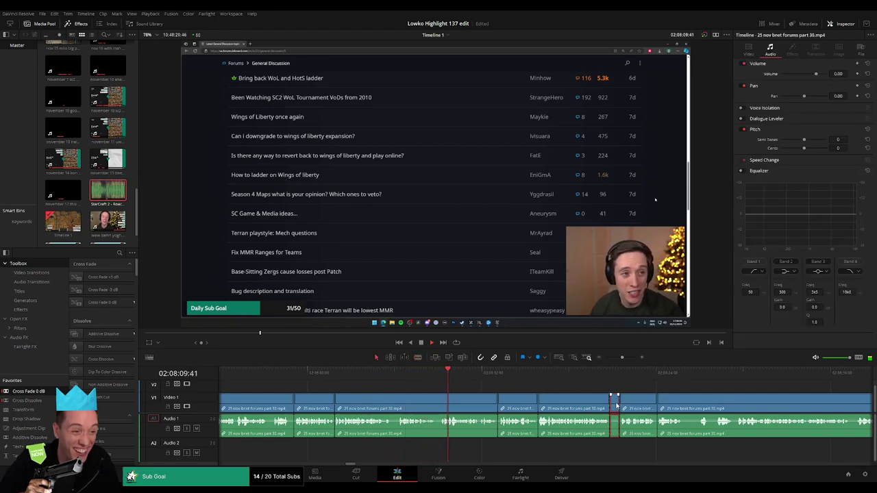
key("Delete")
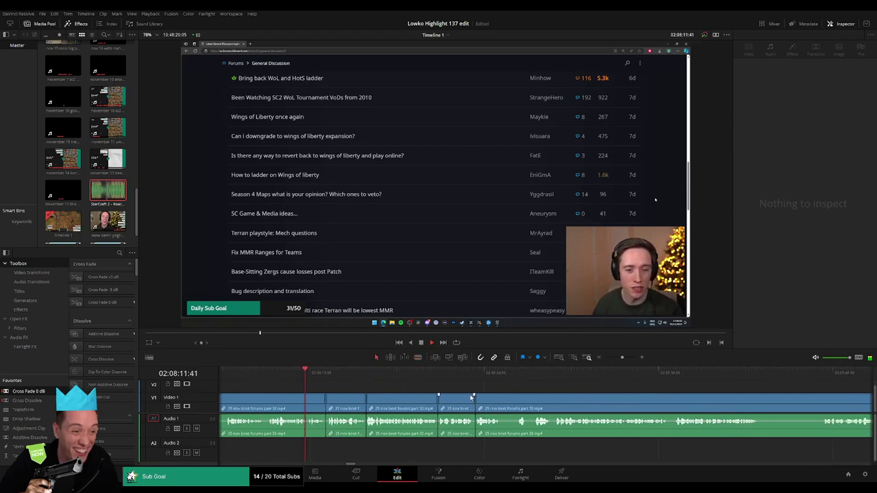
- Cut out the short silence from about 02:08:25 to 02:08:26 and close the gap
key("b")
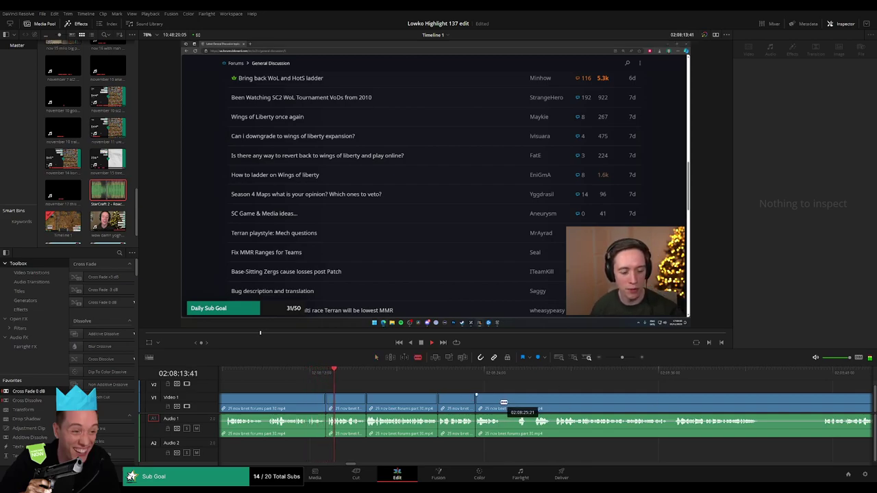
left_click(502, 406)
left_click(518, 403)
key("a")
left_click(511, 403)
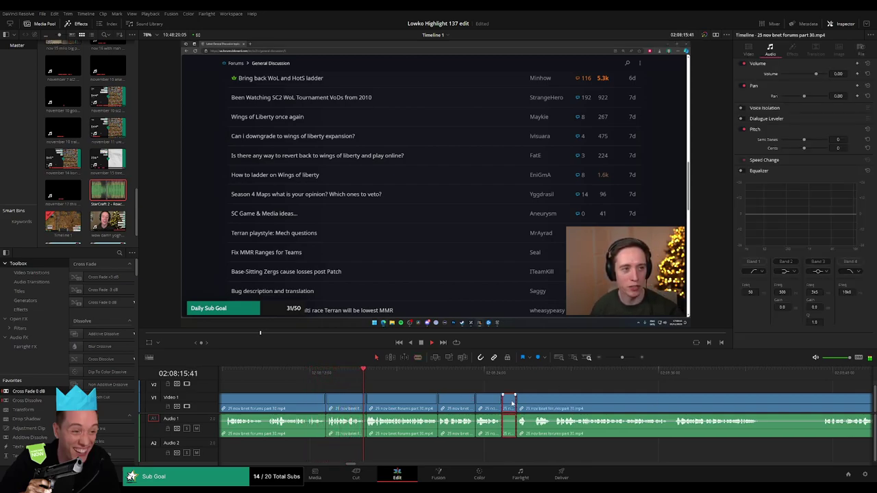
key("Delete")
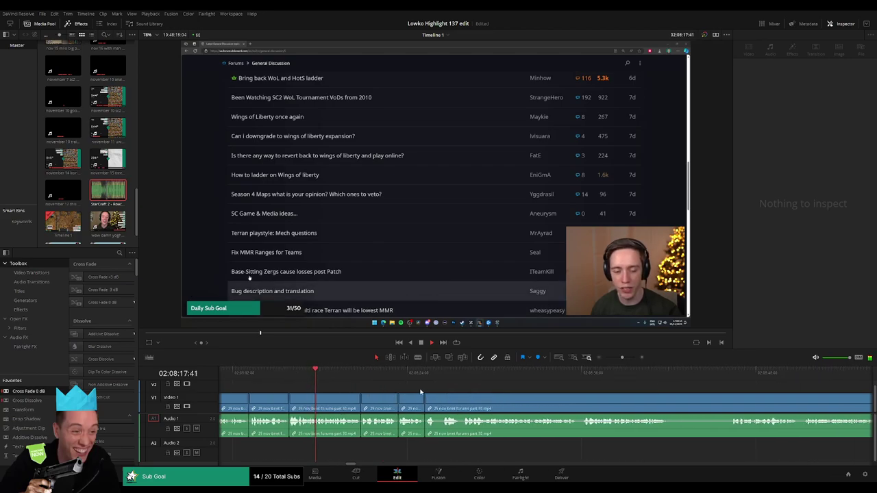
- Remove the brief pause at about 02:08:26, just after the first words of the following clip
key("b")
left_click(440, 397)
key("a")
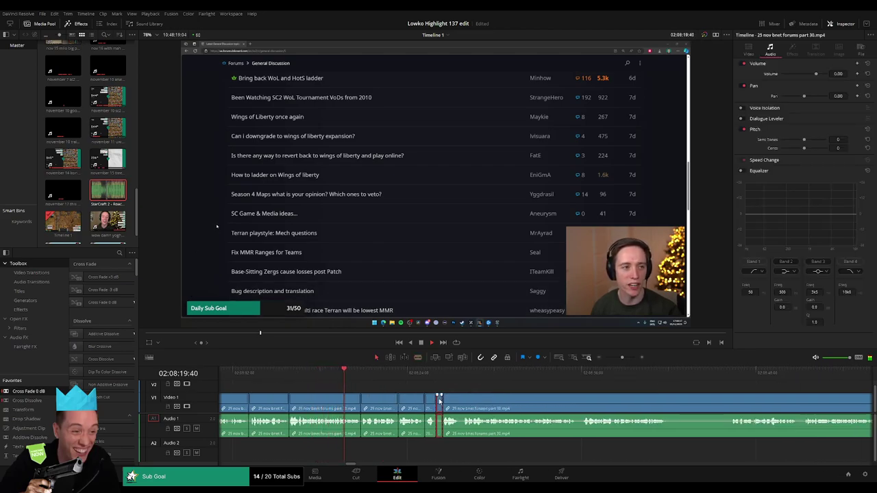
left_click(438, 401)
key("Delete")
- Isolate the long silence from about 02:08:41 to 02:08:45 and ripple-delete it
key("b")
left_click(663, 401)
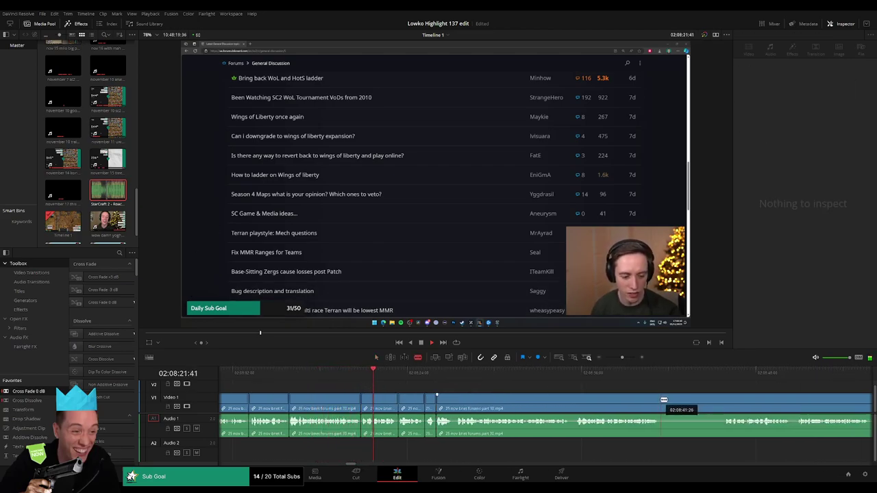
left_click(724, 401)
key("a")
left_click(710, 404)
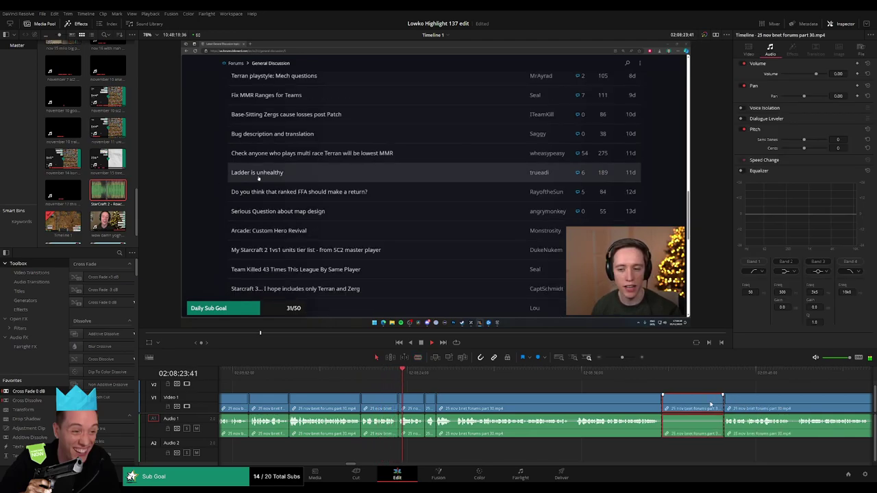
key("Delete")
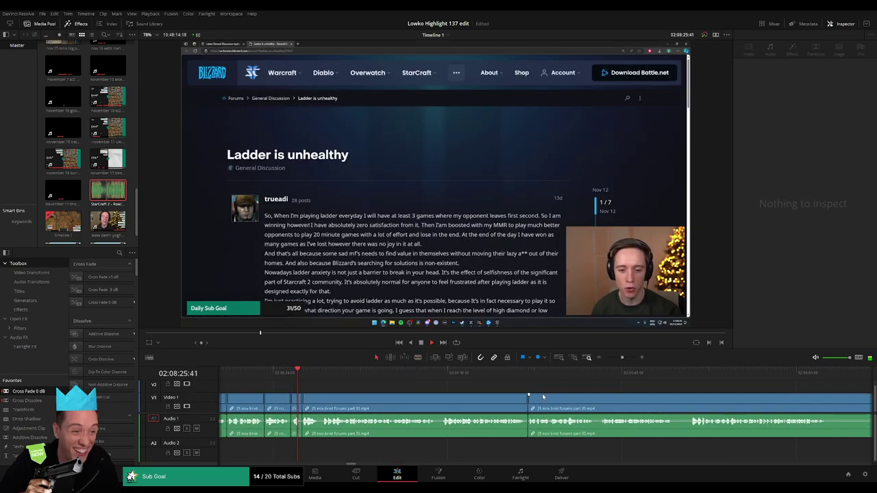
- Skip playback ahead to about 02:08:36 and cut out the short silence between about 02:08:51 and 02:08:52
left_click(456, 377)
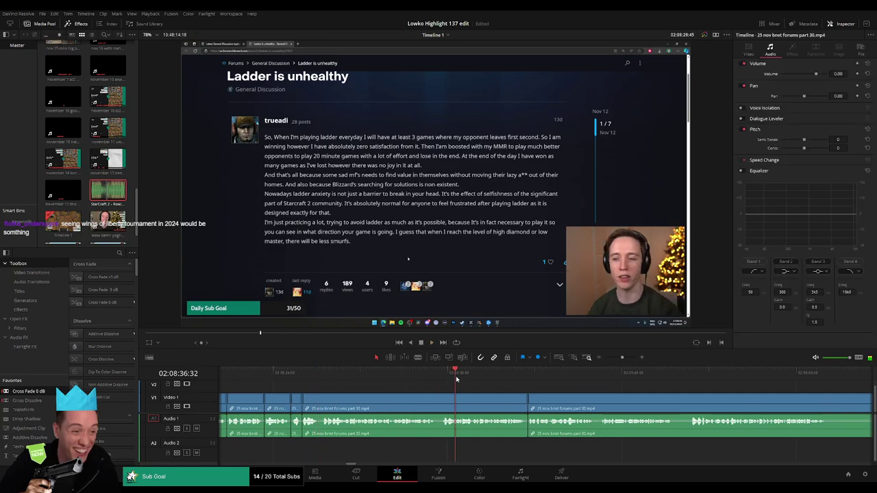
left_click_drag(610, 394, 491, 388)
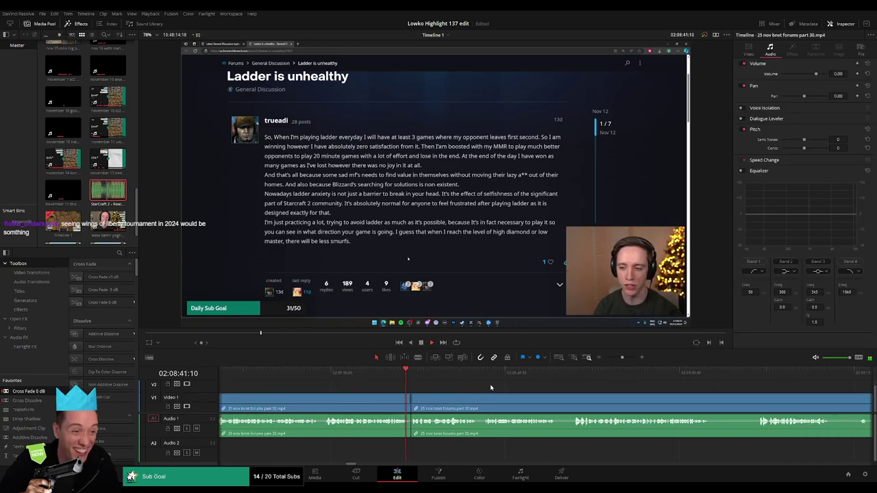
scroll(507, 397, "down", 2)
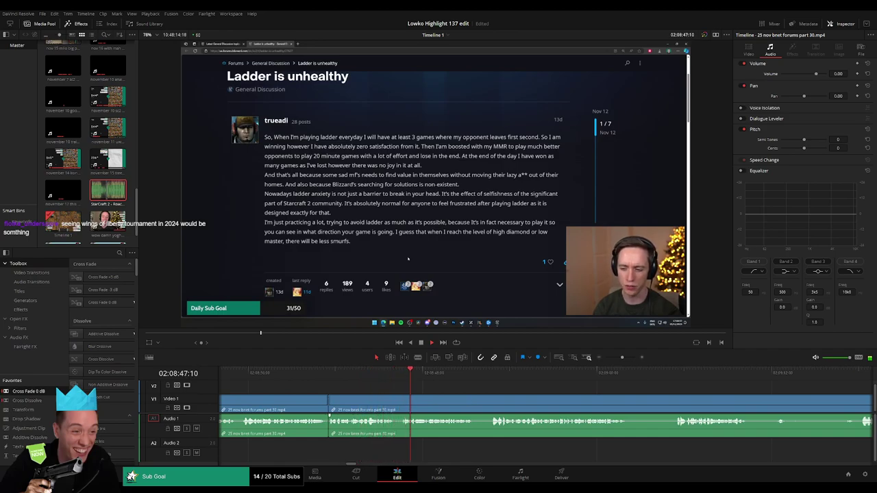
left_click_drag(486, 388, 382, 387)
key("b")
left_click(368, 401)
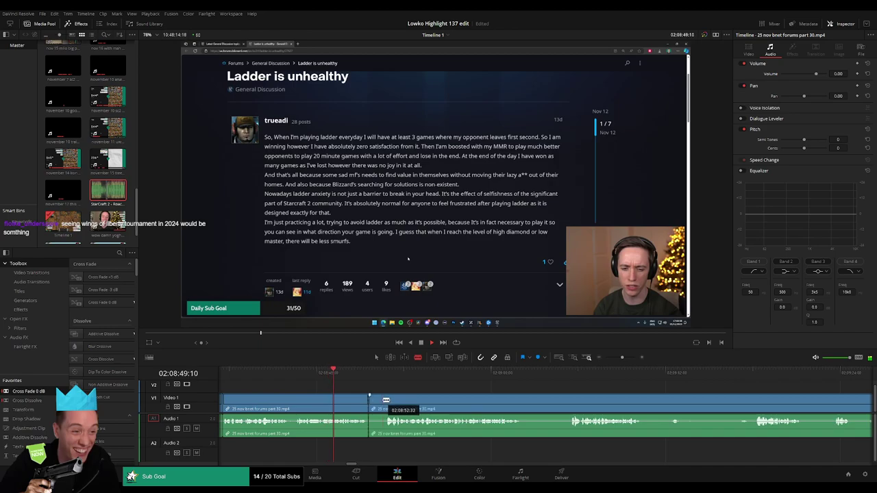
left_click(384, 400)
key("a")
key("Delete")
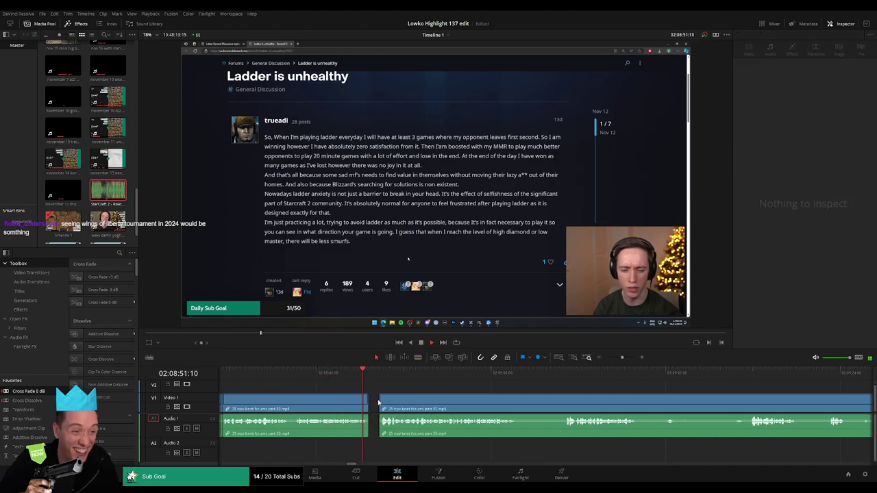
- Split around the silence from about 02:09:01 to 02:09:04 and ripple-delete that piece
key("b")
left_click(509, 401)
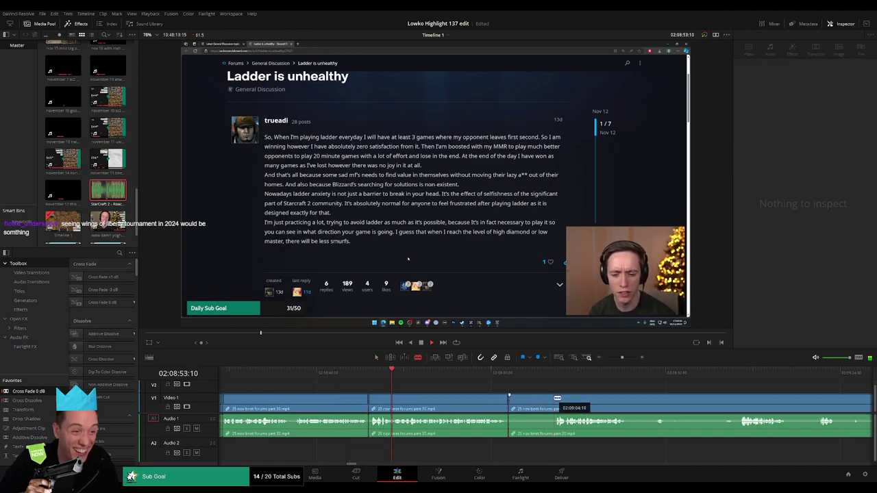
left_click(556, 400)
key("a")
left_click(535, 403)
key("Delete")
- Cut out the pause from about 02:09:06 to 02:09:08 in the last clip and close the gap
scroll(534, 402, "down", 3)
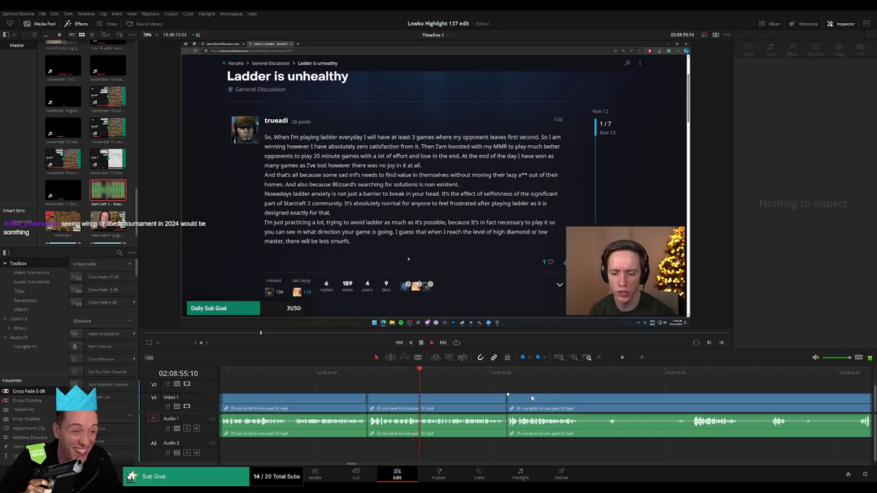
key("b")
left_click(484, 401)
left_click(516, 397)
key("a")
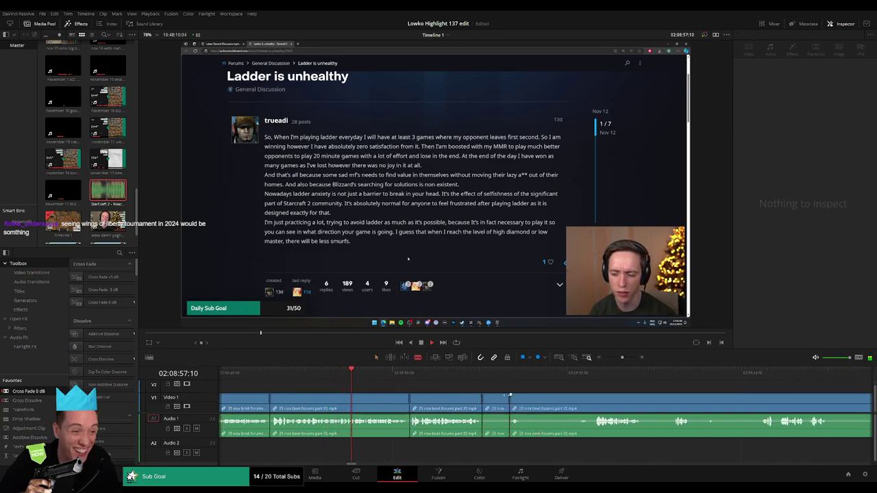
left_click(498, 401)
key("Delete")
- Remove the long silence that starts at about 02:09:07, up to the next burst of speech
key("b")
left_click(497, 401)
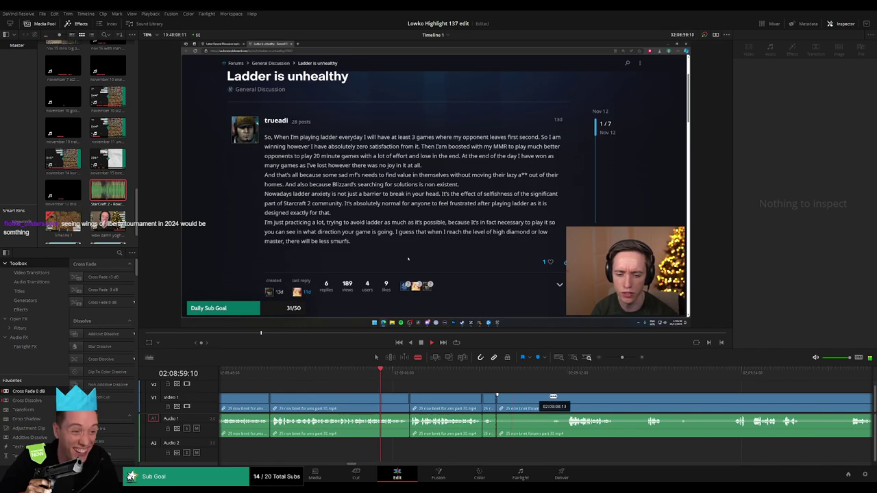
left_click(566, 401)
key("a")
left_click(557, 398)
key("Delete")
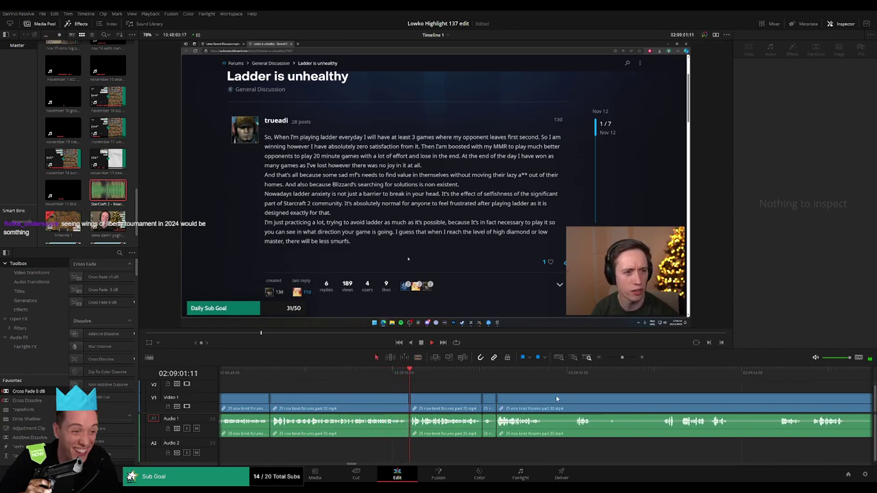
- Isolate the silent piece starting at about 02:09:10 and ripple-delete it
scroll(429, 398, "down", 3)
key("b")
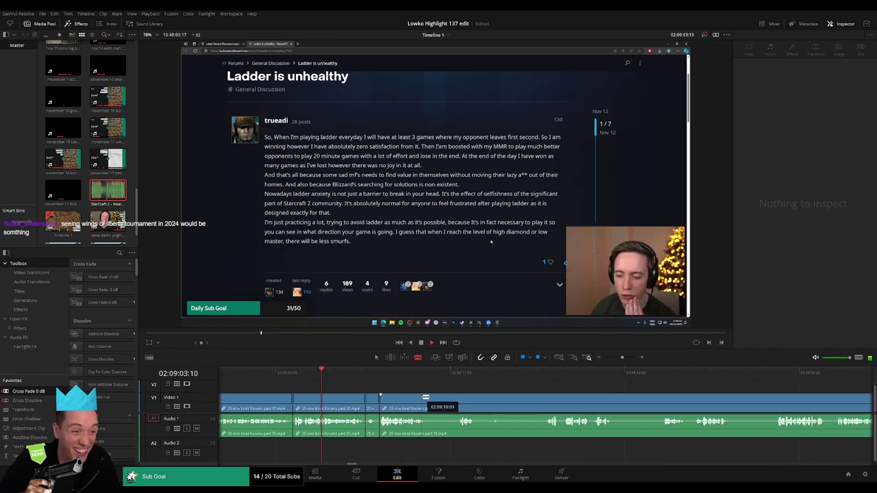
left_click(427, 398)
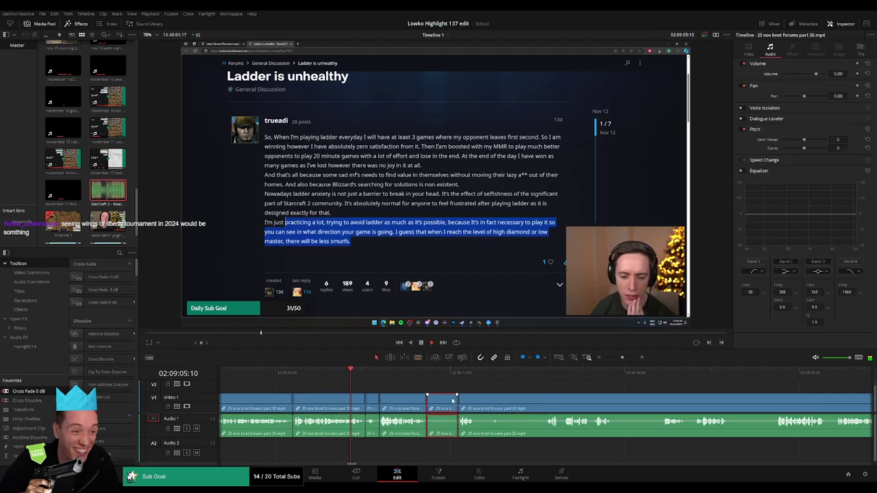
key("Delete")
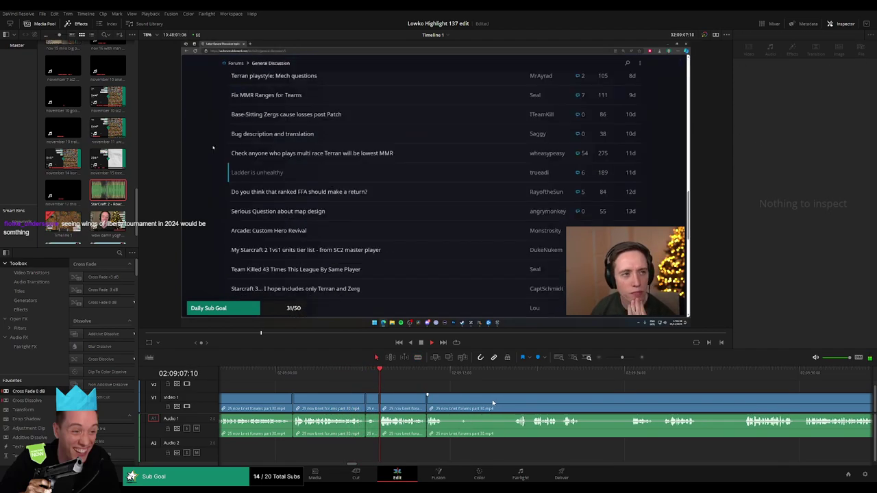
- Cut out the mostly silent stretch from about 02:09:11 up to the next speech and close the gap
left_click_drag(493, 402, 400, 402)
key("b")
left_click(348, 402)
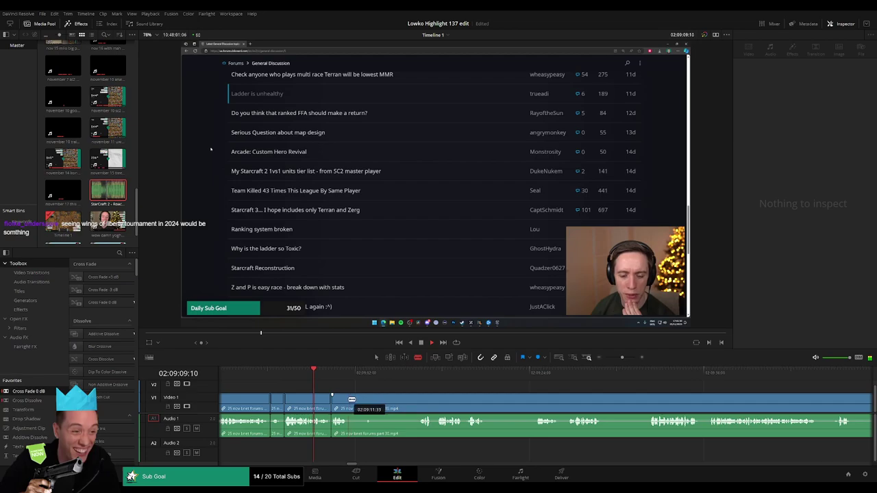
left_click(415, 401)
key("a")
left_click(384, 402)
key("Delete")
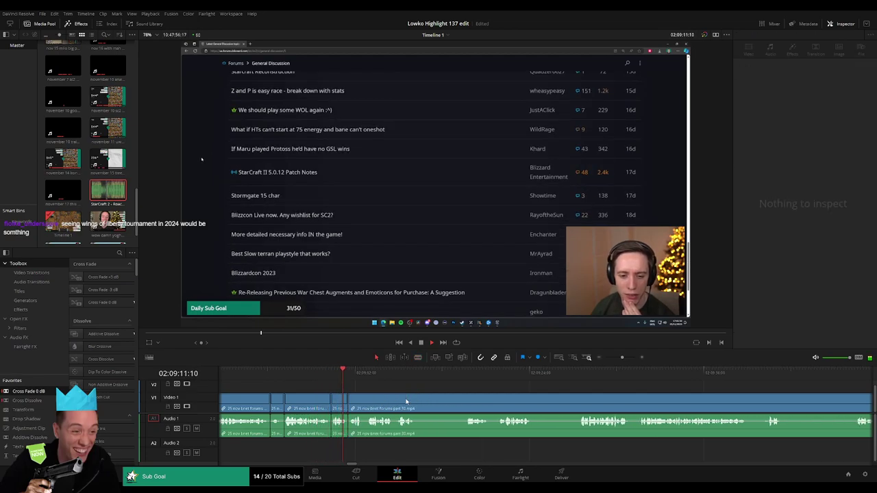
- Preview the footage up to about 02:09:19 and ripple-delete the pause between about 02:09:16 and 02:09:19
scroll(369, 400, "right", 2)
scroll(368, 401, "right", 1)
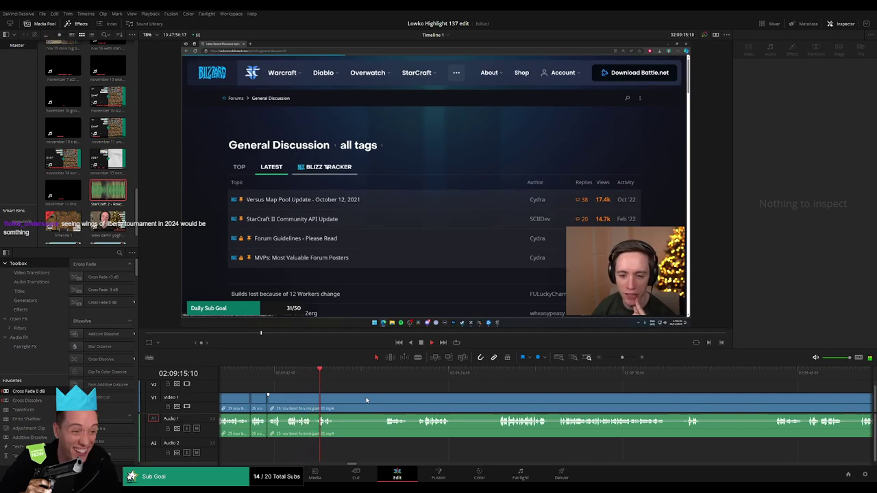
left_click_drag(357, 373, 380, 374)
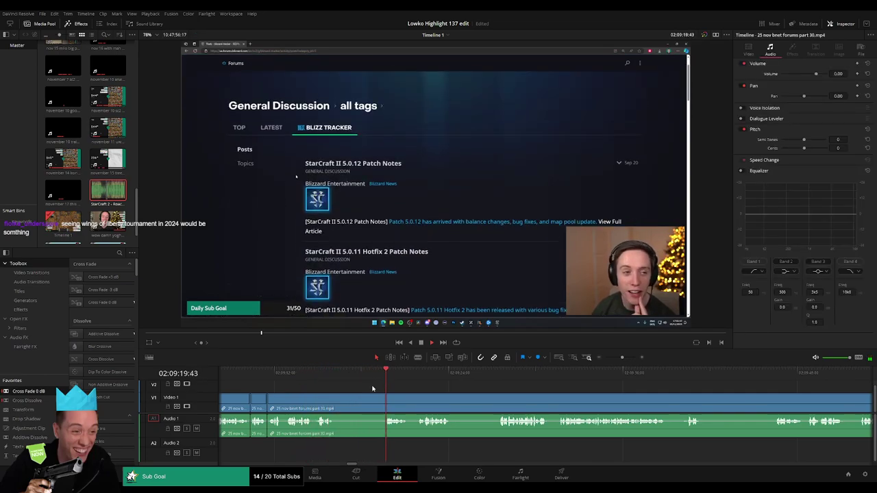
key("b")
left_click(334, 399)
left_click(386, 398)
key("a")
left_click(375, 400)
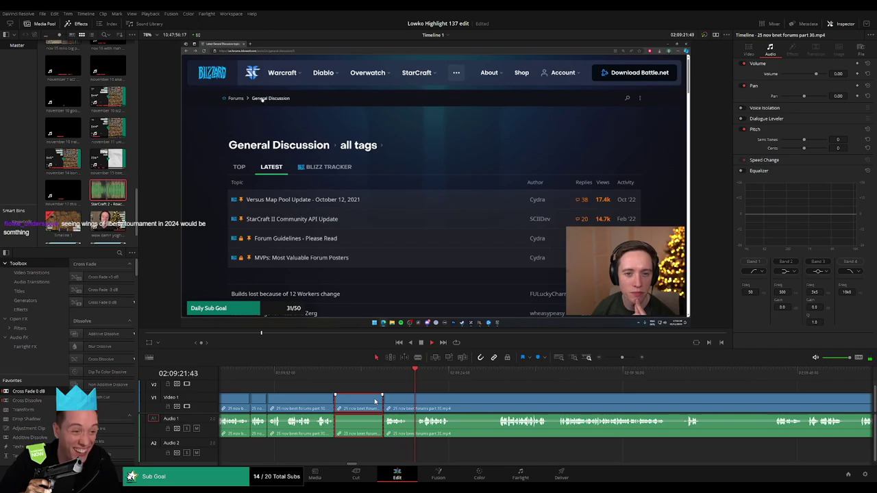
key("Delete")
- Replay the latest cut and ripple-delete the opening part of the last clip up to about 02:09:17
scroll(314, 388, "right", 4)
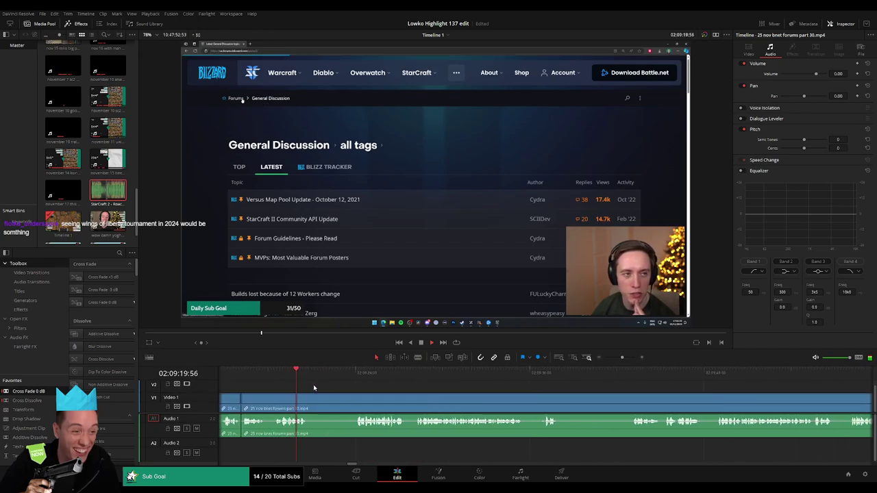
scroll(390, 387, "left", 2)
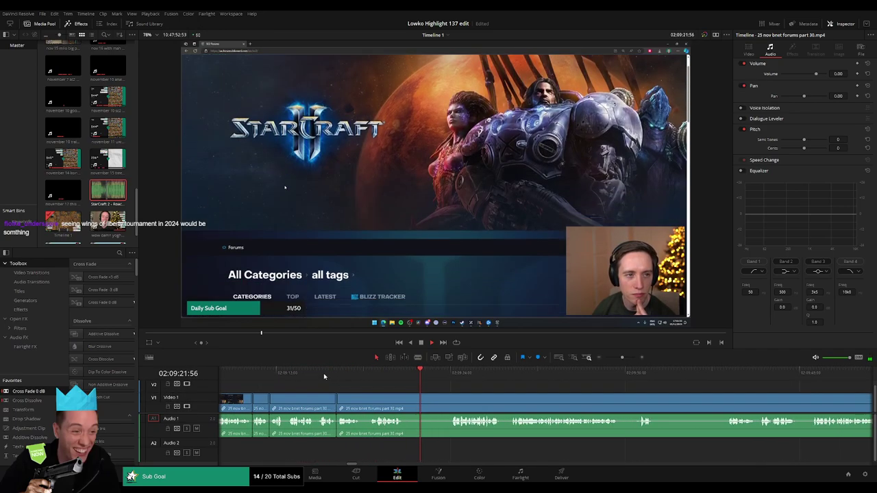
left_click(324, 373)
left_click(303, 374)
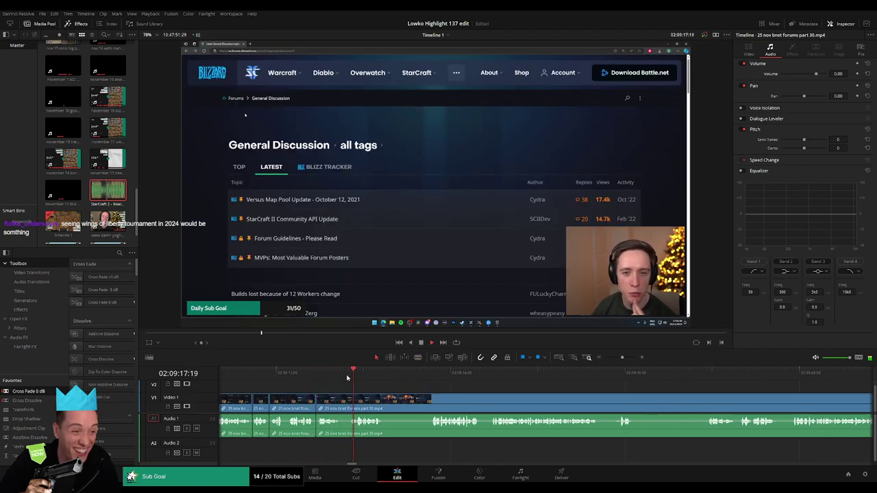
key("b")
left_click(349, 398)
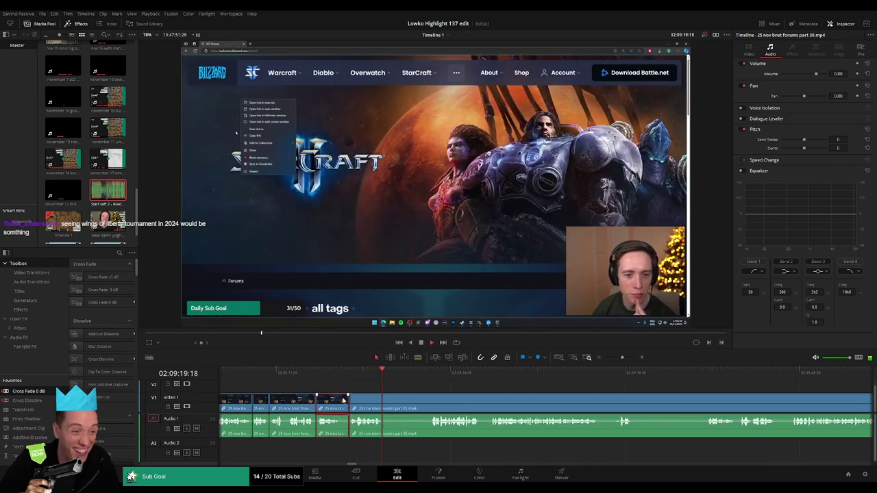
key("a")
left_click(343, 398)
key("Delete")
- Cut out the silence from about 02:09:17 to the next speech, closing the gap
left_click(395, 373)
key("b")
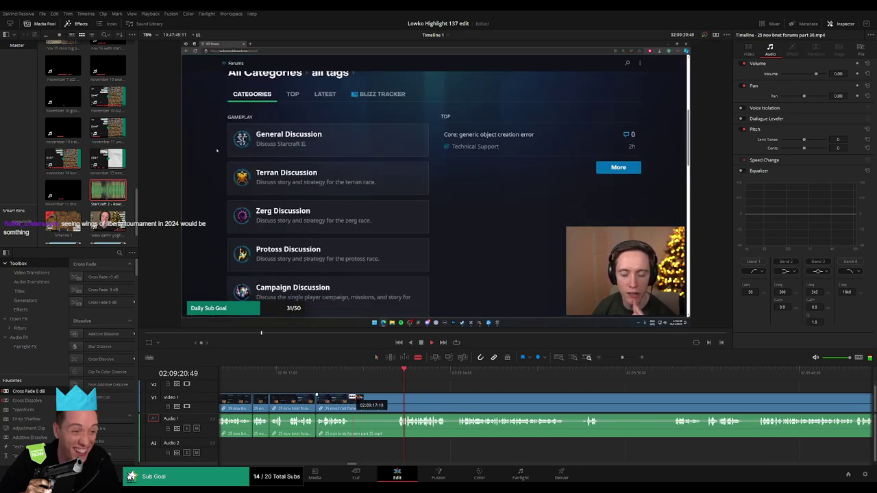
left_click(352, 398)
left_click_drag(401, 397, 396, 398)
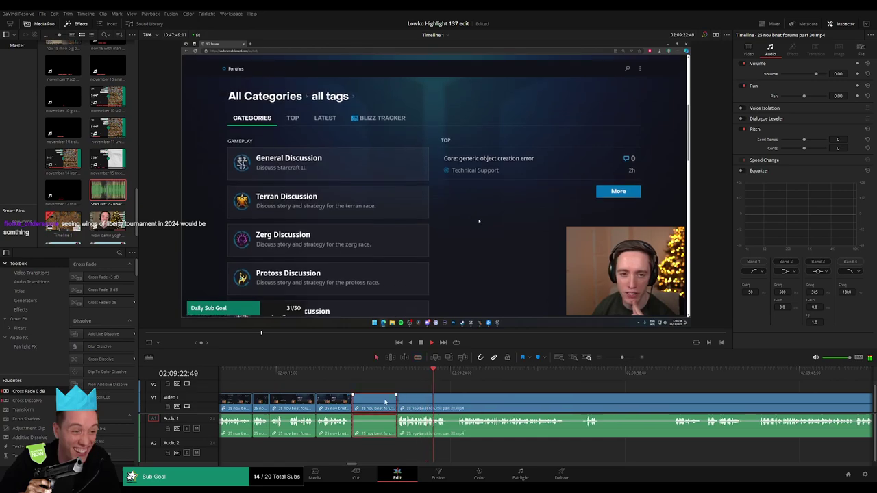
key("Delete")
- Cut out the short pause at about 02:09:20 and close the gap
scroll(348, 388, "right", 6)
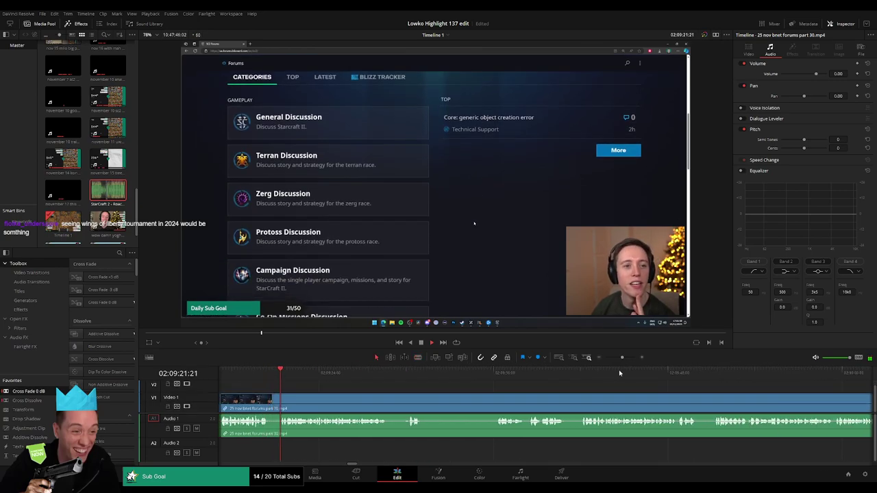
mouse_move(623, 358)
left_mouse_down()
mouse_move(610, 360)
mouse_move(625, 362)
left_mouse_up()
scroll(660, 411, "right", 6)
key("b")
left_click(341, 400)
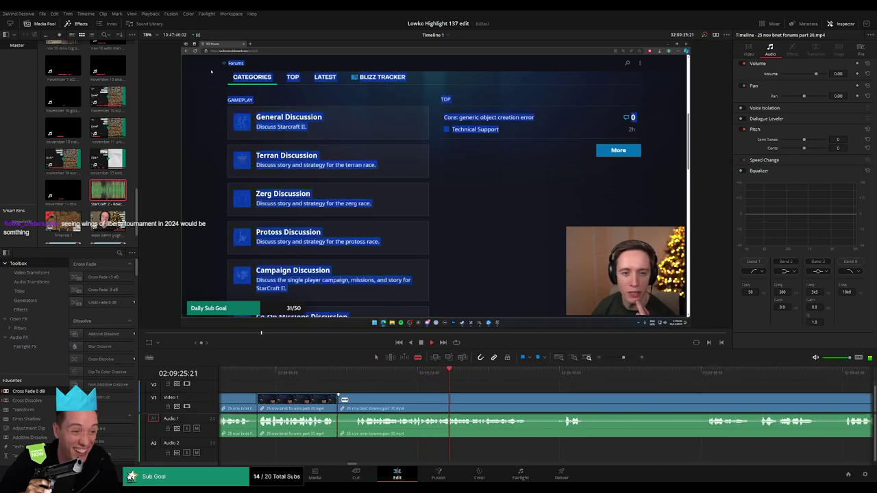
left_click(351, 400)
key("a")
left_click(350, 401)
left_click_drag(351, 401, 353, 397)
left_click(348, 403)
key("BackSpace")
left_click(347, 404)
key("BackSpace")
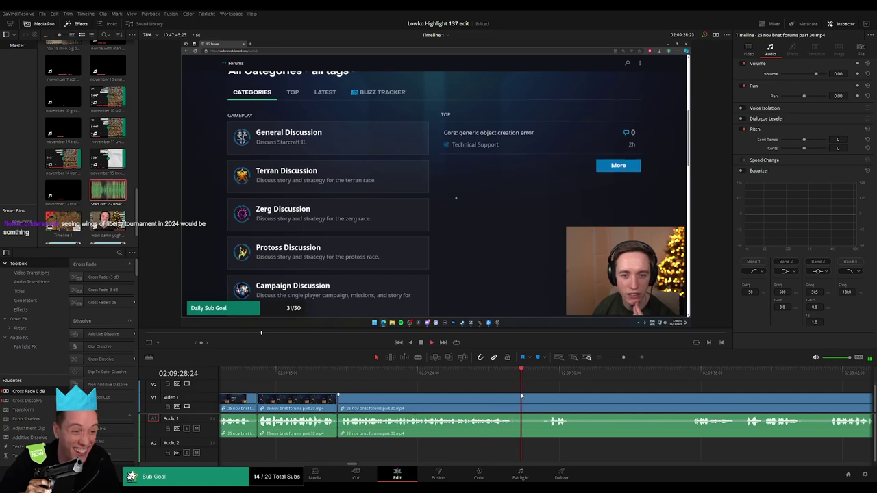
- Cut out the silence from about 02:09:28 to 02:09:29 and close the gap
scroll(521, 396, "right", 5)
key("b")
left_click(401, 400)
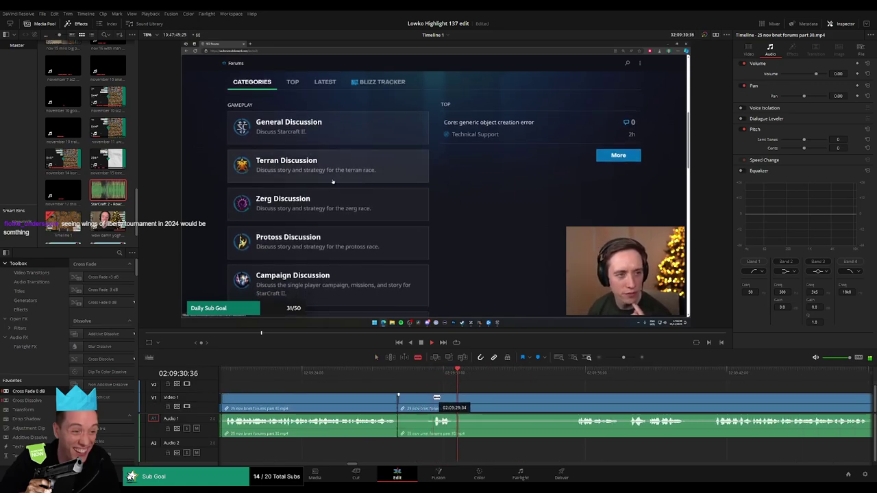
left_click(434, 398)
key("a")
left_click(429, 401)
key("Delete")
- Ripple-delete the silence from about 02:09:29 to 02:09:34, up to the next speech
key("b")
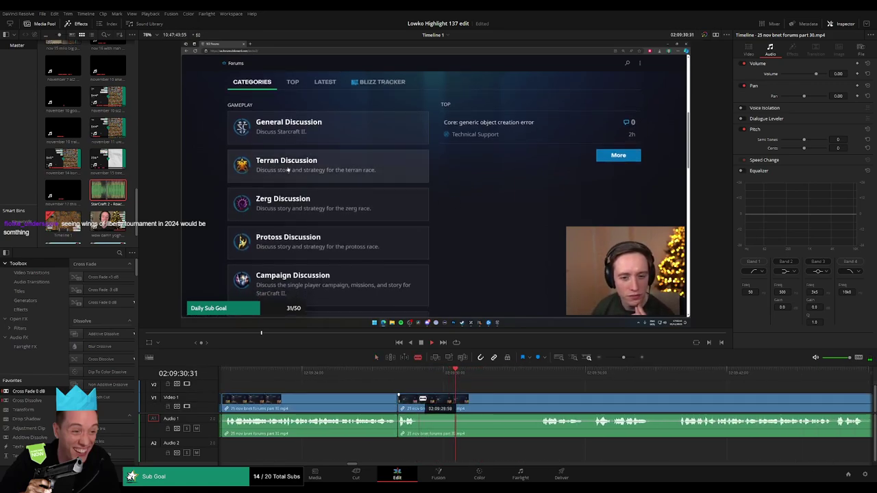
left_click(423, 399)
left_click(540, 401)
key("a")
left_click(521, 405)
key("Delete")
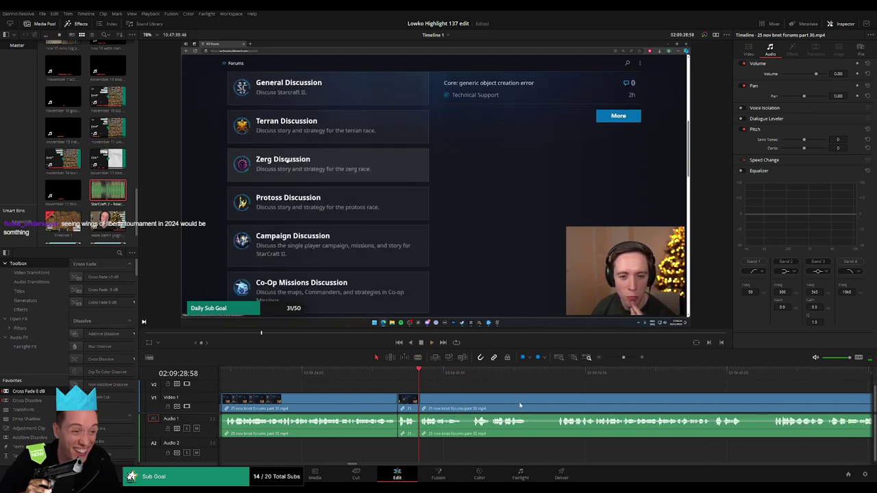
- Cut out the pause from about 02:09:33 to 02:09:34 and close the gap
scroll(478, 401, "right", 4)
key("b")
left_click(448, 404)
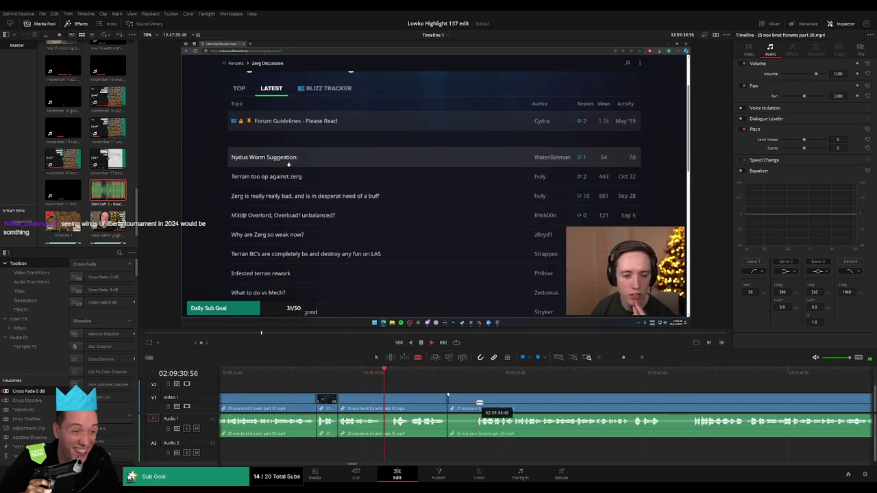
left_click(476, 403)
key("a")
left_click(466, 404)
key("Delete")
- Split the clip around the pause from about 02:09:41 to 02:09:42 and ripple-delete that section
scroll(503, 404, "right", 8)
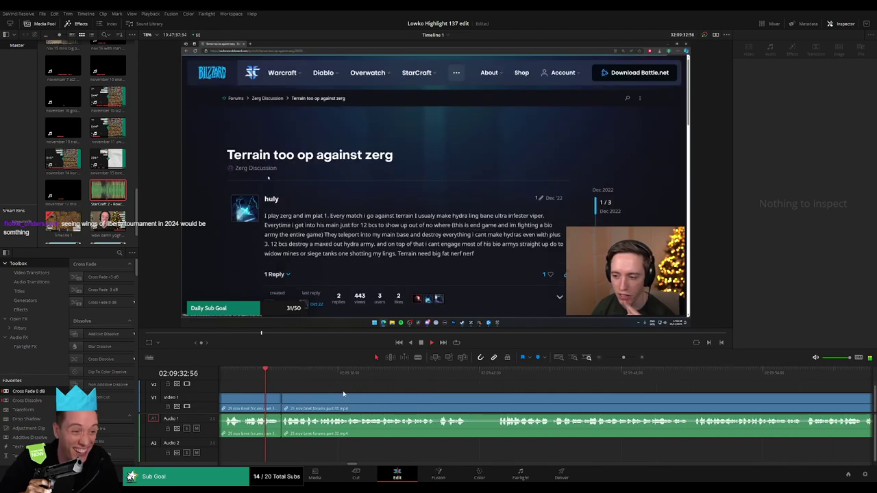
key("b")
left_click(470, 405)
left_click(497, 404)
key("a")
left_click(483, 405)
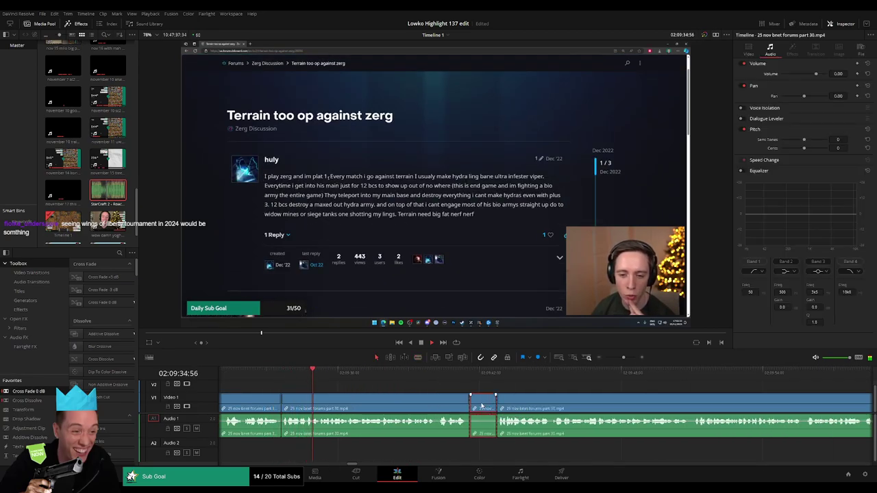
key("Delete")
- Cut out the silence from about 02:10:05 to 02:10:09 and close the gap
left_click_drag(624, 358, 621, 361)
scroll(492, 398, "right", 9)
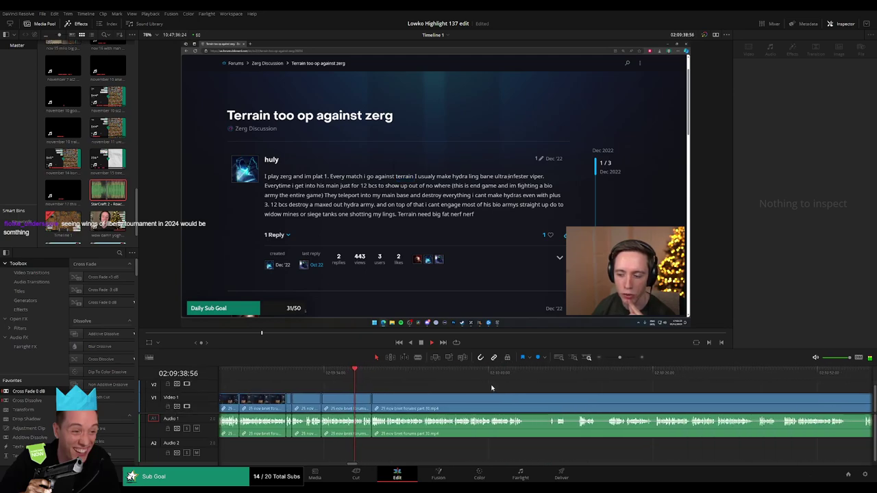
key("b")
left_click(526, 400)
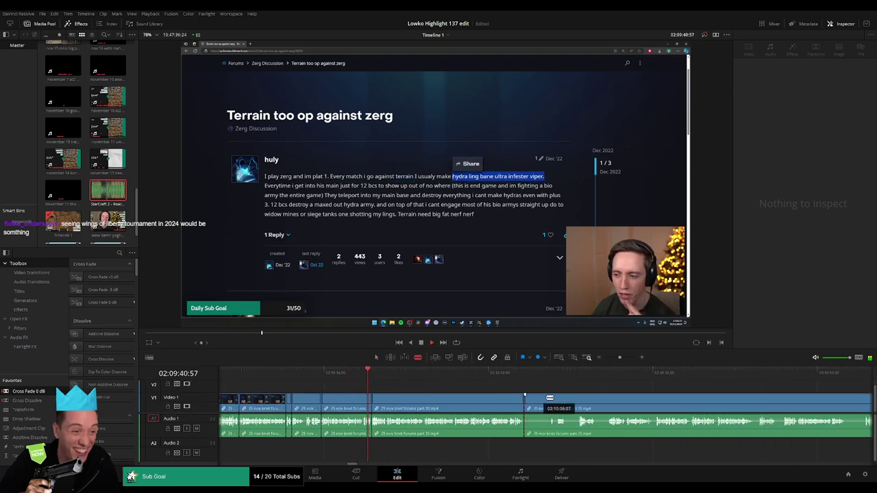
left_click_drag(552, 398, 548, 398)
left_click(541, 405)
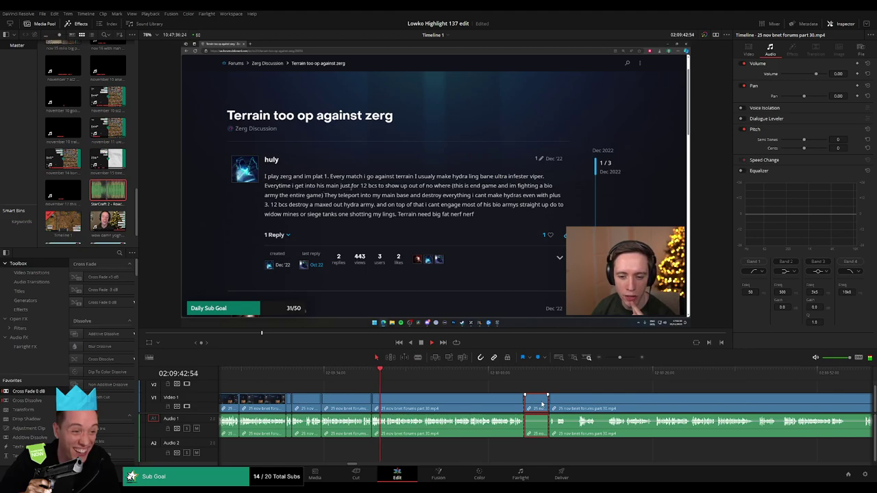
key("Delete")
- Ripple-delete the two short pauses at about 02:10:08 and 02:10:11
key("b")
left_click(543, 403)
left_click(553, 401)
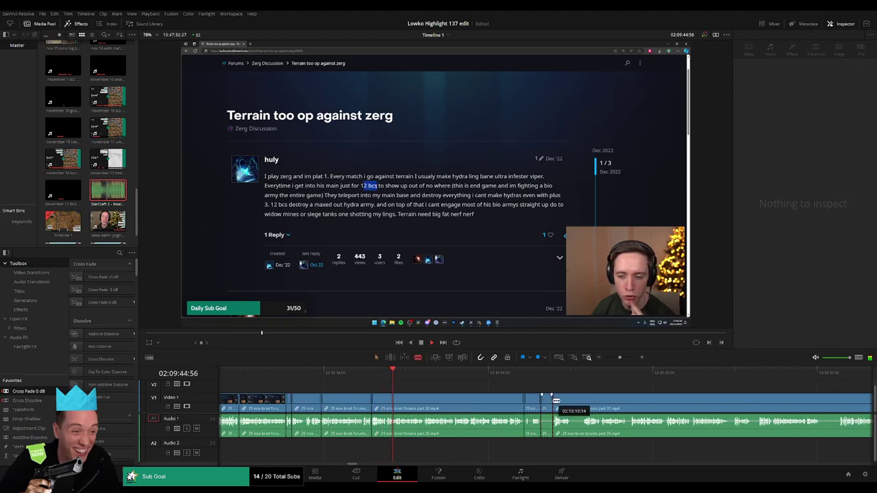
left_click_drag(556, 401, 460, 399)
left_click(565, 407)
key("Delete")
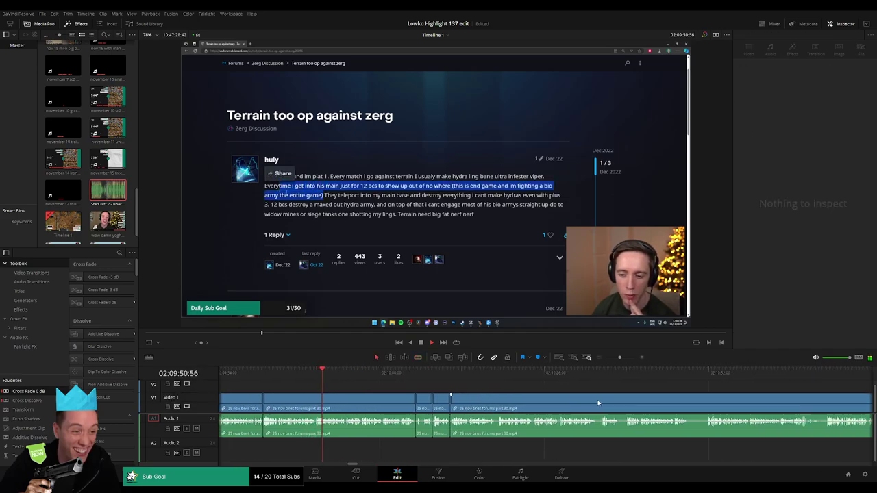
- Cut out the brief pauses at about 02:10:33 and 02:10:36, closing both gaps
key("b")
left_click(598, 401)
left_click_drag(603, 402, 617, 398)
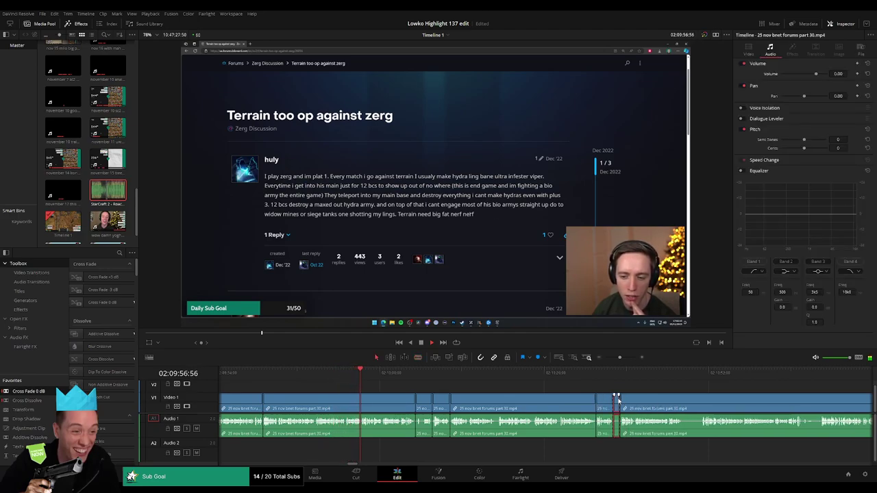
left_click(617, 399)
- Cut out the silence from about 02:10:46 to 02:10:49 and close the gap
key("b")
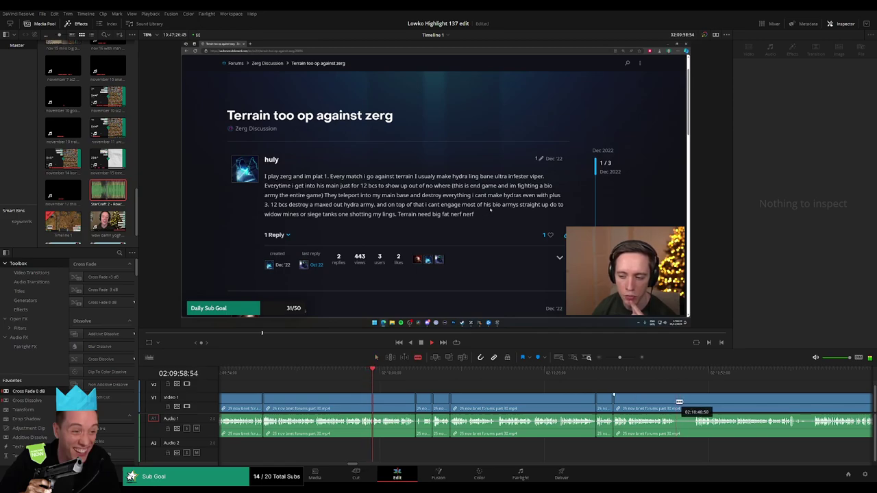
left_click(679, 402)
left_click(697, 403)
key("a")
left_click(684, 405)
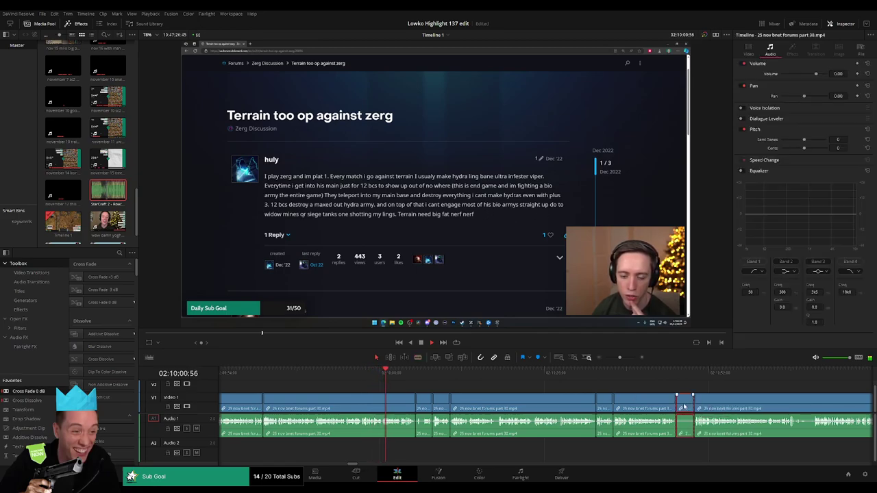
key("Delete")
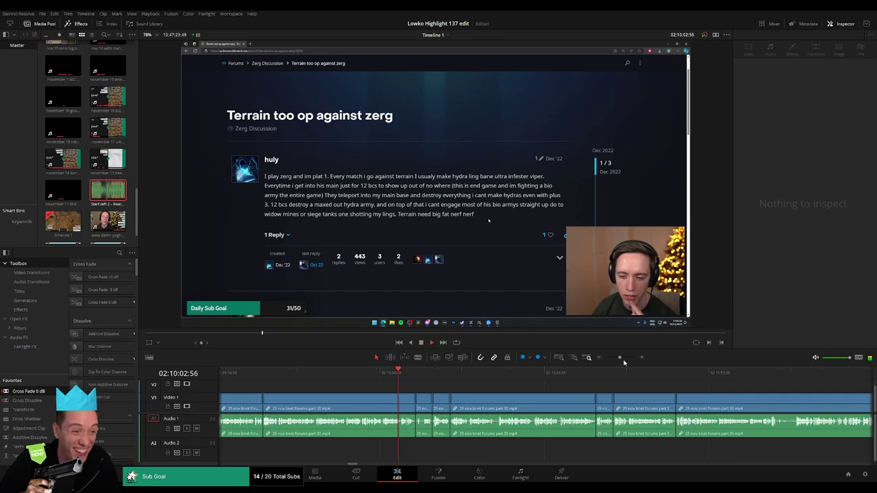
- Review the footage from about 02:10:04 to 02:10:59, skipping ahead through the already cut clips of the Zerg buff thread
left_click(624, 358)
left_click_drag(614, 398, 505, 388)
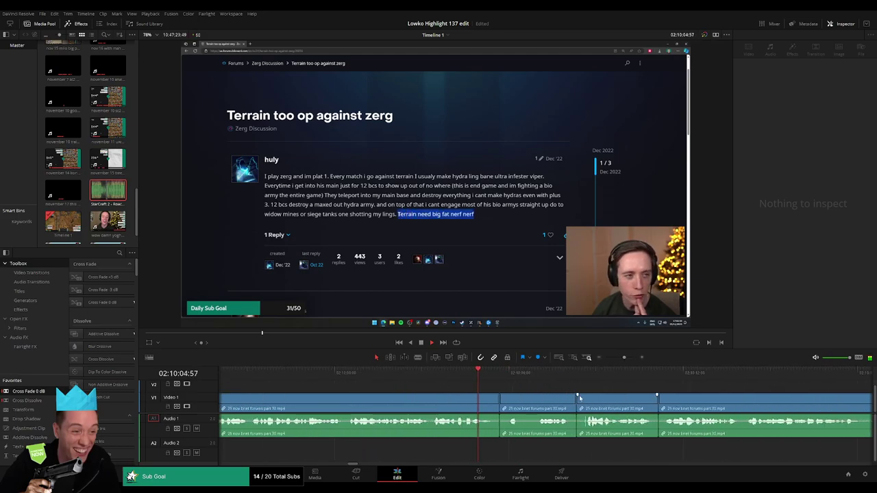
left_click_drag(583, 399, 459, 388)
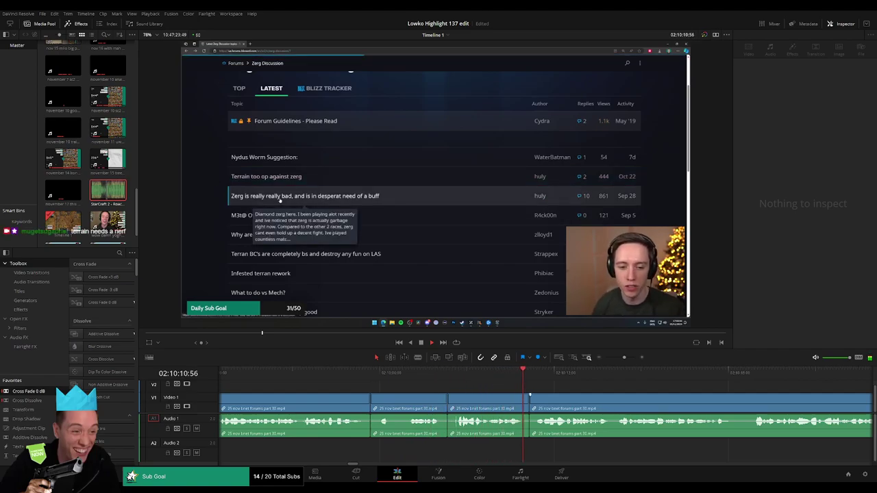
scroll(453, 401, "right", 4)
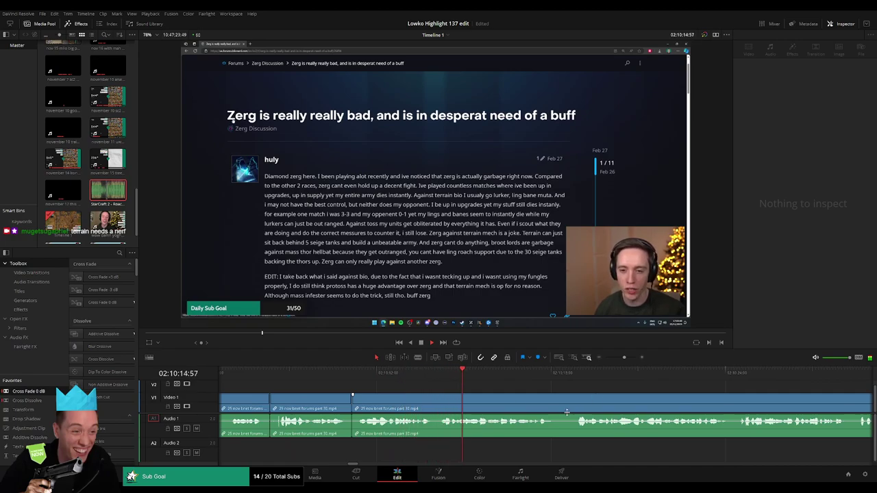
left_click_drag(624, 358, 623, 357)
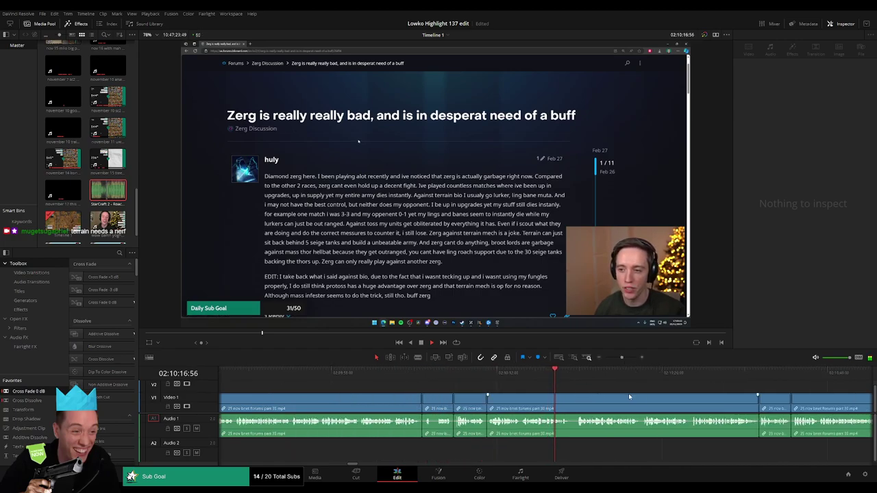
left_click_drag(652, 396, 487, 389)
left_click_drag(539, 400, 454, 397)
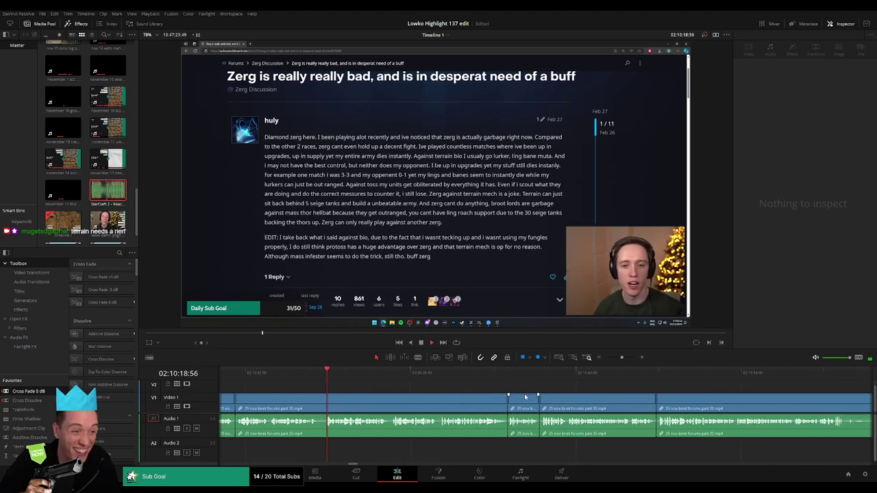
left_click(373, 375)
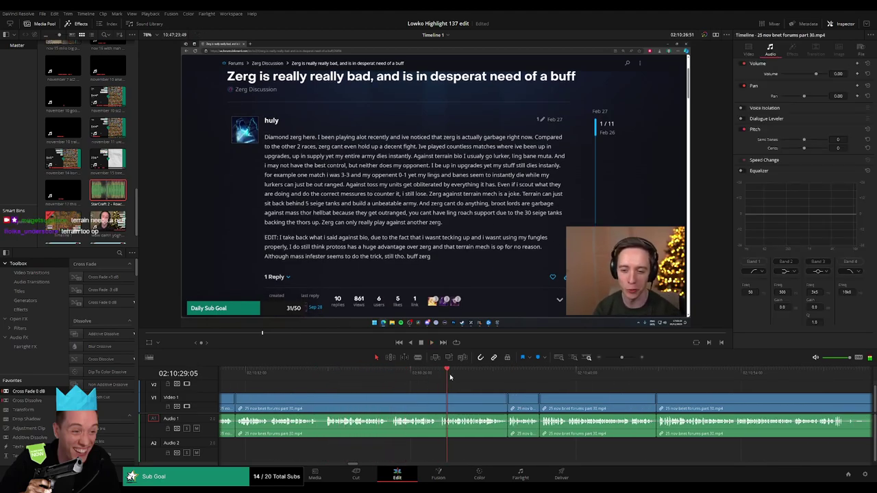
scroll(424, 391, "right", 3)
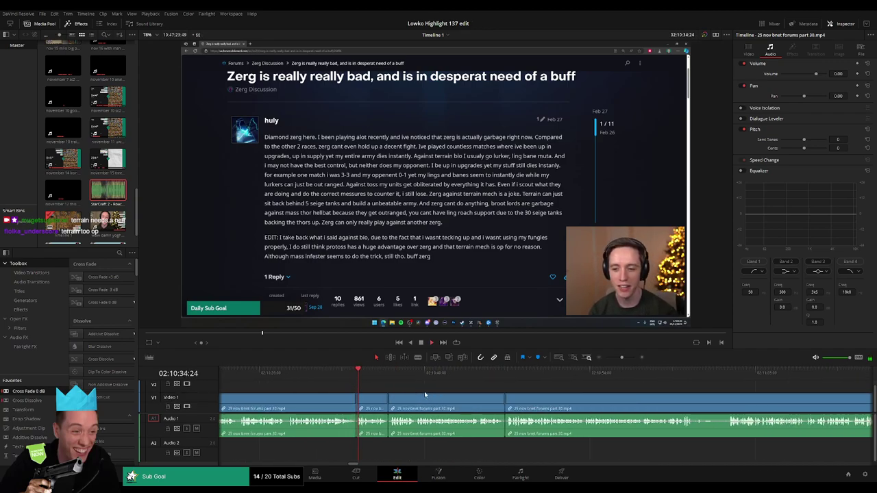
scroll(436, 398, "right", 2)
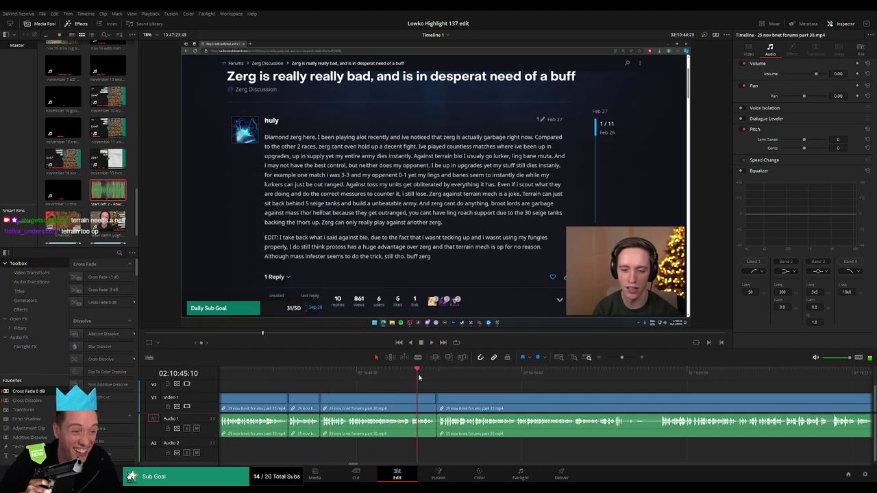
scroll(466, 398, "right", 2)
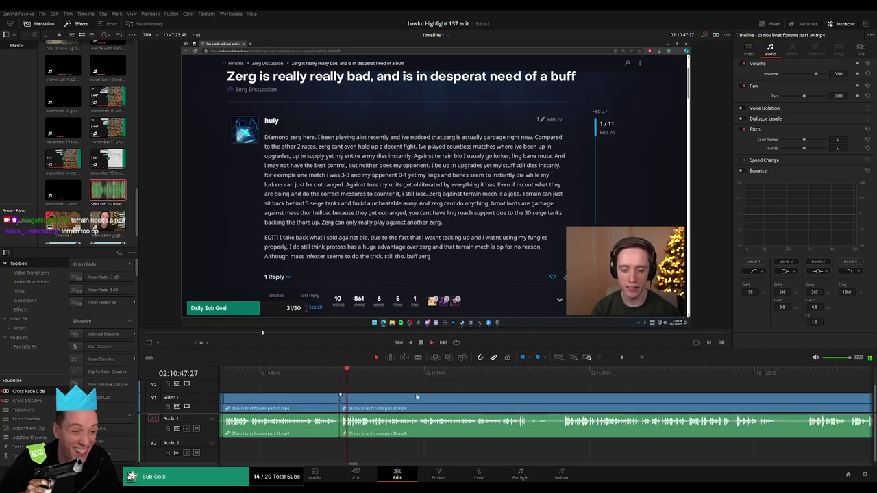
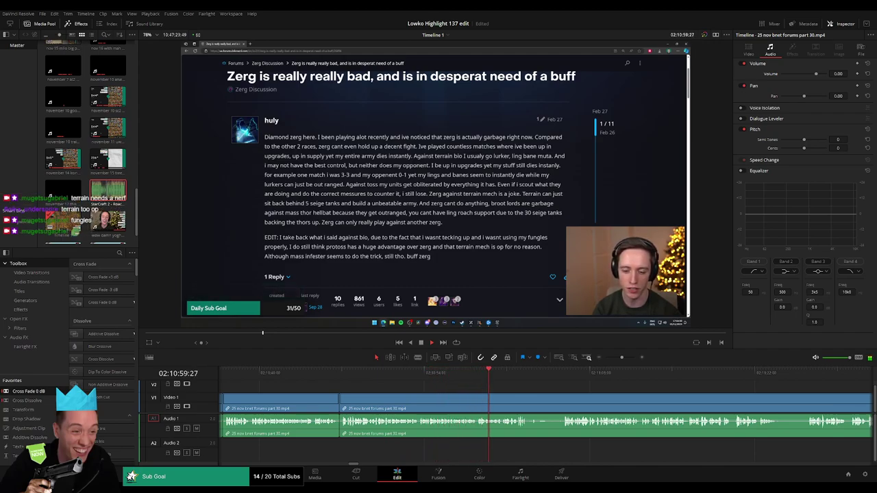
- Cut out the silence from about 02:11:03 to 02:11:05 and close the gap
left_click_drag(550, 391, 396, 385)
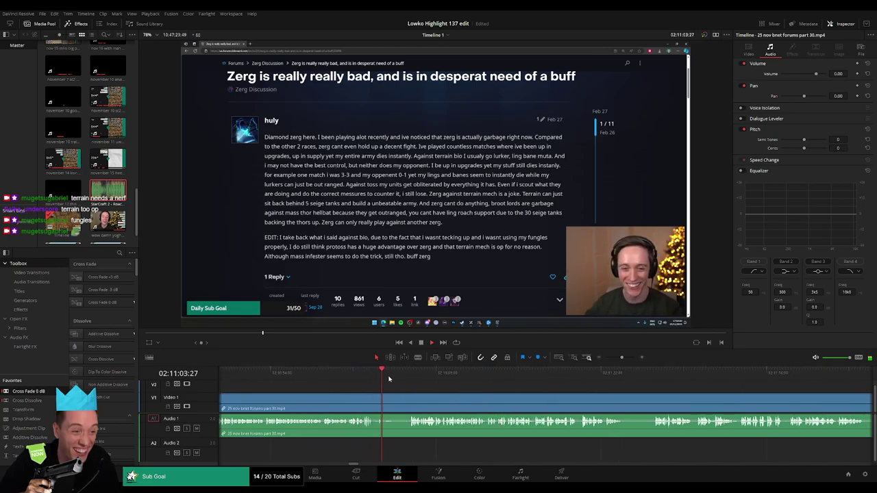
key("b")
left_click(383, 404)
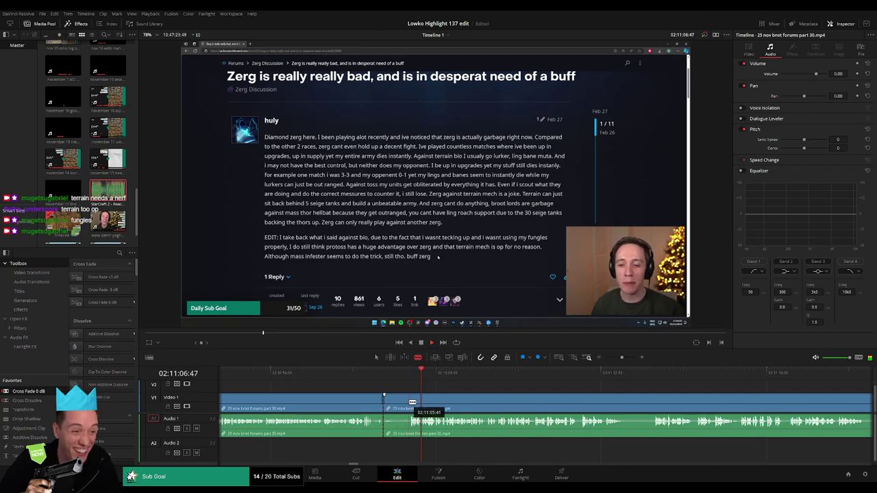
left_click(410, 404)
key("a")
key("Delete")
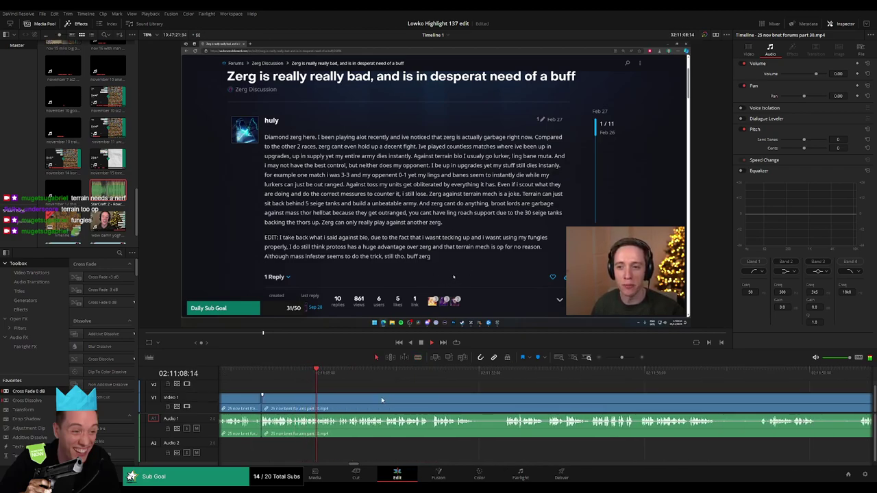
- Split the clip around the silence from about 02:11:21 to 02:11:24 and ripple-delete that section
key("b")
left_click(474, 400)
left_click(504, 400)
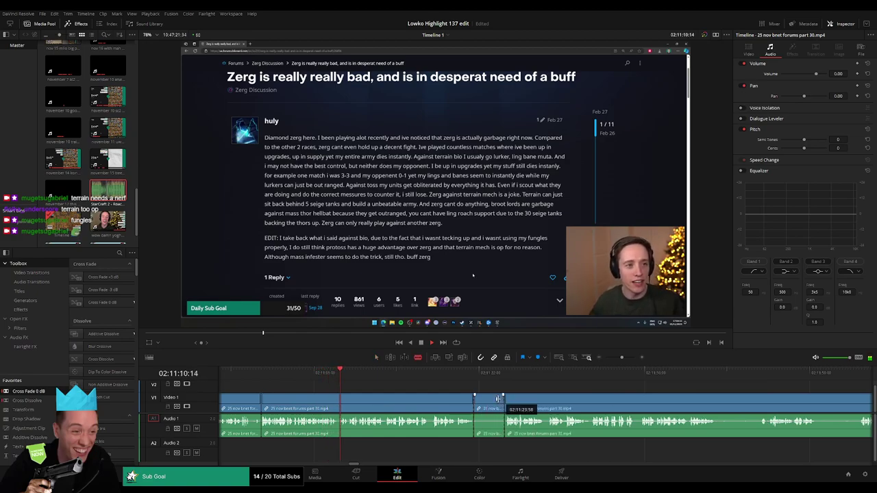
key("a")
left_click(498, 399)
key("Delete")
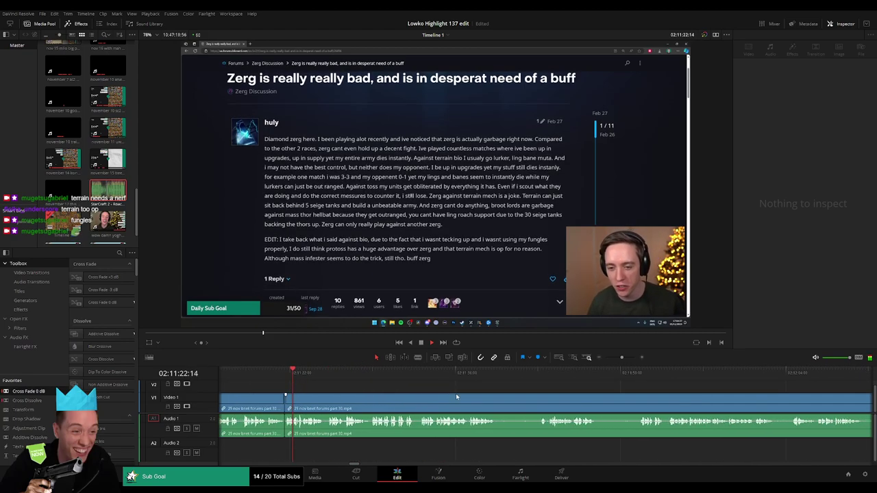
- Cut out the silence from about 02:11:39 up to the next speech at about 02:11:43, closing the gap
key("b")
left_click(497, 399)
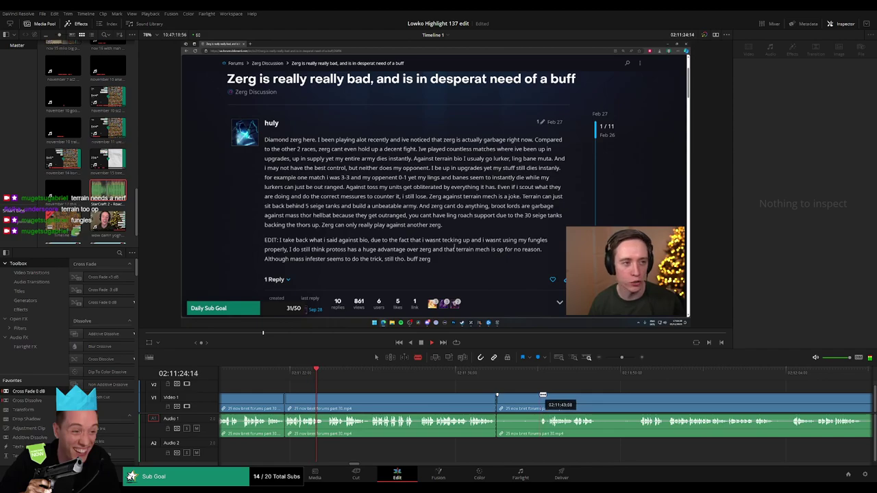
key("a")
- Cut out the silence from about 02:11:44 to 02:11:48 and close the gap
key("b")
left_click(554, 399)
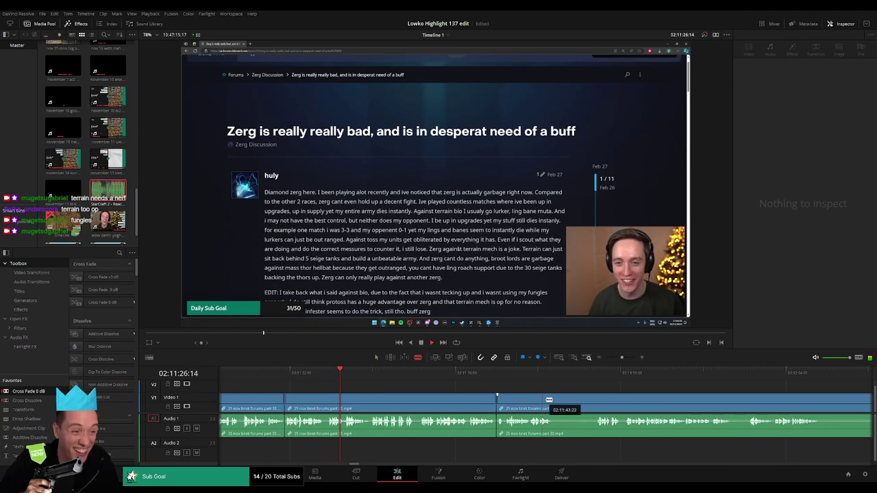
key("a")
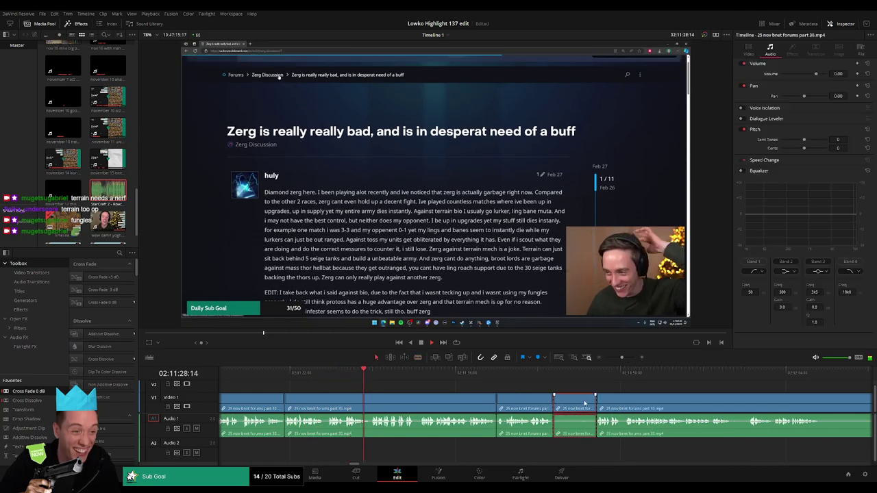
scroll(604, 406, "right", 3)
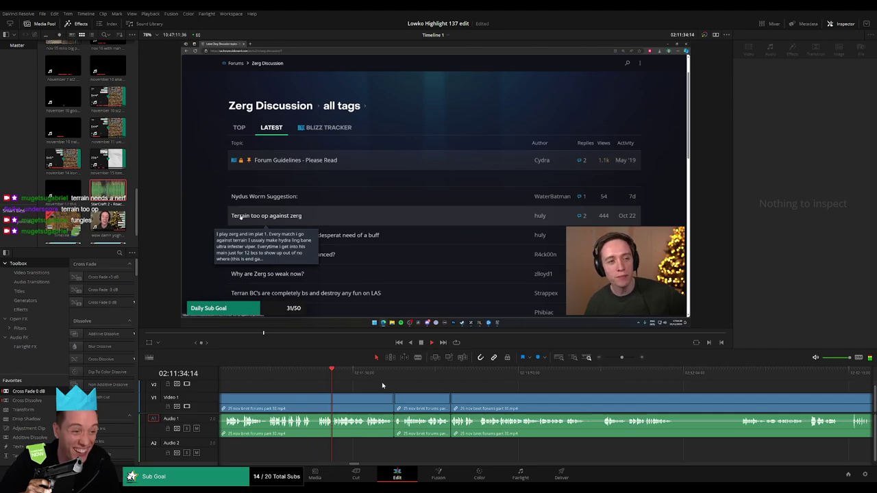
- Split the clip around the short pause from about 02:11:56 to 02:11:57 and ripple-delete that section
scroll(416, 392, "right", 1)
scroll(416, 391, "right", 1)
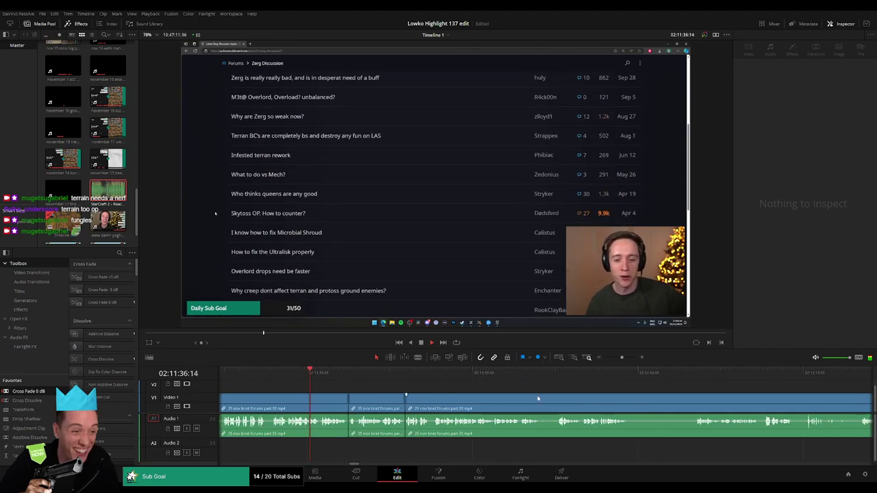
key("b")
left_click(541, 401)
left_click(557, 401)
key("a")
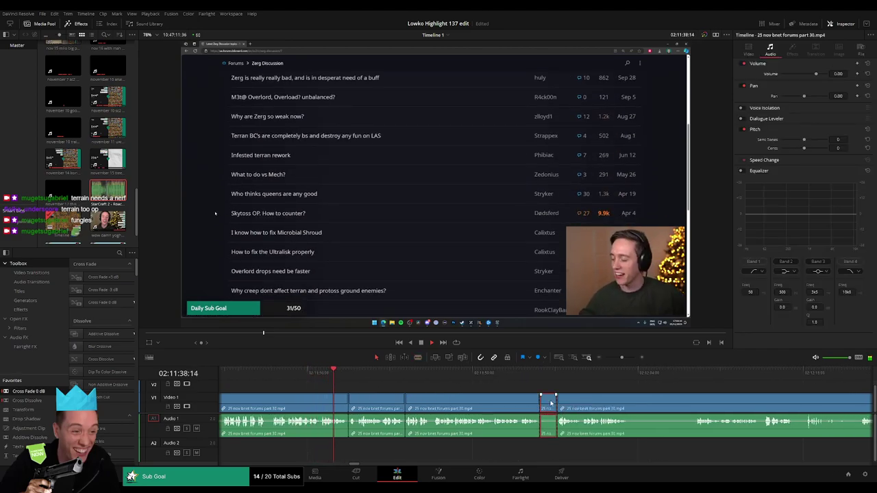
key("Delete")
- Cut out the silence from about 02:12:02 to 02:12:07, closing the gap
key("b")
left_click(614, 403)
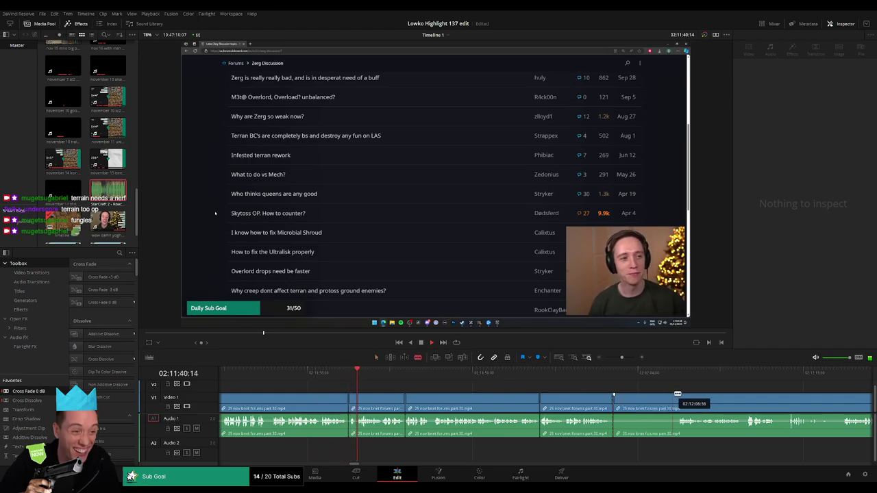
left_click(678, 403)
key("a")
left_click(662, 401)
key("Delete")
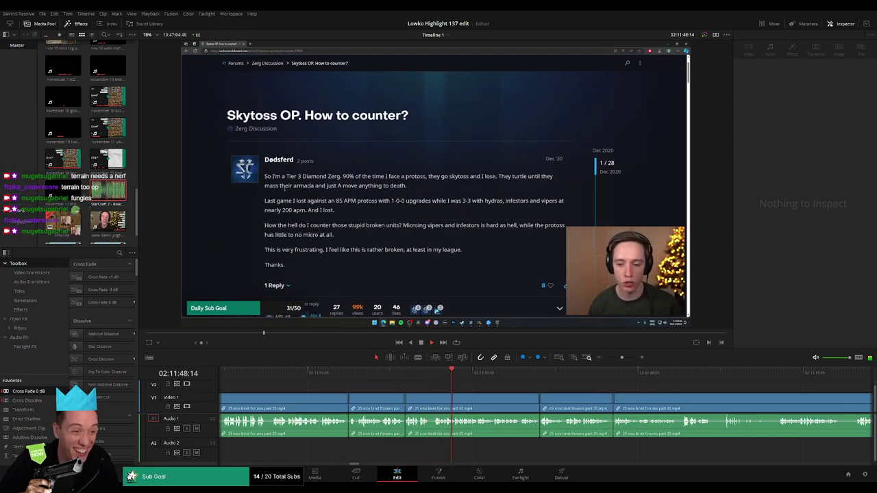
- Isolate the short section from 02:12:05:45 to 02:12:06:05 in the Skytoss thread and turn its Audio 1 volume all the way down
left_click_drag(541, 390, 390, 392)
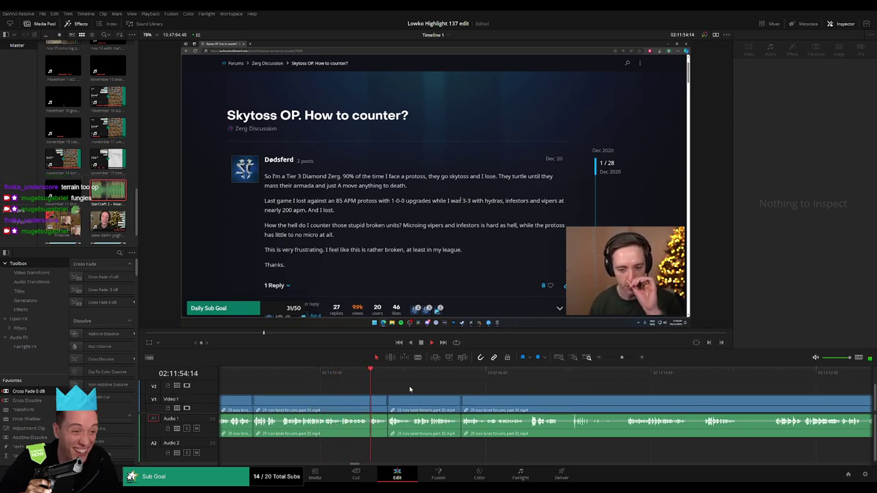
scroll(409, 386, "right", 2)
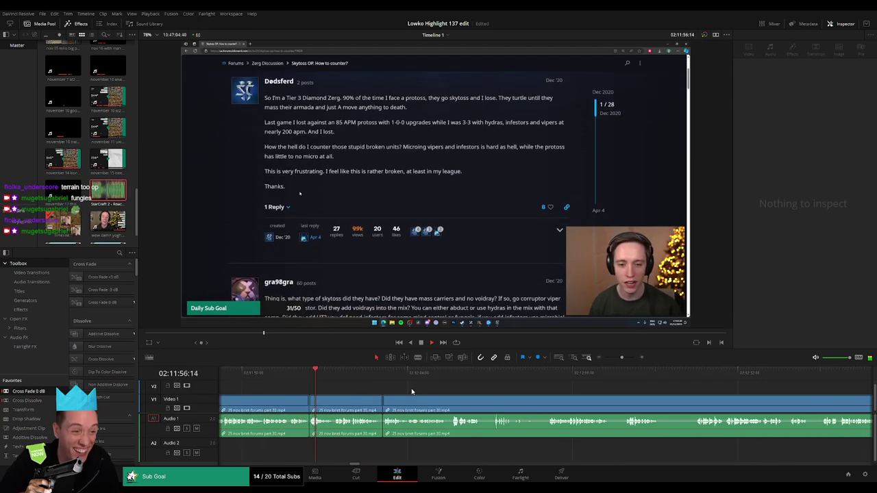
scroll(407, 391, "right", 2)
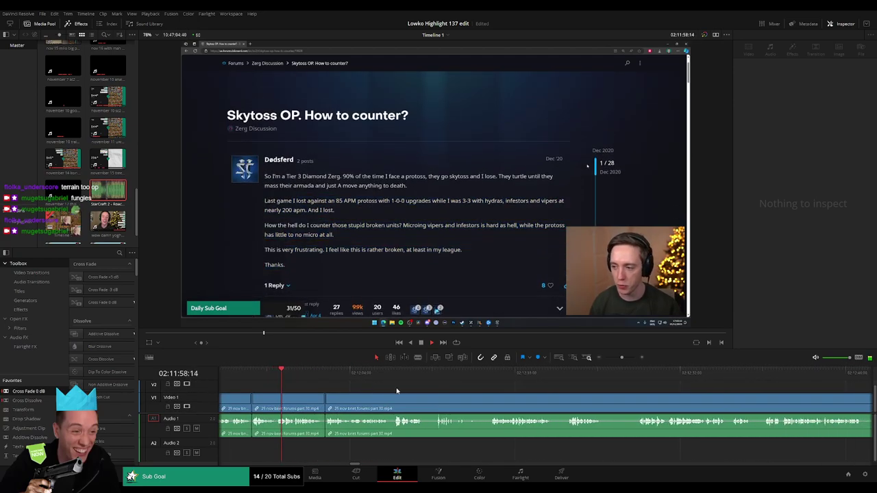
scroll(386, 386, "right", 1)
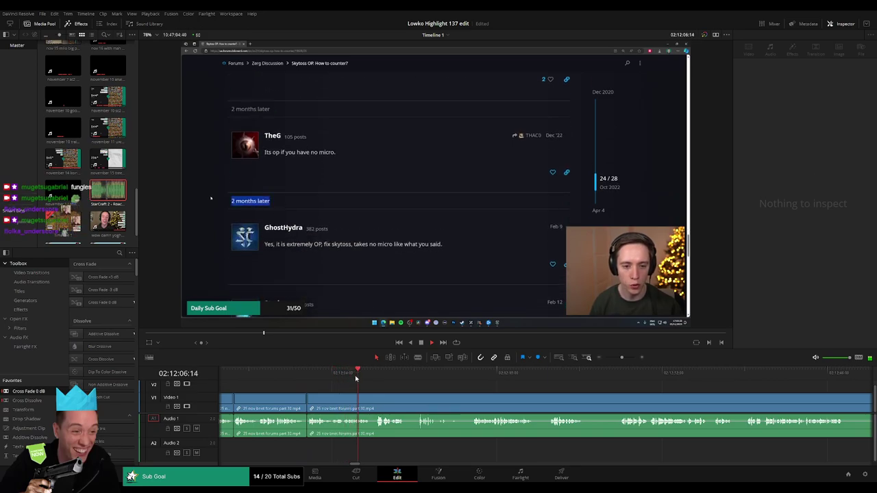
key("space")
left_click_drag(622, 357, 626, 358)
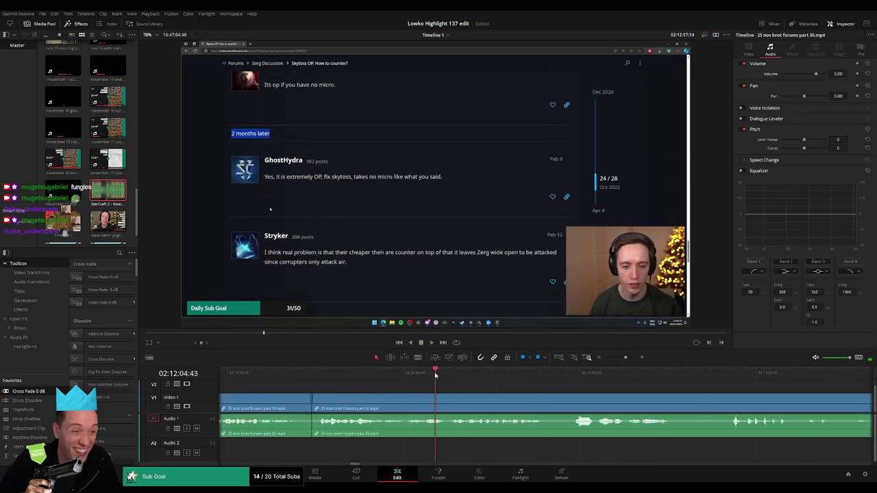
left_click_drag(435, 375, 483, 385)
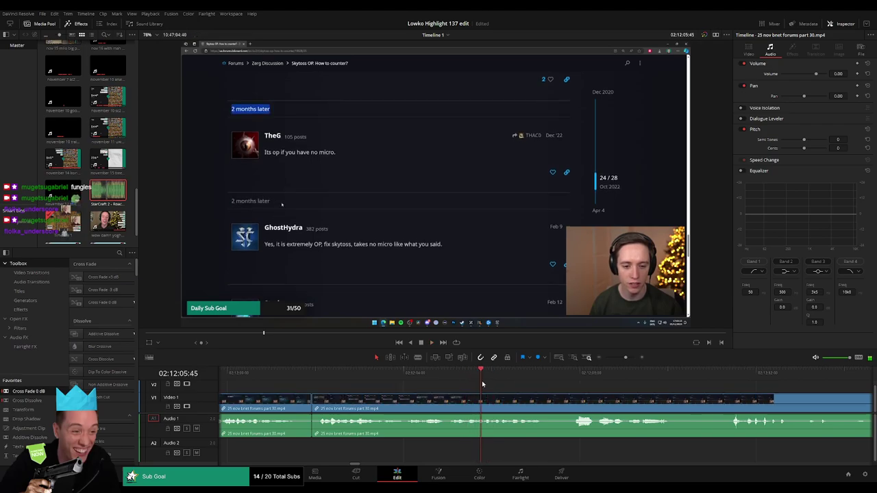
key("b")
left_click(482, 401)
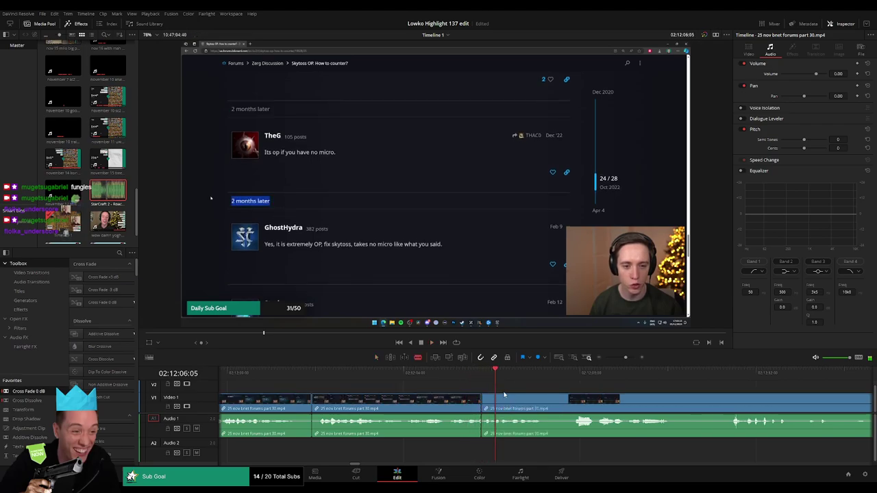
left_click(496, 403)
left_click_drag(491, 419, 490, 449)
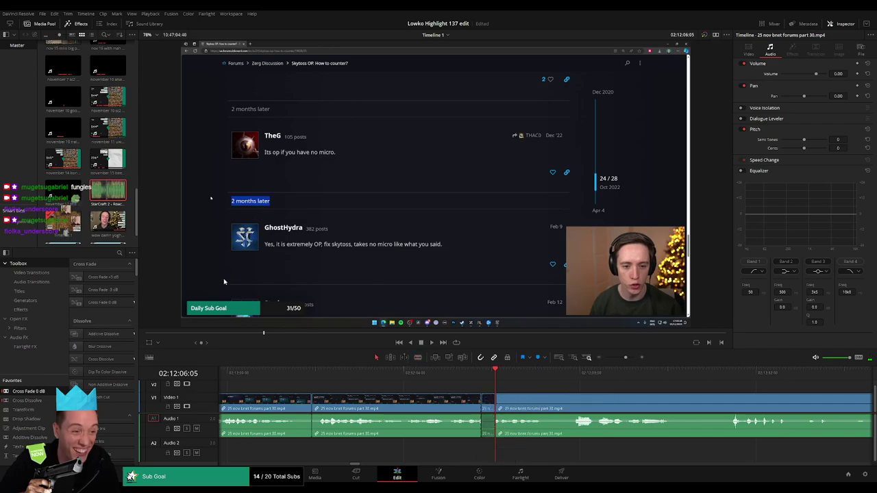
- Place StarCraft 2 - Roach Quotes.mp3 on Audio 2 under the isolated section, trimmed to its length, with the volume lowered to about -23
left_click_drag(109, 192, 508, 471)
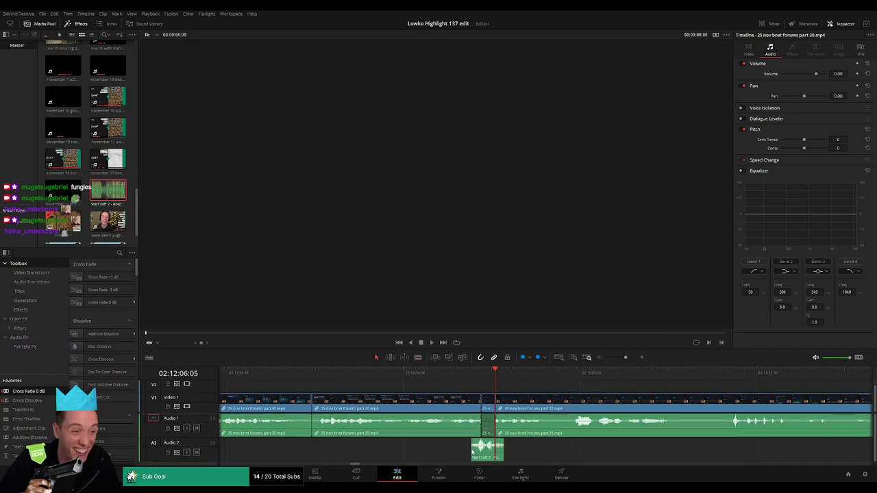
left_click_drag(471, 450, 495, 451)
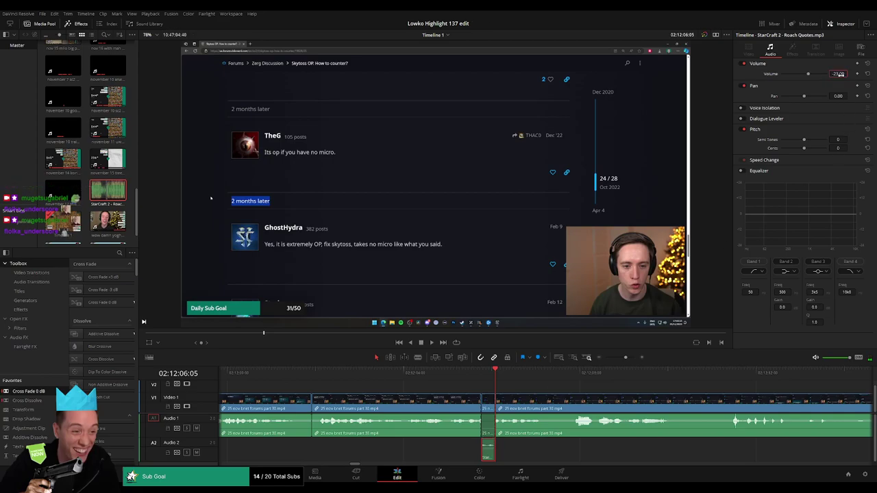
left_click(594, 390)
- Split the clip around the silence from about 02:12:14 to 02:12:16 and ripple-delete that section
left_click_drag(626, 358, 625, 361)
left_click_drag(603, 390, 447, 388)
left_click(420, 373)
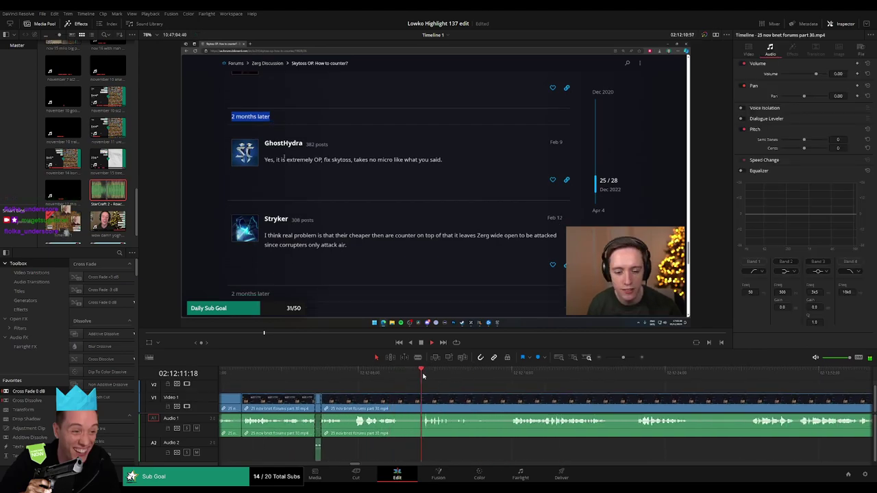
key("b")
left_click(474, 401)
left_click(505, 400)
key("a")
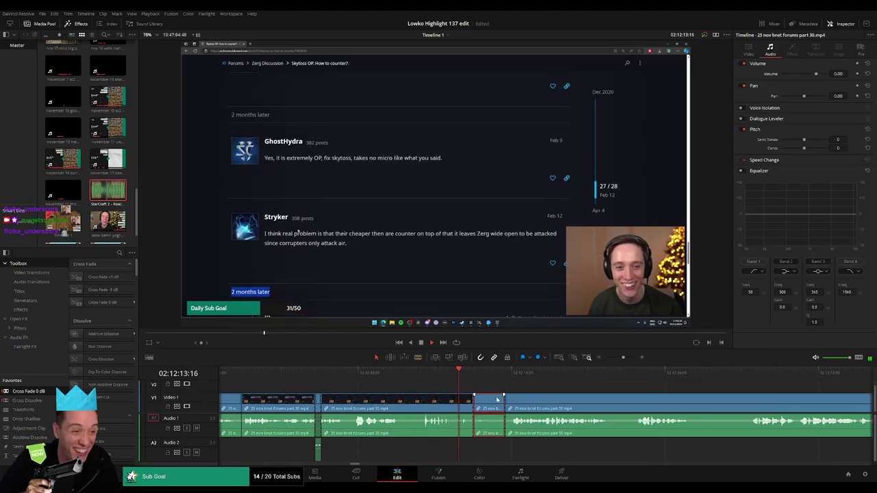
left_click(497, 400)
key("Delete")
- Cut out the pause from about 02:12:19 to 02:12:21 and close the gap
left_click_drag(628, 400, 436, 402)
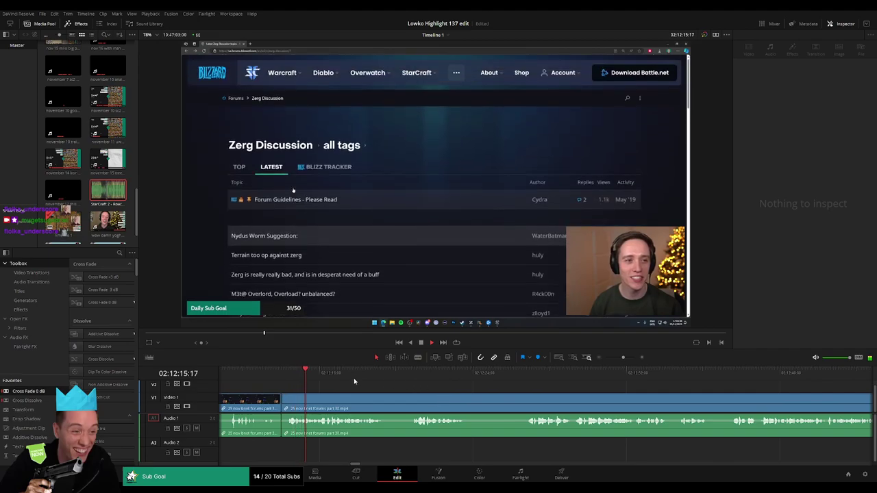
left_click(366, 374)
left_click(321, 379)
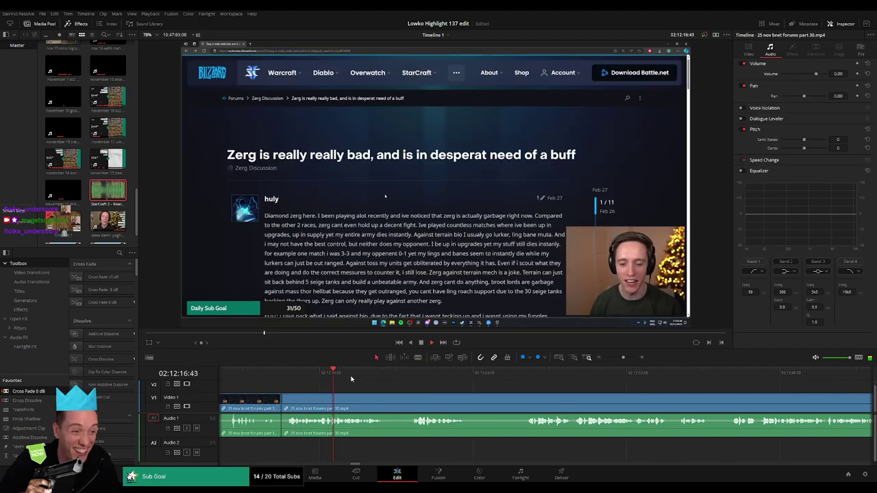
left_click(404, 402)
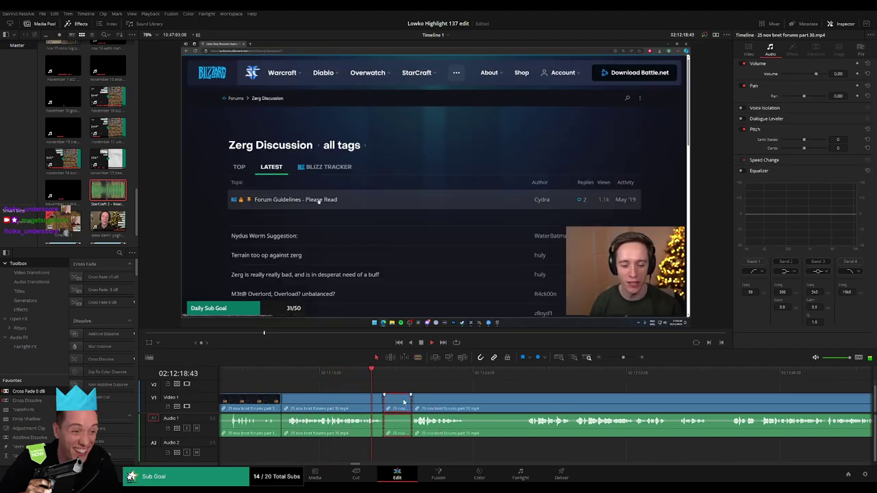
key("Delete")
- Split the clip at about 02:12:22 and 02:12:25 and ripple-delete the silent section between the cuts
key("b")
left_click(438, 403)
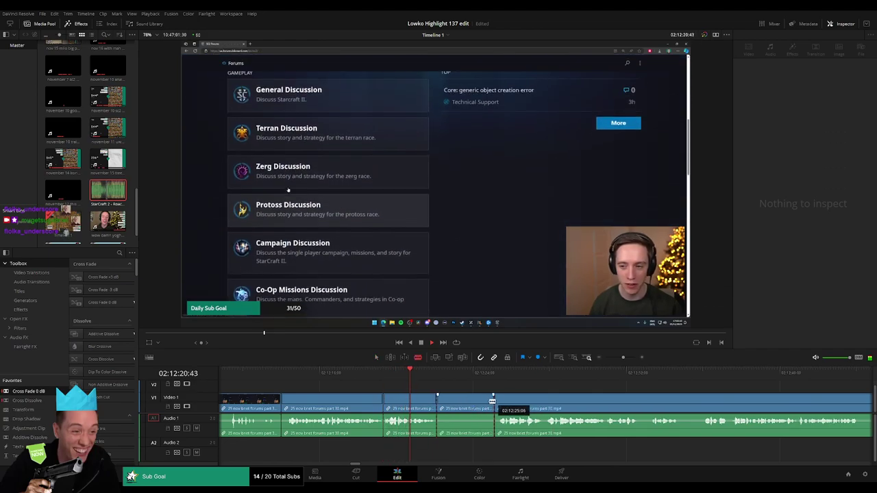
left_click(493, 403)
key("BackSpace")
- Cut out the short silence from about 02:12:32 to 02:12:33, closing the gap
scroll(577, 403, "right", 2)
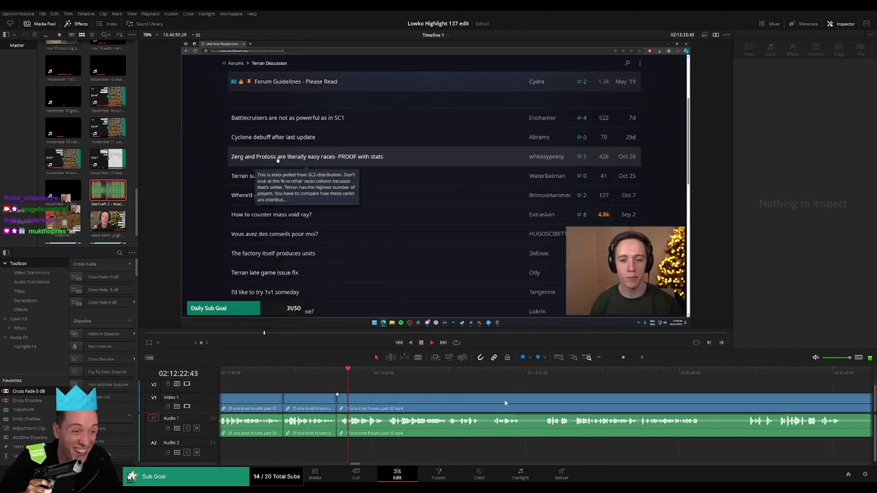
left_click(523, 402)
left_click(546, 402)
key("a")
left_click(534, 403)
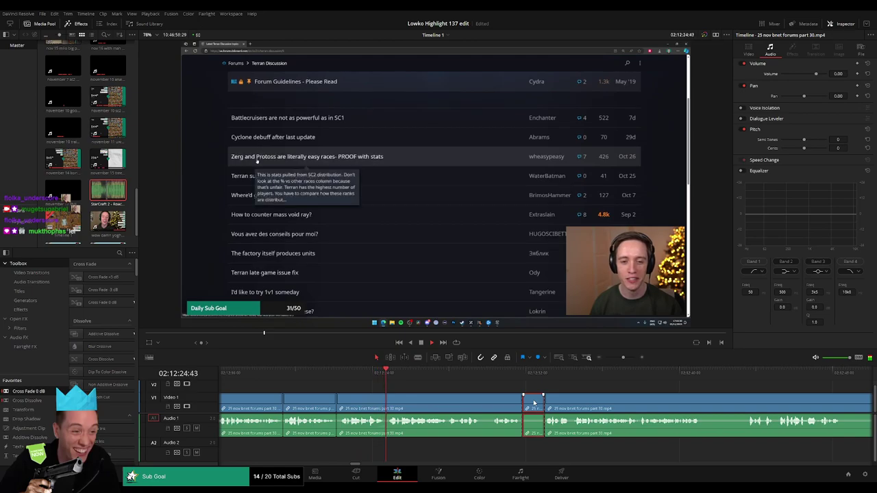
key("Delete")
- Cut out the roughly half-second pause just before 02:12:30 and close the gap
left_click_drag(521, 403, 484, 405)
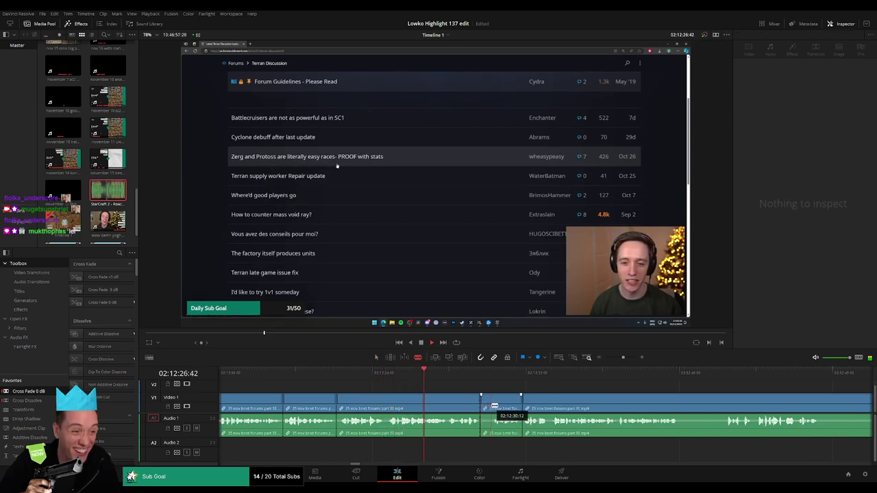
left_click(493, 405)
key("a")
left_click(486, 404)
key("Delete")
- Split out the silence from about 02:12:39 to 02:12:42 and ripple-delete it
scroll(501, 403, "right", 1)
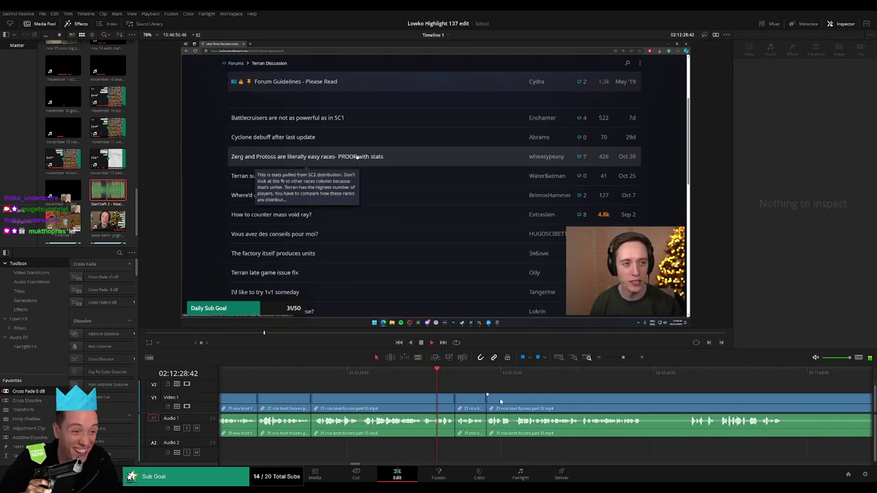
scroll(501, 401, "right", 3)
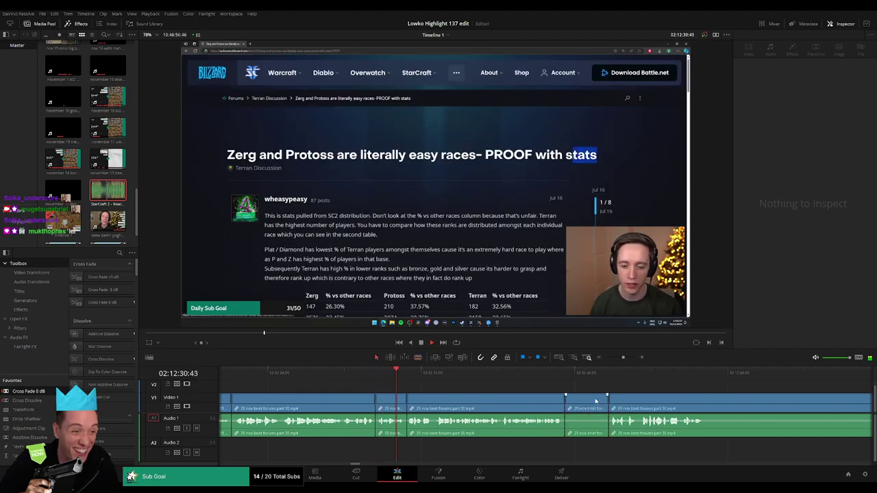
left_click(595, 401)
key("Delete")
- Cut out the long silence from about 02:12:44 to 02:12:57, close the gap and add an audio cross fade at the join
scroll(625, 404, "right", 5)
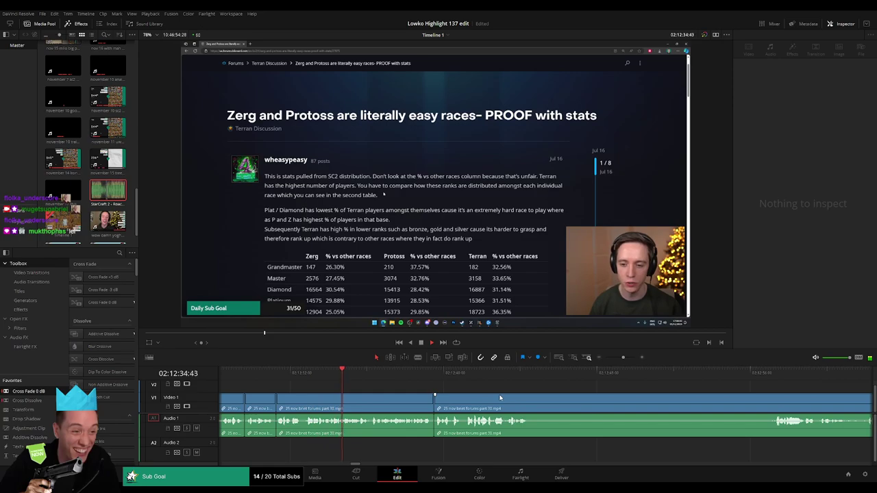
scroll(480, 400, "right", 3)
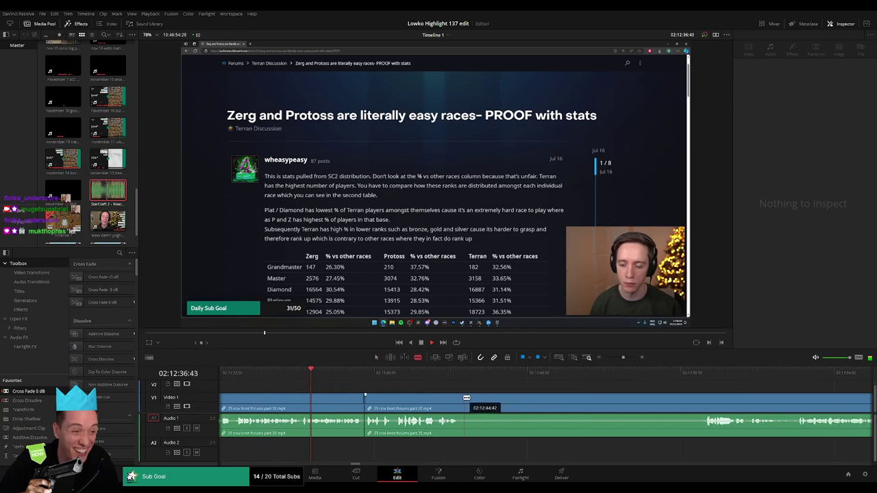
left_click(678, 401)
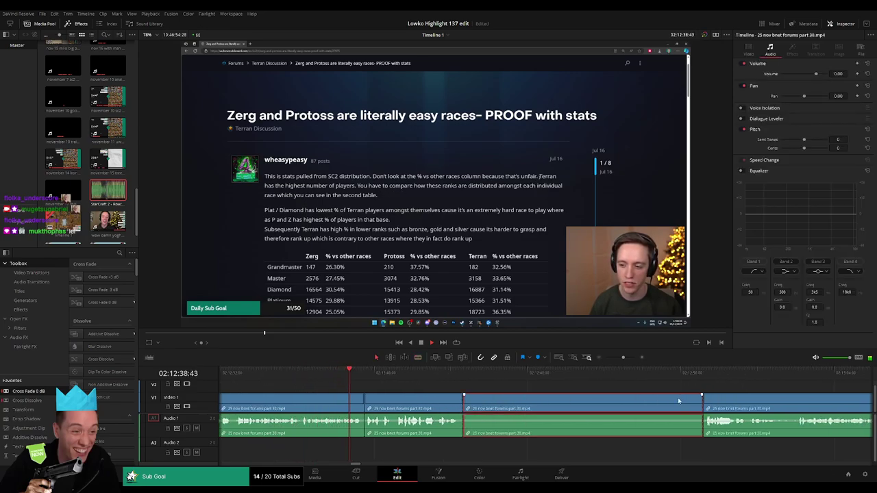
key("Delete")
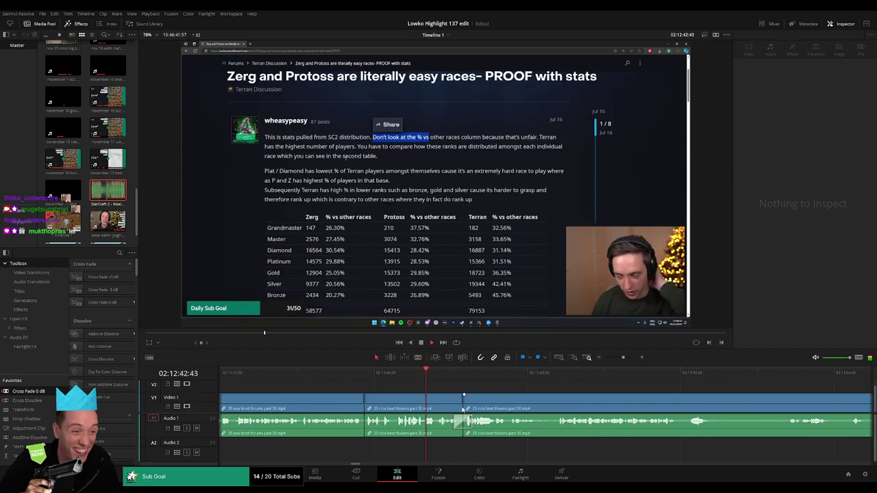
- Split out the silence from about 02:12:58 to 02:13:01 and ripple-delete it
scroll(364, 399, "right", 4)
scroll(364, 400, "right", 3)
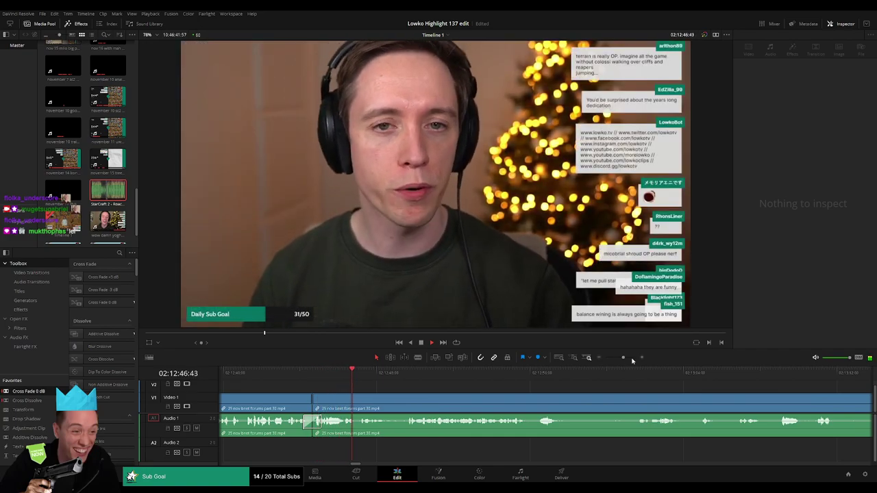
left_click_drag(623, 357, 619, 357)
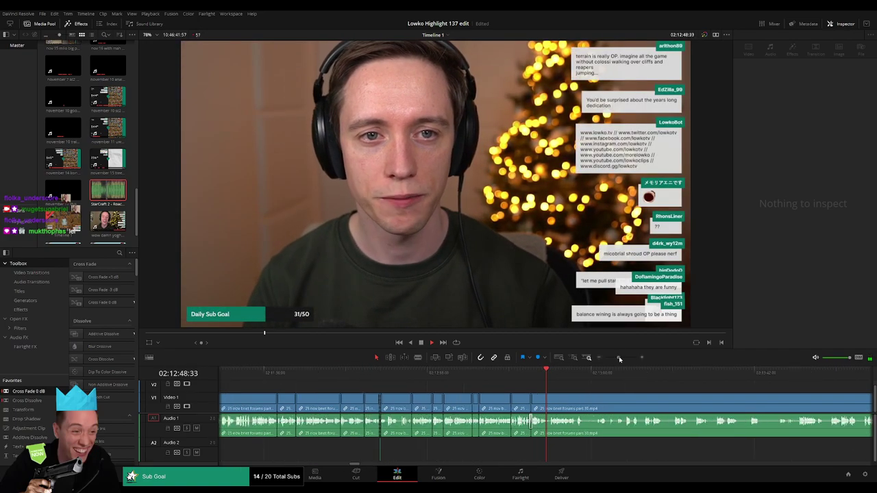
scroll(602, 396, "right", 5)
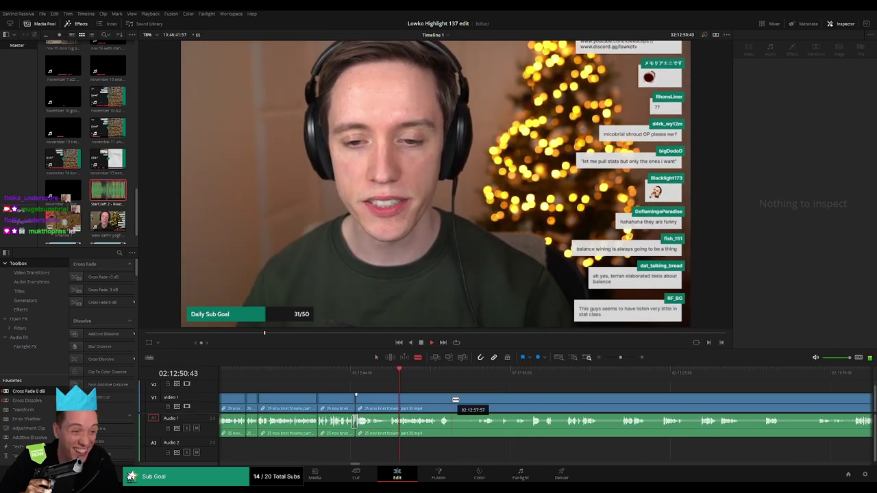
left_click(479, 396)
key("a")
left_click(469, 400)
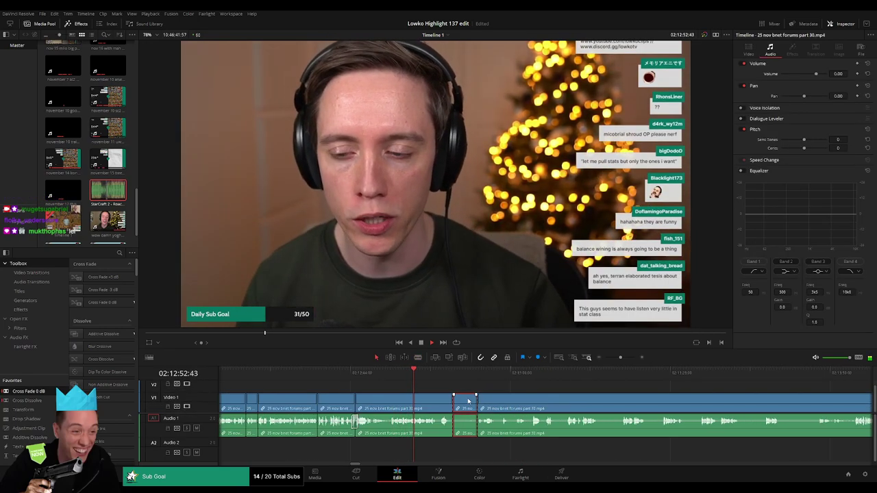
key("Delete")
- Cut out the footage from about 02:12:56 to 02:12:58, just before the join, and close the gap
left_click_drag(621, 357, 622, 359)
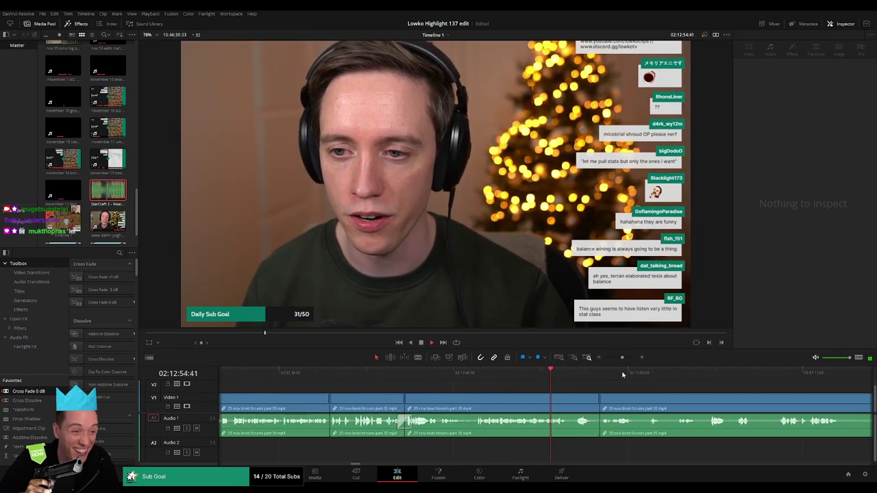
scroll(582, 390, "right", 5)
left_click(407, 373)
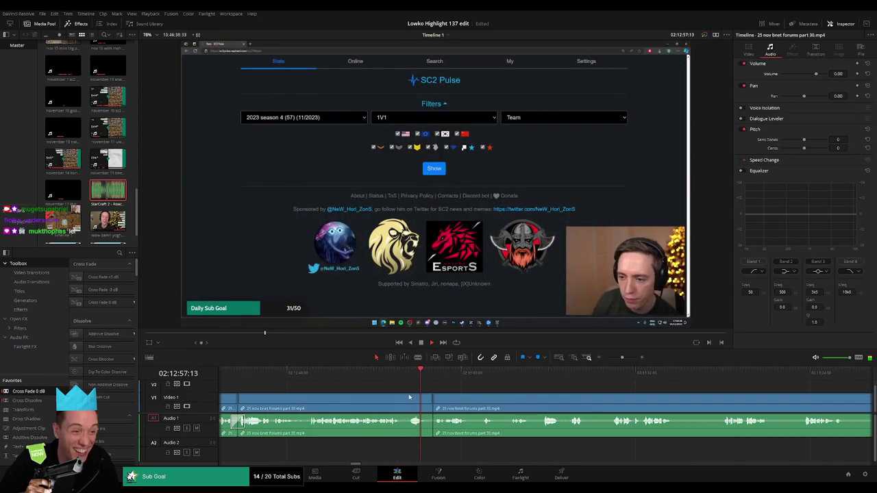
left_click(419, 403)
key("Delete")
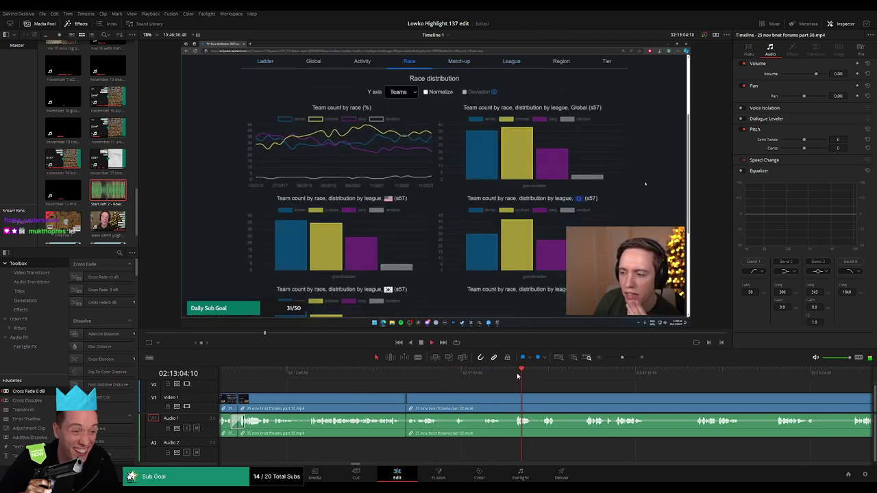
- Cut out the section from about 02:12:56 to 02:13:05, close the gap and add an audio cross fade at the join
key("b")
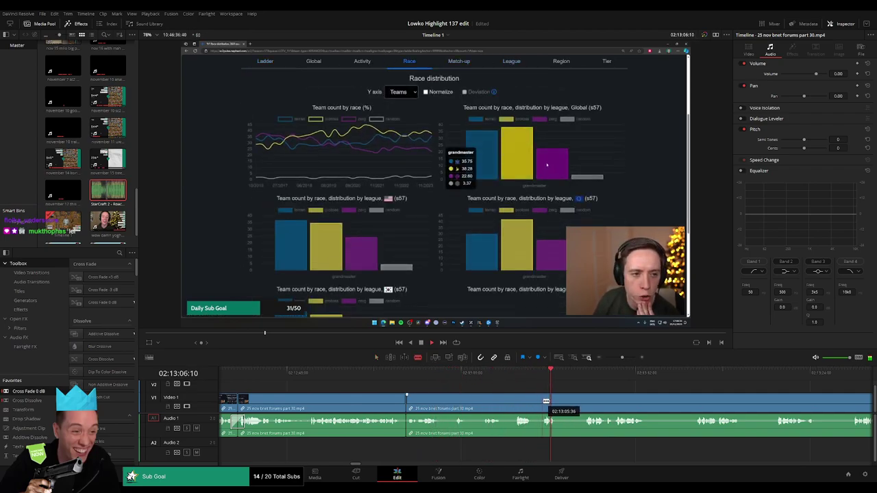
key("Delete")
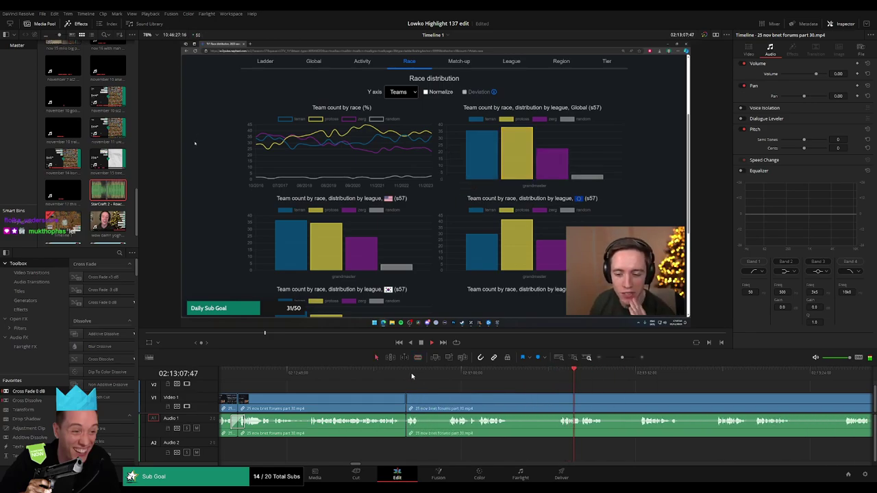
left_click(411, 376)
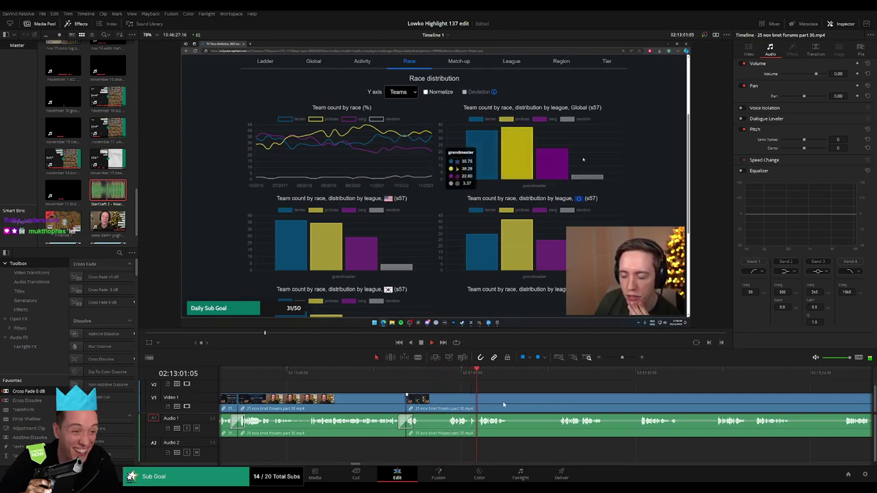
- Ripple-delete the silence from about 02:13:03 to 02:13:07 and add an audio cross fade at the join
left_click_drag(519, 402, 412, 388)
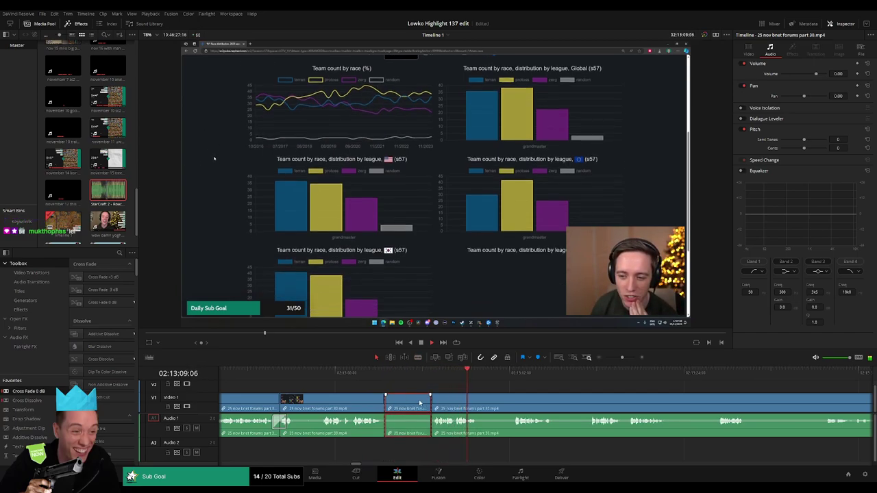
key("Delete")
left_click_drag(452, 429, 384, 437)
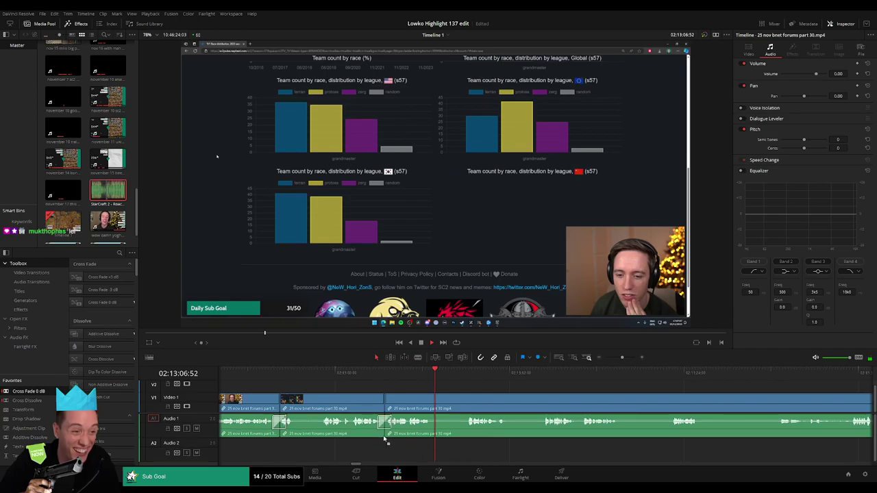
- Cut out the pause from about 02:13:07 to 02:13:09, close the gap and add an audio cross fade at the join
left_click_drag(460, 395, 437, 397)
scroll(436, 397, "right", 4)
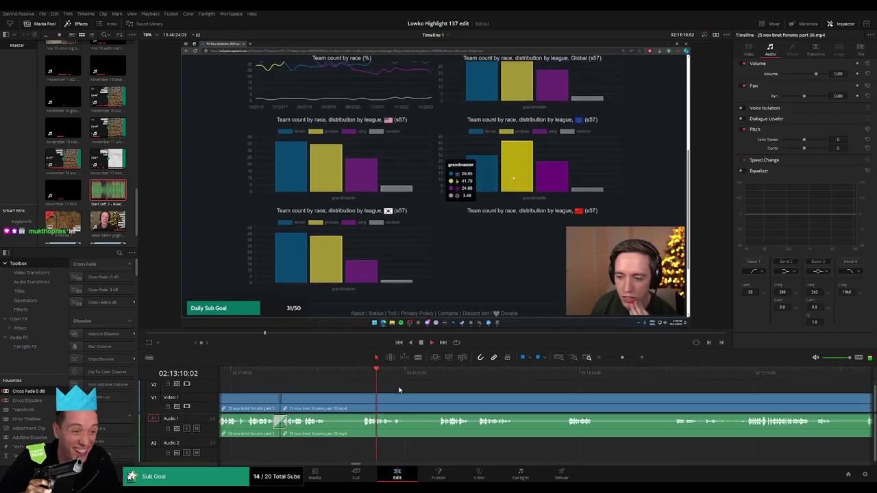
left_click(329, 402)
left_click(361, 403)
key("a")
left_click(346, 408)
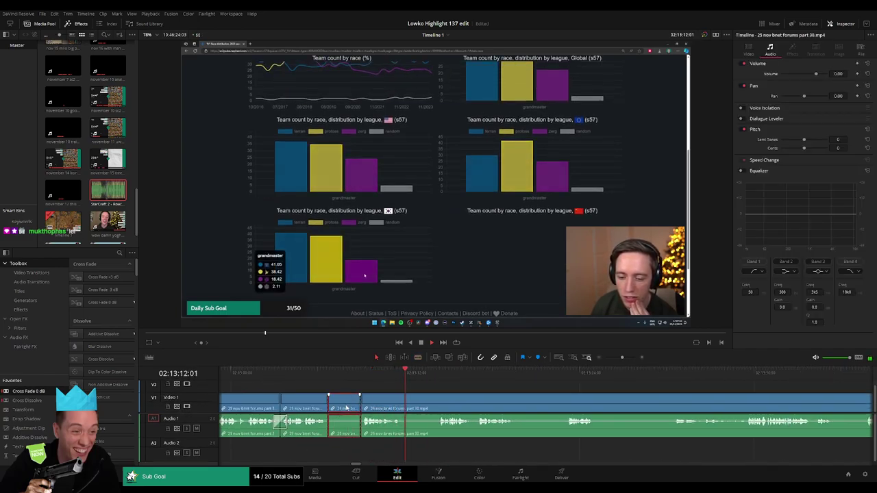
key("Delete")
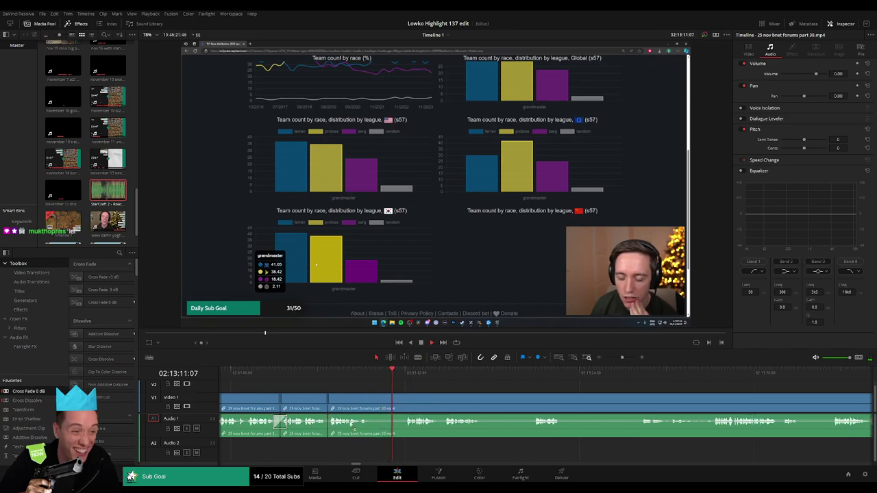
left_click_drag(352, 425, 331, 423)
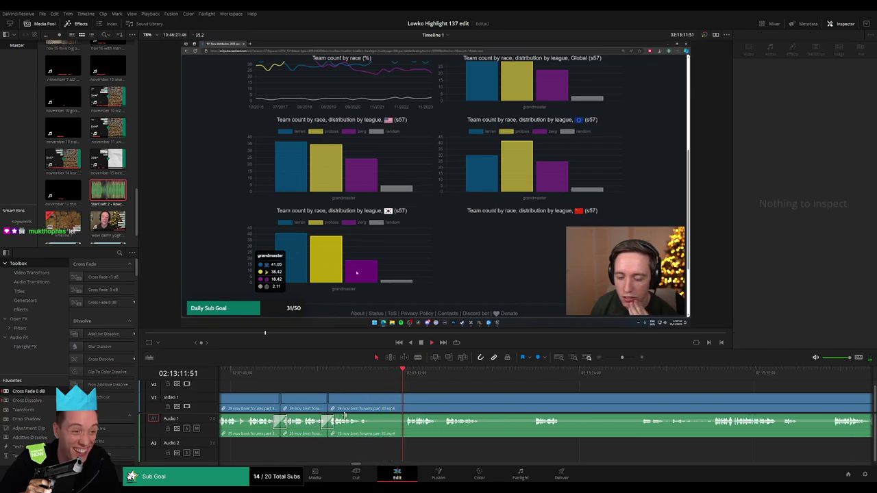
- Cut out the silence from about 02:13:10 to 02:13:12, close the gap and add an audio cross fade at the join
left_click(403, 403)
key("a")
left_click(395, 406)
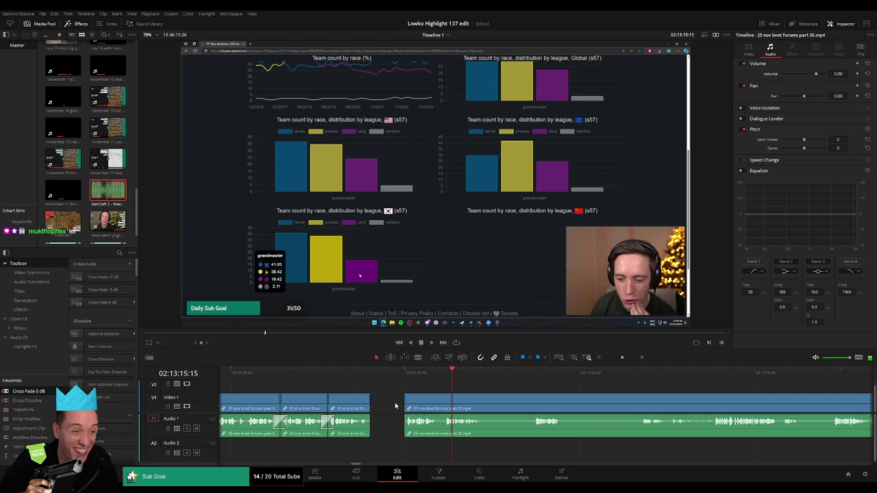
left_click(395, 406)
key("Delete")
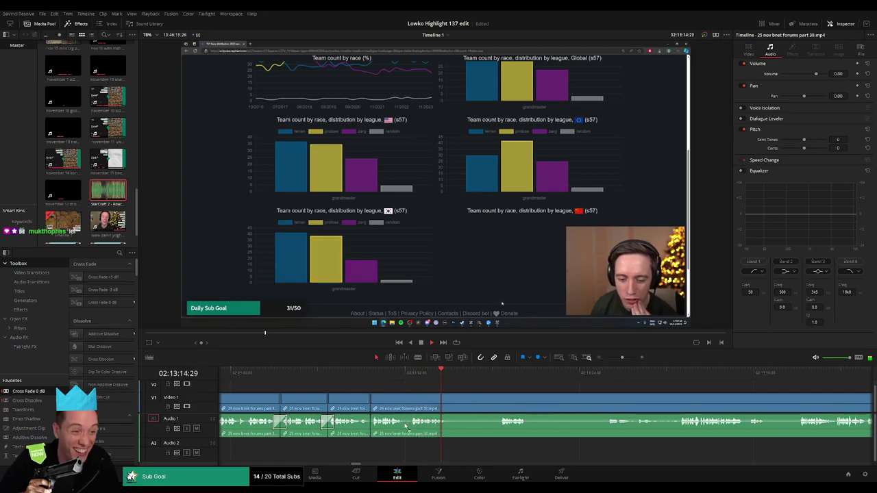
left_click_drag(375, 433, 373, 430)
- Cut out the silence from about 02:13:15 to 02:13:19, close the gap and add an audio cross fade at the join
left_click(500, 374)
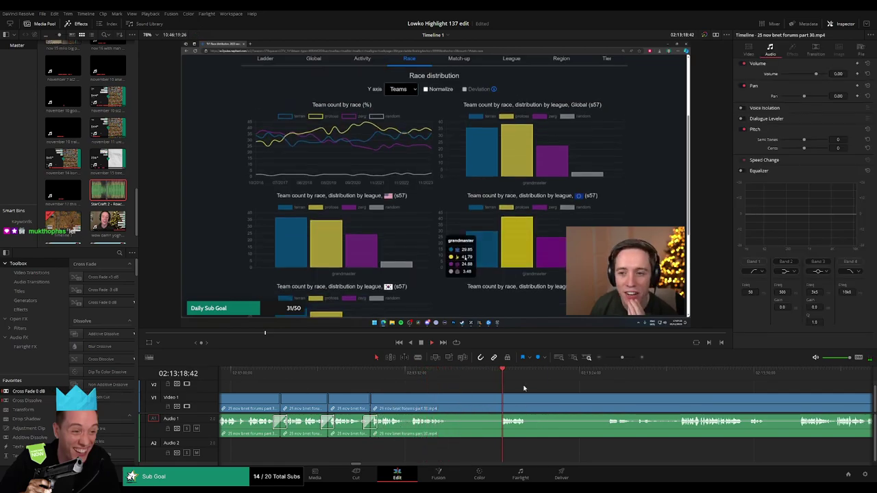
scroll(473, 391, "right", 3)
key("b")
left_click(404, 400)
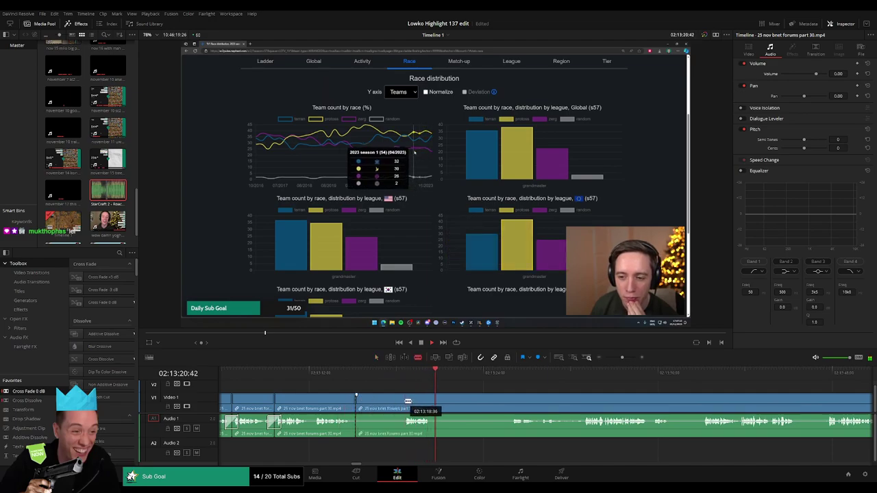
key("a")
left_click(393, 406)
key("Delete")
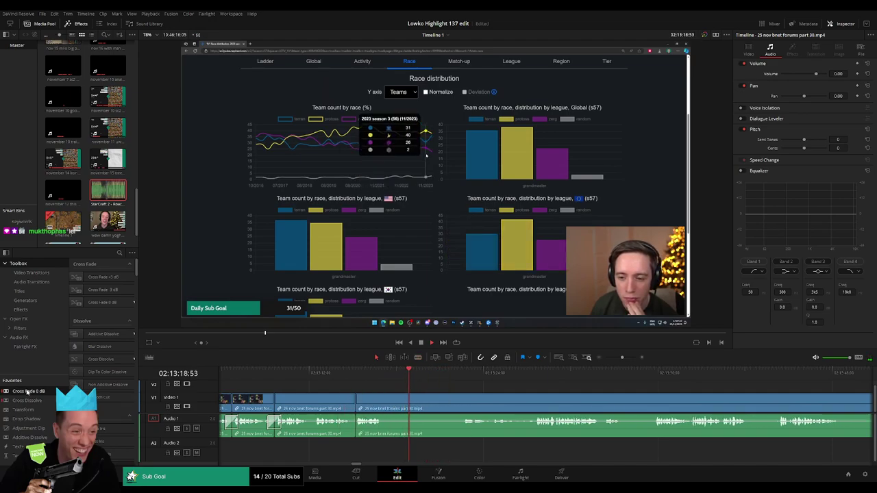
- Cut out the long section from about 02:13:17 to 02:13:28, close the gap and add an audio cross fade at the join
left_click(465, 374)
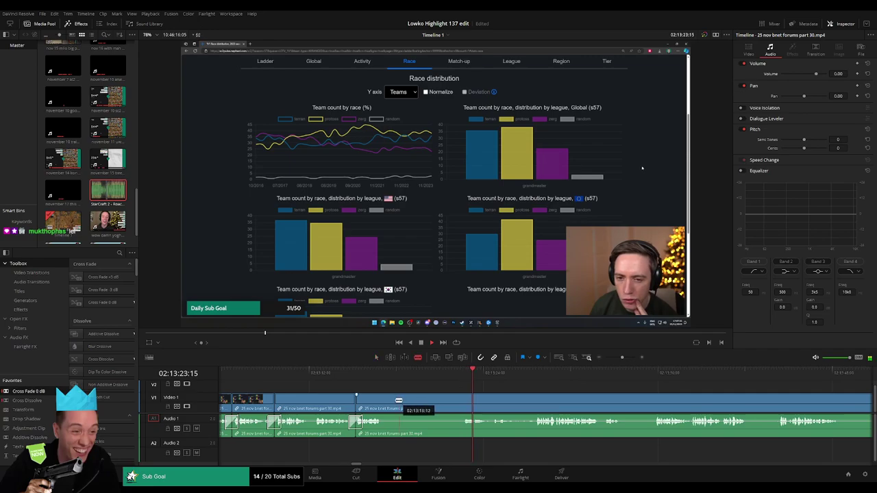
key("space")
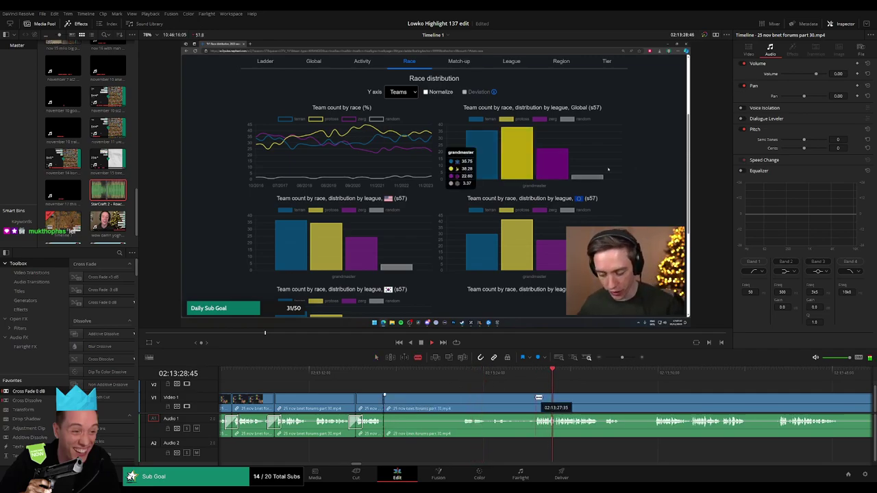
key("Delete")
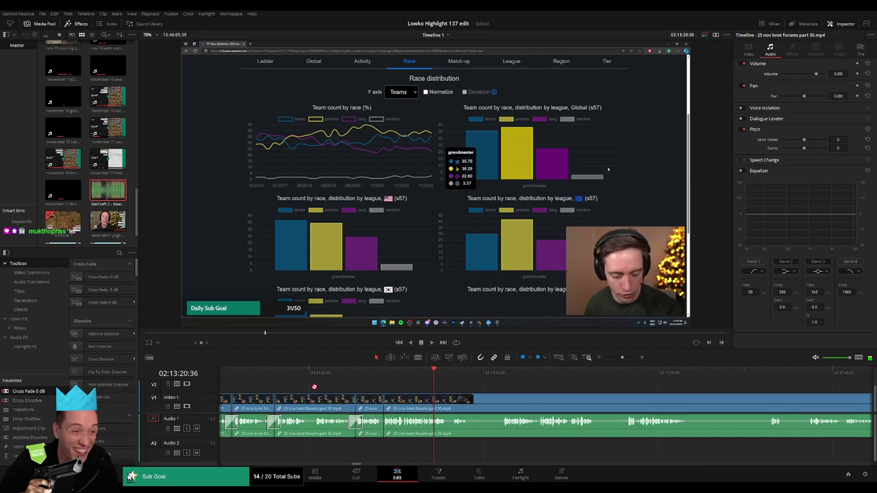
left_click_drag(315, 388, 415, 421)
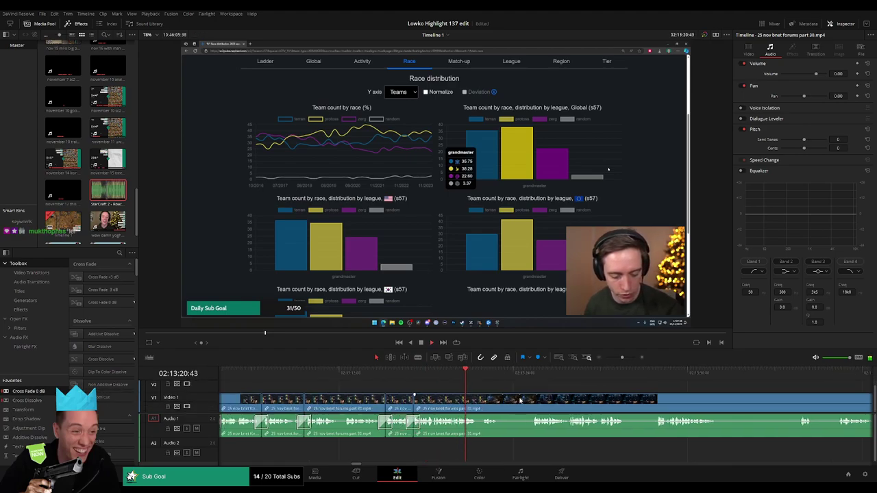
- Ripple-delete the silence from about 02:13:23 to 02:13:25 and the roughly 8.5-second passage following it, adding an audio cross fade at the join
scroll(438, 395, "right", 9)
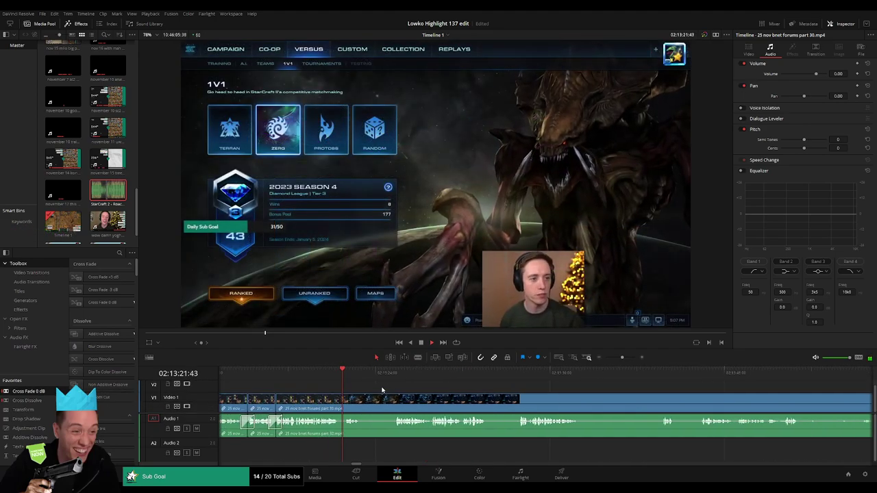
left_click(390, 375)
key("b")
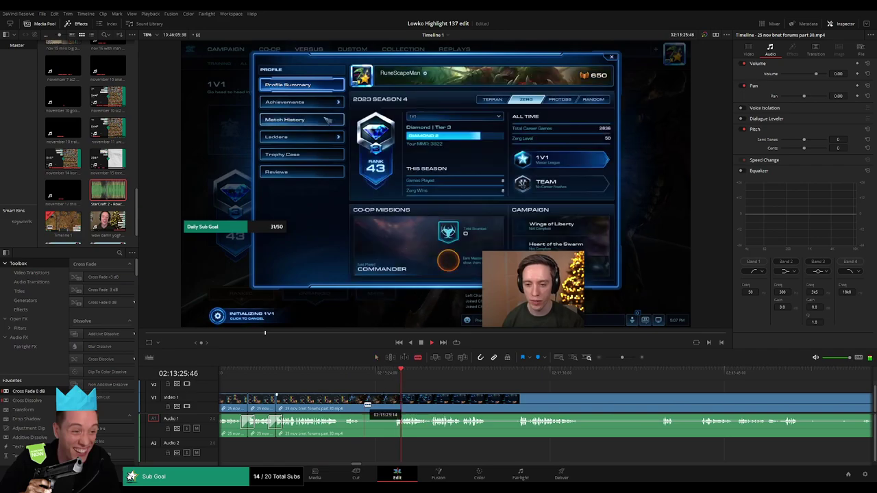
left_click(362, 402)
left_click(396, 403)
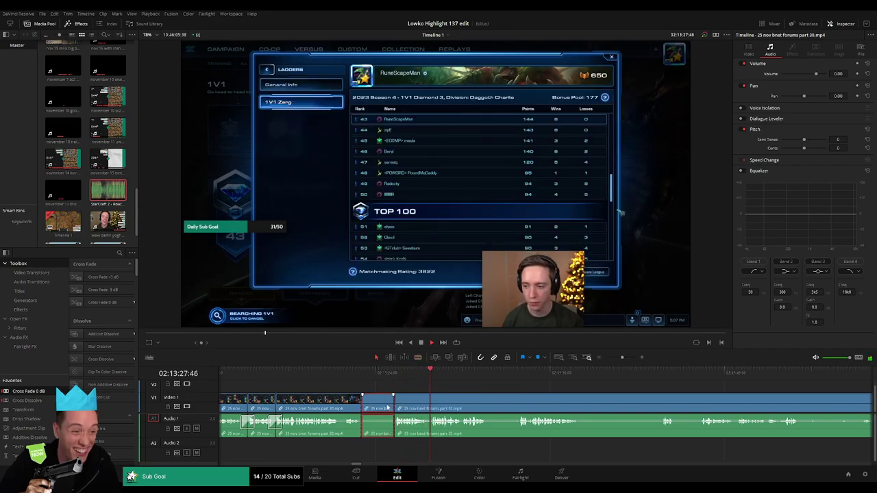
key("Delete")
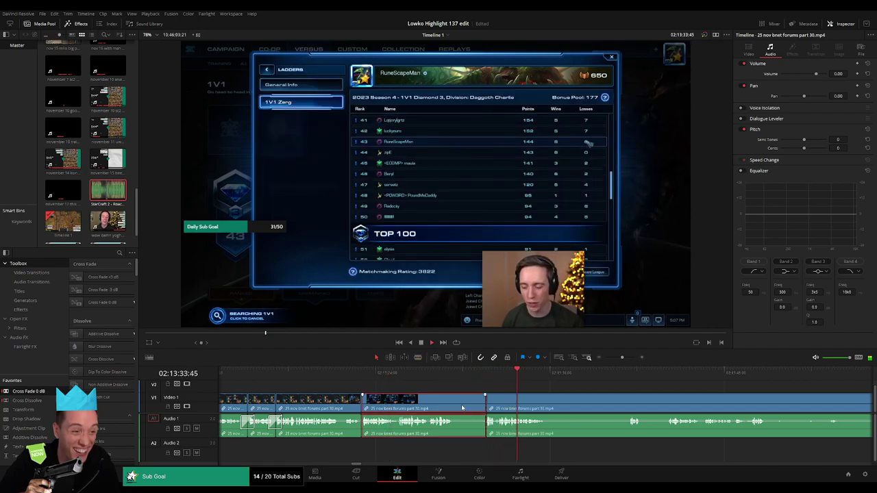
key("Delete")
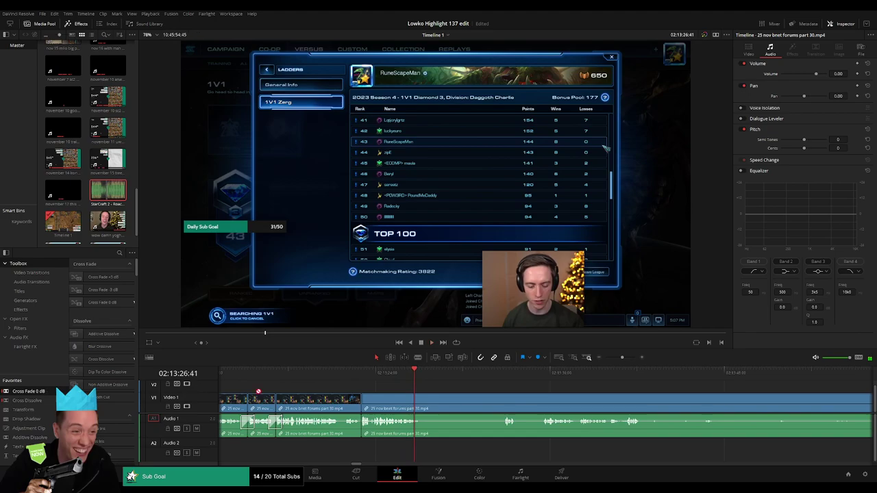
- Cut out the silence from about 02:13:27 to 02:13:33, close the gap and add an audio cross fade at the join
left_click(495, 373)
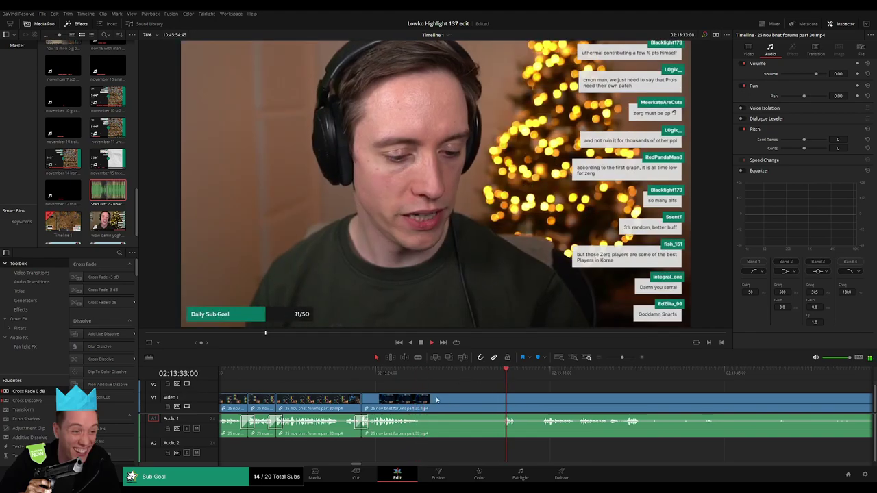
key("b")
left_click(422, 400)
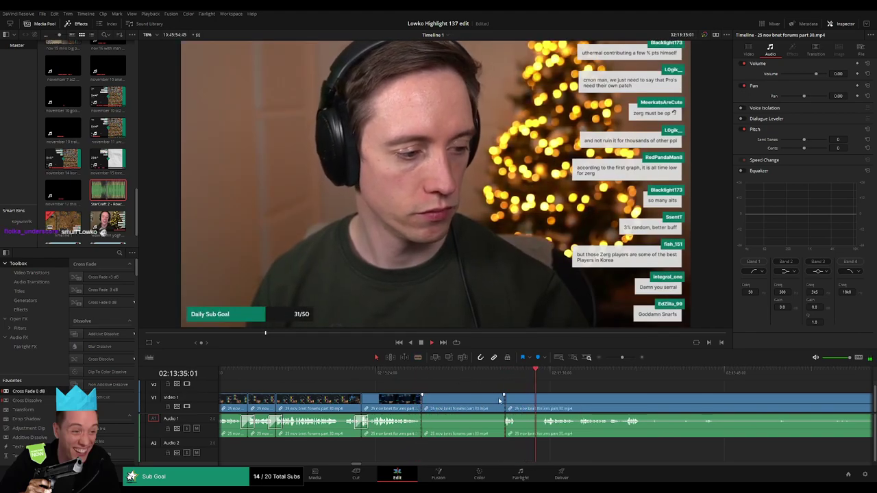
left_click(484, 405)
key("Delete")
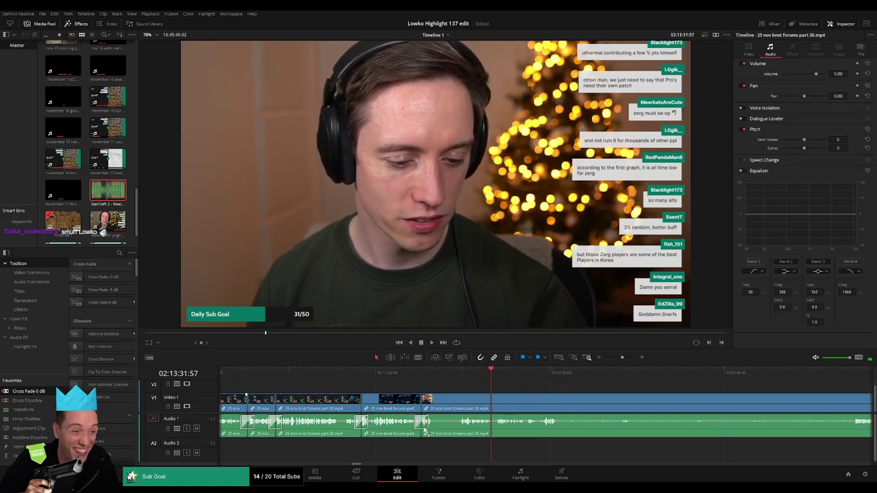
- Cut out the short pause from about 02:13:28 to 02:13:30, close the gap and add an audio cross fade at the join
left_click(437, 407)
left_click(460, 406)
key("a")
left_click(454, 404)
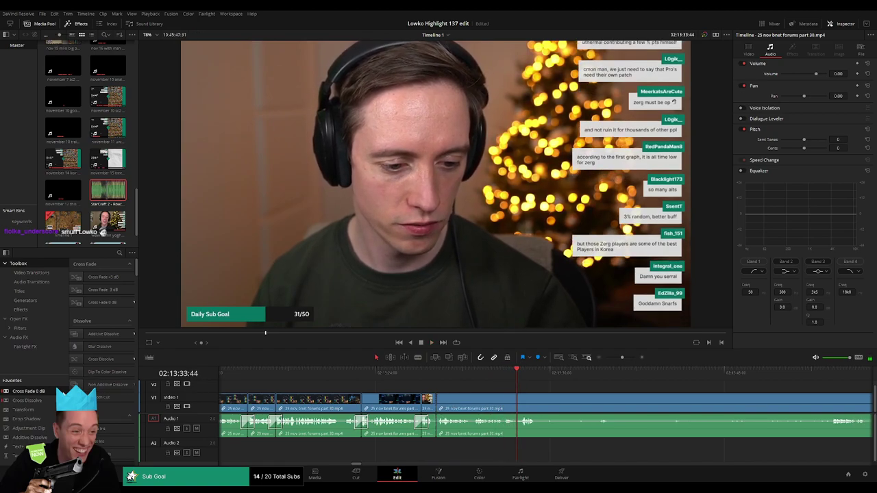
left_click_drag(440, 433, 441, 433)
left_click_drag(589, 403, 466, 398)
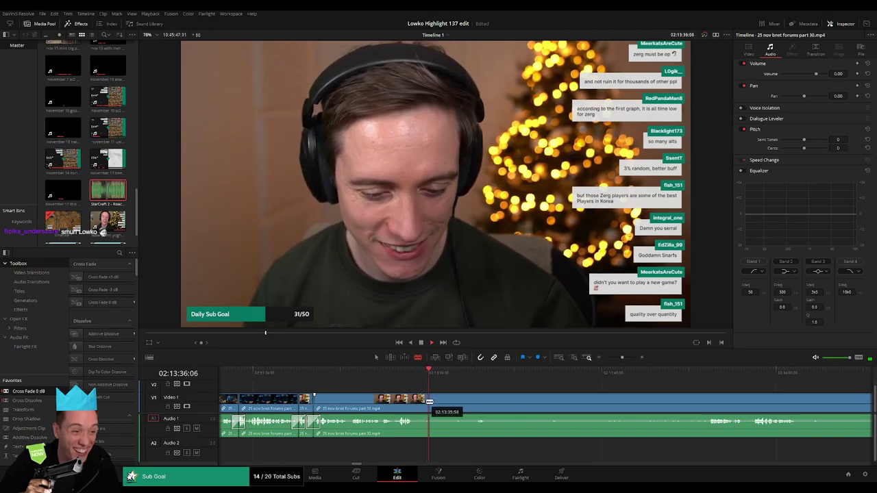
- Split the 25 nov bnet forums part 30 clip at about 02:13:36 and ripple-delete everything in it after the split
left_click_drag(474, 373, 714, 378)
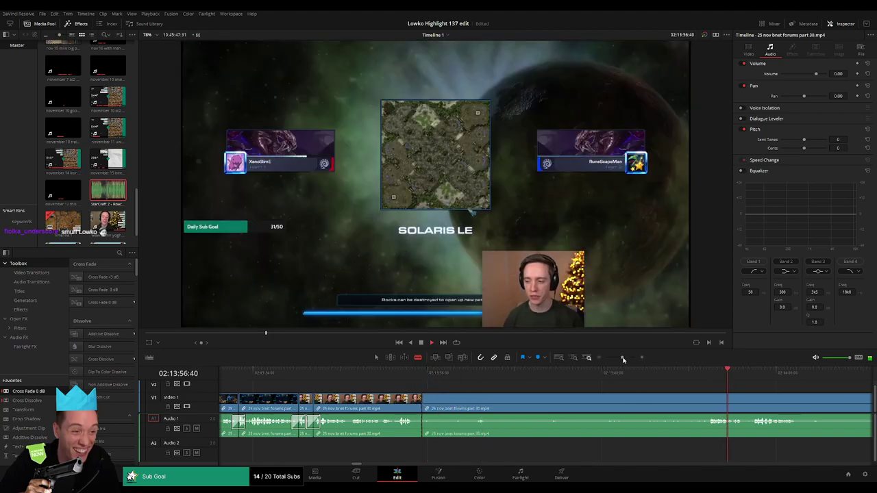
left_click_drag(623, 359, 612, 359)
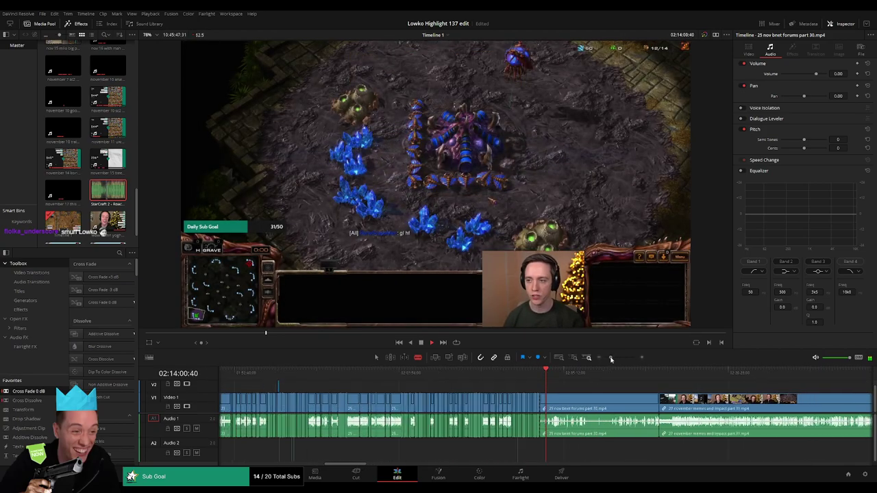
left_click(558, 375)
key("a")
left_click(598, 409)
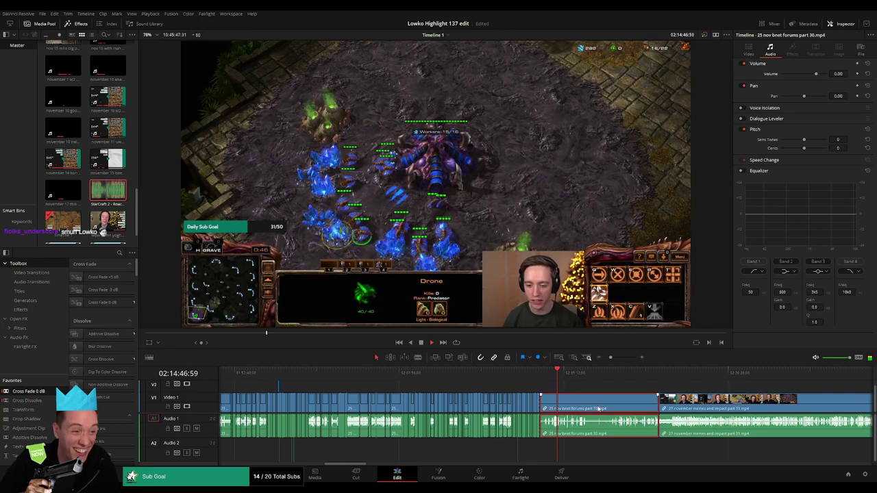
key("Delete")
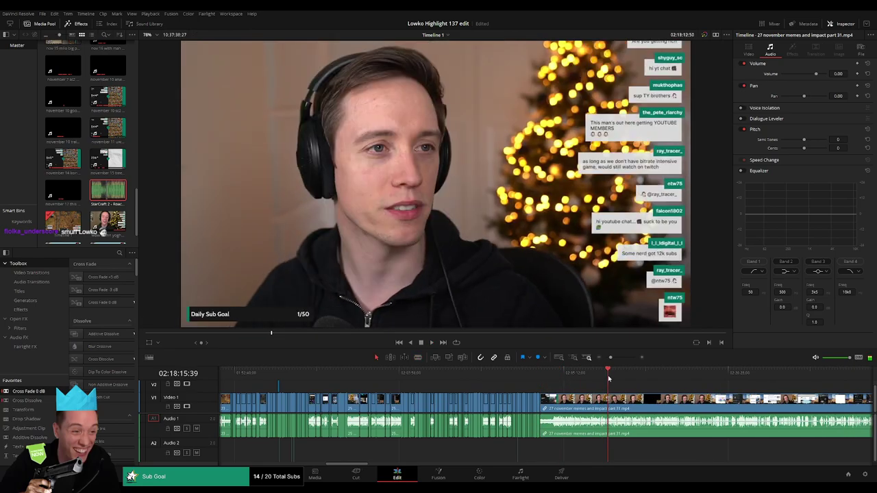
- Skim the 27 november memes and impact part 31 clip up to about 02:31 for passages worth keeping
scroll(471, 392, "right", 1)
key("space")
left_click_drag(611, 359, 611, 359)
left_click_drag(555, 377, 622, 381)
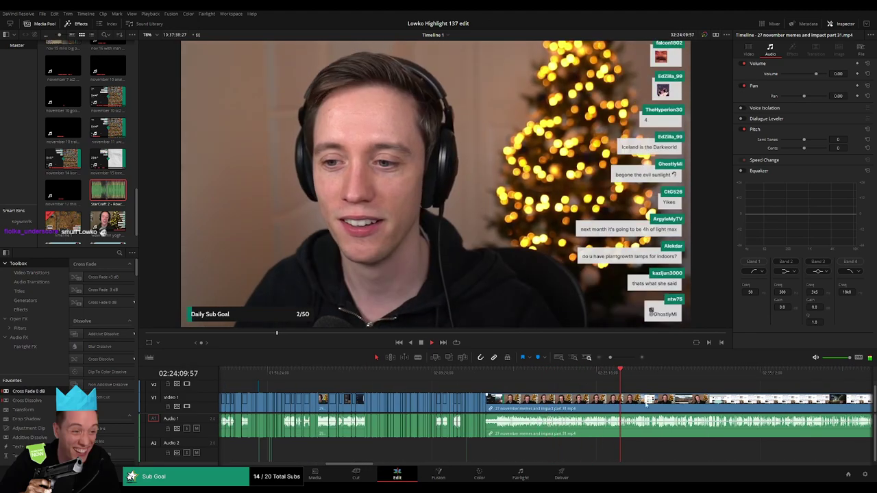
scroll(603, 384, "right", 5)
left_click_drag(475, 379, 509, 377)
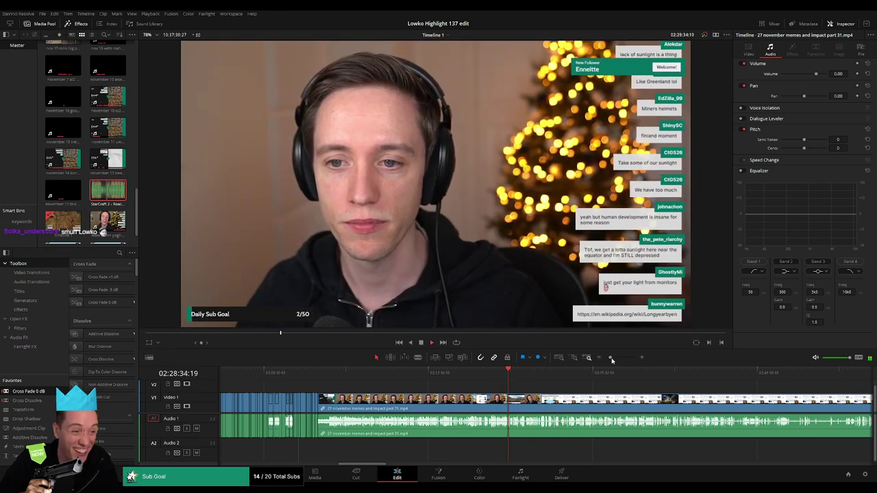
mouse_move(612, 361)
left_mouse_down()
mouse_move(603, 360)
mouse_move(616, 362)
left_mouse_up()
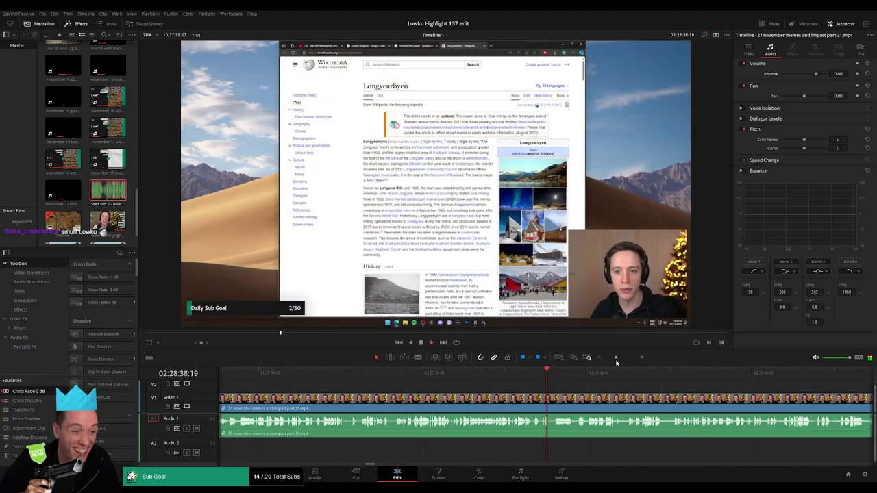
scroll(580, 403, "right", 3)
left_click(485, 376)
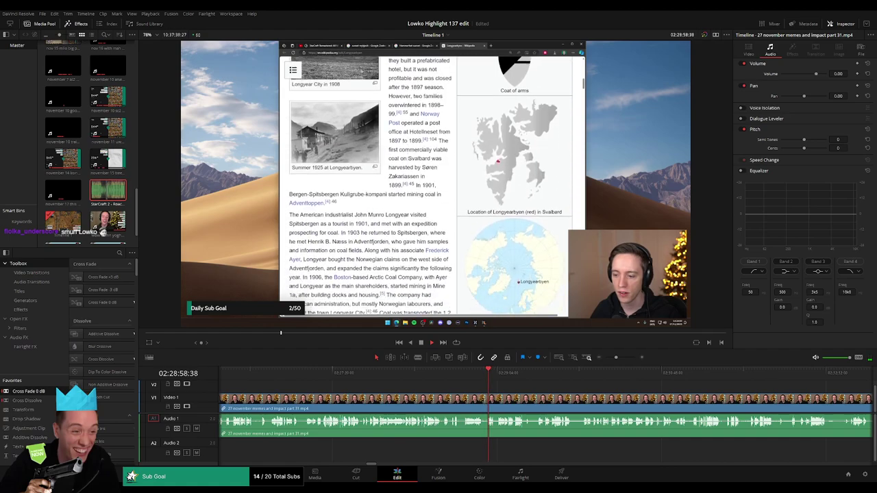
left_click(496, 377)
left_click(677, 377)
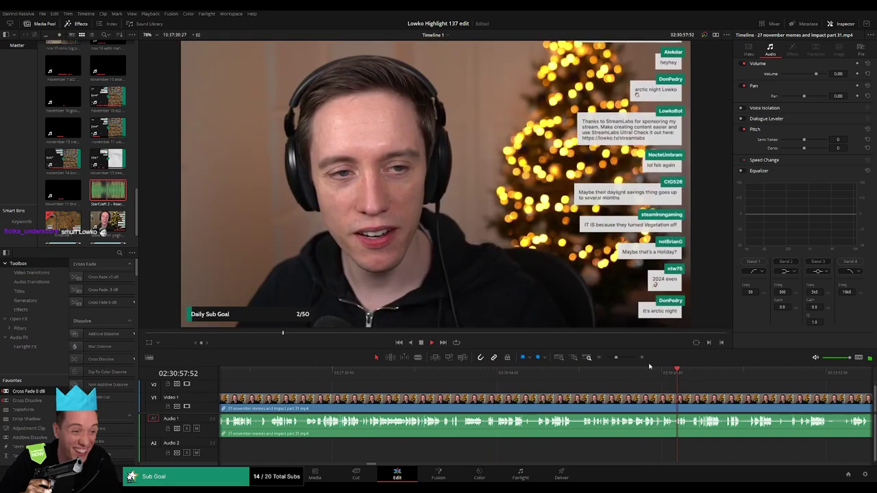
- Survey the remaining clips on the timeline and skim the 27 november clip from about 02:31 to 02:39 for usable material
left_click_drag(616, 357, 582, 363)
scroll(409, 399, "right", 6)
scroll(406, 398, "right", 10)
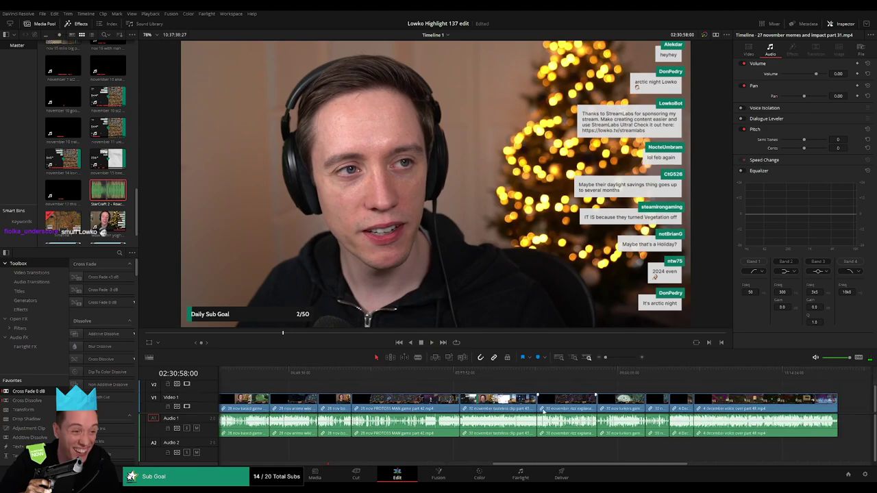
scroll(442, 411, "left", 10)
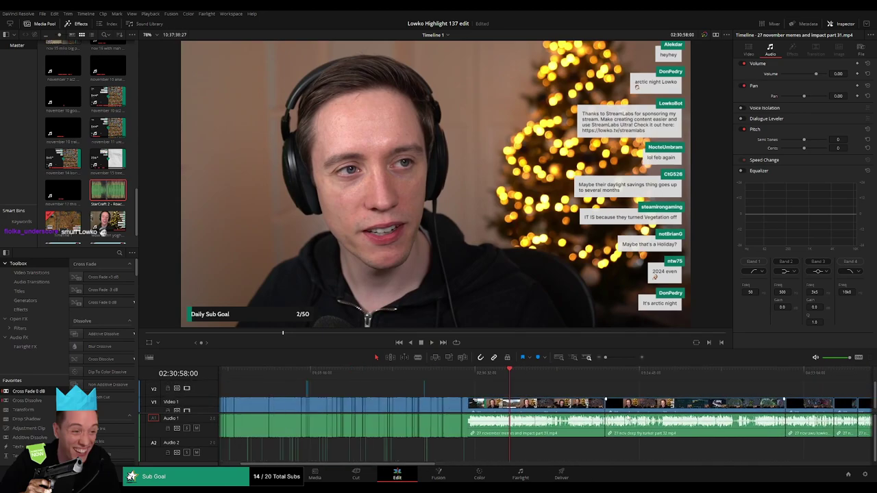
key("space")
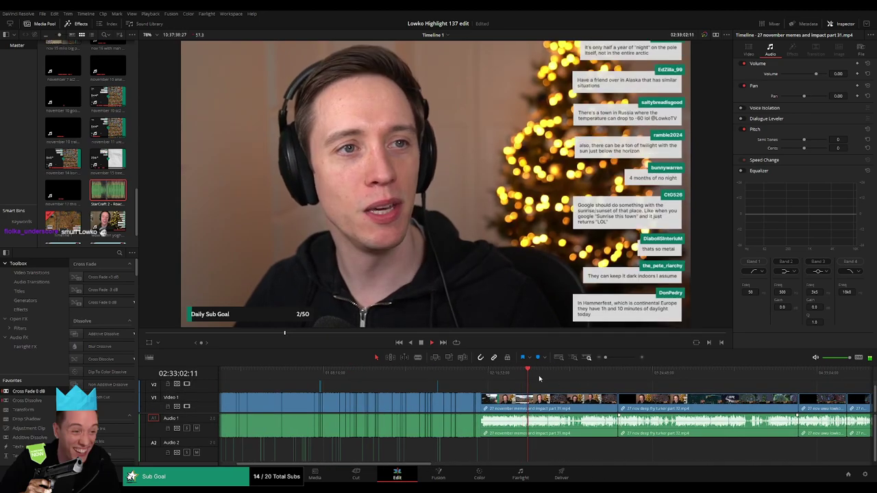
left_click(542, 376)
mouse_move(541, 378)
left_mouse_down()
mouse_move(525, 376)
mouse_move(533, 374)
left_mouse_up()
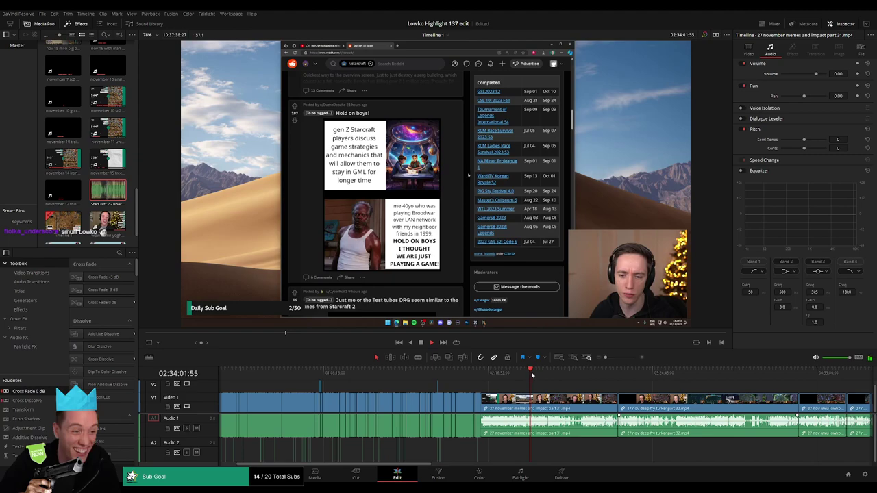
left_click_drag(612, 358, 617, 359)
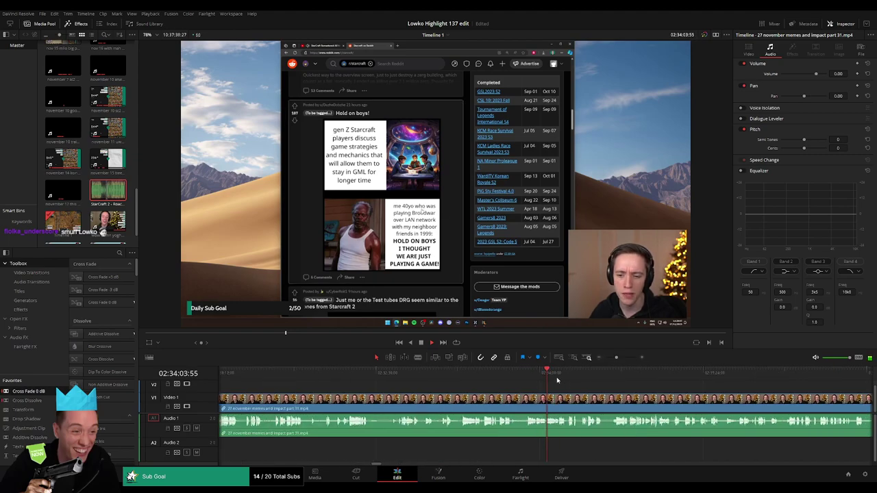
left_click_drag(574, 376, 621, 376)
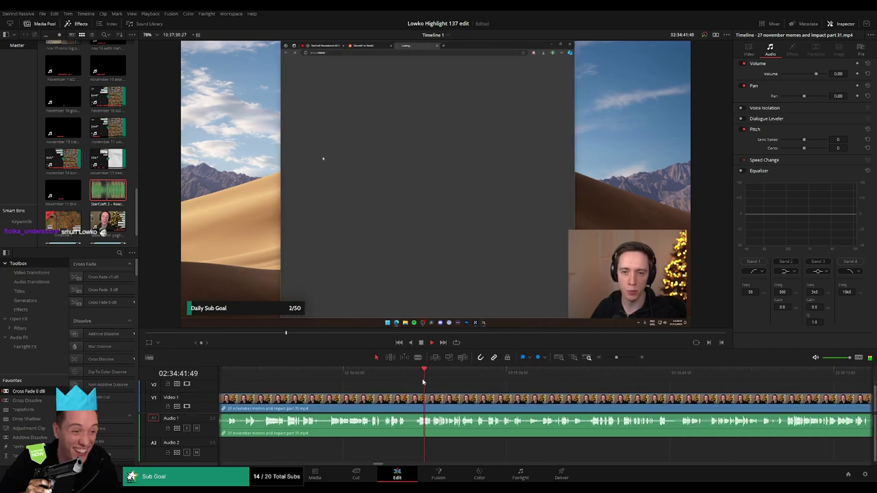
left_click(449, 374)
left_click_drag(451, 375, 603, 375)
key("space")
scroll(558, 399, "right", 5)
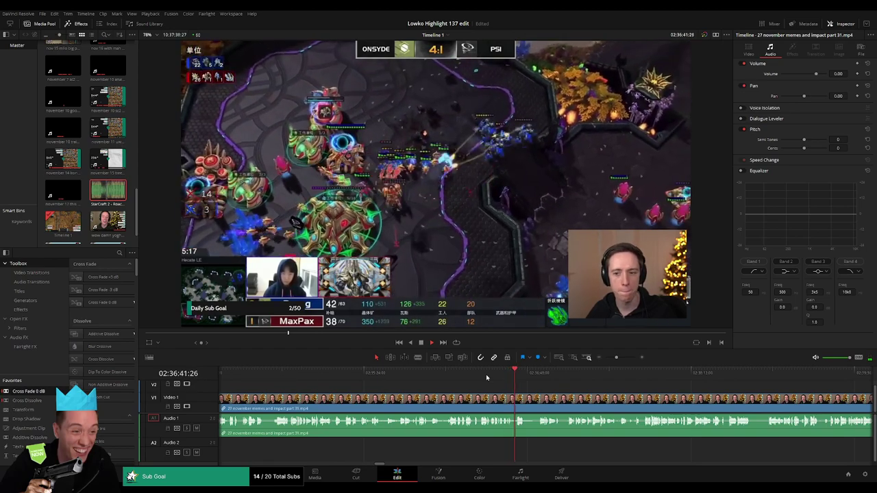
left_click_drag(521, 374, 540, 375)
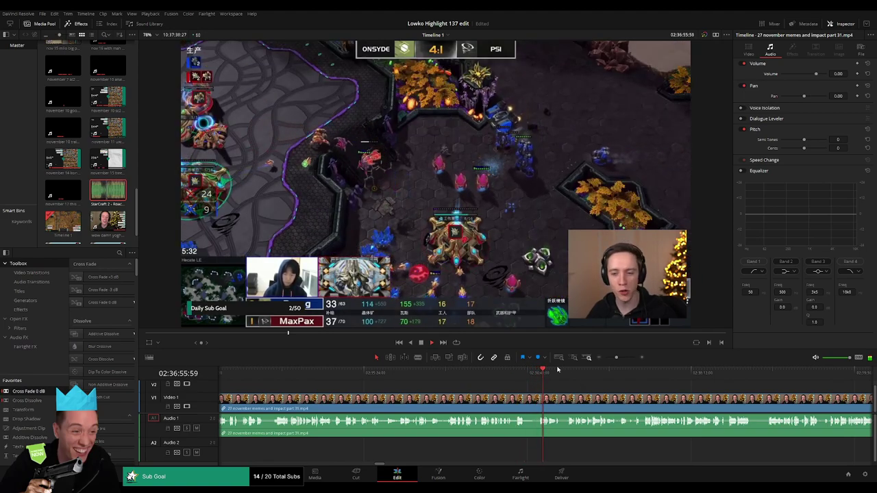
left_click_drag(555, 379, 807, 376)
- Skim the later part of the 27 november clip and look around 02:59 for the start of the conversation about Impact
left_click_drag(617, 358, 609, 358)
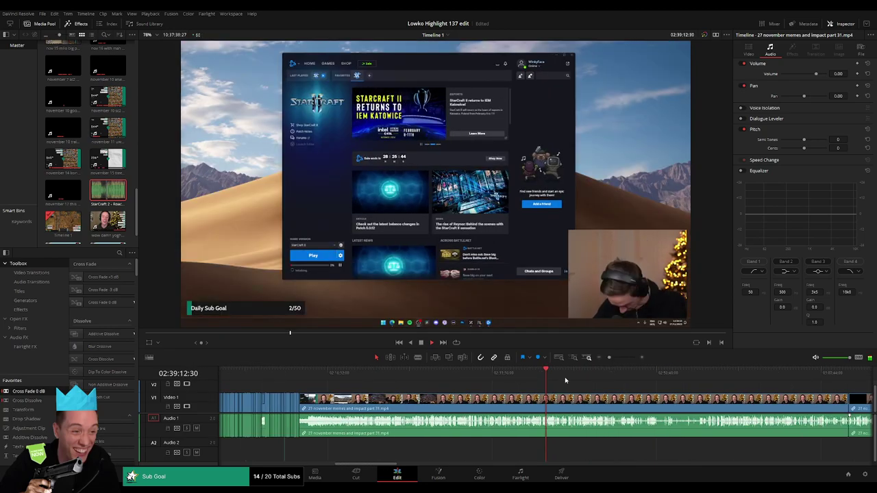
left_click_drag(549, 376, 747, 382)
key("space")
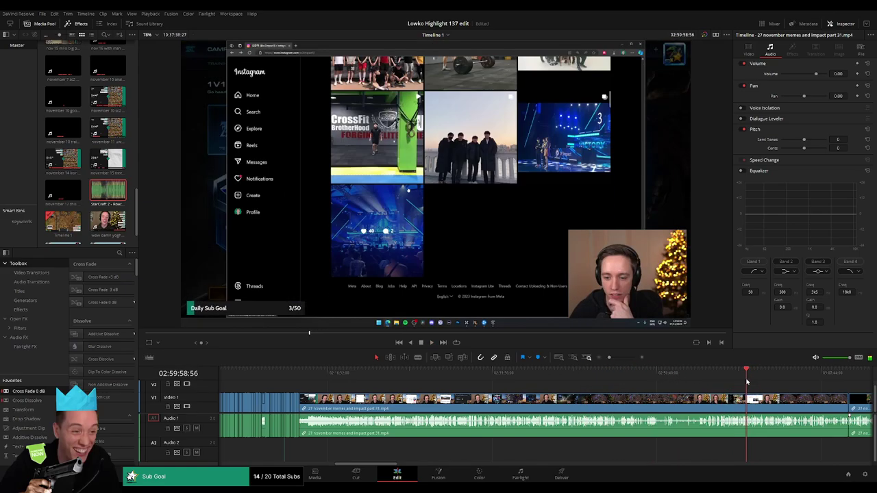
scroll(716, 388, "up", 5)
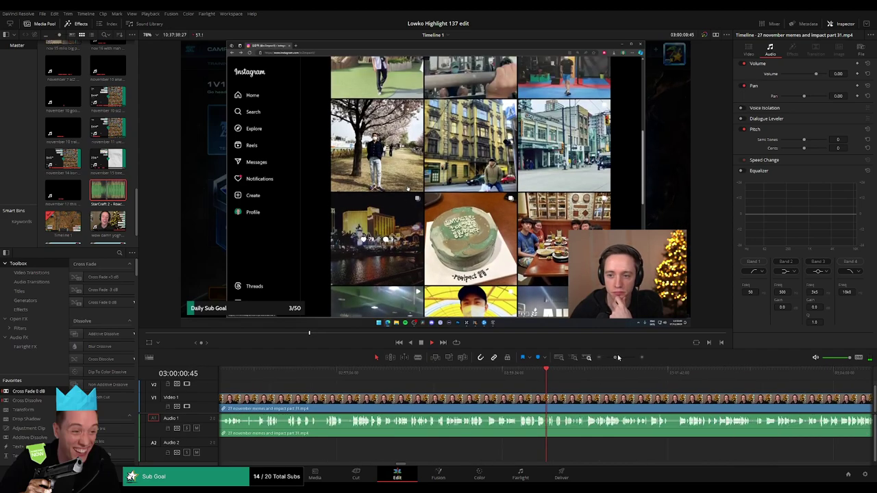
left_click(492, 377)
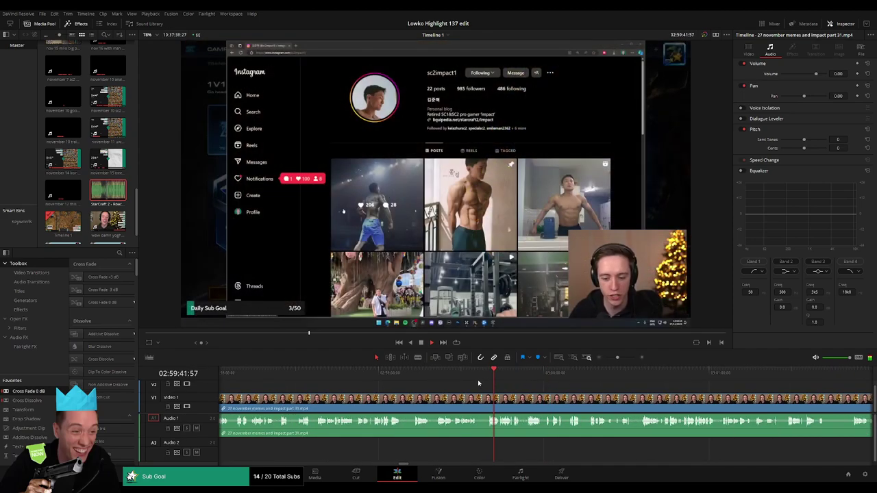
left_click(458, 377)
left_click(436, 375)
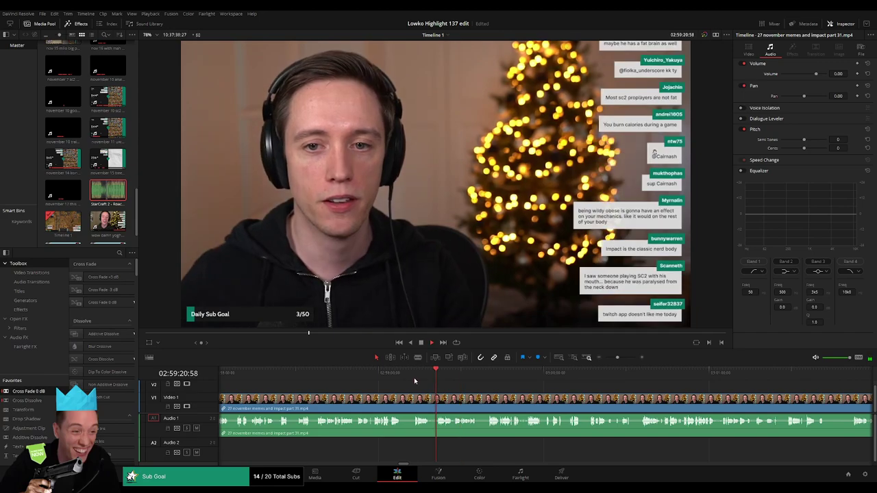
left_click(414, 378)
left_click(378, 377)
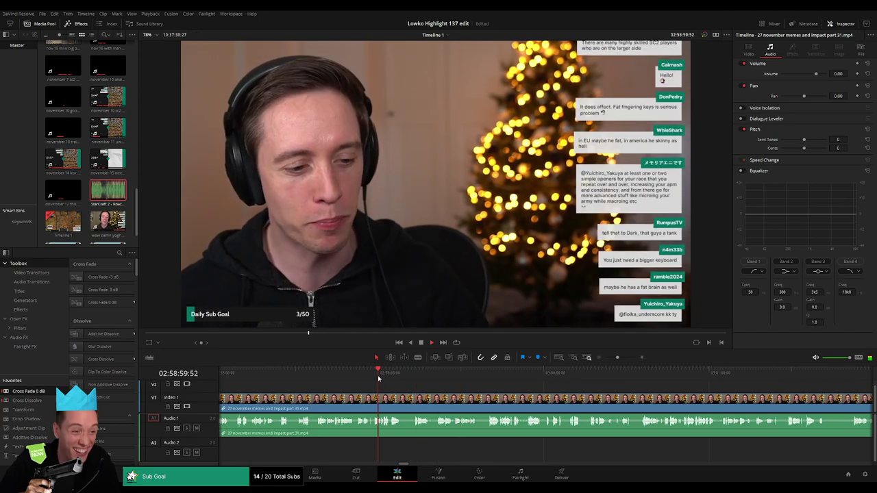
- Split the 27 november memes and impact part 31 clip at about 02:59:12 and ripple-delete everything in it before the split
left_click_drag(618, 358, 620, 358)
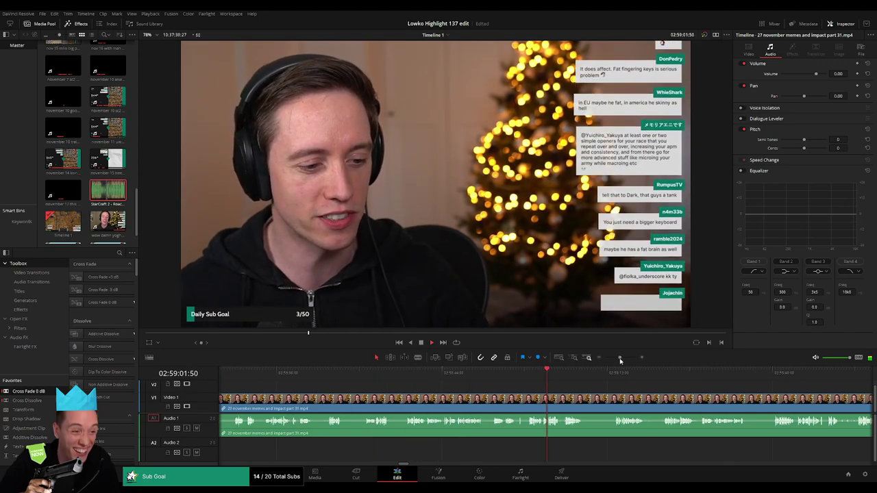
left_click(563, 378)
scroll(566, 381, "right", 4)
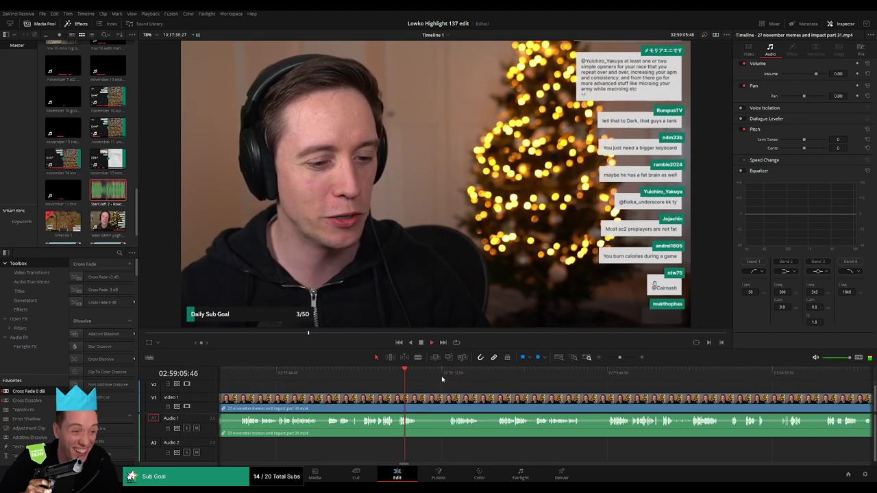
left_click(448, 373)
key("b")
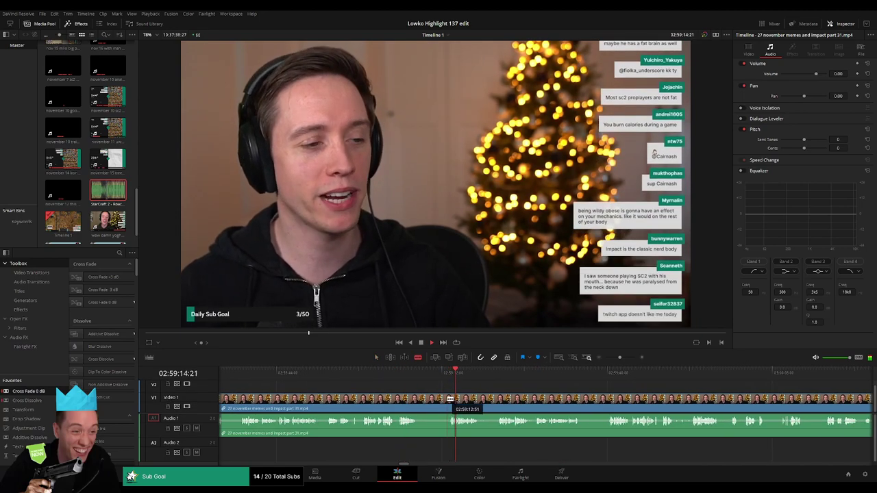
left_click(452, 399)
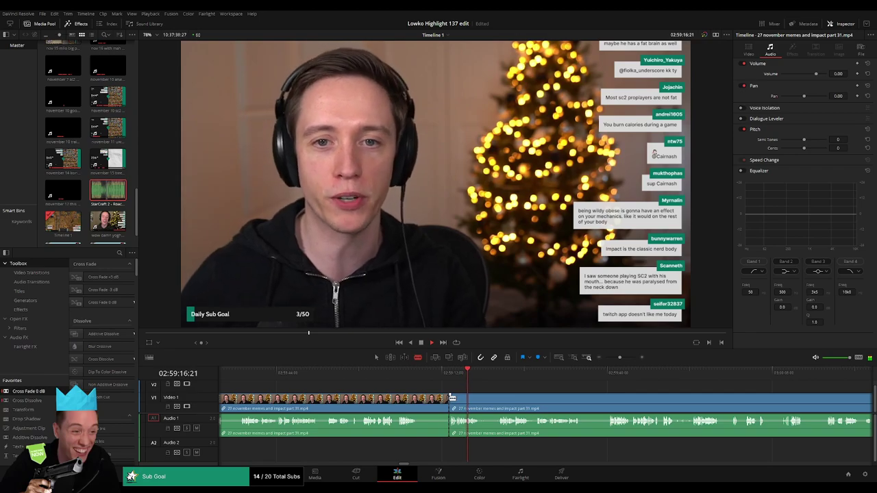
key("a")
left_click(437, 404)
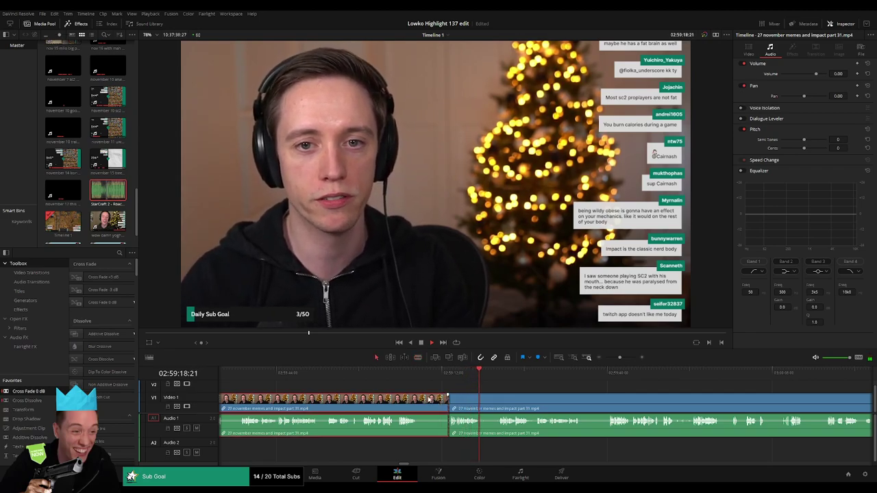
key("BackSpace")
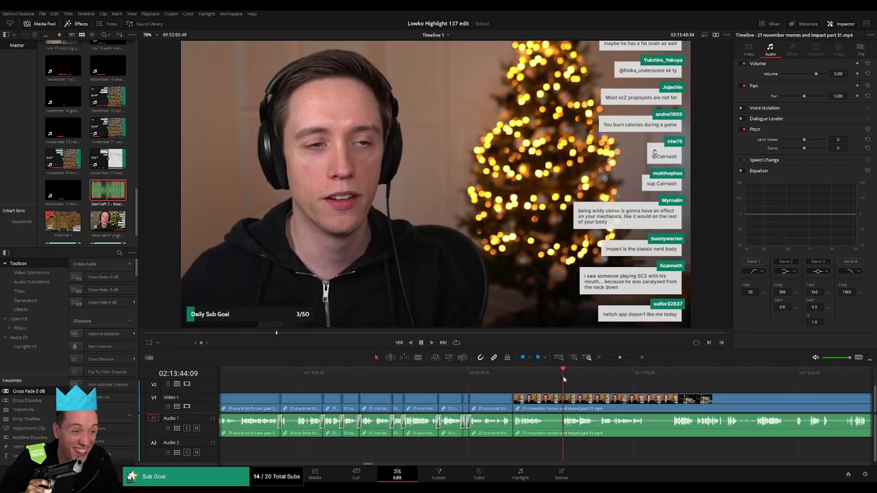
- Cut out the section from about 02:13:41 to 02:13:44, close the gap and add an audio cross fade at the join
left_click(547, 403)
left_click(565, 402)
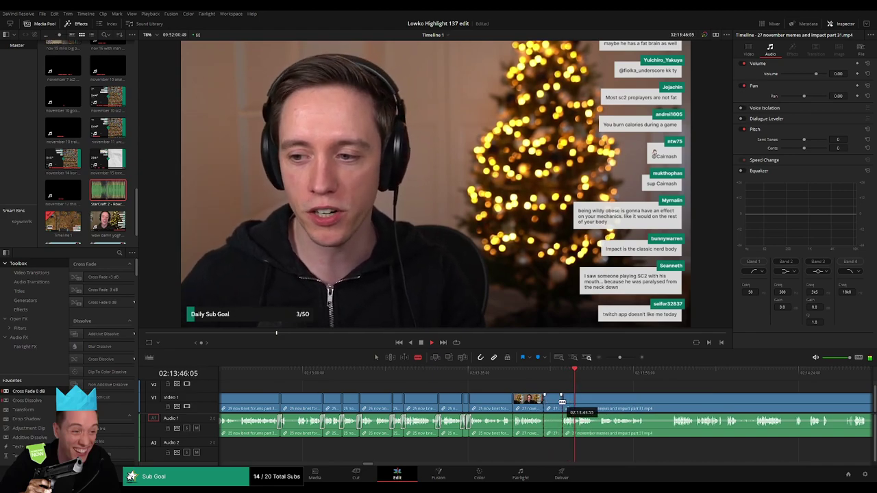
key("a")
left_click(556, 403)
key("BackSpace")
key("ctrl+z")
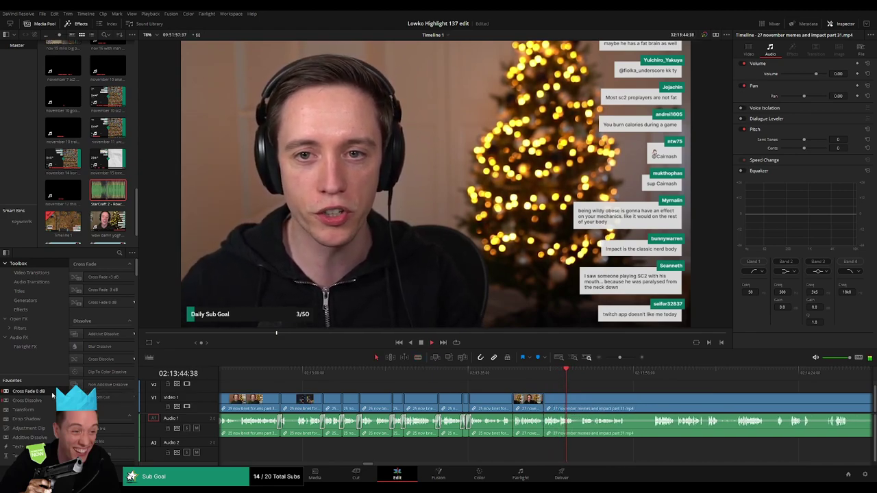
key("space")
- Cut out the short pause from about 02:13:46 to 02:13:47, close the gap and add an audio cross fade at the join
scroll(364, 401, "right", 5)
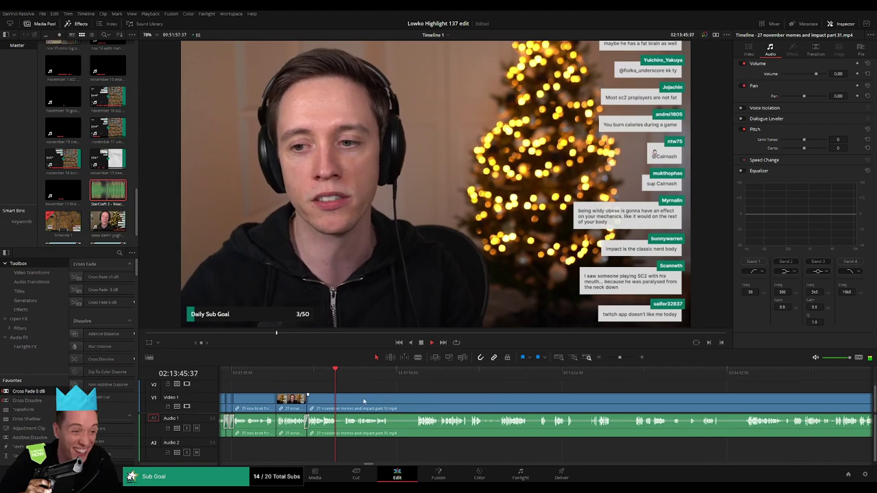
left_click(346, 380)
key("b")
left_click(340, 399)
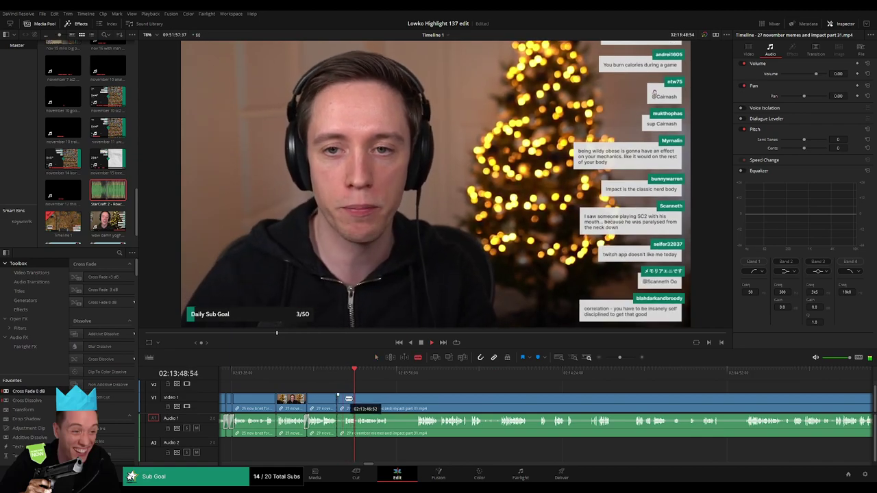
key("a")
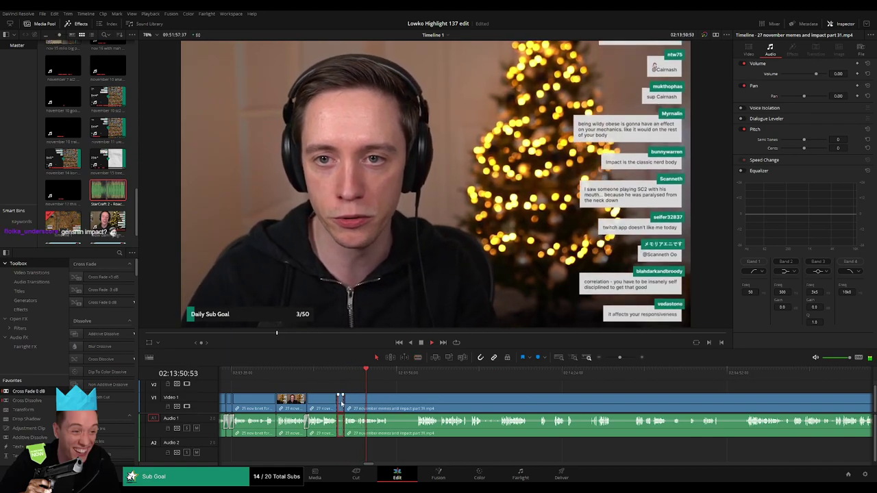
key("Delete")
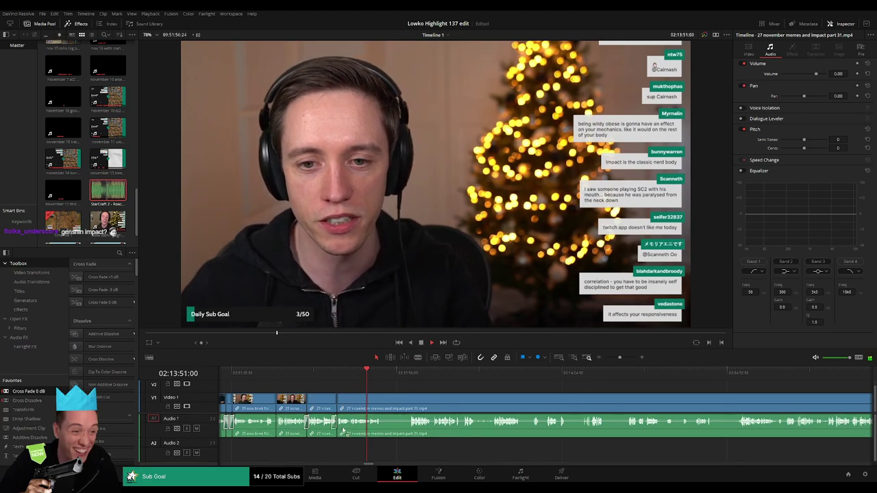
- Cut out the section from about 02:13:54 to 02:13:58, close the gap and add an audio cross fade at the join
key("b")
left_click(385, 409)
left_click(410, 406)
key("a")
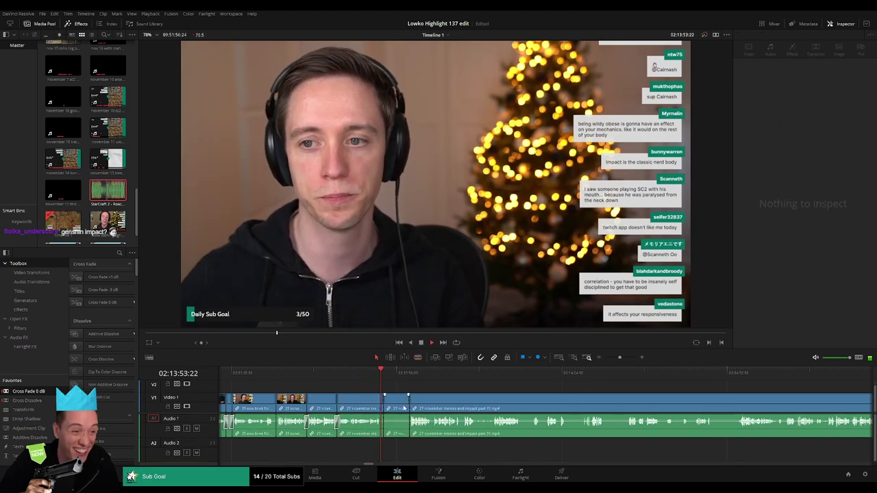
left_click(403, 408)
key("Delete")
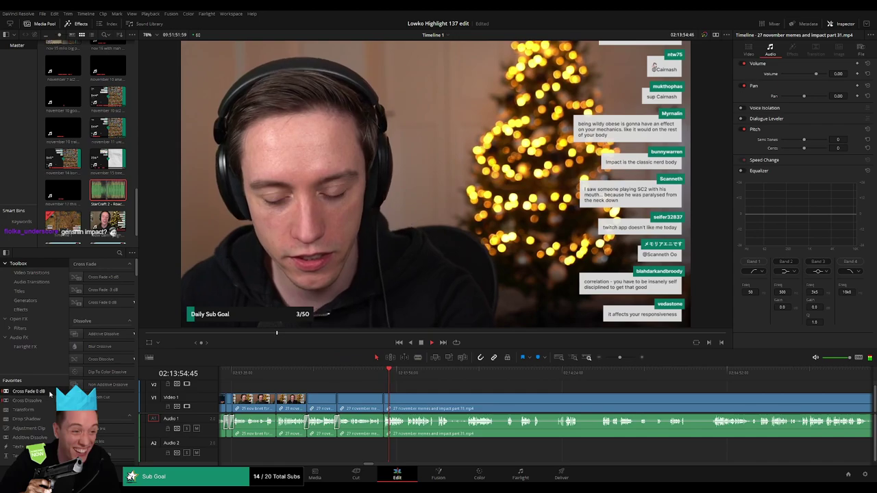
left_click(385, 424)
key("shift+t")
scroll(386, 427, "right", 3)
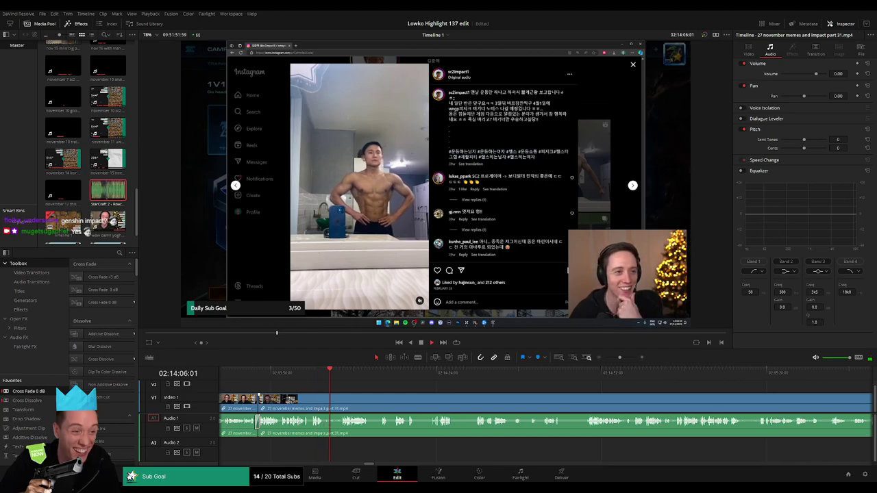
- Cut out the Instagram browsing from about 02:14:12 to 02:14:15, close the gap and add an audio cross fade at the join
left_click_drag(619, 358, 616, 360)
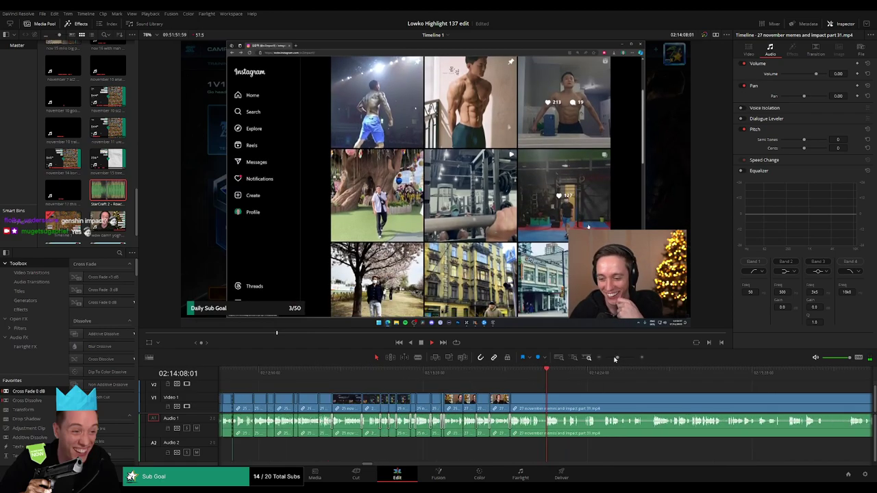
left_click_drag(581, 384, 389, 386)
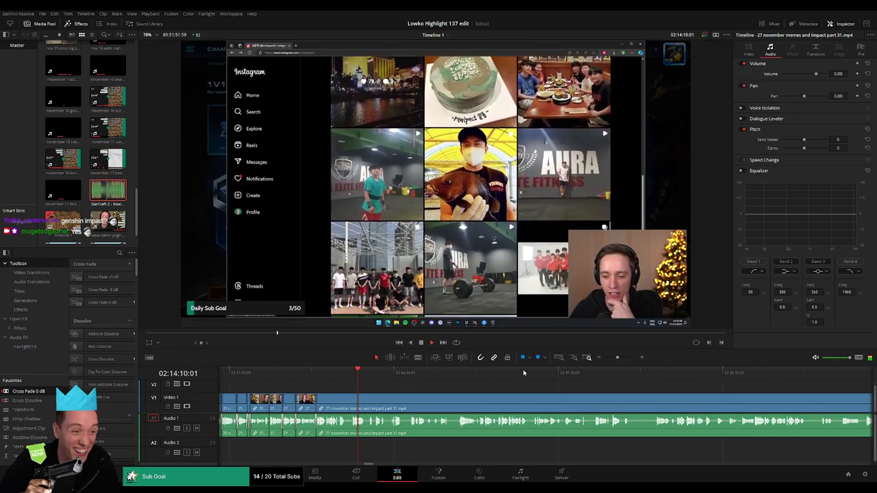
left_click_drag(618, 359, 623, 360)
left_click_drag(590, 387, 422, 389)
left_click(420, 376)
key("b")
left_click(393, 399)
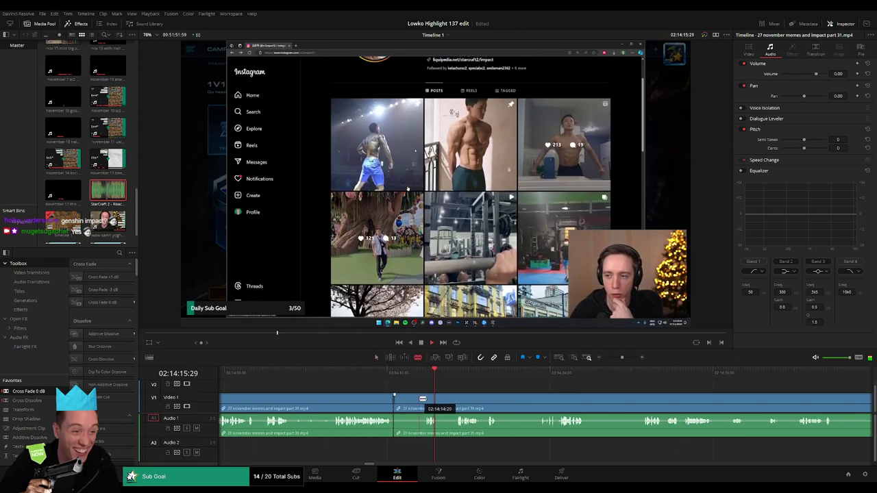
left_click(425, 399)
key("a")
left_click(417, 402)
key("Delete")
left_click(402, 401)
key("Delete")
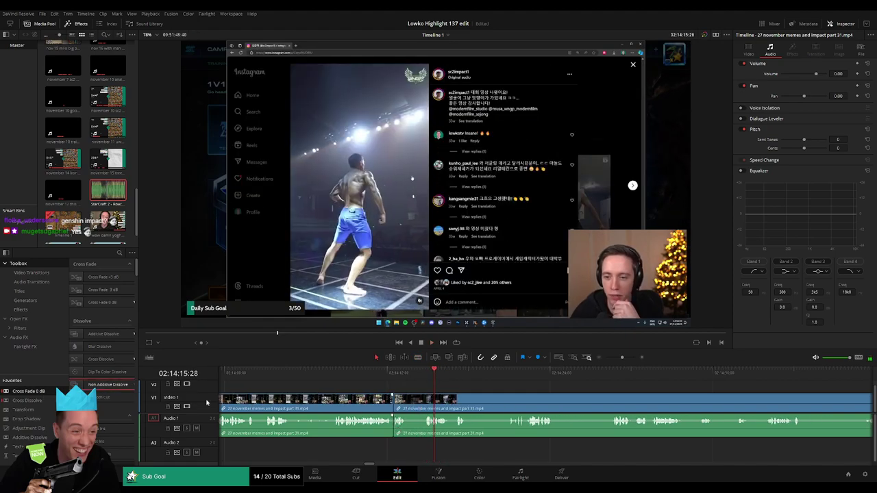
left_click_drag(42, 393, 419, 423)
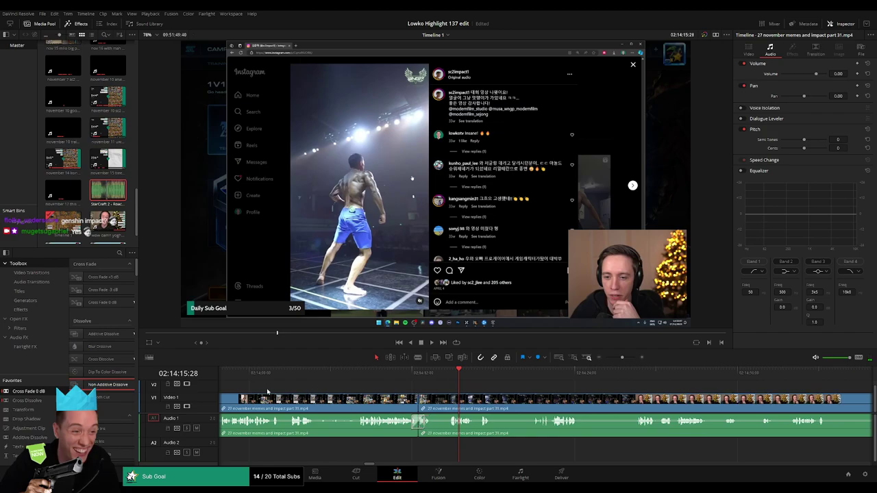
- Cut out the short pause from about 02:14:34 to 02:14:35, close the gap and add an audio cross fade at the join
key("space")
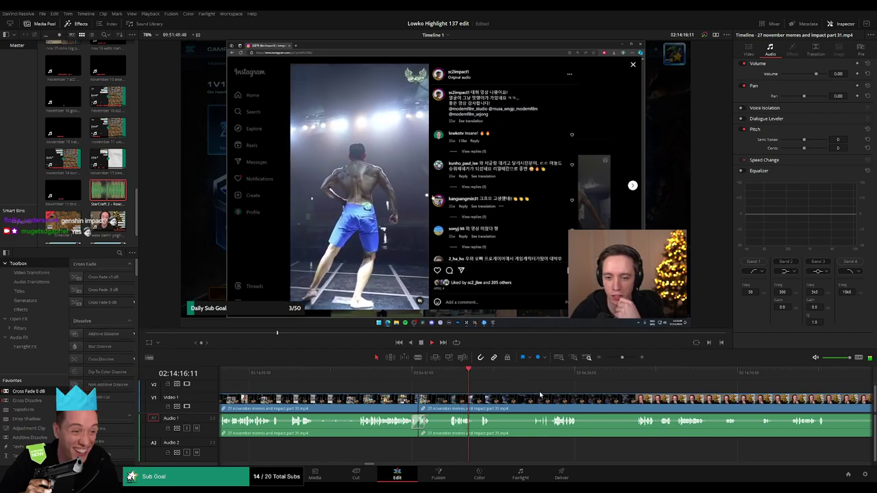
left_click_drag(542, 393, 460, 392)
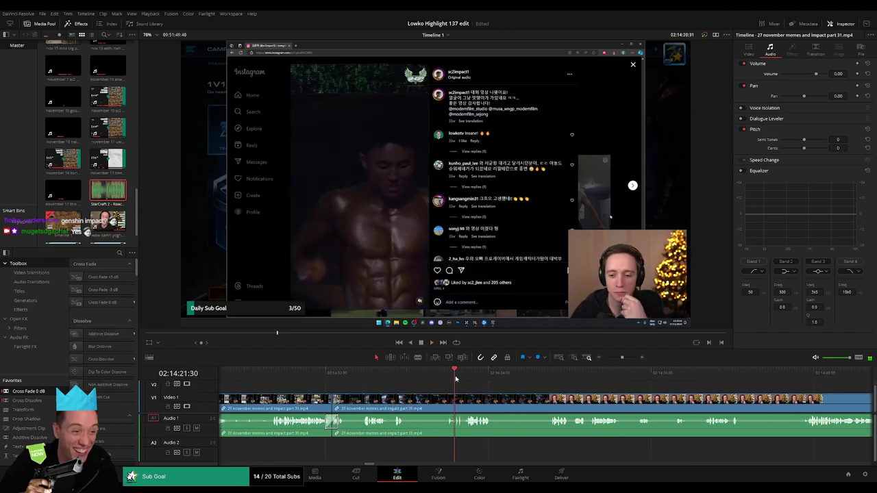
left_click_drag(519, 392, 403, 387)
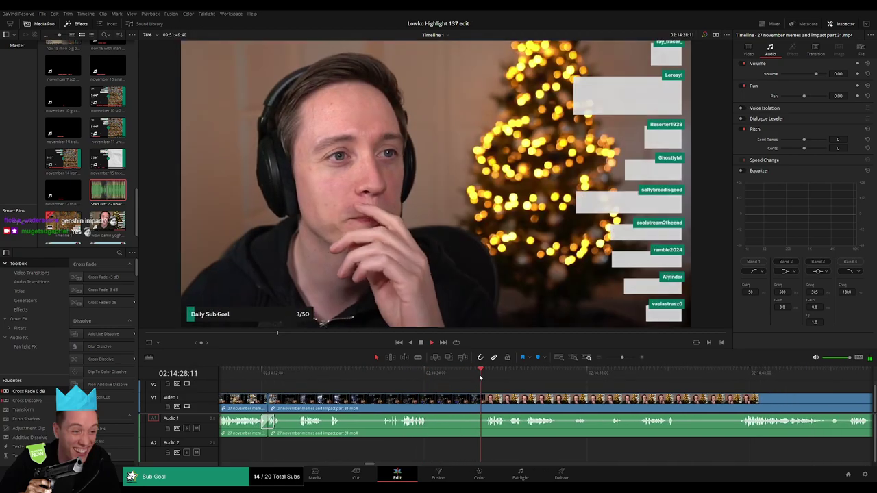
left_click(440, 377)
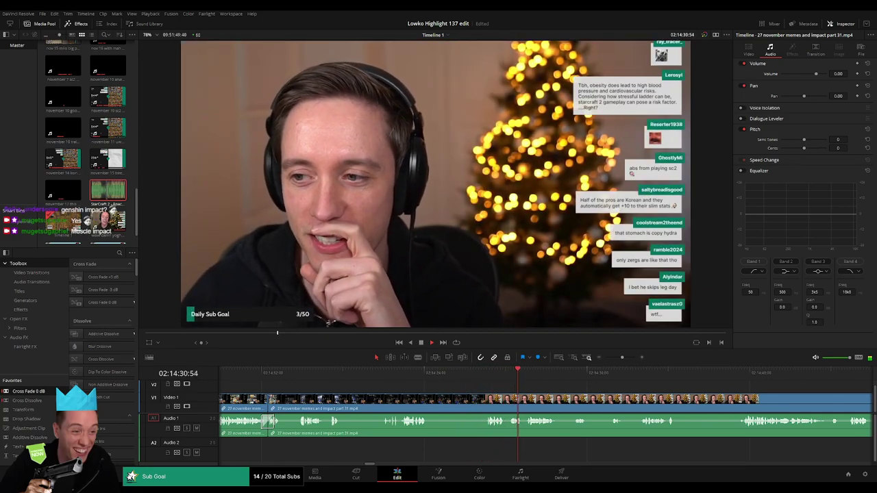
left_click_drag(597, 400, 373, 405)
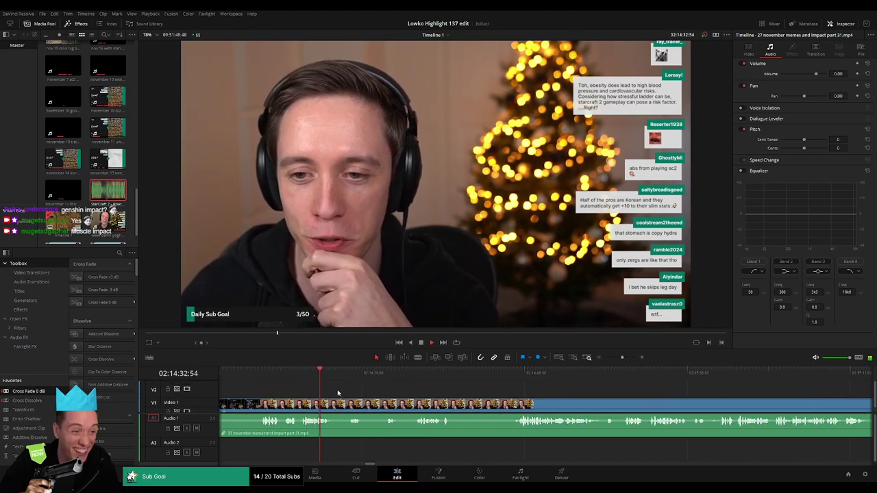
left_click(346, 379)
key("b")
left_click(332, 404)
left_click(349, 403)
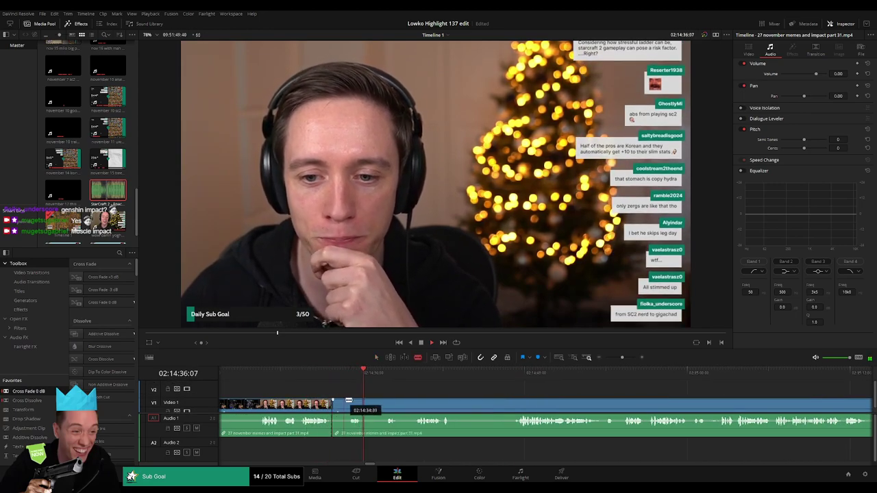
key("a")
left_click(342, 405)
key("BackSpace")
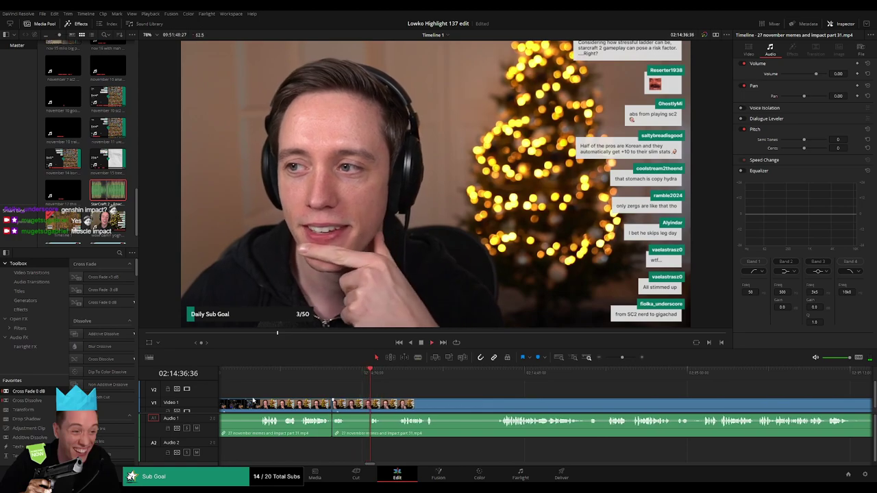
left_click_drag(47, 391, 337, 422)
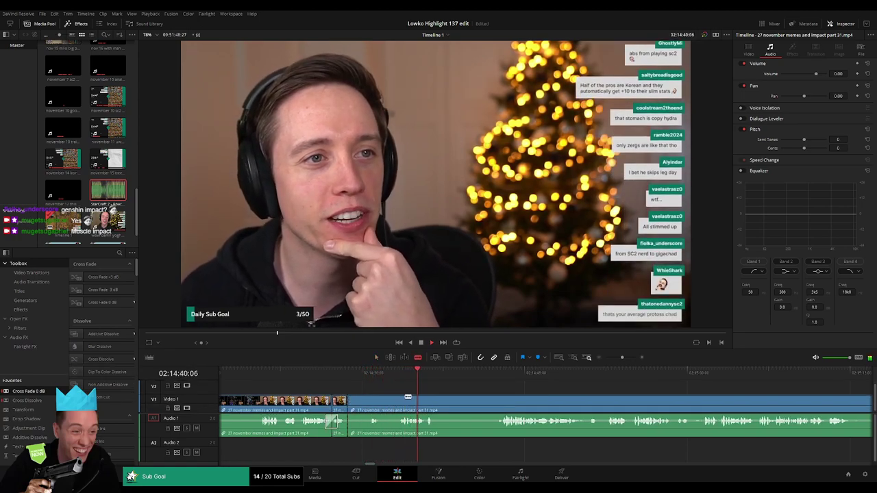
- Cut out the section from about 02:14:35 to 02:14:39, close the gap and add an audio cross fade at the join
left_click(401, 403)
key("a")
left_click(373, 406)
key("BackSpace")
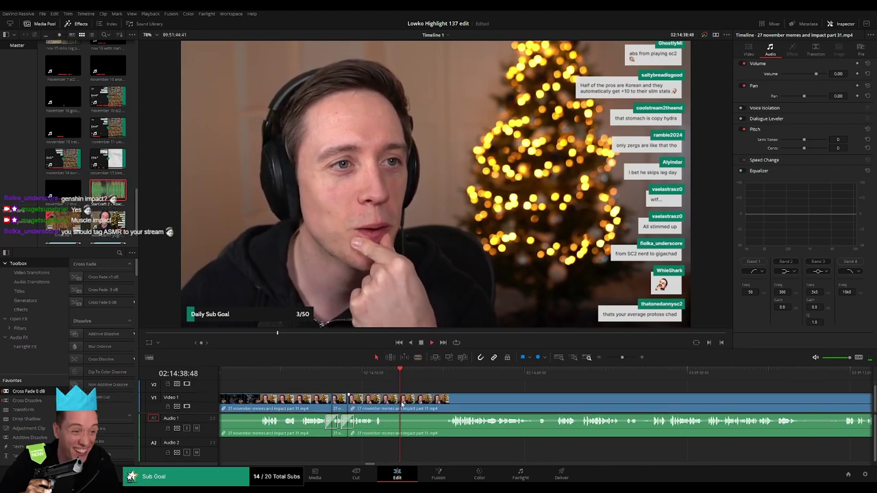
- Split the memes and impact part 31 clip at about 02:14:38 and check the conversation after it up to about 02:15:12
key("b")
left_click(387, 406)
left_click(449, 379)
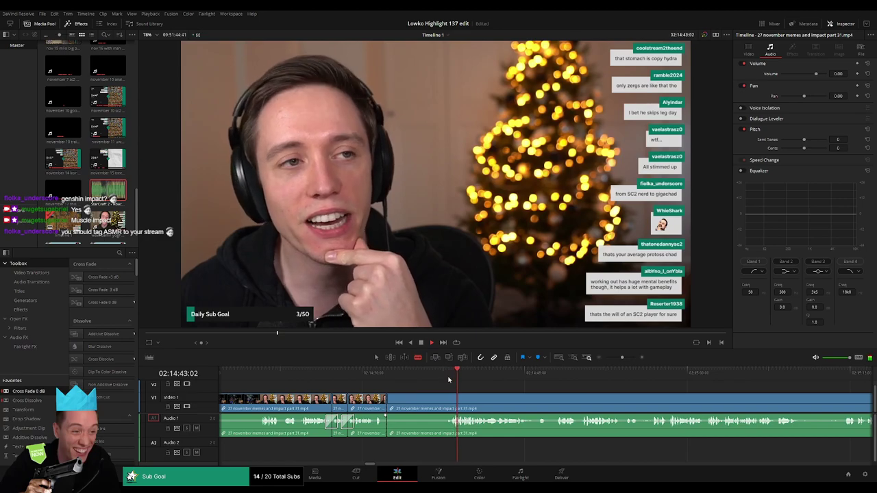
left_click(595, 376)
left_click(675, 374)
left_click(717, 377)
left_click_drag(736, 393, 494, 397)
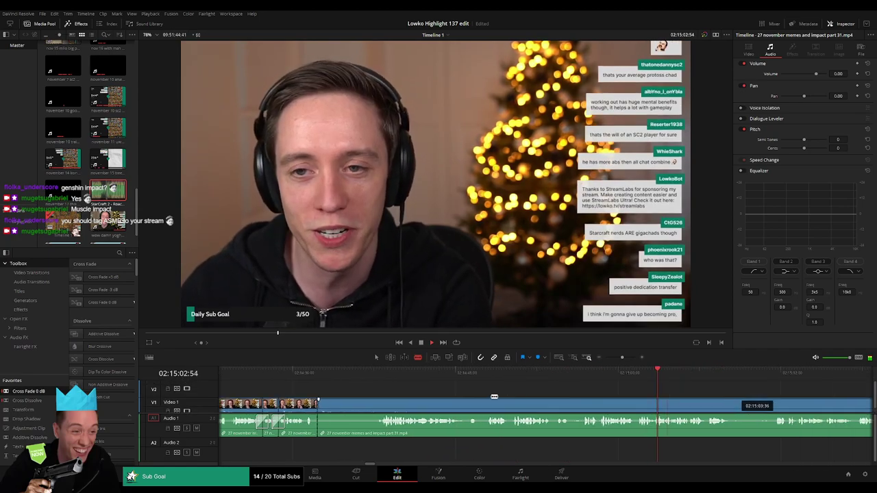
scroll(494, 397, "right", 3)
left_click(483, 379)
left_click(567, 374)
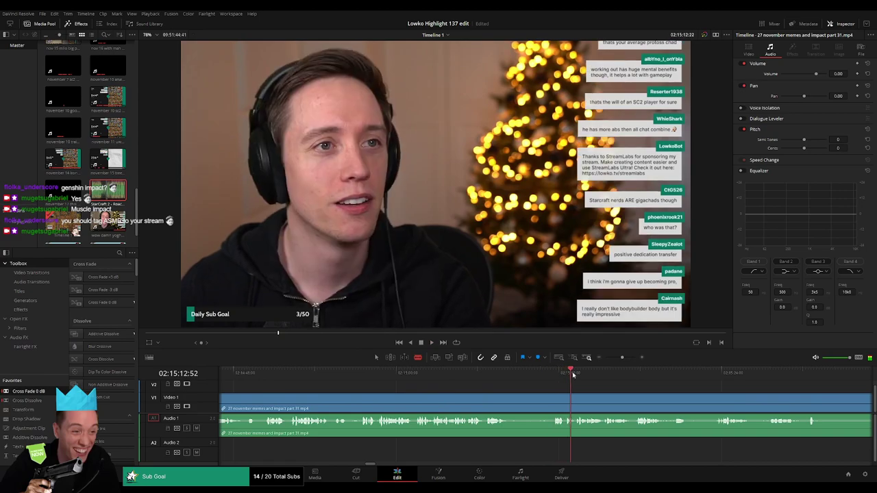
- Skim the rest of the memes and impact clip into the gameplay and ripple-delete everything after the split at about 02:14:38
left_click_drag(622, 357, 615, 359)
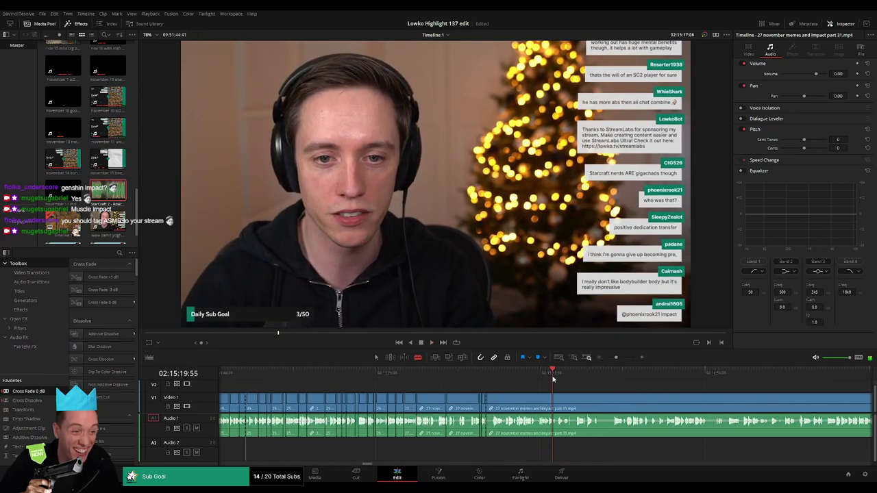
left_click_drag(553, 379, 827, 372)
scroll(535, 372, "right", 5)
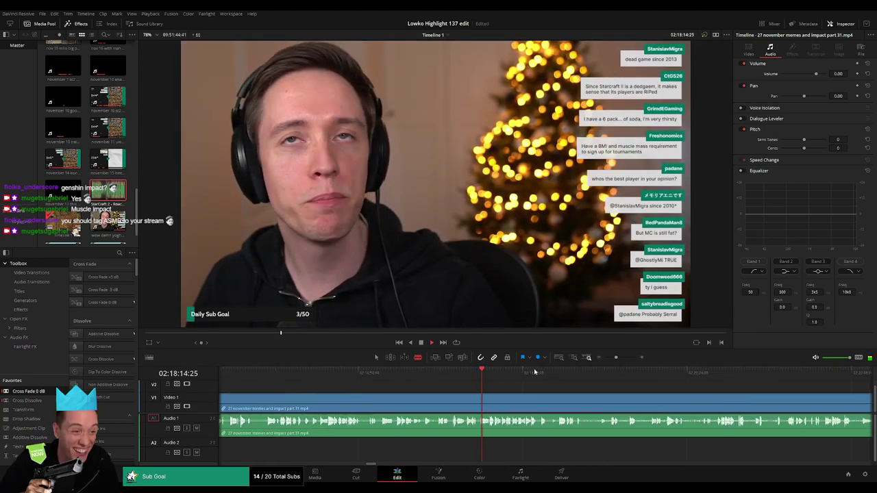
left_click_drag(538, 375, 784, 383)
left_click(618, 358)
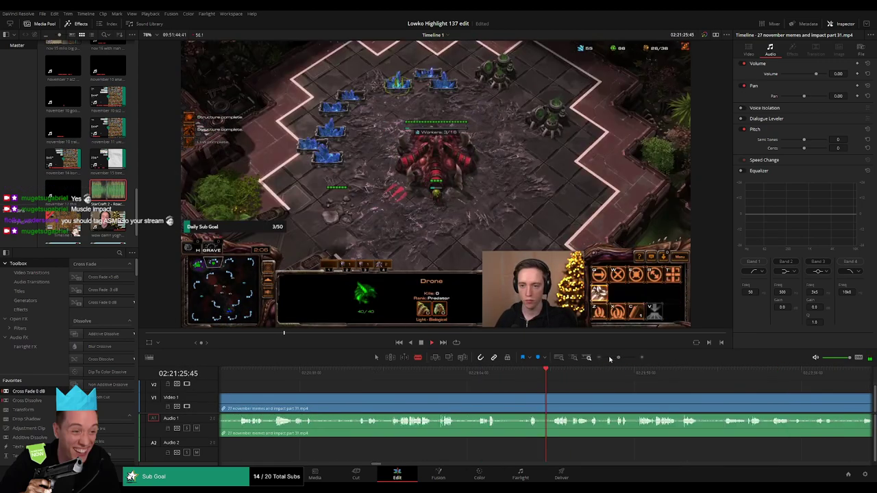
left_click(605, 358)
scroll(613, 404, "right", 5)
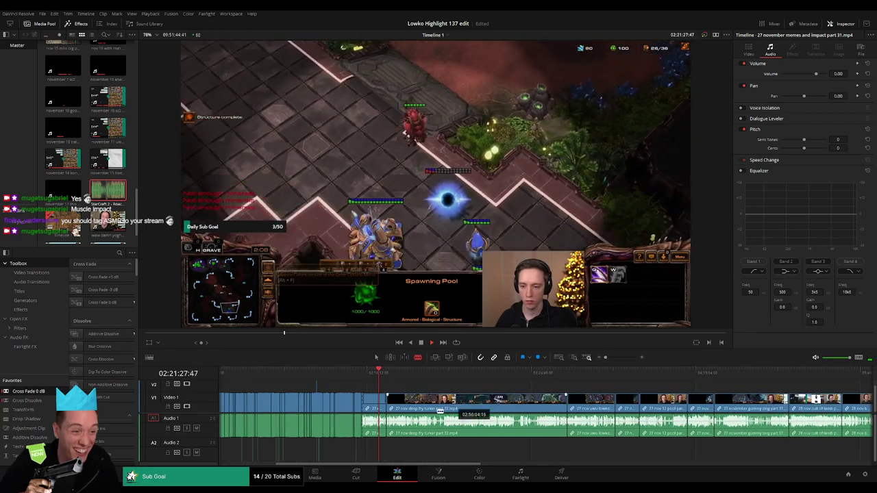
key("a")
left_click(375, 408)
key("Delete")
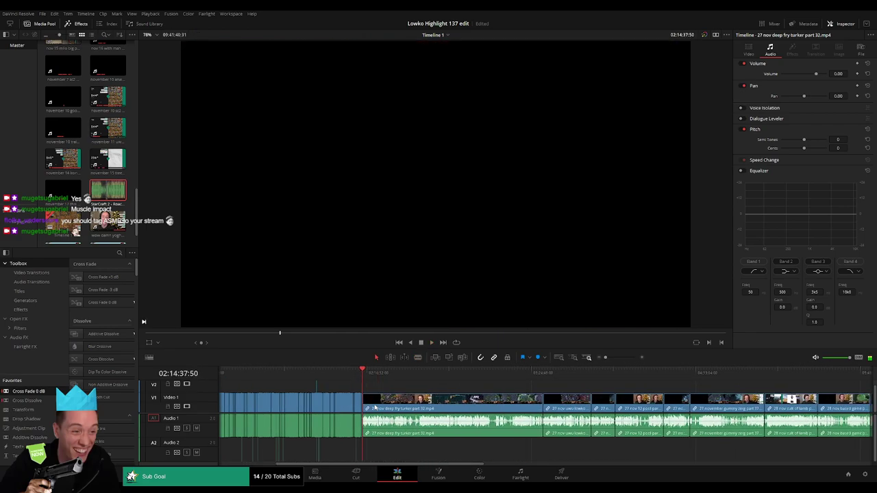
- Find the turkey conversation in the 27 nov deep fry turker part 32 clip, split at about 02:20:28 and ripple-delete everything before it
mouse_move(376, 379)
left_mouse_down()
mouse_move(393, 379)
mouse_move(377, 377)
left_mouse_up()
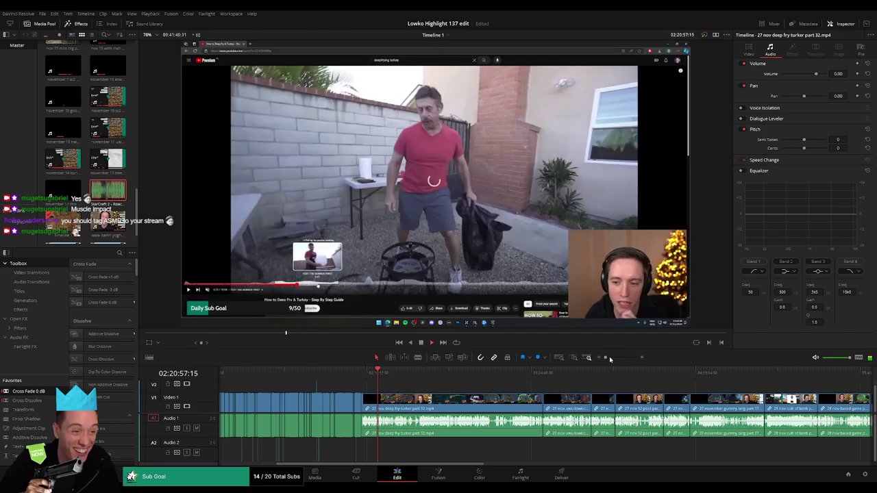
left_click_drag(606, 357, 614, 360)
left_click_drag(521, 374, 505, 377)
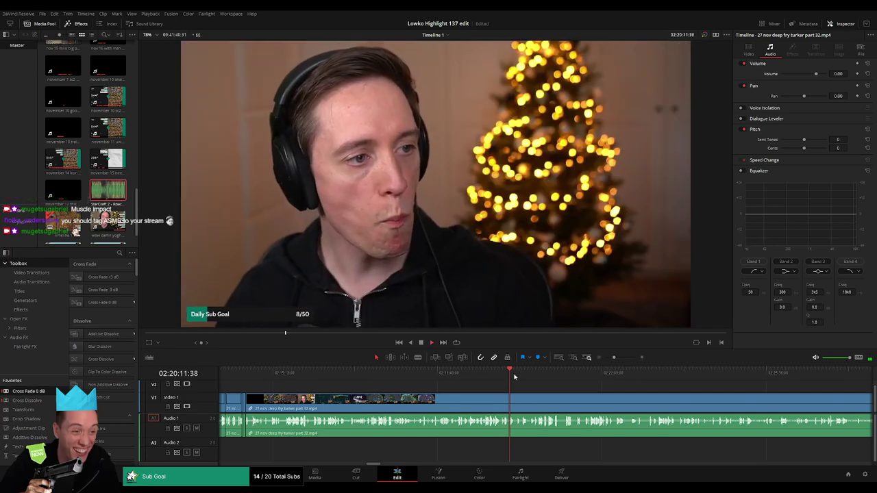
left_click_drag(613, 360, 619, 359)
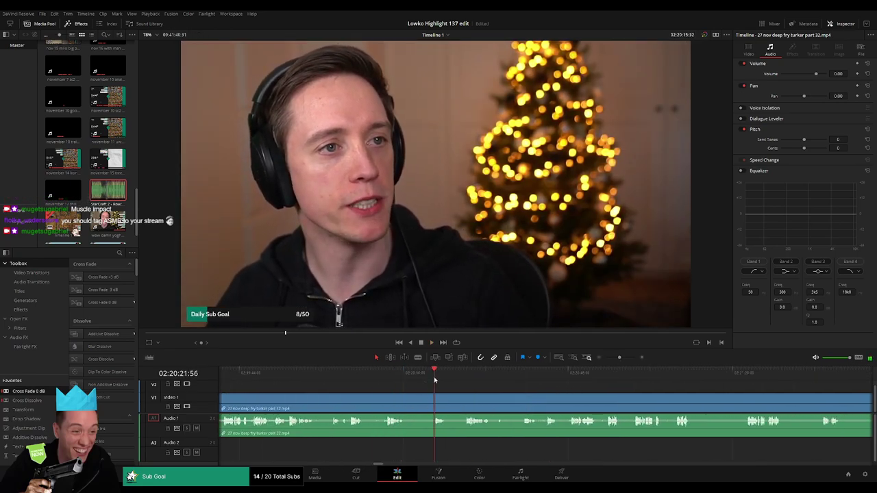
left_click_drag(514, 400, 423, 397)
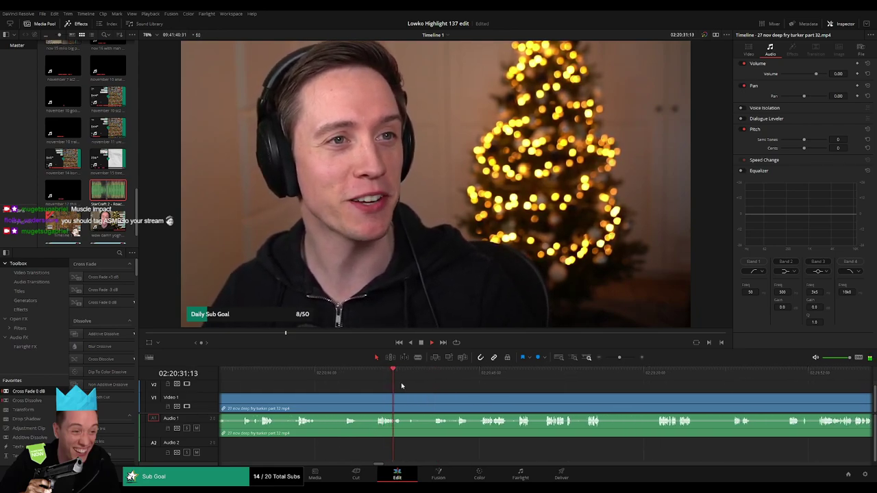
left_click(378, 400)
key("a")
left_click(348, 404)
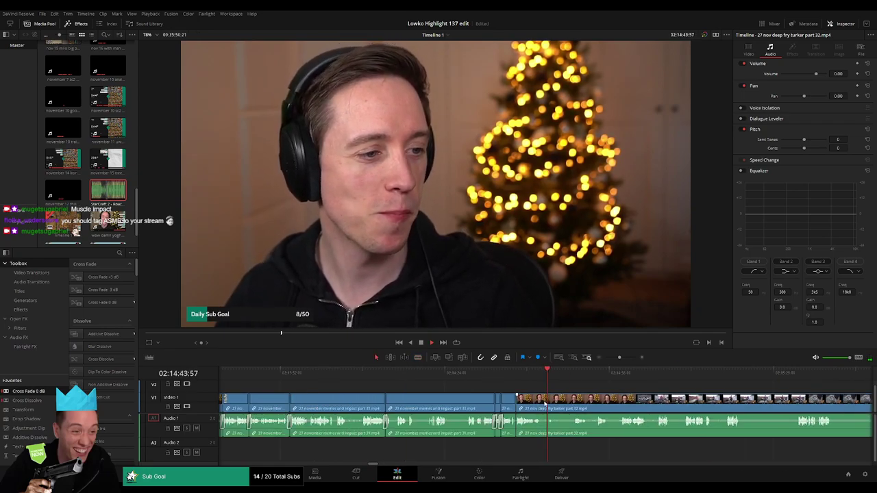
- Cut out the section of the deep fry clip from about 02:14:43 to 02:14:49 and close the gap
left_click_drag(546, 403, 412, 398)
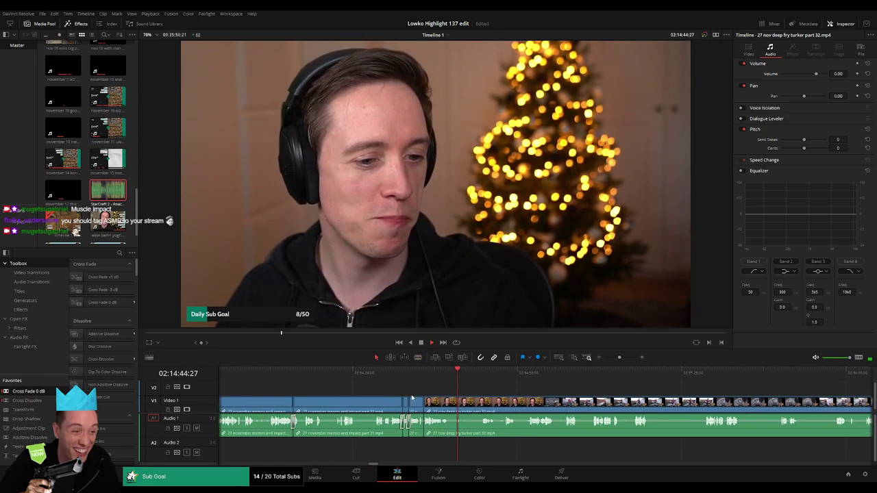
left_click(449, 401)
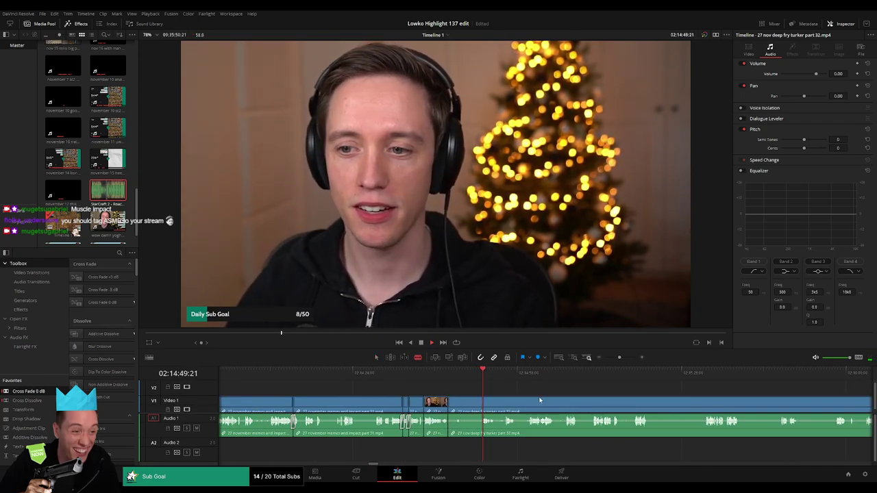
scroll(540, 400, "right", 3)
left_click(326, 397)
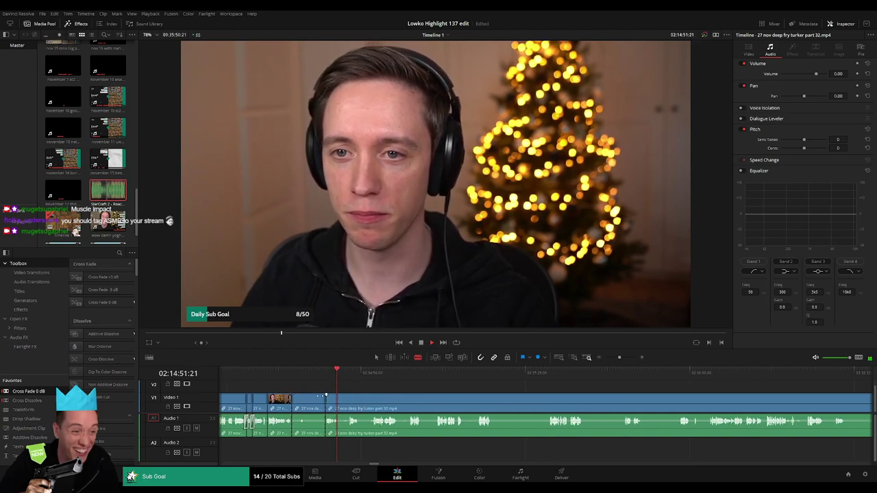
key("Delete")
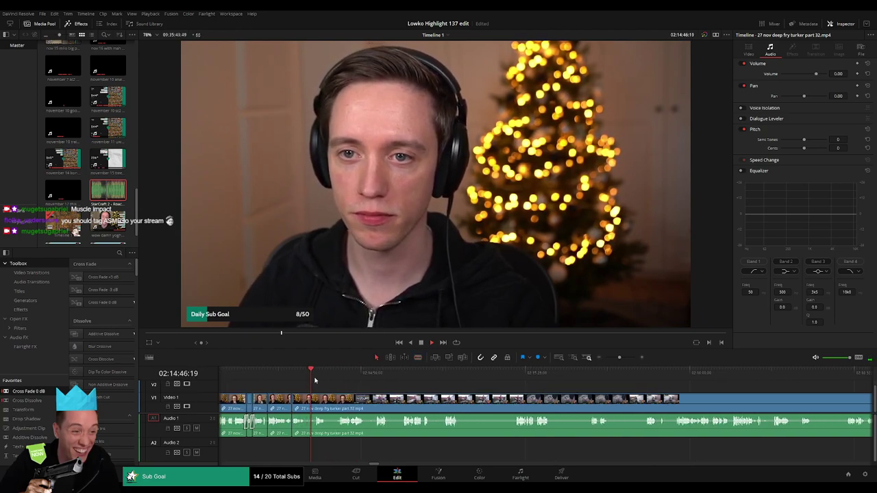
- Cut out the section of the deep fry clip from about 02:14:44 to 02:14:47 and close the gap
left_click(316, 379)
key("b")
left_click(297, 379)
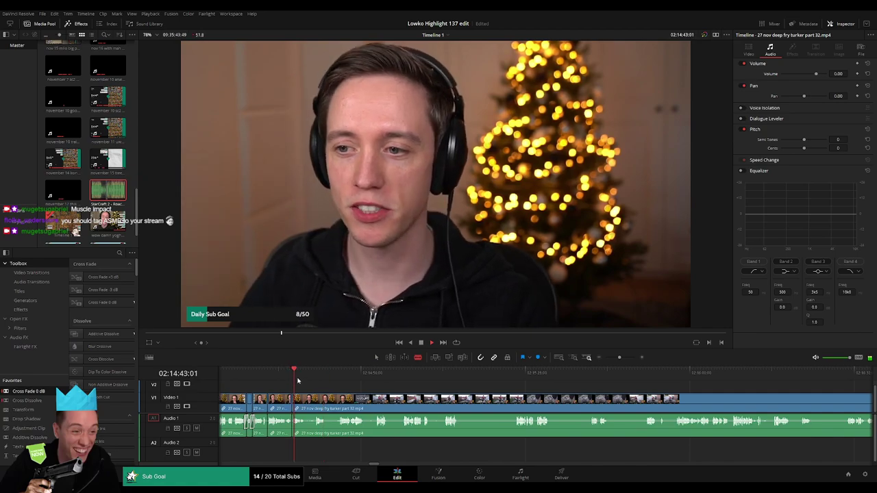
left_click(301, 398)
left_click(318, 379)
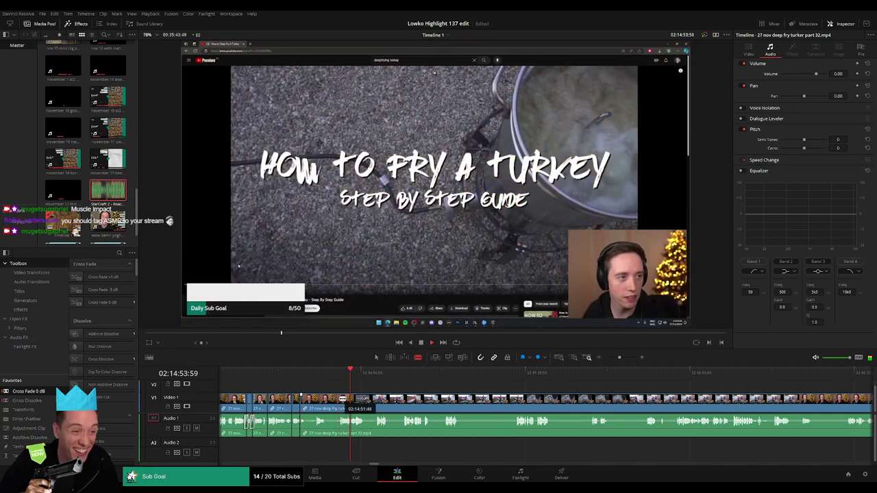
left_click(317, 401)
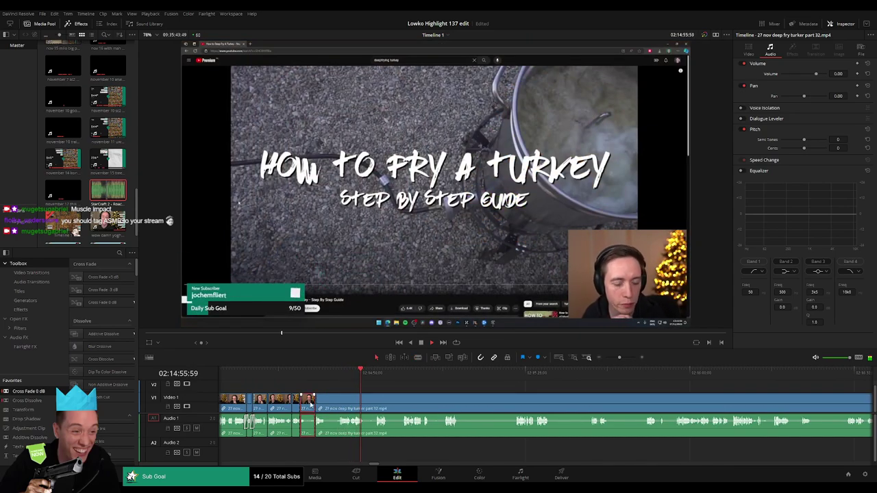
left_click(315, 402, "ctrl")
key("Delete")
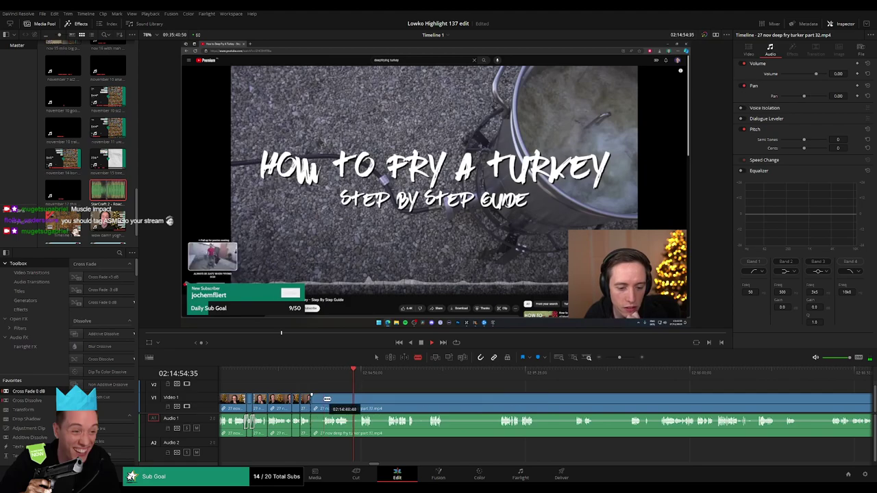
- Cut out the short section from about 02:14:46 to 02:14:49, close the gap and add an audio crossfade at the join
key("BackSpace")
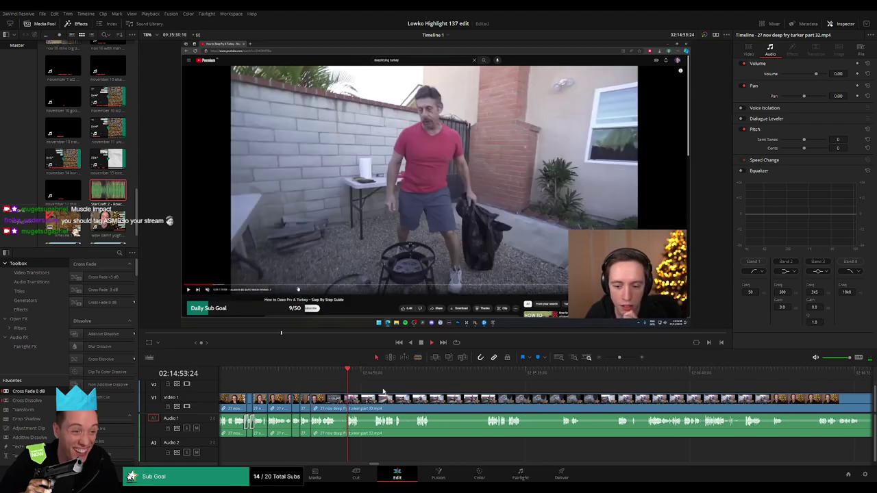
key("shift+t")
key("space")
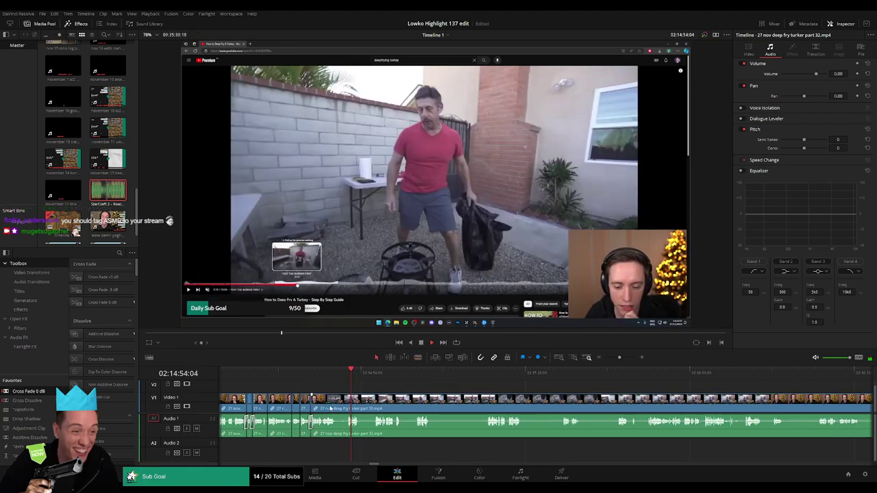
- Ripple-delete the short section from about 02:14:52 to 02:14:53 and put a Cross Fade 0 dB on the audio join
key("b")
left_click(339, 405)
key("a")
left_click(344, 408)
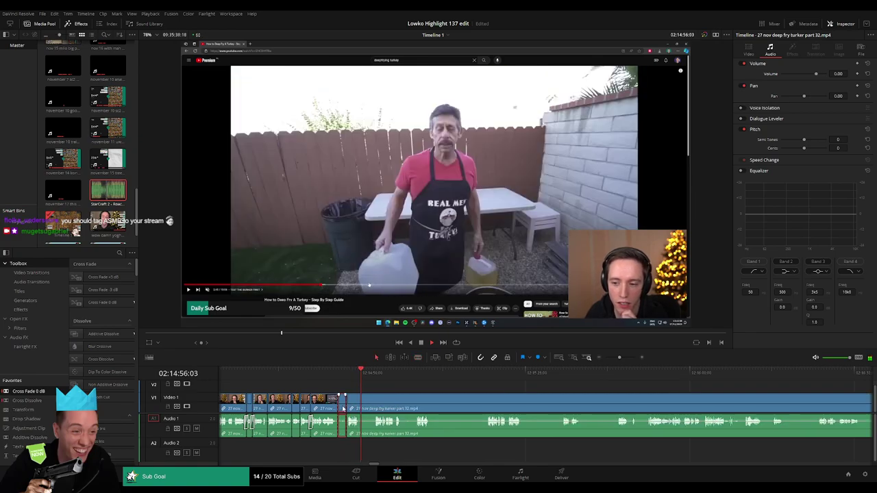
key("BackSpace")
left_click_drag(39, 400, 299, 407)
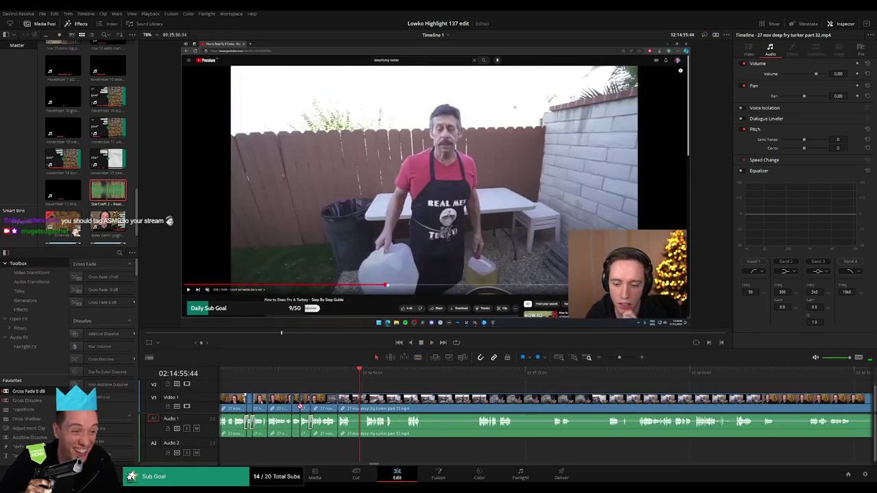
- Ripple-delete the section from about 02:14:54 to 02:14:57 and put a Cross Fade 0 dB on the audio join
left_click(370, 375)
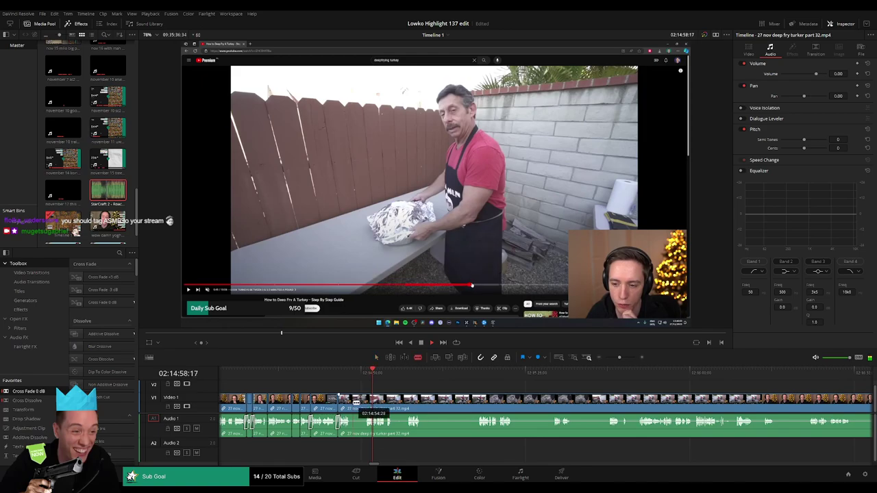
left_click(352, 403)
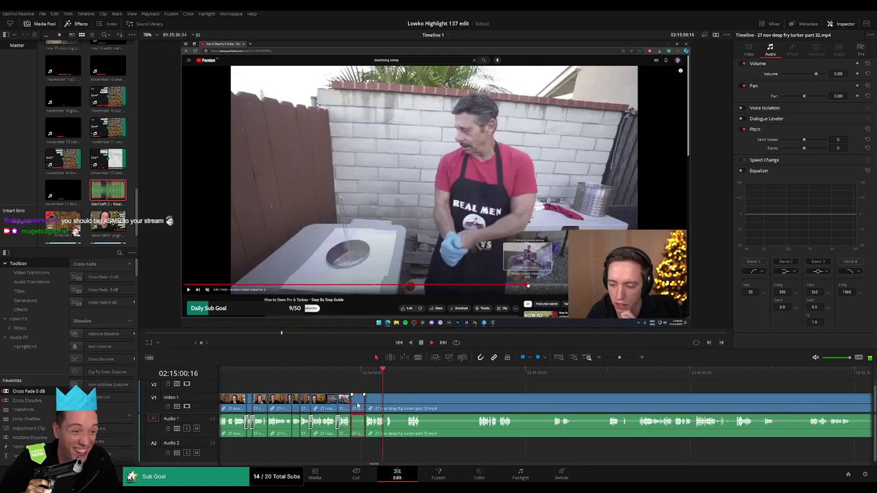
key("Delete")
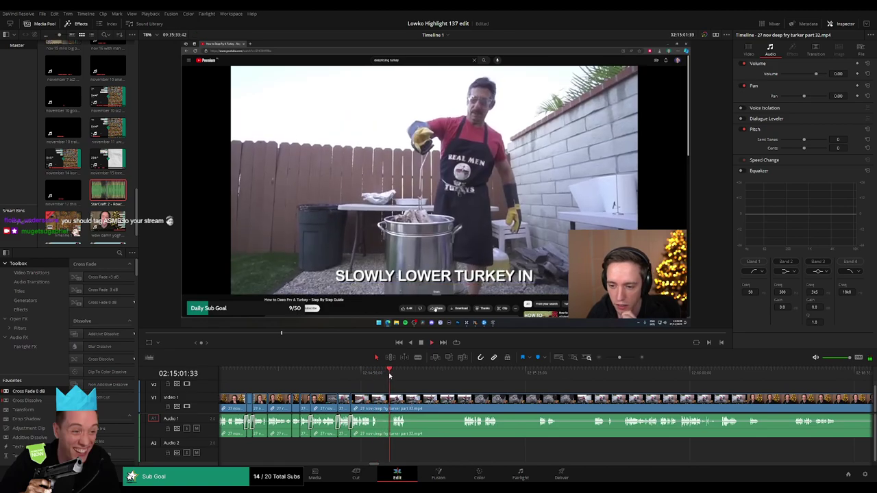
- Review the turkey frying footage, ripple-delete the section from about 02:15:45 to 02:15:47 and put a Cross Fade 0 dB on the audio join
left_click_drag(443, 394, 399, 380)
key("space")
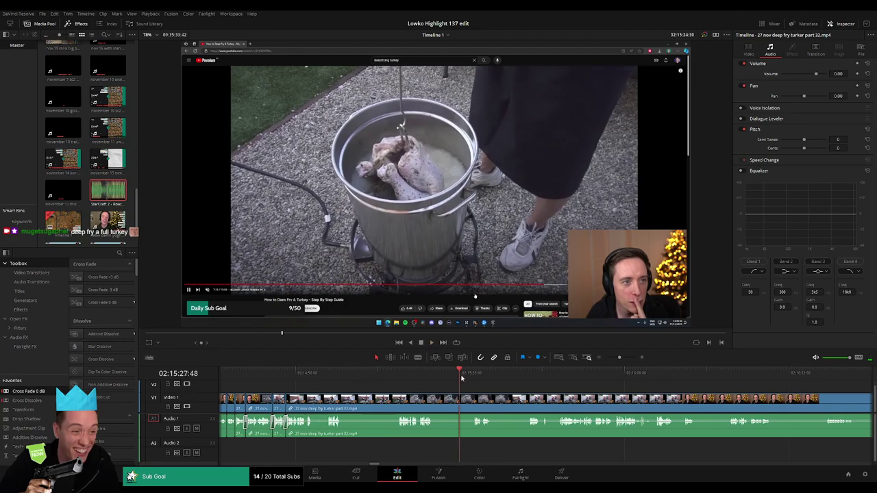
mouse_move(619, 357)
left_mouse_down()
mouse_move(603, 359)
mouse_move(620, 362)
left_mouse_up()
left_click(577, 374)
left_click_drag(614, 390, 441, 392)
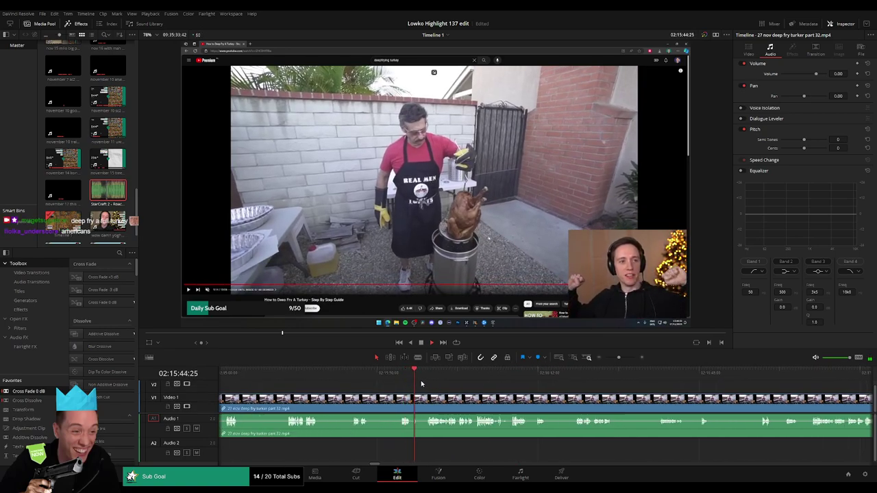
left_click(421, 400)
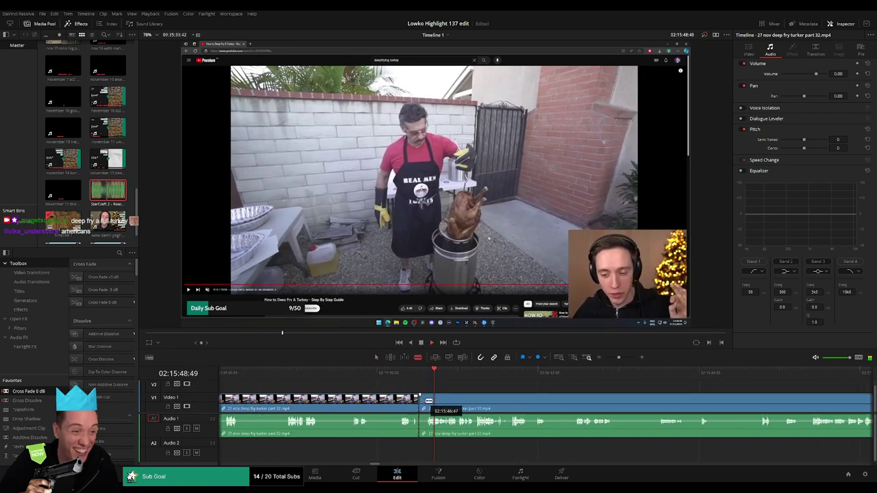
key("Delete")
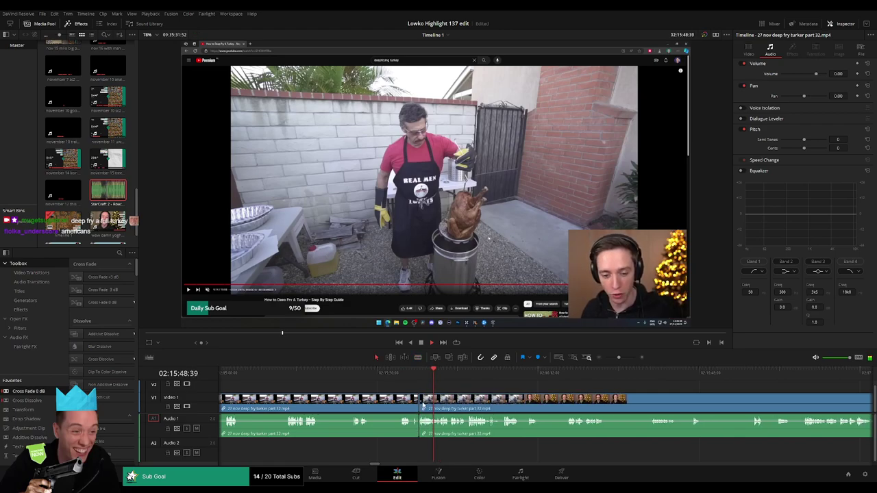
left_click_drag(430, 434, 421, 425)
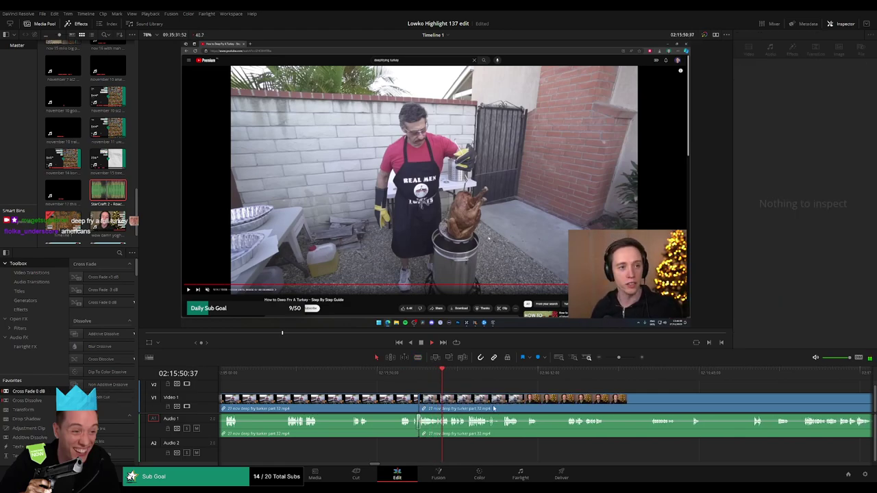
- Check the reaction after the join and ripple-delete the pause from about 02:16:02 to 02:16:04
left_click_drag(619, 358, 622, 358)
left_click_drag(621, 396, 418, 395)
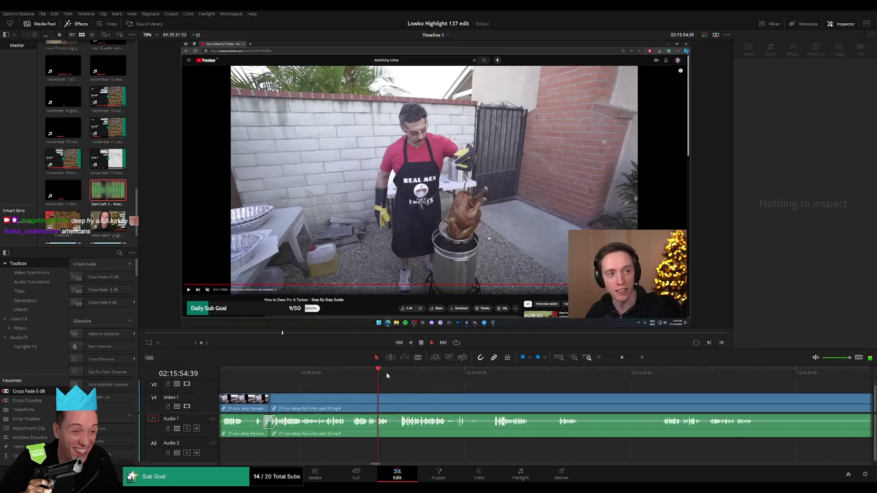
left_click(401, 373)
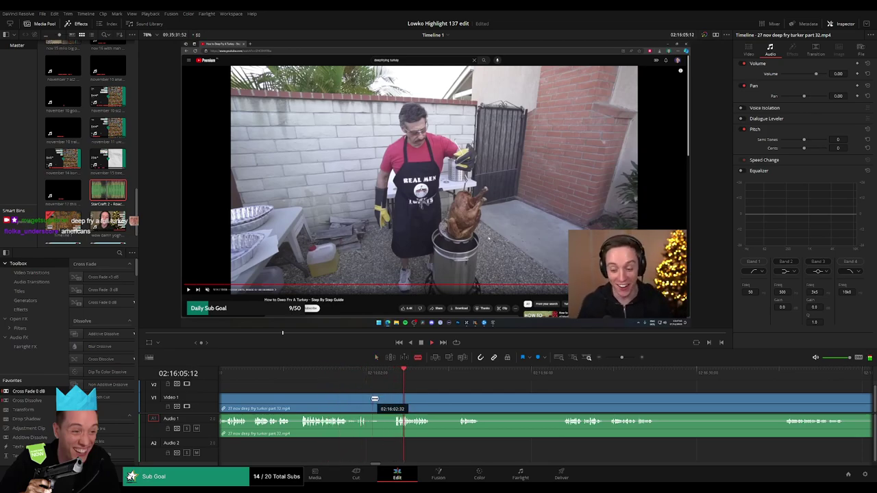
left_click(368, 399)
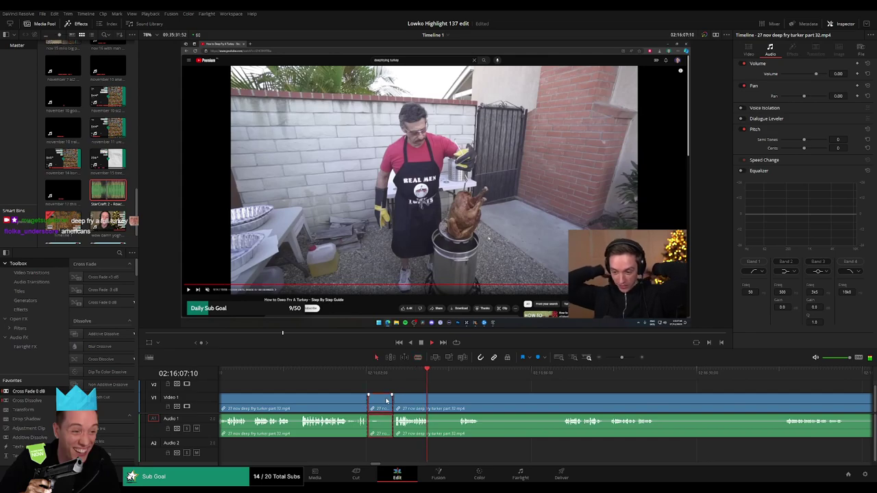
key("Delete")
- Ripple-delete the section from about 02:16:05 to 02:16:08, and likewise the one from about 02:16:07 to 02:16:14
left_click(432, 374)
key("b")
left_click(408, 399)
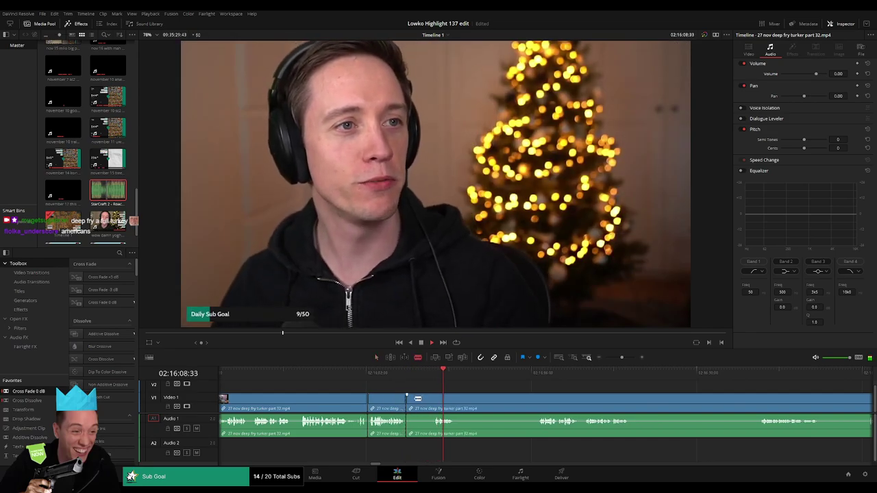
left_click(434, 398)
key("a")
left_click(426, 402)
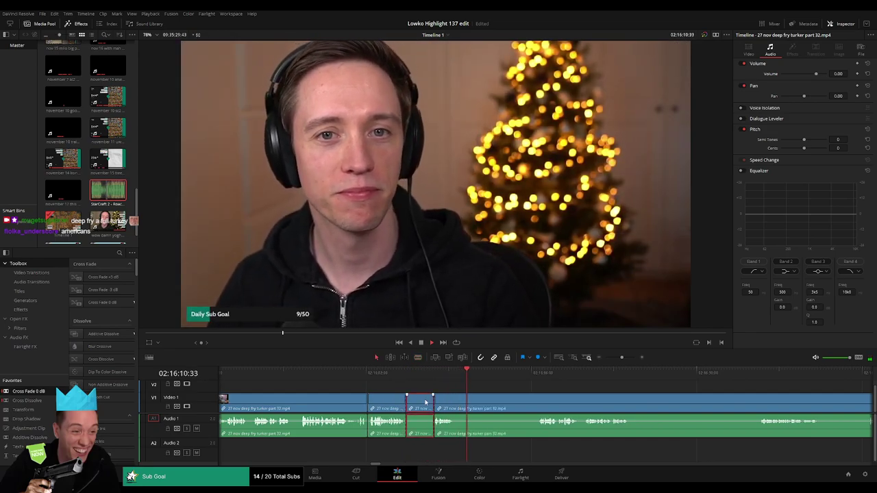
key("Delete")
left_click(427, 398)
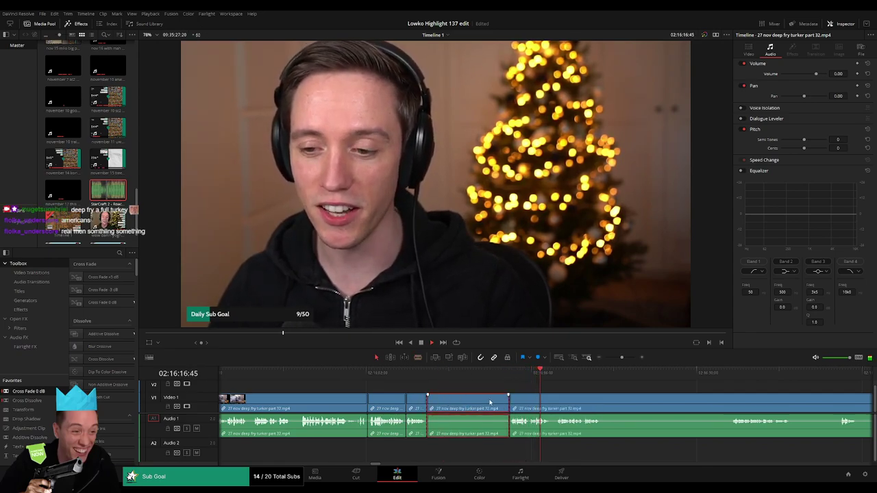
key("Delete")
- Ripple-delete the section from about 02:16:15 to 02:16:26 and put a Cross Fade 0 dB on the audio join
left_click_drag(533, 391, 407, 391)
key("b")
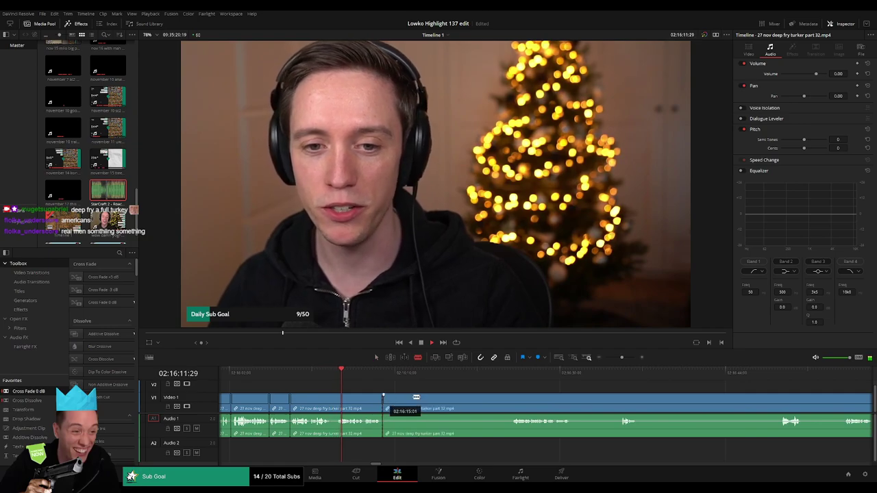
left_click(516, 398)
key("a")
left_click(510, 403)
key("Delete")
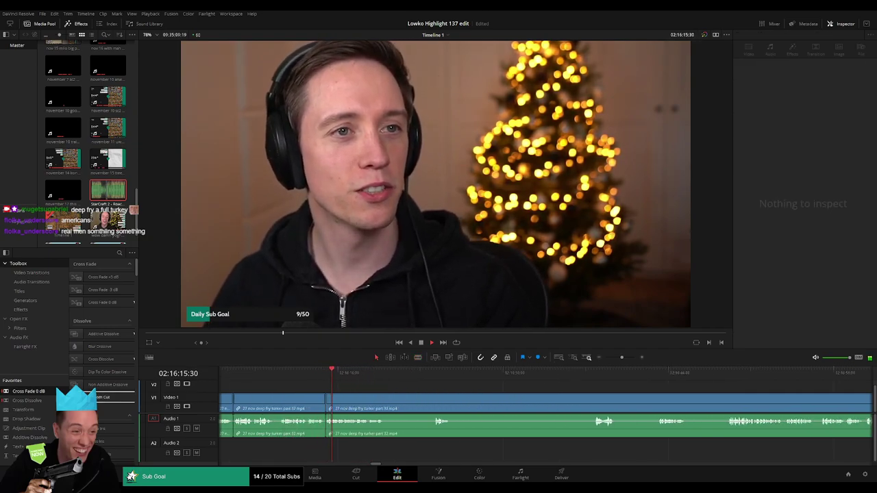
- Ripple-delete the section from about 02:16:20 to 02:16:24 and put a Cross Fade 0 dB on the audio join
left_click_drag(411, 406, 363, 404)
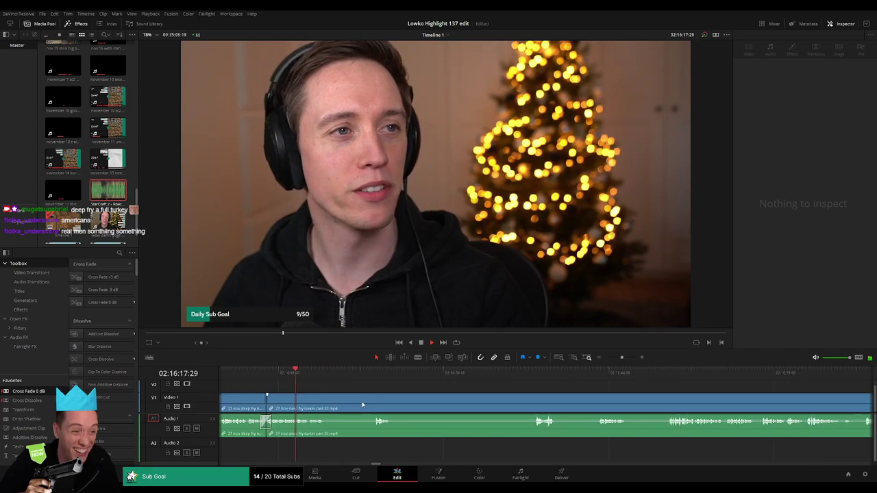
left_click(376, 399)
key("a")
left_click(367, 402)
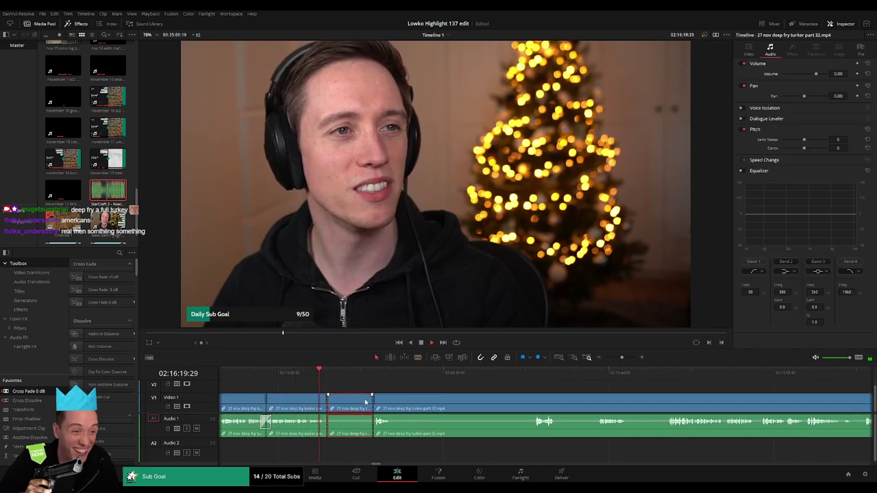
key("Delete")
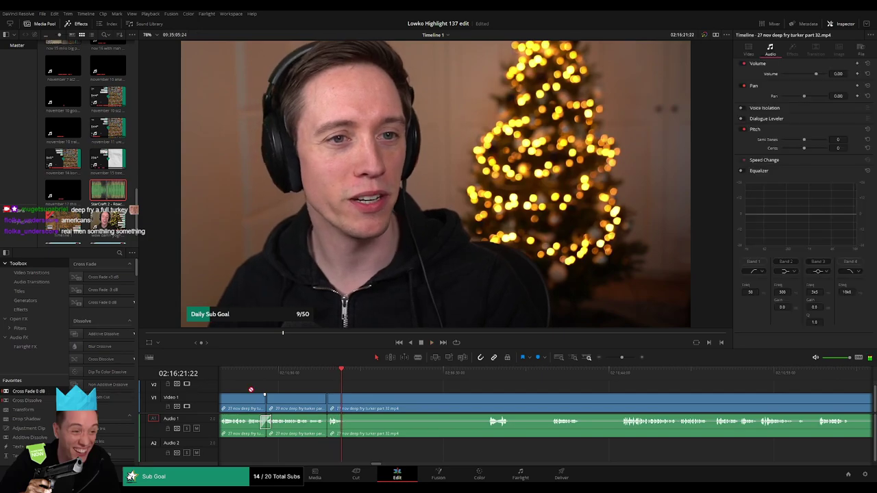
- Ripple-delete the section from about 02:16:22 to 02:16:39 and put a Cross Fade 0 dB on the audio join
left_click_drag(470, 379, 486, 378)
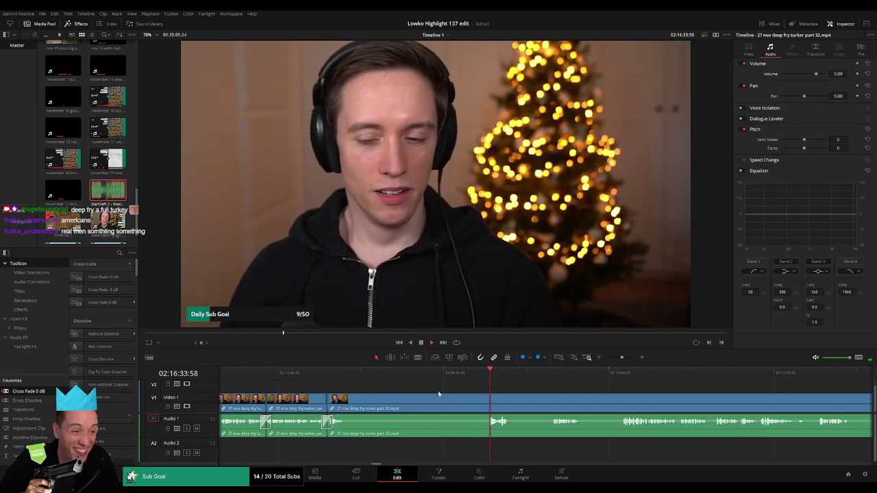
key("b")
left_click(346, 402)
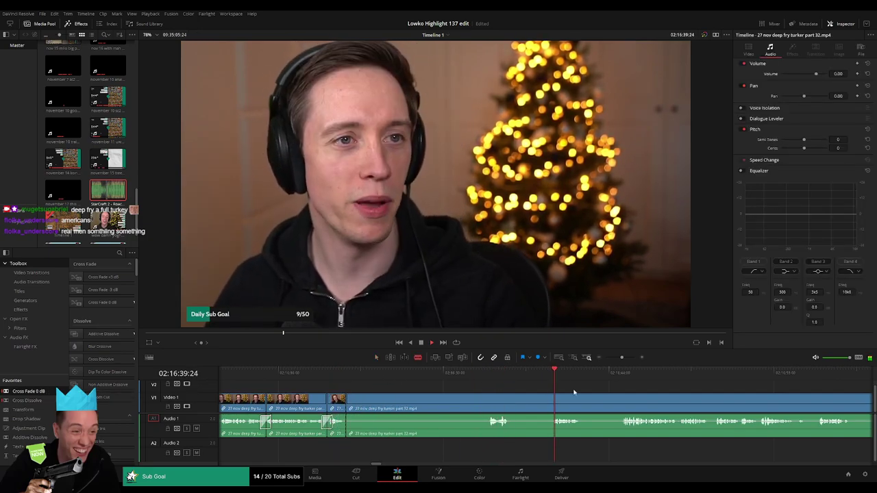
scroll(574, 393, "right", 3)
key("a")
left_click(436, 404)
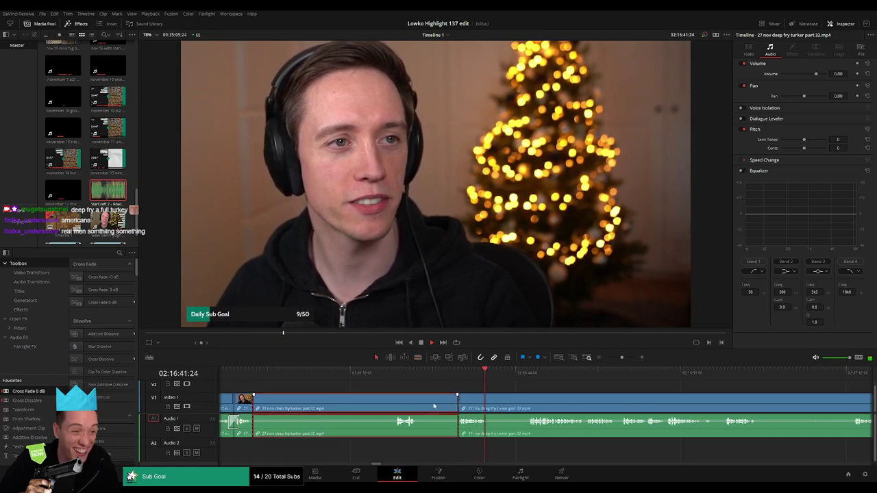
key("Delete")
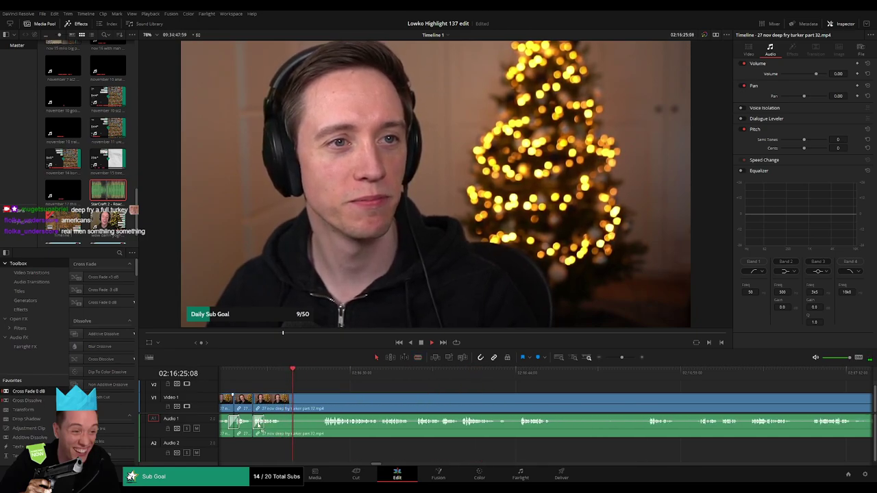
left_click_drag(259, 425, 254, 424)
key("ctrl+z")
- Split the deep fry clip at about 02:16:24 and check the conversation after it up to about 02:16:56
left_click(283, 405)
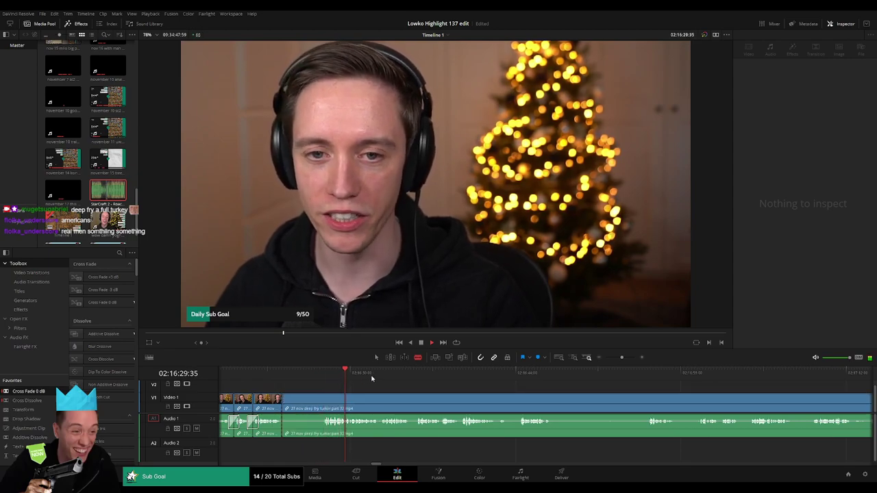
left_click_drag(372, 378, 526, 378)
left_click(651, 374)
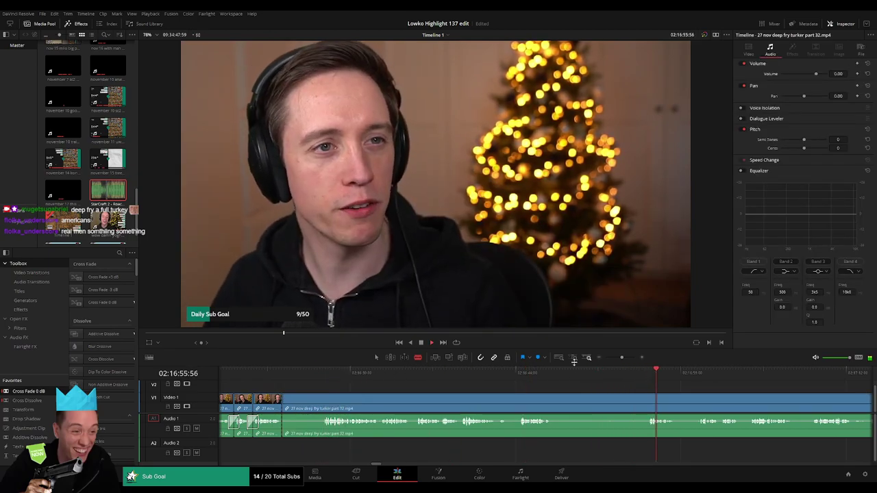
- Skim the rest of the deep fry clip after about 02:16:24 and ripple-delete it
left_click_drag(622, 358, 612, 361)
left_click(622, 372)
left_click_drag(656, 396, 544, 374)
key("space")
left_click(495, 373)
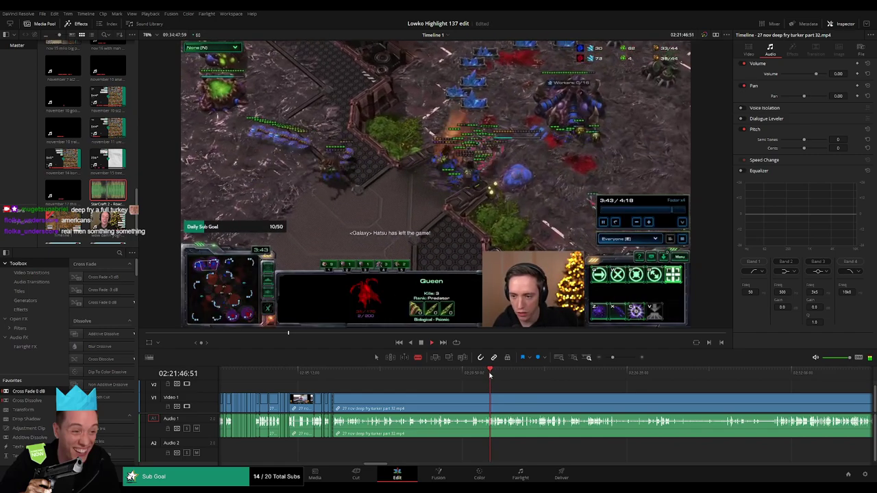
left_click_drag(490, 373, 457, 374)
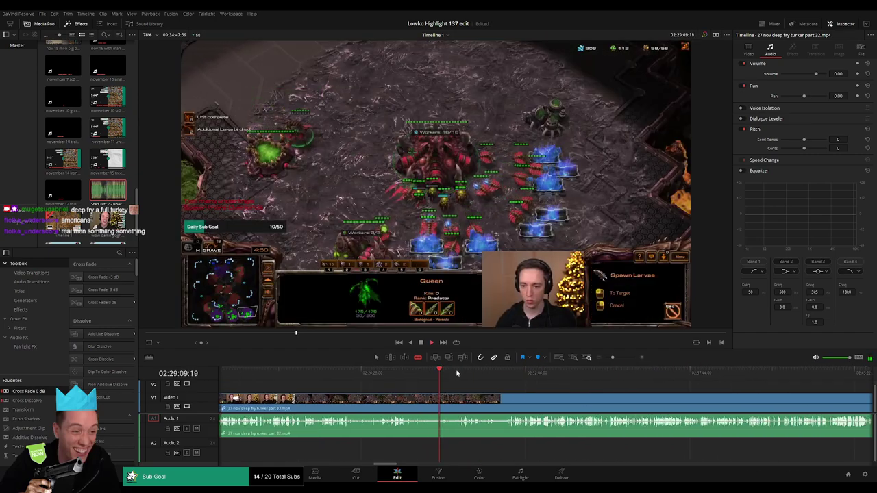
left_click_drag(528, 372, 582, 384)
mouse_move(655, 386)
left_mouse_down()
mouse_move(679, 386)
mouse_move(646, 384)
mouse_move(706, 385)
mouse_move(528, 376)
mouse_move(662, 376)
mouse_move(359, 376)
mouse_move(662, 374)
left_mouse_up()
key("space")
key("a")
left_click(552, 400)
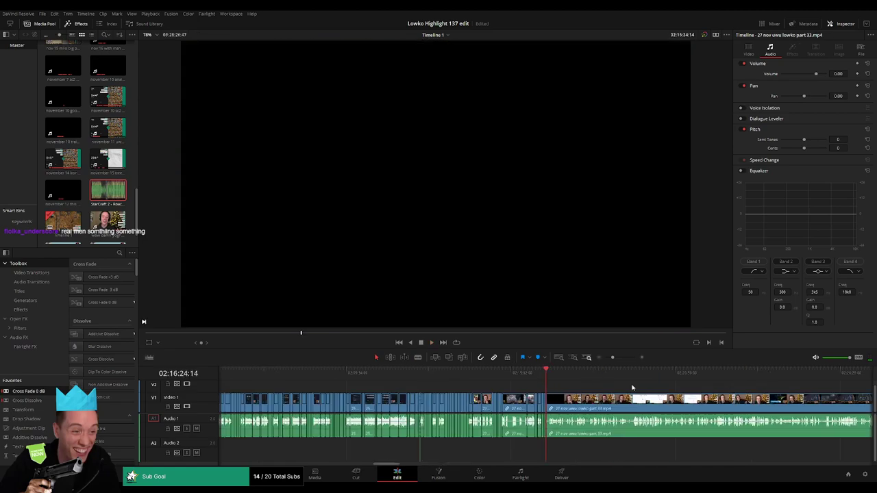
- Look over the remaining uncut clips through to the end of the timeline
mouse_move(612, 357)
left_mouse_down()
mouse_move(602, 359)
mouse_move(622, 359)
mouse_move(600, 359)
left_mouse_up()
key("space")
left_click(607, 375)
scroll(488, 395, "right", 2)
scroll(488, 395, "right", 3)
scroll(624, 397, "right", 1)
scroll(577, 403, "right", 10)
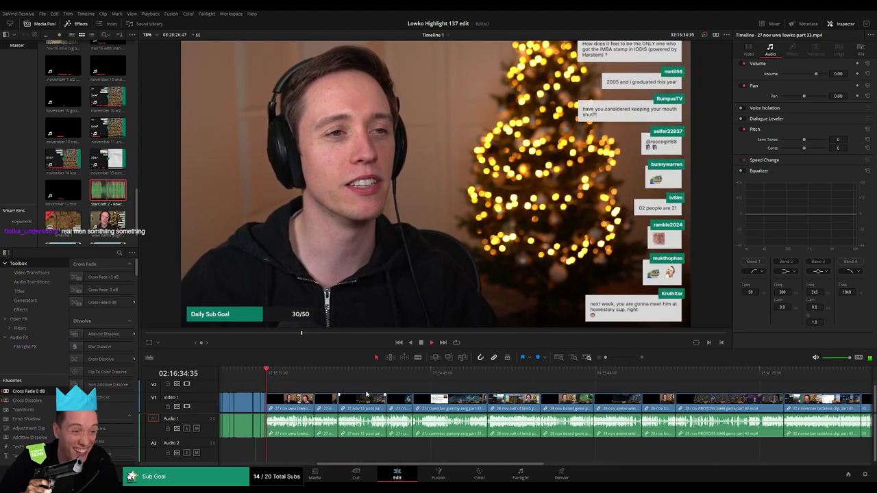
scroll(633, 405, "right", 3)
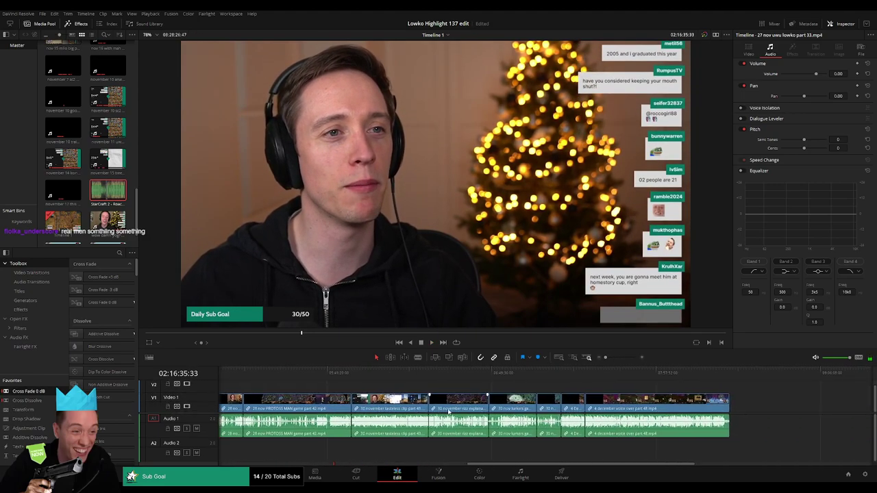
scroll(548, 401, "left", 12)
scroll(561, 405, "left", 4)
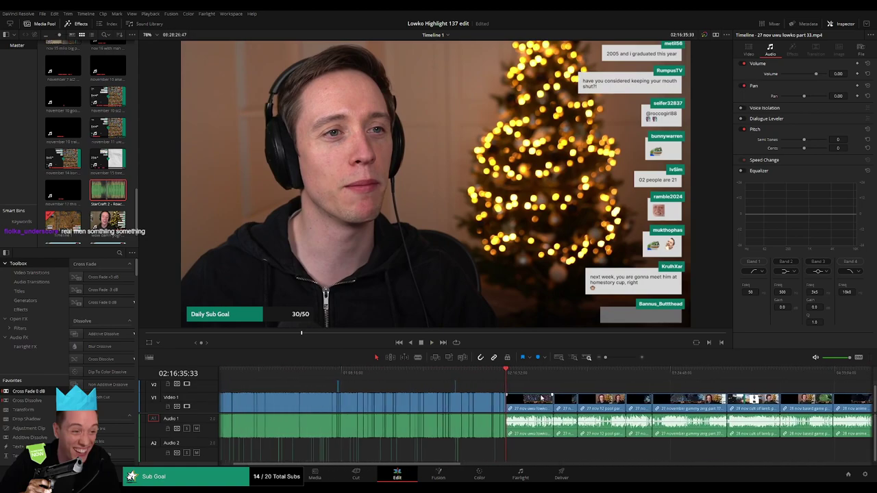
- Skim the opening conversation of the 27 nov uwu lowko part 33 clip up to about 02:17:55
key("space")
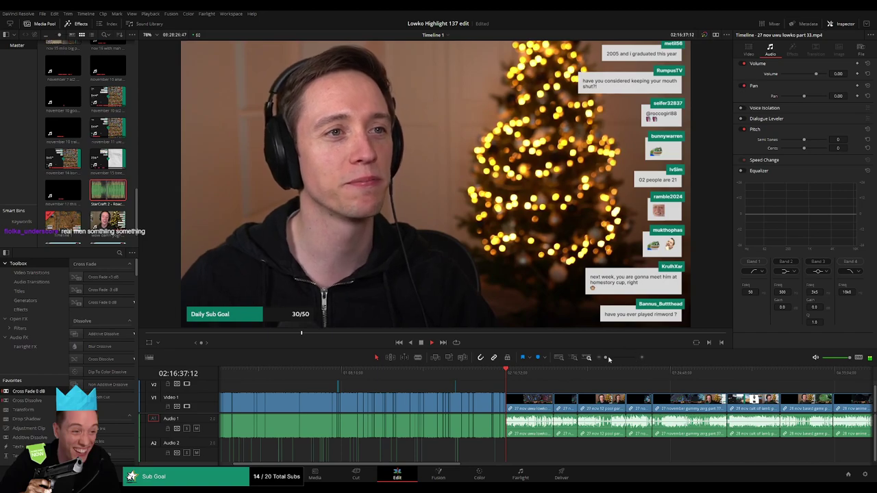
left_click_drag(607, 359, 615, 360)
left_click(588, 372)
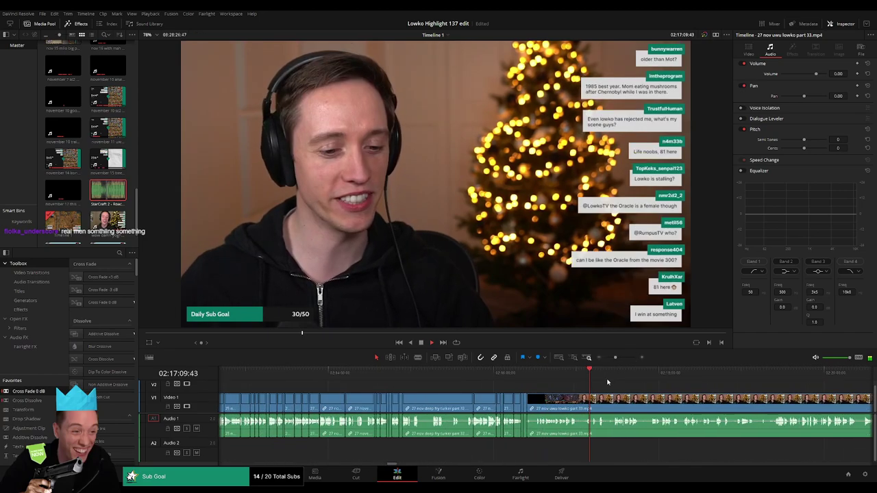
left_click_drag(615, 358, 622, 357)
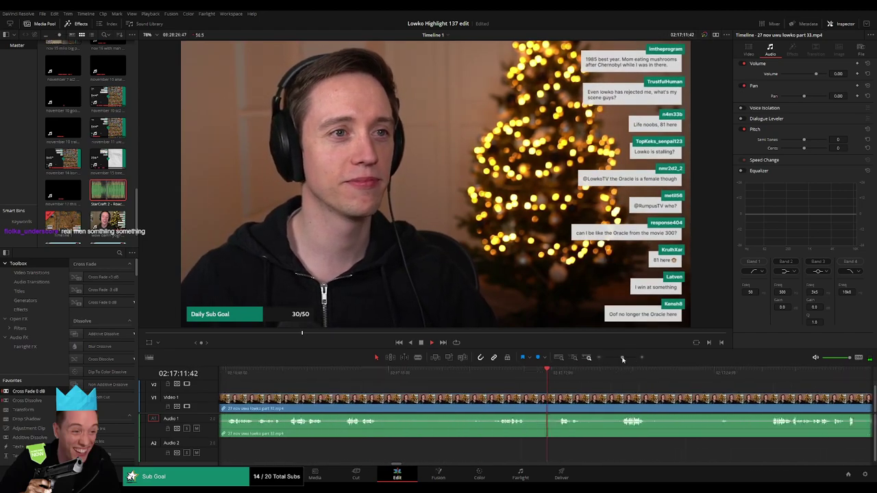
left_click_drag(628, 397, 432, 386)
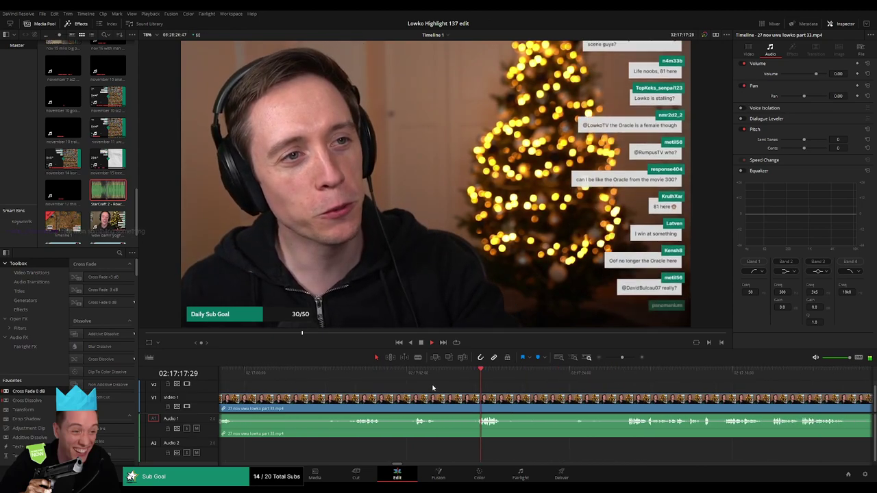
left_click(575, 374)
left_click_drag(571, 385, 388, 385)
left_click_drag(640, 377, 758, 380)
left_click_drag(702, 387, 494, 383)
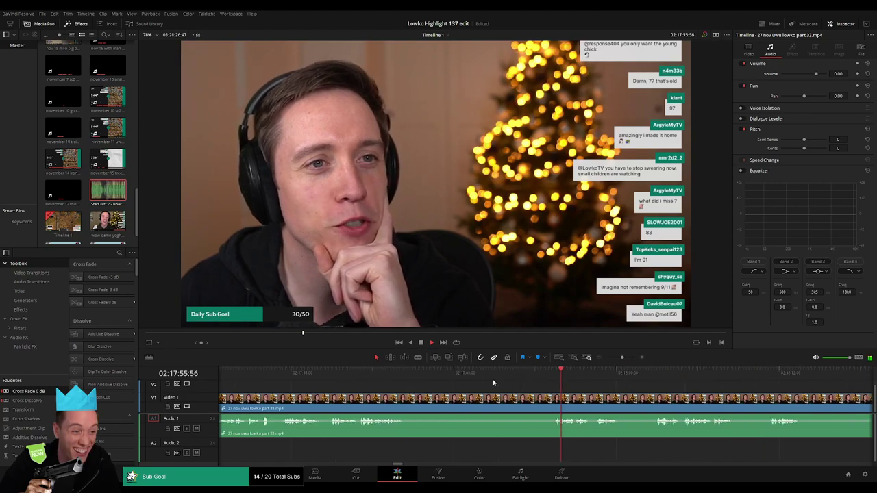
- Skim further through the uwu lowko clip up to about 02:24:48 for the passage worth keeping
scroll(603, 370, "right", 5)
left_click(576, 376)
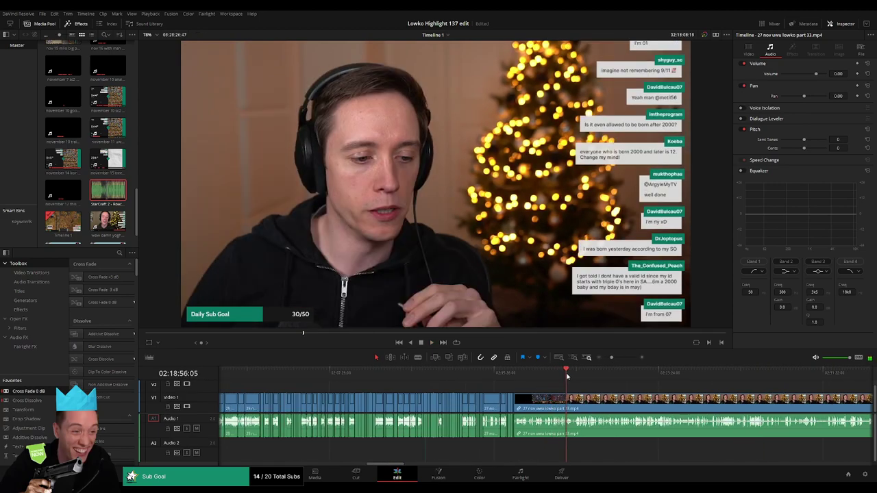
left_click_drag(611, 358, 615, 357)
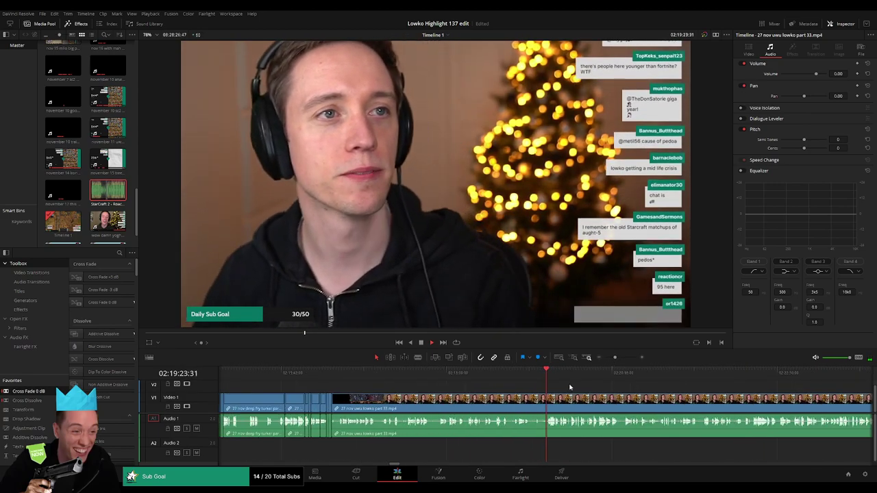
left_click_drag(549, 377, 430, 381)
left_click_drag(438, 376, 358, 383)
left_click(425, 374)
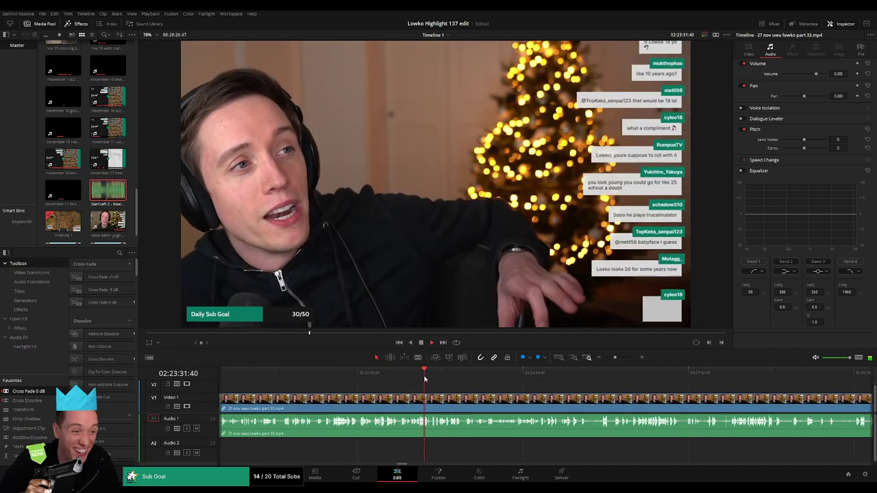
left_click(470, 376)
left_click_drag(476, 379, 517, 376)
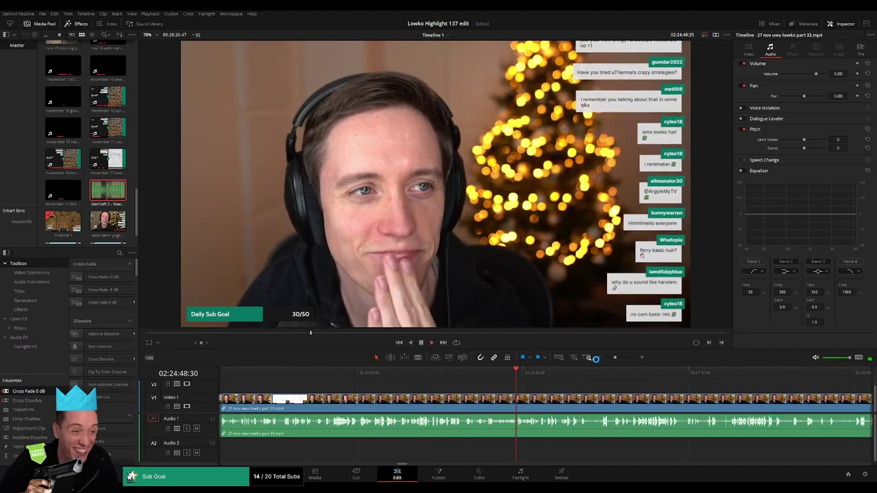
- Check the conversation backwards from about 02:24:48 to 02:22:41 to find where the passage to keep begins
left_click_drag(614, 357, 619, 357)
left_click(497, 379)
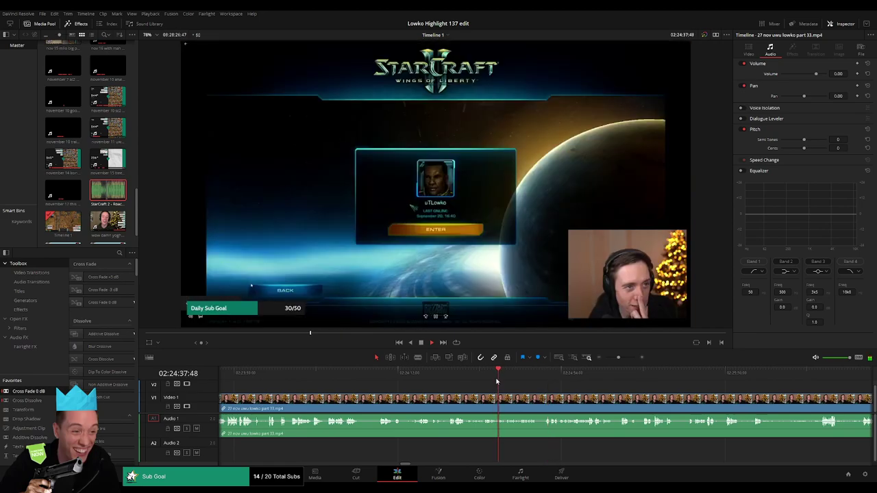
left_click(450, 379)
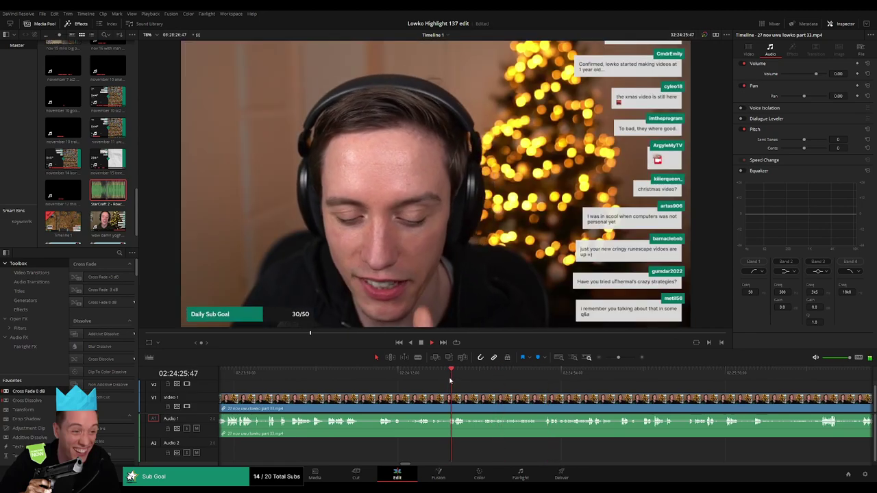
left_click(419, 378)
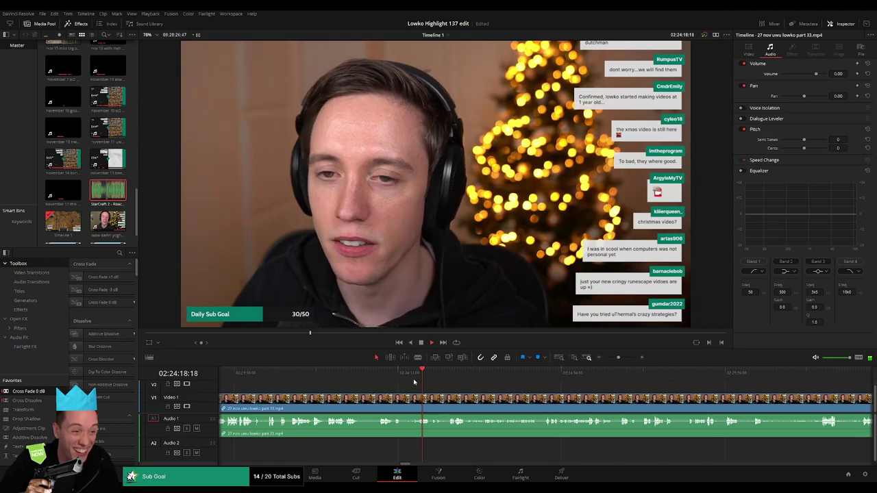
left_click(384, 379)
left_click(380, 379)
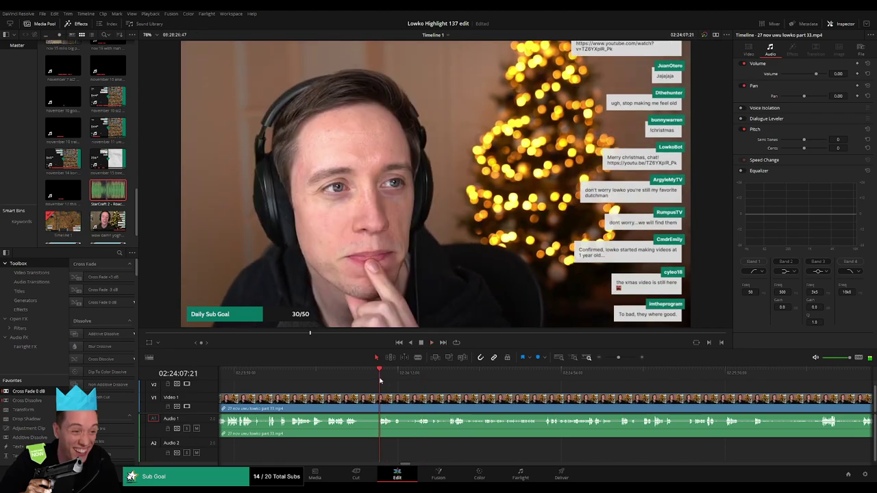
scroll(436, 401, "left", 2)
left_click(423, 382)
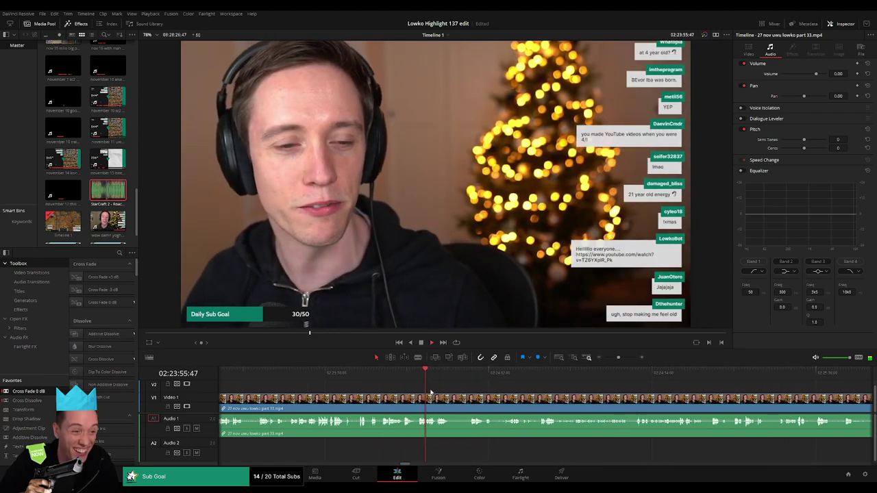
left_click(362, 381)
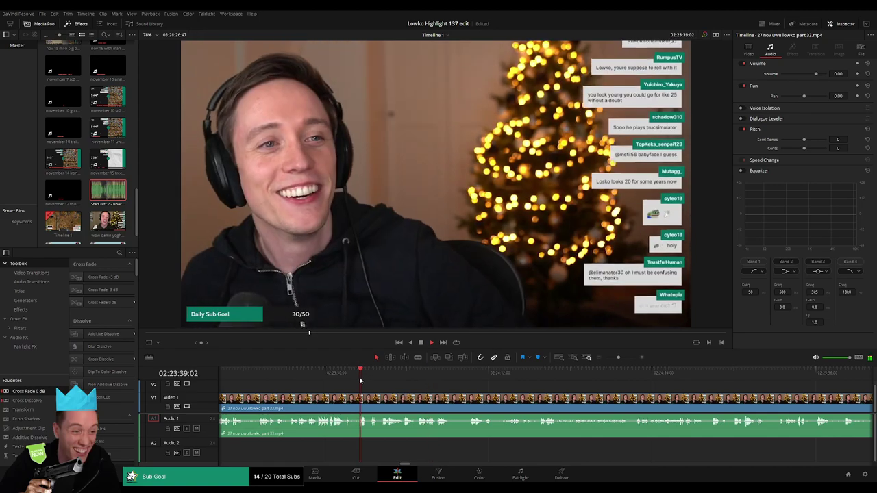
scroll(405, 395, "left", 2)
left_click(390, 381)
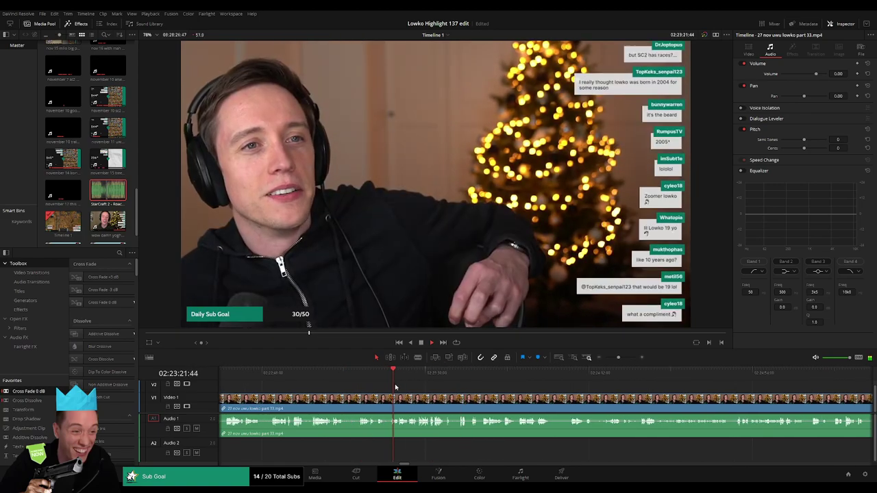
scroll(466, 399, "left", 1)
left_click(378, 379)
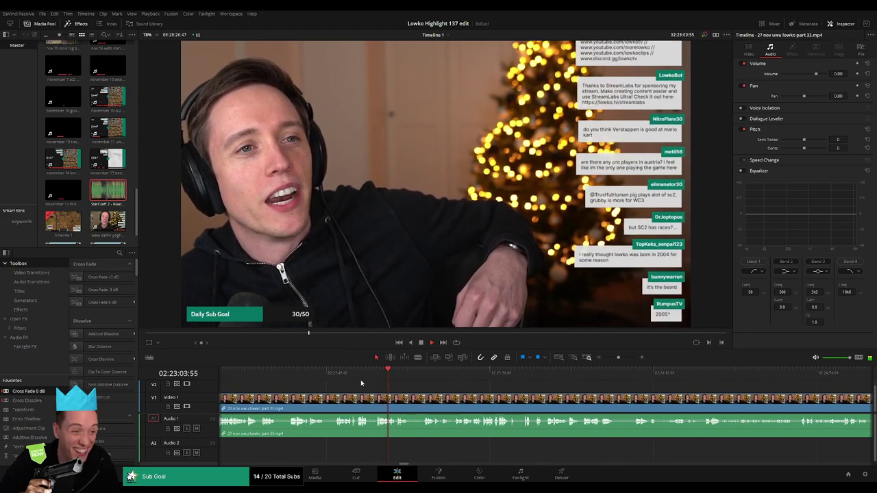
left_click(337, 377)
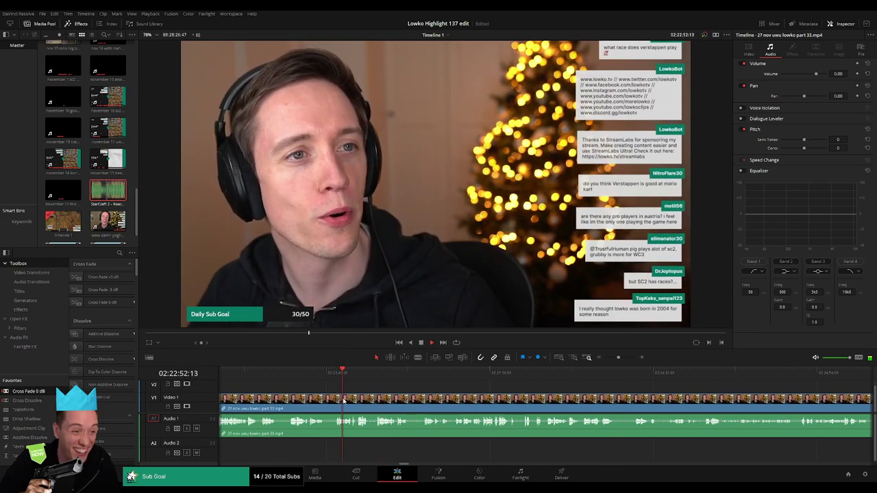
scroll(344, 402, "left", 2)
left_click(345, 380)
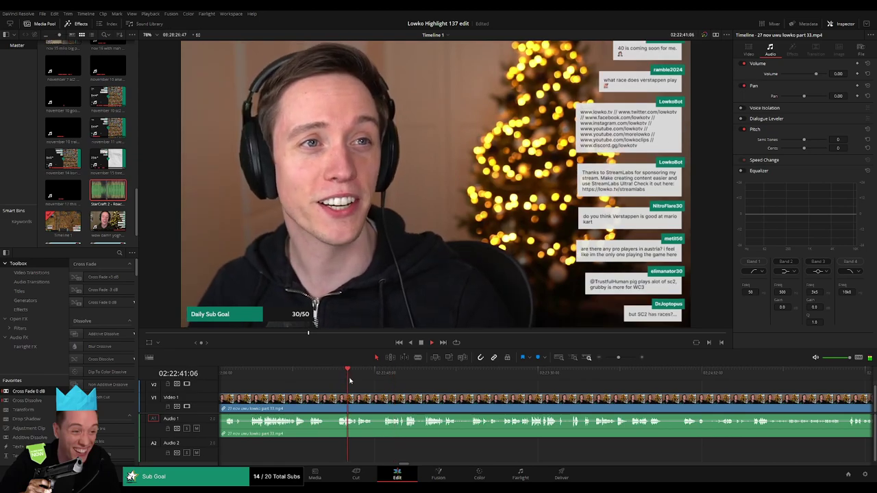
- Split the uwu lowko clip at about 02:22:50, ripple-delete everything before the cut and play the remaining conversation
left_click(384, 377)
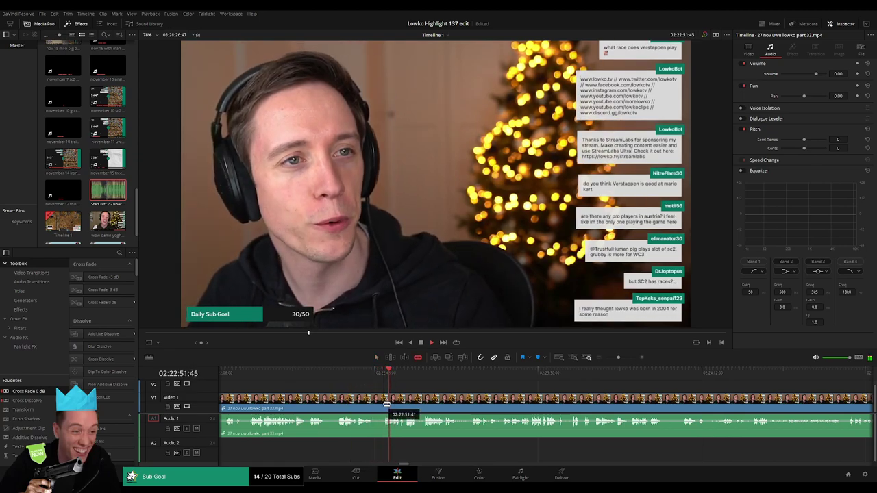
left_click(383, 404)
key("a")
left_click(370, 405)
key("Delete")
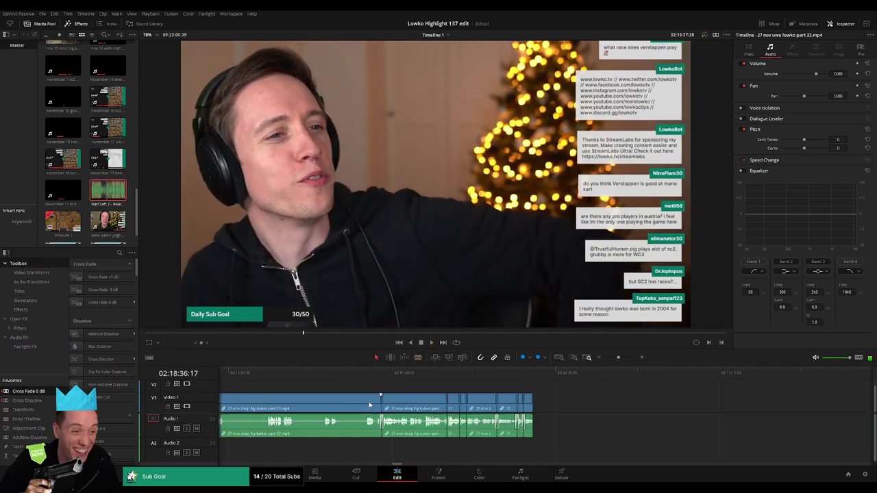
key("ctrl+z")
key("space")
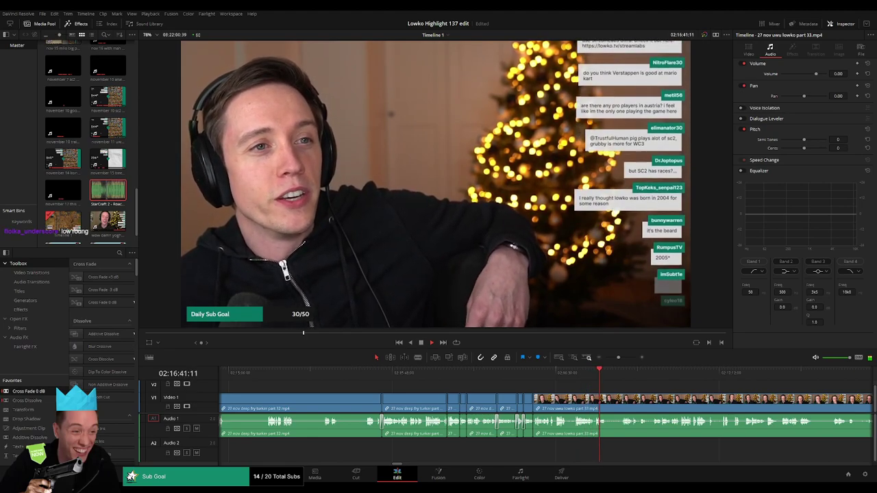
- Ripple-delete the section from about 02:16:33 to 02:16:35 and put a Cross Fade 0 dB on the audio join
key("b")
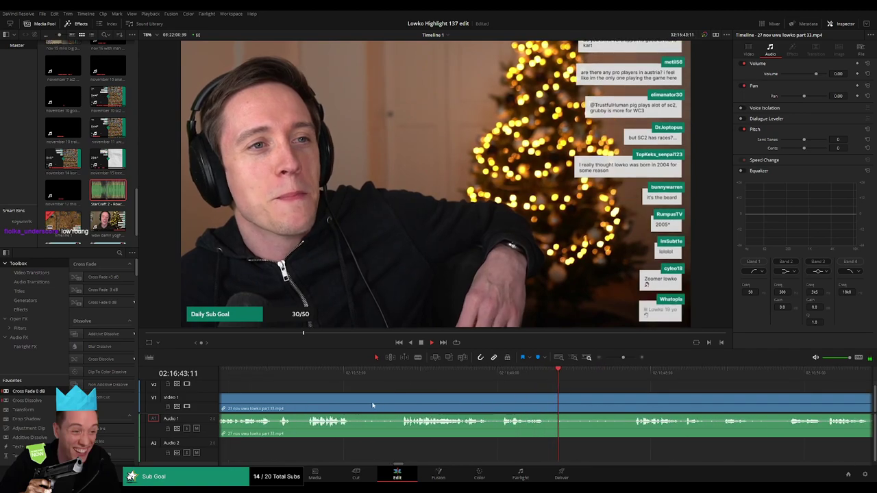
left_click(357, 401)
left_click(405, 401)
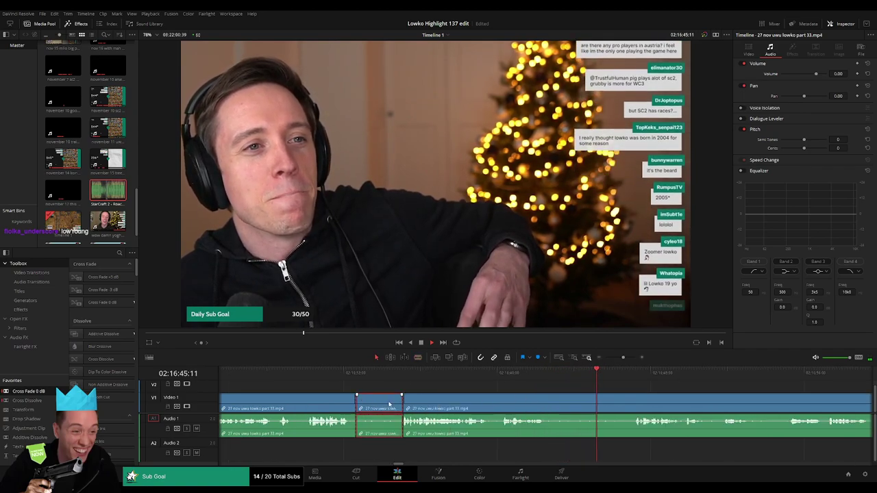
key("Delete")
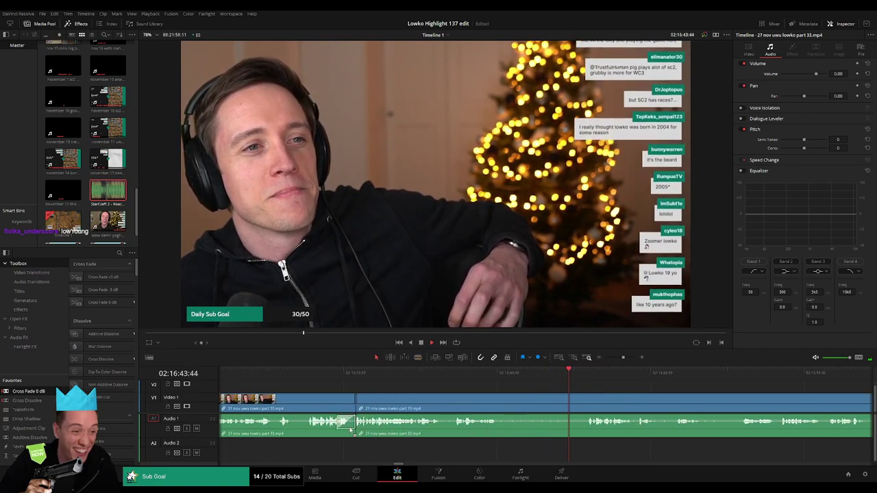
- Ripple-delete the section from about 02:16:40 to 02:16:45 and put a Cross Fade 0 dB centred on the audio join
key("b")
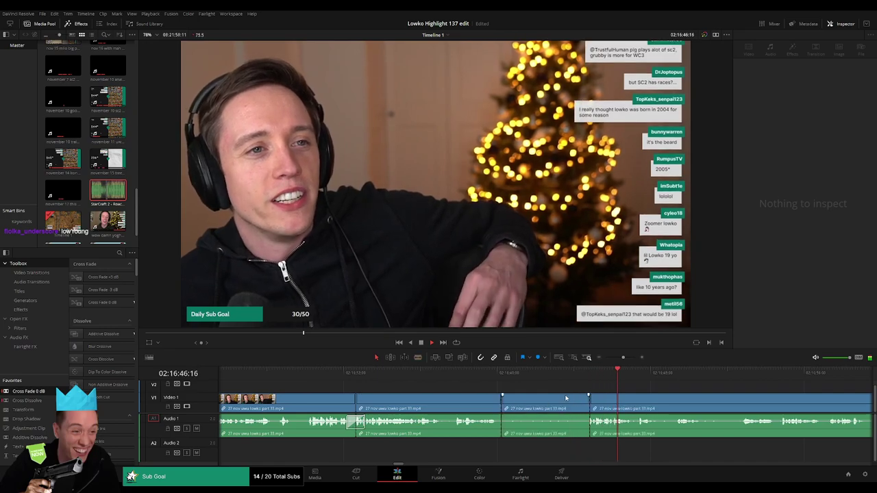
left_click(585, 401)
key("a")
left_click(566, 402)
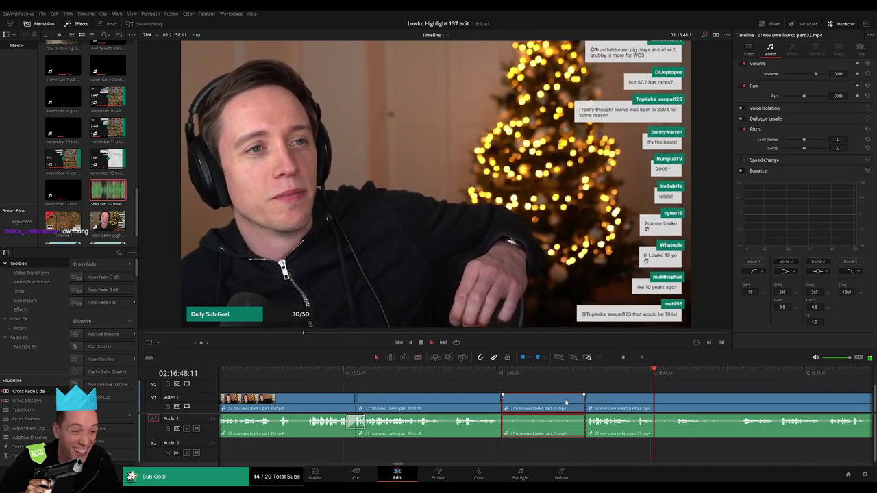
key("Delete")
left_click_drag(19, 394, 506, 421)
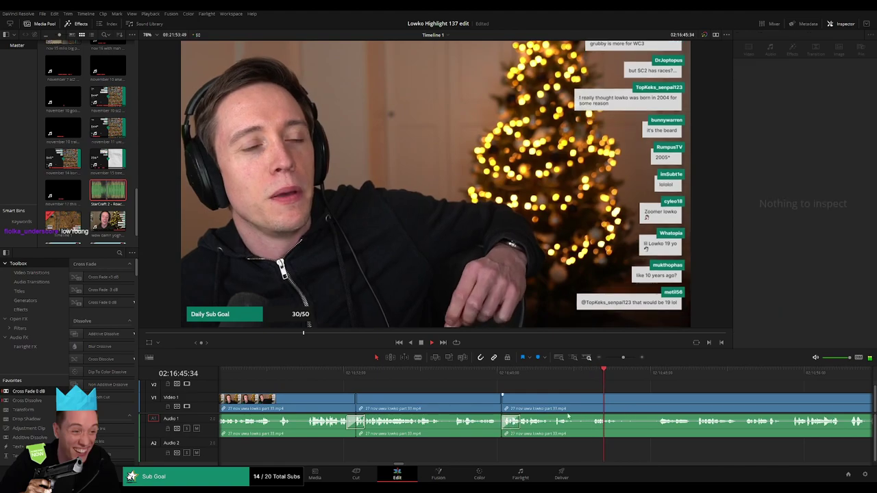
key("ctrl+z")
left_click_drag(22, 392, 496, 429)
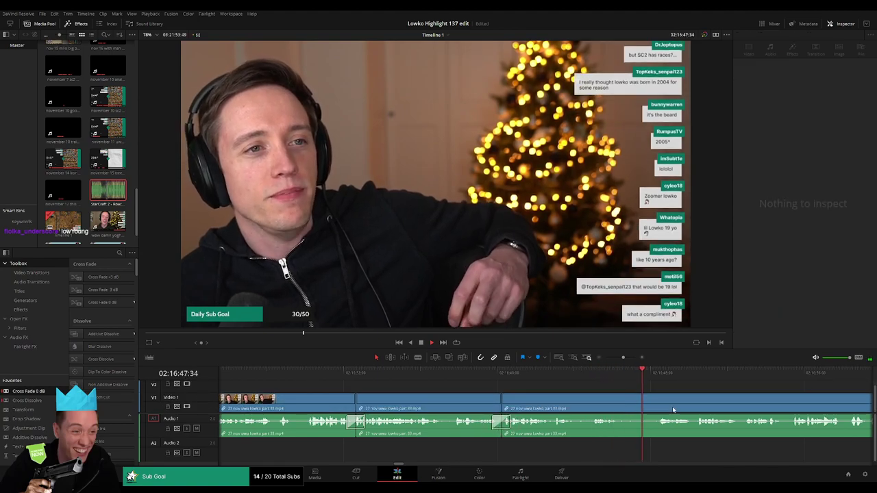
- Cut out and ripple-delete the short section around 02:16:47 of the uwu lowko clip
left_click_drag(673, 410, 474, 369)
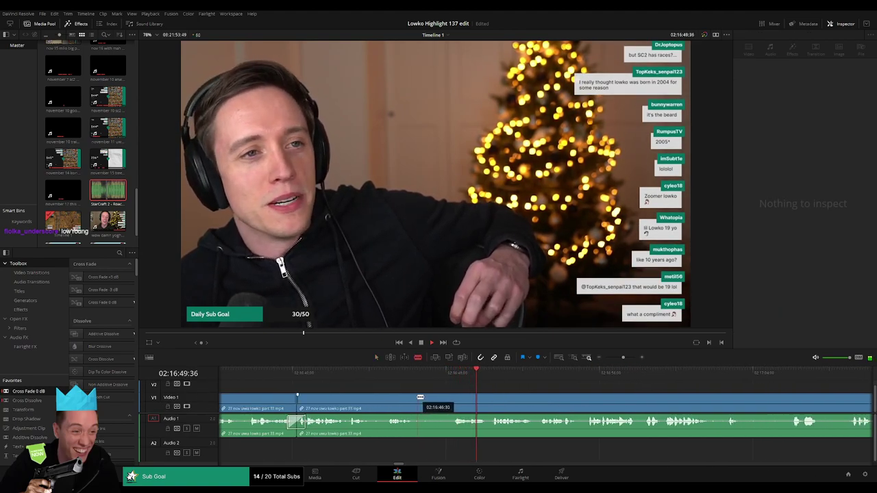
key("a")
left_click(451, 401)
key("Delete")
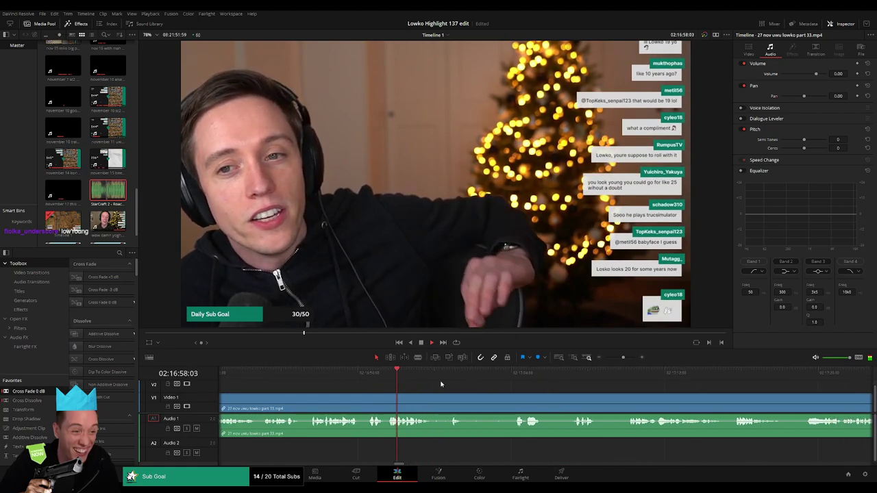
- Ripple-delete the two successive sections starting at about 02:17:02 and put a Cross Fade 0 dB on the audio join
left_click(396, 374)
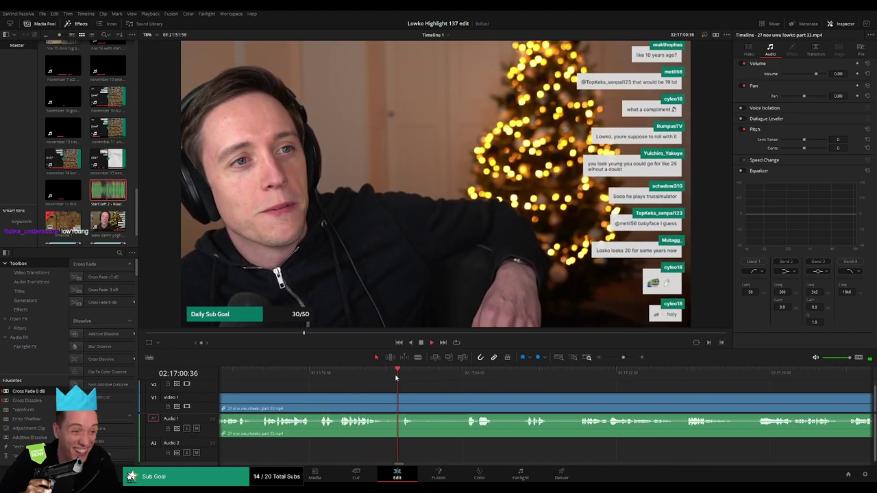
left_click(473, 374)
key("b")
left_click(419, 401)
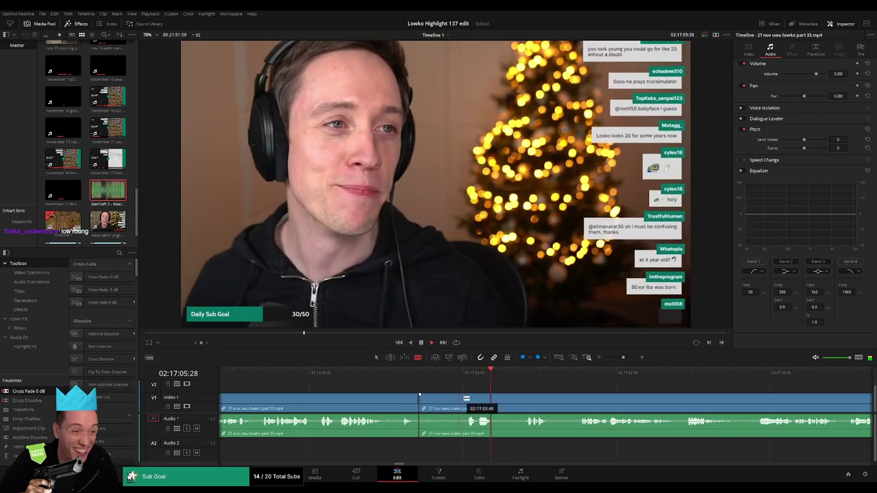
key("a")
key("space")
key("space")
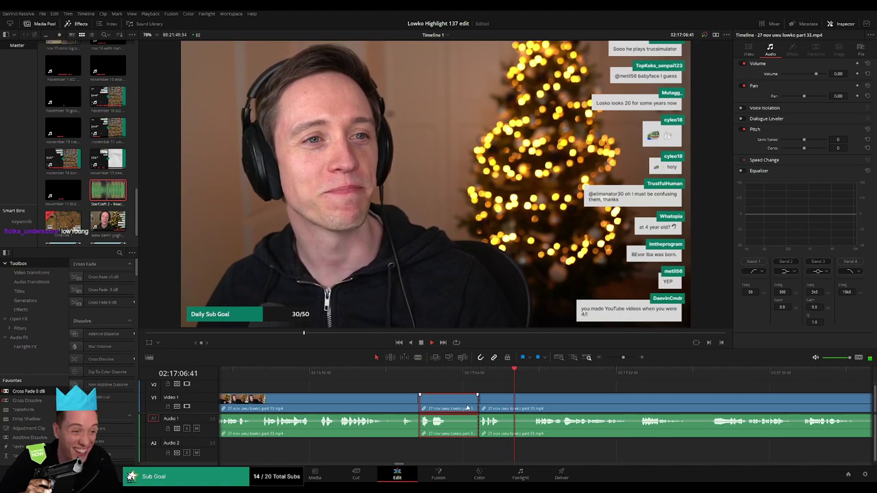
key("Delete")
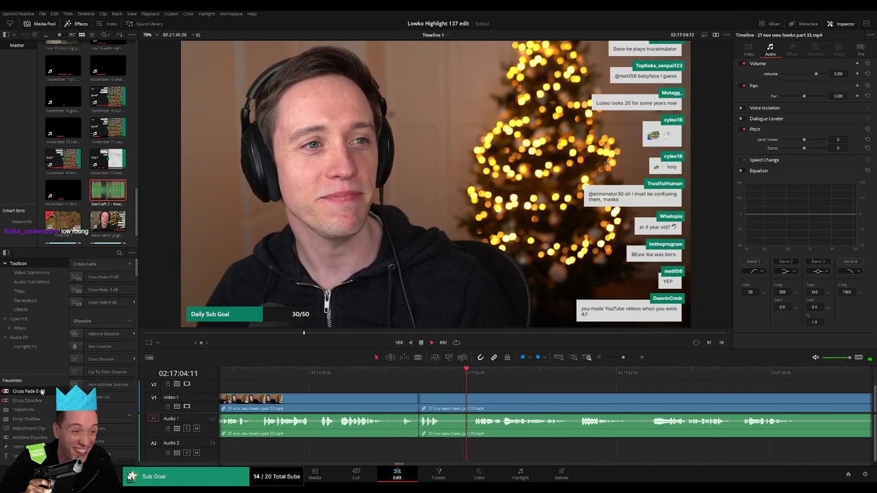
left_click_drag(42, 393, 406, 426)
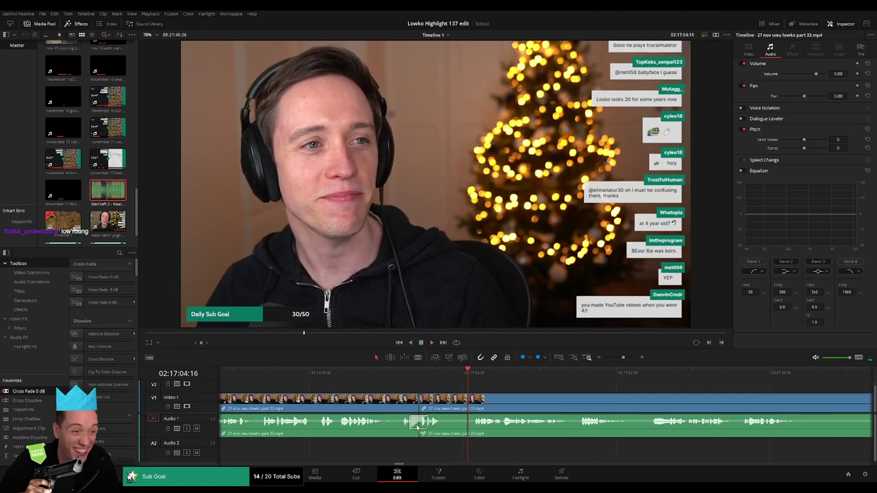
- Split the clip at about 02:17:03 and 02:17:05 and ripple-delete the silent section between the cuts
key("space")
key("b")
left_click(446, 402)
left_click(474, 403)
key("a")
left_click(469, 404)
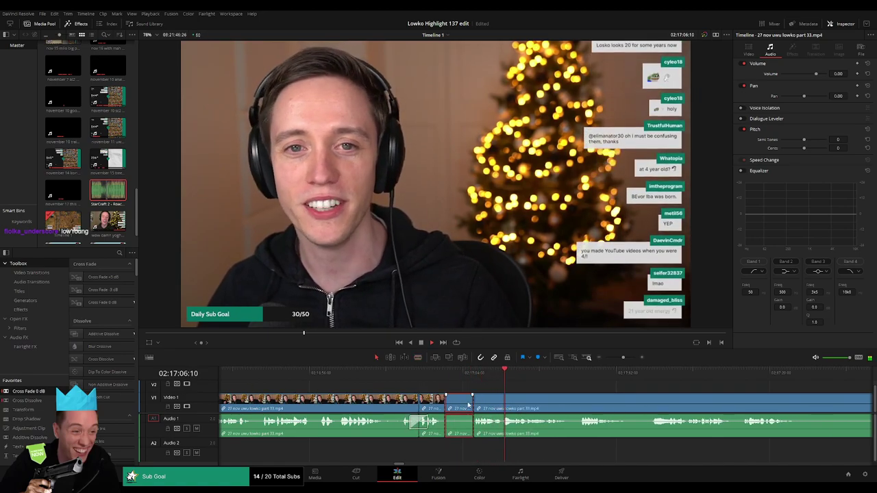
key("Delete")
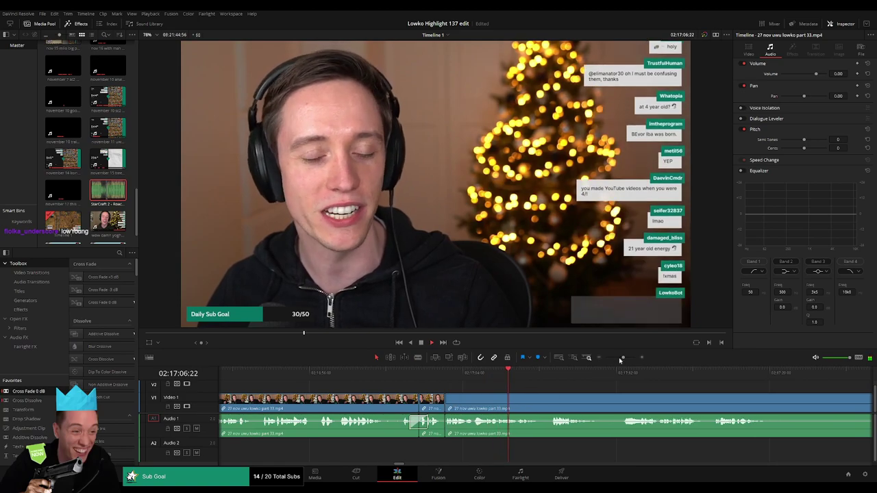
- Remove the section from about 02:17:20 to 02:17:25, close the gap and put a cross fade on the audio join
left_click_drag(621, 358, 617, 358)
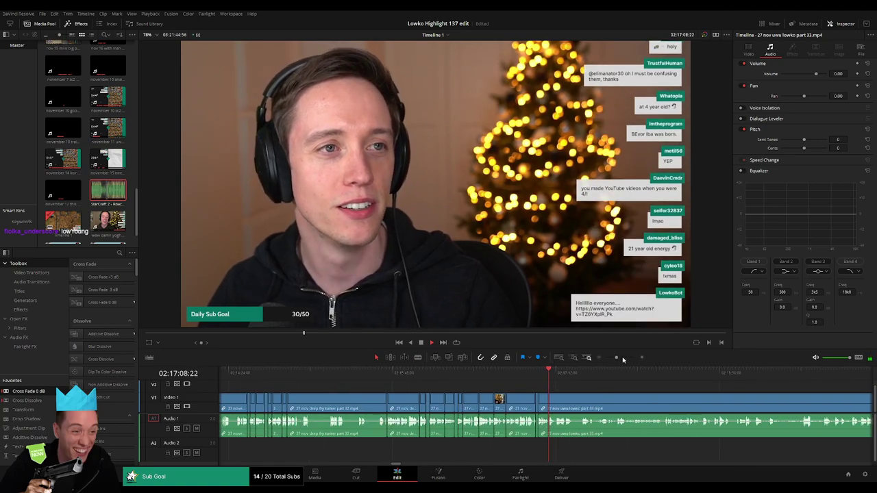
left_click(623, 358)
left_click(619, 358)
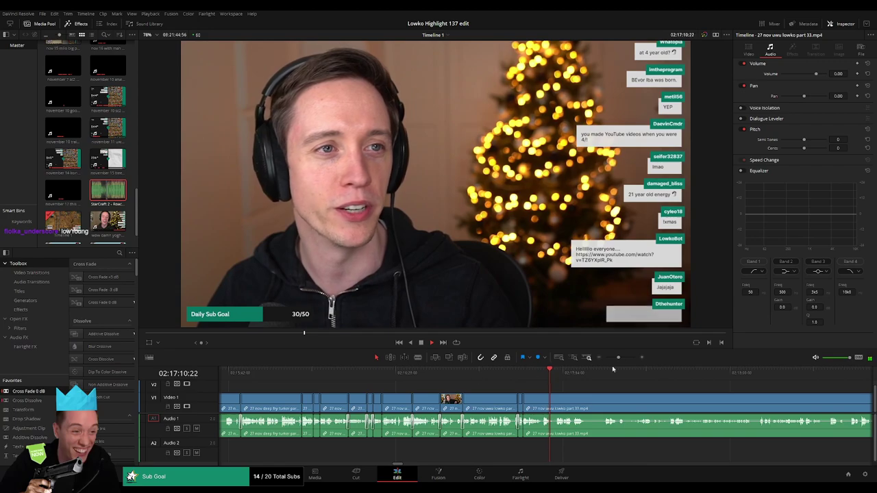
left_click(620, 358)
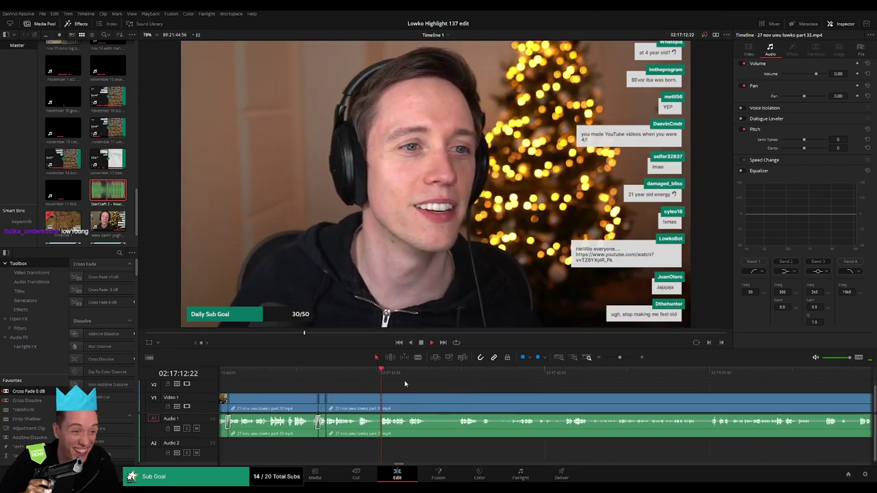
key("b")
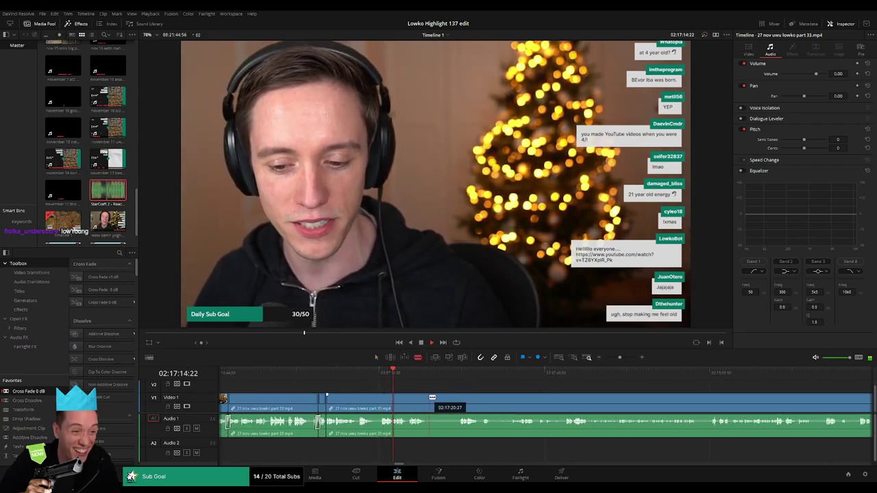
left_click(431, 397)
left_click(460, 396)
key("a")
left_click(451, 401)
key("BackSpace")
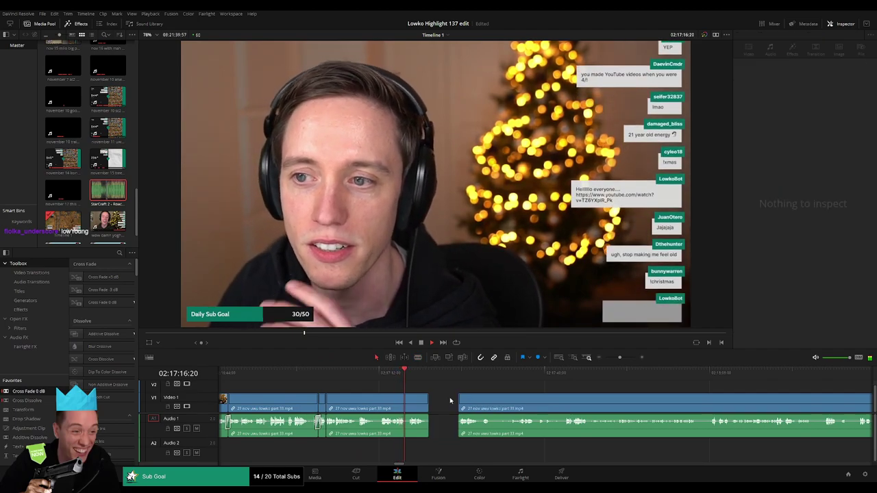
left_click(450, 400)
key("Delete")
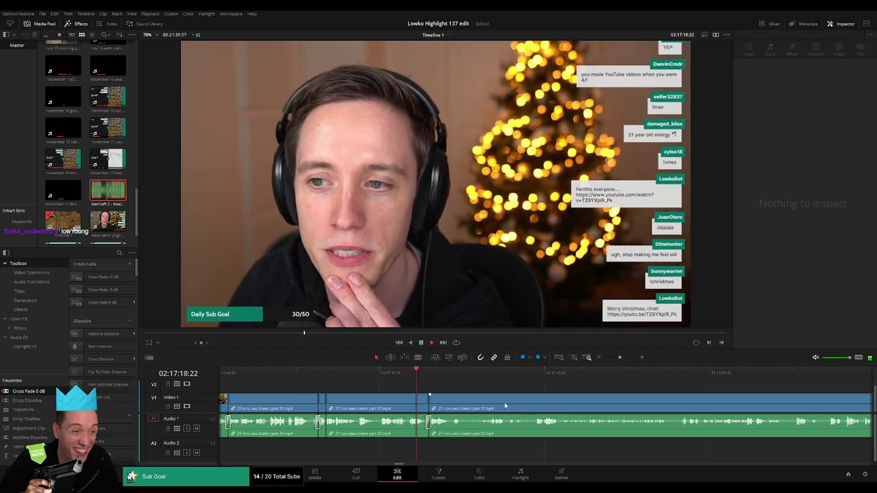
- Ripple-delete the section from about 02:17:24 to 02:17:34 and put a Cross Fade 0 dB on the audio join
left_click_drag(518, 403, 431, 401)
key("b")
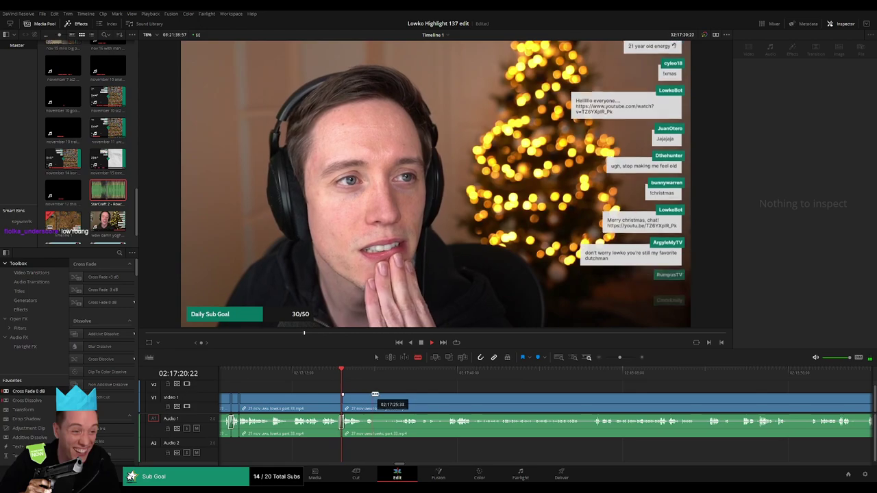
left_click(365, 381)
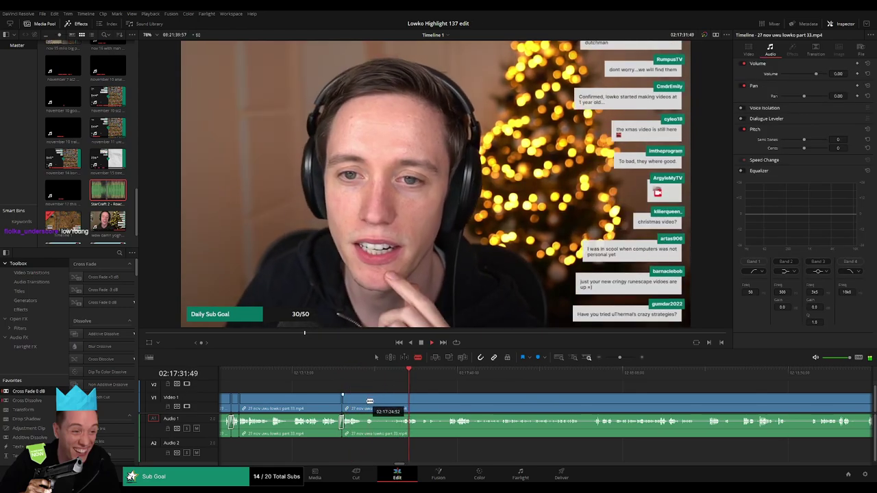
left_click(366, 401)
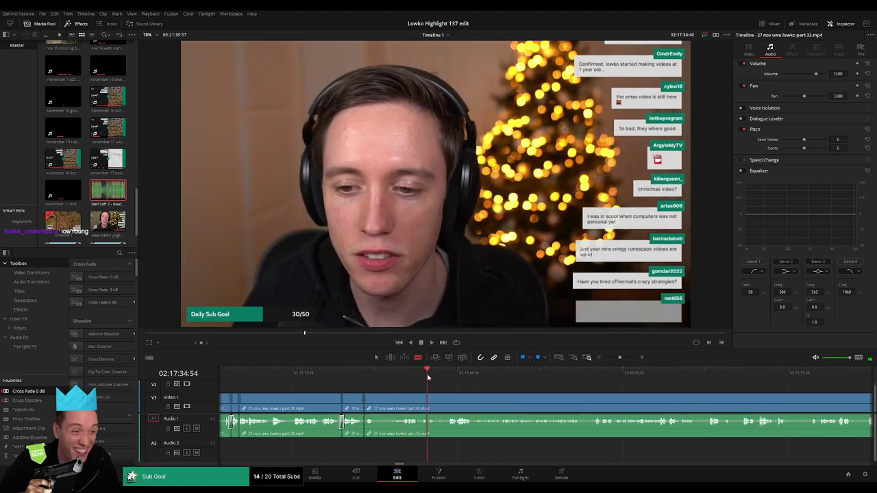
left_click(421, 378)
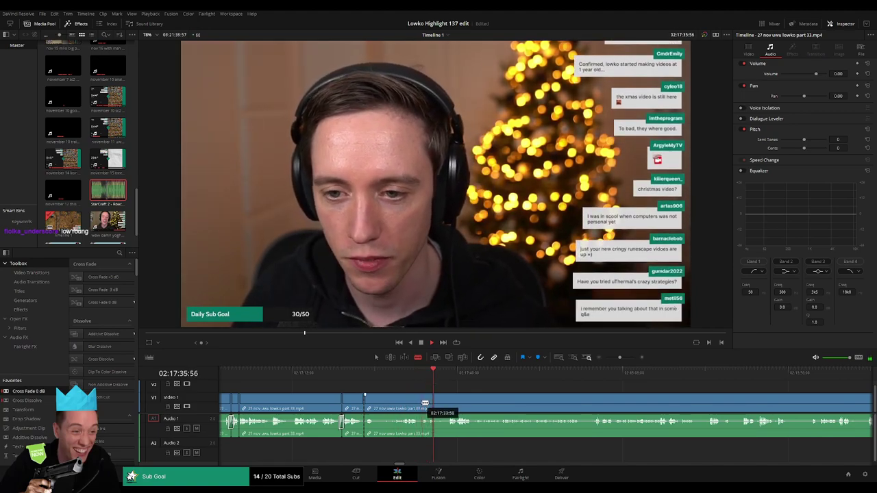
left_click(409, 407)
key("Delete")
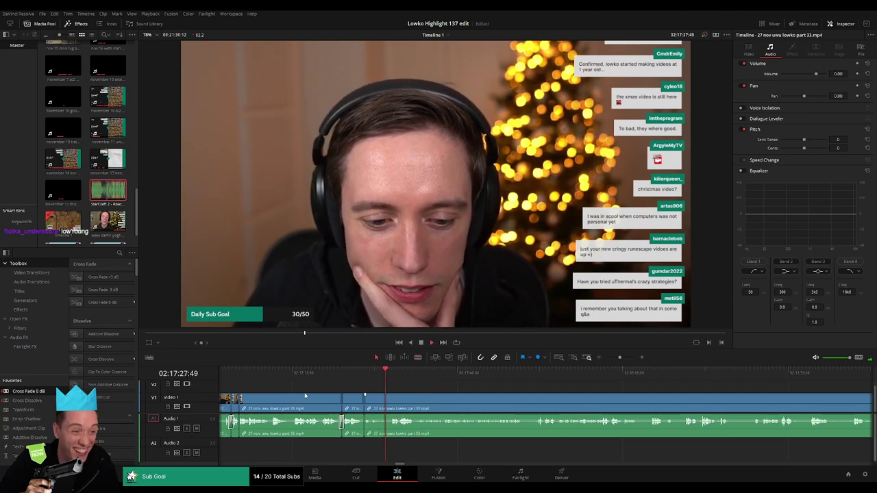
left_click_drag(378, 425, 366, 423)
key("space")
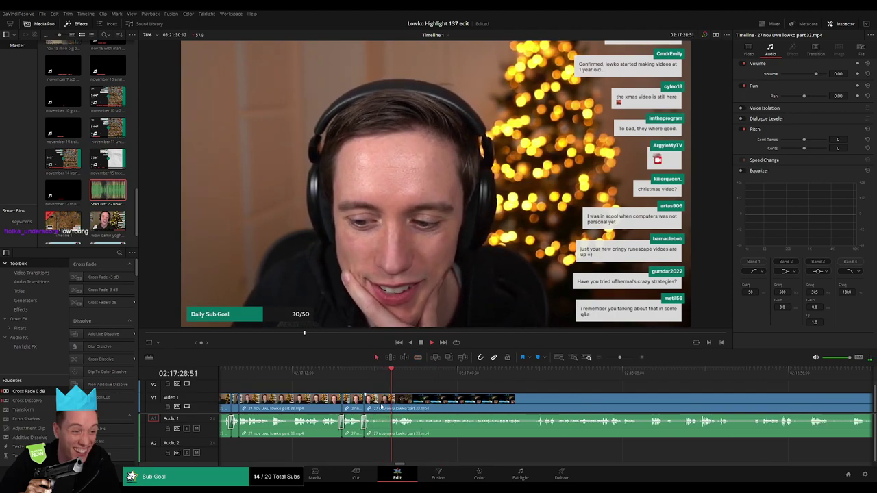
- Ripple-delete the section from about 02:17:27 to 02:17:29 and put a cross fade on the audio join
key("b")
left_click(381, 403)
key("a")
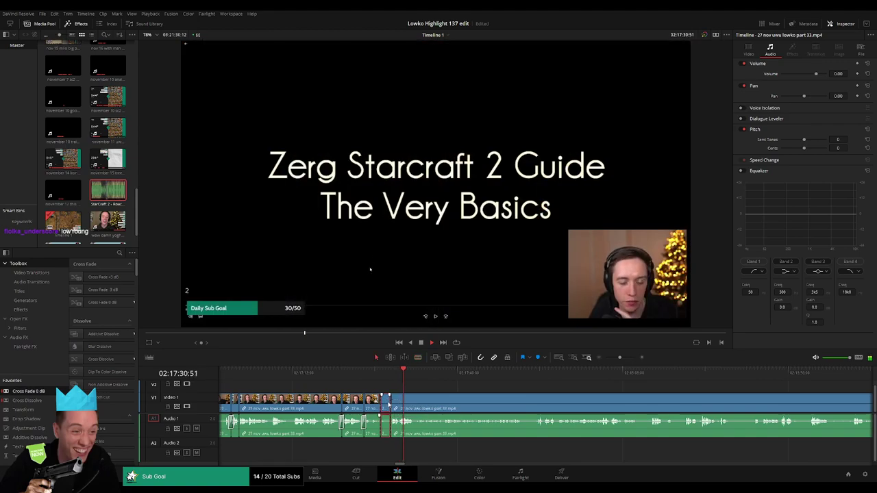
key("Delete")
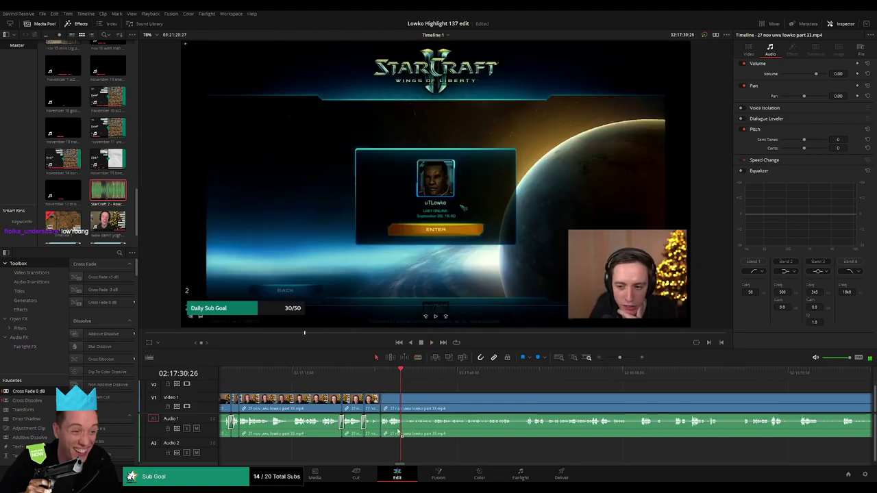
- Play on through the old StarCraft video footage and ripple-delete the section from about 02:17:49 to 02:17:52
scroll(394, 398, "right", 3)
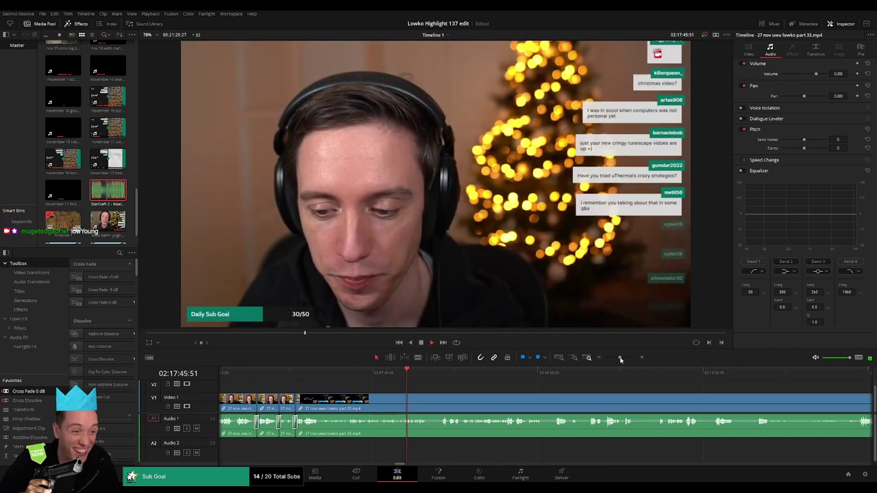
left_click_drag(620, 357, 622, 357)
scroll(412, 384, "right", 3)
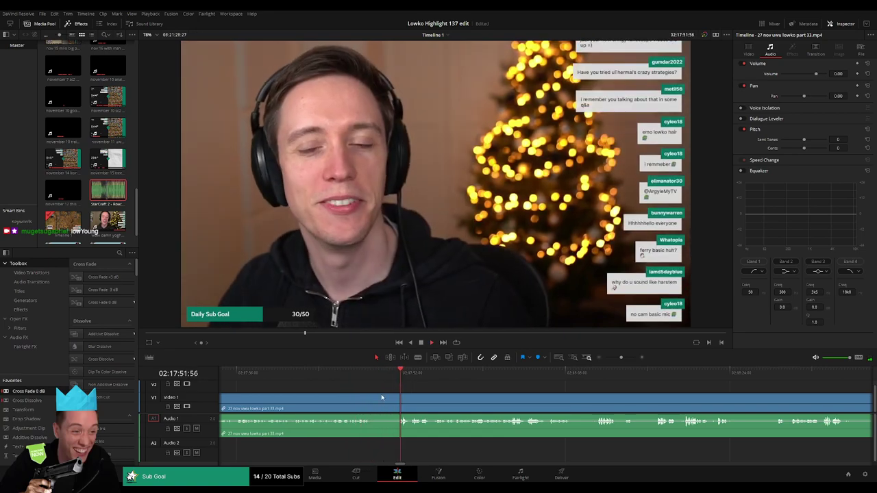
key("b")
left_click(371, 403)
left_click(396, 403)
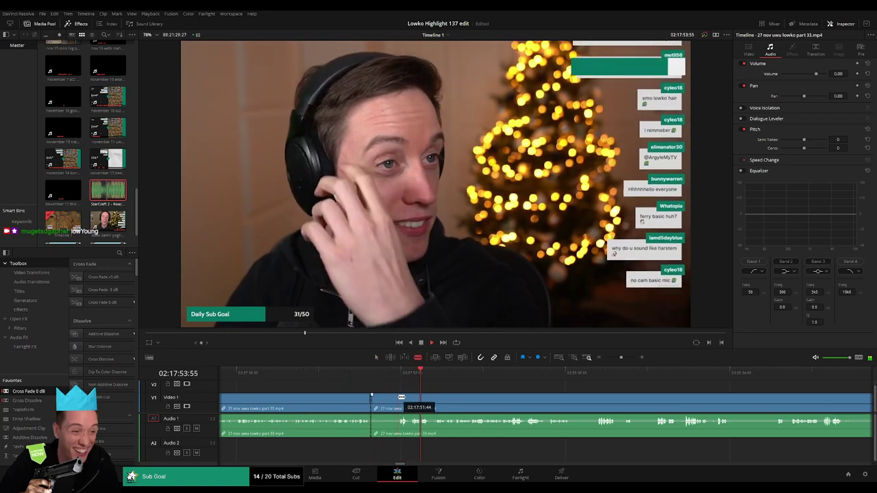
key("a")
left_click(388, 403)
key("Delete")
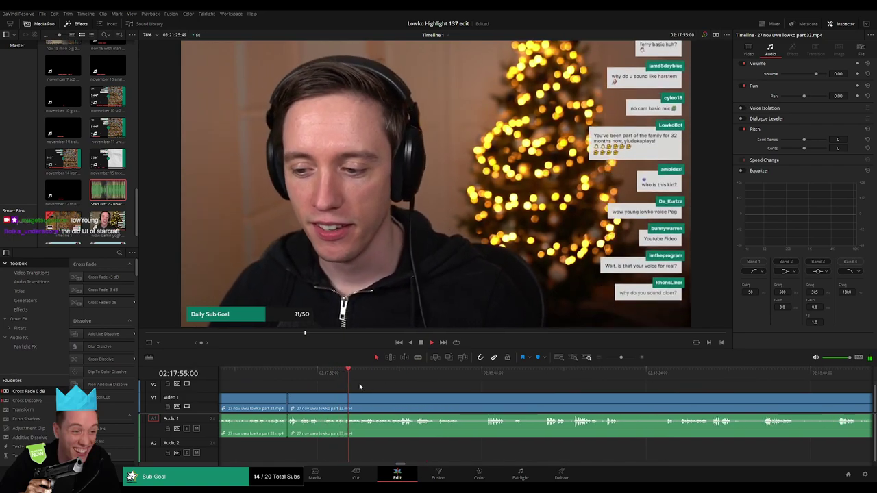
- Ripple-delete three short sections of the conversation between about 02:18:06 and 02:18:11
left_click_drag(364, 379, 500, 379)
key("b")
left_click(460, 403)
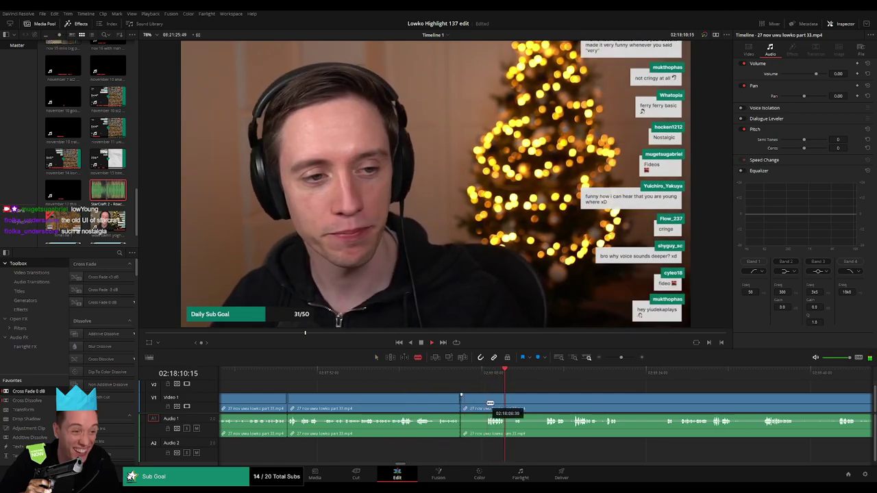
key("BackSpace")
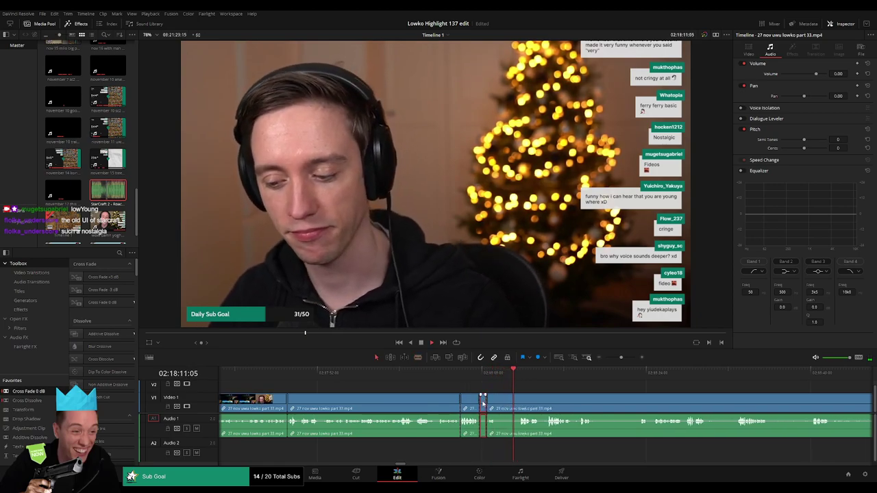
key("BackSpace")
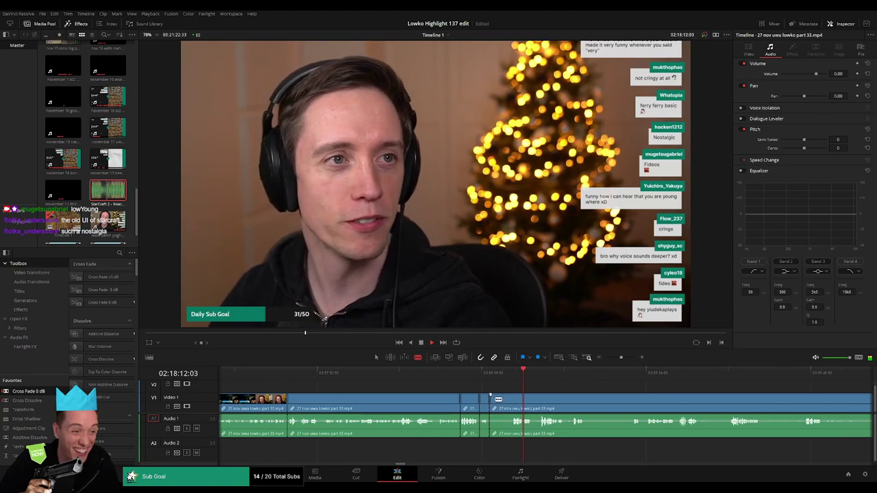
key("BackSpace")
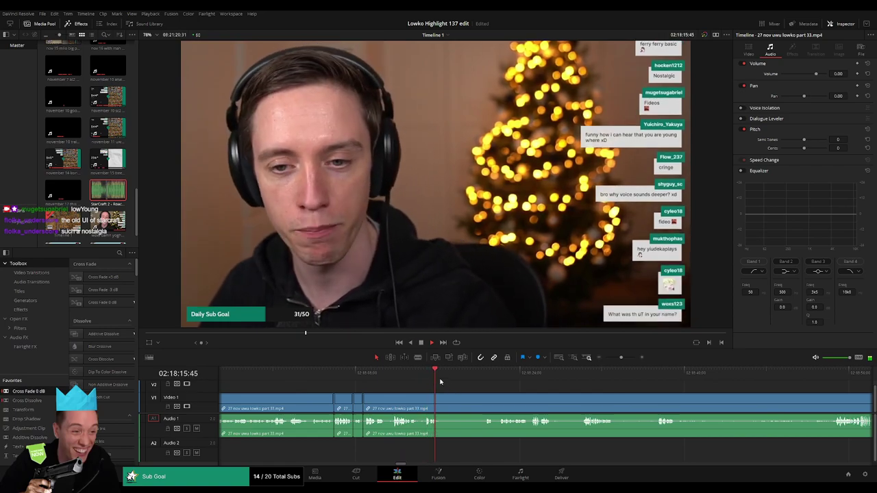
- Ripple-delete the section from about 02:18:16 to 02:18:20 and play the join into the start of the match
left_click_drag(470, 372, 482, 375)
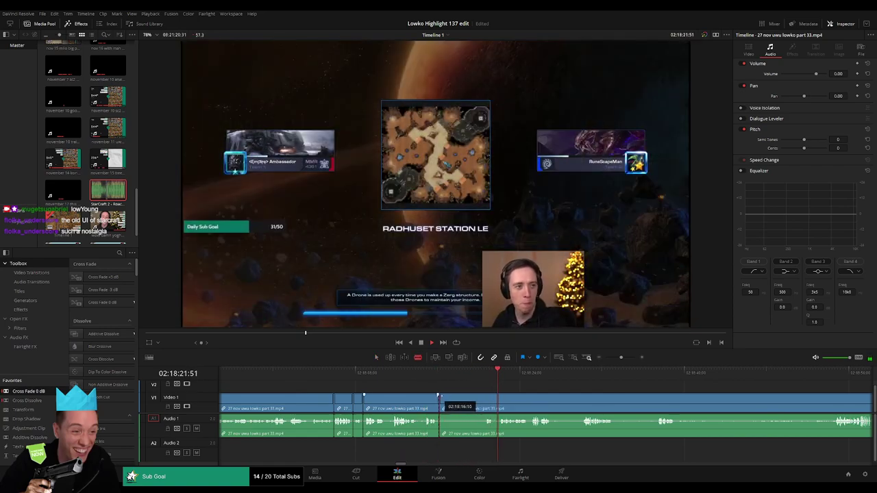
left_click(484, 399)
key("a")
left_click(468, 402)
key("BackSpace")
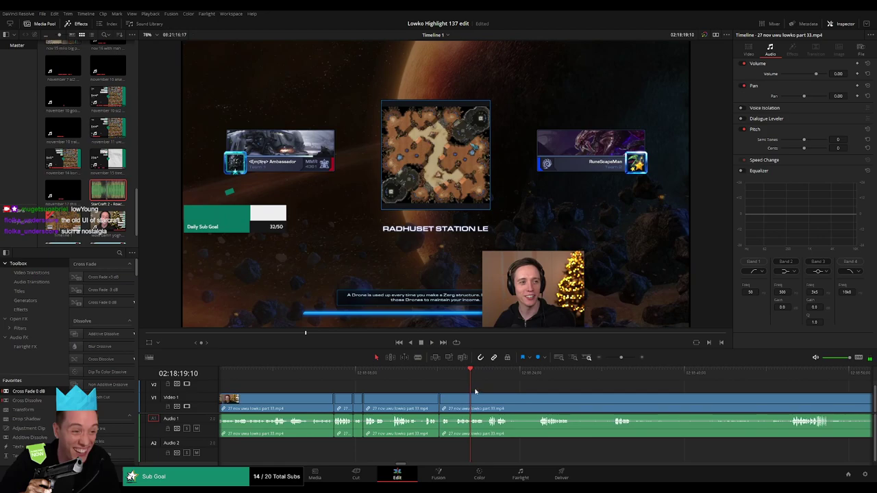
key("space")
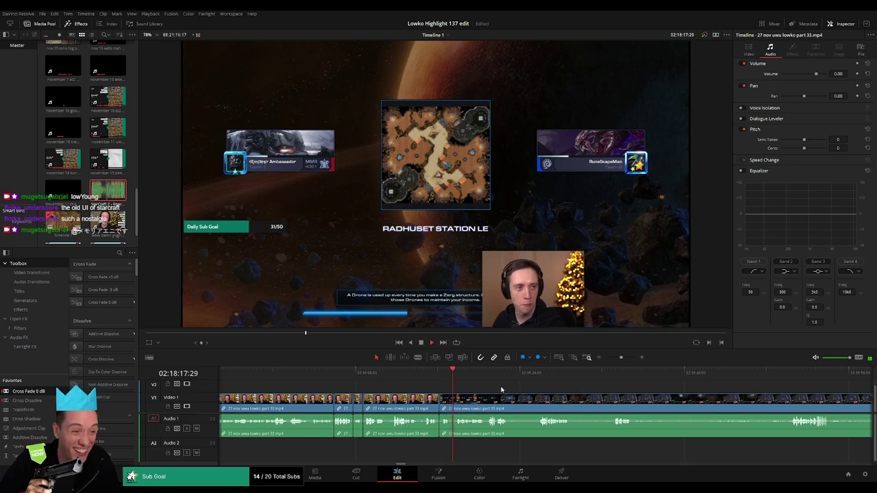
scroll(501, 390, "right", 3)
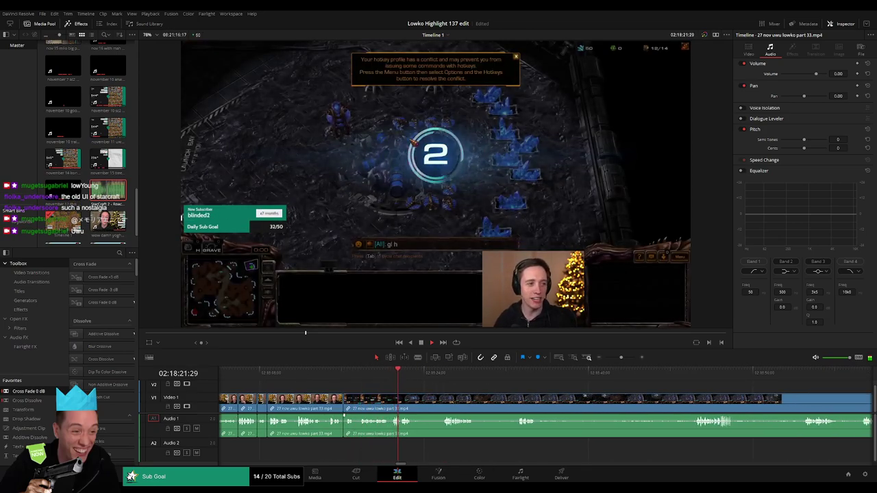
- Ripple-delete the section from about 02:18:23 to 02:18:26 at the match start and put a cross fade on the audio join
left_click_drag(418, 372, 464, 395)
key("b")
left_click(397, 399)
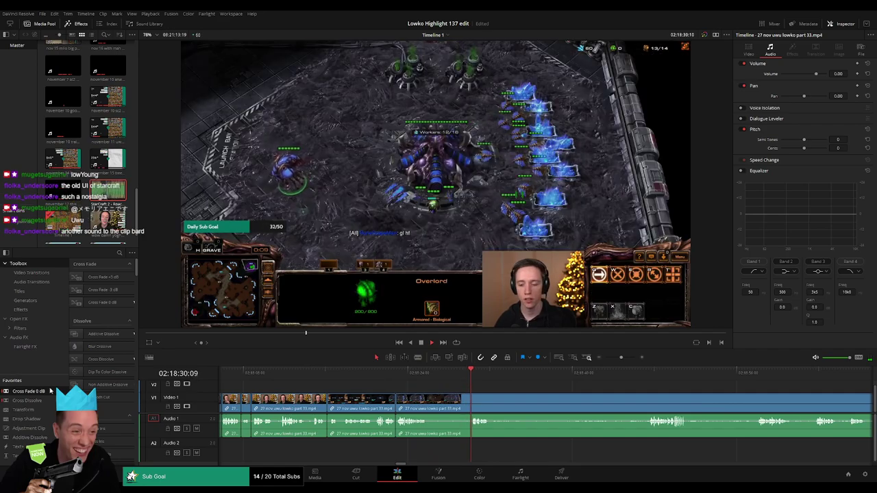
key("ctrl+z")
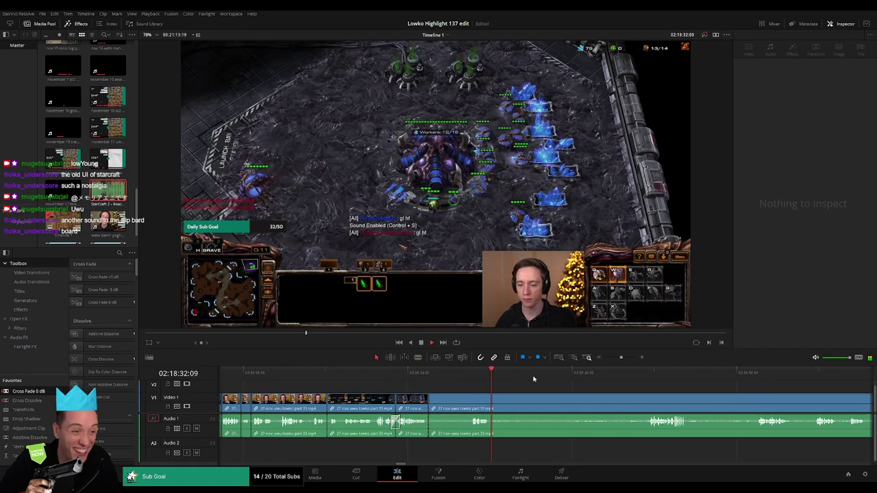
- Look through the match opening between about 02:18:42 and 02:20:41 for the next passage worth keeping
left_click(599, 374)
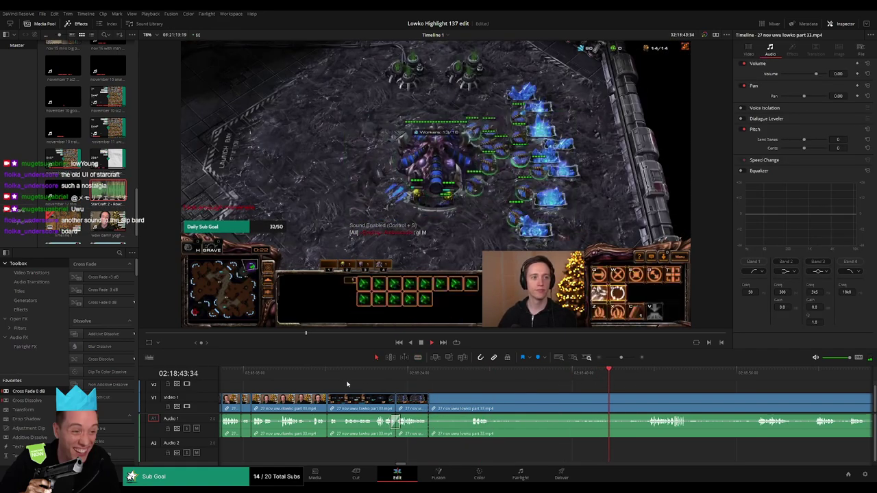
left_click(328, 373)
key("space")
left_click_drag(621, 358, 610, 359)
scroll(552, 390, "right", 4)
left_click(458, 374)
key("space")
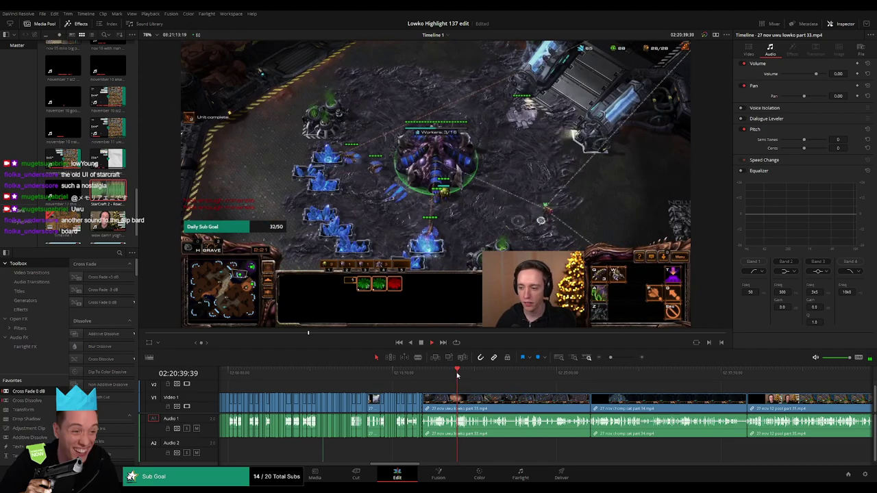
left_click_drag(611, 358, 617, 358)
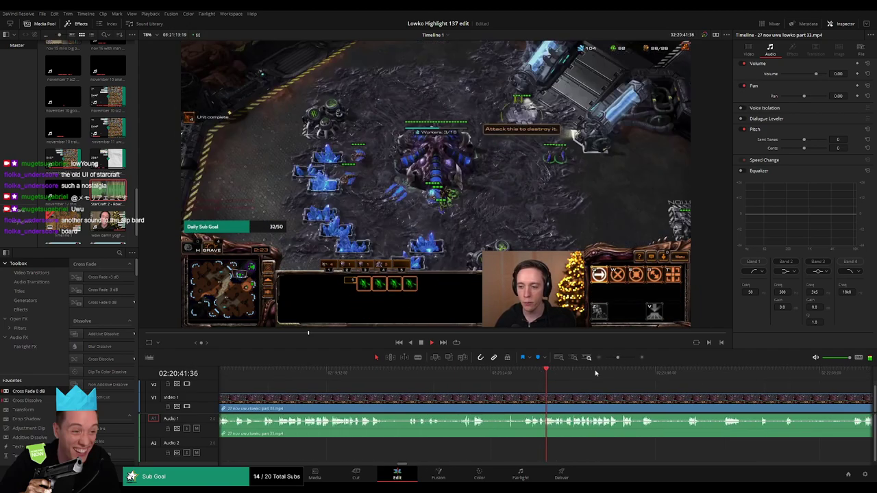
left_click(474, 375)
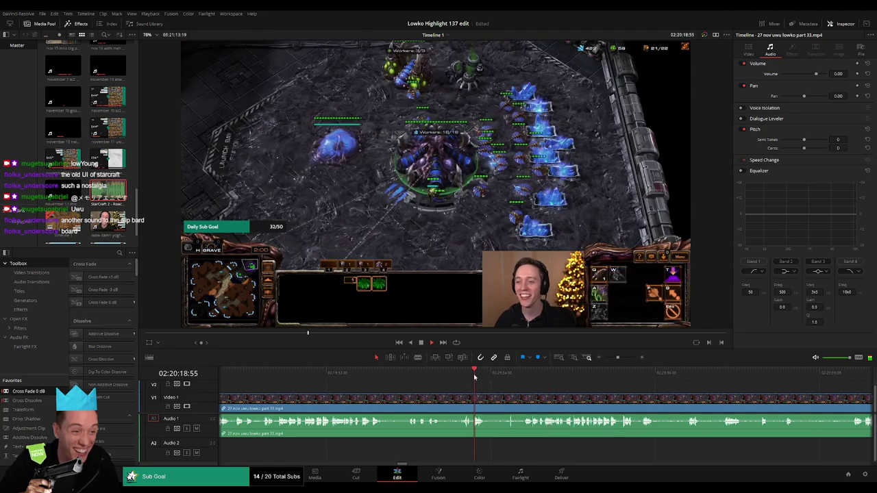
left_click(333, 375)
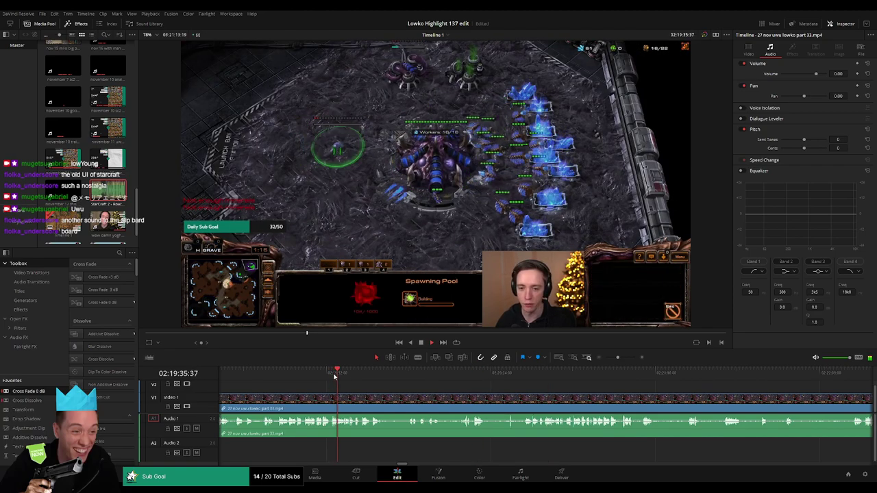
left_click_drag(312, 377, 487, 395)
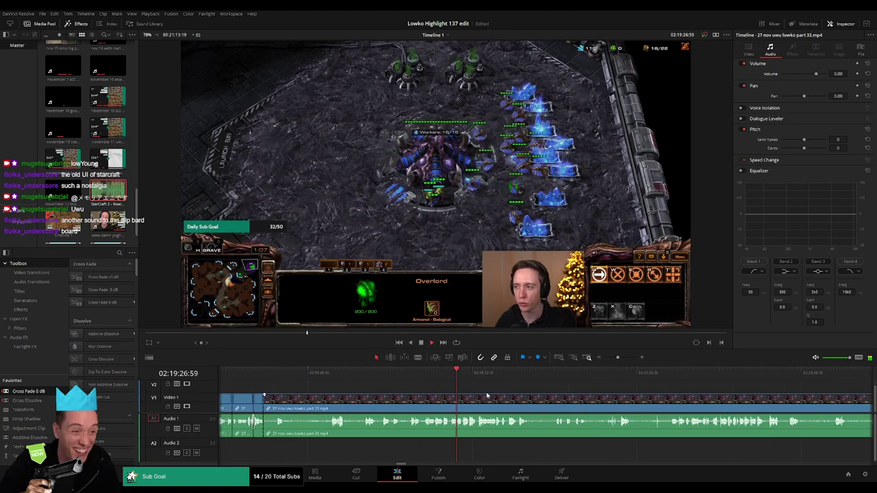
- Ripple-delete the match opening from about 02:18:26 to 02:19:58
left_click(412, 379)
left_click_drag(412, 378, 576, 372)
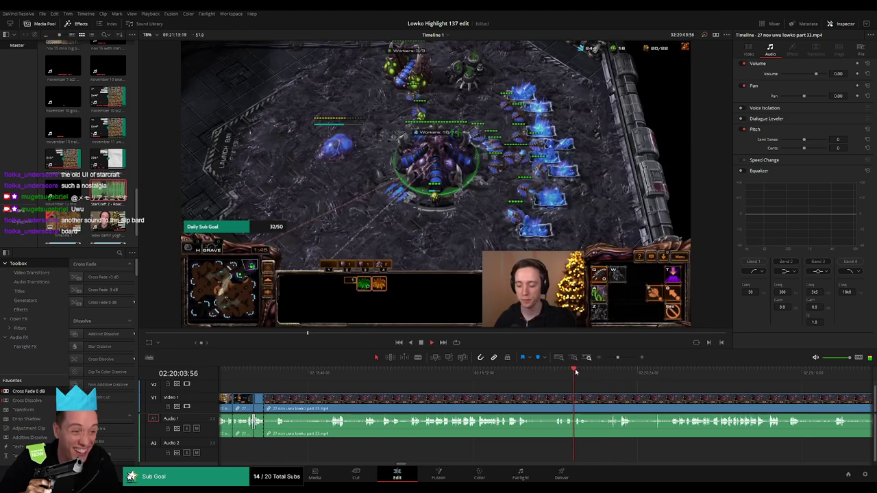
key("space")
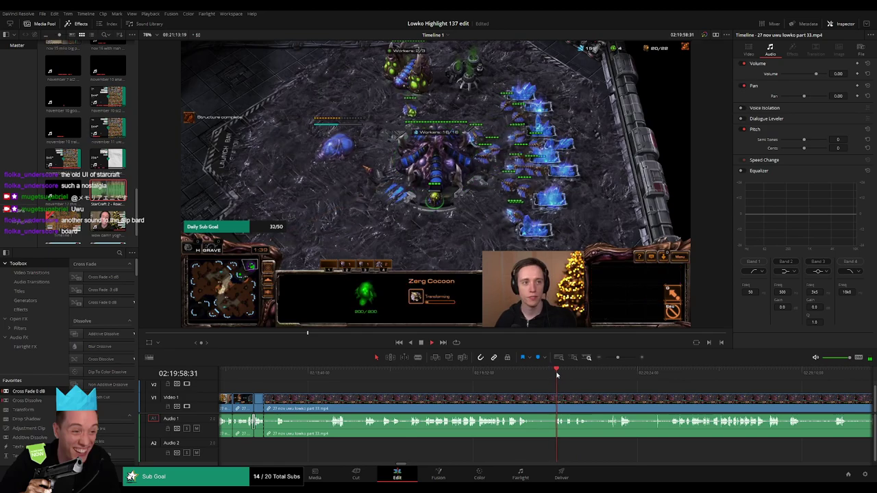
key("b")
left_click(542, 401)
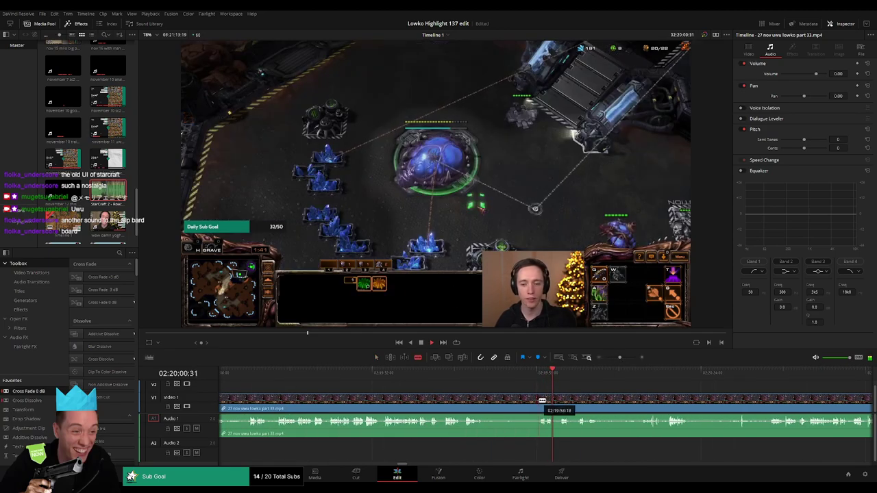
key("a")
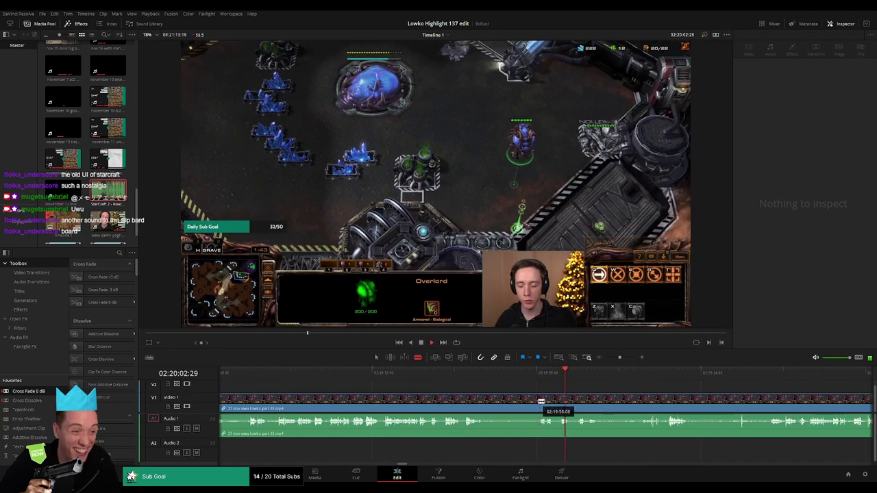
left_click(524, 406)
key("Delete")
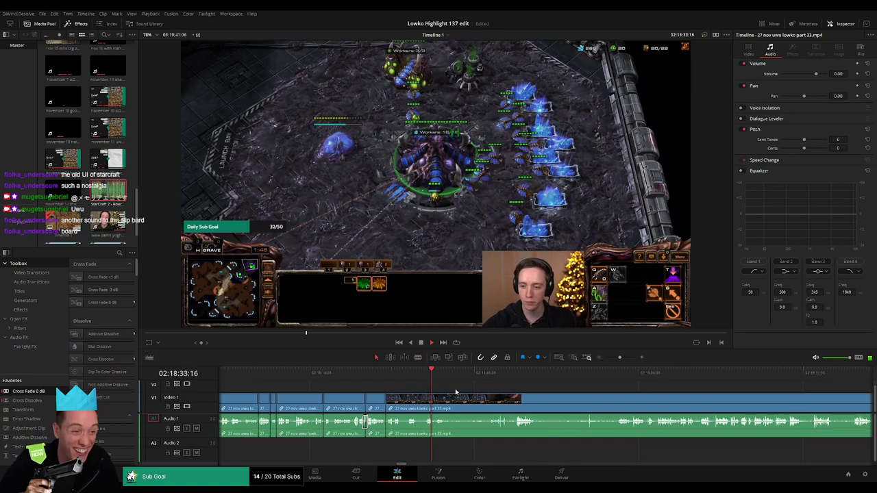
- Ripple-delete the section from about 02:18:35 to 02:18:42 and put a cross fade on the audio join
left_click_drag(455, 390, 402, 388)
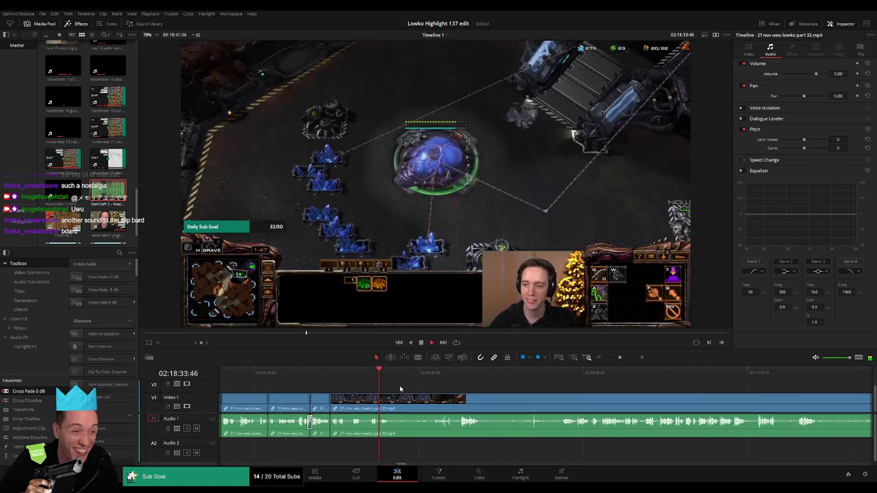
left_click(370, 374)
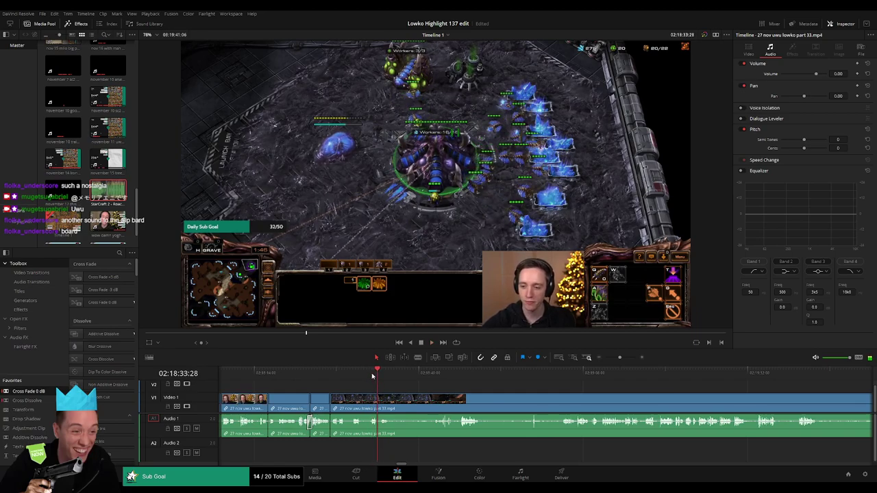
left_click_drag(391, 375, 423, 401)
key("b")
left_click(393, 397)
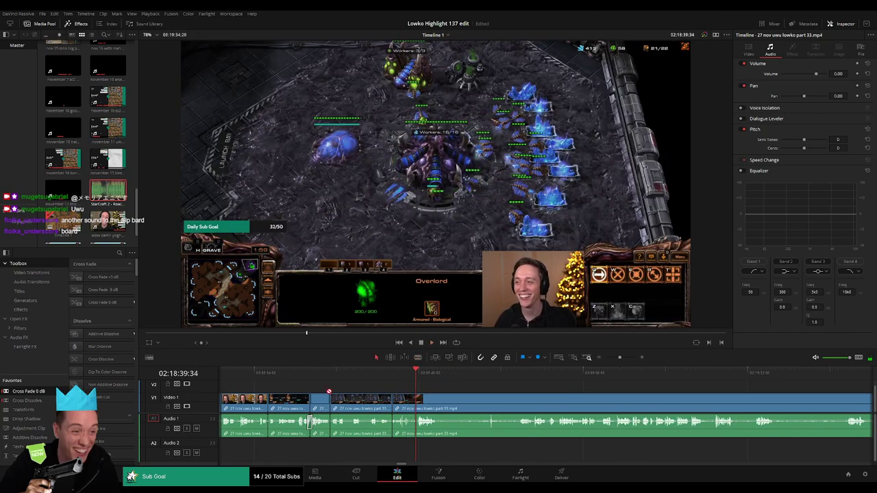
- Ripple-delete the section from about 02:18:43 to 02:18:56 and put a cross fade on the audio join
scroll(404, 403, "right", 2)
key("b")
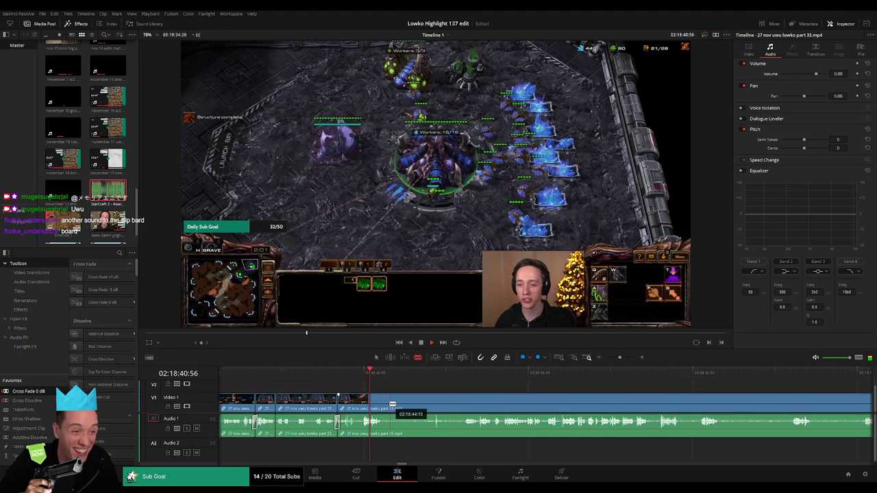
left_click(434, 374)
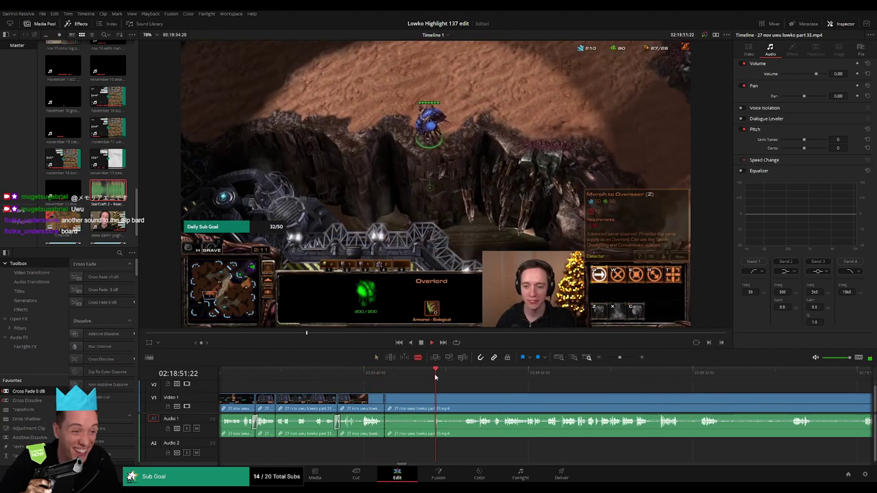
left_click(462, 374)
left_click(464, 398)
key("a")
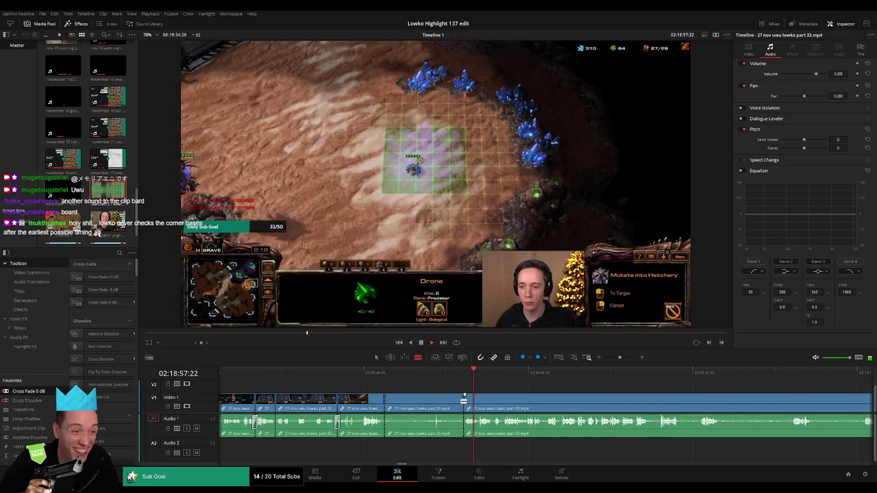
left_click(444, 407)
key("Delete")
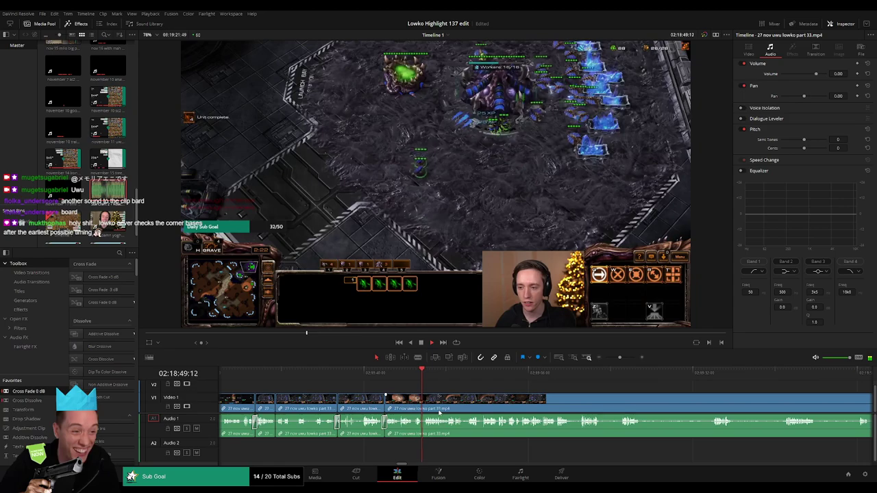
- Play on through the match and ripple-delete the pause from about 02:19:12 to 02:19:14, cross-fading the audio join
scroll(434, 398, "right", 3)
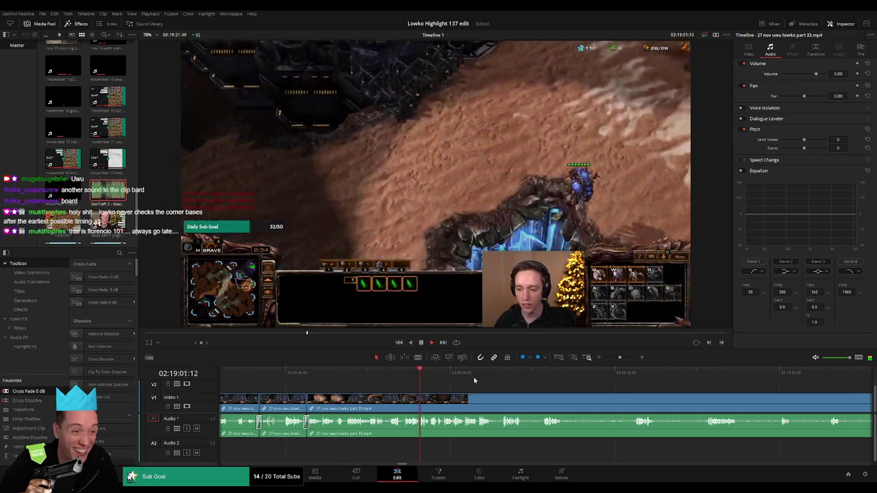
left_click_drag(620, 358, 623, 359)
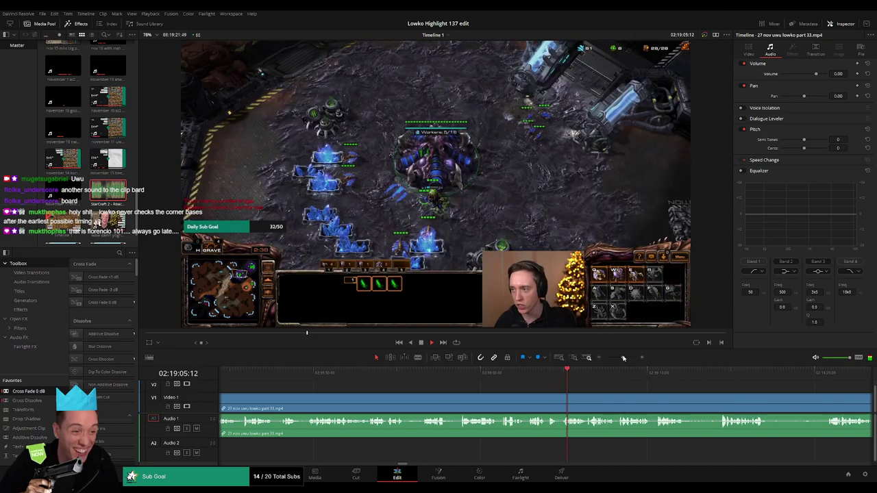
left_click_drag(594, 409, 394, 408)
scroll(394, 408, "right", 3)
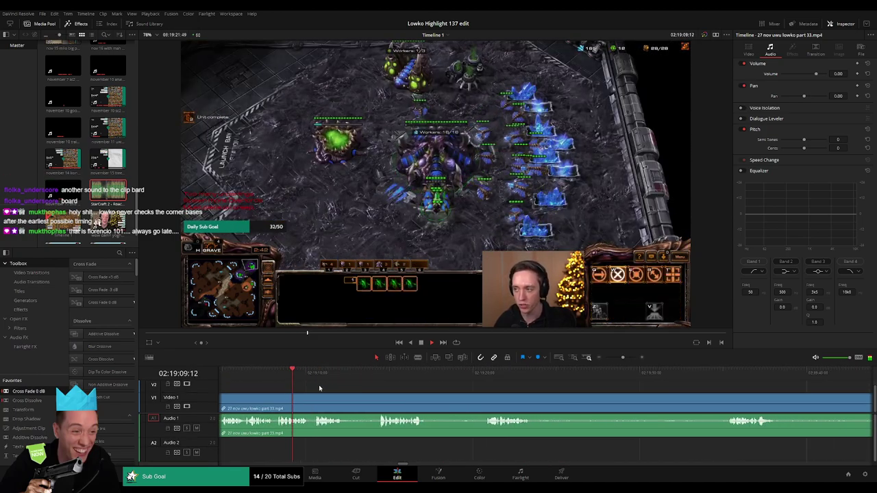
left_click(373, 374)
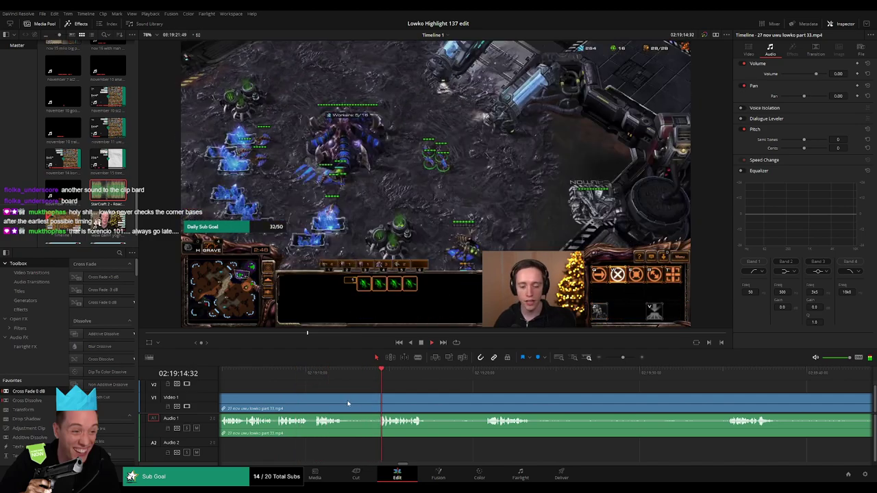
key("b")
left_click(347, 403)
left_click(379, 403)
key("a")
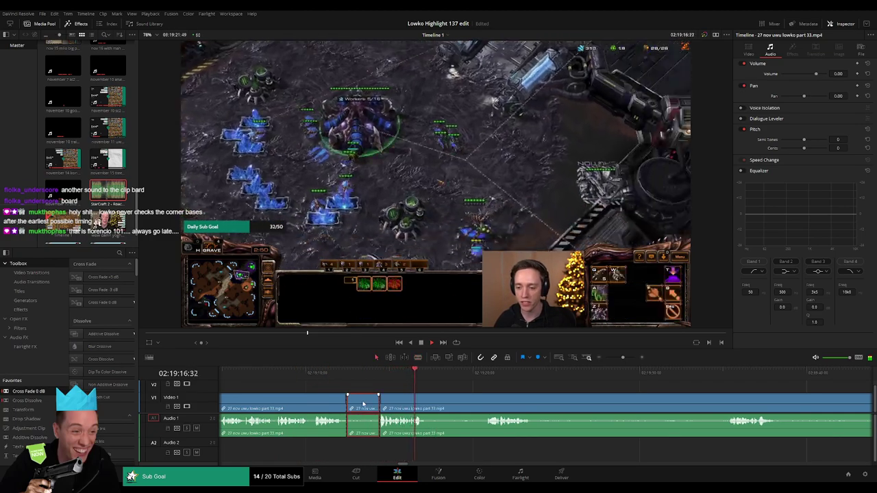
key("Delete")
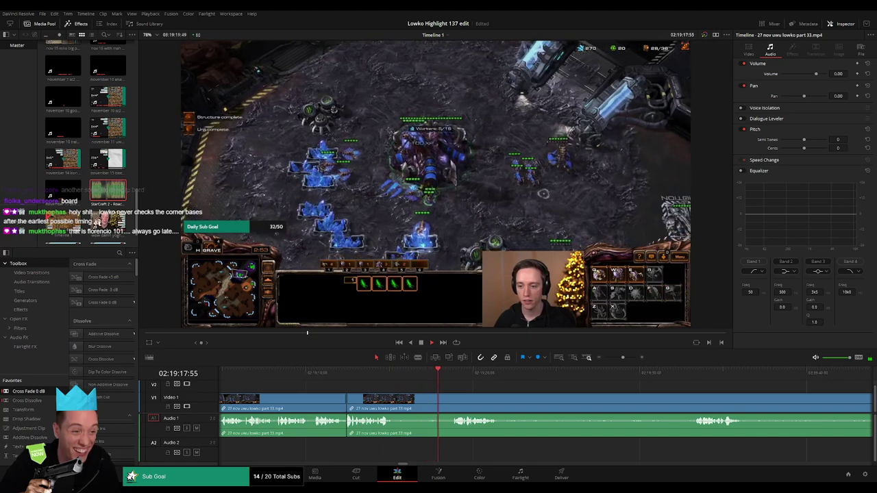
left_click(336, 373)
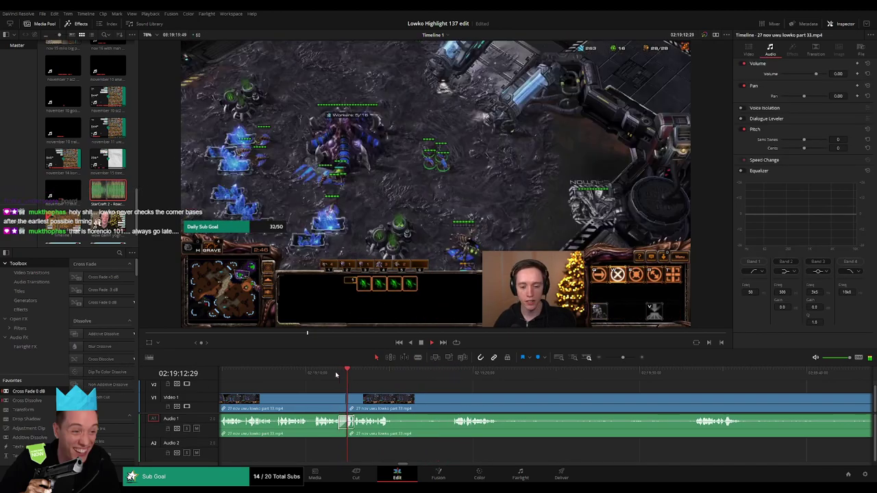
- Ripple-delete the quiet section from about 02:19:15 to 02:19:18 and put a cross fade on the audio join
left_click(449, 373)
key("b")
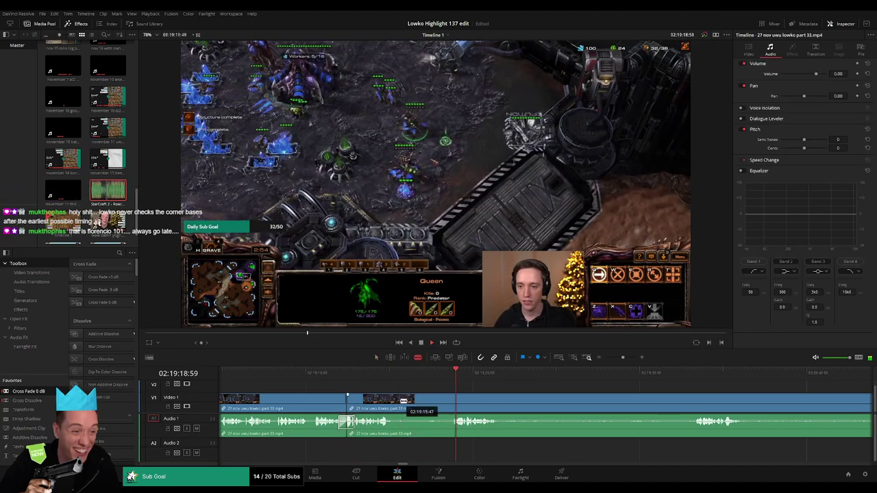
left_click(398, 401)
left_click(450, 402)
key("a")
left_click(431, 403)
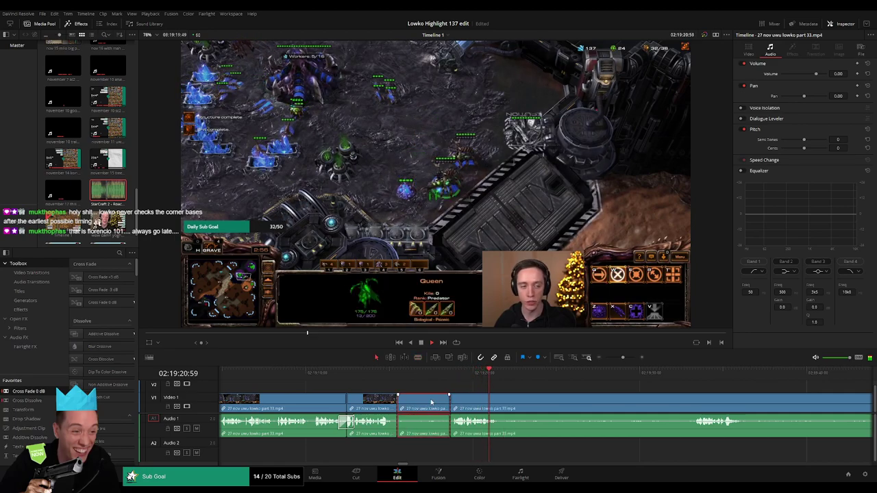
key("Delete")
left_click_drag(299, 395, 404, 427)
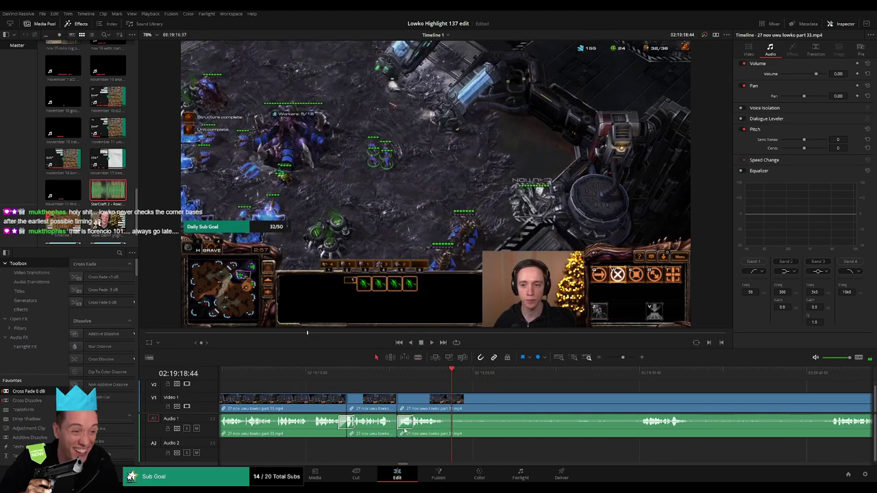
key("space")
left_click_drag(29, 391, 425, 434)
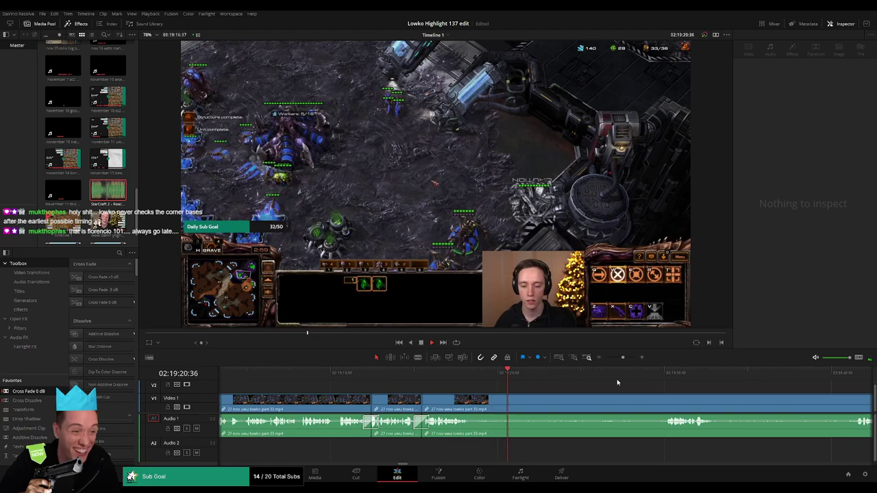
- Ripple-delete the quiet section from about 02:19:18 to 02:19:29, cross-fade the audio join and play it back
left_click(674, 371)
key("b")
left_click(476, 404)
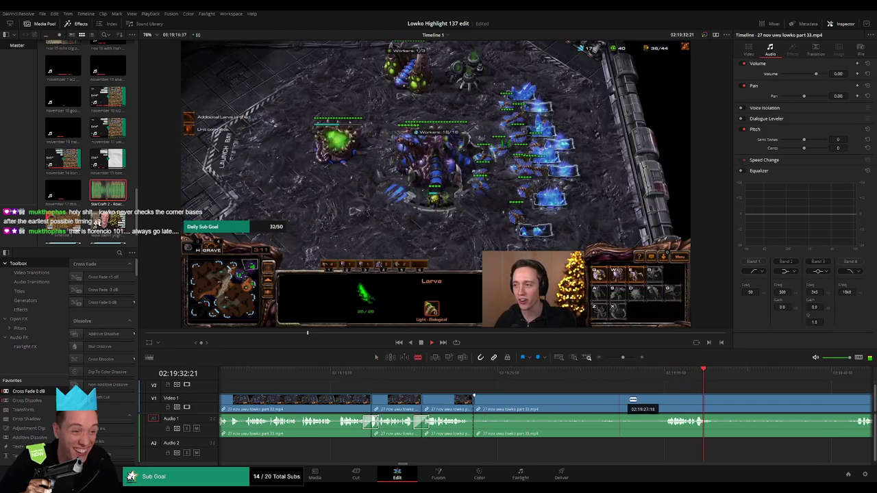
left_click(662, 402)
key("a")
left_click(621, 403)
key("Delete")
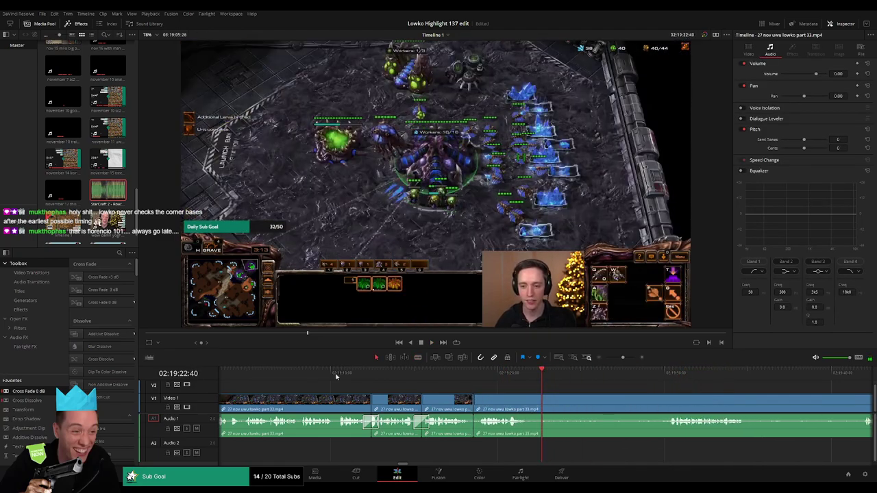
left_click(477, 374)
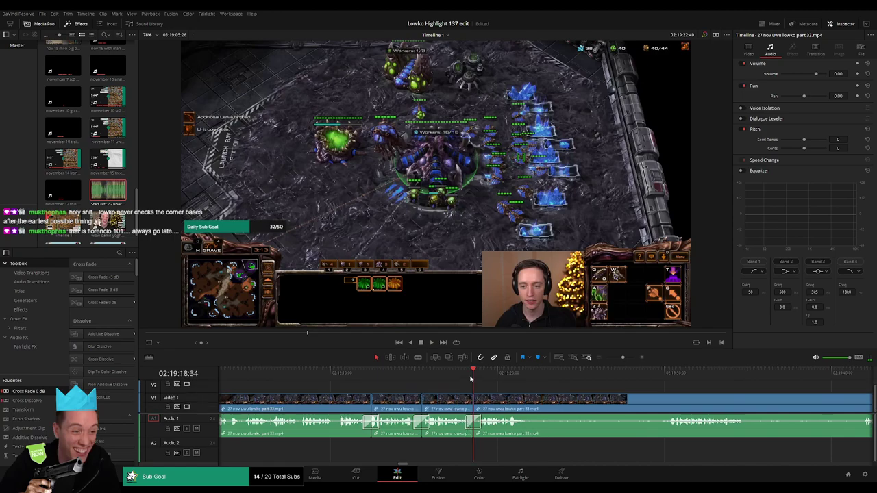
key("space")
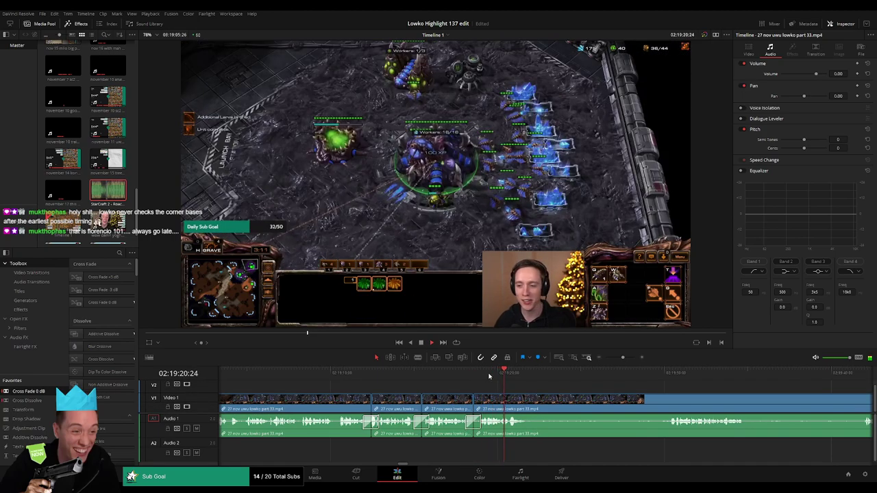
- Replay the passage around 02:19:19 and split the uwu lowko part 33 clip at about 02:19:22, where the talking ends
left_click(488, 375)
left_click(489, 374)
key("space")
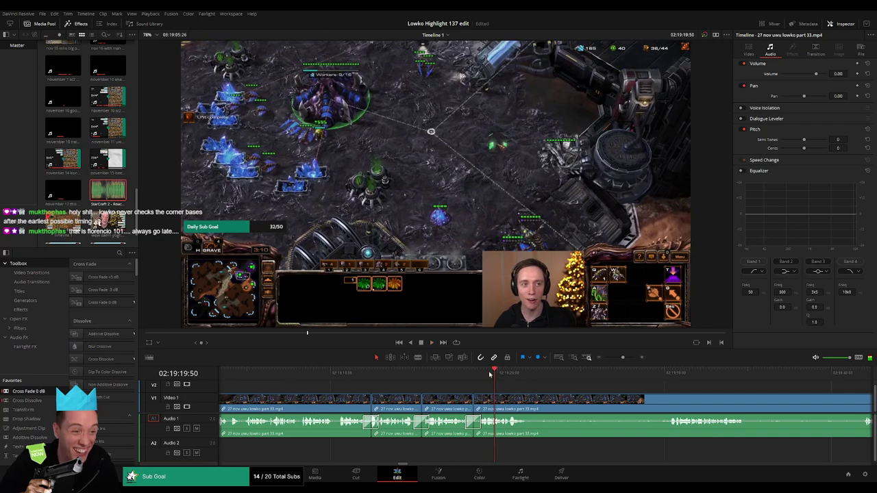
left_click(483, 374)
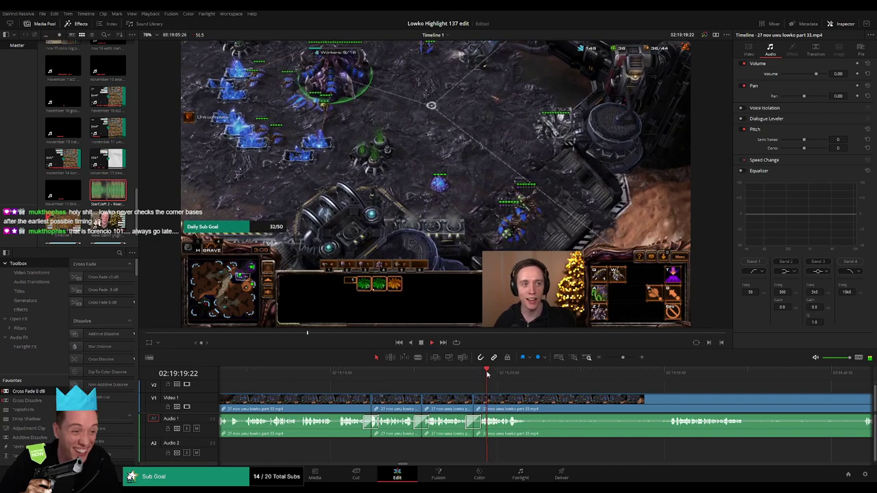
left_click_drag(550, 383, 513, 374)
key("b")
left_click(384, 400)
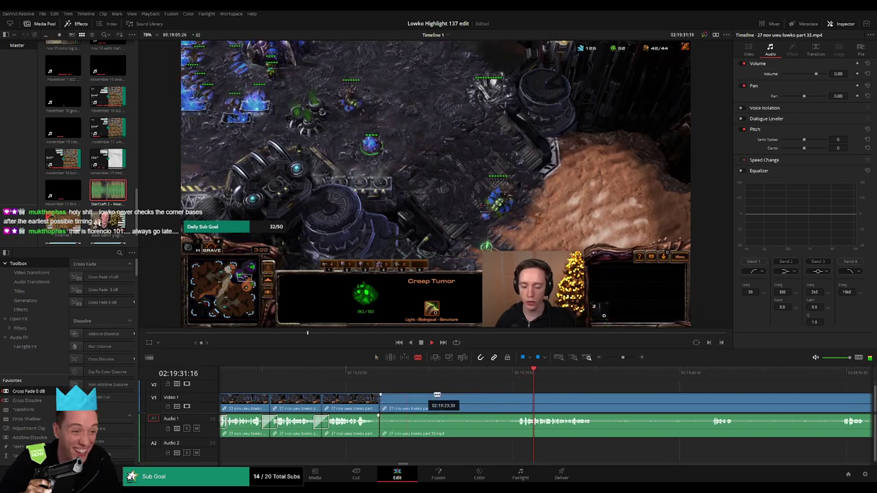
key("ctrl+z")
left_click(388, 399)
- Skim the rest of the uwu lowko part 33 footage and ripple-delete everything after the cut at about 02:19:22
left_click_drag(624, 359, 619, 358)
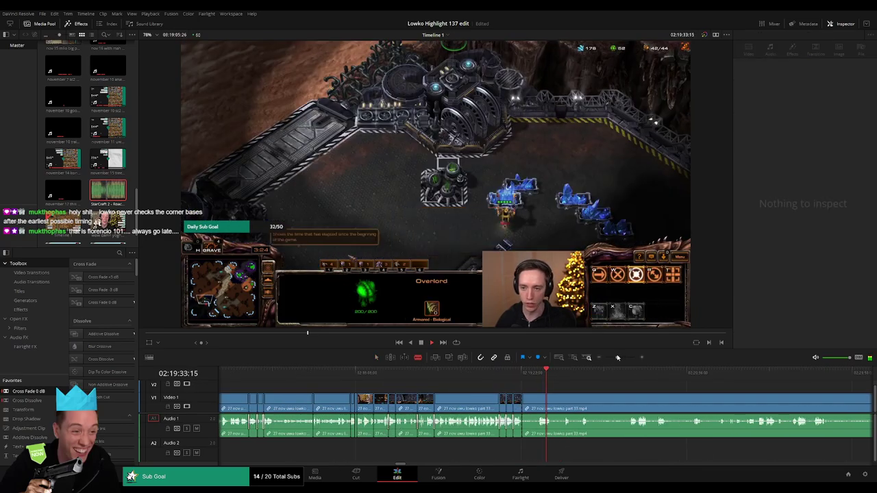
left_click_drag(565, 376, 704, 381)
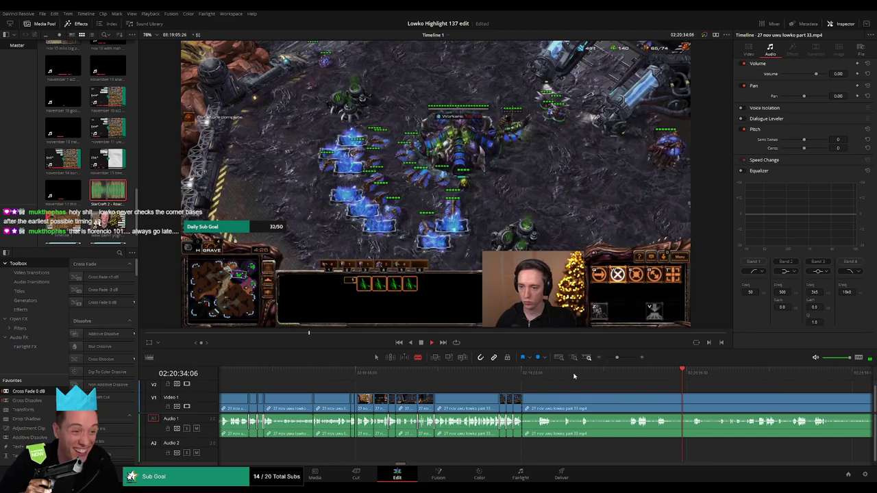
left_click_drag(569, 375, 438, 380)
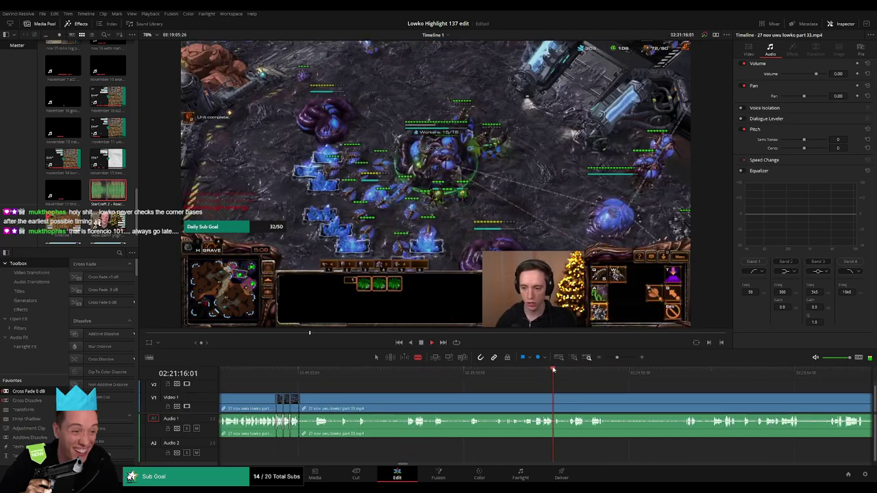
left_click_drag(614, 358, 608, 357)
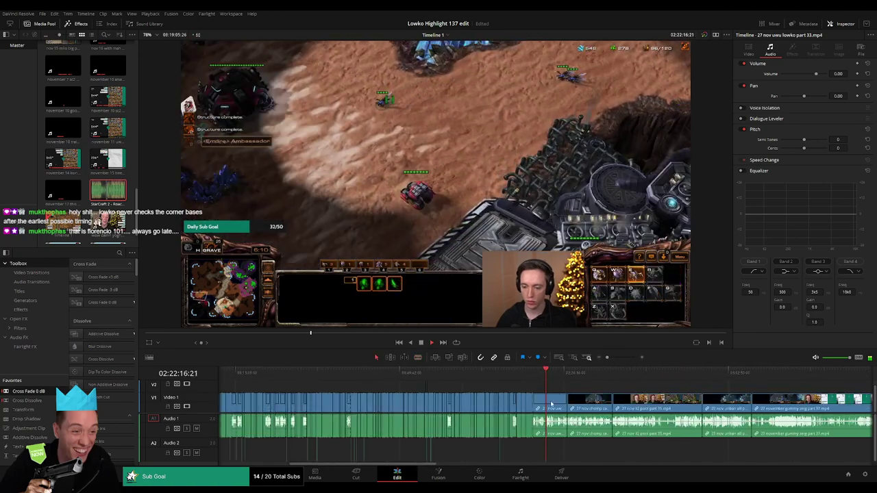
left_click(550, 406)
key("Delete")
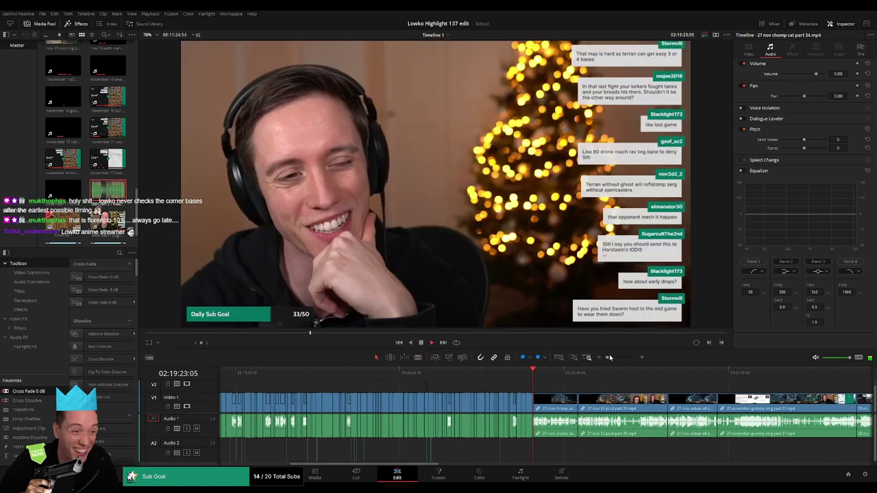
- Play the opening of the chomp cat part 34 clip and place the playhead at about 02:19:24
left_click_drag(607, 358, 605, 358)
left_click_drag(716, 400, 540, 389)
key("space")
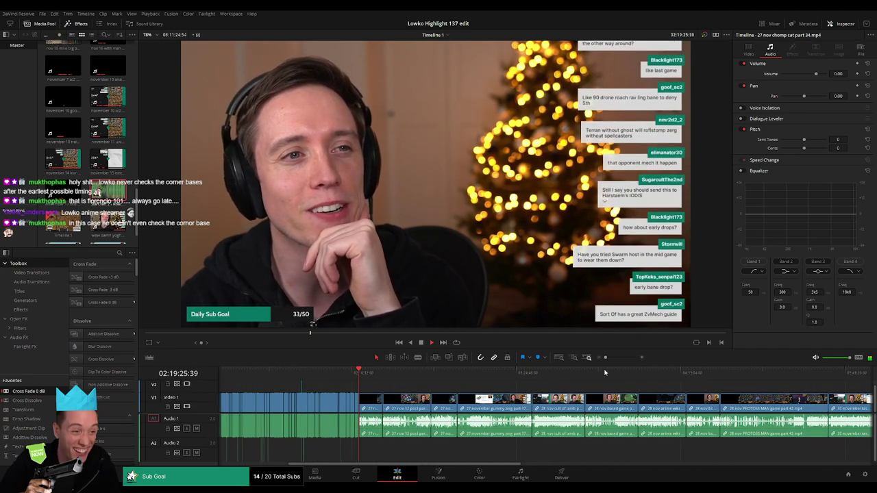
left_click_drag(605, 357, 618, 359)
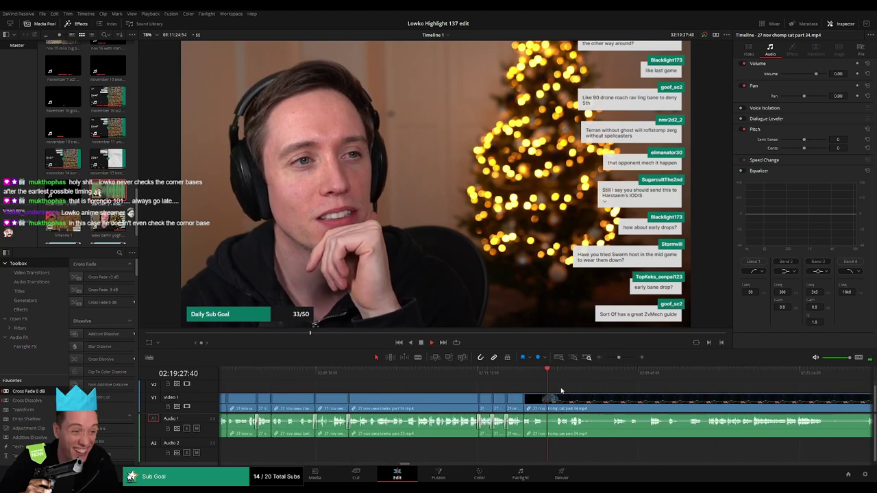
left_click_drag(554, 376, 526, 372)
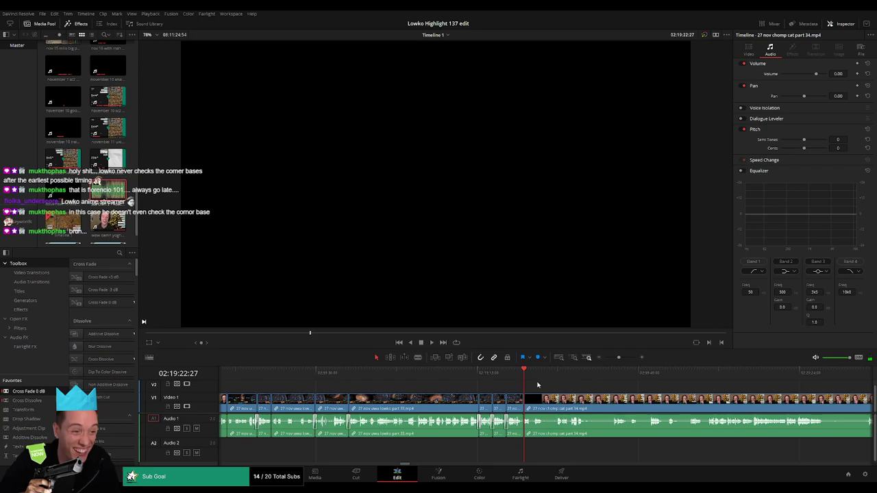
left_click(533, 378)
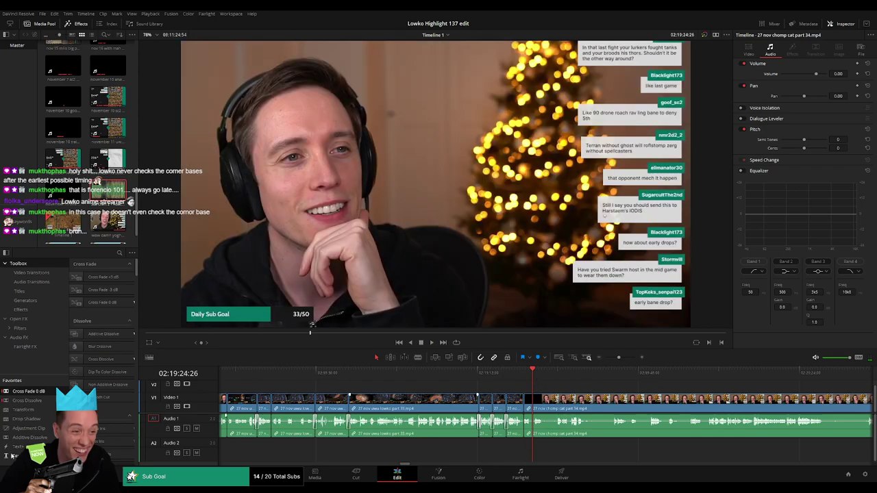